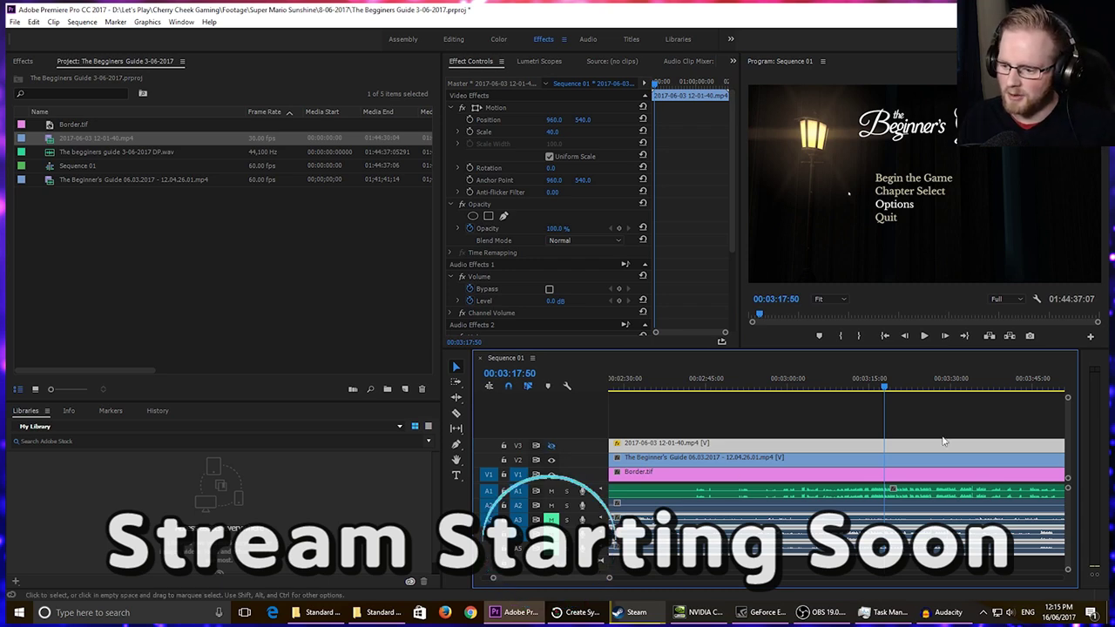
{"action": "scroll", "coordinate": [776, 442], "scroll_direction": "down", "scroll_amount": 2}
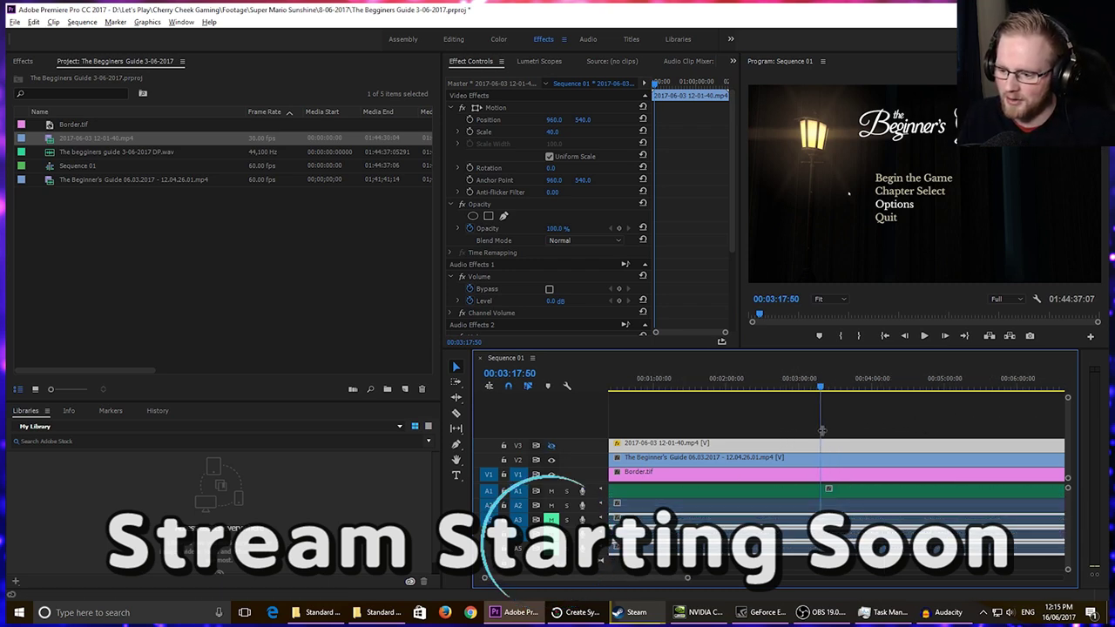
{"action": "scroll", "coordinate": [728, 500], "scroll_direction": "up", "scroll_amount": 4}
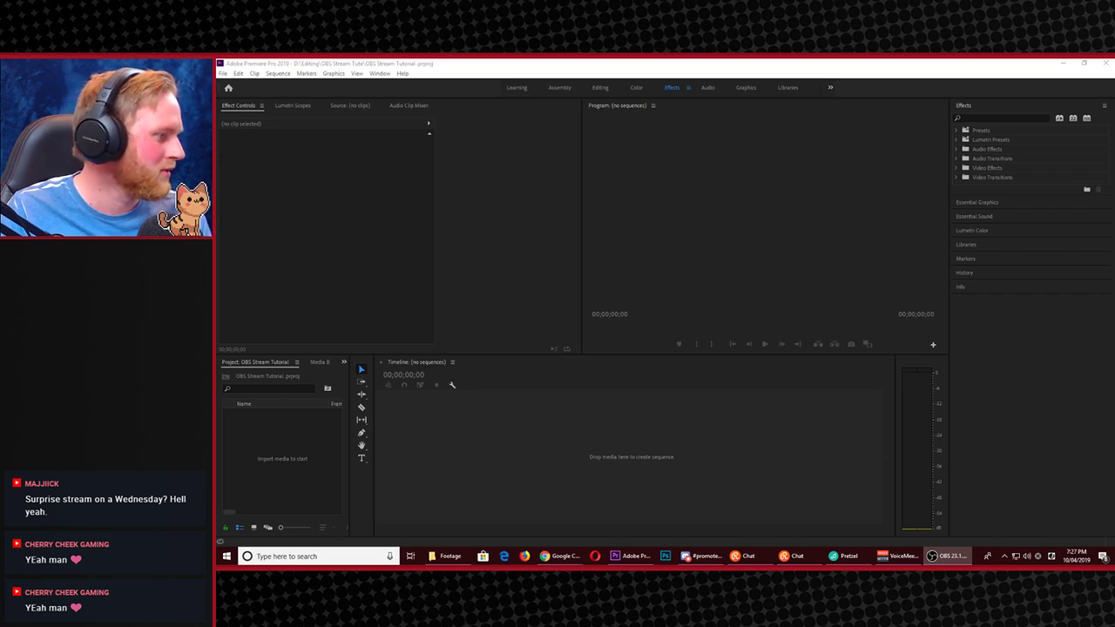
Create a new sequence named RAW from the custom Youtube 1080P 44.1 preset
{"action": "key", "text": "super+e"}
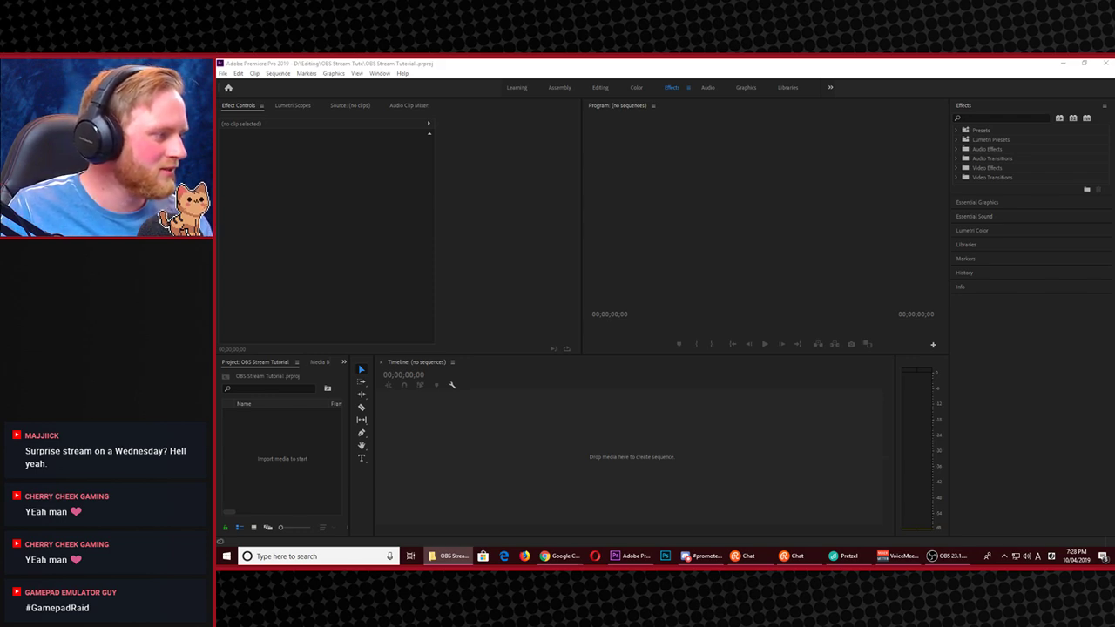
{"action": "left_click_drag", "start_coordinate": [487, 455], "coordinate": [370, 440]}
{"action": "left_click", "coordinate": [509, 437]}
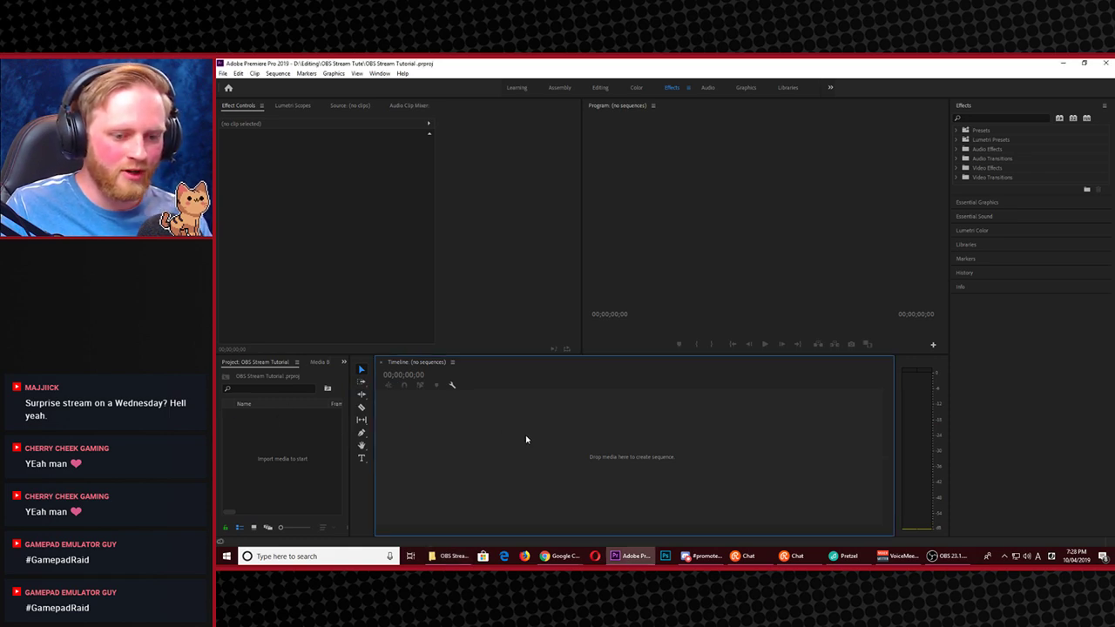
{"action": "key", "text": "ctrl+n"}
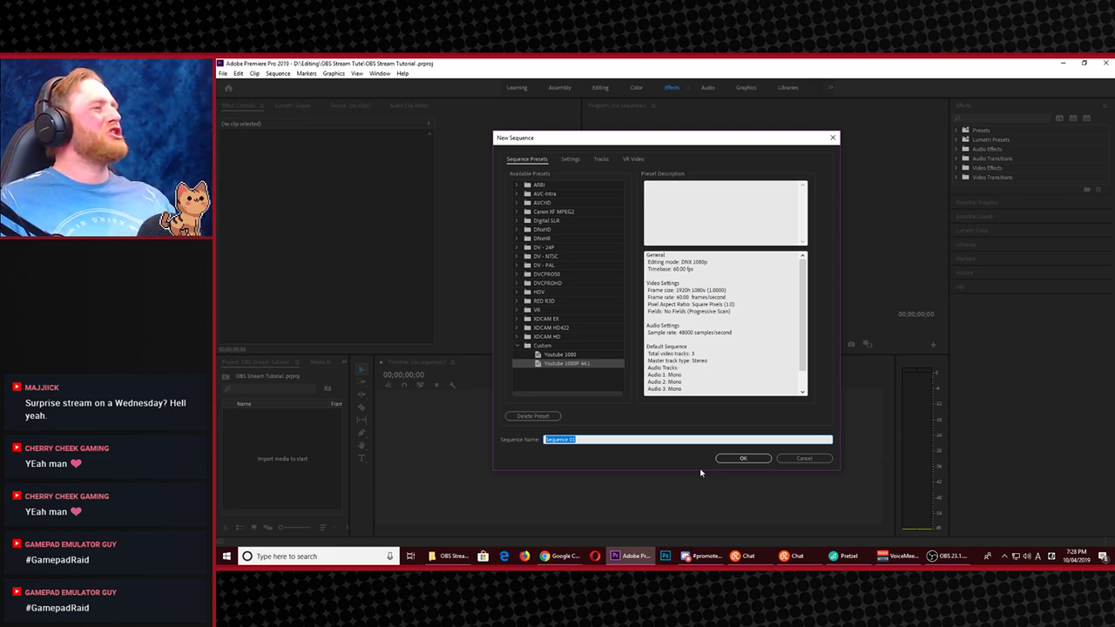
{"action": "type", "text": "RAW"}
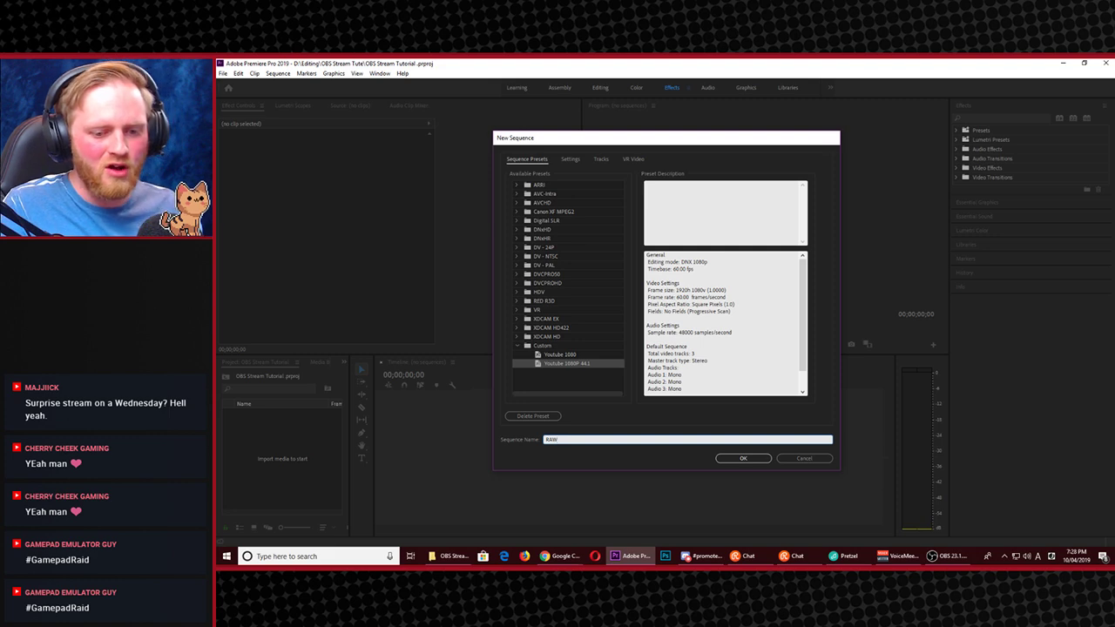
{"action": "key", "text": "Return"}
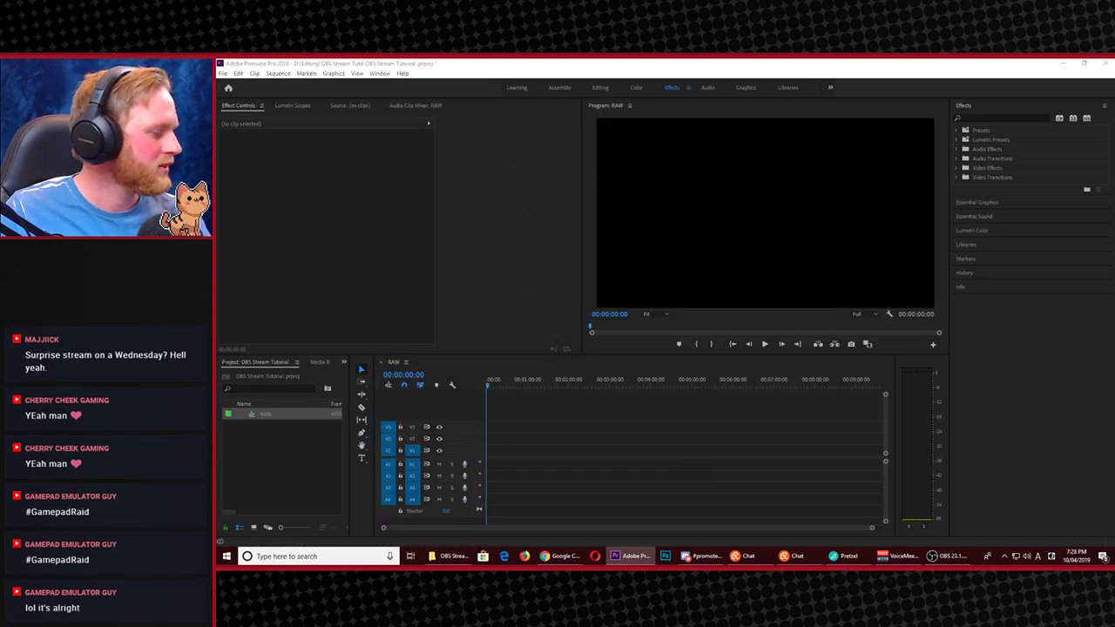
Bring the OBS Tute RAW 10-04-2019 recording from its folder into the start of the RAW sequence, changing the sequence settings to match the clip
{"action": "left_click_drag", "start_coordinate": [452, 555], "coordinate": [500, 464]}
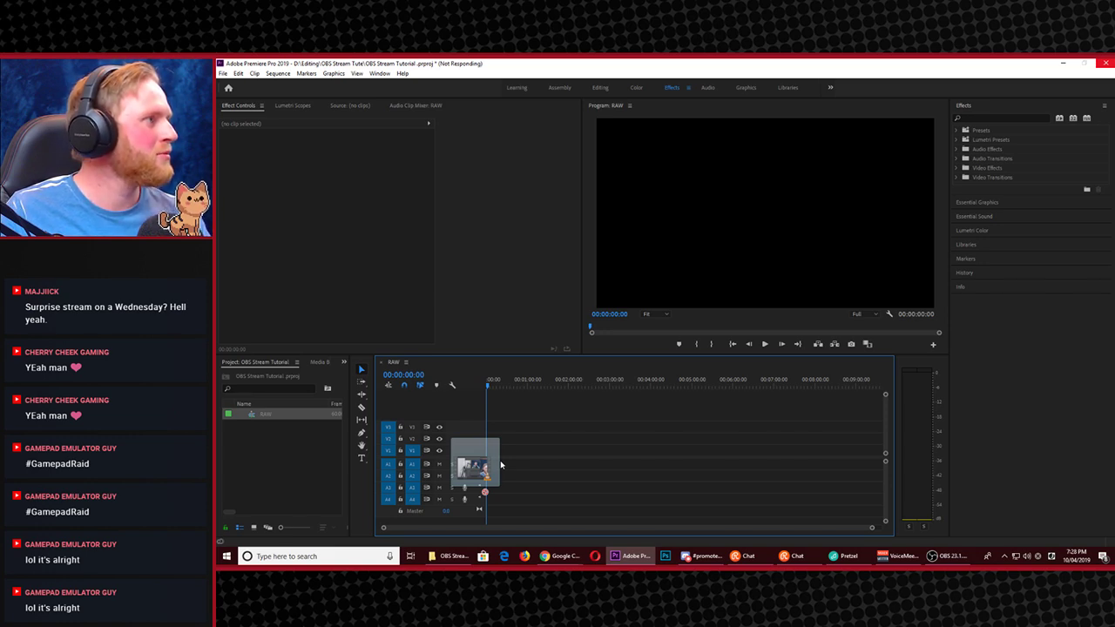
{"action": "mouse_move", "coordinate": [501, 465]}
{"action": "left_mouse_down"}
{"action": "mouse_move", "coordinate": [494, 501]}
{"action": "mouse_move", "coordinate": [490, 469]}
{"action": "left_mouse_up"}
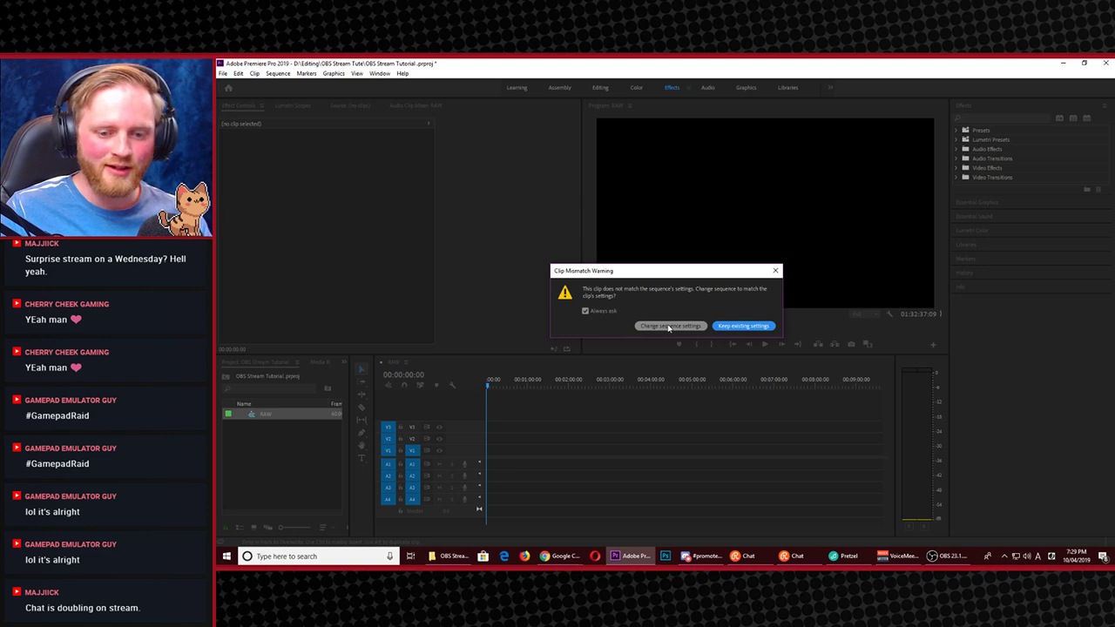
{"action": "left_click", "coordinate": [669, 325]}
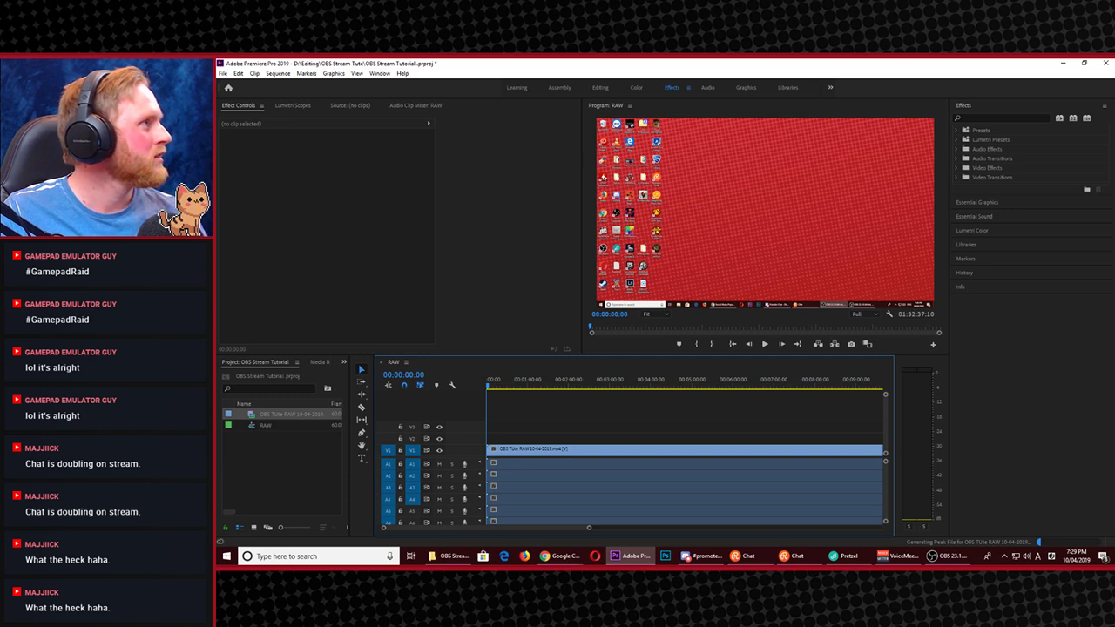
Unlink the recording's video from its audio tracks in the RAW sequence
{"action": "key", "text": "alt+Tab"}
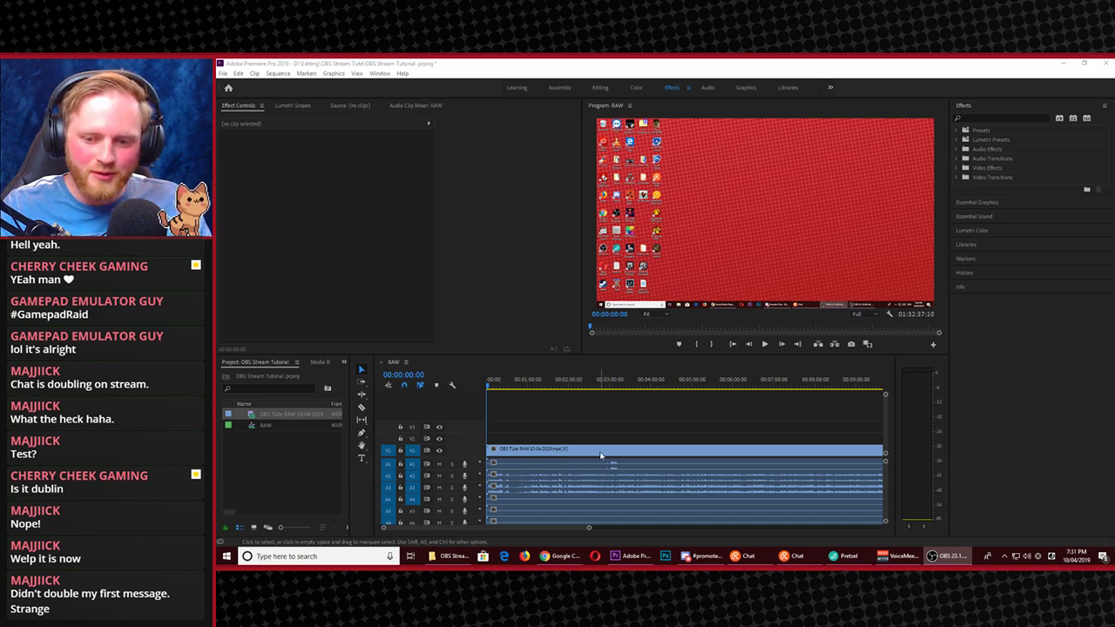
{"action": "scroll", "coordinate": [694, 428], "scroll_direction": "down", "scroll_amount": 1}
{"action": "scroll", "coordinate": [680, 446], "scroll_direction": "down", "scroll_amount": 2}
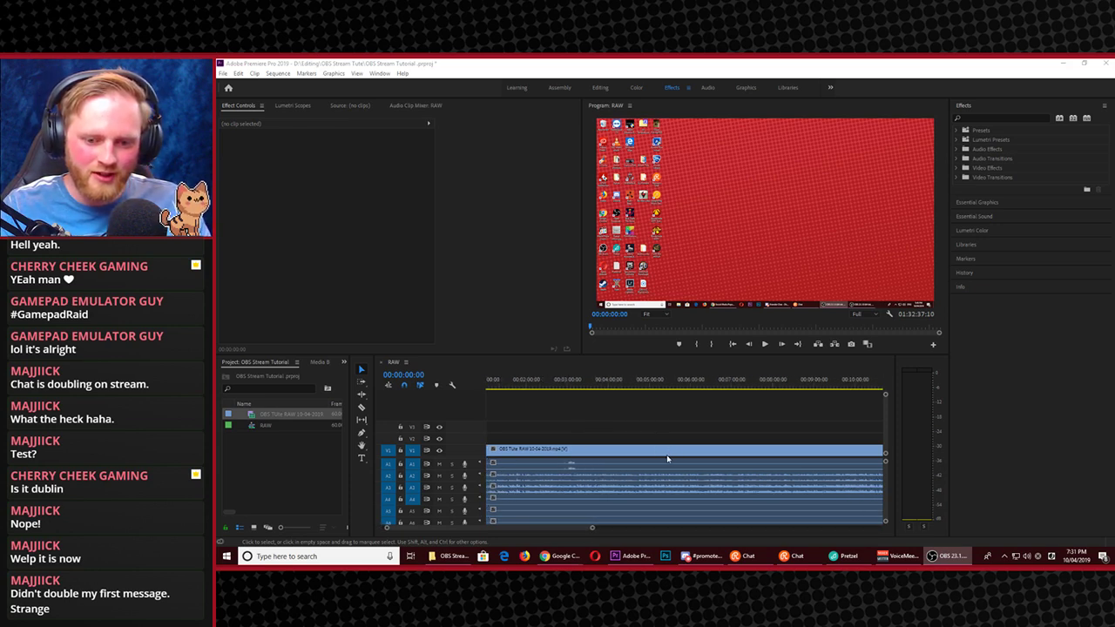
{"action": "left_click", "coordinate": [546, 518]}
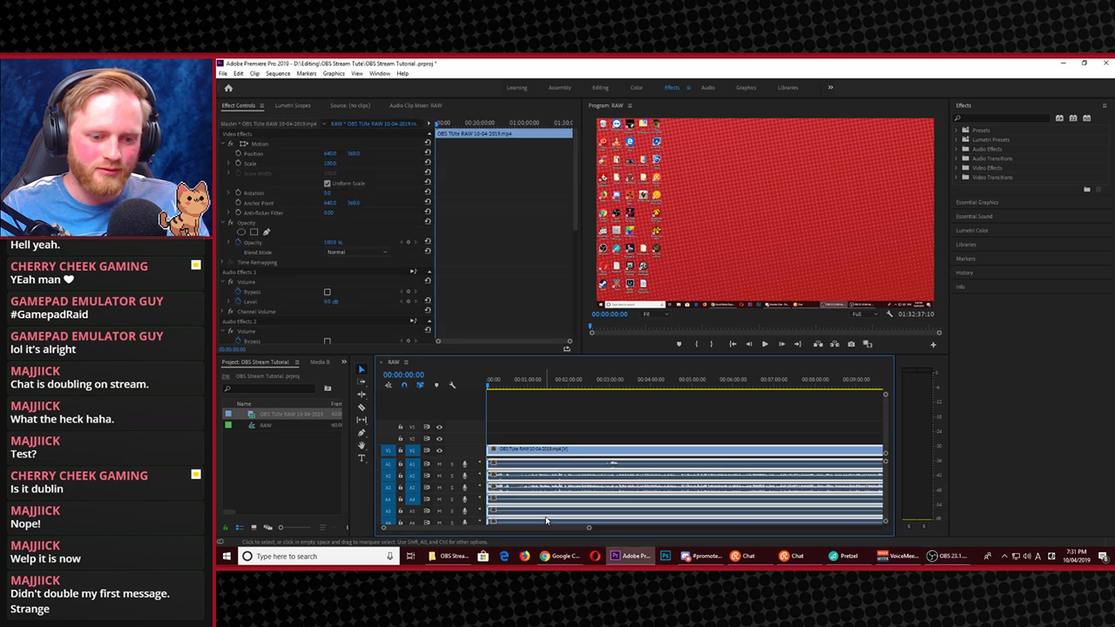
{"action": "right_click", "coordinate": [546, 518]}
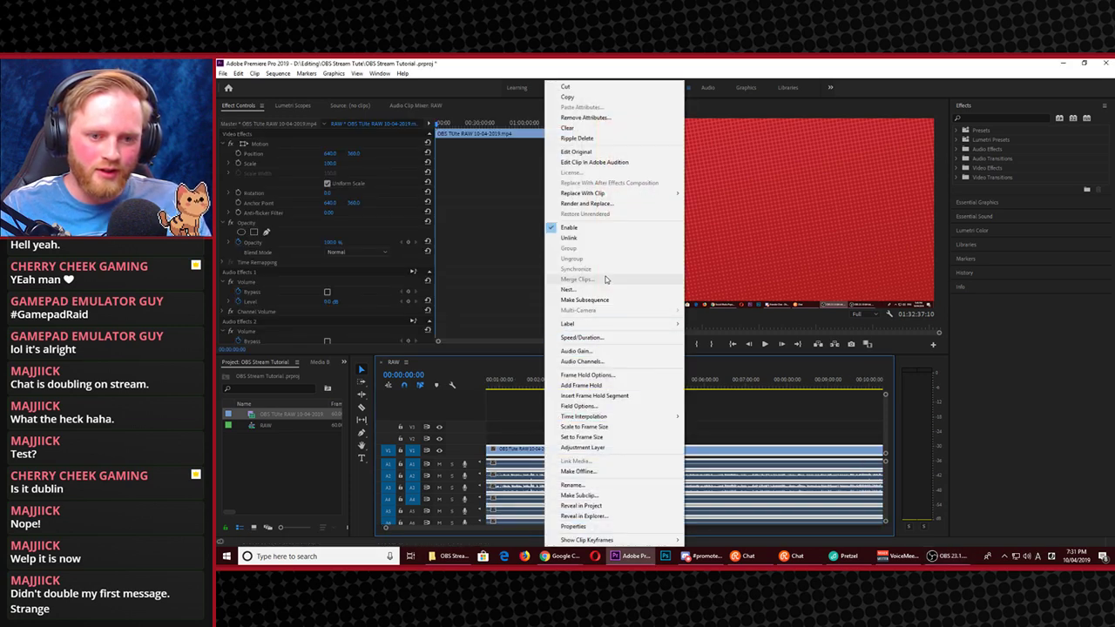
{"action": "left_click", "coordinate": [592, 237]}
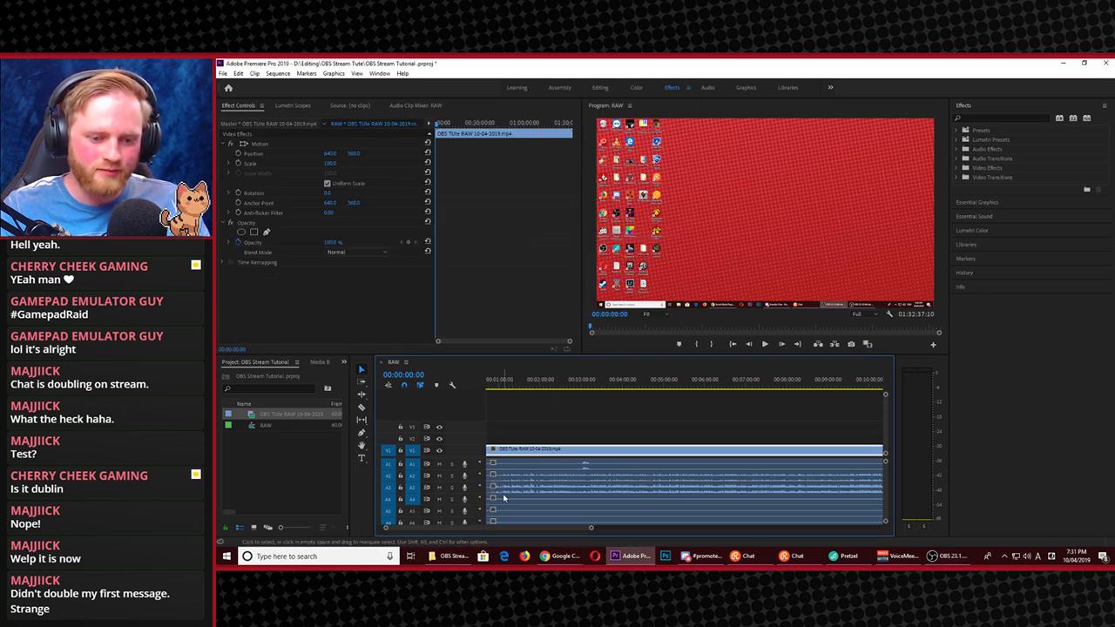
Delete the silent audio clips on tracks A4, A5 and A6
{"action": "left_click", "coordinate": [506, 498]}
{"action": "left_click", "coordinate": [525, 520], "text": "shift"}
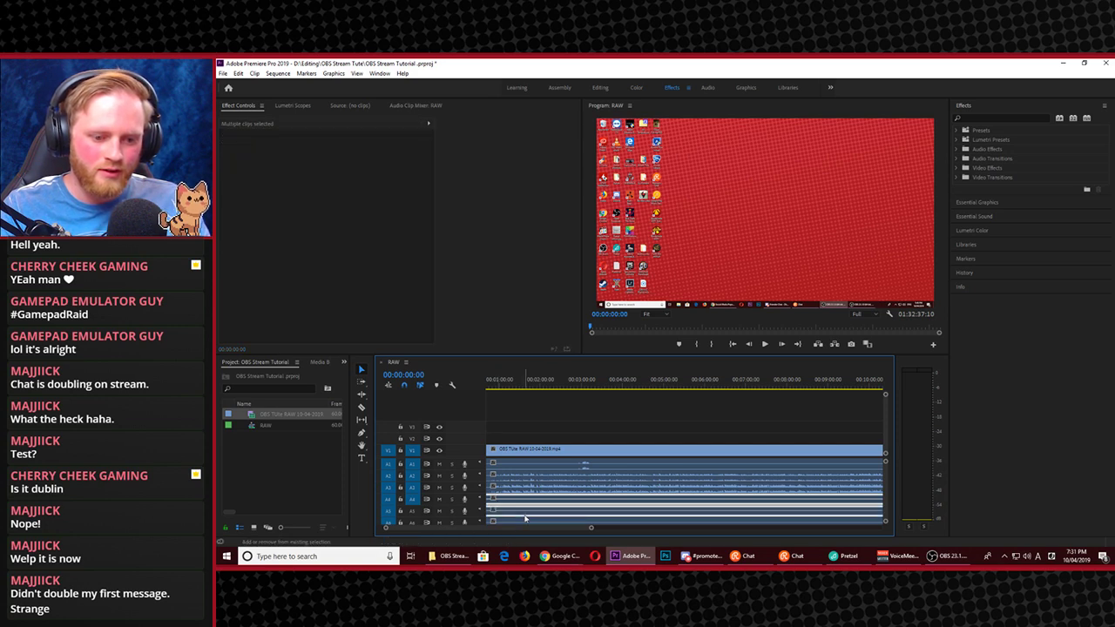
{"action": "key", "text": "equal"}
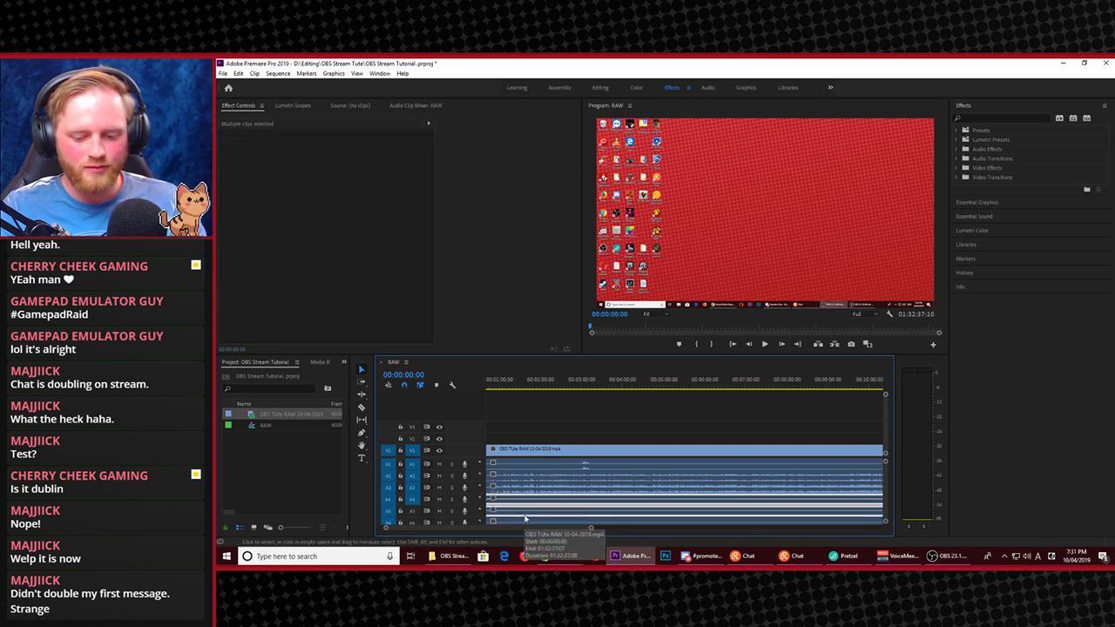
{"action": "key", "text": "Delete"}
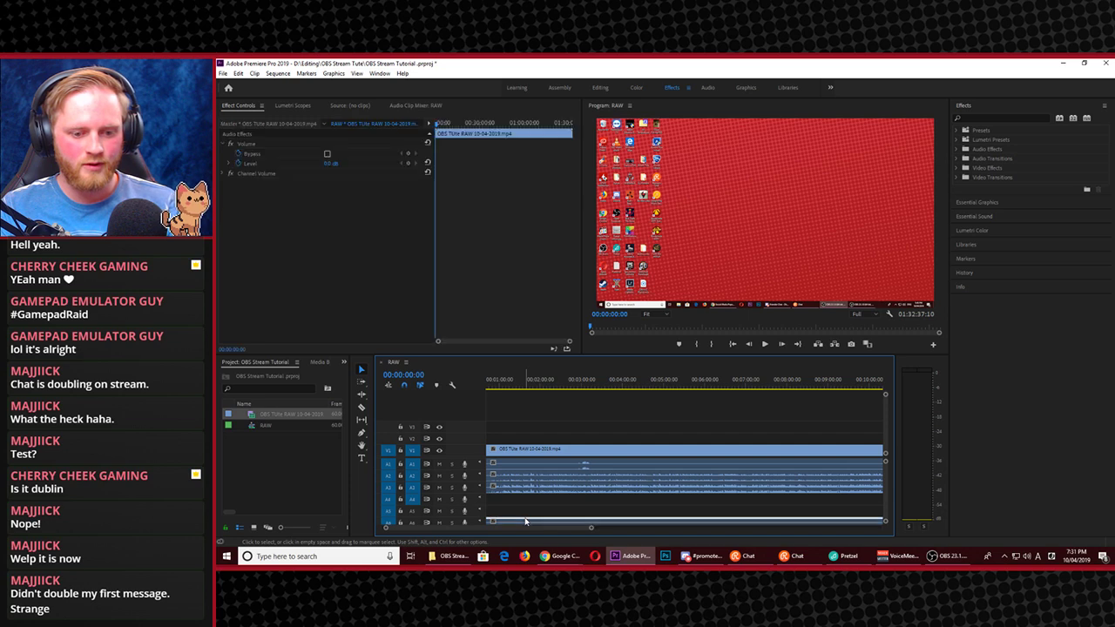
{"action": "key", "text": "minus"}
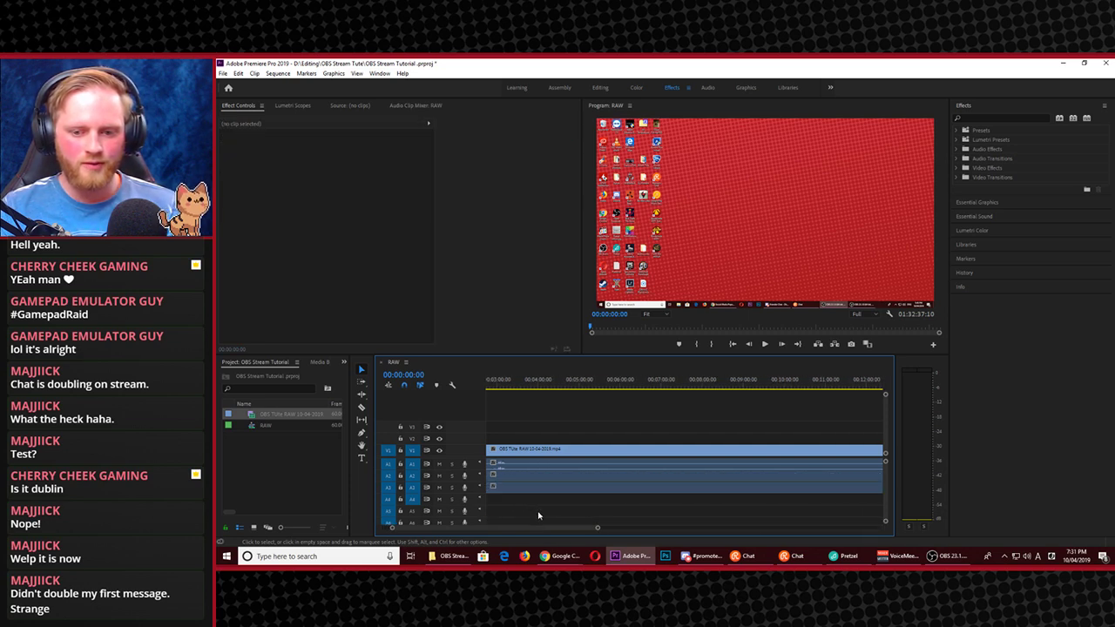
{"action": "key", "text": "equal"}
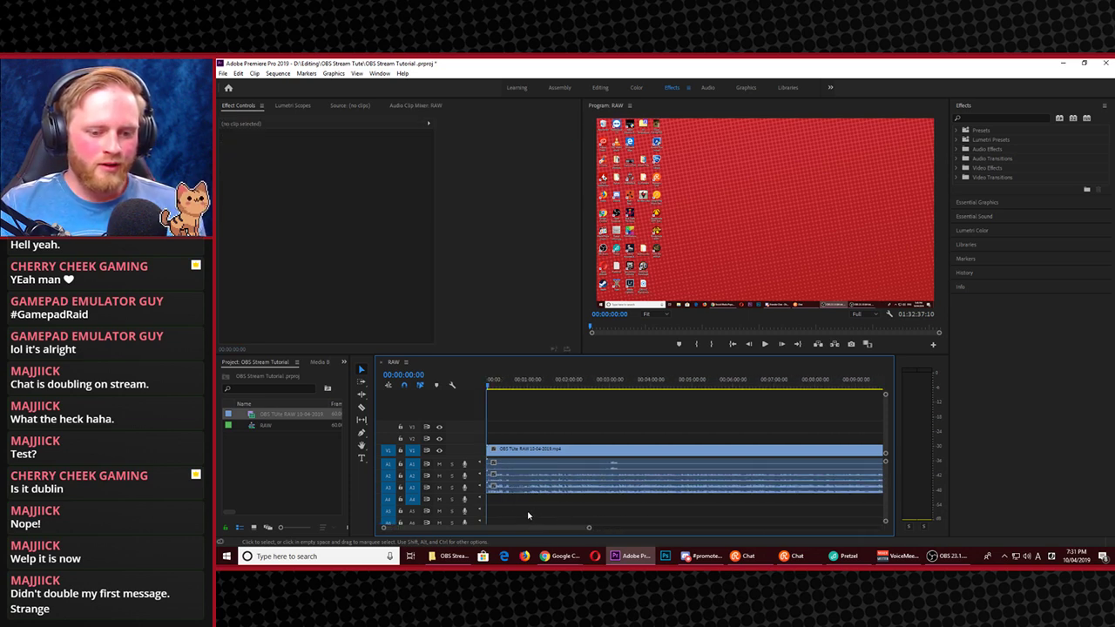
Play a short part of the RAW sequence from about 00:02:24 to hear all audio tracks together
{"action": "left_click", "coordinate": [585, 380]}
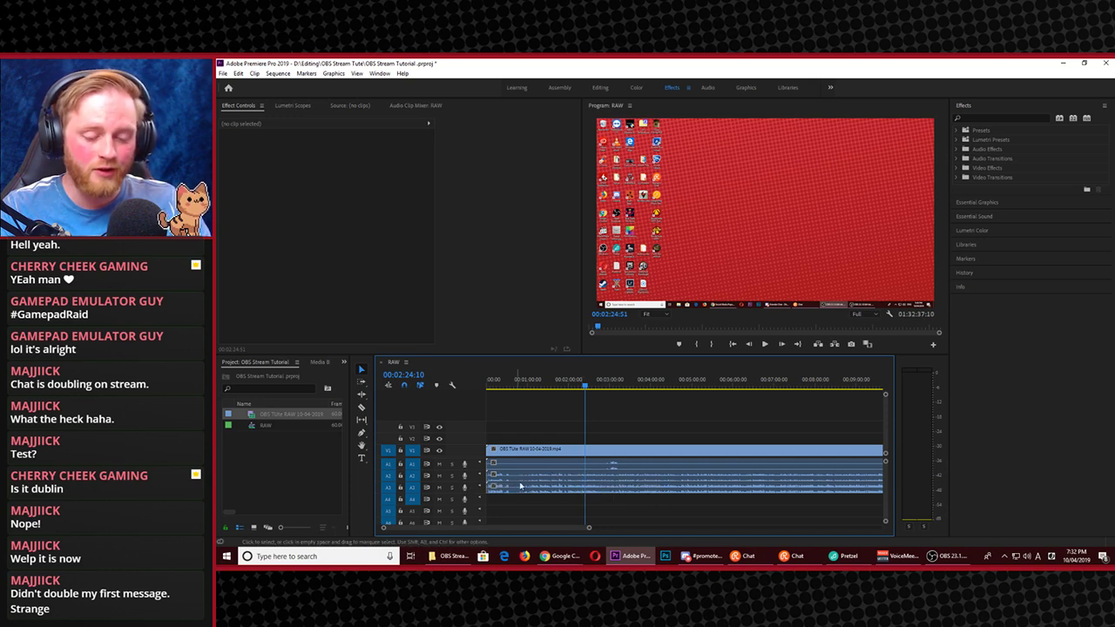
{"action": "key", "text": "space"}
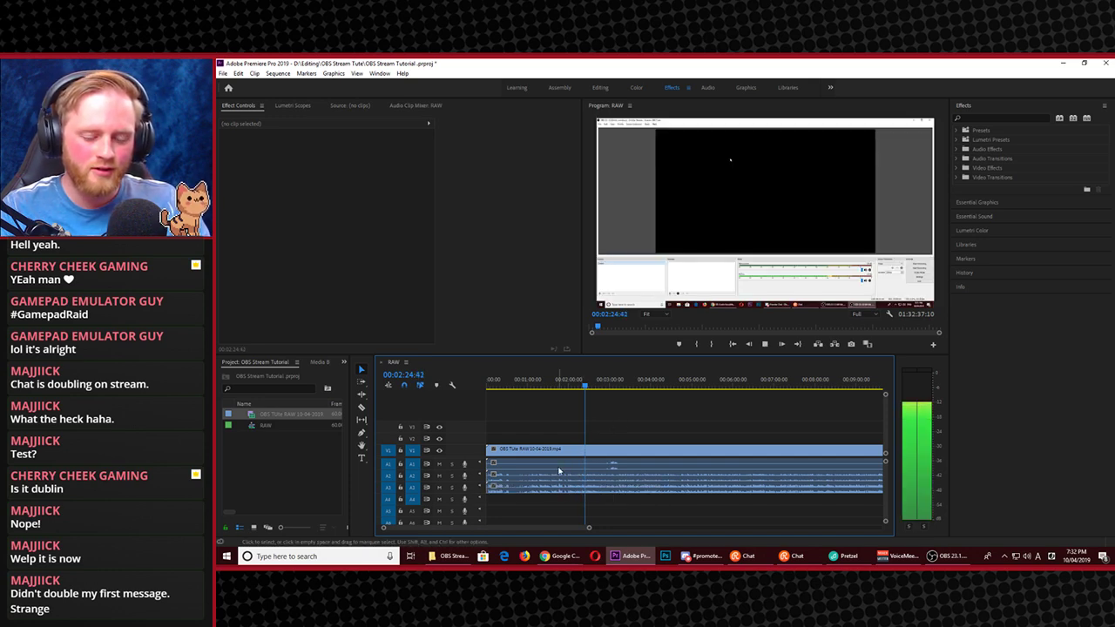
{"action": "key", "text": "space"}
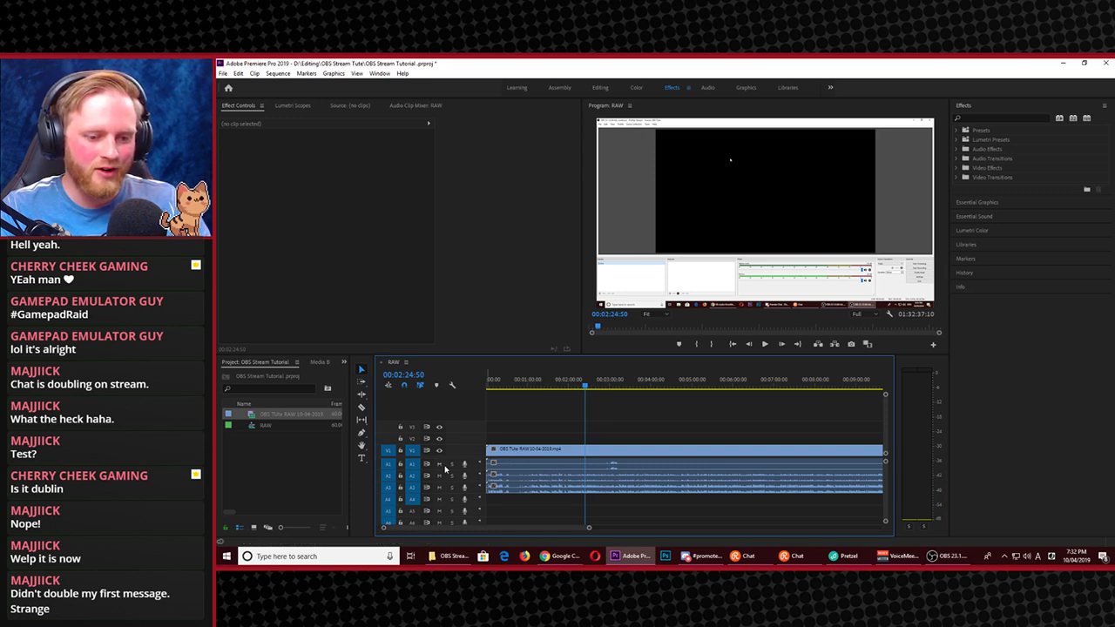
Select the audio clip on track A2, mute tracks A1 and A3, and play the sequence to hear A2 alone
{"action": "left_click", "coordinate": [520, 483]}
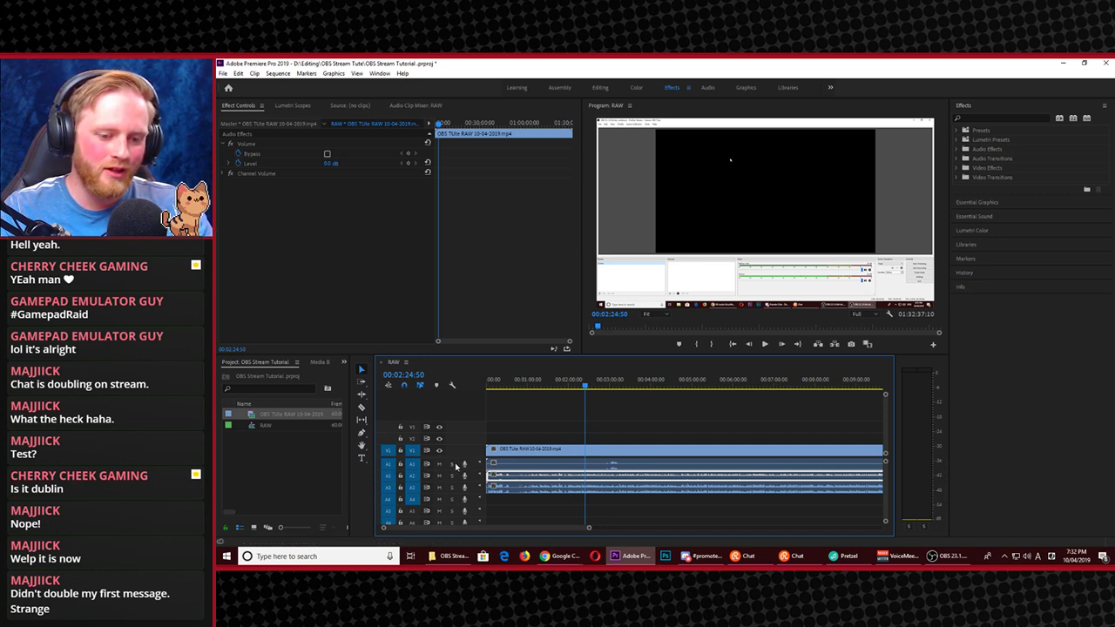
{"action": "left_click", "coordinate": [439, 487]}
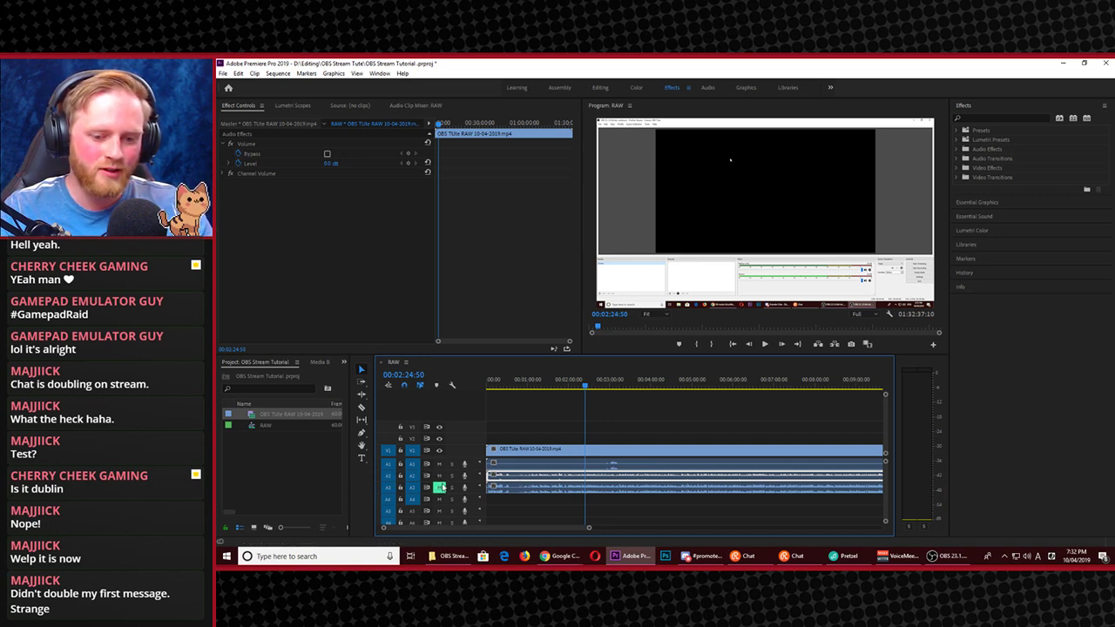
{"action": "left_click", "coordinate": [440, 464]}
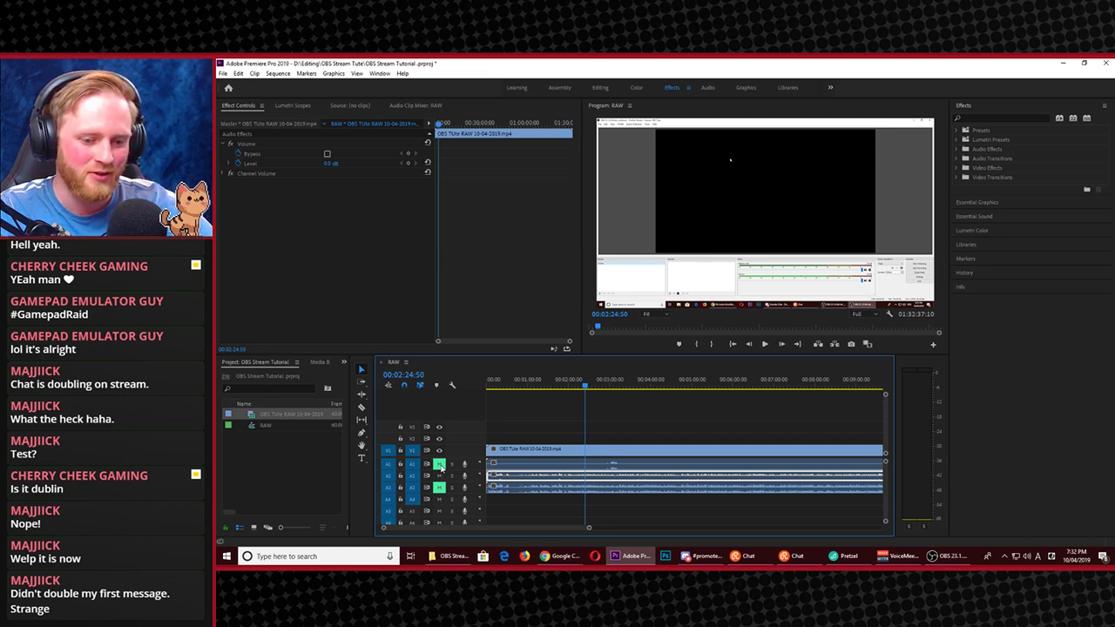
{"action": "key", "text": "space"}
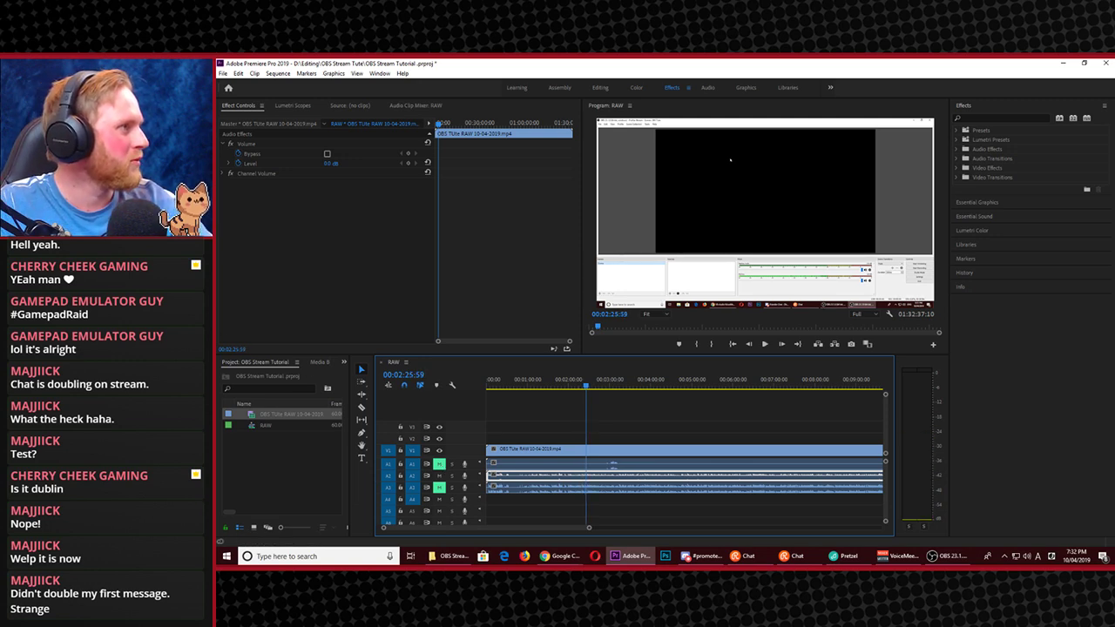
{"action": "key", "text": "alt+Tab"}
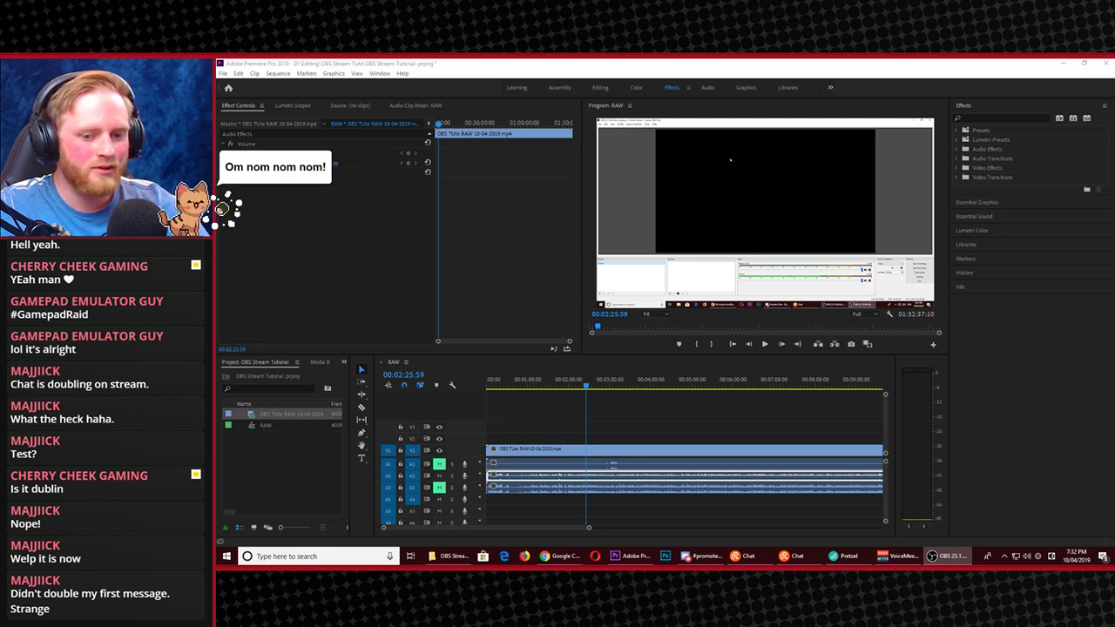
{"action": "left_click", "coordinate": [765, 348]}
{"action": "left_click", "coordinate": [765, 345]}
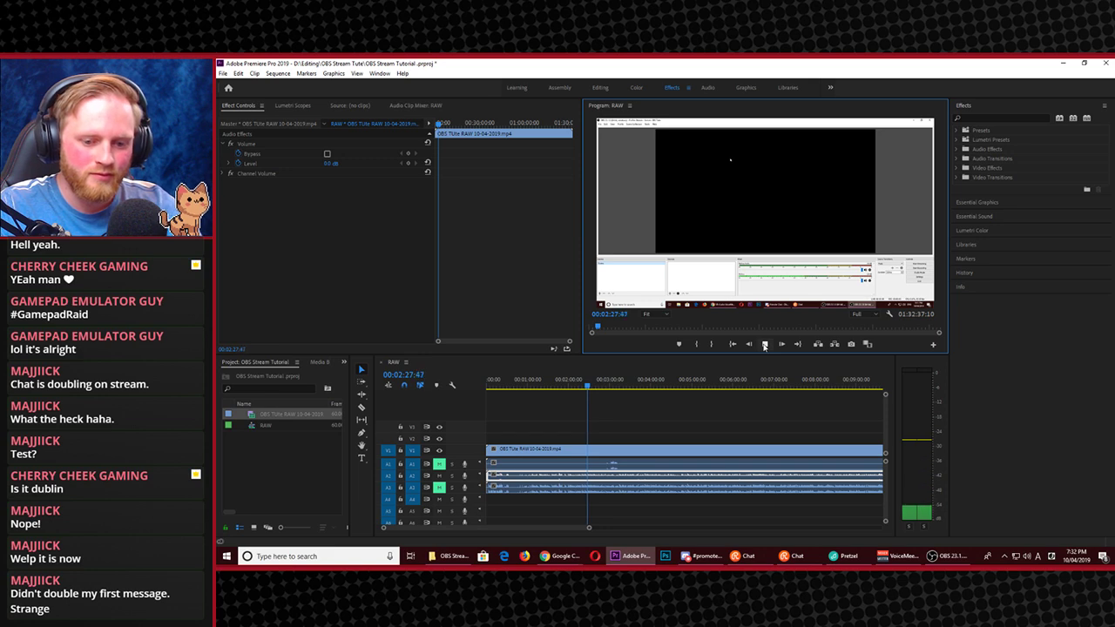
Compare track A3 with A2 during playback by swapping their mutes, restore the mute on A3 only, and stop playback
{"action": "left_click", "coordinate": [439, 475]}
{"action": "left_click", "coordinate": [440, 489]}
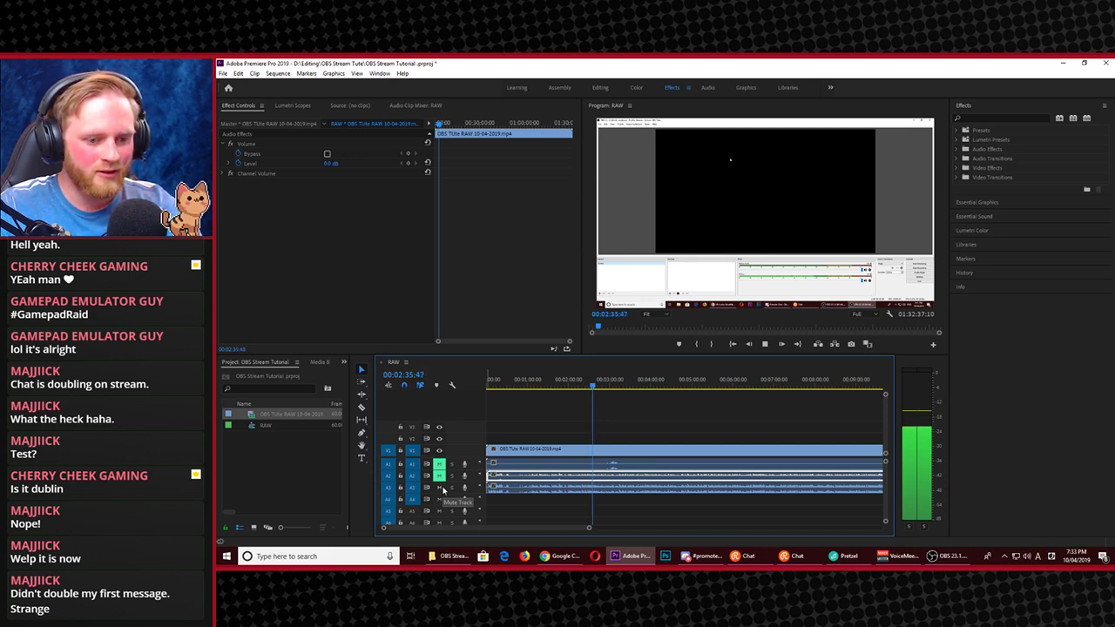
{"action": "left_click", "coordinate": [440, 489]}
{"action": "left_click", "coordinate": [441, 476]}
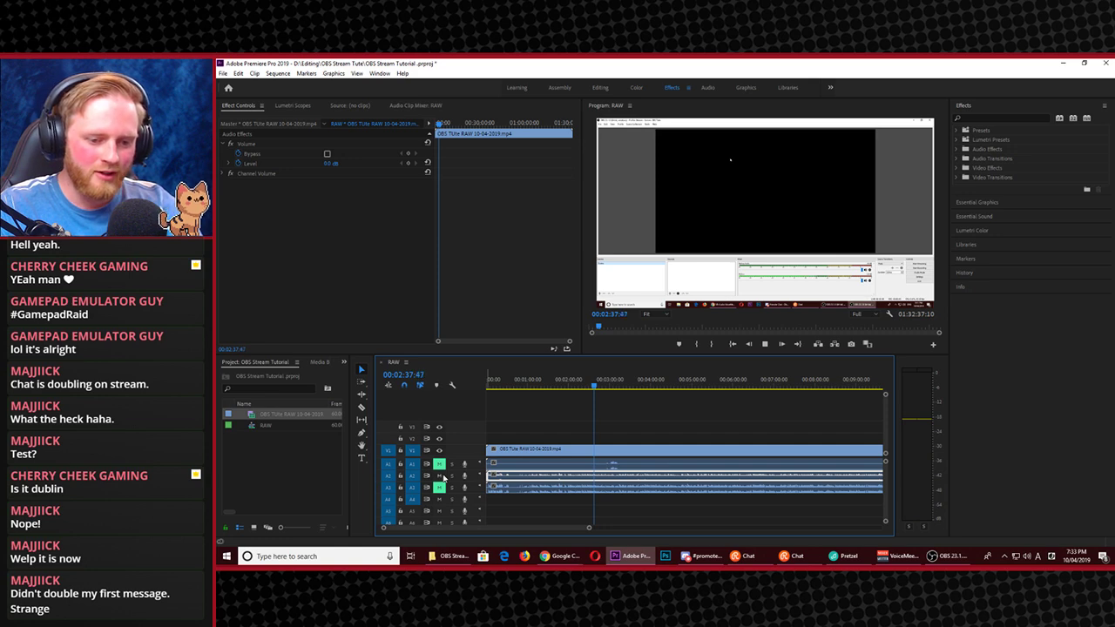
{"action": "key", "text": "space"}
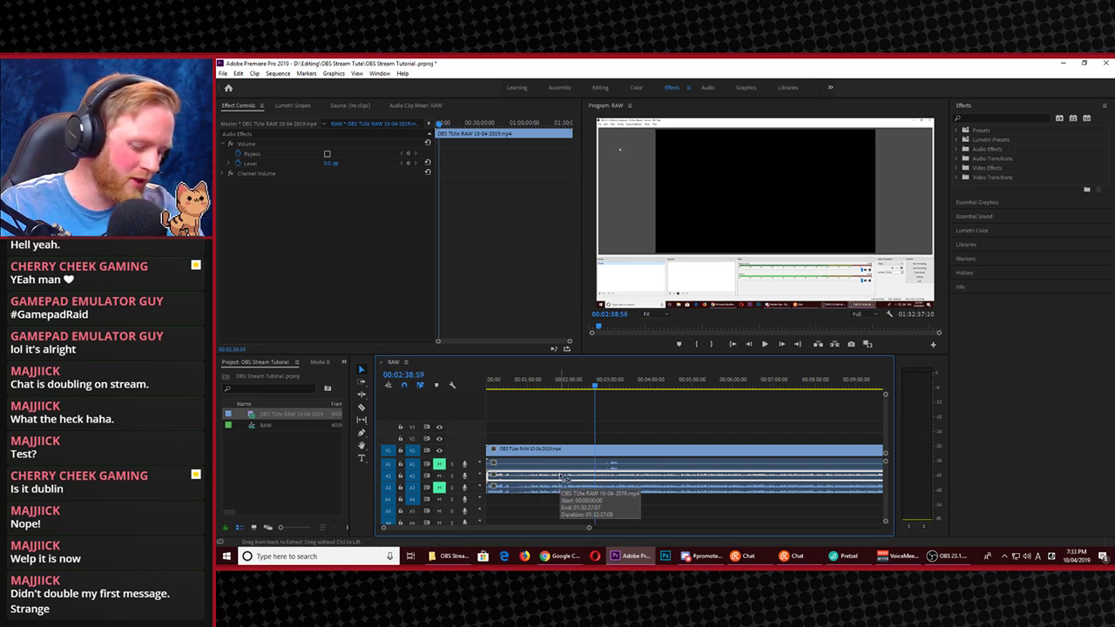
Create a new sequence named Audio with the Youtube 1080P 44.1 preset and paste the copied A2 audio clip into it
{"action": "key", "text": "ctrl+n"}
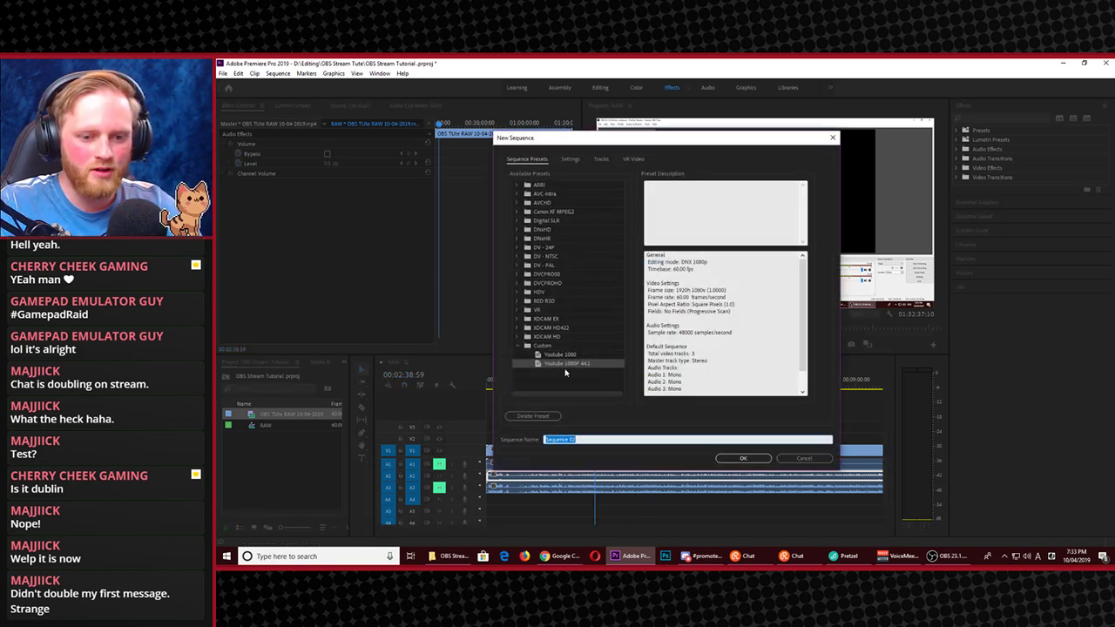
{"action": "type", "text": "Audio"}
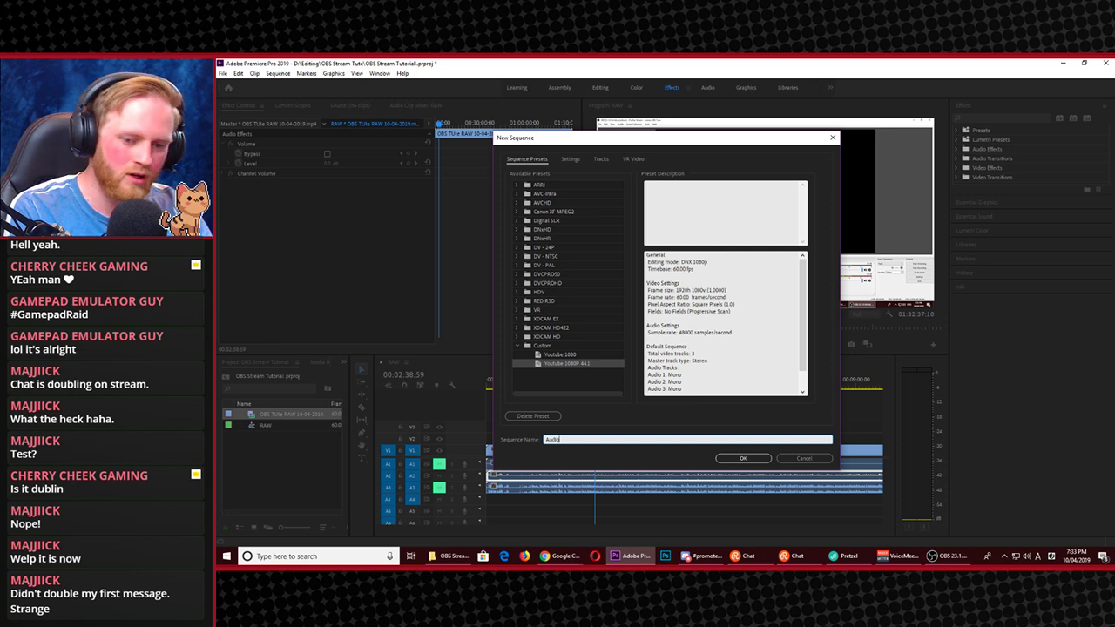
{"action": "key", "text": "Return"}
{"action": "key", "text": "ctrl+v"}
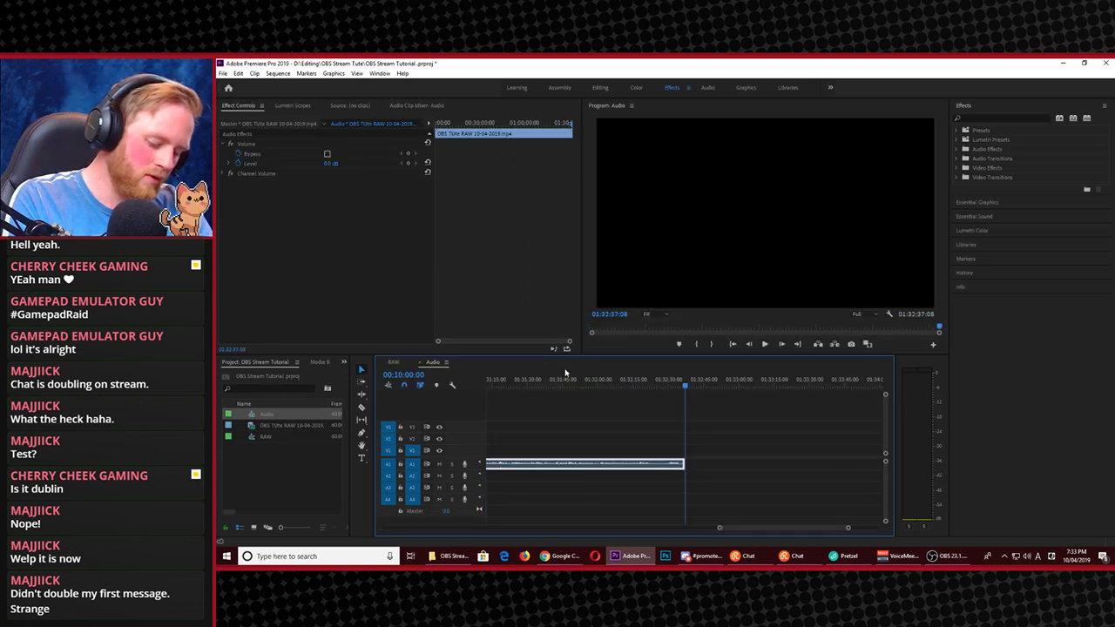
Open the export settings for the Audio sequence and try the AAC Audio format with the Stereo AAC, 44.1 kHz 128 kbps preset
{"action": "key", "text": "ctrl+m"}
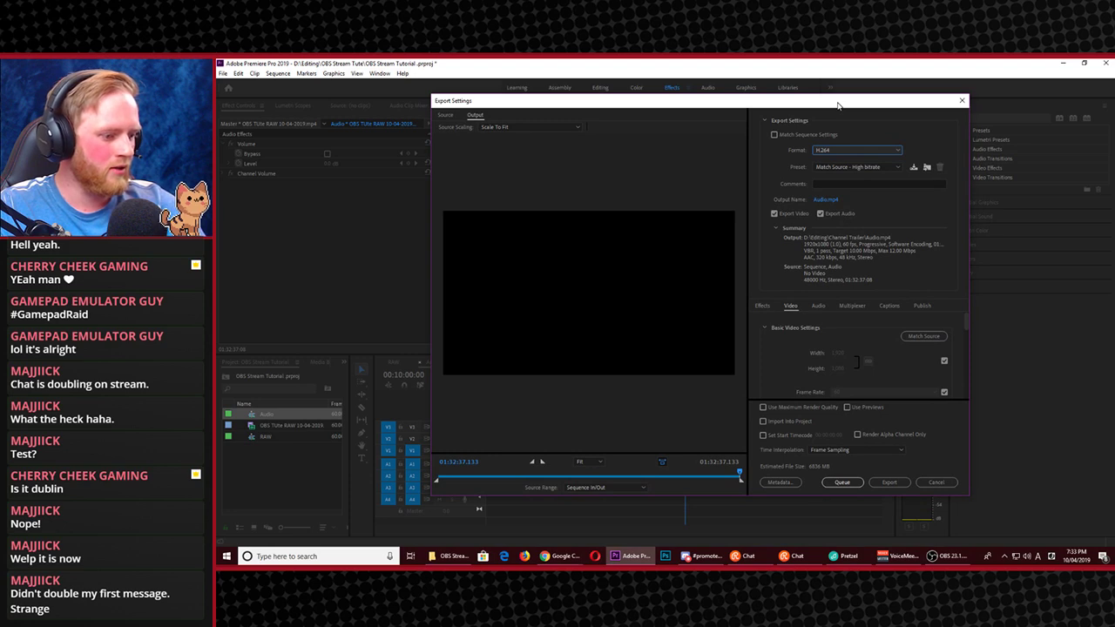
{"action": "left_click_drag", "start_coordinate": [838, 105], "coordinate": [814, 100]}
{"action": "left_click", "coordinate": [834, 146]}
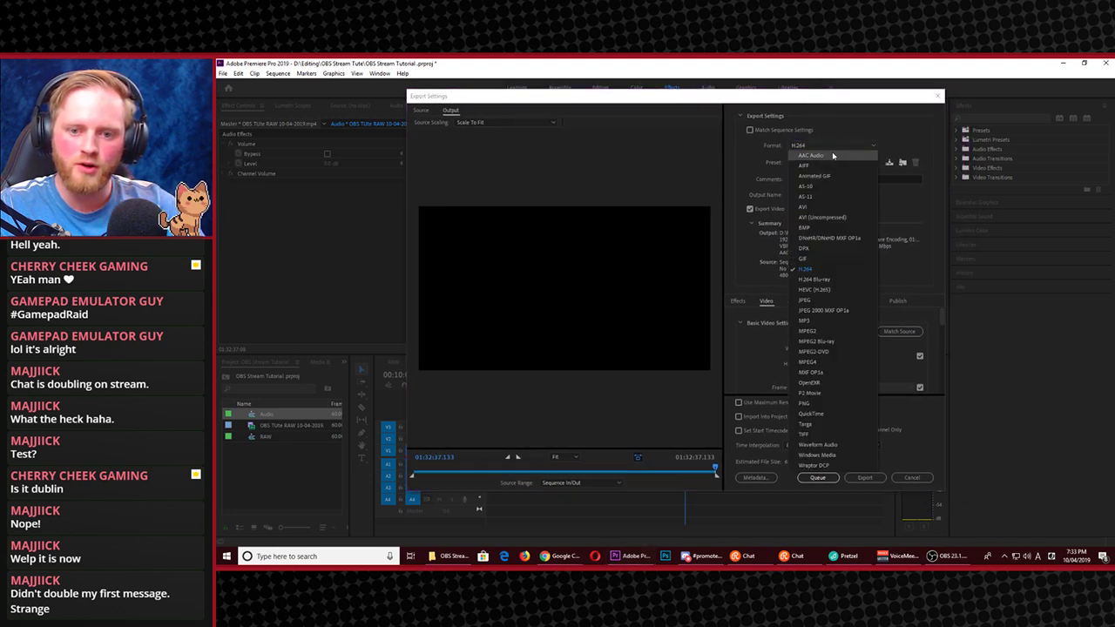
{"action": "left_click", "coordinate": [832, 155]}
{"action": "left_click", "coordinate": [827, 162]}
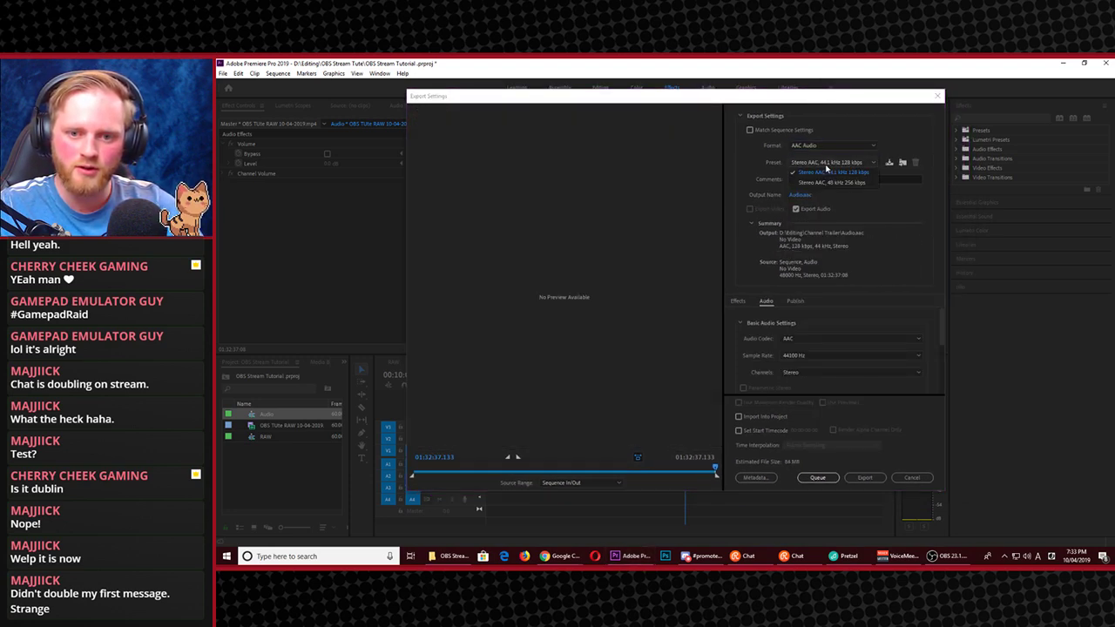
{"action": "left_click", "coordinate": [828, 171]}
Set the export format to Waveform Audio with the WAV 48 kHz 16-bit preset, and change the sample size to 32 bit float
{"action": "left_click", "coordinate": [834, 146]}
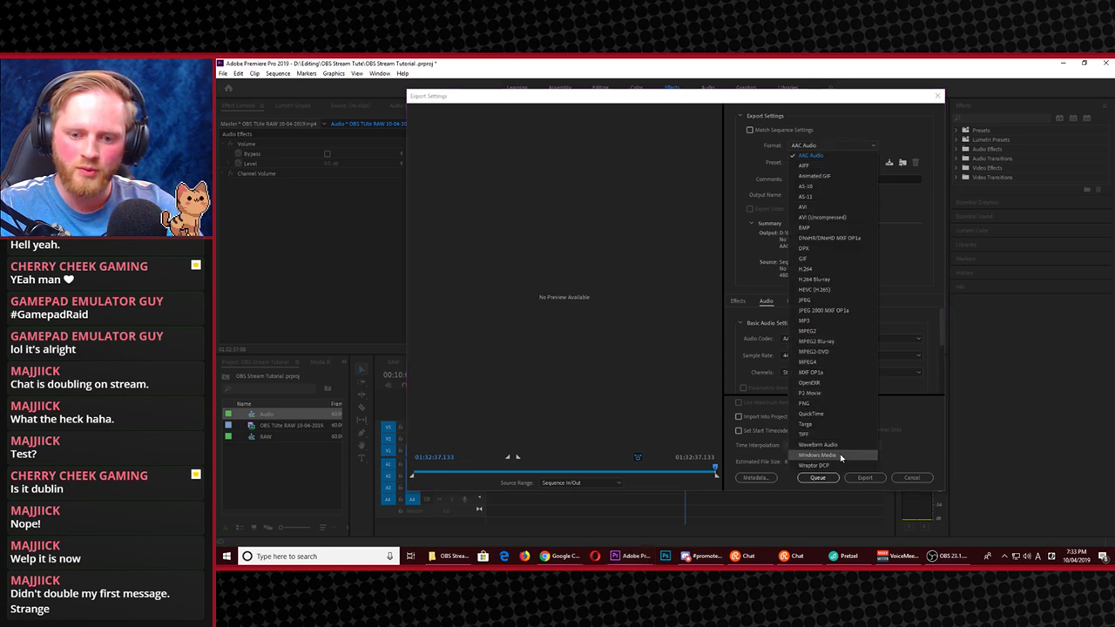
{"action": "left_click", "coordinate": [817, 444]}
{"action": "left_click", "coordinate": [853, 164]}
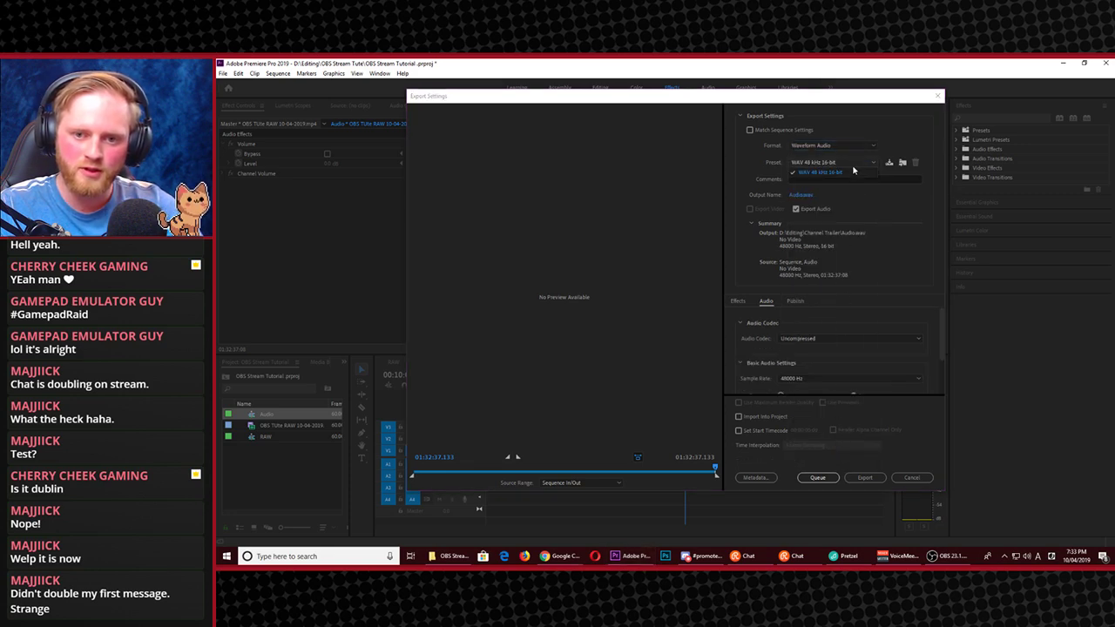
{"action": "left_click", "coordinate": [853, 171]}
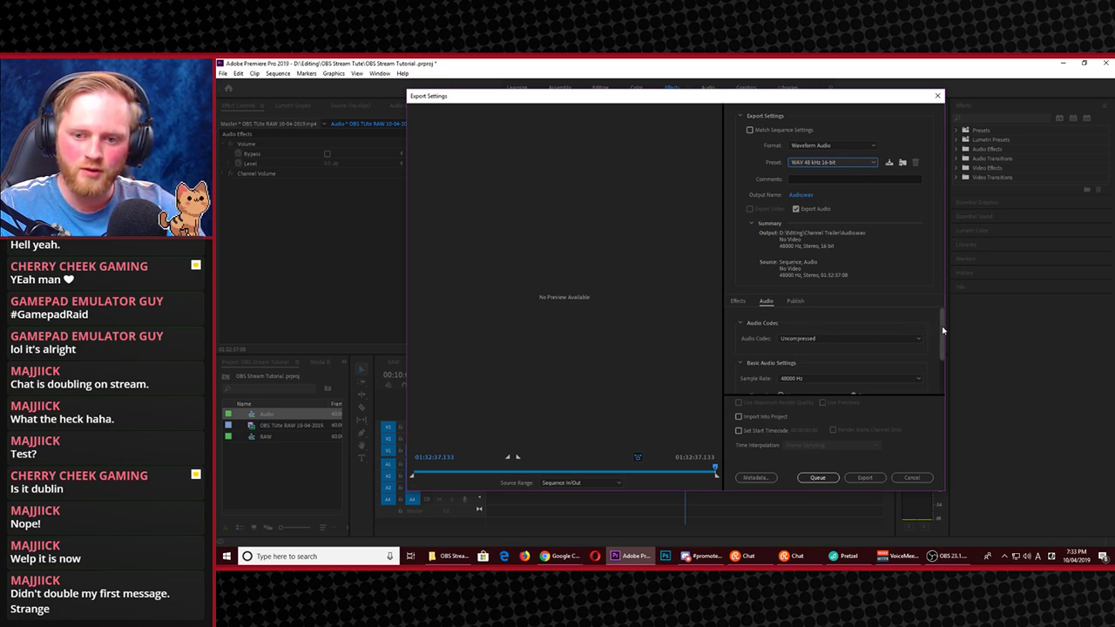
{"action": "left_click_drag", "start_coordinate": [940, 333], "coordinate": [939, 361]}
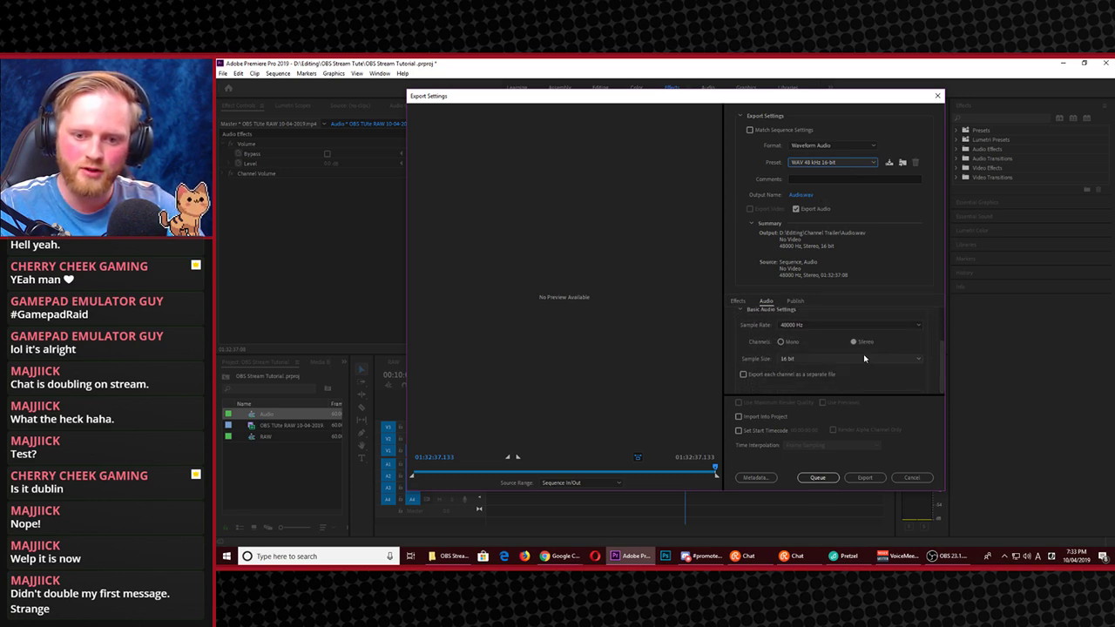
{"action": "left_click", "coordinate": [864, 358]}
{"action": "left_click", "coordinate": [800, 410]}
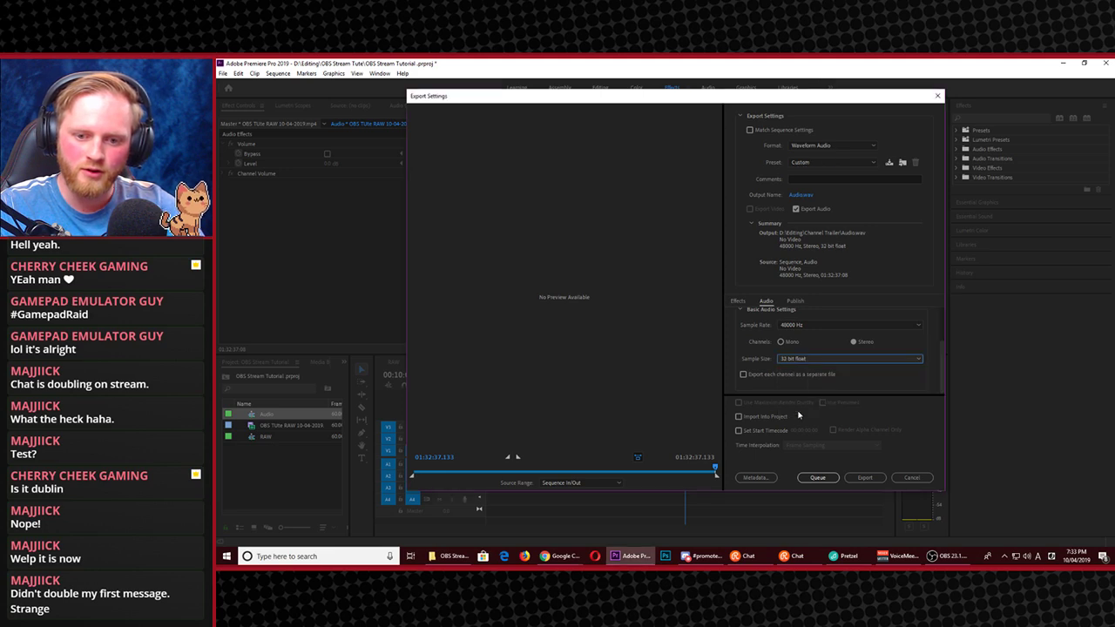
Set the export's output location to the OBS Stream Tute folder inside Editing on the Games (D:) drive
{"action": "left_click", "coordinate": [801, 194]}
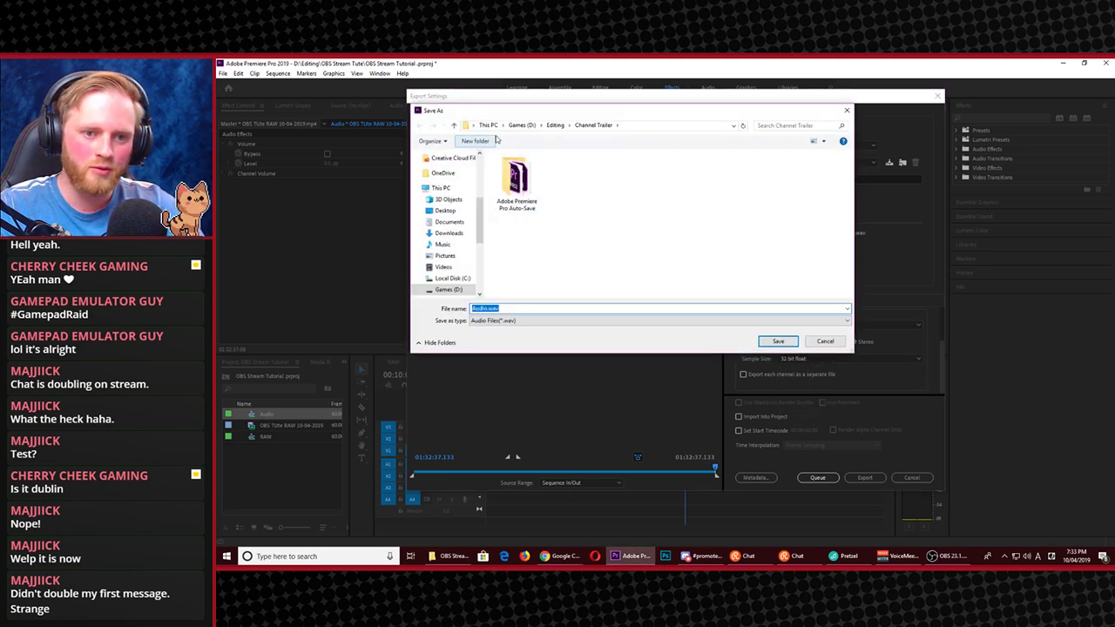
{"action": "left_click", "coordinate": [555, 125]}
{"action": "left_click", "coordinate": [558, 185]}
{"action": "double_click", "coordinate": [558, 186]}
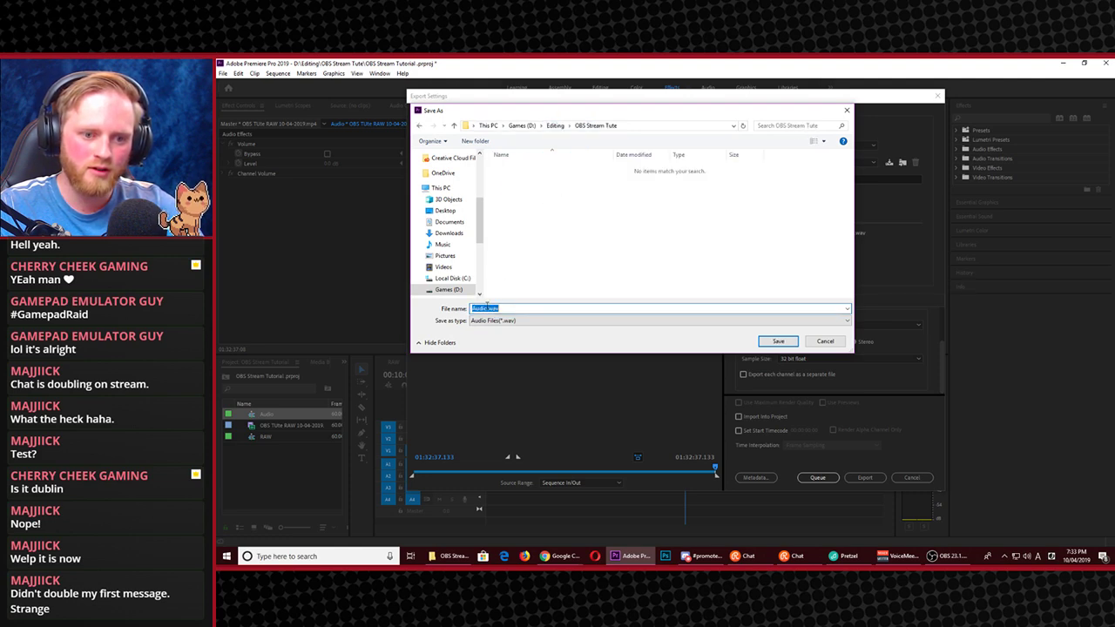
Try to save the output file name as RAW Audio OBS TUTE 10/04.wav
{"action": "type", "text": "RAW"}
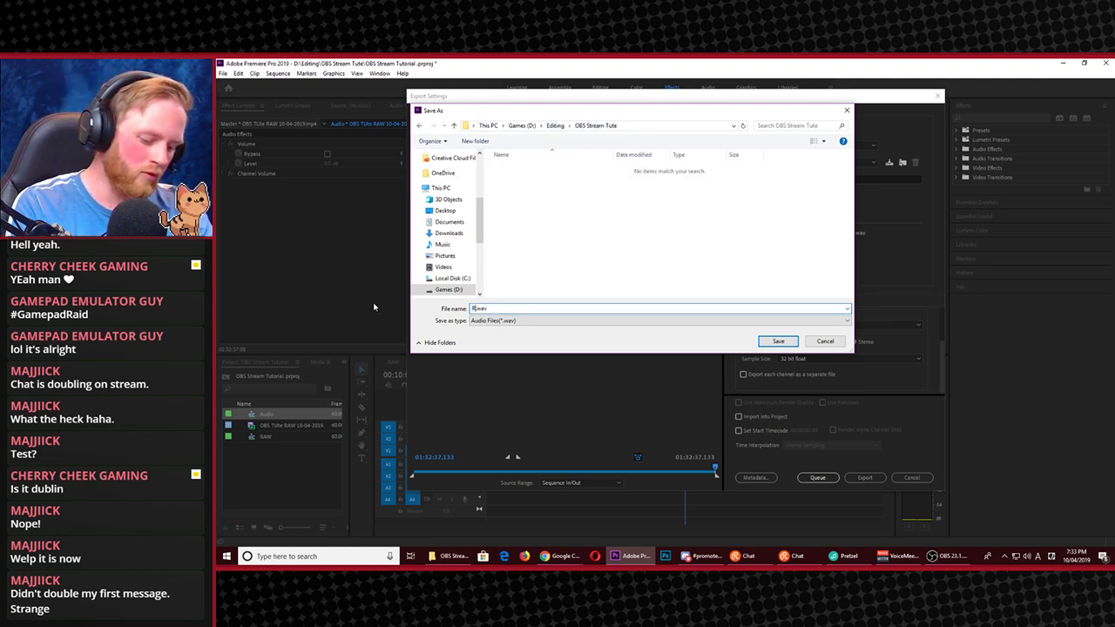
{"action": "type", "text": " Audio OBS T"}
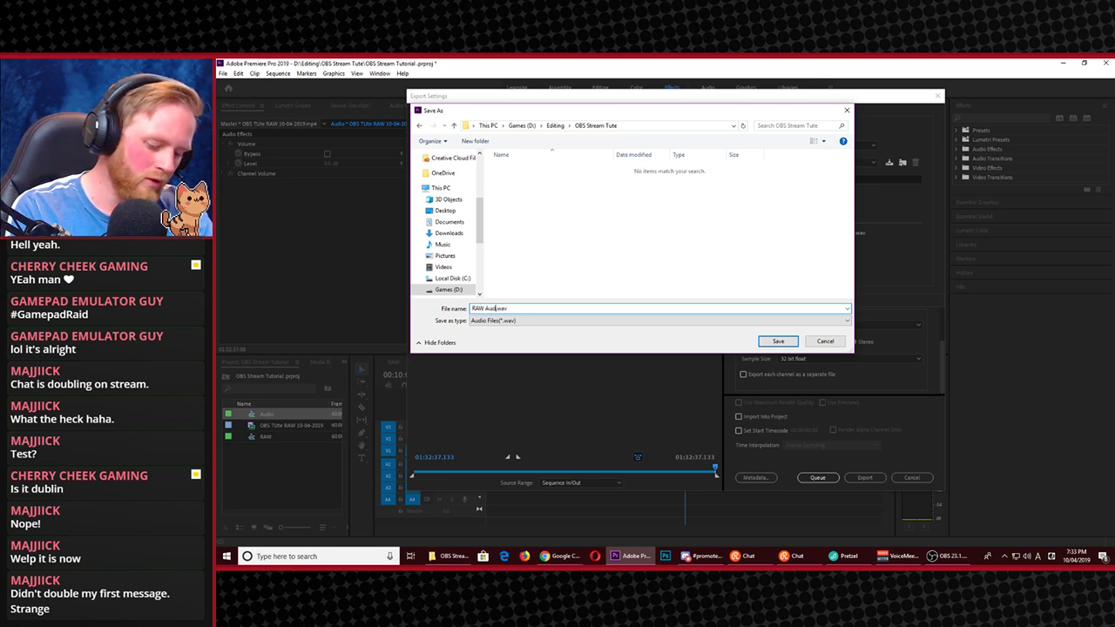
{"action": "type", "text": "UTE"}
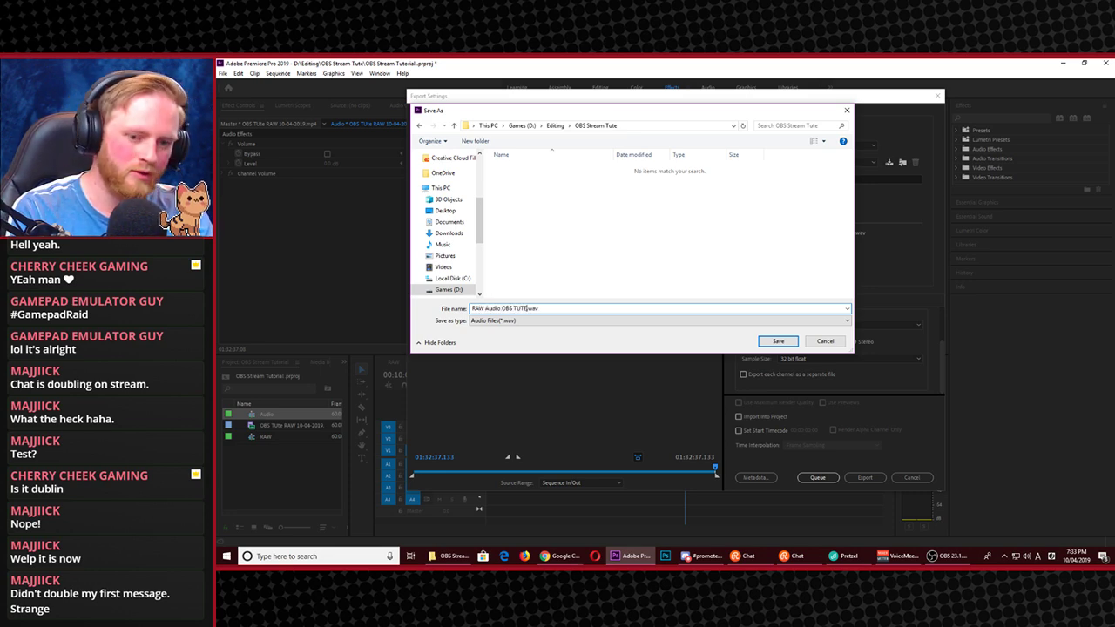
{"action": "type", "text": " 10/04"}
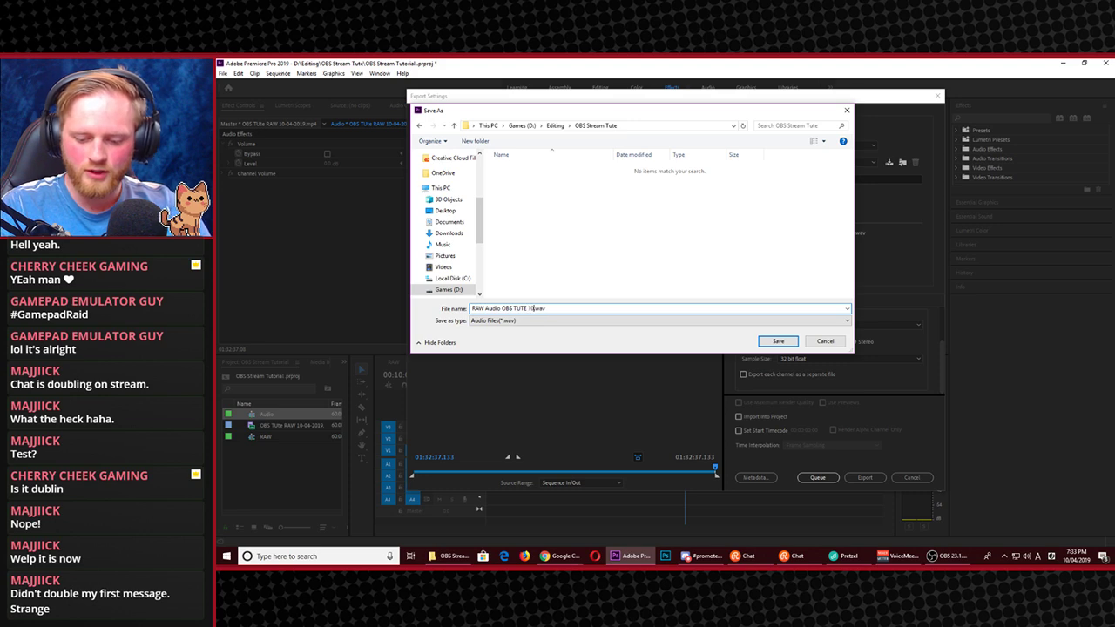
{"action": "key", "text": "Return"}
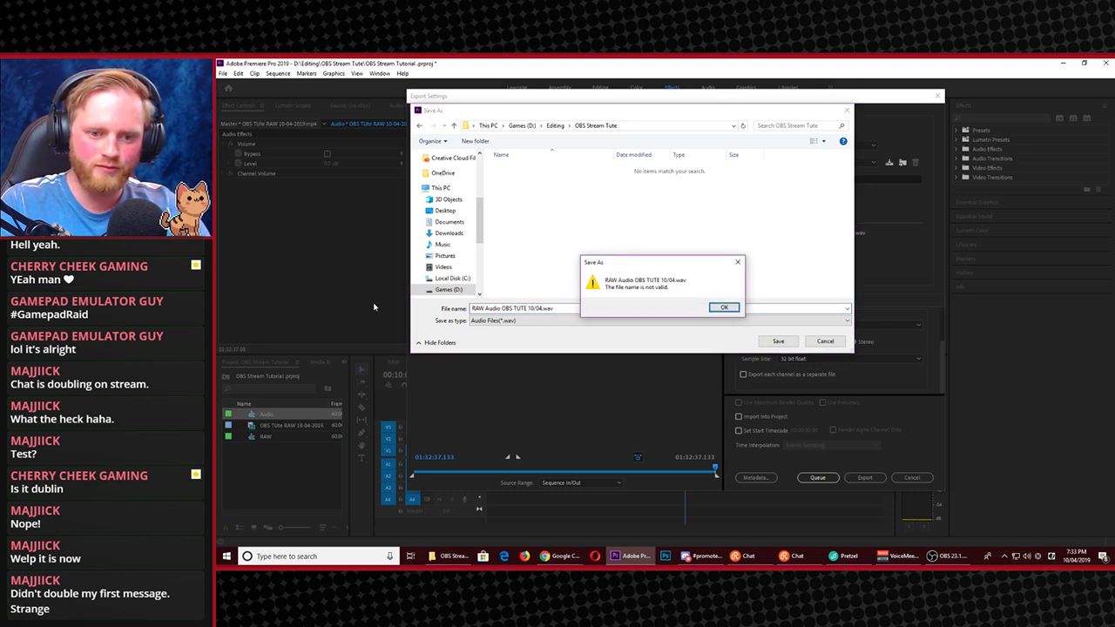
Correct the output file name to RAW Audio OBS TUTE 10-04.wav, save it and start the export
{"action": "key", "text": "Return"}
{"action": "key", "text": "End"}
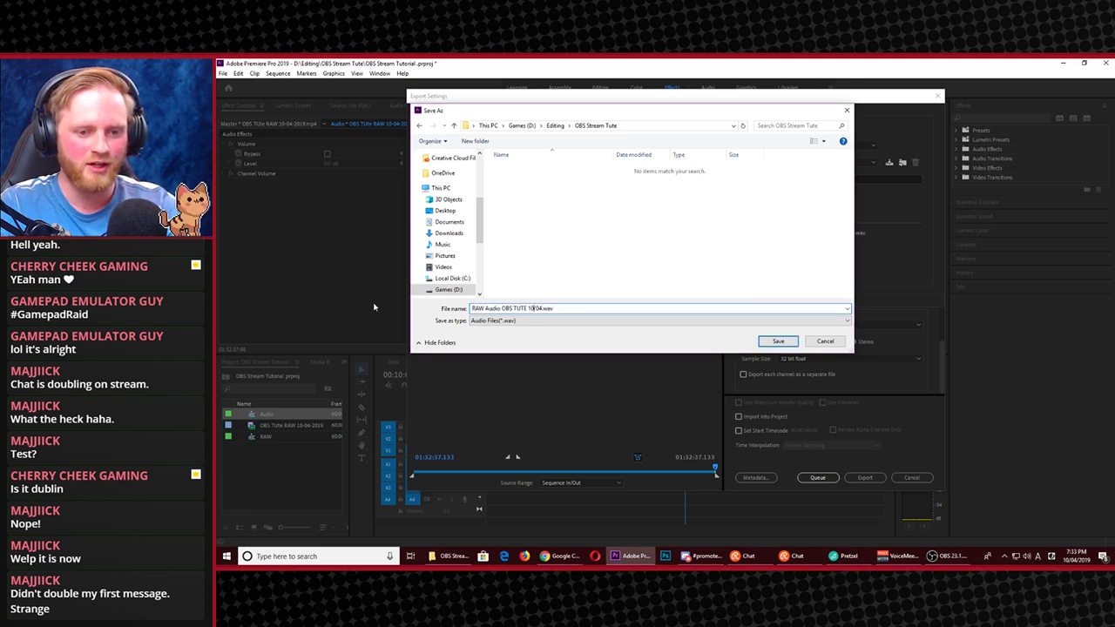
{"action": "key", "text": "BackSpace"}
{"action": "type", "text": "-"}
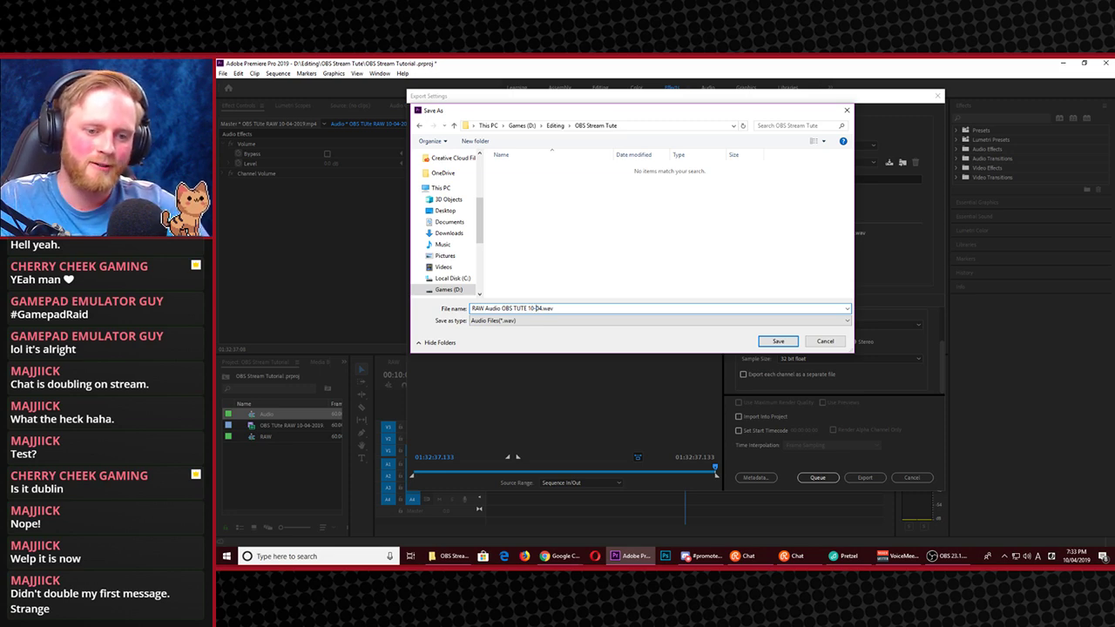
{"action": "key", "text": "Return"}
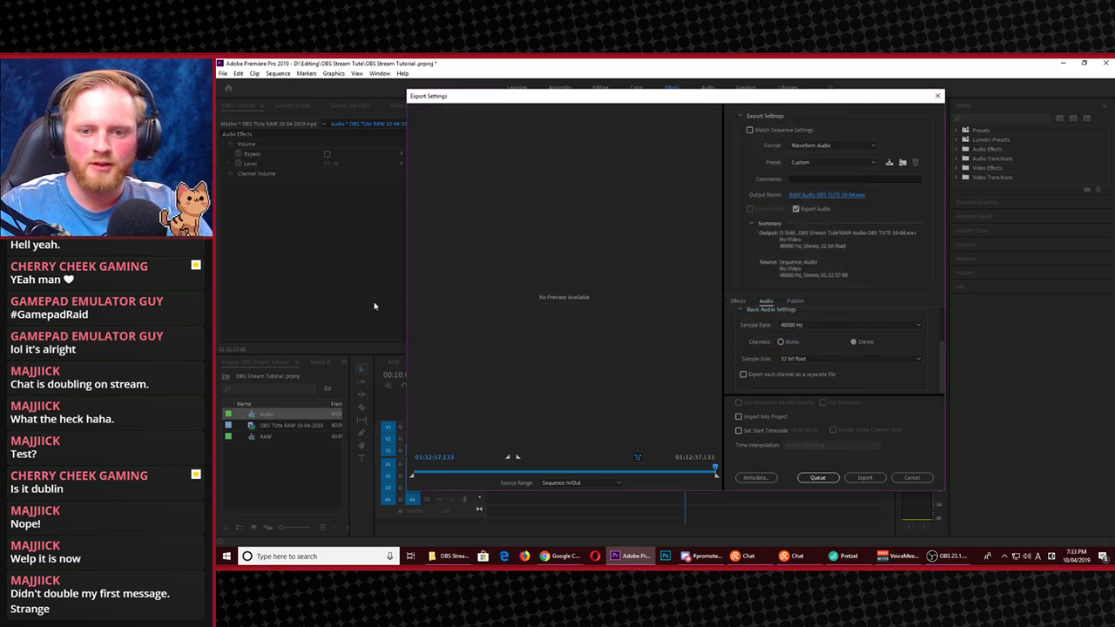
{"action": "left_click", "coordinate": [865, 478]}
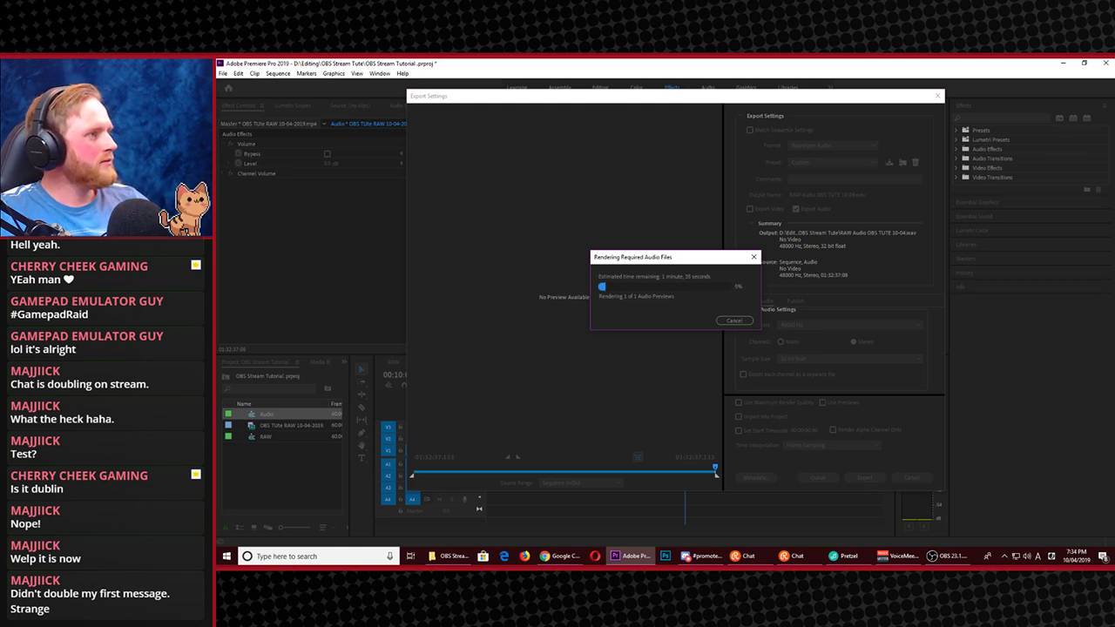
Switch to File Explorer, play the recording OBS TUte RAW 10-04-2019.mp4 in VLC, and close the player
{"action": "key", "text": "alt+Tab"}
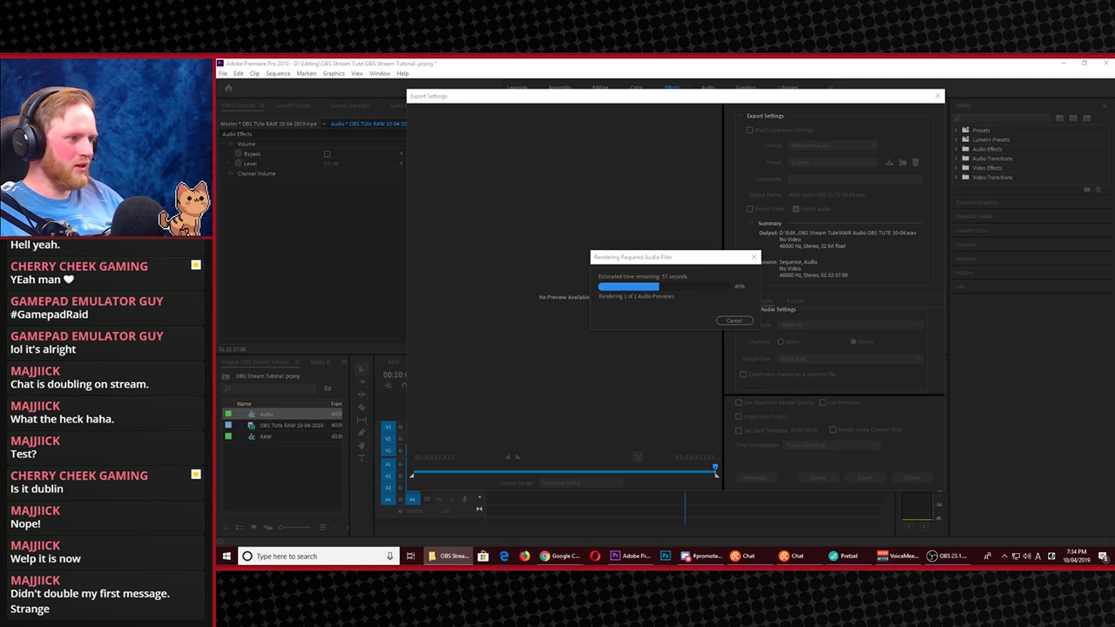
{"action": "left_click", "coordinate": [450, 555]}
{"action": "double_click", "coordinate": [357, 108]}
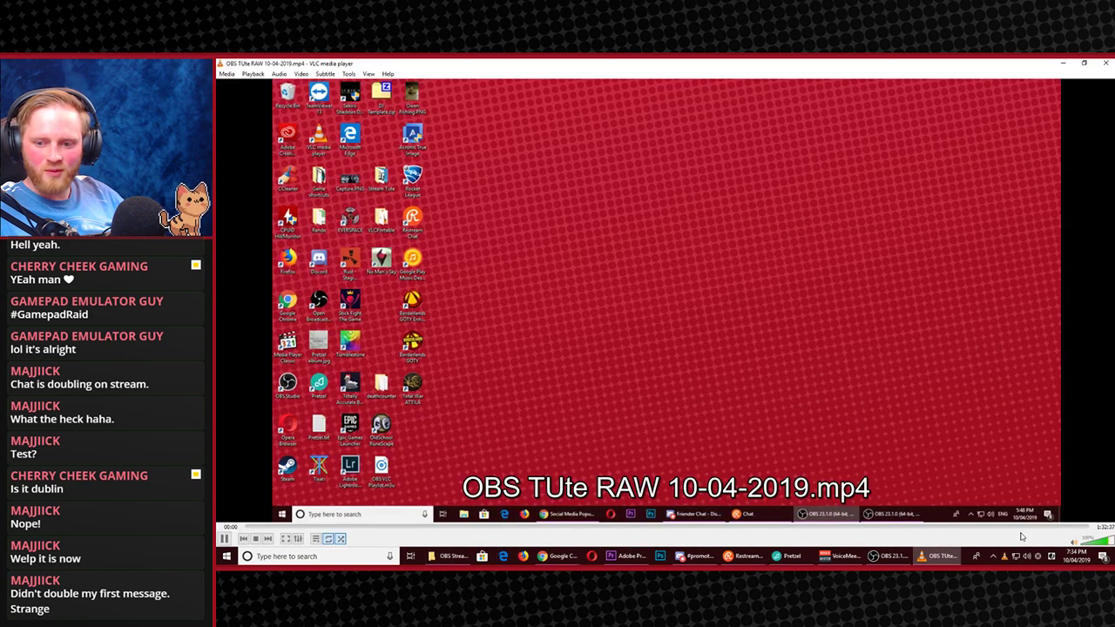
{"action": "left_click", "coordinate": [1105, 62]}
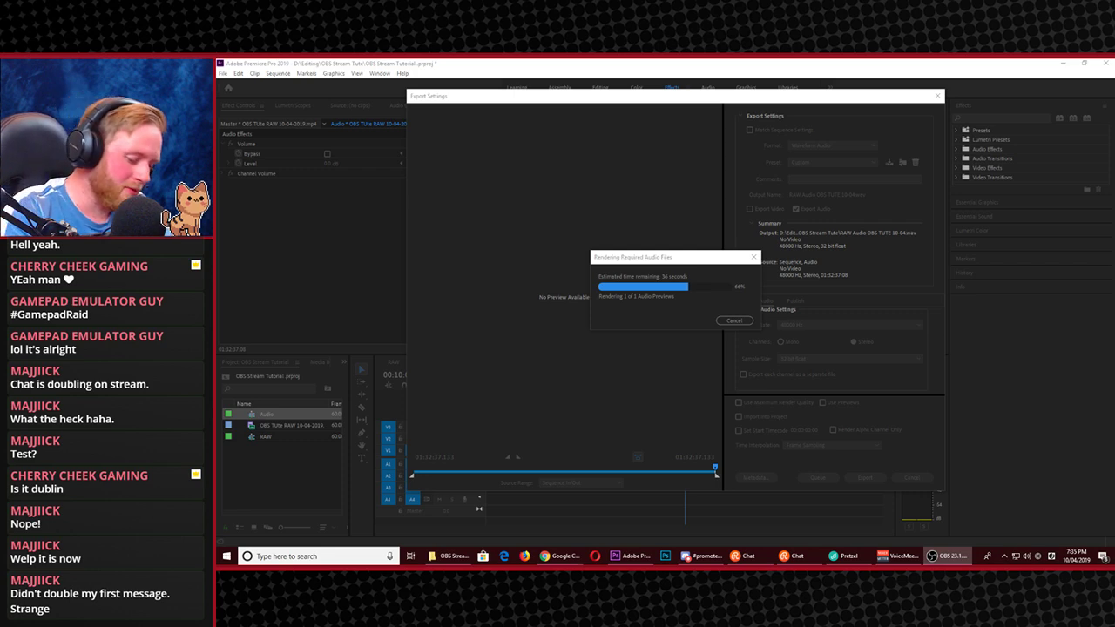
Launch Adobe Audition through a system search and dismiss its Audition Learn window
{"action": "key", "text": "super"}
{"action": "type", "text": "aud"}
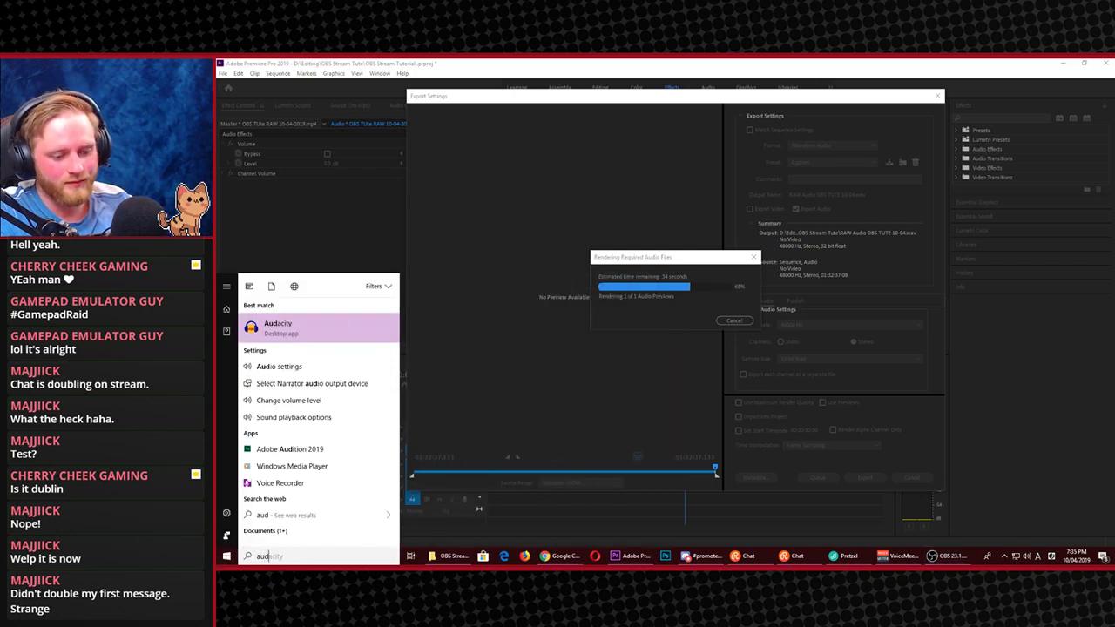
{"action": "type", "text": "ition"}
{"action": "key", "text": "Return"}
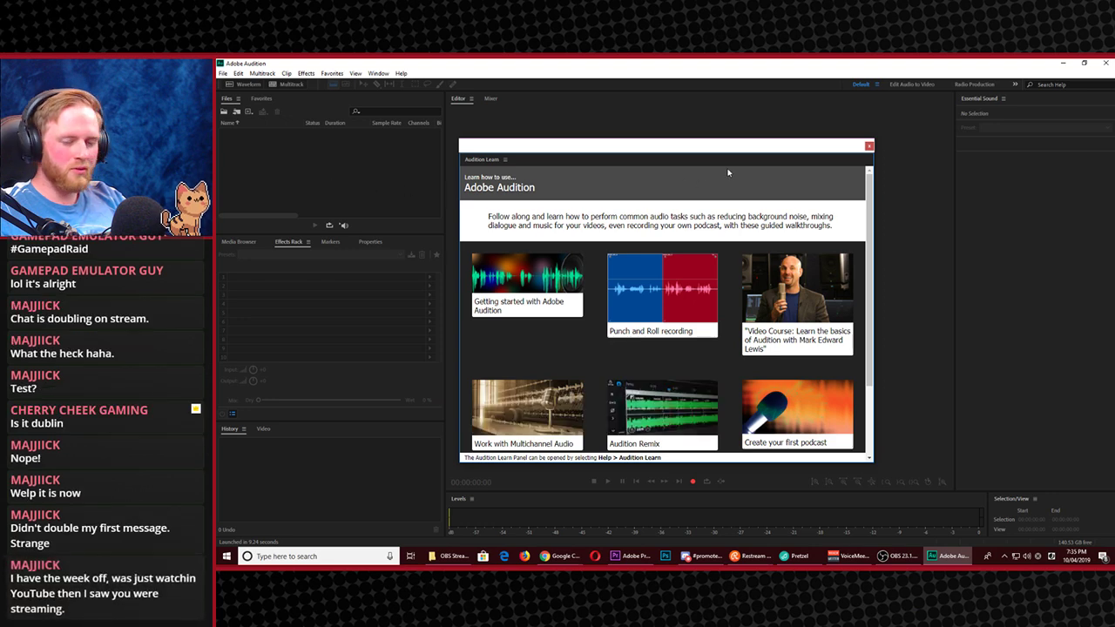
{"action": "left_click", "coordinate": [869, 147]}
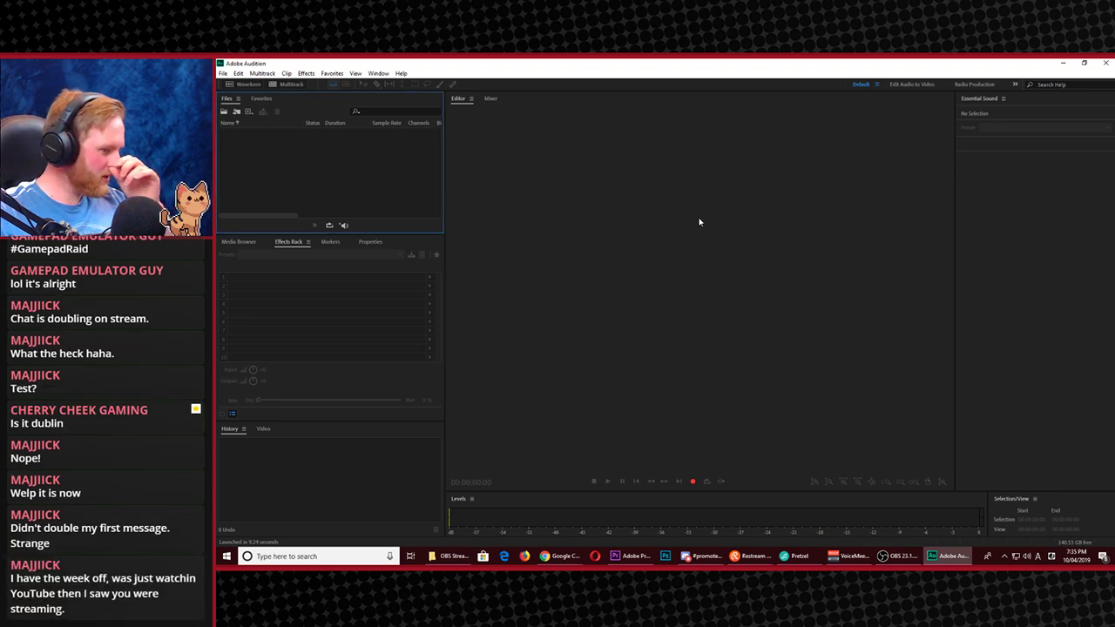
Check the export progress in Premiere Pro and the track assignments in OBS's Advanced Audio Properties, and close that dialog
{"action": "key", "text": "alt+Tab"}
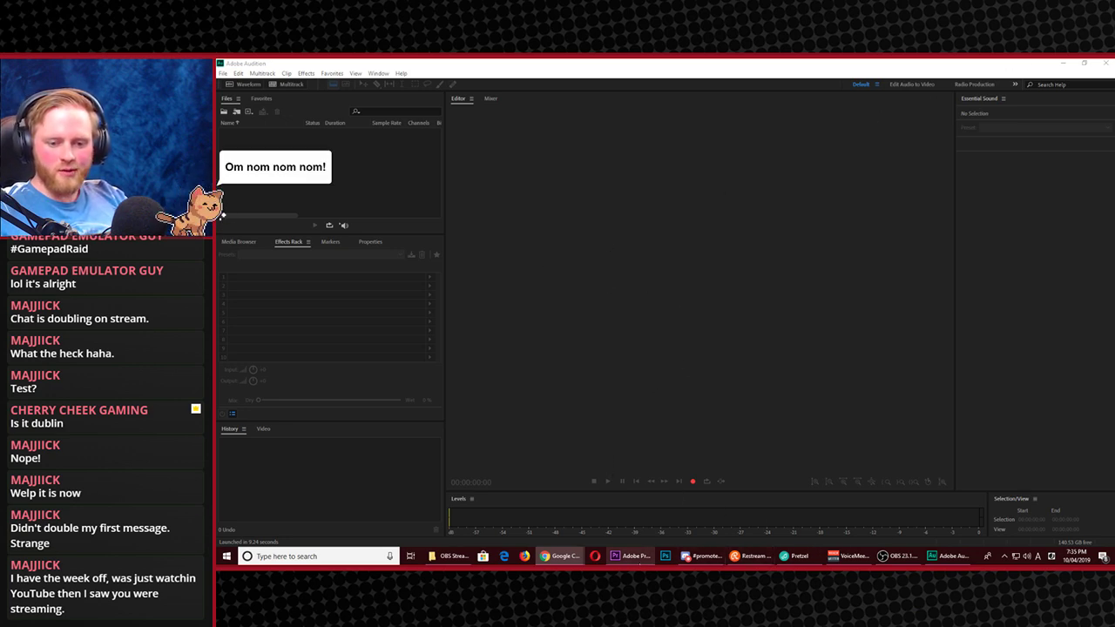
{"action": "left_click", "coordinate": [638, 561]}
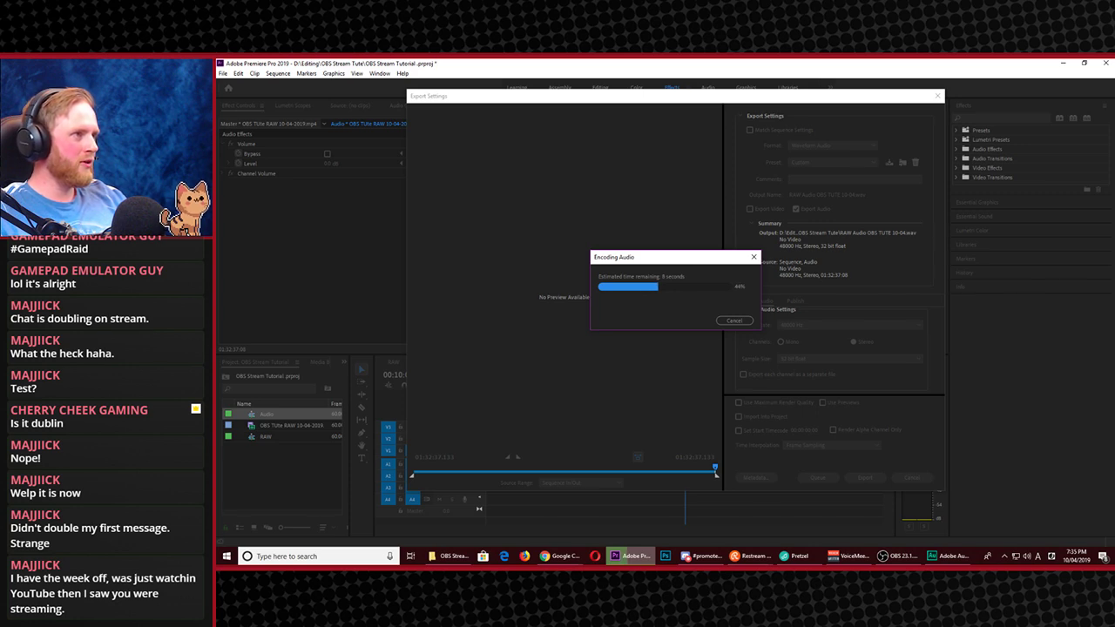
{"action": "key", "text": "alt+Tab"}
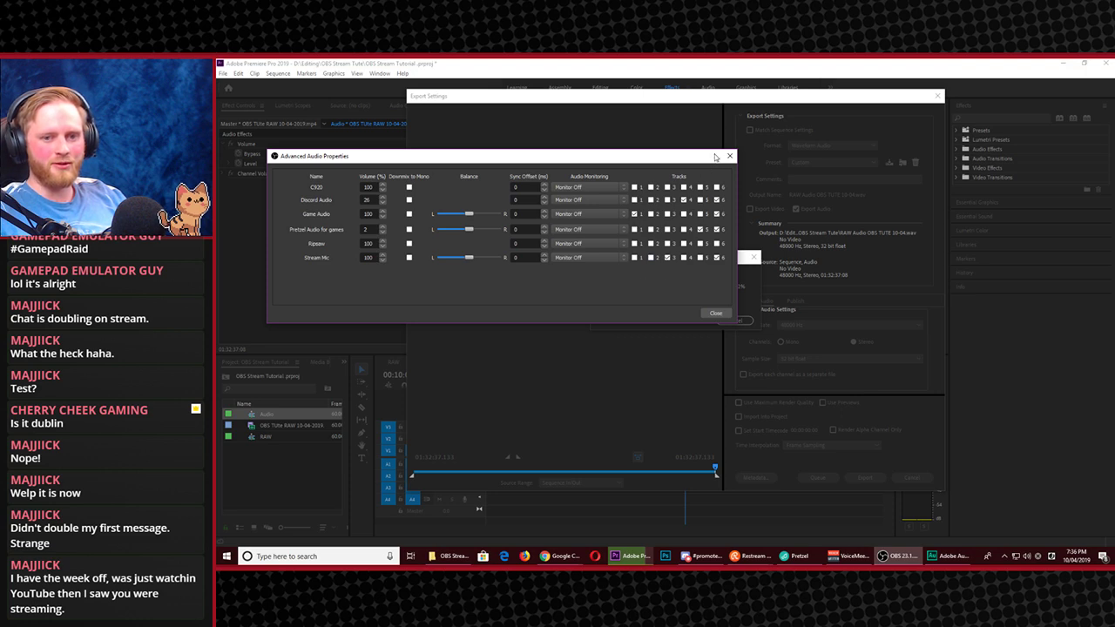
{"action": "left_click", "coordinate": [730, 156]}
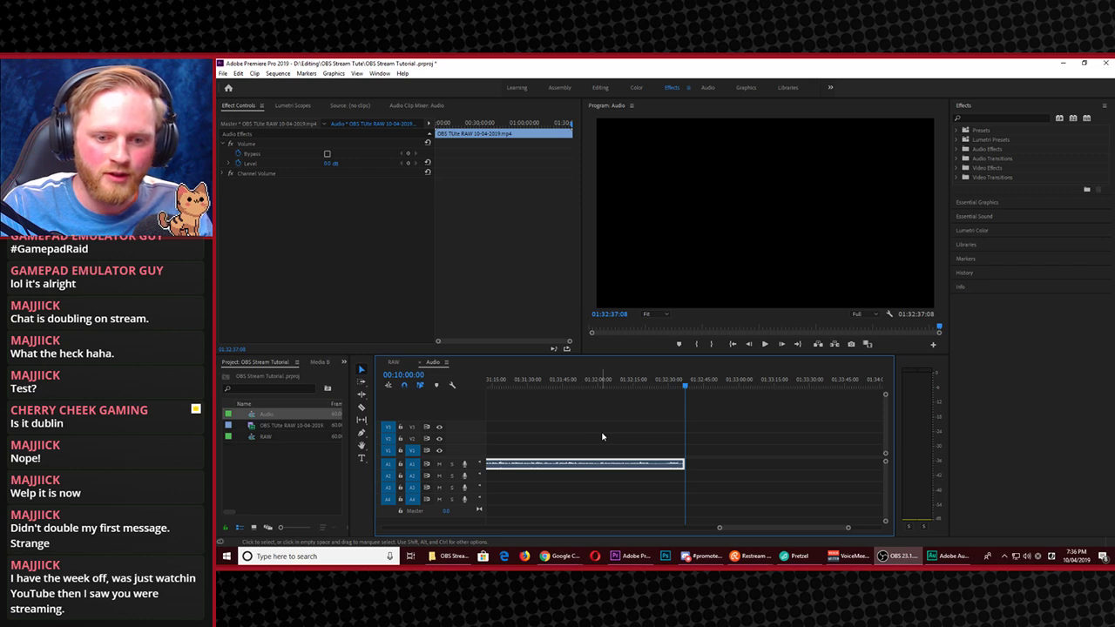
Switch to Adobe Audition and open OBS TUte RAW 10-04-2019.mp4 from the OBS Stream Tute folder in D:\Editing
{"action": "left_click", "coordinate": [1059, 63]}
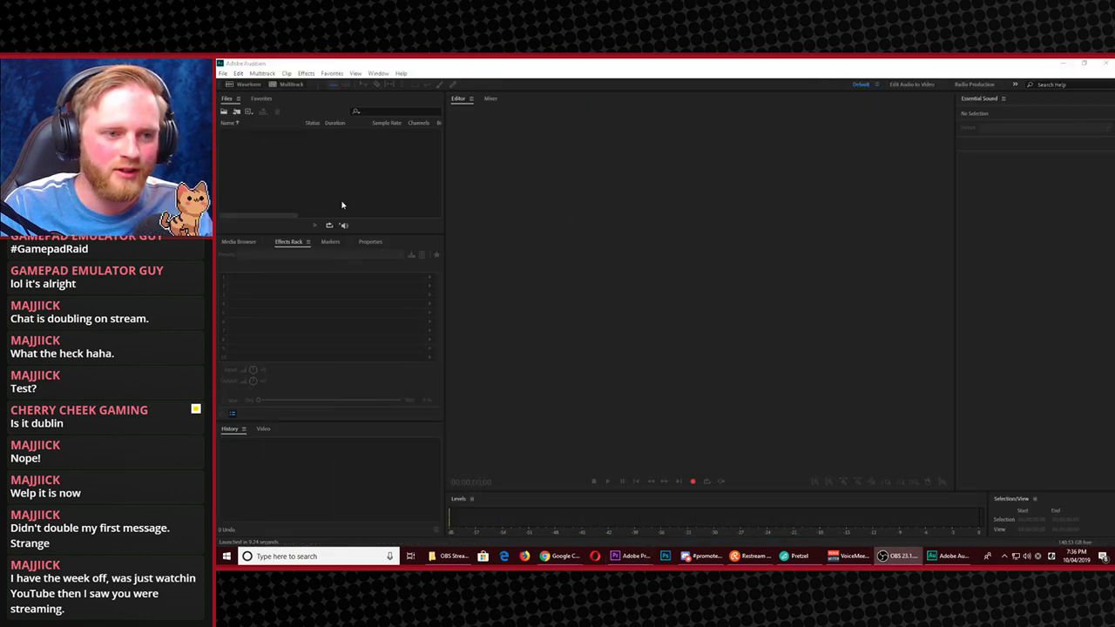
{"action": "left_click", "coordinate": [223, 73]}
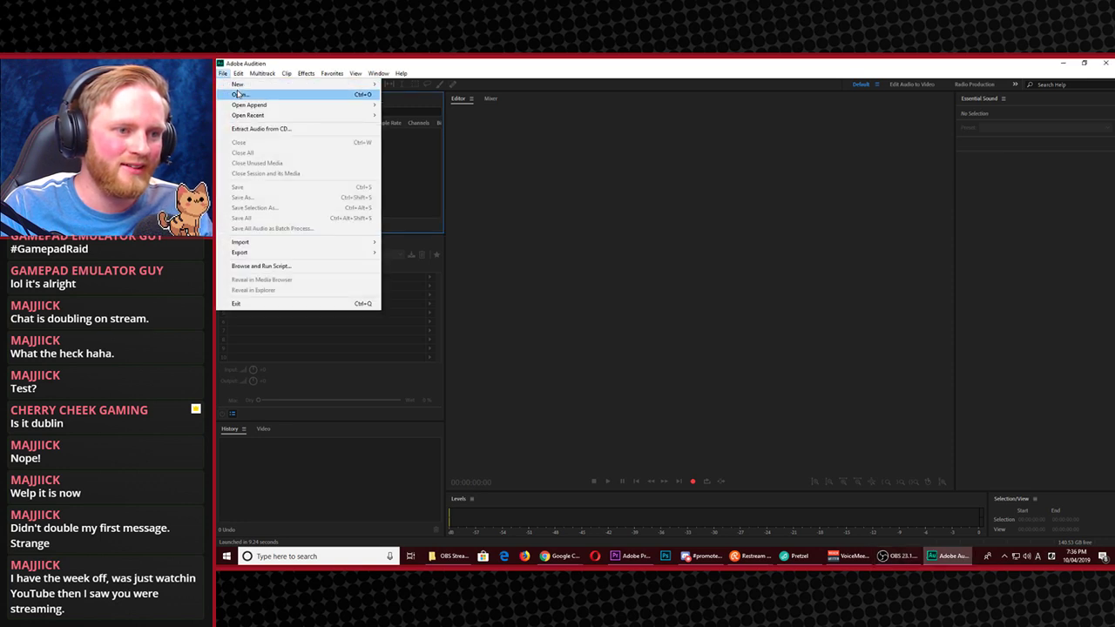
{"action": "left_click", "coordinate": [239, 94]}
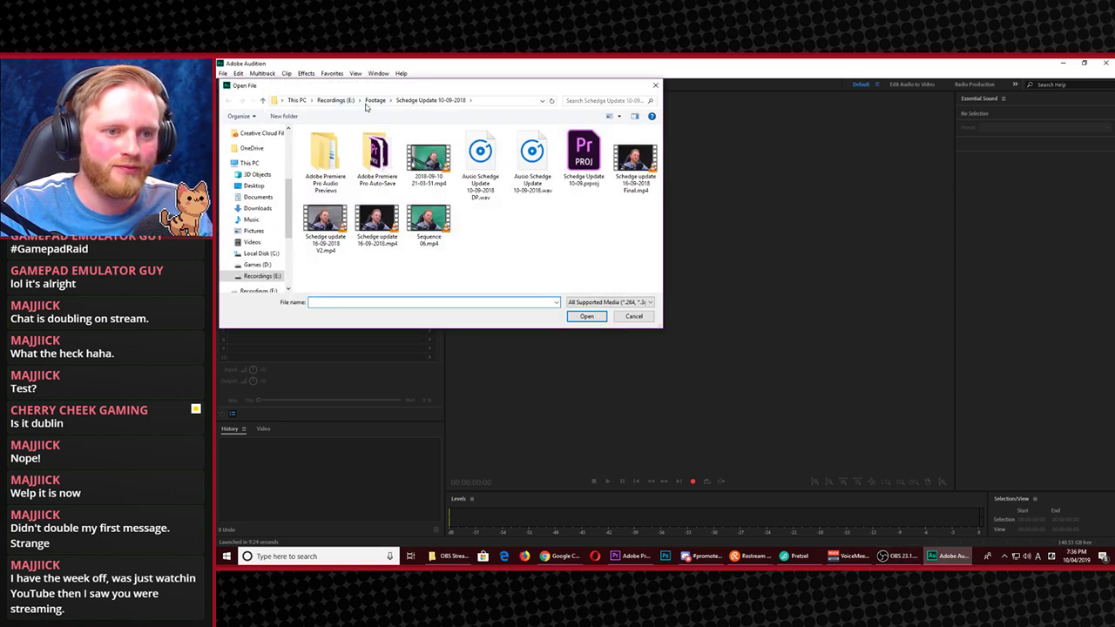
{"action": "left_click", "coordinate": [368, 102]}
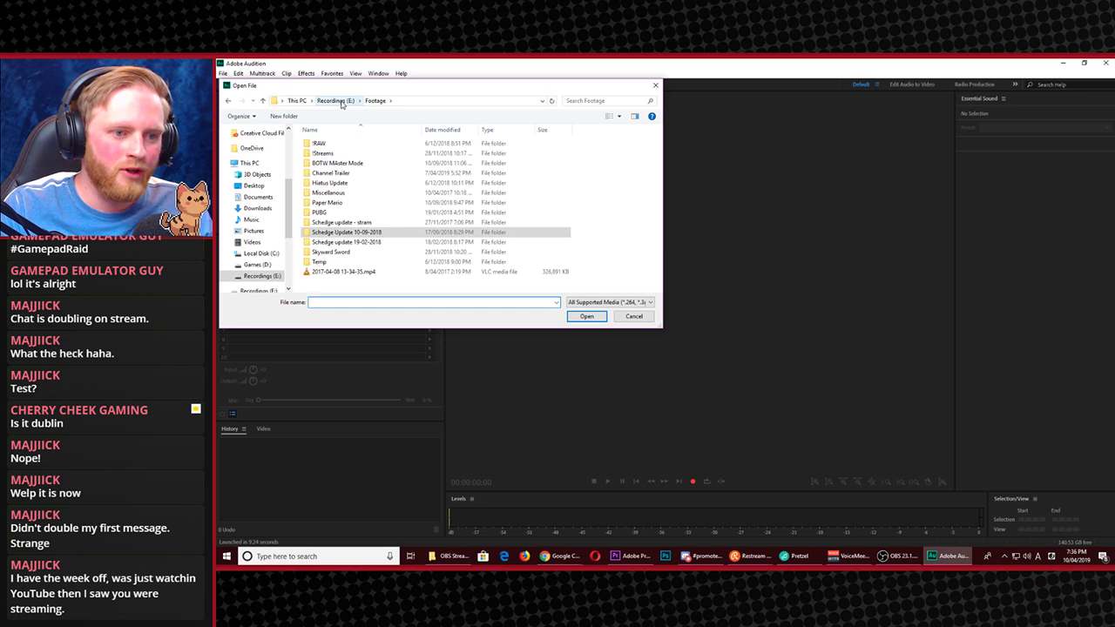
{"action": "left_click", "coordinate": [338, 101]}
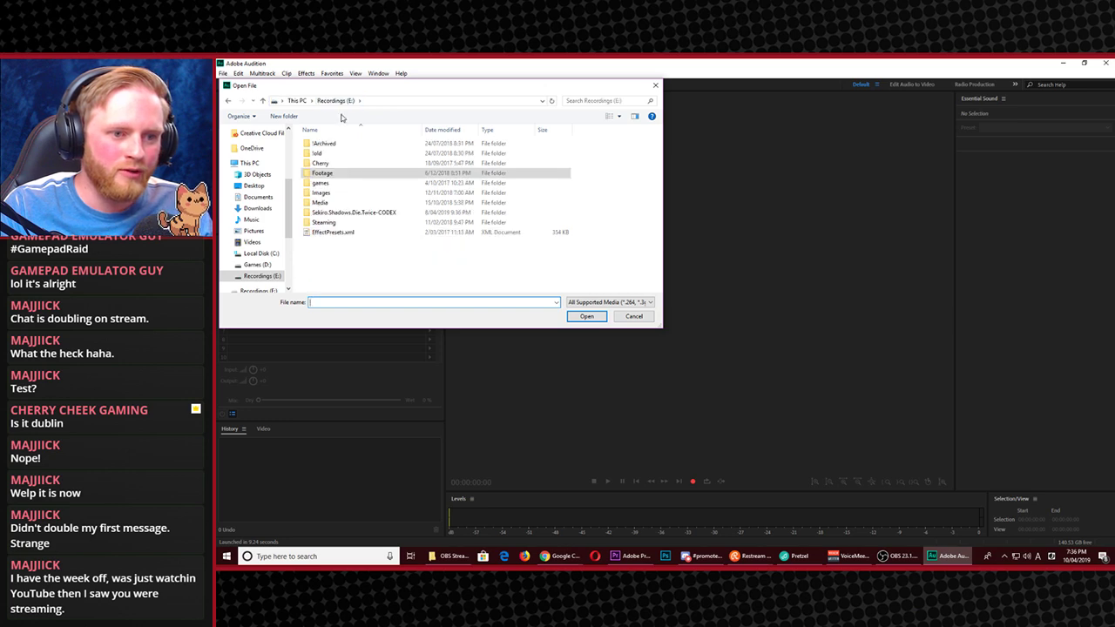
{"action": "left_click", "coordinate": [253, 264]}
{"action": "left_click", "coordinate": [323, 192]}
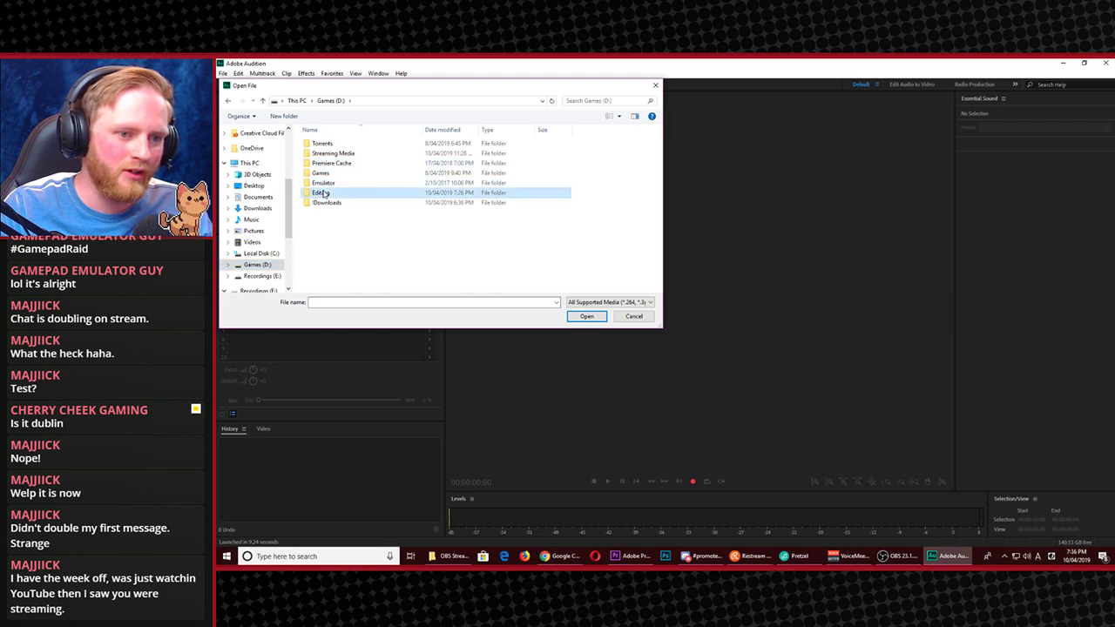
{"action": "double_click", "coordinate": [323, 193]}
{"action": "double_click", "coordinate": [364, 160]}
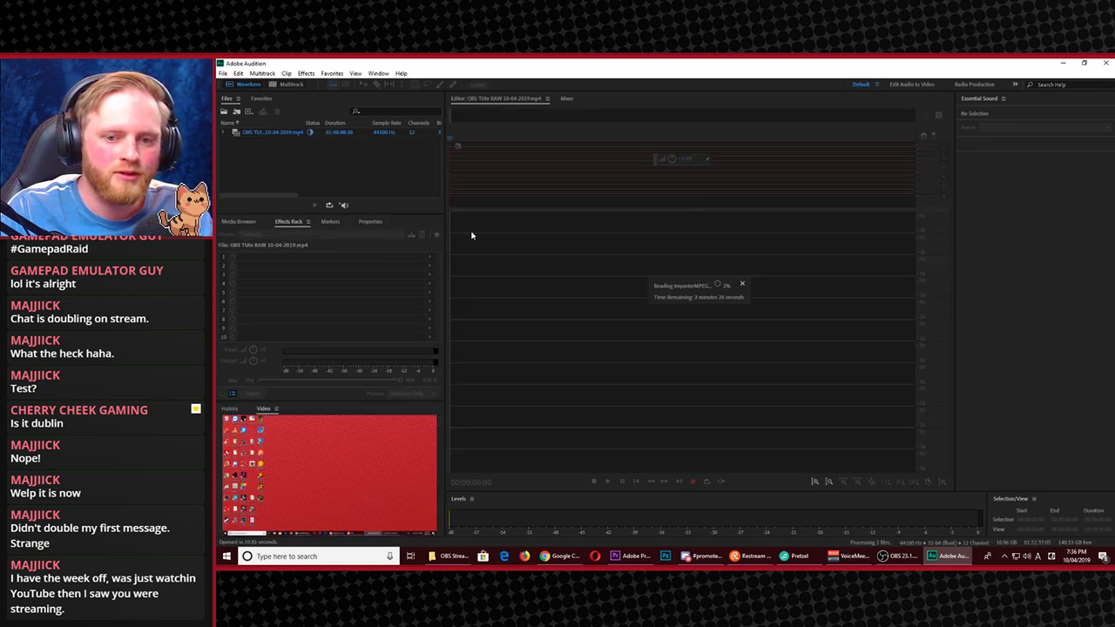
Cancel the loading of the MP4 recording and dismiss the notice about audio edits within video files
{"action": "left_click", "coordinate": [741, 286]}
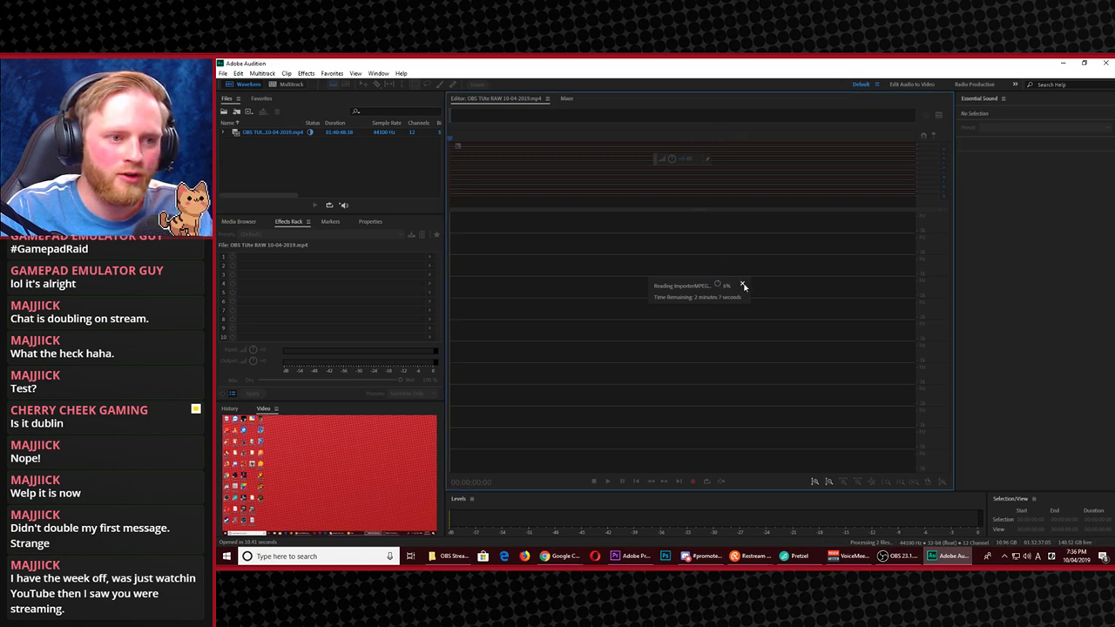
{"action": "left_click", "coordinate": [742, 286]}
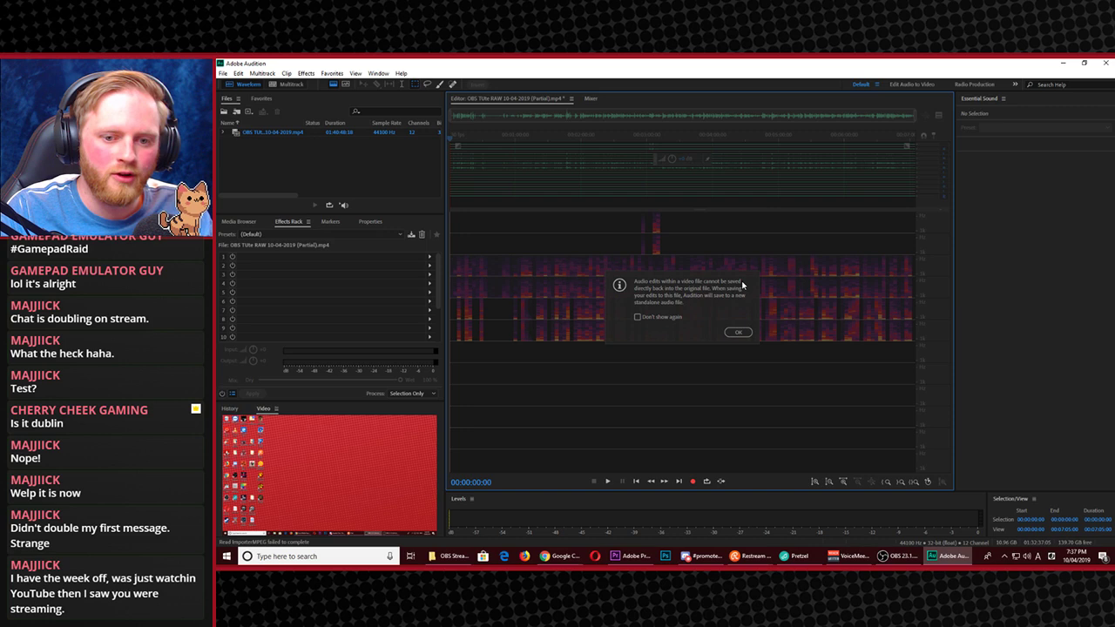
{"action": "left_click", "coordinate": [739, 333]}
Close the partially loaded MP4 recording without saving its changes
{"action": "left_click", "coordinate": [321, 135]}
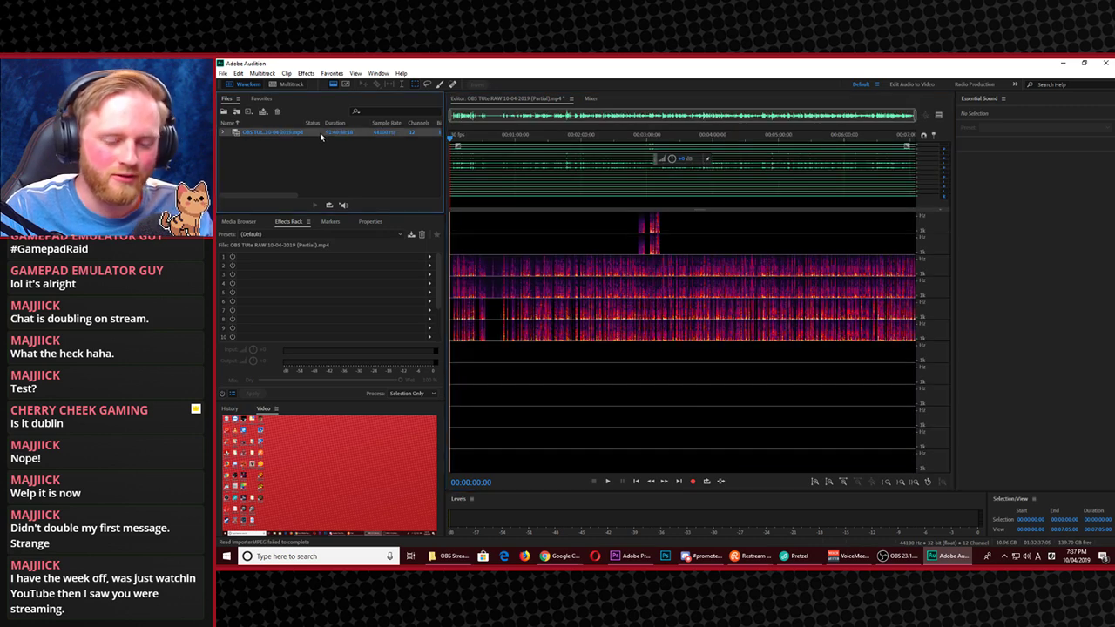
{"action": "key", "text": "Delete"}
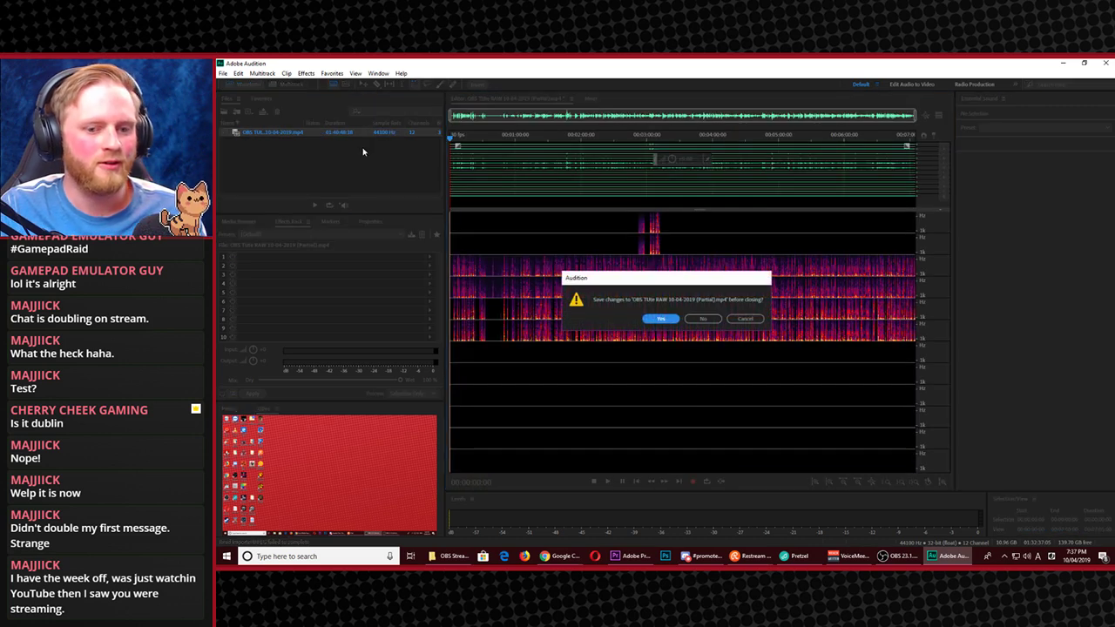
{"action": "left_click", "coordinate": [655, 320]}
{"action": "left_click", "coordinate": [564, 259]}
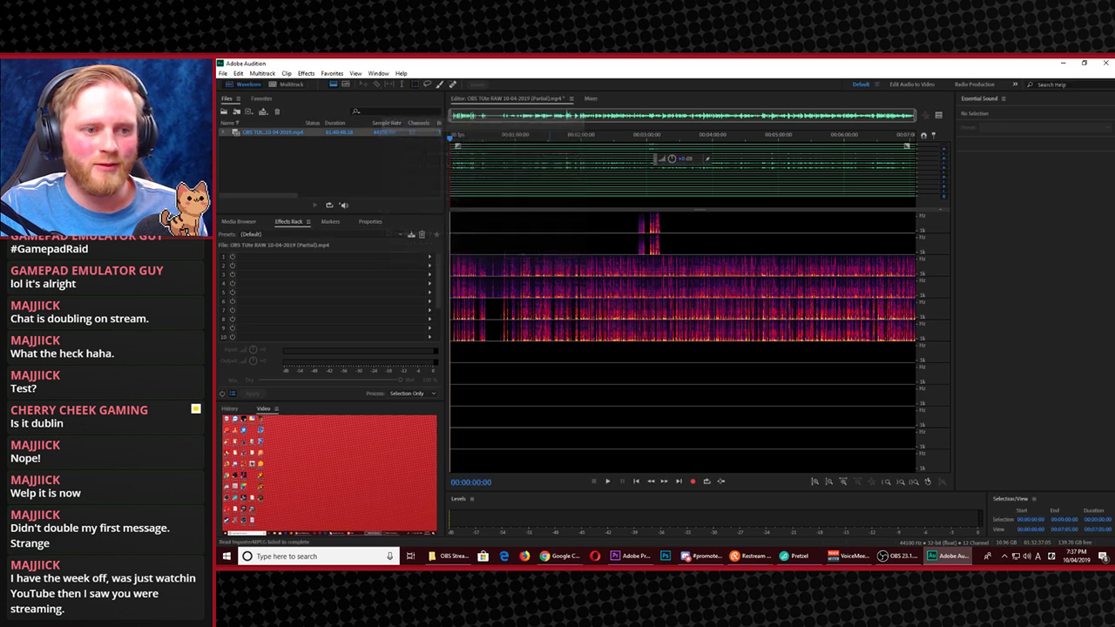
{"action": "left_click", "coordinate": [359, 133]}
{"action": "key", "text": "Delete"}
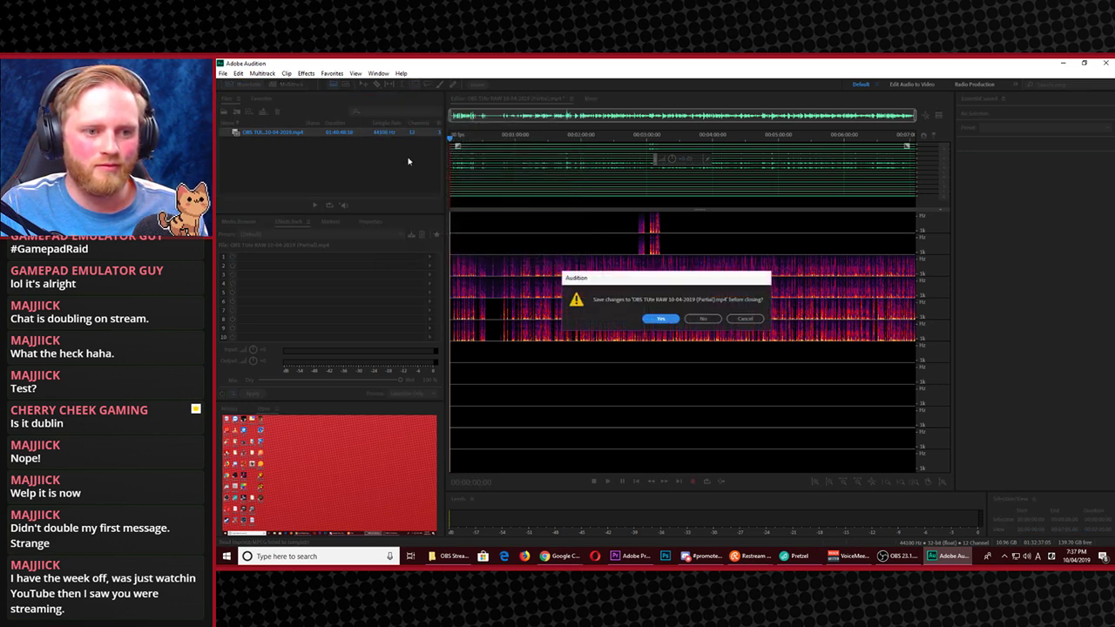
{"action": "left_click", "coordinate": [704, 320]}
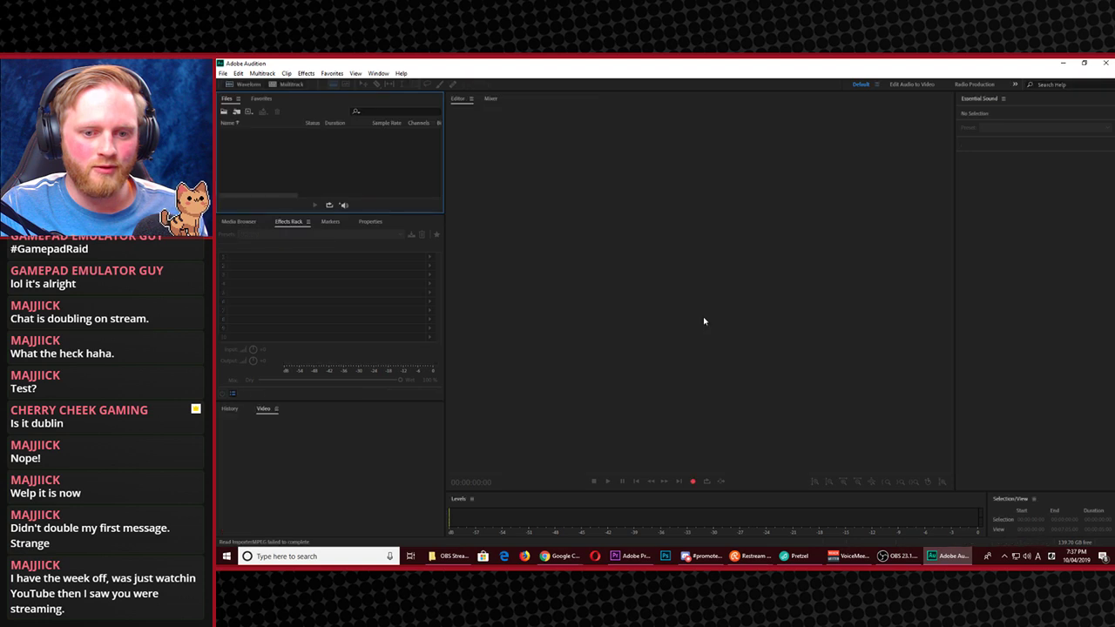
Open RAW Audio OBS TUTE 10-04.wav from the OBS Stream Tute folder and play a short passage from about 11:07
{"action": "left_click", "coordinate": [223, 74]}
{"action": "left_click", "coordinate": [244, 95]}
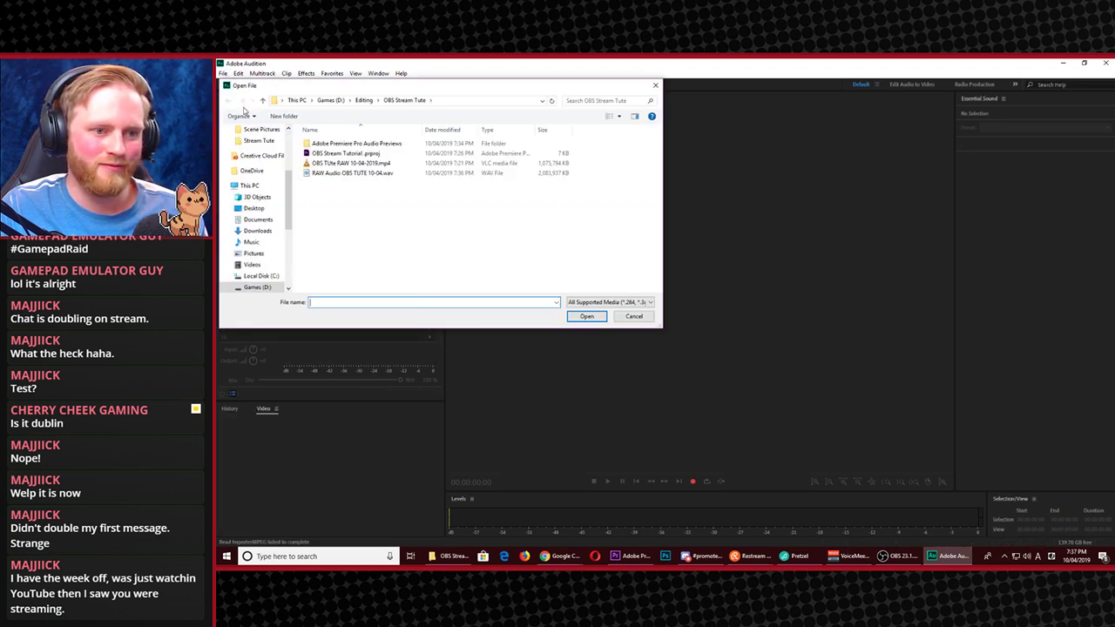
{"action": "double_click", "coordinate": [338, 174]}
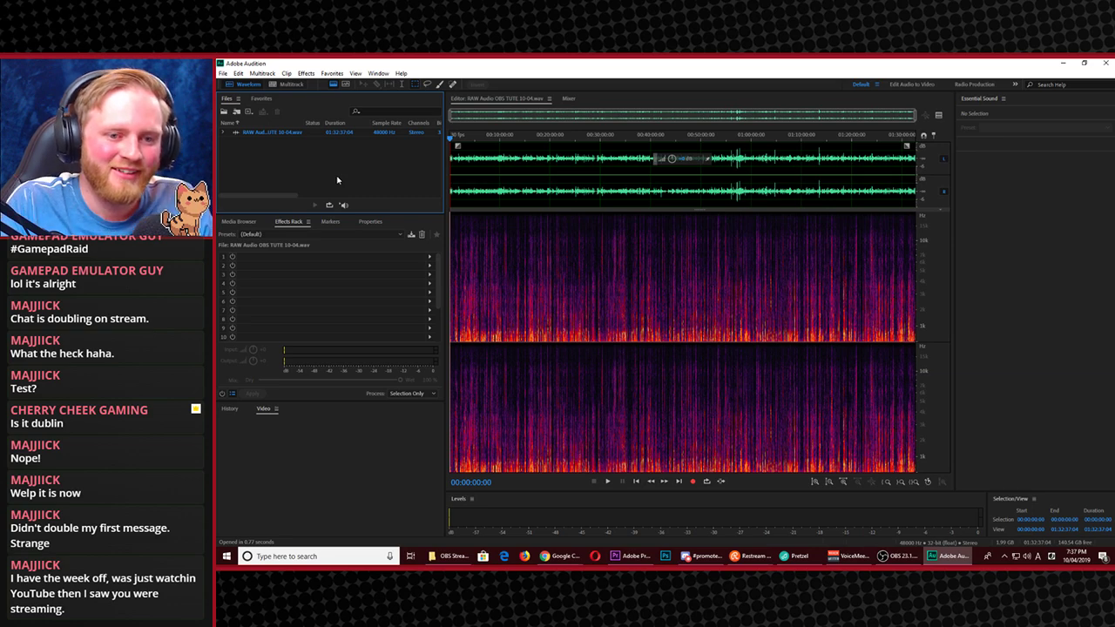
{"action": "left_click", "coordinate": [522, 144]}
{"action": "left_click", "coordinate": [505, 135]}
{"action": "key", "text": "space"}
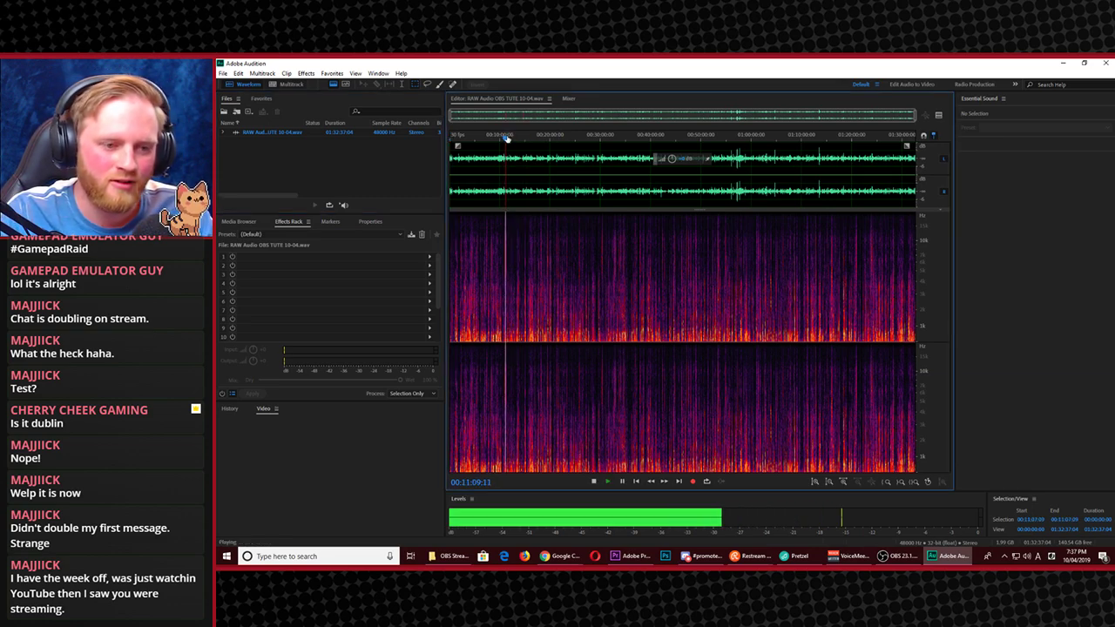
{"action": "key", "text": "space"}
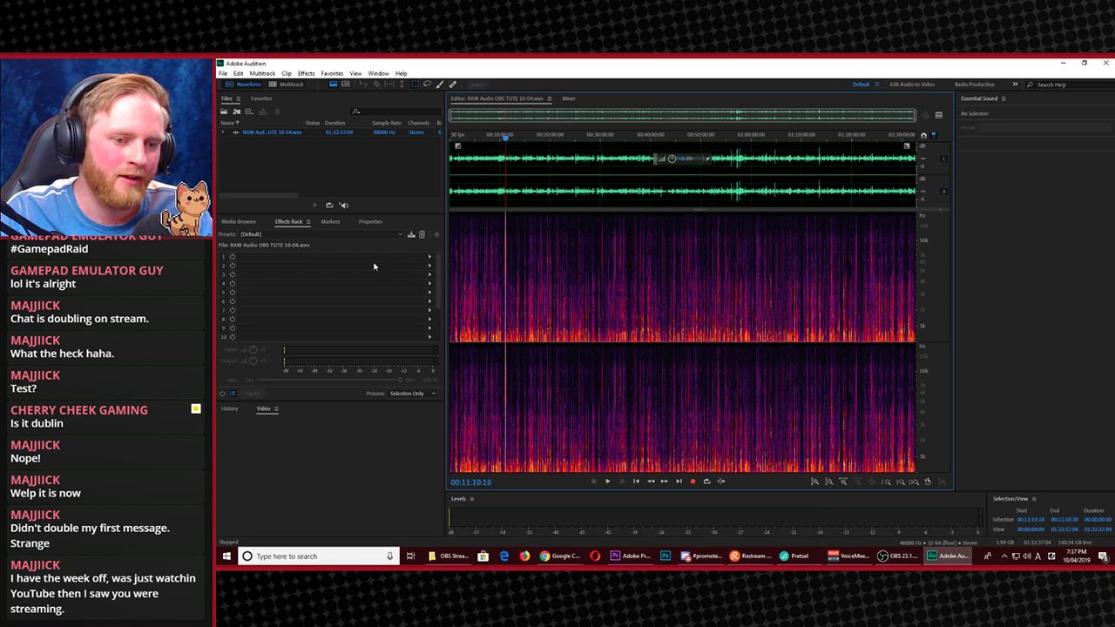
Load the Cherry Pod with noise red preset in the Effects Rack, preview it, and apply it to the whole recording
{"action": "left_click", "coordinate": [368, 235]}
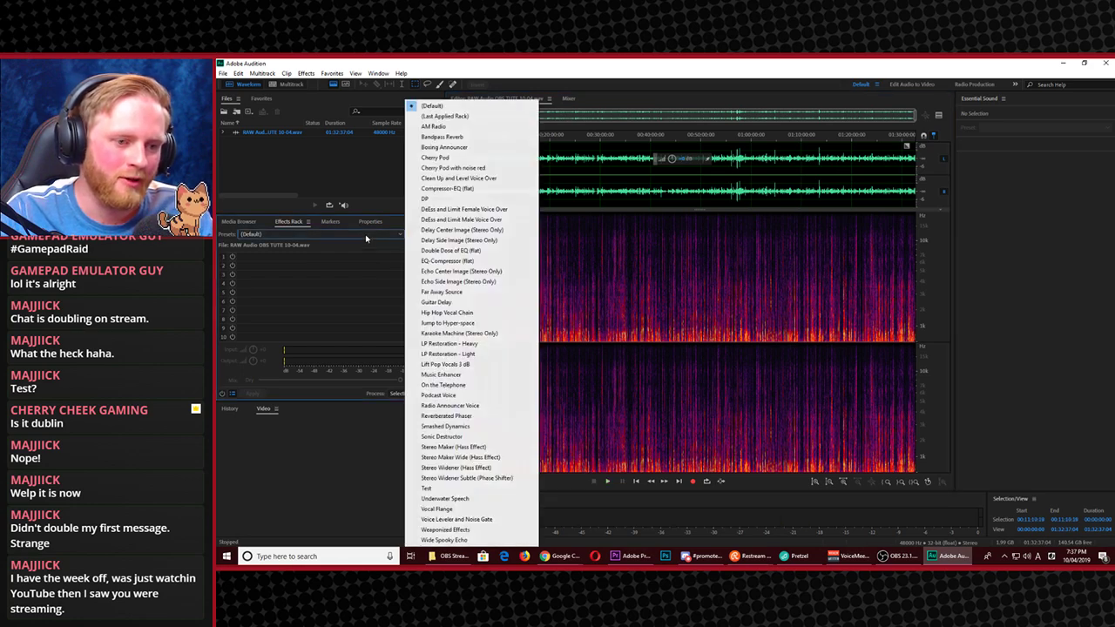
{"action": "left_click", "coordinate": [460, 168]}
{"action": "key", "text": "space"}
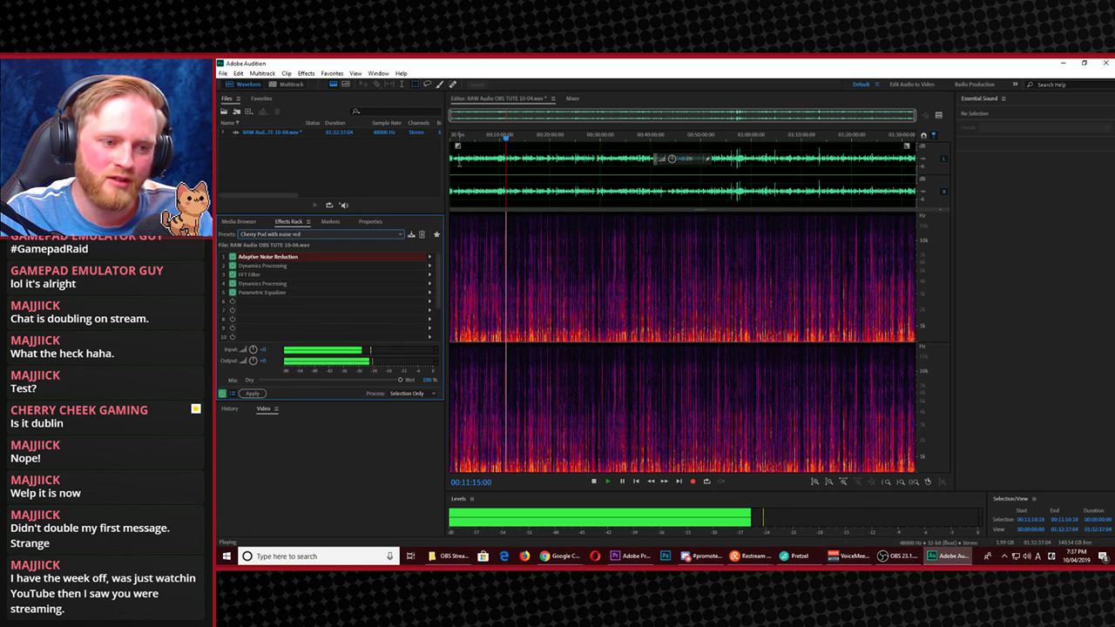
{"action": "left_click", "coordinate": [253, 394]}
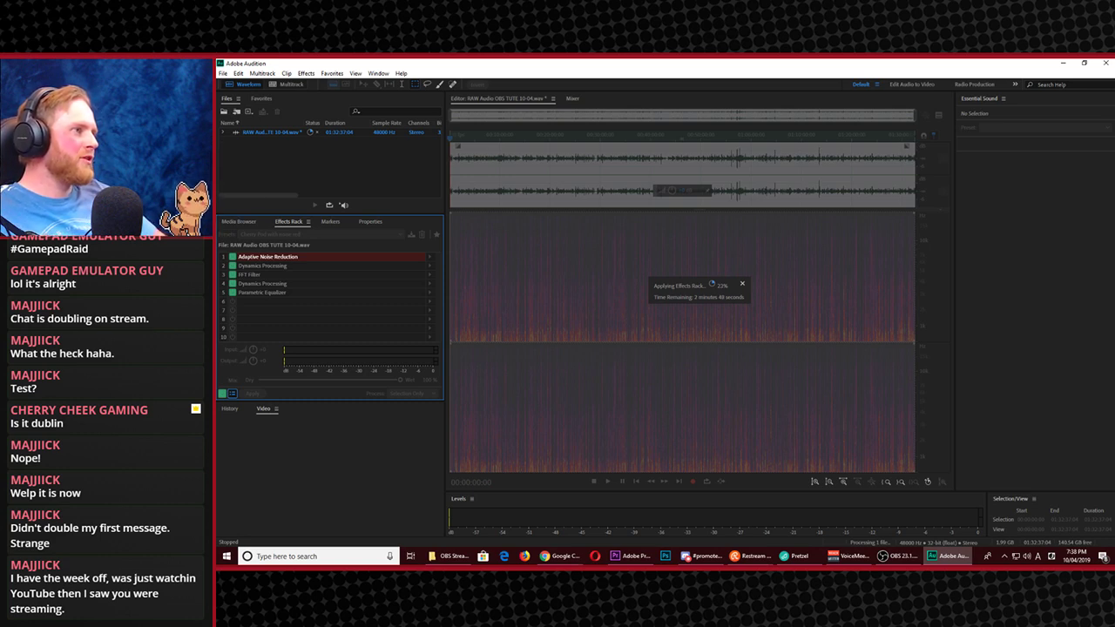
{"action": "key", "text": "alt+Tab"}
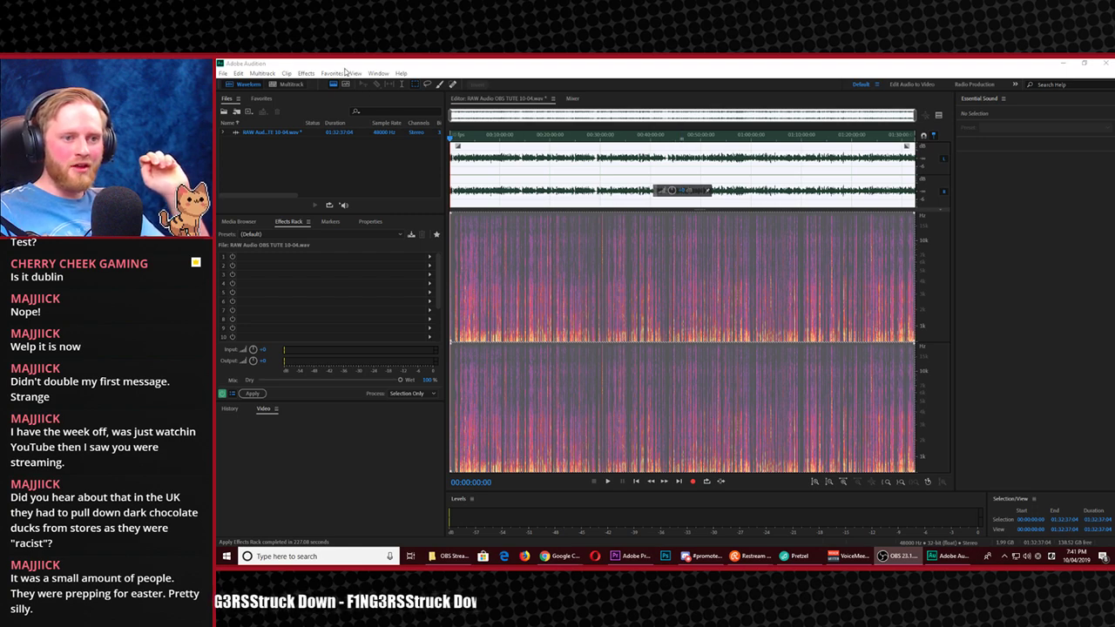
Normalize the whole recording with the dialog's existing settings and play back a passage from about 19:20
{"action": "left_click", "coordinate": [307, 73]}
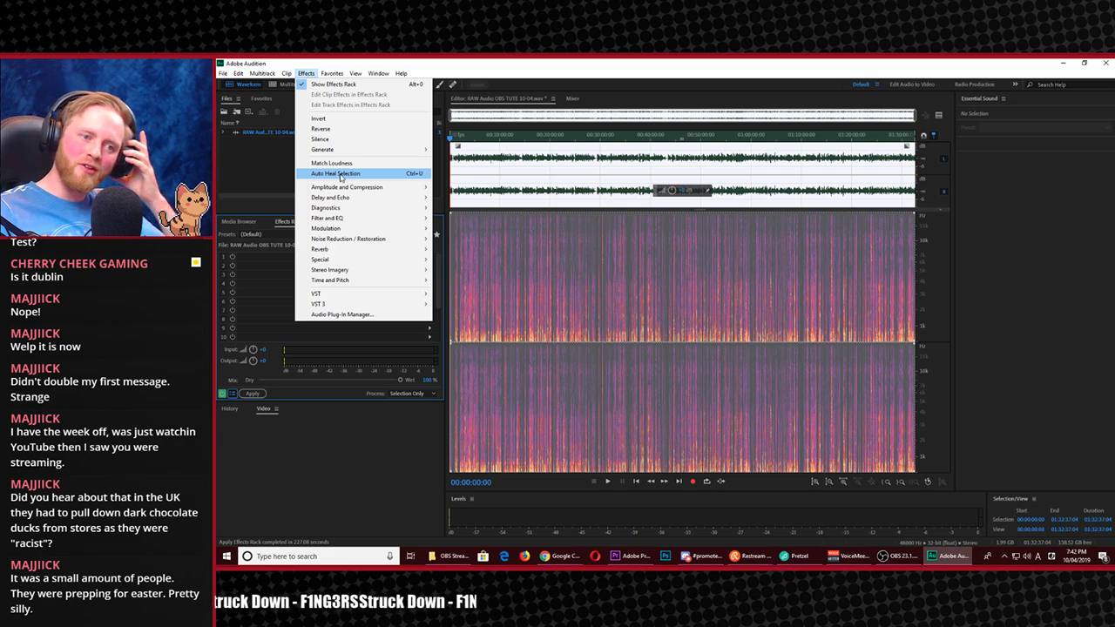
{"action": "mouse_move", "coordinate": [346, 191]}
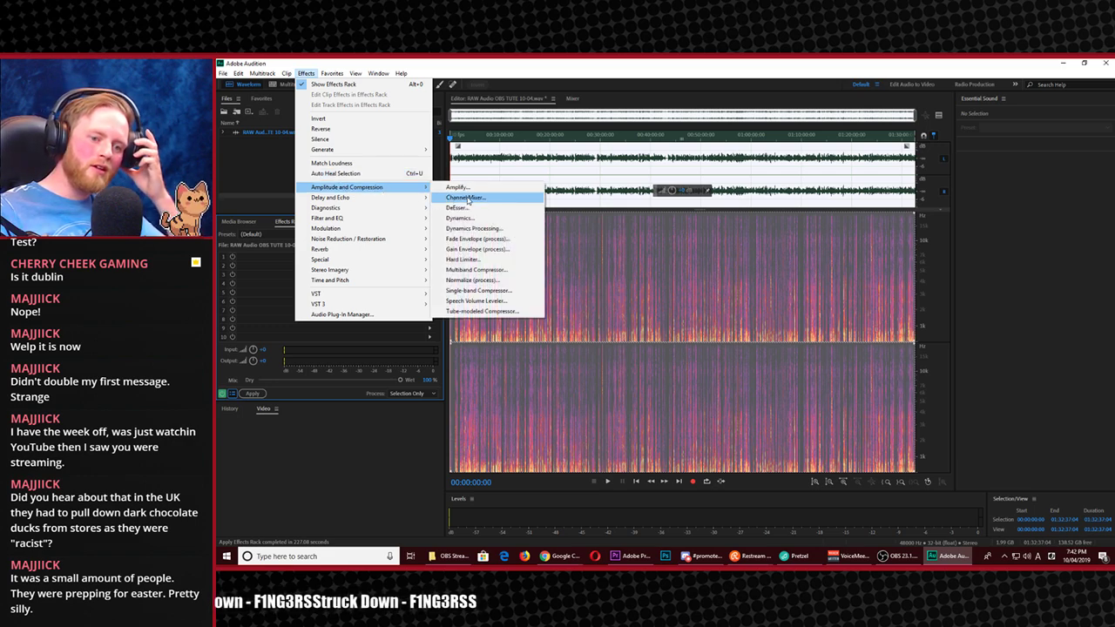
{"action": "left_click", "coordinate": [477, 280]}
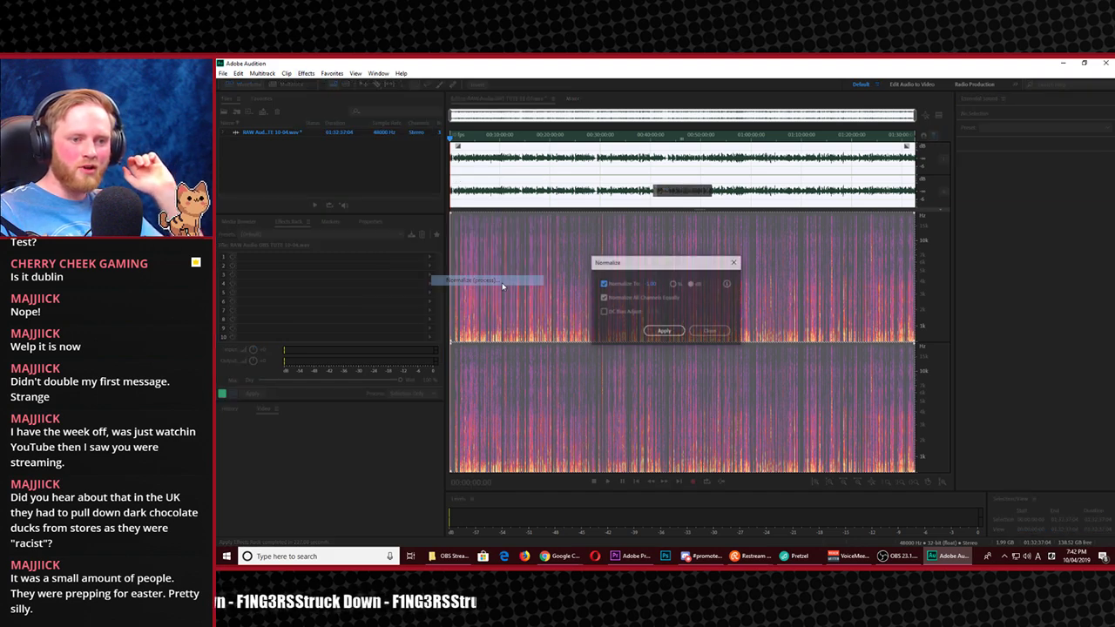
{"action": "left_click", "coordinate": [665, 332]}
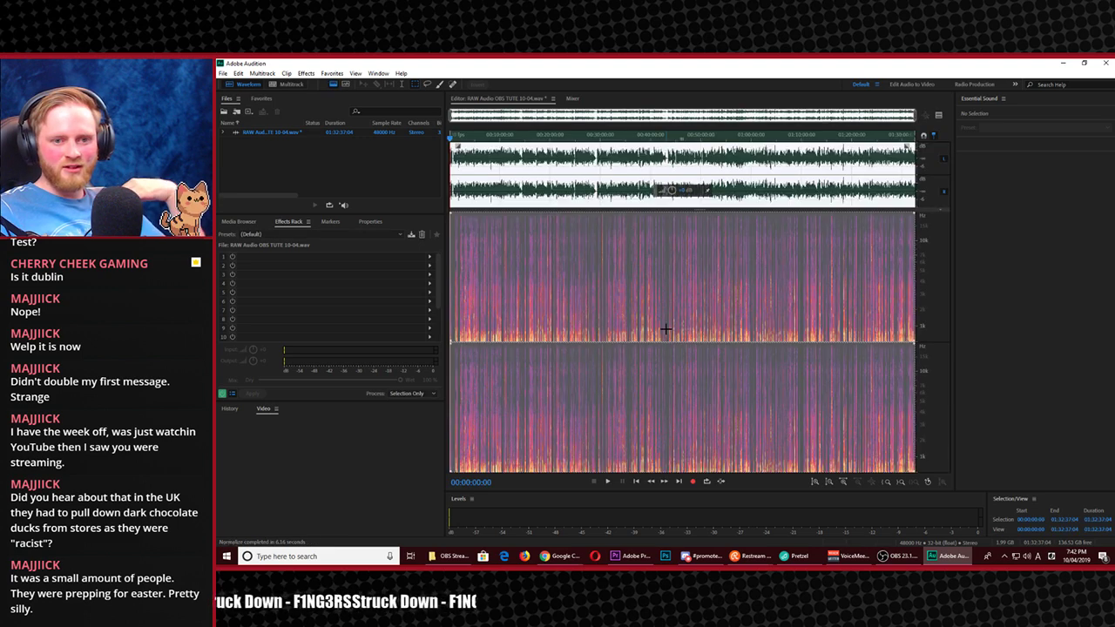
{"action": "left_click", "coordinate": [547, 136]}
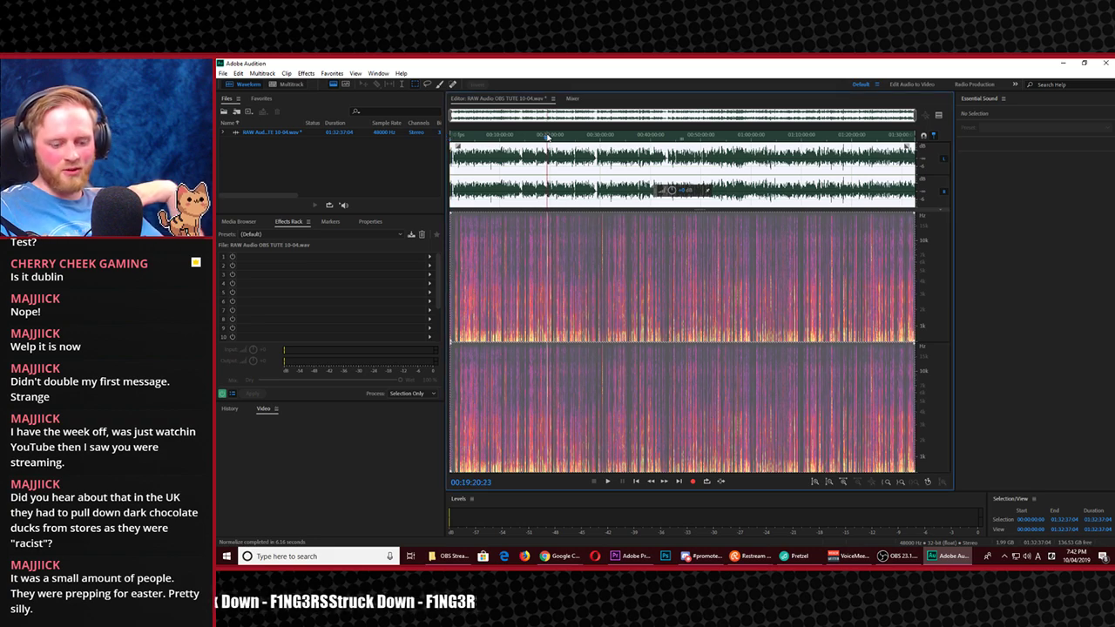
{"action": "key", "text": "space"}
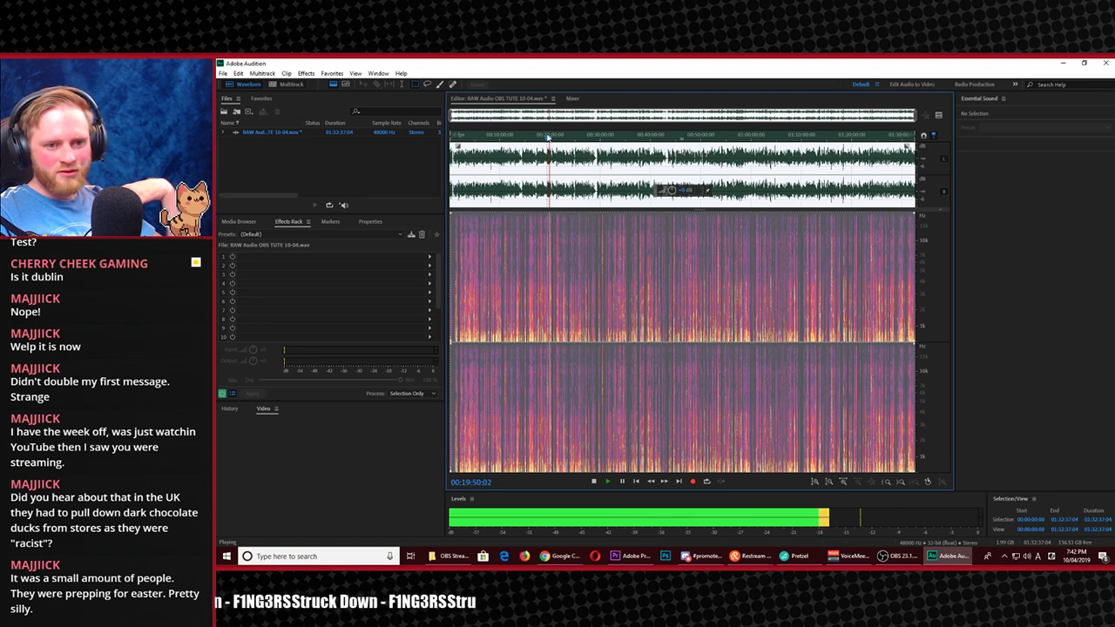
{"action": "key", "text": "space"}
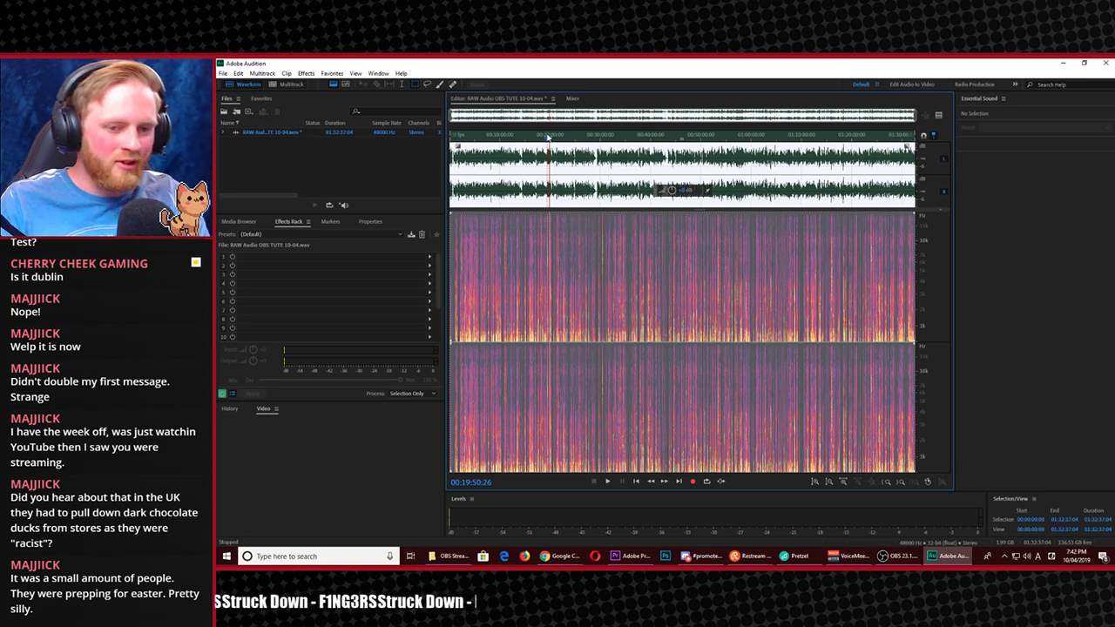
Save the processed audio as RAW Audio OBS TUTE 10-04 DP.wav in the OBS Stream Tute folder
{"action": "key", "text": "ctrl+shift+s"}
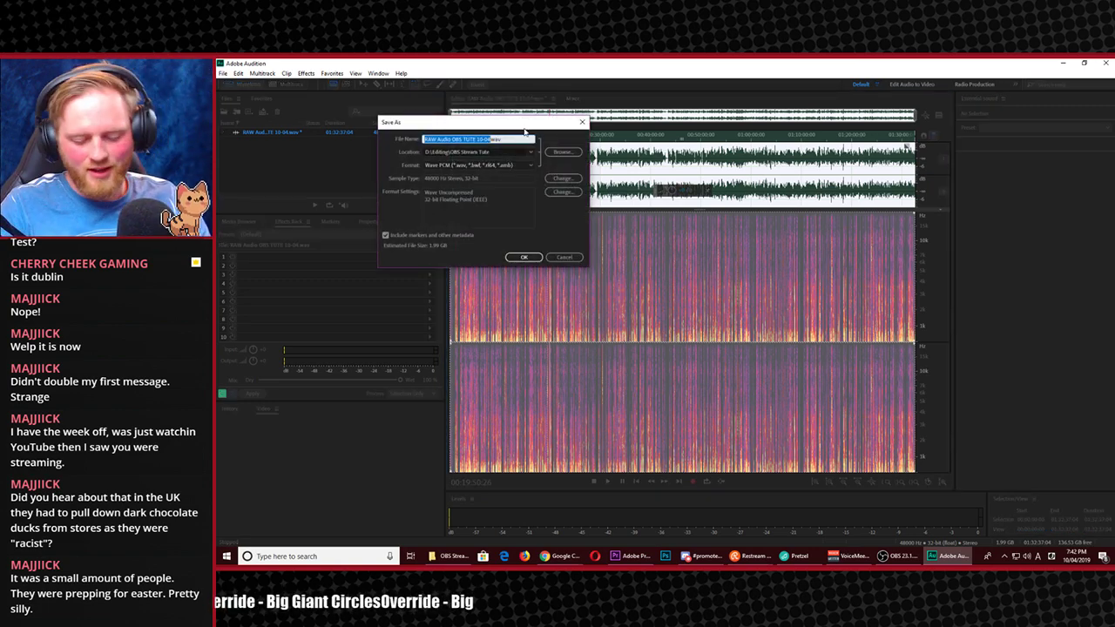
{"action": "key", "text": "Right"}
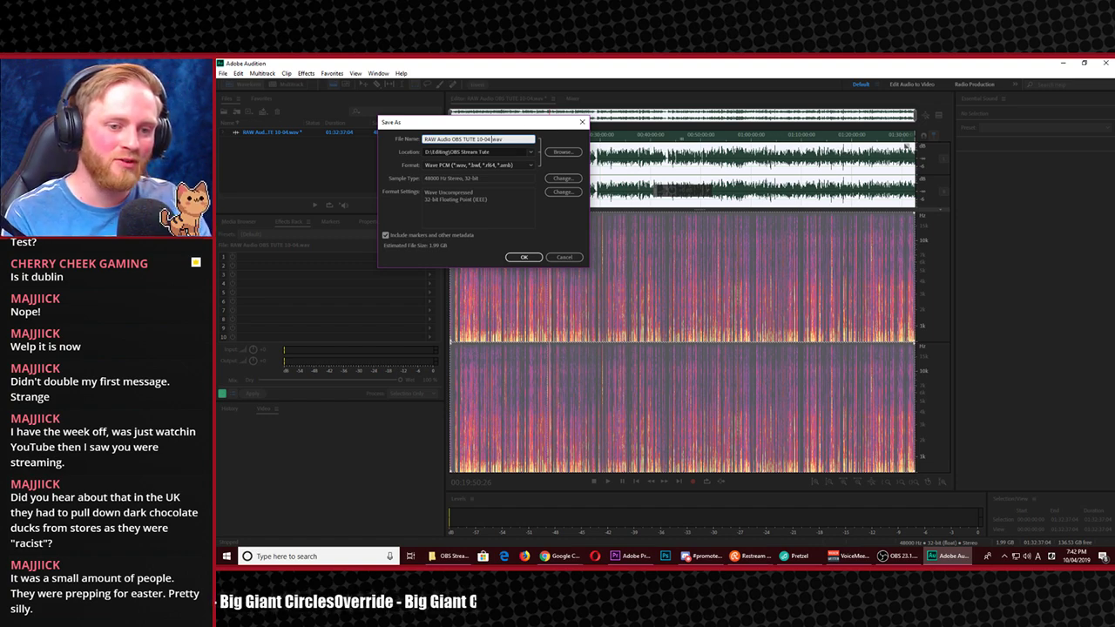
{"action": "type", "text": "D"}
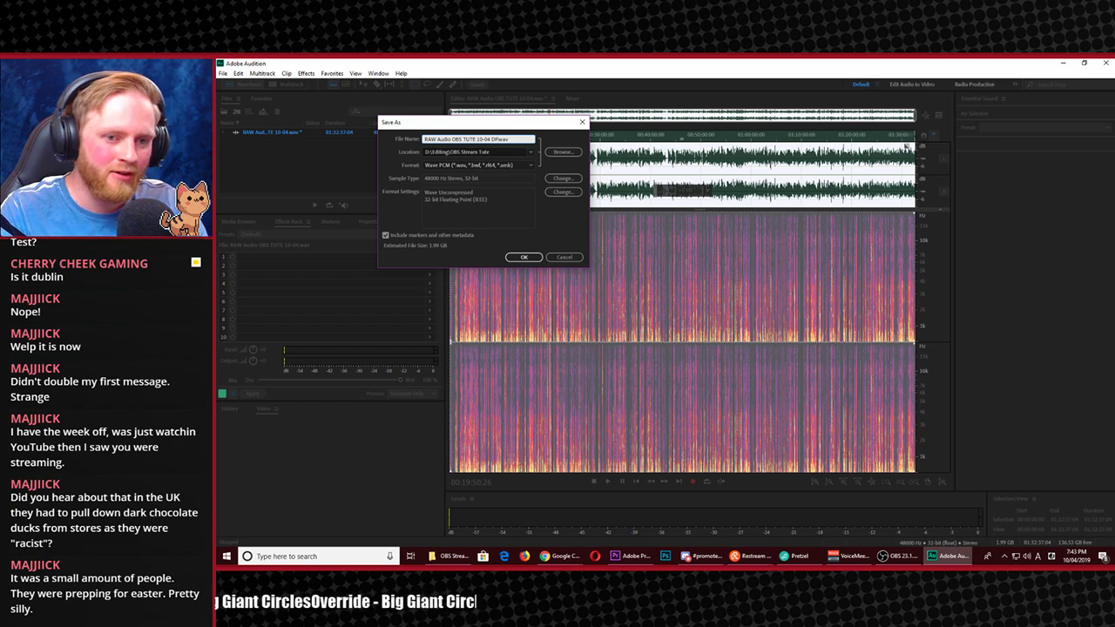
{"action": "key", "text": "Return"}
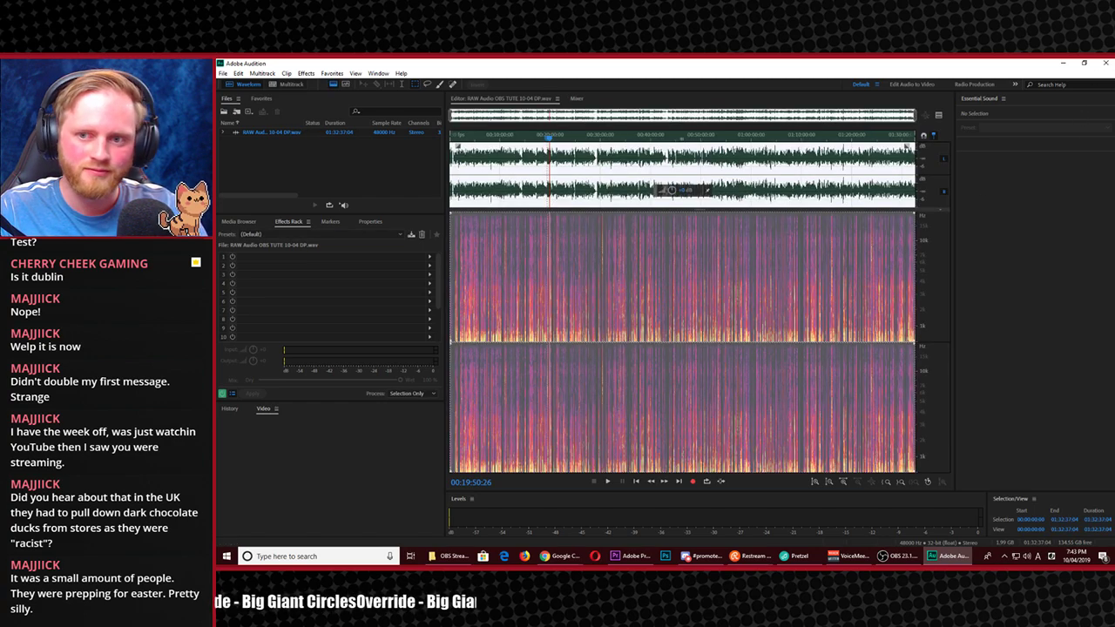
Close Audition, switch to File Explorer and select RAW Audio OBS TUTE 10-04 DP.wav in the OBS Stream Tute folder
{"action": "left_click", "coordinate": [1106, 63]}
{"action": "left_click", "coordinate": [452, 556]}
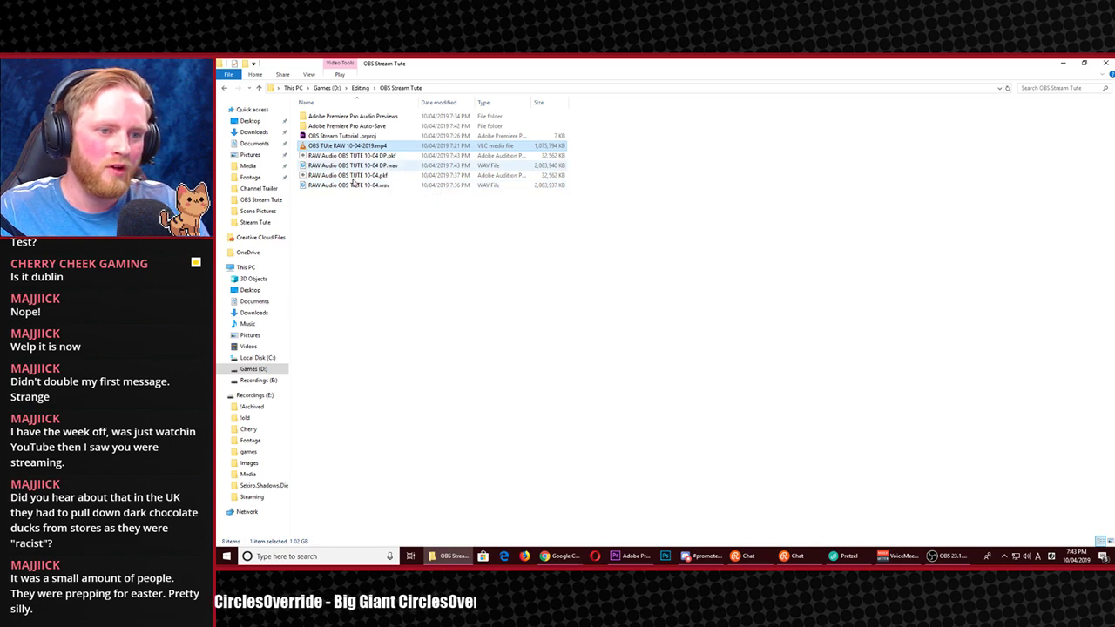
{"action": "left_click", "coordinate": [369, 241]}
{"action": "left_click", "coordinate": [372, 165]}
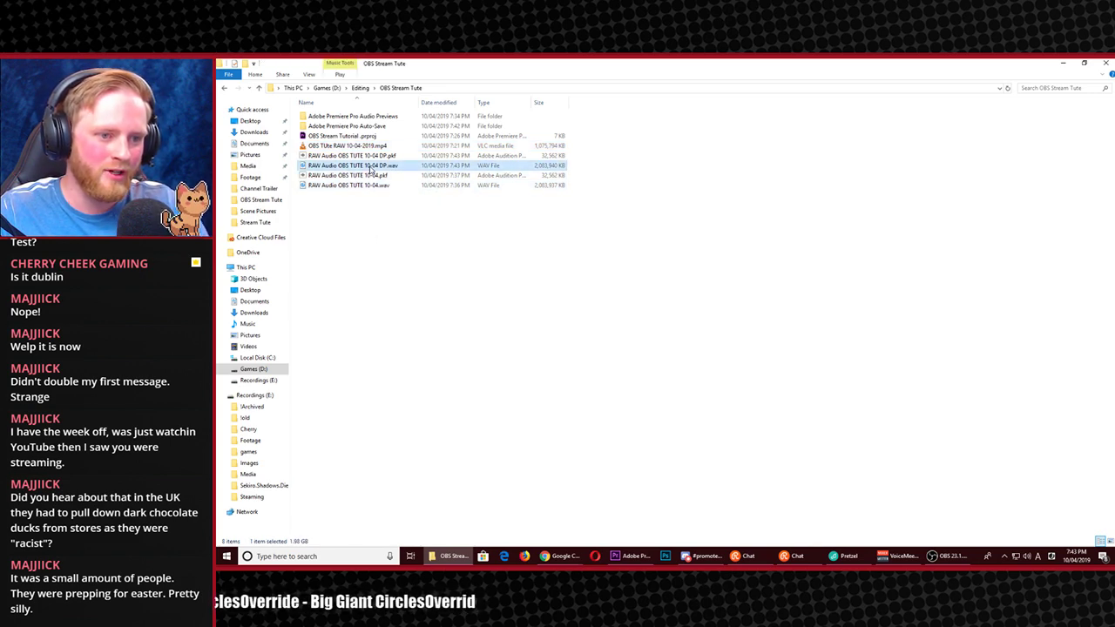
Rename RAW Audio OBS TUTE 10-04 DP.wav as OBS TUTE 10-04 DP.wav
{"action": "left_click", "coordinate": [370, 165]}
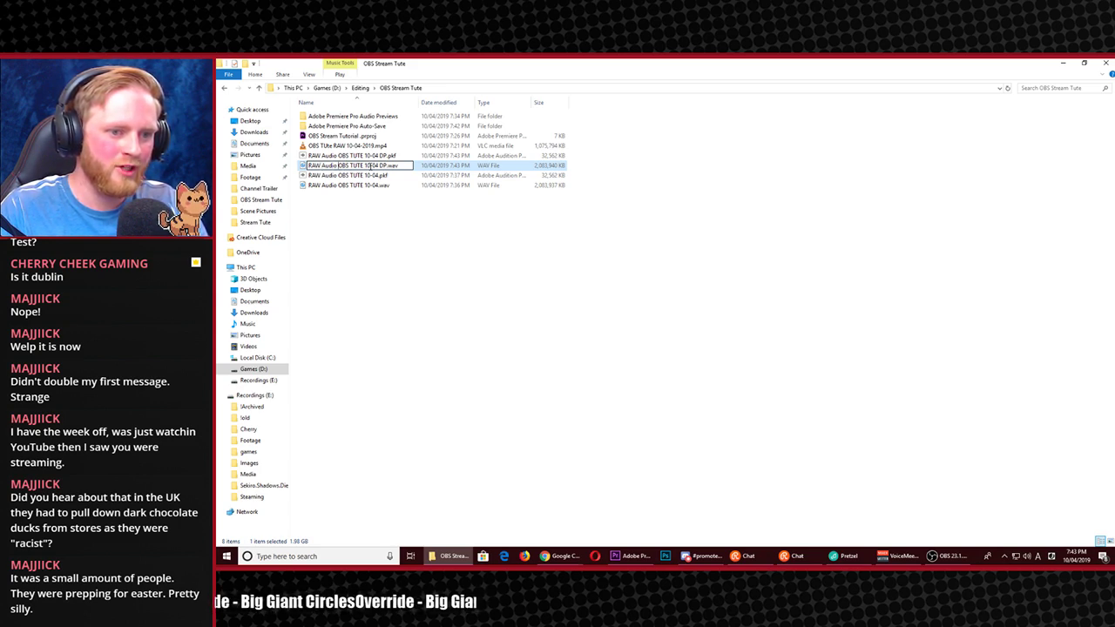
{"action": "left_click_drag", "start_coordinate": [338, 165], "coordinate": [308, 165]}
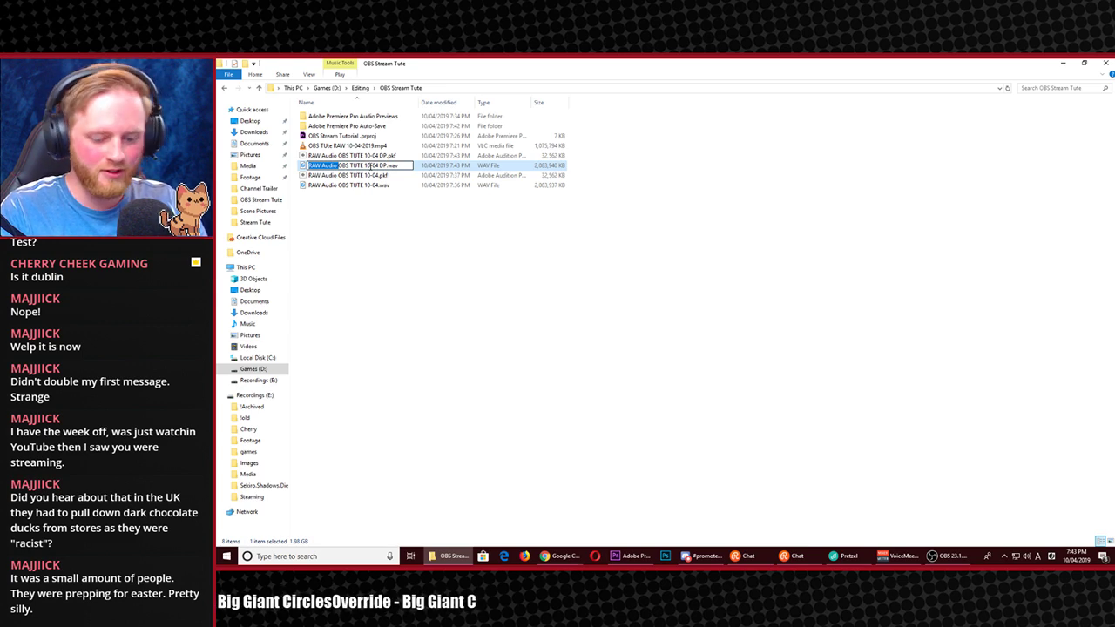
{"action": "key", "text": "BackSpace"}
{"action": "key", "text": "Return"}
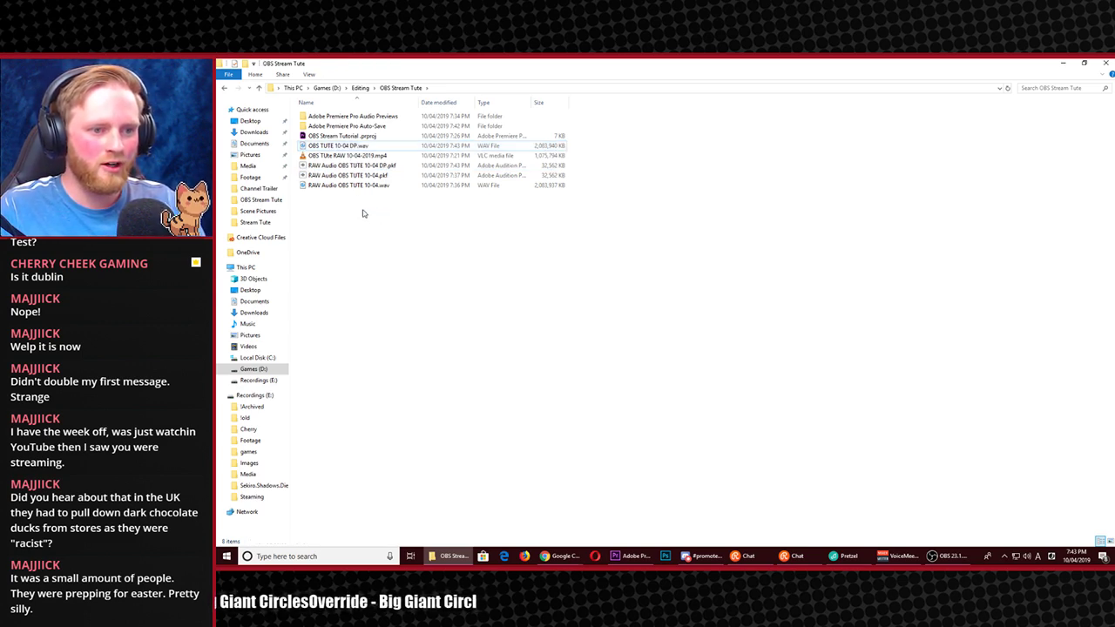
Add OBS TUTE 10-04 DP.wav at the start of track A4 in Premiere Pro's RAW sequence and copy that clip
{"action": "mouse_move", "coordinate": [336, 145]}
{"action": "left_mouse_down"}
{"action": "mouse_move", "coordinate": [652, 394]}
{"action": "mouse_move", "coordinate": [915, 518]}
{"action": "mouse_move", "coordinate": [677, 516]}
{"action": "mouse_move", "coordinate": [629, 557]}
{"action": "mouse_move", "coordinate": [391, 355]}
{"action": "mouse_move", "coordinate": [554, 495]}
{"action": "mouse_move", "coordinate": [493, 499]}
{"action": "mouse_move", "coordinate": [488, 486]}
{"action": "mouse_move", "coordinate": [488, 500]}
{"action": "left_mouse_up"}
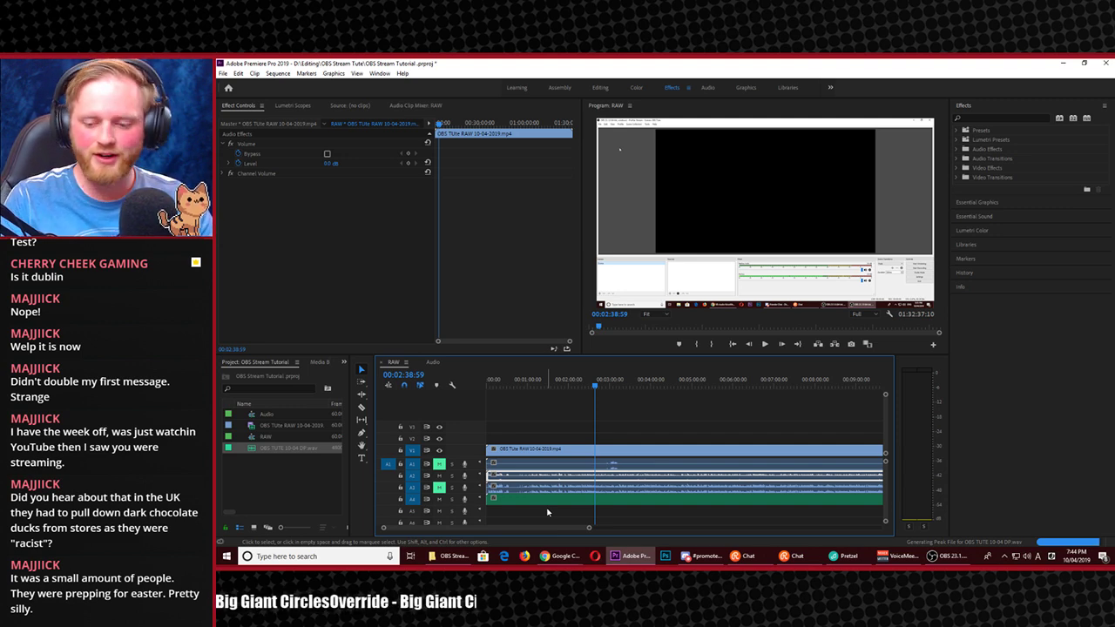
{"action": "left_click", "coordinate": [547, 502]}
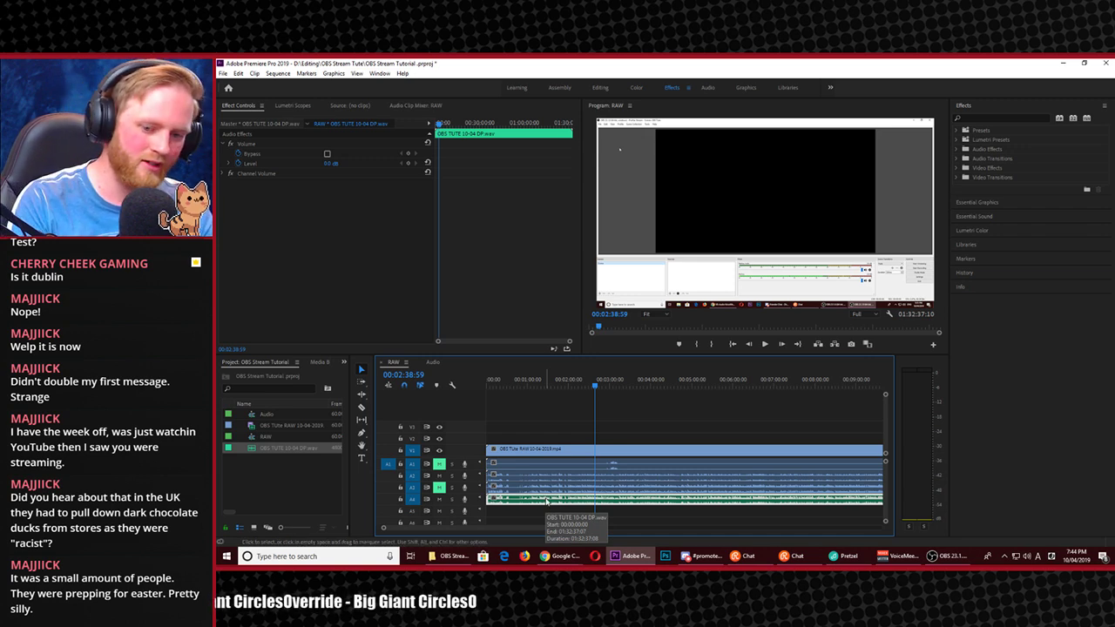
{"action": "key", "text": "ctrl"}
Create a sequence named OBS Stream Tute with the Youtube 1080P 44.1 preset and paste the processed audio clip onto track A1
{"action": "key", "text": "ctrl+n"}
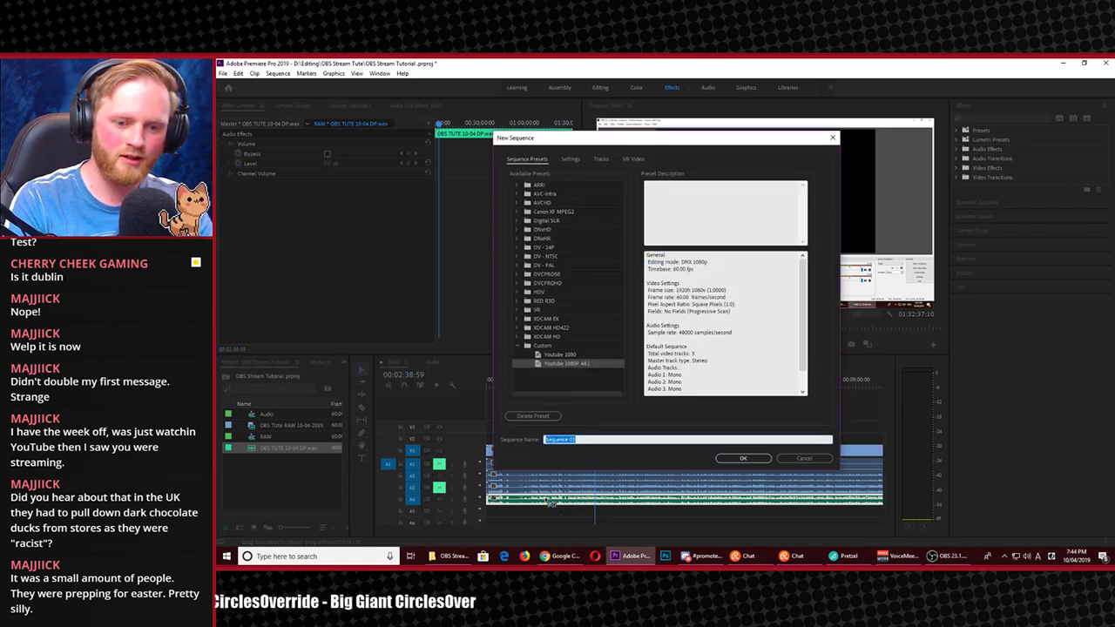
{"action": "type", "text": "O"}
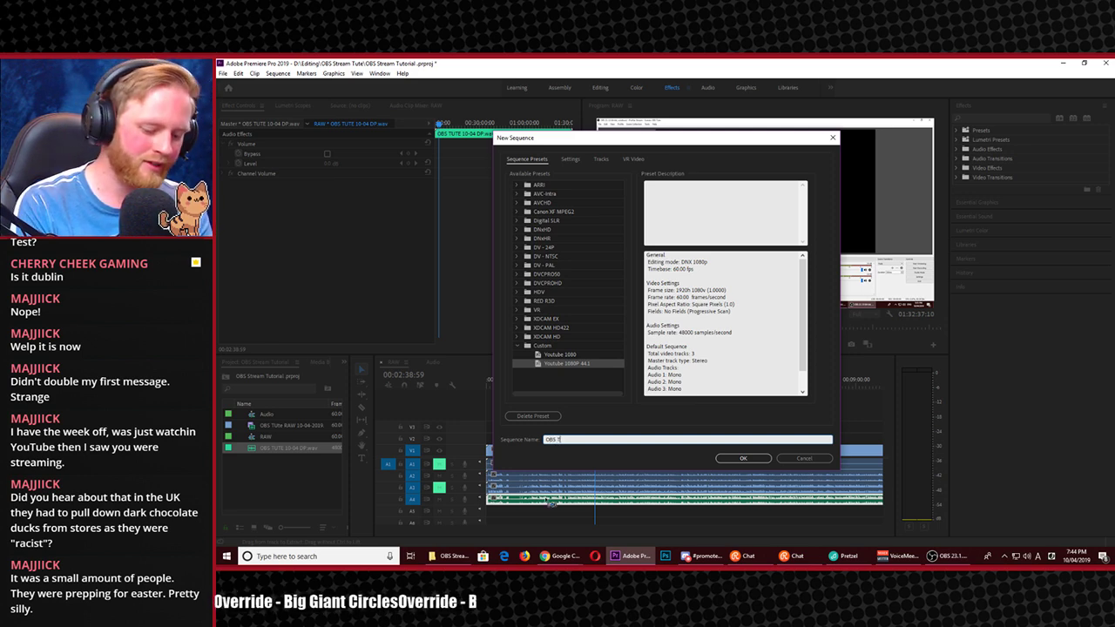
{"action": "type", "text": "BS Stre"}
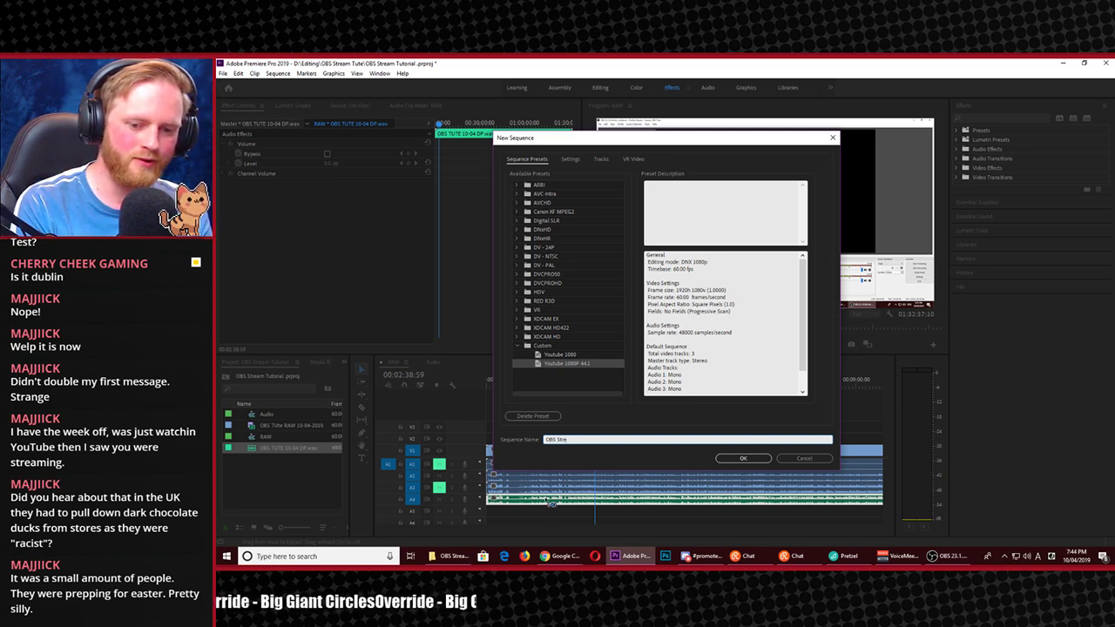
{"action": "type", "text": "am Tute"}
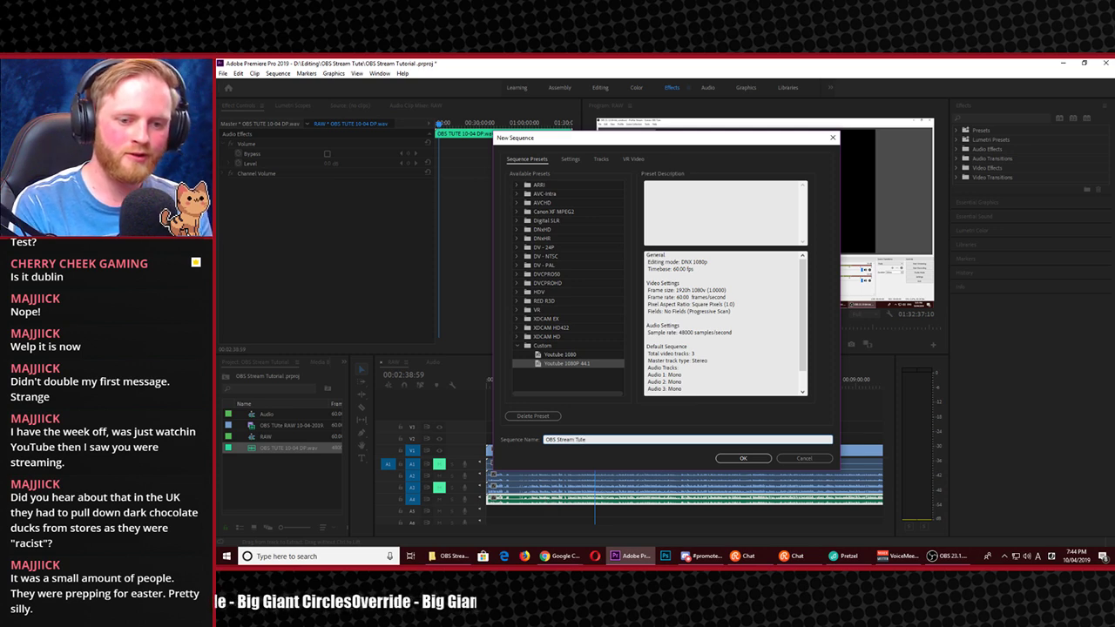
{"action": "key", "text": "Return"}
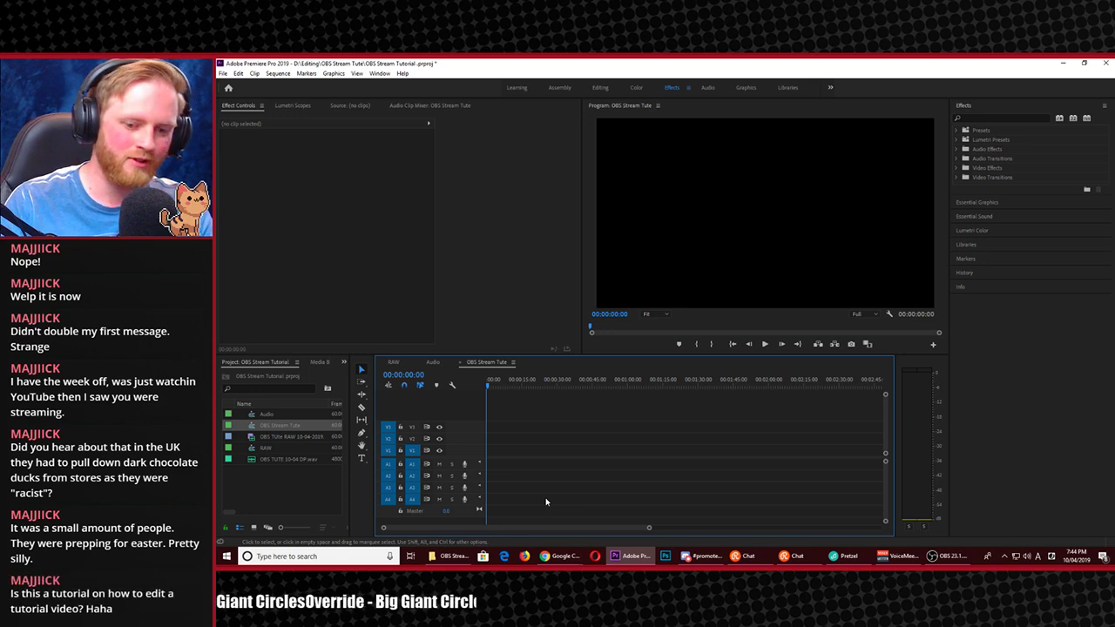
{"action": "key", "text": "ctrl+v"}
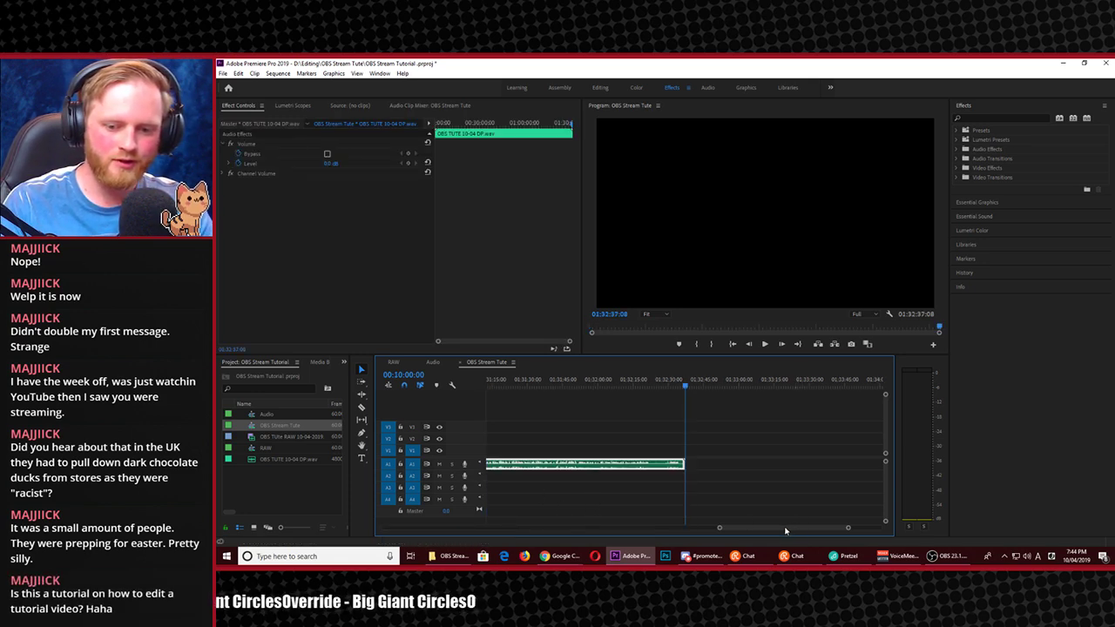
{"action": "scroll", "coordinate": [435, 399], "scroll_direction": "up", "scroll_amount": 5}
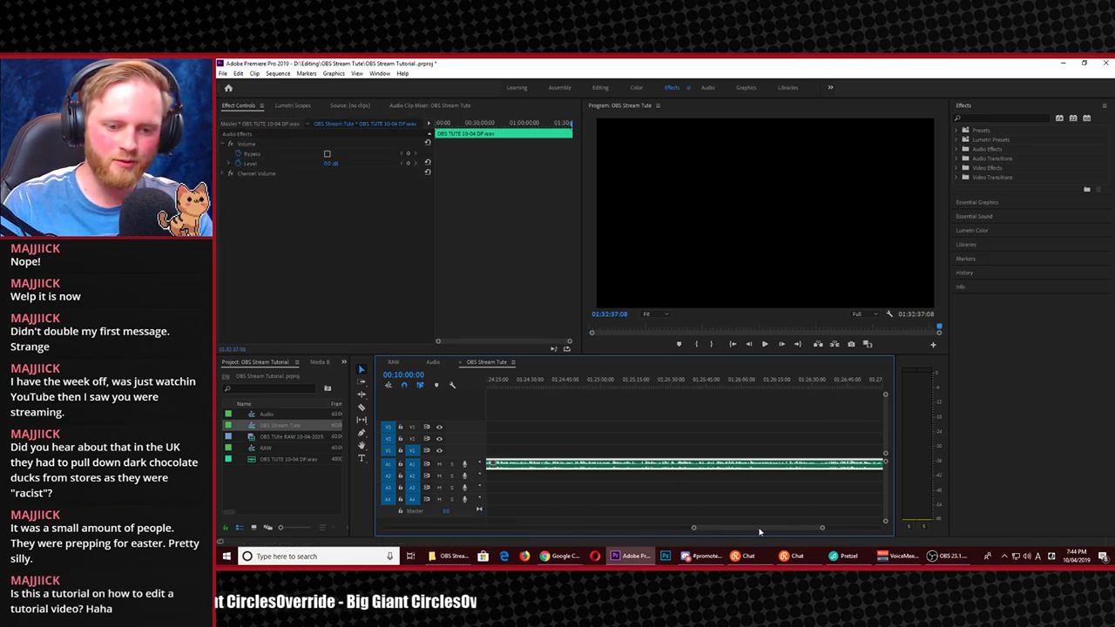
Copy the video clip from the RAW sequence into OBS Stream Tute and move it to the start of track V1
{"action": "left_click", "coordinate": [394, 362]}
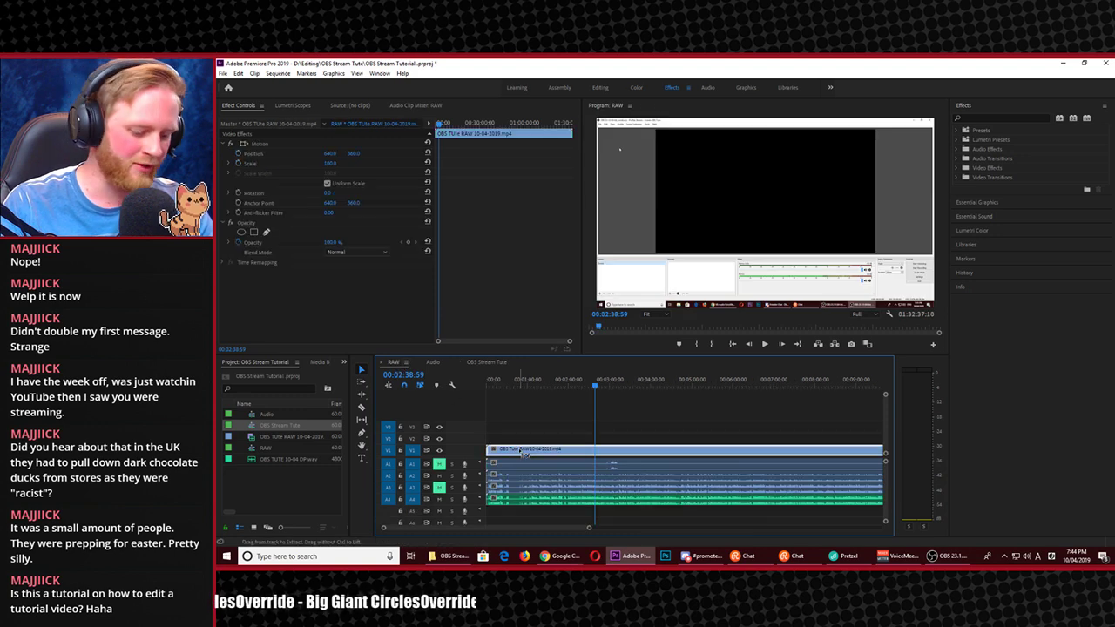
{"action": "left_click", "coordinate": [486, 362]}
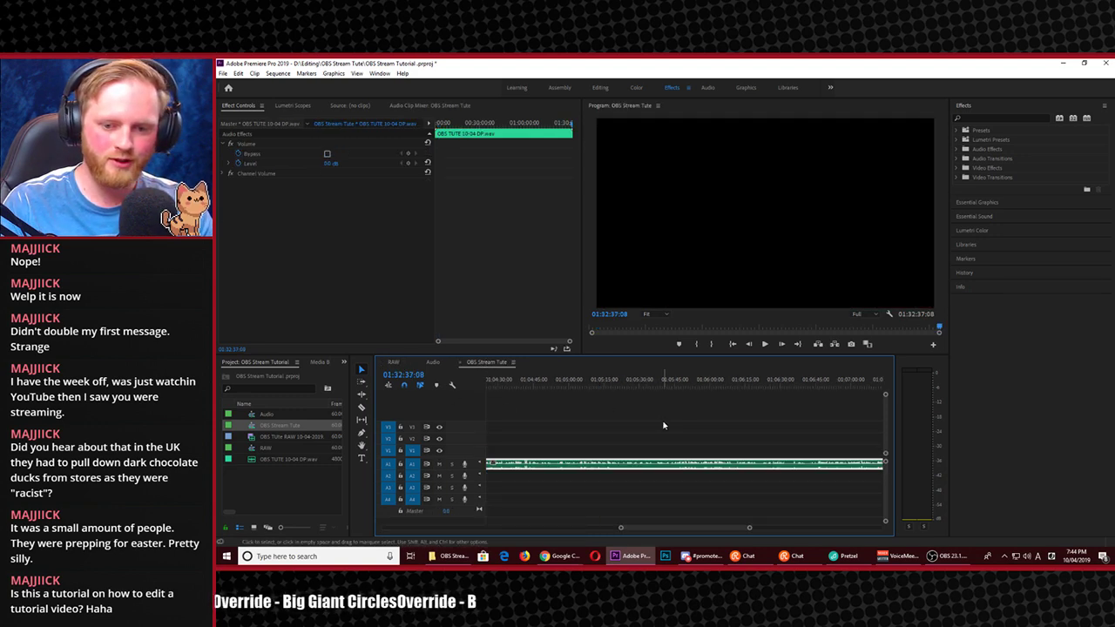
{"action": "left_click", "coordinate": [589, 453]}
{"action": "key", "text": "End"}
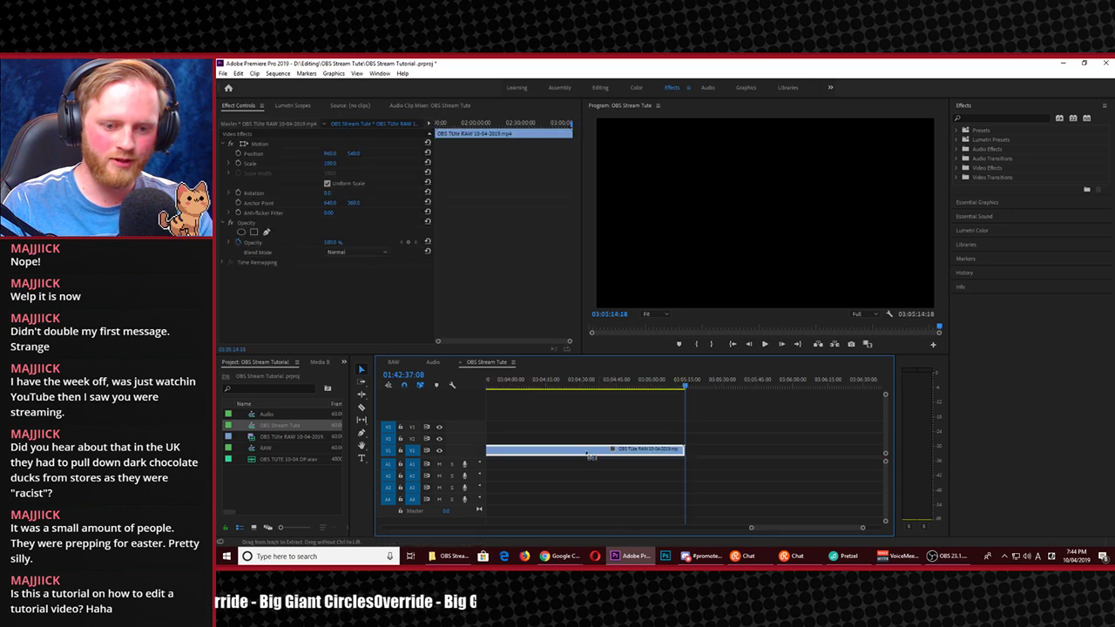
{"action": "scroll", "coordinate": [586, 453], "scroll_direction": "down", "scroll_amount": 10}
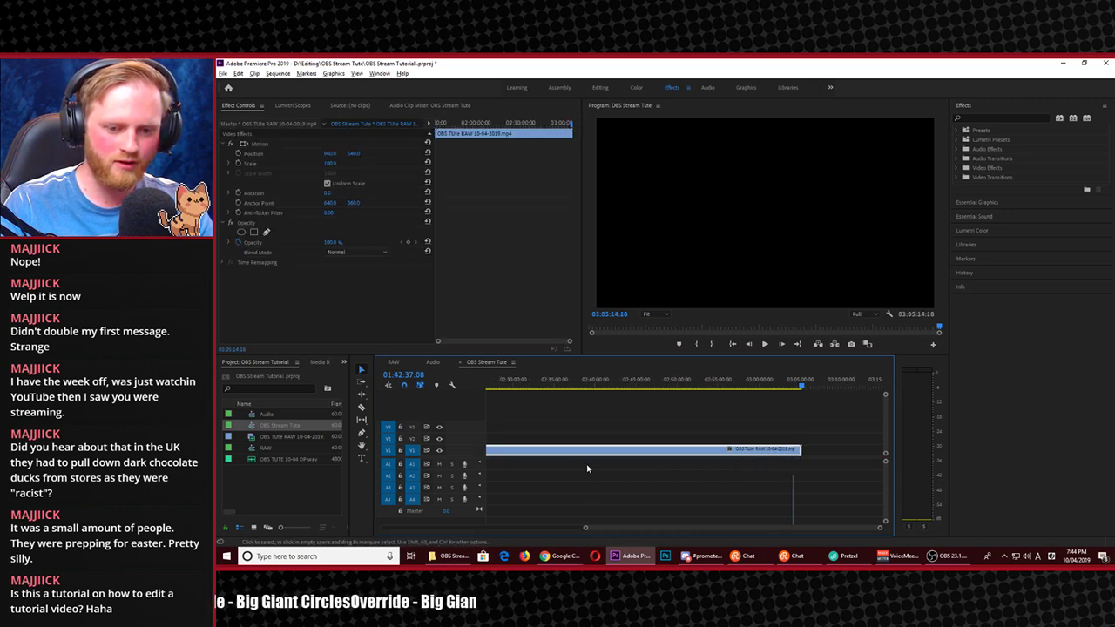
{"action": "scroll", "coordinate": [588, 468], "scroll_direction": "down", "scroll_amount": 3}
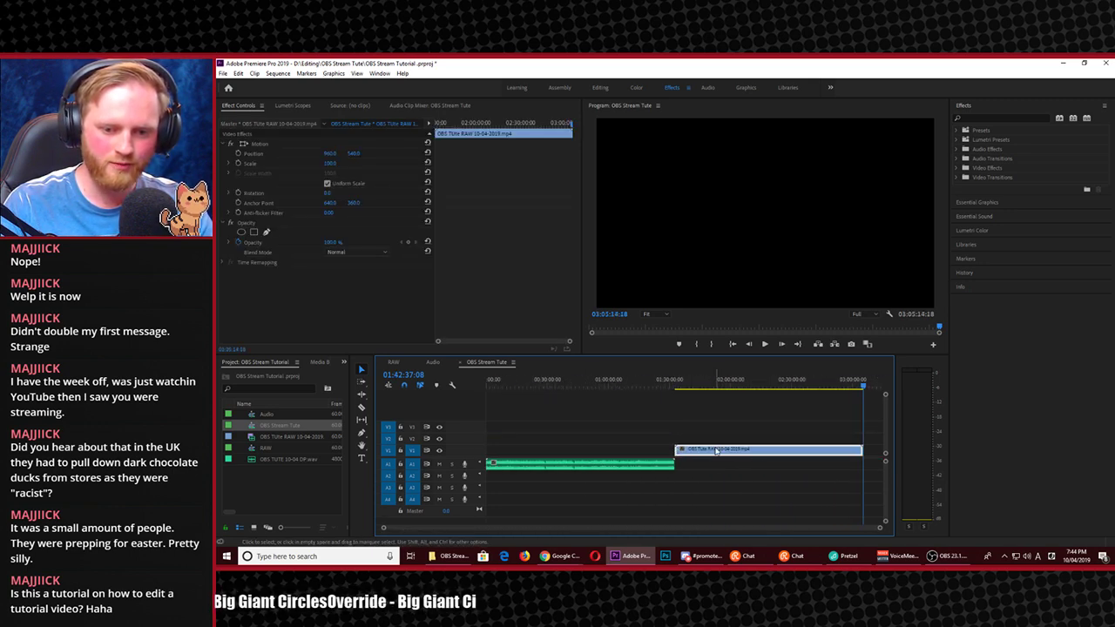
{"action": "left_click_drag", "start_coordinate": [716, 451], "coordinate": [526, 451]}
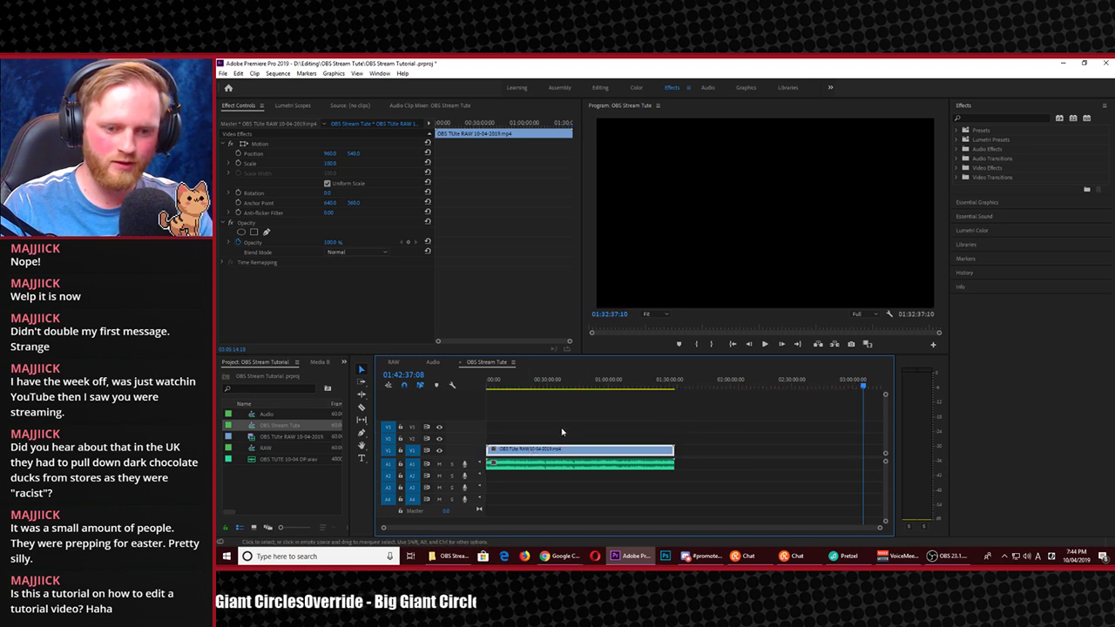
Copy the A1 audio clip from the RAW sequence into OBS Stream Tute and move it to the start of track A2
{"action": "left_click", "coordinate": [393, 363]}
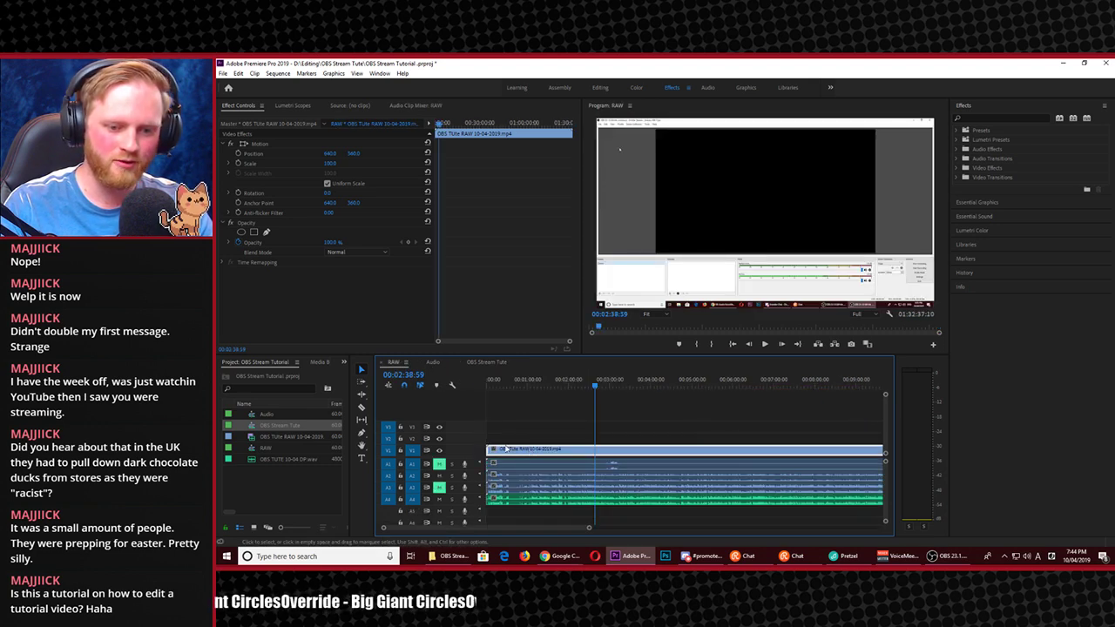
{"action": "left_click", "coordinate": [533, 463]}
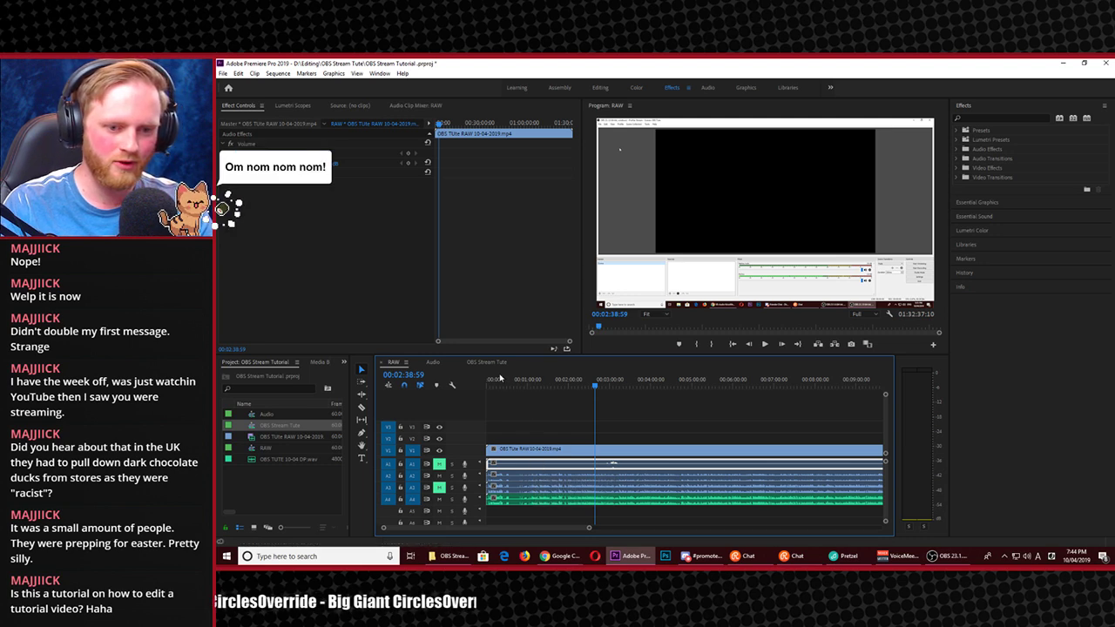
{"action": "left_click", "coordinate": [490, 363]}
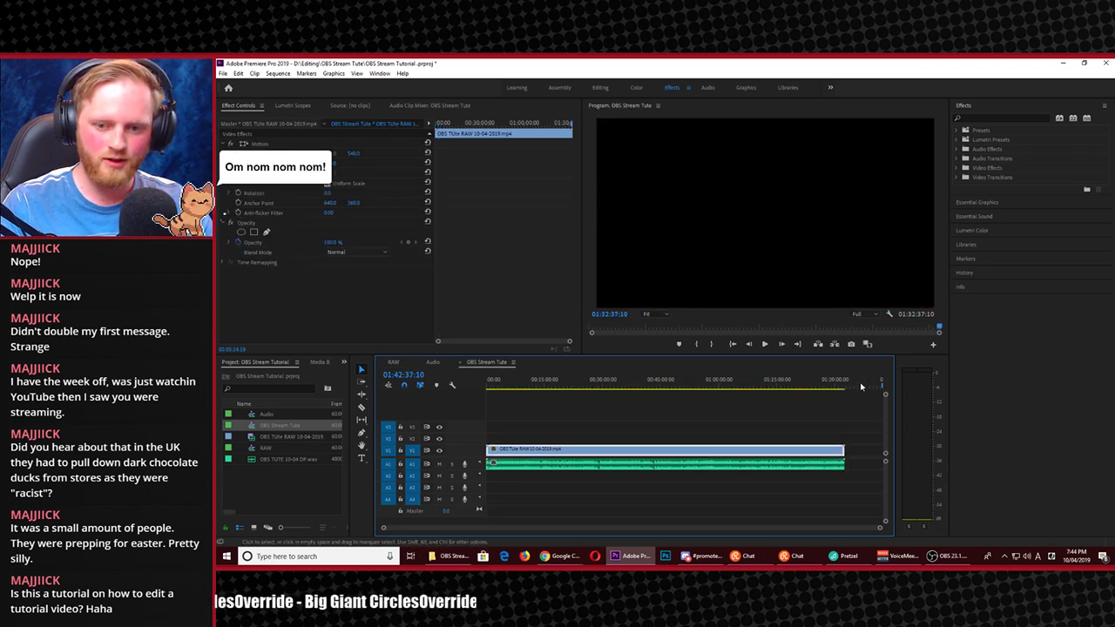
{"action": "key", "text": "ctrl+v"}
{"action": "key", "text": "backslash"}
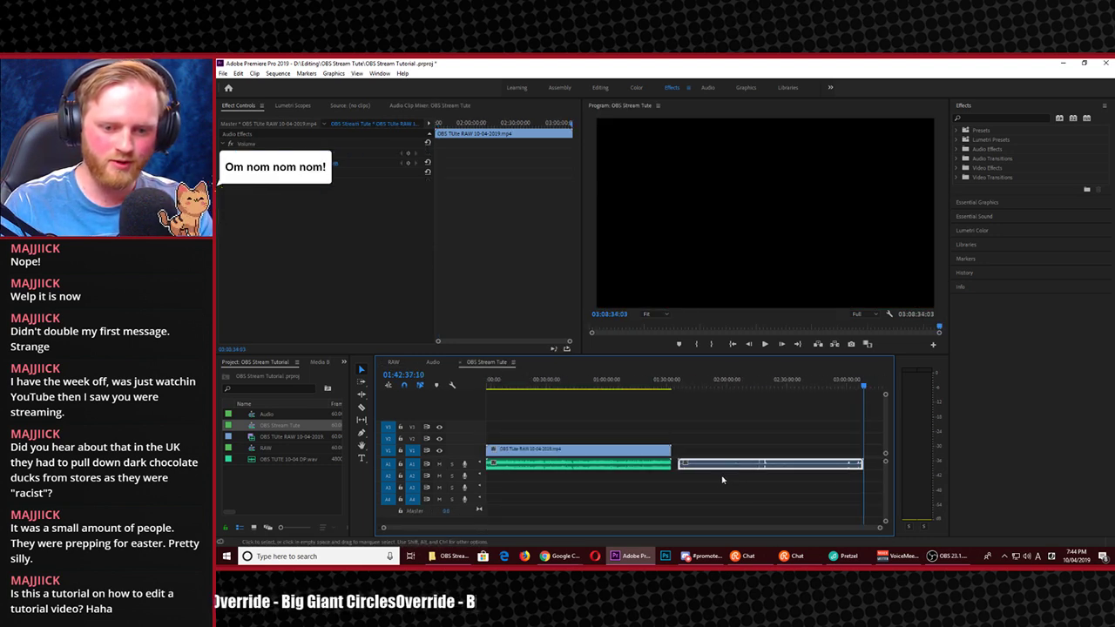
{"action": "left_click_drag", "start_coordinate": [722, 479], "coordinate": [510, 481]}
{"action": "key", "text": "backslash"}
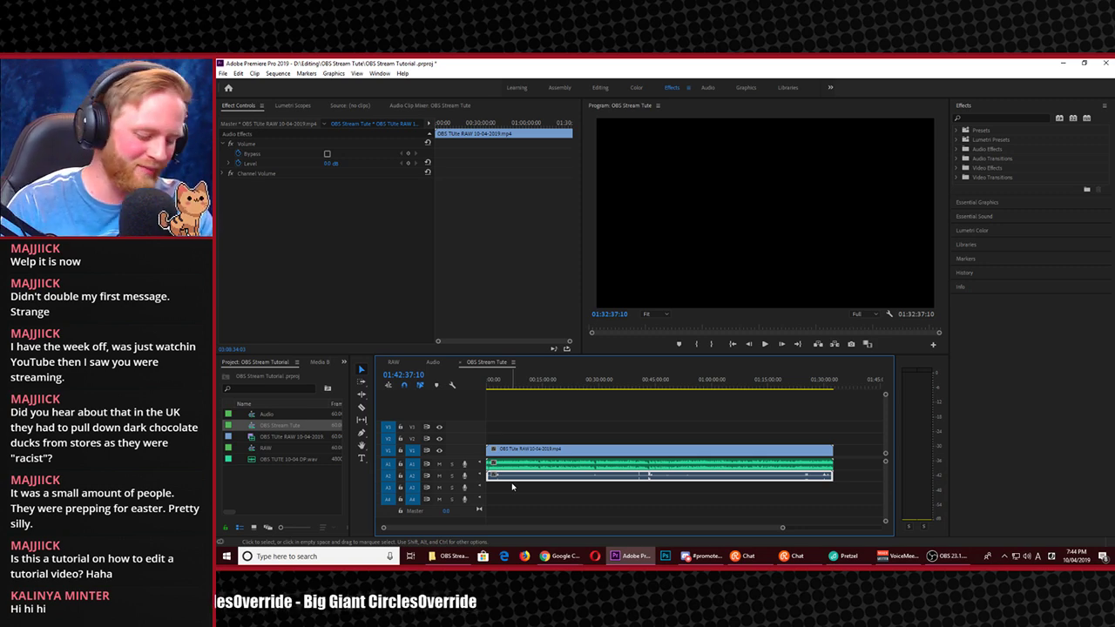
Play back the OBS Stream Tute sequence from about 2:45 to check the combined video and audio
{"action": "key", "text": "backslash"}
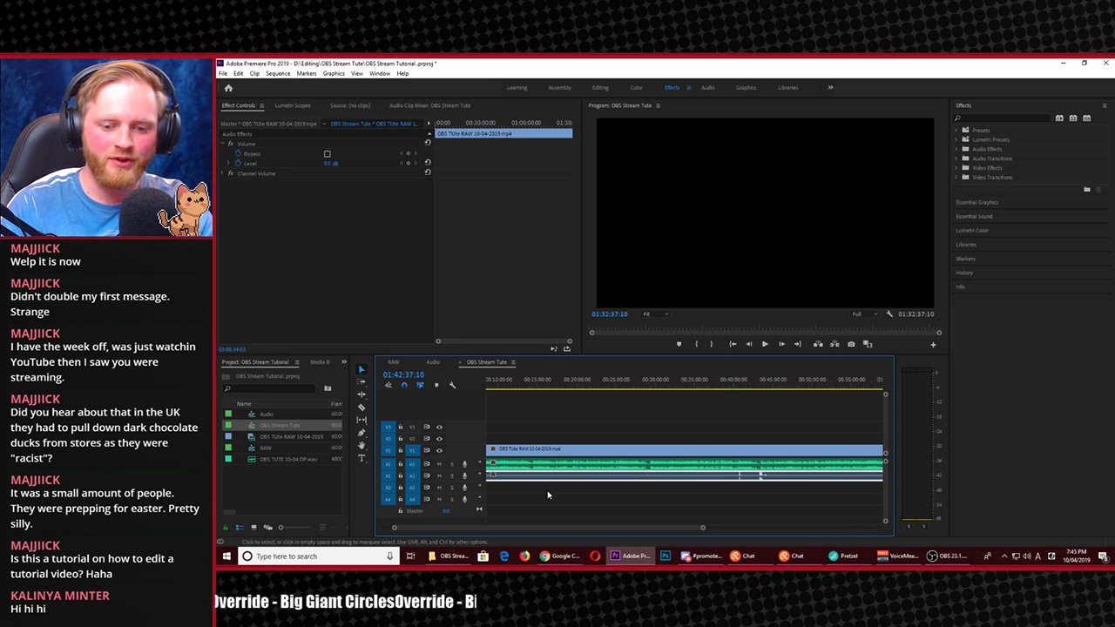
{"action": "left_click", "coordinate": [496, 379]}
{"action": "key", "text": "Home"}
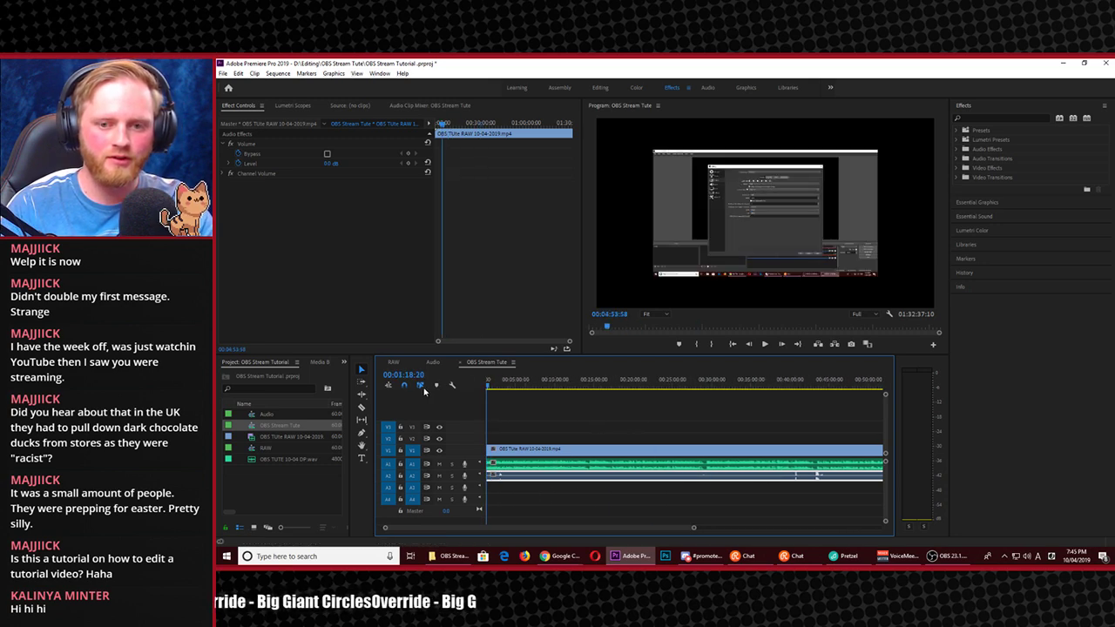
{"action": "left_click_drag", "start_coordinate": [482, 396], "coordinate": [507, 402]}
{"action": "key", "text": "space"}
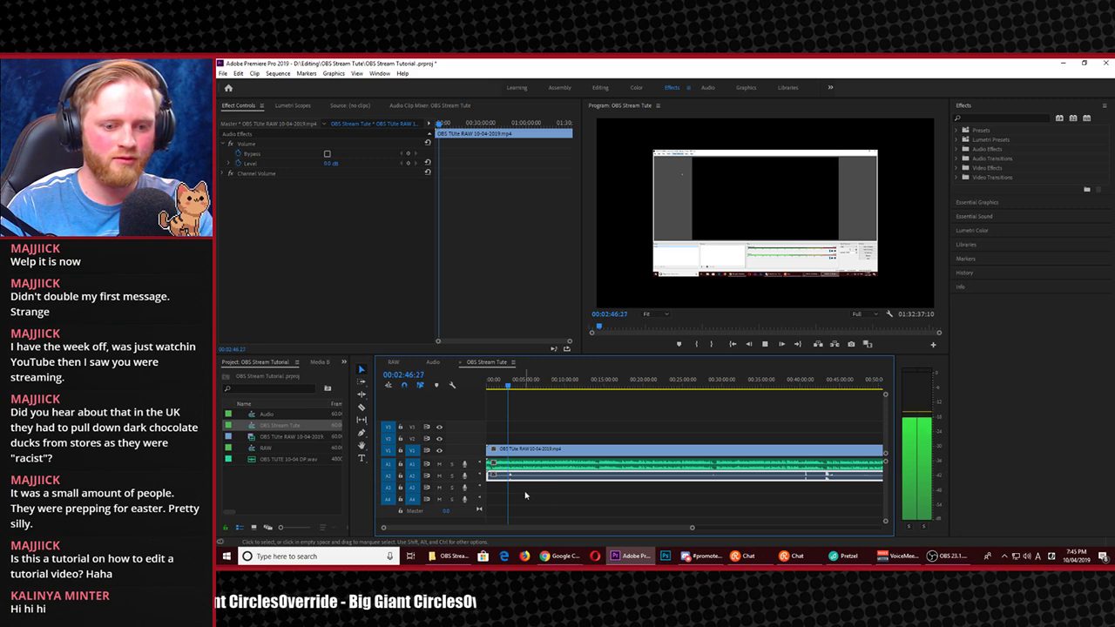
{"action": "key", "text": "="}
{"action": "key", "text": "="}
{"action": "key", "text": "="}
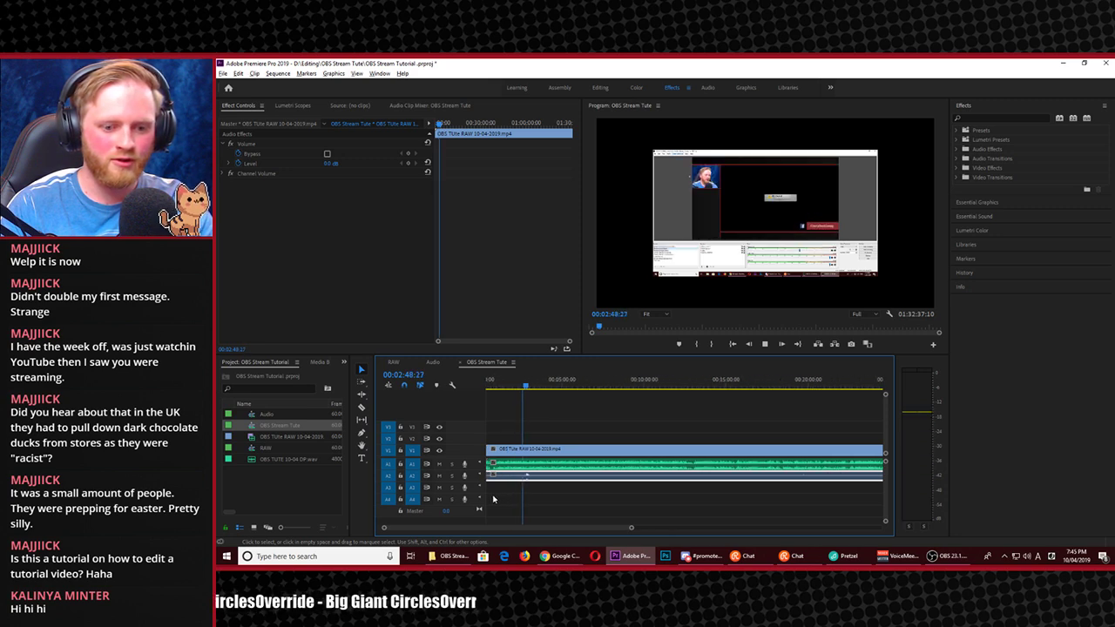
{"action": "key", "text": "="}
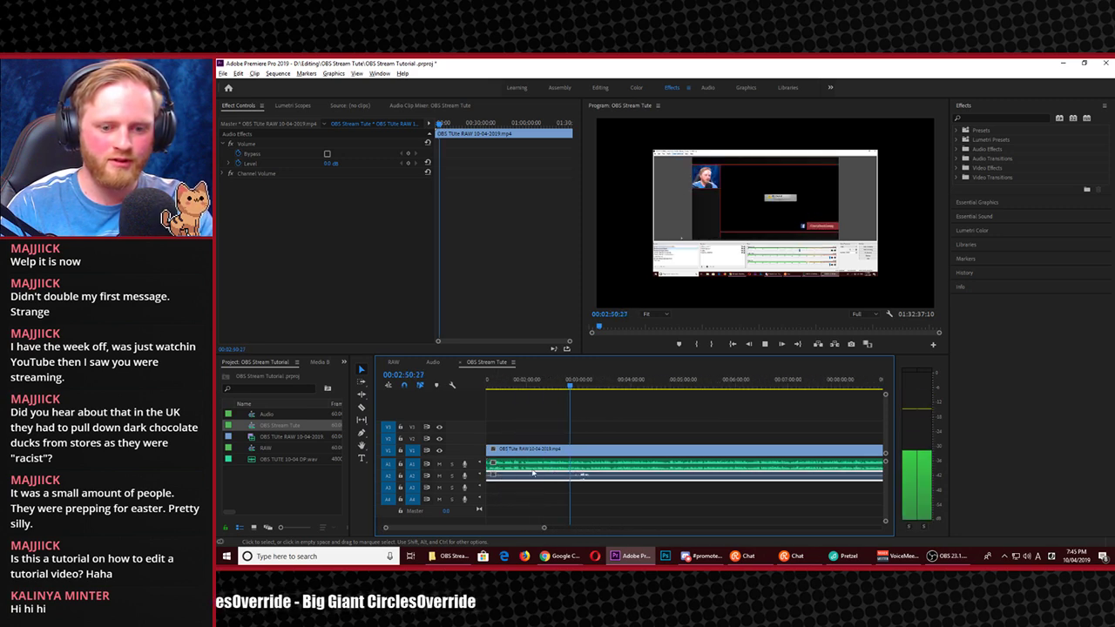
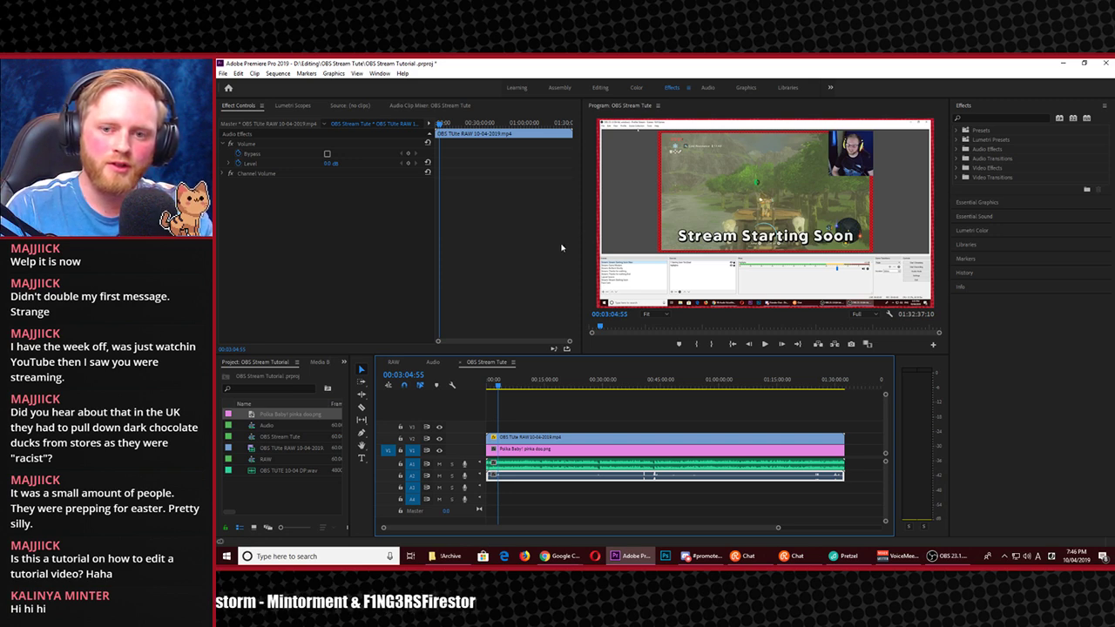
Switch to the Audio workspace and set the Audio 2 track's volume to -30 dB in the track mixer
{"action": "left_click", "coordinate": [707, 88]}
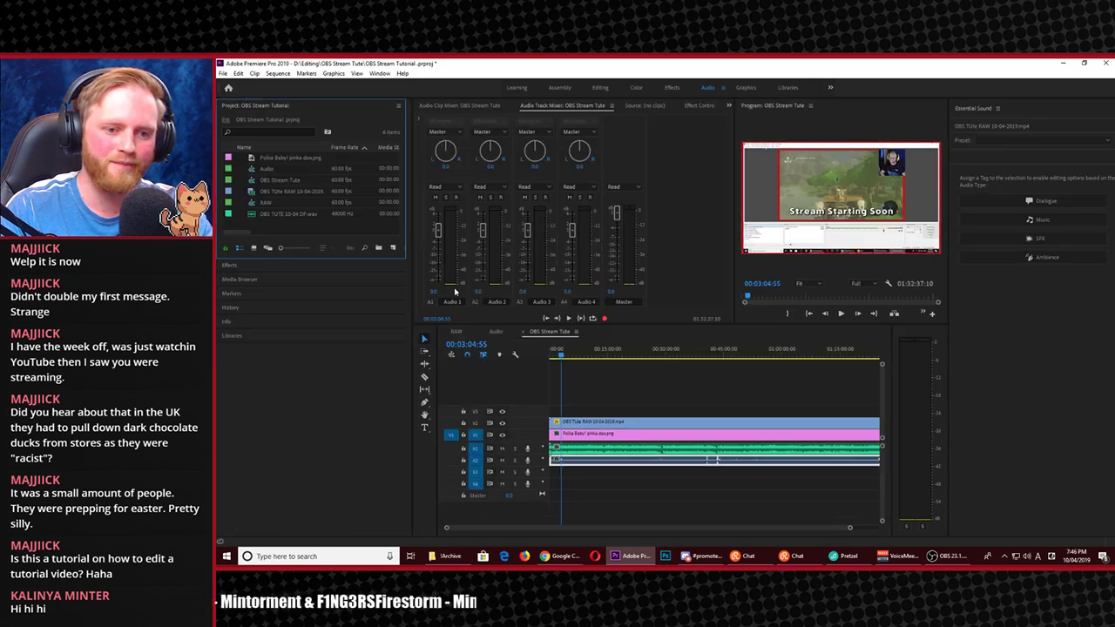
{"action": "left_click", "coordinate": [477, 290]}
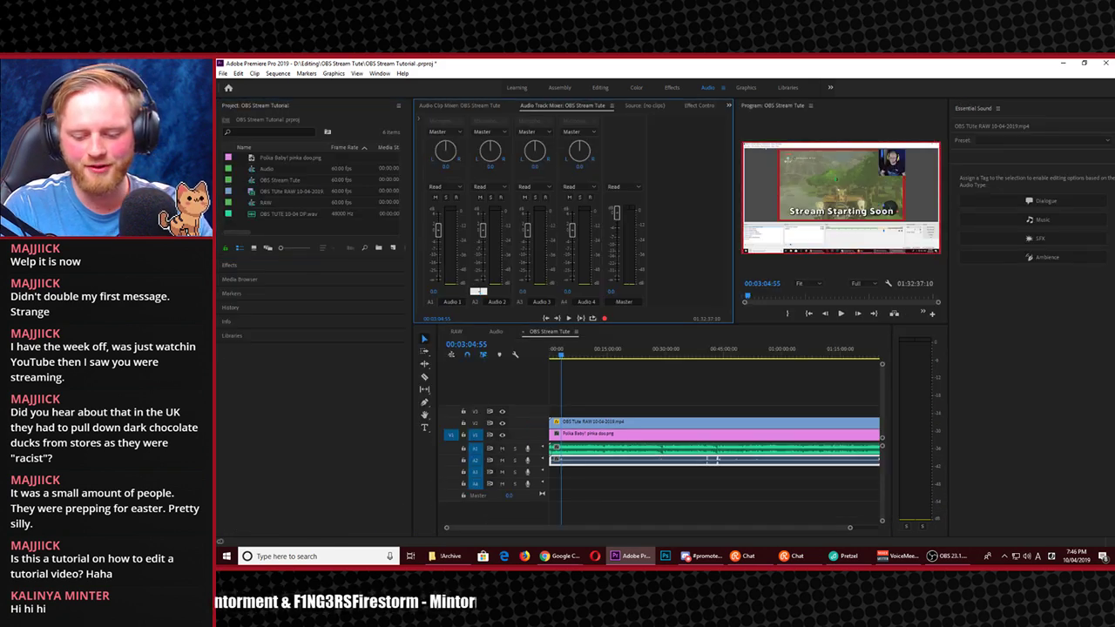
{"action": "type", "text": "-30"}
{"action": "key", "text": "Return"}
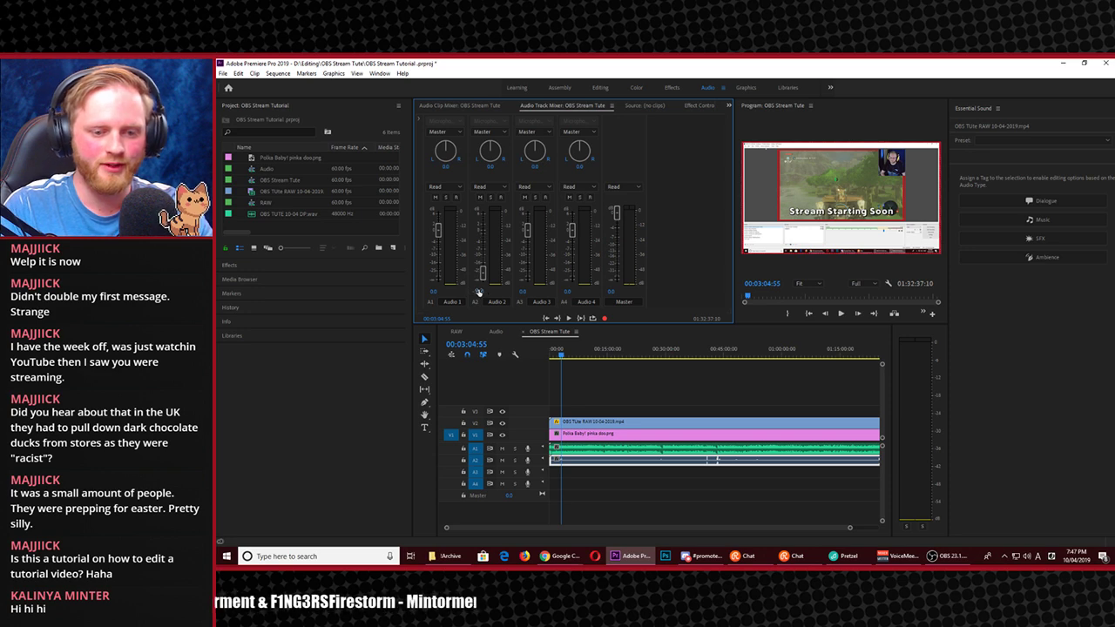
Return the playhead to the start of the sequence and switch to the Editing workspace
{"action": "left_click", "coordinate": [553, 351]}
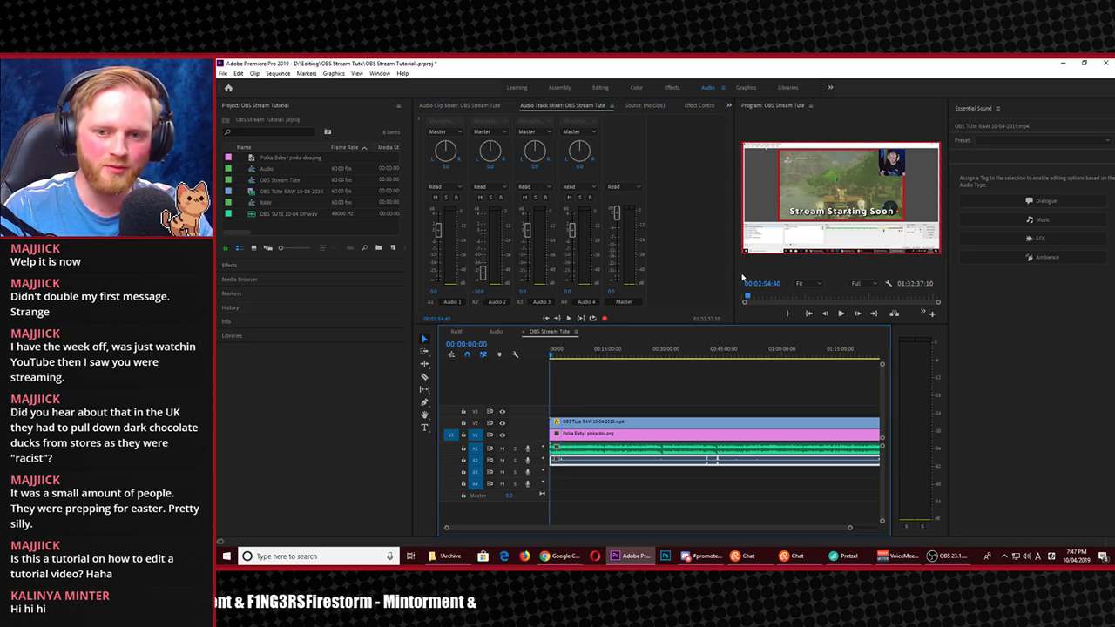
{"action": "left_click", "coordinate": [777, 241]}
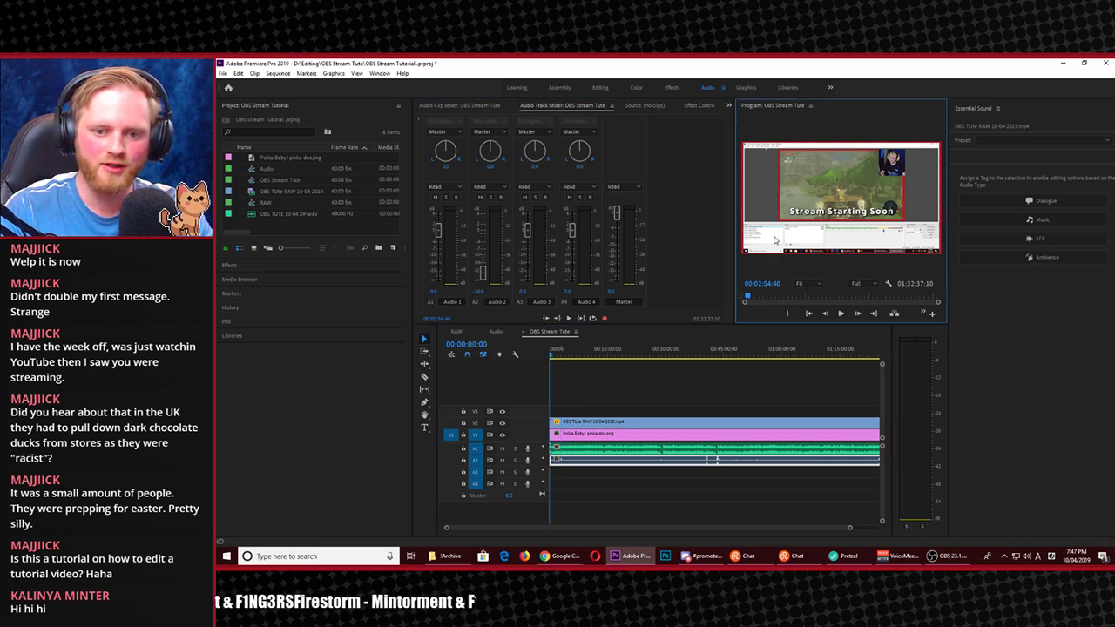
{"action": "left_click", "coordinate": [603, 93]}
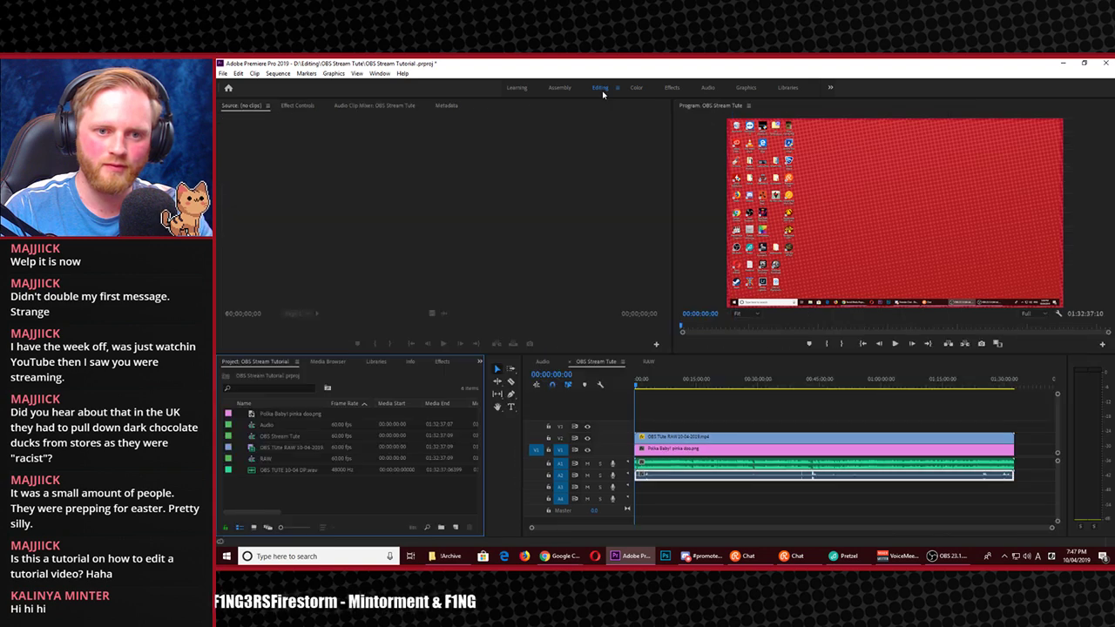
View the recording's video clip and its motion settings in the Effects workspace, and return to the Editing workspace
{"action": "left_click", "coordinate": [673, 94]}
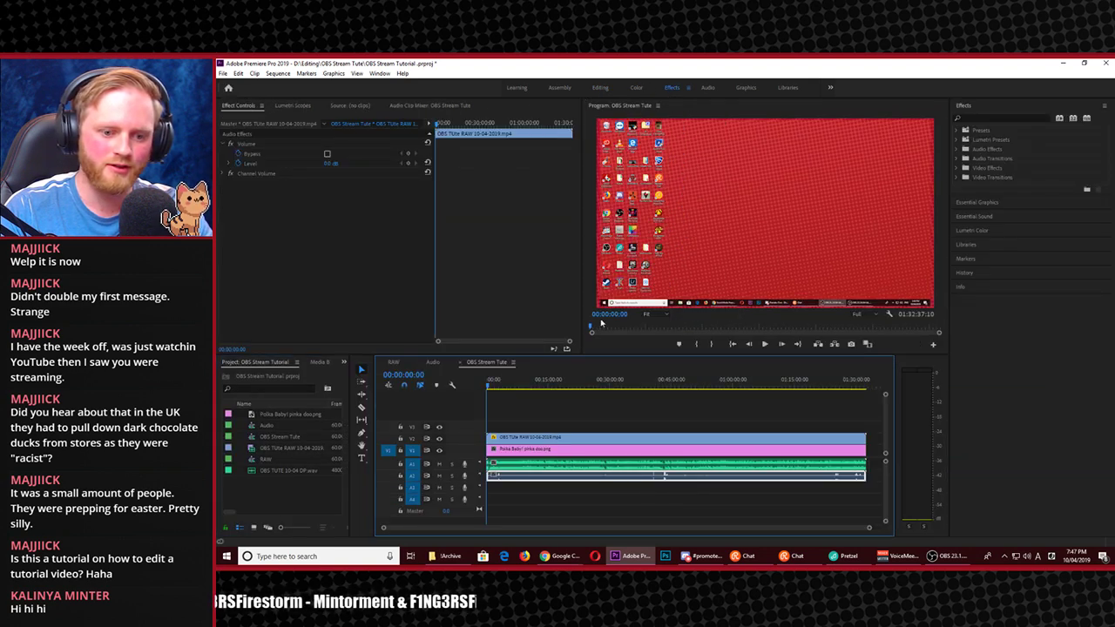
{"action": "left_click", "coordinate": [645, 292]}
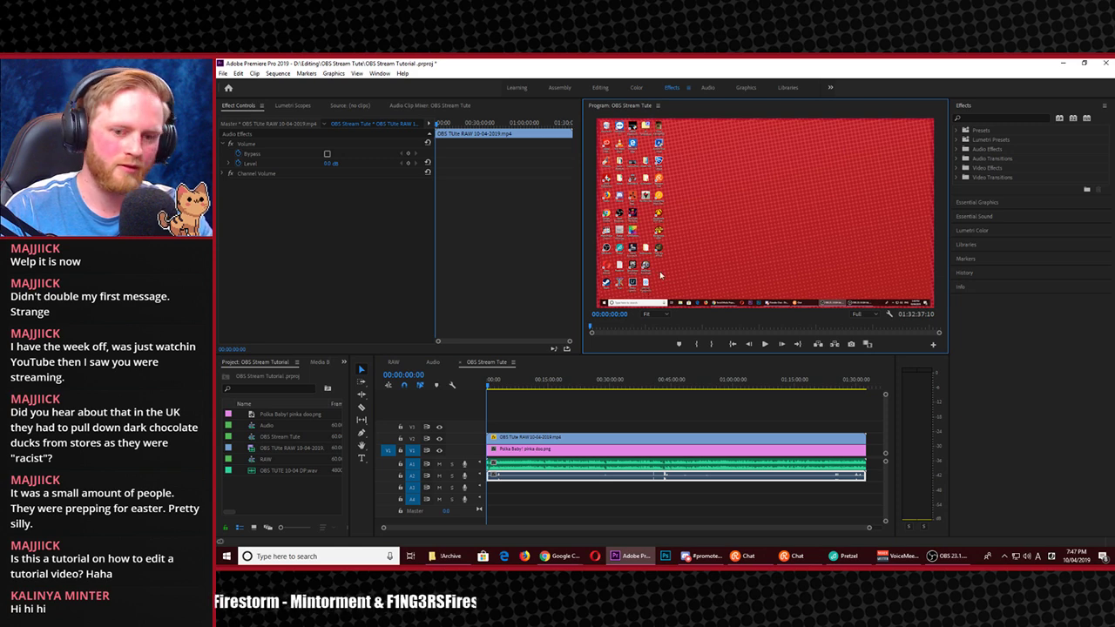
{"action": "left_click", "coordinate": [660, 275]}
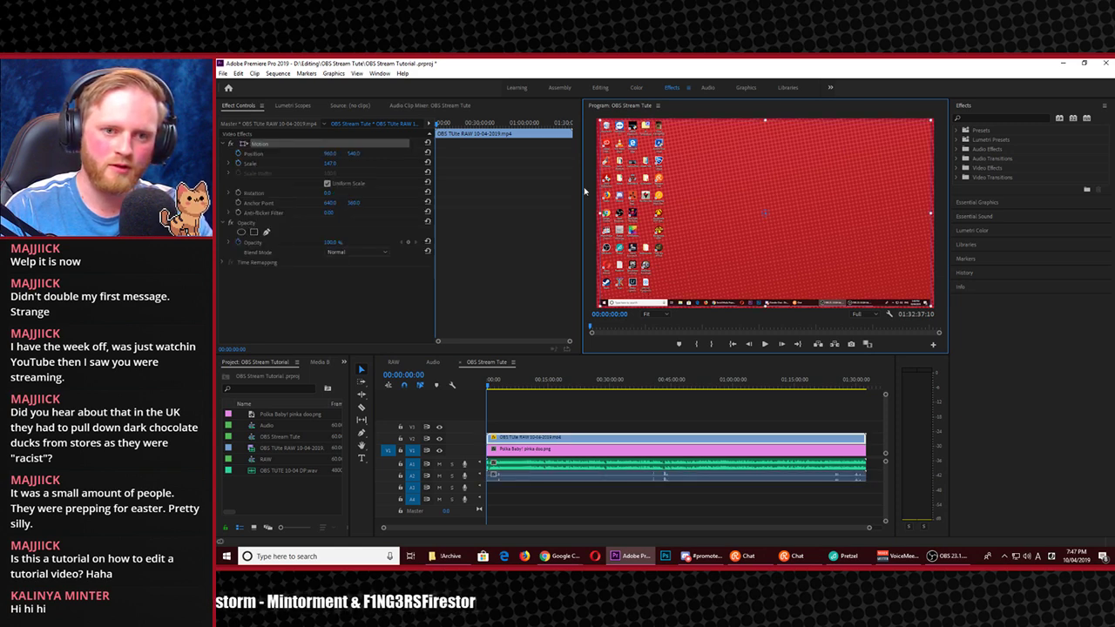
{"action": "left_click", "coordinate": [599, 89]}
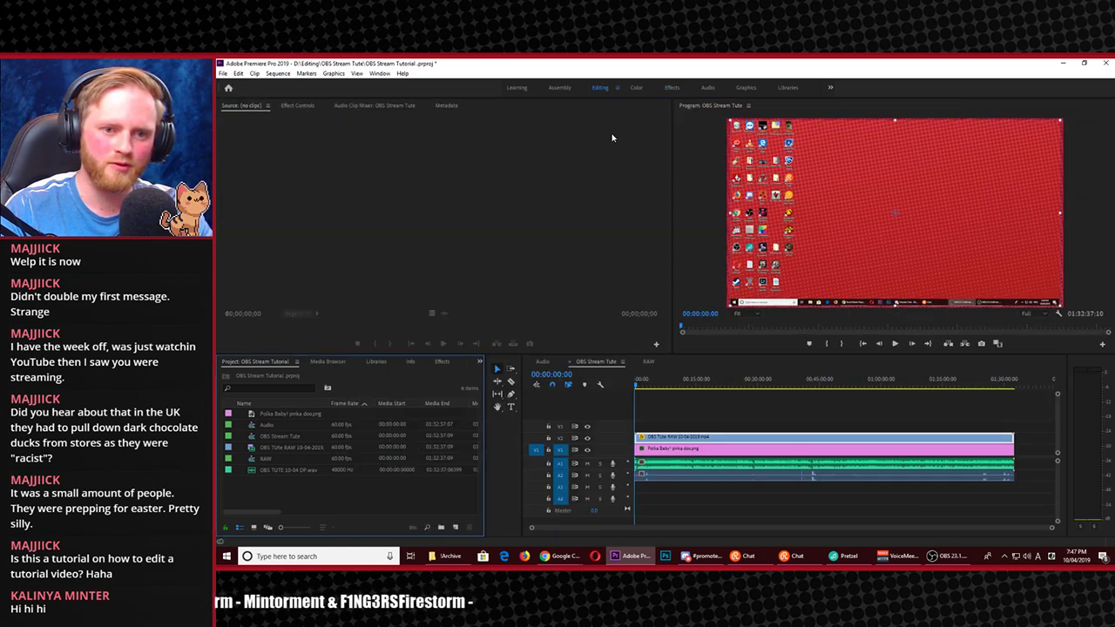
{"action": "key", "text": "Tab"}
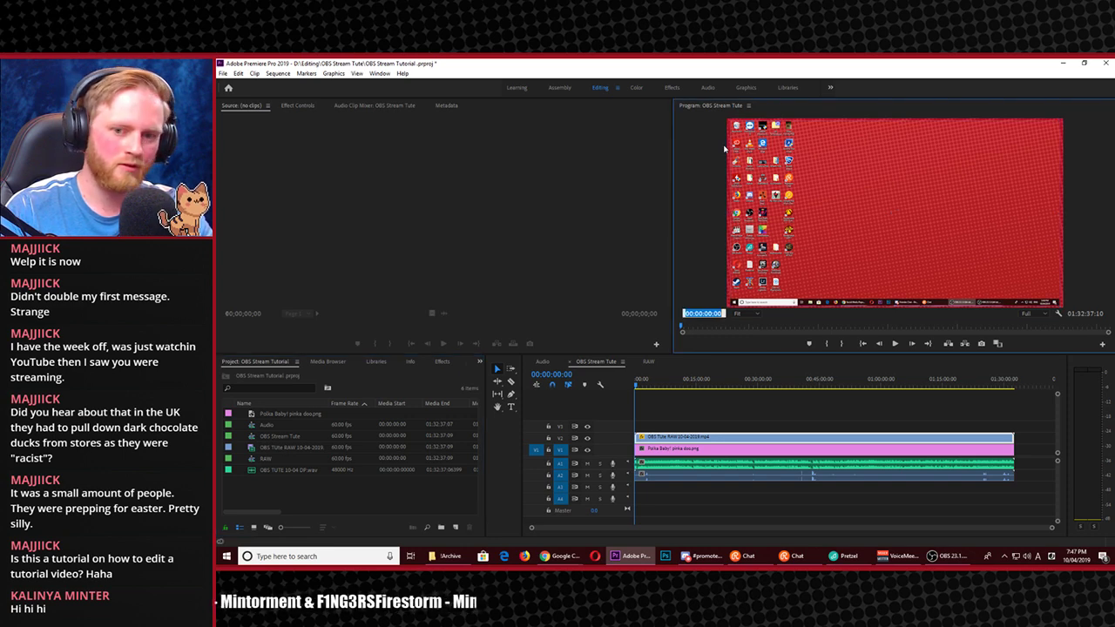
{"action": "left_click", "coordinate": [725, 153]}
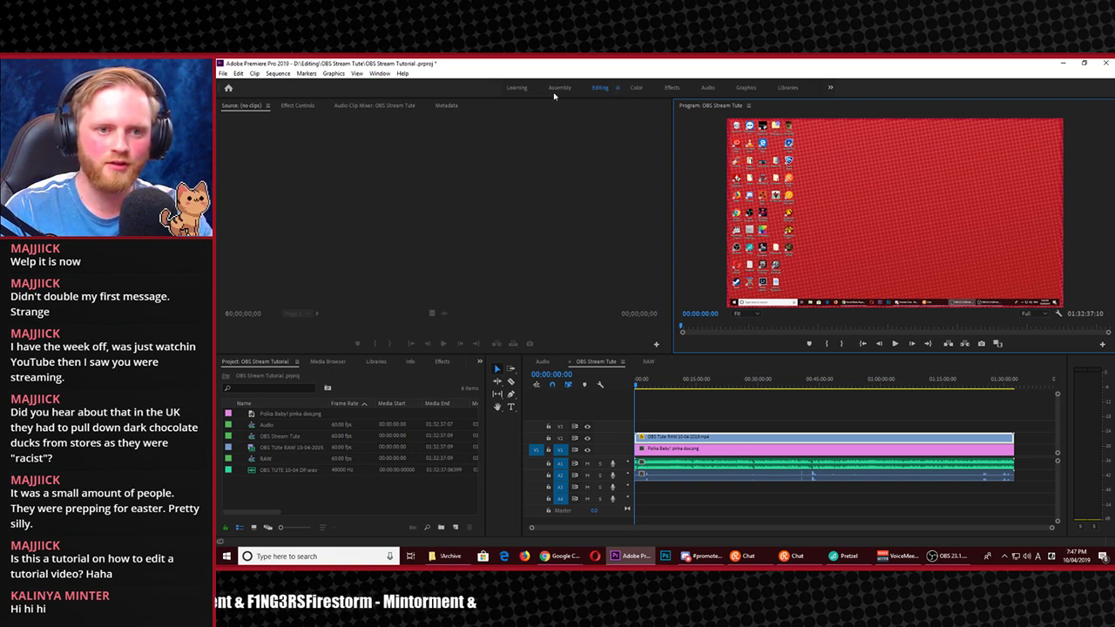
Switch to the Effects workspace and move the OBS Stream Tute playhead to 00:00:33:45
{"action": "left_click", "coordinate": [672, 88]}
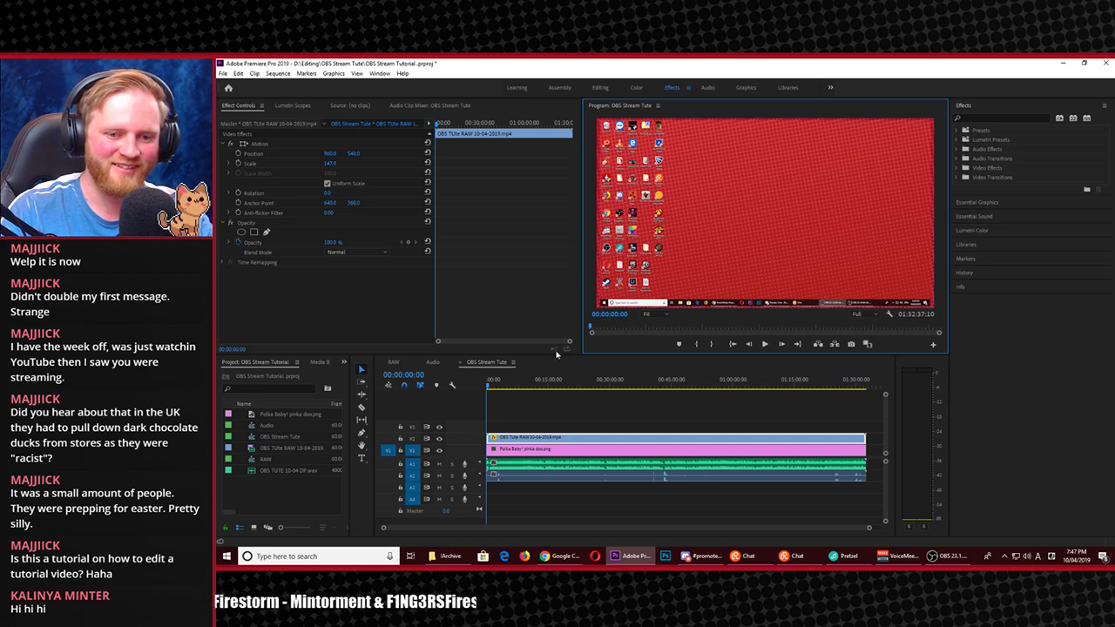
{"action": "key", "text": "space"}
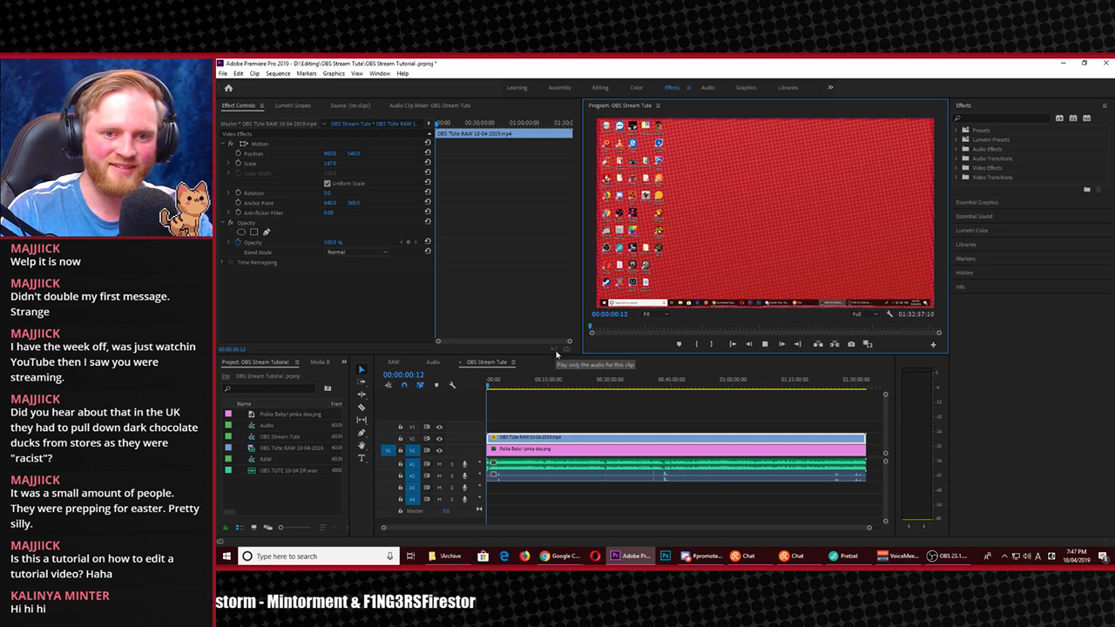
{"action": "left_click", "coordinate": [488, 387]}
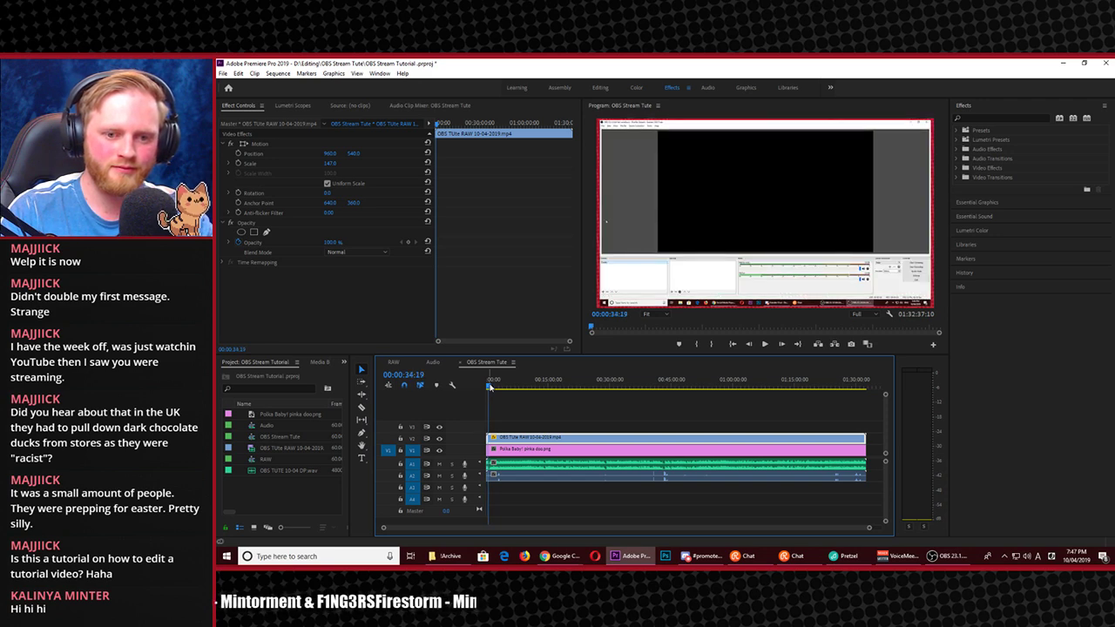
{"action": "key", "text": "Left"}
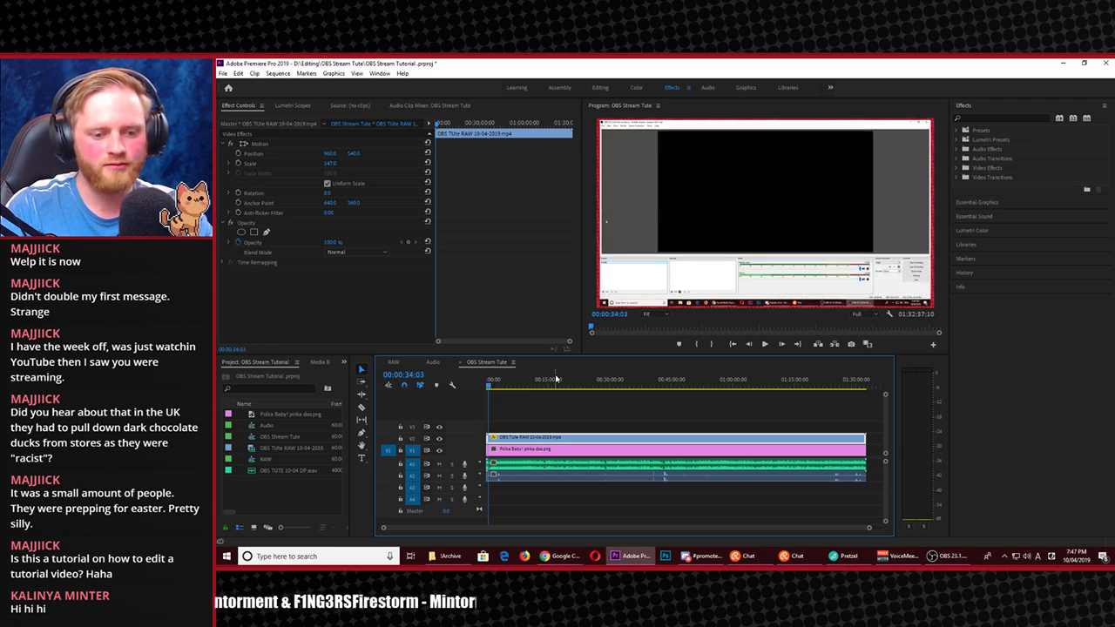
{"action": "key", "text": "Left"}
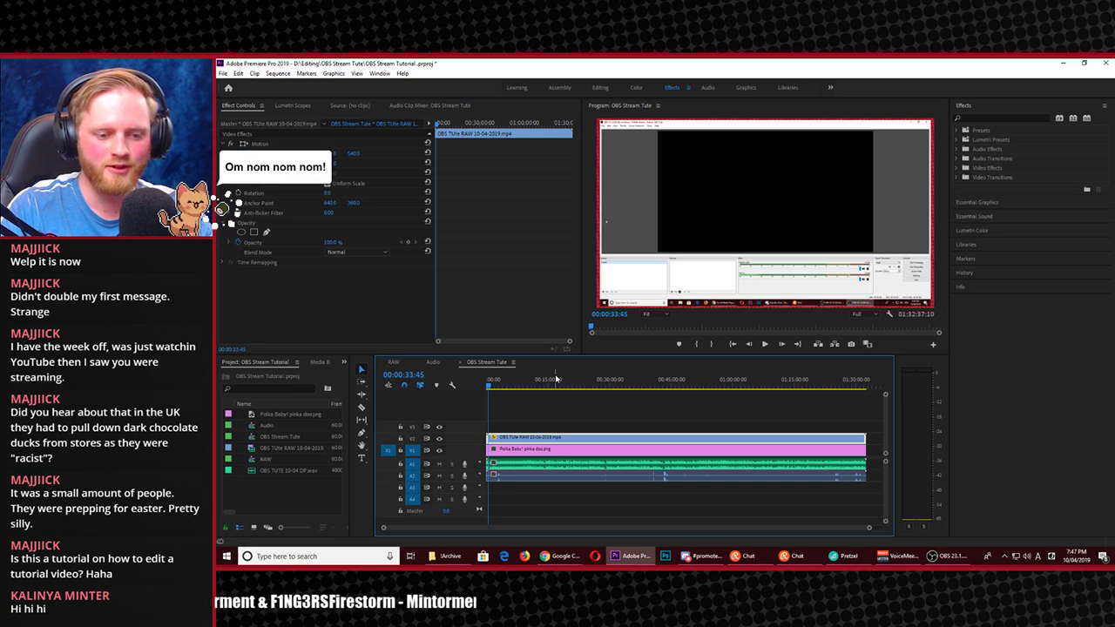
{"action": "scroll", "coordinate": [562, 499], "scroll_direction": "up", "scroll_amount": 2}
{"action": "scroll", "coordinate": [562, 499], "scroll_direction": "up", "scroll_amount": 2}
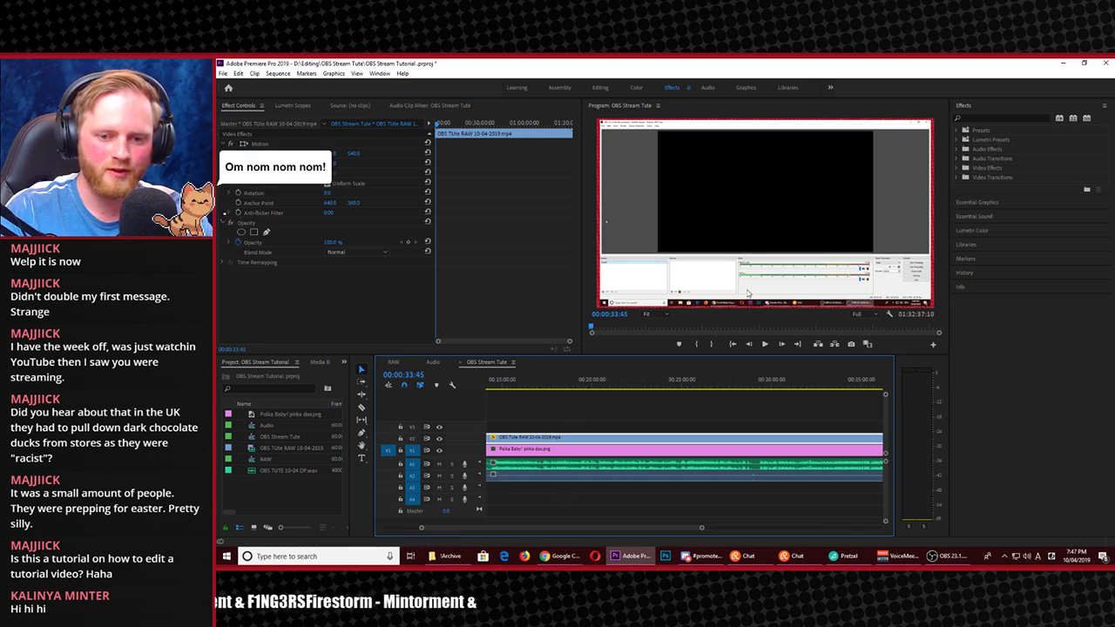
{"action": "left_click", "coordinate": [770, 272]}
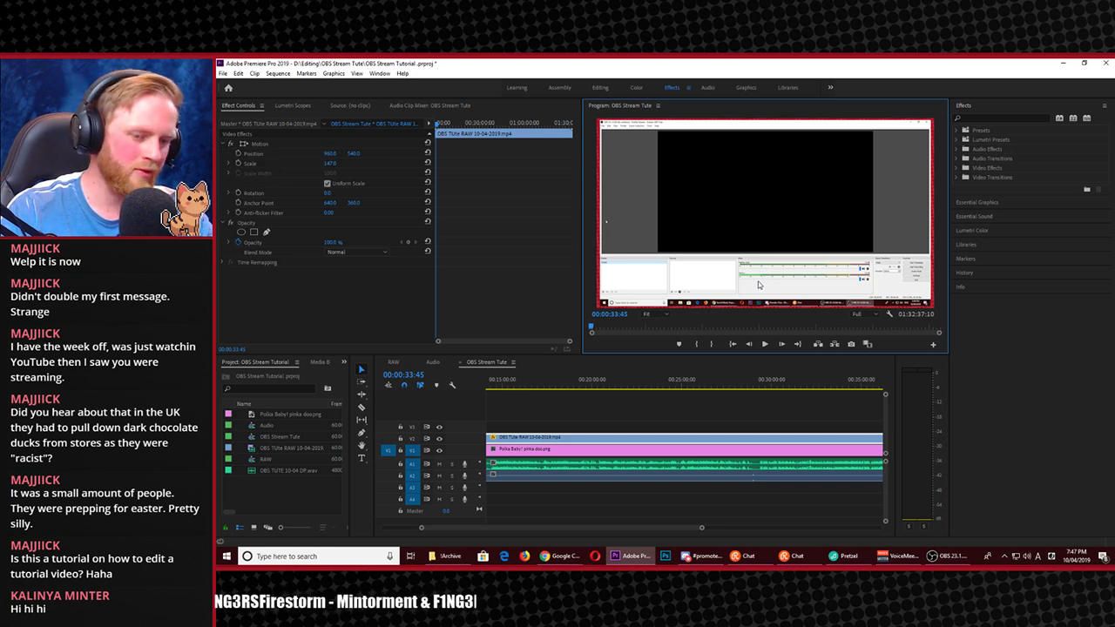
Load the master OBS TUte RAW 10-04-2019.mp4 clip from Effect Controls and return to the sequence clip's effect settings
{"action": "left_click", "coordinate": [271, 124]}
{"action": "left_click", "coordinate": [370, 124]}
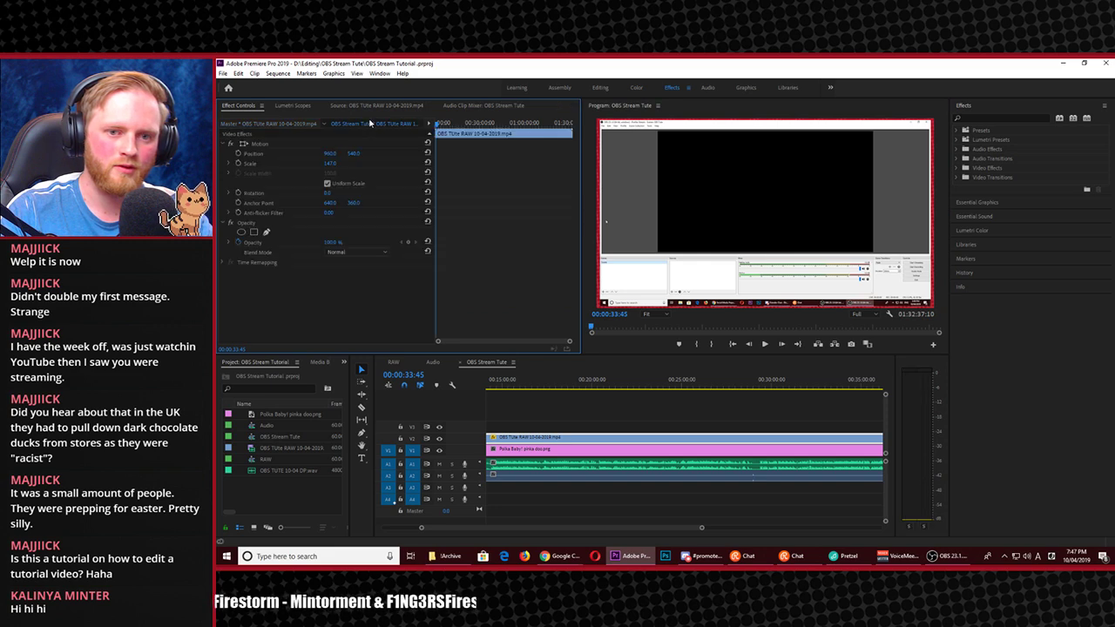
Show the comparison view in the Program monitor and return it to the normal view
{"action": "left_click", "coordinate": [719, 116]}
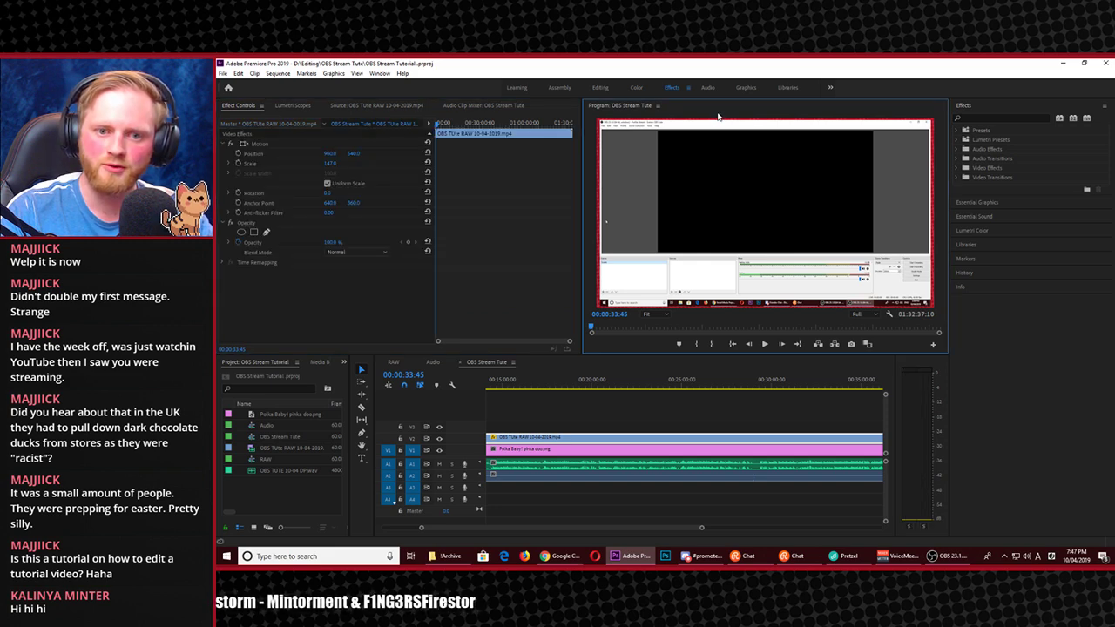
{"action": "left_click", "coordinate": [867, 344]}
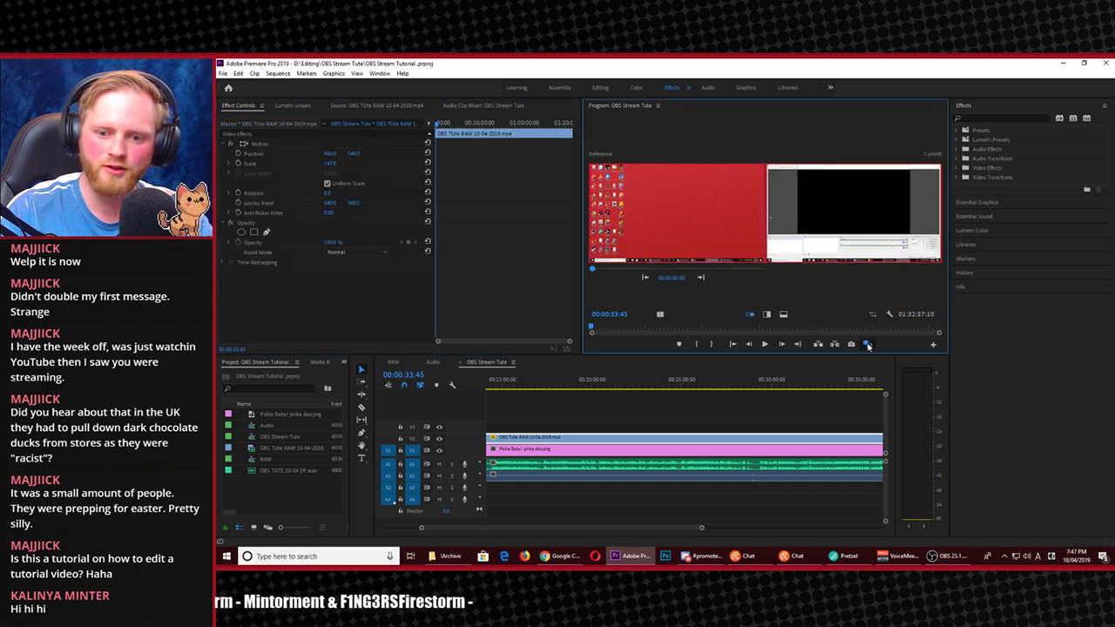
{"action": "left_click", "coordinate": [867, 344]}
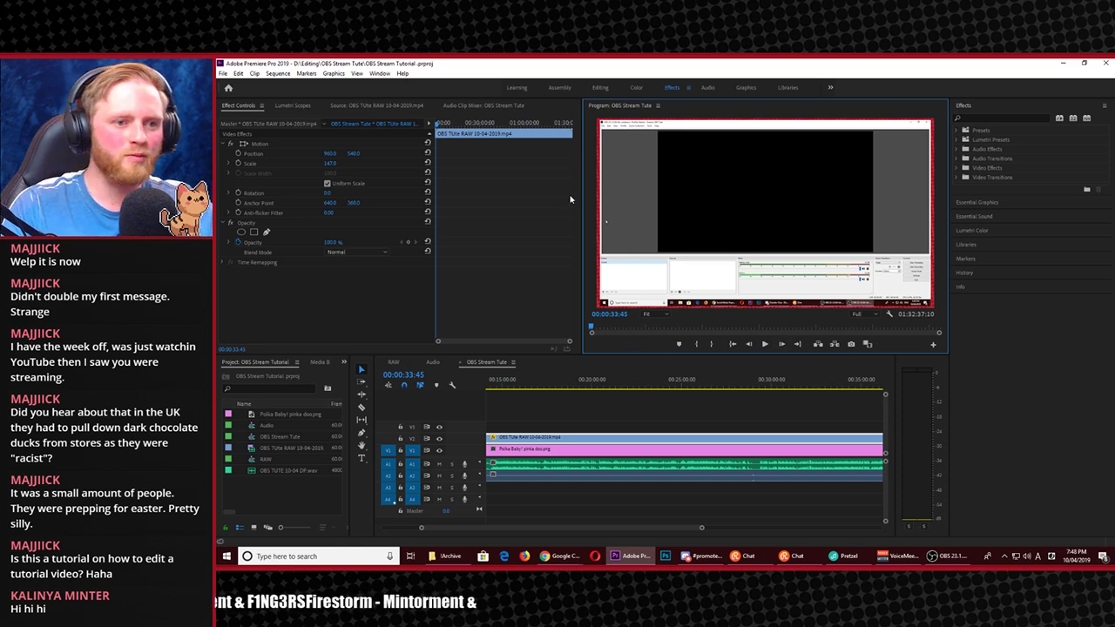
Reset the Effects workspace to its saved layout
{"action": "left_click", "coordinate": [380, 74]}
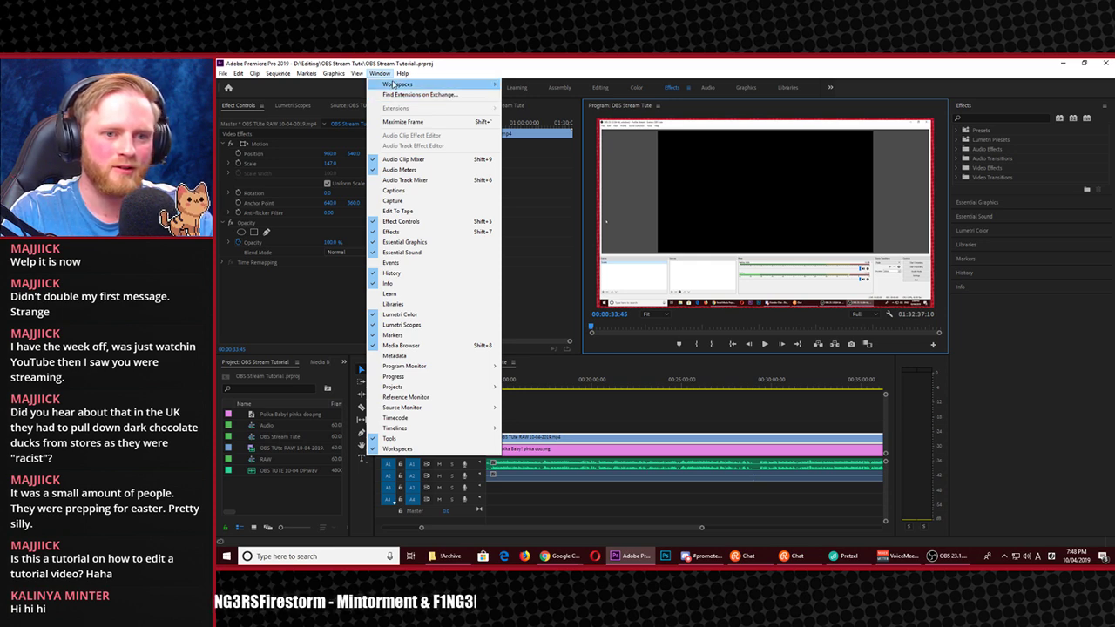
{"action": "mouse_move", "coordinate": [393, 84]}
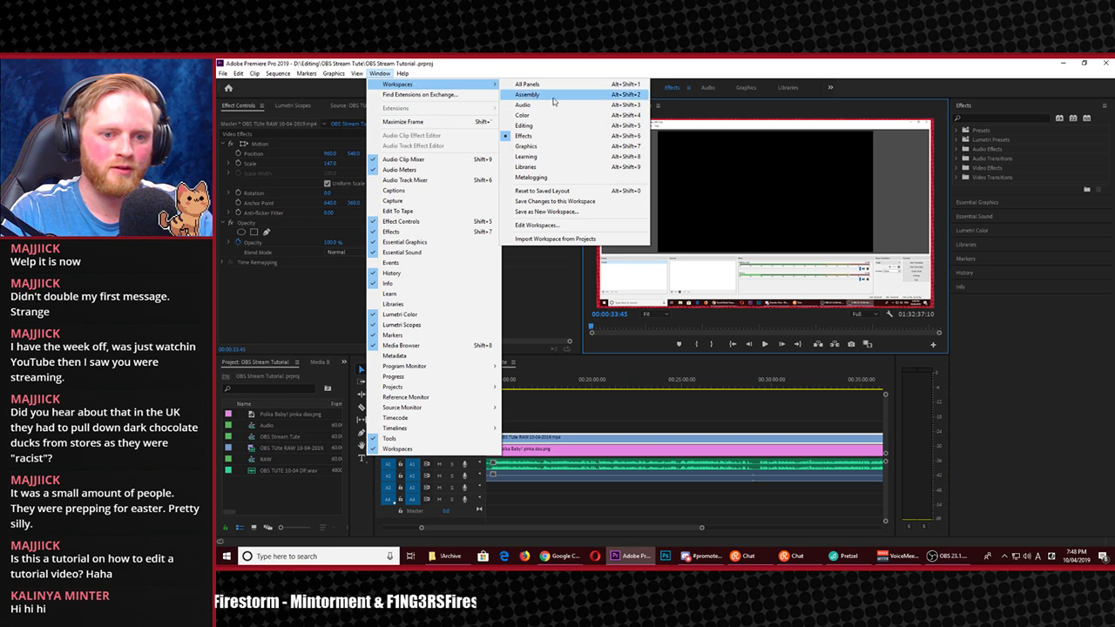
{"action": "left_click", "coordinate": [571, 191]}
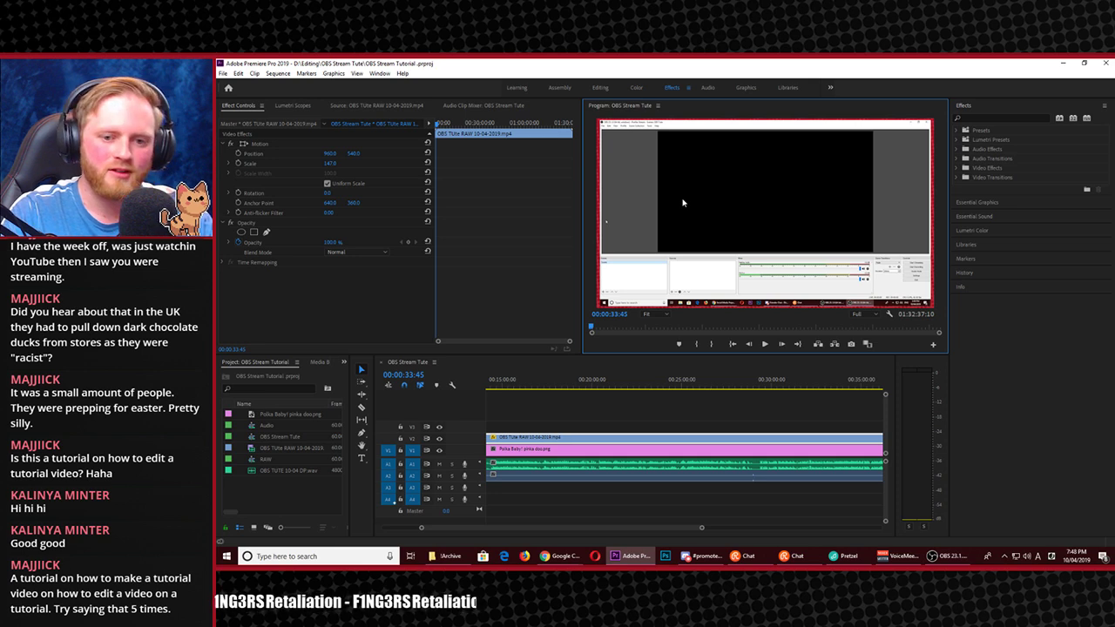
Restart Premiere Pro and reopen the recent project OBS Stream Tutorial
{"action": "left_click", "coordinate": [584, 522]}
{"action": "left_click", "coordinate": [1062, 63]}
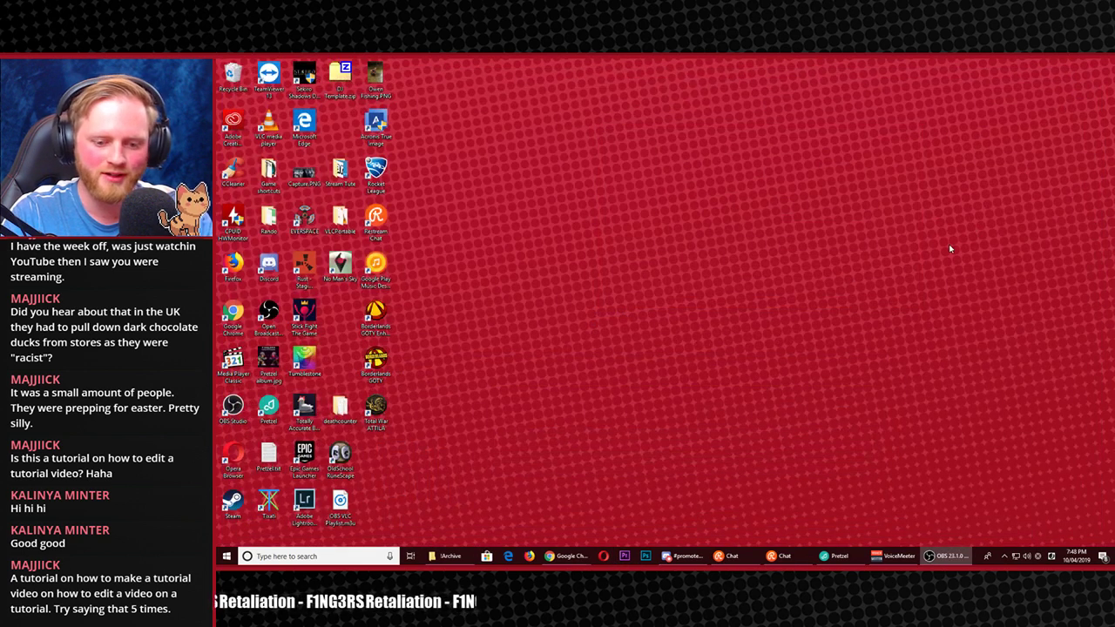
{"action": "left_click", "coordinate": [631, 558]}
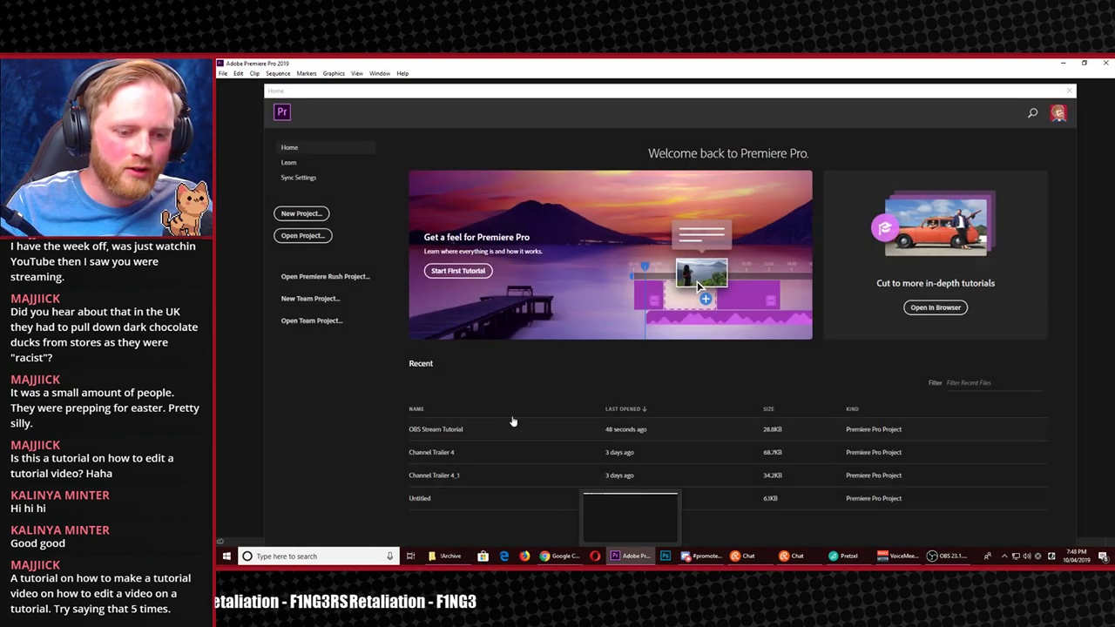
{"action": "left_click", "coordinate": [510, 428]}
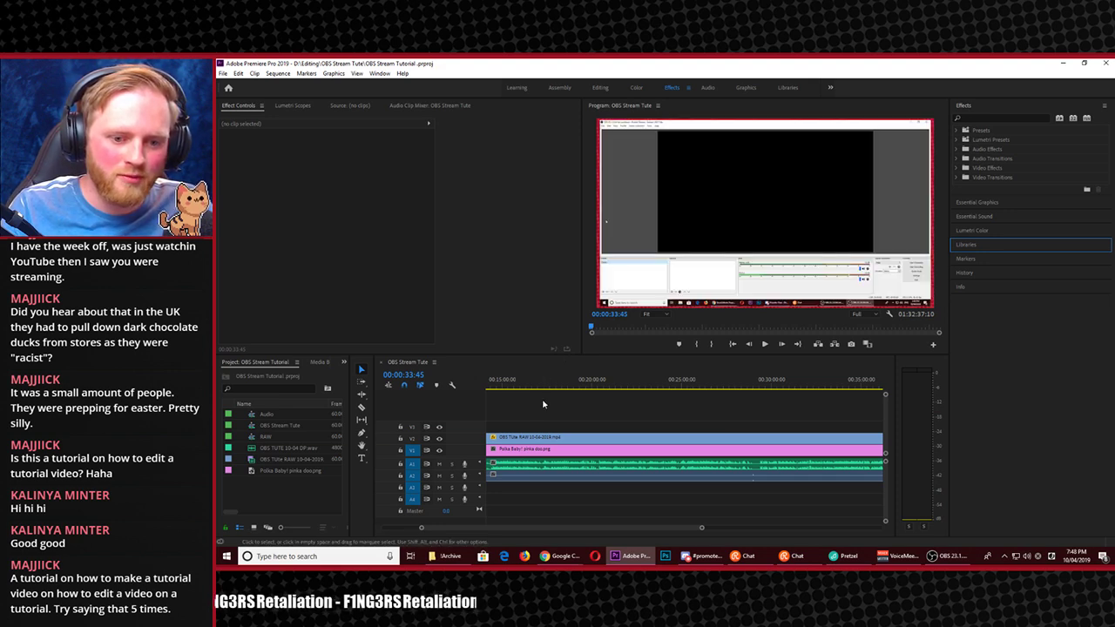
{"action": "left_click", "coordinate": [689, 278]}
{"action": "left_click", "coordinate": [635, 402]}
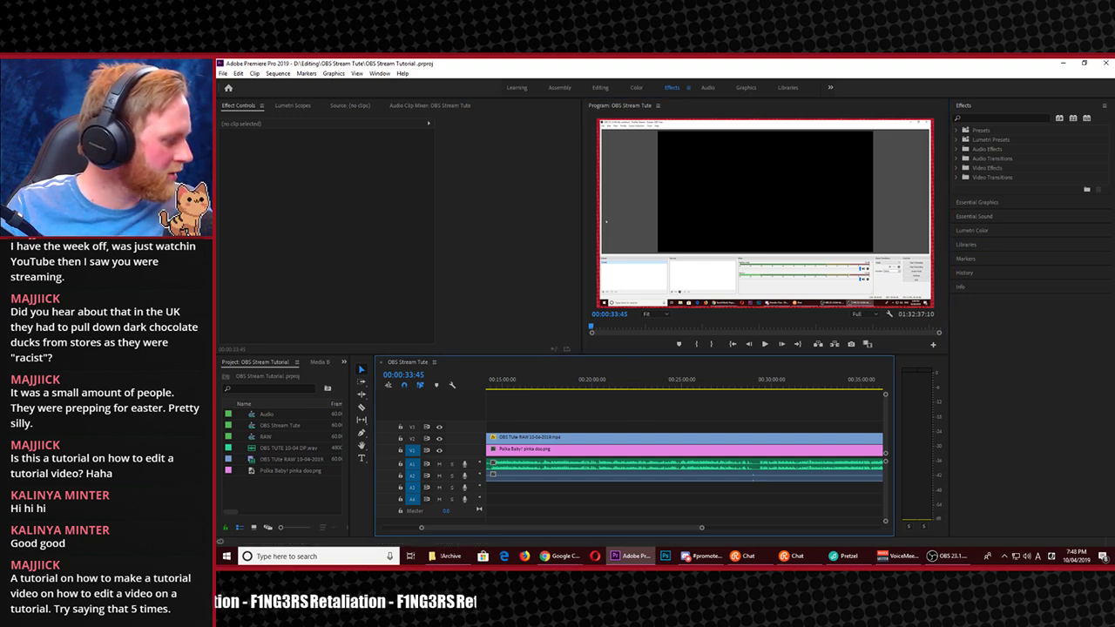
{"action": "key", "text": "alt+Tab"}
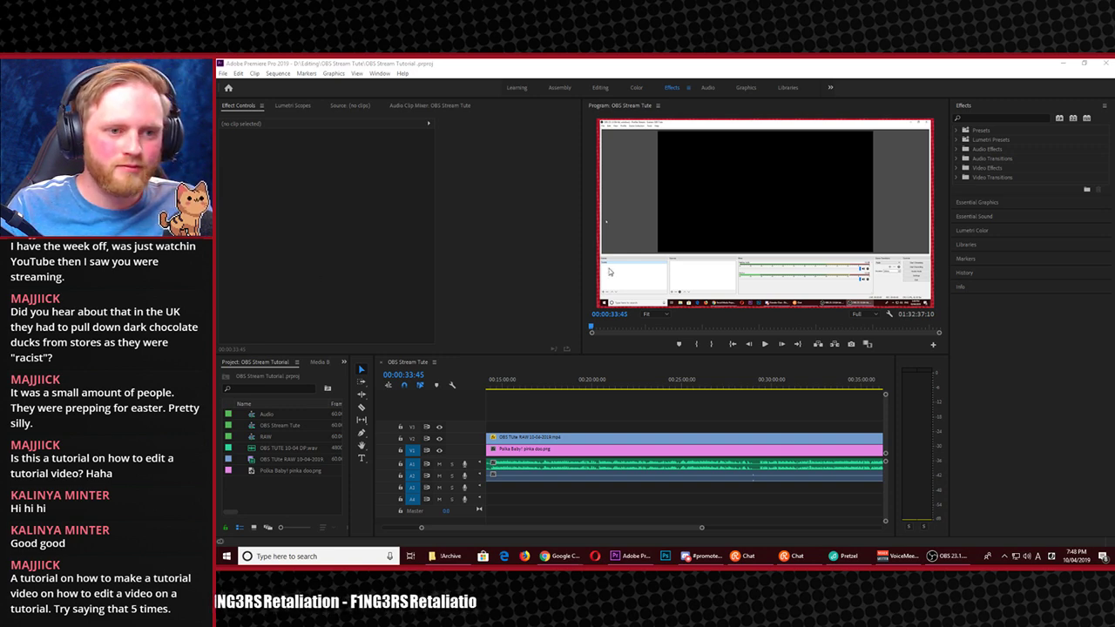
{"action": "left_click", "coordinate": [536, 248]}
{"action": "left_click", "coordinate": [697, 279]}
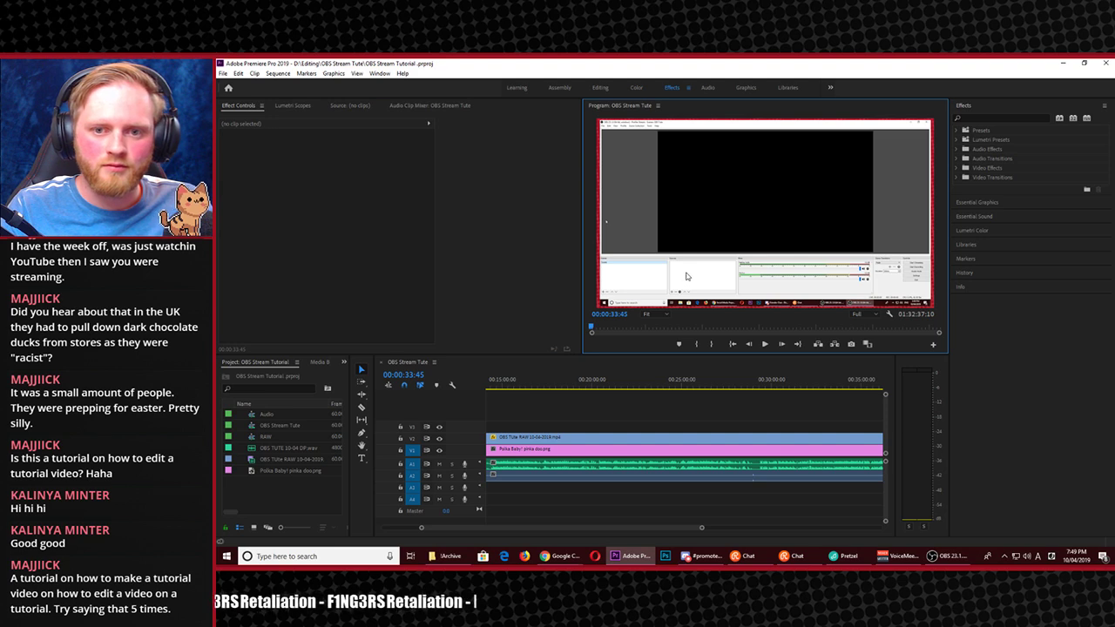
Move the playhead to 00:16:01:39 in the Assembly workspace and switch to the Editing workspace
{"action": "left_click", "coordinate": [559, 88]}
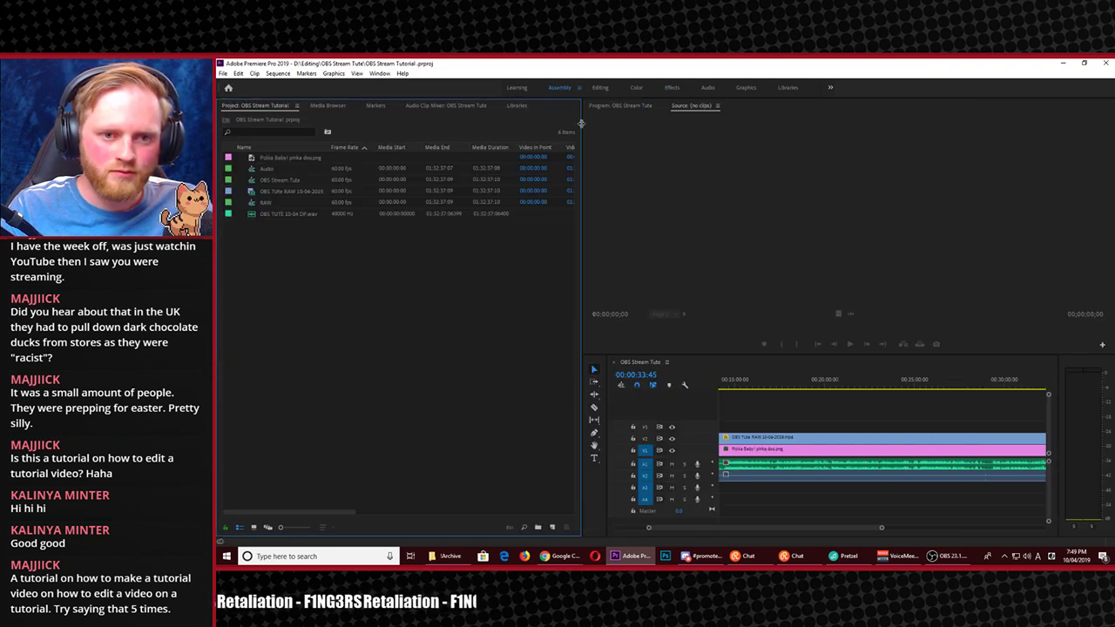
{"action": "left_click", "coordinate": [768, 389]}
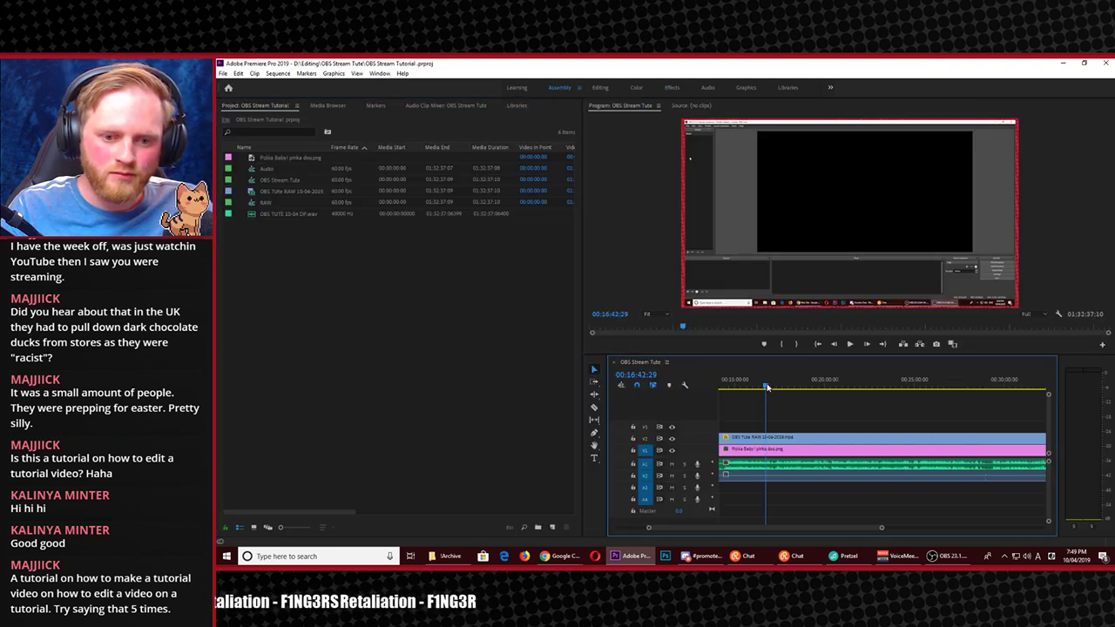
{"action": "left_click", "coordinate": [754, 380]}
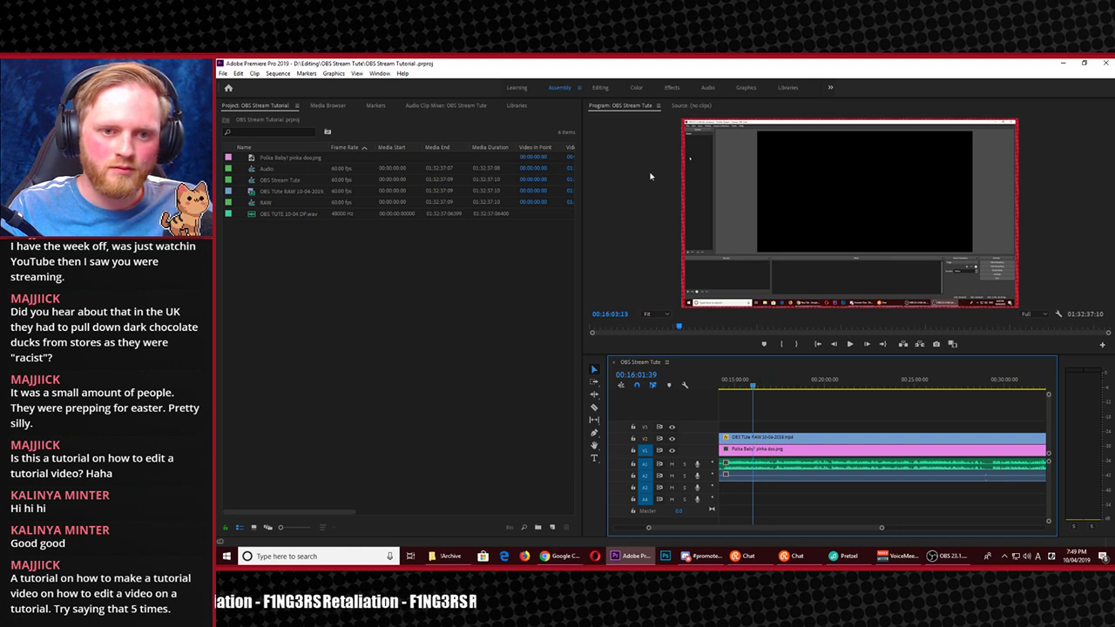
{"action": "left_click", "coordinate": [601, 88]}
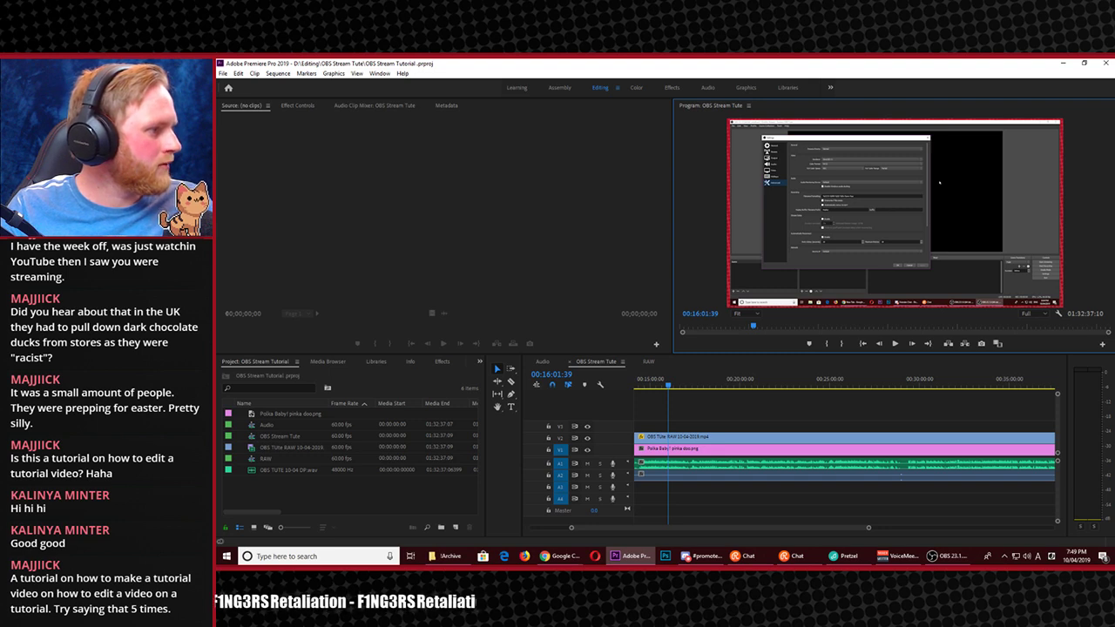
{"action": "key", "text": "alt+Tab"}
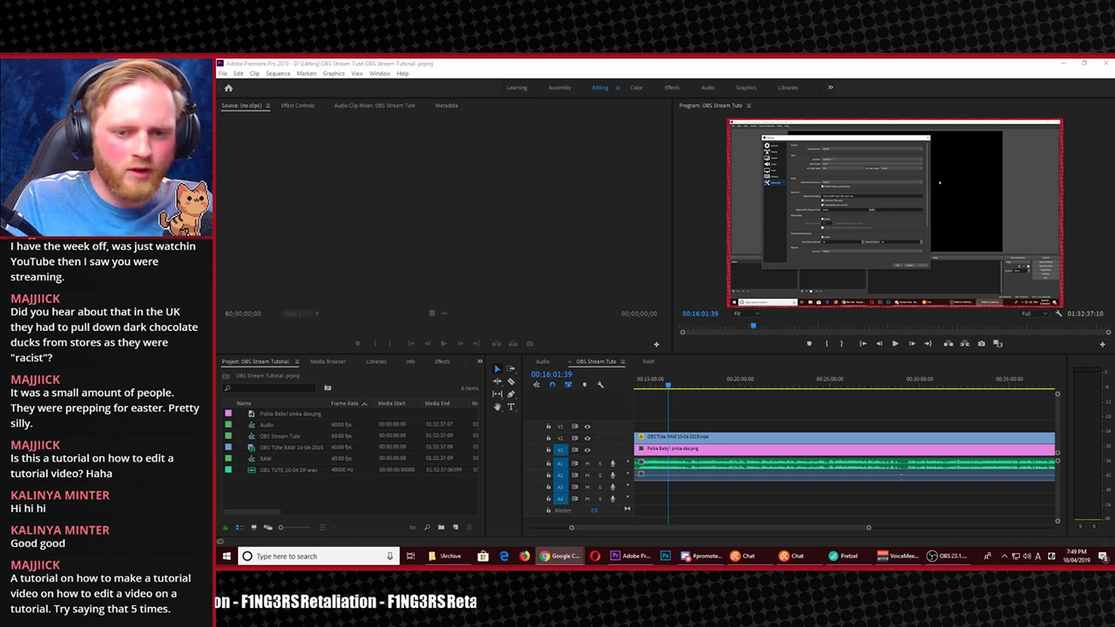
{"action": "left_click", "coordinate": [730, 240]}
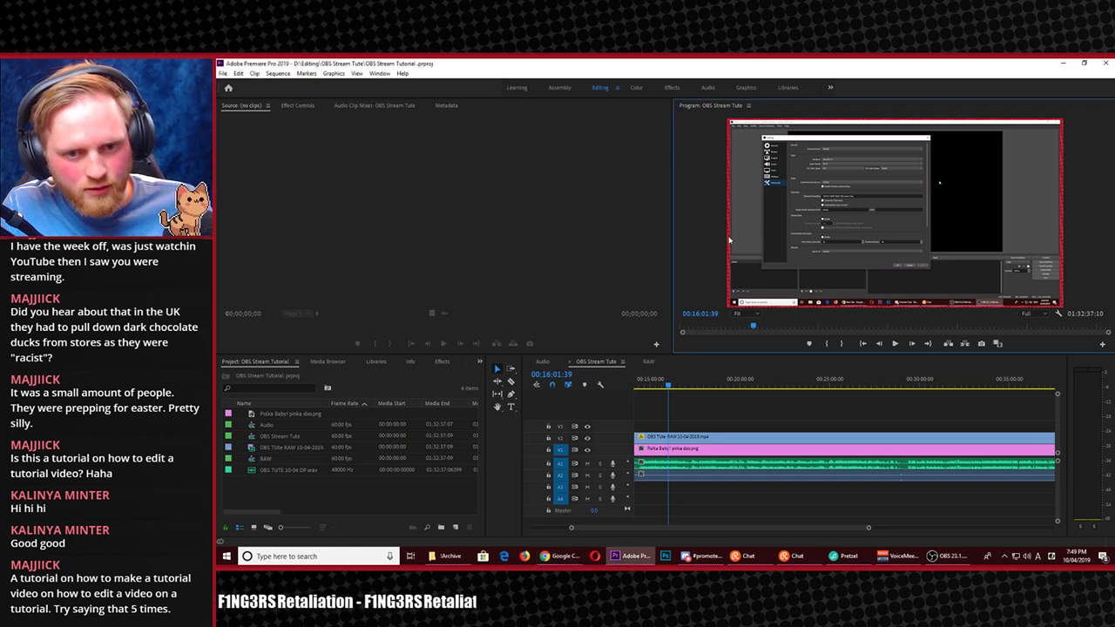
{"action": "key", "text": "alt+Tab"}
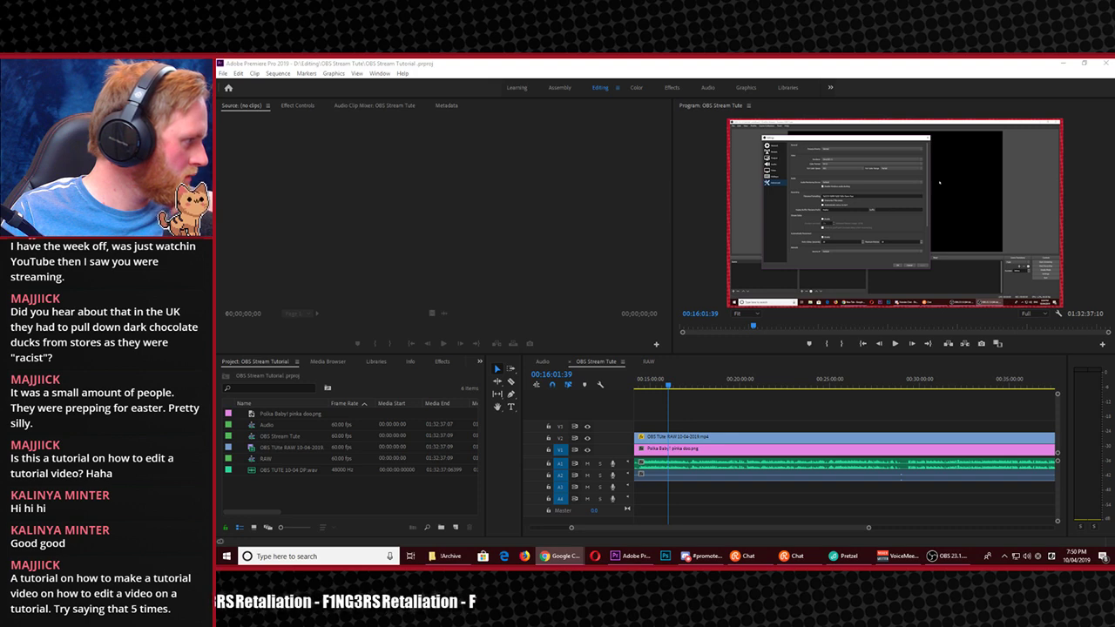
Return to the OBS Stream Tute sequence and switch to the Effects workspace
{"action": "left_click", "coordinate": [721, 174]}
{"action": "key", "text": "b"}
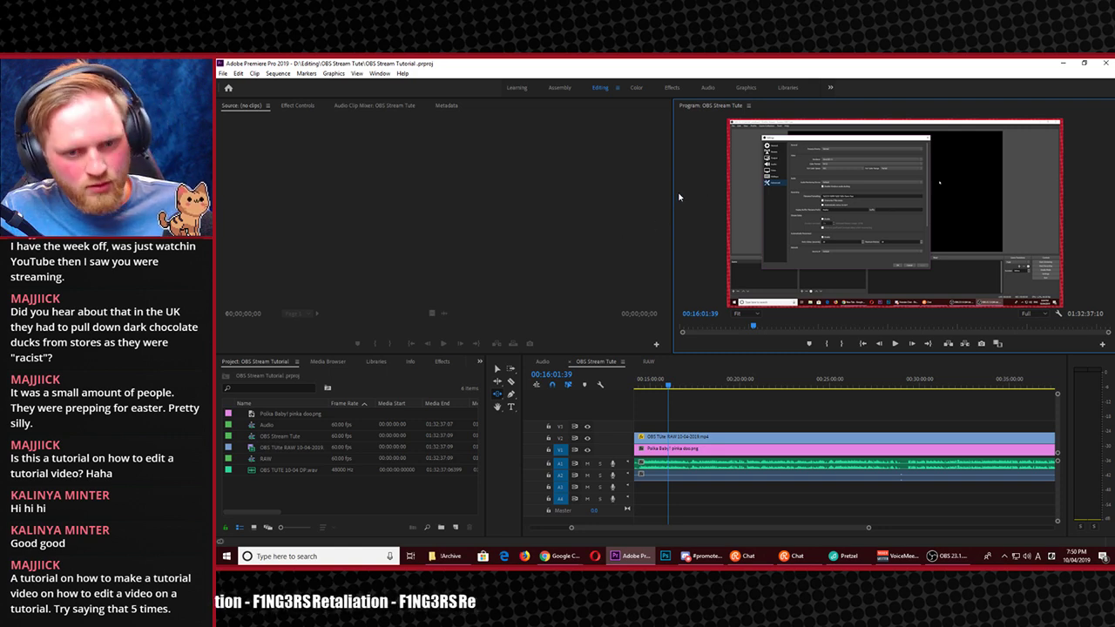
{"action": "left_click", "coordinate": [677, 87]}
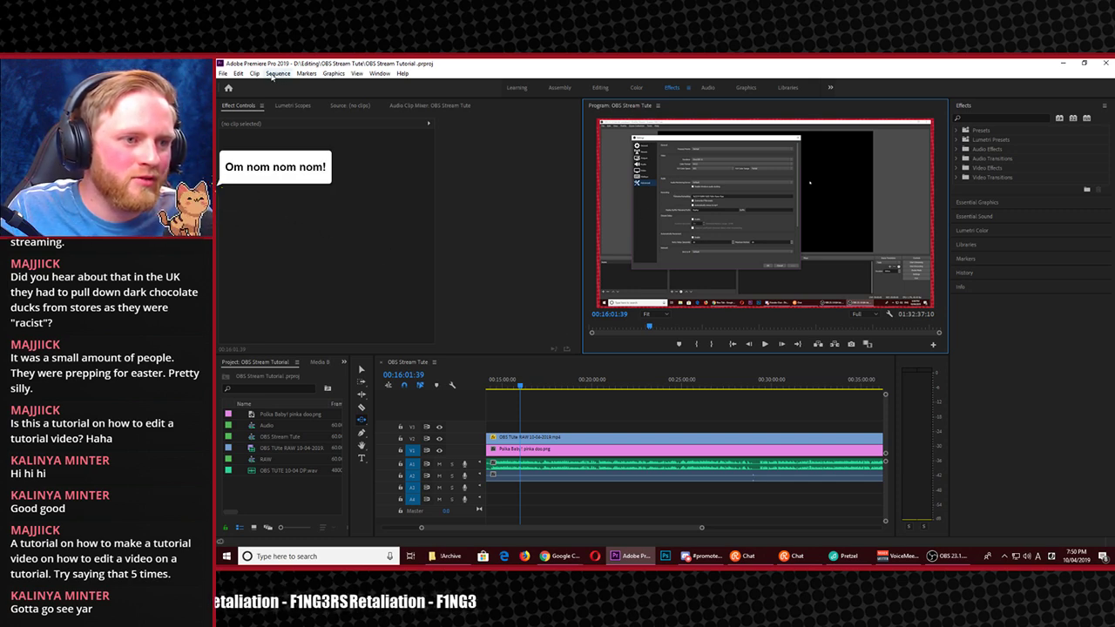
Review the application commands and their assigned keyboard shortcuts, then close the shortcut settings
{"action": "left_click", "coordinate": [237, 73]}
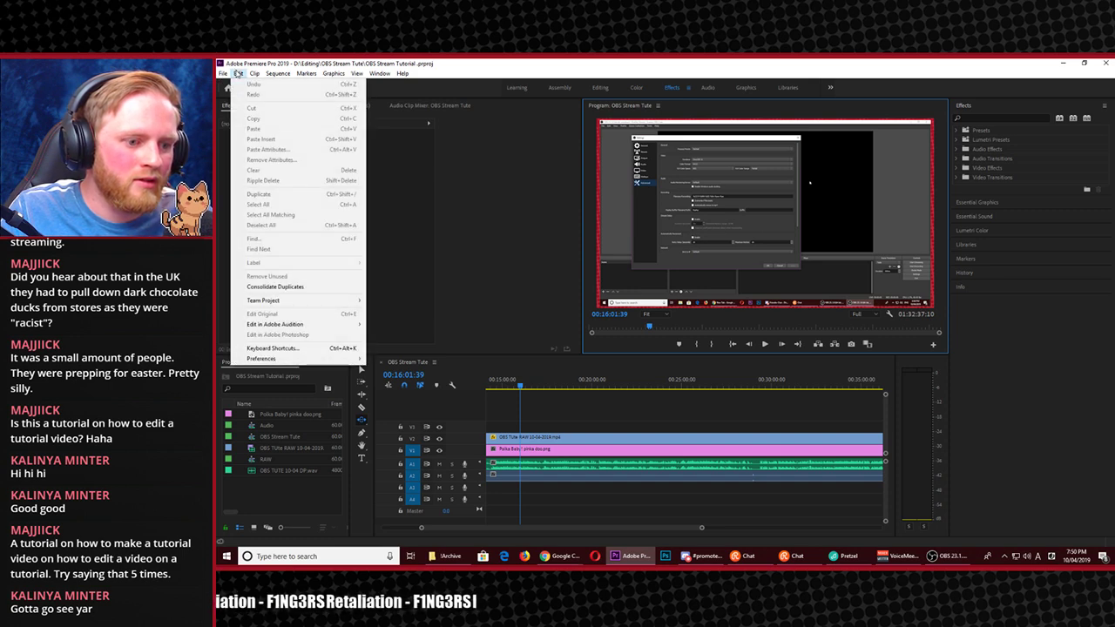
{"action": "left_click", "coordinate": [273, 348]}
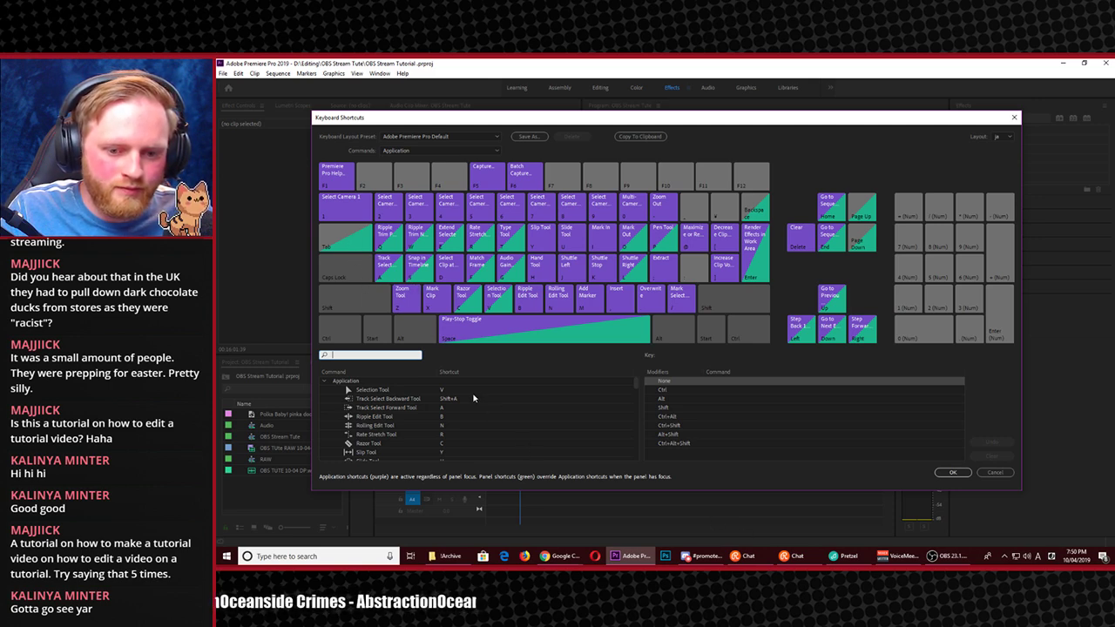
{"action": "scroll", "coordinate": [473, 398], "scroll_direction": "down", "scroll_amount": 1}
{"action": "scroll", "coordinate": [473, 398], "scroll_direction": "down", "scroll_amount": 2}
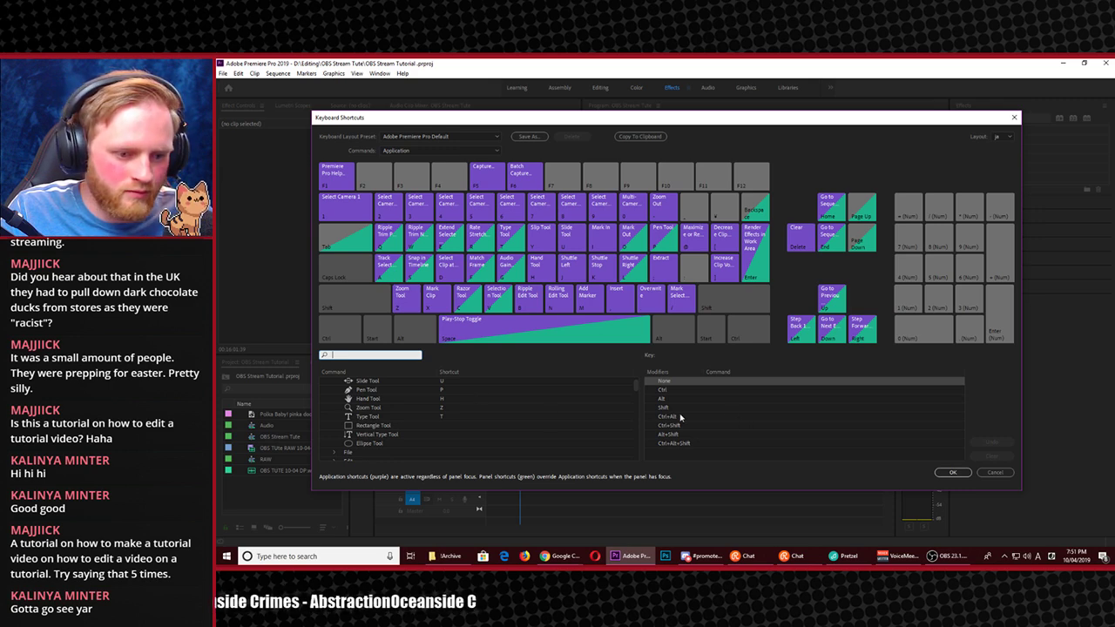
{"action": "scroll", "coordinate": [514, 439], "scroll_direction": "down", "scroll_amount": 2}
{"action": "scroll", "coordinate": [466, 431], "scroll_direction": "up", "scroll_amount": 2}
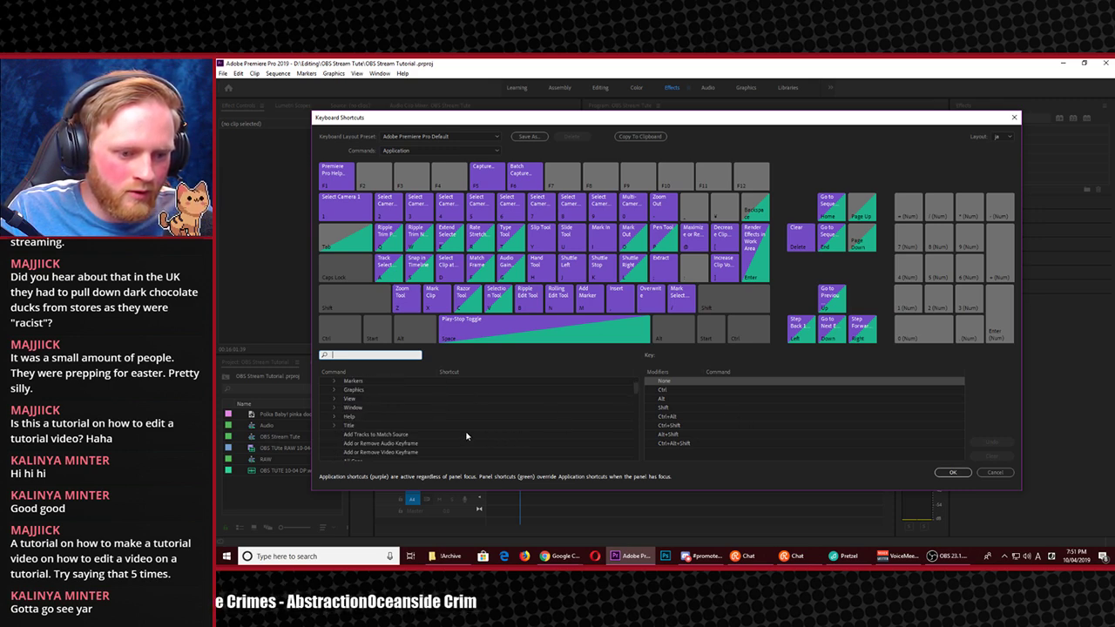
{"action": "scroll", "coordinate": [465, 430], "scroll_direction": "down", "scroll_amount": 2}
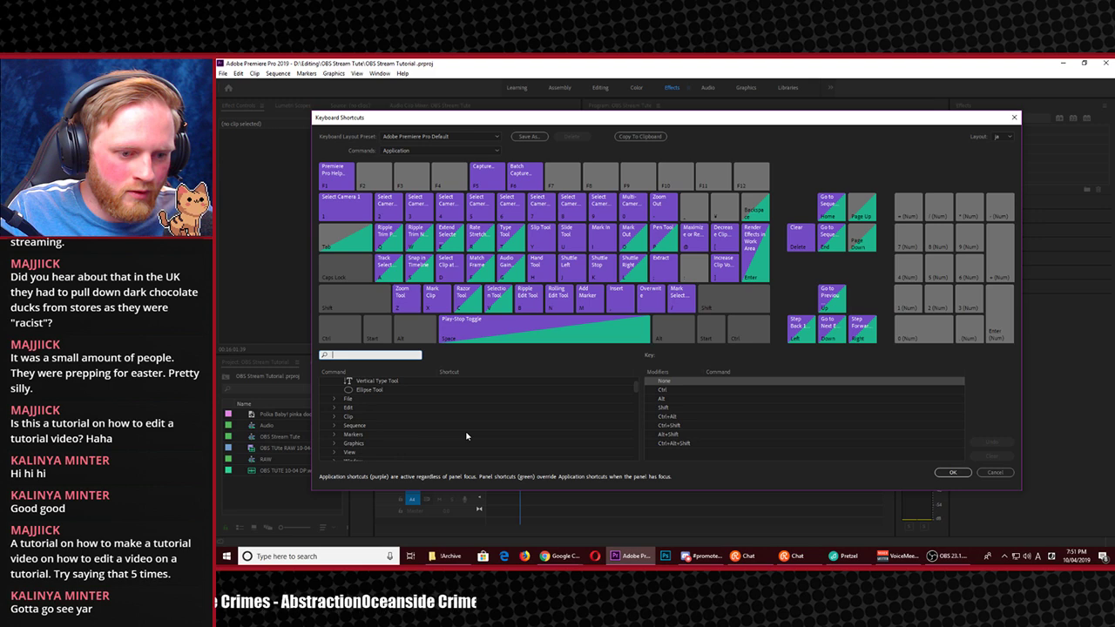
{"action": "left_click", "coordinate": [1014, 116]}
Try the Multi-Camera display mode in the Program Monitor and return it to Composite Video
{"action": "left_click", "coordinate": [358, 73]}
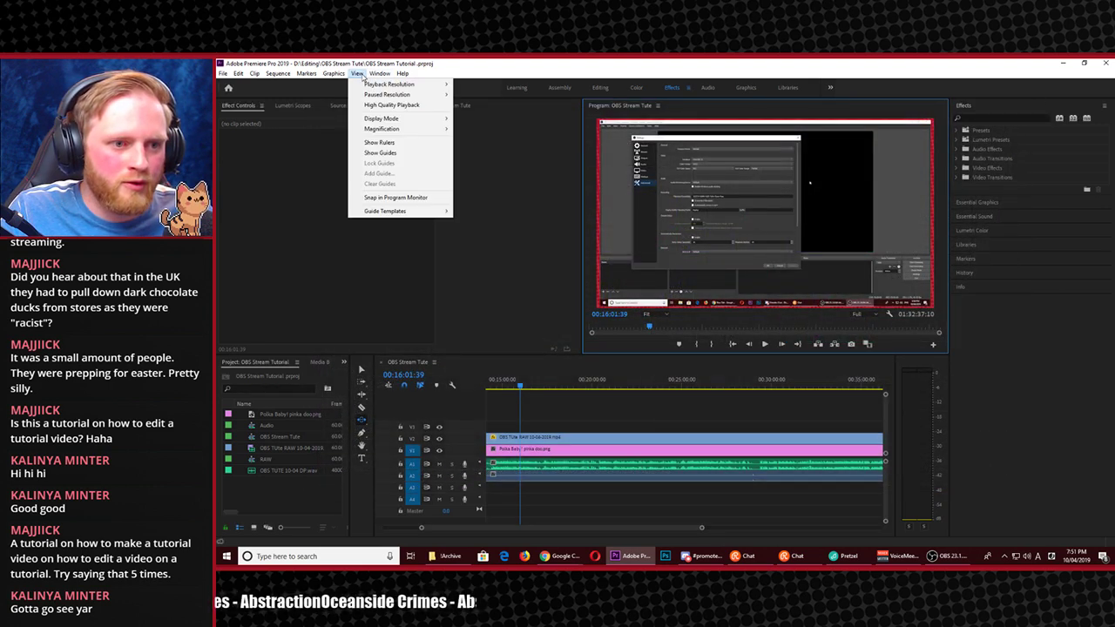
{"action": "mouse_move", "coordinate": [364, 84]}
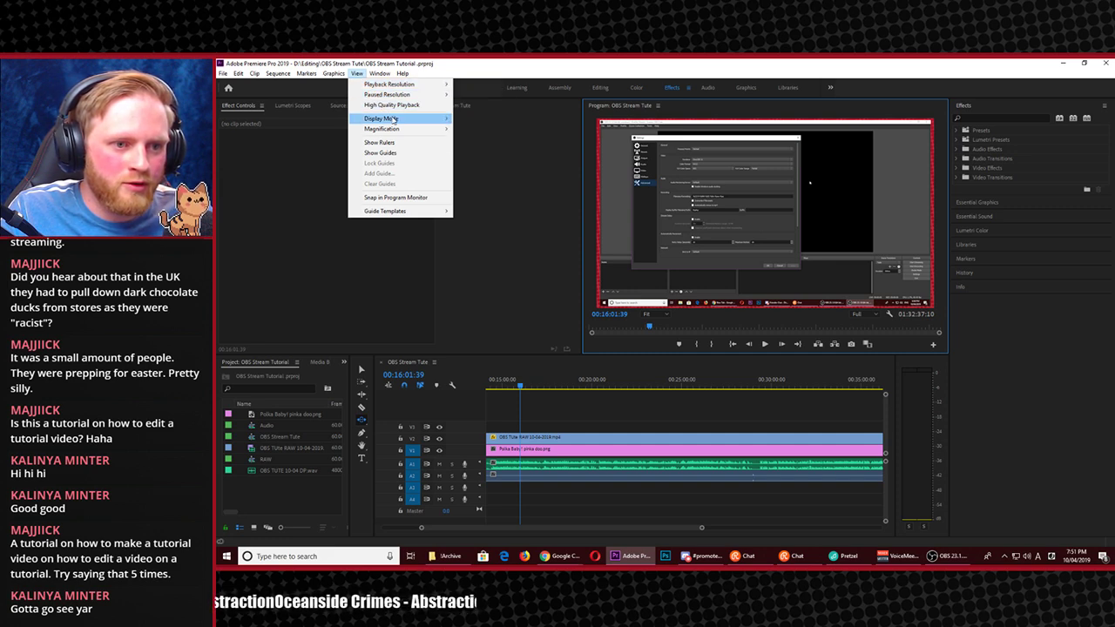
{"action": "mouse_move", "coordinate": [394, 119]}
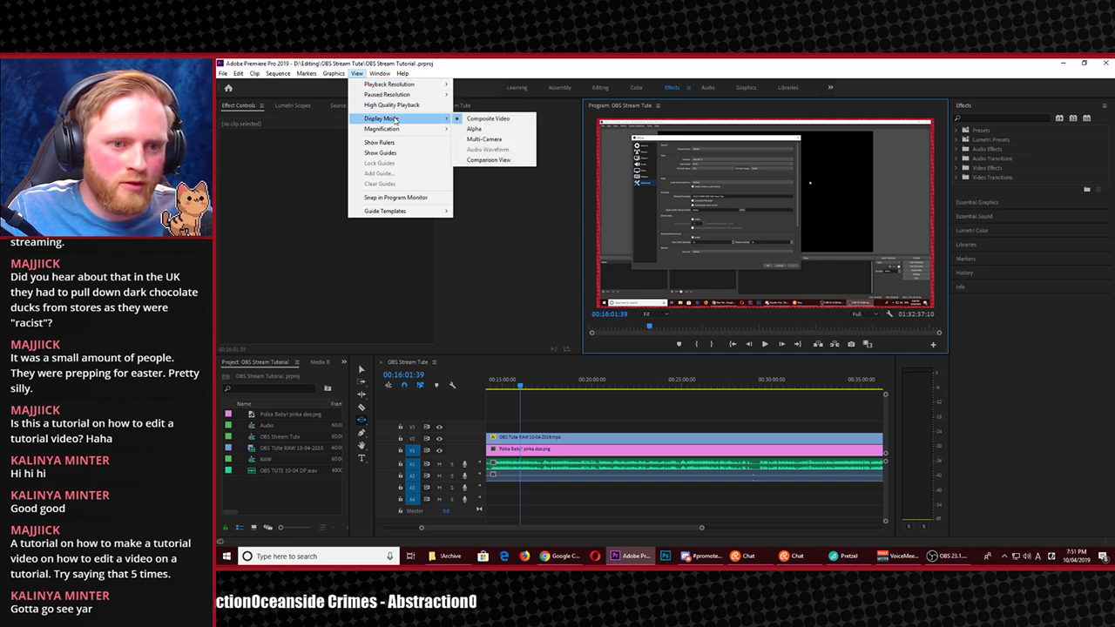
{"action": "left_click", "coordinate": [488, 159]}
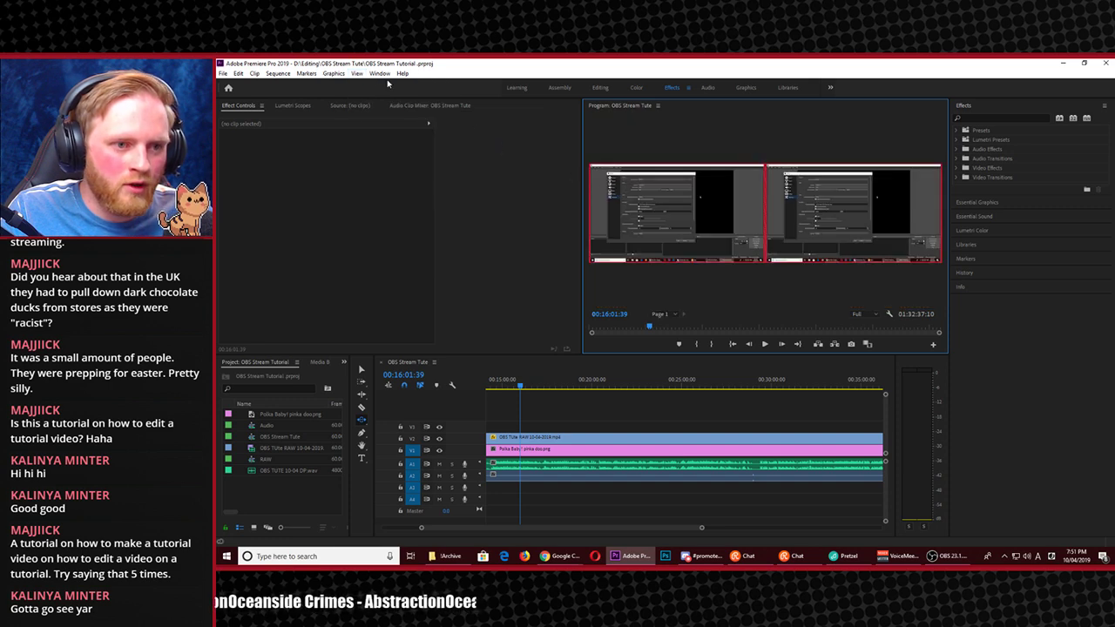
{"action": "left_click", "coordinate": [356, 73]}
{"action": "mouse_move", "coordinate": [385, 120]}
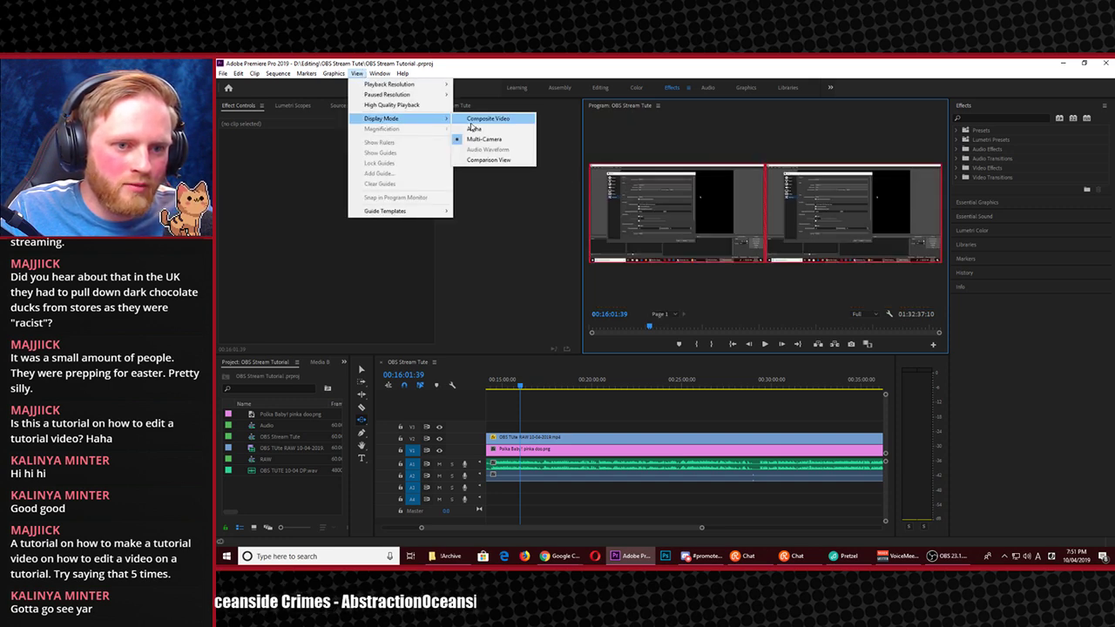
{"action": "left_click", "coordinate": [471, 122]}
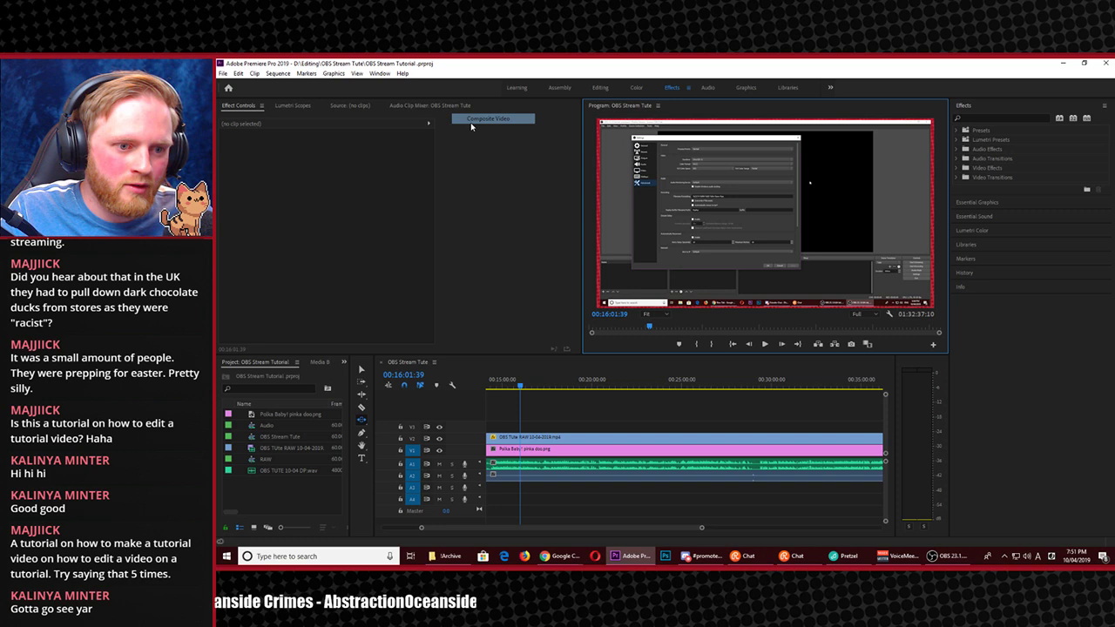
Try maximizing the Program Monitor frame and restore the frame to its normal size
{"action": "left_click", "coordinate": [356, 74]}
{"action": "mouse_move", "coordinate": [336, 74]}
{"action": "mouse_move", "coordinate": [381, 79]}
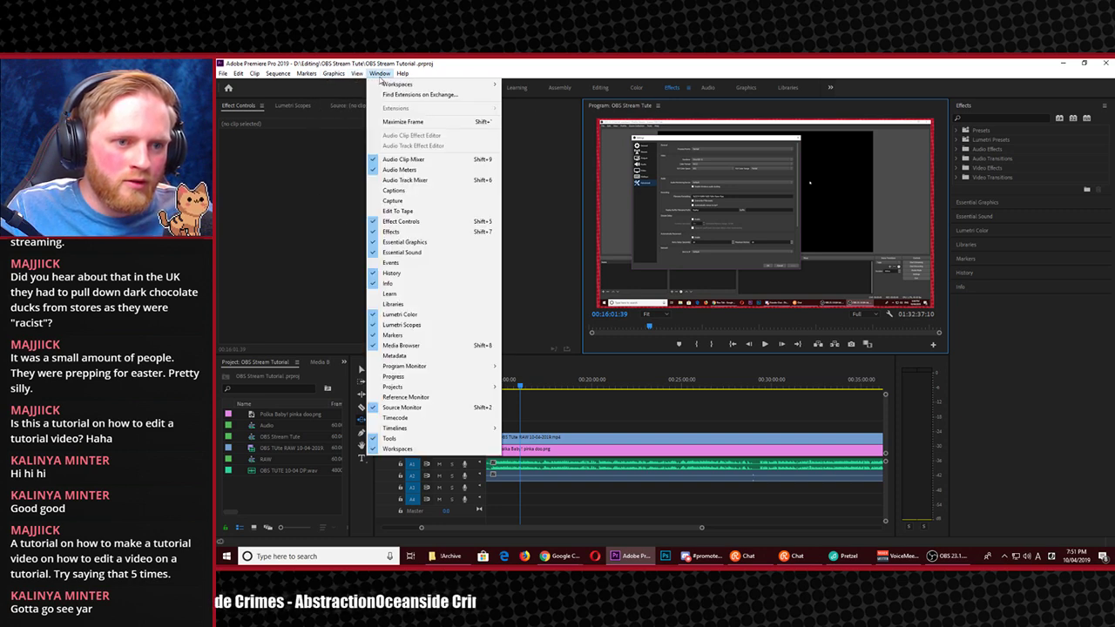
{"action": "left_click", "coordinate": [412, 122]}
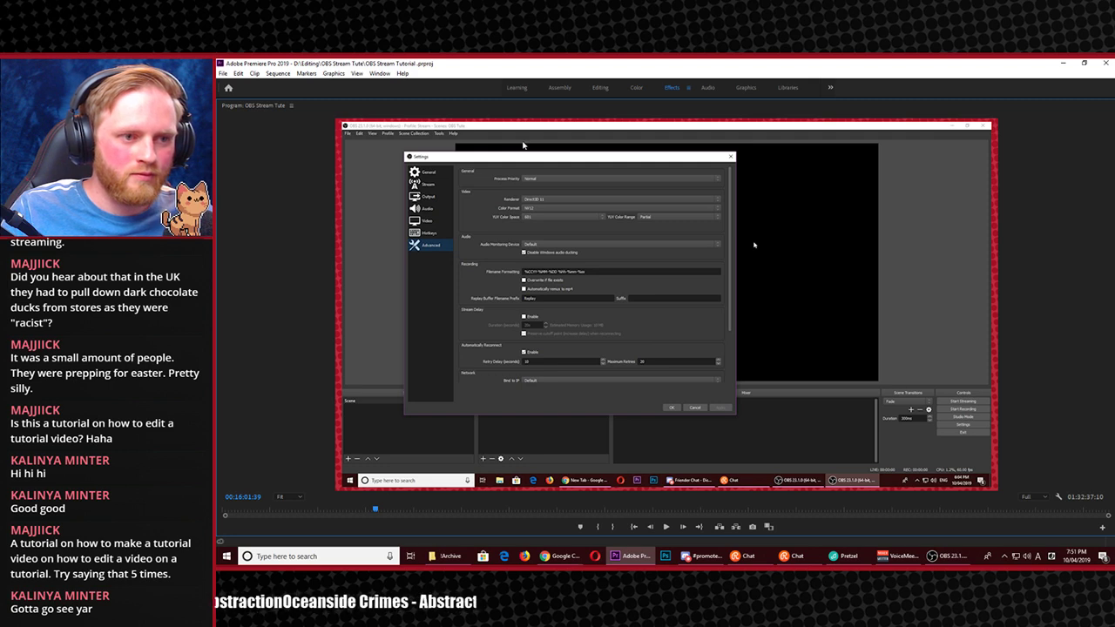
{"action": "left_click", "coordinate": [379, 73]}
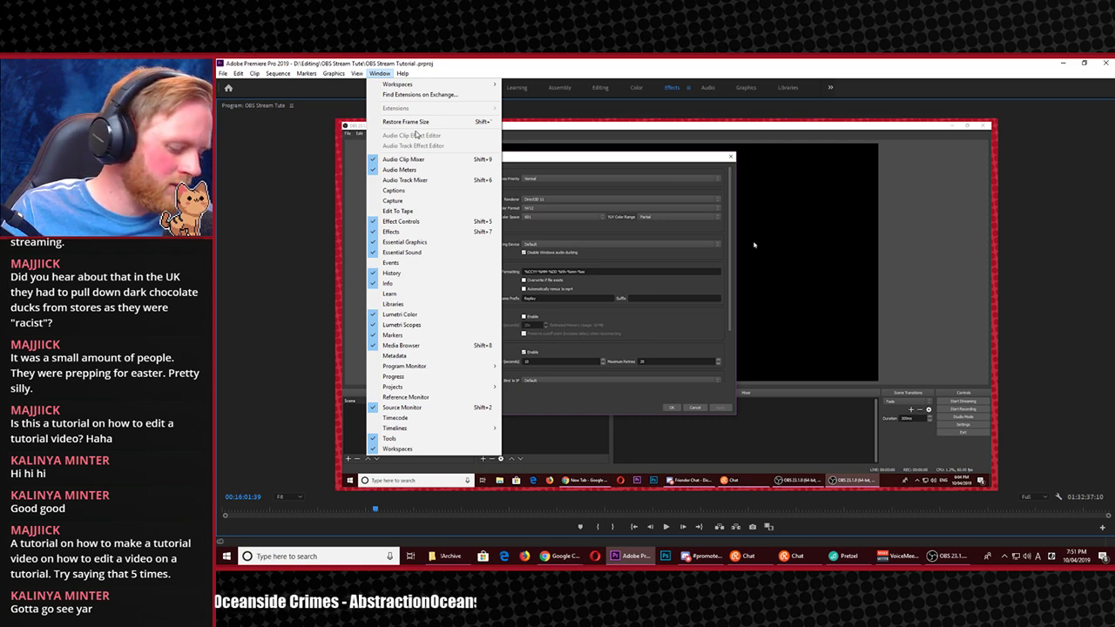
{"action": "left_click", "coordinate": [602, 188]}
{"action": "key", "text": "shift+grave"}
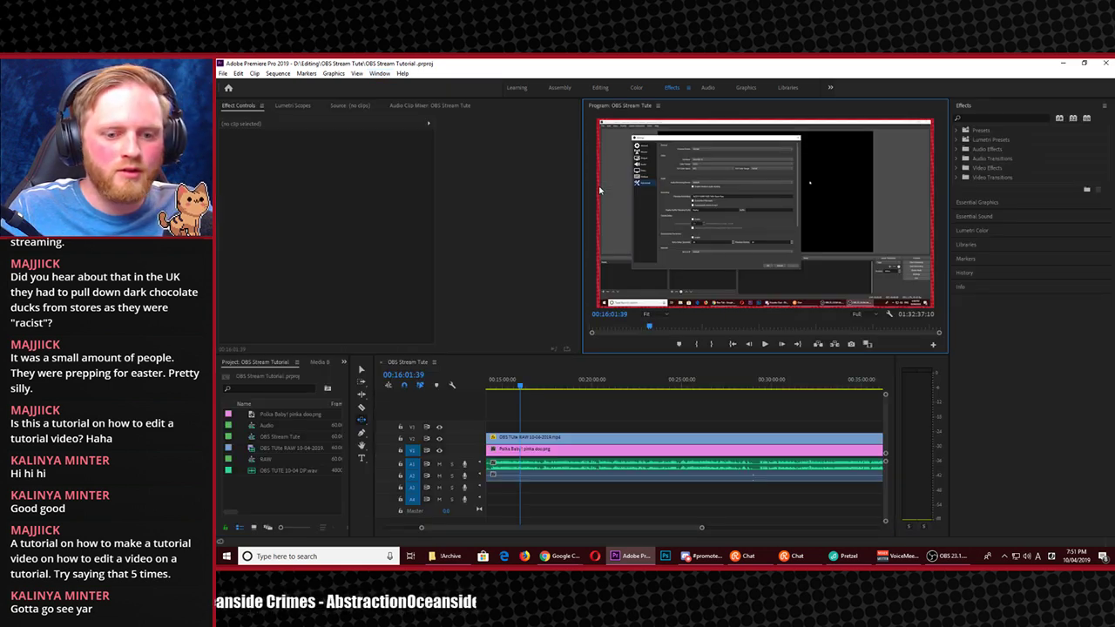
{"action": "key", "text": "shift+grave"}
{"action": "key", "text": "shift+grave"}
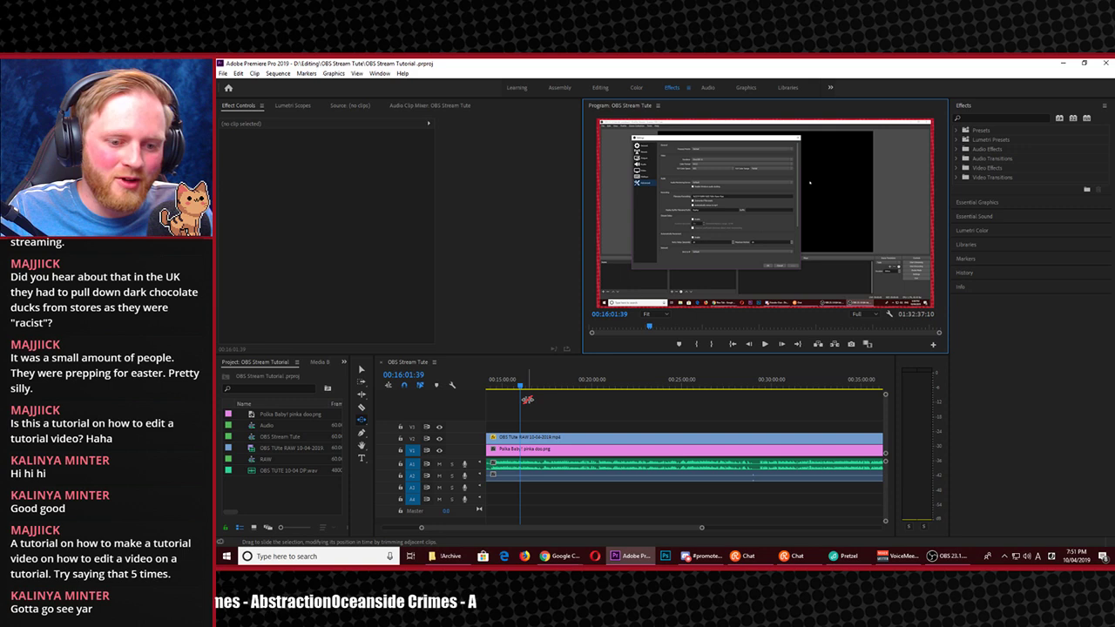
Activate the Selection tool and return the playhead to the start of the OBS Stream Tute sequence
{"action": "left_click", "coordinate": [363, 371]}
{"action": "left_click", "coordinate": [398, 424]}
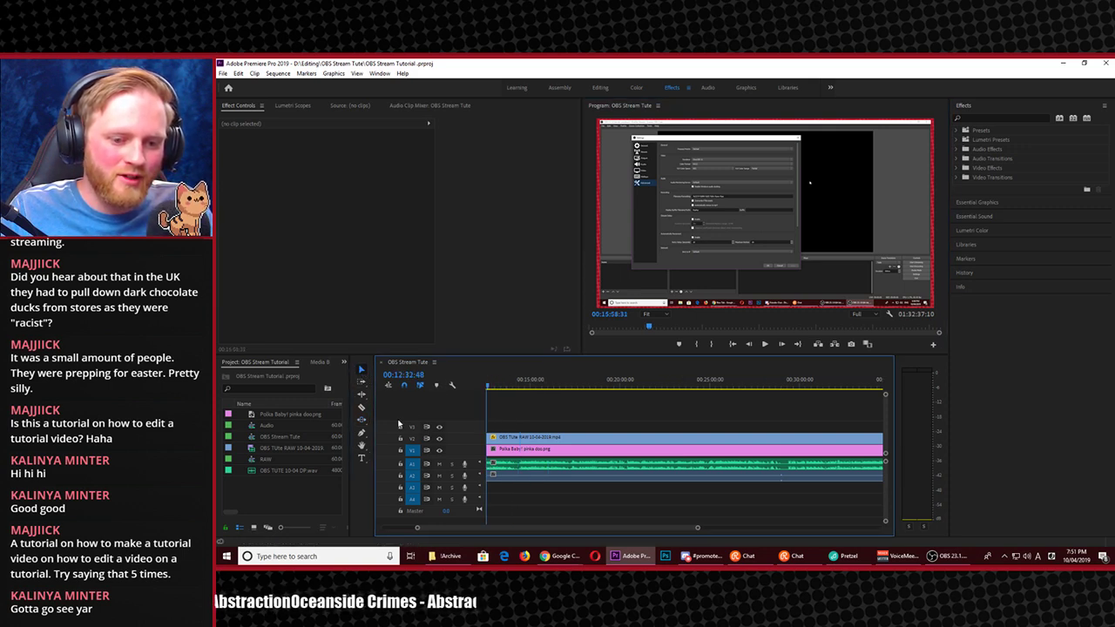
{"action": "scroll", "coordinate": [398, 424], "scroll_direction": "up", "scroll_amount": 3}
{"action": "scroll", "coordinate": [398, 424], "scroll_direction": "up", "scroll_amount": 6}
{"action": "key", "text": "Home"}
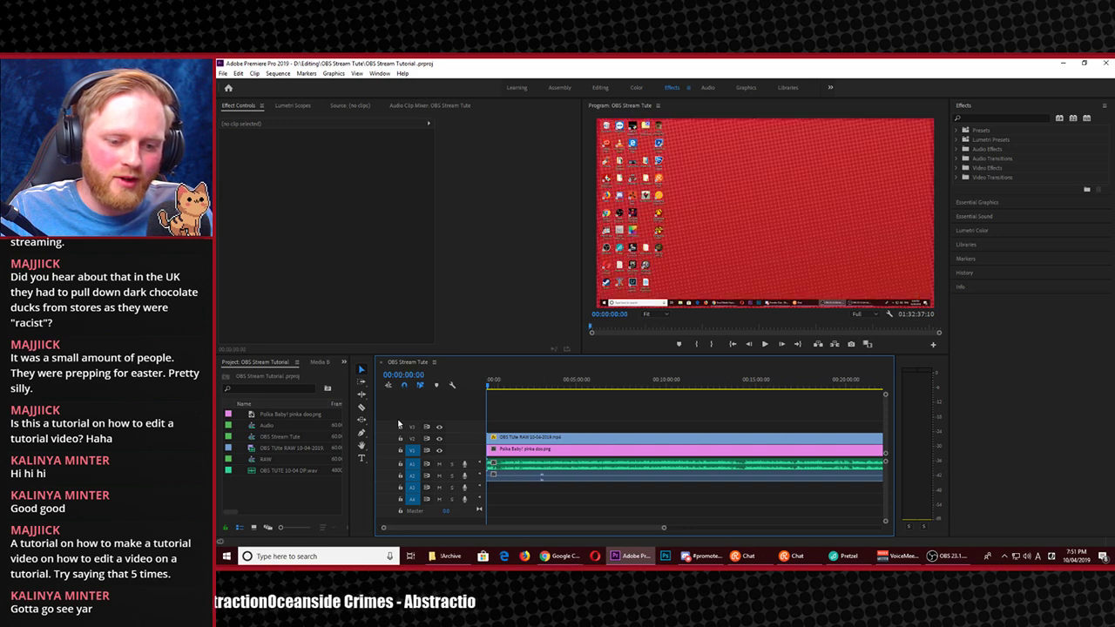
{"action": "scroll", "coordinate": [527, 459], "scroll_direction": "up", "scroll_amount": 6}
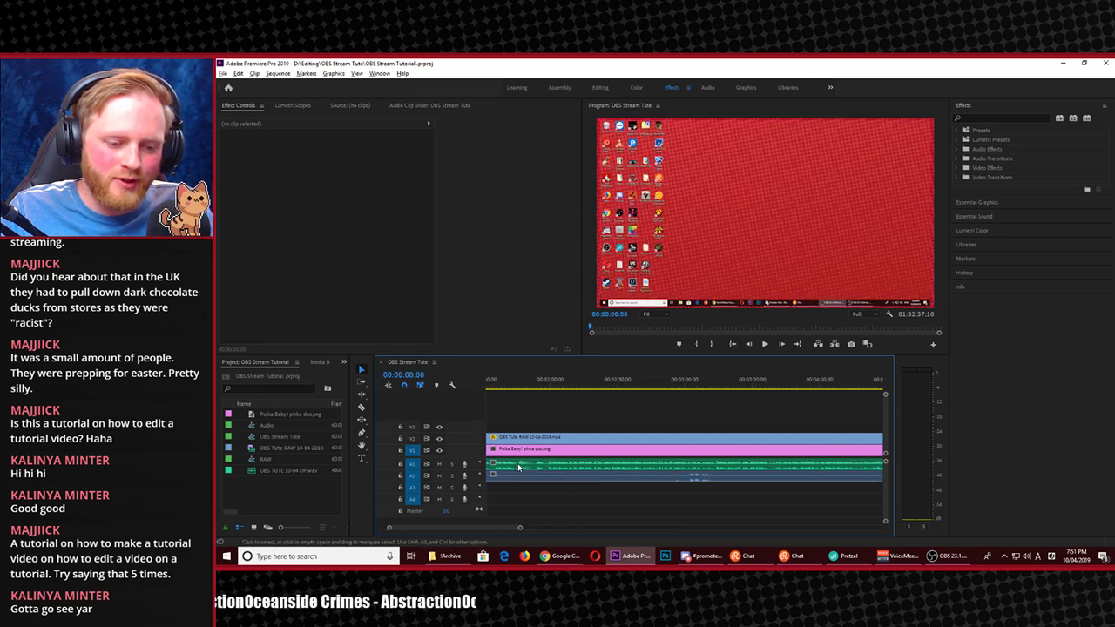
{"action": "left_click_drag", "start_coordinate": [444, 527], "coordinate": [438, 527]}
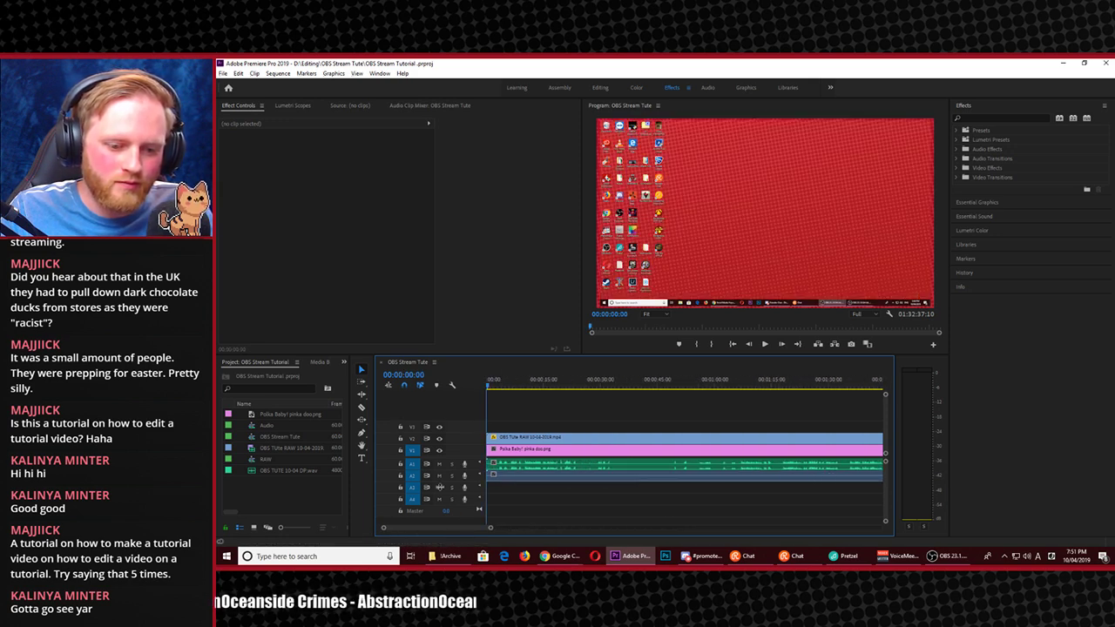
Play the opening of the sequence and stop at 00:00:20:15
{"action": "left_click_drag", "start_coordinate": [506, 401], "coordinate": [517, 396]}
{"action": "key", "text": "space"}
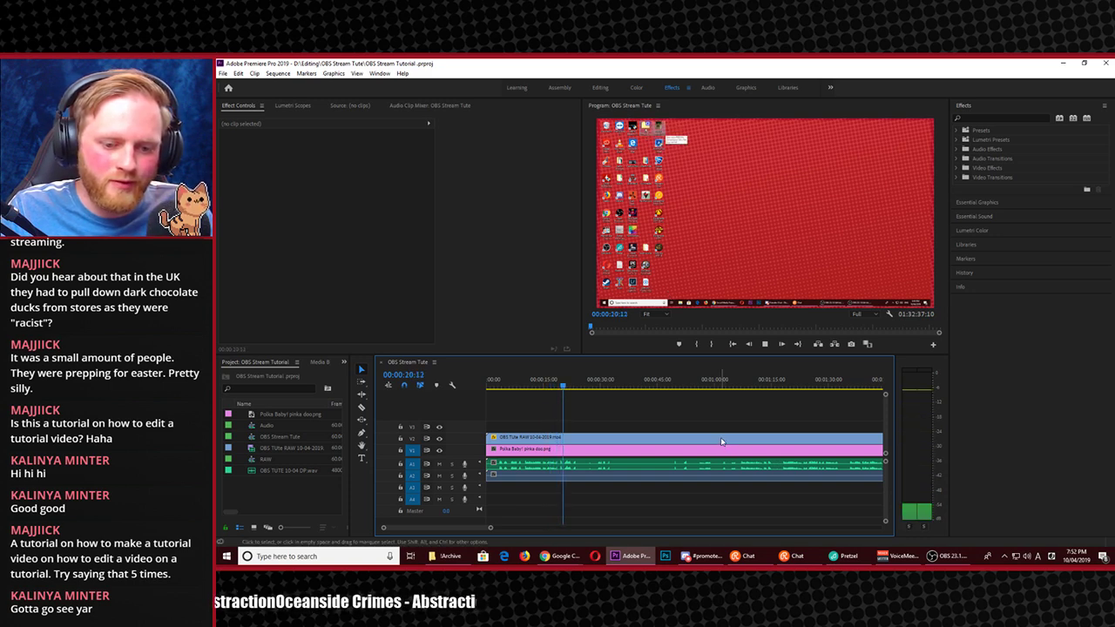
{"action": "key", "text": "space"}
Move the playhead to 01:32:28:57 and play through to the sequence's end, viewing the Program Monitor maximized before restoring its size
{"action": "key", "text": "backslash"}
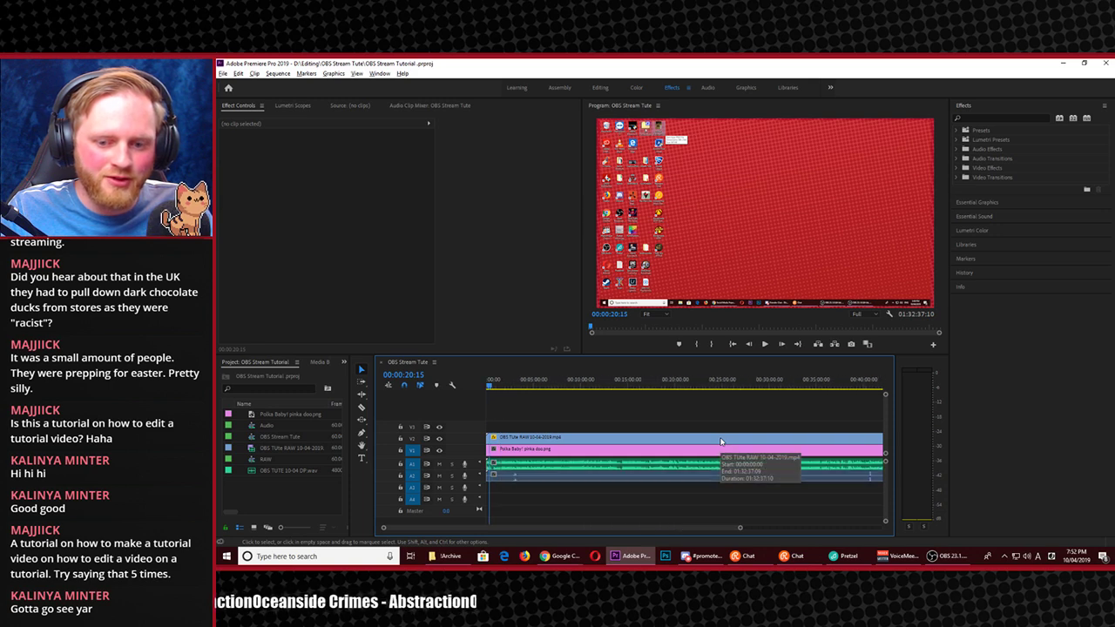
{"action": "scroll", "coordinate": [806, 456], "scroll_direction": "up", "scroll_amount": 5}
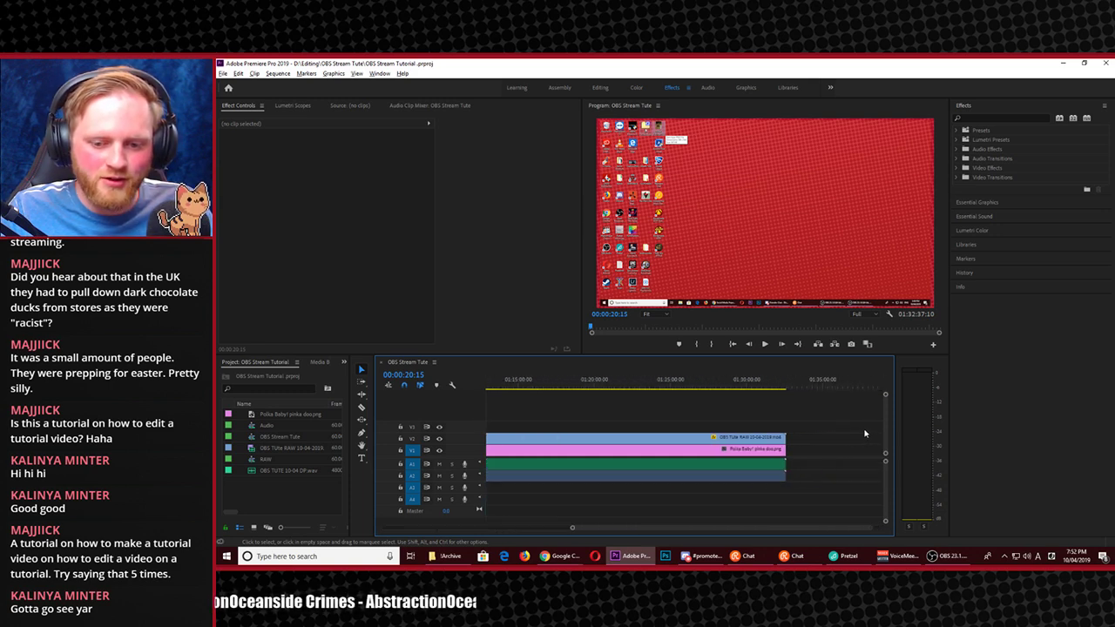
{"action": "scroll", "coordinate": [807, 455], "scroll_direction": "up", "scroll_amount": 5}
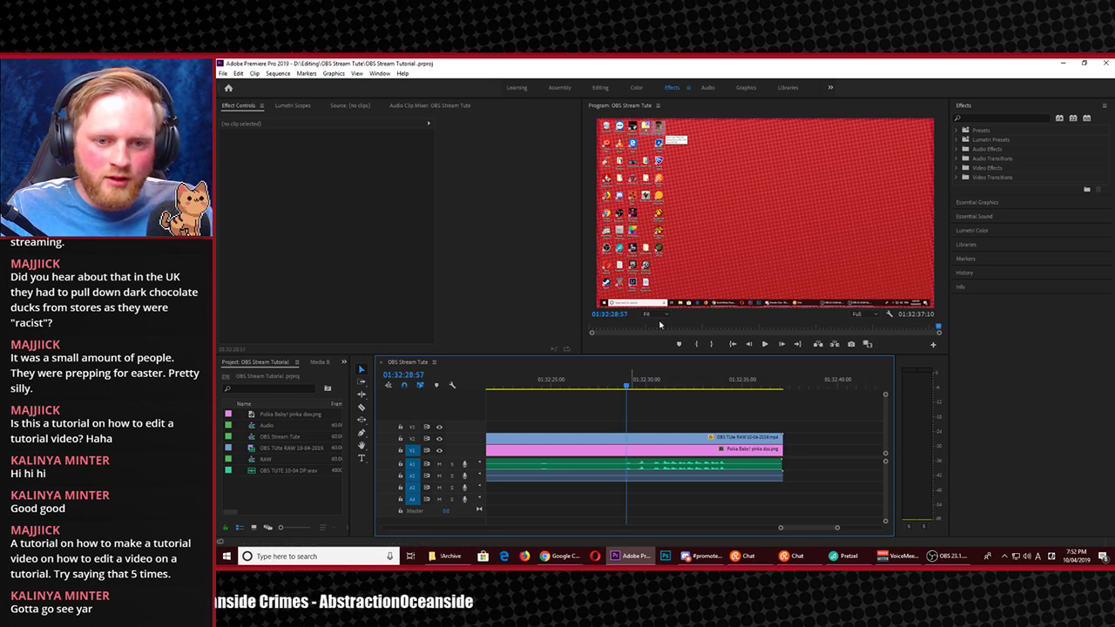
{"action": "key", "text": "space"}
{"action": "key", "text": "grave"}
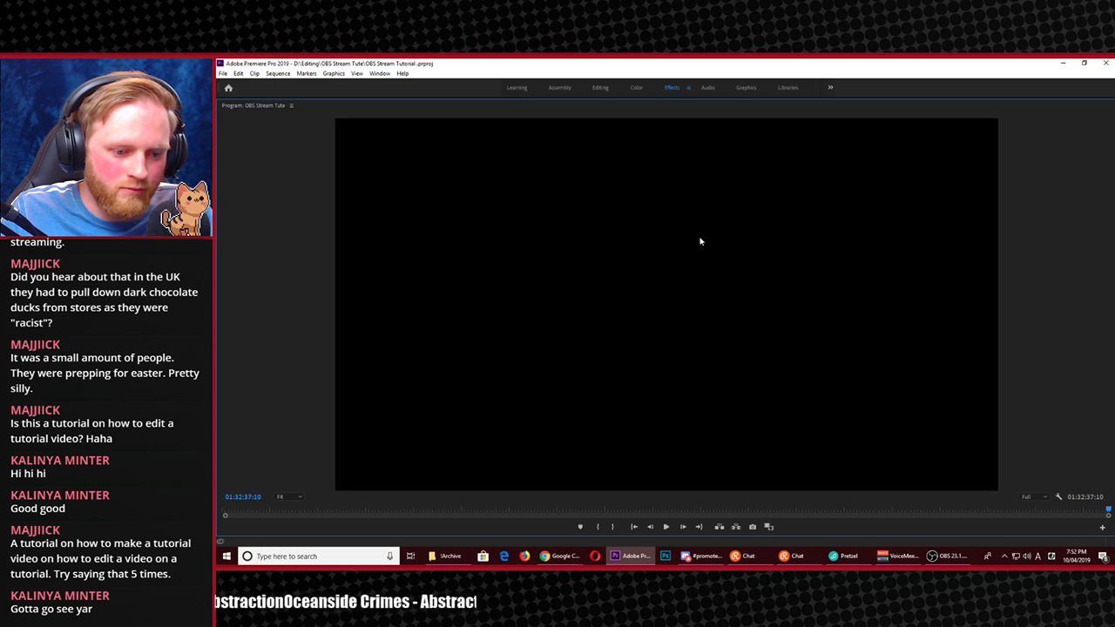
{"action": "key", "text": "grave"}
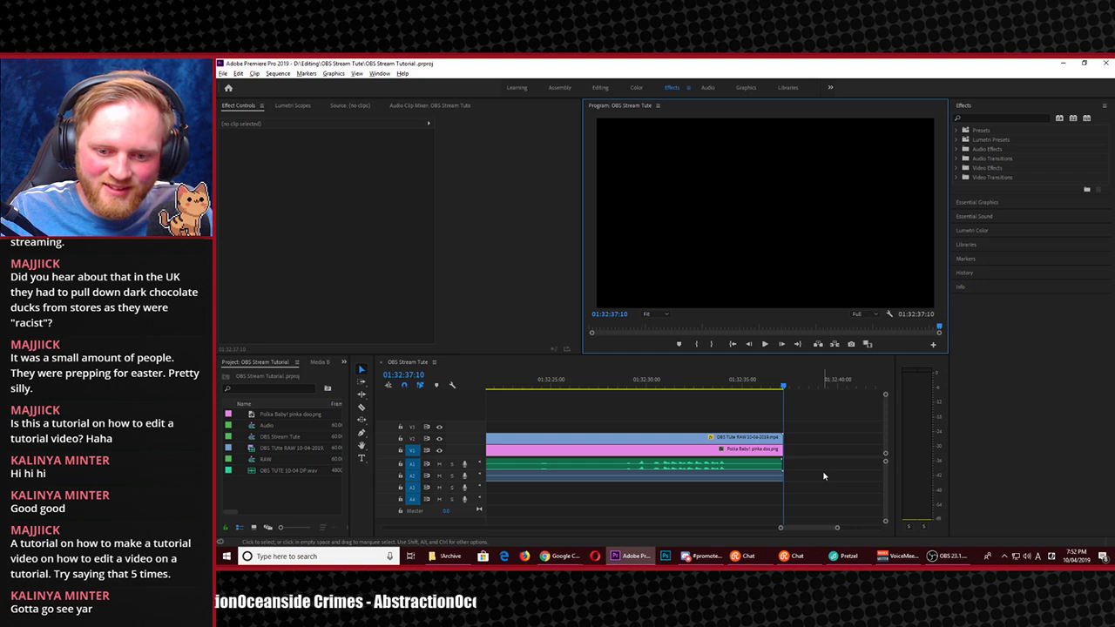
Move the playhead back to the early part of the sequence and play from 00:03:08:56
{"action": "scroll", "coordinate": [823, 472], "scroll_direction": "down", "scroll_amount": 5}
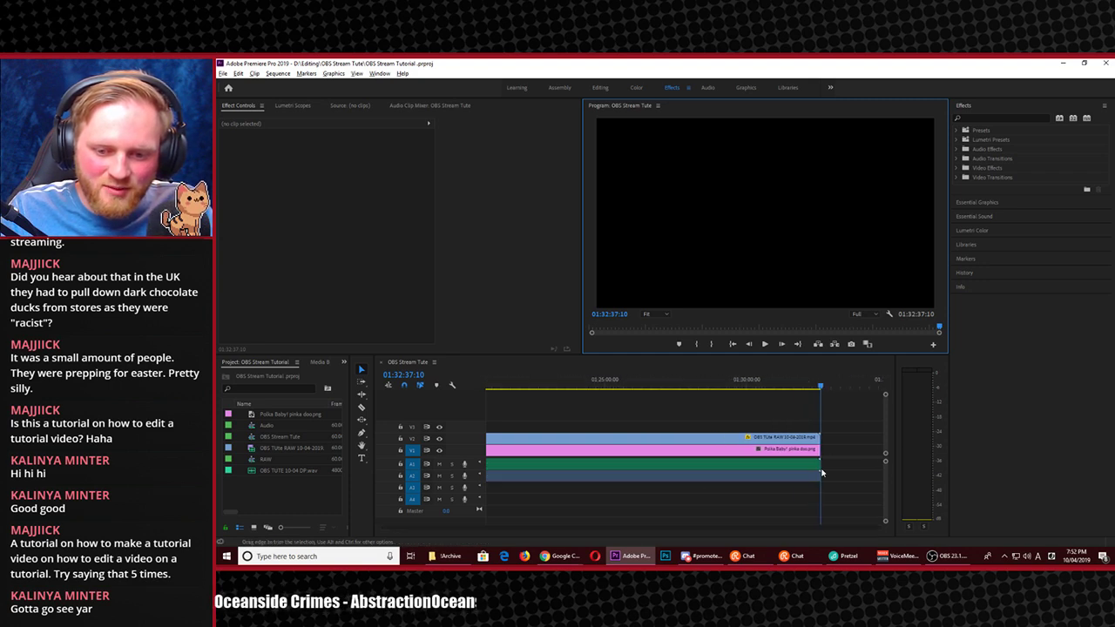
{"action": "scroll", "coordinate": [823, 472], "scroll_direction": "down", "scroll_amount": 3}
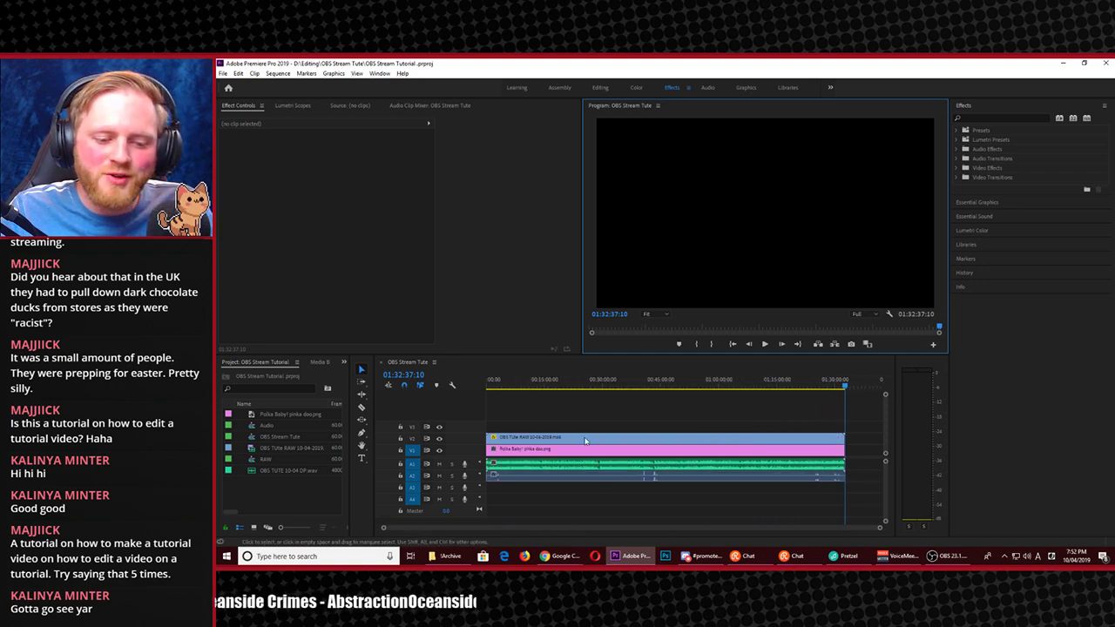
{"action": "left_click_drag", "start_coordinate": [538, 392], "coordinate": [492, 396]}
{"action": "scroll", "coordinate": [510, 430], "scroll_direction": "up", "scroll_amount": 5}
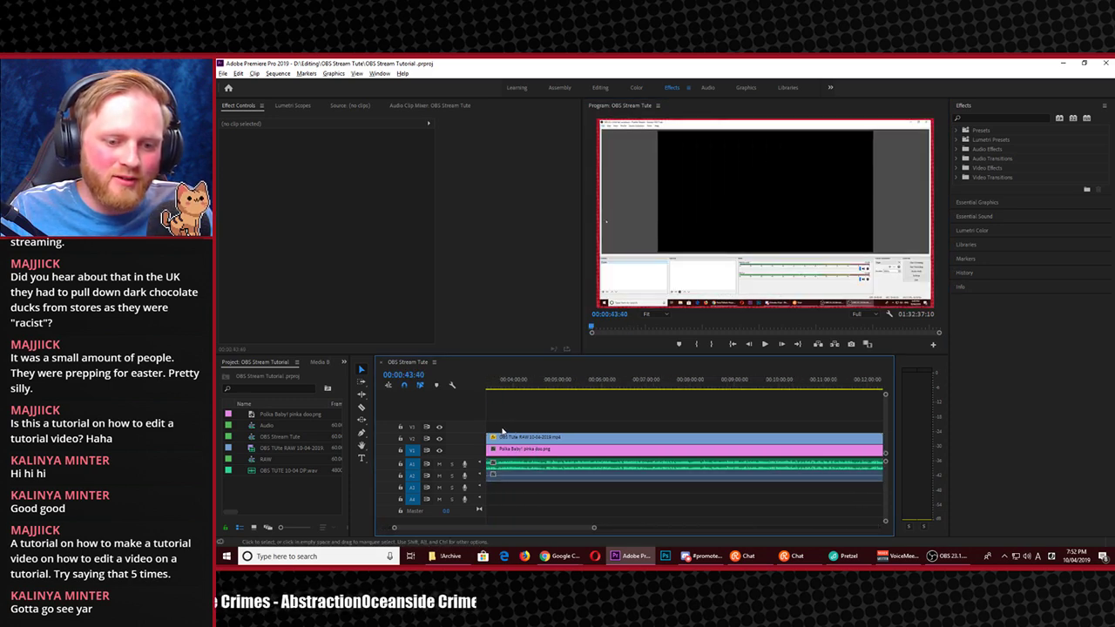
{"action": "scroll", "coordinate": [510, 430], "scroll_direction": "up", "scroll_amount": 2}
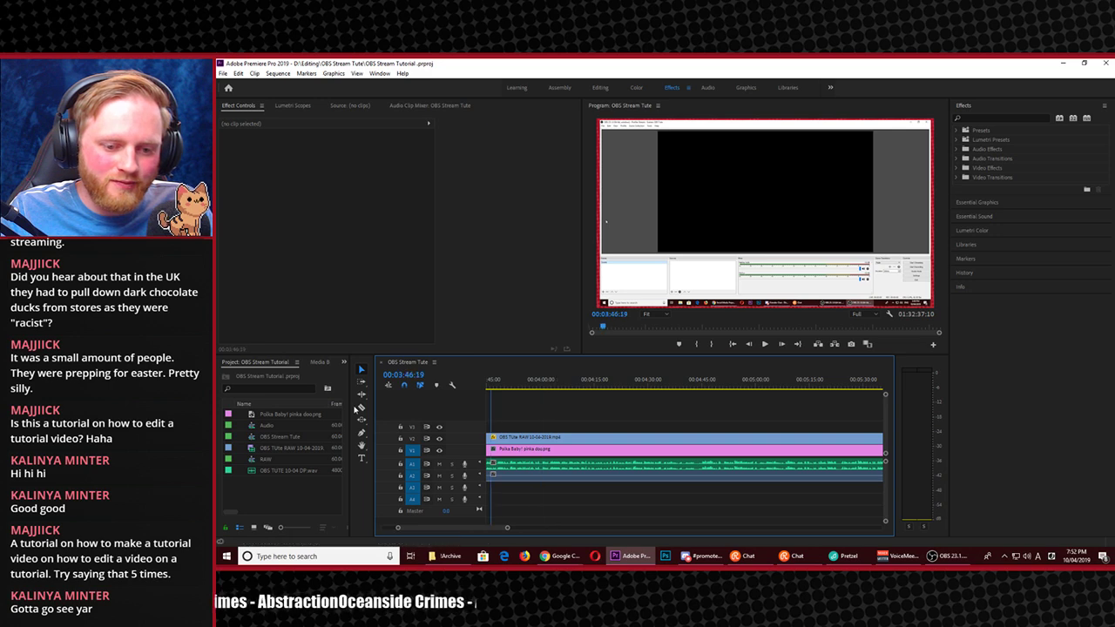
{"action": "scroll", "coordinate": [612, 410], "scroll_direction": "up", "scroll_amount": 3}
{"action": "left_click", "coordinate": [611, 383]}
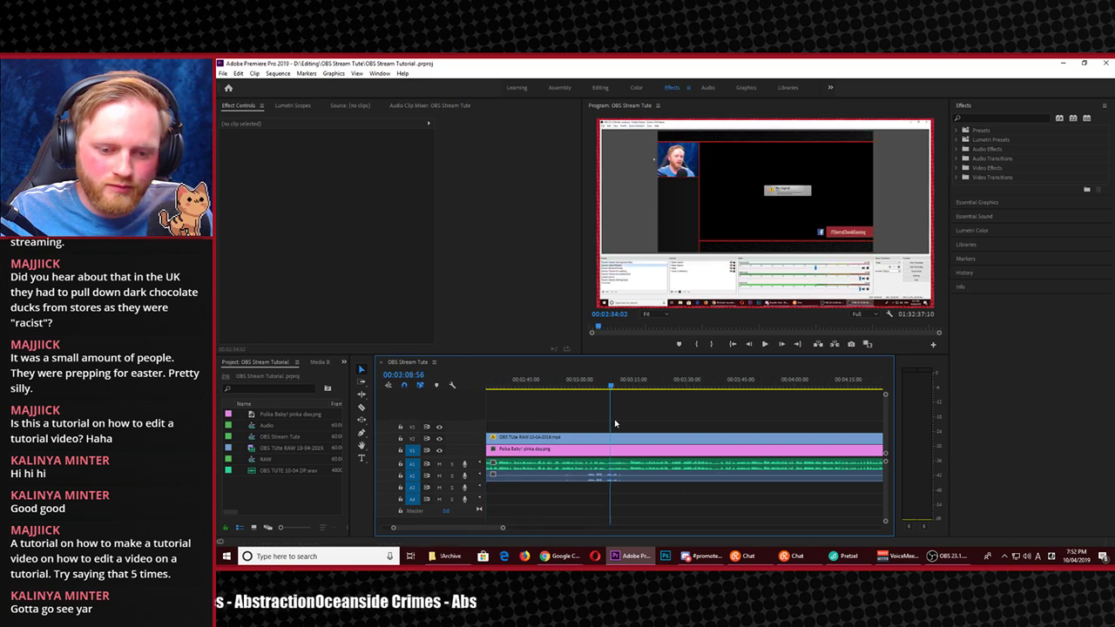
{"action": "key", "text": "space"}
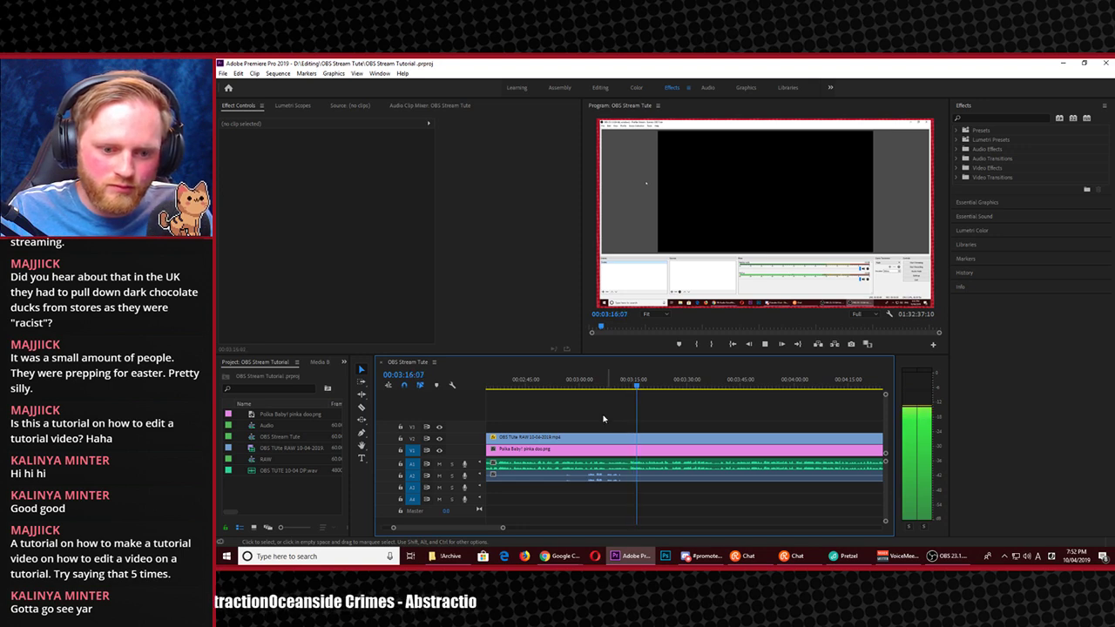
Move the playhead back to about 00:01:18 and play the sequence from there, skipping ahead once
{"action": "left_click_drag", "start_coordinate": [575, 391], "coordinate": [665, 450]}
{"action": "key", "text": "space"}
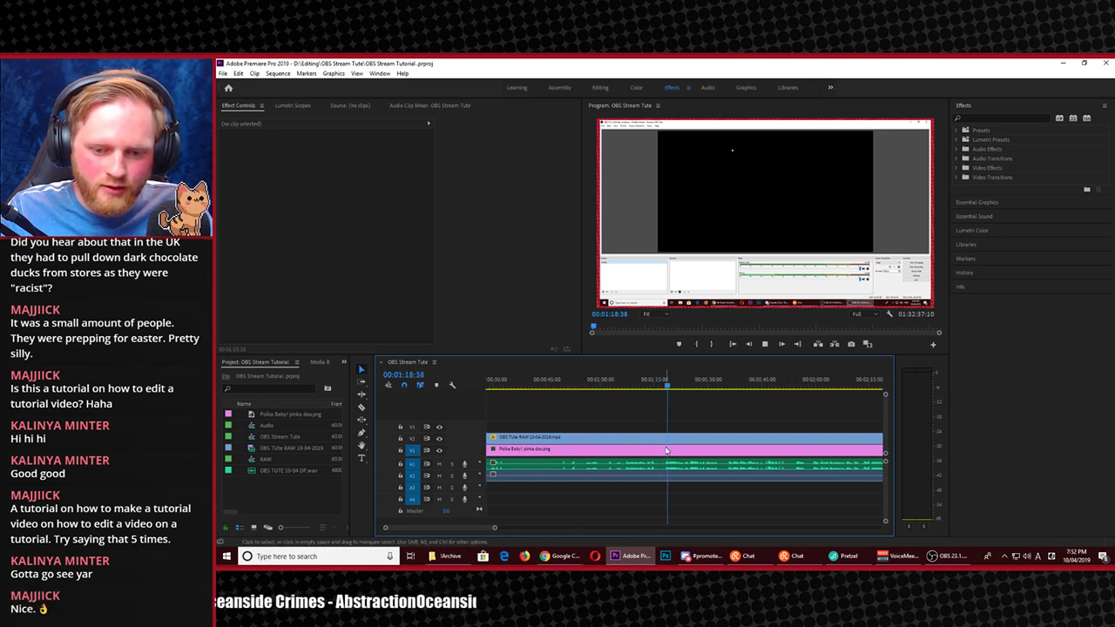
{"action": "left_click", "coordinate": [724, 385]}
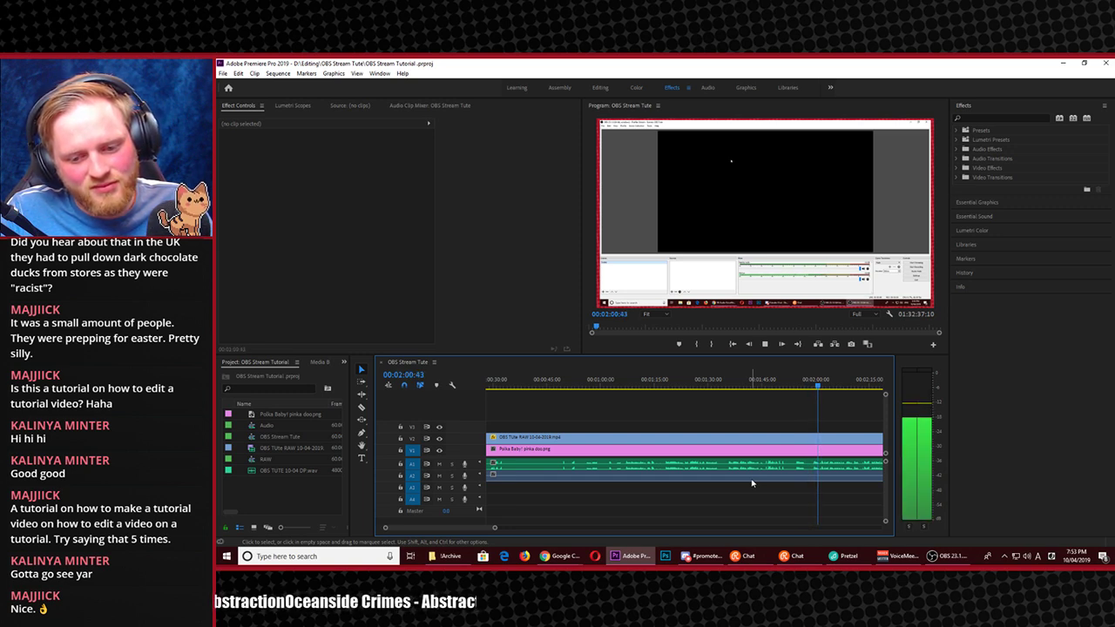
{"action": "key", "text": "minus"}
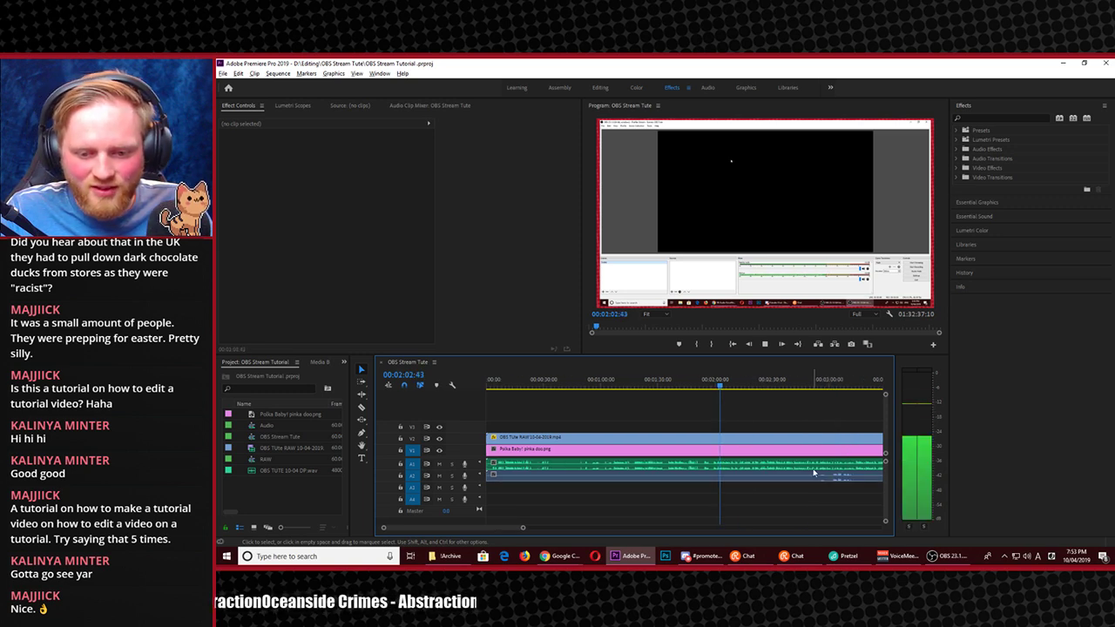
Split the clips on all tracks at 00:02:01:37, then play briefly past the cut to 00:02:02:11
{"action": "key", "text": "equal"}
{"action": "key", "text": "equal"}
{"action": "key", "text": "equal"}
{"action": "key", "text": "equal"}
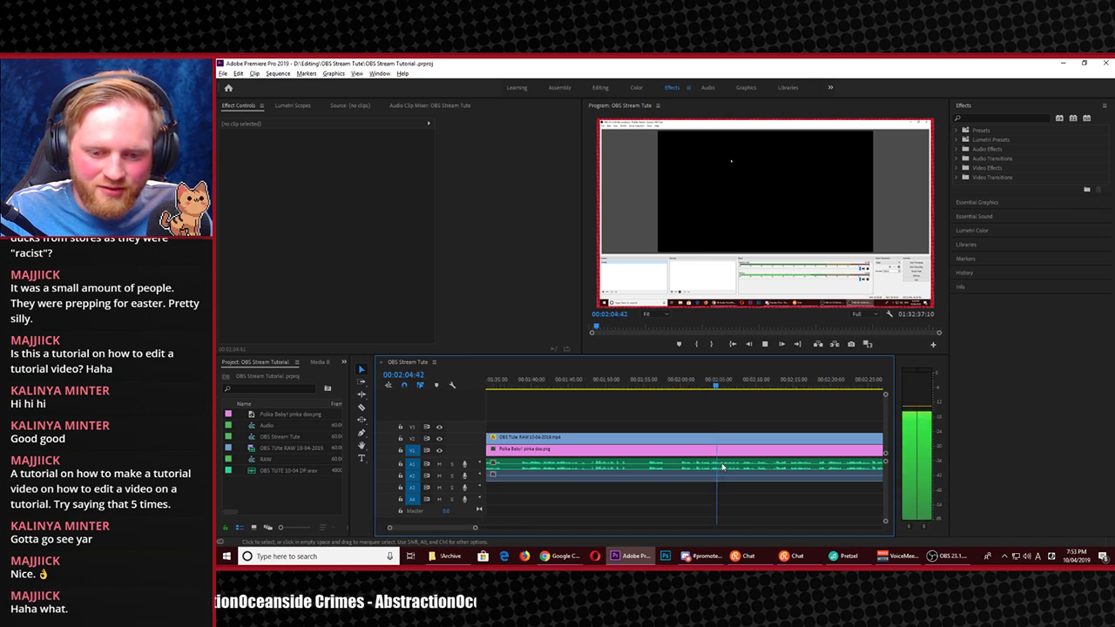
{"action": "left_click", "coordinate": [672, 389]}
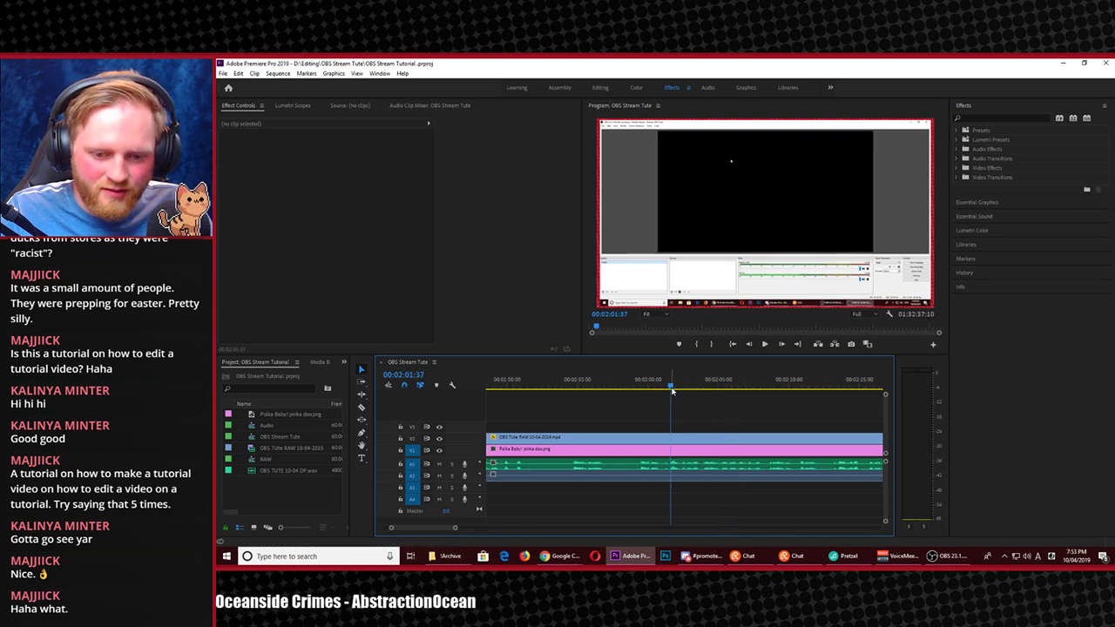
{"action": "key", "text": "c"}
{"action": "key", "text": "space"}
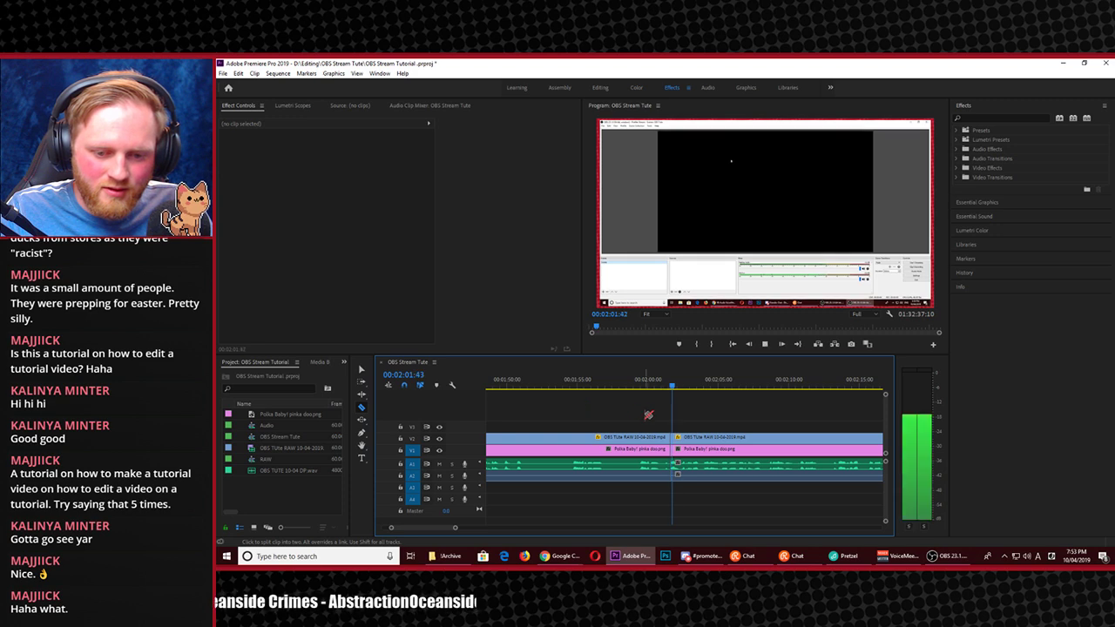
{"action": "key", "text": "space"}
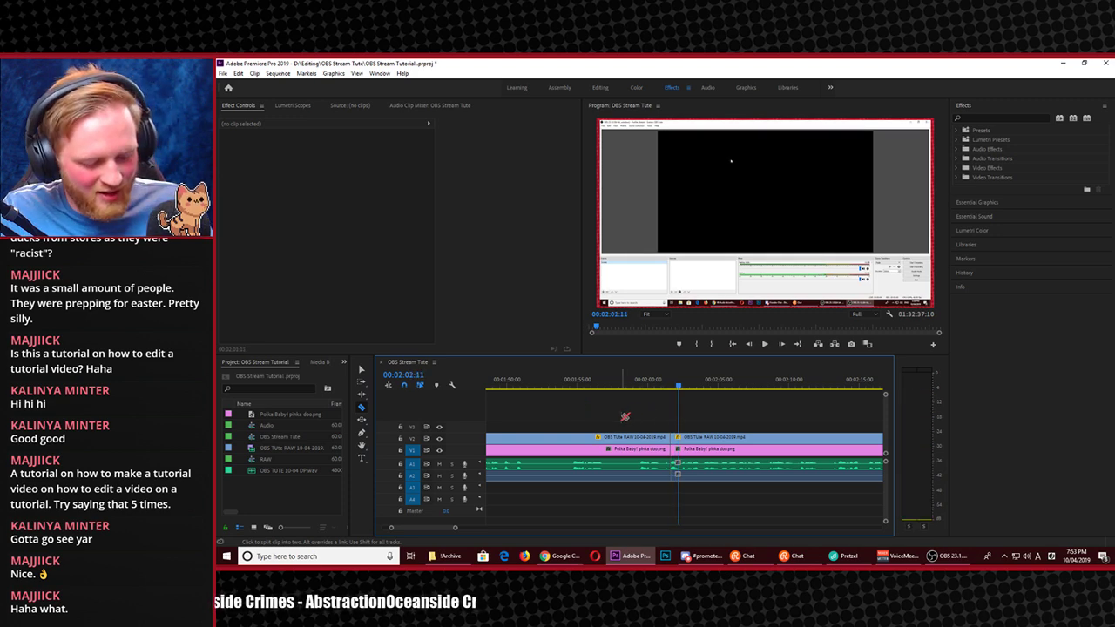
Delete all video, image and audio clips before the 00:02:01:37 cut and close the gap they leave
{"action": "left_click_drag", "start_coordinate": [625, 416], "coordinate": [487, 488]}
{"action": "key", "text": "Delete"}
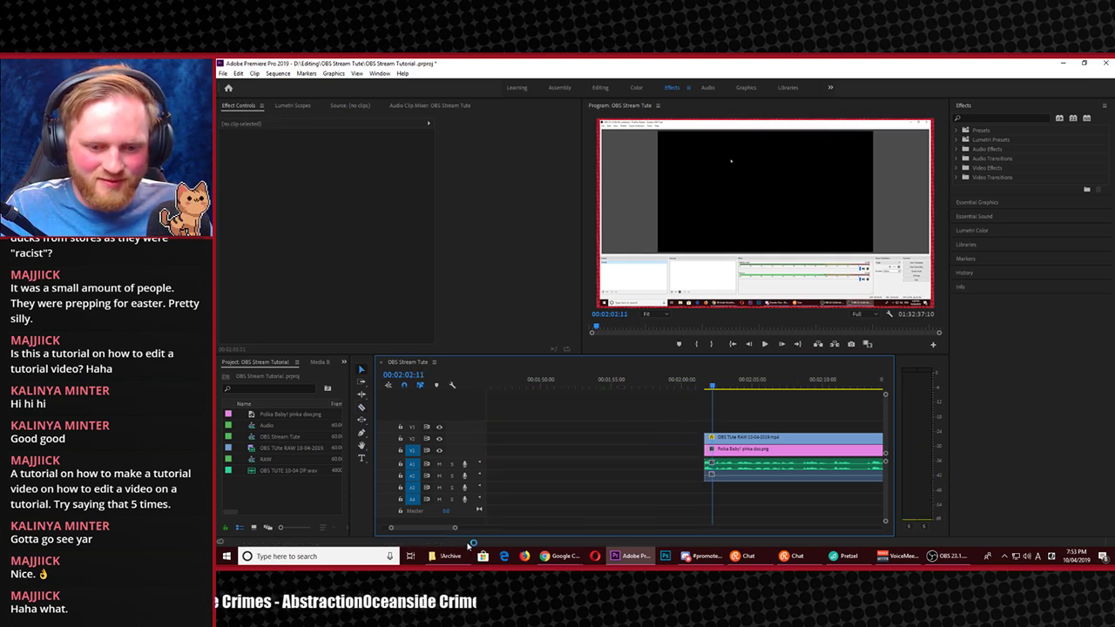
{"action": "left_click", "coordinate": [510, 468]}
{"action": "key", "text": "Delete"}
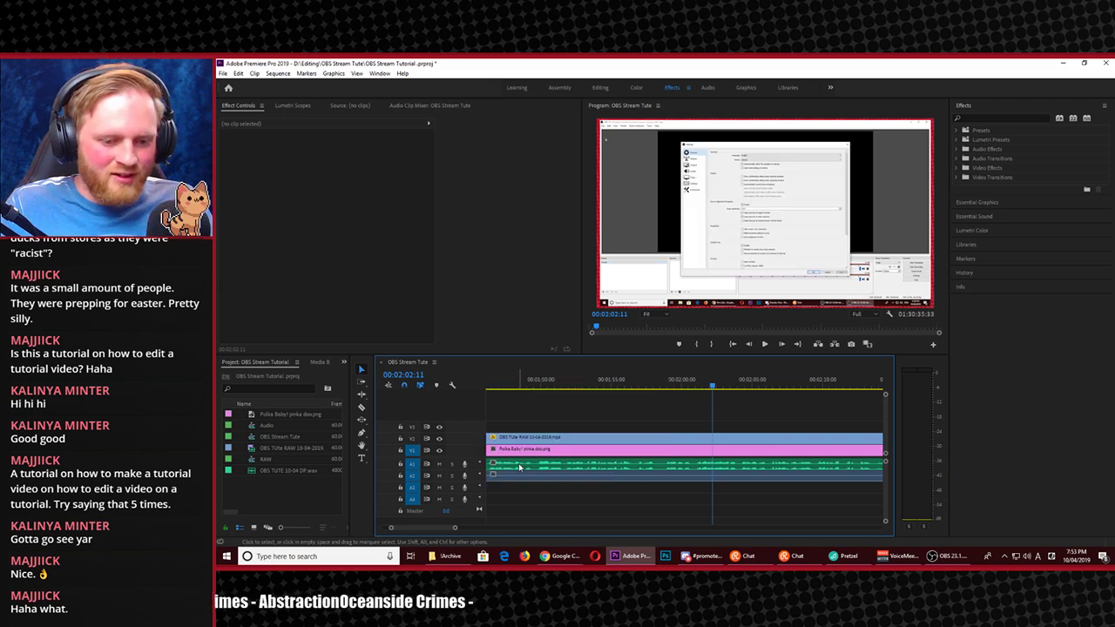
Return the playhead to the start of the sequence and play it with the Program Monitor maximized
{"action": "key", "text": "Home"}
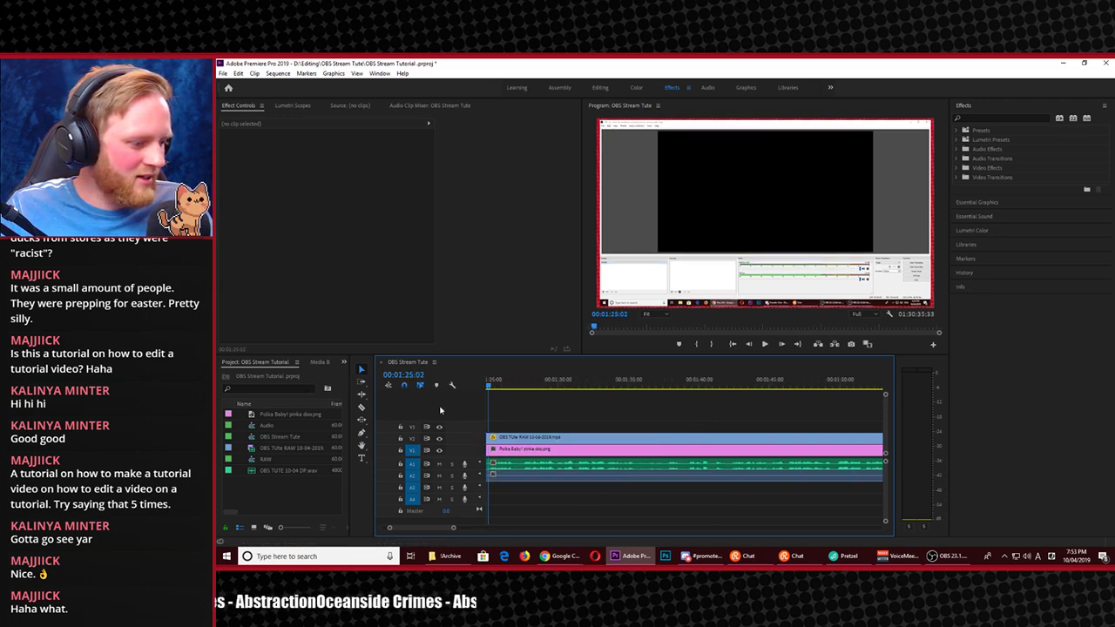
{"action": "scroll", "coordinate": [584, 437], "scroll_direction": "down", "scroll_amount": 5}
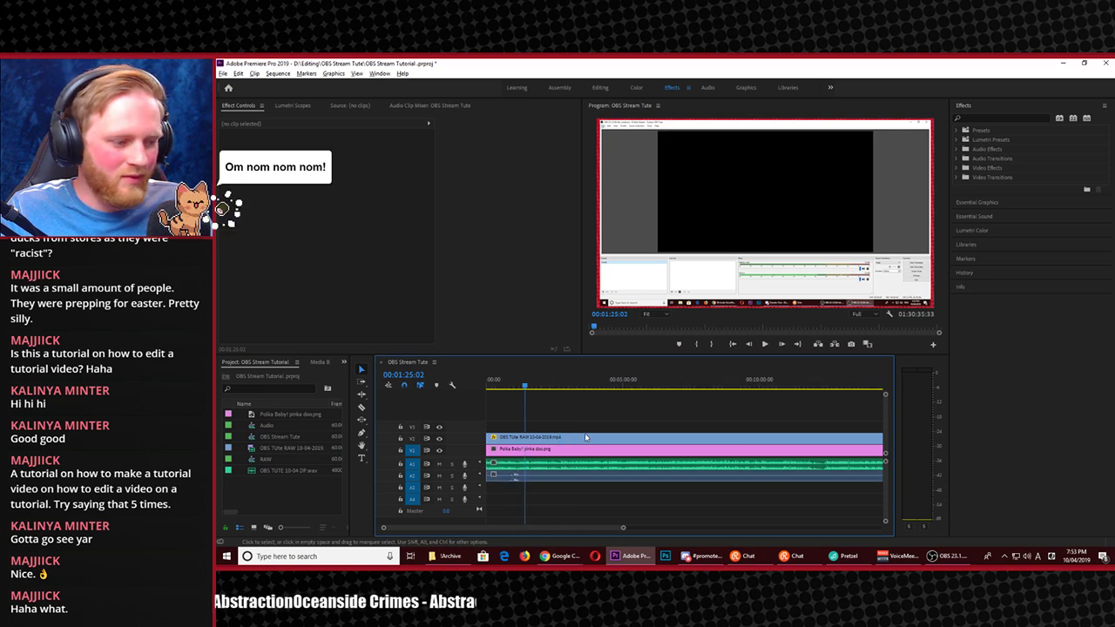
{"action": "key", "text": "Home"}
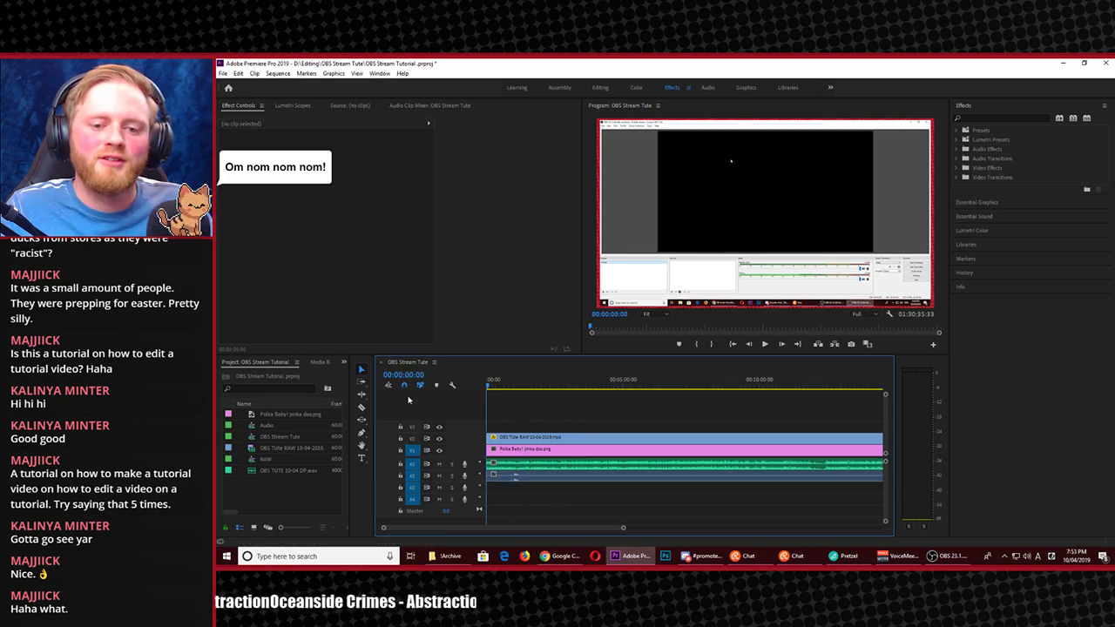
{"action": "left_click", "coordinate": [660, 253]}
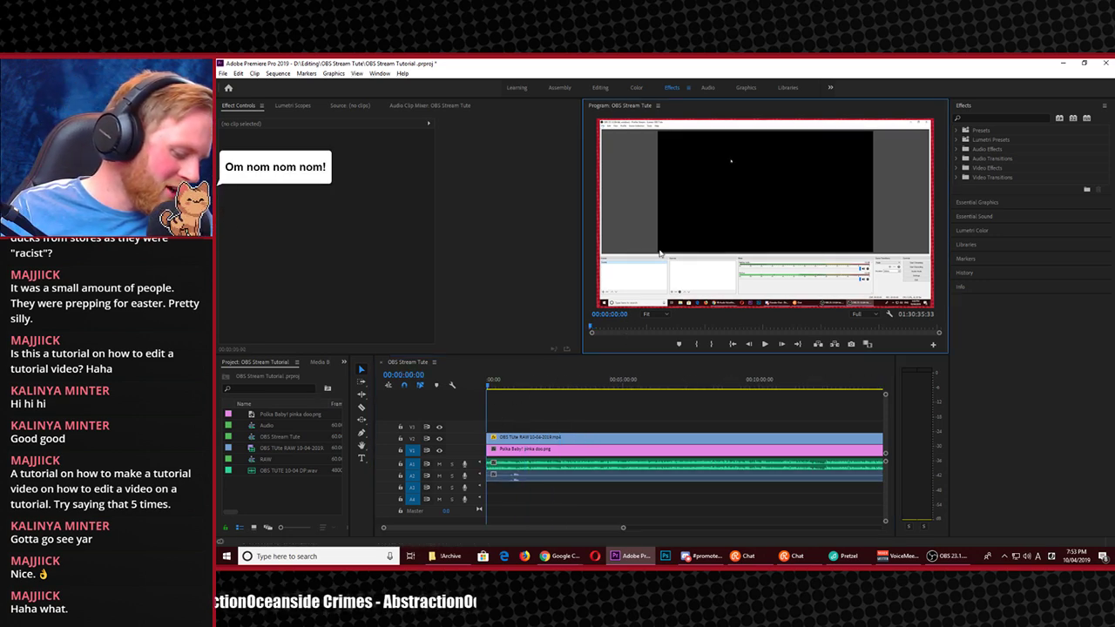
{"action": "key", "text": "grave"}
{"action": "key", "text": "space"}
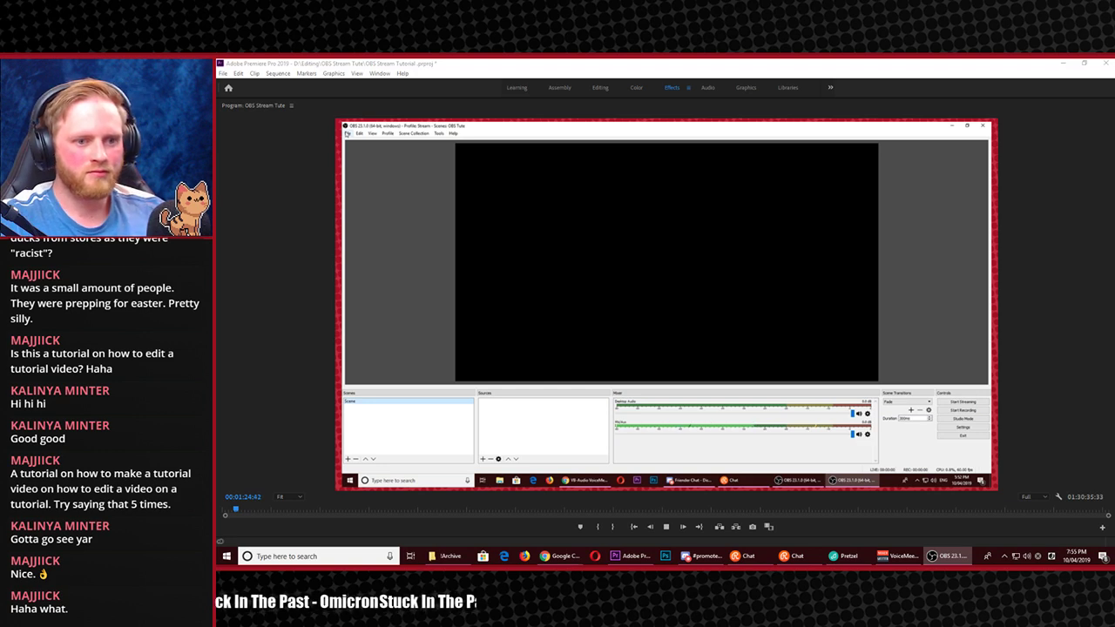
Save the project, stop playback at 00:01:40:48 and restore the Program Monitor to its normal size
{"action": "left_click", "coordinate": [452, 62]}
{"action": "key", "text": "ctrl+s"}
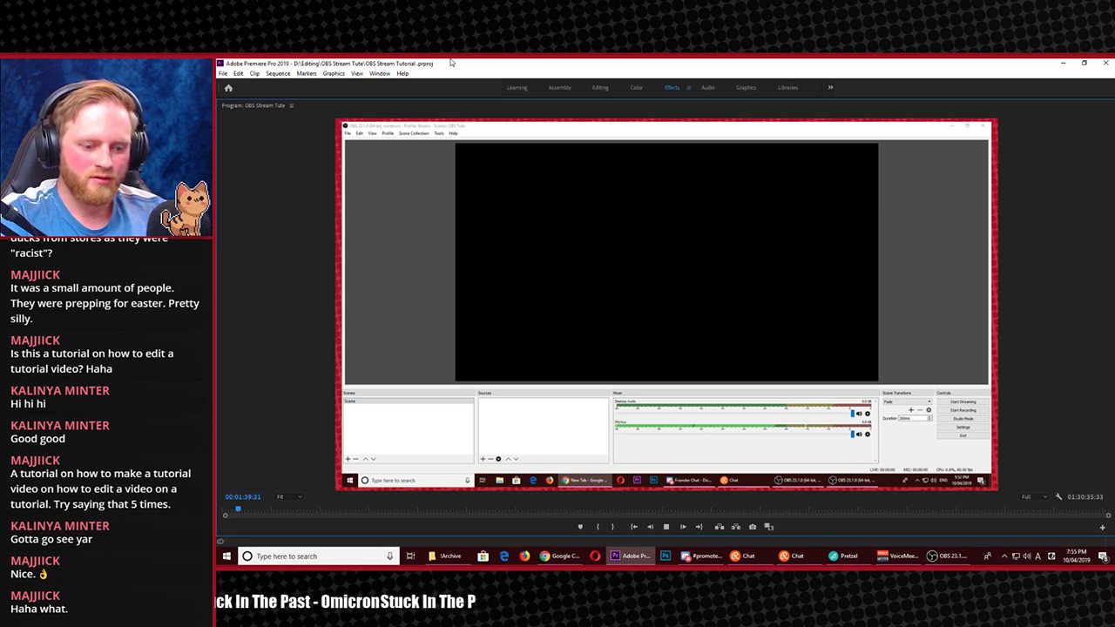
{"action": "key", "text": "space"}
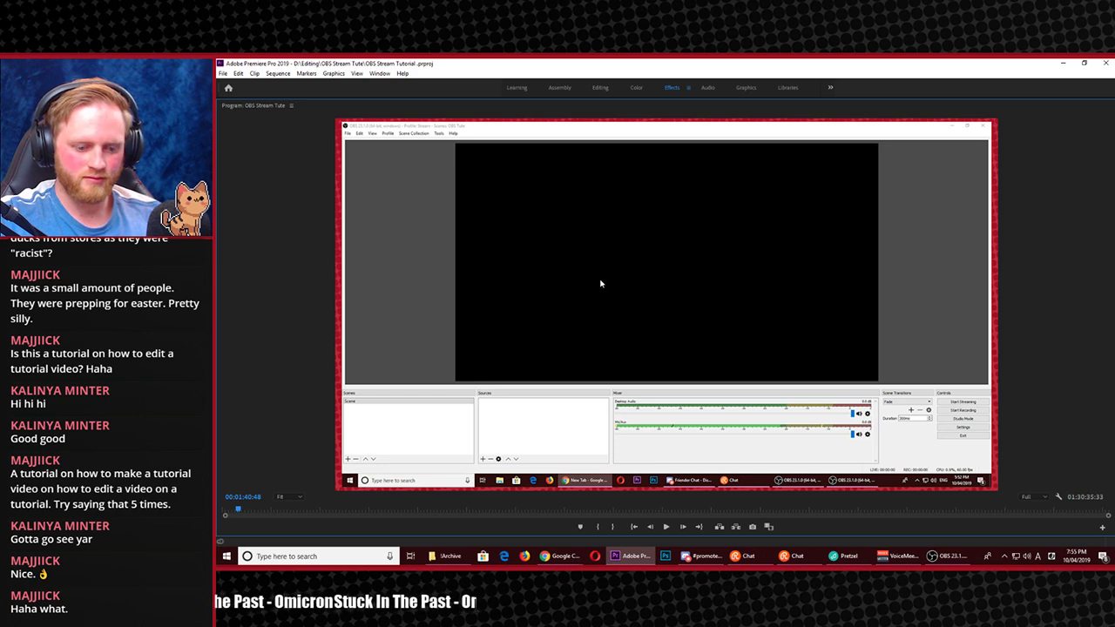
{"action": "key", "text": "grave"}
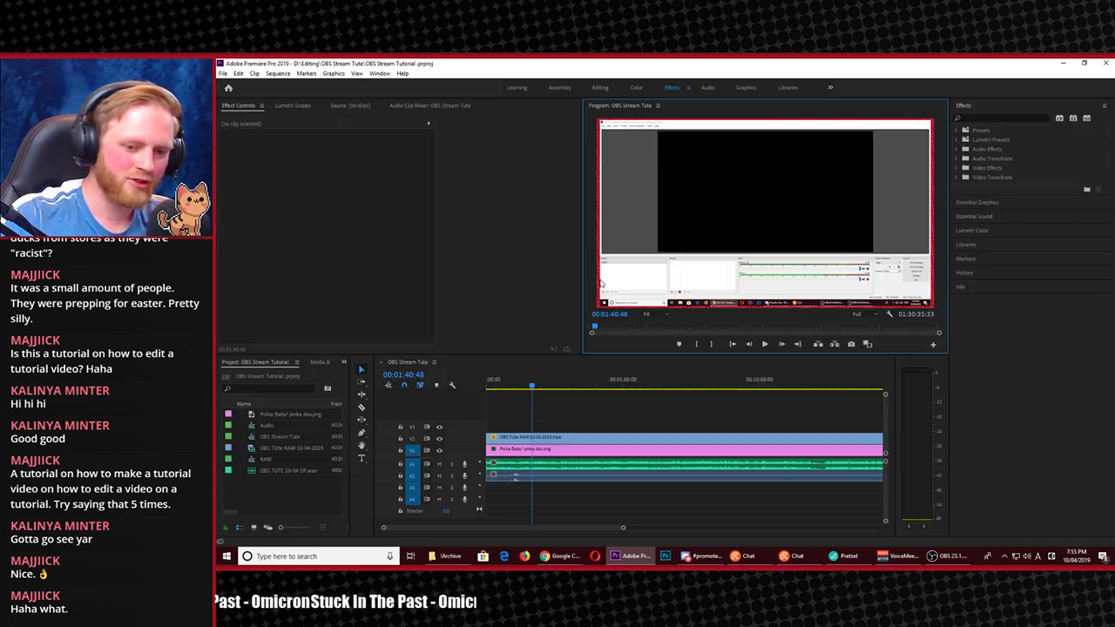
Move the playhead slightly back and replay the passage up to 00:01:40:18, pausing once along the way
{"action": "scroll", "coordinate": [531, 466], "scroll_direction": "up", "scroll_amount": 5}
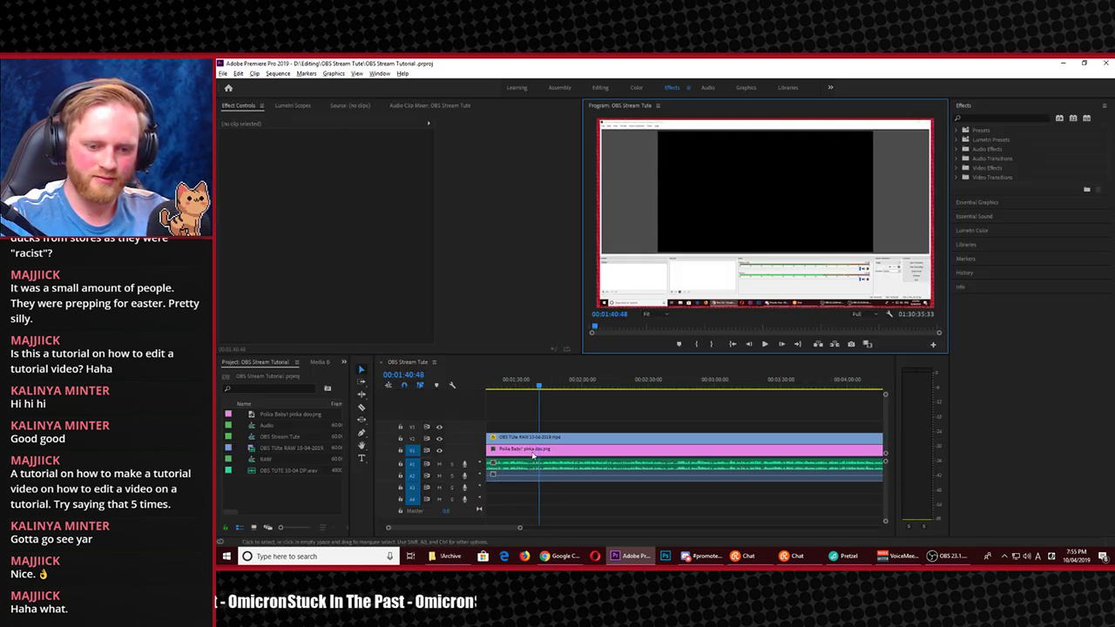
{"action": "left_click", "coordinate": [538, 386]}
{"action": "mouse_move", "coordinate": [538, 387]}
{"action": "left_mouse_down"}
{"action": "mouse_move", "coordinate": [489, 407]}
{"action": "mouse_move", "coordinate": [542, 408]}
{"action": "left_mouse_up"}
{"action": "key", "text": "space"}
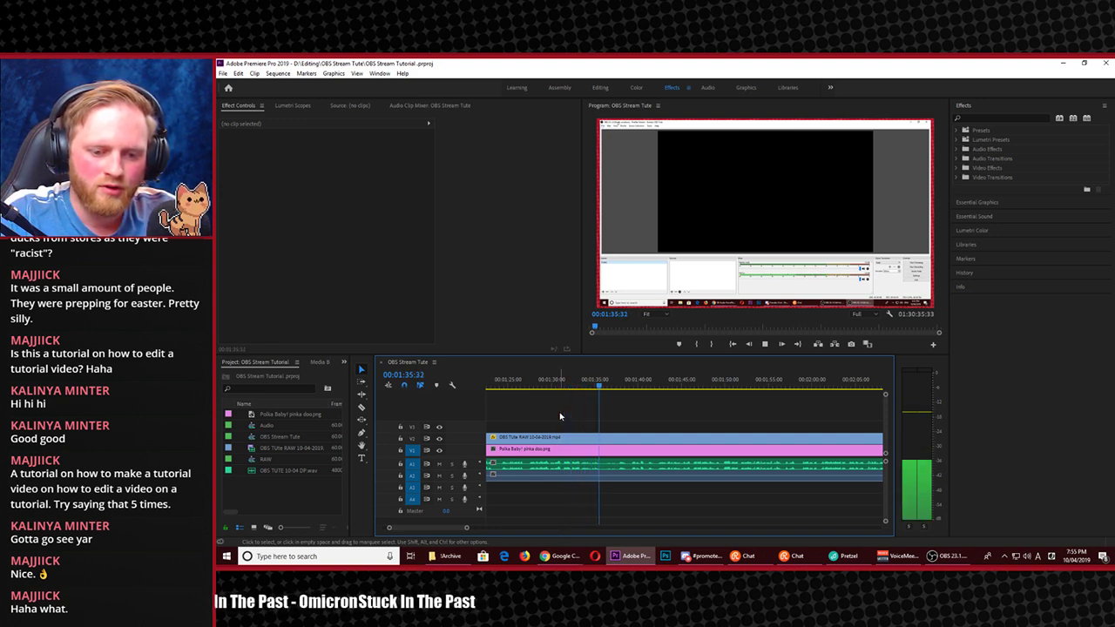
{"action": "key", "text": "space"}
{"action": "key", "text": "space"}
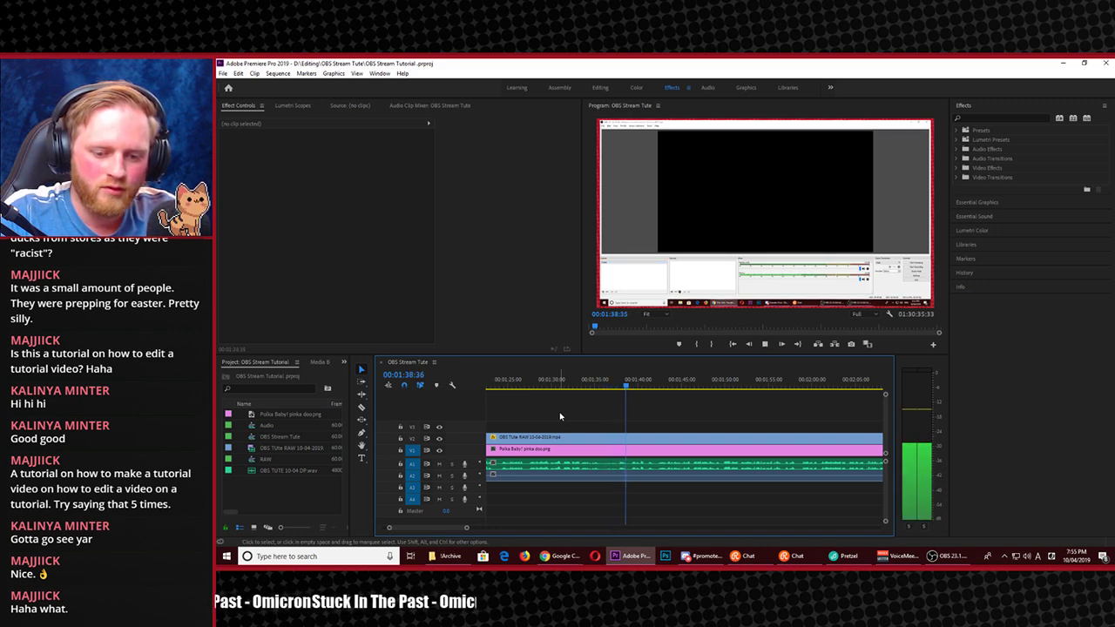
{"action": "key", "text": "space"}
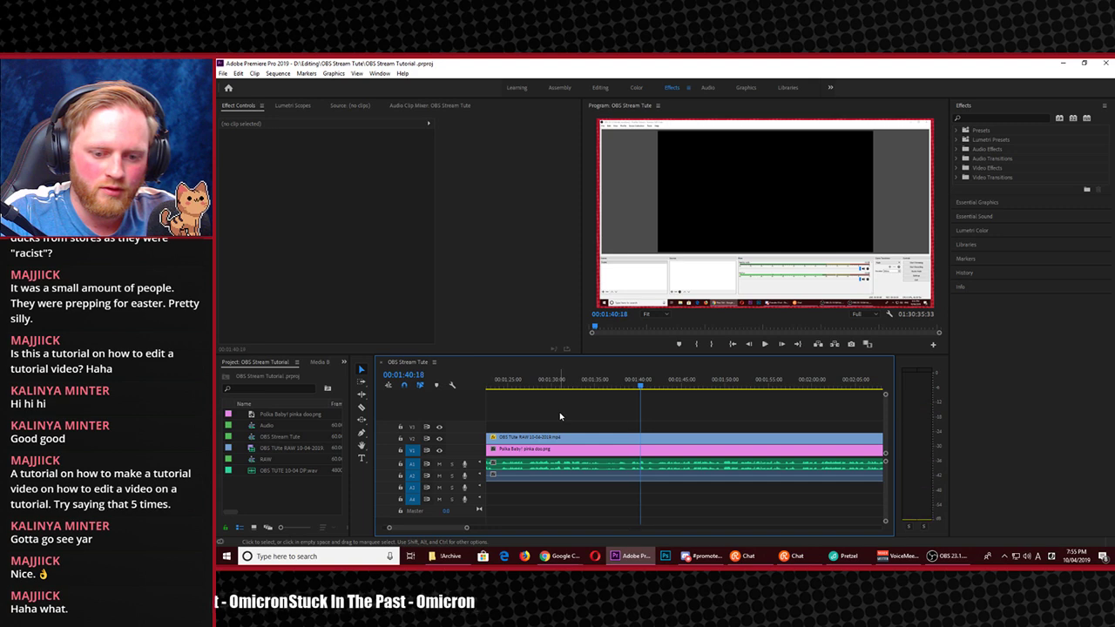
Step back frame by frame to about 00:01:39:24, then play on to 00:01:43:29
{"action": "key", "text": "Left"}
{"action": "key", "text": "Left"}
{"action": "key", "text": "Left"}
{"action": "key", "text": "Left"}
{"action": "key", "text": "Left"}
{"action": "key", "text": "Left"}
{"action": "key", "text": "Left"}
{"action": "key", "text": "Left"}
{"action": "key", "text": "Left"}
{"action": "key", "text": "Left"}
{"action": "key", "text": "Left"}
{"action": "key", "text": "Left"}
{"action": "key", "text": "Left"}
{"action": "key", "text": "Left"}
{"action": "key", "text": "Left"}
{"action": "key", "text": "Left"}
{"action": "key", "text": "Left"}
{"action": "key", "text": "Left"}
{"action": "key", "text": "Left"}
{"action": "key", "text": "Left"}
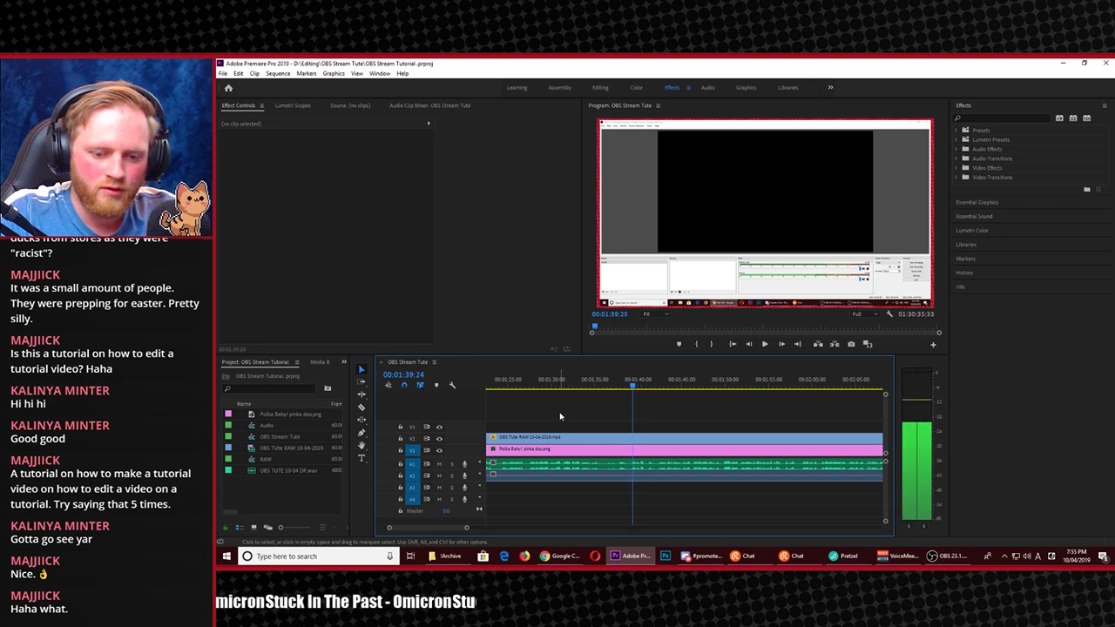
{"action": "key", "text": "space"}
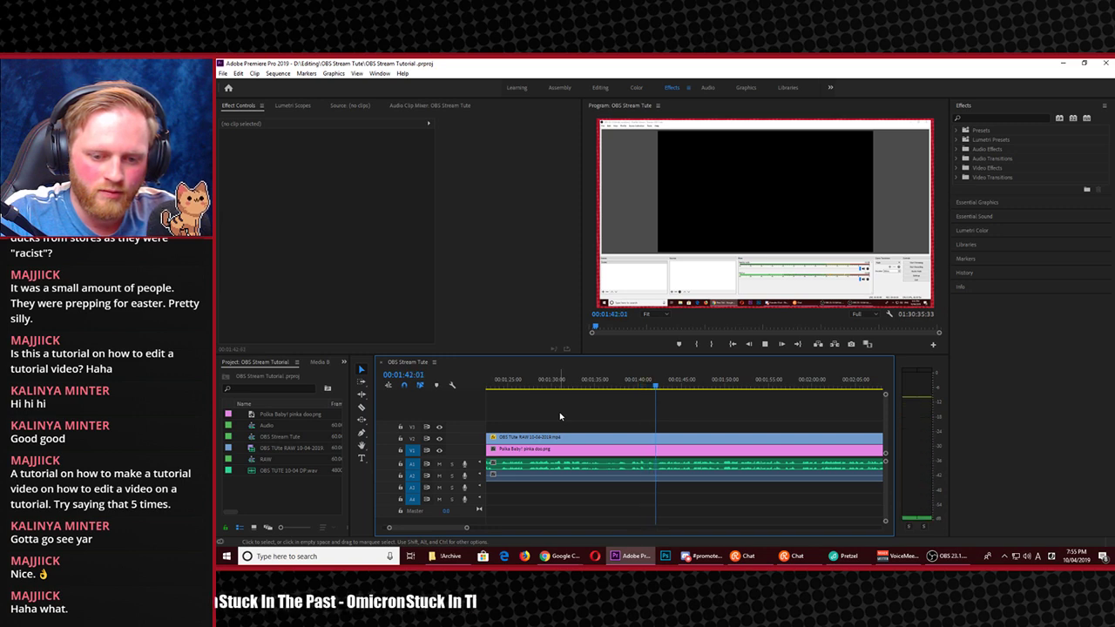
{"action": "key", "text": "space"}
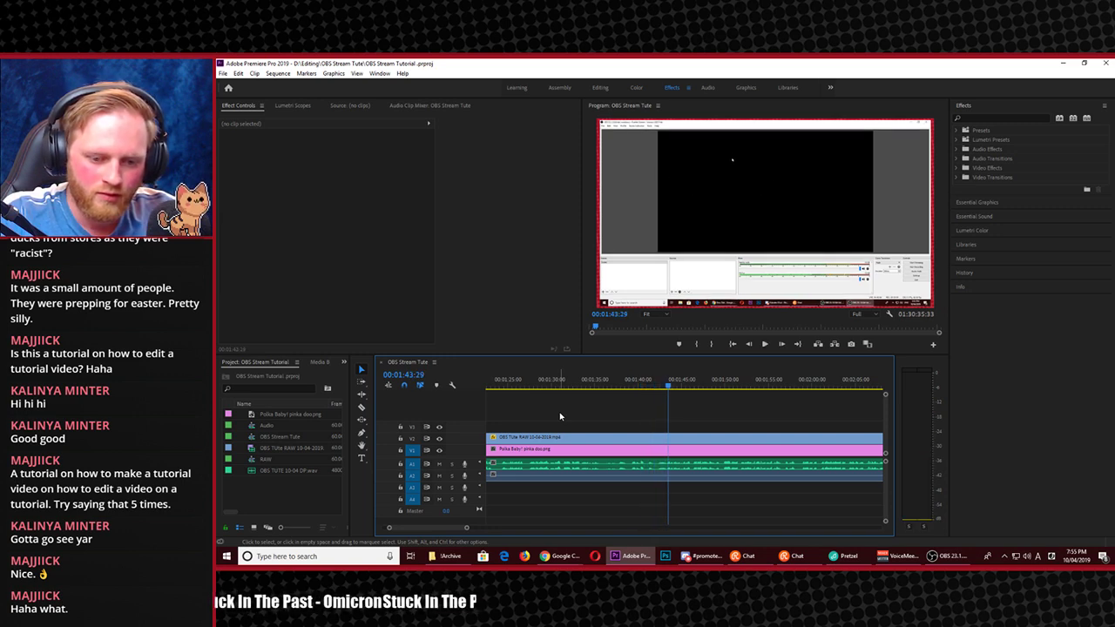
Replay from about 00:01:34 and split the clips on all tracks at 00:01:35:53
{"action": "left_click", "coordinate": [587, 389]}
{"action": "key", "text": "space"}
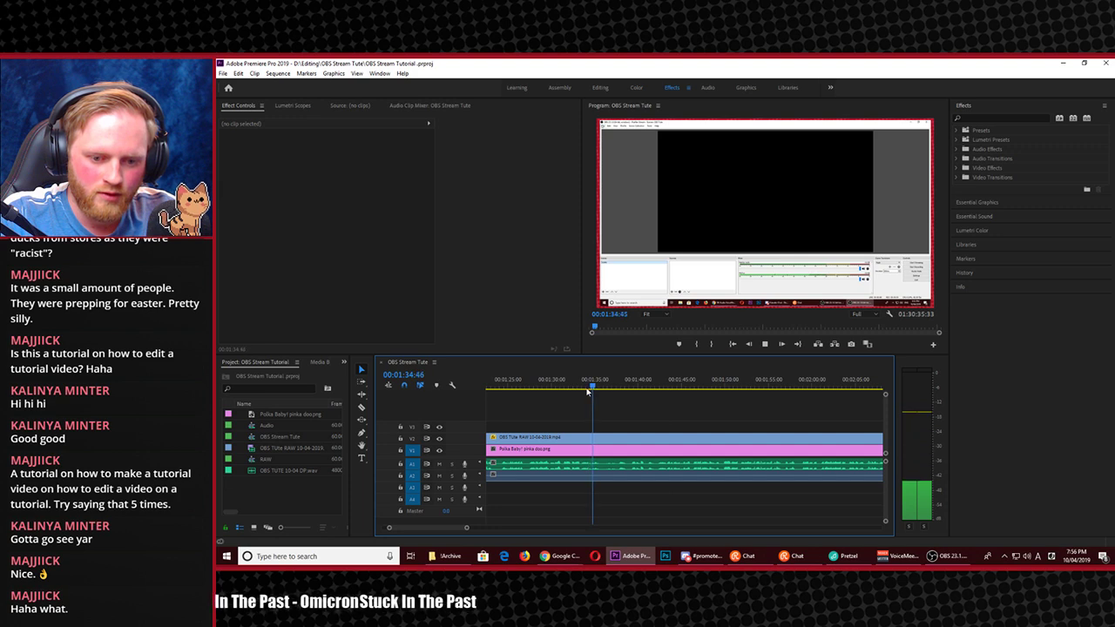
{"action": "key", "text": "space"}
{"action": "key", "text": "space"}
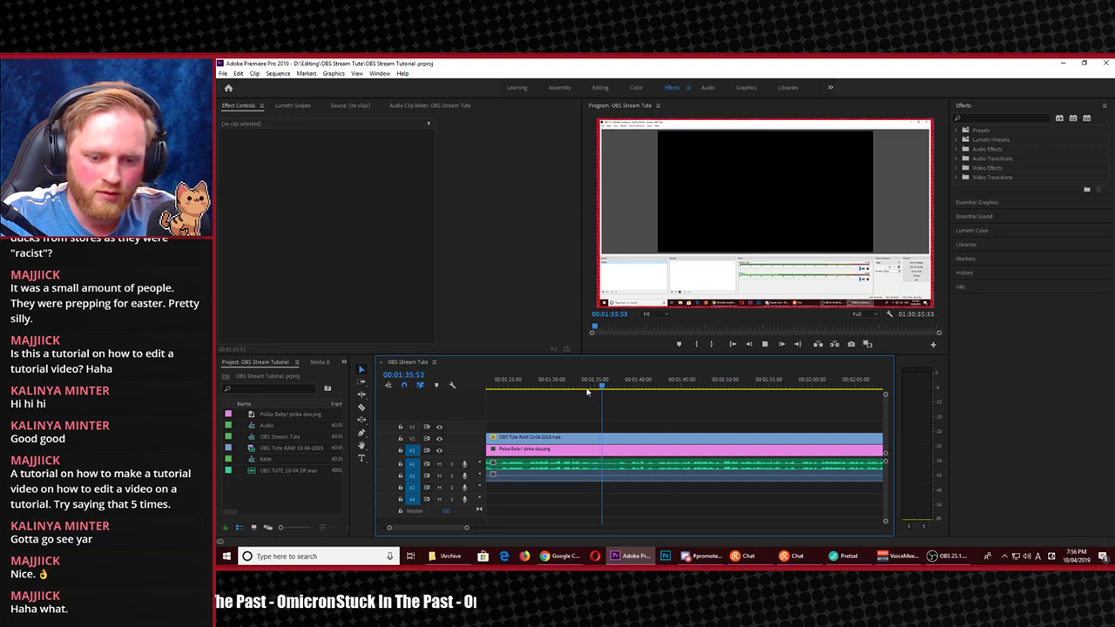
{"action": "key", "text": "c"}
{"action": "left_click", "coordinate": [607, 440], "text": "shift"}
Play on to find where the unwanted passage ends and split the clips on all tracks at 00:01:39:17
{"action": "key", "text": "space"}
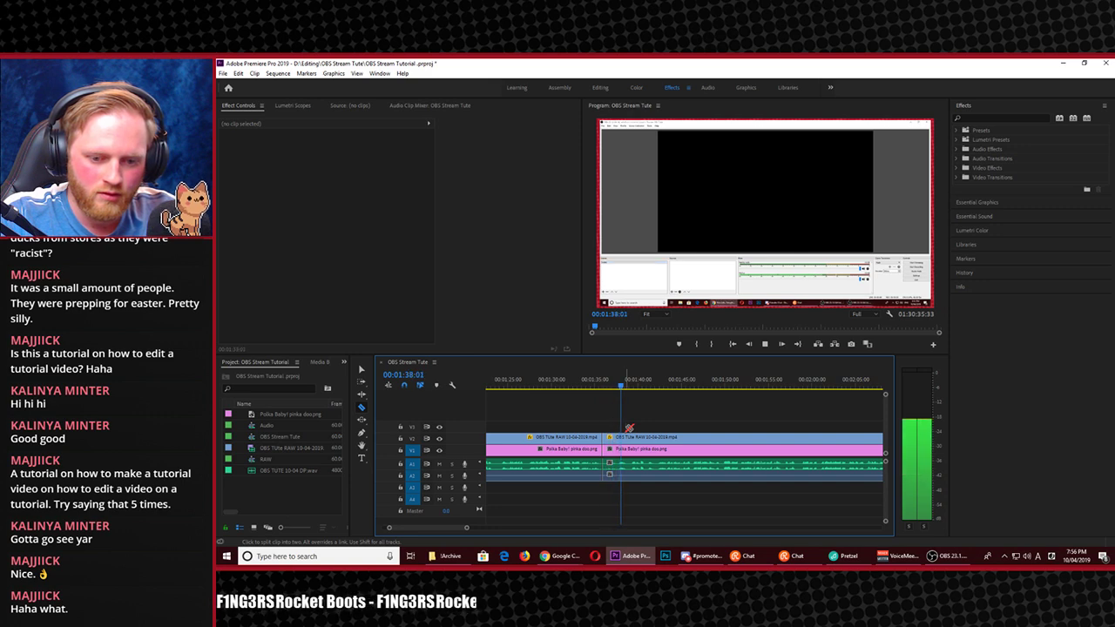
{"action": "key", "text": "space"}
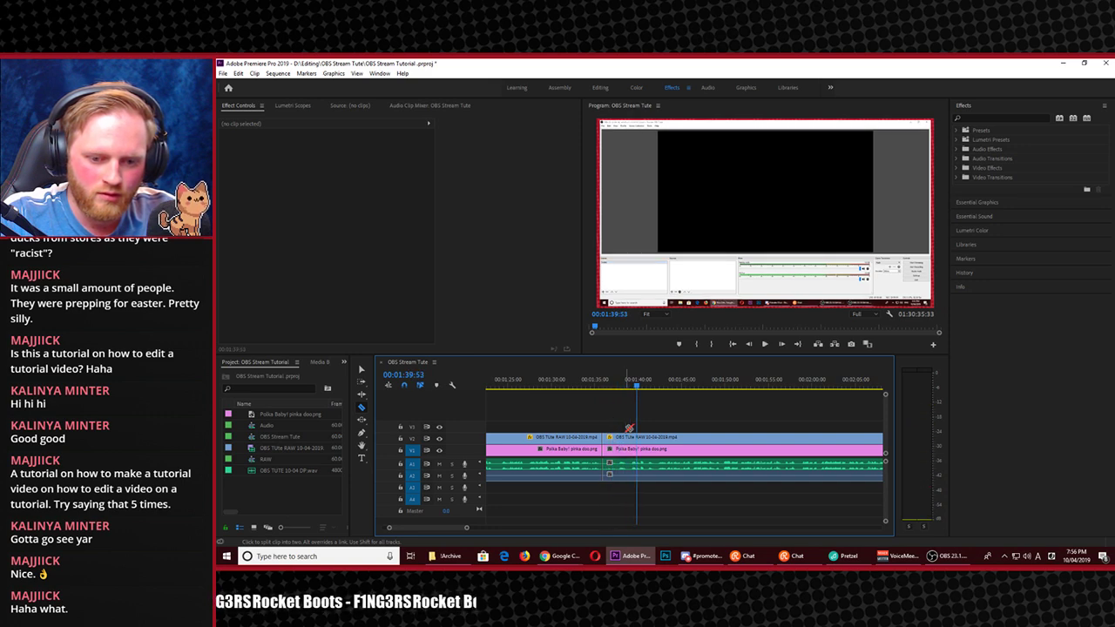
{"action": "scroll", "coordinate": [626, 432], "scroll_direction": "up", "scroll_amount": 1}
{"action": "scroll", "coordinate": [636, 427], "scroll_direction": "up", "scroll_amount": 3}
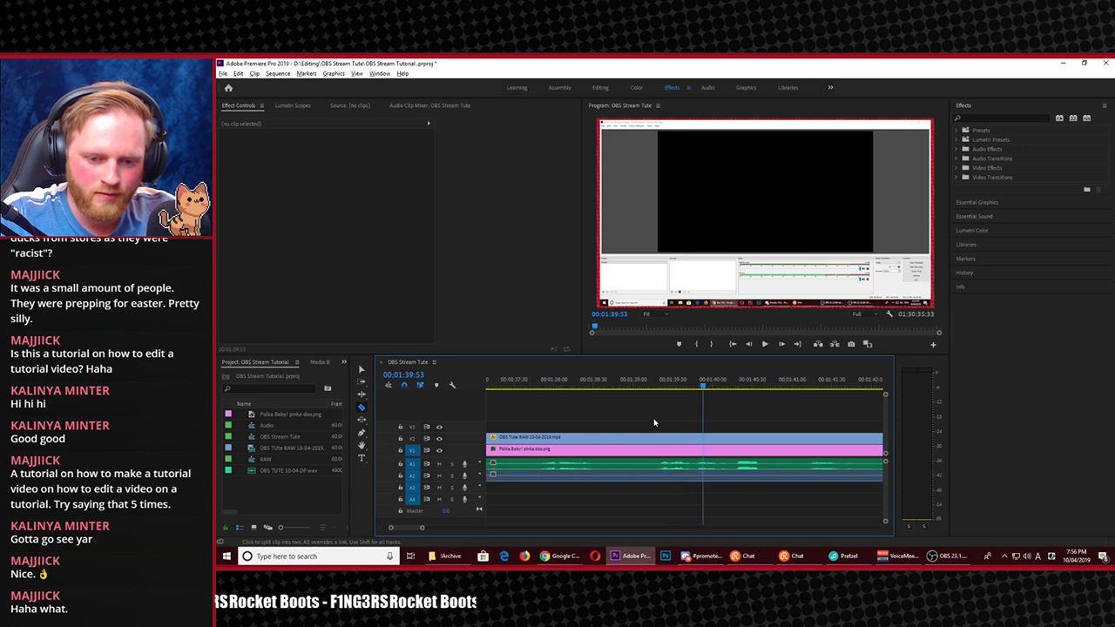
{"action": "left_click", "coordinate": [675, 393]}
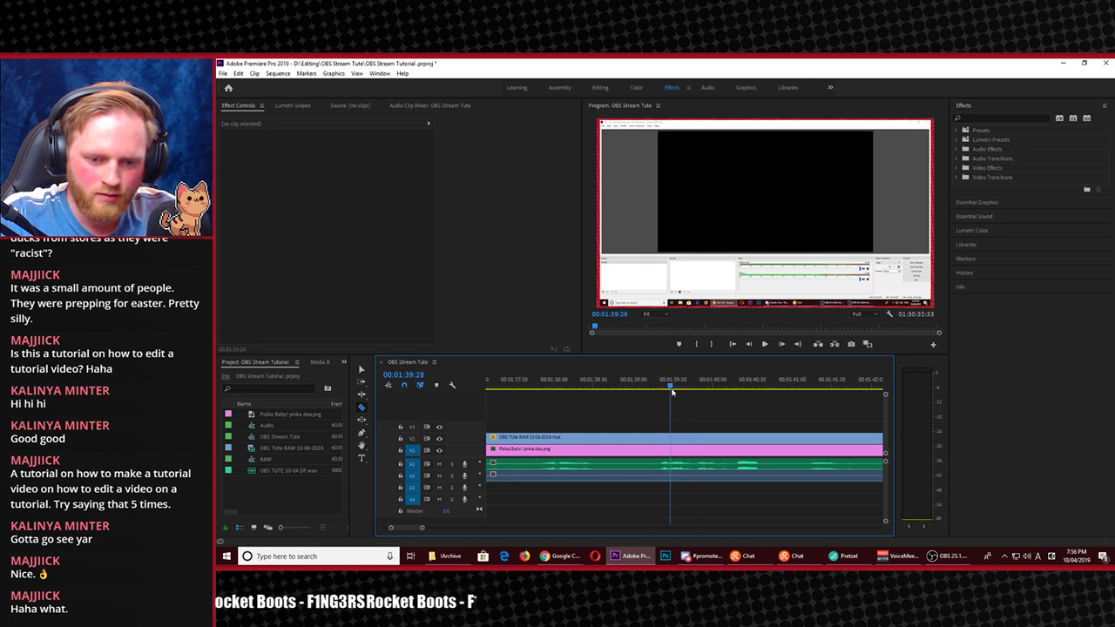
{"action": "key", "text": "space"}
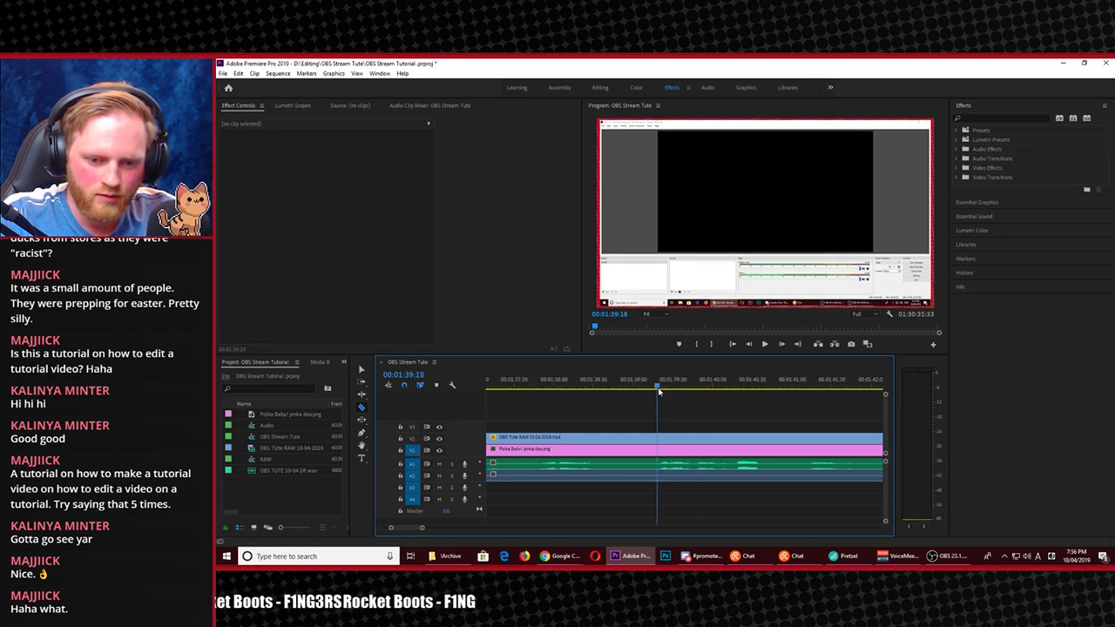
{"action": "left_click_drag", "start_coordinate": [662, 392], "coordinate": [661, 417]}
{"action": "left_click", "coordinate": [660, 435]}
{"action": "key", "text": "minus"}
{"action": "key", "text": "minus"}
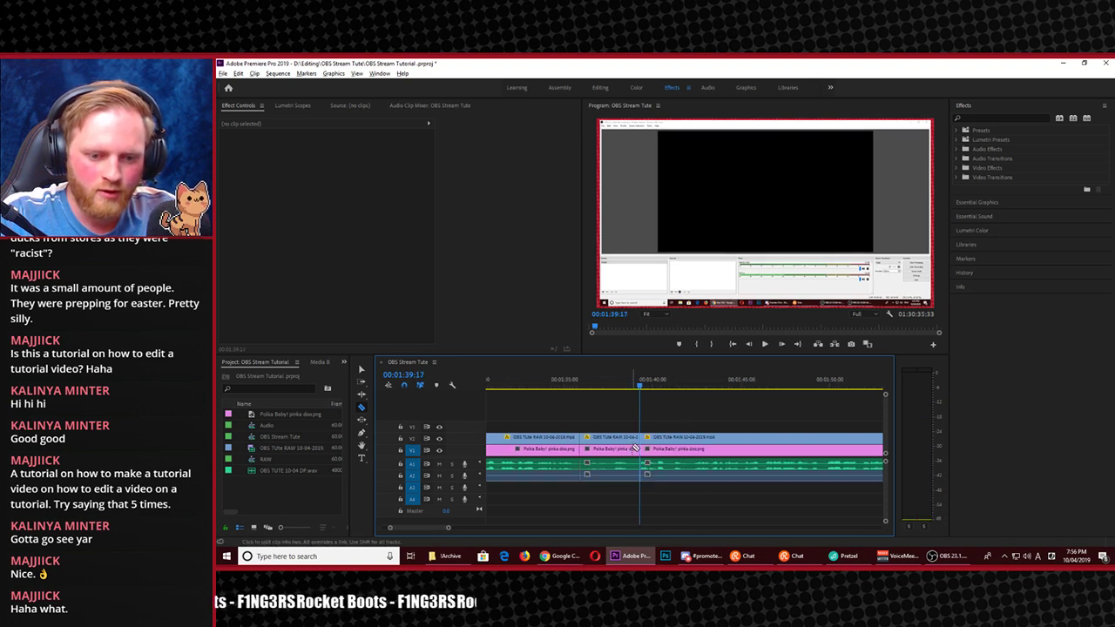
Delete the section between the 00:01:35:53 and 00:01:39:17 cuts on all tracks and close the gap
{"action": "key", "text": "v"}
{"action": "left_click", "coordinate": [614, 462]}
{"action": "key", "text": "Delete"}
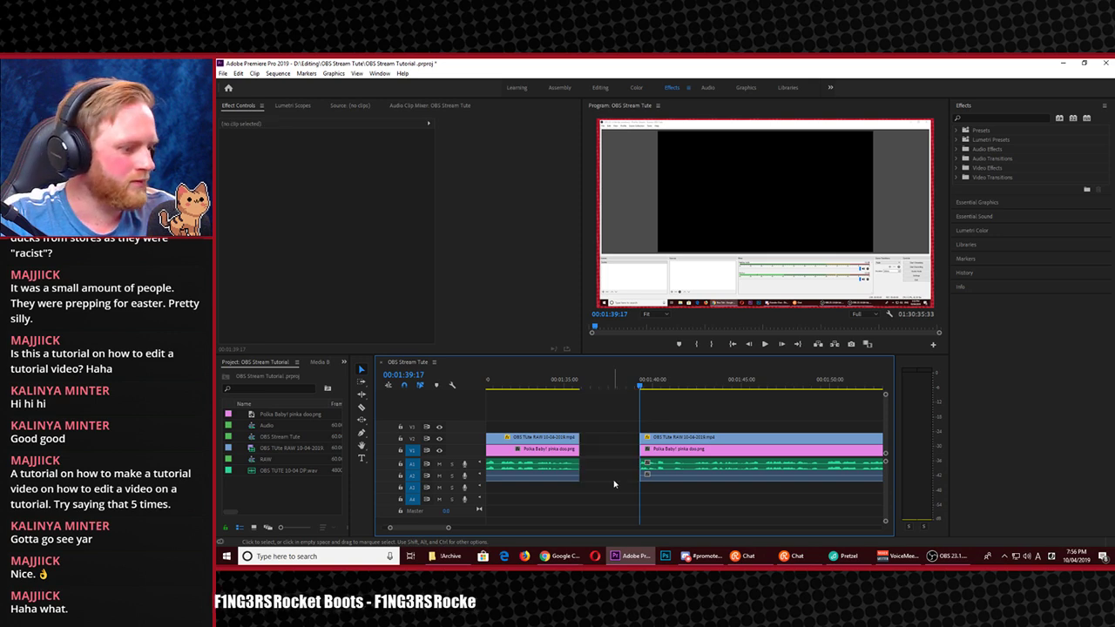
{"action": "left_click", "coordinate": [614, 479]}
{"action": "key", "text": "Delete"}
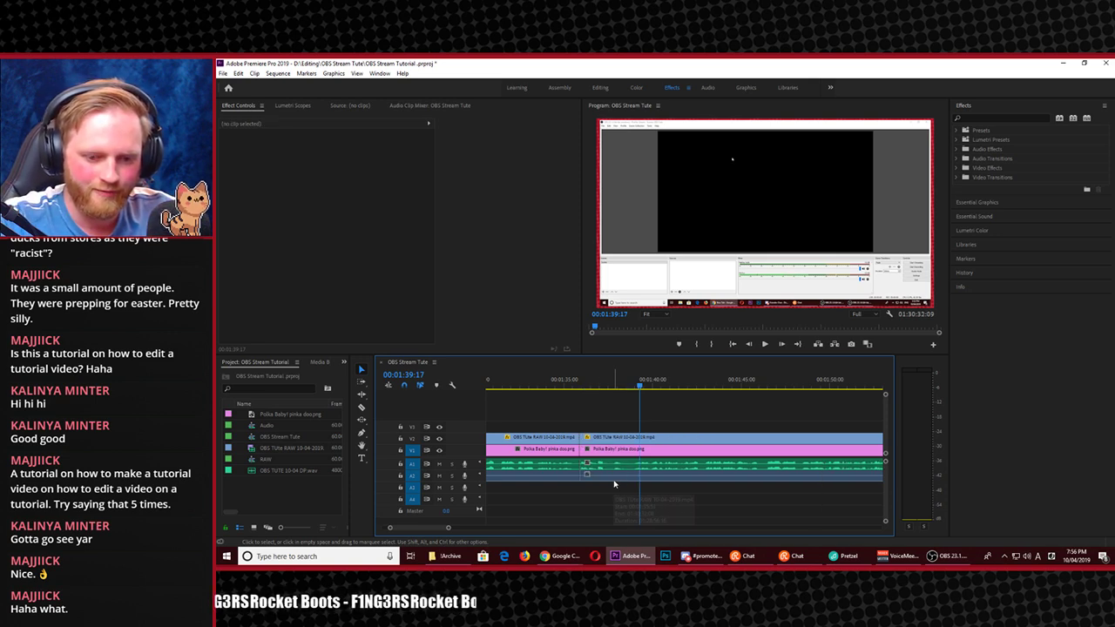
Play from just before the new join with the Program Monitor maximized, stop at 00:02:18:26 and restore the monitor's size
{"action": "left_click", "coordinate": [557, 384]}
{"action": "key", "text": "space"}
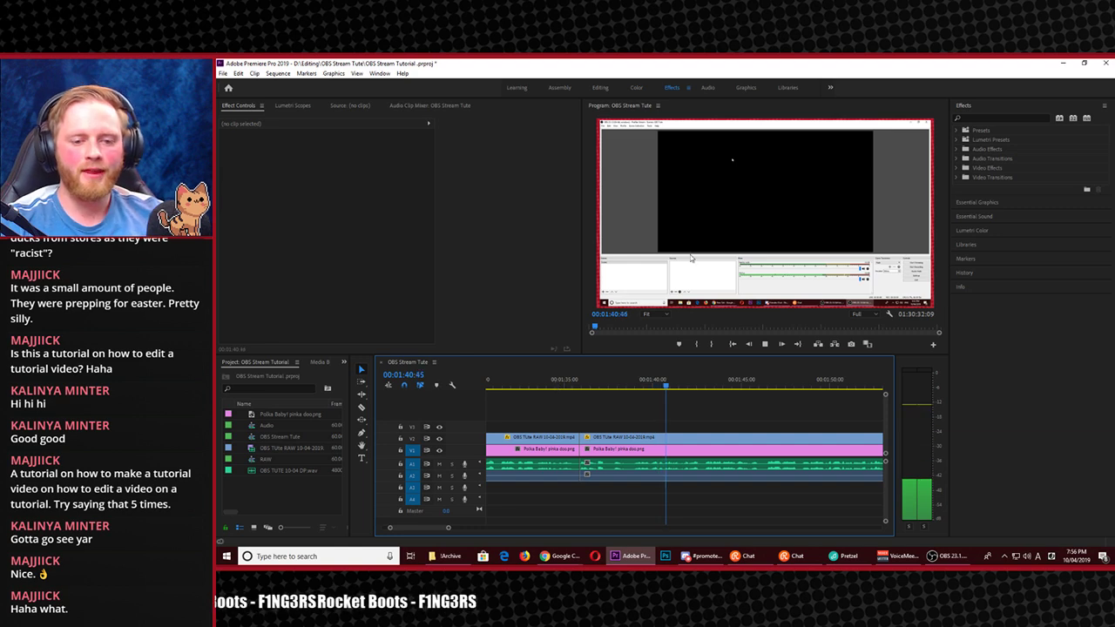
{"action": "left_click", "coordinate": [718, 235]}
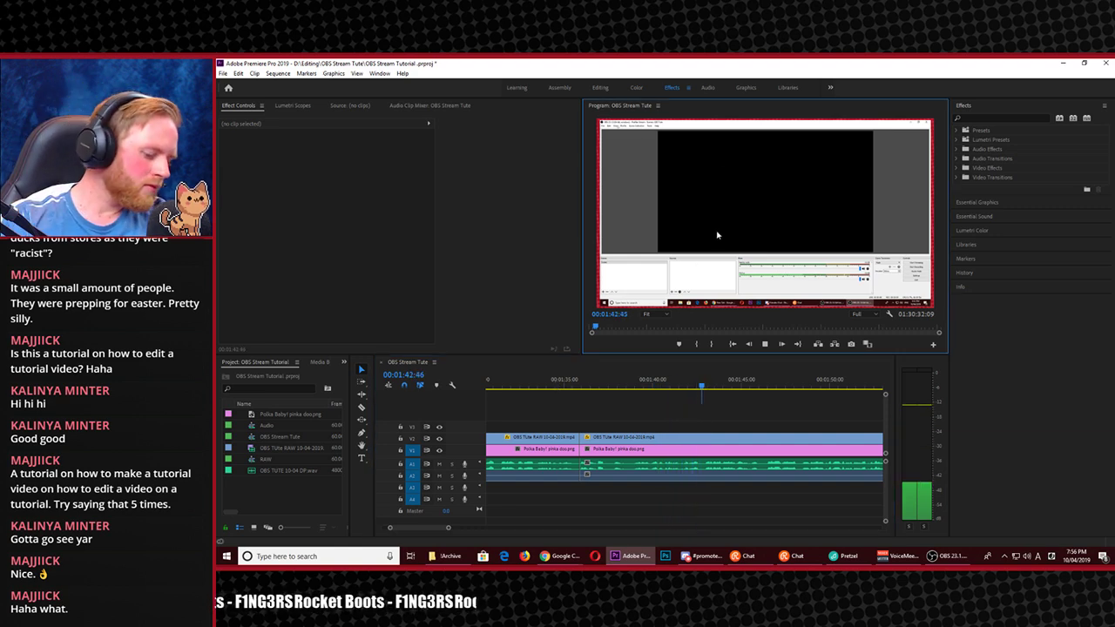
{"action": "key", "text": "grave"}
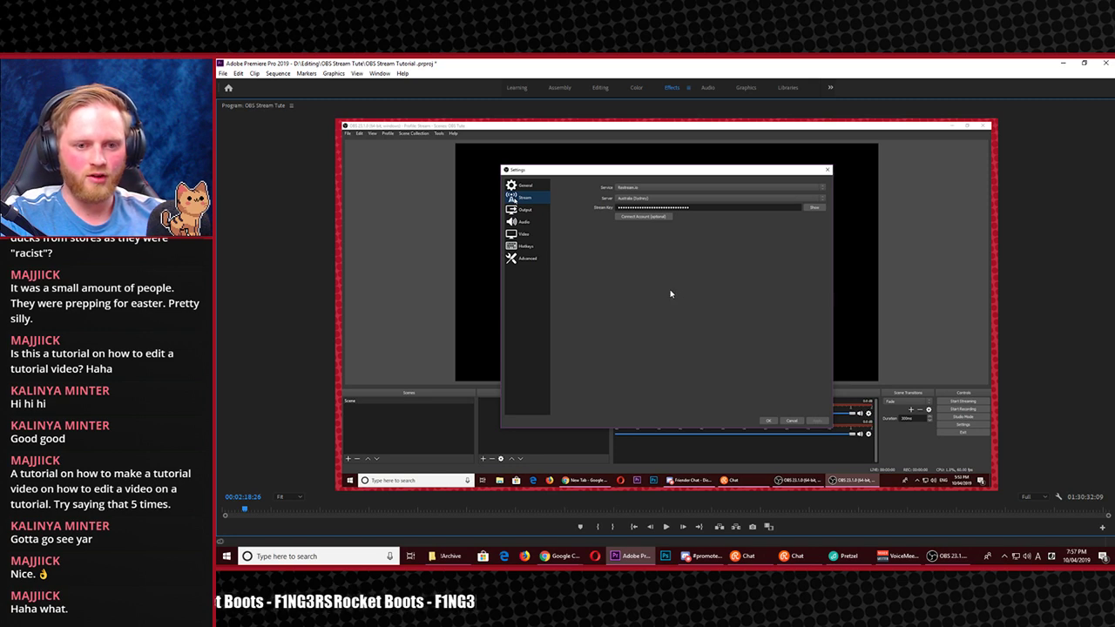
{"action": "key", "text": "grave"}
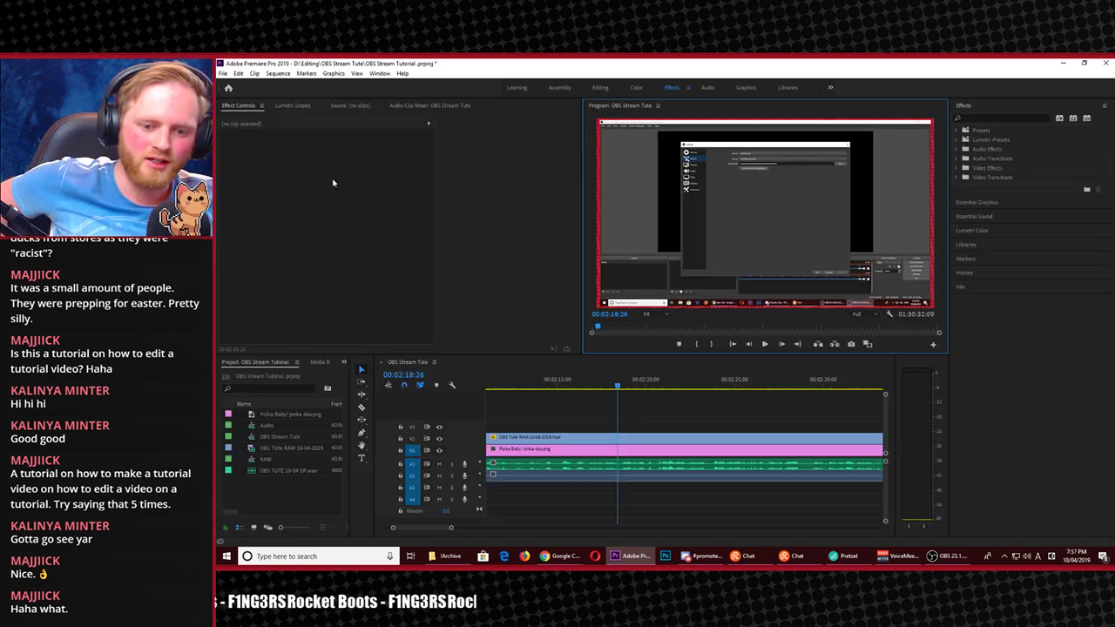
Switch to the Editing workspace, open the RAW sequence and audition its audio, stopping at 00:04:20:59
{"action": "left_click", "coordinate": [601, 88]}
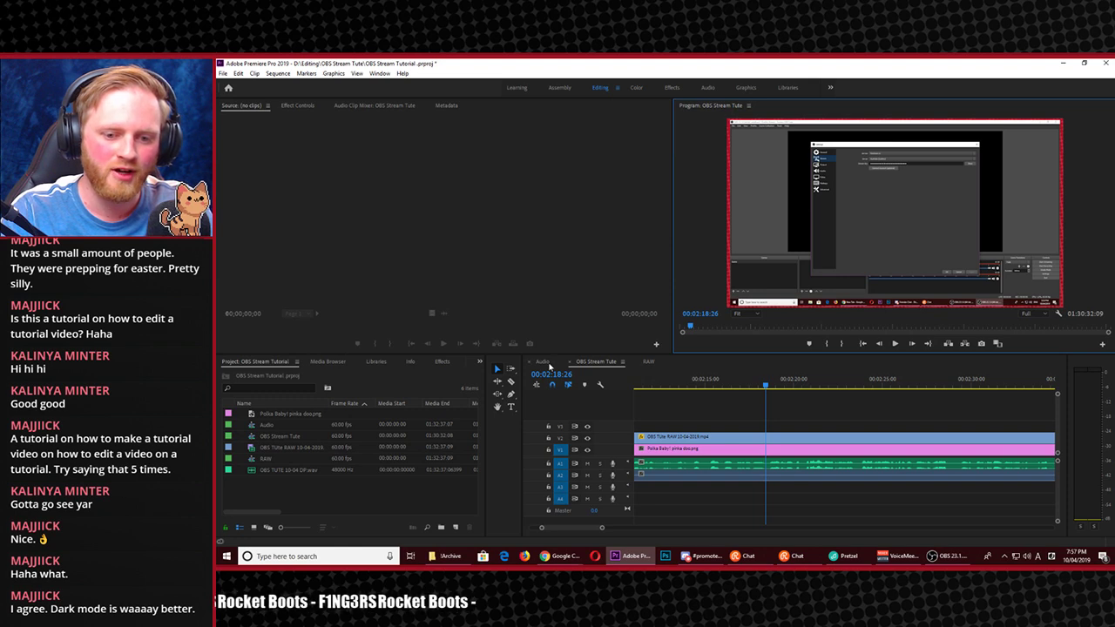
{"action": "left_click", "coordinate": [544, 363]}
{"action": "left_click", "coordinate": [585, 364]}
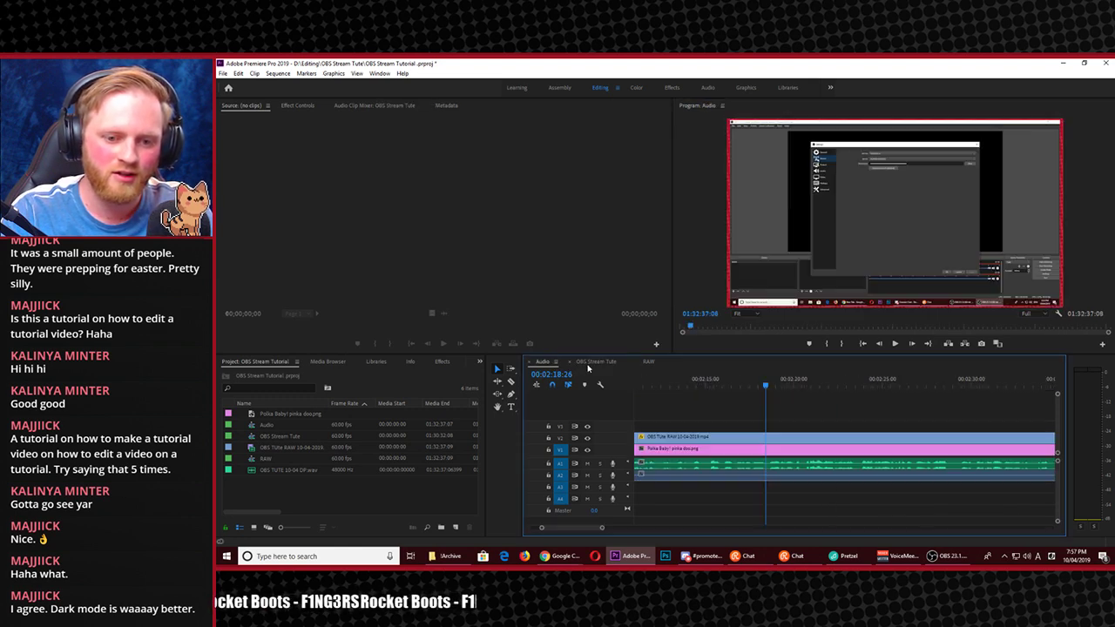
{"action": "left_click", "coordinate": [651, 363]}
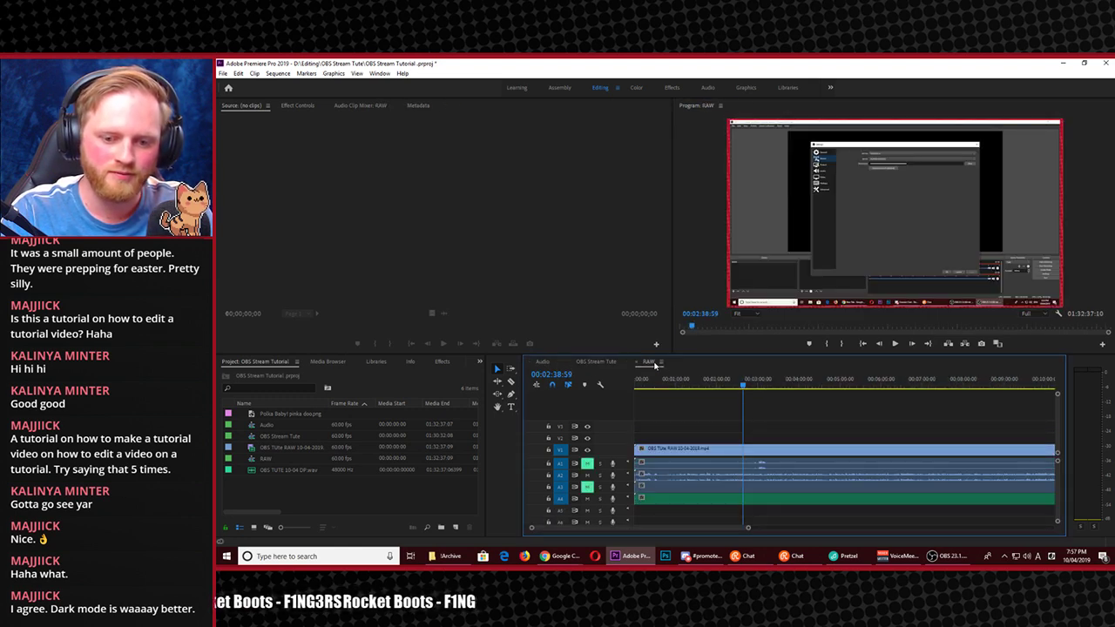
{"action": "left_click", "coordinate": [708, 485]}
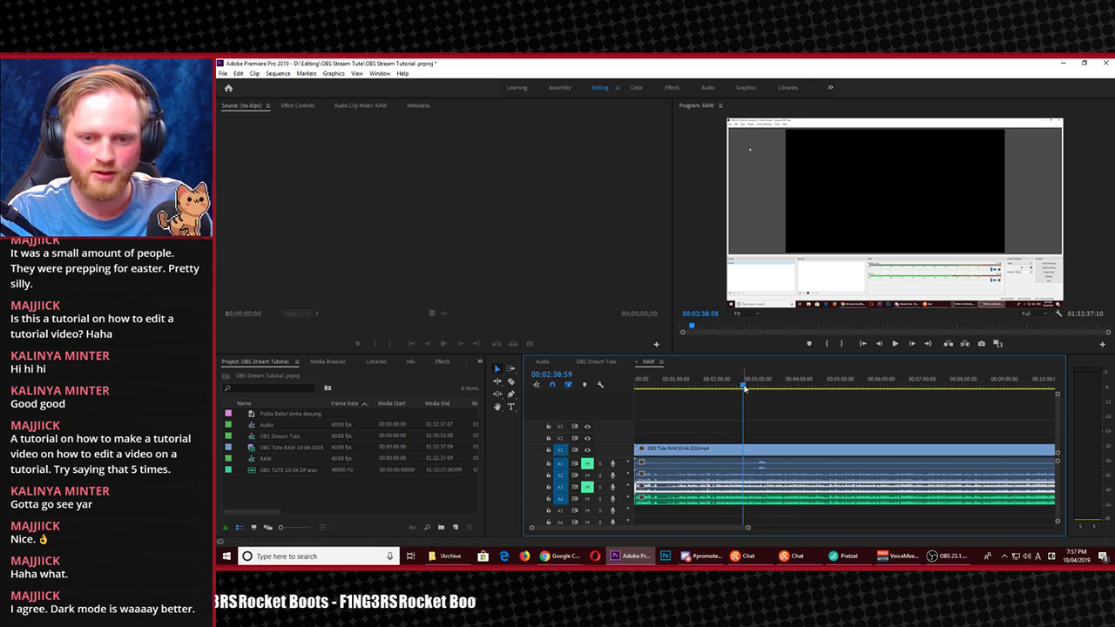
{"action": "left_click_drag", "start_coordinate": [743, 386], "coordinate": [759, 394]}
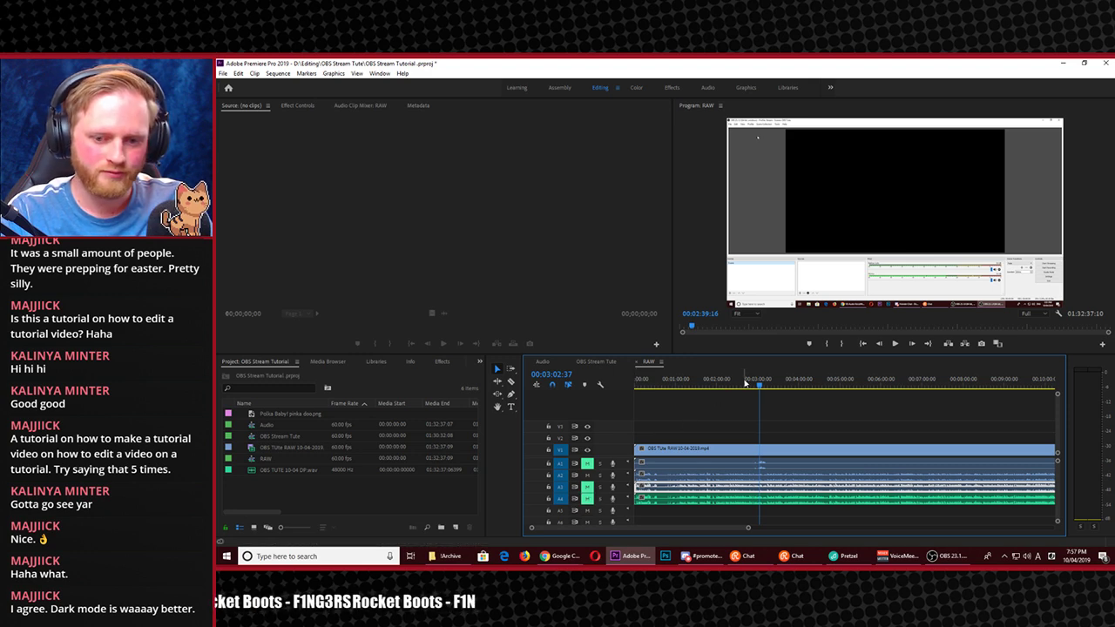
{"action": "left_click_drag", "start_coordinate": [757, 385], "coordinate": [801, 398]}
{"action": "key", "text": "space"}
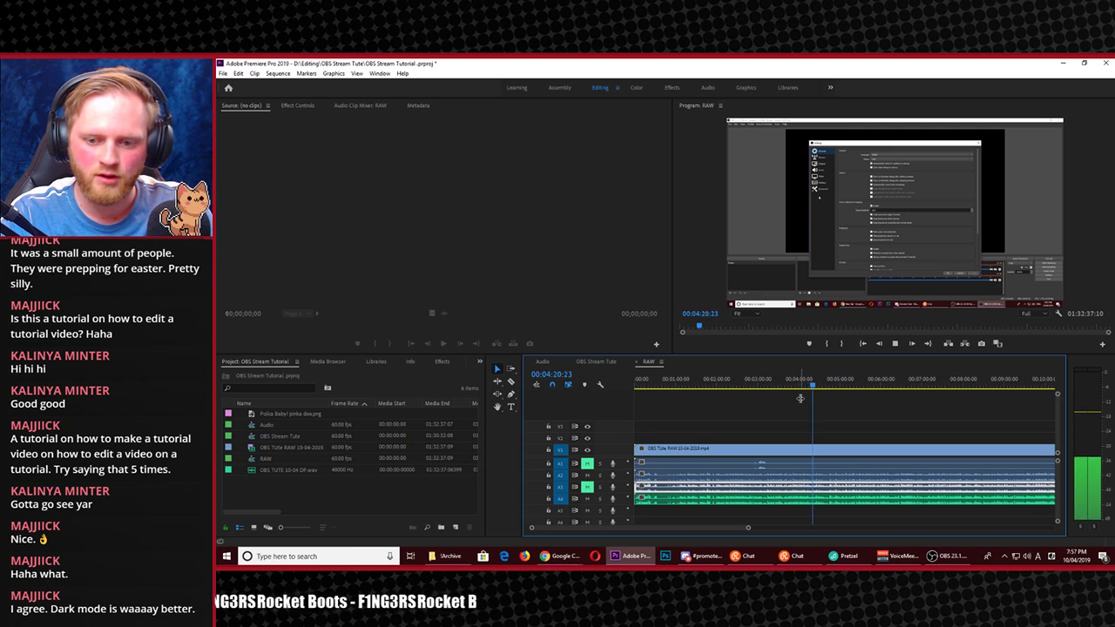
{"action": "key", "text": "space"}
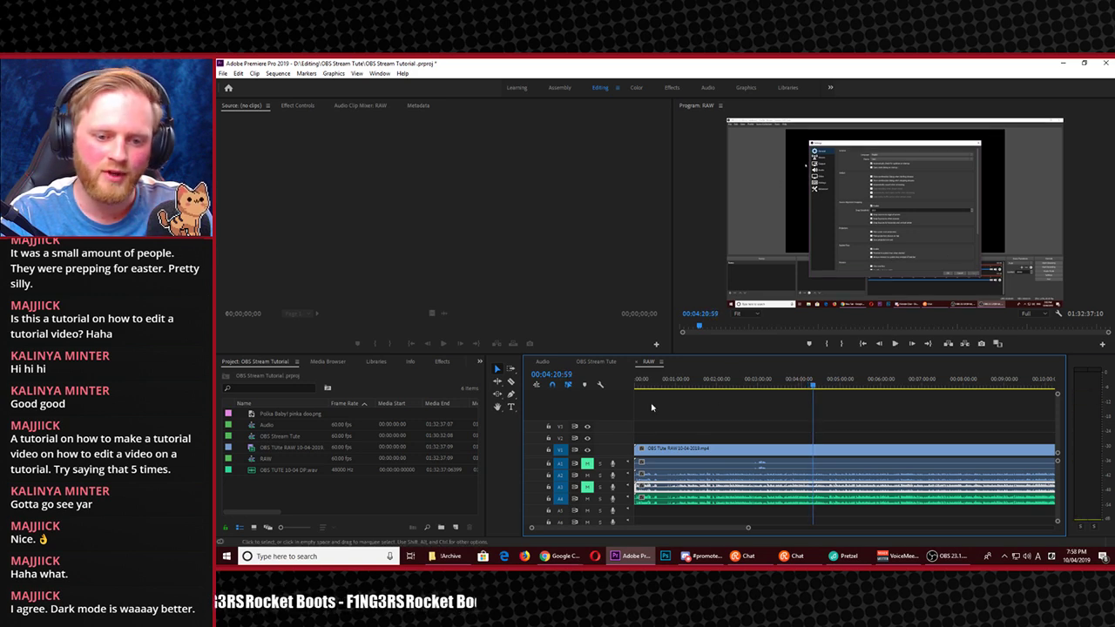
Return to the OBS Stream Tute sequence, play on to 00:02:32:56 and undo the earlier cuts and section deletions
{"action": "left_click", "coordinate": [543, 362]}
{"action": "left_click", "coordinate": [595, 361]}
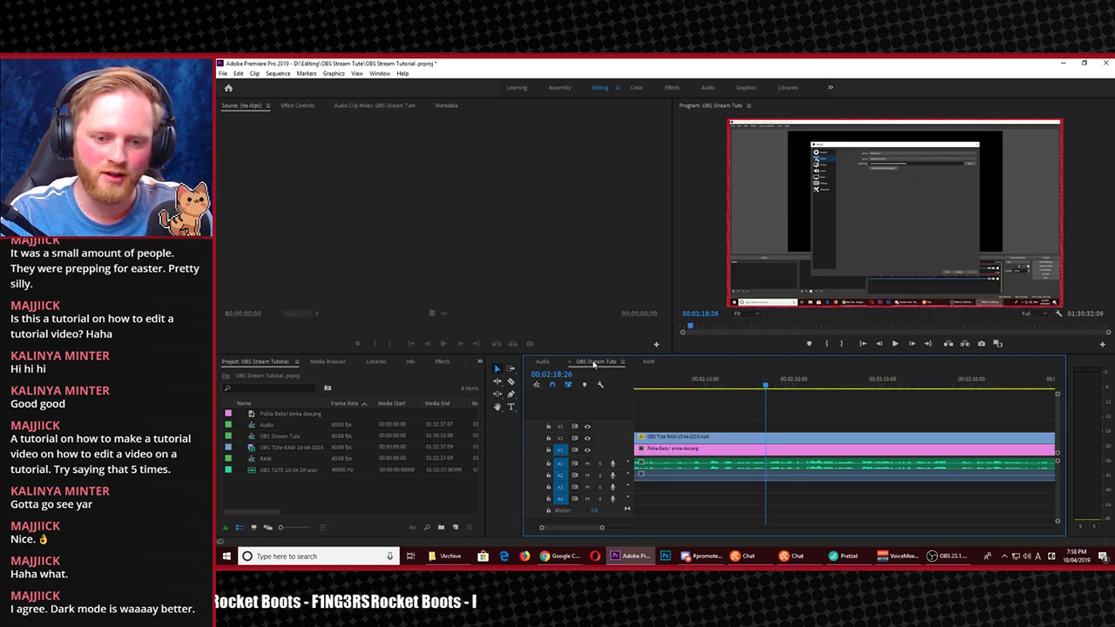
{"action": "key", "text": "space"}
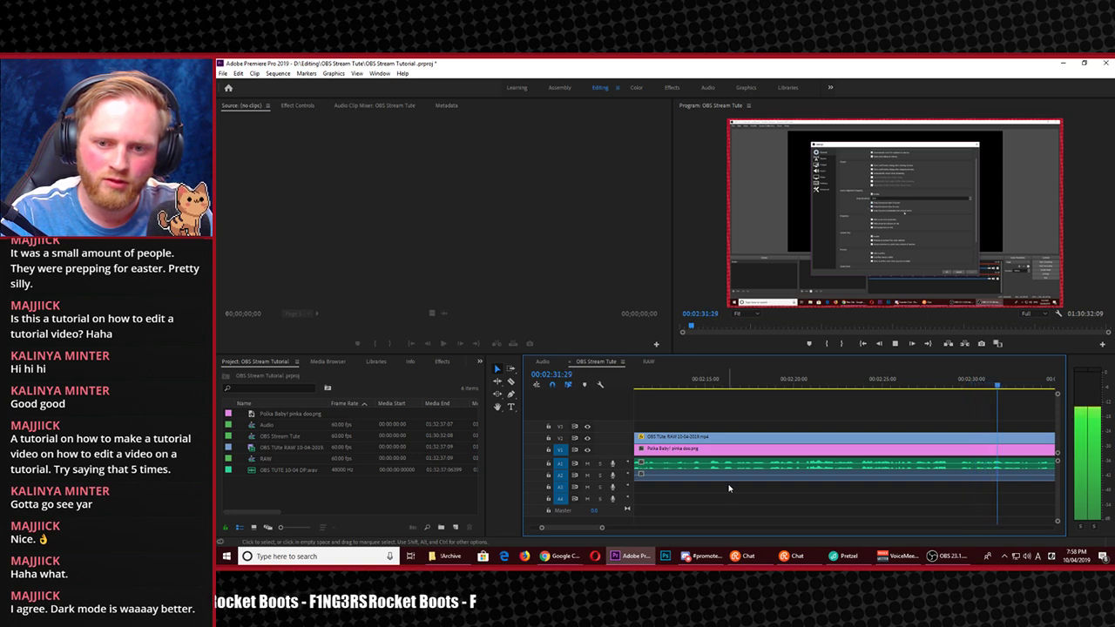
{"action": "key", "text": "space"}
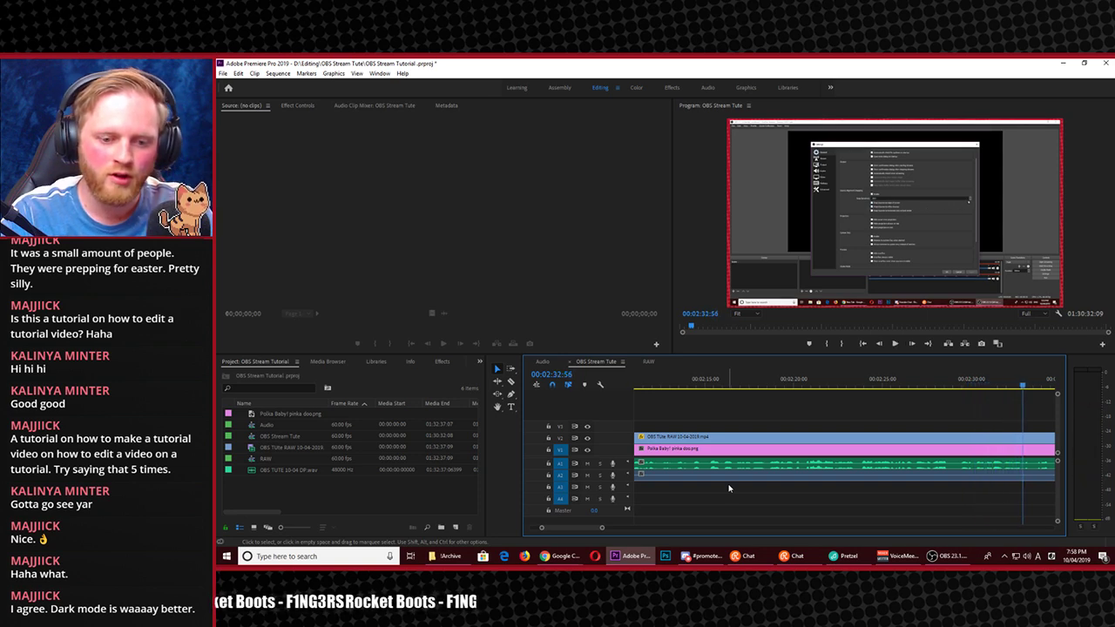
{"action": "scroll", "coordinate": [728, 491], "scroll_direction": "down", "scroll_amount": 10}
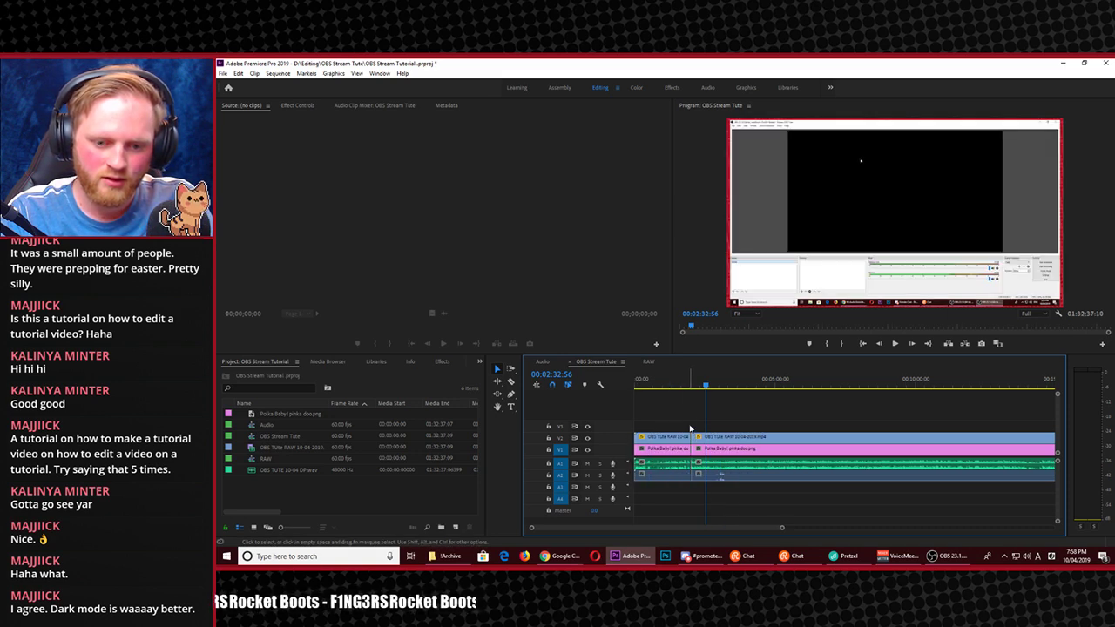
{"action": "key", "text": "ctrl+z"}
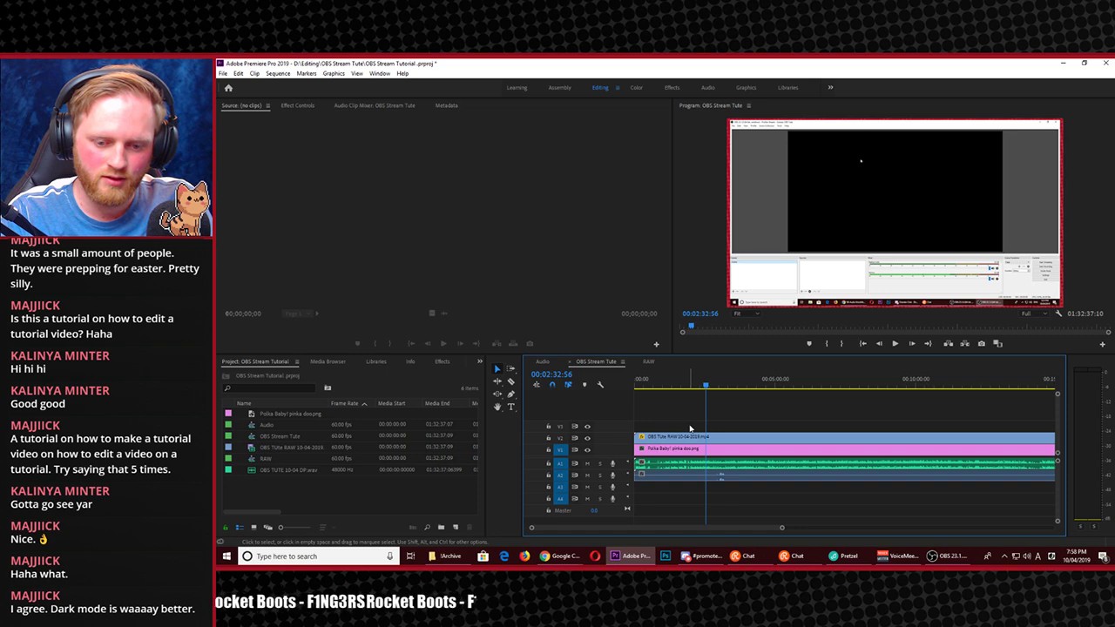
In the RAW sequence, mute tracks A2 and A4, unmute A3 and play to check the A3 audio alone
{"action": "left_click", "coordinate": [538, 362]}
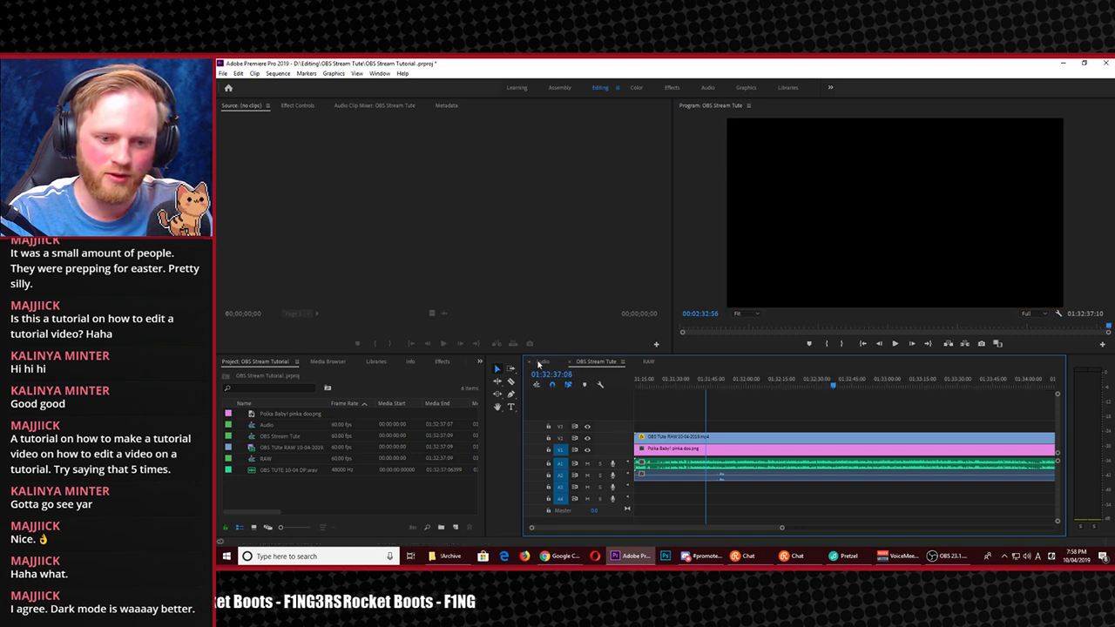
{"action": "left_click", "coordinate": [648, 362]}
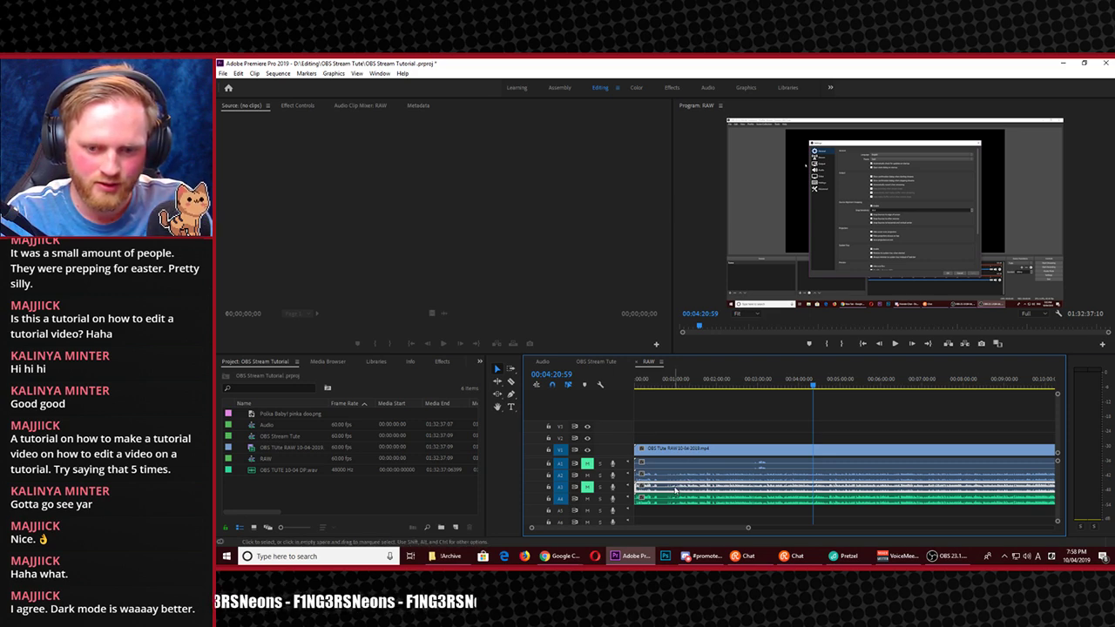
{"action": "left_click", "coordinate": [588, 488]}
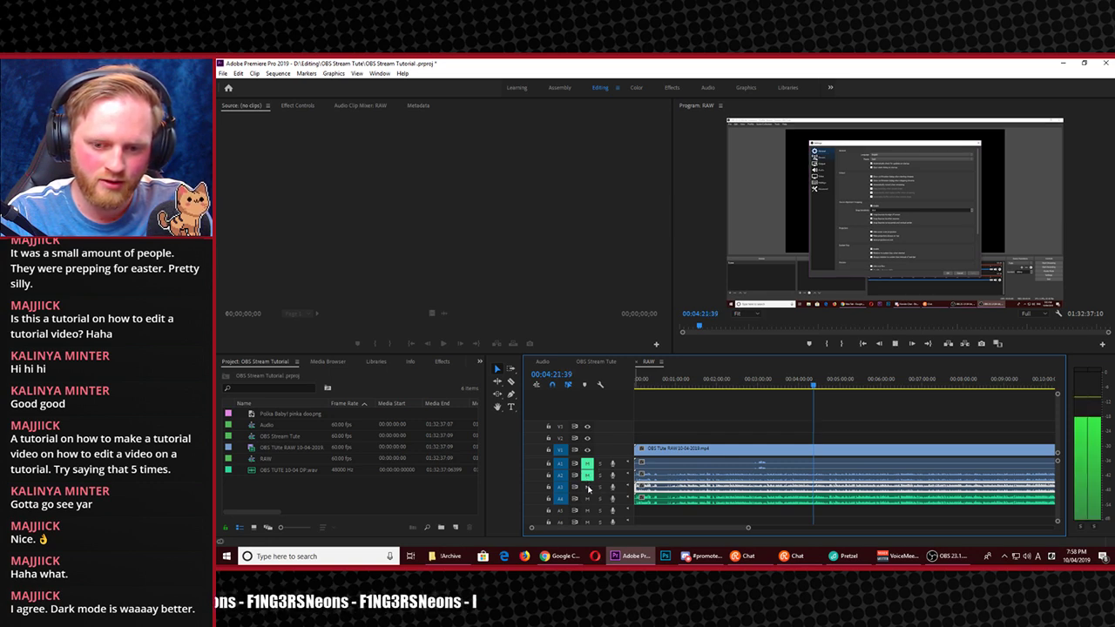
{"action": "left_click", "coordinate": [587, 498]}
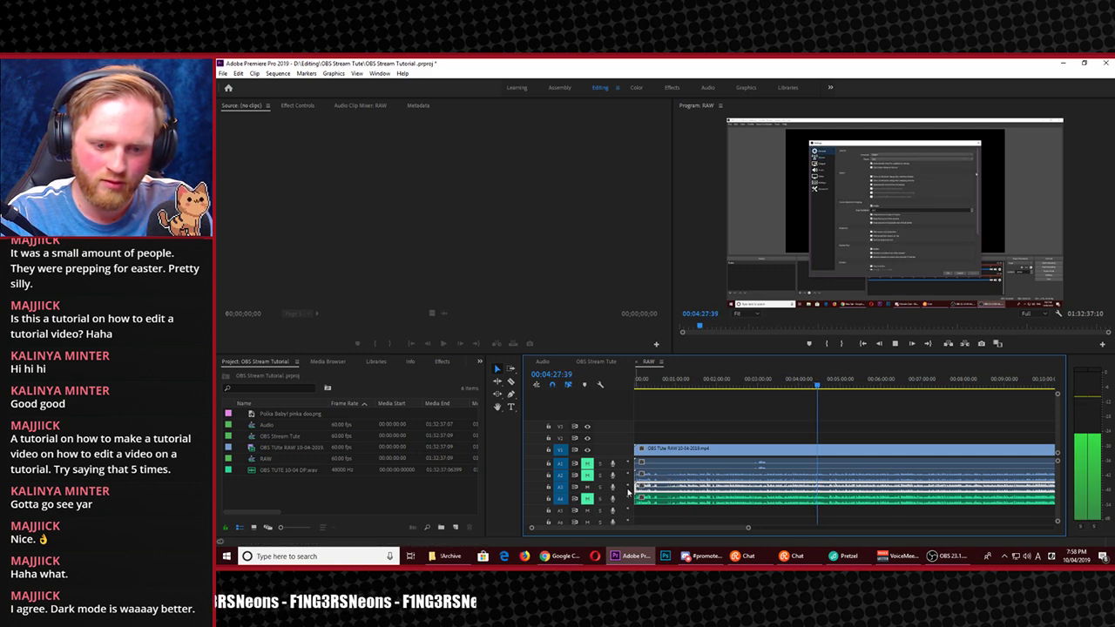
{"action": "key", "text": "space"}
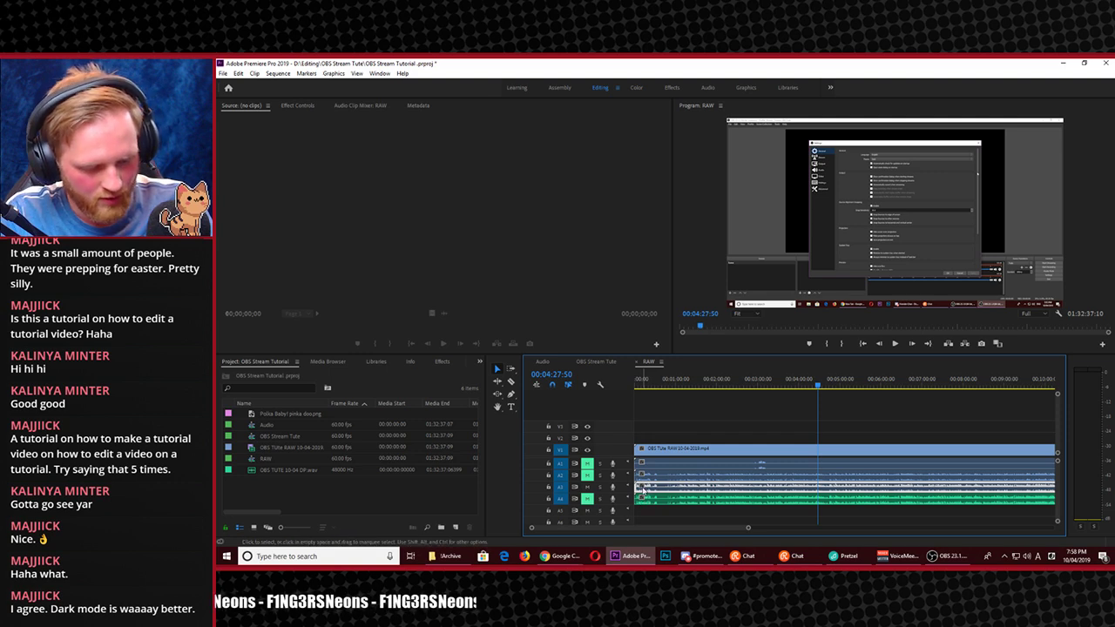
Paste the RAW recording's A3 audio into the OBS Stream Tute sequence and place it at the start of A2, with the existing A2 clip on A3
{"action": "left_click", "coordinate": [590, 364]}
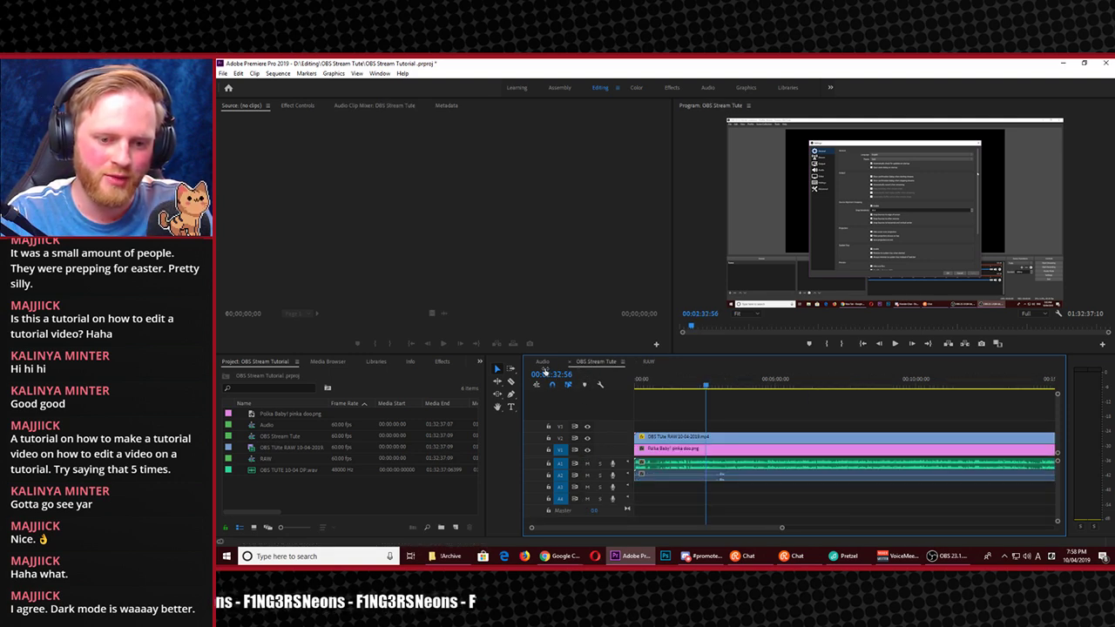
{"action": "left_click", "coordinate": [592, 363]}
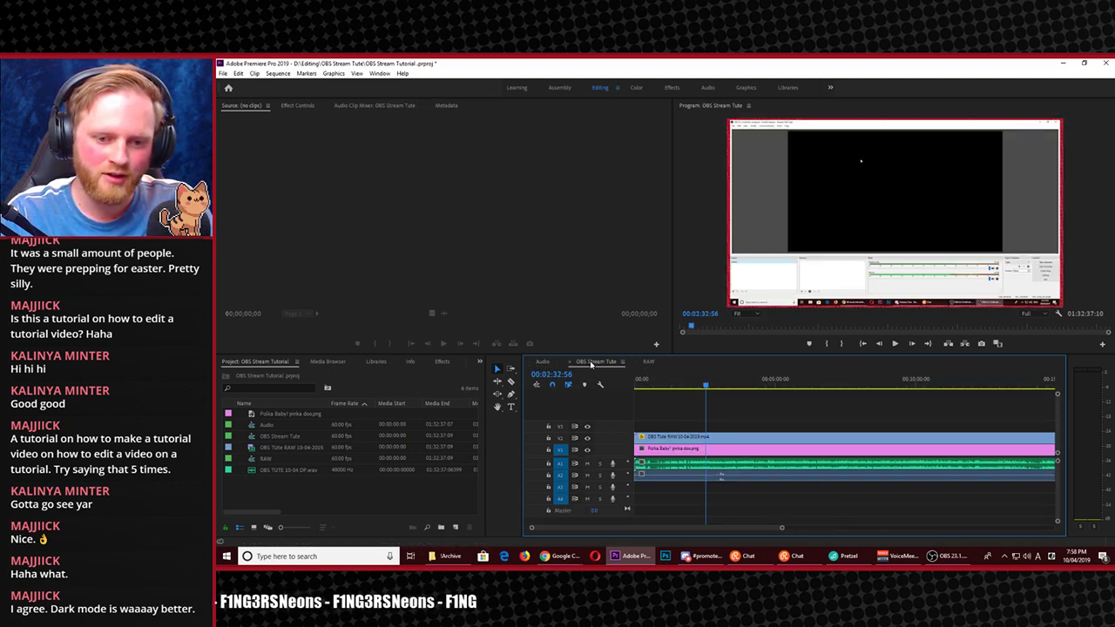
{"action": "key", "text": "minus"}
{"action": "key", "text": "minus"}
{"action": "key", "text": "minus"}
{"action": "key", "text": "minus"}
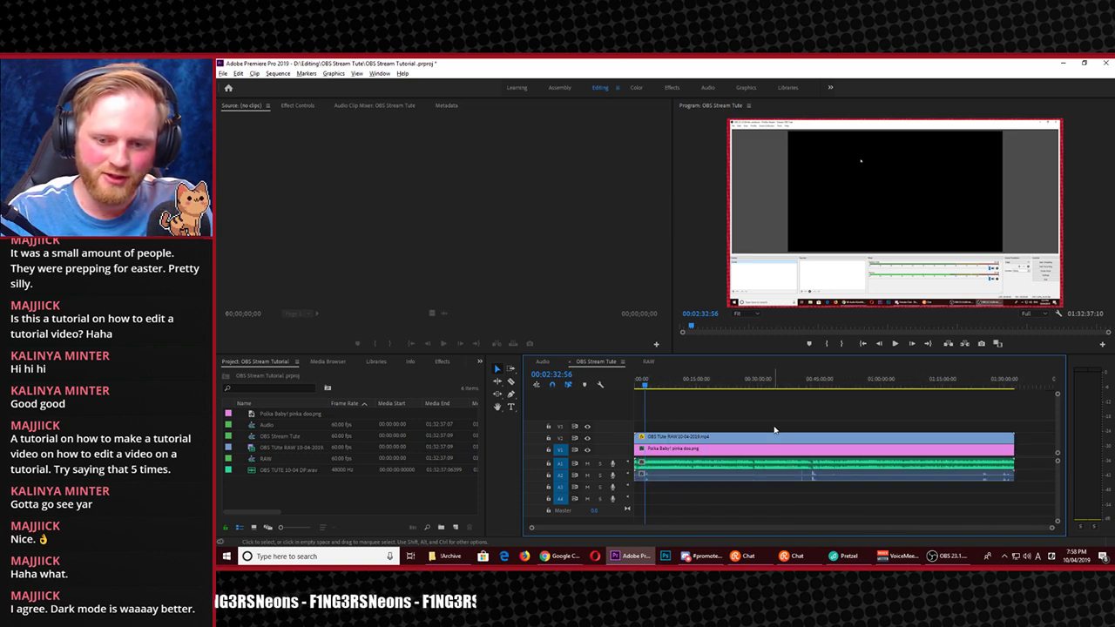
{"action": "left_click", "coordinate": [1032, 384]}
{"action": "left_click", "coordinate": [841, 466]}
{"action": "key", "text": "ctrl+c"}
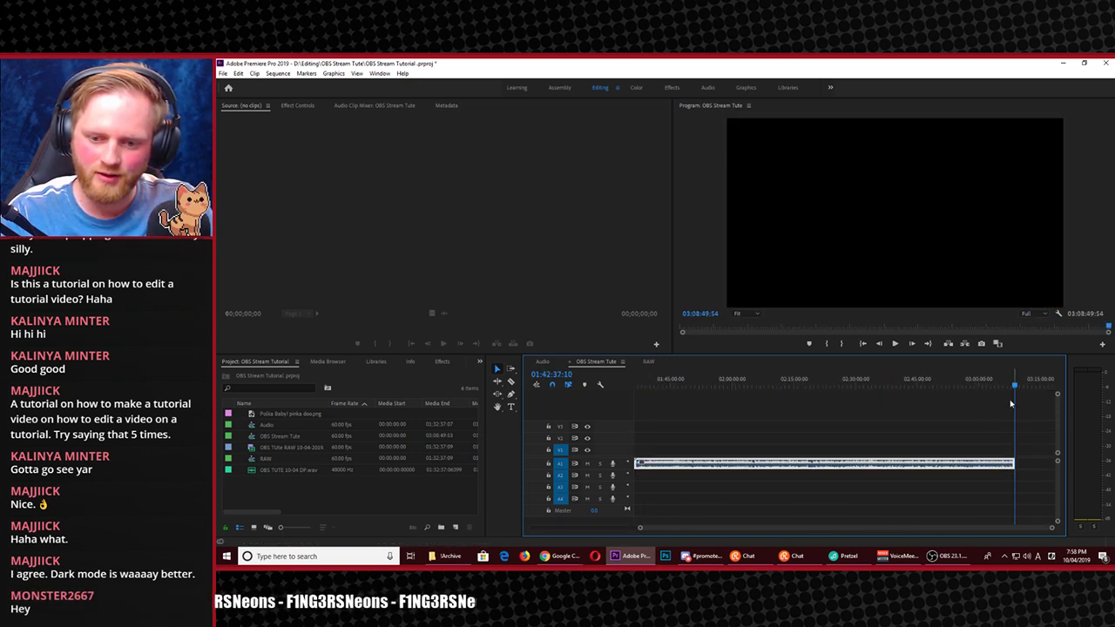
{"action": "key", "text": "ctrl+v"}
{"action": "key", "text": "backslash"}
{"action": "left_click_drag", "start_coordinate": [863, 463], "coordinate": [658, 478]}
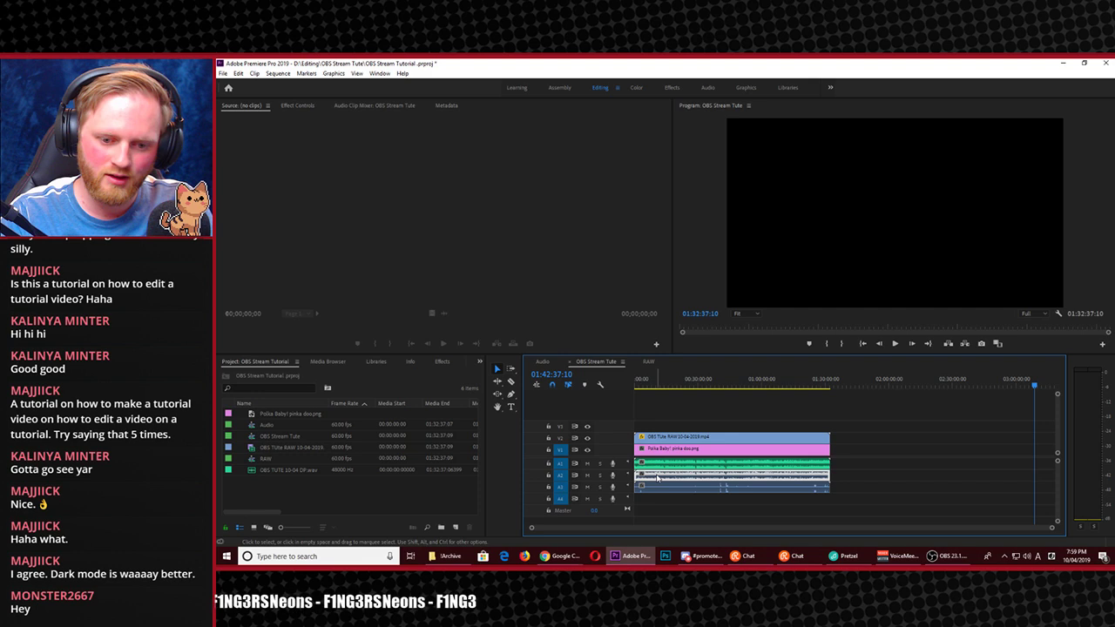
In the Audio workspace's track mixer, set the Audio 2 volume to 0 and the Audio 3 volume to -30 dB
{"action": "left_click", "coordinate": [707, 88]}
{"action": "left_click", "coordinate": [478, 290]}
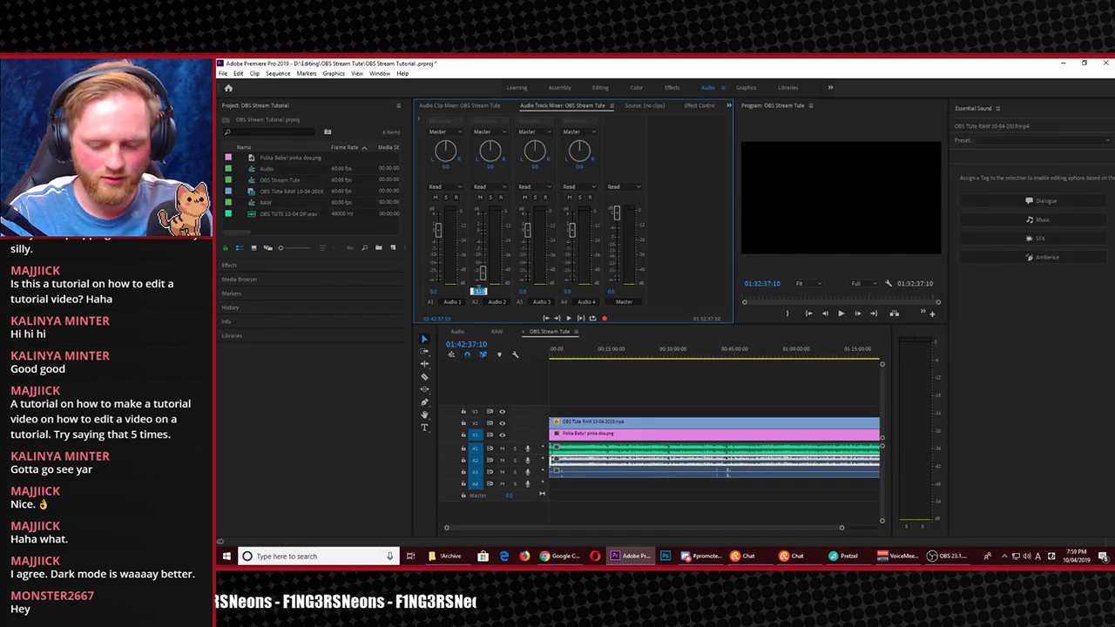
{"action": "left_click", "coordinate": [523, 291]}
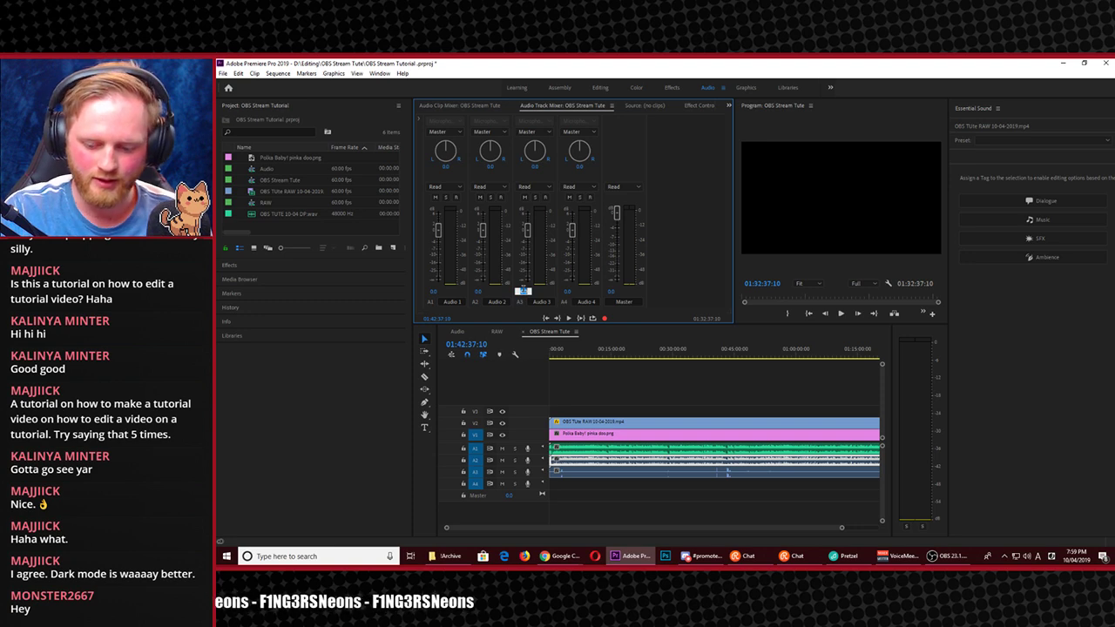
{"action": "type", "text": "-30"}
{"action": "key", "text": "Return"}
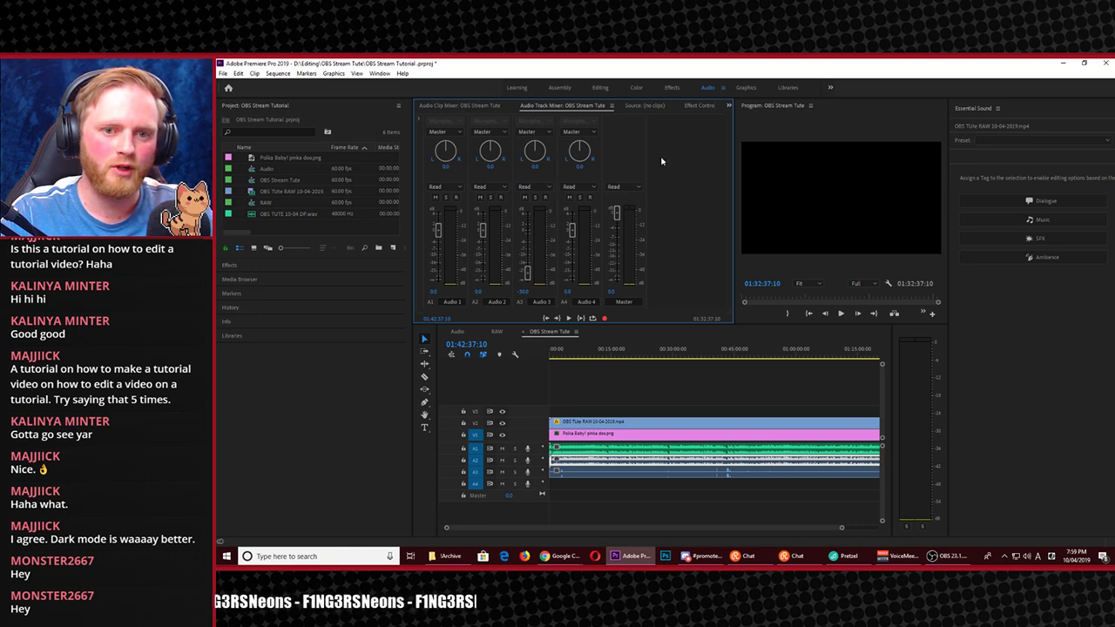
Return to the Effects workspace, place the playhead at 00:01:18:49 with the timeline enlarged, and mute track A2
{"action": "left_click", "coordinate": [671, 87]}
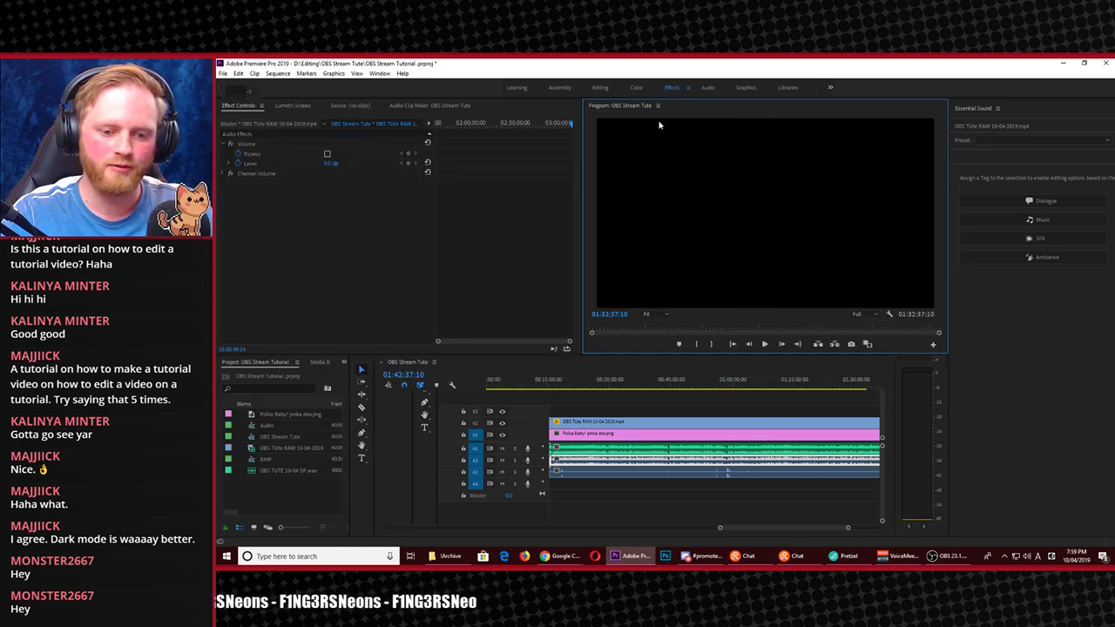
{"action": "left_click", "coordinate": [502, 386]}
{"action": "left_click", "coordinate": [501, 386]}
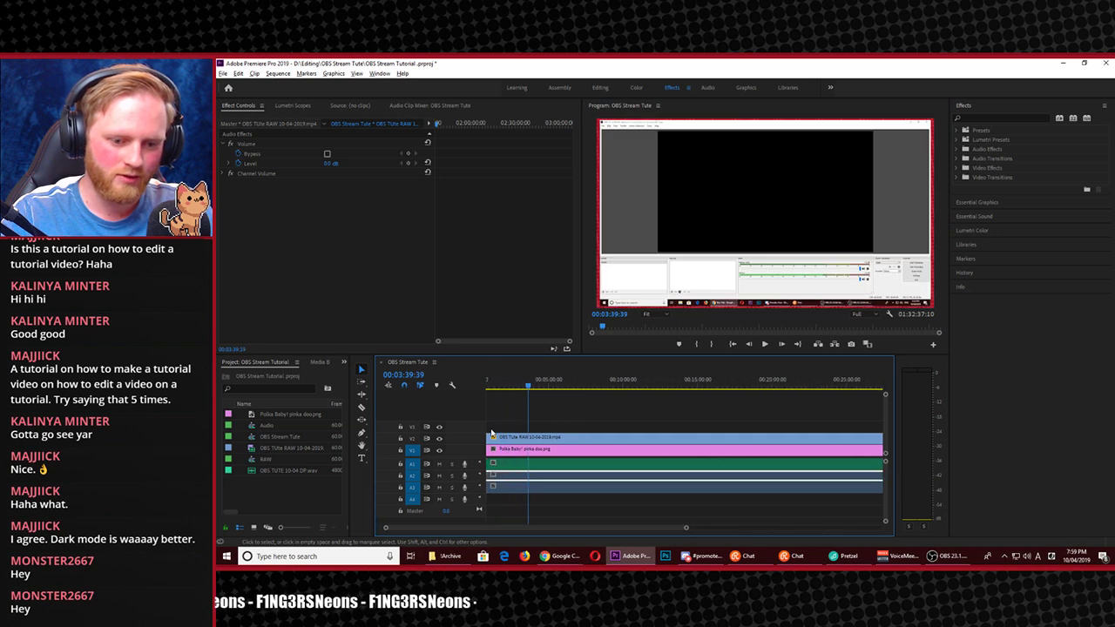
{"action": "key", "text": "="}
{"action": "key", "text": "="}
{"action": "left_click_drag", "start_coordinate": [537, 383], "coordinate": [575, 389]}
{"action": "key", "text": "="}
{"action": "key", "text": "="}
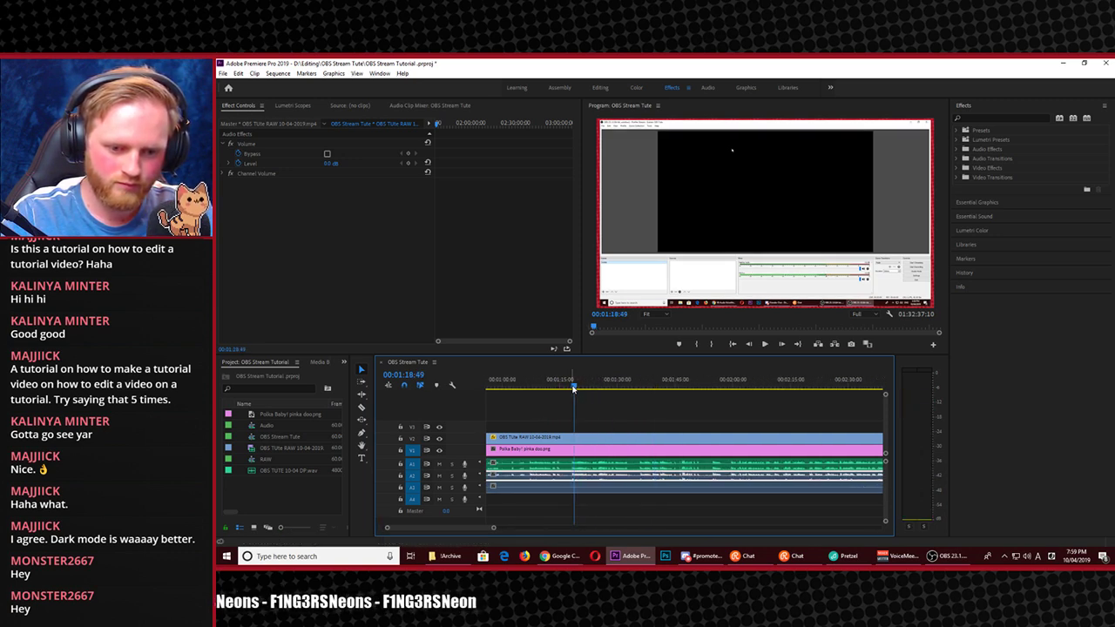
{"action": "left_click", "coordinate": [439, 475]}
Play and skim the sequence from 00:01:18 to about 00:02:02 to locate where the usable narration starts
{"action": "key", "text": "space"}
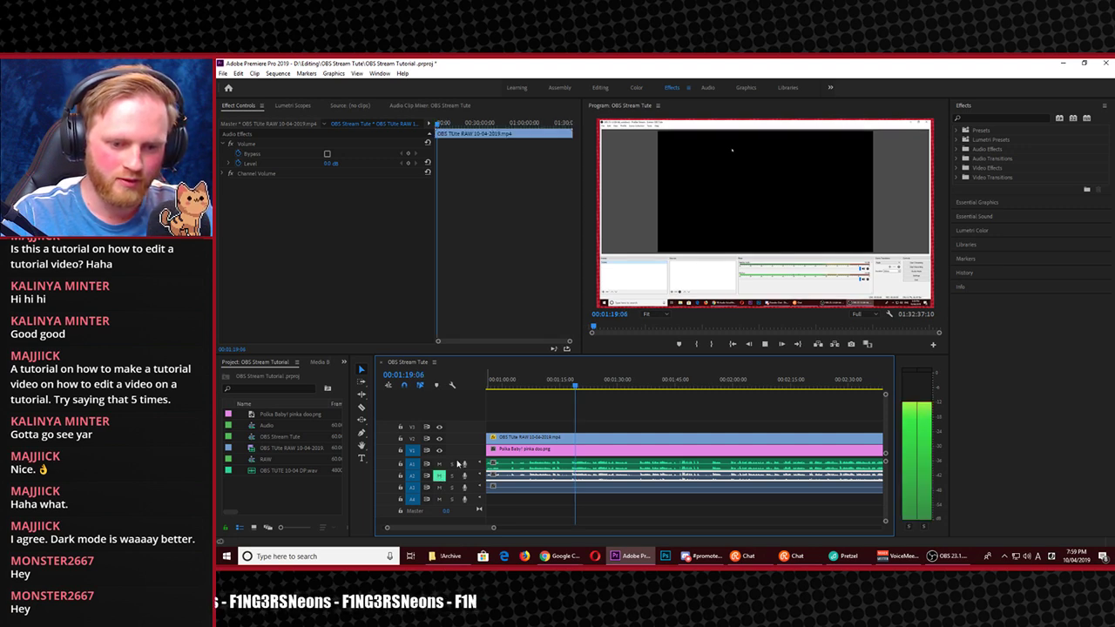
{"action": "key", "text": "="}
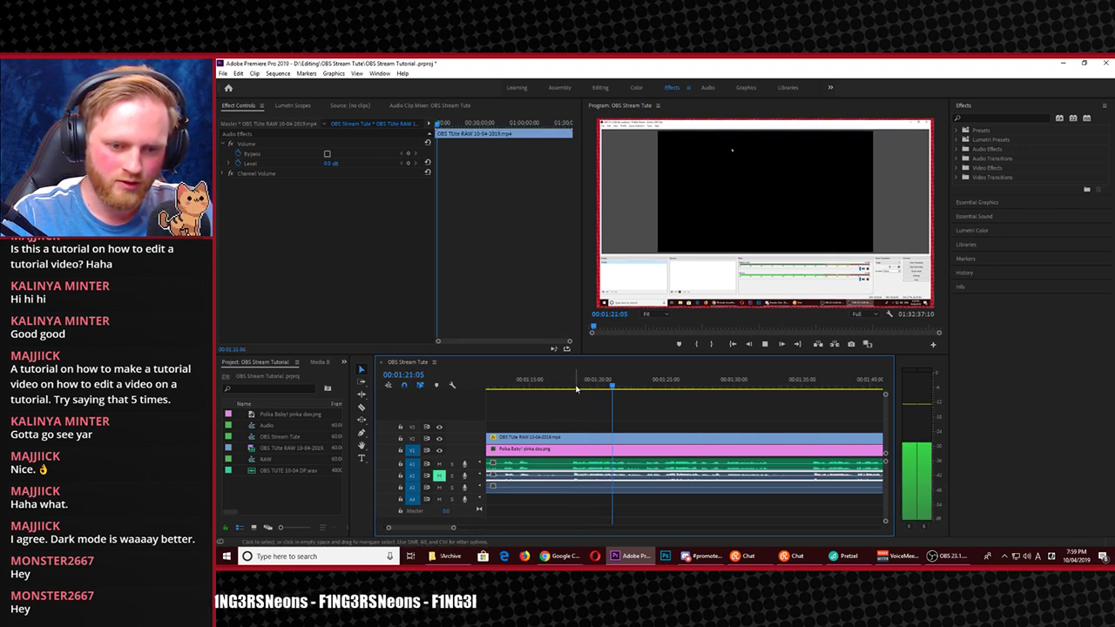
{"action": "key", "text": "space"}
{"action": "left_click", "coordinate": [572, 387]}
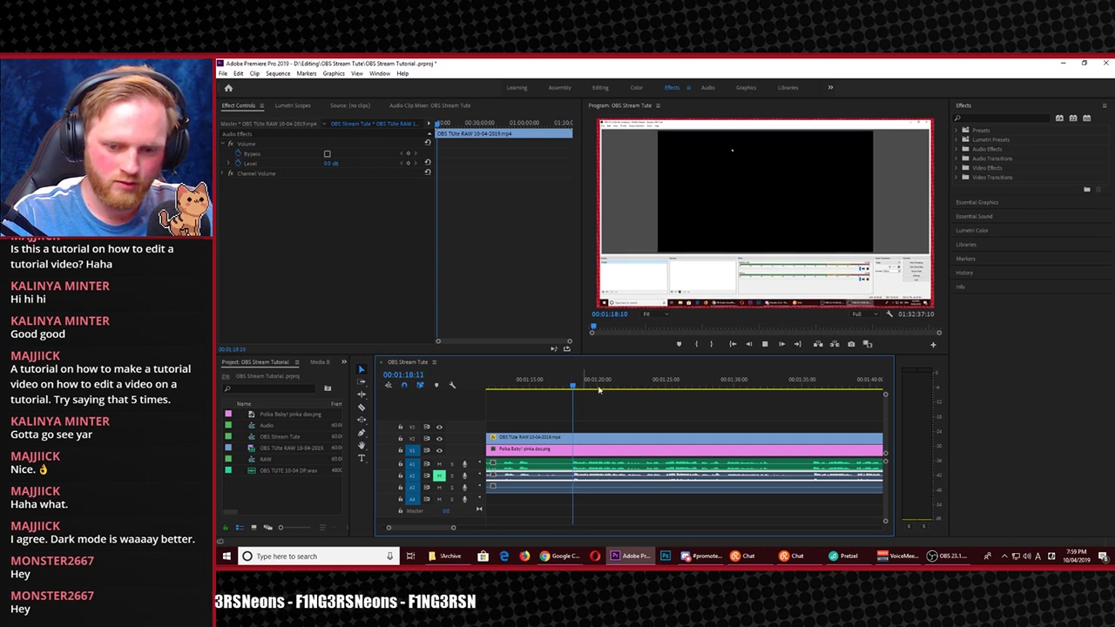
{"action": "key", "text": "space"}
{"action": "left_click", "coordinate": [808, 388]}
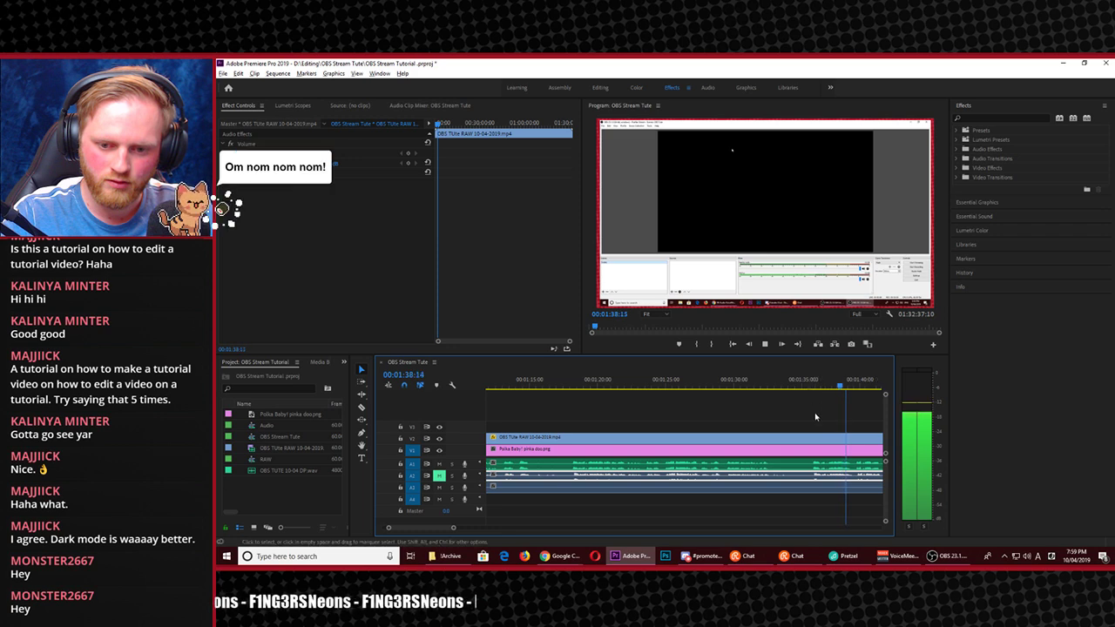
{"action": "key", "text": "minus"}
{"action": "key", "text": "minus"}
{"action": "key", "text": "equal"}
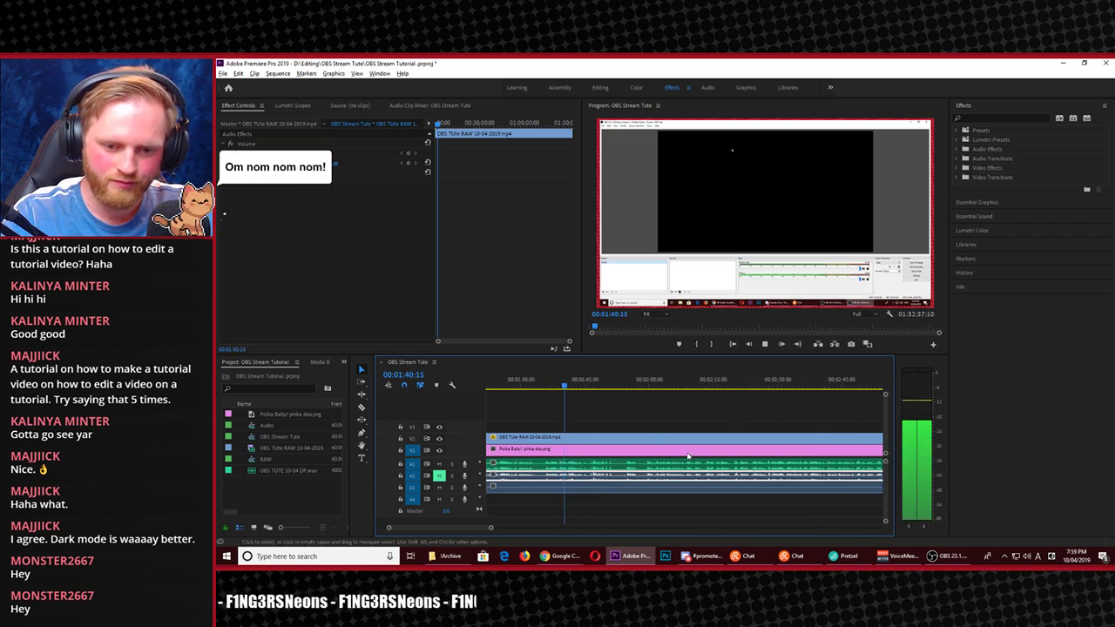
{"action": "key", "text": "space"}
{"action": "left_click", "coordinate": [622, 389]}
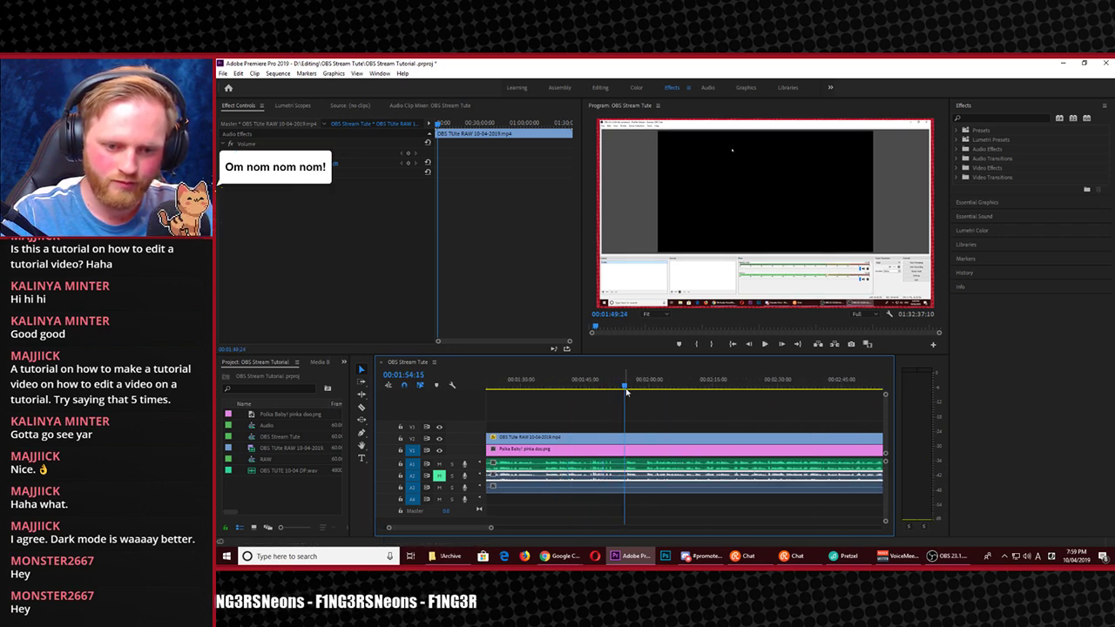
{"action": "left_click", "coordinate": [639, 384]}
{"action": "left_click_drag", "start_coordinate": [639, 384], "coordinate": [648, 390]}
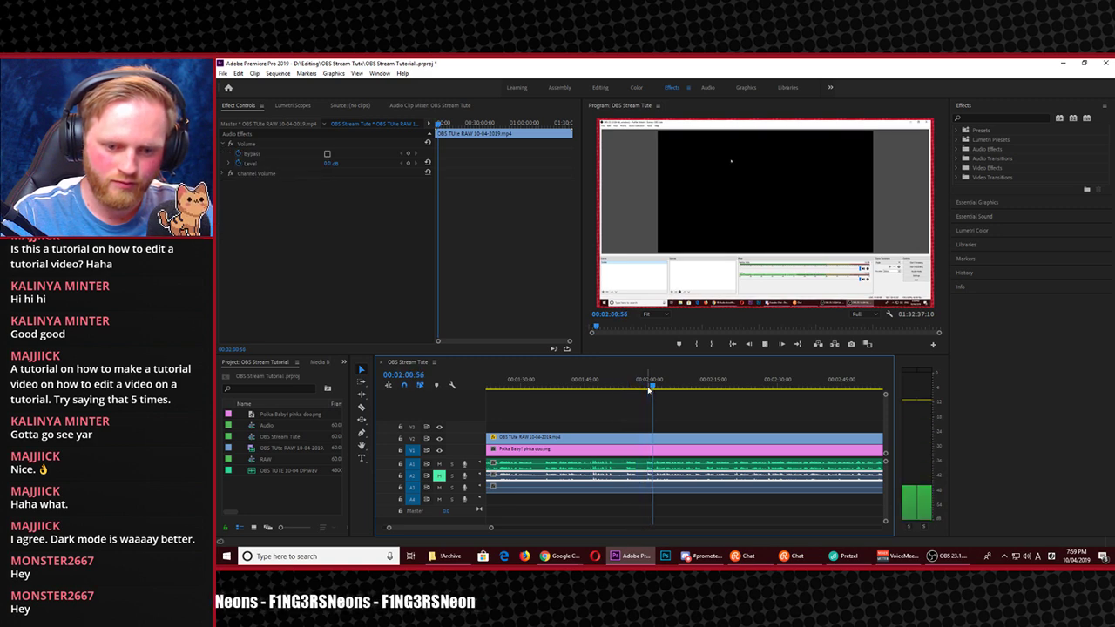
{"action": "key", "text": "space"}
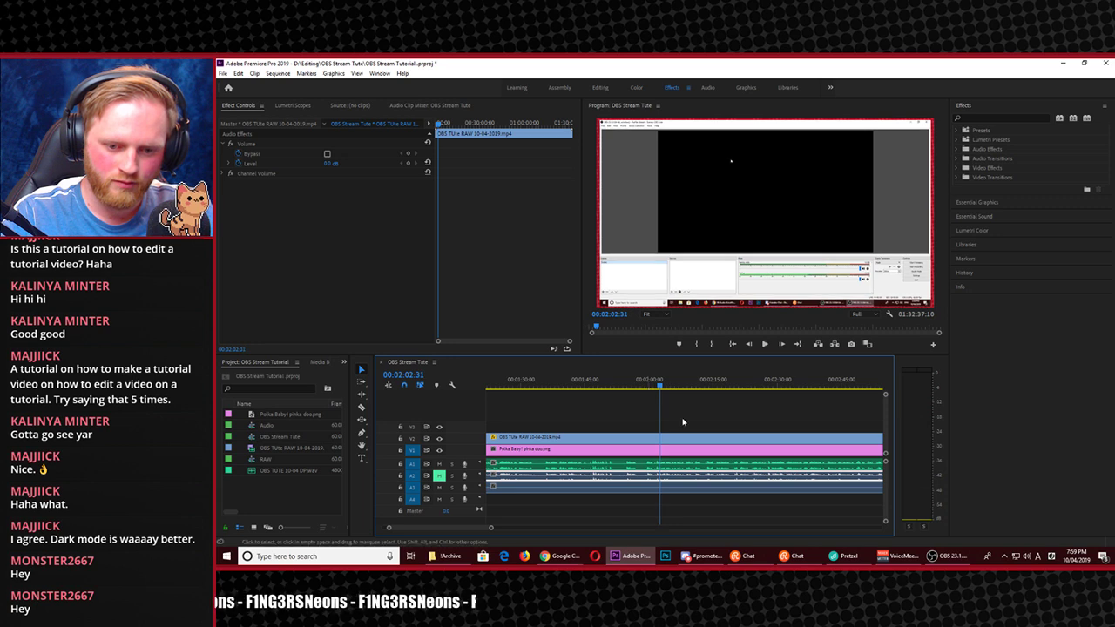
Split the clips on all tracks at 00:02:01:35
{"action": "key", "text": "equal"}
{"action": "key", "text": "equal"}
{"action": "key", "text": "equal"}
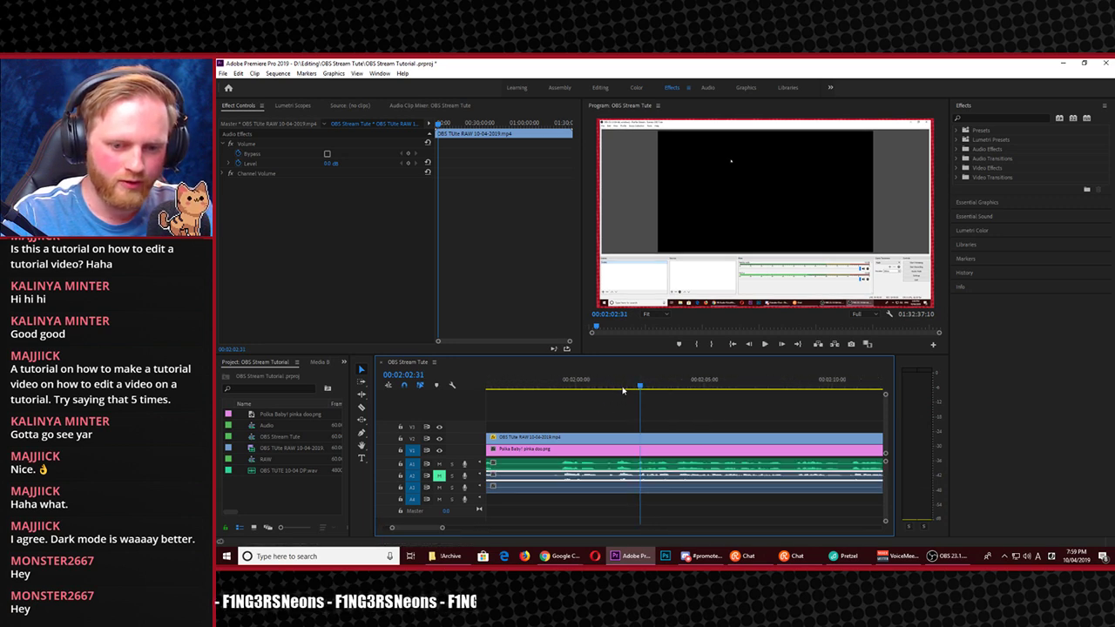
{"action": "left_click_drag", "start_coordinate": [623, 390], "coordinate": [620, 391]}
{"action": "key", "text": "ctrl+a"}
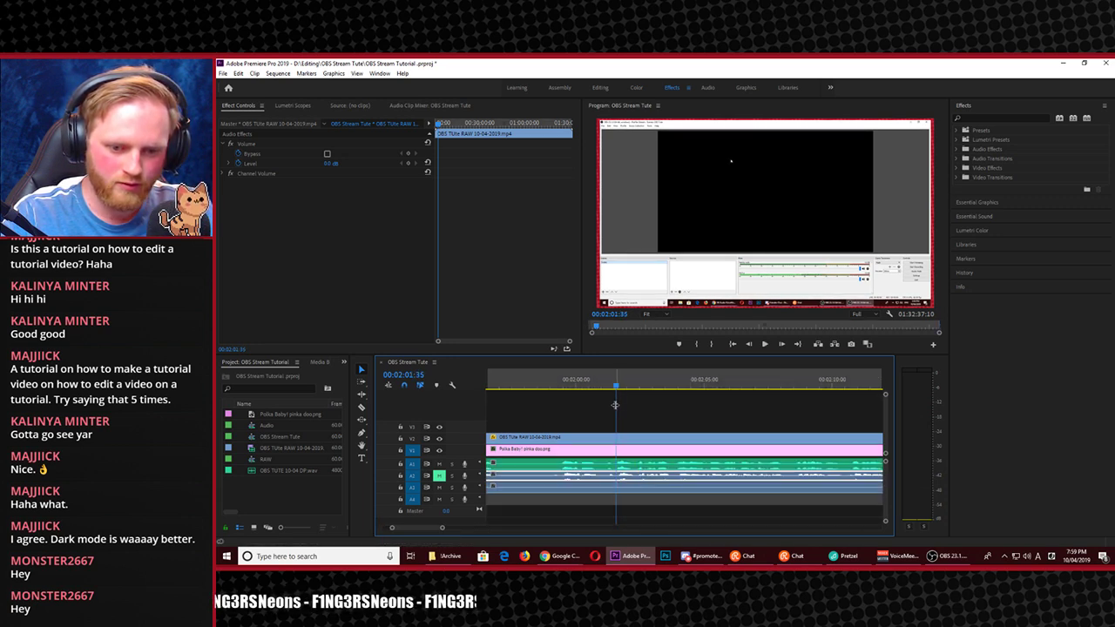
{"action": "left_click", "coordinate": [615, 428]}
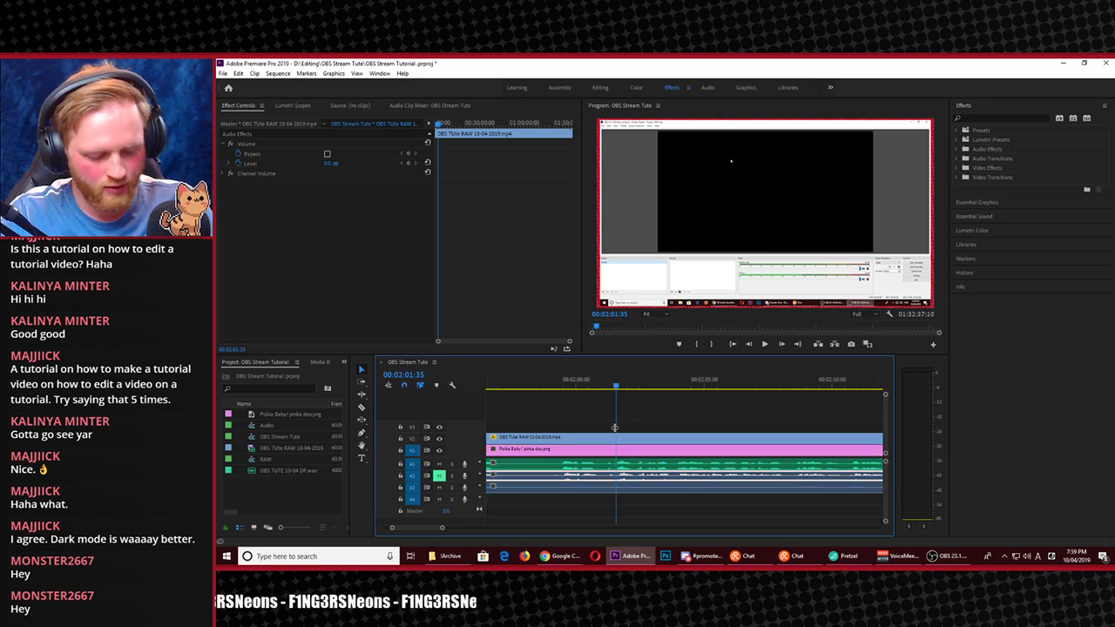
{"action": "key", "text": "c"}
{"action": "left_click", "coordinate": [617, 437], "text": "shift"}
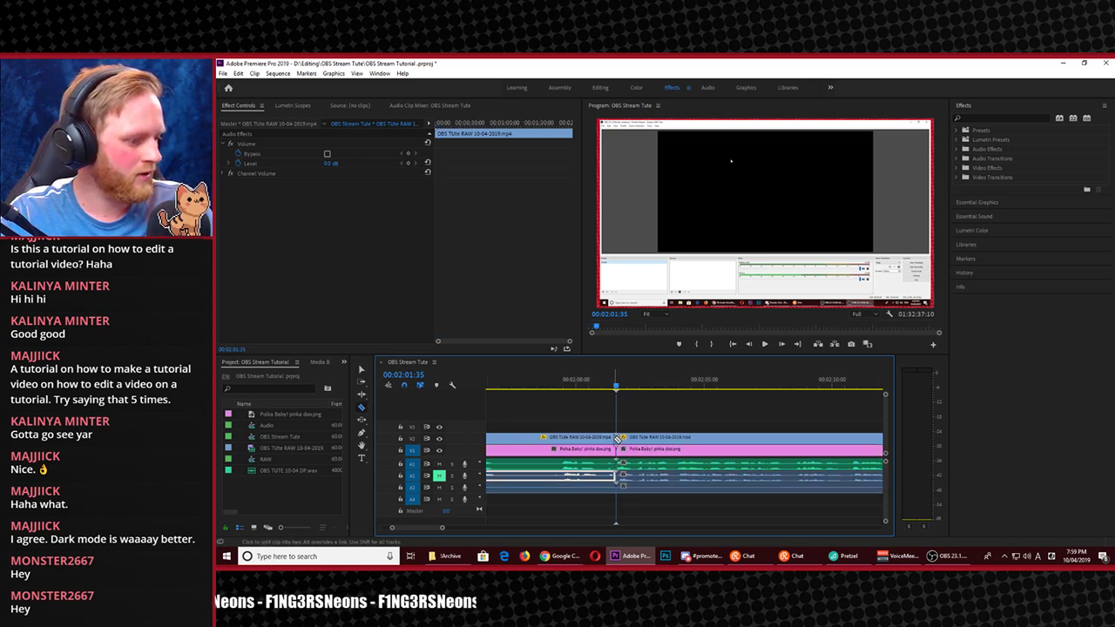
Delete all video and audio before the cut at 00:02:01:35 and close the gap that remains
{"action": "key", "text": "v"}
{"action": "left_click_drag", "start_coordinate": [562, 427], "coordinate": [558, 449]}
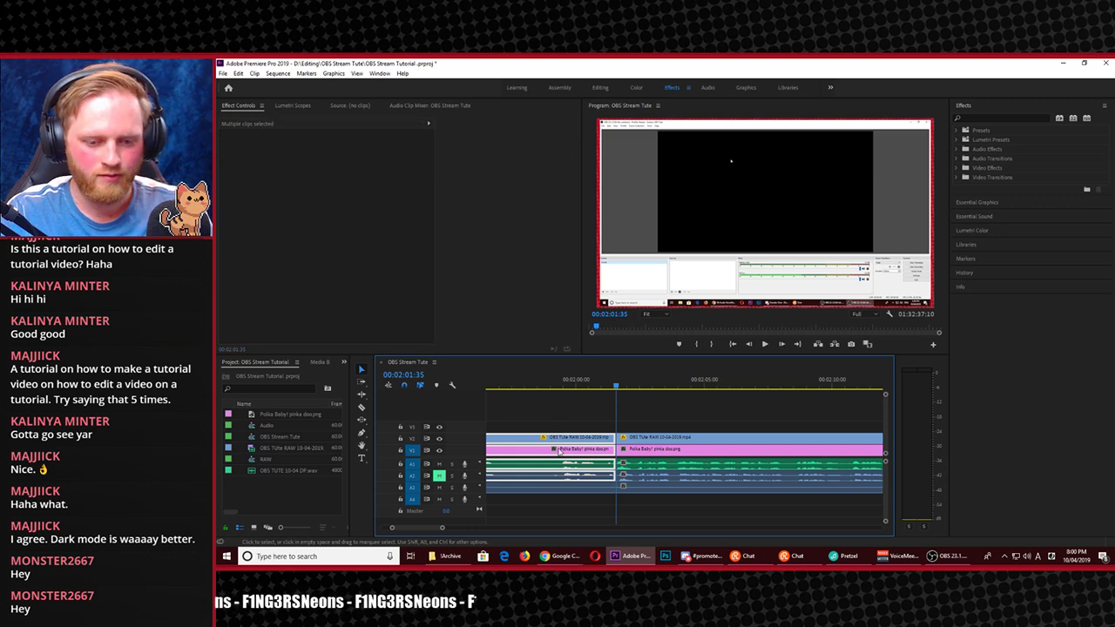
{"action": "key", "text": "Delete"}
{"action": "left_click", "coordinate": [544, 493]}
{"action": "key", "text": "Delete"}
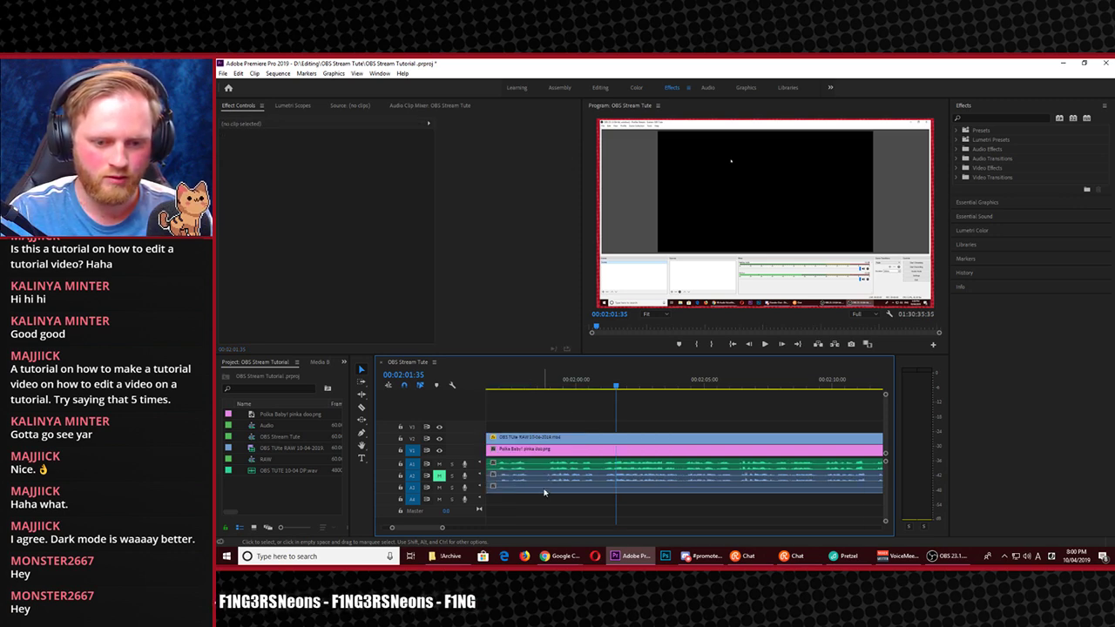
Play the trimmed sequence from its start and split all tracks at 00:01:35:33, where the next unneeded passage begins
{"action": "key", "text": "Home"}
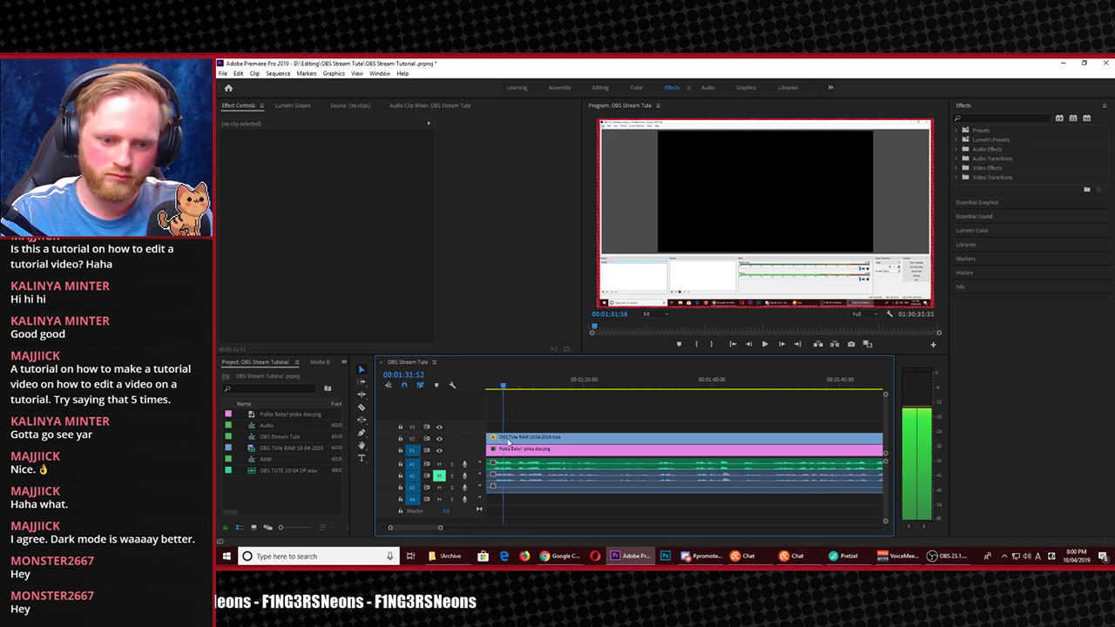
{"action": "left_click_drag", "start_coordinate": [508, 443], "coordinate": [655, 436]}
{"action": "key", "text": "space"}
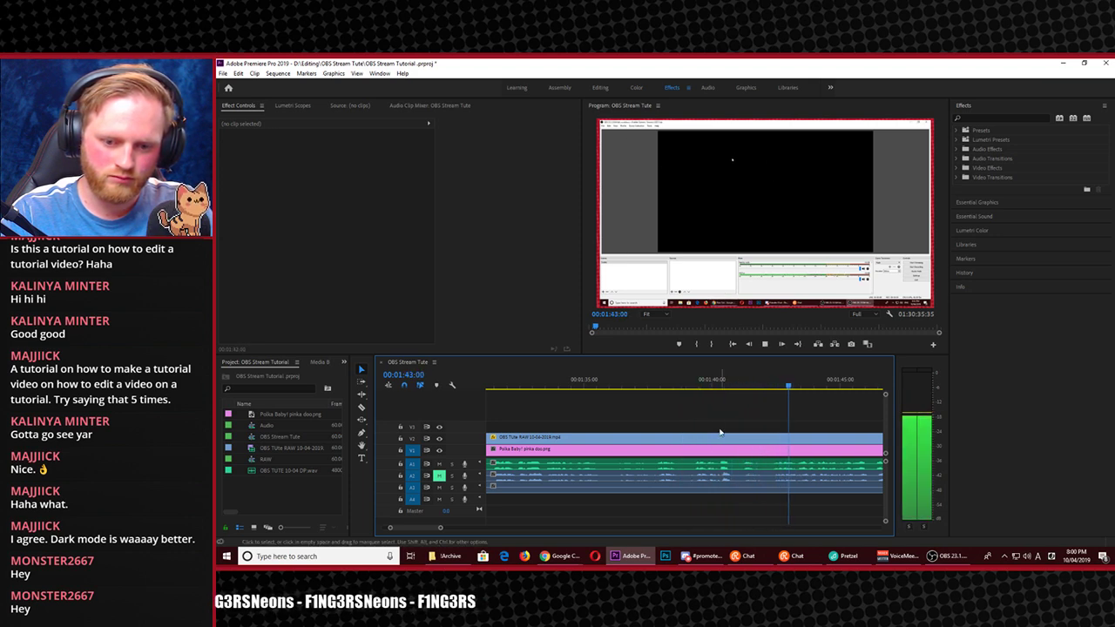
{"action": "left_click", "coordinate": [601, 394]}
{"action": "mouse_move", "coordinate": [601, 394]}
{"action": "left_mouse_down"}
{"action": "mouse_move", "coordinate": [571, 392]}
{"action": "mouse_move", "coordinate": [597, 392]}
{"action": "left_mouse_up"}
{"action": "key", "text": "c"}
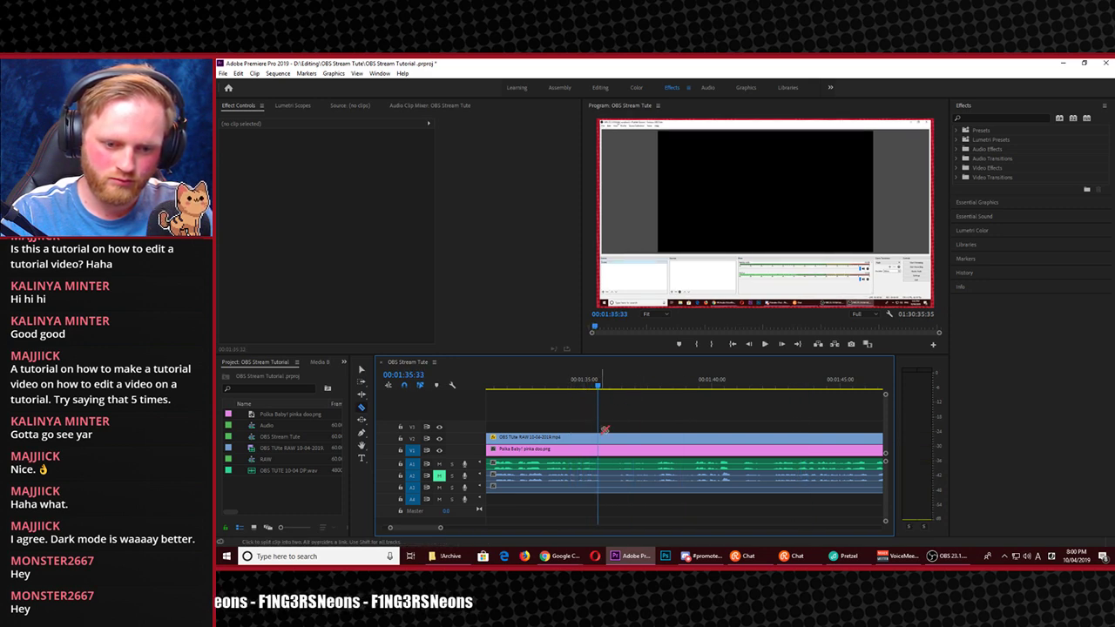
{"action": "left_click", "coordinate": [602, 432], "text": "shift"}
Play on past the cut to find the end of the unneeded passage and split all tracks at 00:01:37:50
{"action": "key", "text": "space"}
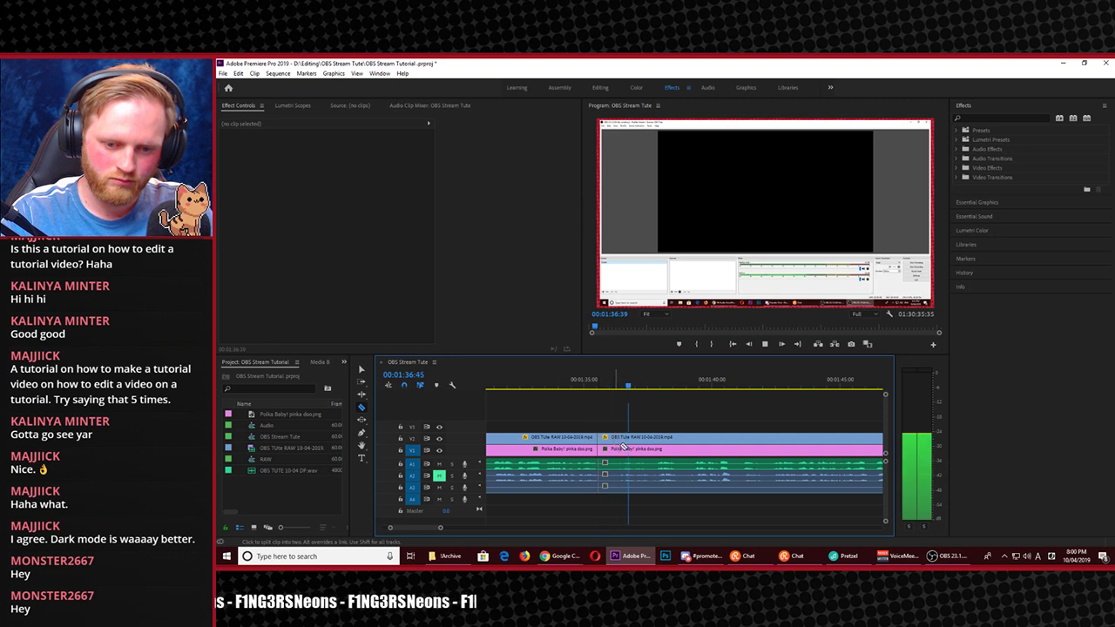
{"action": "key", "text": "space"}
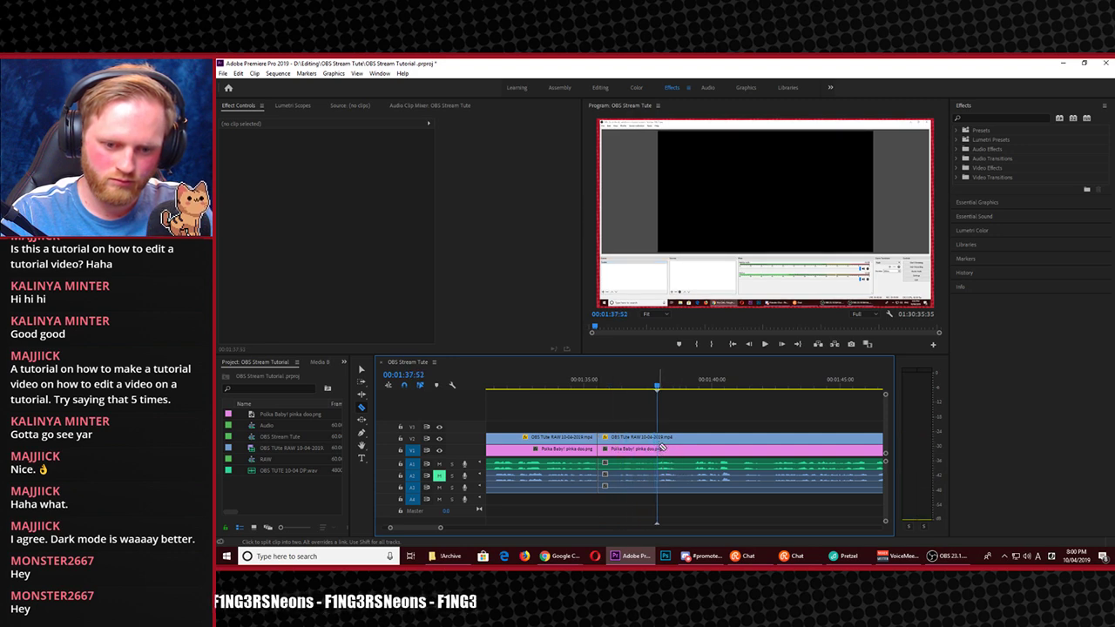
{"action": "key", "text": "Left"}
{"action": "key", "text": "Left"}
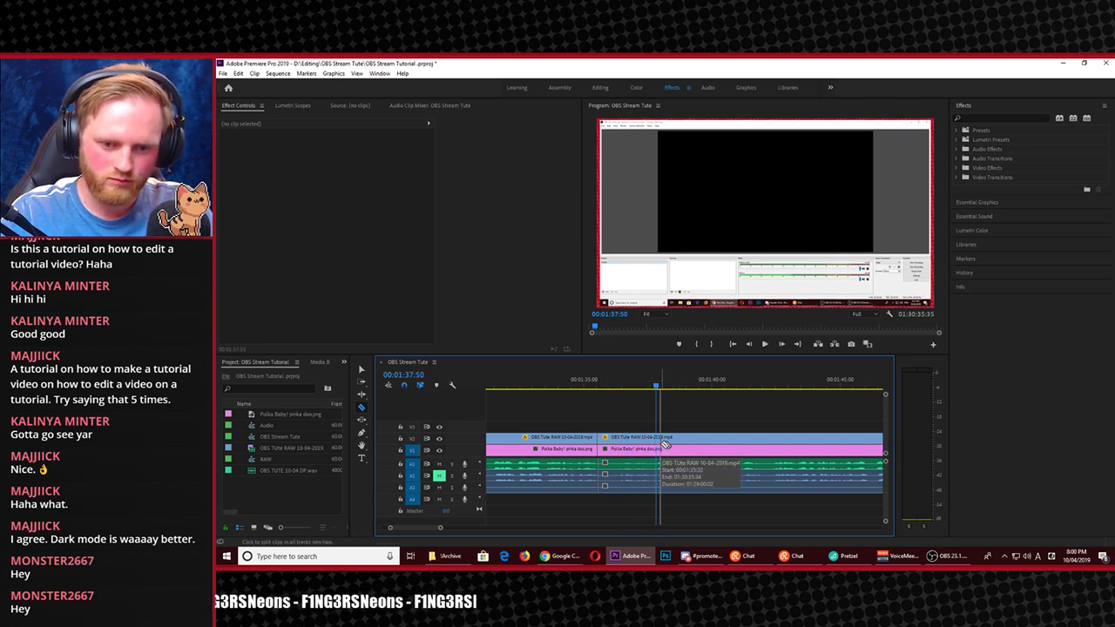
{"action": "left_click", "coordinate": [656, 444], "text": "shift"}
Delete the segment between 00:01:35:33 and 00:01:37:50 on every track and close the gap
{"action": "key", "text": "v"}
{"action": "left_click", "coordinate": [632, 470]}
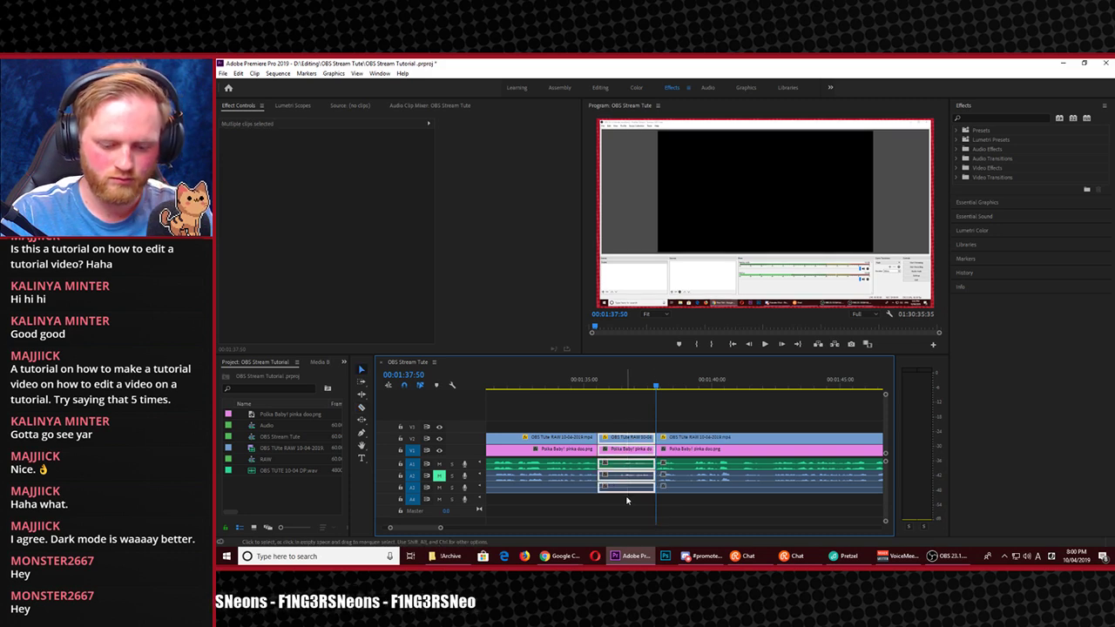
{"action": "key", "text": "Delete"}
{"action": "left_click", "coordinate": [632, 469]}
{"action": "key", "text": "Delete"}
Play across the join, split all tracks at 00:01:36:59 and ripple delete the piece between 00:01:35:33 and there
{"action": "left_click", "coordinate": [581, 390]}
{"action": "key", "text": "space"}
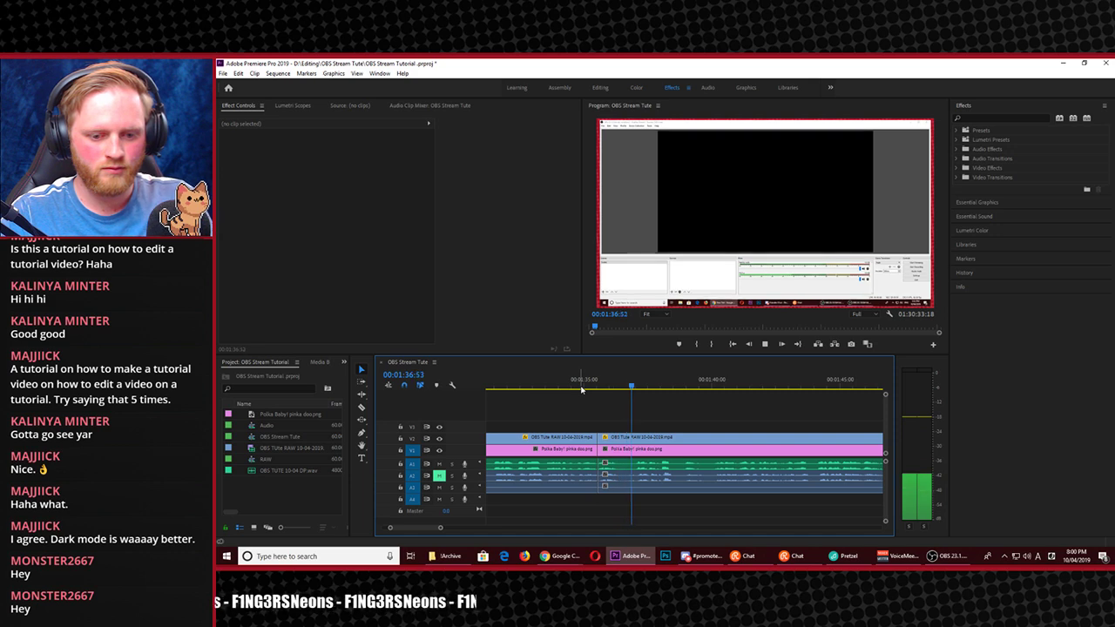
{"action": "key", "text": "space"}
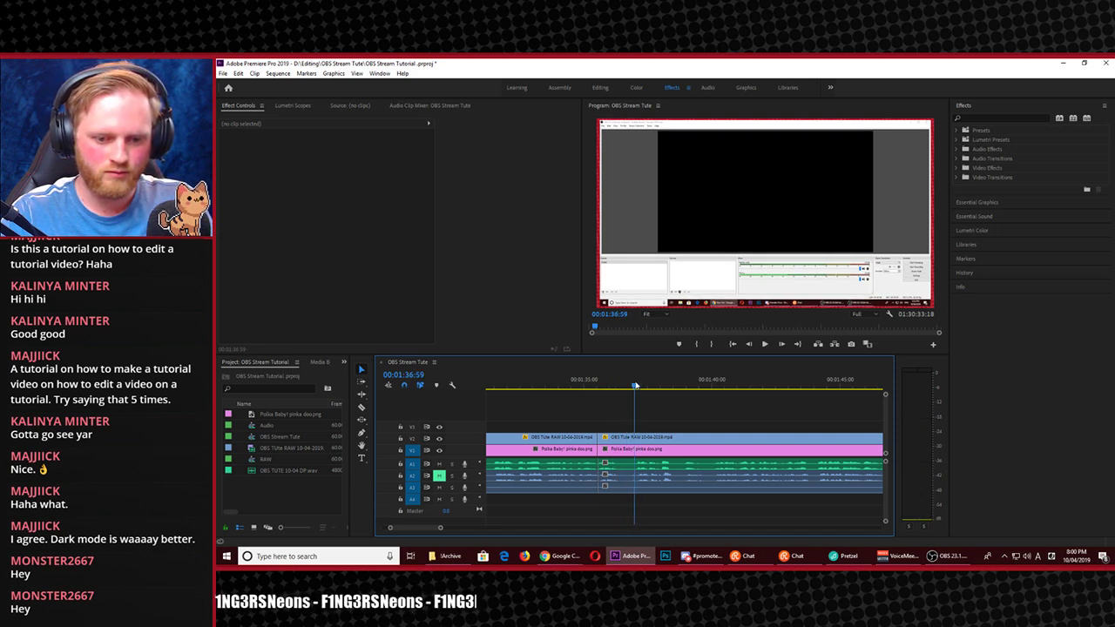
{"action": "key", "text": "ctrl+k"}
{"action": "left_click_drag", "start_coordinate": [615, 397], "coordinate": [615, 500]}
{"action": "key", "text": "shift+Delete"}
Play from 00:01:34:51 while toggling the A1 and A2 mutes to compare the tracks, leave both muted and place the playhead at 00:02:24:52
{"action": "left_click", "coordinate": [582, 381]}
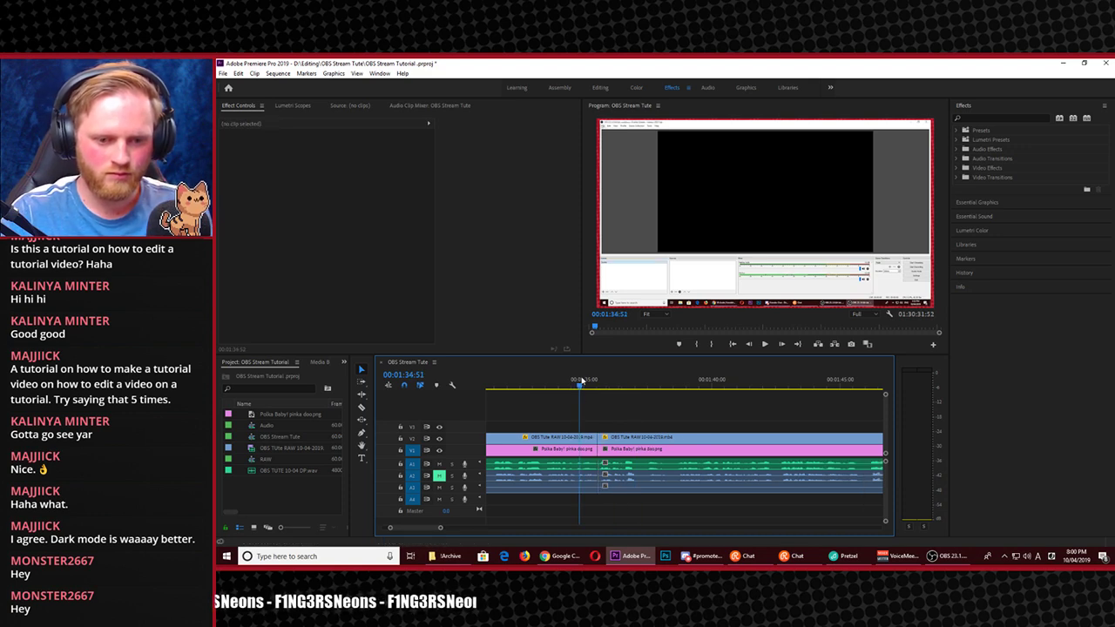
{"action": "key", "text": "space"}
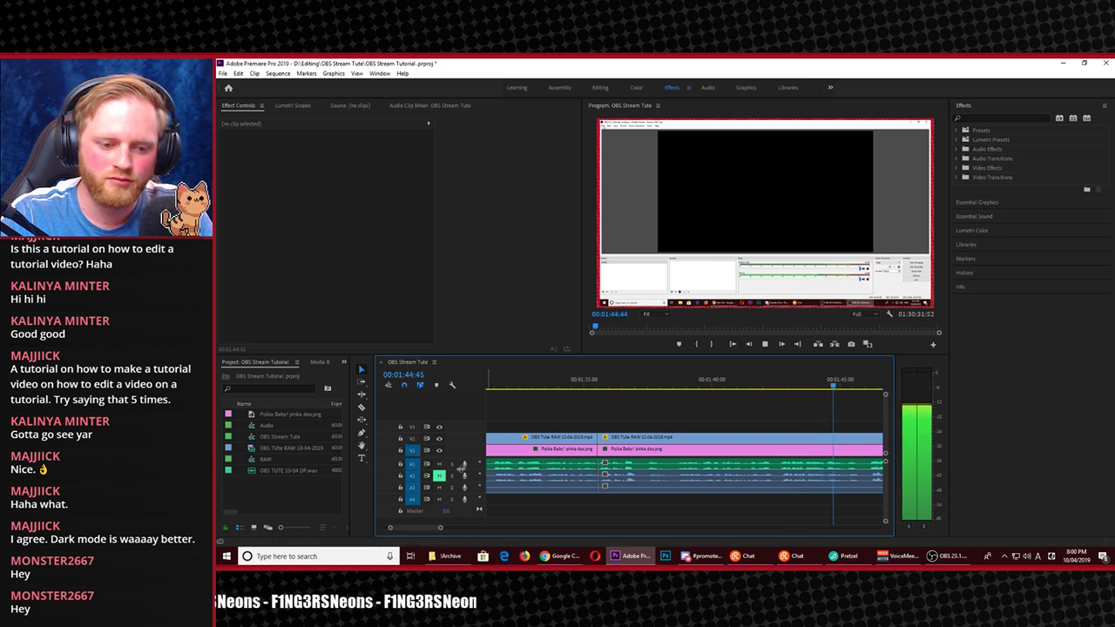
{"action": "left_click", "coordinate": [439, 463]}
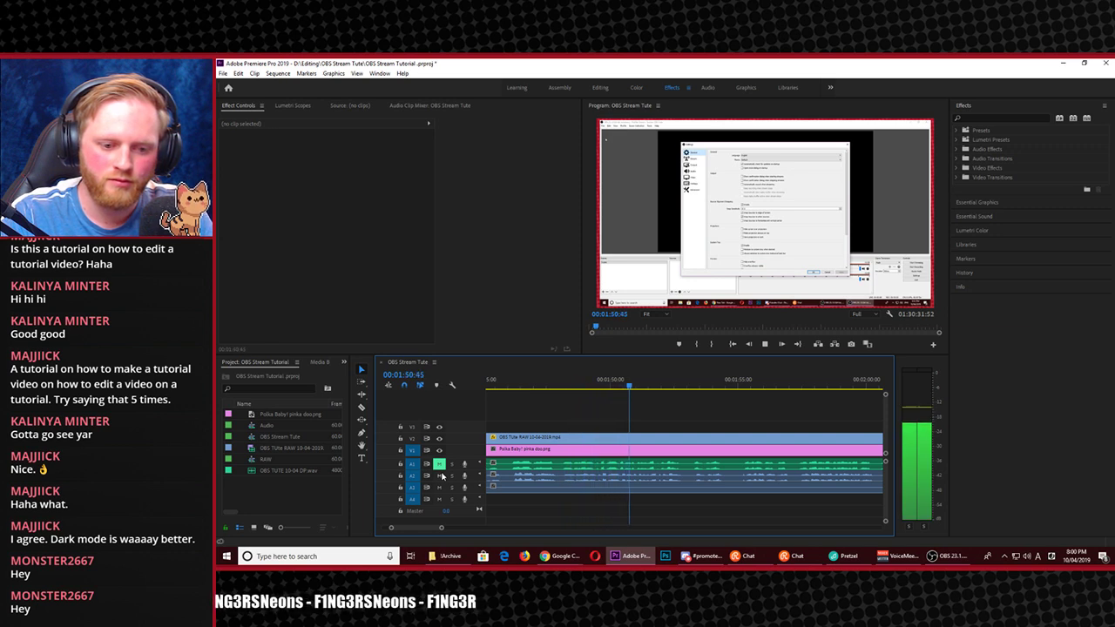
{"action": "left_click", "coordinate": [439, 476]}
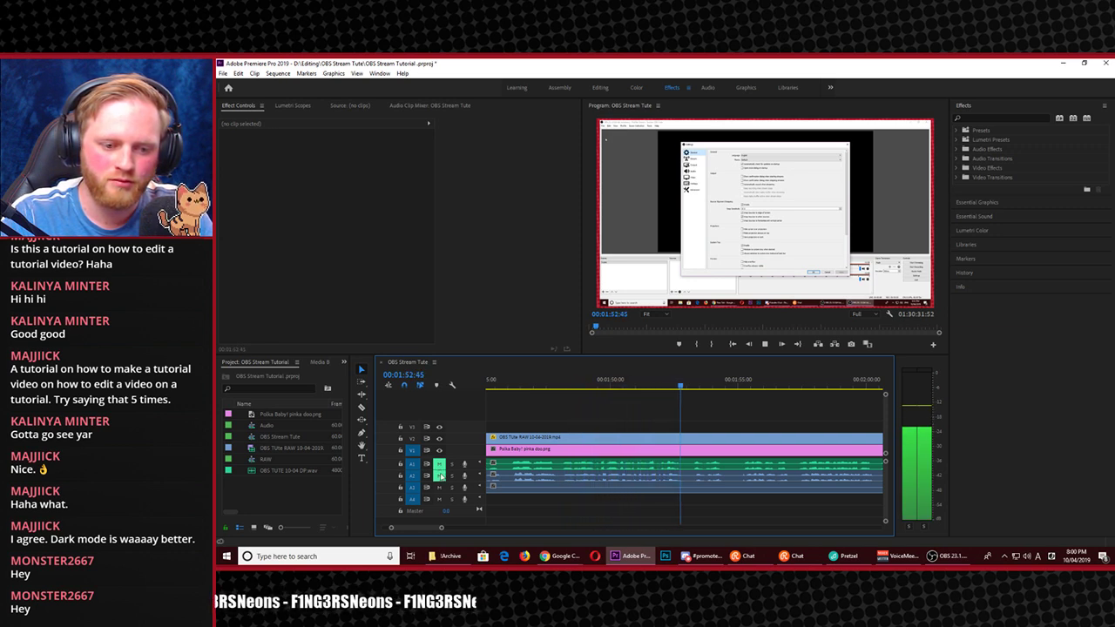
{"action": "left_click", "coordinate": [439, 464]}
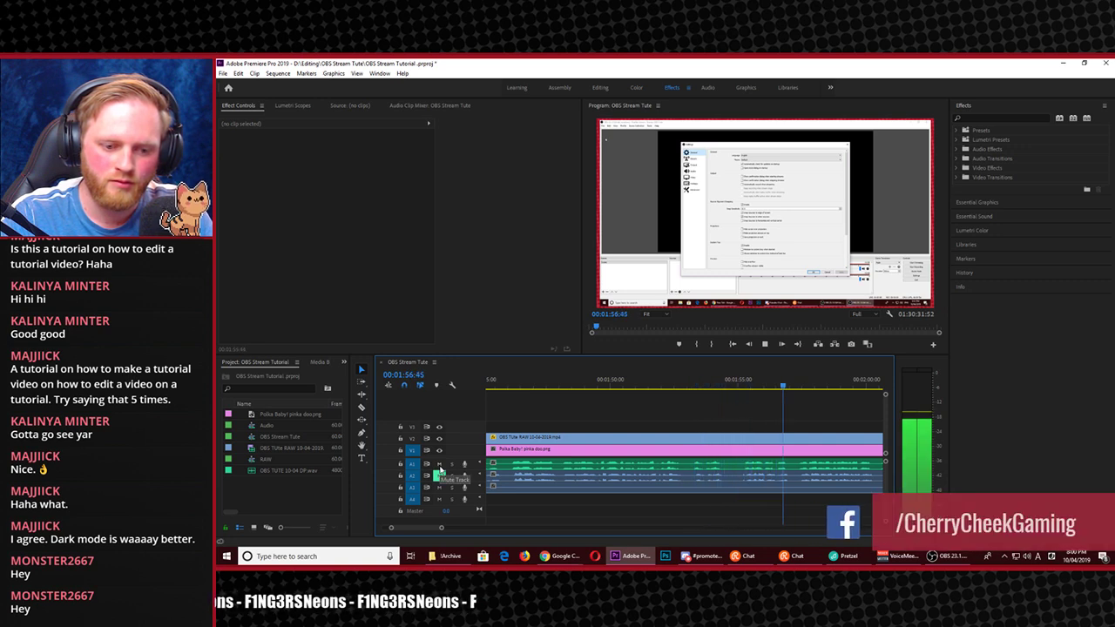
{"action": "left_click", "coordinate": [439, 465]}
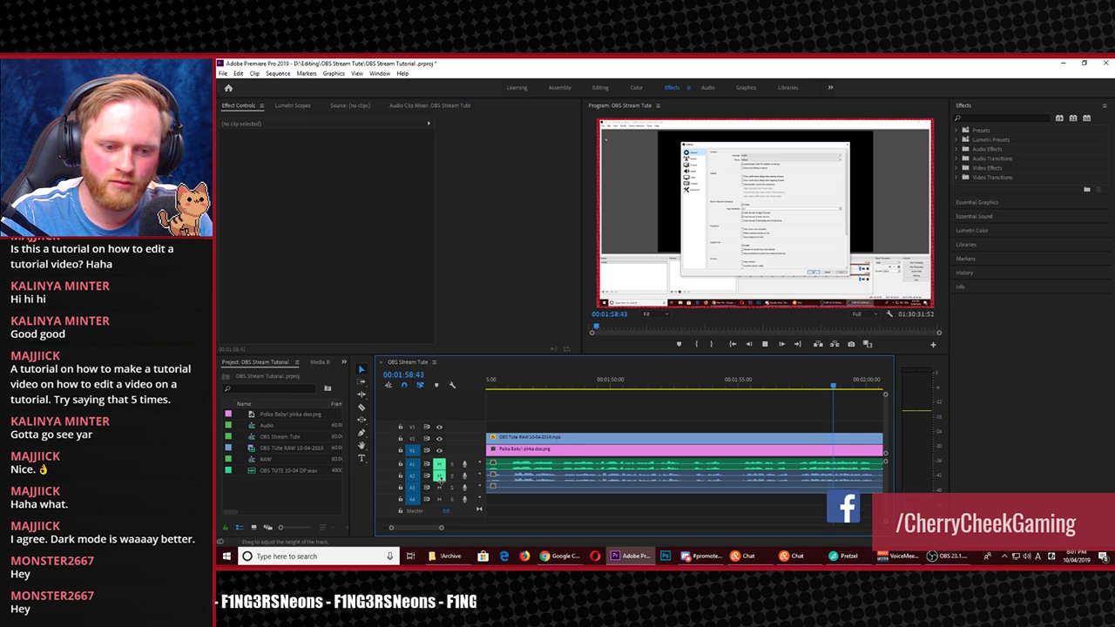
{"action": "left_click", "coordinate": [439, 475]}
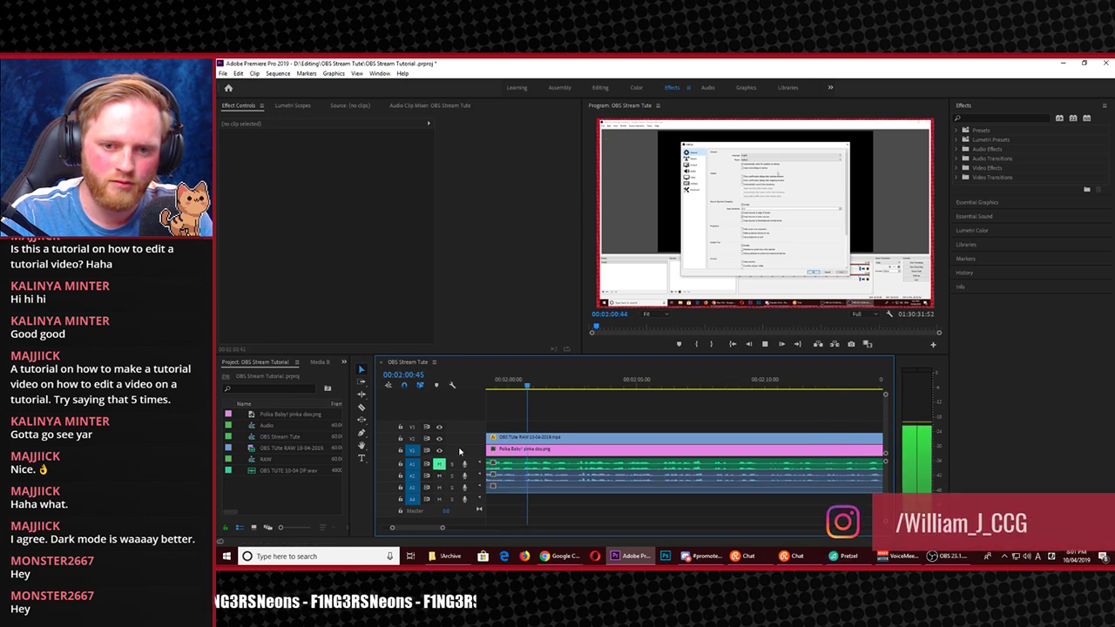
{"action": "left_click", "coordinate": [439, 476]}
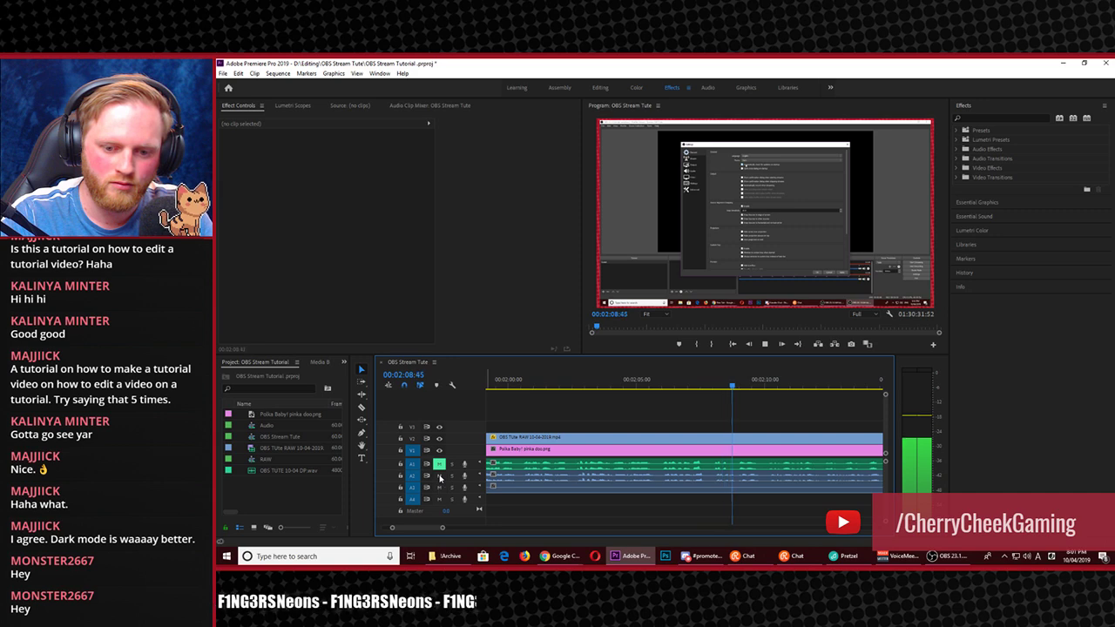
{"action": "left_click", "coordinate": [439, 477]}
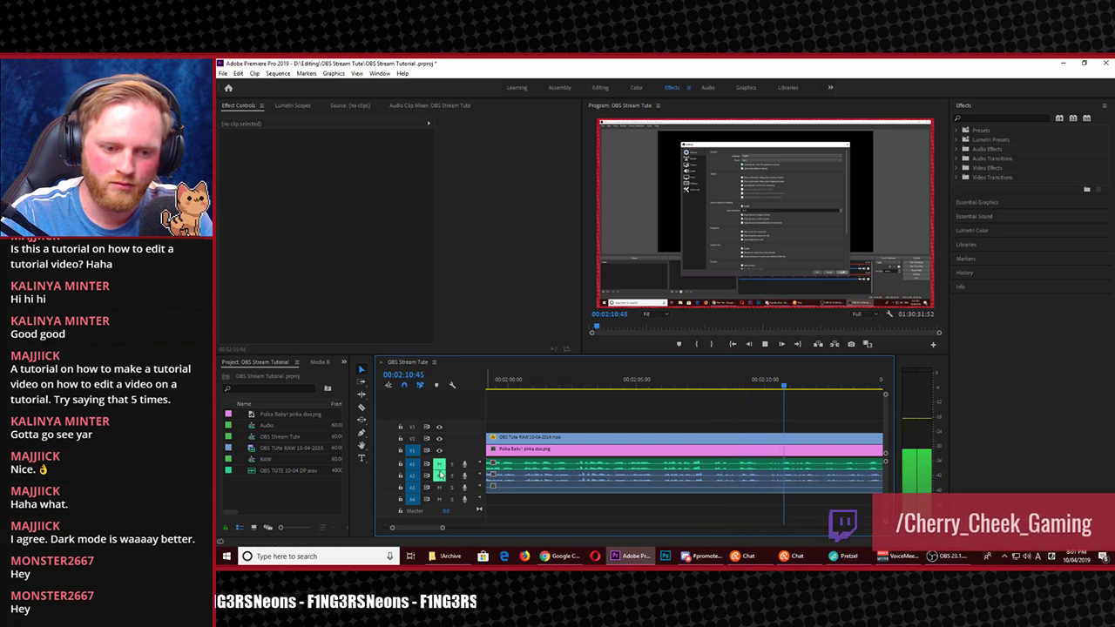
{"action": "left_click", "coordinate": [439, 464]}
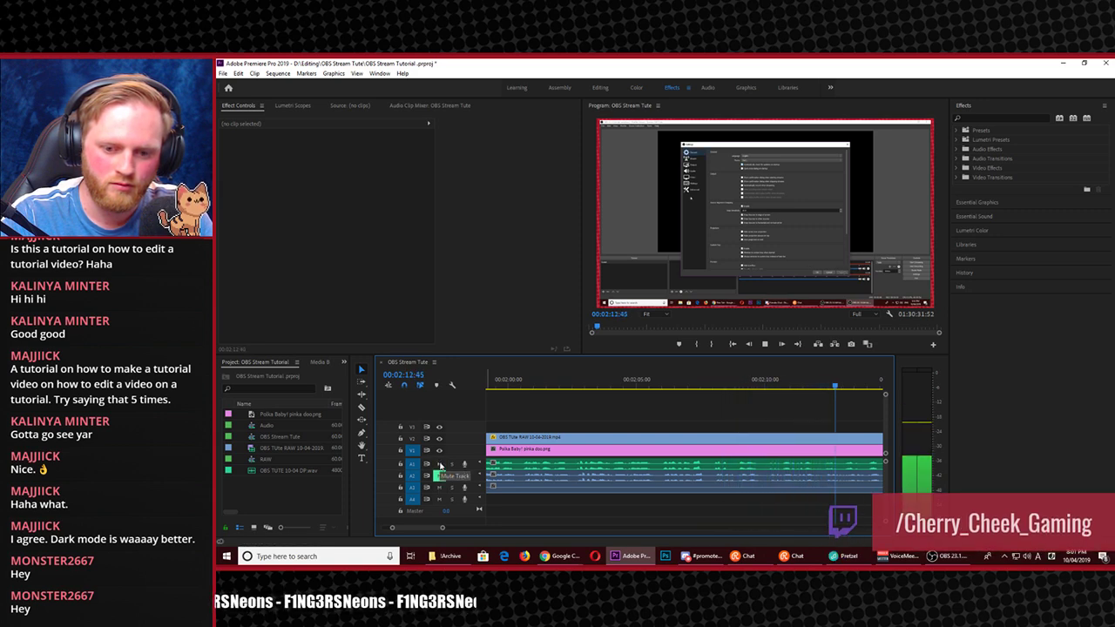
{"action": "left_click", "coordinate": [789, 390]}
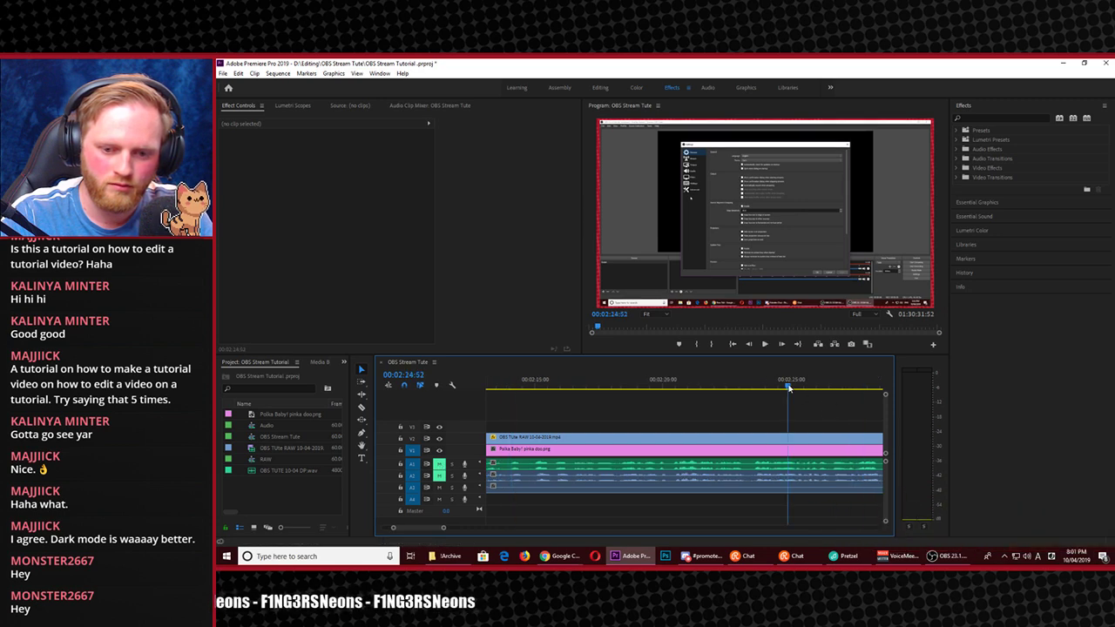
{"action": "scroll", "coordinate": [766, 397], "scroll_direction": "down", "scroll_amount": 3}
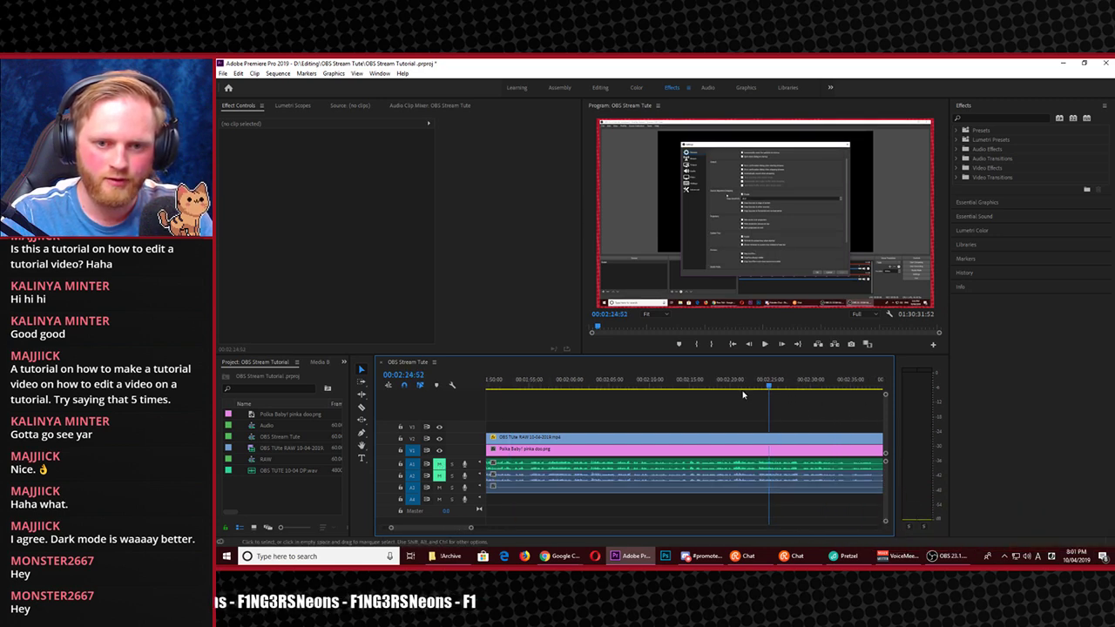
Replay the passage around 00:02:07 with only A1 audible and with only A2 audible to compare the two audio tracks
{"action": "left_click_drag", "start_coordinate": [550, 393], "coordinate": [655, 394]}
{"action": "left_click", "coordinate": [697, 401]}
{"action": "key", "text": "space"}
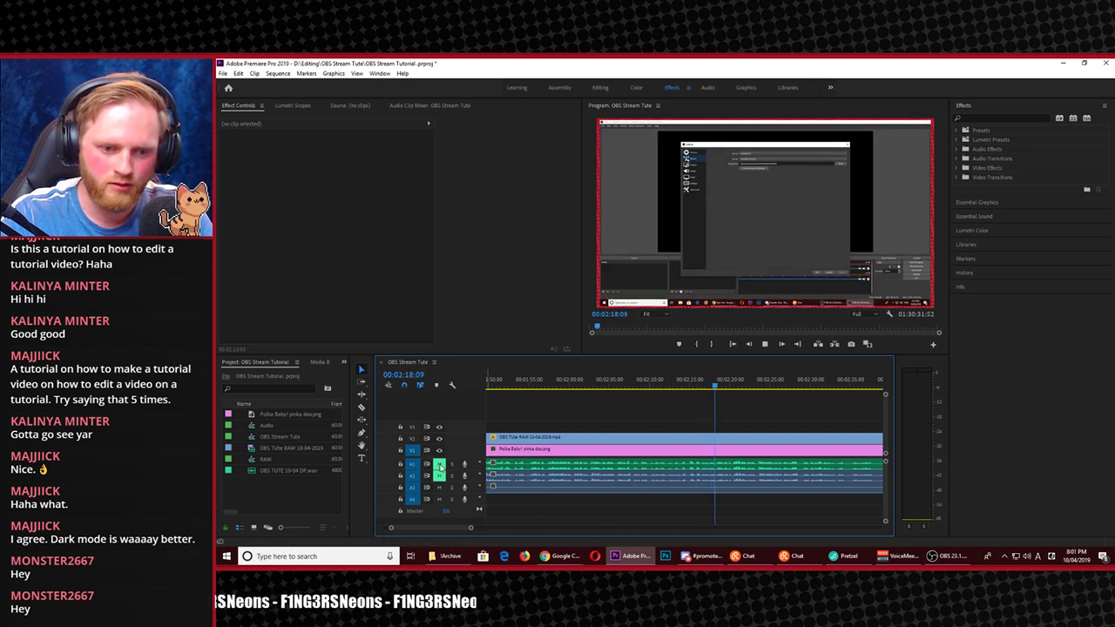
{"action": "left_click", "coordinate": [439, 463]}
{"action": "left_click", "coordinate": [643, 389]}
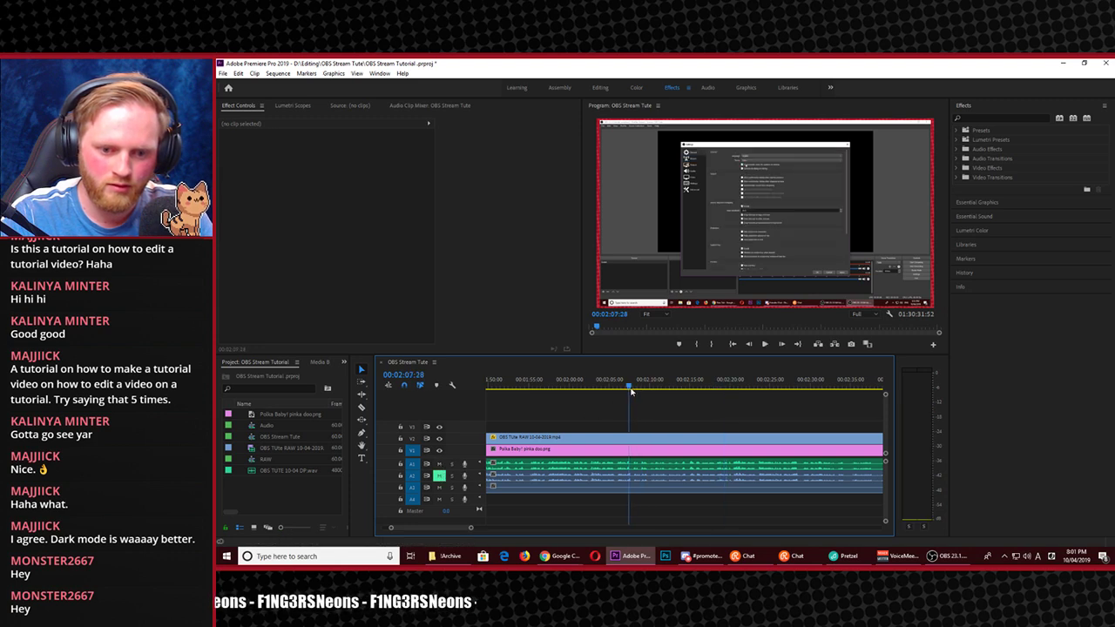
{"action": "mouse_move", "coordinate": [632, 393]}
{"action": "left_mouse_down"}
{"action": "mouse_move", "coordinate": [644, 394]}
{"action": "mouse_move", "coordinate": [625, 399]}
{"action": "left_mouse_up"}
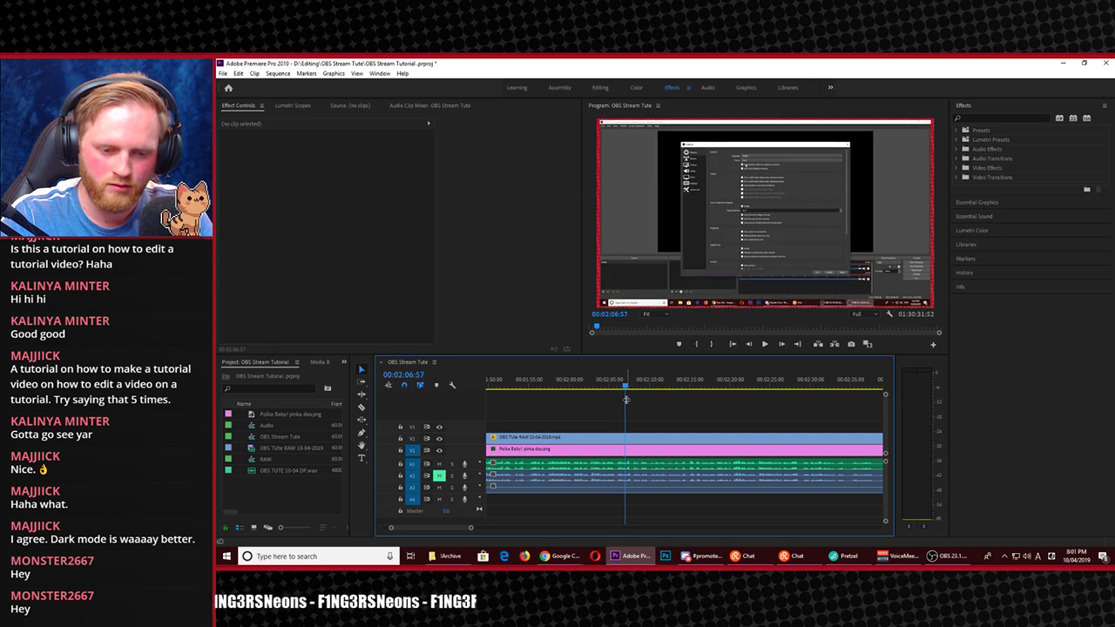
{"action": "left_click", "coordinate": [440, 474]}
{"action": "key", "text": "space"}
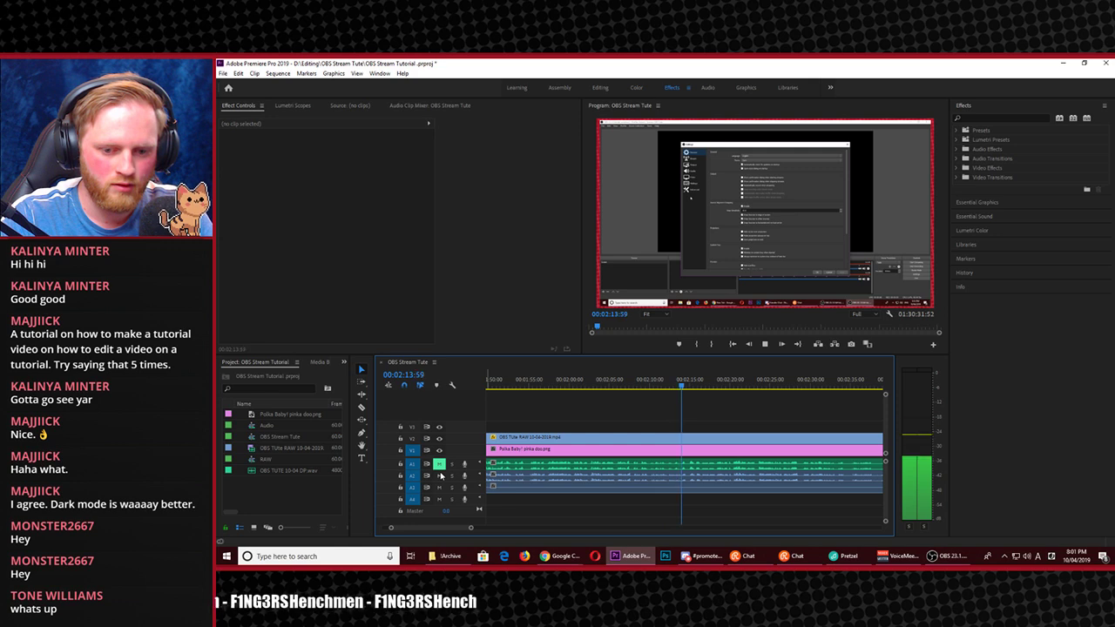
{"action": "key", "text": "space"}
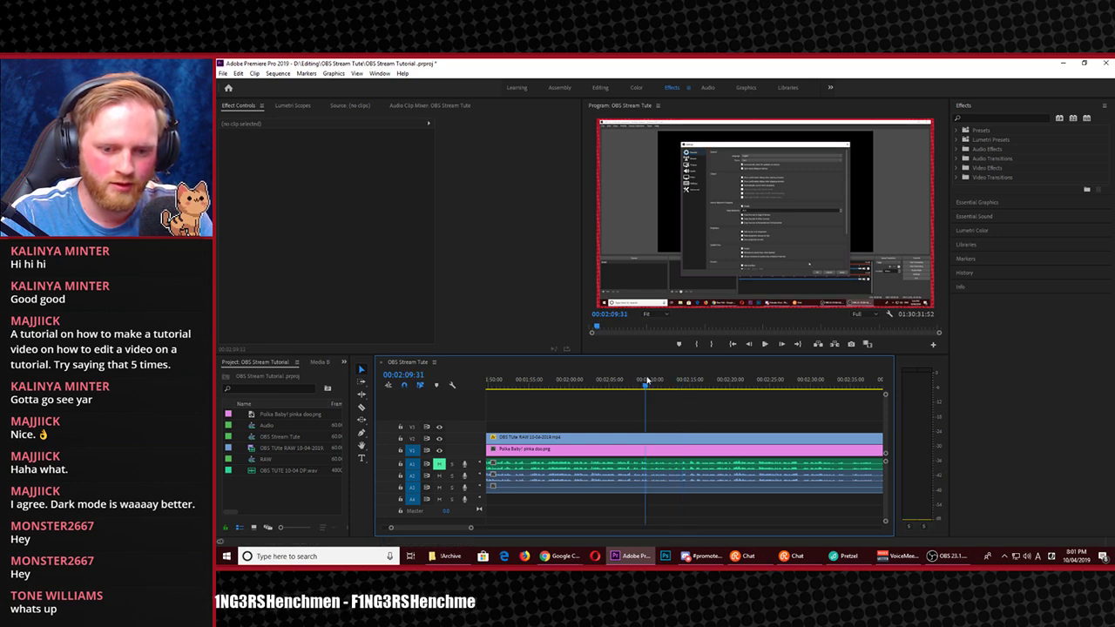
Mute A2, unmute A1 and play from 00:02:09:28 to 00:02:14:07 to listen to A1 alone
{"action": "left_click", "coordinate": [439, 475]}
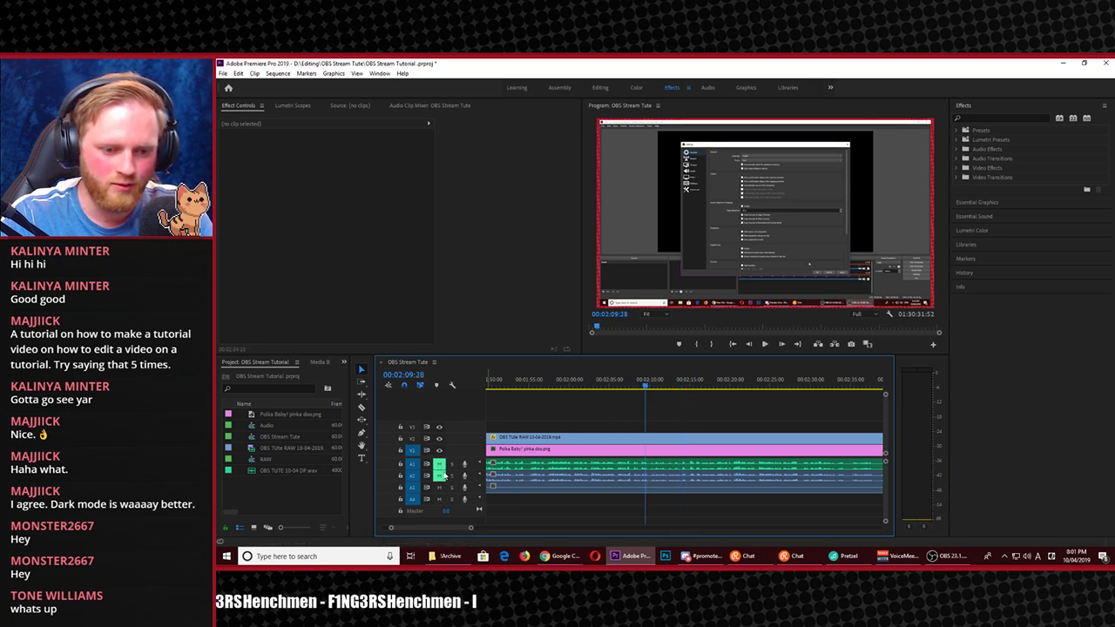
{"action": "left_click", "coordinate": [440, 464]}
{"action": "key", "text": "space"}
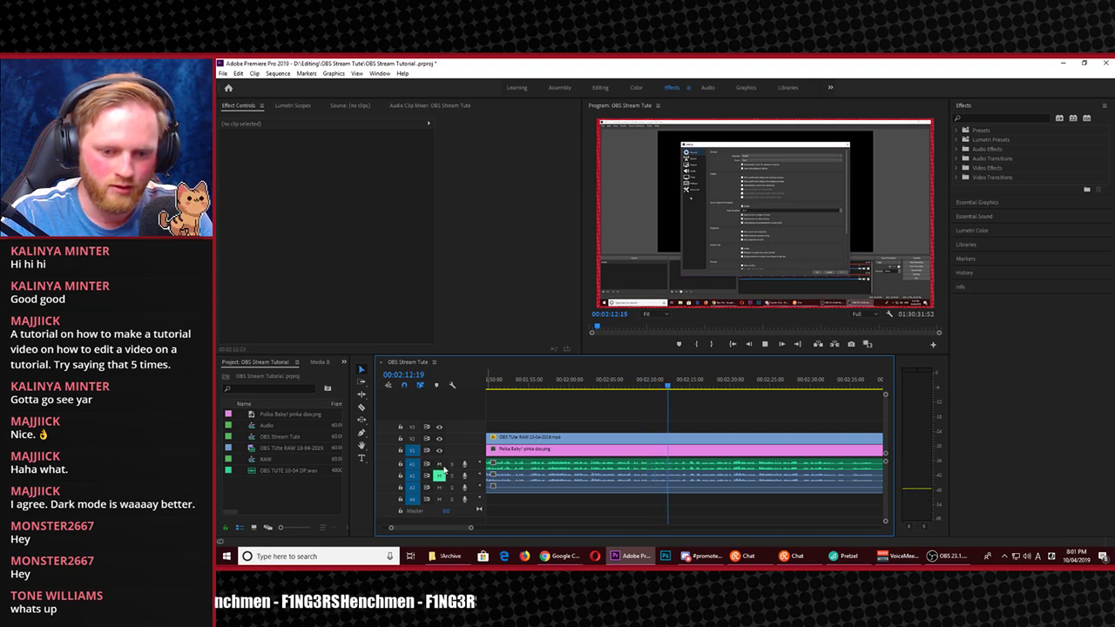
{"action": "key", "text": "space"}
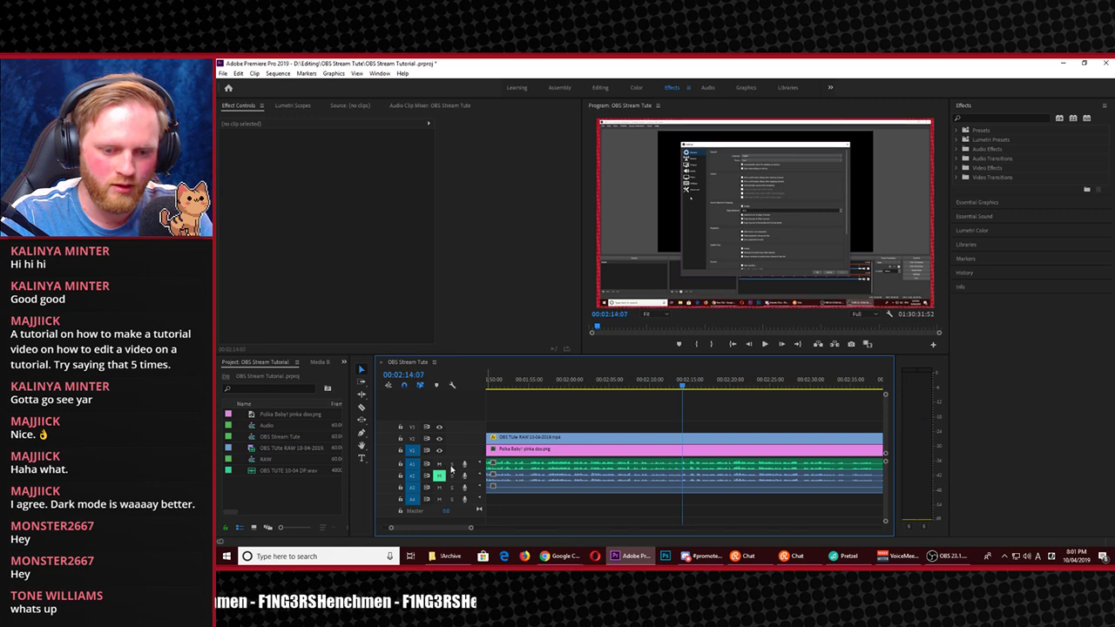
Delete the OBS TUTE 10-04 DP.wav clip after 00:01:35:33 from A1, move the remaining audio up one track and play the result
{"action": "left_click", "coordinate": [554, 464]}
{"action": "key", "text": "Delete"}
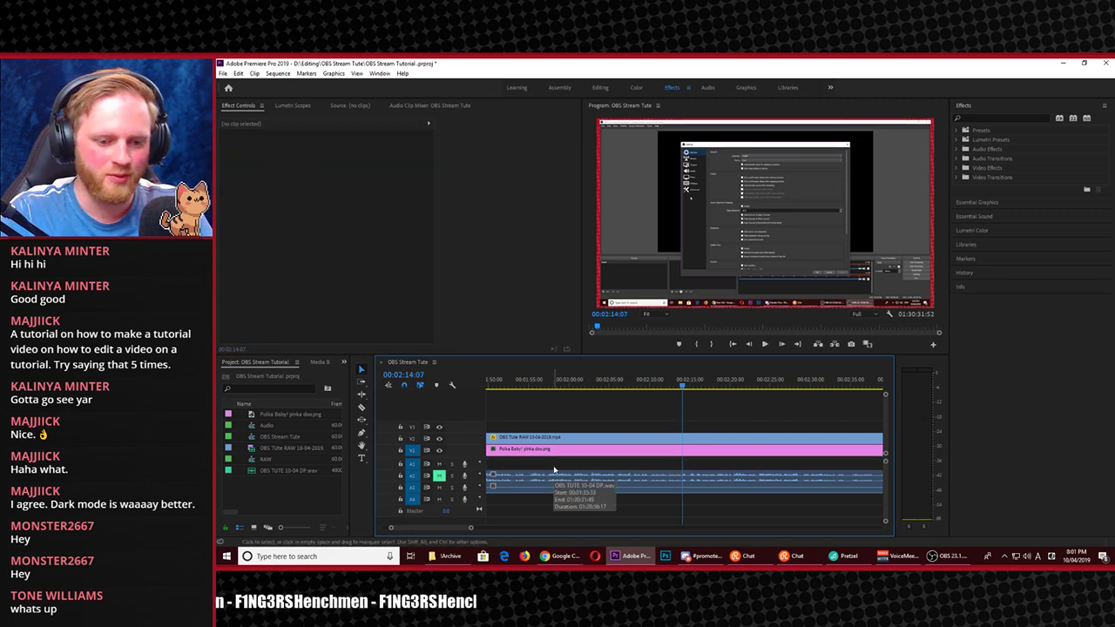
{"action": "mouse_move", "coordinate": [554, 470]}
{"action": "left_mouse_down"}
{"action": "mouse_move", "coordinate": [550, 490]}
{"action": "mouse_move", "coordinate": [558, 482]}
{"action": "left_mouse_up"}
{"action": "key", "text": "space"}
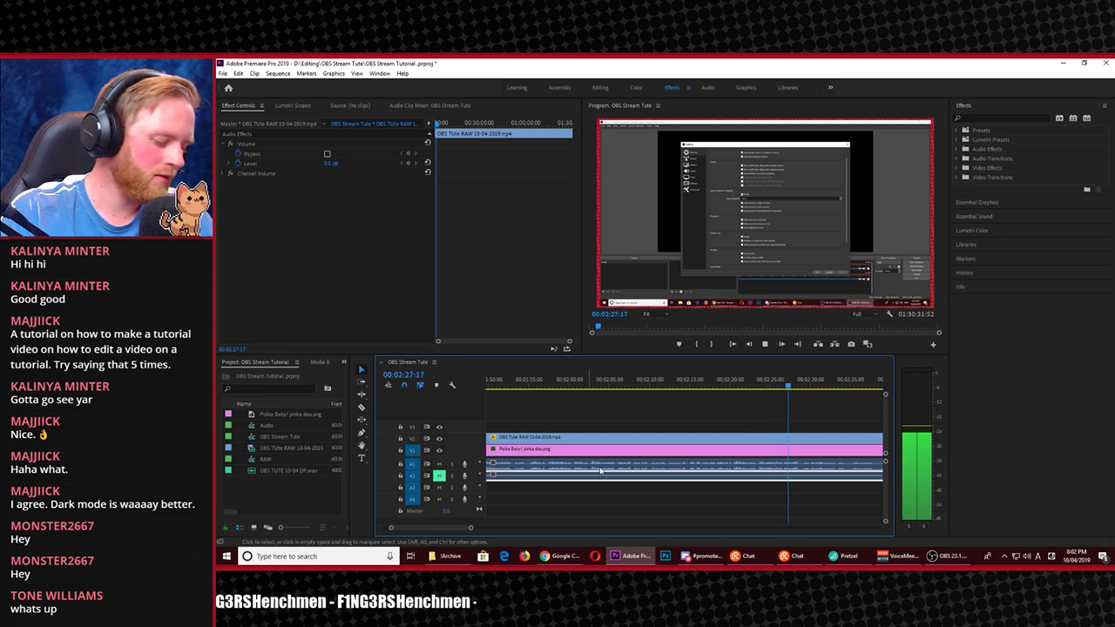
{"action": "key", "text": "grave"}
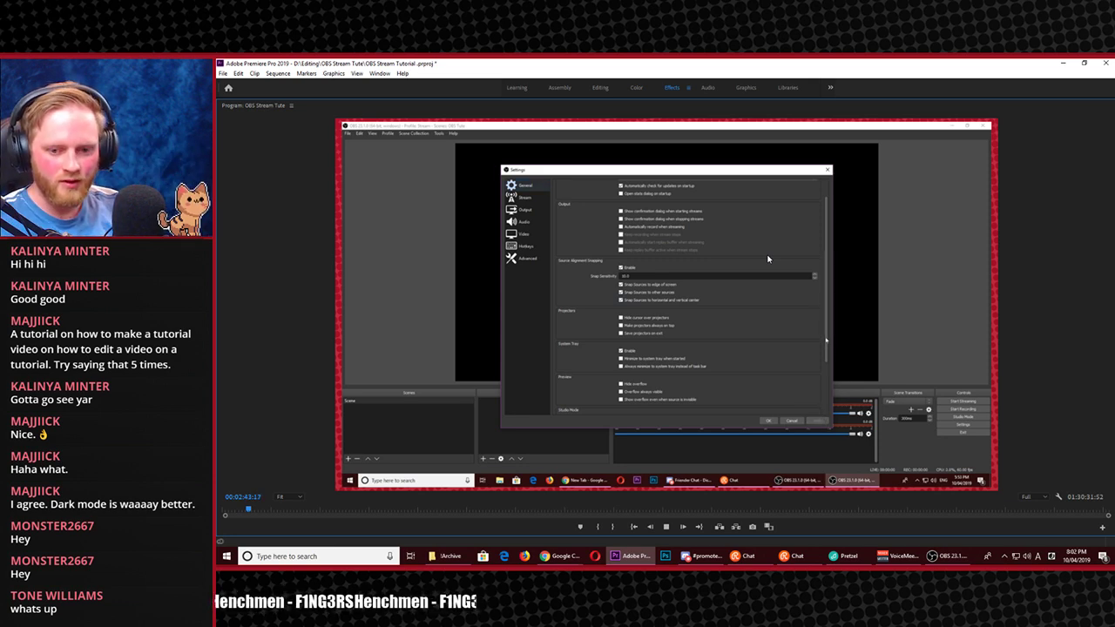
{"action": "key", "text": "grave"}
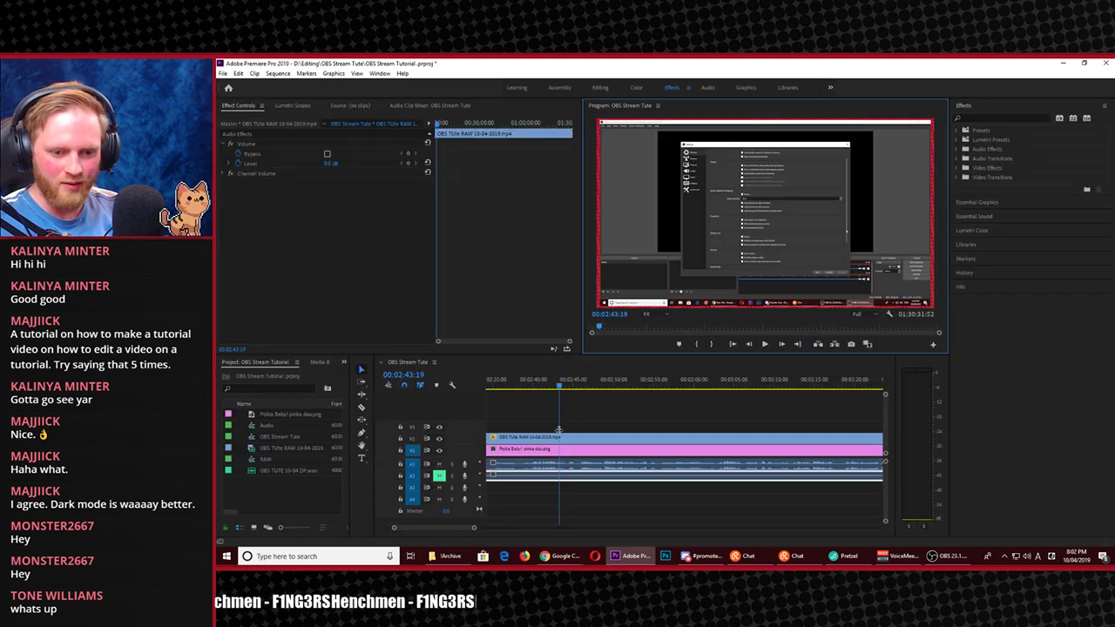
Split the A1 audio at 00:02:38:40 and 00:02:39:50 and delete the piece in between, leaving the gap
{"action": "scroll", "coordinate": [525, 459], "scroll_direction": "up", "scroll_amount": 2}
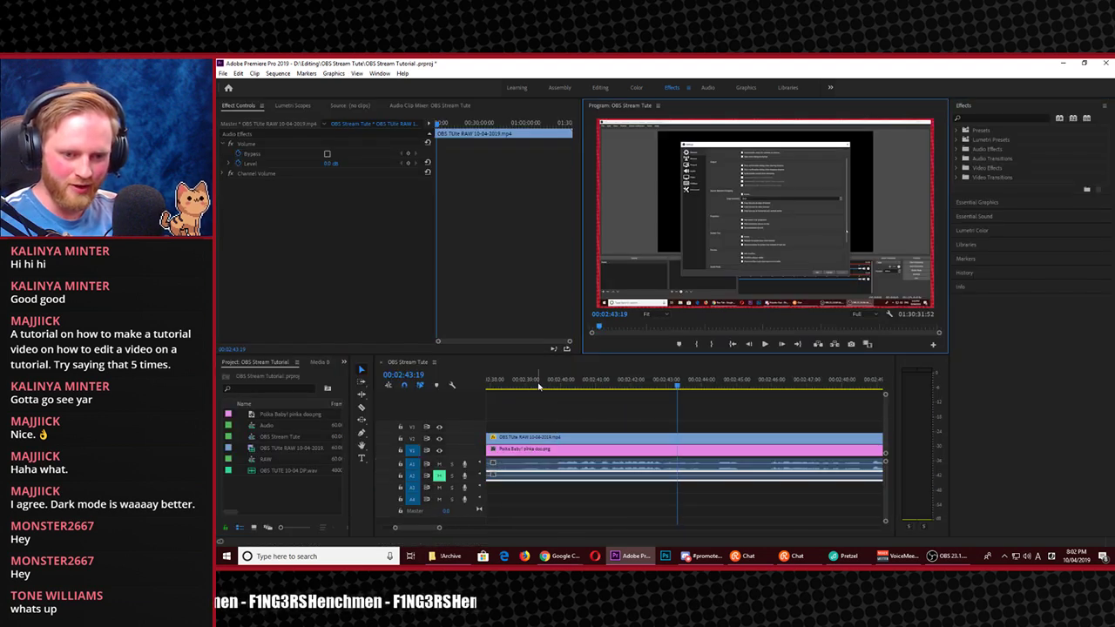
{"action": "left_click", "coordinate": [488, 379]}
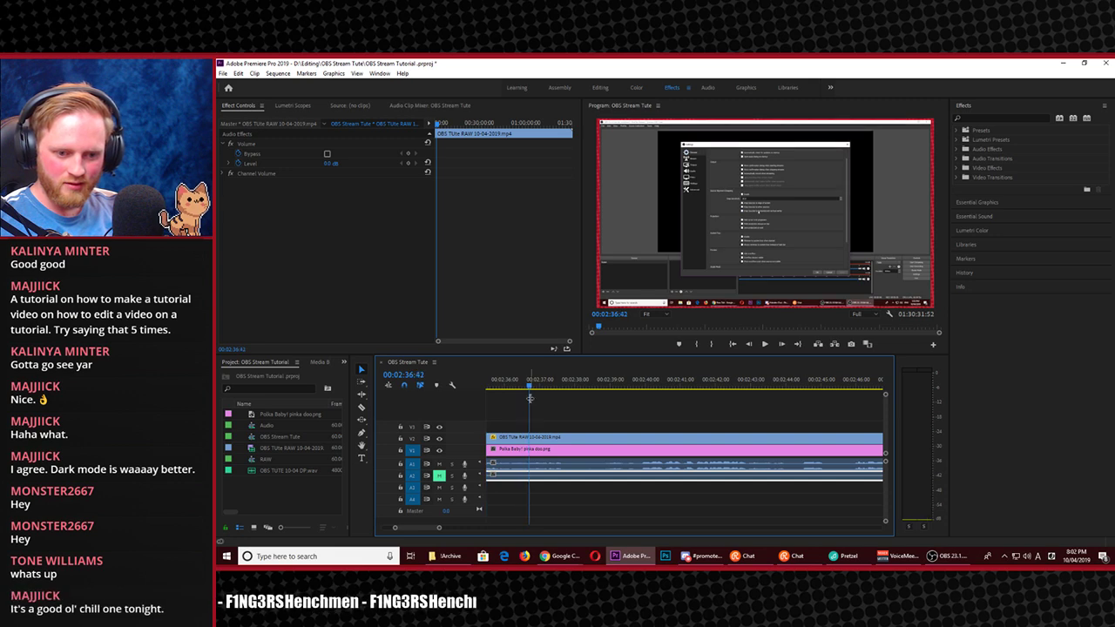
{"action": "key", "text": "space"}
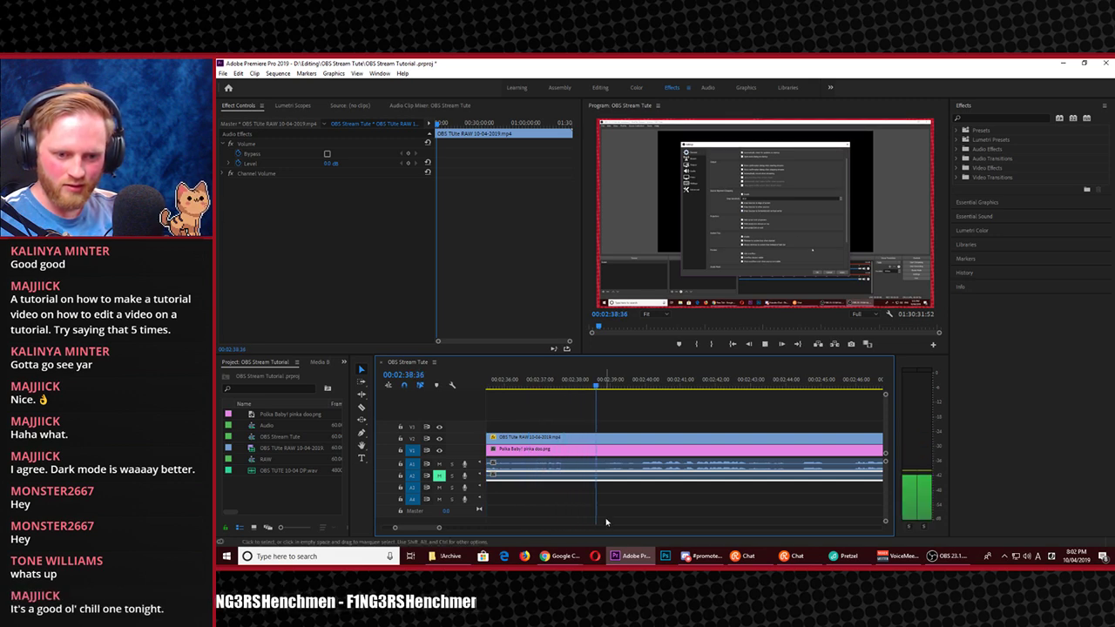
{"action": "key", "text": "space"}
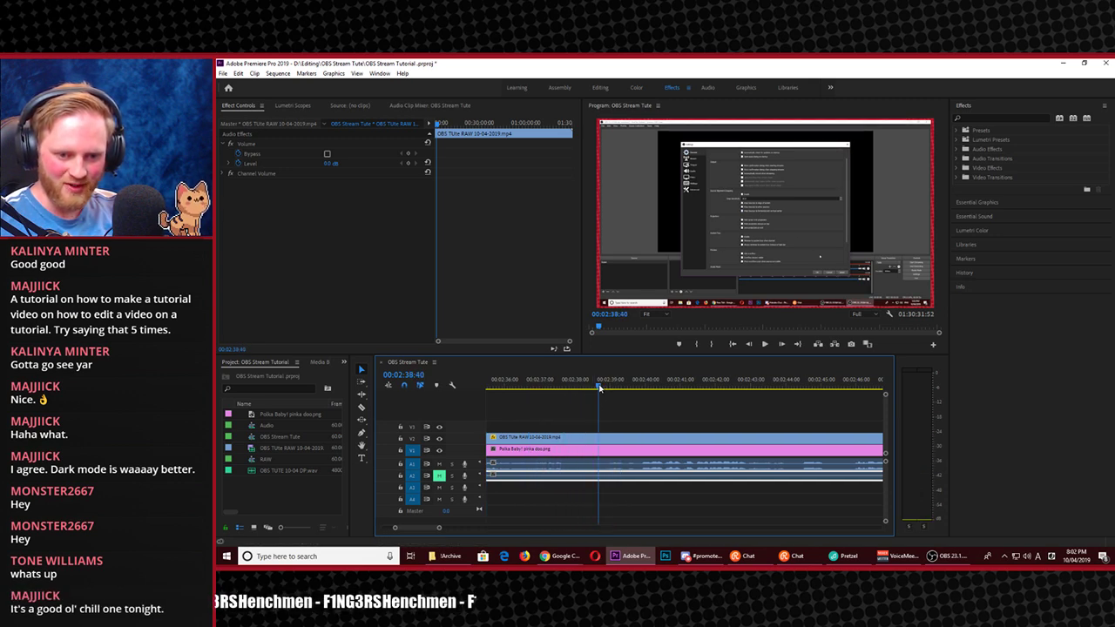
{"action": "key", "text": "c"}
{"action": "left_click", "coordinate": [602, 460]}
{"action": "key", "text": "space"}
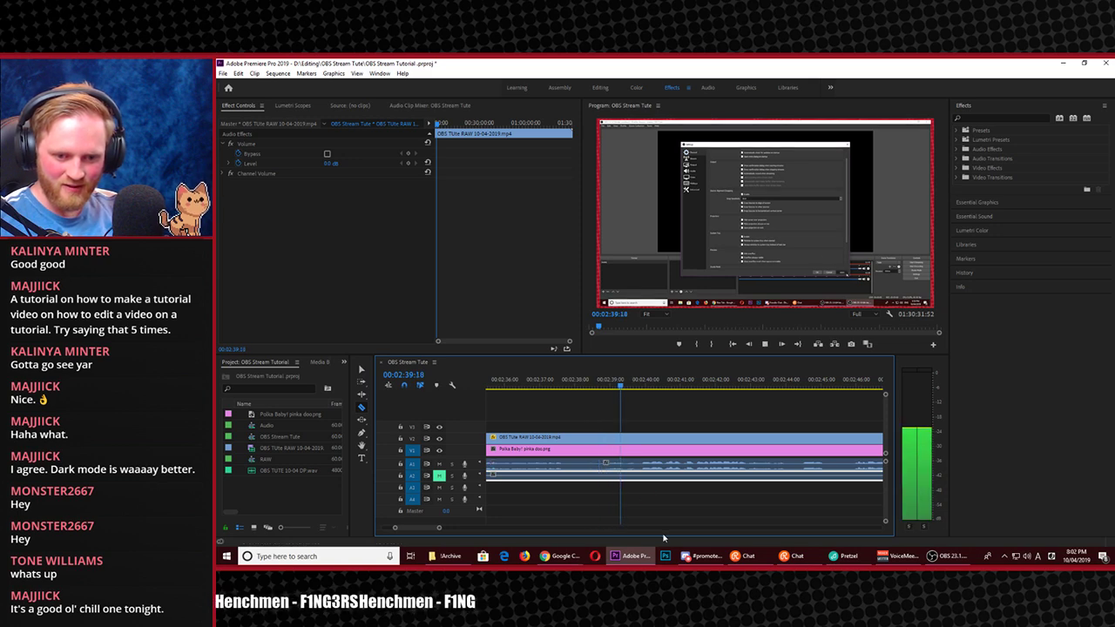
{"action": "key", "text": "space"}
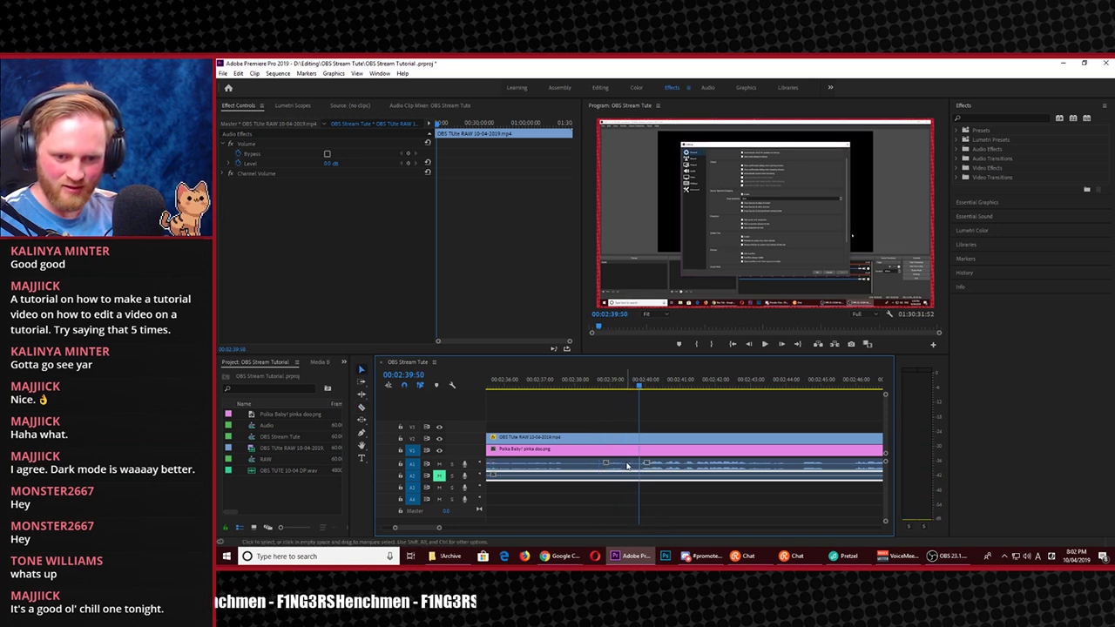
{"action": "left_click", "coordinate": [620, 466]}
{"action": "key", "text": "Delete"}
Play from 00:02:37:03 across the removed audio and on to 00:03:20:02 to check the sound
{"action": "left_click", "coordinate": [542, 383]}
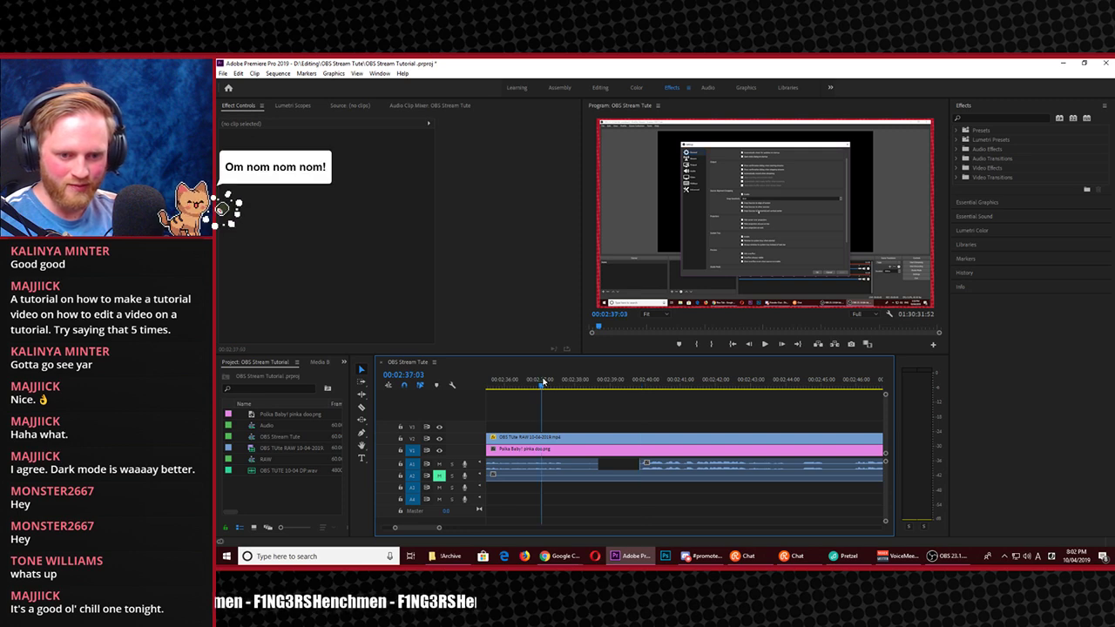
{"action": "key", "text": "space"}
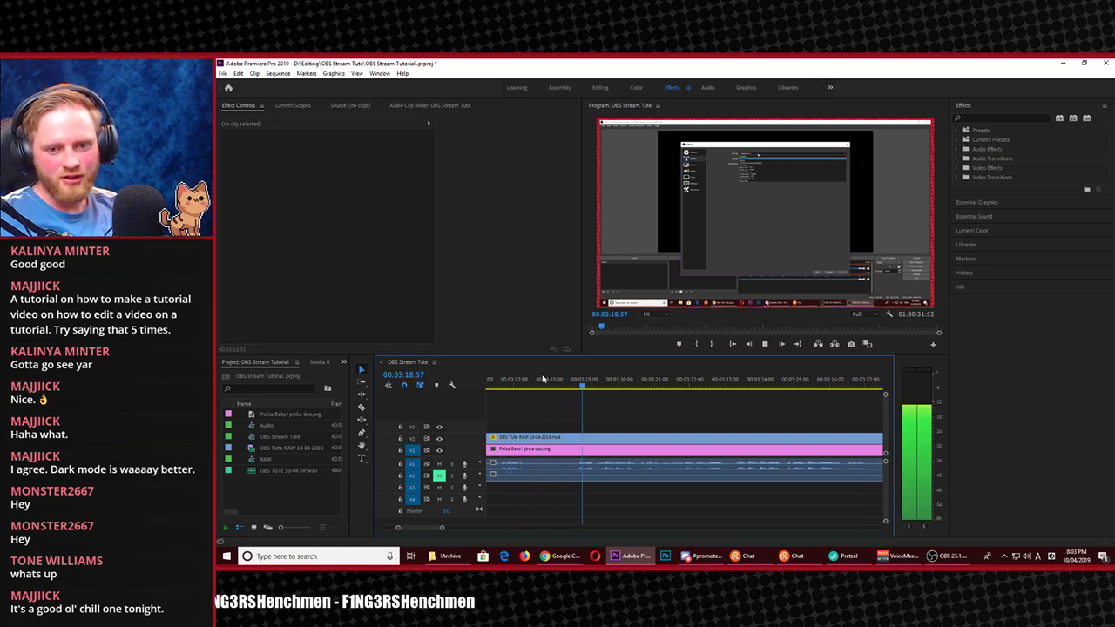
{"action": "key", "text": "space"}
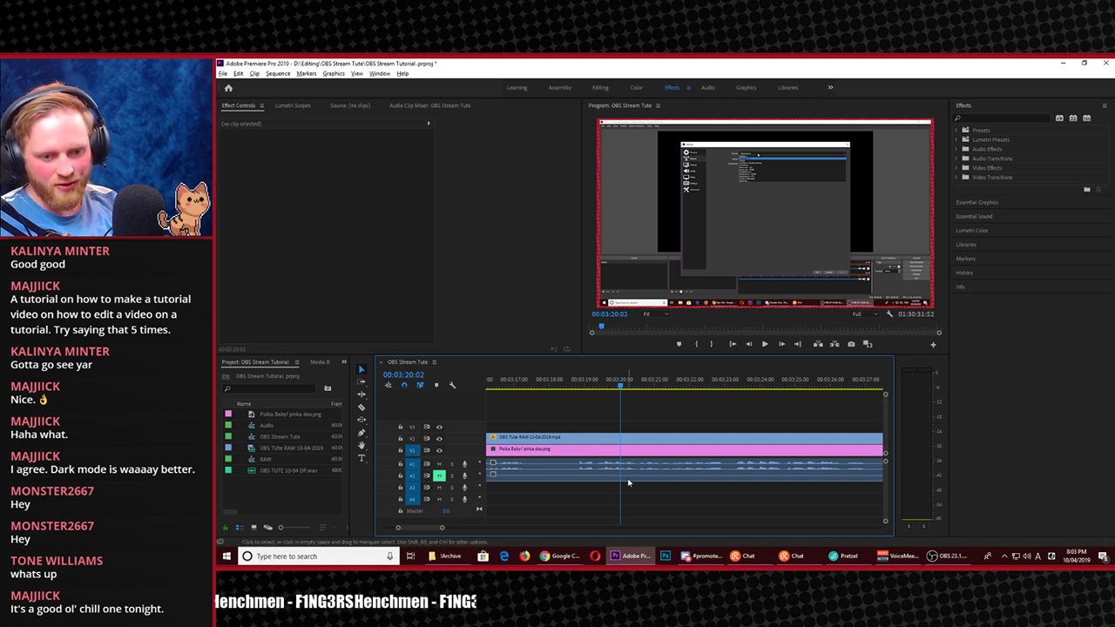
Undo the recent edits back to before the timeline was split and delete the uncut OBS TUTE 10-04 DP.wav clip from A1
{"action": "scroll", "coordinate": [628, 481], "scroll_direction": "down", "scroll_amount": 8}
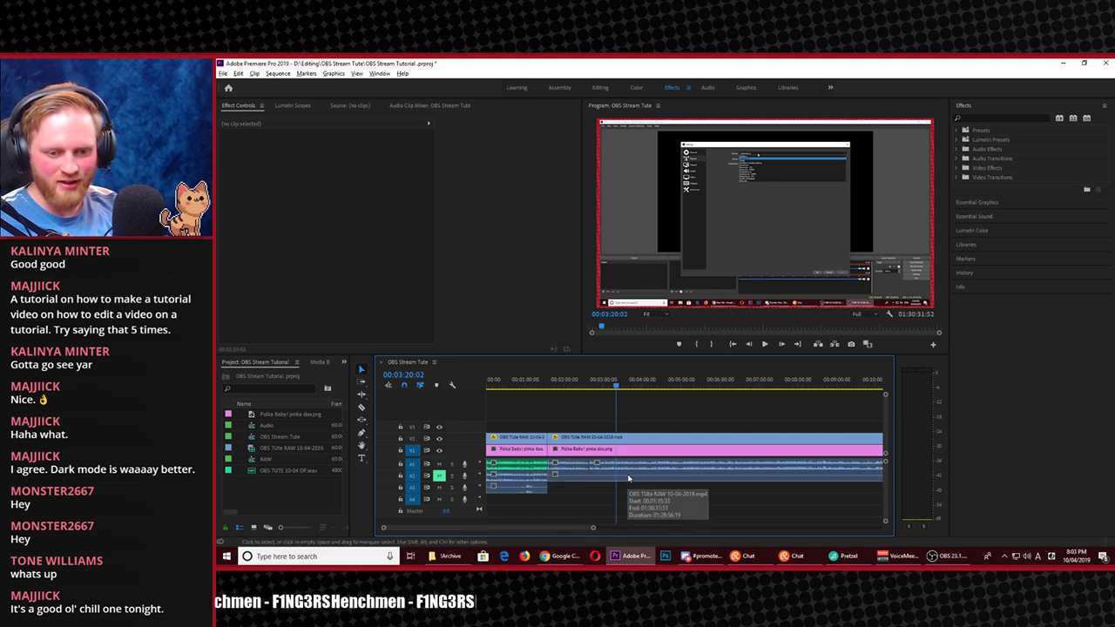
{"action": "scroll", "coordinate": [628, 478], "scroll_direction": "down", "scroll_amount": 1}
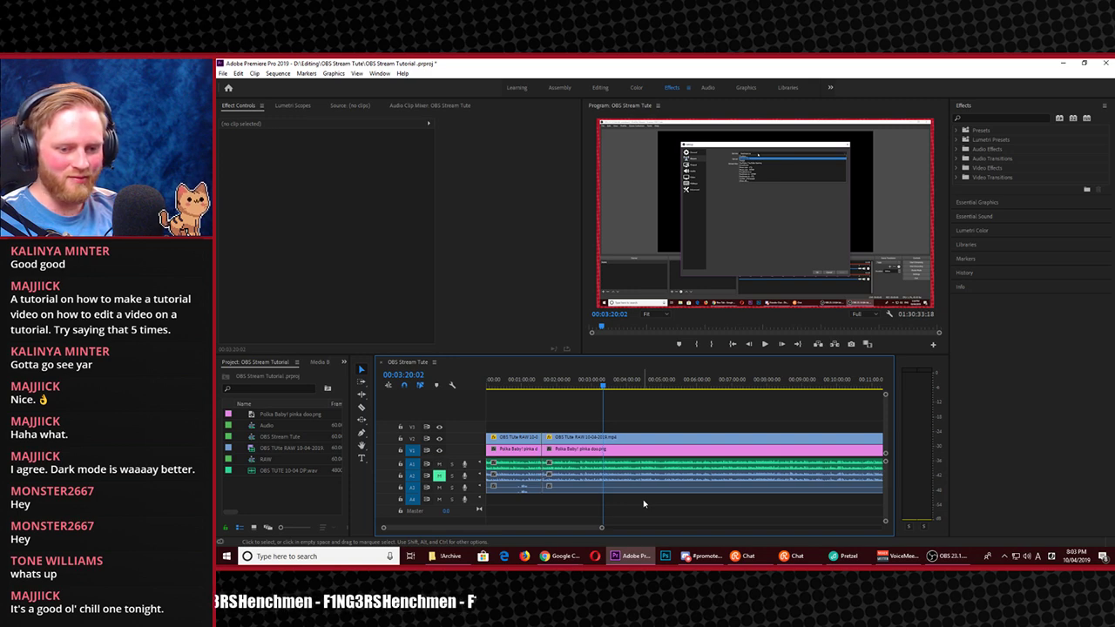
{"action": "key", "text": "ctrl+z"}
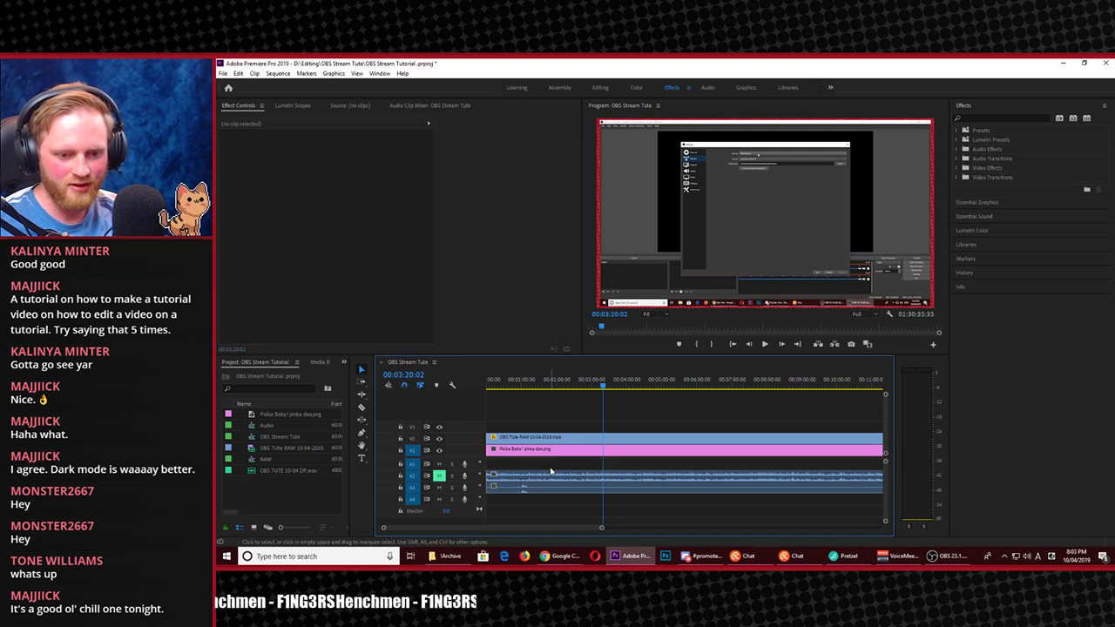
Move the two remaining full-length audio clips up one track each, onto A1 and A2
{"action": "left_click", "coordinate": [542, 482]}
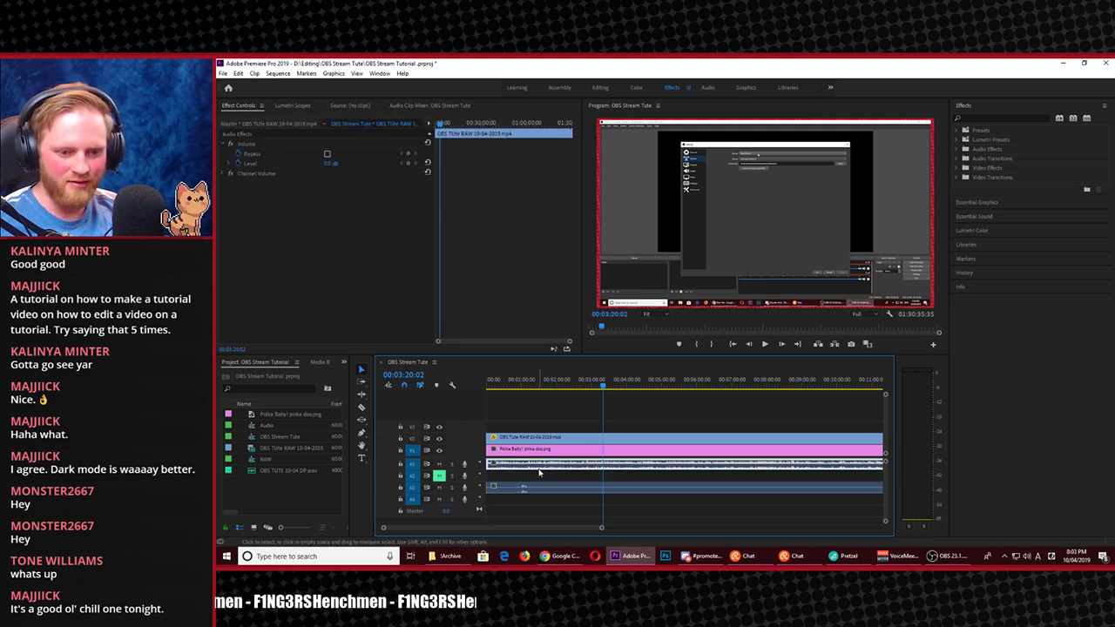
{"action": "left_click_drag", "start_coordinate": [540, 493], "coordinate": [531, 481]}
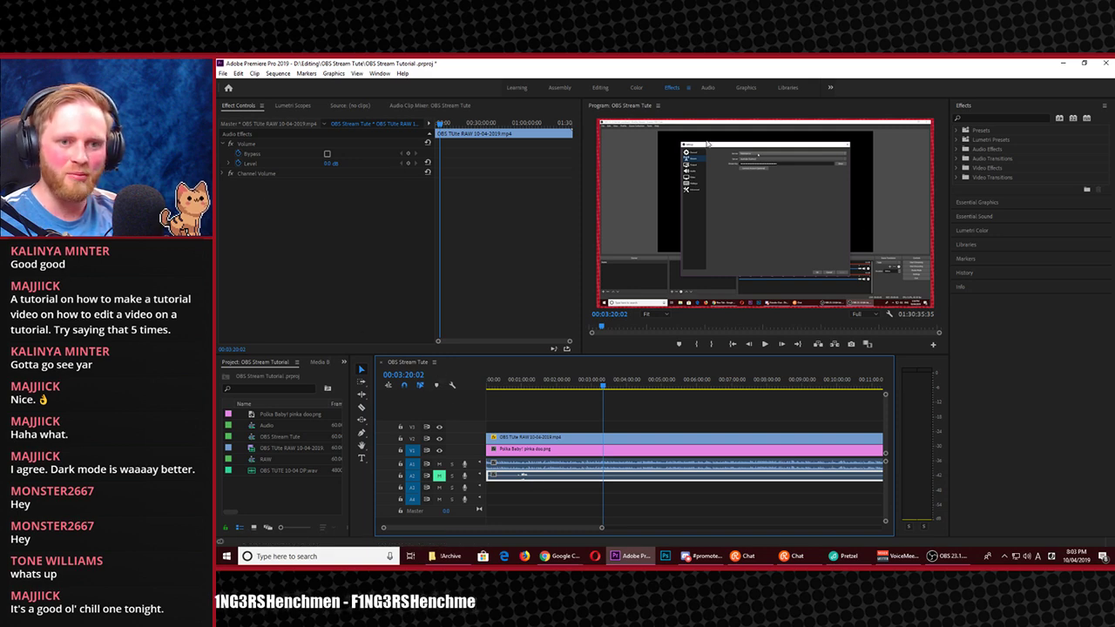
Inspect the master clip's effects and load OBS TUte RAW 10-04-2019.mp4 in the Source monitor
{"action": "left_click", "coordinate": [598, 87]}
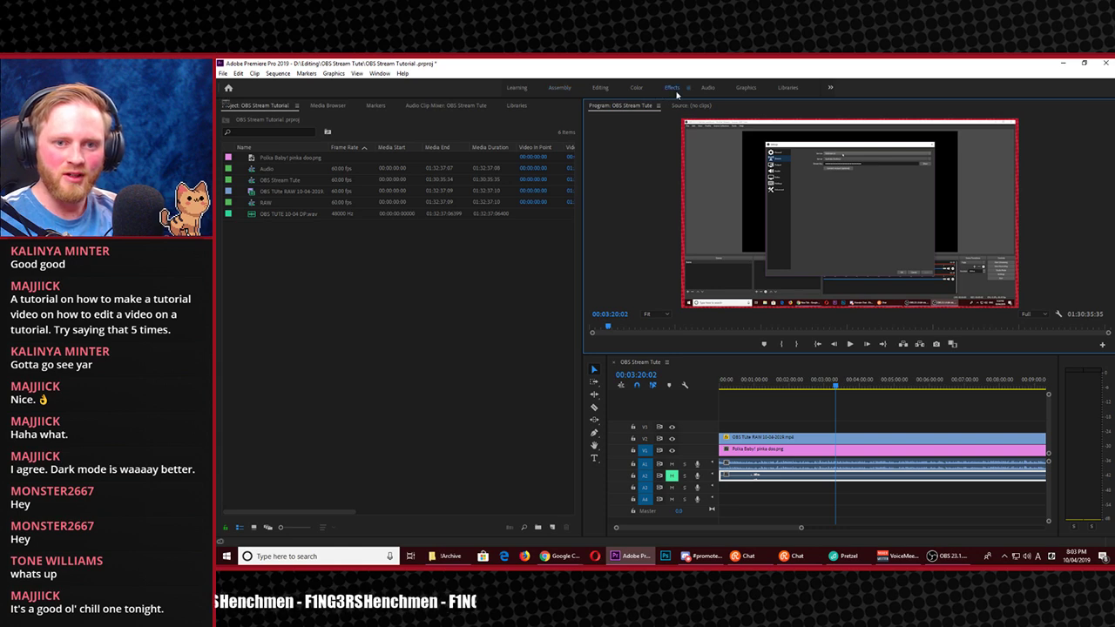
{"action": "left_click", "coordinate": [673, 89]}
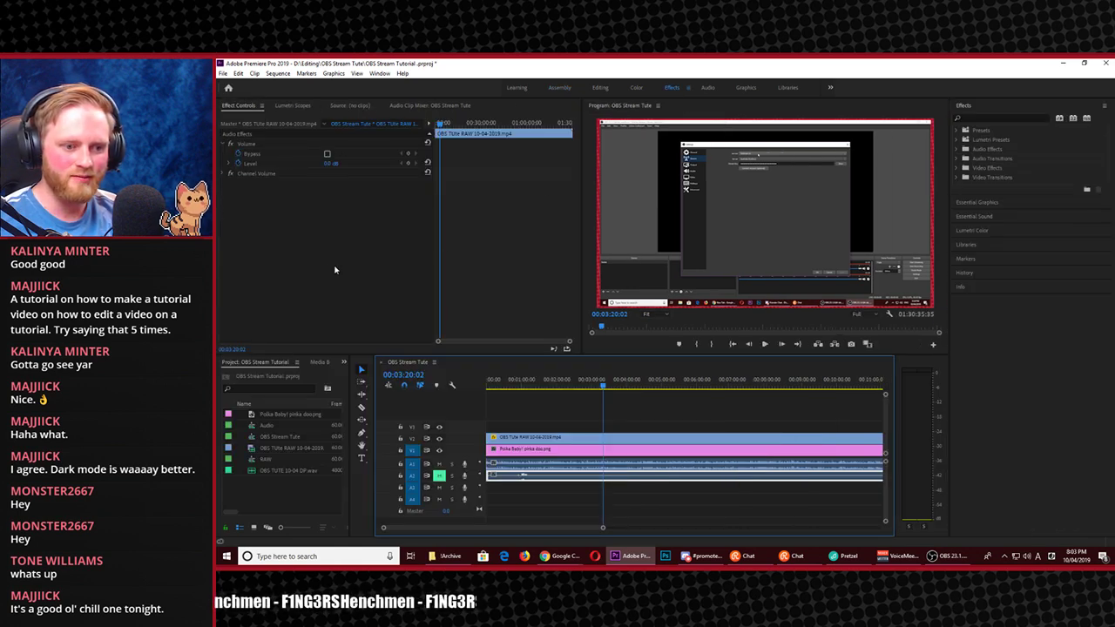
{"action": "left_click", "coordinate": [278, 123]}
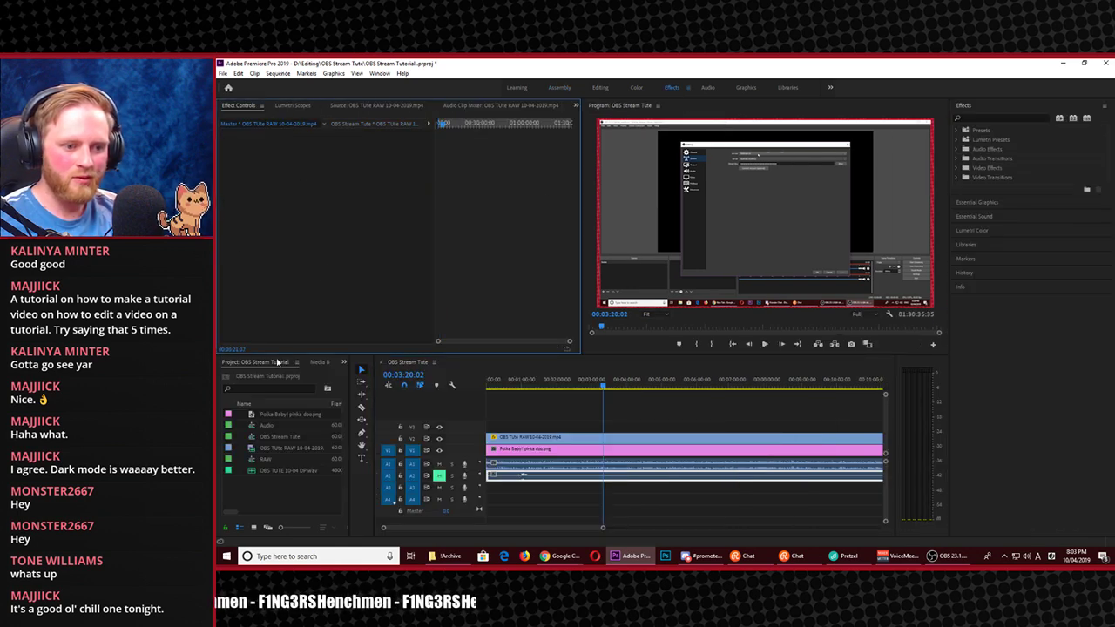
{"action": "double_click", "coordinate": [277, 448]}
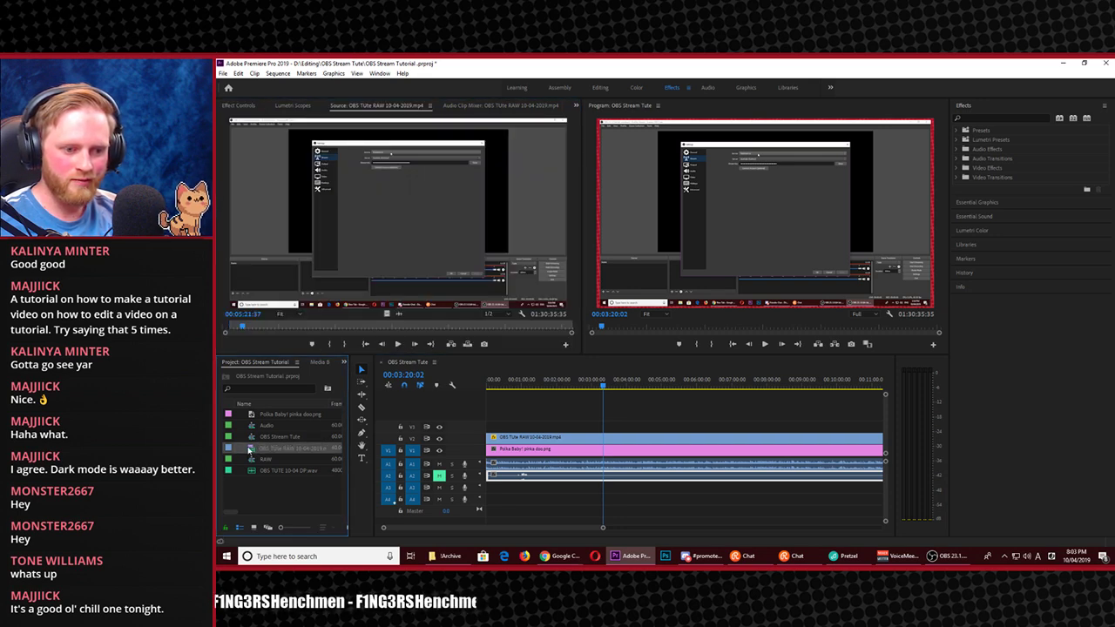
Switch to the Editing workspace and show the RAW sequence in the timeline to inspect its audio tracks
{"action": "left_click", "coordinate": [599, 88]}
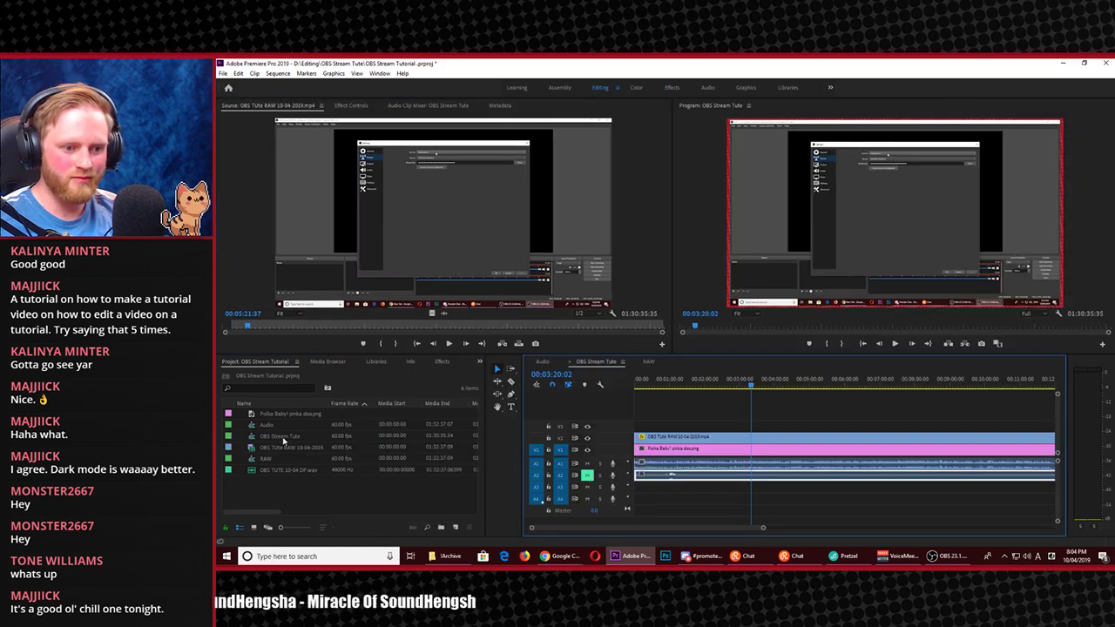
{"action": "left_click", "coordinate": [279, 446]}
{"action": "left_click", "coordinate": [651, 361]}
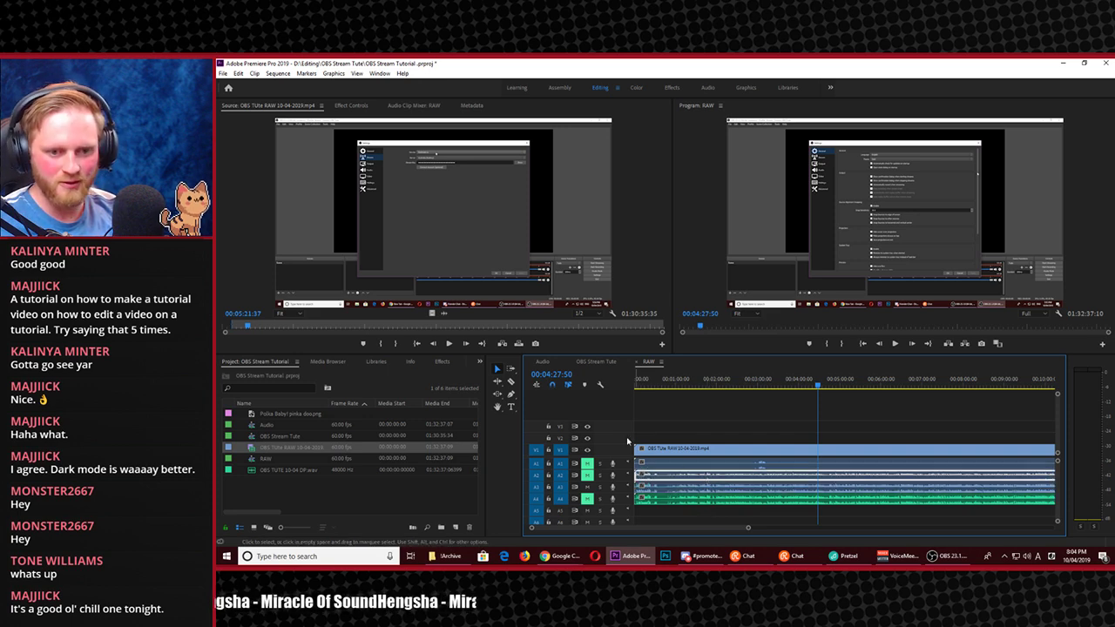
In the OBS Stream Tute sequence, try pasting the copied audio clip past the end and moving it to the start of A3
{"action": "left_click", "coordinate": [596, 361]}
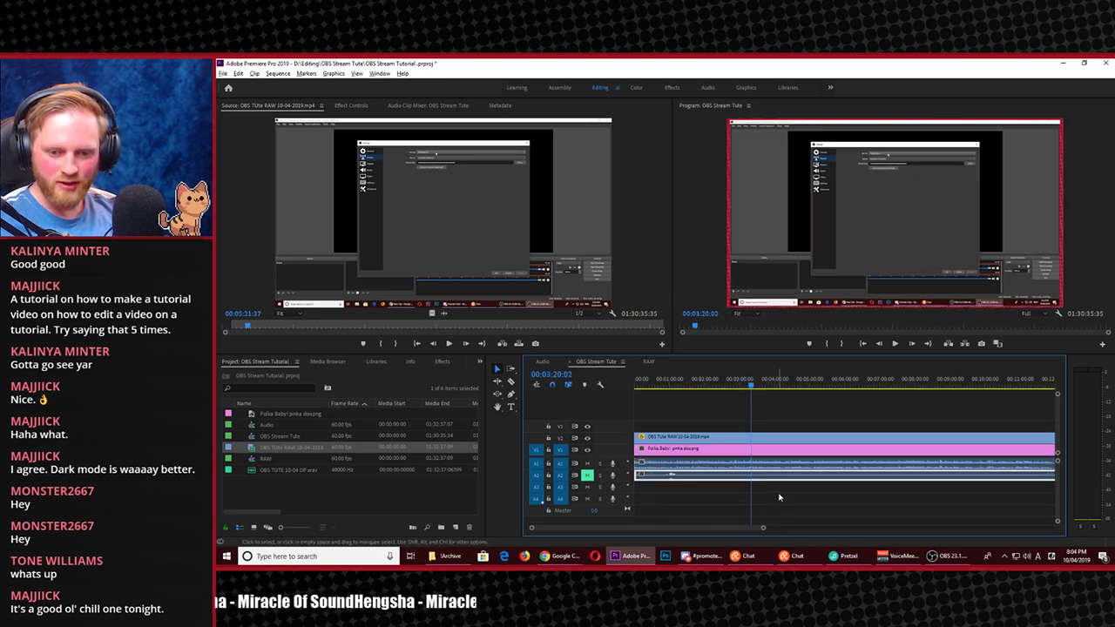
{"action": "scroll", "coordinate": [777, 492], "scroll_direction": "down", "scroll_amount": 6}
{"action": "left_click", "coordinate": [1037, 386]}
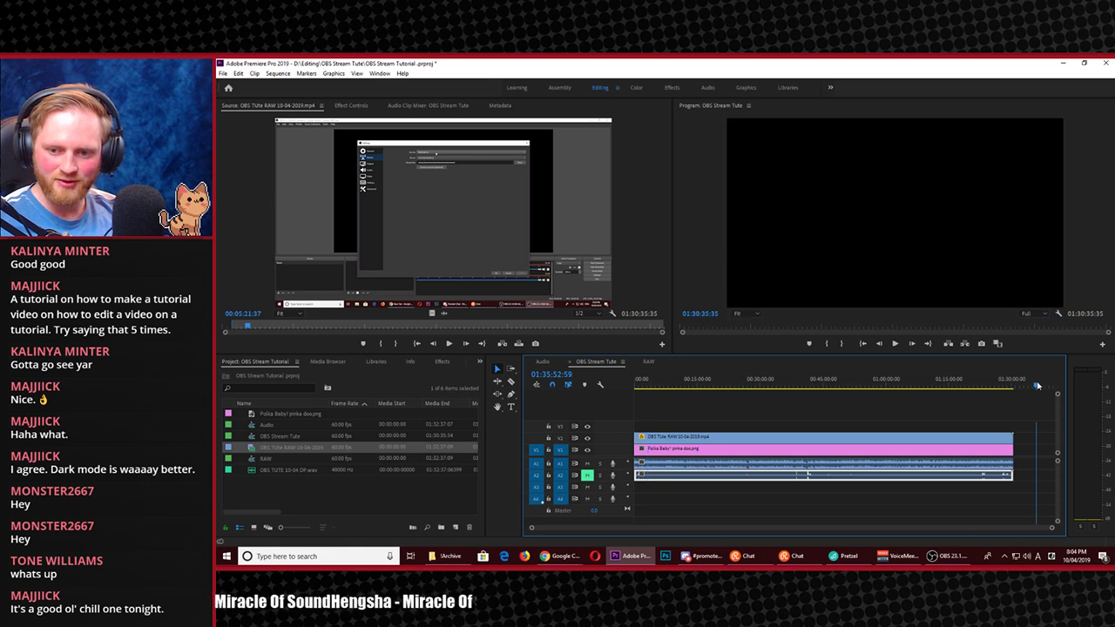
{"action": "left_click_drag", "start_coordinate": [1036, 386], "coordinate": [1032, 414]}
{"action": "scroll", "coordinate": [893, 437], "scroll_direction": "down", "scroll_amount": 2}
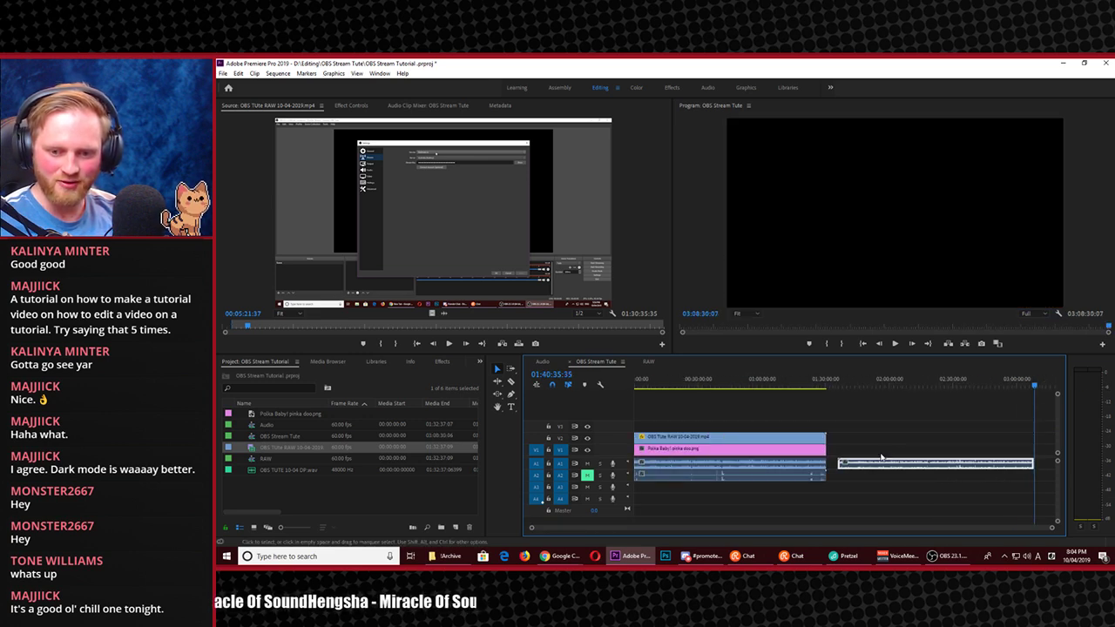
{"action": "left_click_drag", "start_coordinate": [801, 505], "coordinate": [678, 486]}
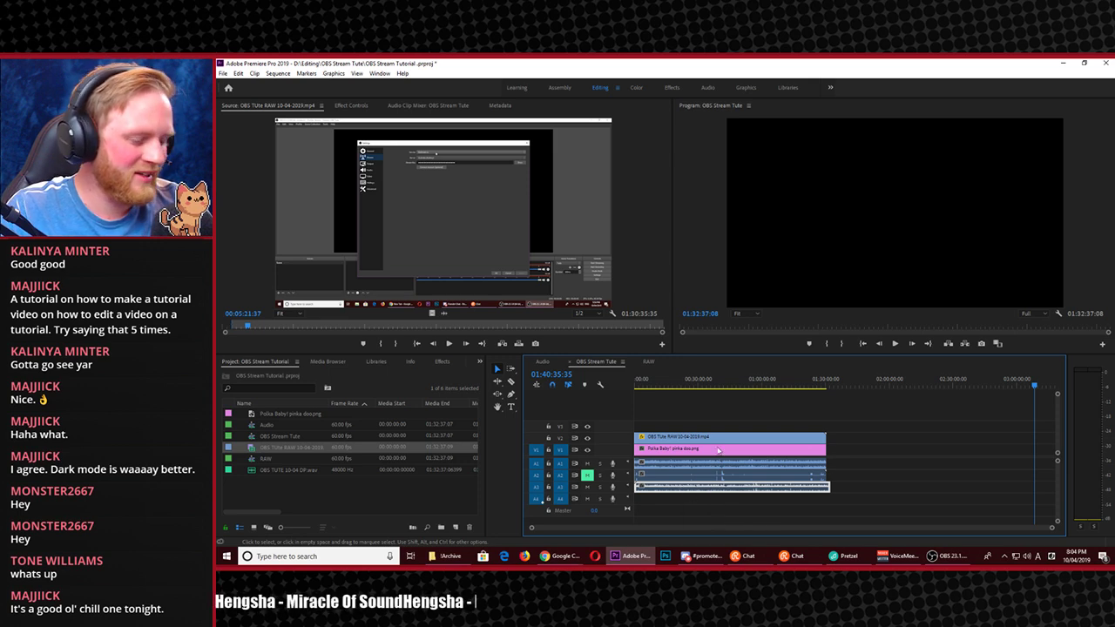
Return the playhead to the start of the sequence and switch to the Audio workspace
{"action": "scroll", "coordinate": [728, 466], "scroll_direction": "up", "scroll_amount": 5}
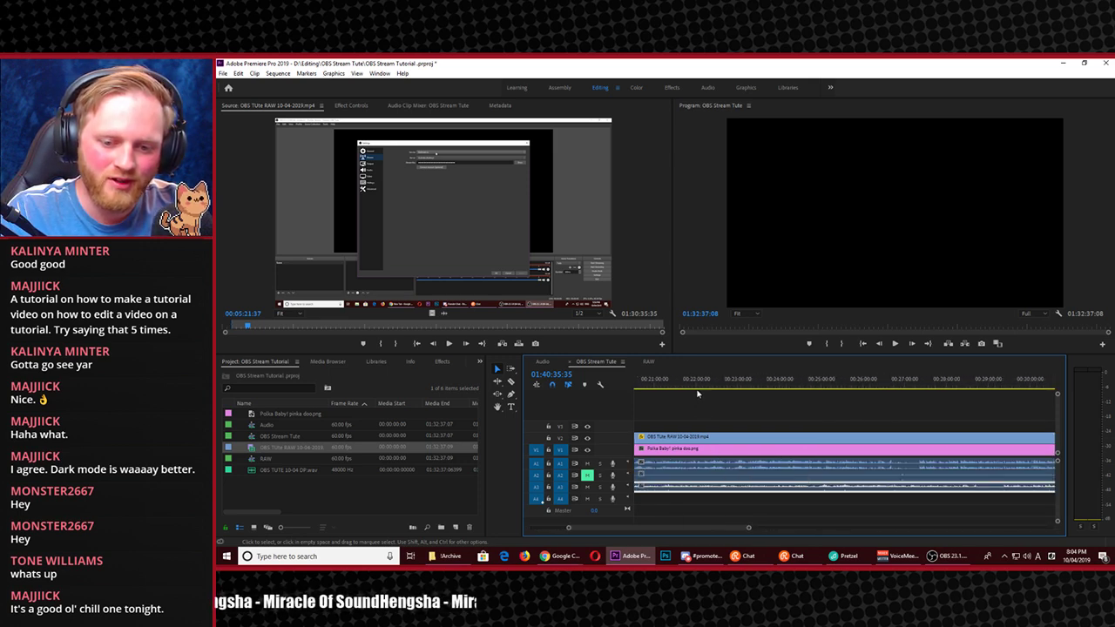
{"action": "scroll", "coordinate": [548, 399], "scroll_direction": "left", "scroll_amount": 10}
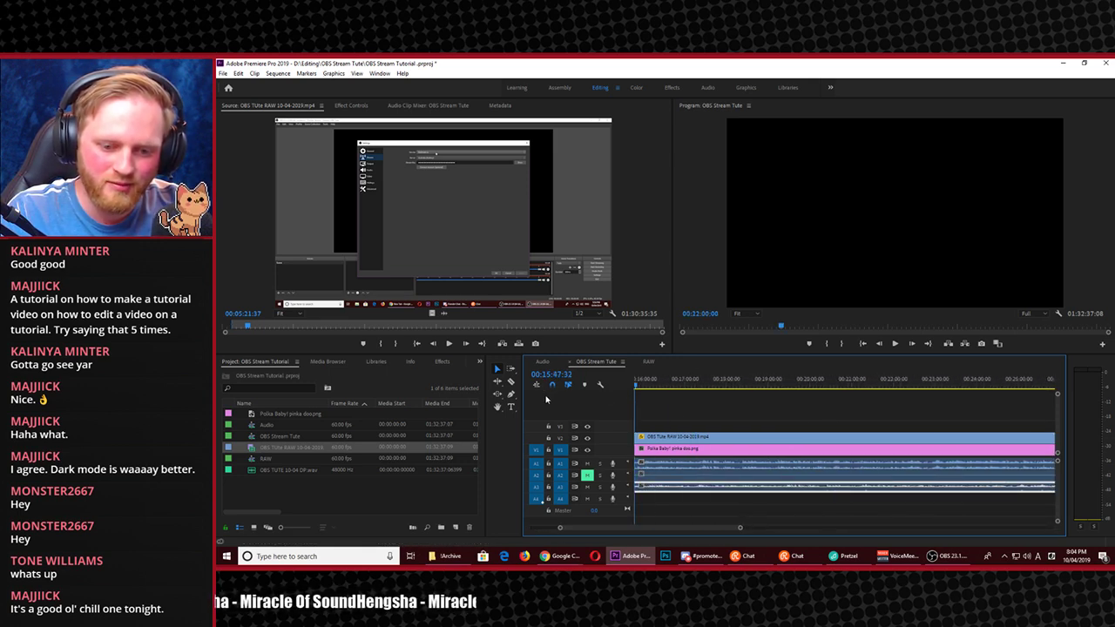
{"action": "scroll", "coordinate": [546, 399], "scroll_direction": "left", "scroll_amount": 10}
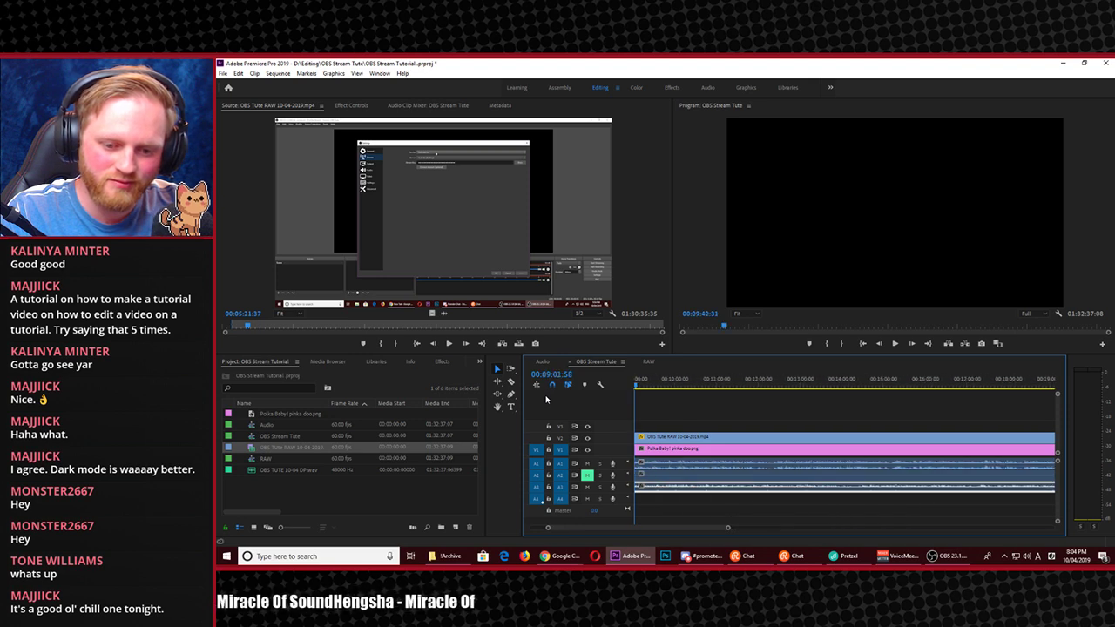
{"action": "scroll", "coordinate": [546, 399], "scroll_direction": "left", "scroll_amount": 10}
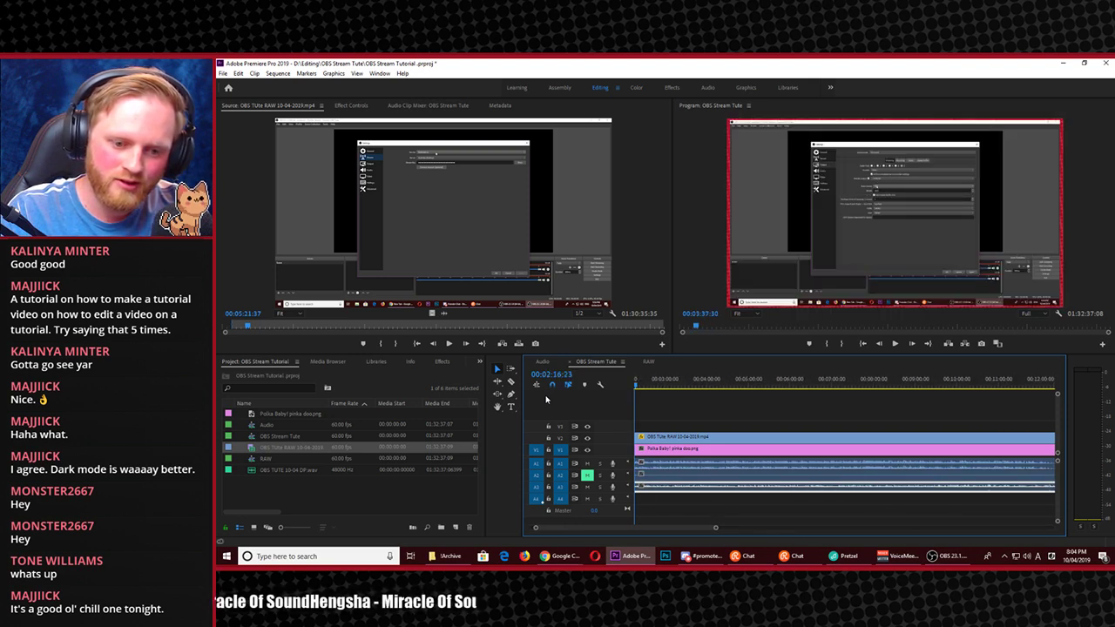
{"action": "scroll", "coordinate": [549, 401], "scroll_direction": "left", "scroll_amount": 3}
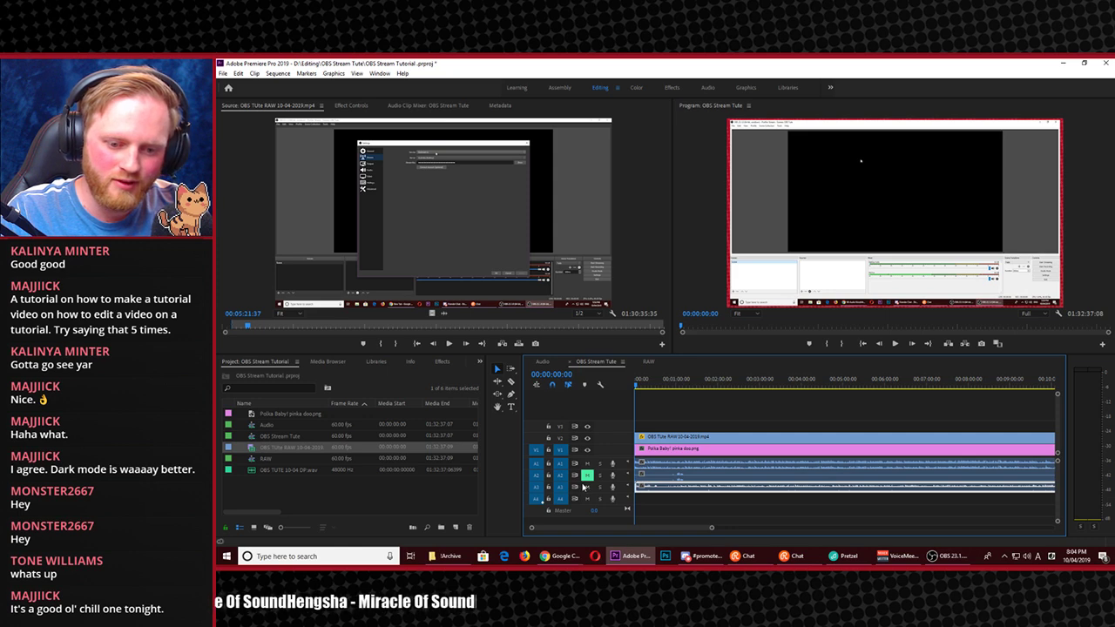
{"action": "left_click", "coordinate": [706, 89]}
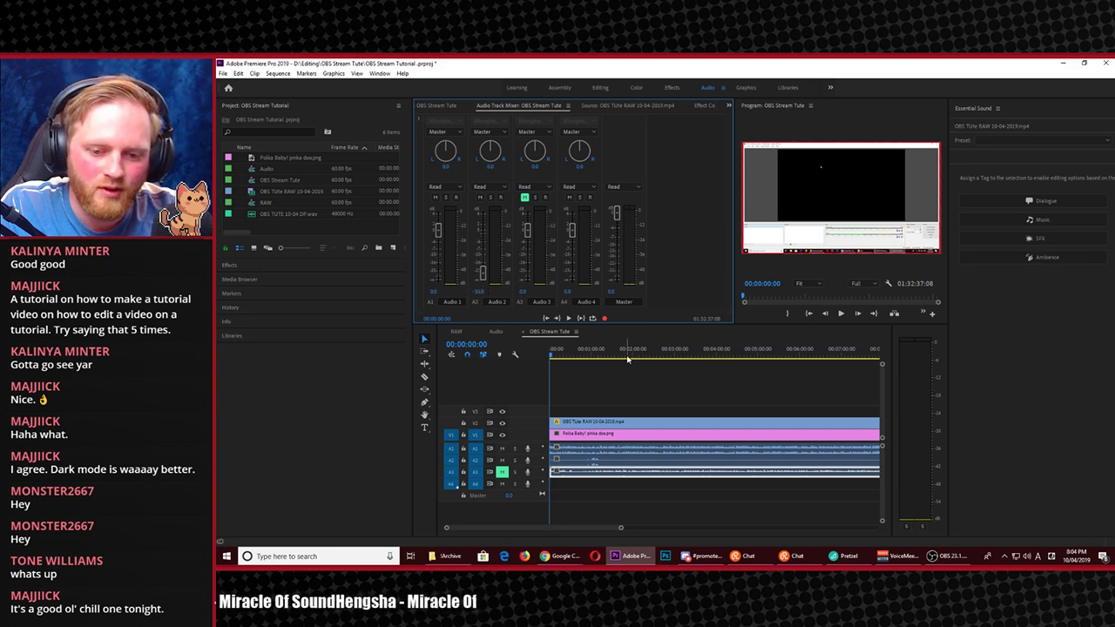
Play several passages within the first 20 seconds of the sequence to check the audio tracks
{"action": "left_click_drag", "start_coordinate": [627, 359], "coordinate": [582, 371]}
{"action": "key", "text": "="}
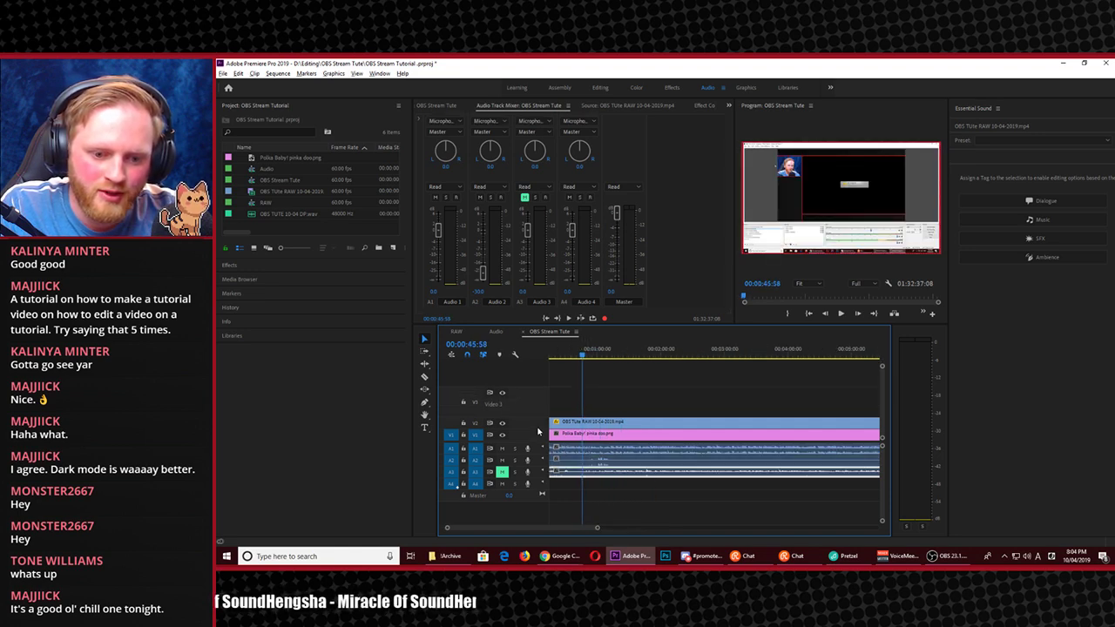
{"action": "key", "text": "="}
{"action": "key", "text": "="}
{"action": "key", "text": "="}
{"action": "key", "text": "="}
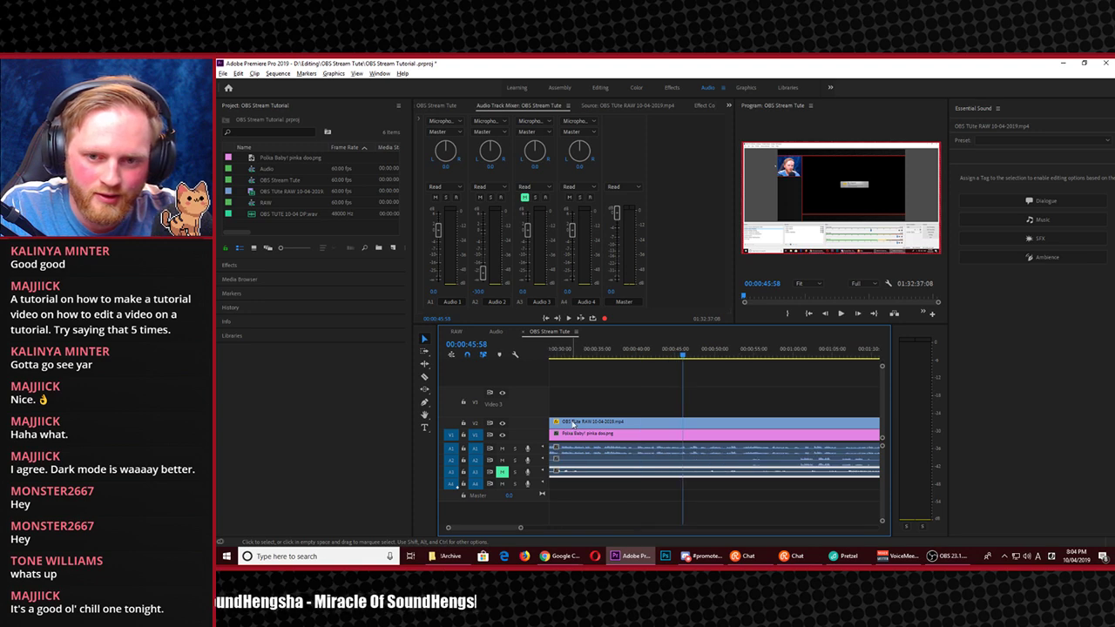
{"action": "left_click_drag", "start_coordinate": [637, 365], "coordinate": [603, 373]}
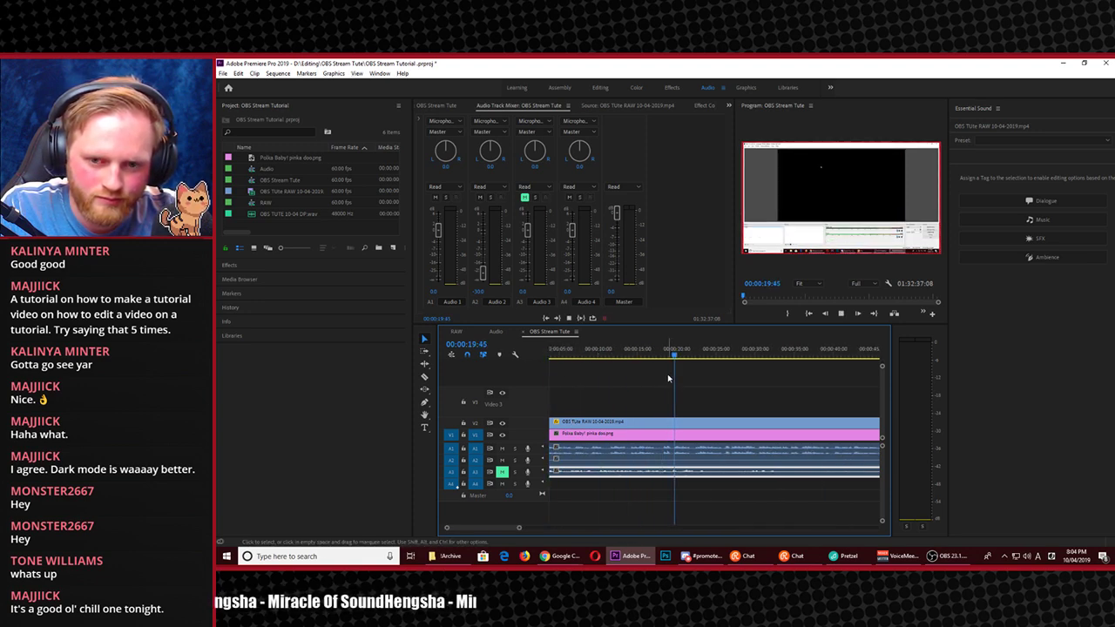
{"action": "key", "text": "space"}
{"action": "left_click", "coordinate": [651, 354]}
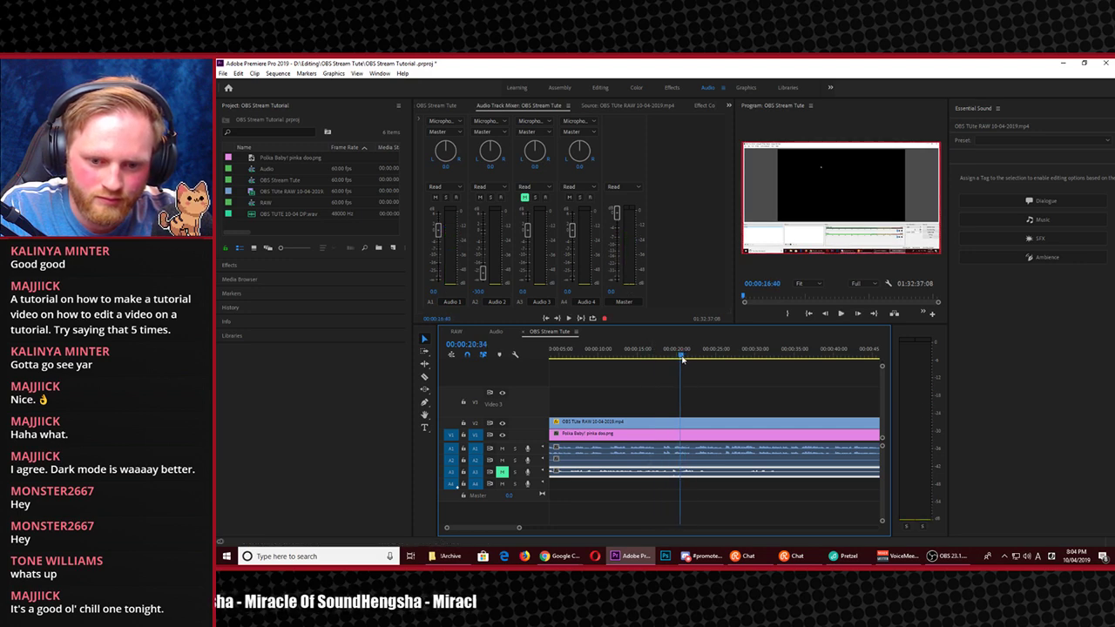
{"action": "left_click_drag", "start_coordinate": [682, 358], "coordinate": [631, 366]}
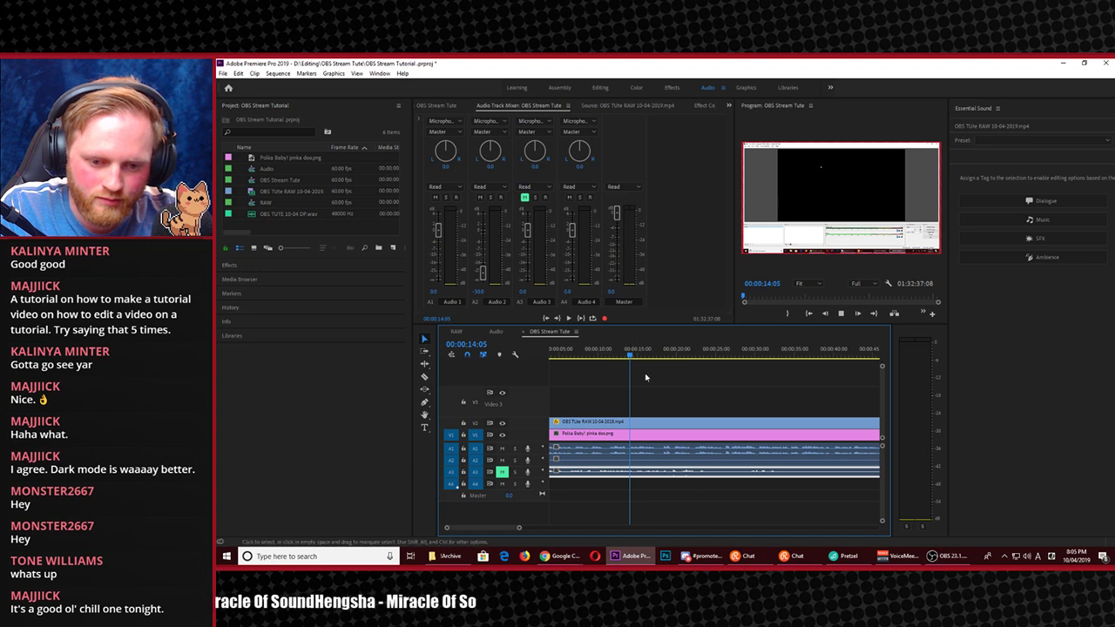
{"action": "key", "text": "space"}
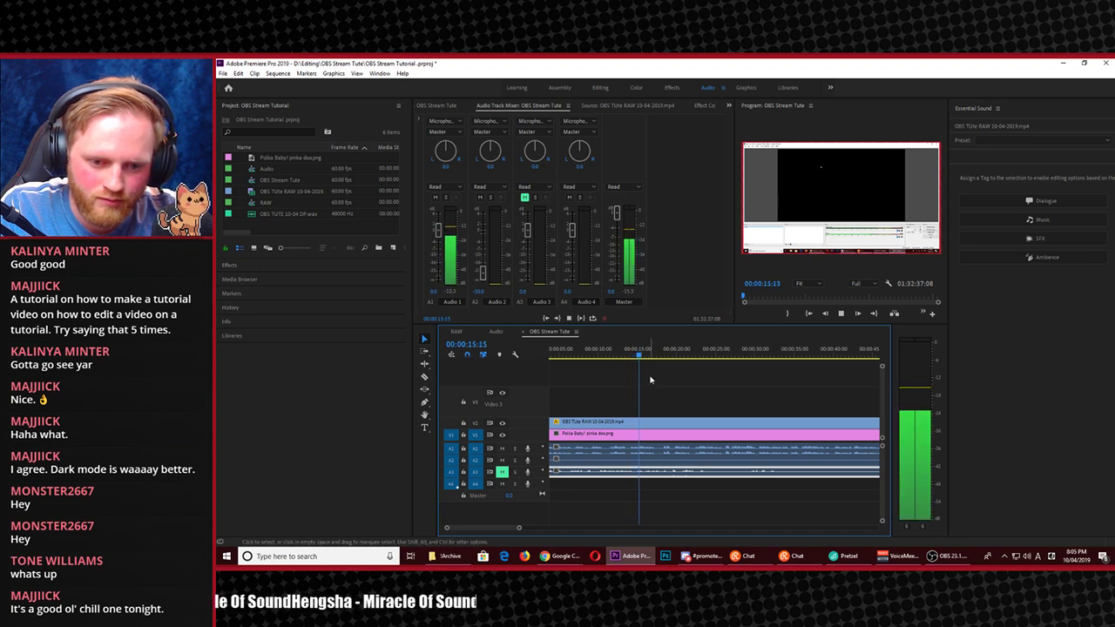
{"action": "left_click_drag", "start_coordinate": [631, 357], "coordinate": [575, 361]}
{"action": "key", "text": "space"}
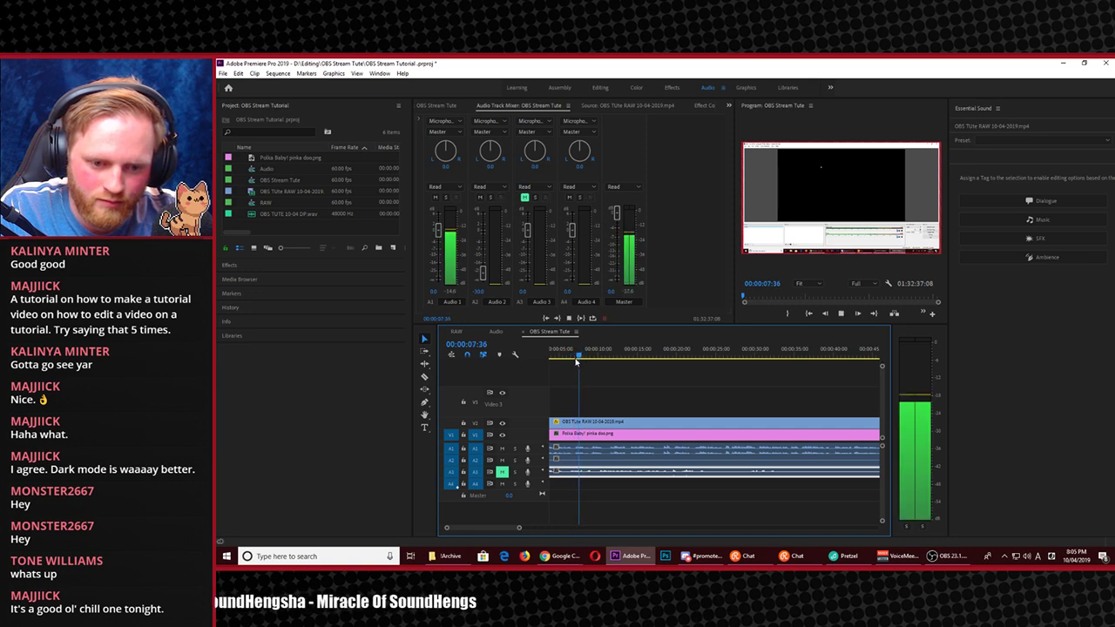
{"action": "key", "text": "space"}
Play the sequence from its start and replay passages within the first eight seconds to compare the audio
{"action": "key", "text": "Home"}
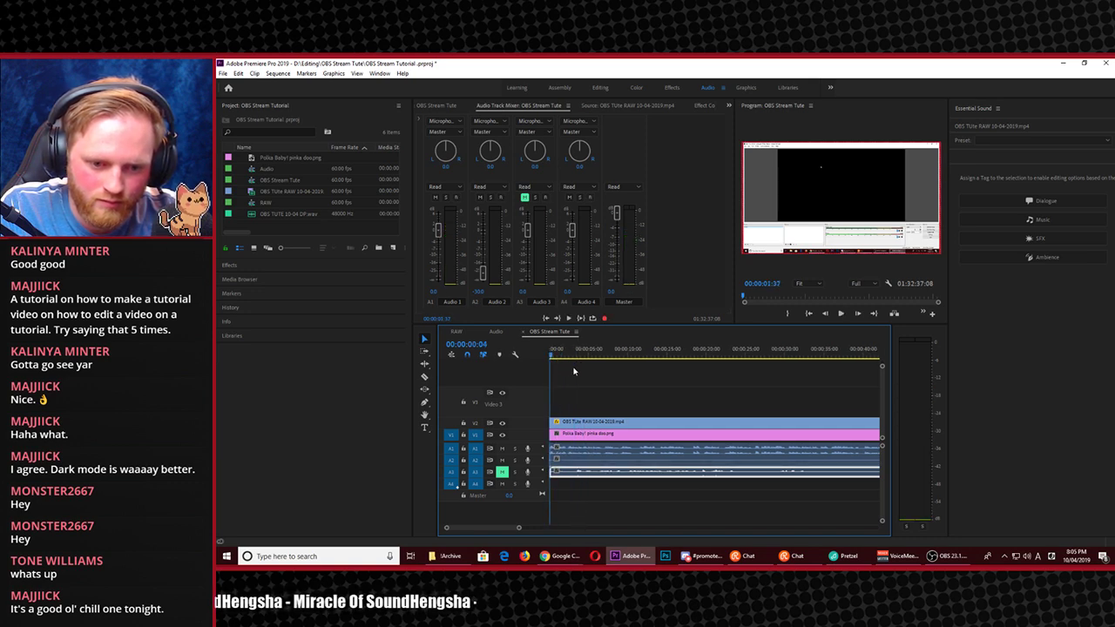
{"action": "key", "text": "space"}
{"action": "left_click", "coordinate": [618, 356]}
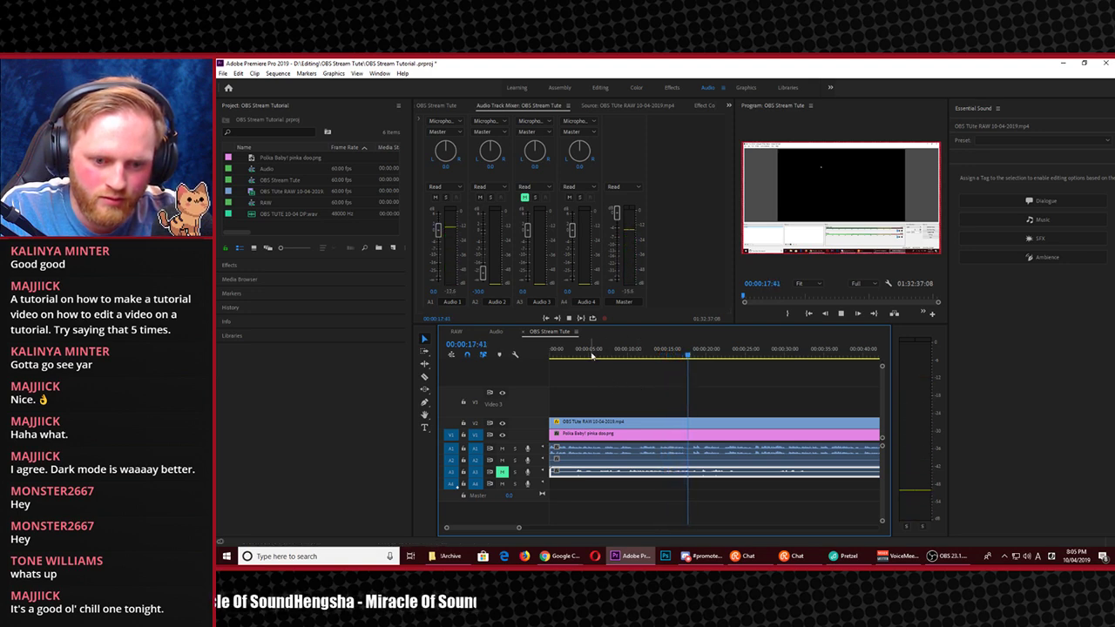
{"action": "left_click", "coordinate": [592, 353]}
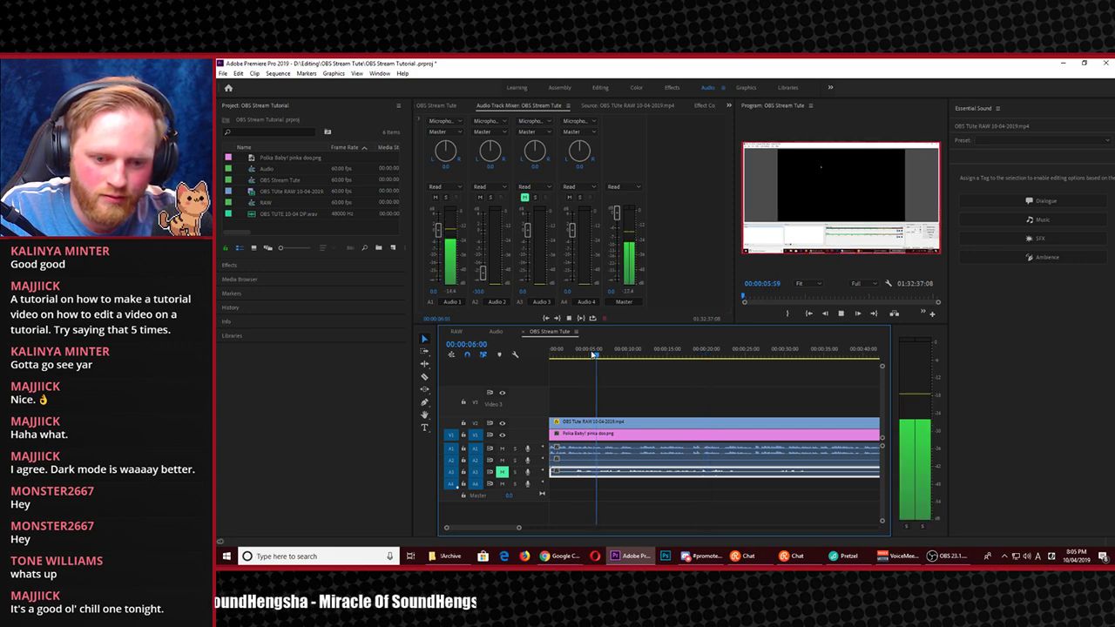
{"action": "left_click_drag", "start_coordinate": [593, 353], "coordinate": [596, 353]}
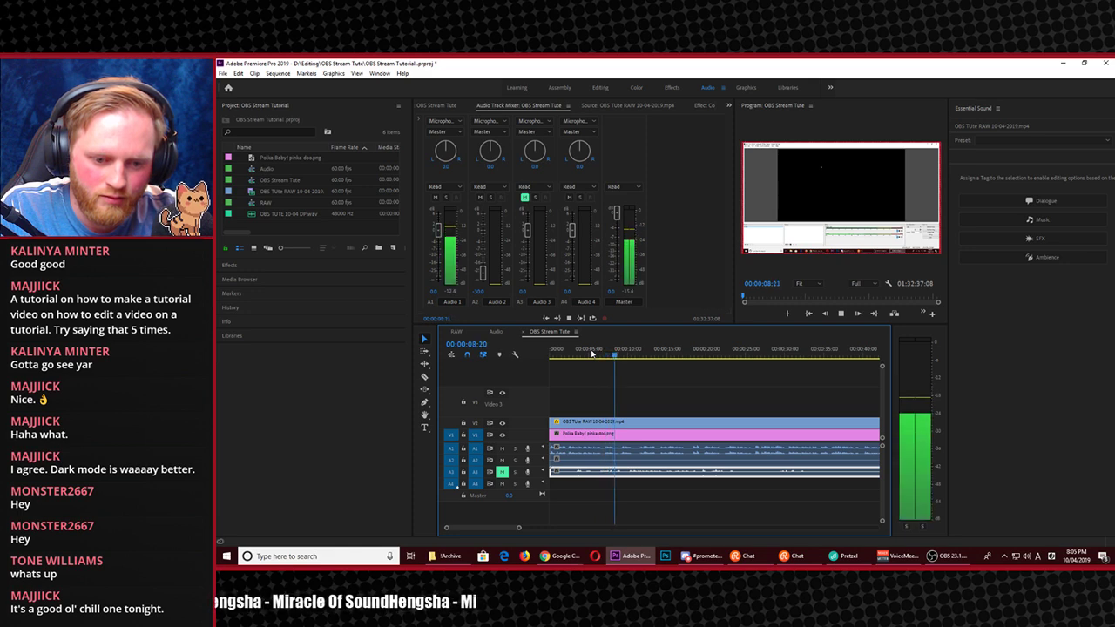
{"action": "left_click", "coordinate": [589, 355]}
{"action": "key", "text": "space"}
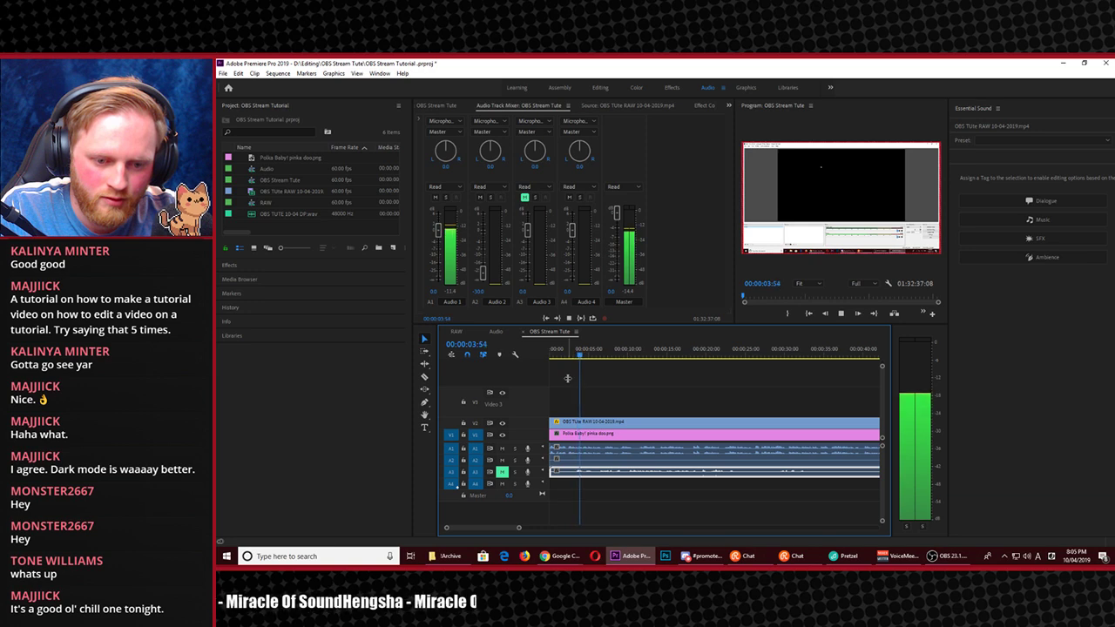
{"action": "left_click", "coordinate": [572, 356]}
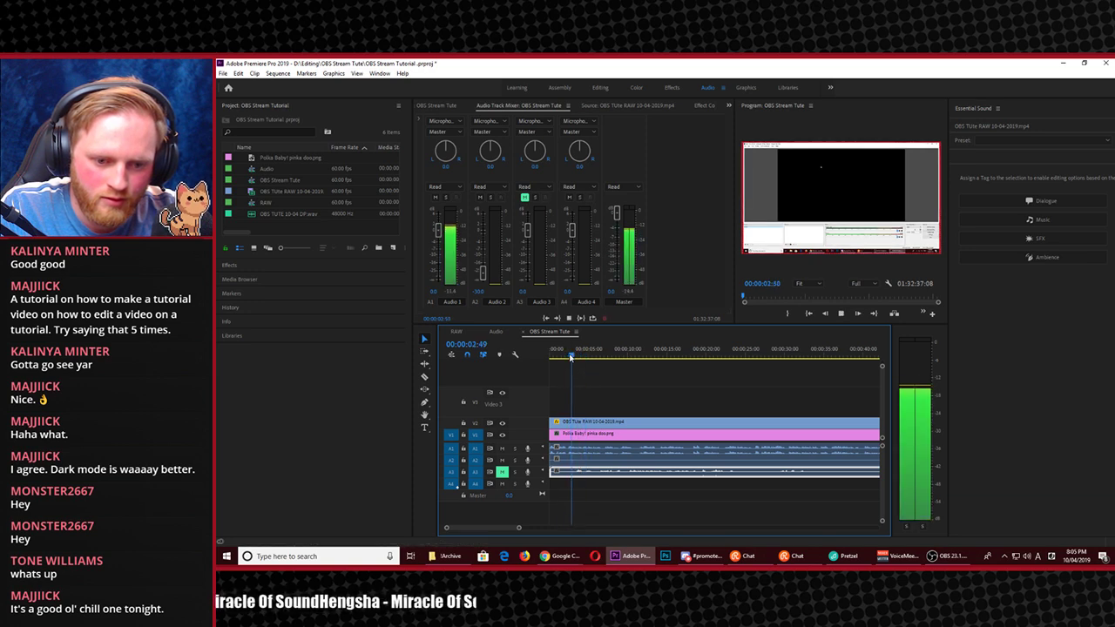
{"action": "left_click", "coordinate": [568, 356]}
{"action": "key", "text": "space"}
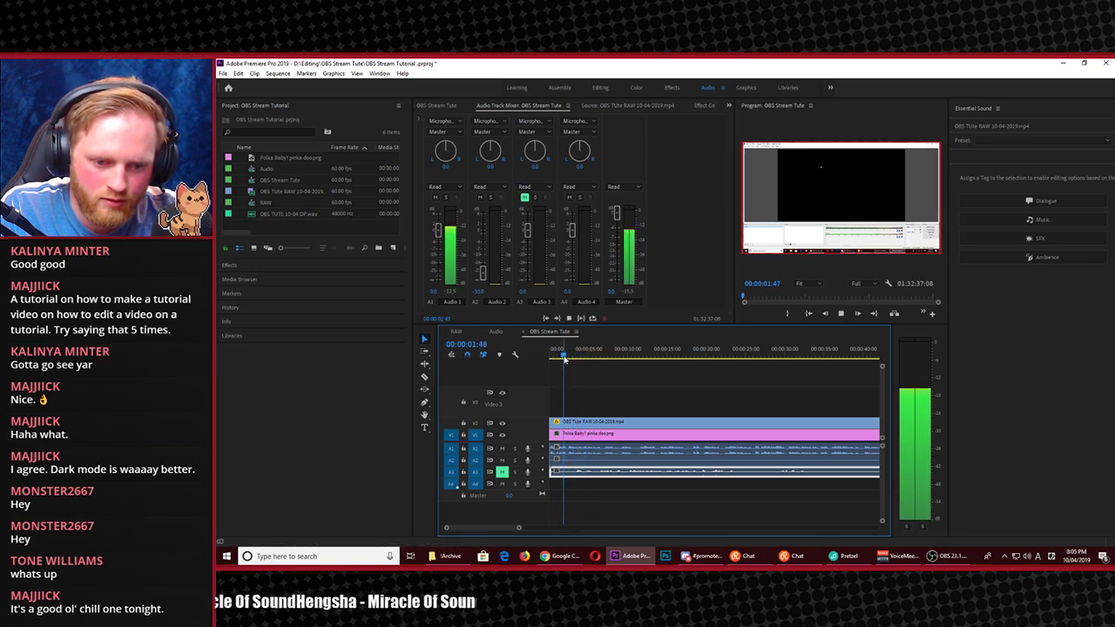
Replay the first three seconds from the start of the sequence with the audio waveforms enlarged
{"action": "key", "text": "="}
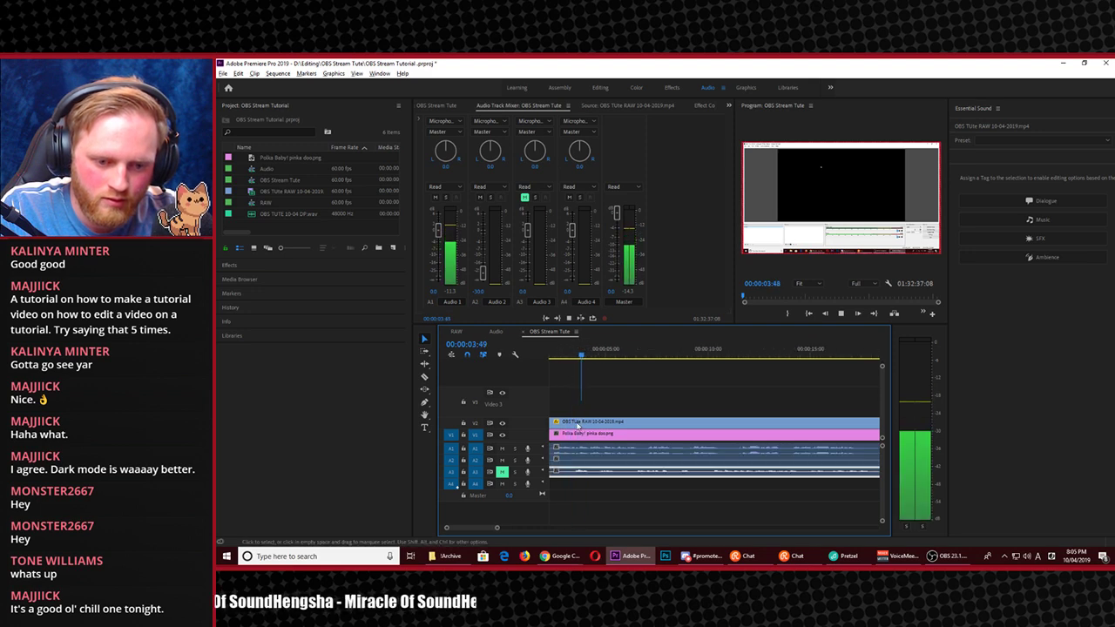
{"action": "key", "text": "space"}
{"action": "key", "text": "Home"}
{"action": "key", "text": "="}
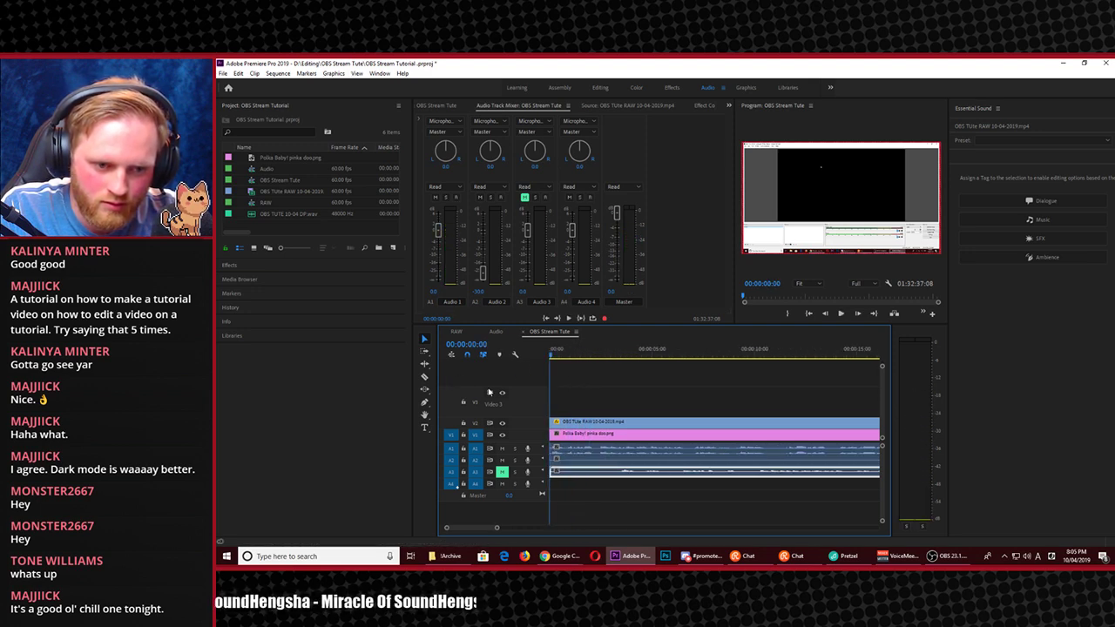
{"action": "key", "text": "space"}
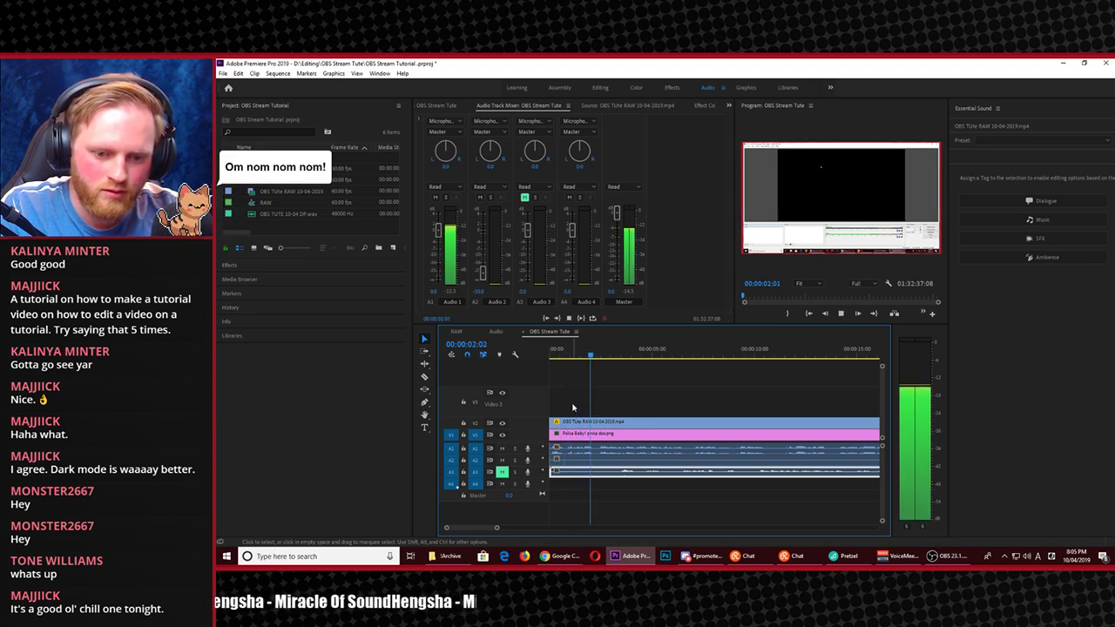
{"action": "key", "text": "space"}
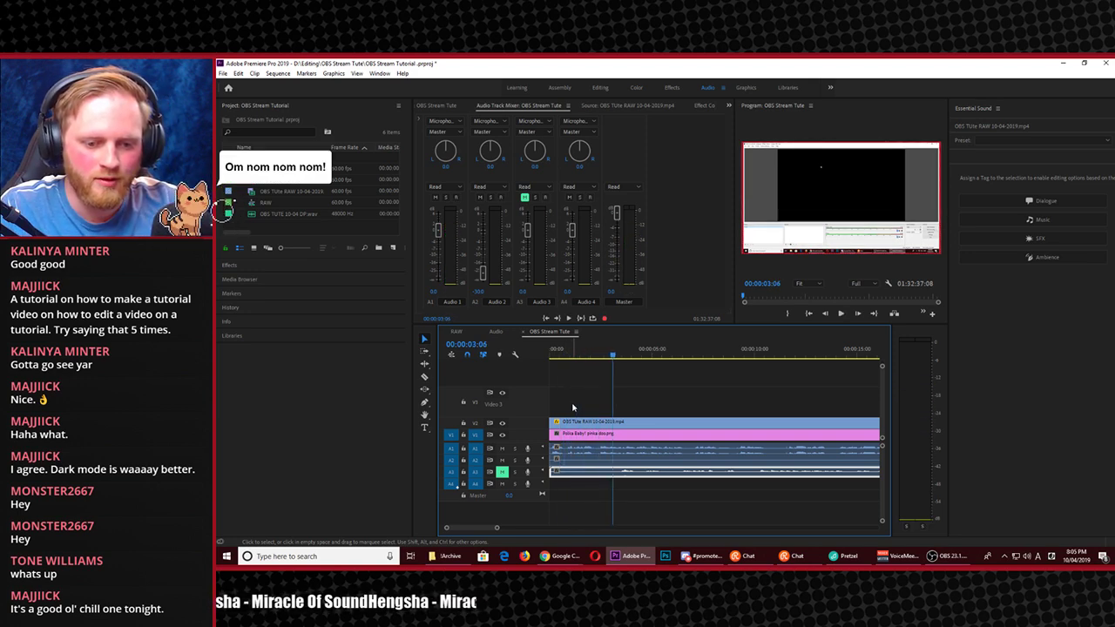
Undo the placement of the pasted audio clip on A3 and the earlier edits back to the WAV clip on A1
{"action": "key", "text": "Delete"}
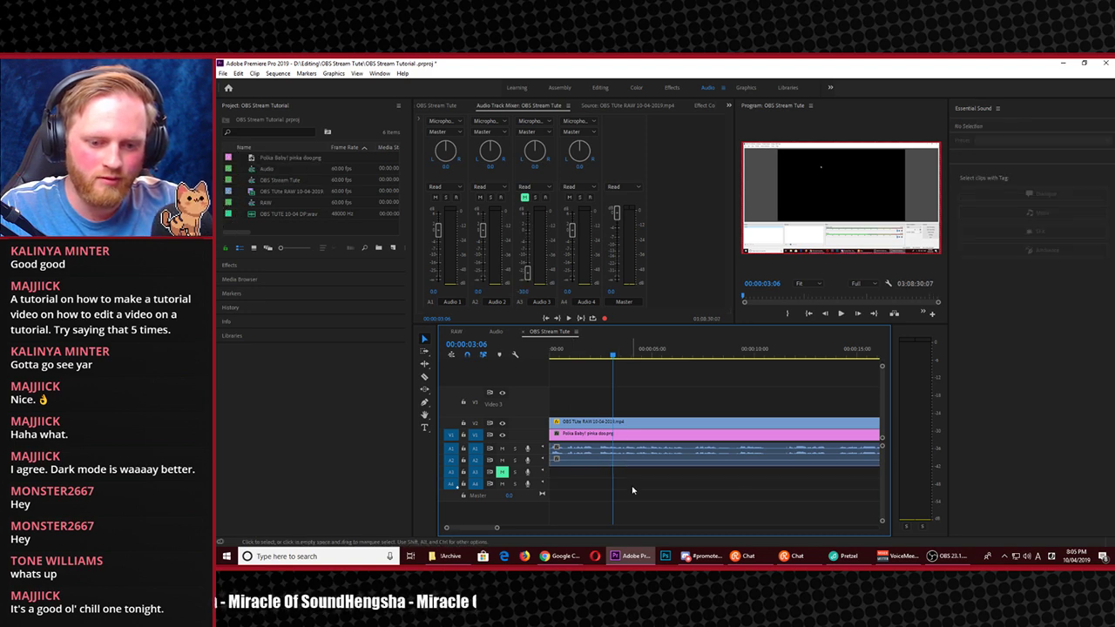
{"action": "key", "text": "End"}
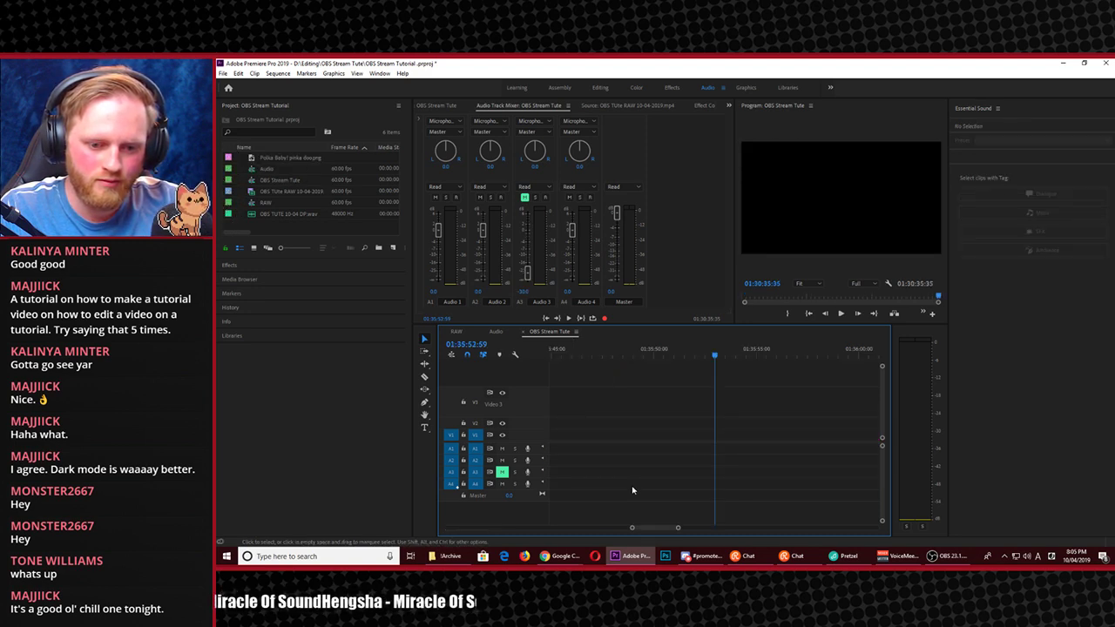
{"action": "key", "text": "minus"}
{"action": "key", "text": "minus"}
{"action": "key", "text": "minus"}
{"action": "key", "text": "minus"}
{"action": "key", "text": "minus"}
{"action": "key", "text": "minus"}
{"action": "key", "text": "minus"}
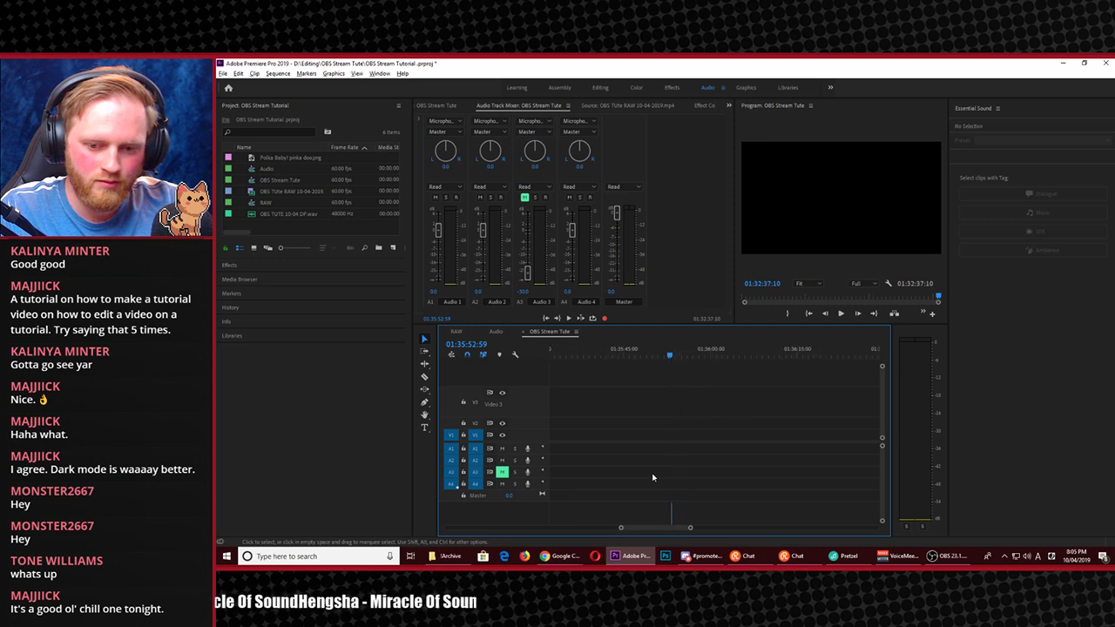
{"action": "key", "text": "backslash"}
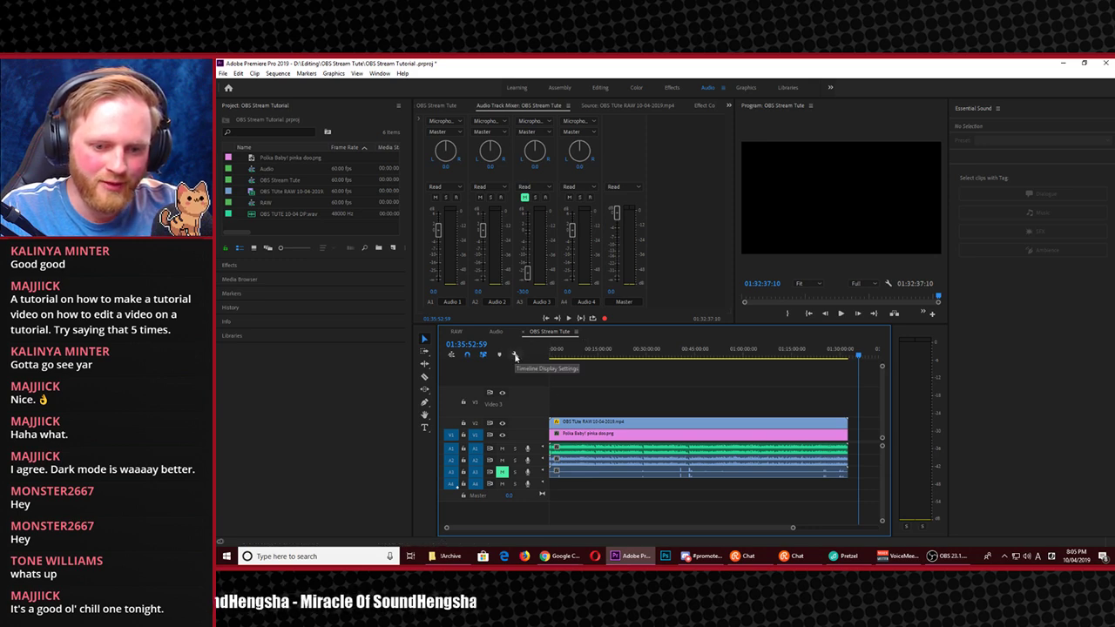
Remove the WAV clip from A1 and paste the OBS recording's audio clip, placing it at the start of A3
{"action": "left_click", "coordinate": [601, 445]}
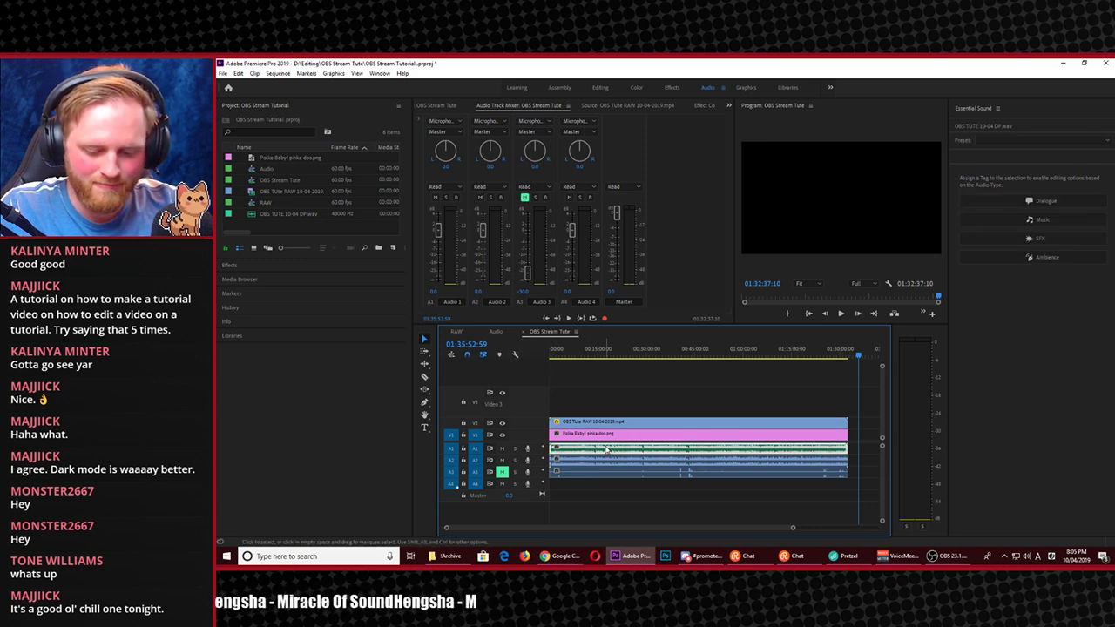
{"action": "key", "text": "Delete"}
{"action": "mouse_move", "coordinate": [605, 459]}
{"action": "left_mouse_down"}
{"action": "mouse_move", "coordinate": [598, 477]}
{"action": "mouse_move", "coordinate": [601, 460]}
{"action": "left_mouse_up"}
{"action": "key", "text": "ctrl+v"}
{"action": "key", "text": "backslash"}
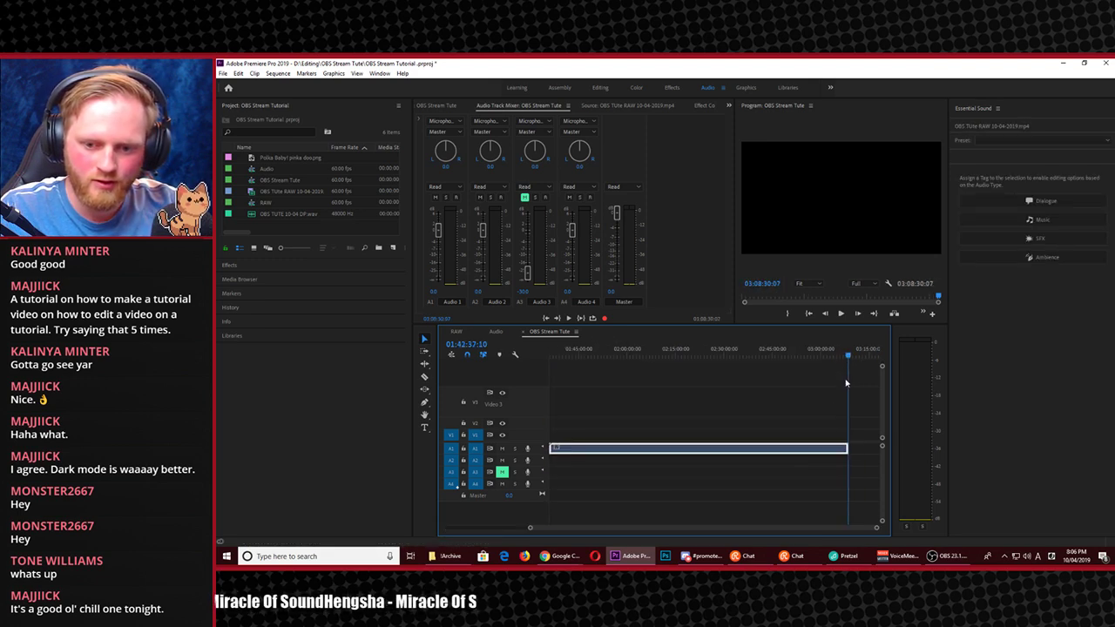
{"action": "left_click_drag", "start_coordinate": [756, 449], "coordinate": [595, 471]}
{"action": "key", "text": "backslash"}
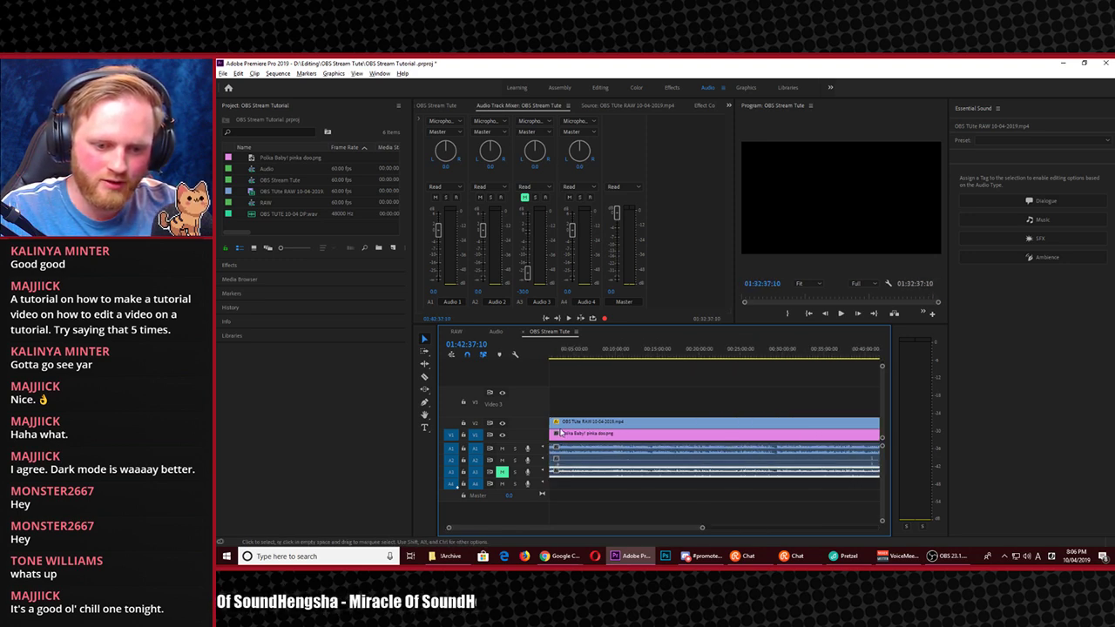
Play the sequence from its start and skip ahead in stages to about 00:02:02, listening for a cut point
{"action": "key", "text": "Home"}
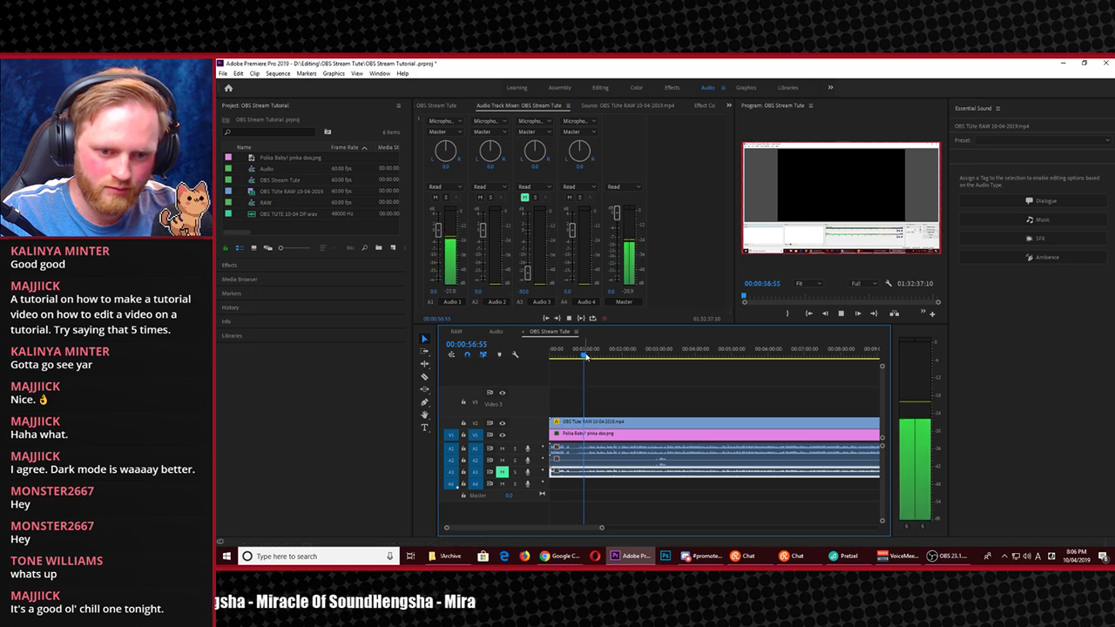
{"action": "left_click_drag", "start_coordinate": [585, 357], "coordinate": [593, 360]}
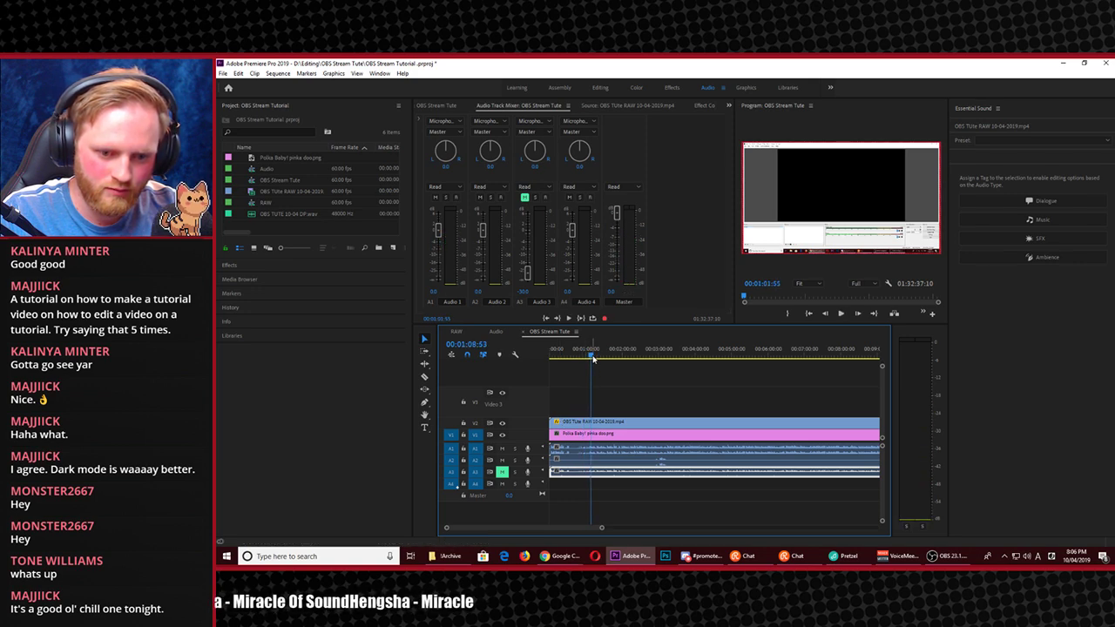
{"action": "key", "text": "space"}
{"action": "key", "text": "="}
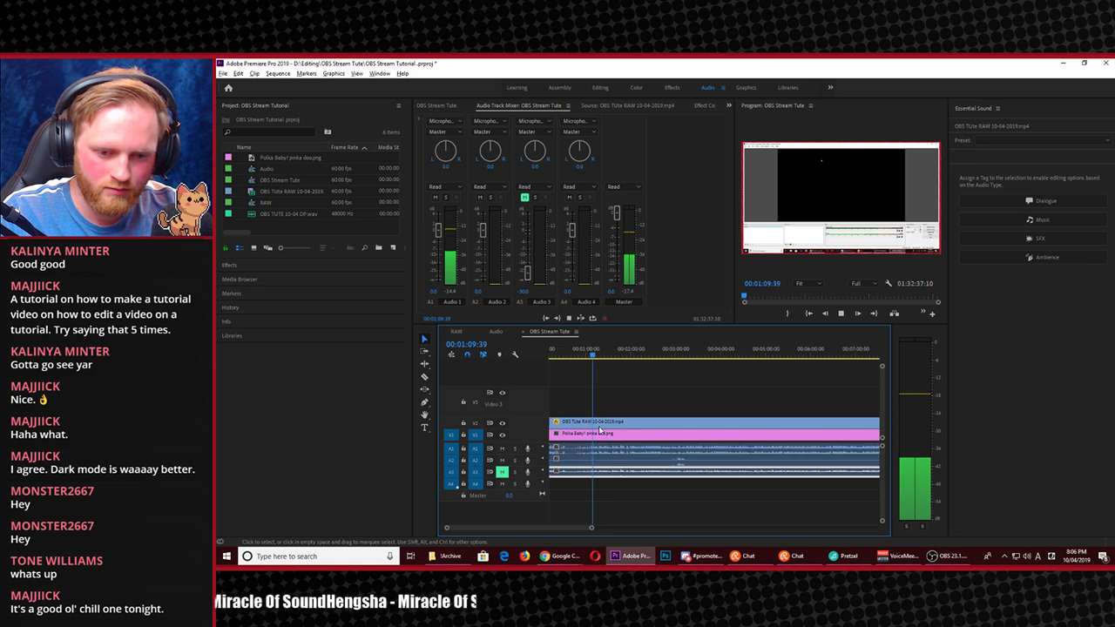
{"action": "key", "text": "="}
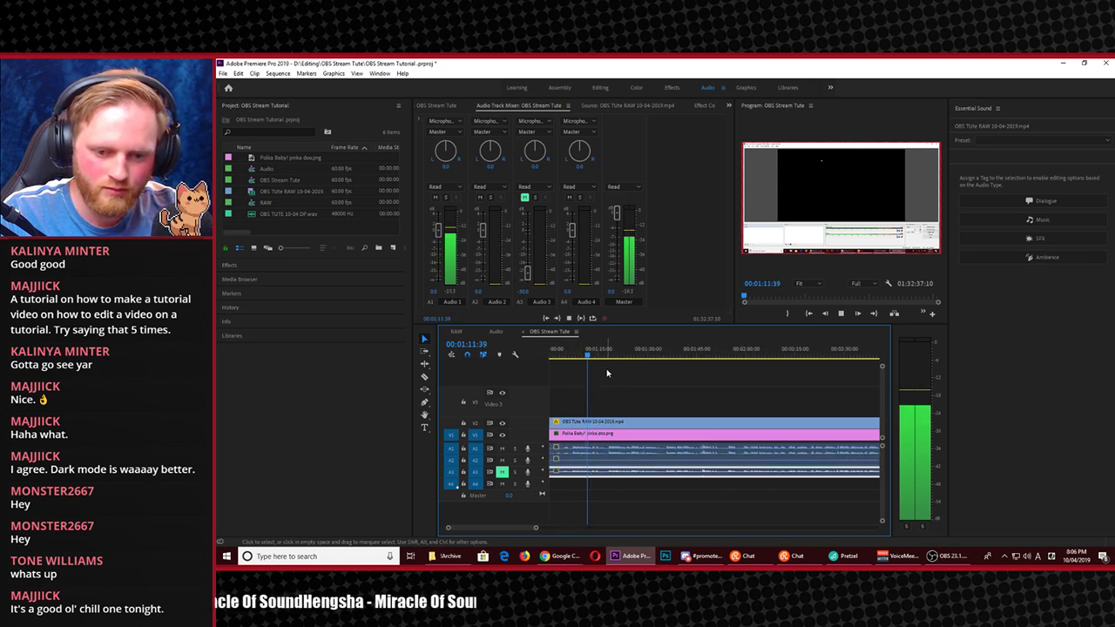
{"action": "left_click", "coordinate": [668, 356]}
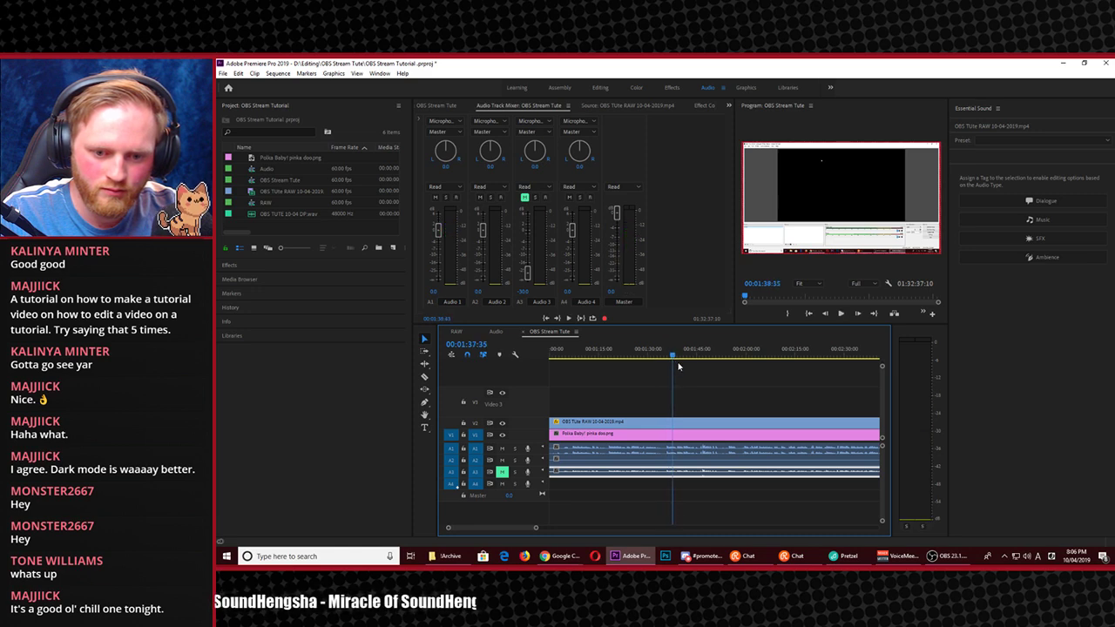
{"action": "left_click", "coordinate": [694, 356]}
{"action": "key", "text": "space"}
{"action": "key", "text": "space"}
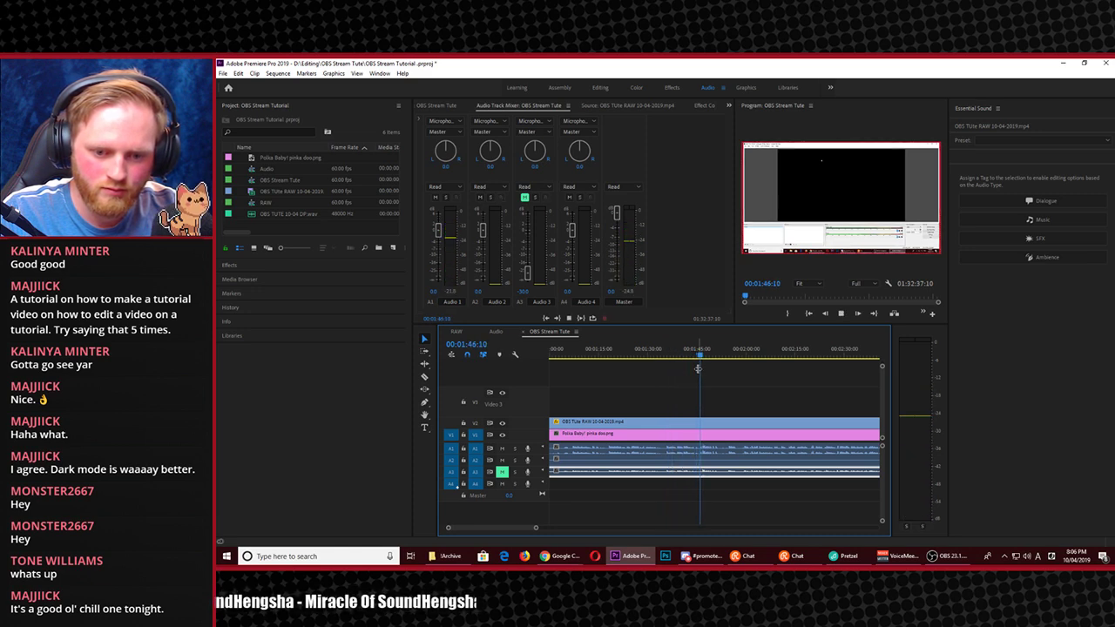
{"action": "left_click_drag", "start_coordinate": [728, 356], "coordinate": [743, 357]}
{"action": "key", "text": "space"}
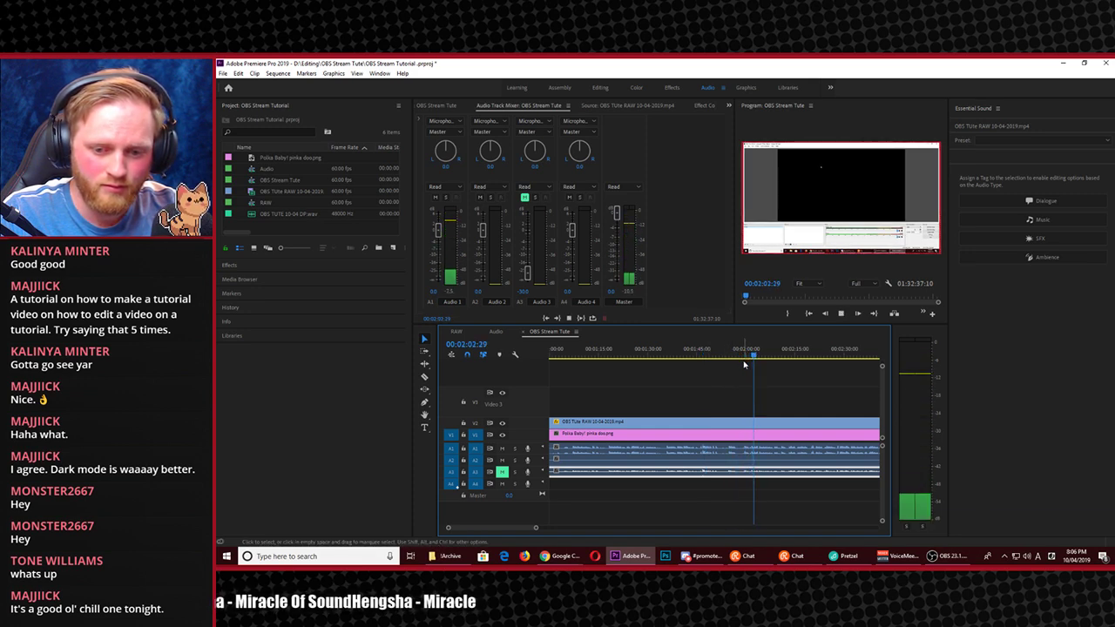
{"action": "key", "text": "space"}
Split the clips on all tracks at 00:02:01:41
{"action": "key", "text": "="}
{"action": "key", "text": "="}
{"action": "key", "text": "="}
{"action": "key", "text": "="}
{"action": "key", "text": "="}
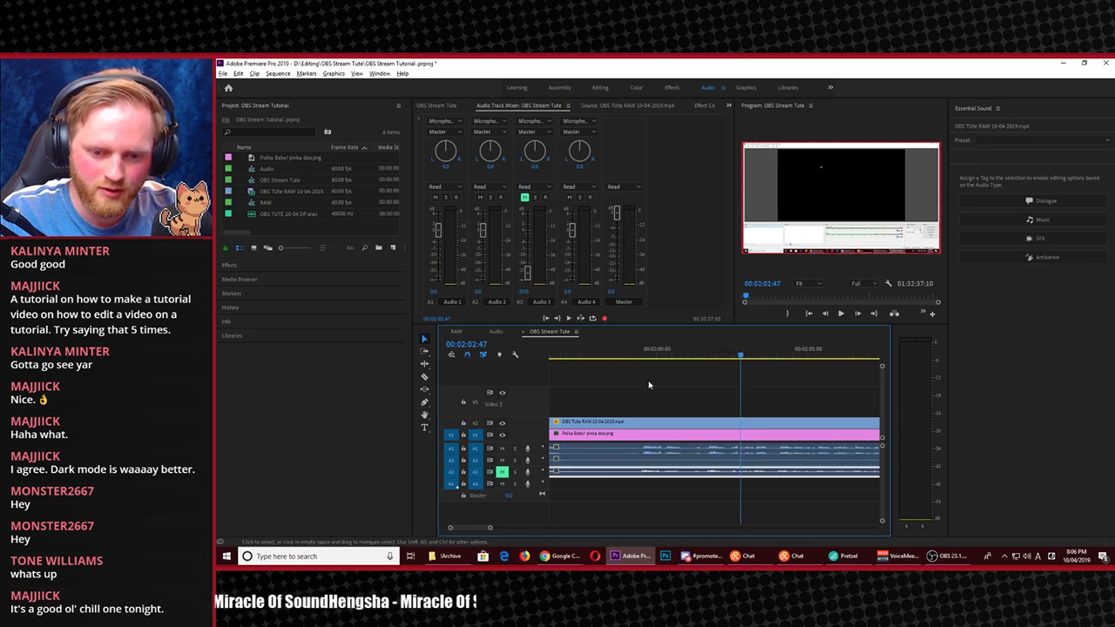
{"action": "left_click_drag", "start_coordinate": [724, 356], "coordinate": [709, 357]}
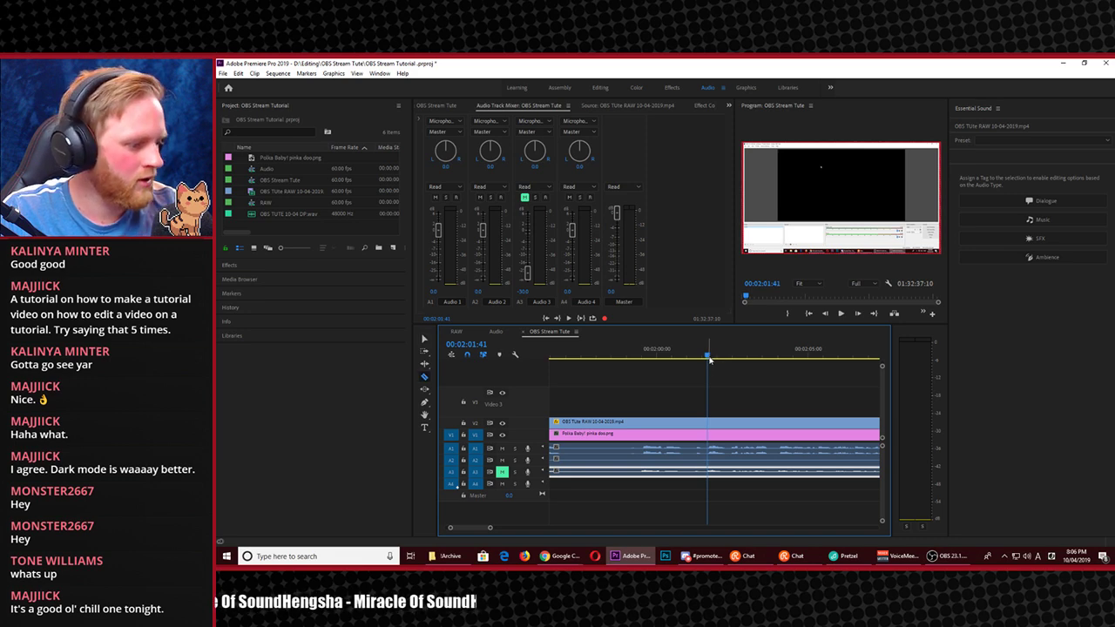
{"action": "left_click", "coordinate": [708, 433], "text": "shift"}
{"action": "key", "text": "v"}
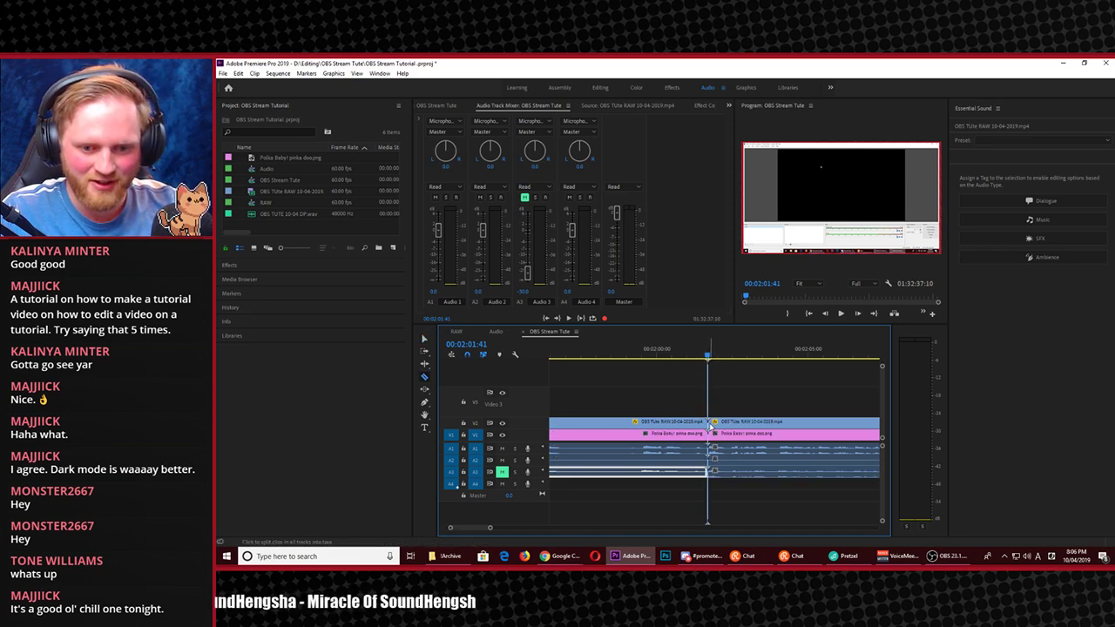
Delete all video and audio clips before the cut and close the gap they leave at the sequence's start
{"action": "left_click_drag", "start_coordinate": [670, 399], "coordinate": [643, 493]}
{"action": "key", "text": "Delete"}
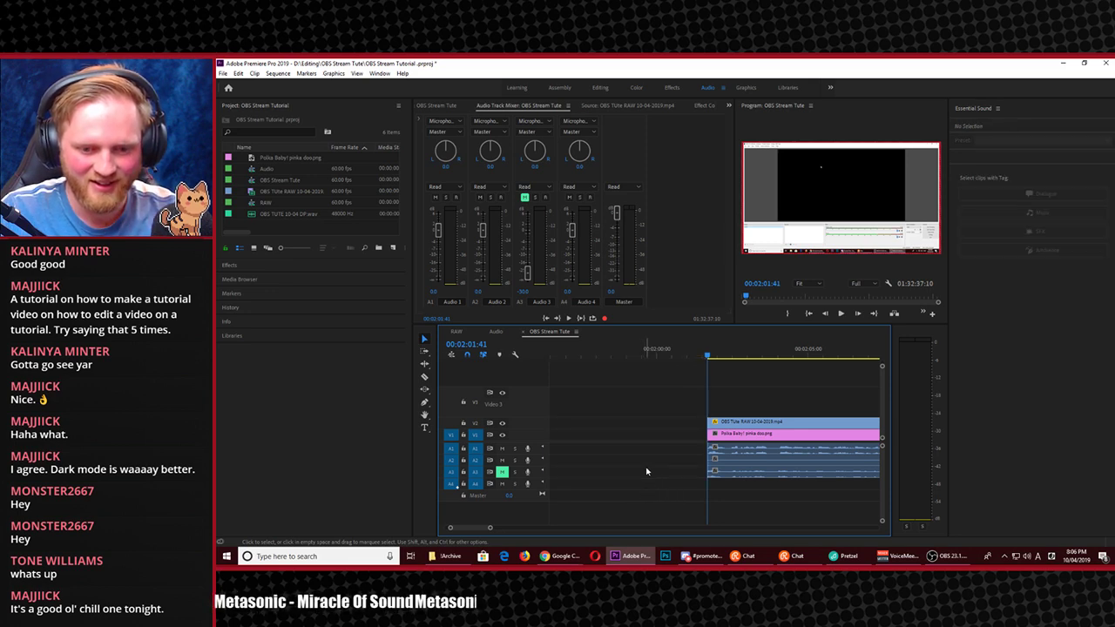
{"action": "left_click", "coordinate": [648, 471]}
{"action": "key", "text": "Delete"}
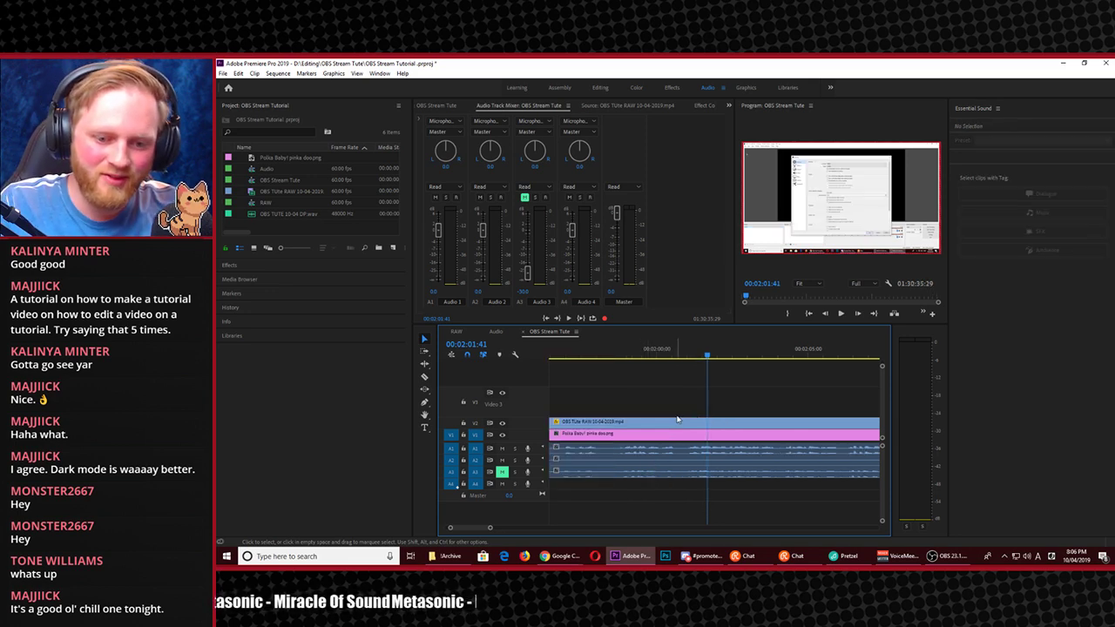
Play the trimmed sequence up to about 00:02:08, and step the playhead back to around 00:01:48
{"action": "left_click_drag", "start_coordinate": [666, 355], "coordinate": [656, 406]}
{"action": "key", "text": "space"}
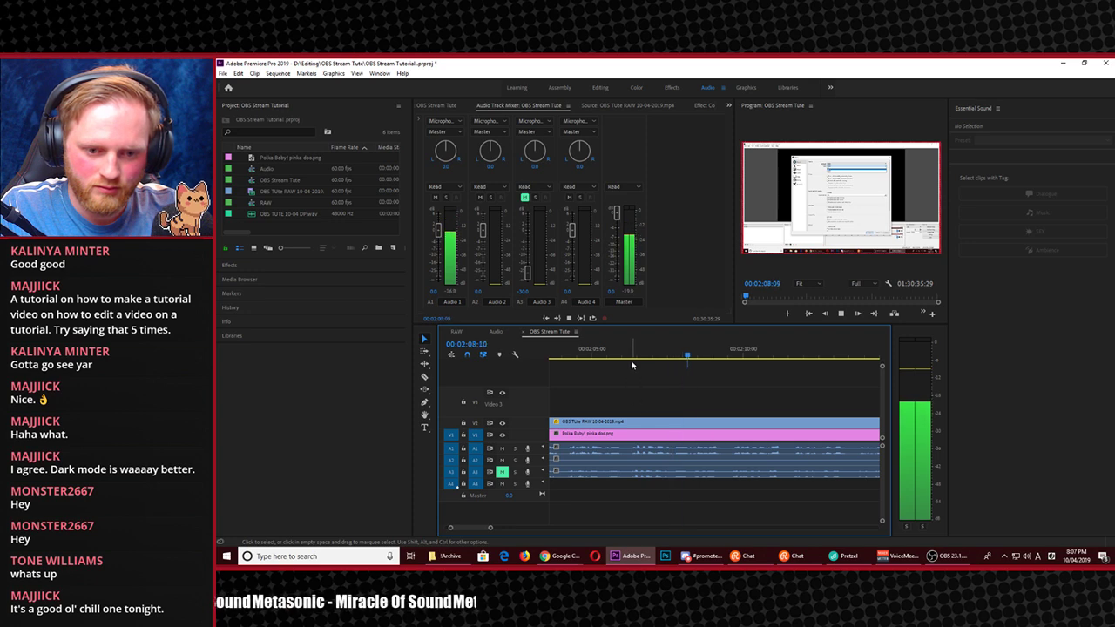
{"action": "key", "text": "space"}
{"action": "key", "text": "shift+Left"}
{"action": "key", "text": "shift+Left"}
{"action": "key", "text": "shift+Left"}
{"action": "key", "text": "shift+Left"}
{"action": "key", "text": "shift+Left"}
{"action": "key", "text": "shift+Left"}
{"action": "key", "text": "shift+Left"}
{"action": "key", "text": "shift+Left"}
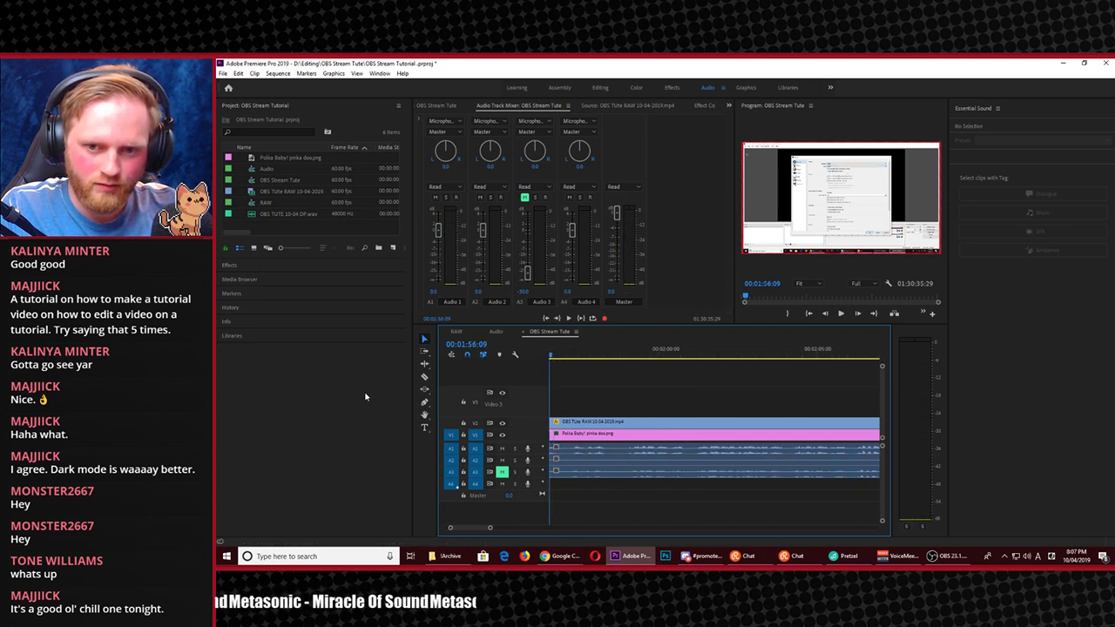
{"action": "key", "text": "shift+Left"}
{"action": "key", "text": "shift+Left"}
{"action": "key", "text": "shift+Left"}
{"action": "key", "text": "shift+Left"}
{"action": "key", "text": "shift+Left"}
{"action": "key", "text": "shift+Left"}
{"action": "key", "text": "shift+Left"}
{"action": "key", "text": "shift+Left"}
{"action": "key", "text": "shift+Left"}
{"action": "key", "text": "shift+Left"}
{"action": "key", "text": "shift+Left"}
{"action": "key", "text": "shift+Left"}
{"action": "key", "text": "shift+Left"}
{"action": "key", "text": "shift+Left"}
{"action": "key", "text": "shift+Left"}
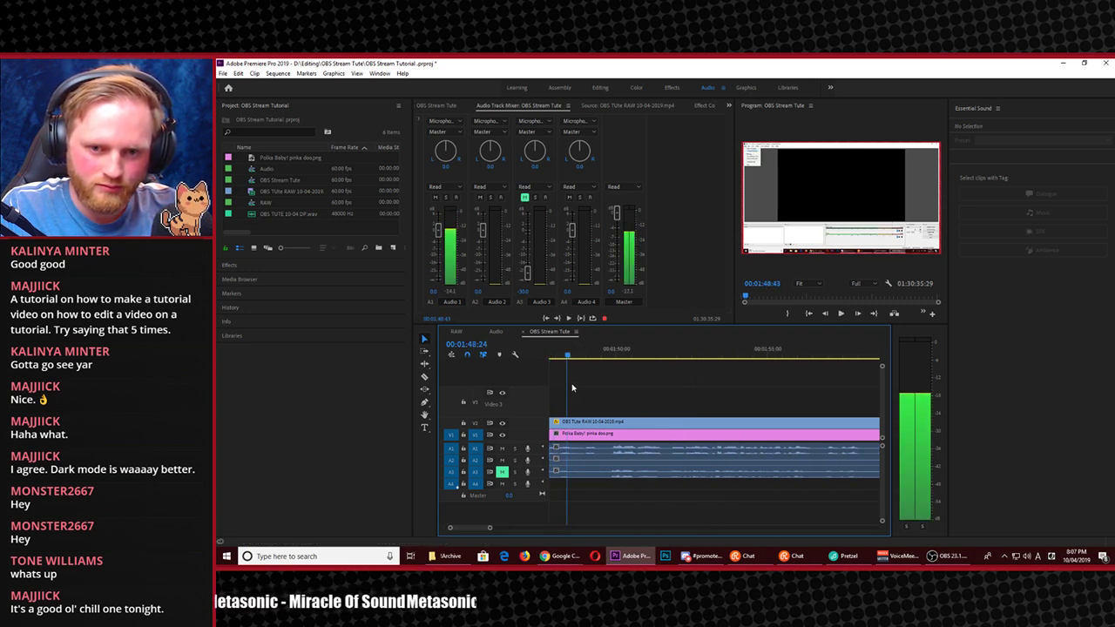
Replay passages between about 00:01:33 and 00:01:53, working backwards to find the section to cut
{"action": "key", "text": "space"}
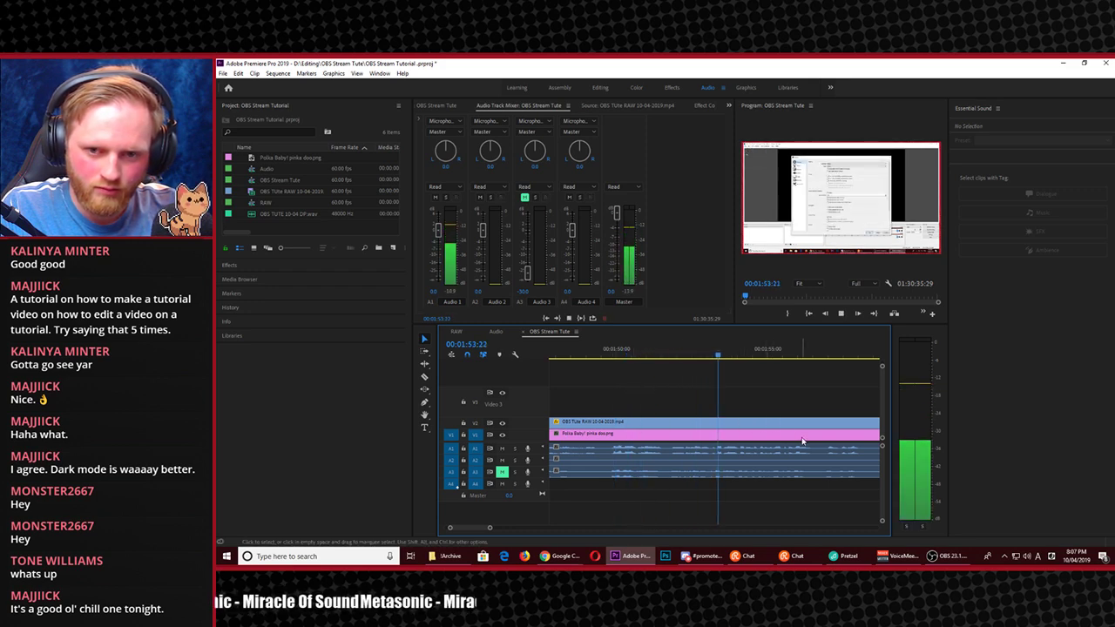
{"action": "left_click", "coordinate": [564, 359]}
{"action": "left_click_drag", "start_coordinate": [566, 365], "coordinate": [605, 377]}
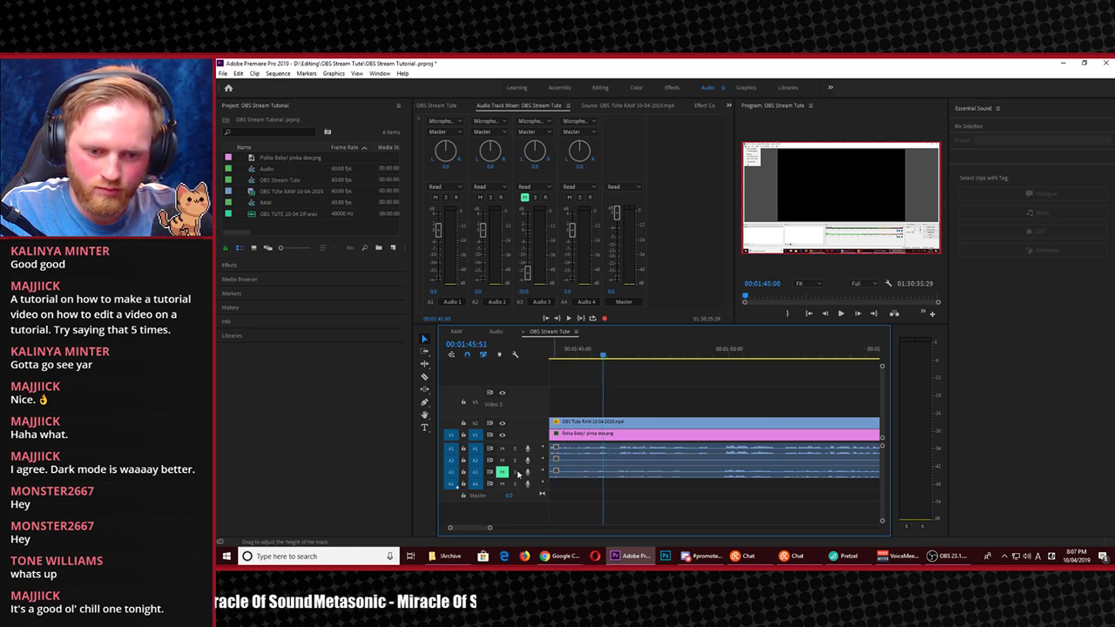
{"action": "key", "text": "space"}
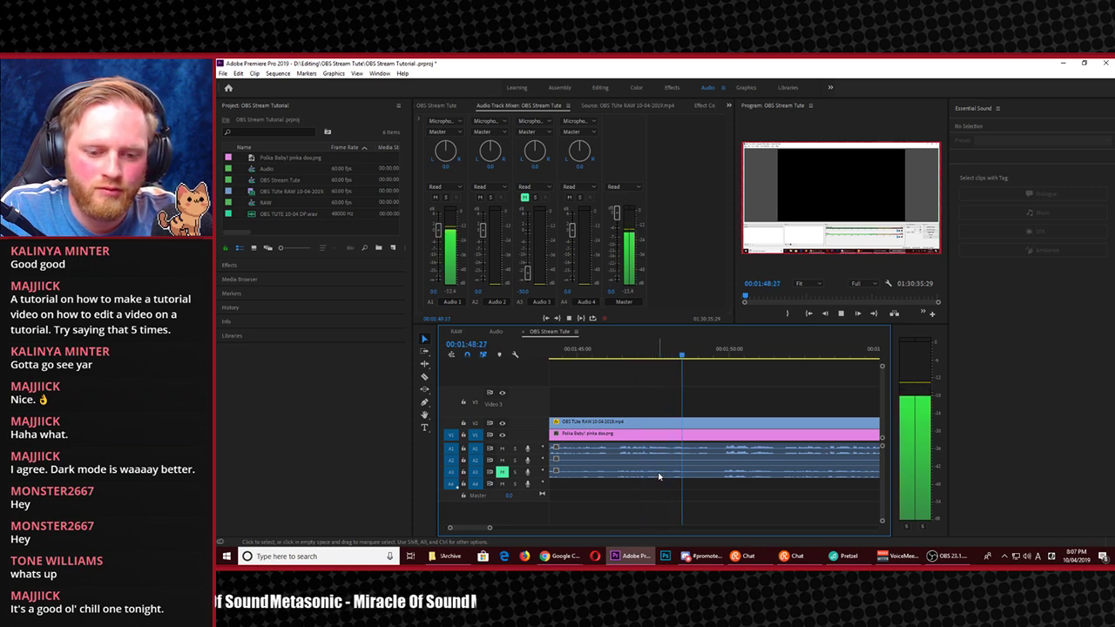
{"action": "mouse_move", "coordinate": [597, 356]}
{"action": "left_mouse_down"}
{"action": "mouse_move", "coordinate": [455, 375]}
{"action": "mouse_move", "coordinate": [600, 377]}
{"action": "left_mouse_up"}
{"action": "key", "text": "space"}
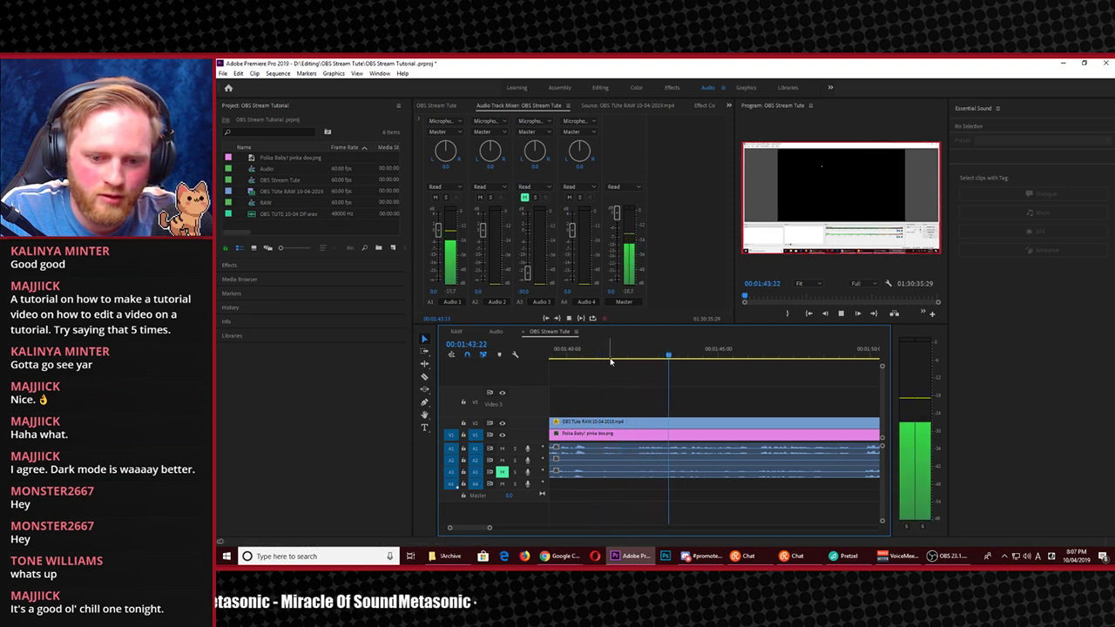
{"action": "left_click", "coordinate": [608, 354]}
{"action": "left_click_drag", "start_coordinate": [583, 363], "coordinate": [517, 374]}
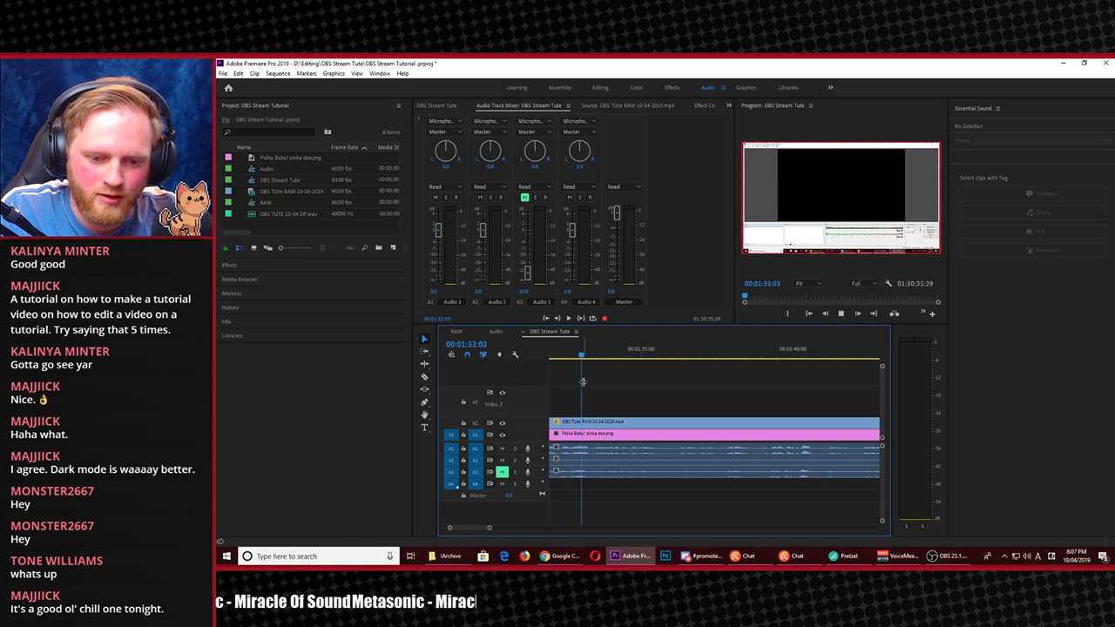
{"action": "key", "text": "space"}
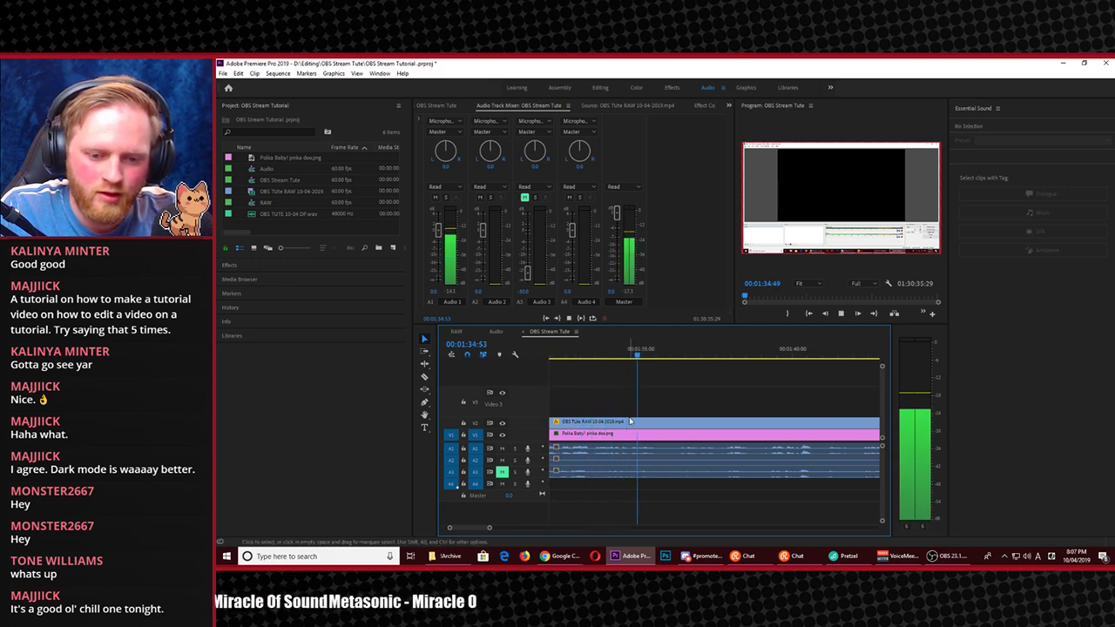
Split the clips on all tracks at 00:01:35:41 and again at 00:01:39:17
{"action": "key", "text": "space"}
{"action": "key", "text": "c"}
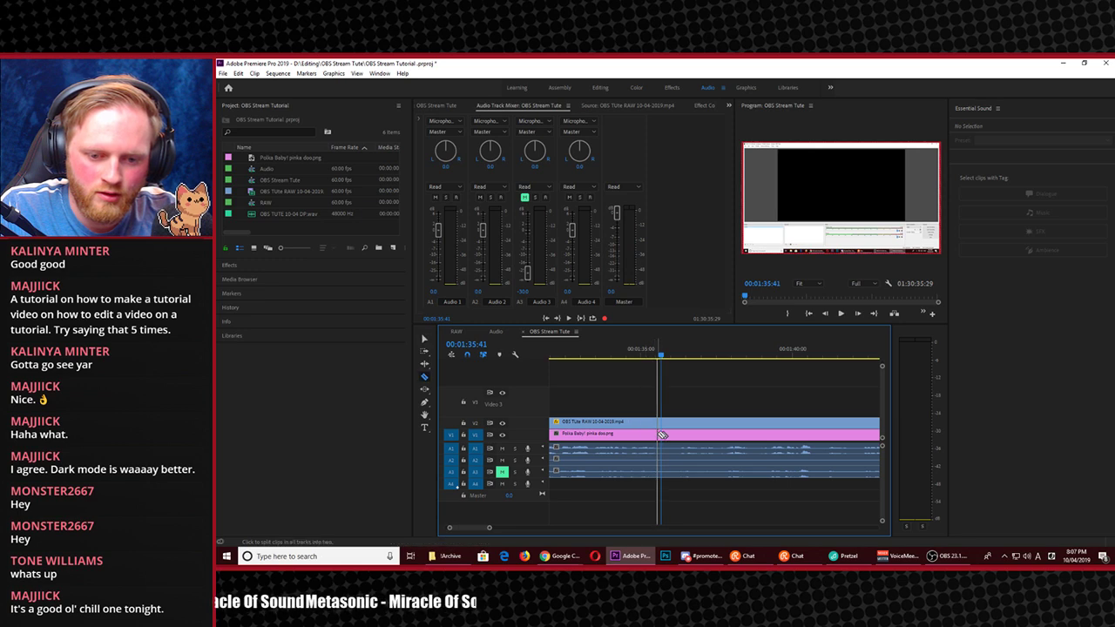
{"action": "key", "text": "space"}
{"action": "left_click", "coordinate": [663, 431], "text": "shift"}
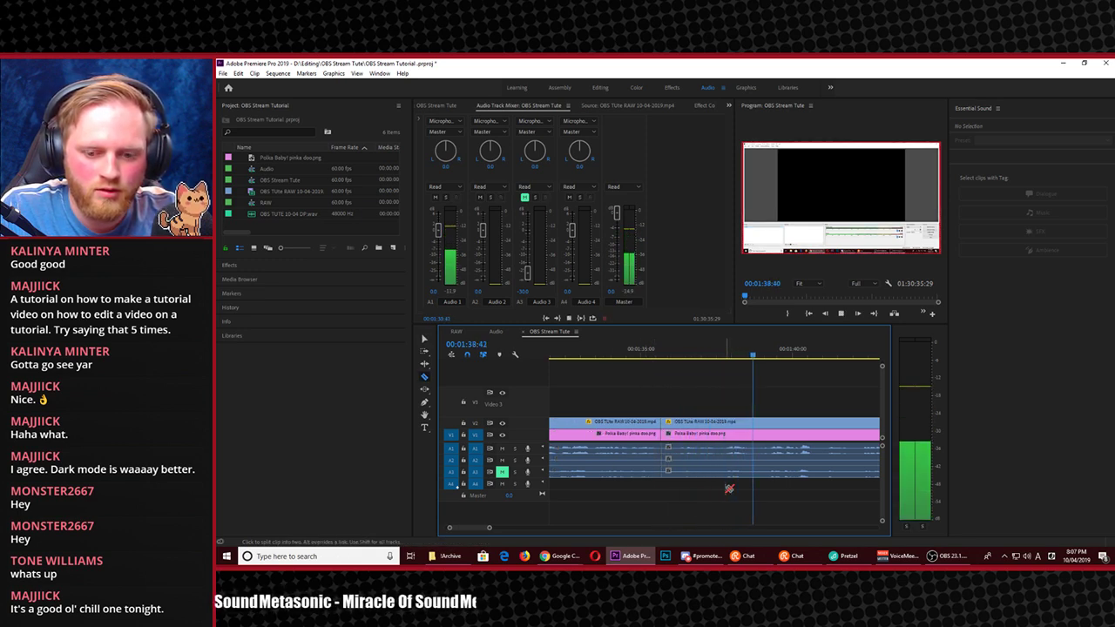
{"action": "key", "text": "space"}
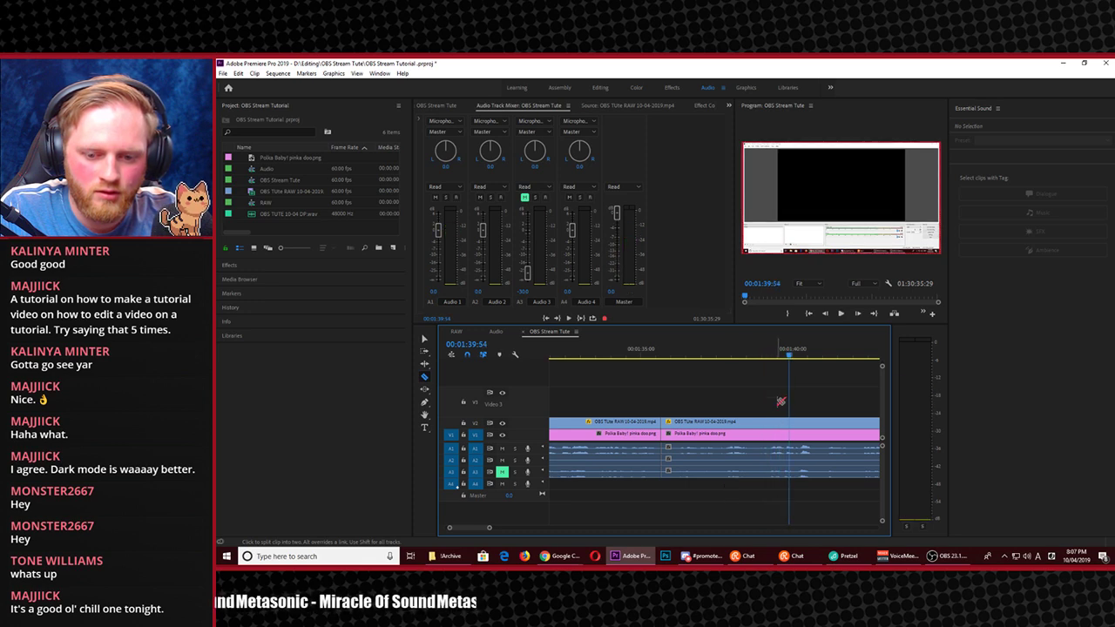
{"action": "left_click", "coordinate": [774, 355]}
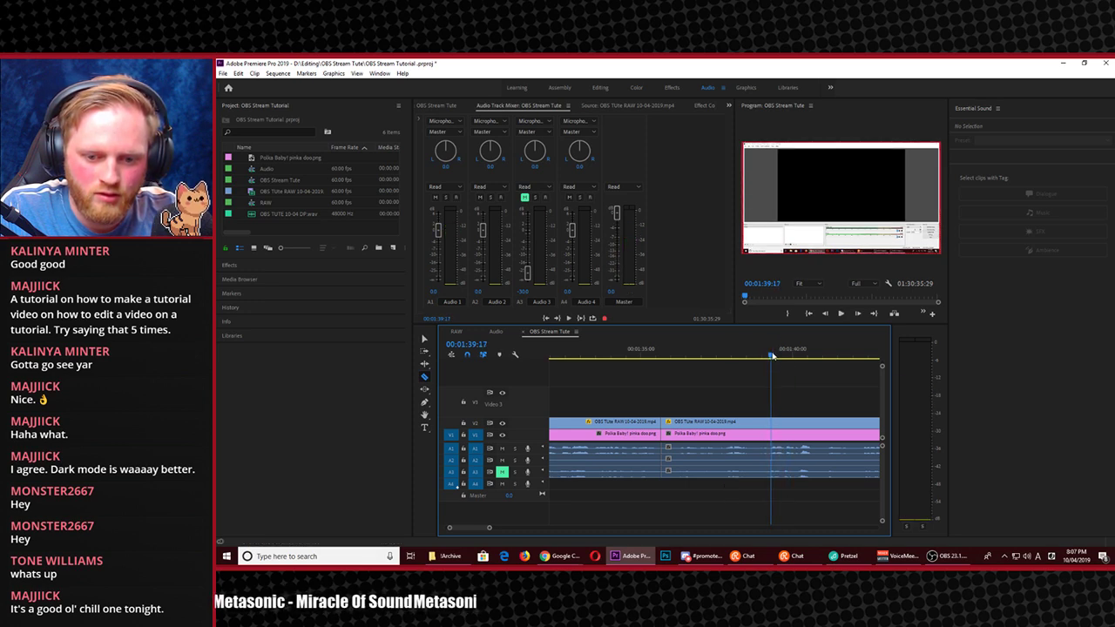
{"action": "key", "text": "v"}
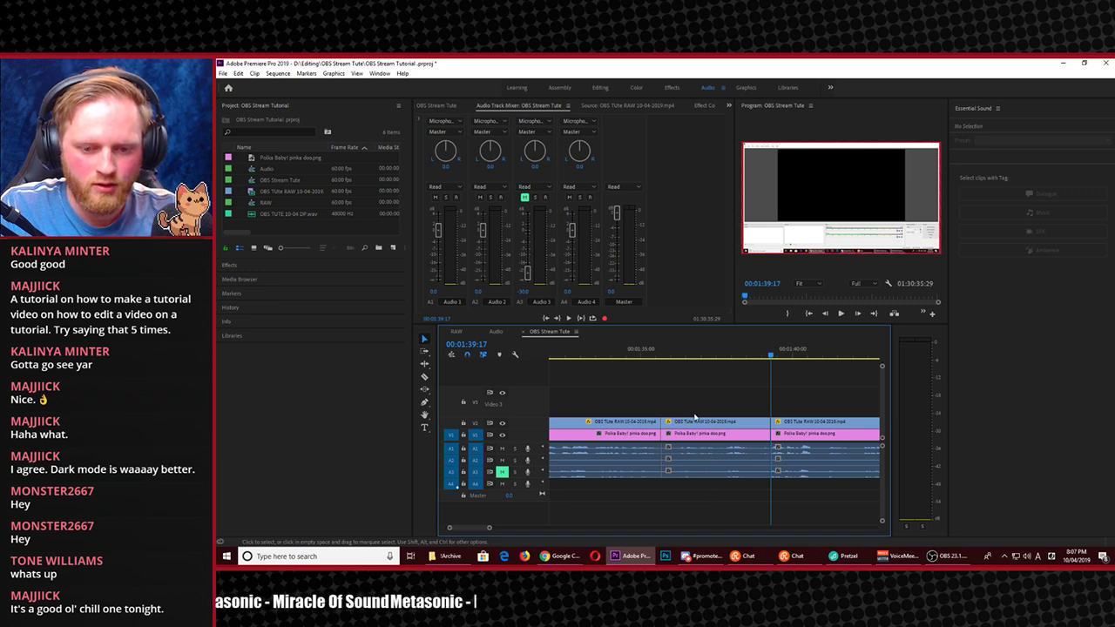
Delete the segment between the two cuts on all tracks and close the gap
{"action": "left_click", "coordinate": [695, 419]}
{"action": "key", "text": "Delete"}
{"action": "left_click", "coordinate": [696, 473]}
{"action": "key", "text": "Delete"}
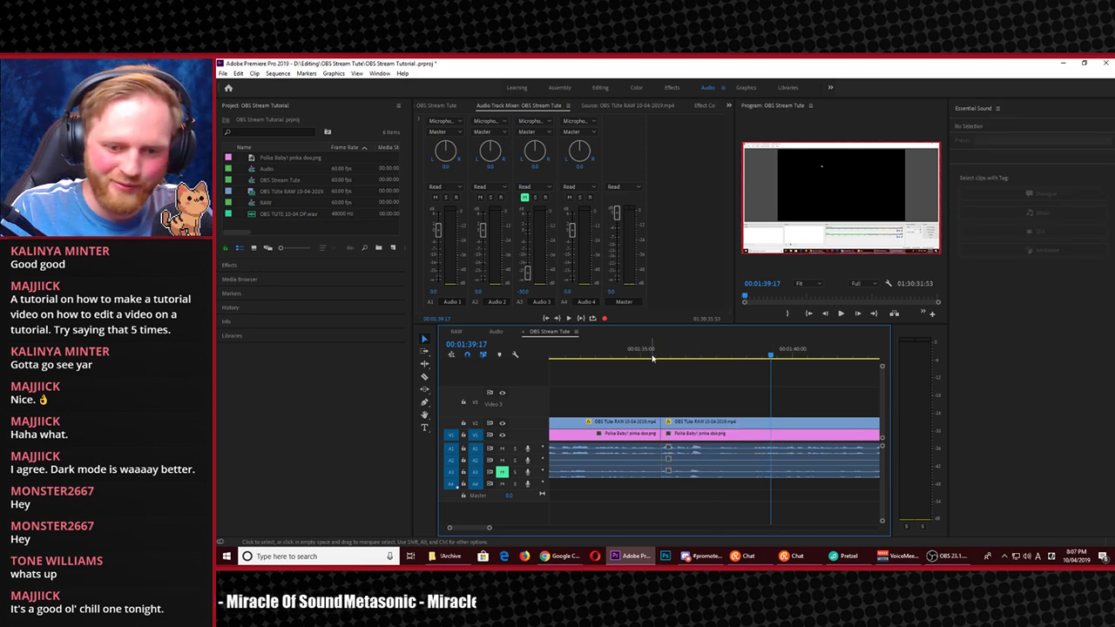
Play the sequence on from 00:01:39:17 with more of the timeline in view to review the edit
{"action": "key", "text": "space"}
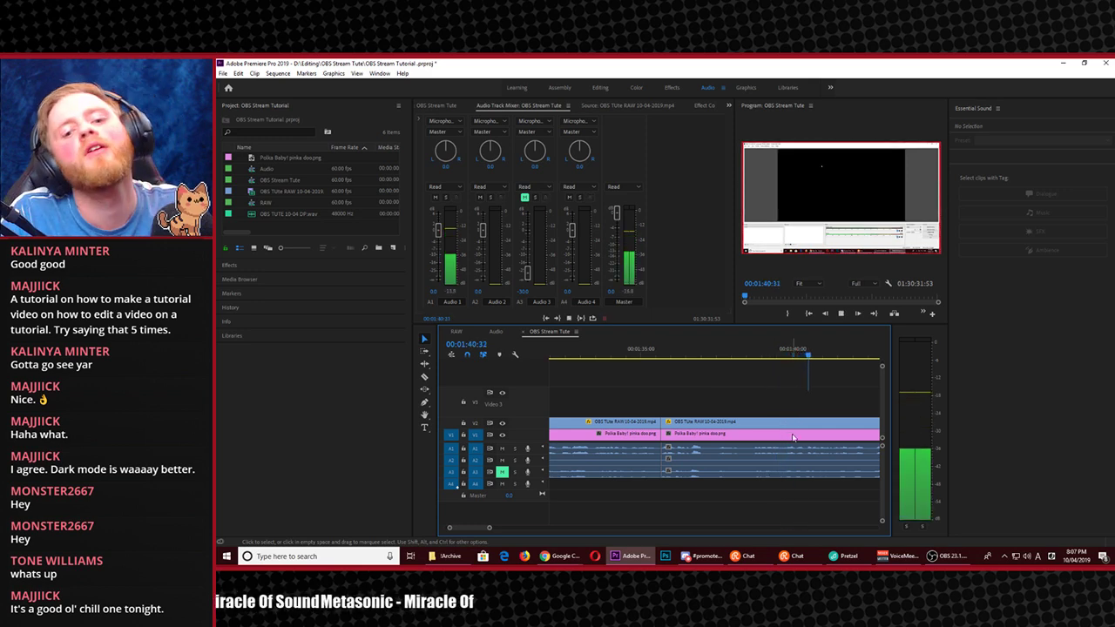
{"action": "key", "text": "minus"}
{"action": "key", "text": "minus"}
{"action": "key", "text": "minus"}
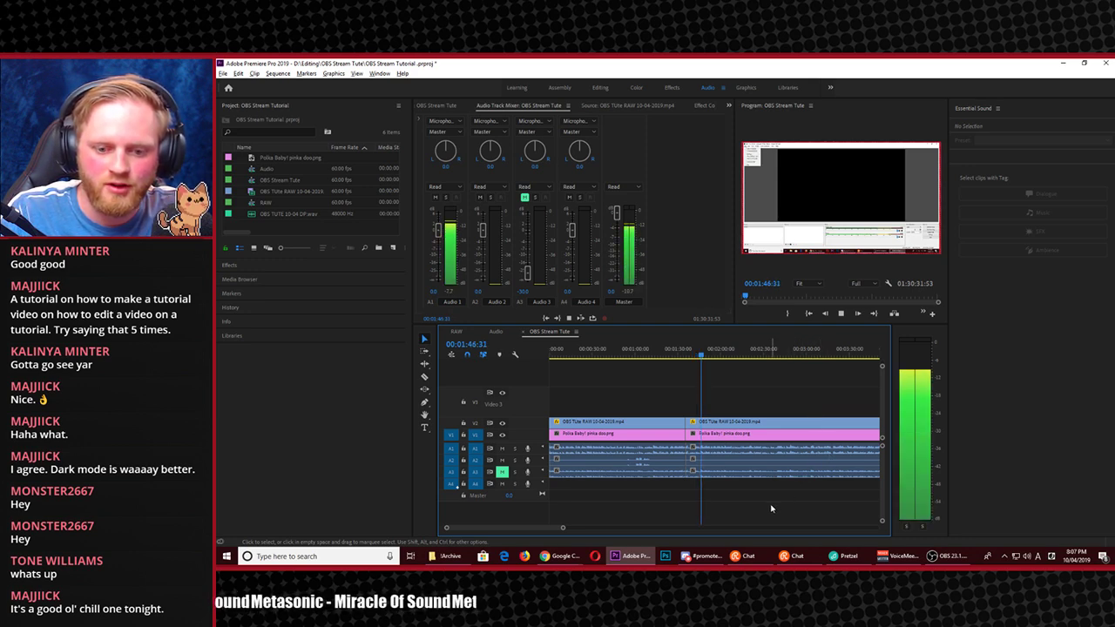
{"action": "scroll", "coordinate": [772, 506], "scroll_direction": "up", "scroll_amount": 2}
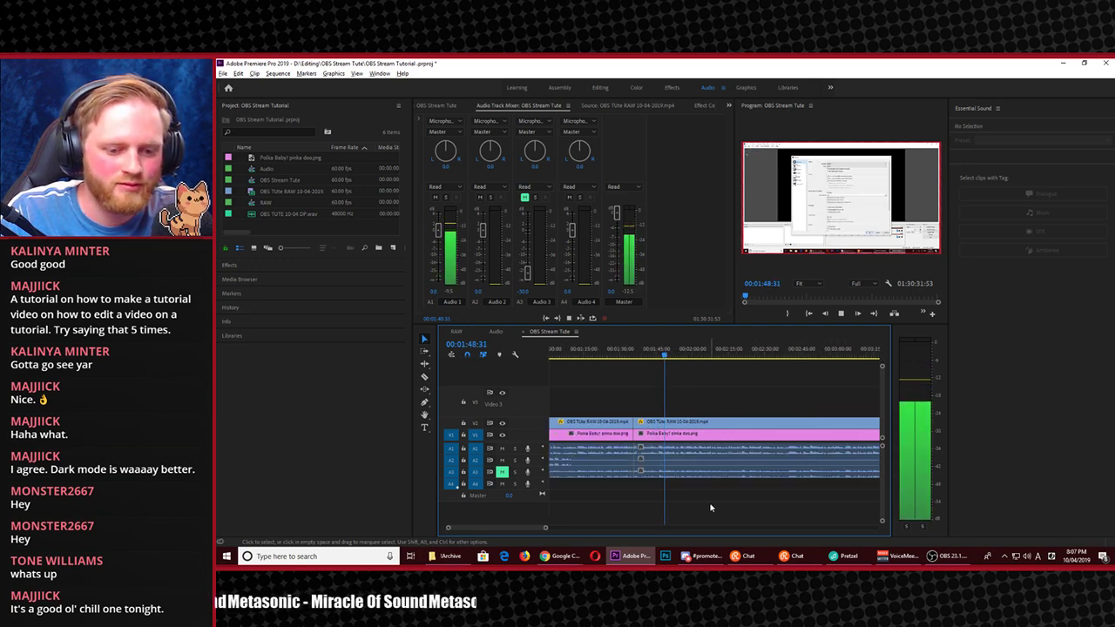
Maximize the program monitor to watch the playback of the OBS settings section
{"action": "key", "text": "alt"}
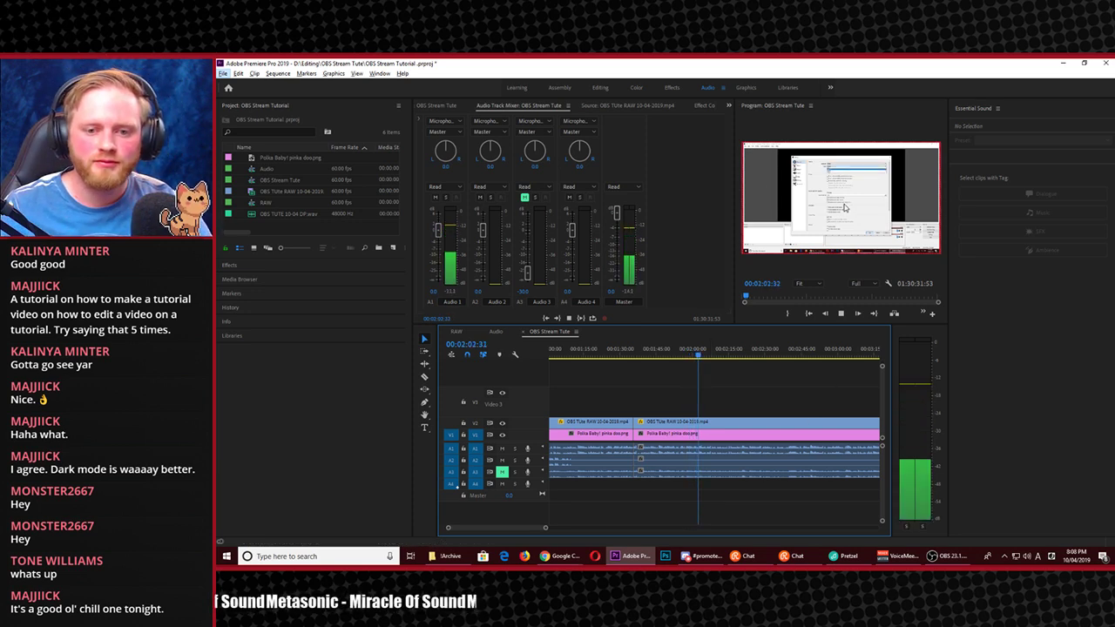
{"action": "left_click", "coordinate": [830, 230]}
{"action": "key", "text": "grave"}
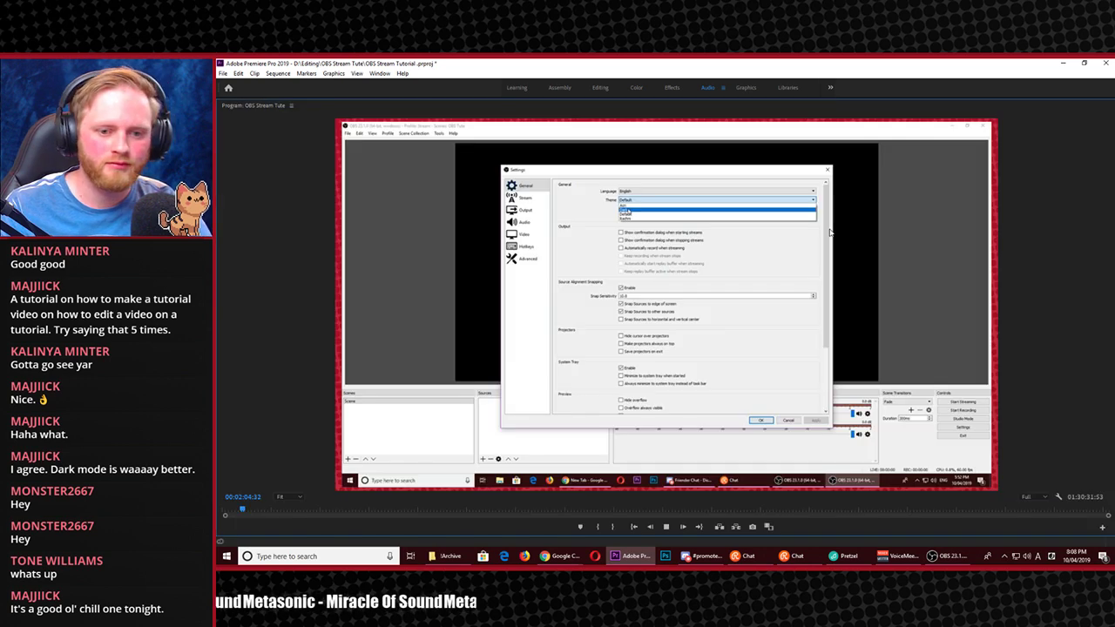
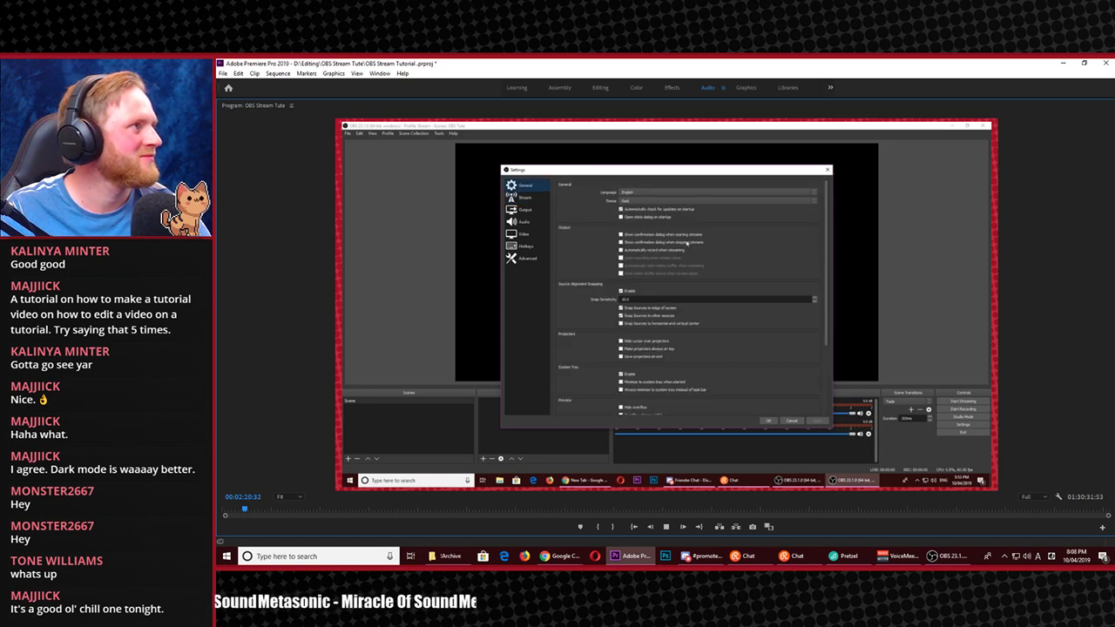
{"action": "key", "text": "alt+Tab"}
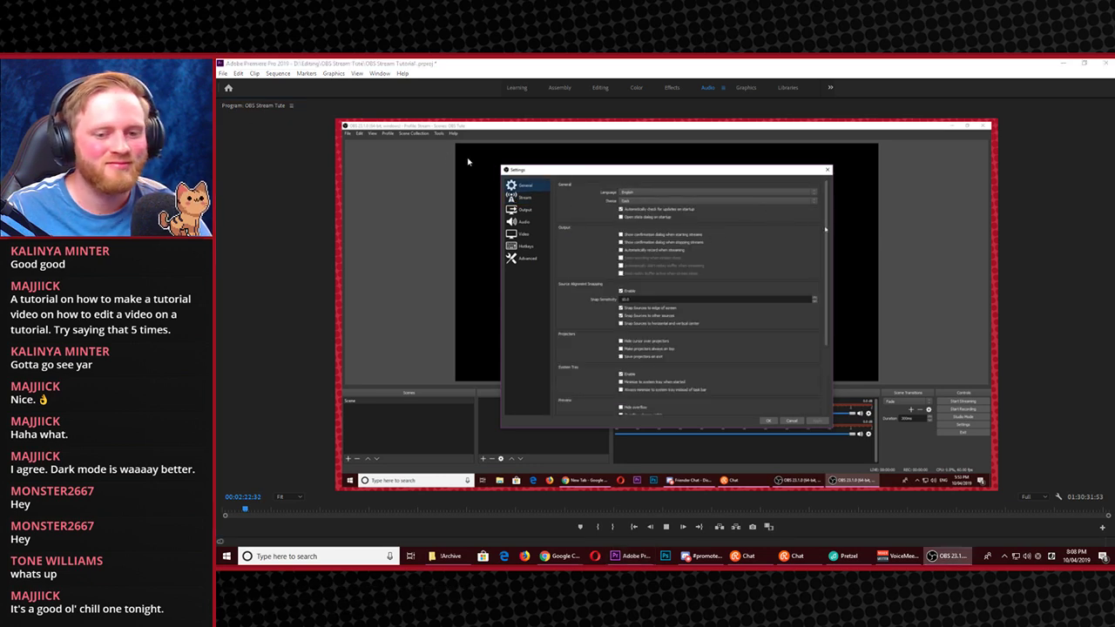
{"action": "left_click", "coordinate": [372, 218]}
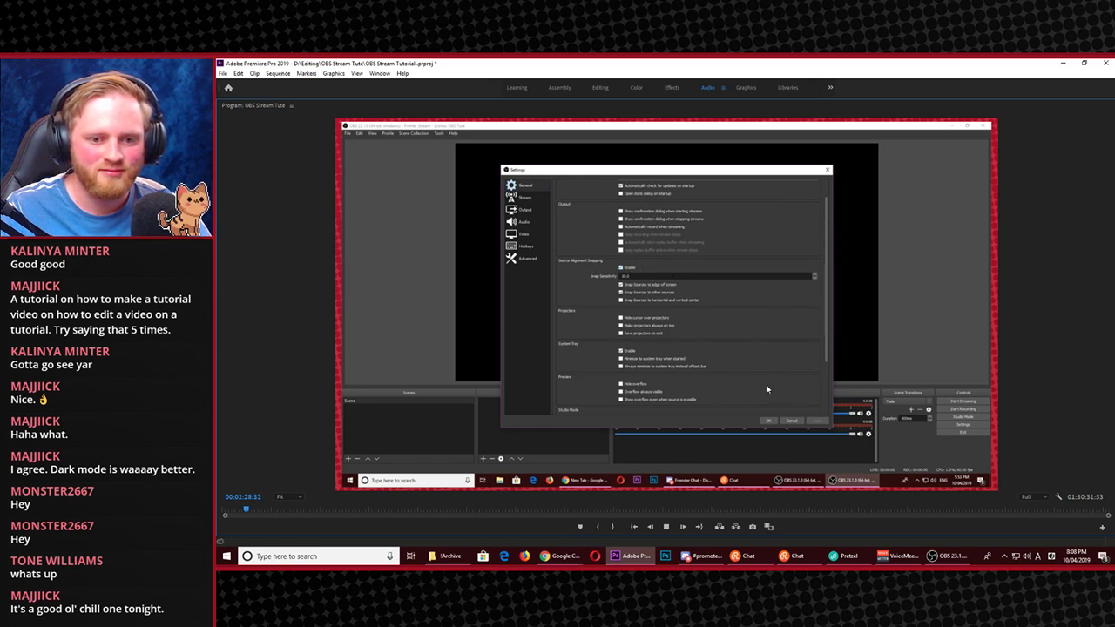
Split the clips on all tracks at 00:02:38:42 and play on from the cut
{"action": "key", "text": "grave"}
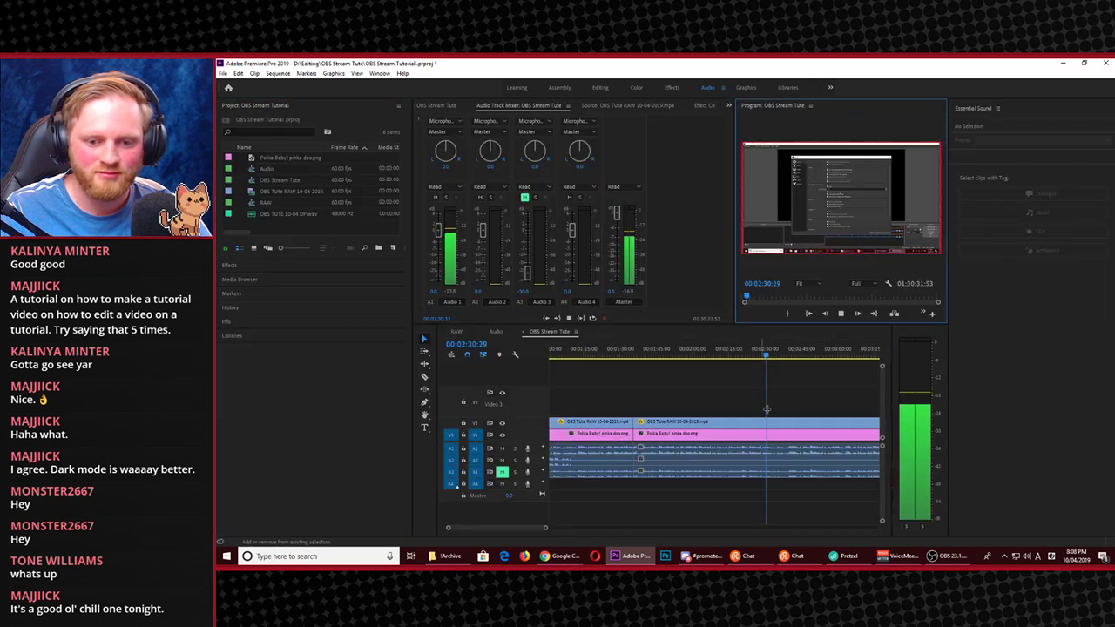
{"action": "key", "text": "="}
{"action": "key", "text": "="}
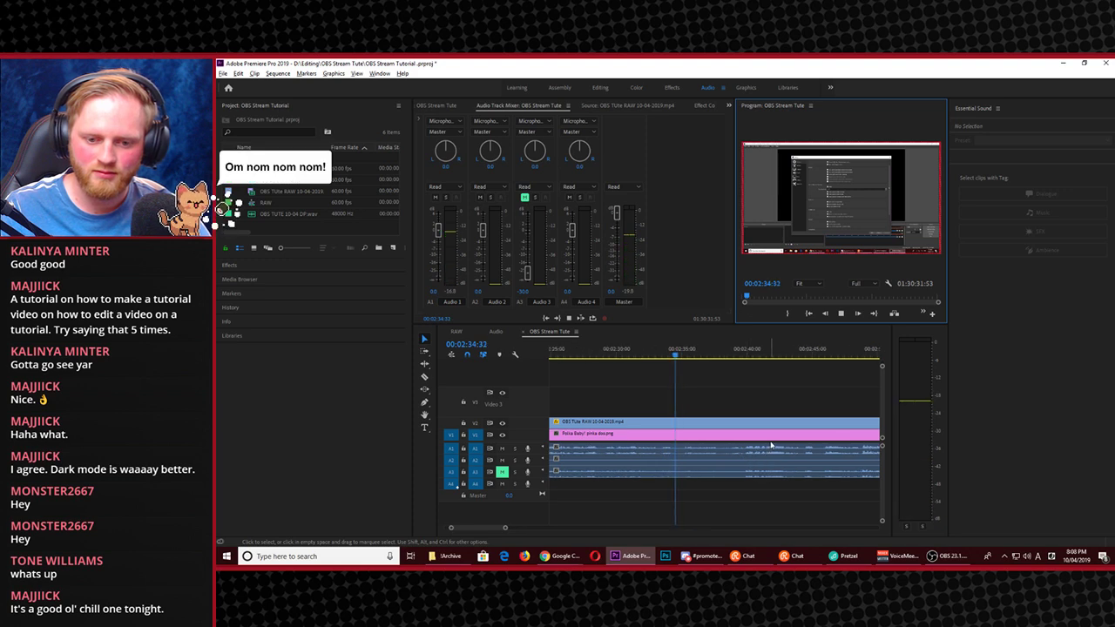
{"action": "key", "text": "="}
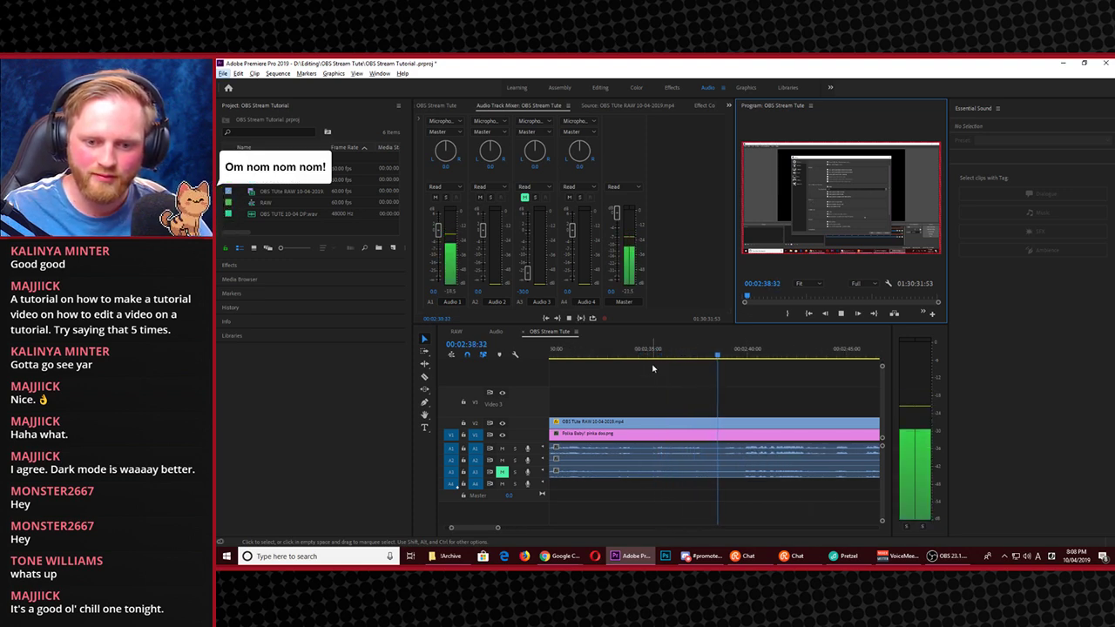
{"action": "key", "text": "Down"}
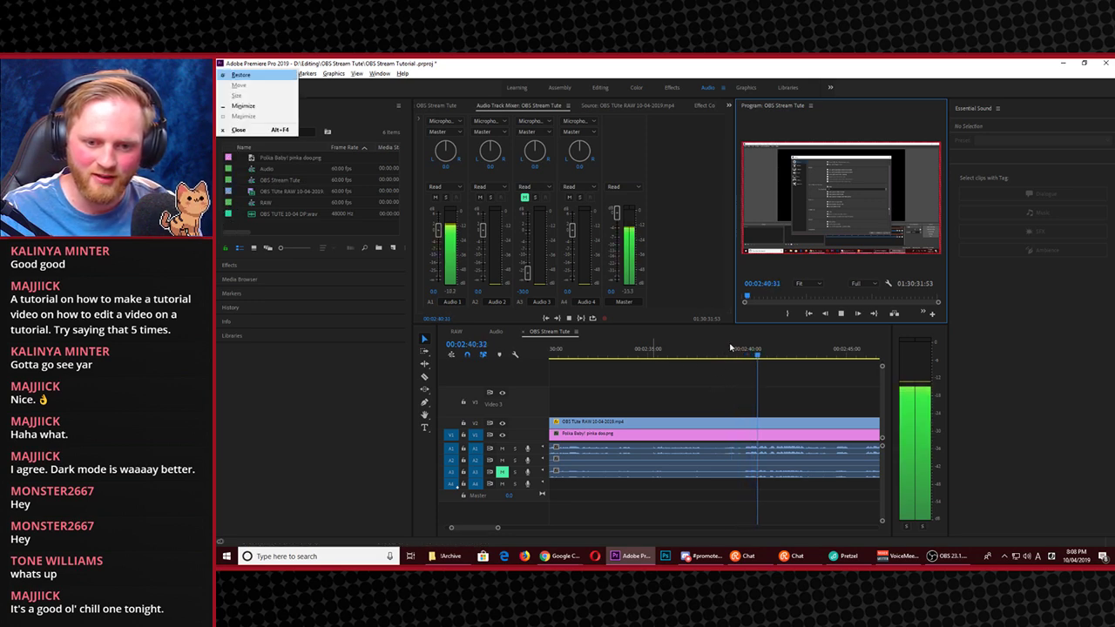
{"action": "left_click", "coordinate": [724, 355]}
{"action": "key", "text": "c"}
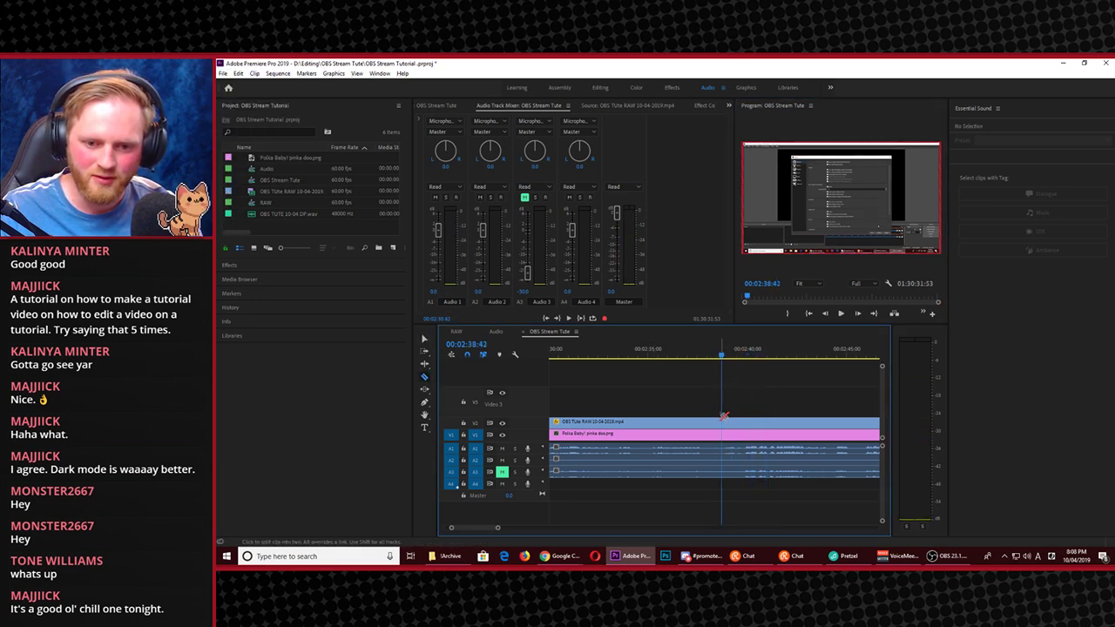
{"action": "left_click", "coordinate": [722, 423]}
{"action": "key", "text": "space"}
{"action": "key", "text": "space"}
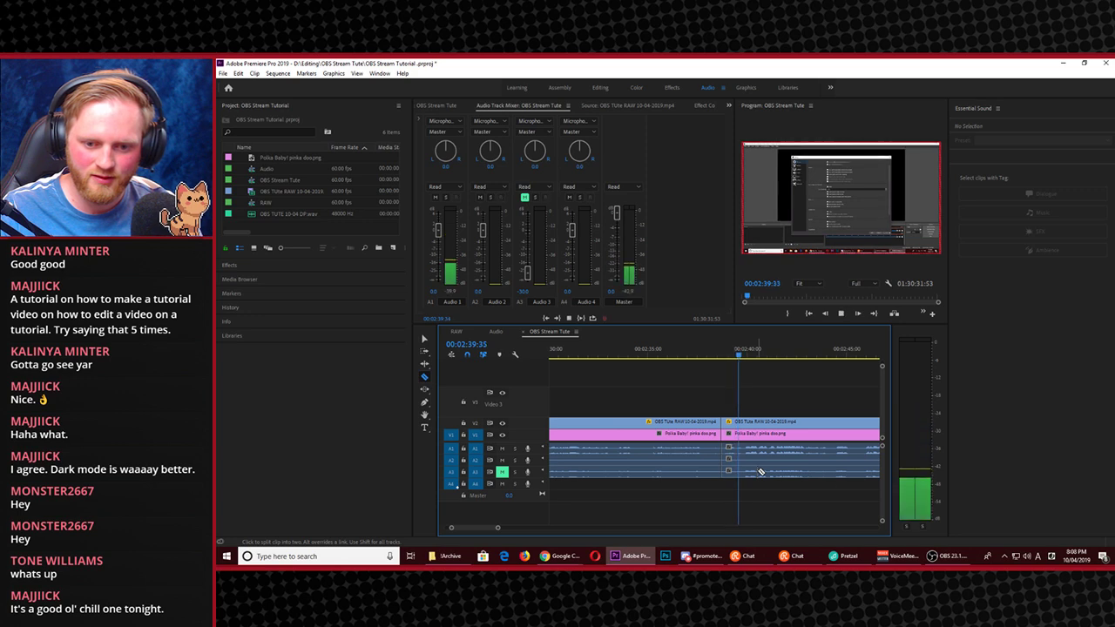
Undo the split across all tracks and cut out only the Audio 1 piece between 00:02:38:42 and 00:02:39:49
{"action": "key", "text": "ctrl+z"}
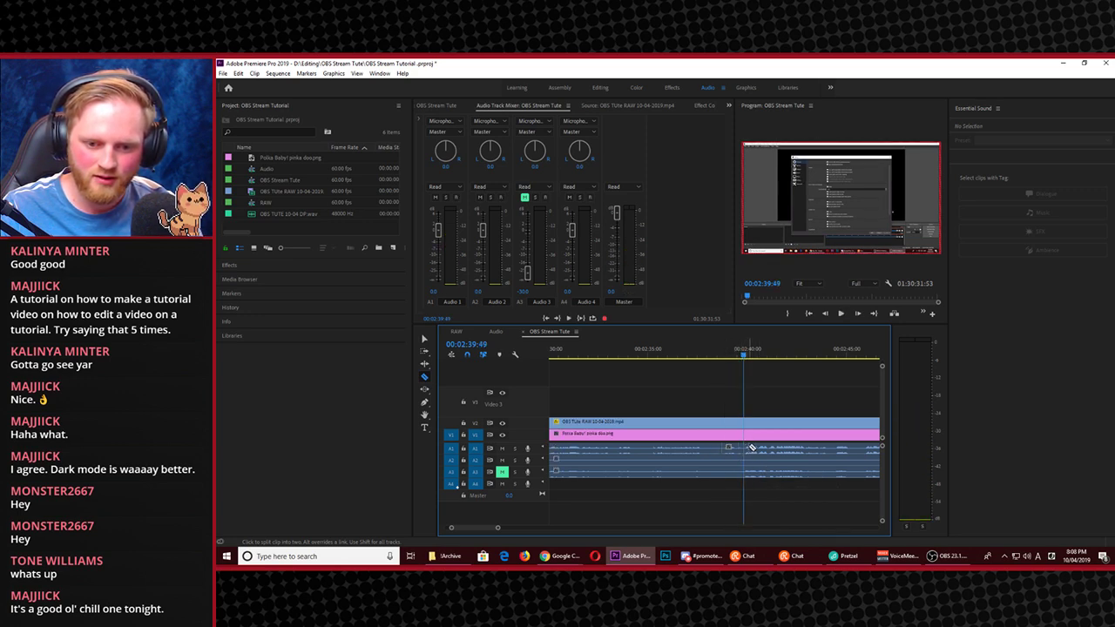
{"action": "key", "text": "v"}
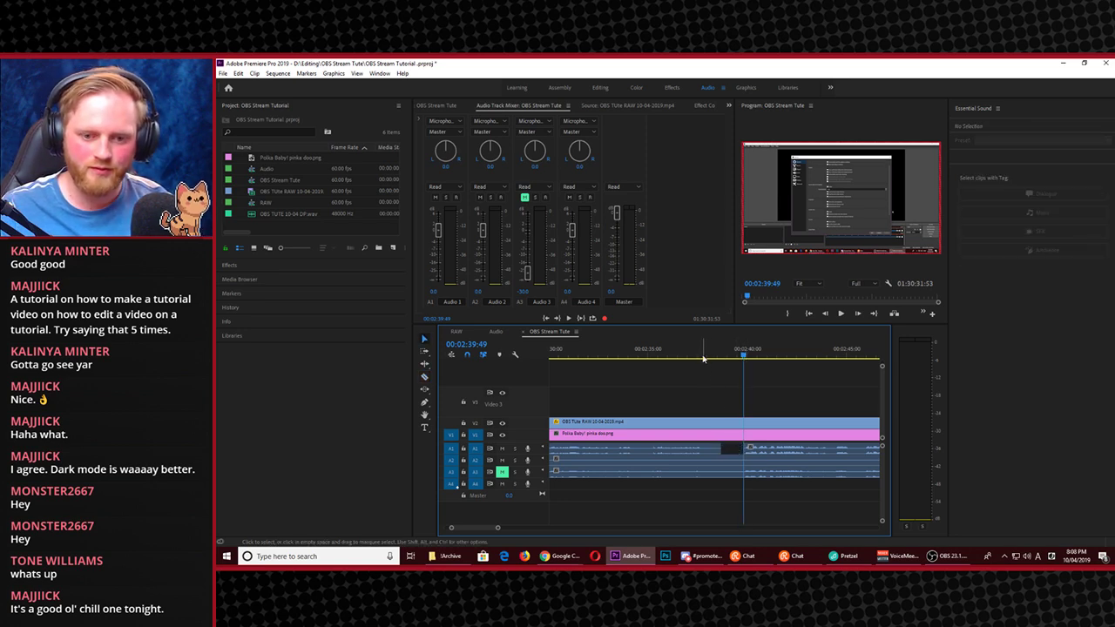
Play the section around the Audio 1 gap, then replay it from 00:02:38:06 in the maximized program monitor
{"action": "left_click", "coordinate": [703, 358]}
{"action": "key", "text": "space"}
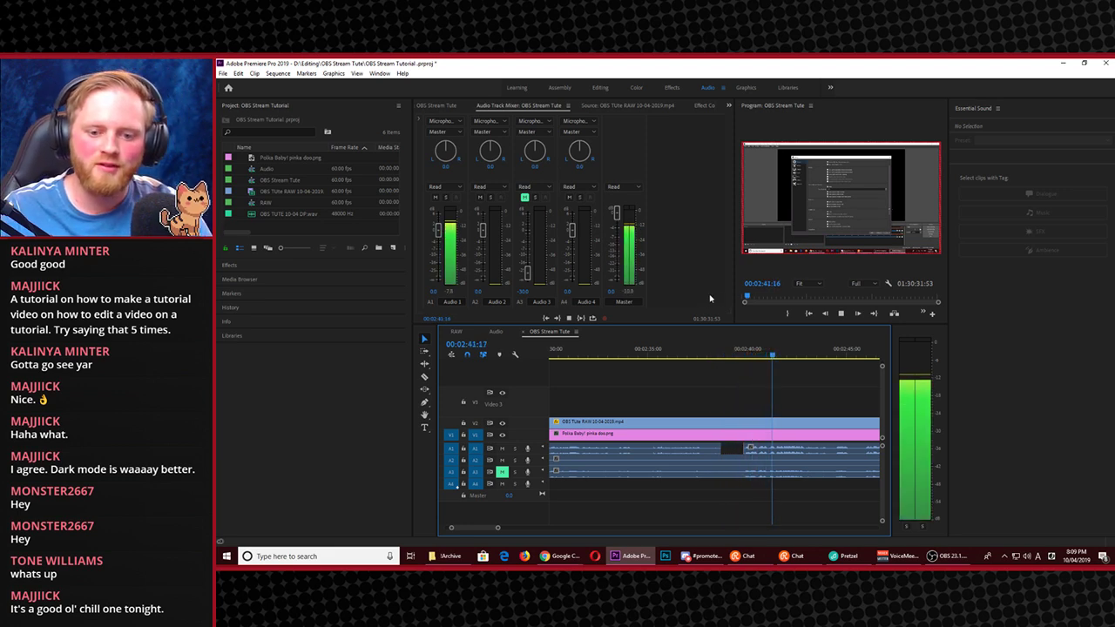
{"action": "left_click", "coordinate": [836, 238]}
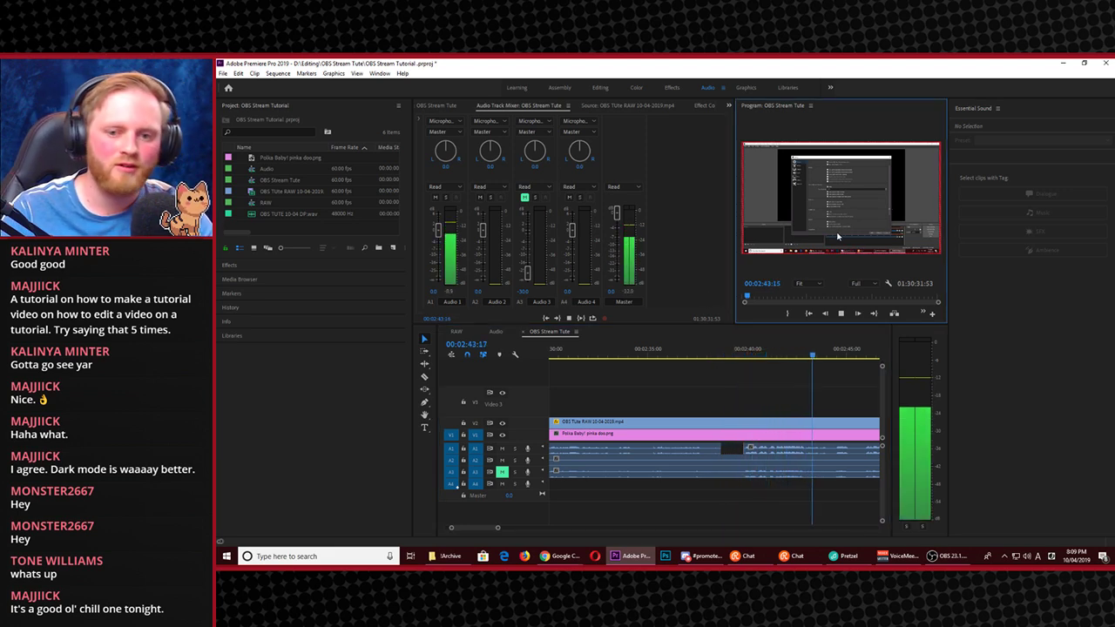
{"action": "key", "text": "grave"}
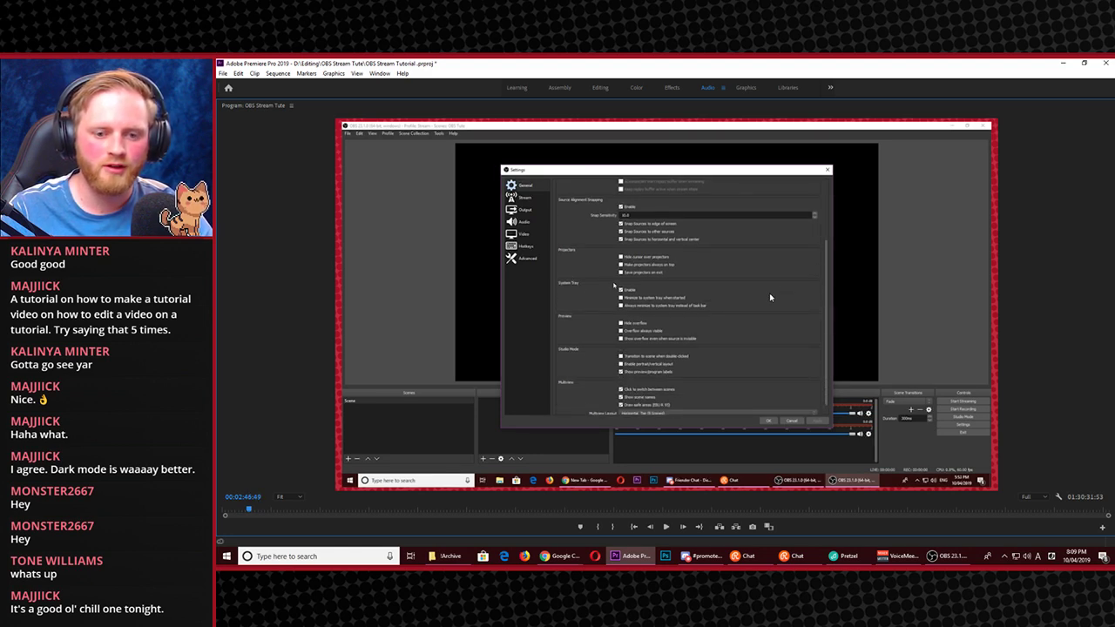
{"action": "key", "text": "grave"}
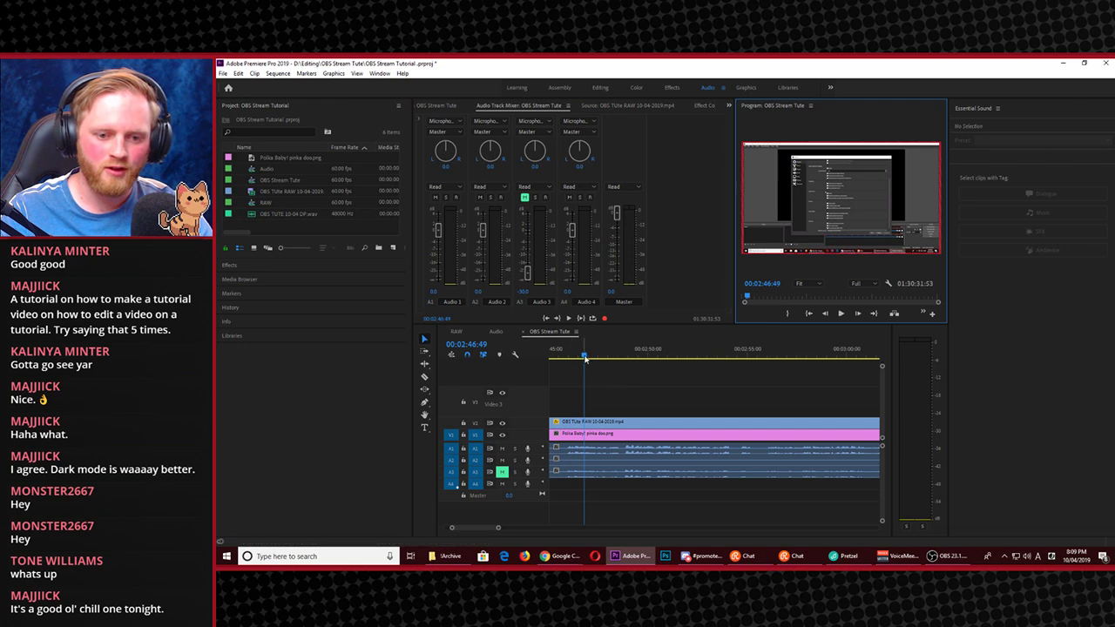
{"action": "key", "text": "j"}
{"action": "key", "text": "j"}
{"action": "key", "text": "j"}
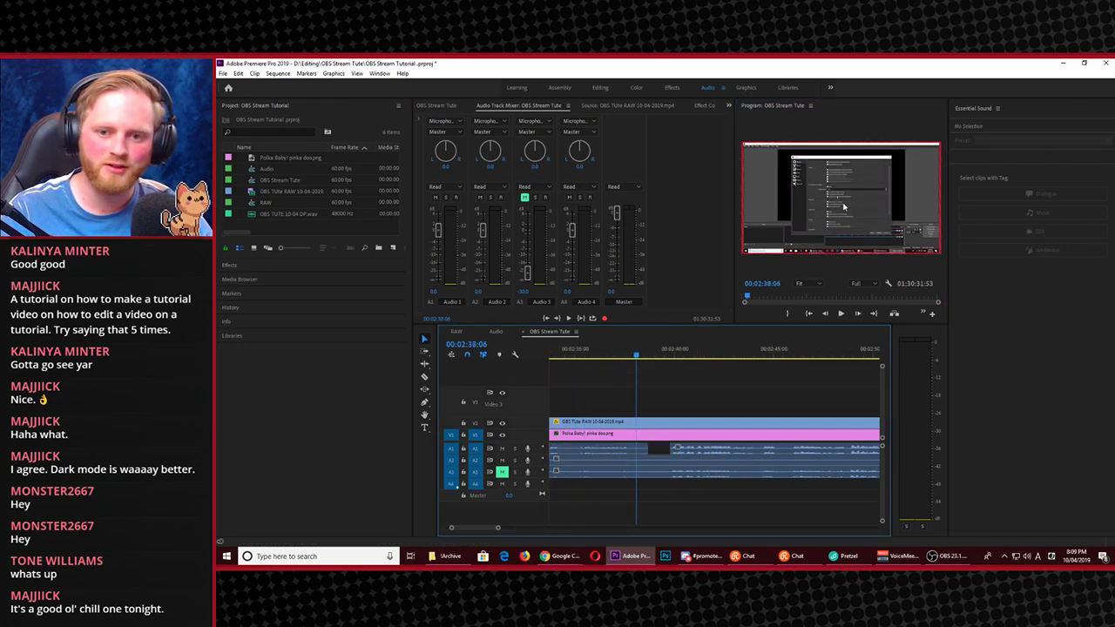
{"action": "key", "text": "grave"}
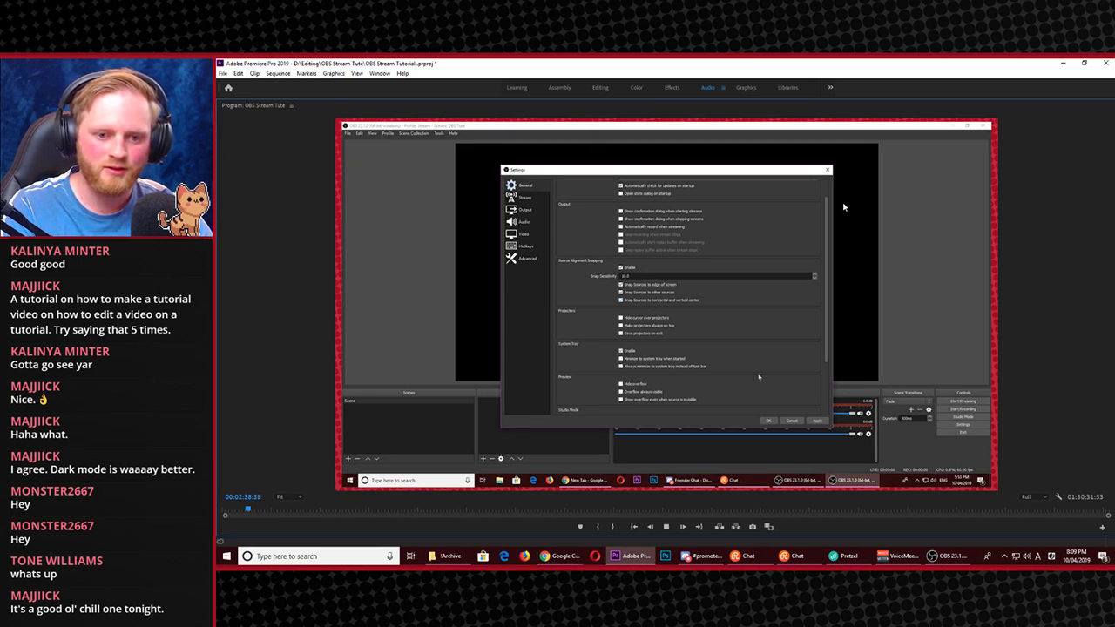
{"action": "key", "text": "grave"}
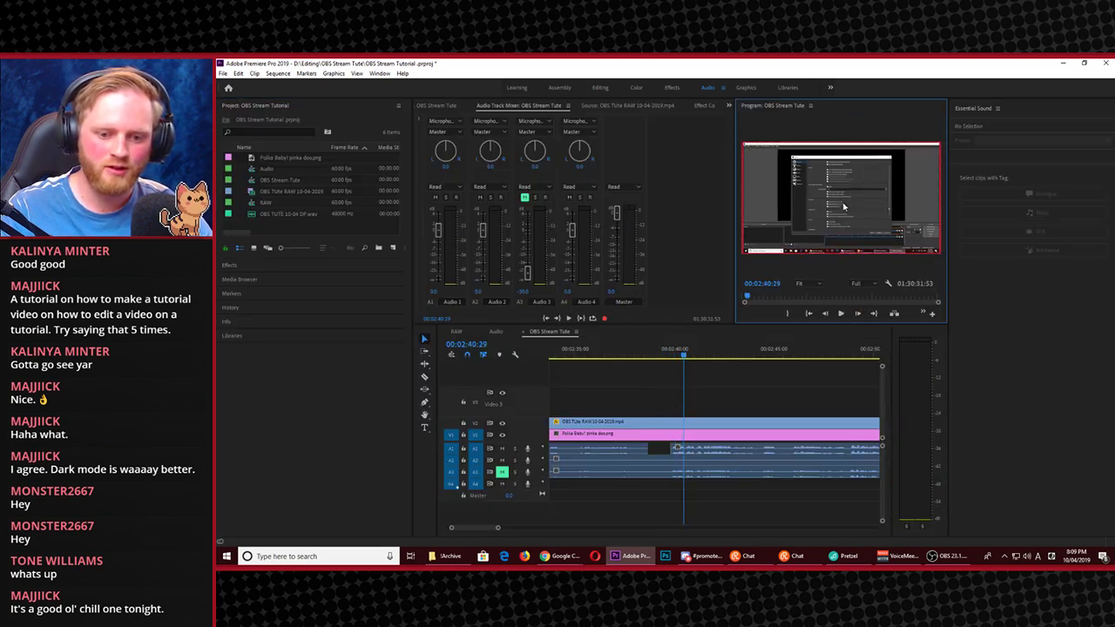
Split the clips on all tracks at 00:02:38:40 and at the end of the Audio 1 gap
{"action": "left_click", "coordinate": [651, 357]}
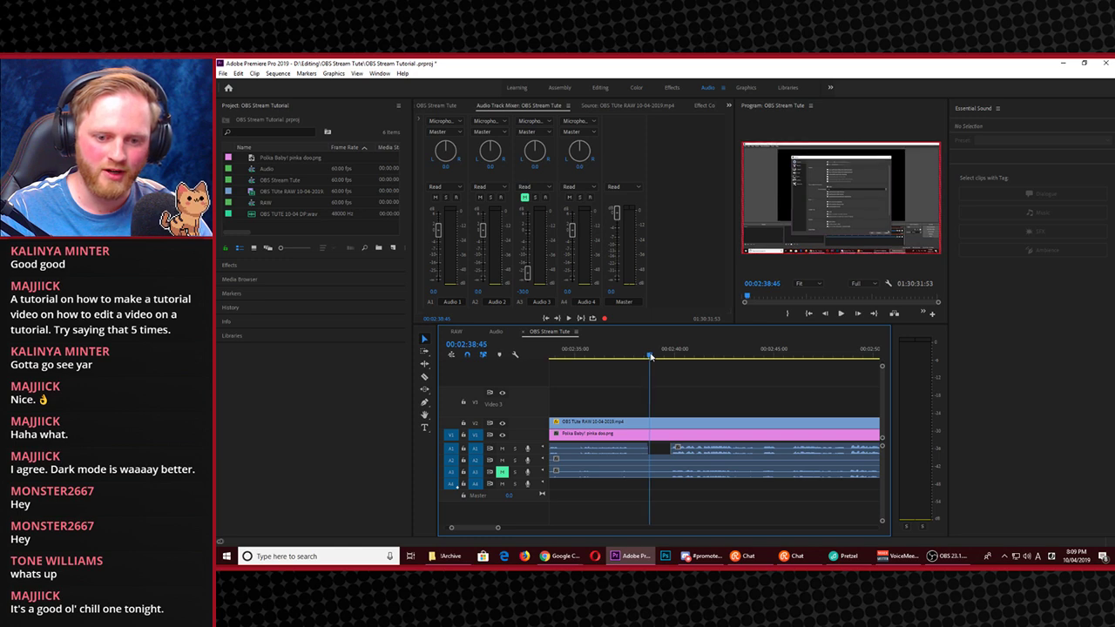
{"action": "key", "text": "c"}
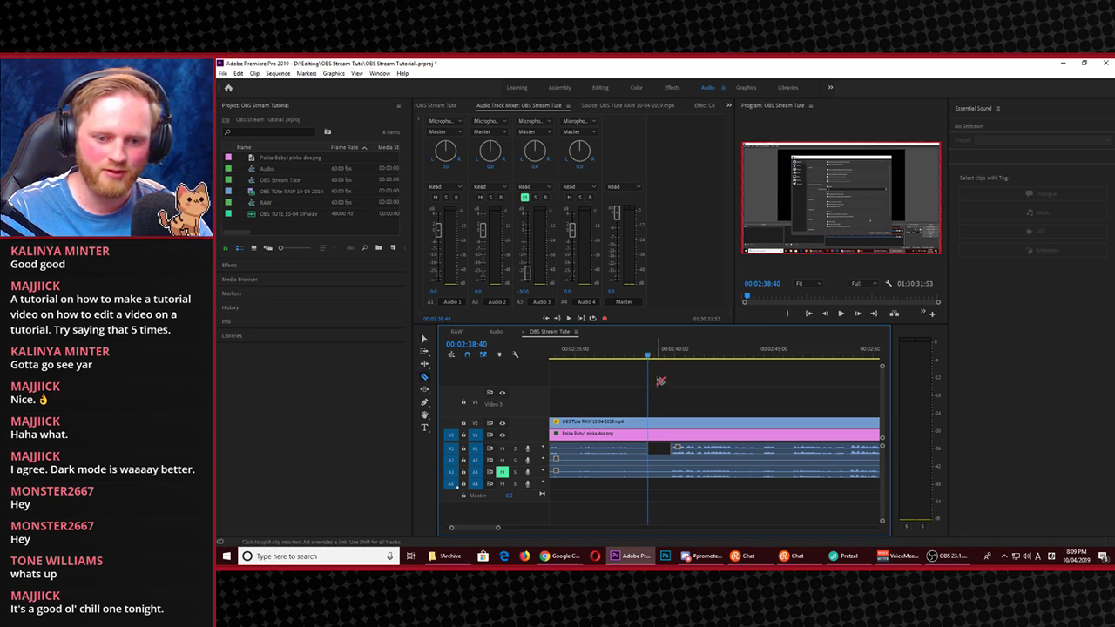
{"action": "left_click", "coordinate": [653, 427], "text": "shift"}
{"action": "left_click", "coordinate": [672, 427], "text": "shift"}
{"action": "key", "text": "v"}
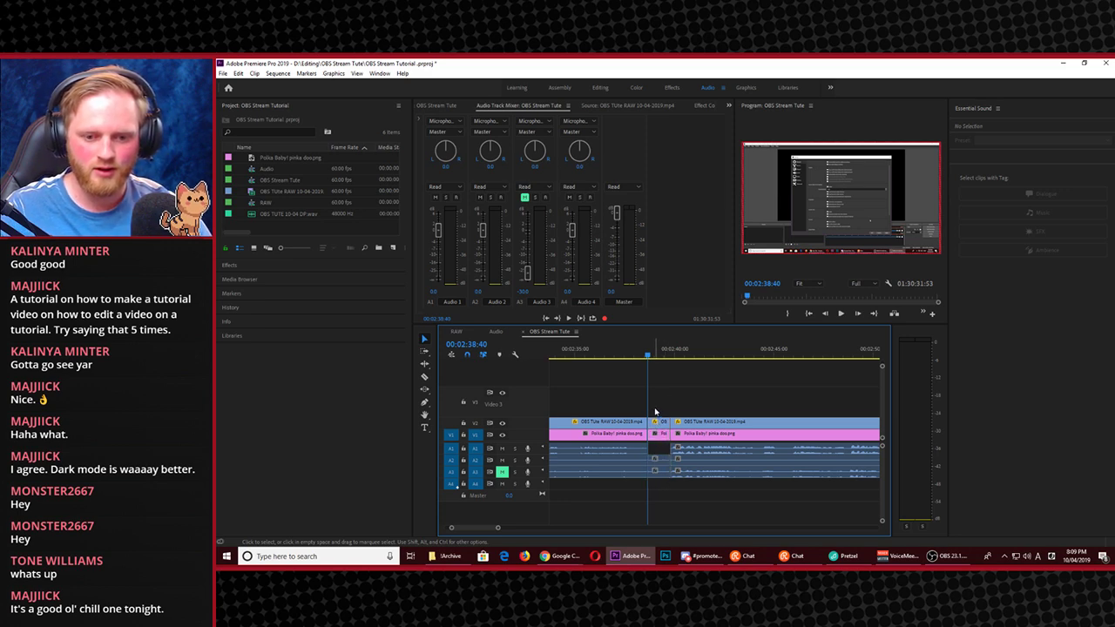
Delete the segment between the two cuts and close the gap
{"action": "left_click", "coordinate": [660, 426]}
{"action": "key", "text": "Delete"}
{"action": "left_click", "coordinate": [660, 426]}
{"action": "key", "text": "Delete"}
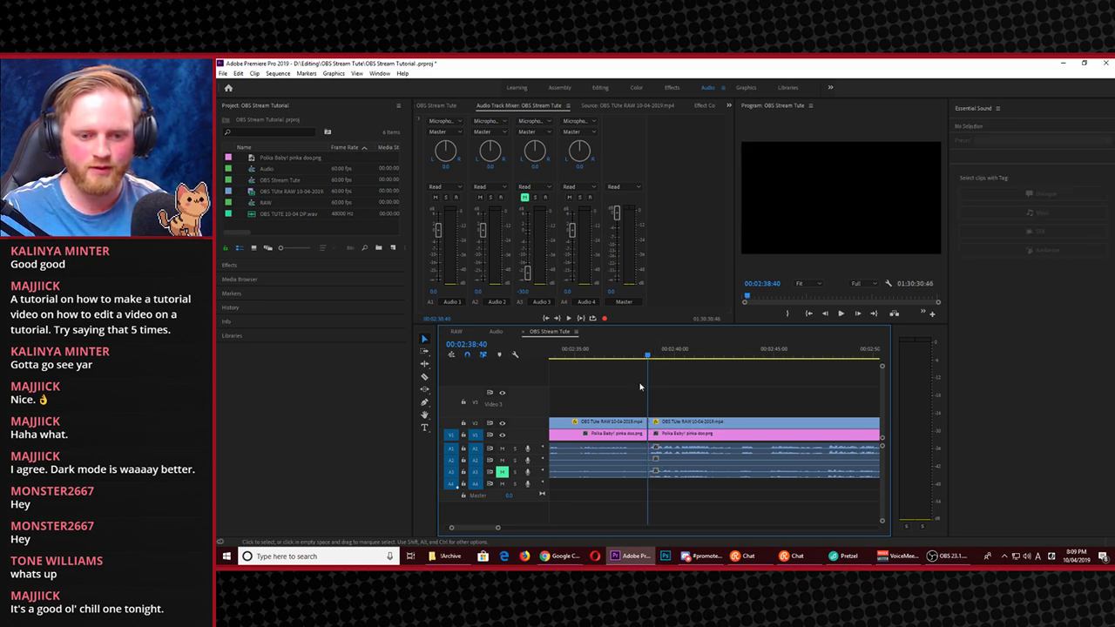
Undo the gap closure, then remove the leftover Audio 1 sliver together with the full gap at 00:02:38:40
{"action": "left_click", "coordinate": [639, 358]}
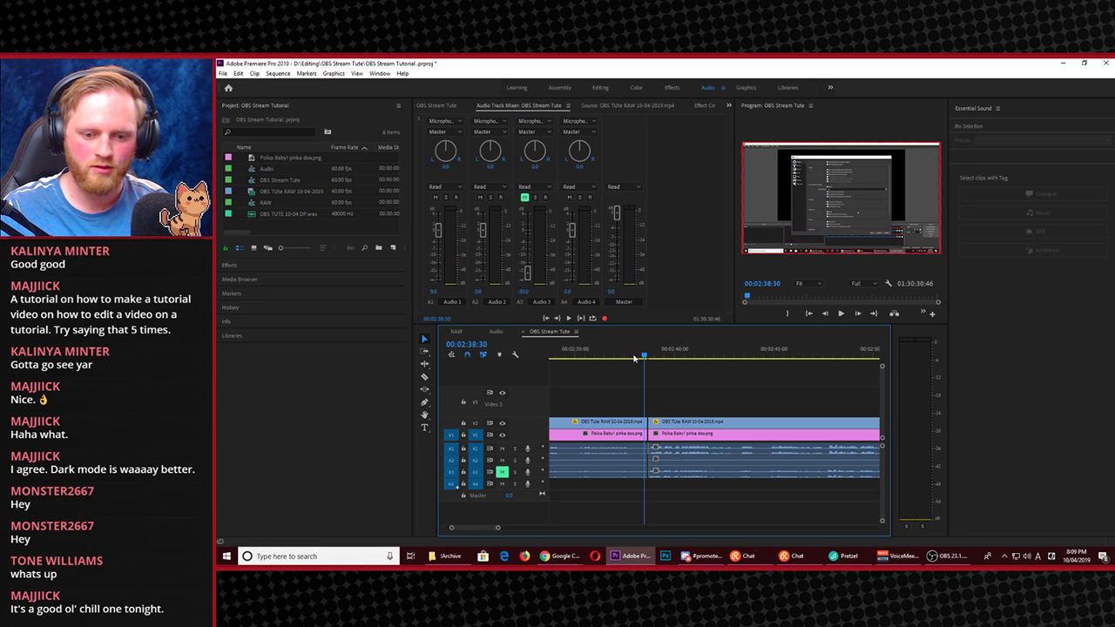
{"action": "key", "text": "ctrl+z"}
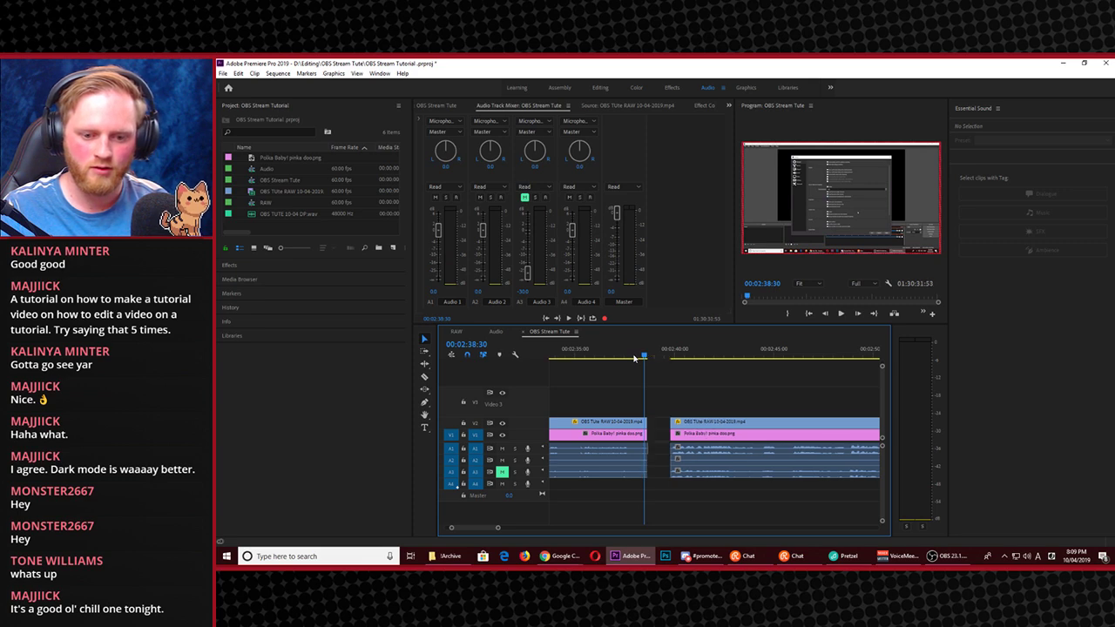
{"action": "left_click", "coordinate": [646, 451]}
{"action": "left_click", "coordinate": [660, 436]}
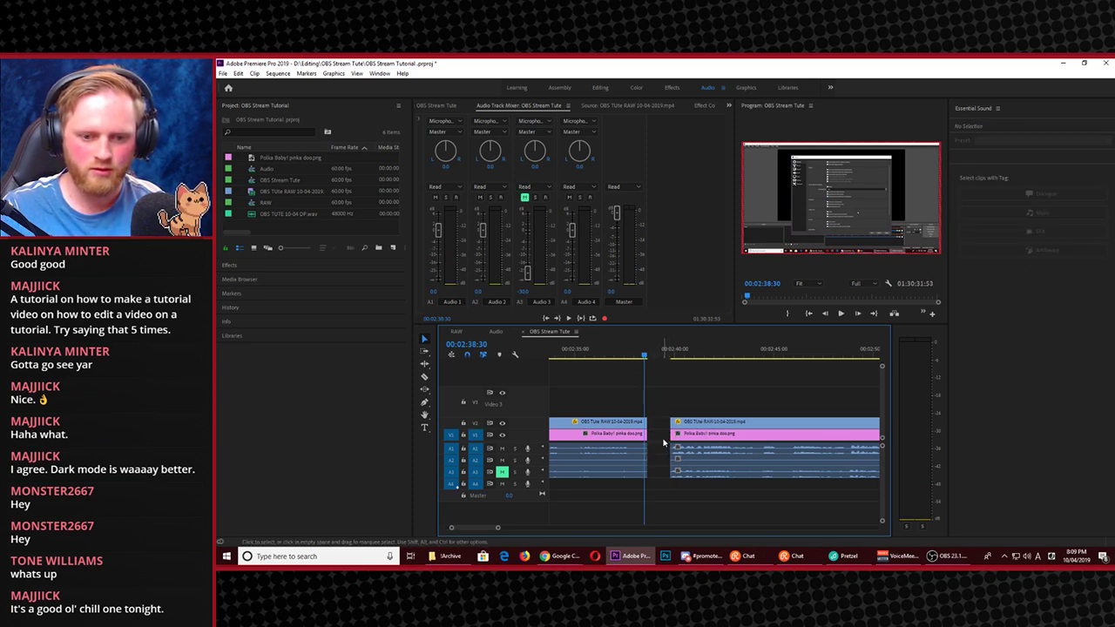
{"action": "key", "text": "Delete"}
Play across the cut at 00:02:38:40 several times, including in the maximized program monitor, to check the transition
{"action": "key", "text": "space"}
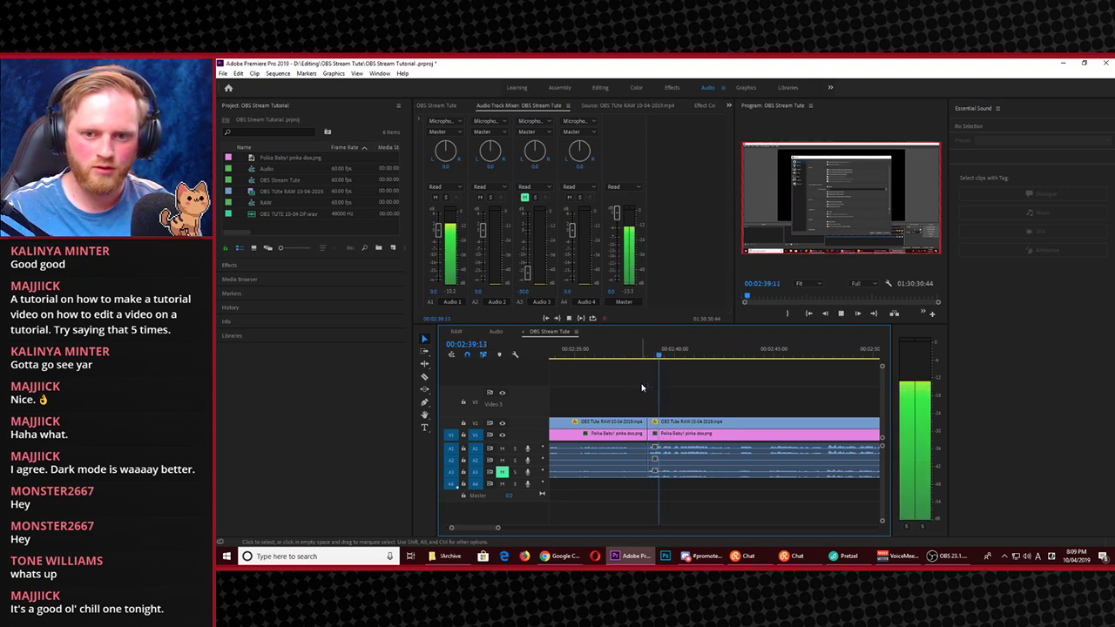
{"action": "left_click", "coordinate": [632, 349]}
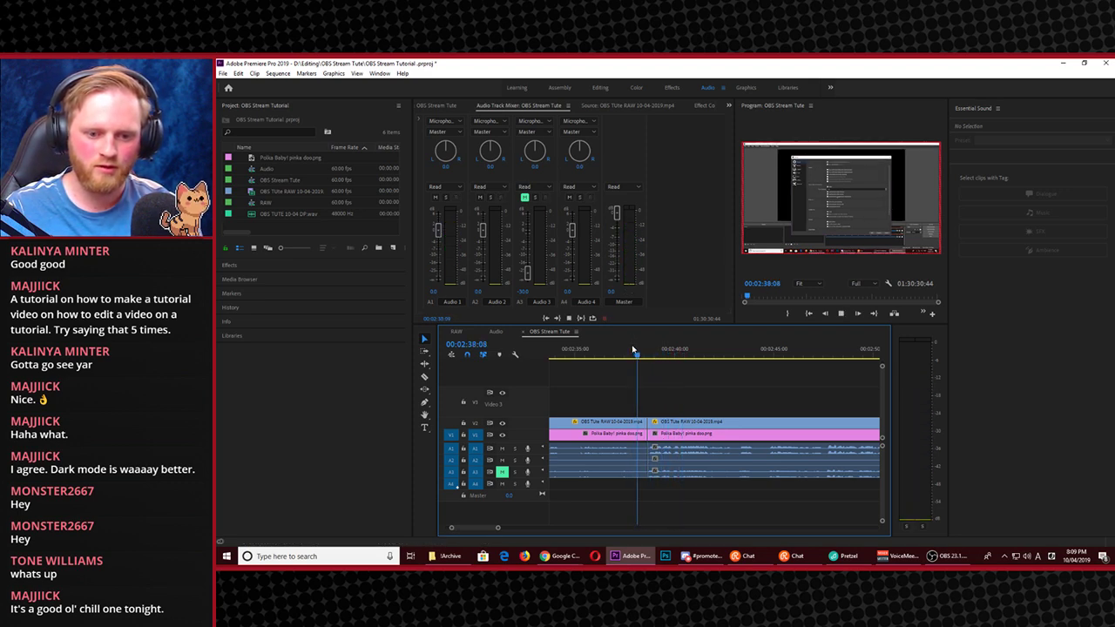
{"action": "key", "text": "space"}
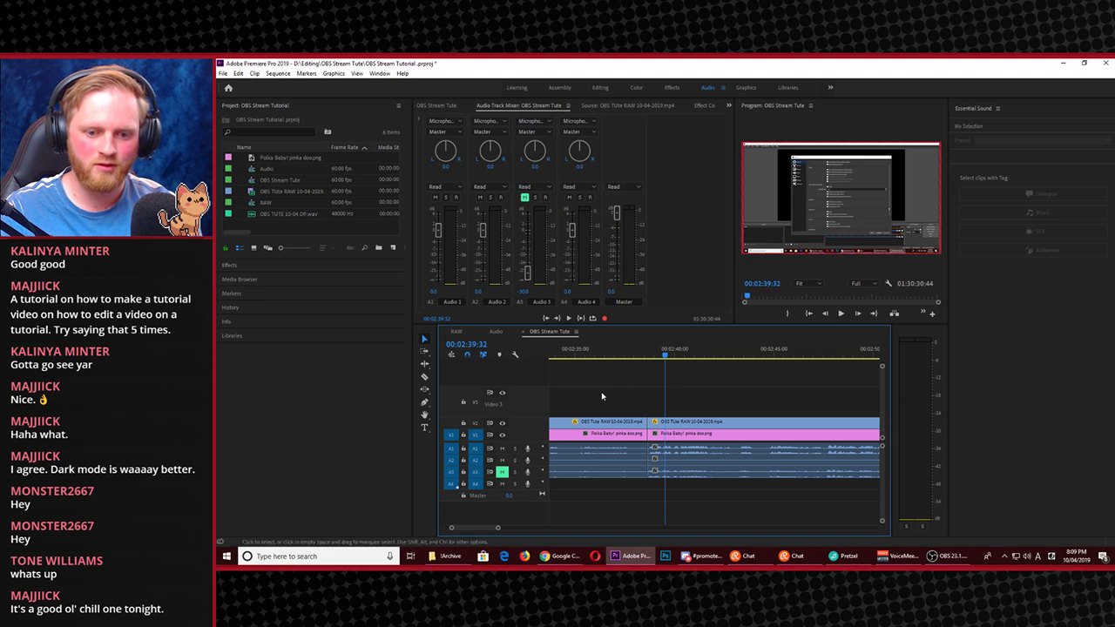
{"action": "scroll", "coordinate": [632, 350], "scroll_direction": "up", "scroll_amount": 4}
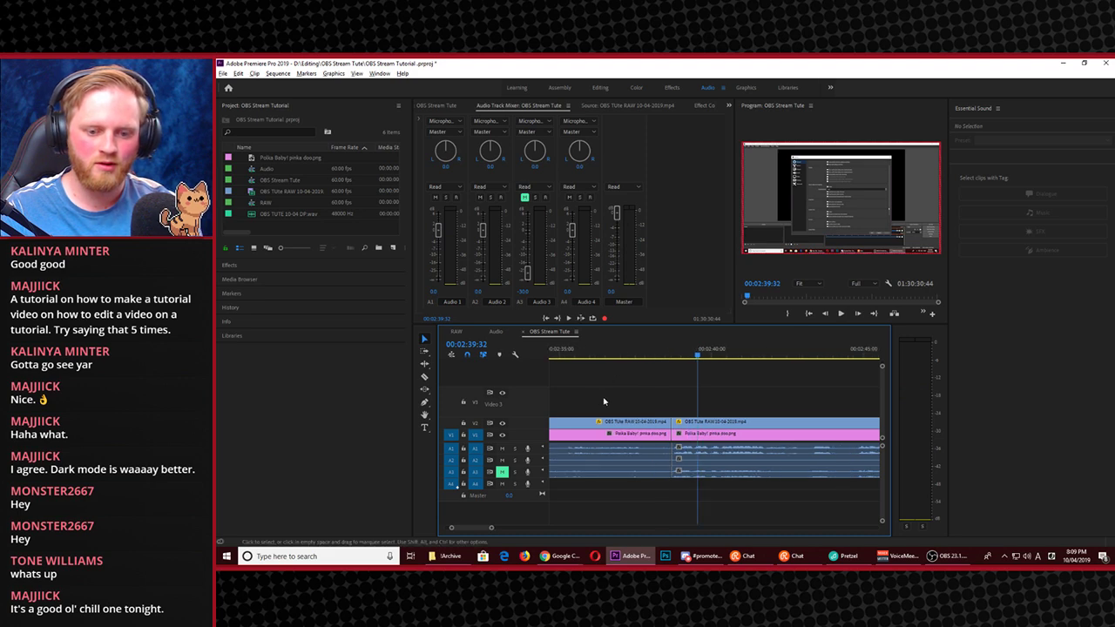
{"action": "left_click", "coordinate": [697, 352]}
{"action": "left_click", "coordinate": [800, 251]}
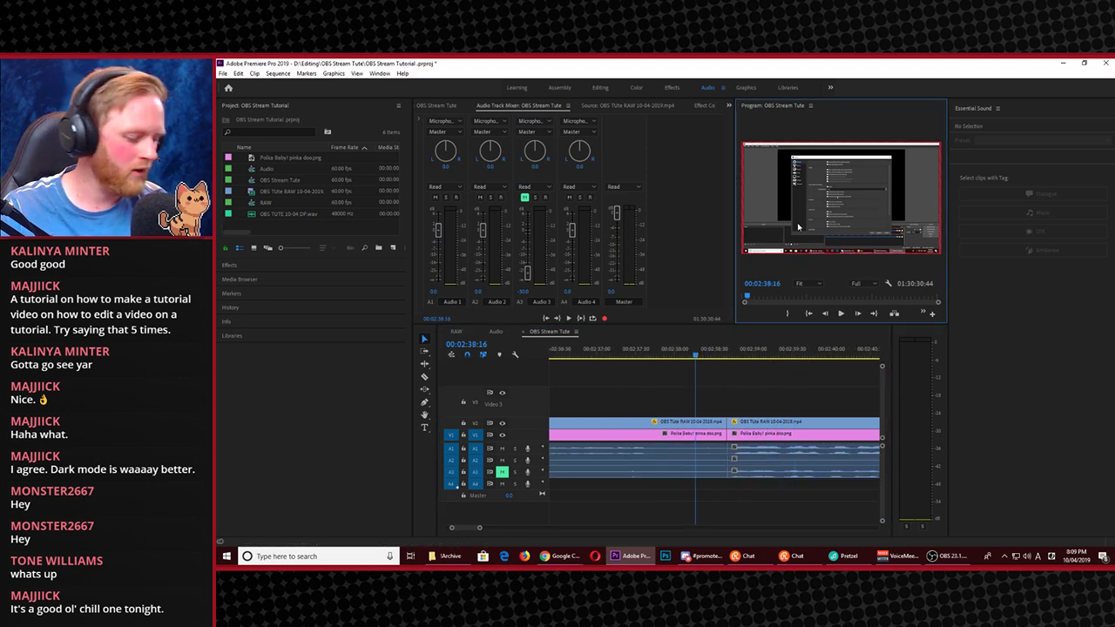
{"action": "key", "text": "grave"}
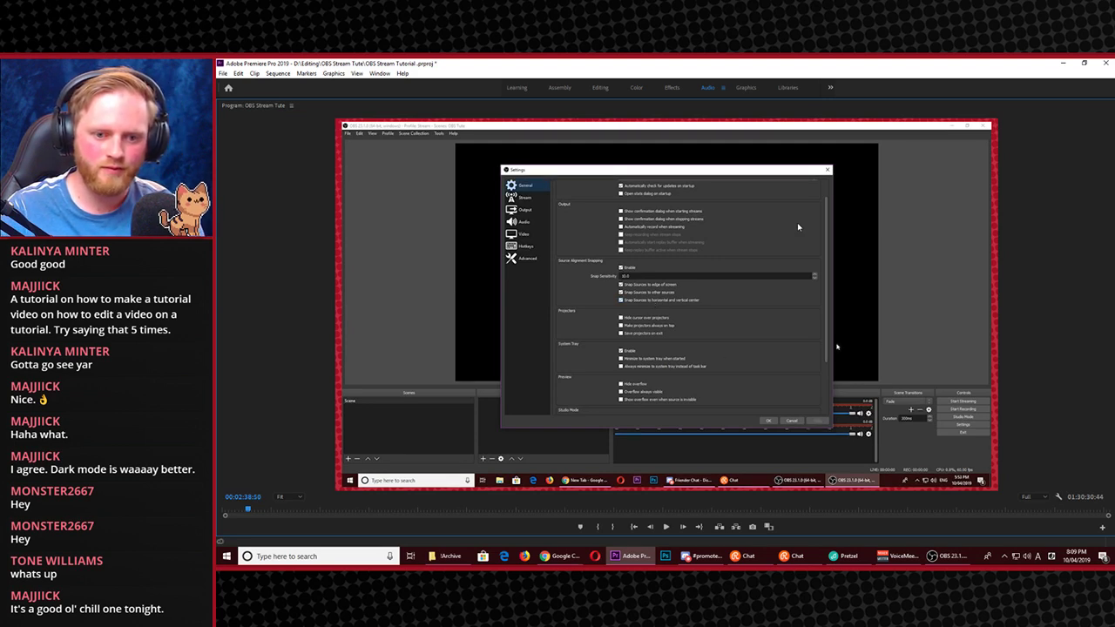
{"action": "key", "text": "grave"}
Split the clips on all tracks at 00:02:38:28, just before the existing cut
{"action": "left_click", "coordinate": [715, 356]}
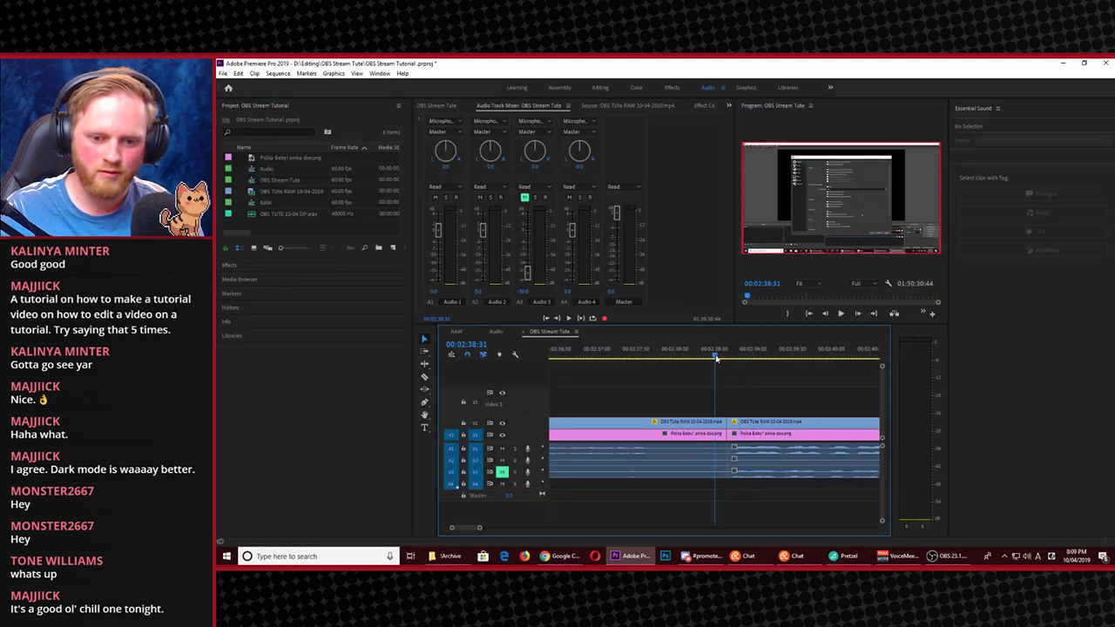
{"action": "left_click_drag", "start_coordinate": [716, 356], "coordinate": [712, 357]}
{"action": "key", "text": "c"}
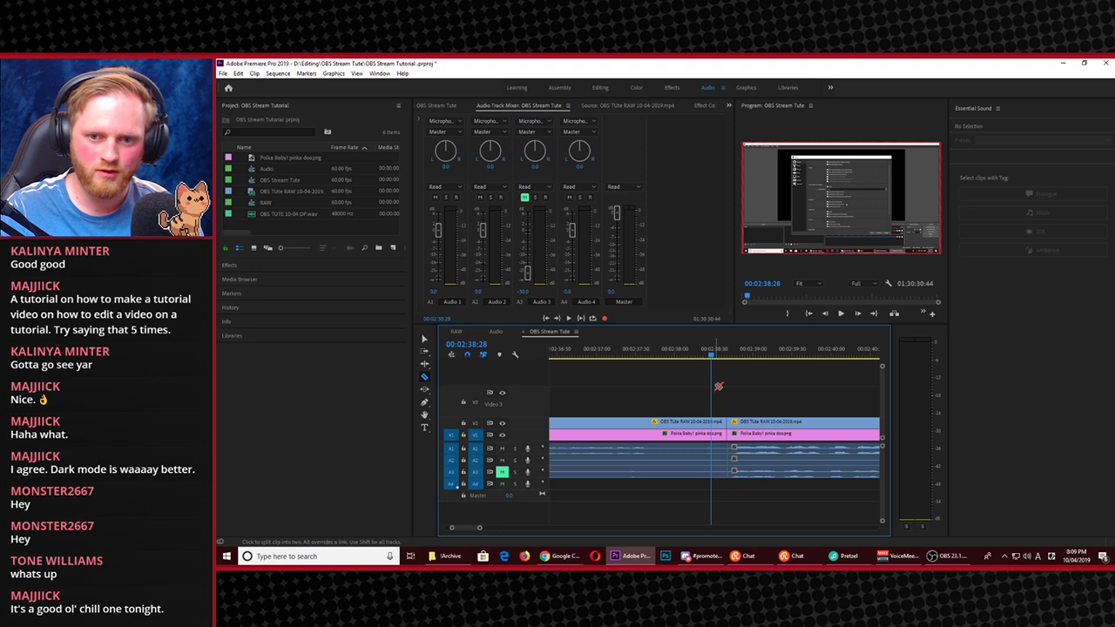
{"action": "key", "text": "Down"}
{"action": "left_click", "coordinate": [711, 356]}
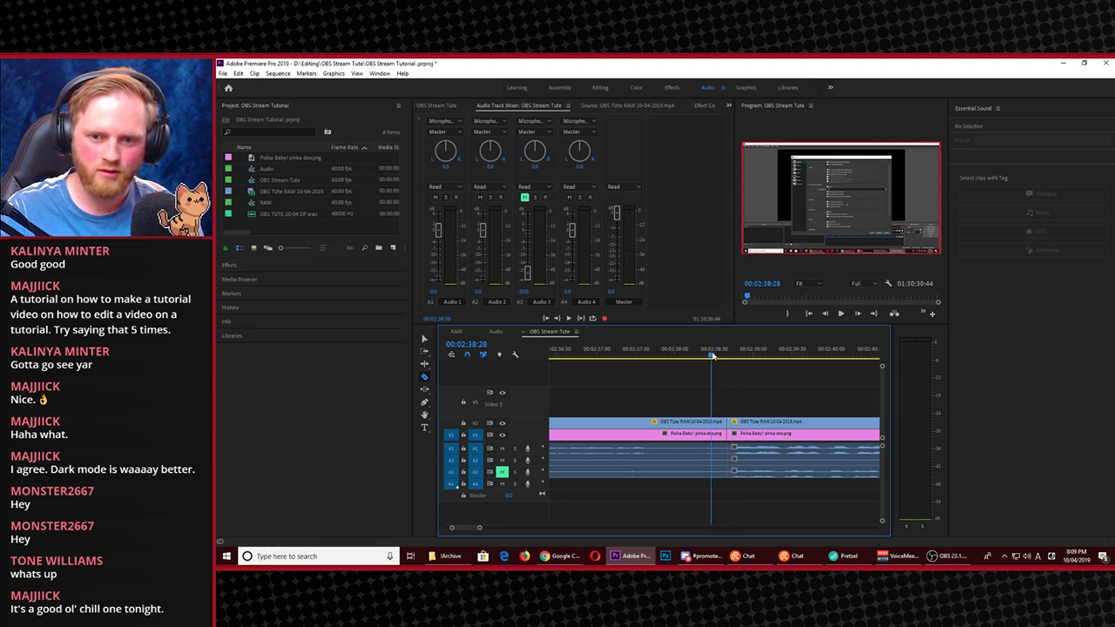
{"action": "left_click", "coordinate": [712, 427], "text": "shift"}
{"action": "key", "text": "v"}
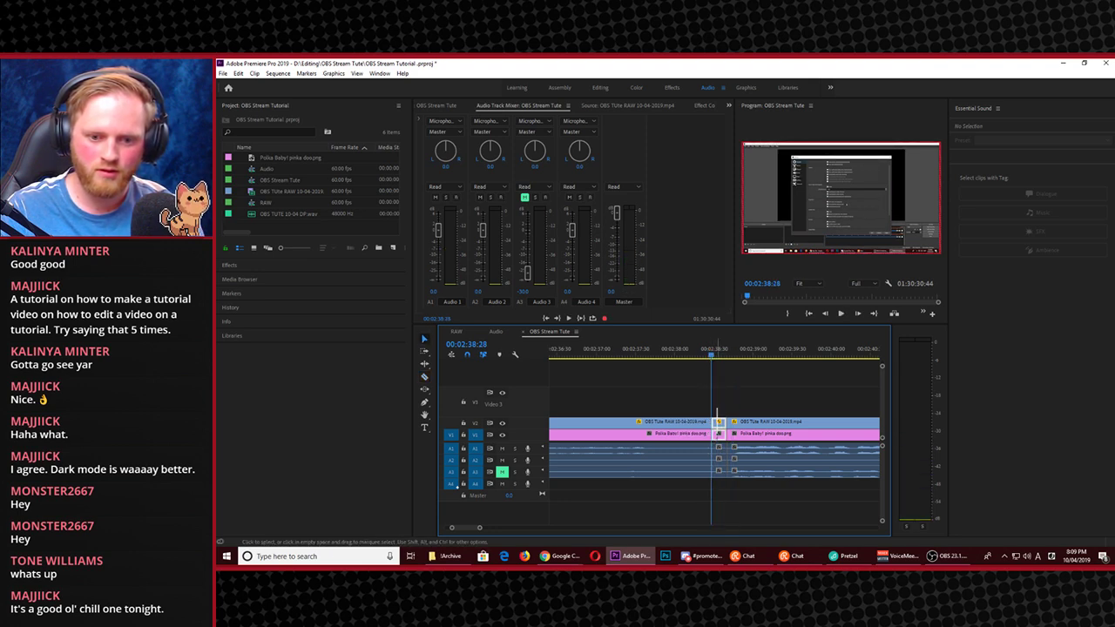
Delete the short segment after 00:02:38:28, including its Audio 1 piece, and close the gap
{"action": "key", "text": "Delete"}
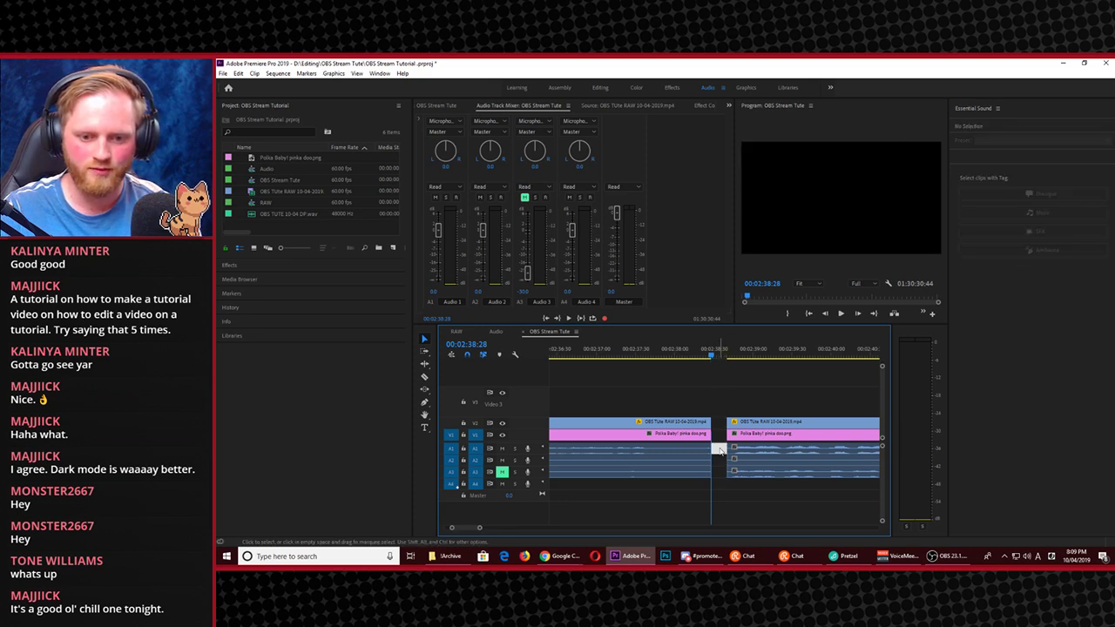
{"action": "left_click", "coordinate": [720, 449]}
{"action": "key", "text": "Delete"}
Play the sequence across the tightened cut at 00:02:38:28 in the maximized program monitor, and stop playback after the review
{"action": "left_click", "coordinate": [669, 350]}
{"action": "key", "text": "grave"}
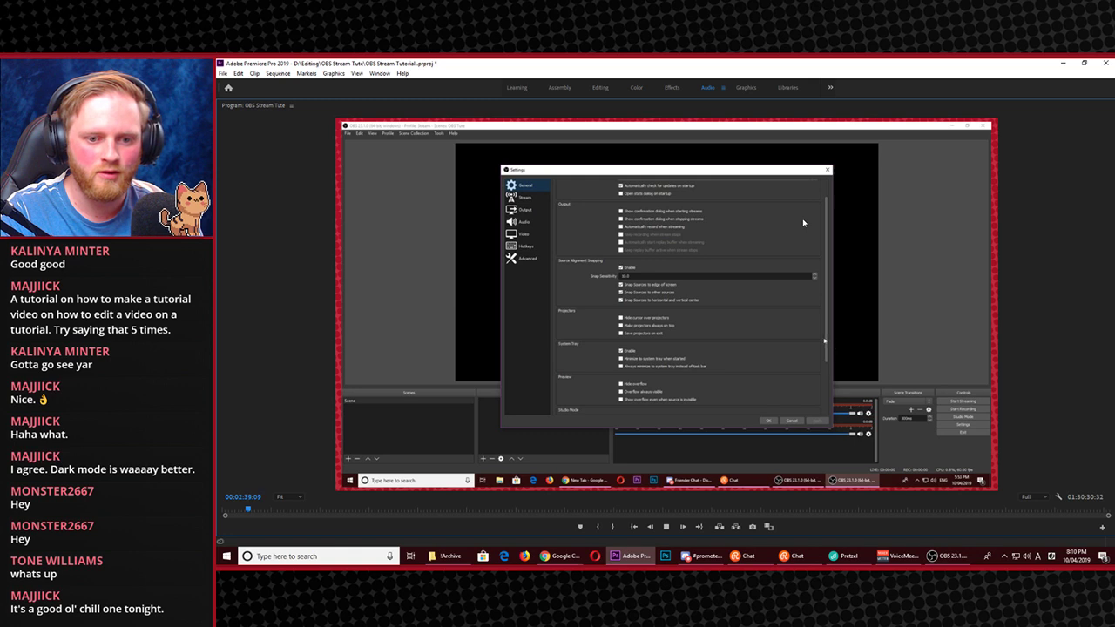
{"action": "key", "text": "grave"}
{"action": "key", "text": "space"}
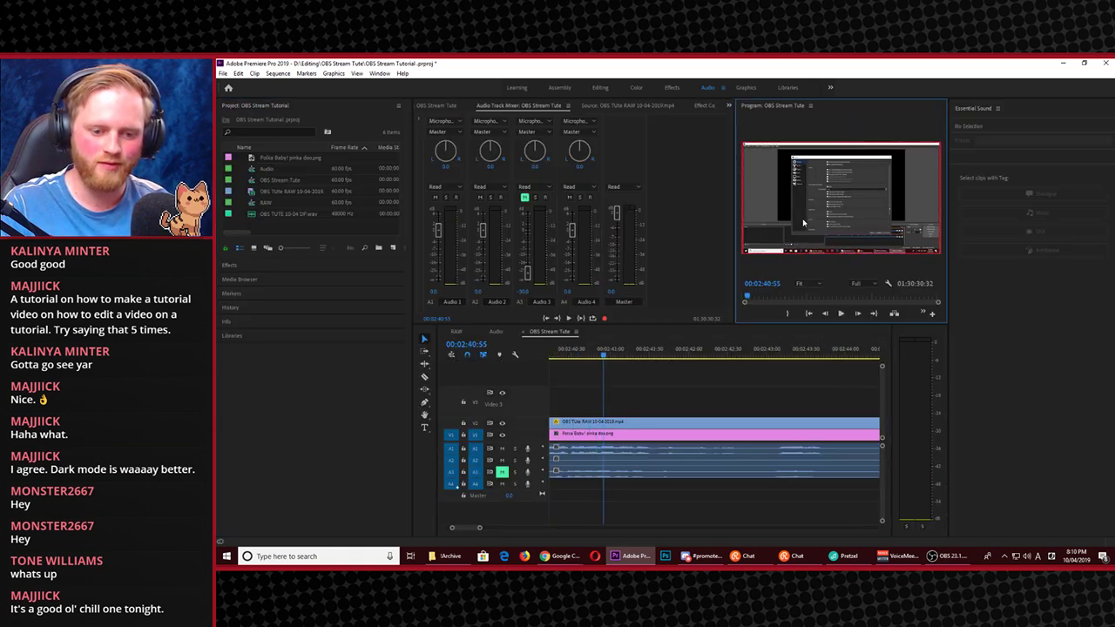
Play the sequence across the tightened cut near 00:02:38:28, and undo the removal of the short segment after it
{"action": "key", "text": "minus"}
{"action": "key", "text": "minus"}
{"action": "key", "text": "minus"}
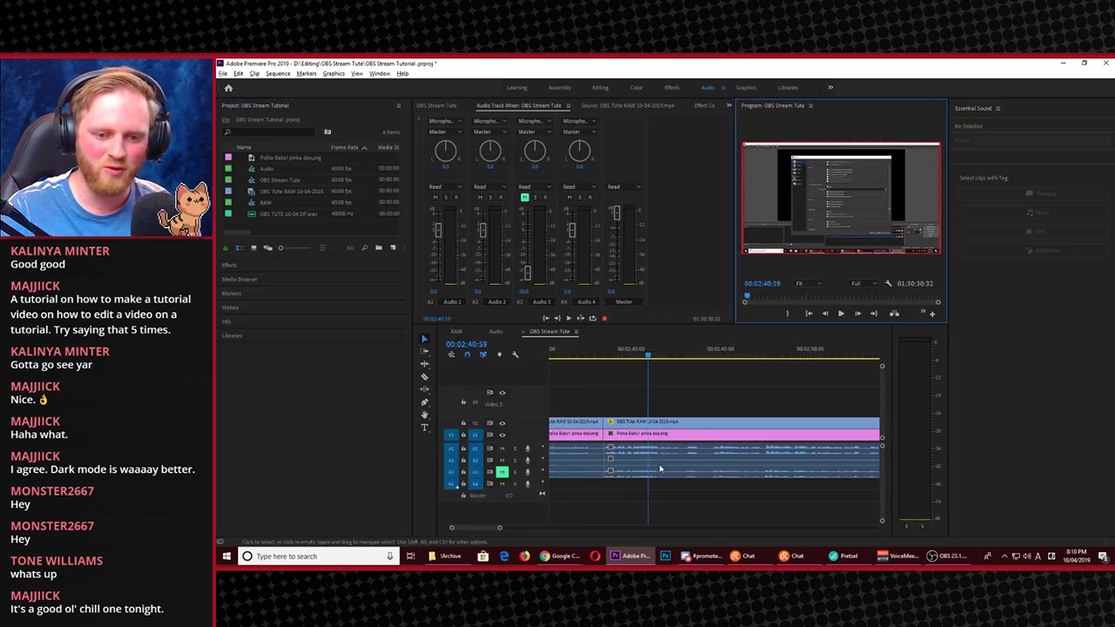
{"action": "left_click", "coordinate": [662, 454]}
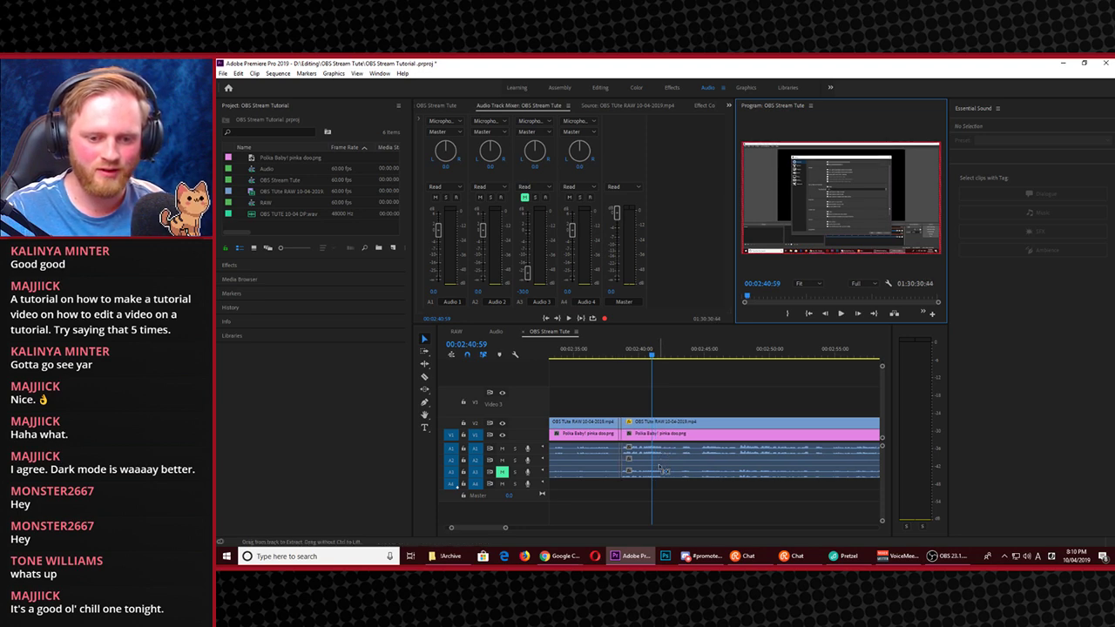
{"action": "left_click_drag", "start_coordinate": [624, 354], "coordinate": [617, 355]}
{"action": "key", "text": "space"}
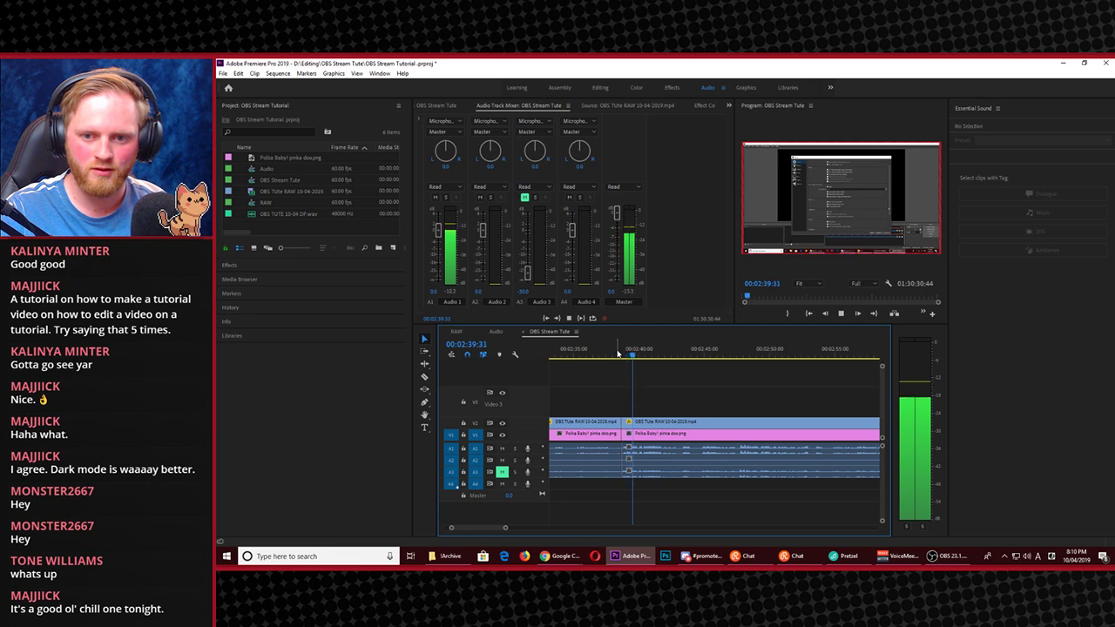
{"action": "key", "text": "space"}
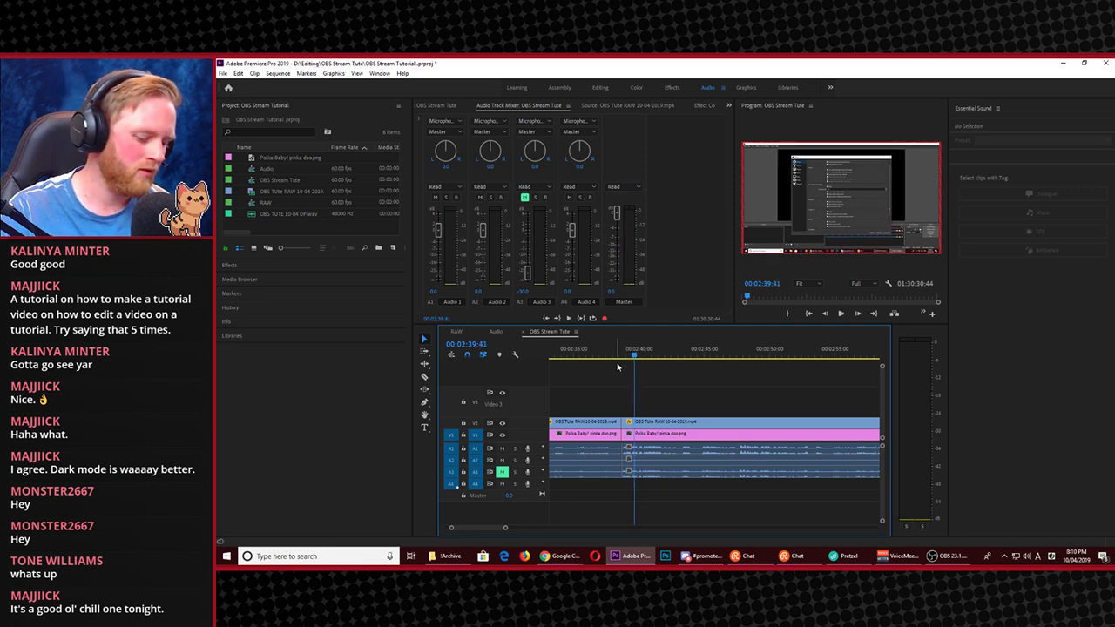
{"action": "key", "text": "Delete"}
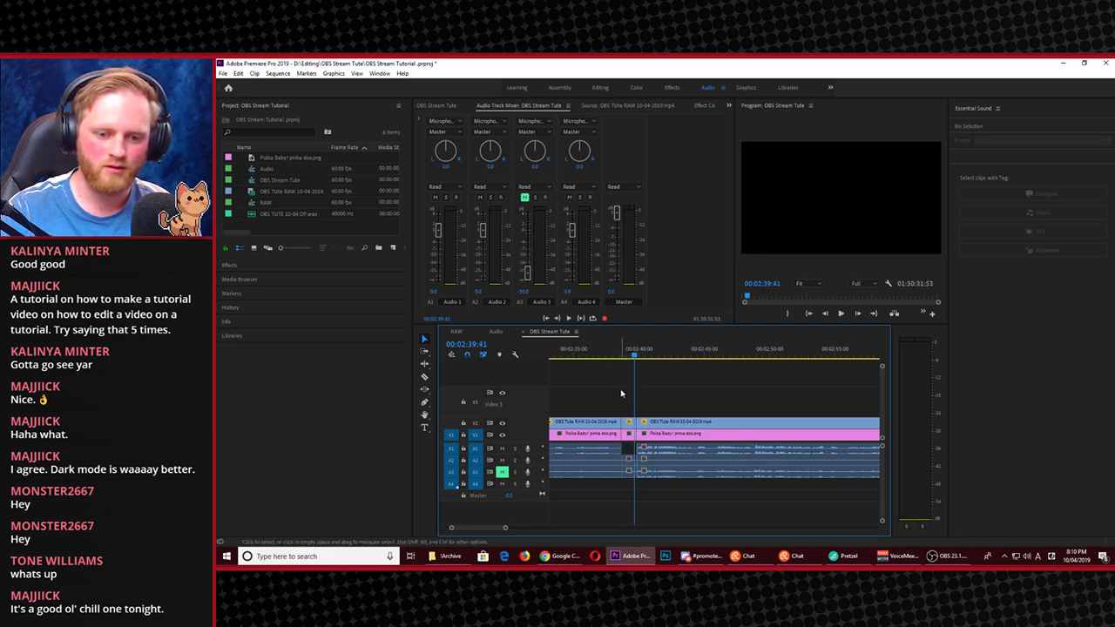
Review the sequence from just before the restored segment to 00:04:35:10, using the maximized program monitor, and stop playback there
{"action": "left_click", "coordinate": [608, 353]}
{"action": "key", "text": "space"}
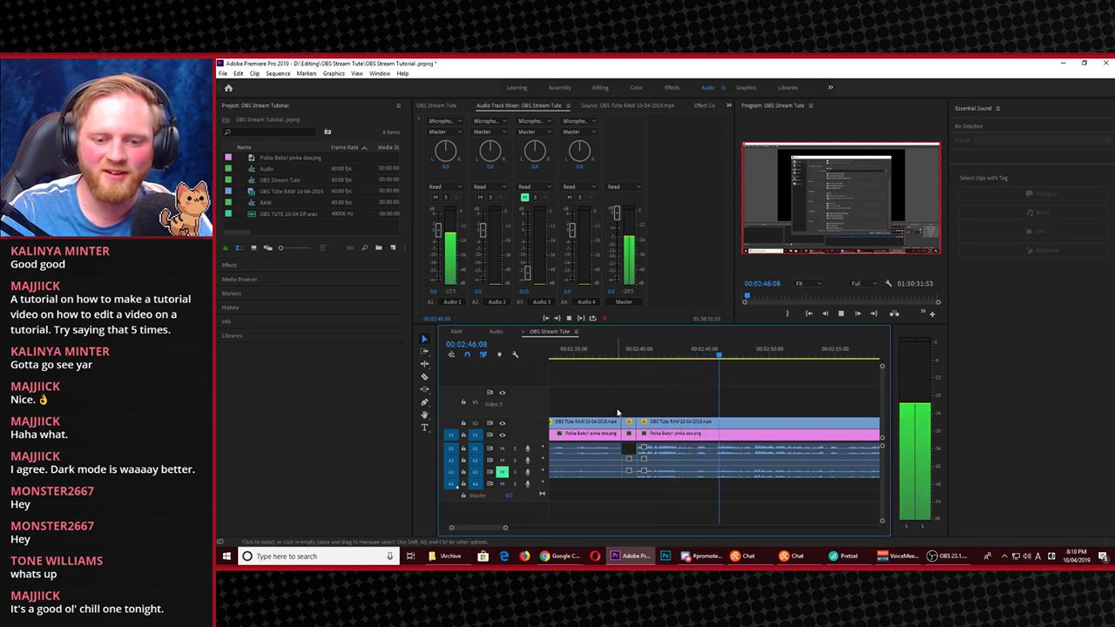
{"action": "left_click", "coordinate": [862, 205]}
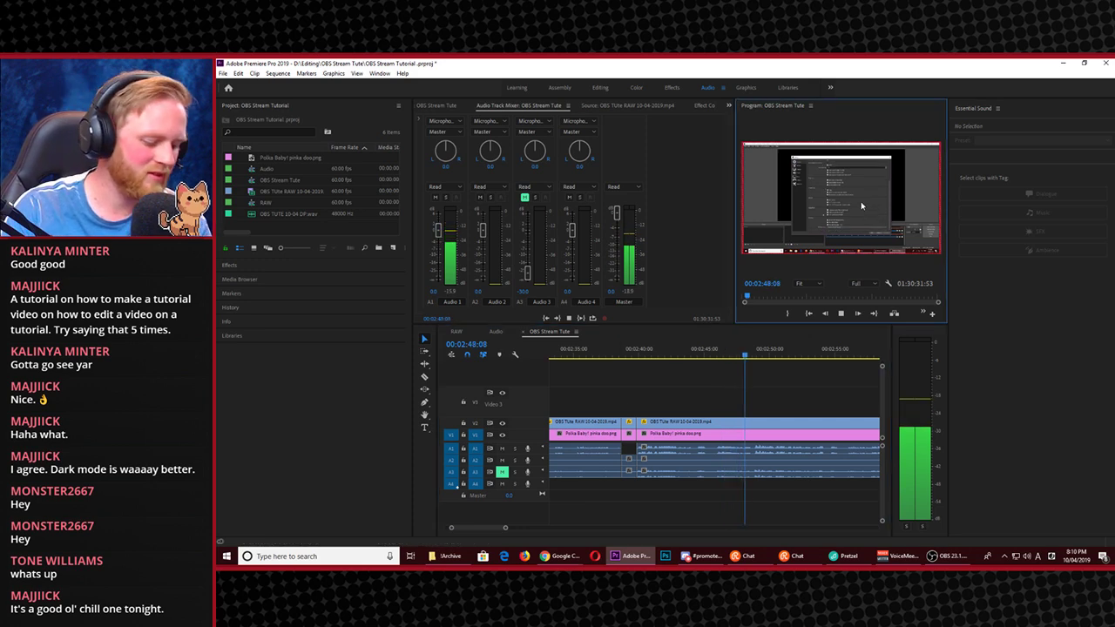
{"action": "key", "text": "grave"}
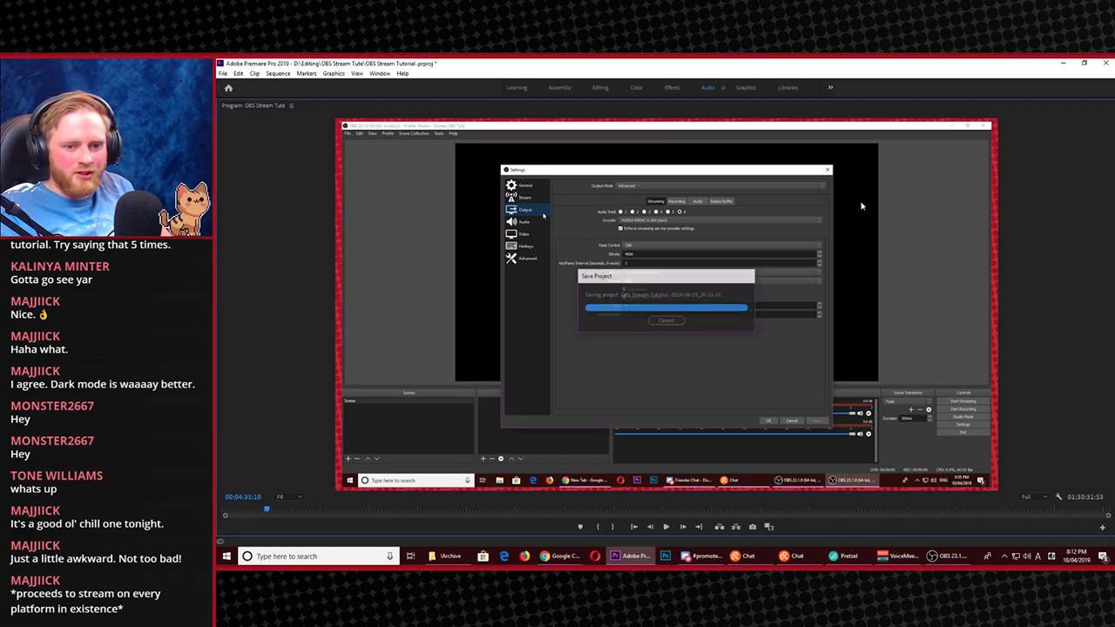
{"action": "key", "text": "space"}
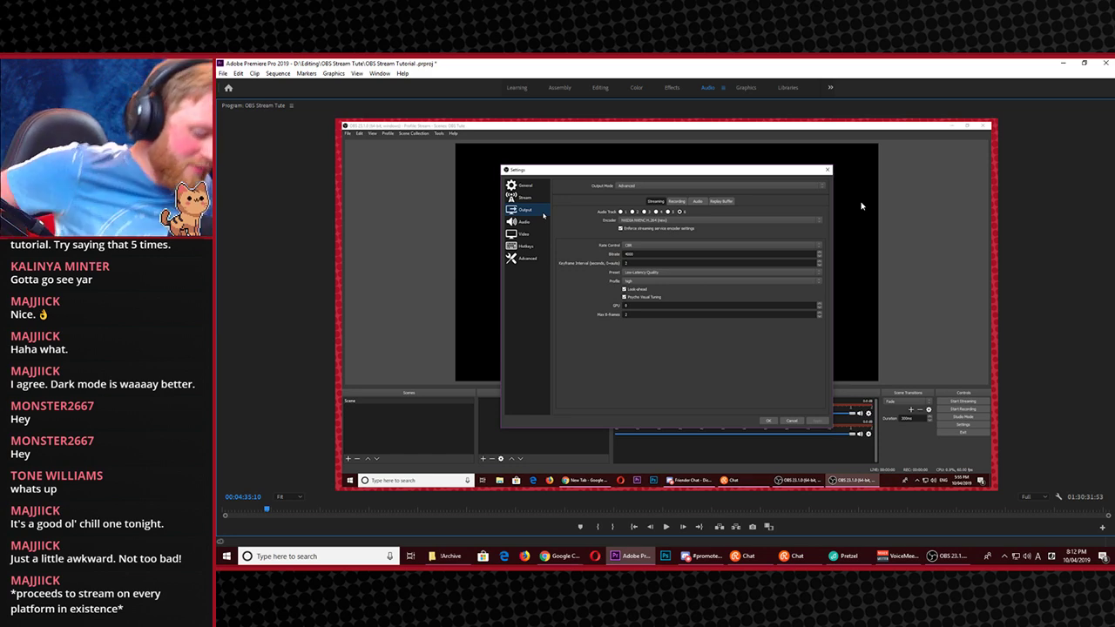
{"action": "key", "text": "space"}
{"action": "key", "text": "space"}
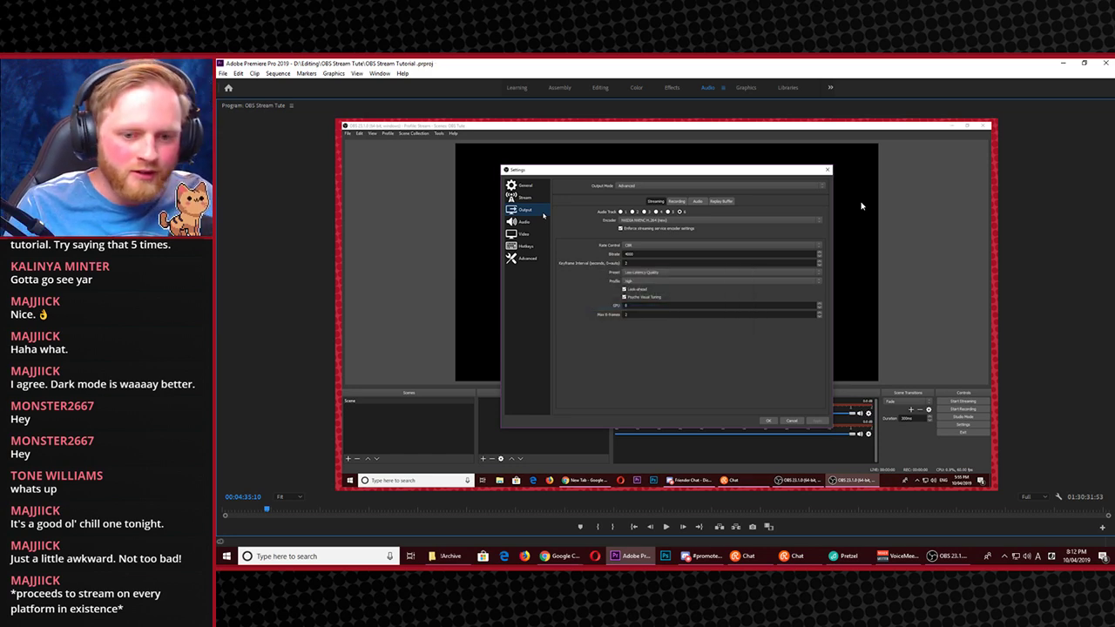
{"action": "key", "text": "grave"}
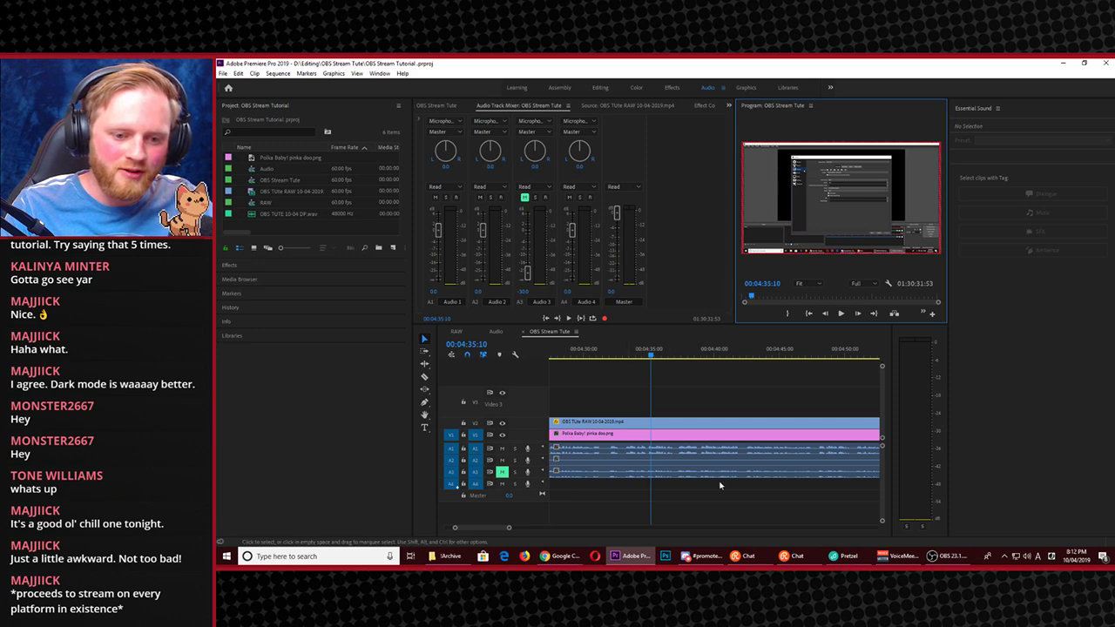
Change the OBS Stream Tute sequence's editing mode to DNX 720p and accept the deletion of its preview files
{"action": "scroll", "coordinate": [722, 483], "scroll_direction": "down", "scroll_amount": 2}
{"action": "scroll", "coordinate": [723, 479], "scroll_direction": "down", "scroll_amount": 4}
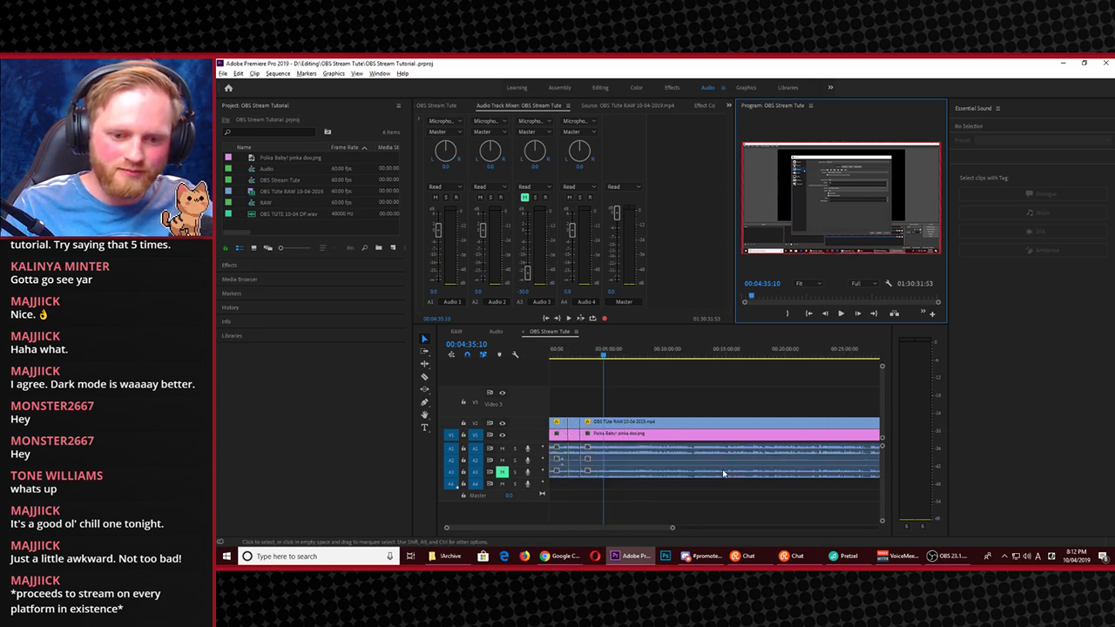
{"action": "scroll", "coordinate": [723, 477], "scroll_direction": "down", "scroll_amount": 2}
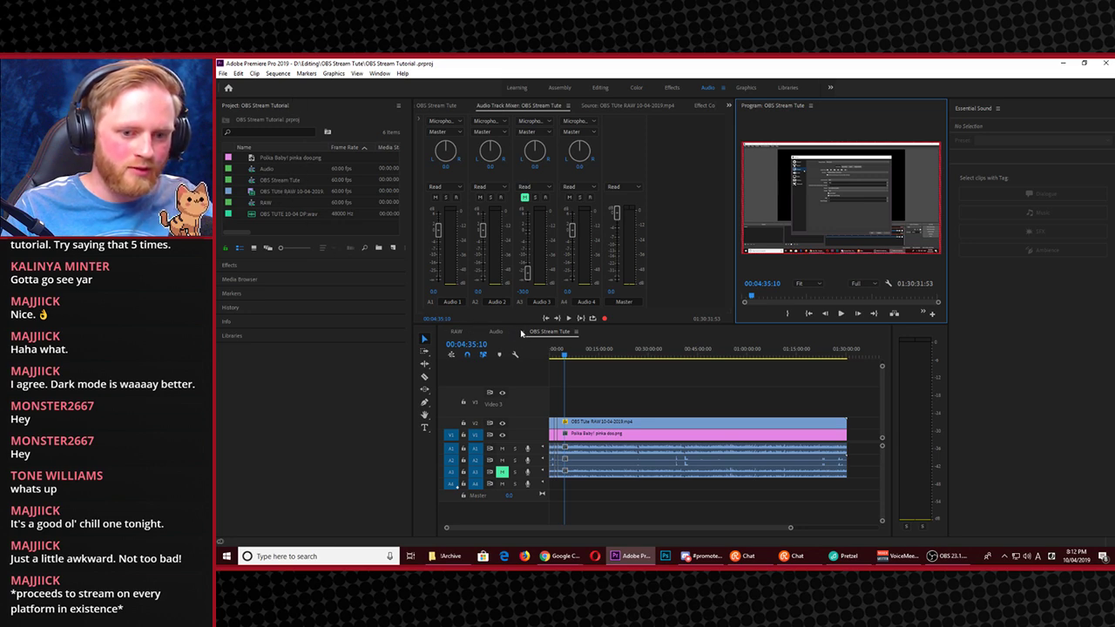
{"action": "right_click", "coordinate": [538, 333]}
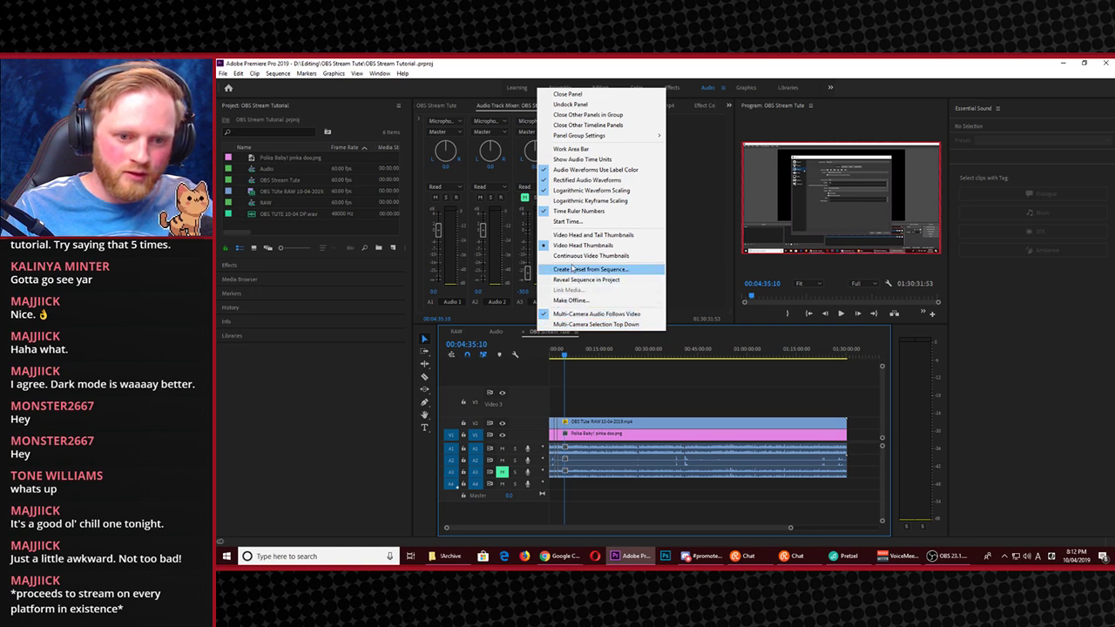
{"action": "right_click", "coordinate": [279, 181]}
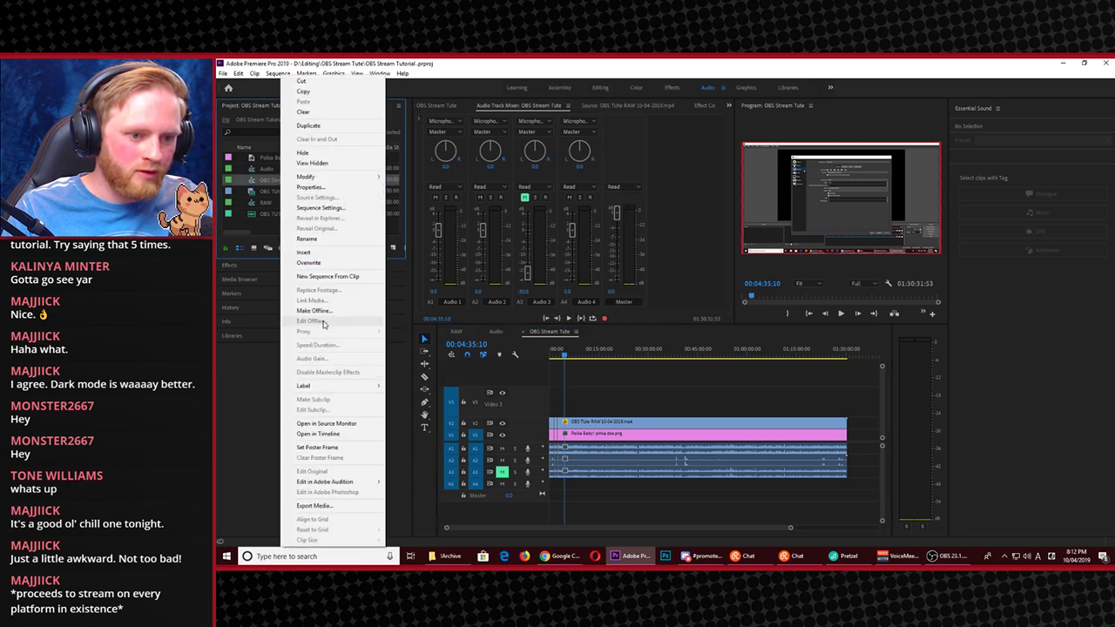
{"action": "left_click", "coordinate": [324, 211]}
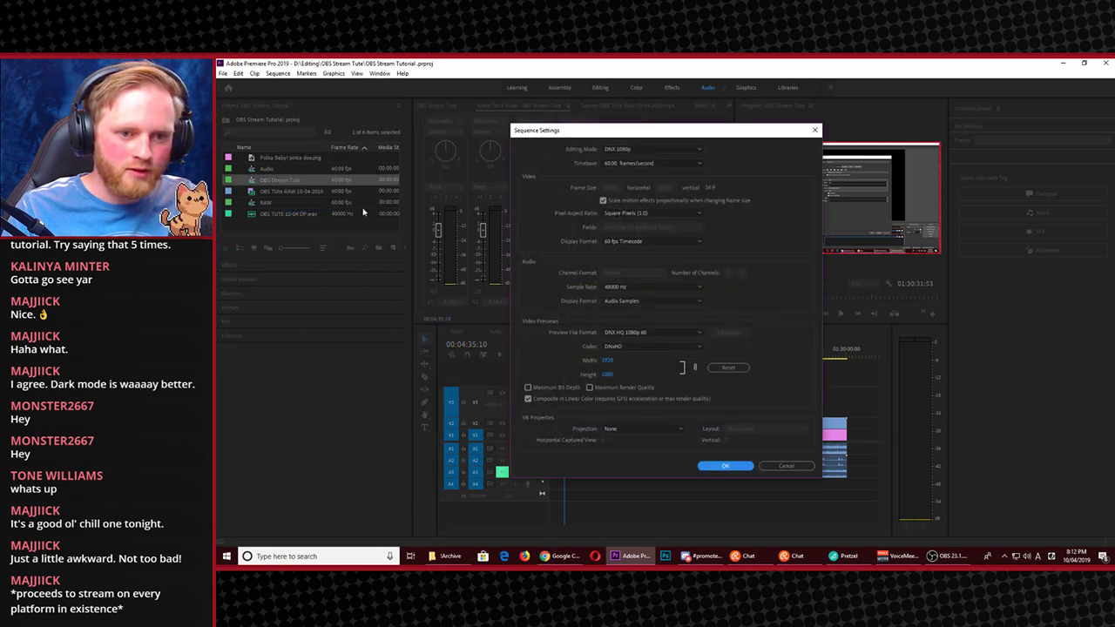
{"action": "left_click", "coordinate": [625, 150]}
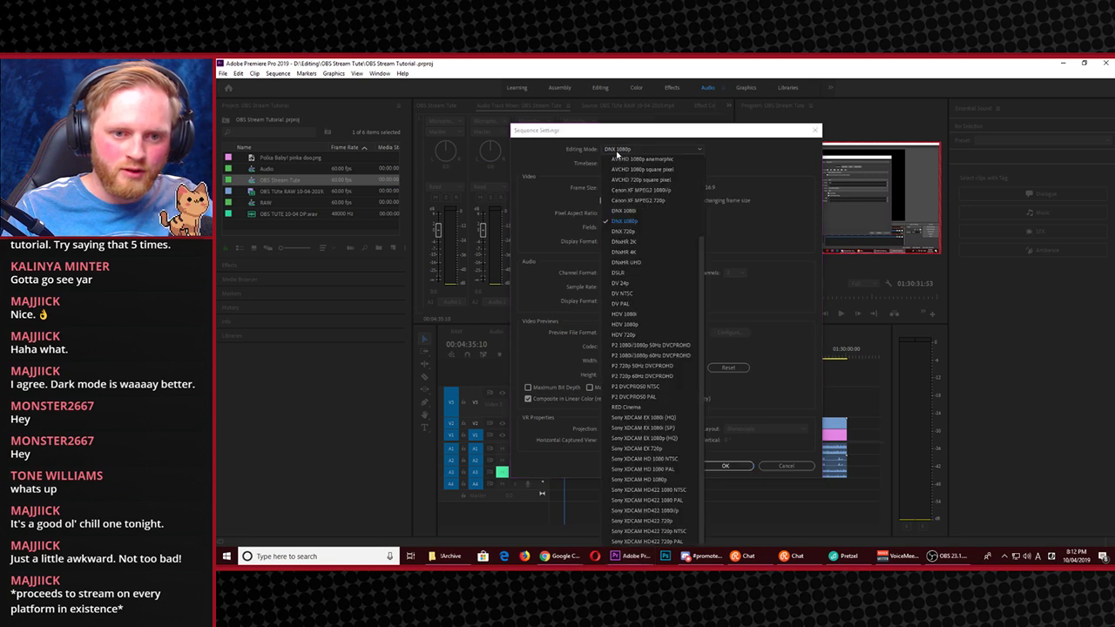
{"action": "left_click", "coordinate": [629, 232]}
{"action": "left_click", "coordinate": [721, 464]}
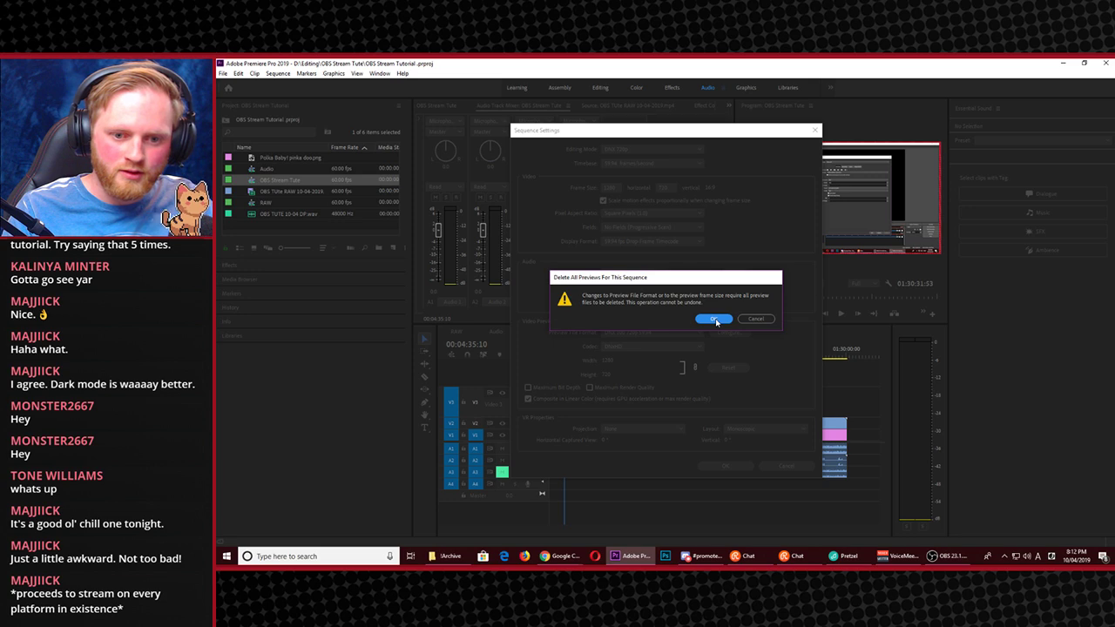
{"action": "left_click", "coordinate": [715, 319]}
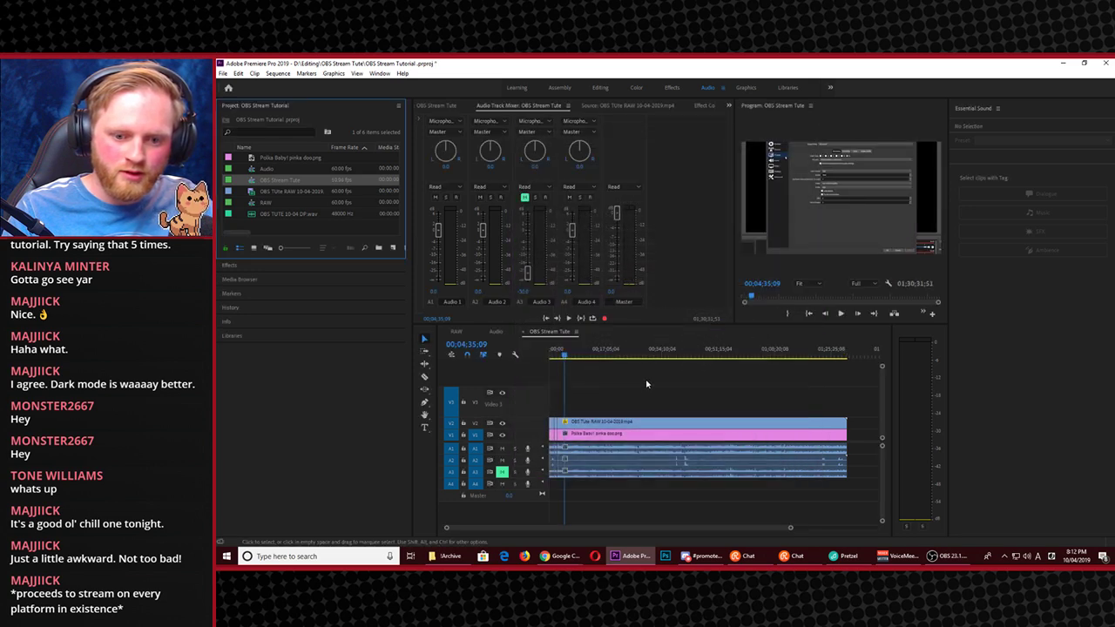
Switch to the Editing workspace and set the scale of the long OBS TUte RAW clip on V2 to 100
{"action": "left_click", "coordinate": [602, 427]}
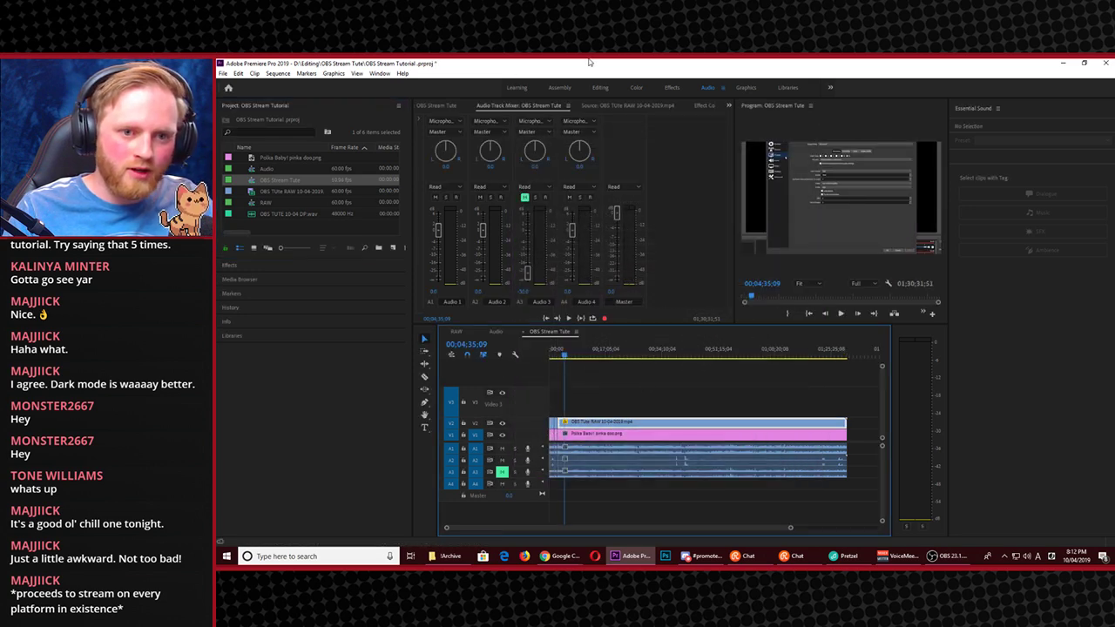
{"action": "left_click", "coordinate": [672, 87]}
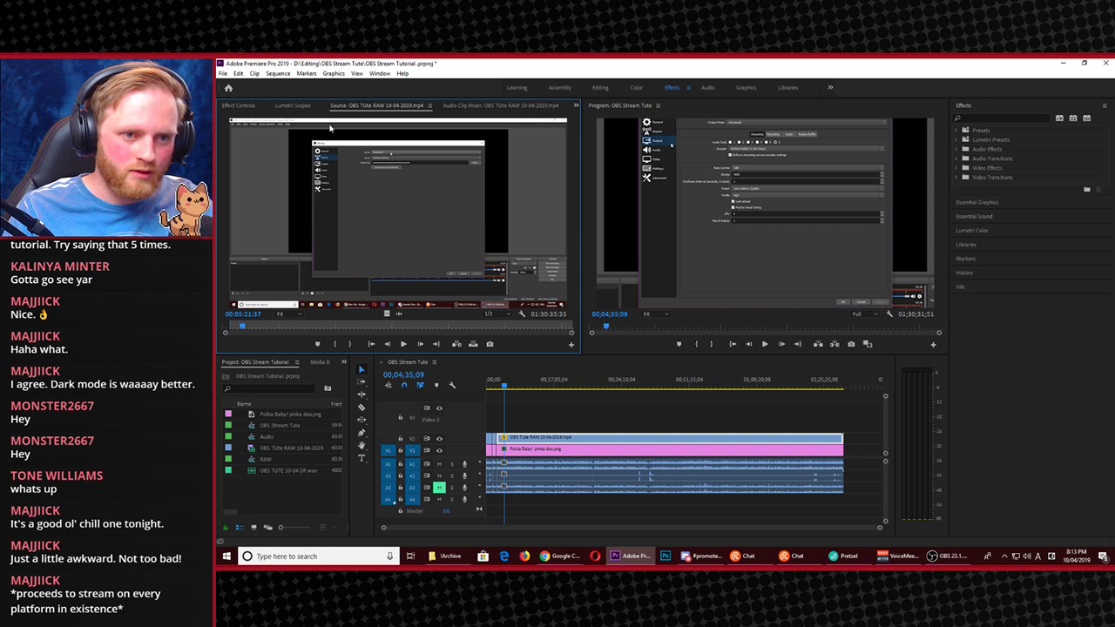
{"action": "left_click", "coordinate": [244, 106]}
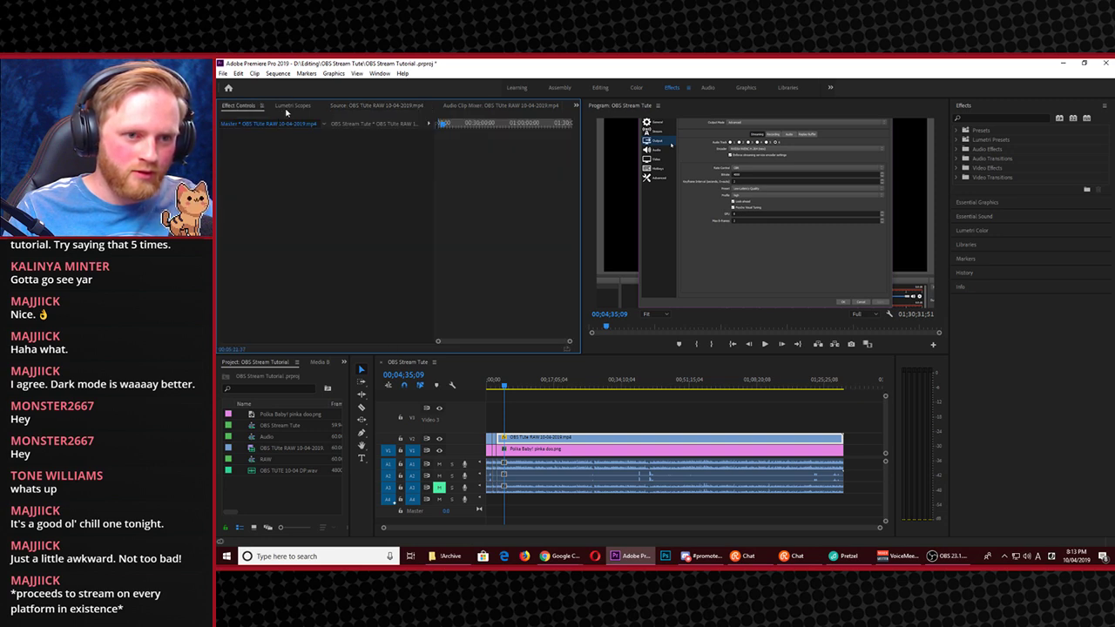
{"action": "left_click", "coordinate": [604, 87]}
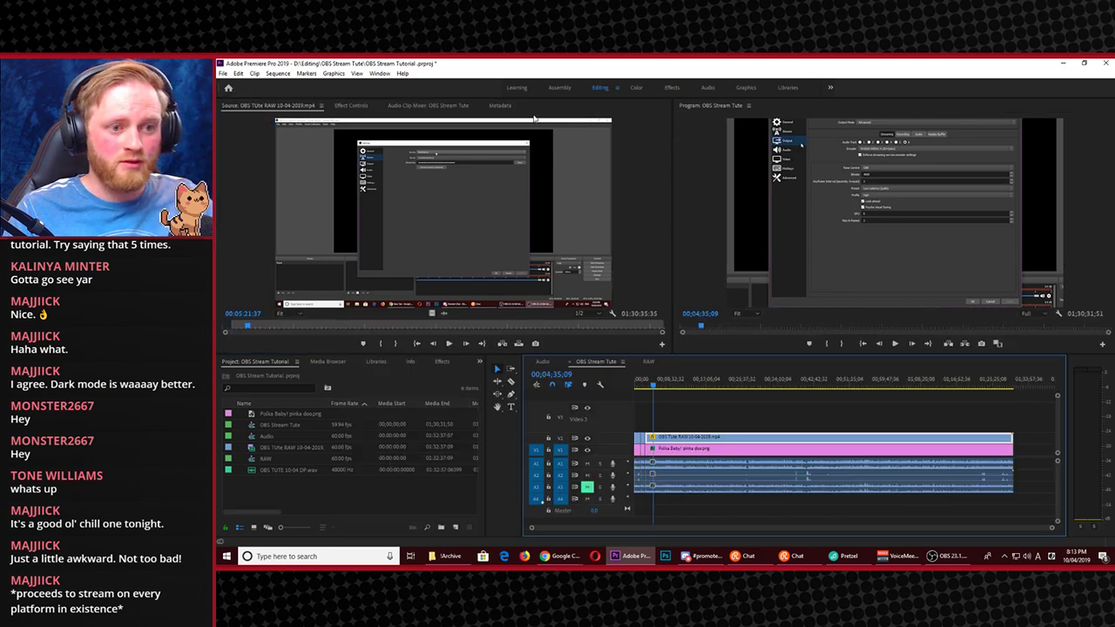
{"action": "left_click", "coordinate": [351, 106]}
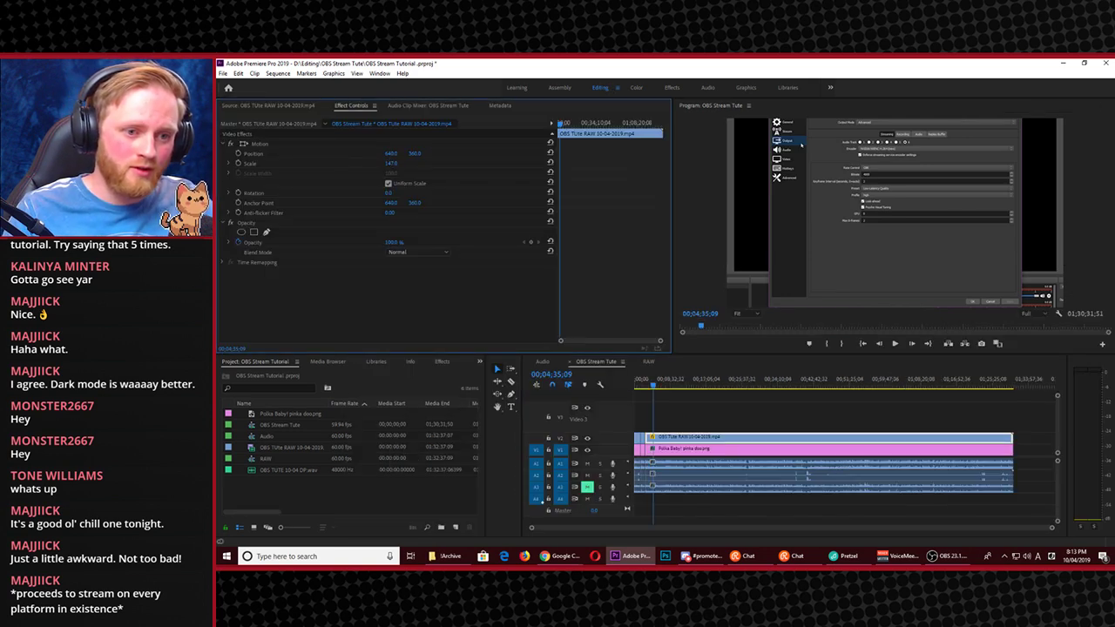
{"action": "left_click", "coordinate": [394, 163]}
{"action": "type", "text": "100"}
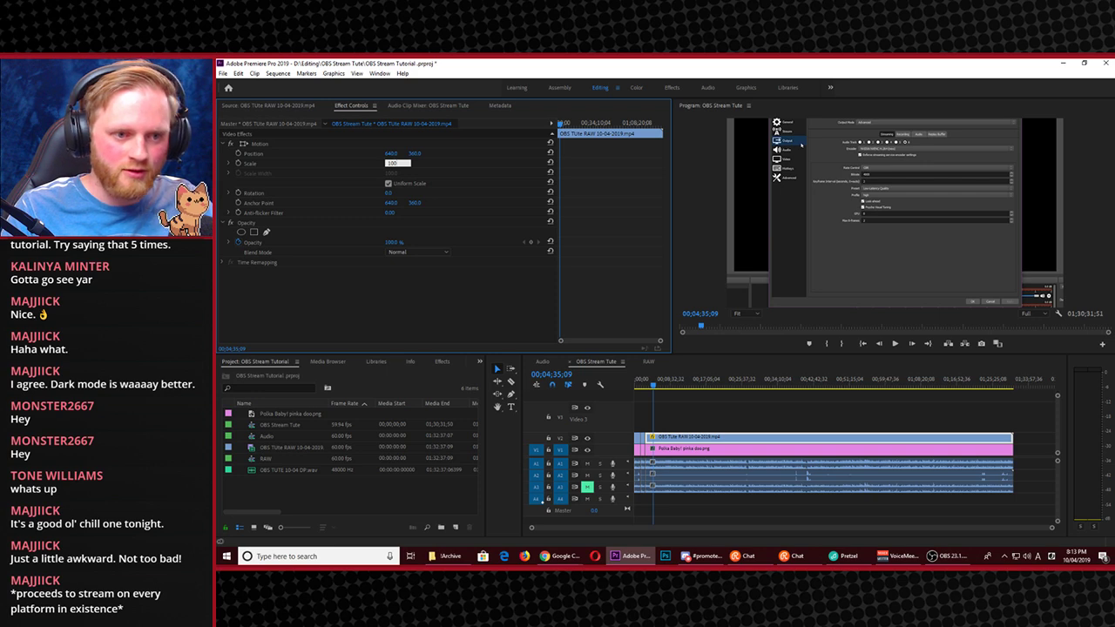
{"action": "key", "text": "Return"}
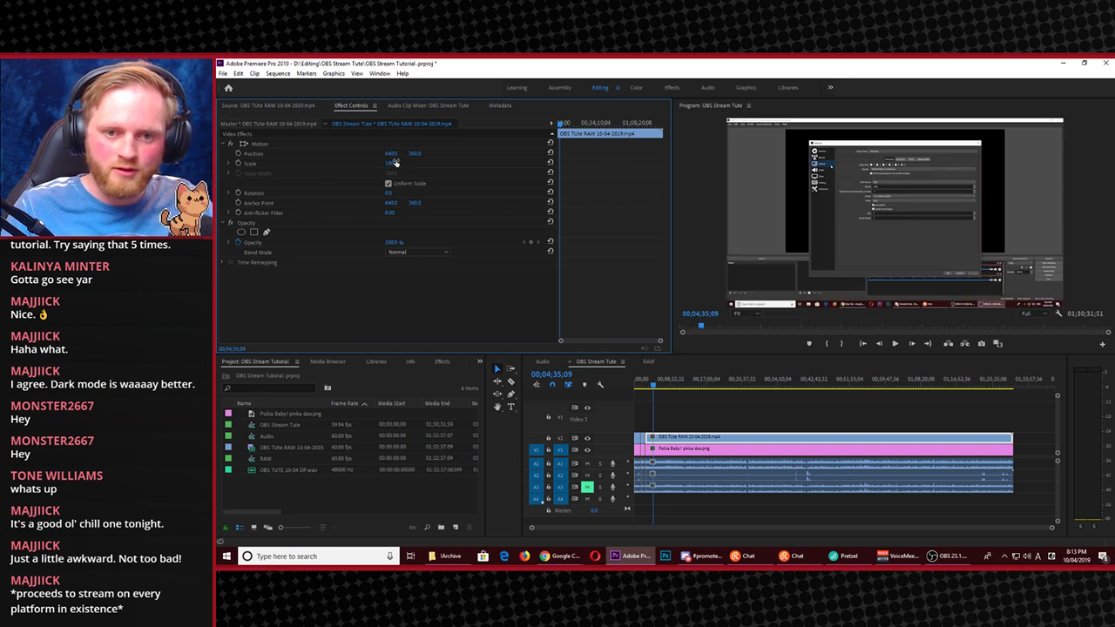
Set the scale of the short OBS TUte RAW clips at the start of V2 to 100
{"action": "left_click", "coordinate": [642, 436]}
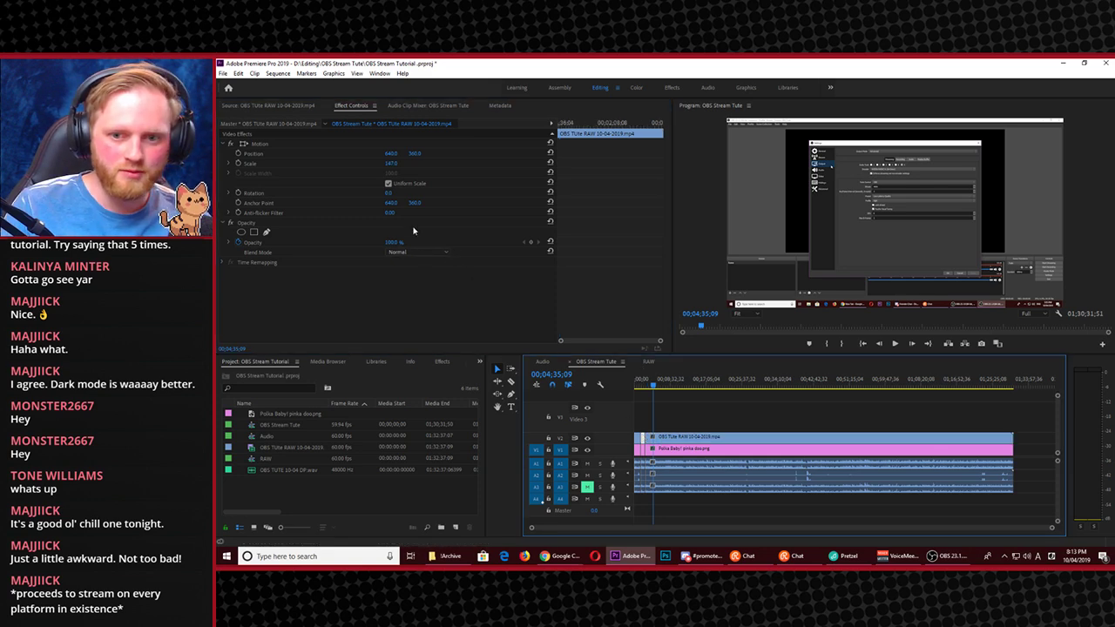
{"action": "left_click", "coordinate": [391, 164]}
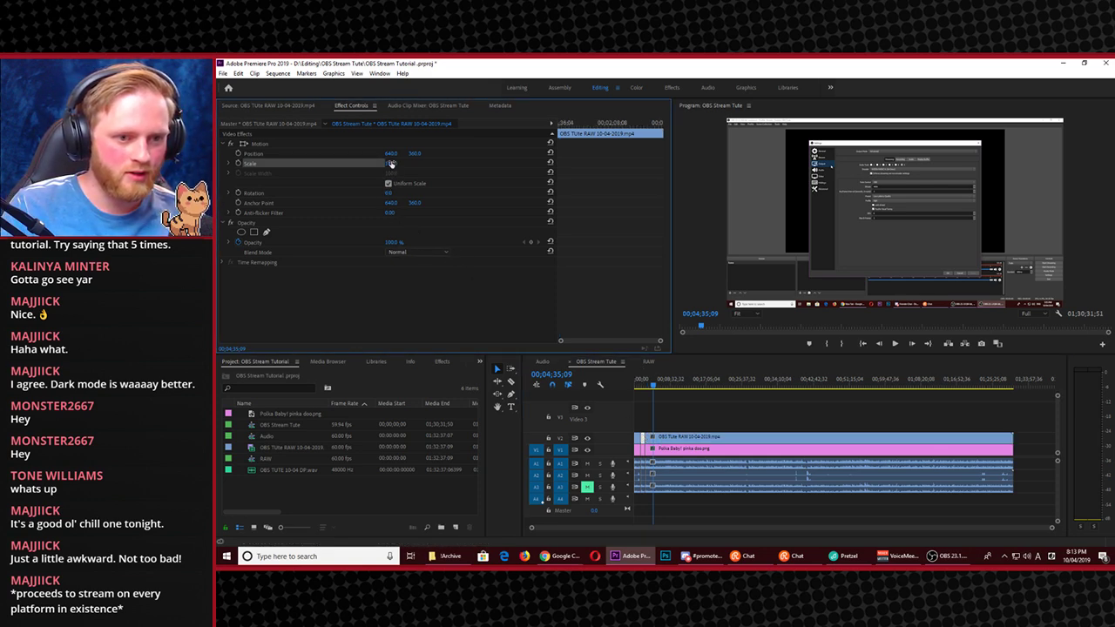
{"action": "type", "text": "100"}
{"action": "key", "text": "Return"}
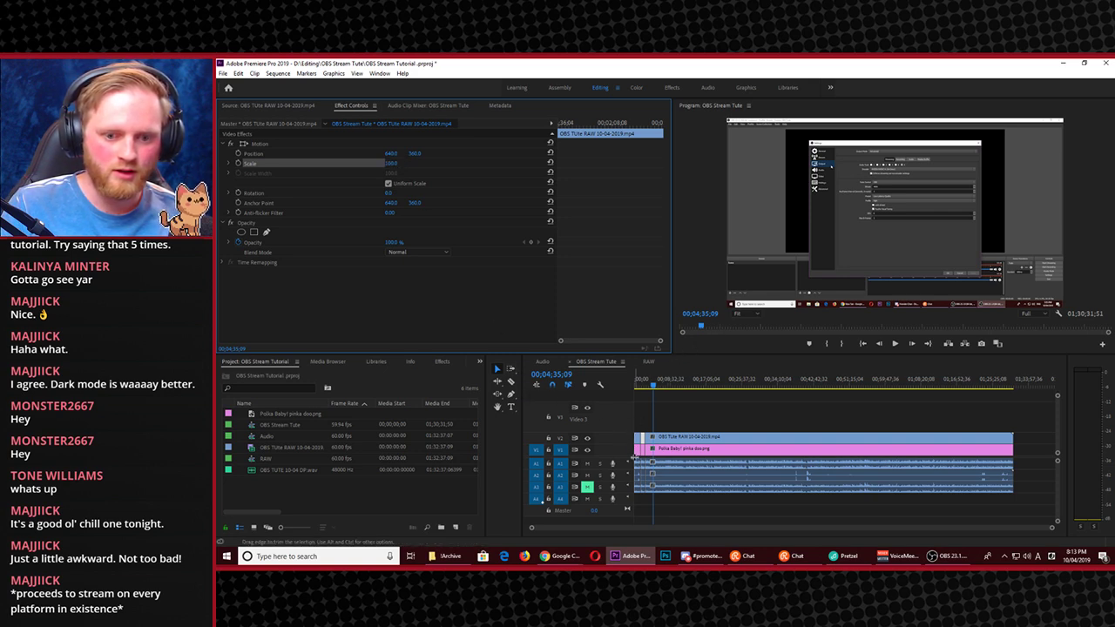
{"action": "left_click", "coordinate": [664, 370]}
{"action": "key", "text": "ctrl+z"}
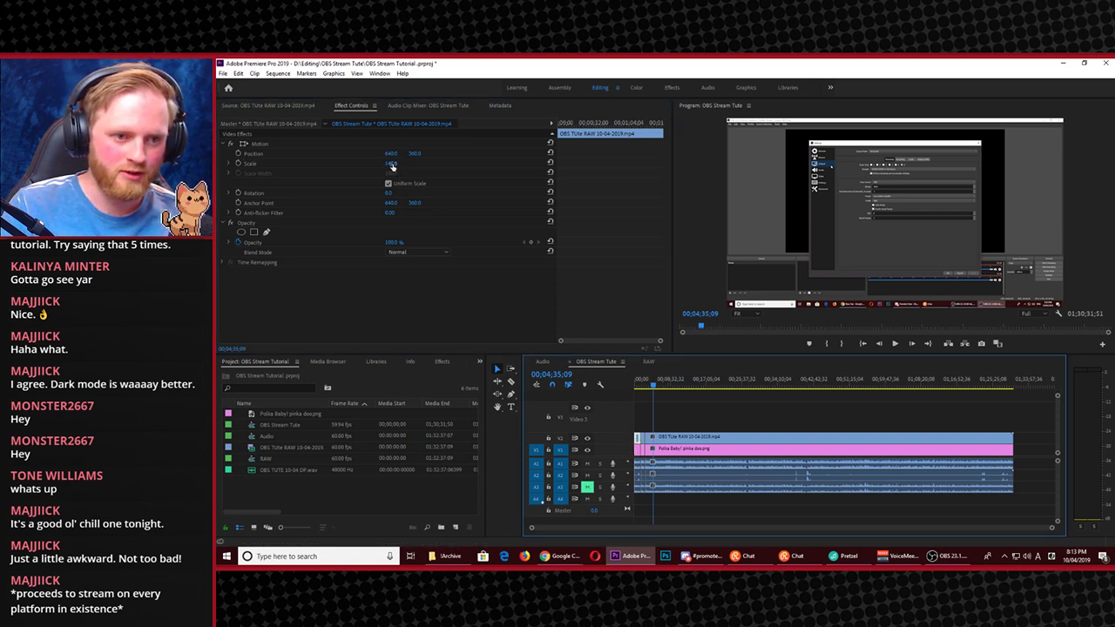
{"action": "left_click", "coordinate": [392, 162]}
{"action": "type", "text": "100"}
{"action": "key", "text": "Return"}
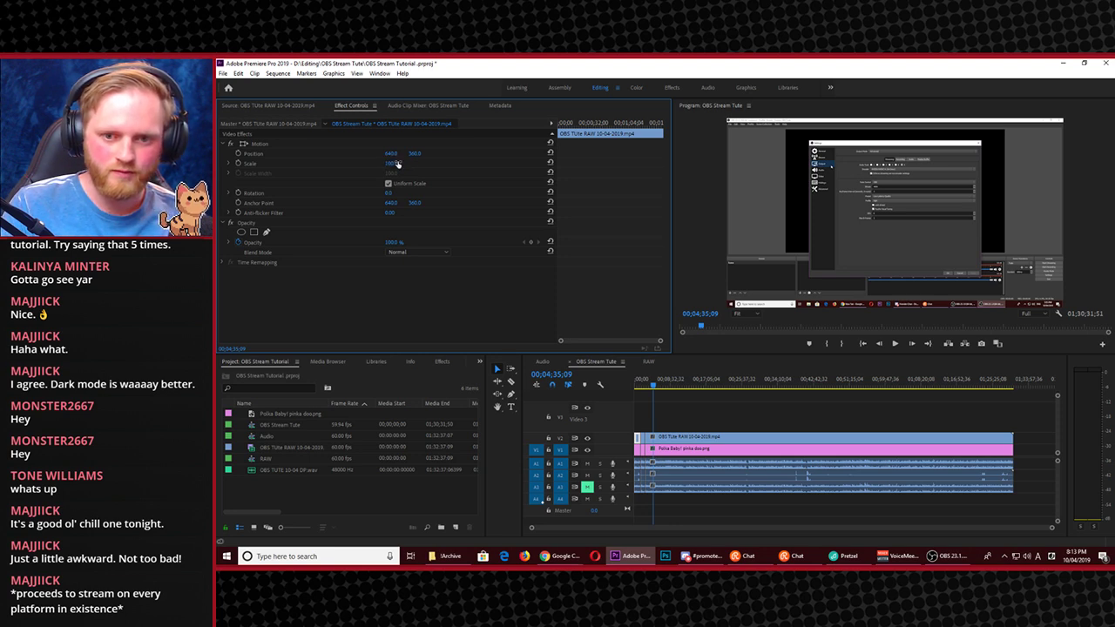
Check the framing in the maximized program monitor and set the long V2 clip's scale to 97
{"action": "left_click", "coordinate": [792, 202]}
{"action": "key", "text": "grave"}
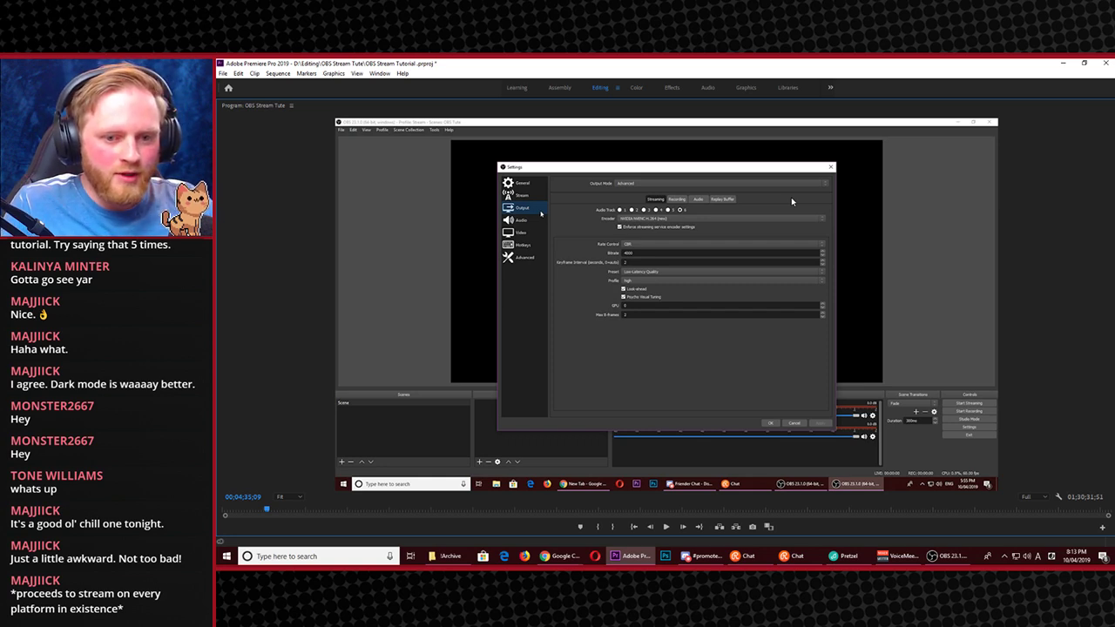
{"action": "key", "text": "grave"}
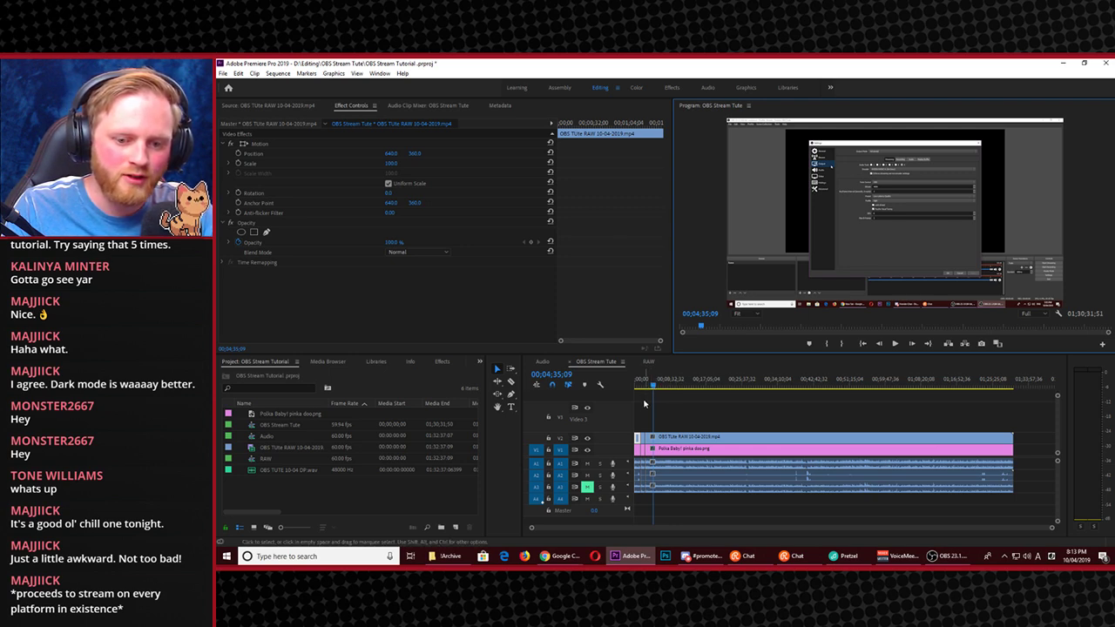
{"action": "left_click", "coordinate": [666, 438]}
{"action": "left_click", "coordinate": [391, 162]}
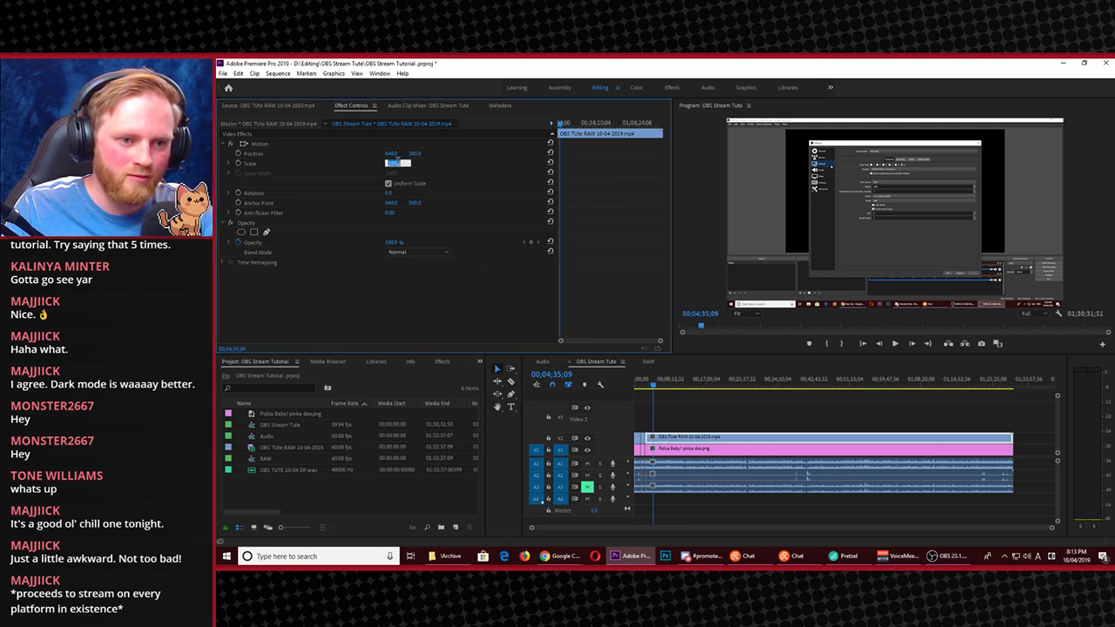
{"action": "type", "text": "97"}
{"action": "key", "text": "Return"}
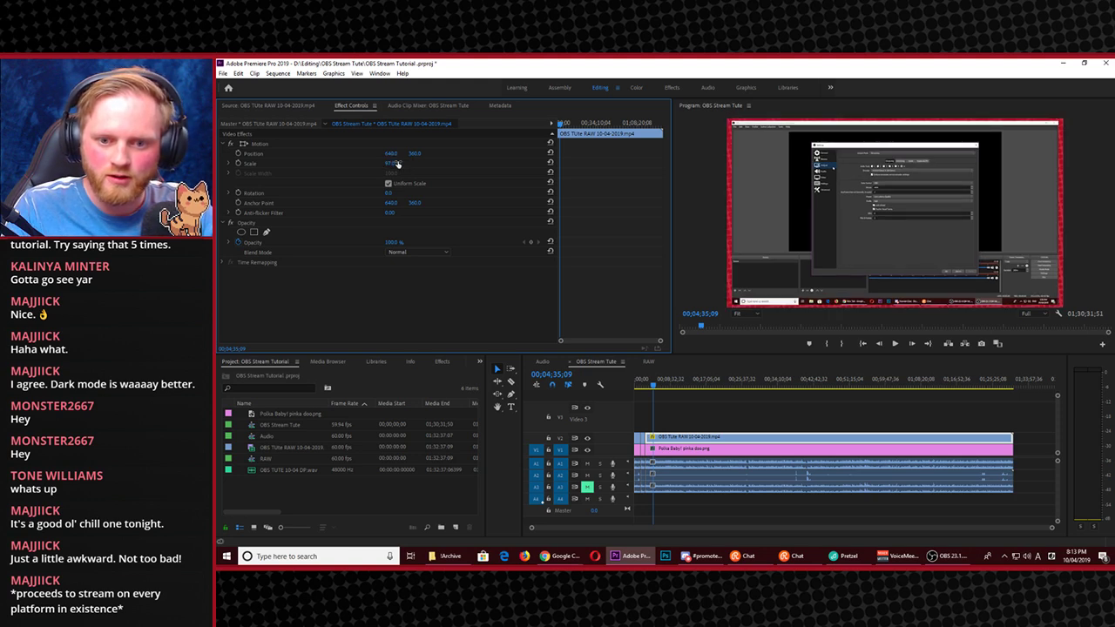
Check the framing in the maximized program monitor and set the long V2 clip's scale to 98
{"action": "left_click", "coordinate": [764, 174]}
{"action": "key", "text": "grave"}
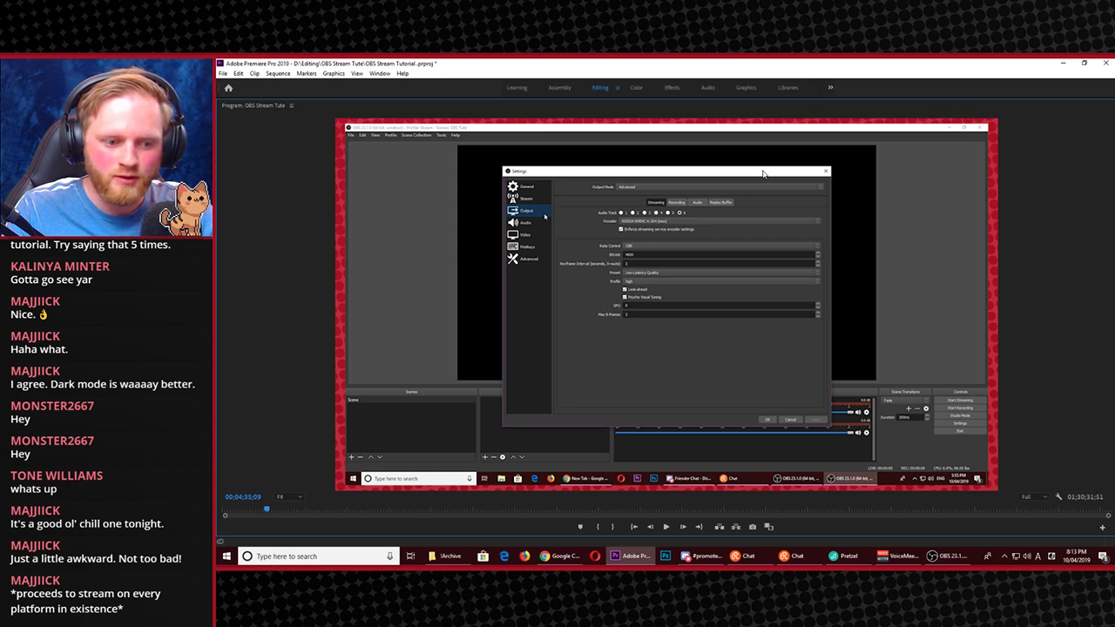
{"action": "key", "text": "grave"}
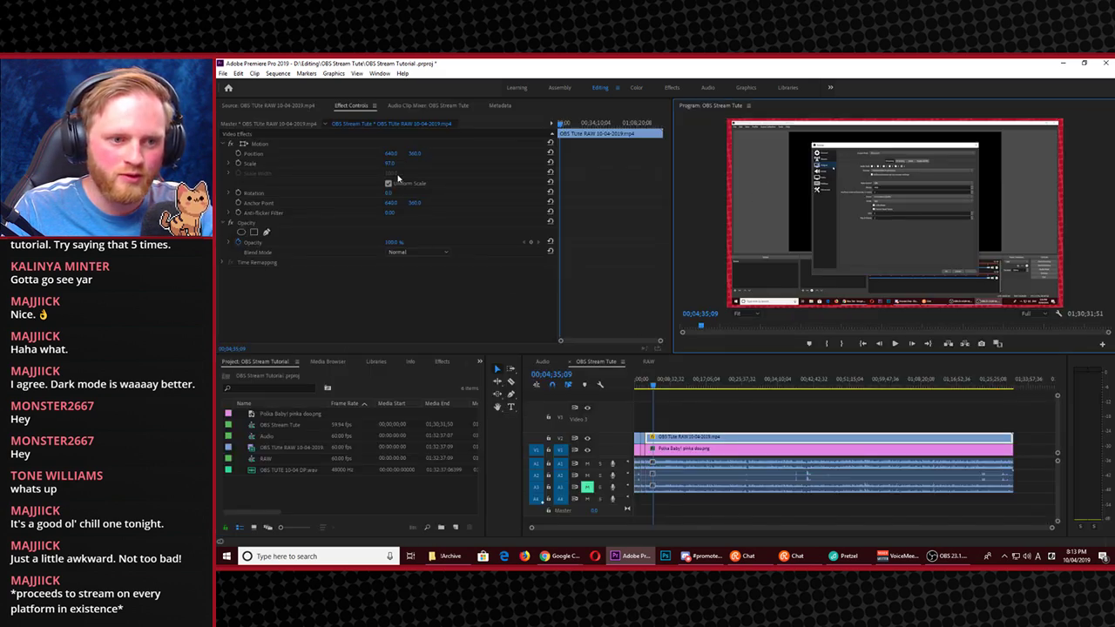
{"action": "left_click", "coordinate": [391, 163]}
{"action": "type", "text": "102"}
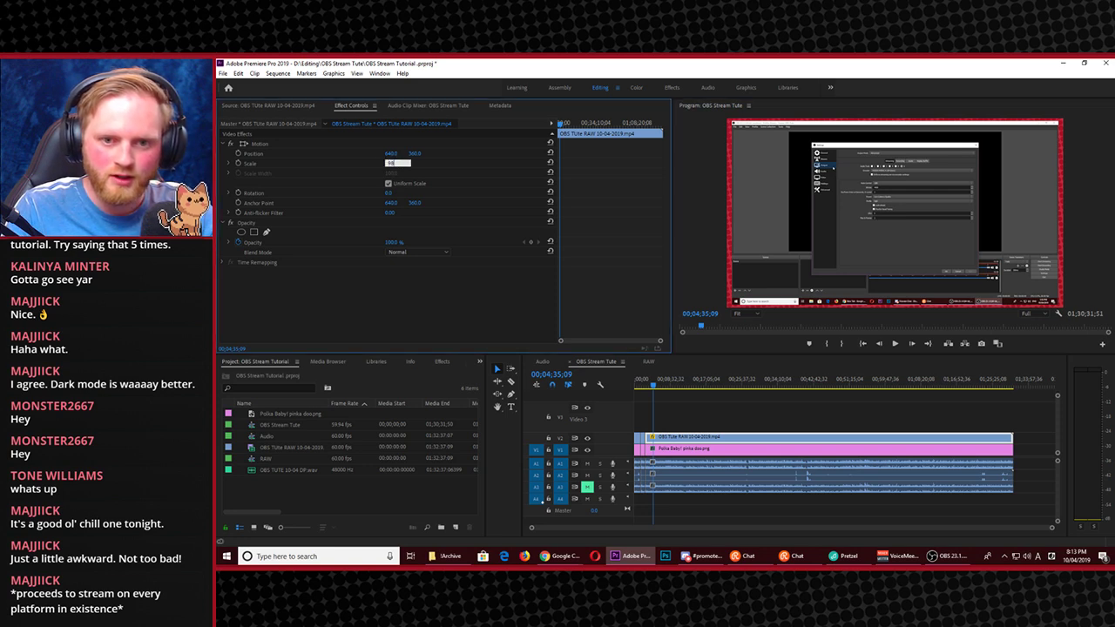
{"action": "key", "text": "Return"}
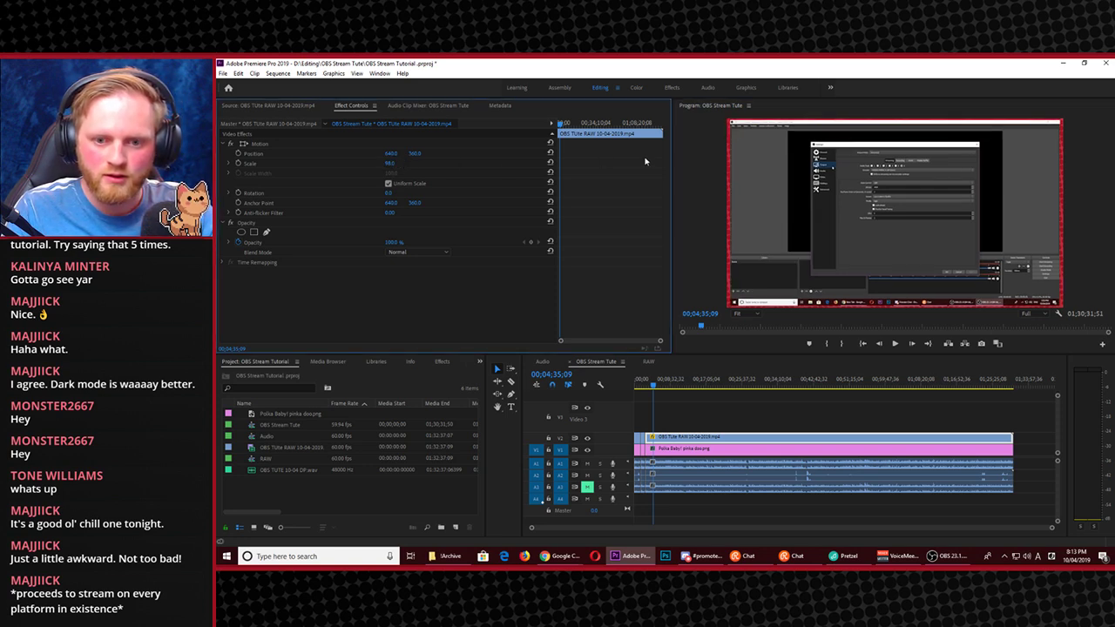
Recheck the clip's framing in the maximized program monitor and set the long V2 clip's scale to 100
{"action": "key", "text": "grave"}
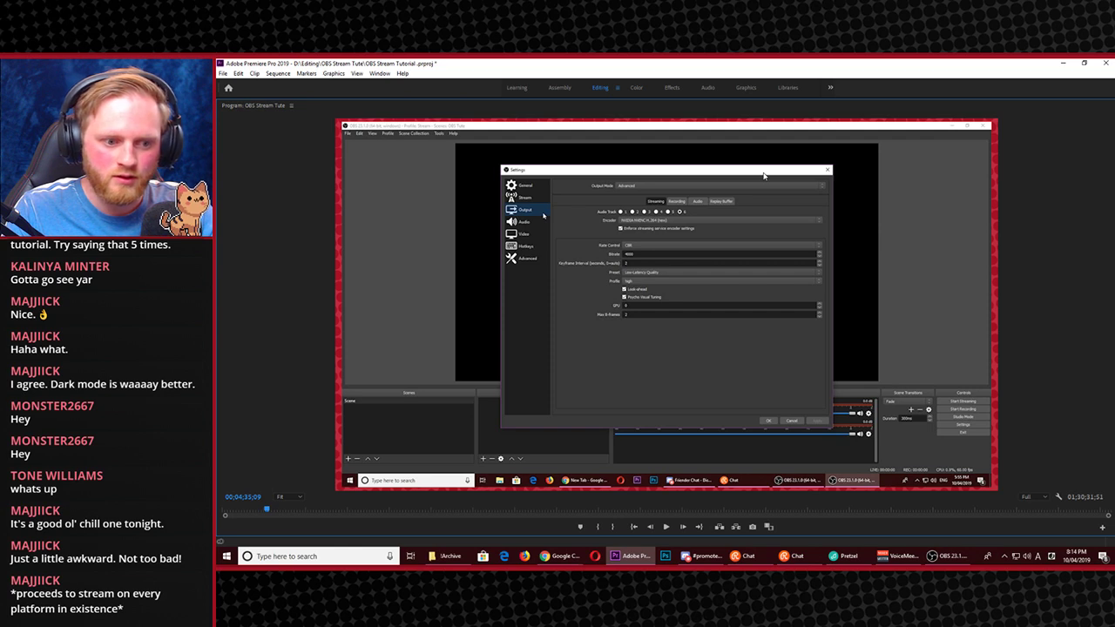
{"action": "key", "text": "grave"}
{"action": "left_click", "coordinate": [392, 163]}
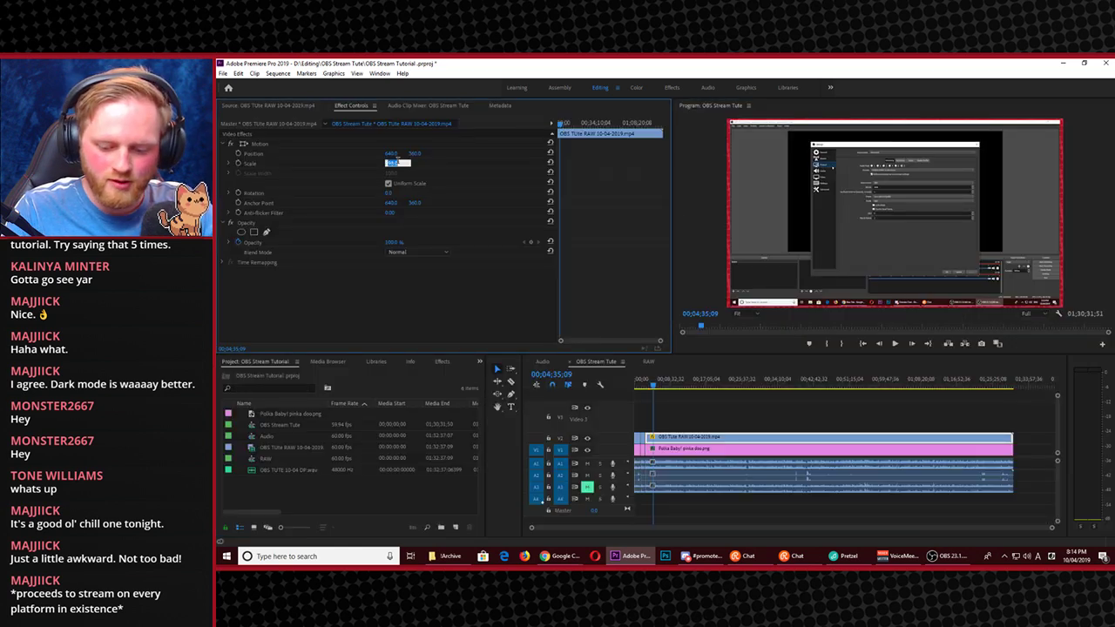
{"action": "type", "text": "100"}
{"action": "key", "text": "Return"}
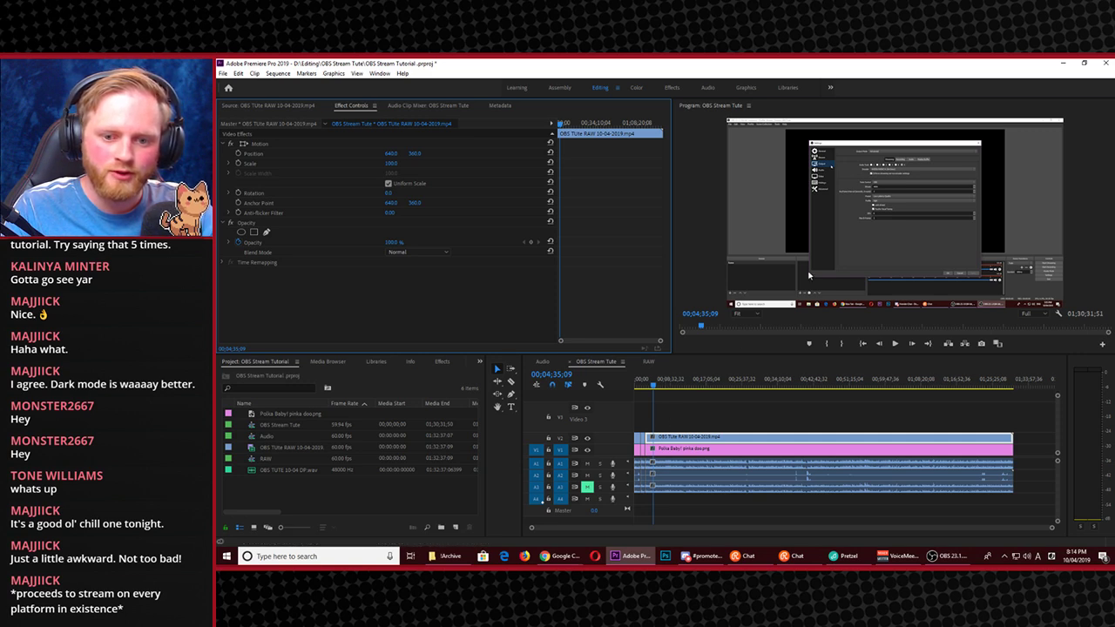
Play the sequence in the maximized program monitor and pause where the encoder options are opened in the OBS output settings
{"action": "key", "text": "grave"}
{"action": "key", "text": "space"}
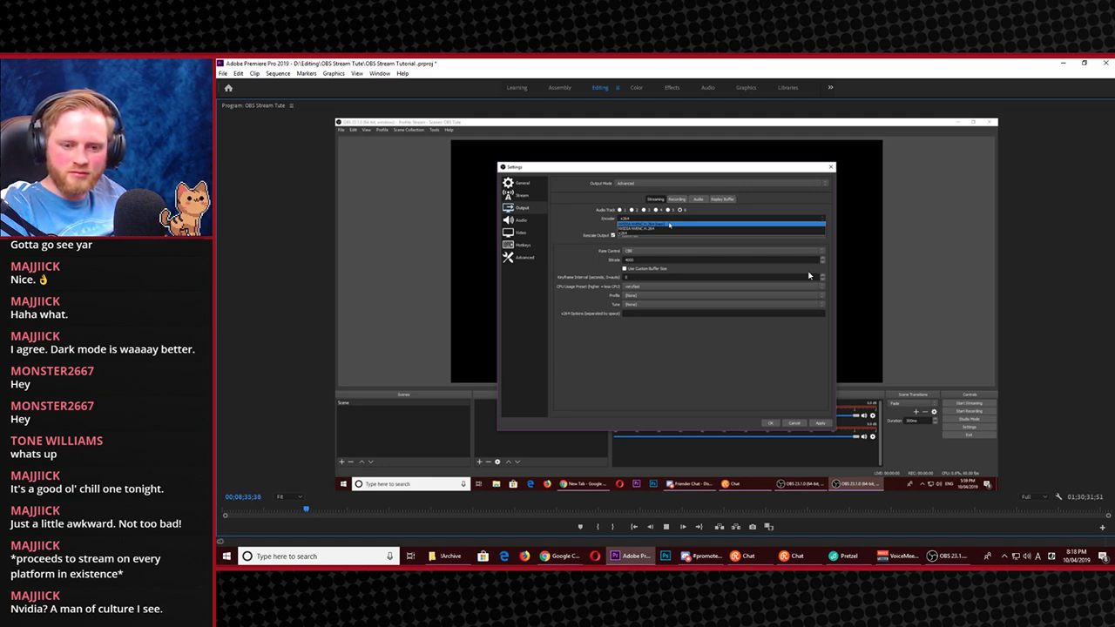
{"action": "key", "text": "space"}
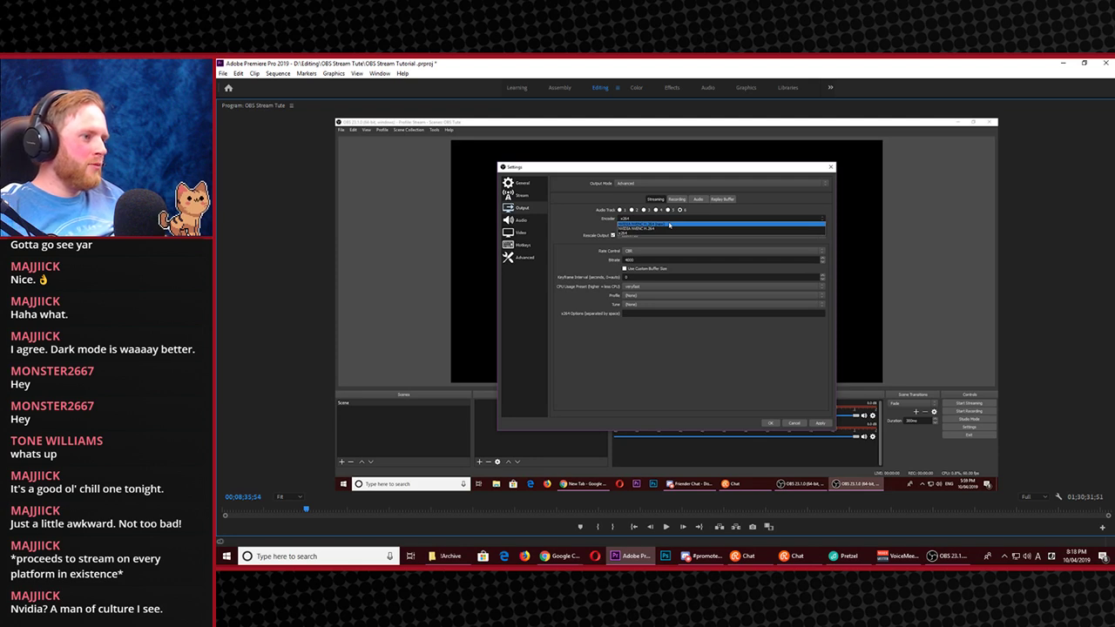
Switch to Photoshop and create a new 1280 x 720 pixel document at 72 ppi with transparent background contents
{"action": "key", "text": "alt+Tab"}
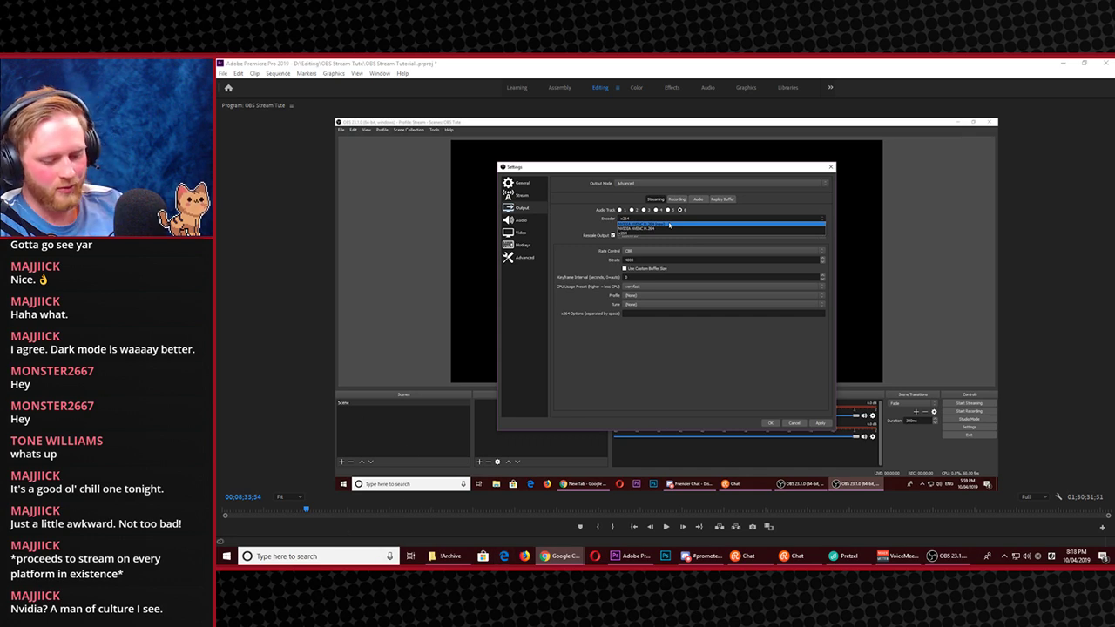
{"action": "key", "text": "super"}
{"action": "type", "text": "photosh"}
{"action": "key", "text": "Return"}
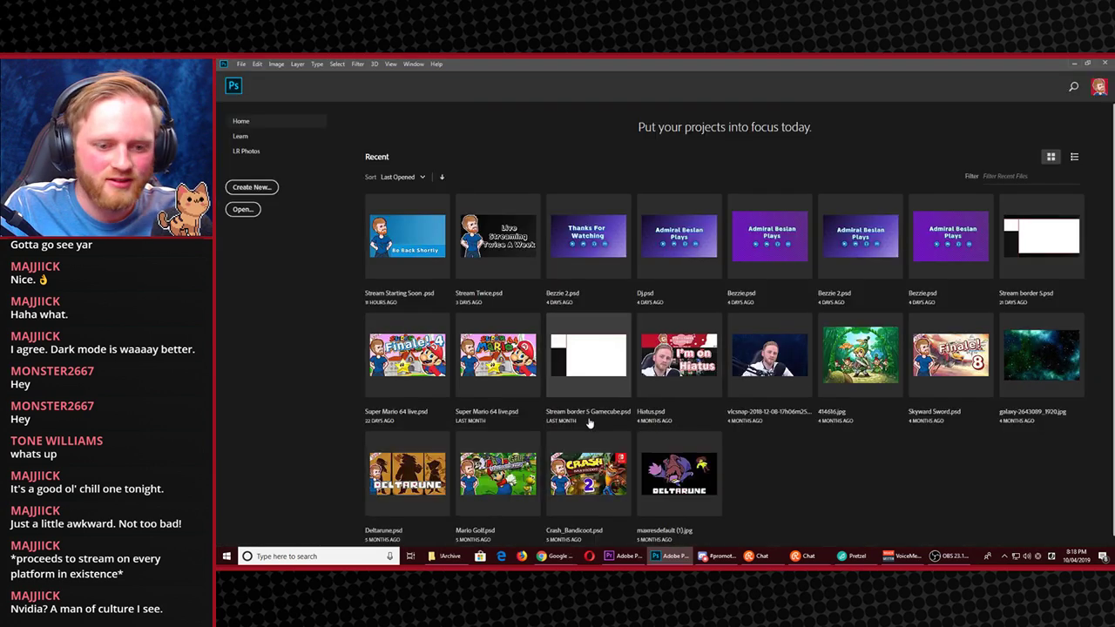
{"action": "left_click", "coordinate": [252, 187]}
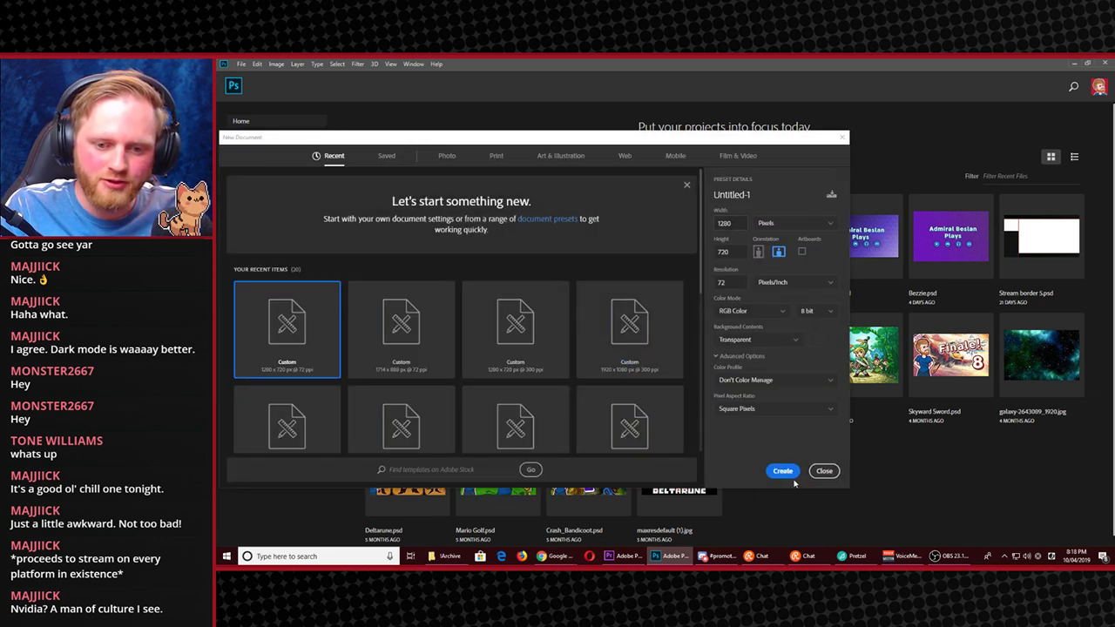
{"action": "left_click", "coordinate": [783, 471]}
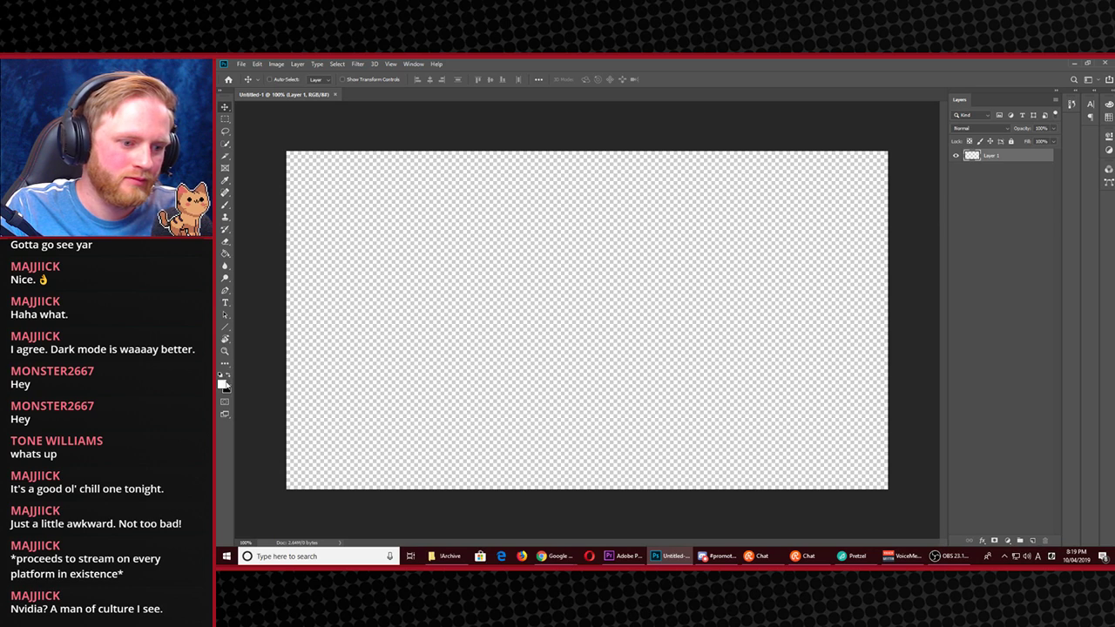
Make black the foreground colour, add the text "AMD VCE" in the white outline font and move it to the canvas centre
{"action": "left_click", "coordinate": [228, 376]}
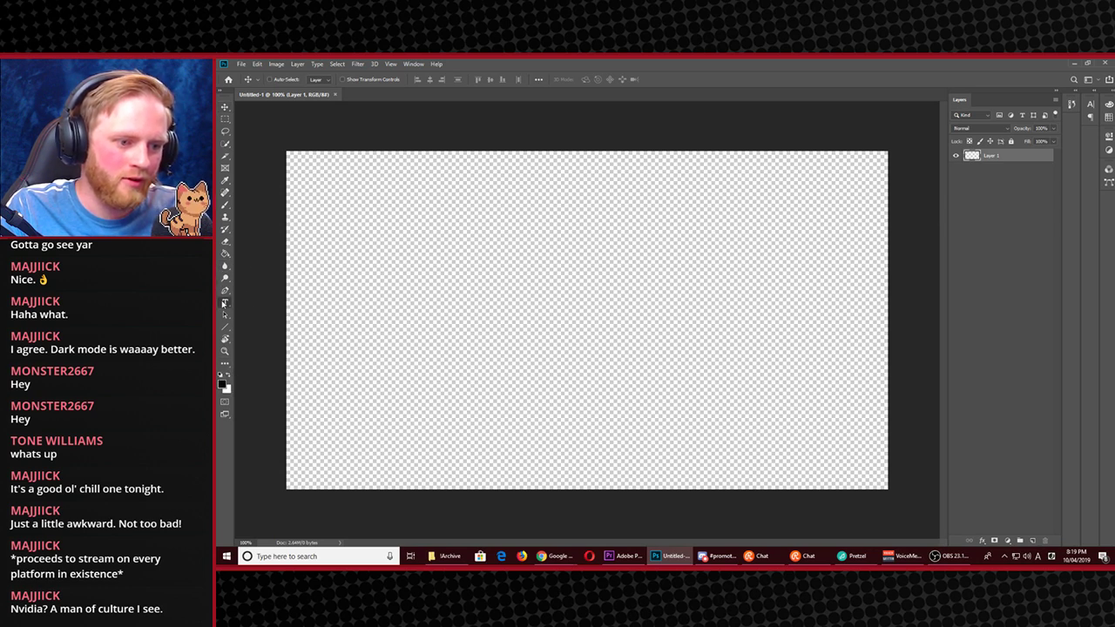
{"action": "left_click", "coordinate": [225, 302]}
{"action": "left_click", "coordinate": [438, 321]}
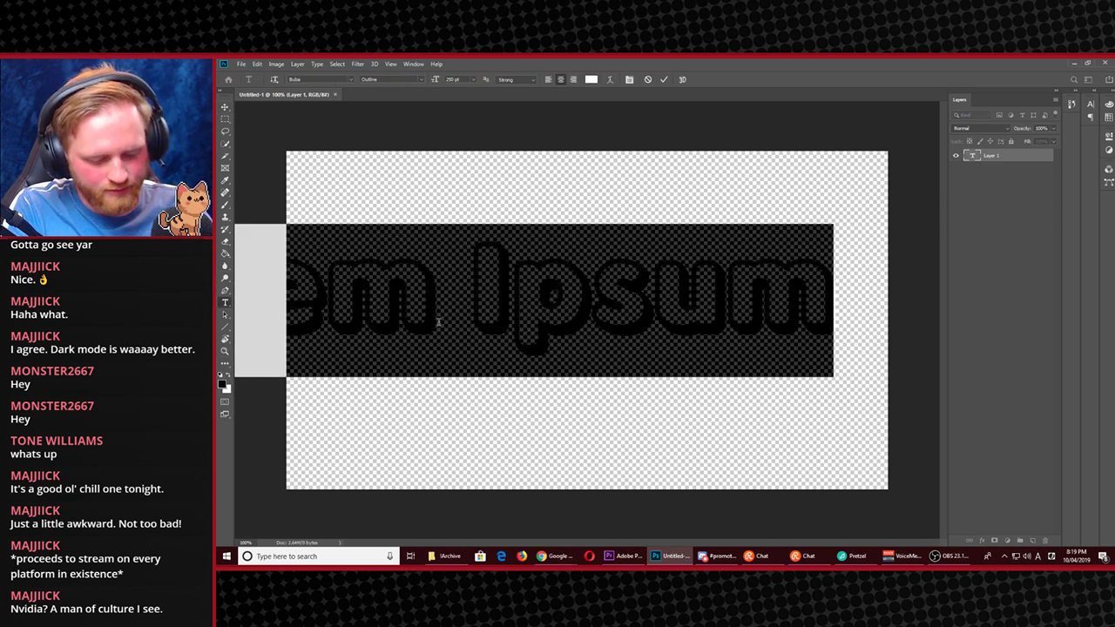
{"action": "type", "text": "ms"}
{"action": "key", "text": "BackSpace"}
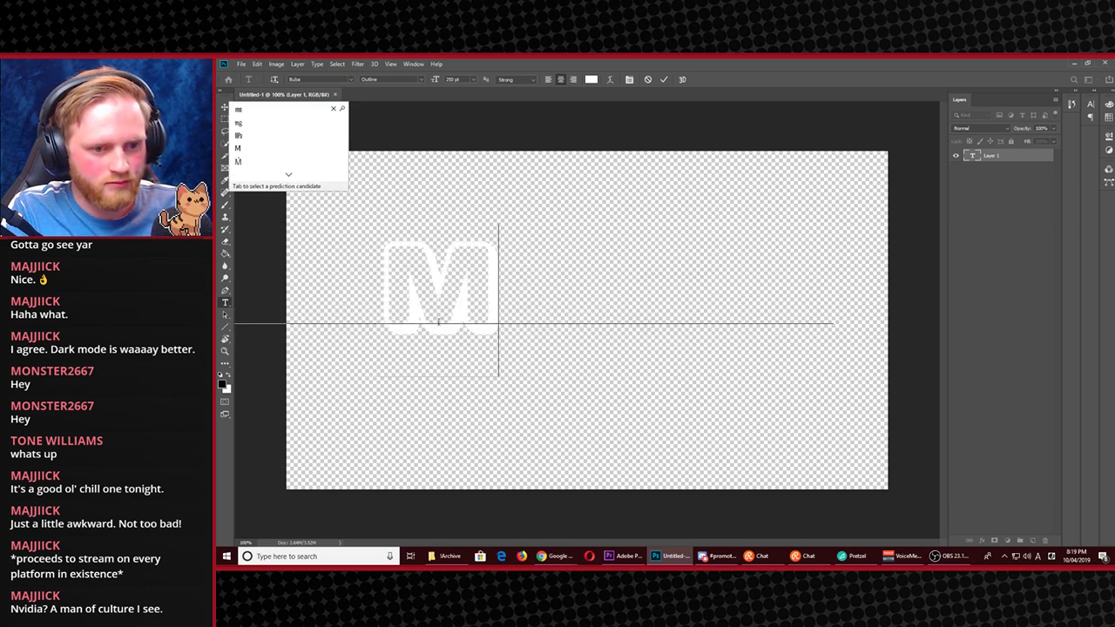
{"action": "key", "text": "BackSpace"}
{"action": "key", "text": "alt+grave"}
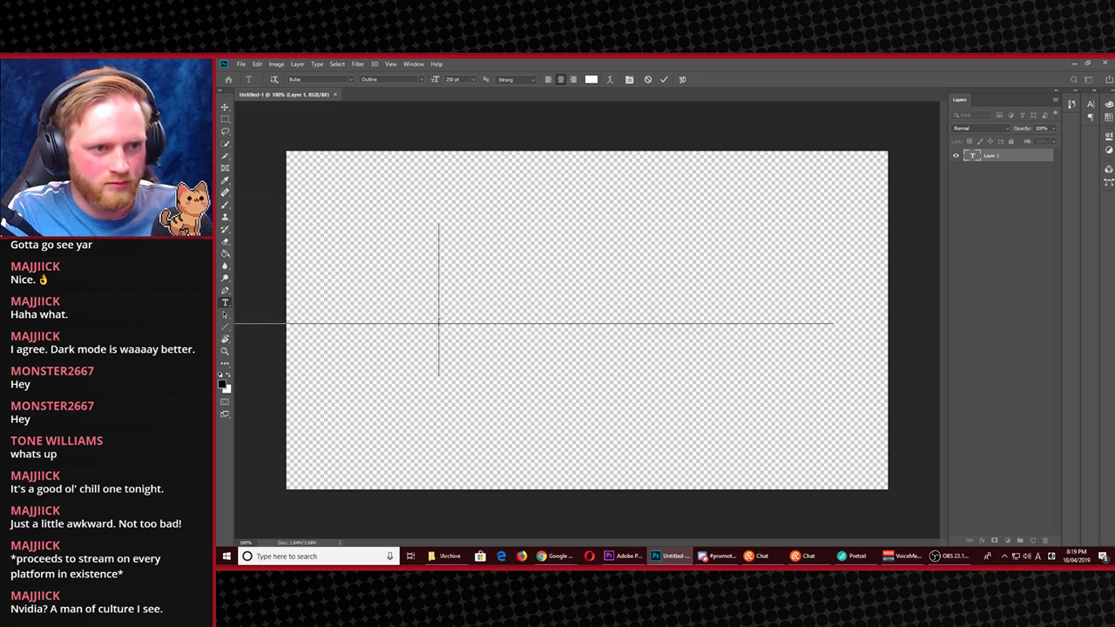
{"action": "type", "text": "AM"}
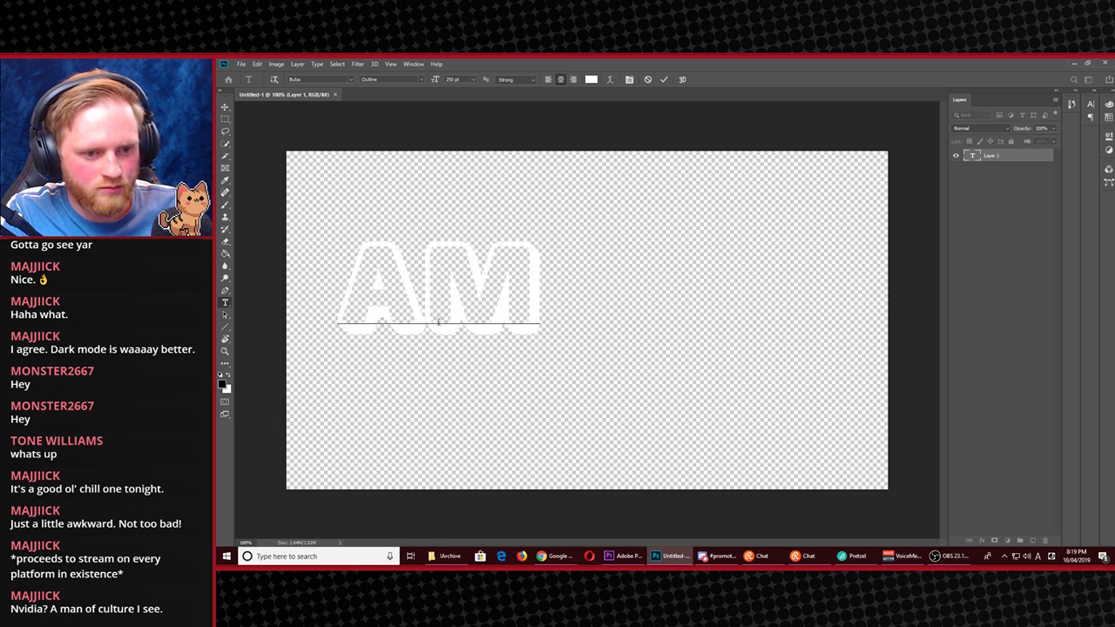
{"action": "type", "text": "D VCE"}
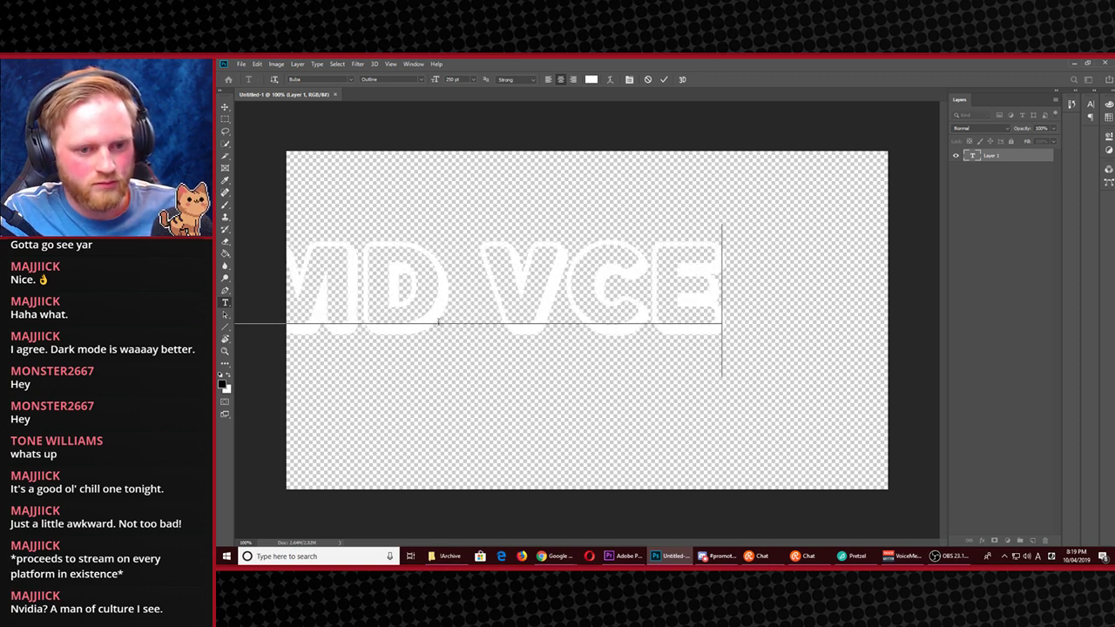
{"action": "left_click", "coordinate": [225, 107]}
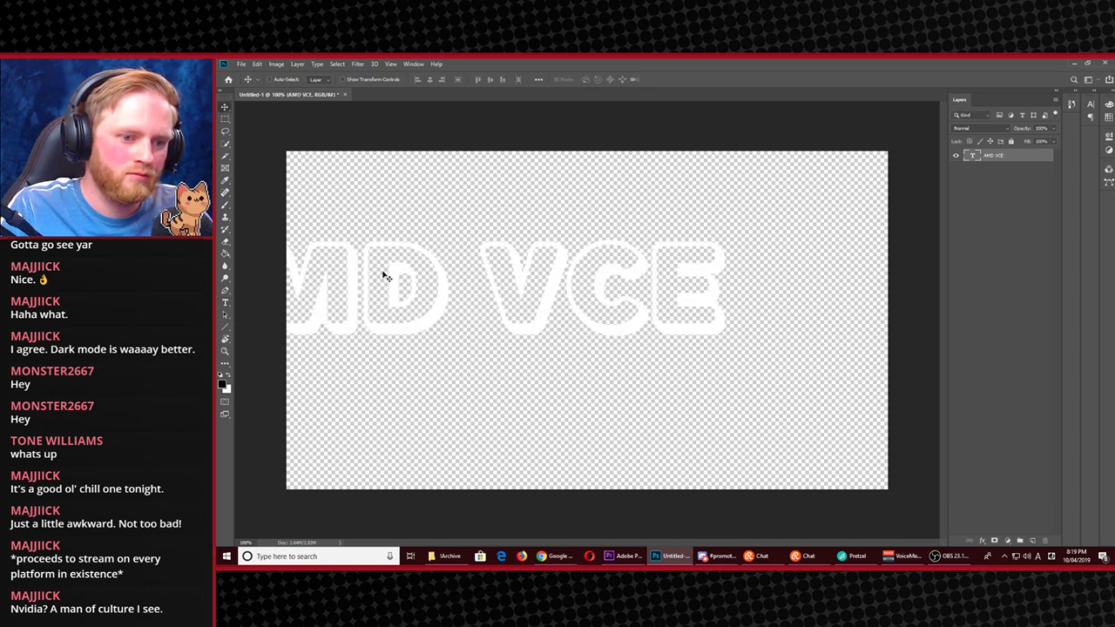
{"action": "mouse_move", "coordinate": [386, 209]}
{"action": "left_mouse_down"}
{"action": "mouse_move", "coordinate": [556, 374]}
{"action": "mouse_move", "coordinate": [525, 363]}
{"action": "mouse_move", "coordinate": [526, 306]}
{"action": "left_mouse_up"}
Rasterize the AMD VCE text layer and fill the inside of every letter with black using the Paint Bucket
{"action": "key", "text": "g"}
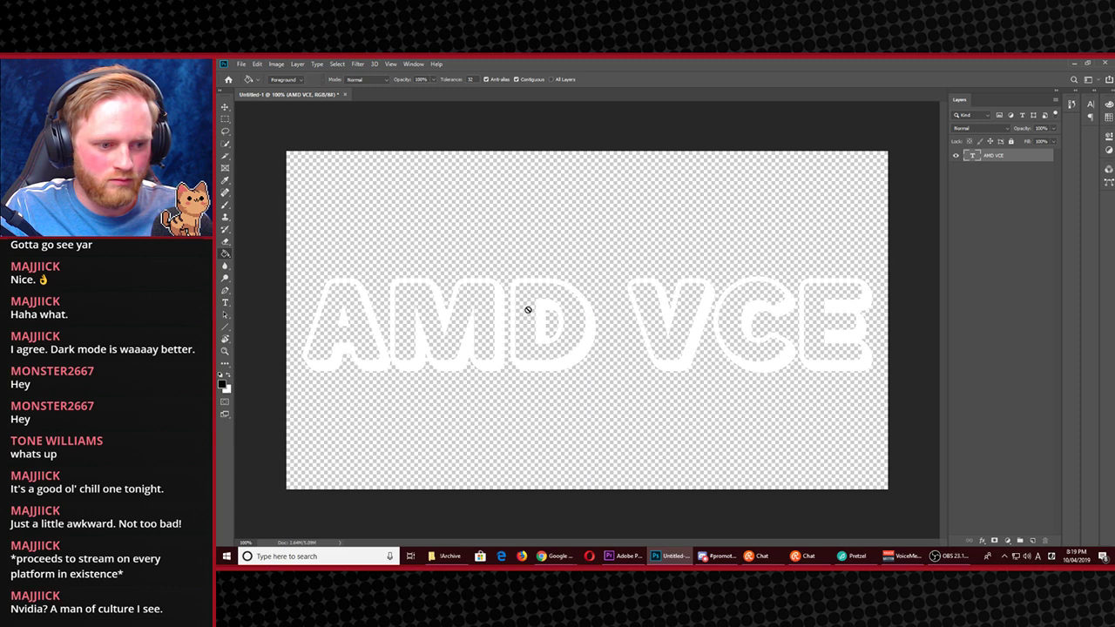
{"action": "left_click", "coordinate": [388, 331]}
{"action": "key", "text": "Return"}
{"action": "left_click", "coordinate": [363, 338]}
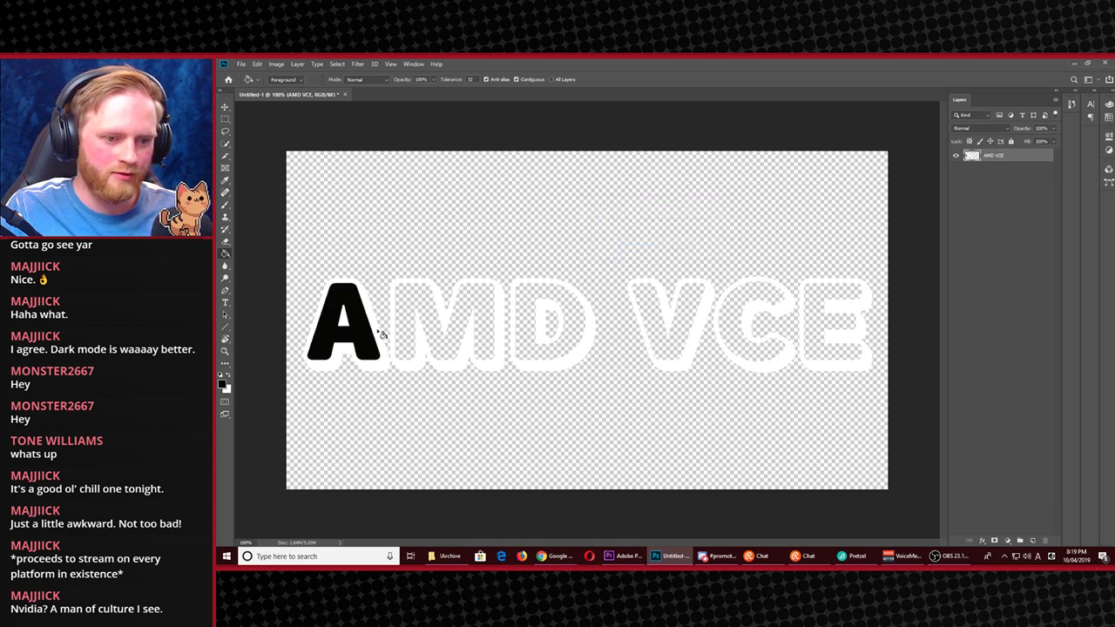
{"action": "left_click", "coordinate": [412, 317]}
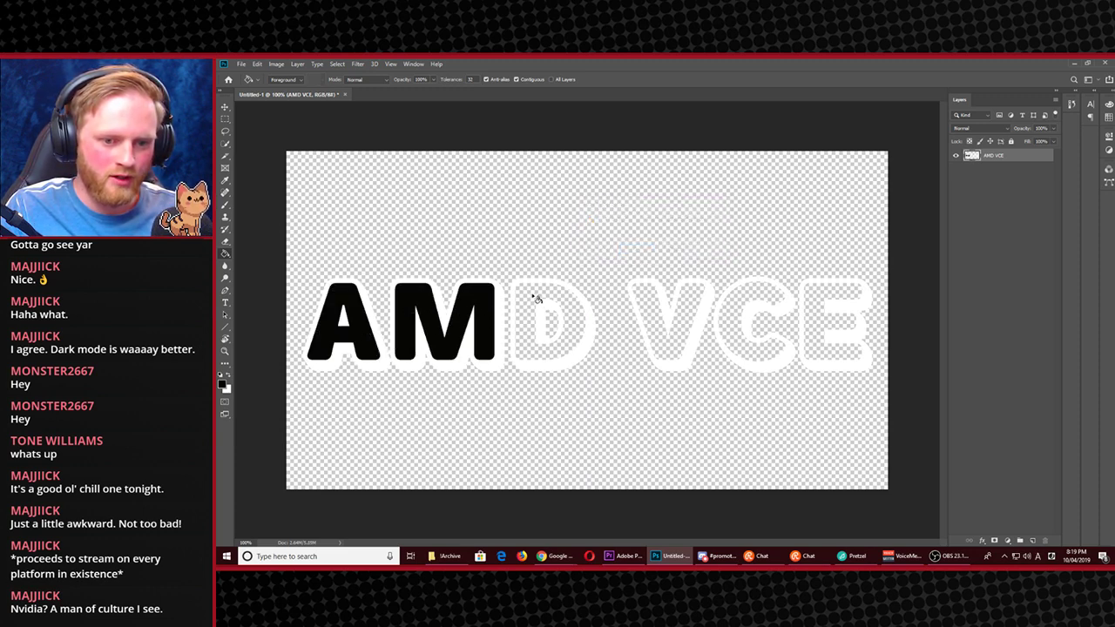
{"action": "left_click", "coordinate": [536, 301]}
{"action": "left_click", "coordinate": [668, 332]}
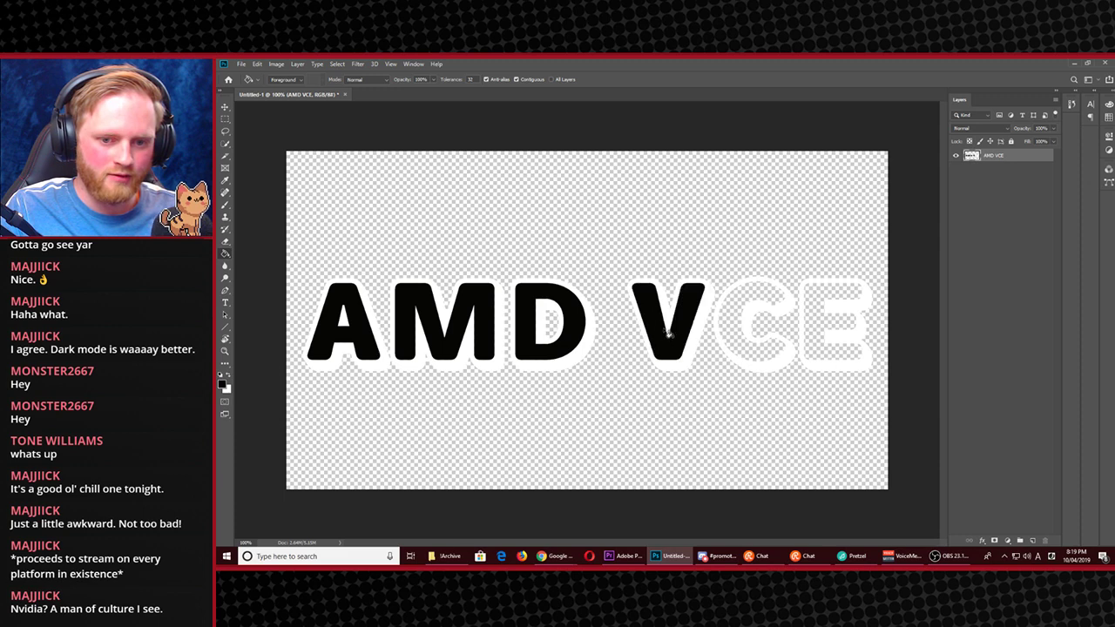
{"action": "left_click", "coordinate": [732, 340]}
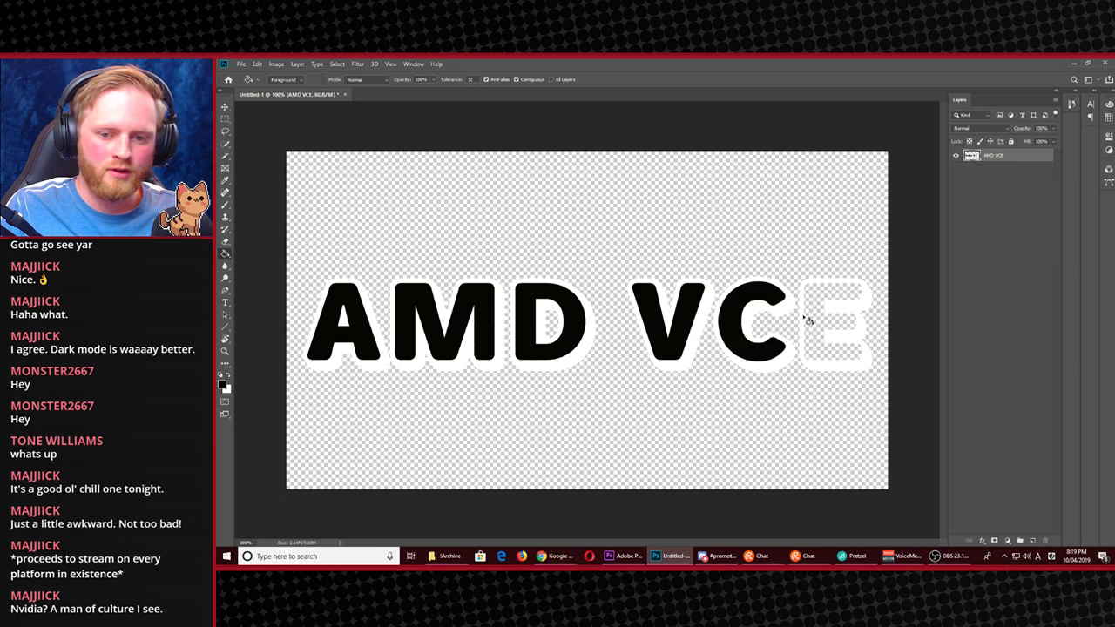
{"action": "left_click", "coordinate": [809, 321]}
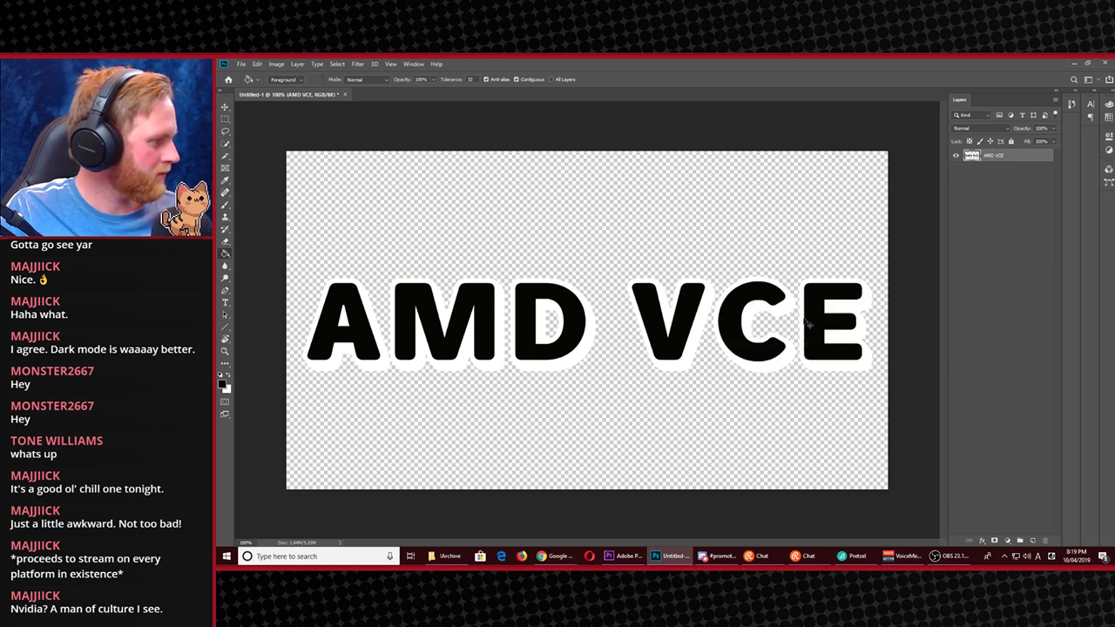
Save the image as a PNG named "AMD VCE" in the OBS Stream Tute folder under Editing on drive D, accepting the PNG options
{"action": "key", "text": "ctrl+s"}
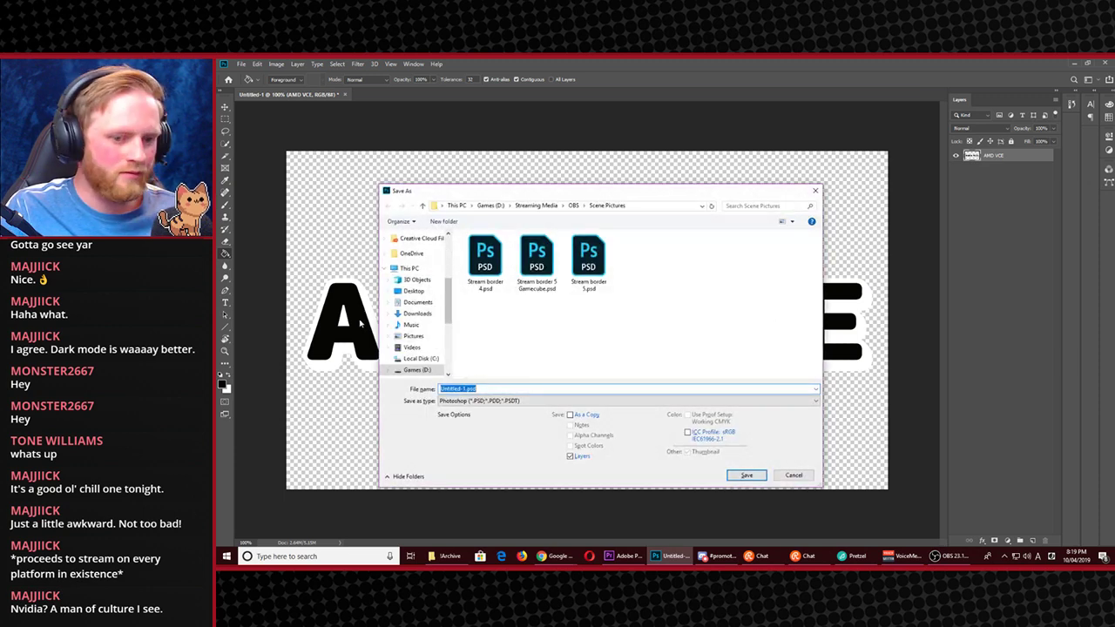
{"action": "left_click", "coordinate": [531, 402]}
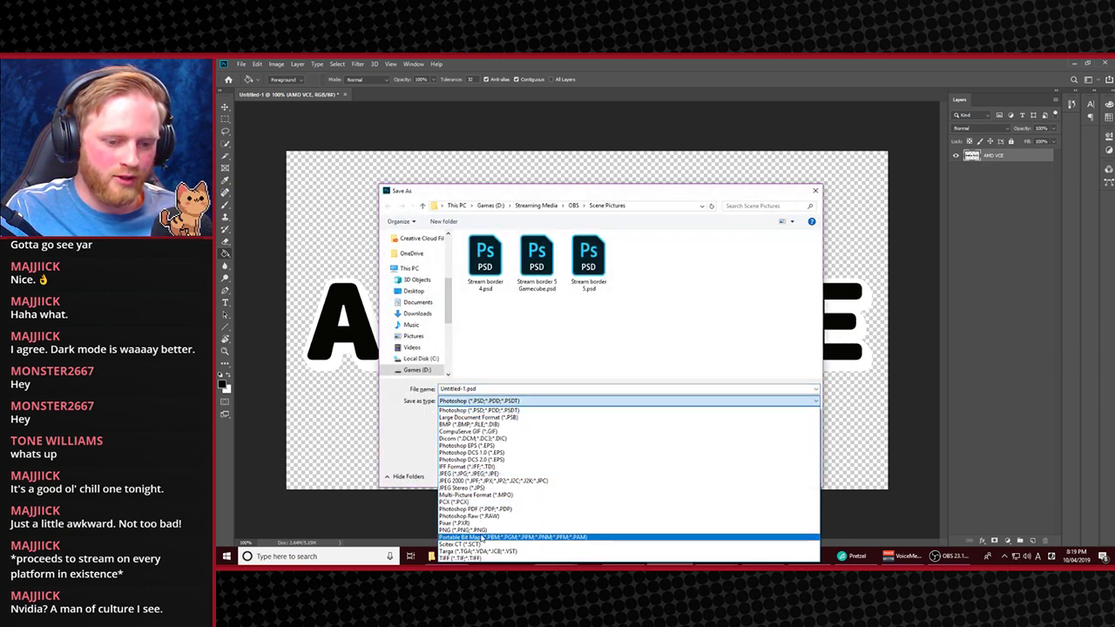
{"action": "left_click", "coordinate": [471, 530]}
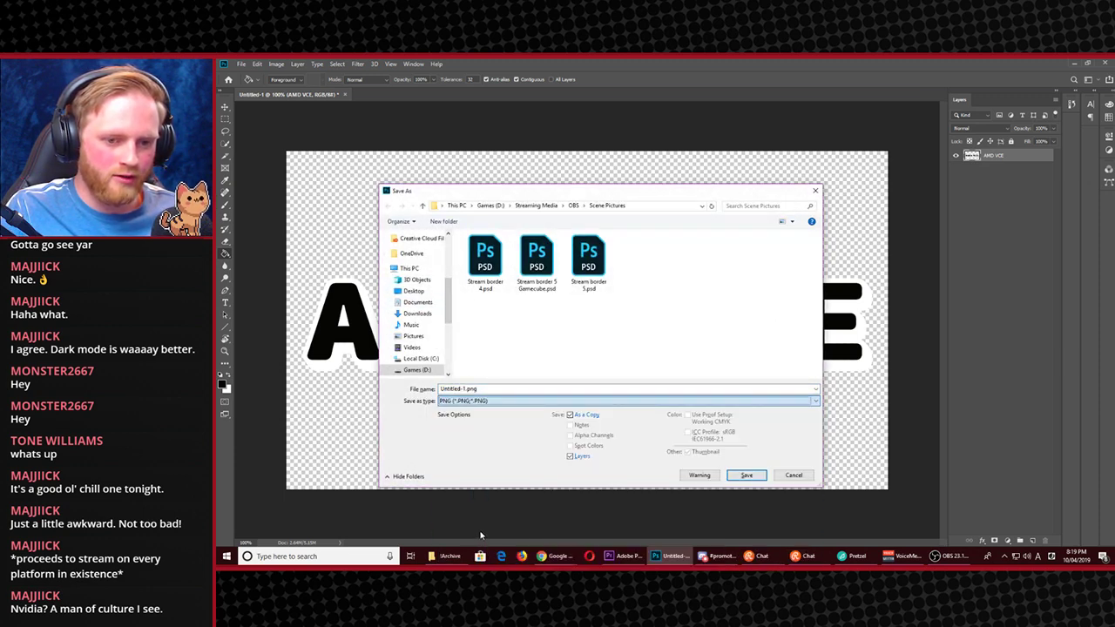
{"action": "left_click", "coordinate": [501, 207]}
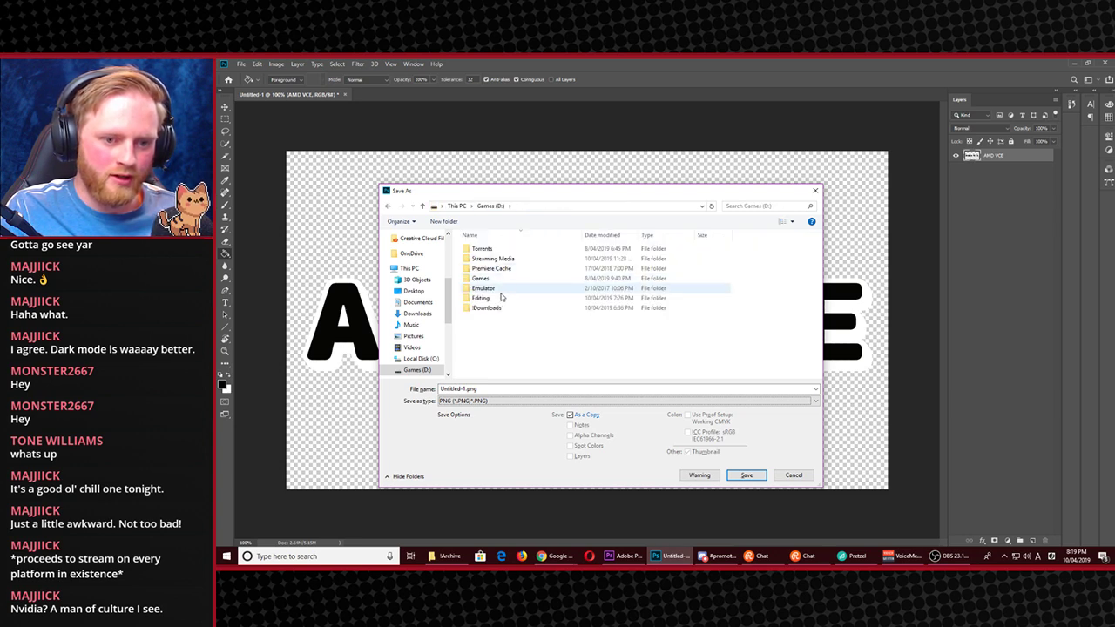
{"action": "double_click", "coordinate": [481, 298]}
{"action": "double_click", "coordinate": [536, 260]}
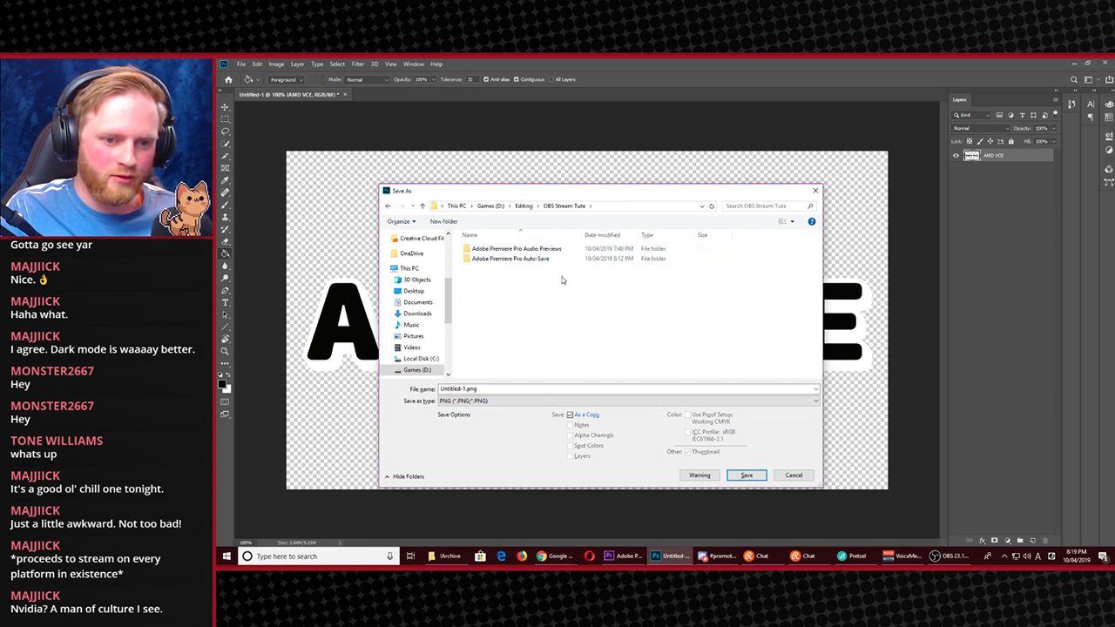
{"action": "double_click", "coordinate": [463, 389]}
{"action": "type", "text": "AMD"}
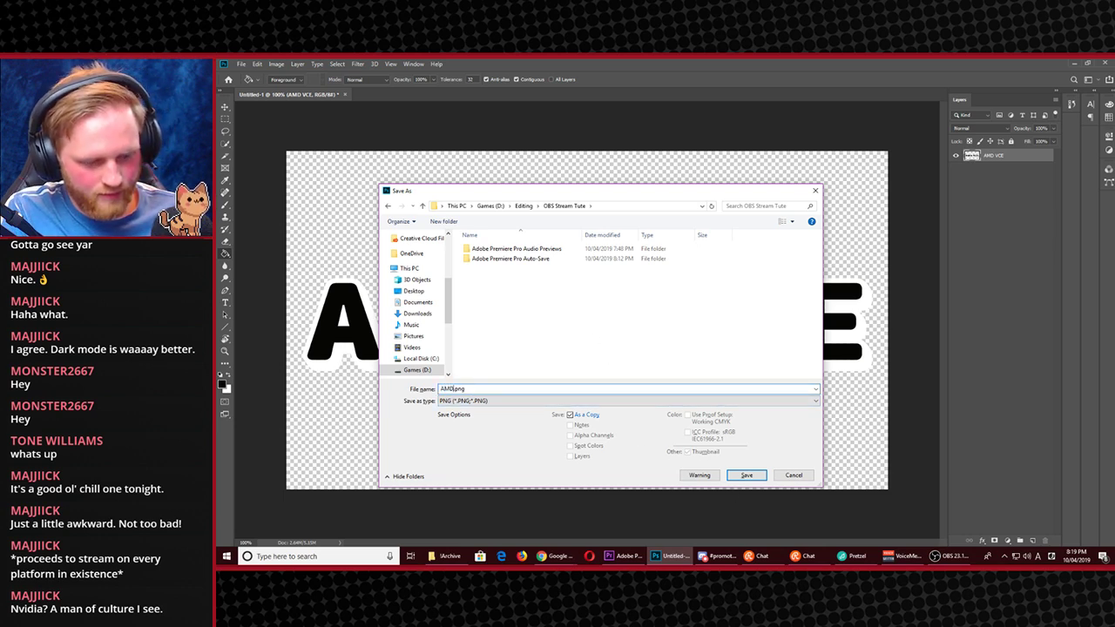
{"action": "type", "text": " VCE"}
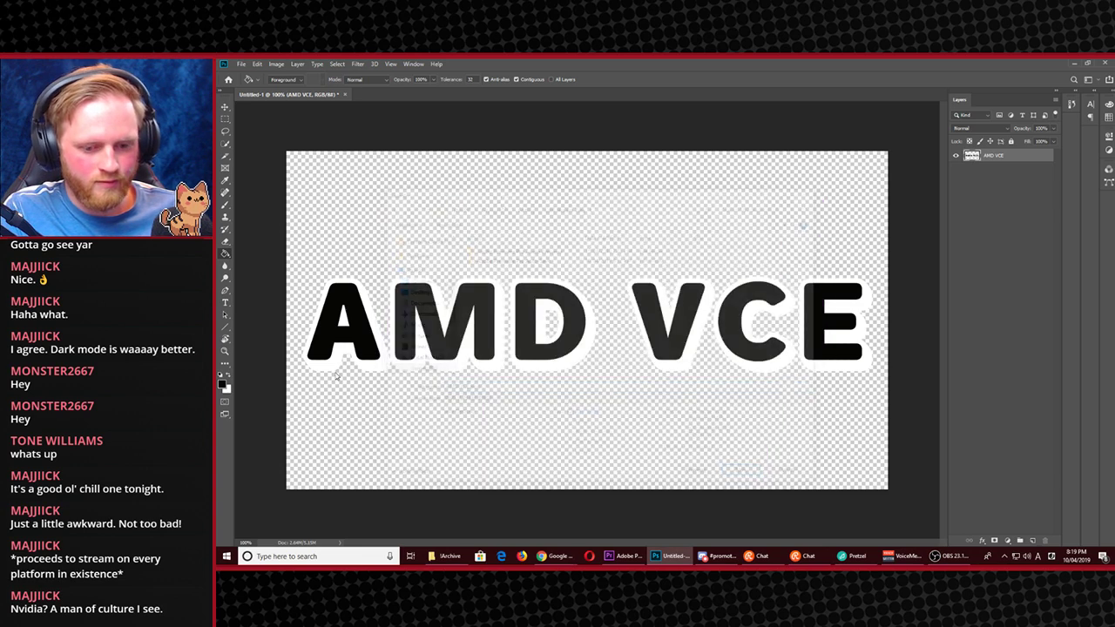
{"action": "key", "text": "Return"}
{"action": "key", "text": "Return"}
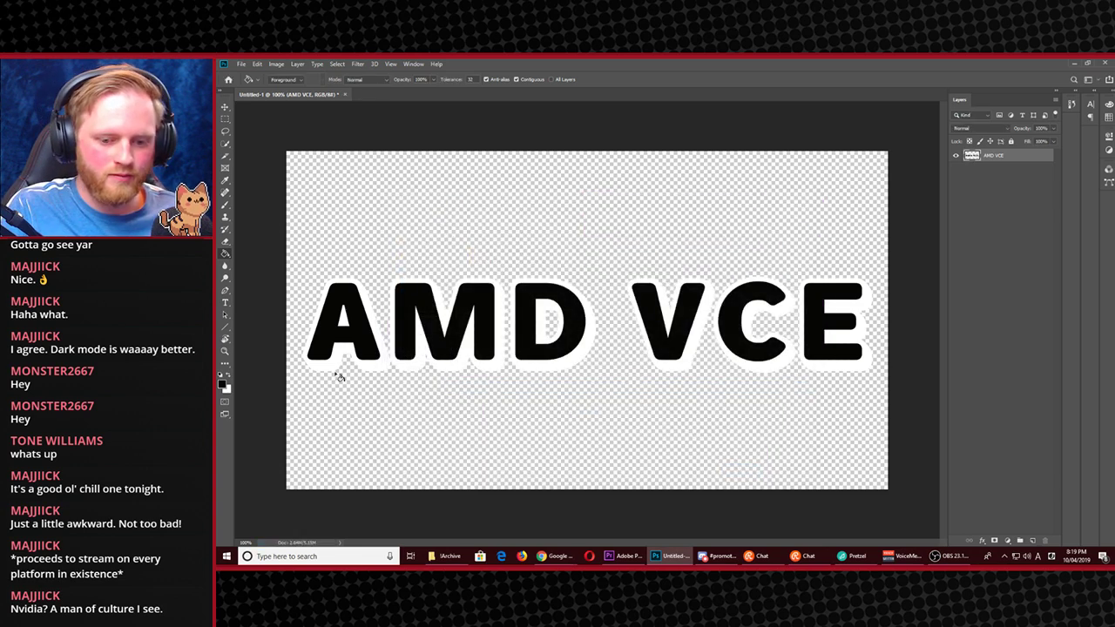
Switch to Premiere Pro, import AMD VCE.png from the OBS Stream Tute folder and place it on track V3 at 00;08;35;54
{"action": "left_click", "coordinate": [449, 556]}
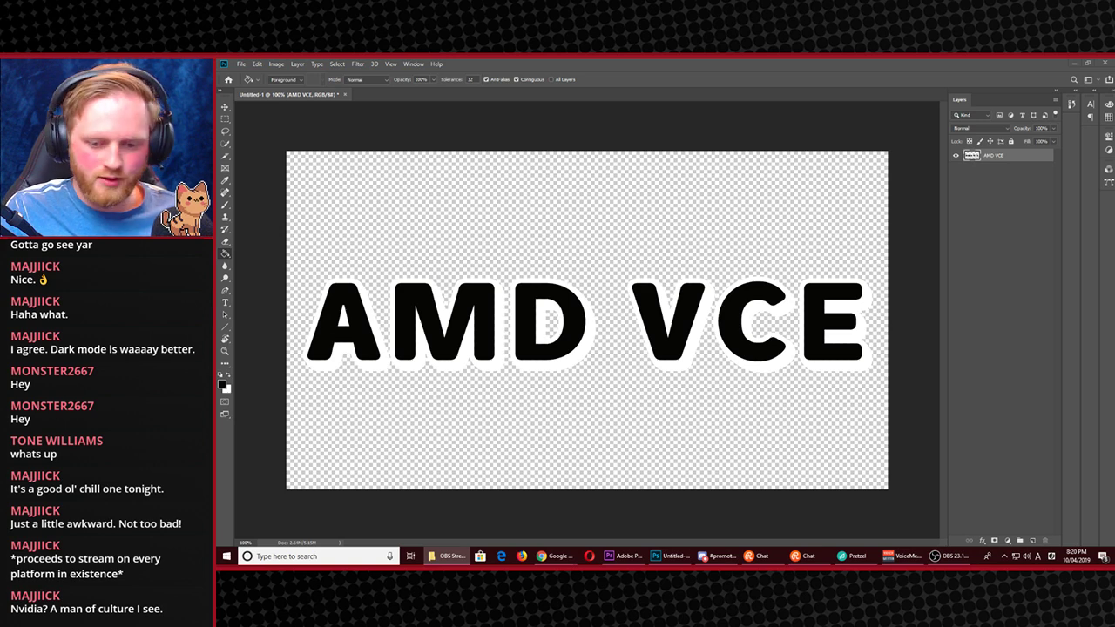
{"action": "left_click", "coordinate": [623, 556]}
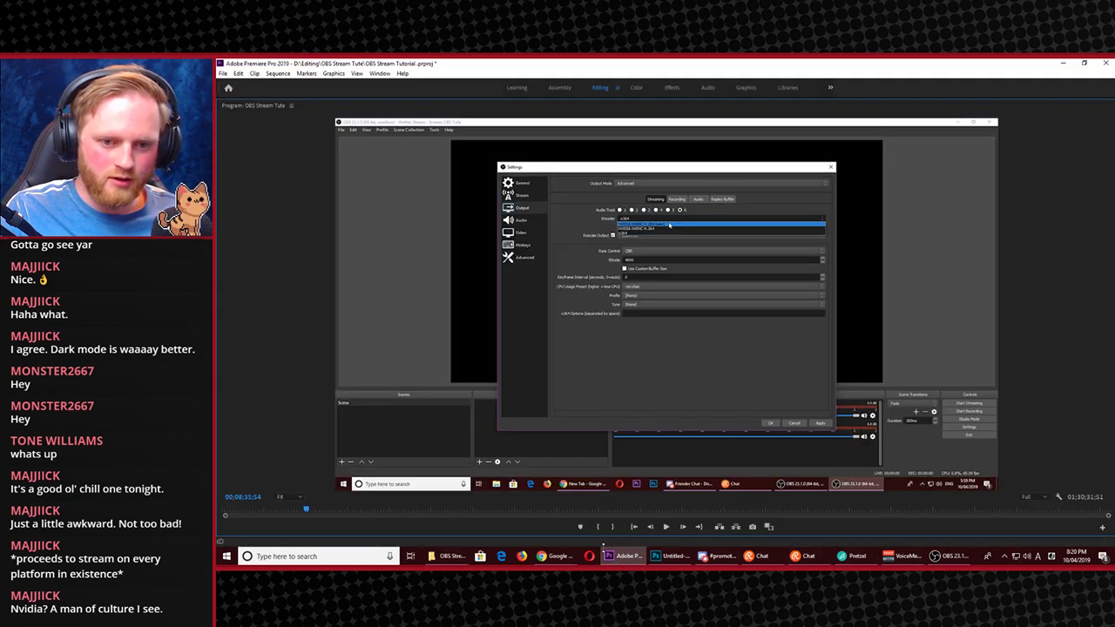
{"action": "key", "text": "grave"}
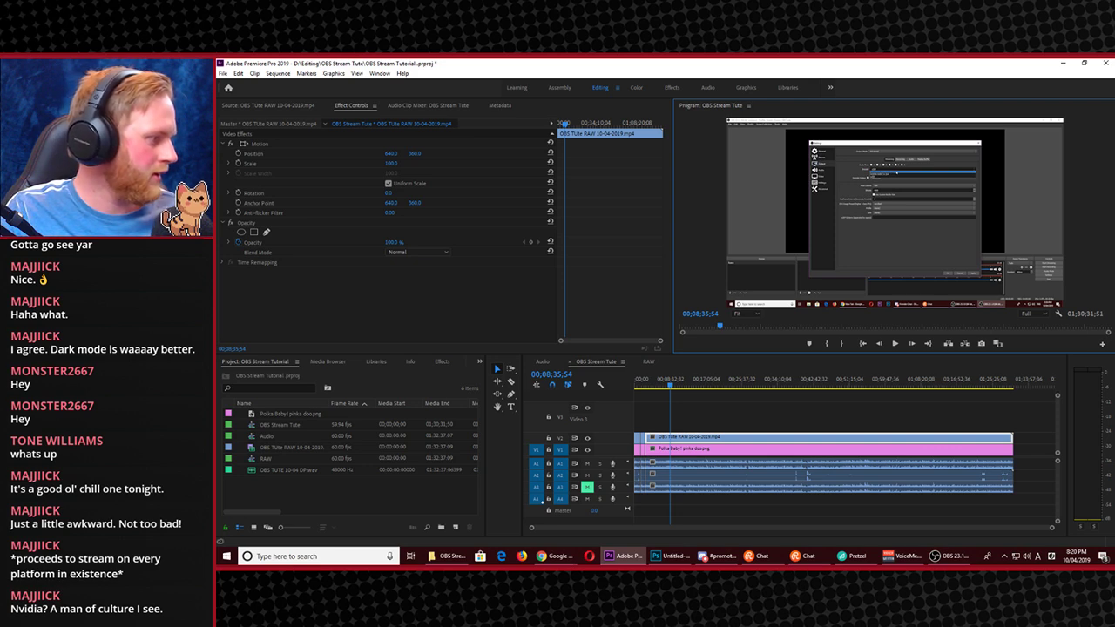
{"action": "left_click_drag", "start_coordinate": [541, 504], "coordinate": [673, 429]}
{"action": "left_click_drag", "start_coordinate": [673, 429], "coordinate": [672, 415]}
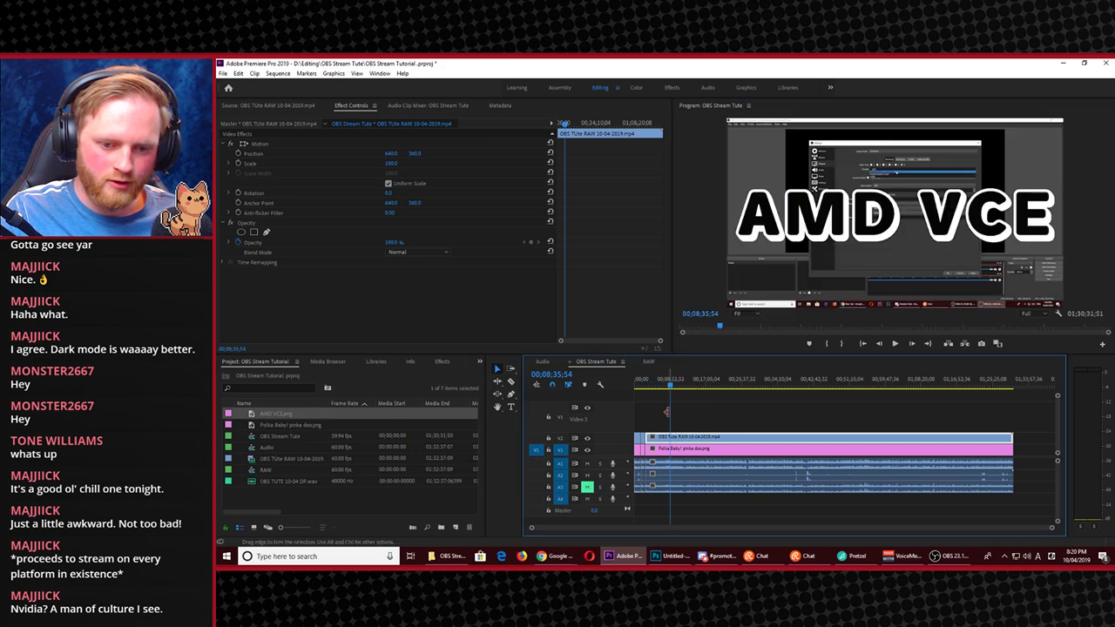
Play the sequence from 00;08;34;59 through the start of the AMD VCE graphic to check its timing
{"action": "key", "text": "equal"}
{"action": "key", "text": "equal"}
{"action": "key", "text": "equal"}
{"action": "key", "text": "equal"}
{"action": "key", "text": "equal"}
{"action": "key", "text": "equal"}
{"action": "key", "text": "equal"}
{"action": "key", "text": "equal"}
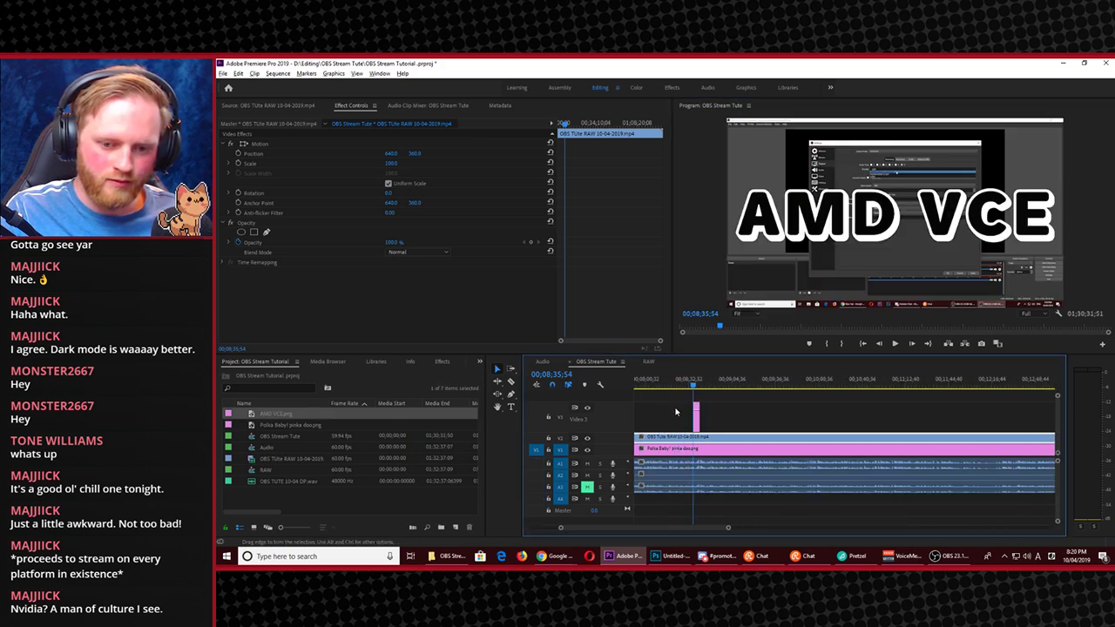
{"action": "key", "text": "equal"}
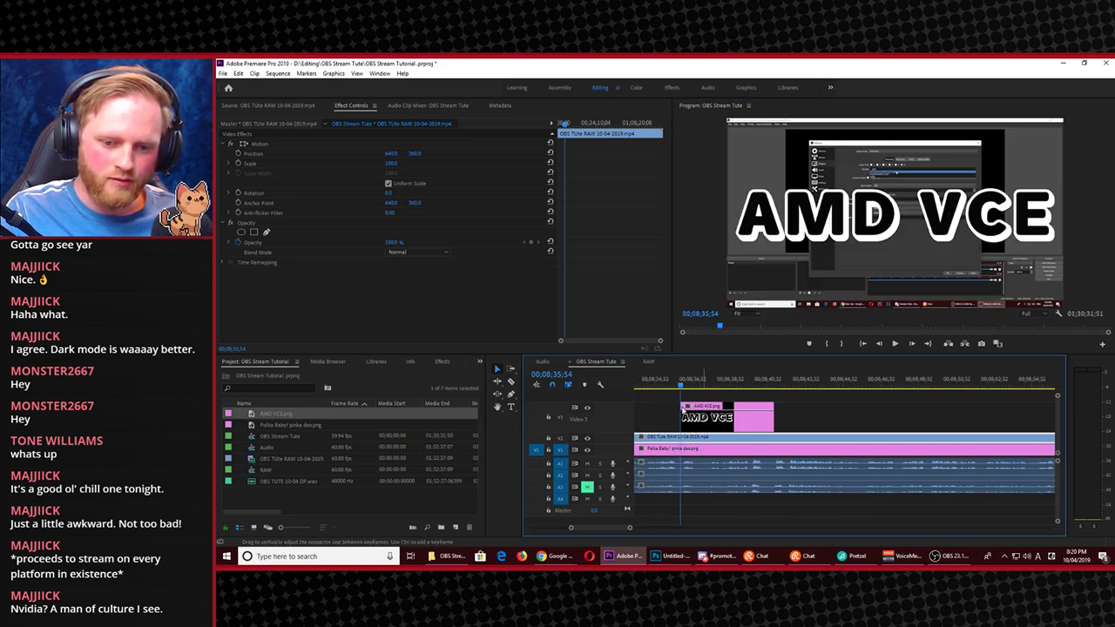
{"action": "left_click_drag", "start_coordinate": [681, 383], "coordinate": [664, 385]}
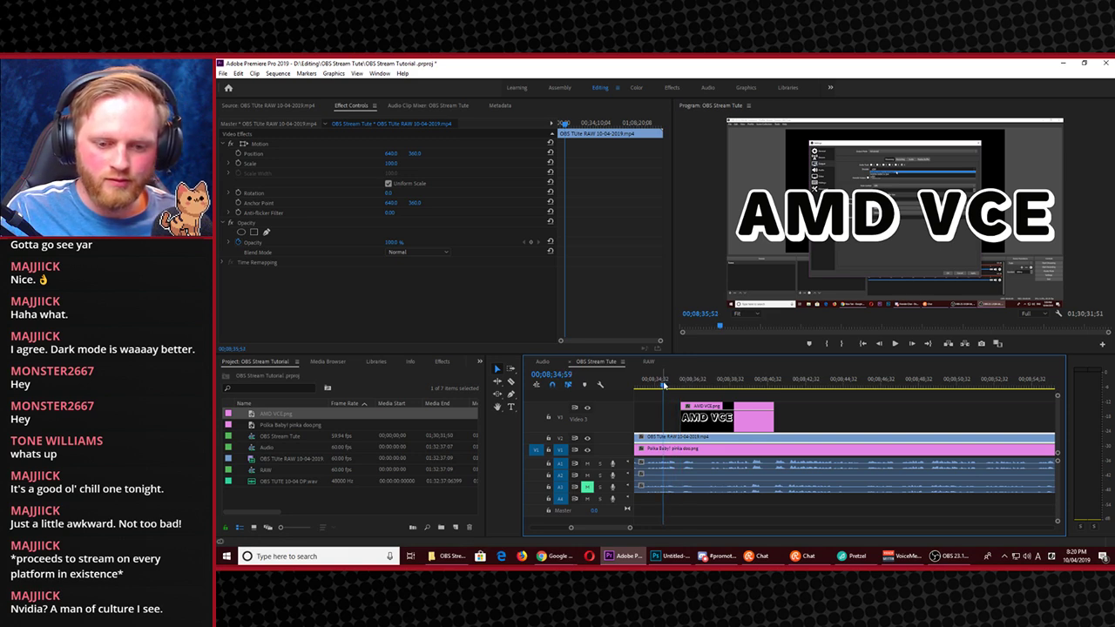
{"action": "left_click", "coordinate": [894, 344]}
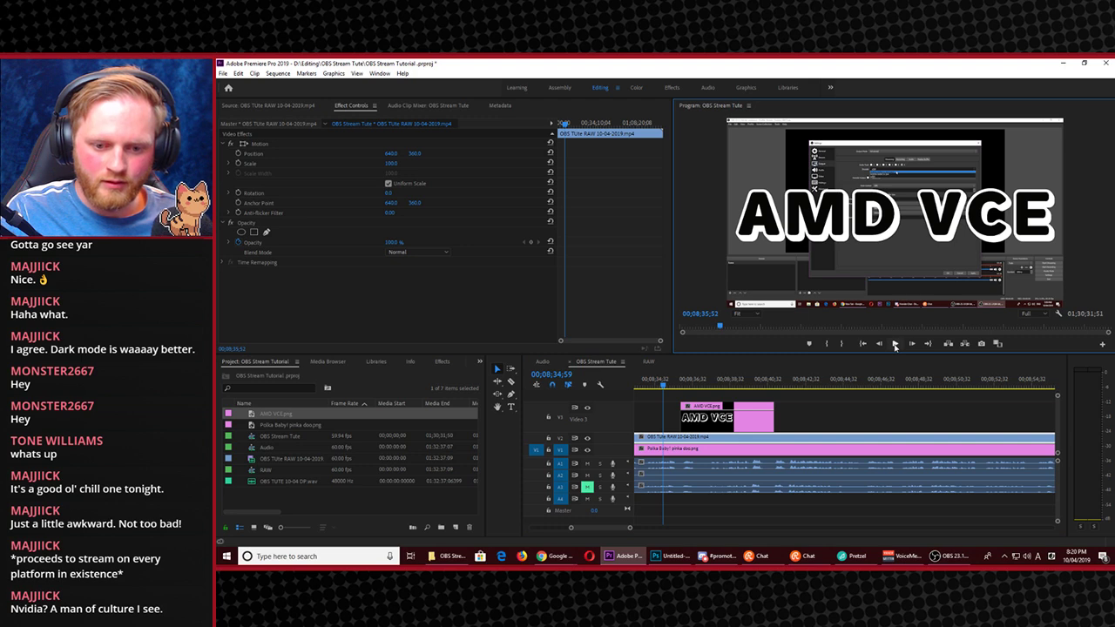
{"action": "left_click", "coordinate": [894, 344]}
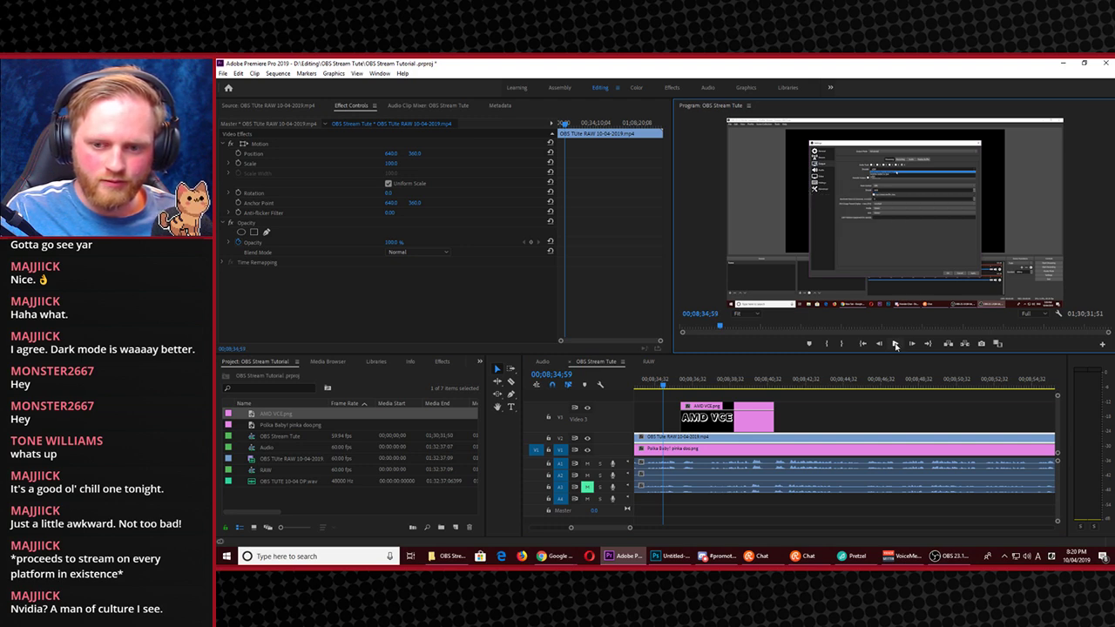
{"action": "left_click", "coordinate": [894, 344]}
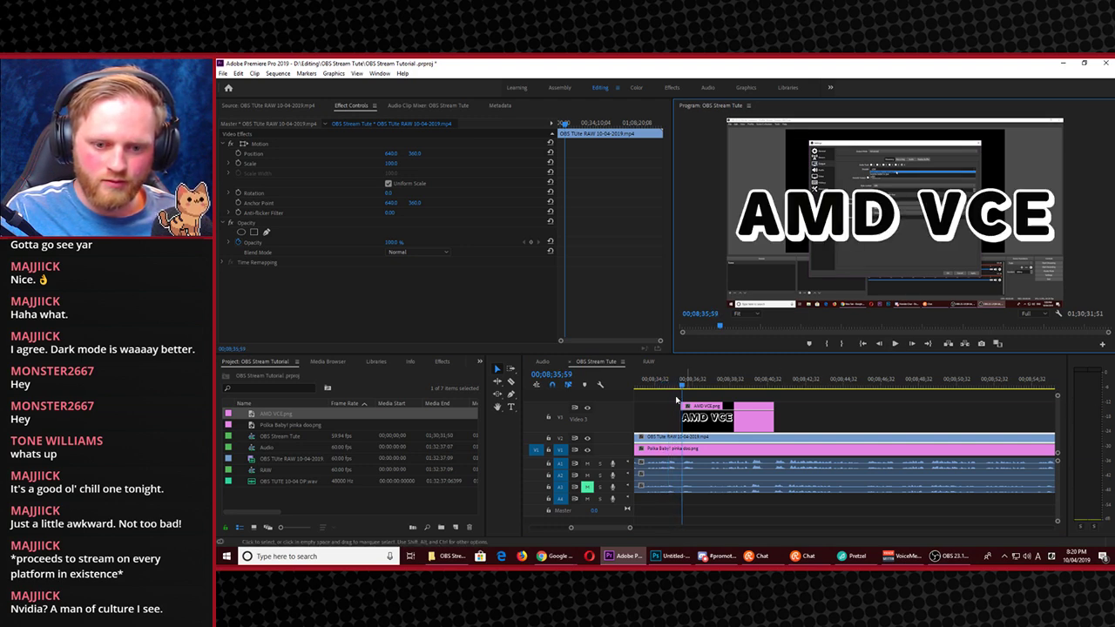
Move the AMD VCE clip on track V3 earlier so it starts at 00;08;35;27
{"action": "left_click", "coordinate": [676, 384]}
{"action": "left_click_drag", "start_coordinate": [676, 384], "coordinate": [686, 423]}
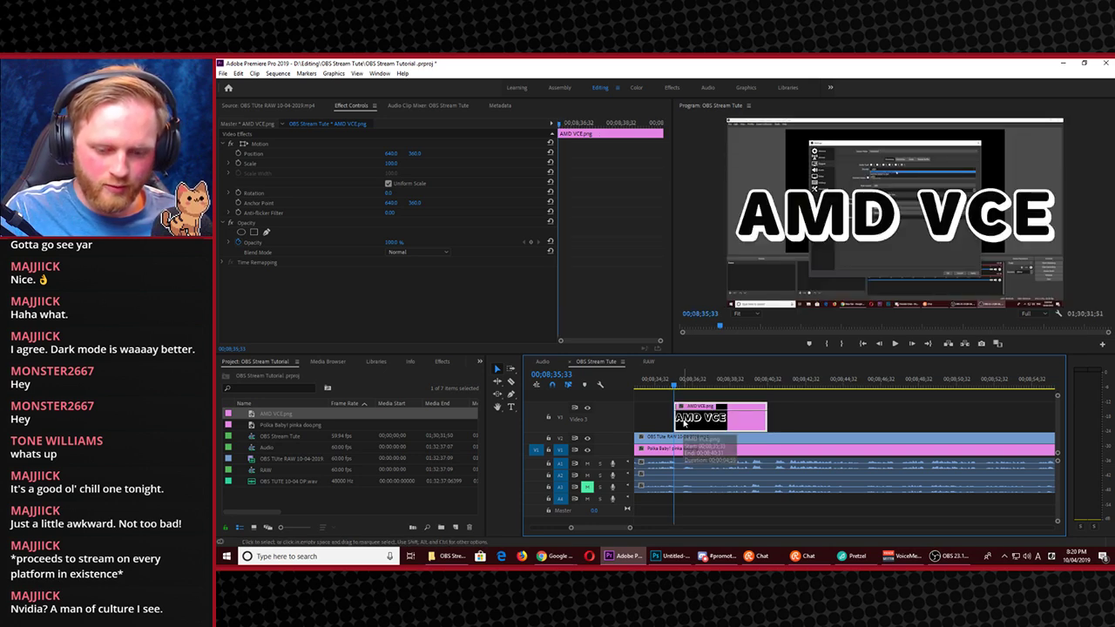
{"action": "key", "text": "Left"}
{"action": "key", "text": "Left"}
{"action": "key", "text": "Left"}
{"action": "key", "text": "Left"}
{"action": "key", "text": "Left"}
{"action": "left_click_drag", "start_coordinate": [684, 423], "coordinate": [682, 424]}
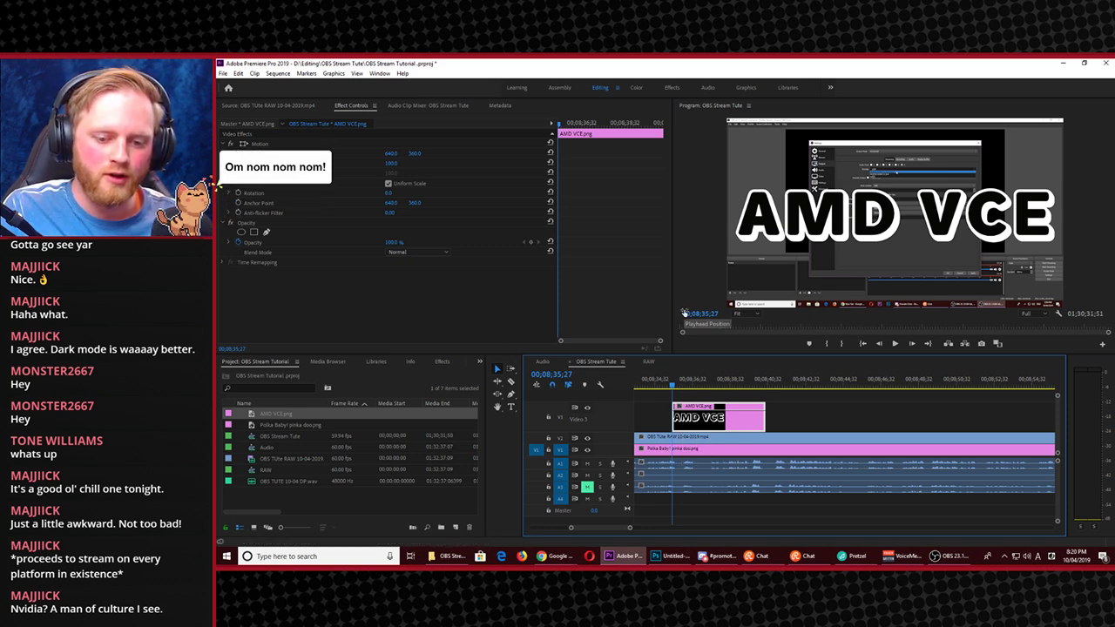
Try scaling the AMD VCE clip to 271 and to 90, restoring its scale to 100 each time
{"action": "left_click", "coordinate": [390, 163]}
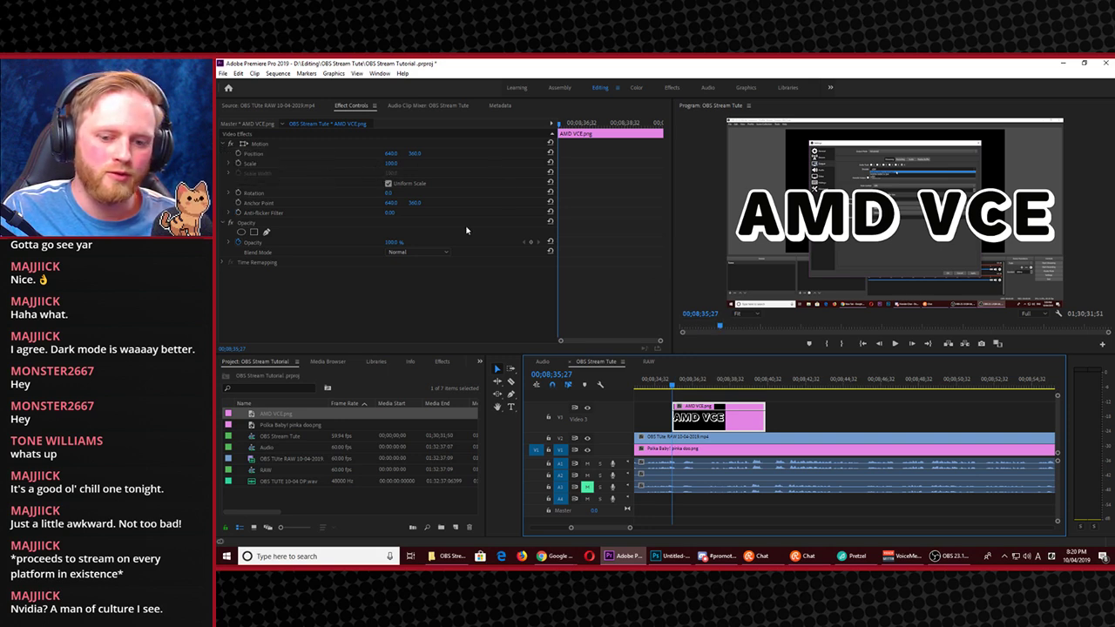
{"action": "type", "text": "0"}
{"action": "key", "text": "Return"}
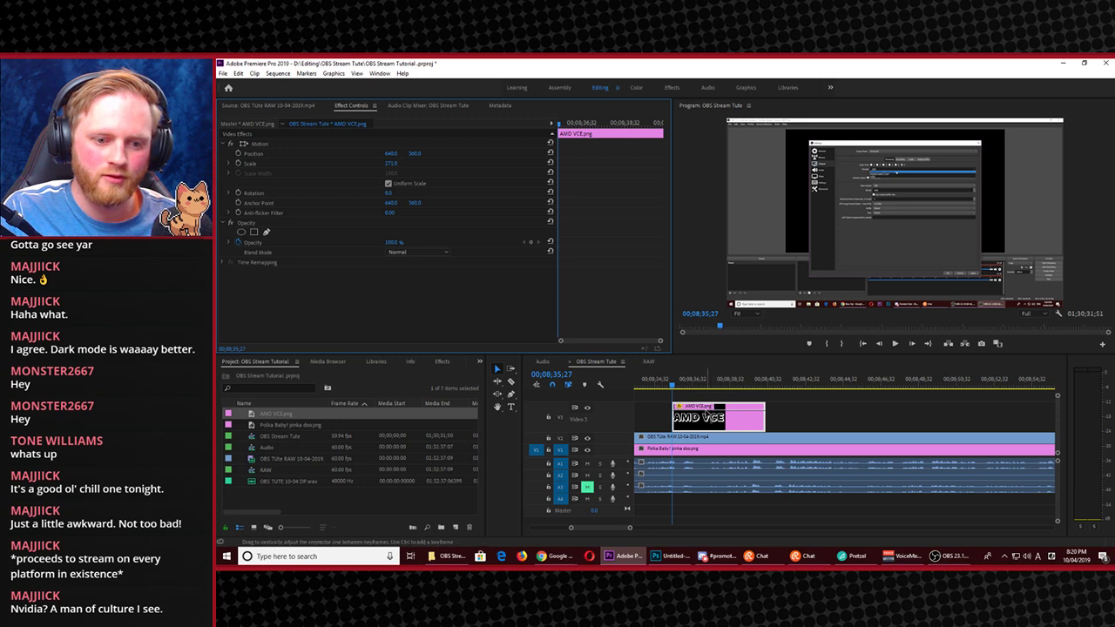
{"action": "left_click", "coordinate": [711, 422]}
{"action": "left_click", "coordinate": [392, 163]}
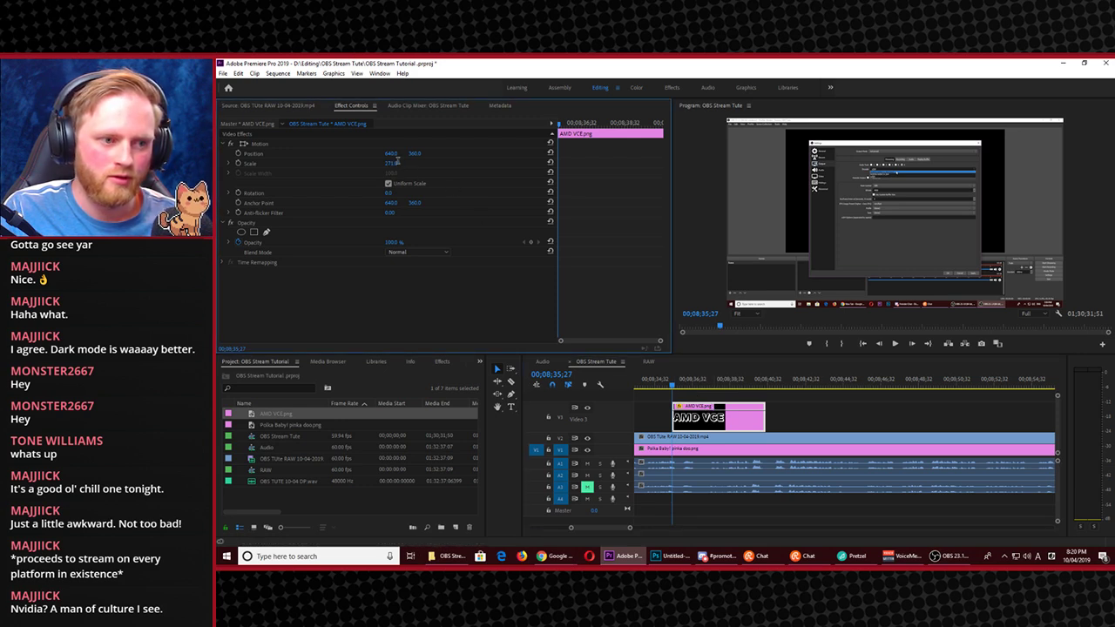
{"action": "type", "text": "100"}
{"action": "key", "text": "Return"}
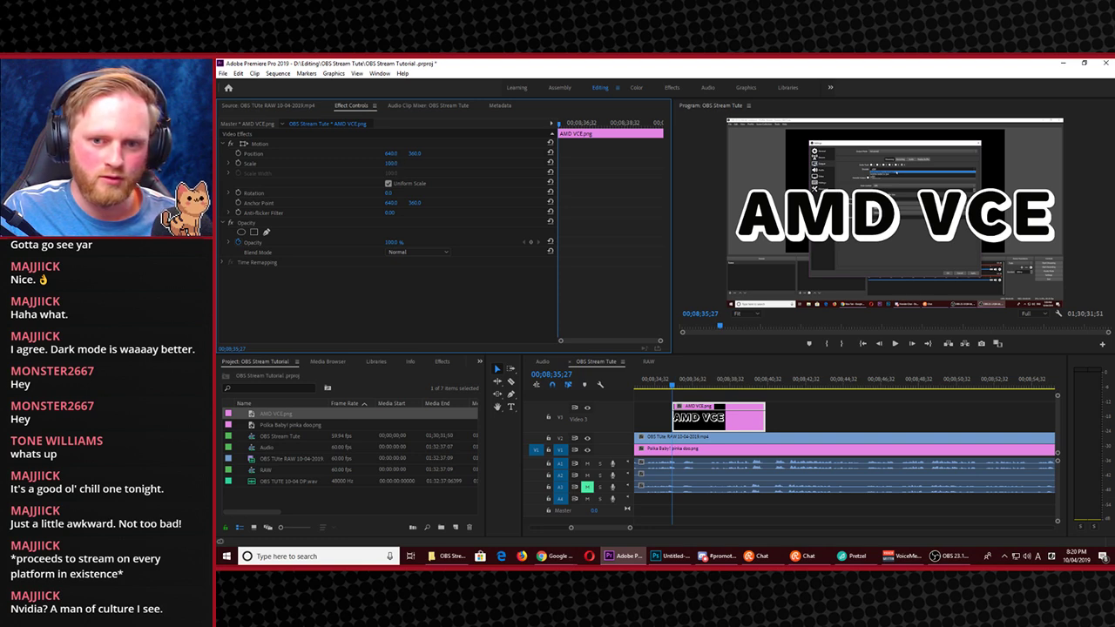
{"action": "left_click_drag", "start_coordinate": [390, 162], "coordinate": [375, 163]}
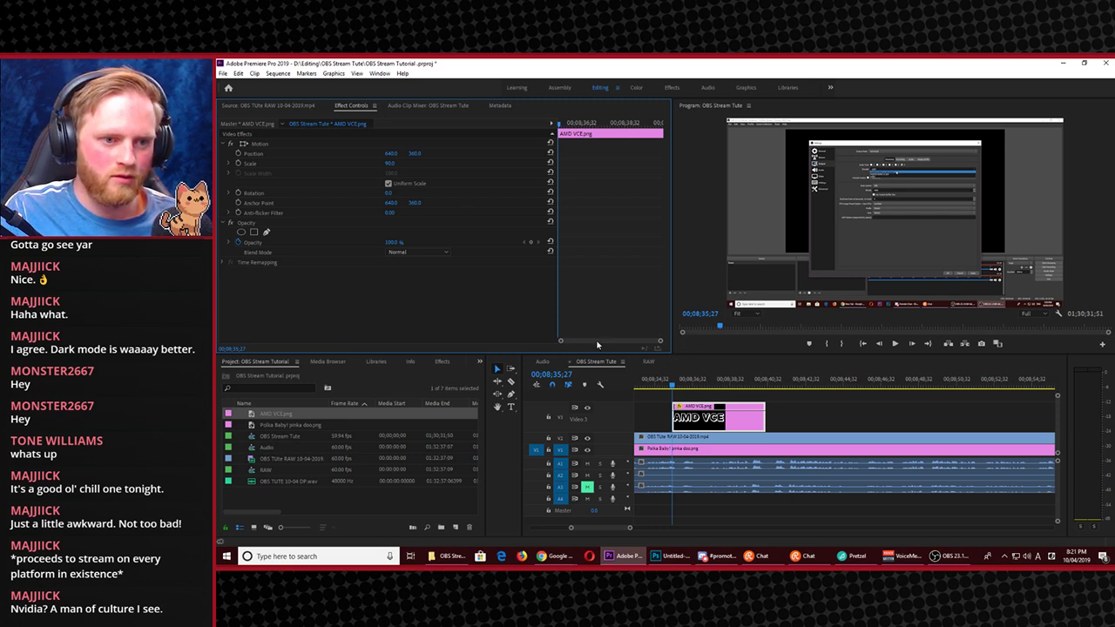
{"action": "key", "text": "ctrl+z"}
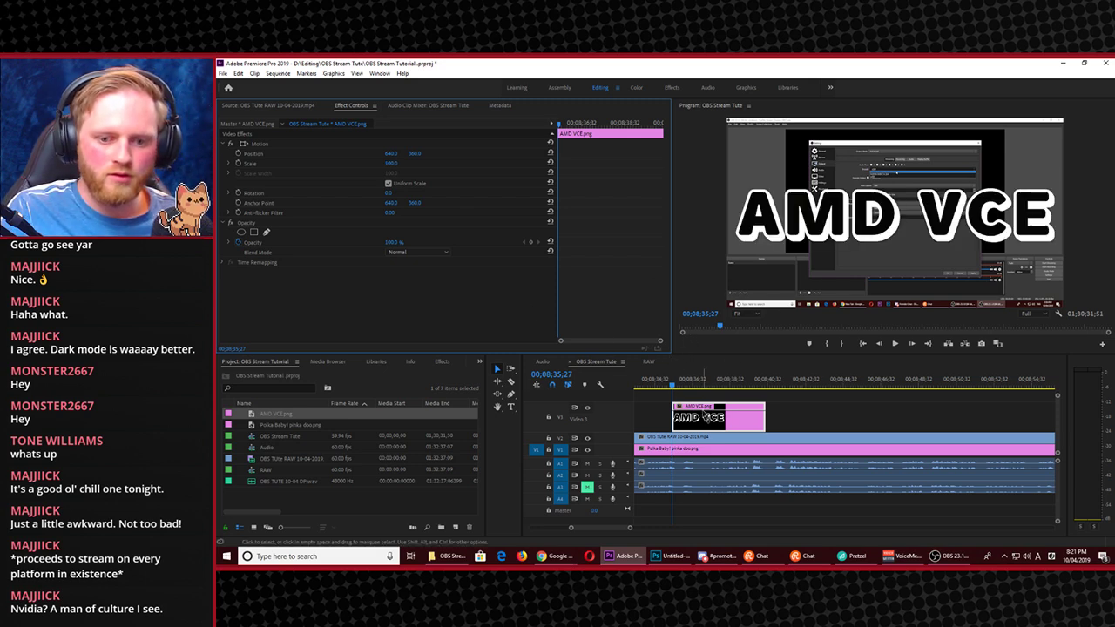
Open the AMD VCE clip in the Source monitor and switch to the Effects workspace
{"action": "double_click", "coordinate": [704, 416]}
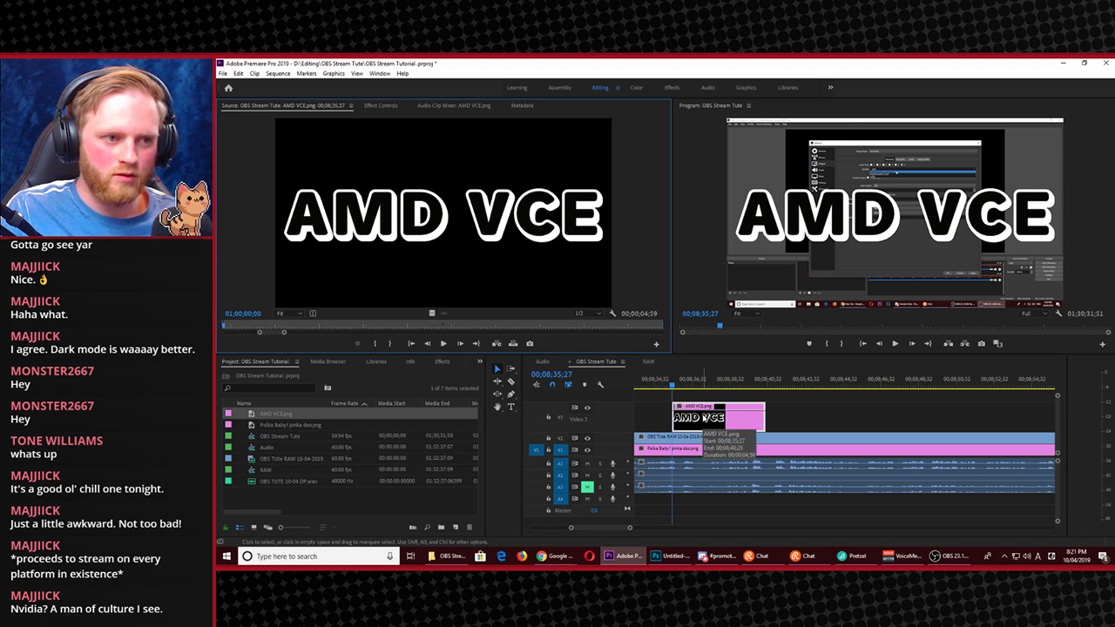
{"action": "left_click", "coordinate": [671, 87]}
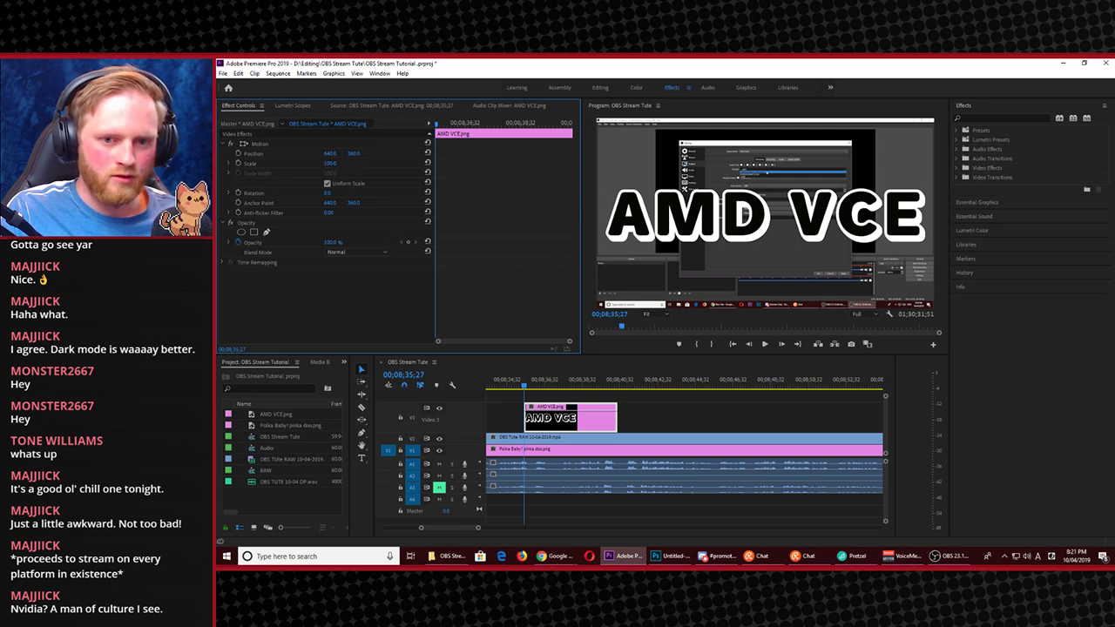
Try scaling the AMD VCE clip to 144, then reset its scale to 100
{"action": "left_click_drag", "start_coordinate": [329, 163], "coordinate": [287, 163]}
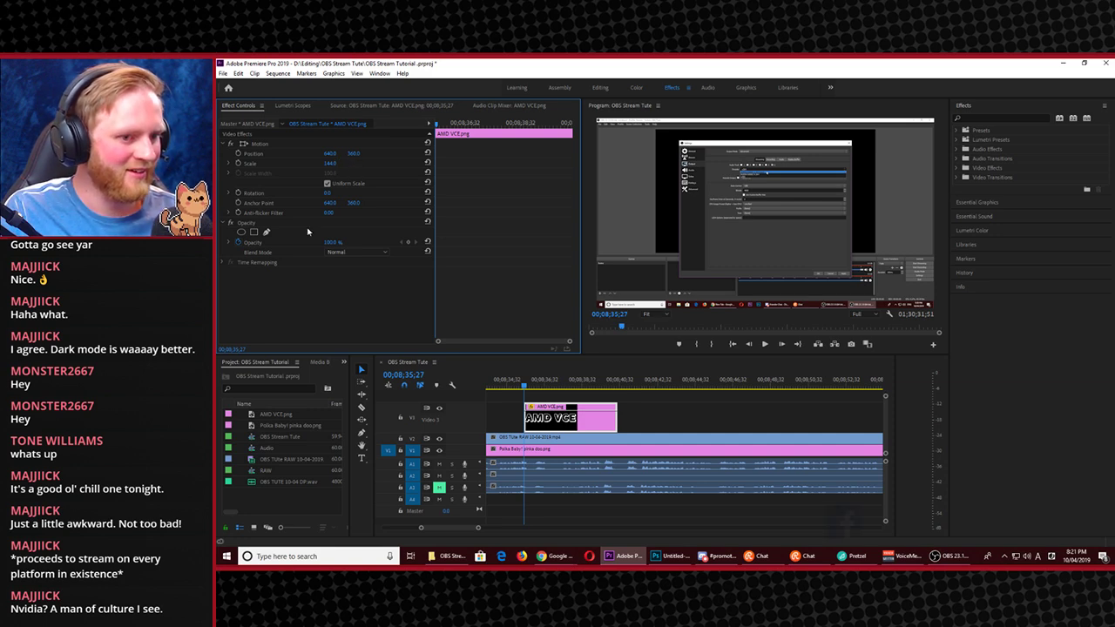
{"action": "left_click", "coordinate": [331, 163]}
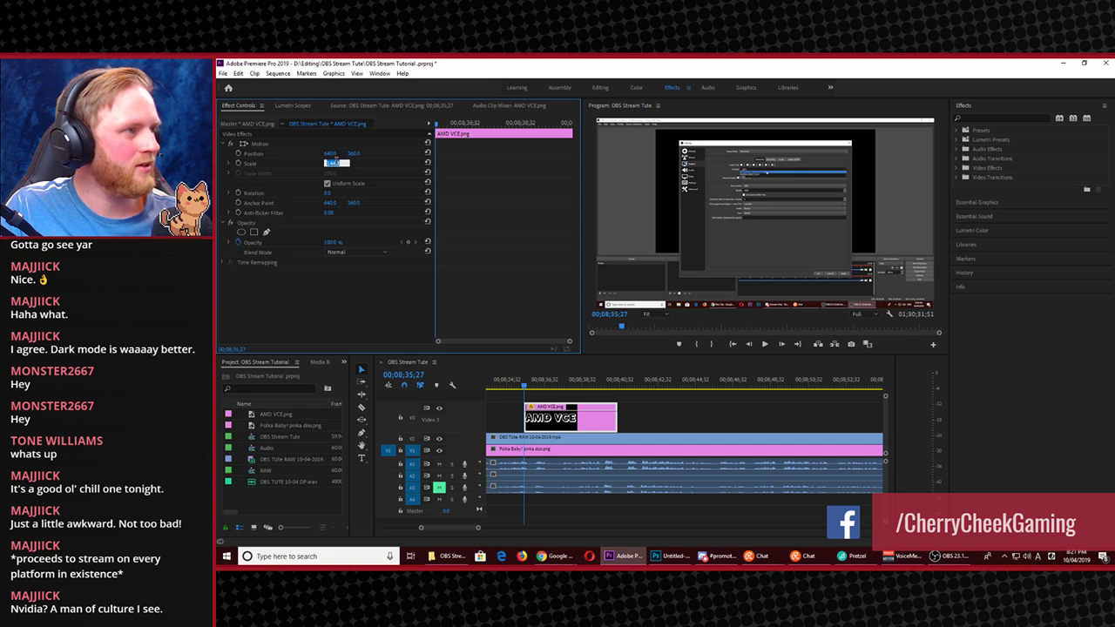
{"action": "type", "text": "10"}
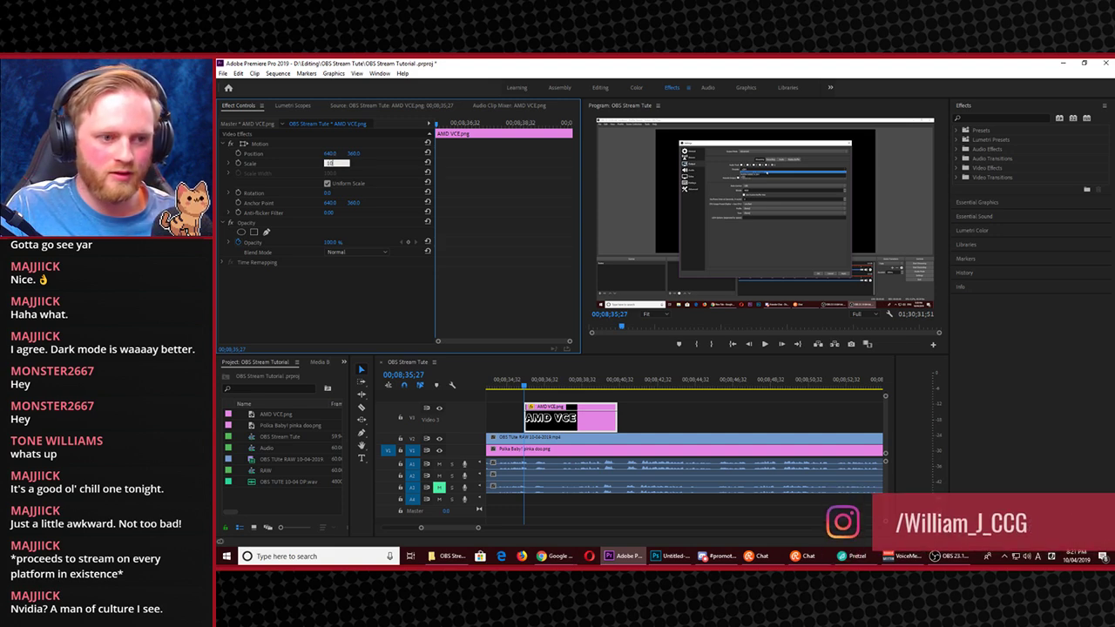
{"action": "type", "text": "0"}
{"action": "key", "text": "Return"}
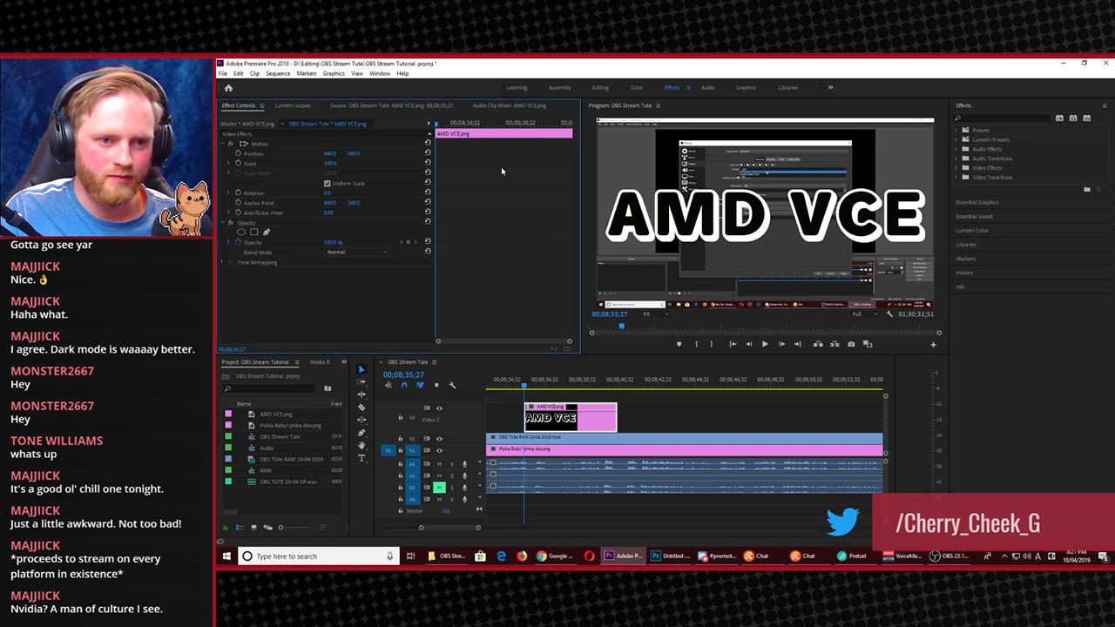
Reduce the height of track V3 and lower the AMD VCE clip's scale through 99 and 85 to 60
{"action": "left_click", "coordinate": [457, 406]}
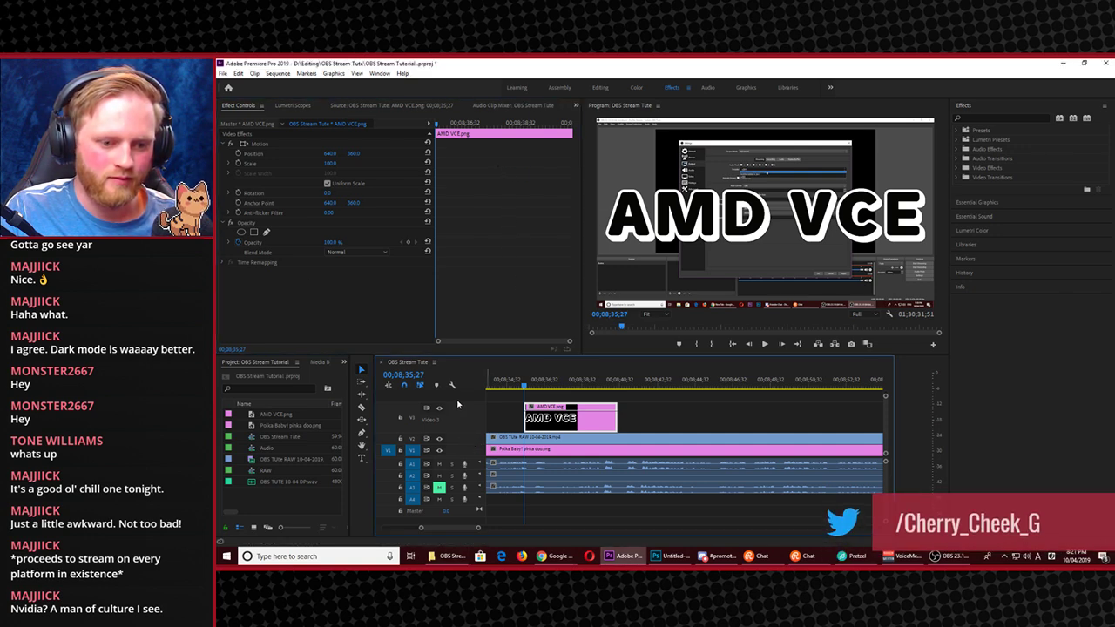
{"action": "left_click_drag", "start_coordinate": [457, 406], "coordinate": [460, 420]}
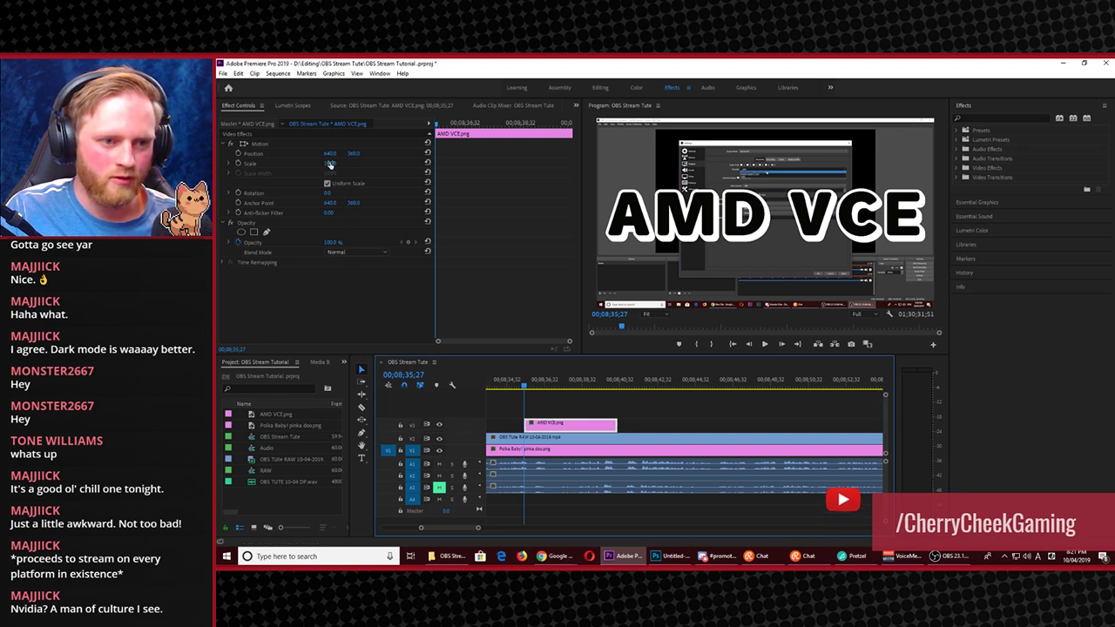
{"action": "left_click", "coordinate": [334, 163]}
{"action": "type", "text": "99"}
{"action": "key", "text": "Return"}
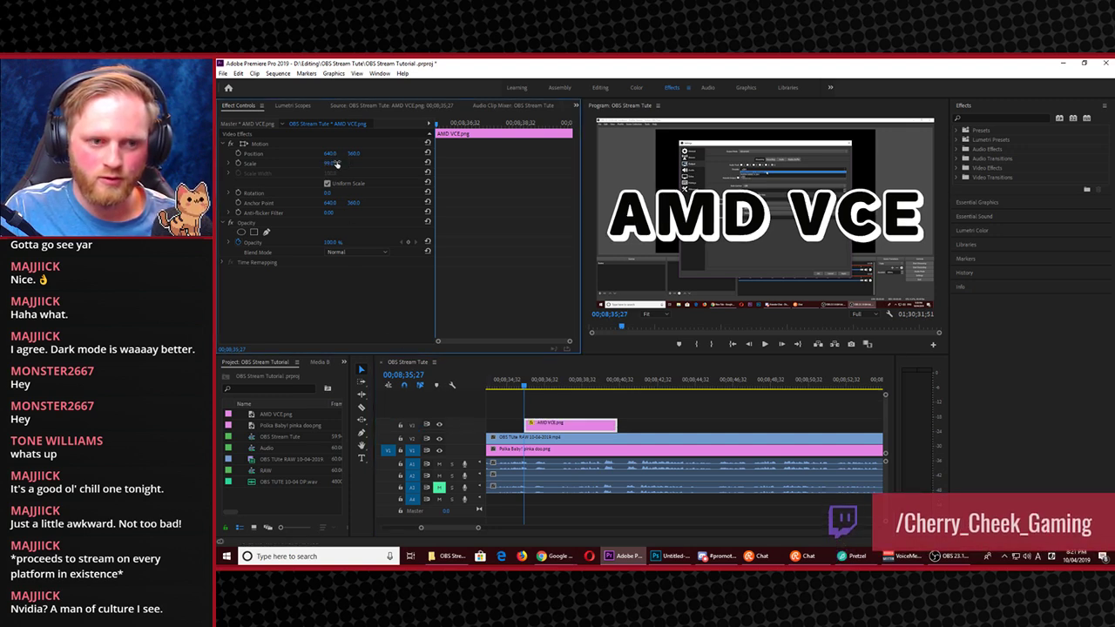
{"action": "left_click", "coordinate": [337, 162]}
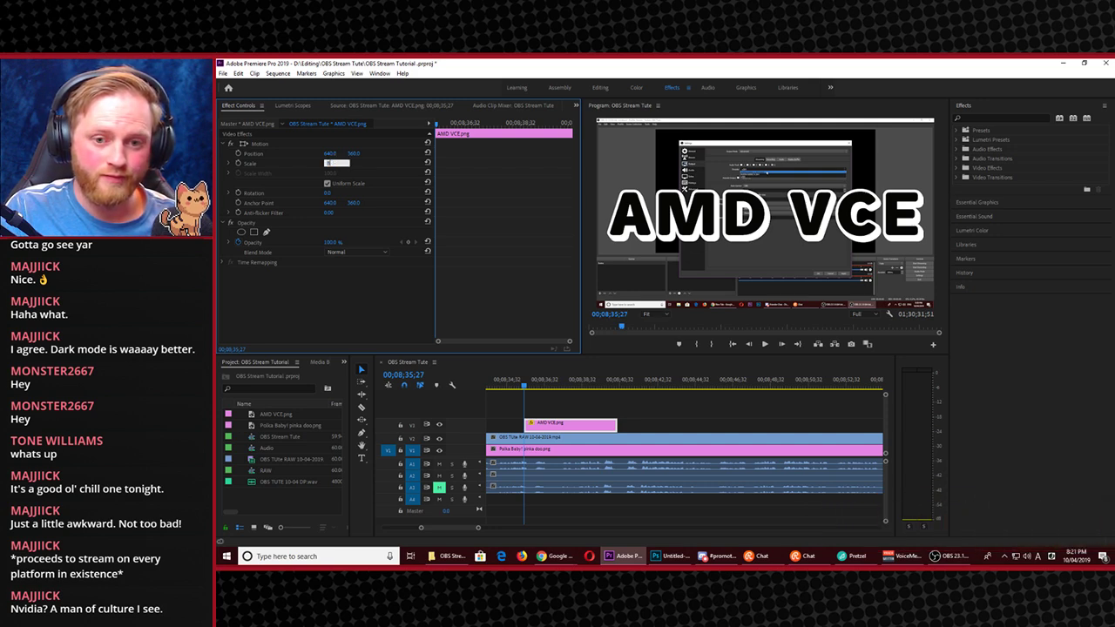
{"action": "type", "text": "85"}
{"action": "key", "text": "Return"}
{"action": "left_click", "coordinate": [336, 163]}
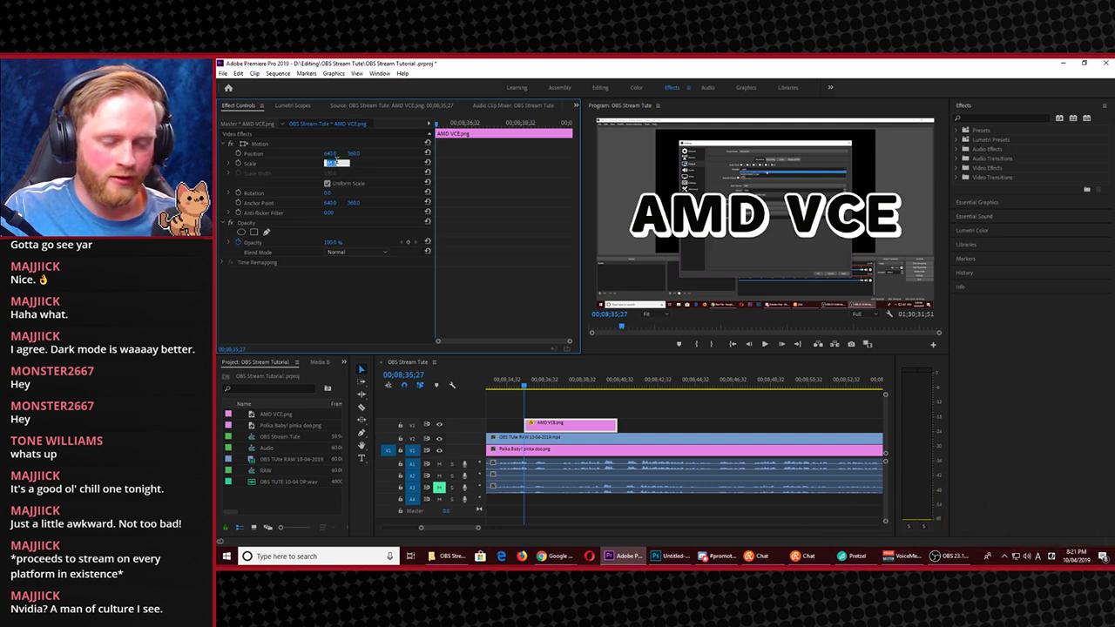
{"action": "type", "text": "60"}
{"action": "key", "text": "Return"}
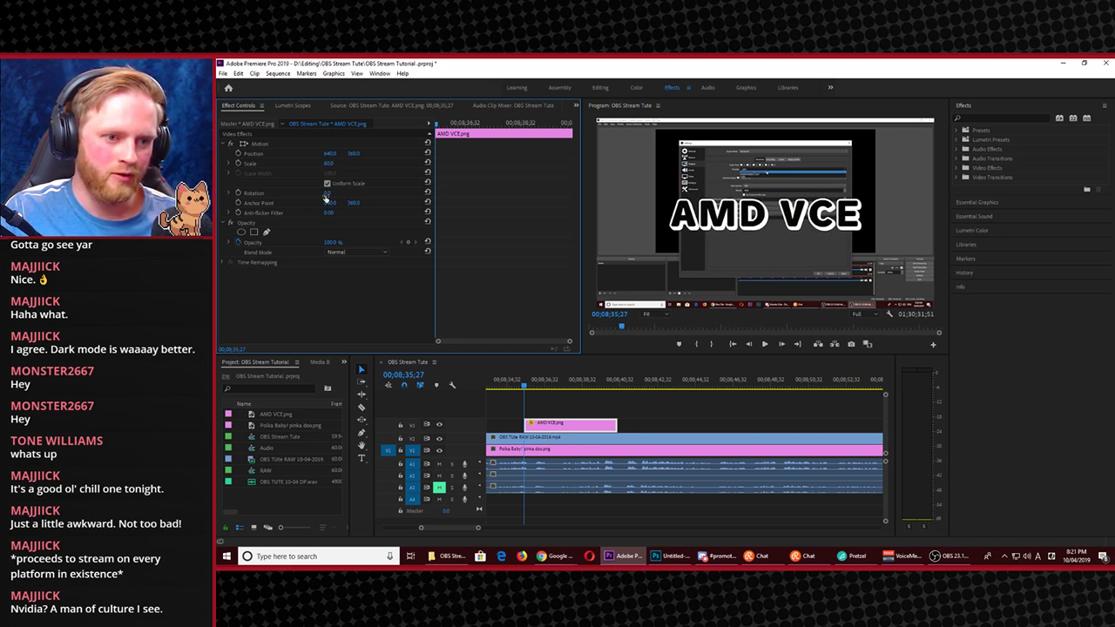
Try rotating the AMD VCE clip to -30 degrees, then reset its rotation to 0
{"action": "left_click_drag", "start_coordinate": [328, 193], "coordinate": [329, 193]}
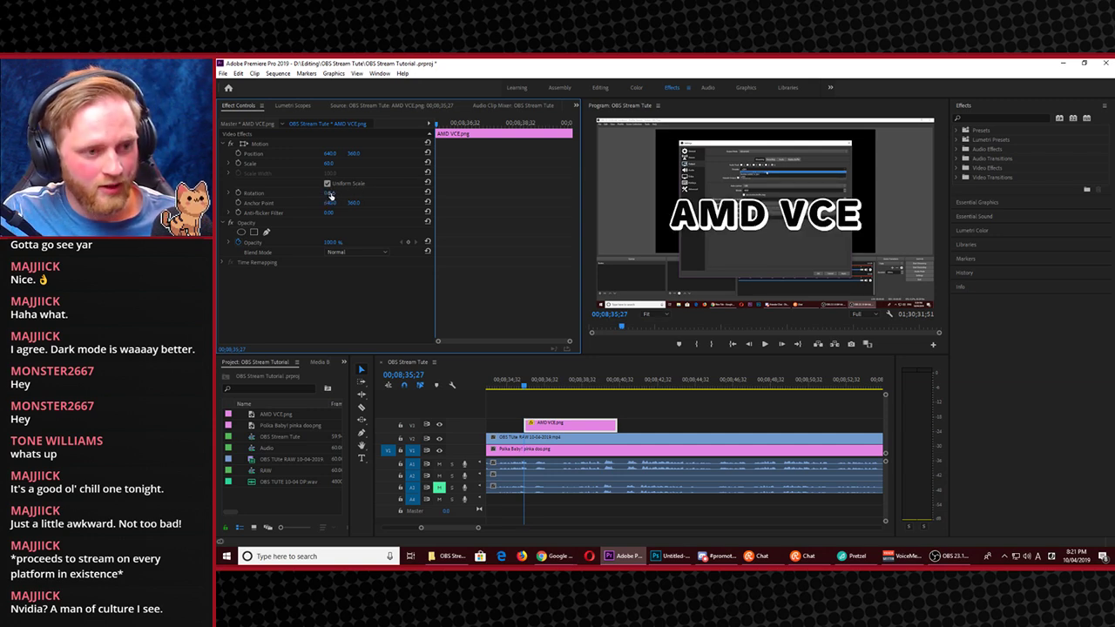
{"action": "left_click", "coordinate": [335, 192]}
{"action": "type", "text": "-38"}
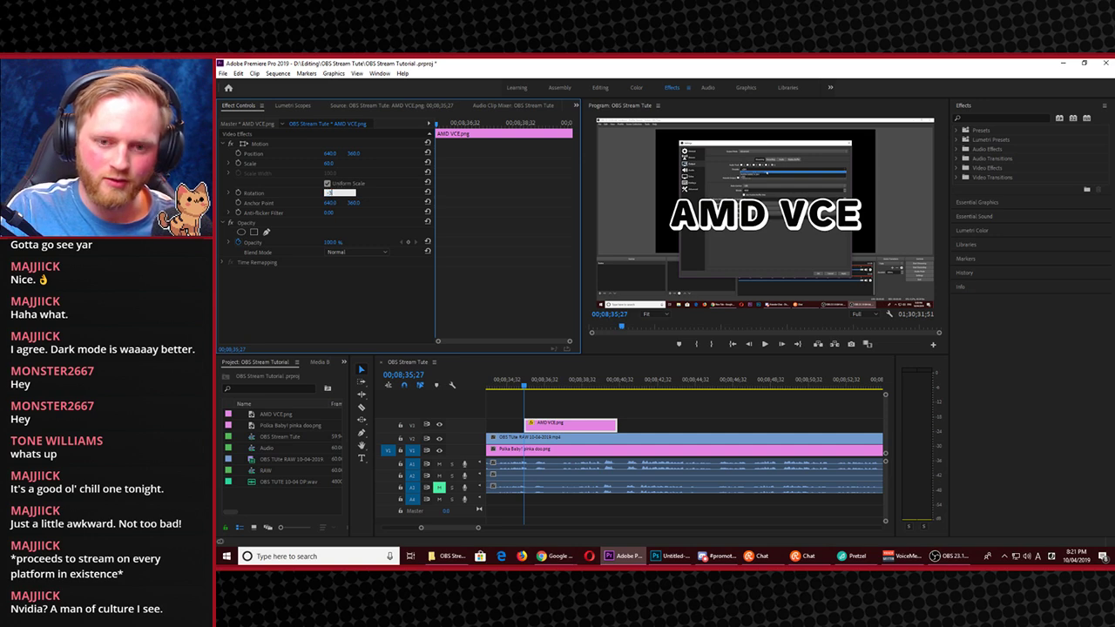
{"action": "key", "text": "Return"}
{"action": "left_click", "coordinate": [340, 192]}
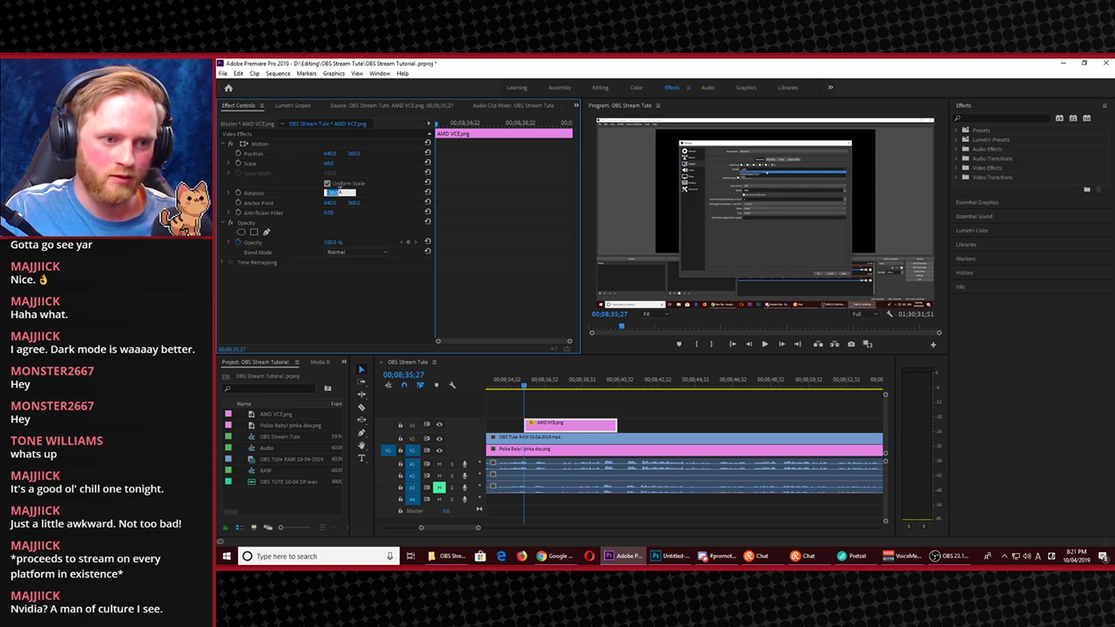
{"action": "type", "text": "0"}
{"action": "key", "text": "Return"}
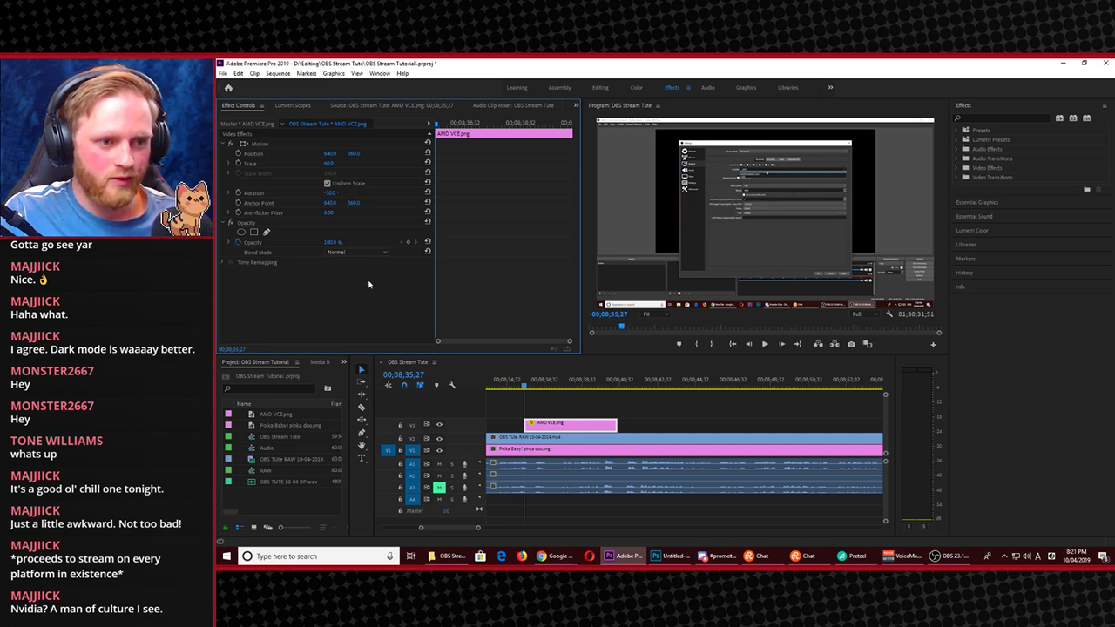
Try a rotation of -5 degrees and a shifted vertical position on the AMD VCE clip, undoing both changes
{"action": "left_click", "coordinate": [340, 193]}
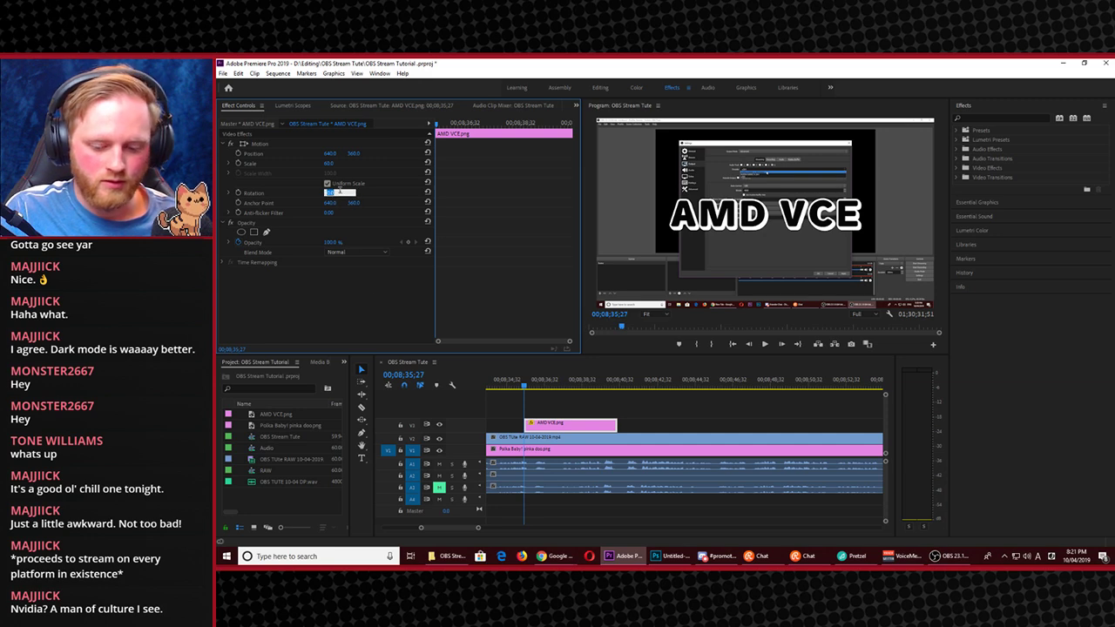
{"action": "key", "text": "BackSpace"}
{"action": "type", "text": "-5"}
{"action": "key", "text": "Return"}
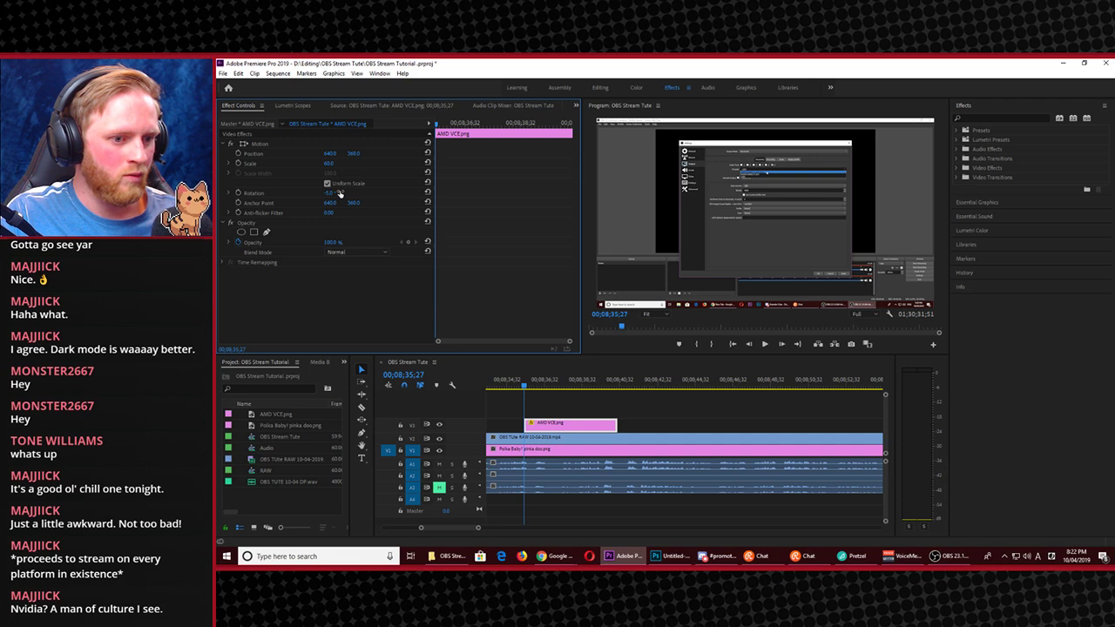
{"action": "key", "text": "ctrl+z"}
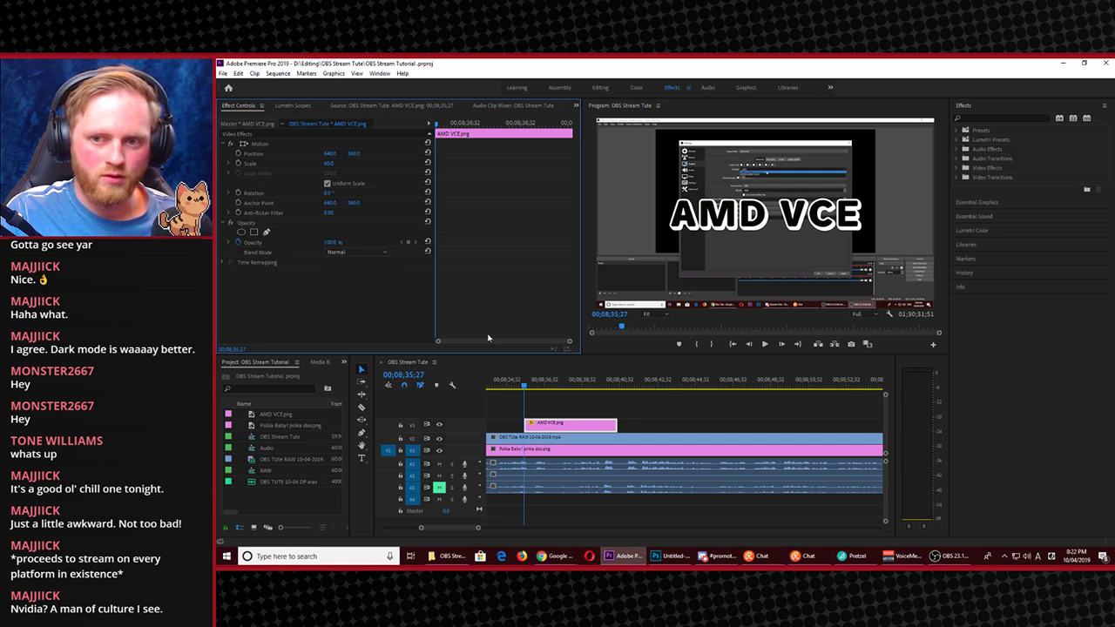
{"action": "left_click_drag", "start_coordinate": [350, 154], "coordinate": [357, 155]}
{"action": "key", "text": "ctrl+z"}
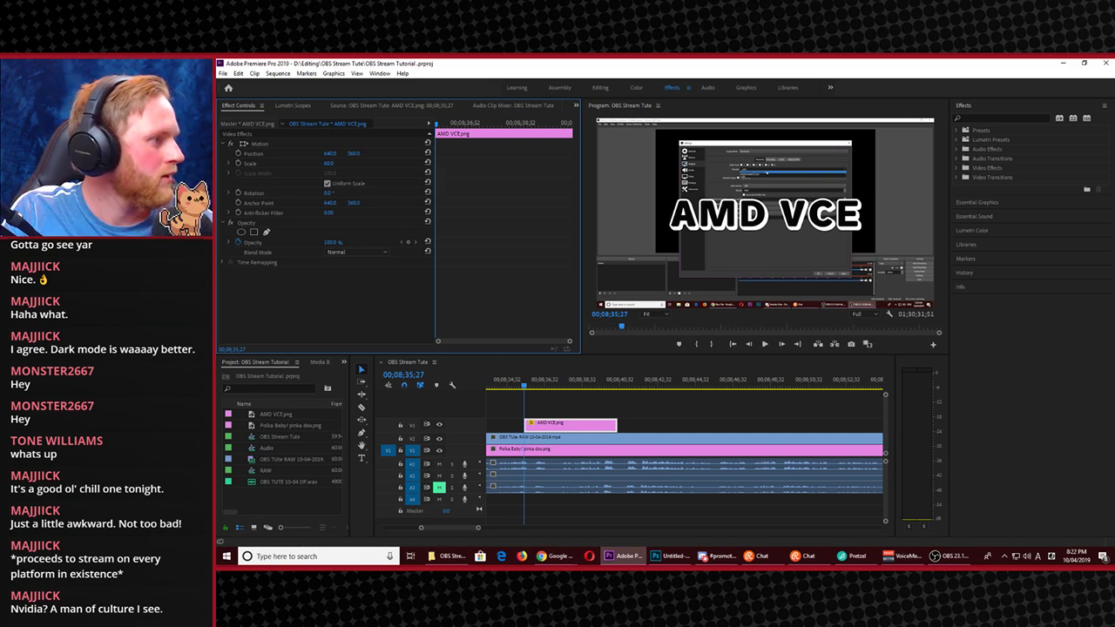
{"action": "left_click", "coordinate": [555, 556]}
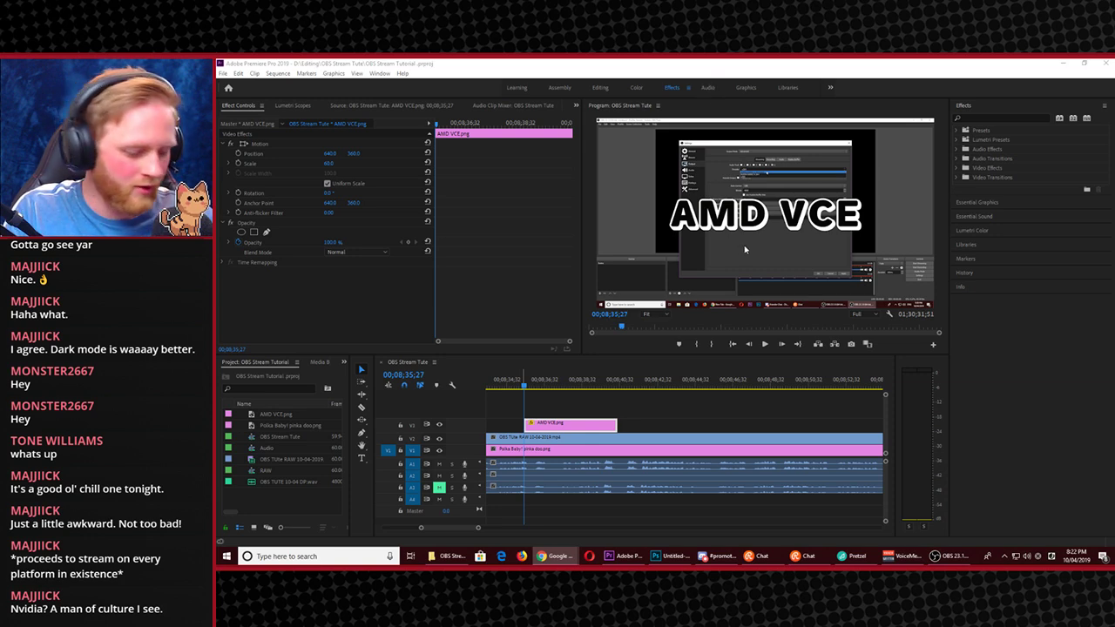
{"action": "left_click", "coordinate": [336, 212]}
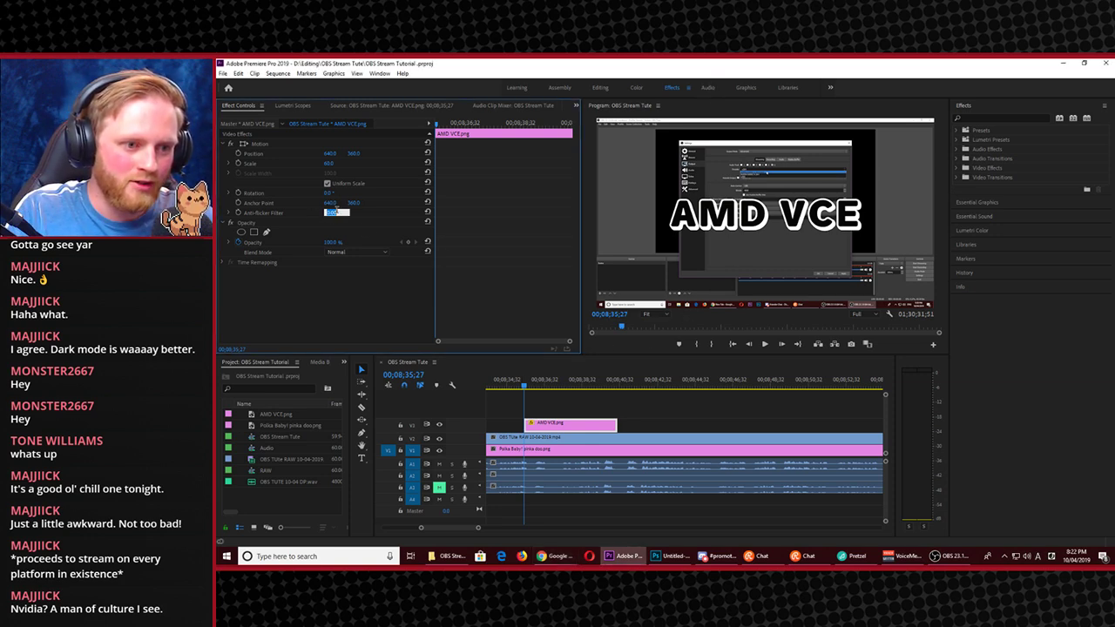
{"action": "key", "text": "Return"}
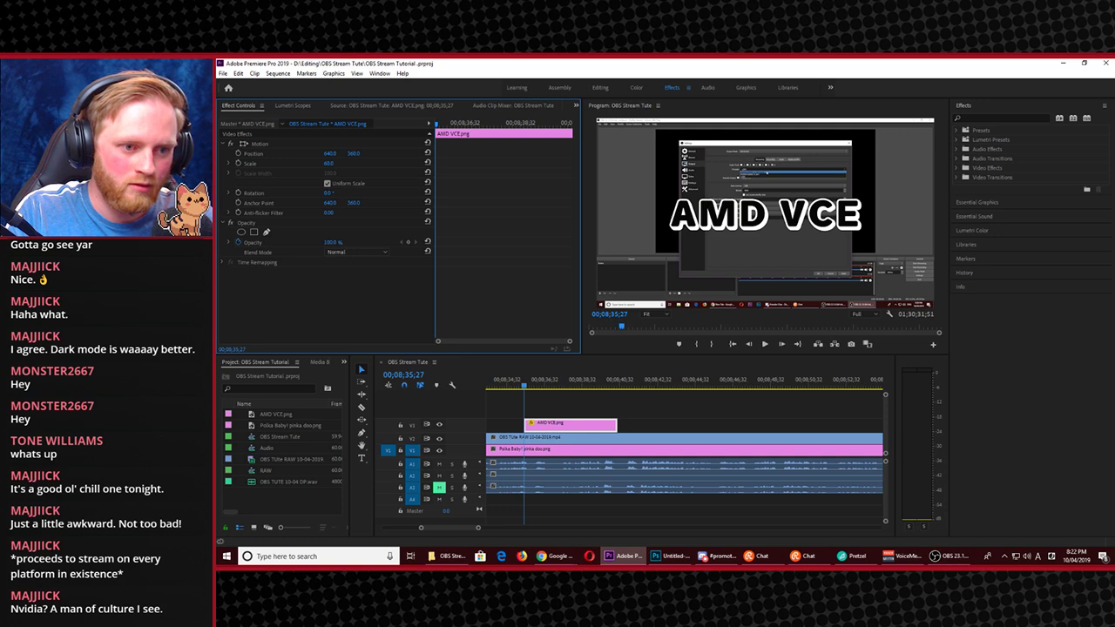
View the effect settings and the Program monitor maximized, then restore the normal panel layout
{"action": "key", "text": "grave"}
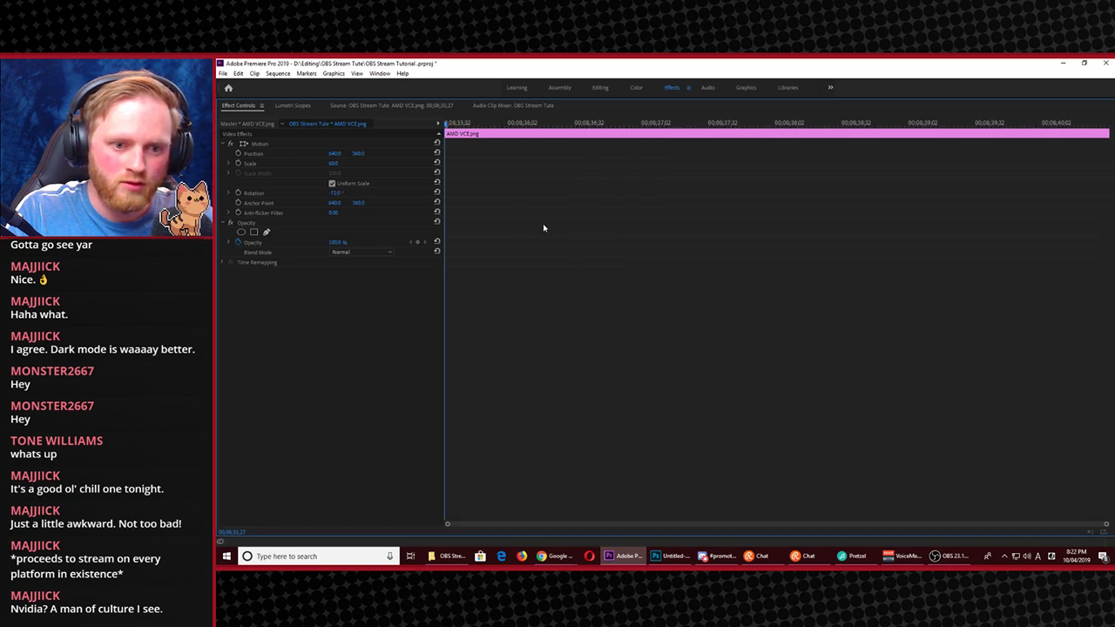
{"action": "key", "text": "grave"}
{"action": "key", "text": "grave"}
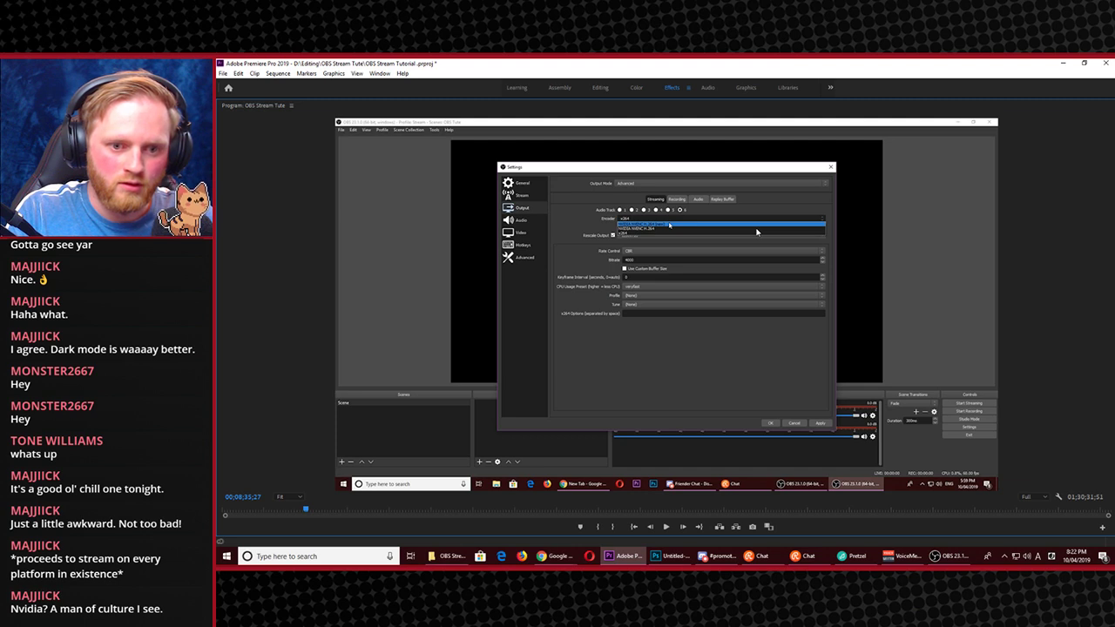
{"action": "key", "text": "grave"}
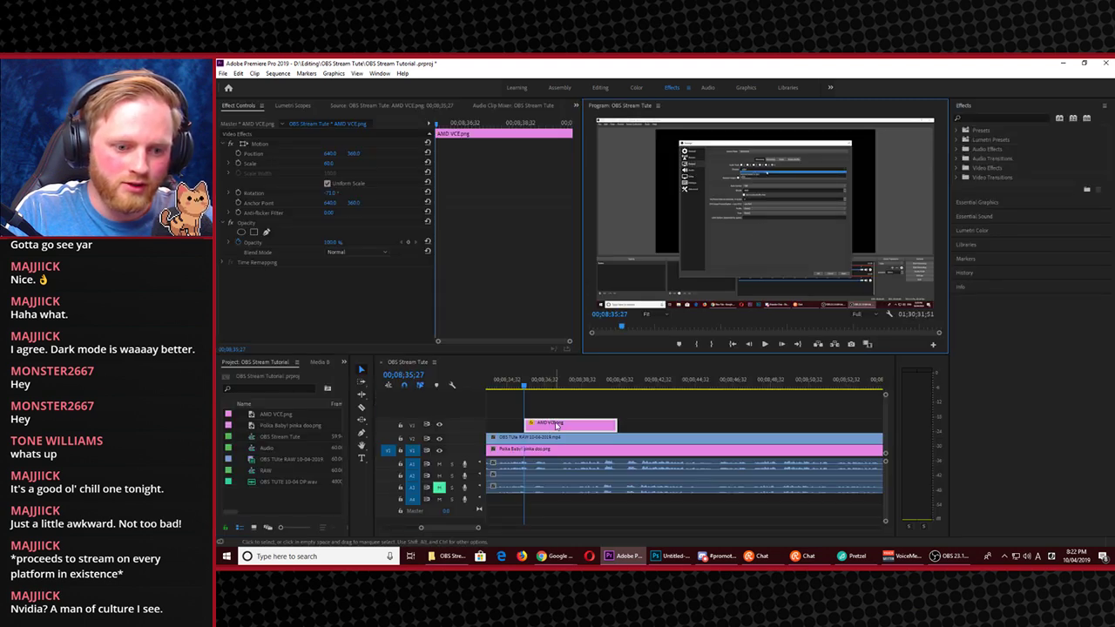
Try the AMD VCE clip on track V4 with a rotation of 3 degrees, then return it to track V3
{"action": "left_click_drag", "start_coordinate": [556, 424], "coordinate": [557, 411]}
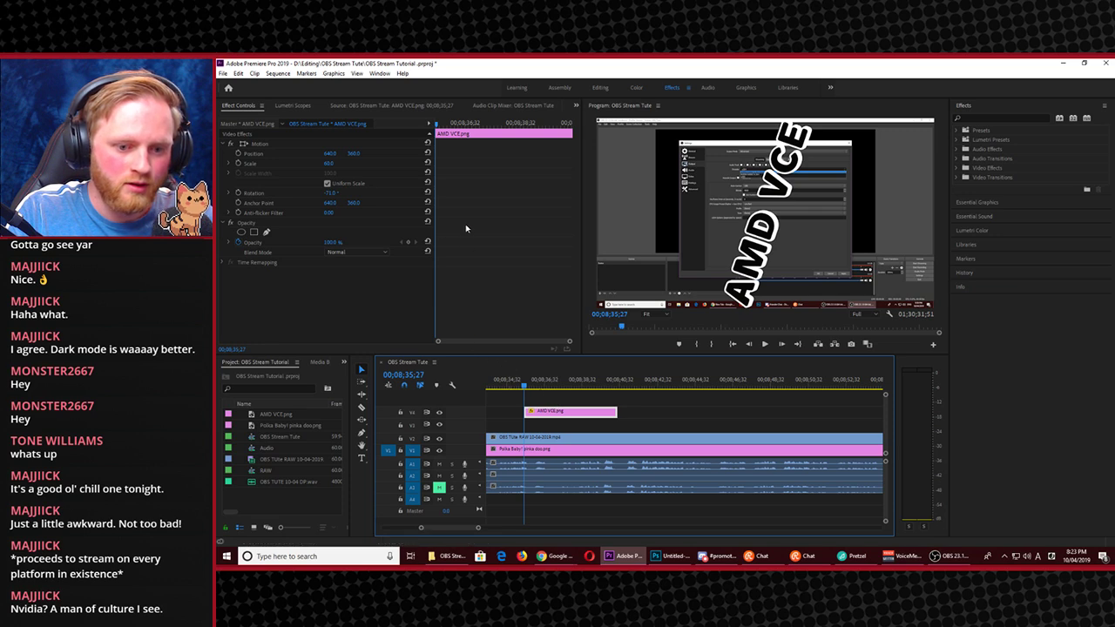
{"action": "left_click", "coordinate": [305, 182]}
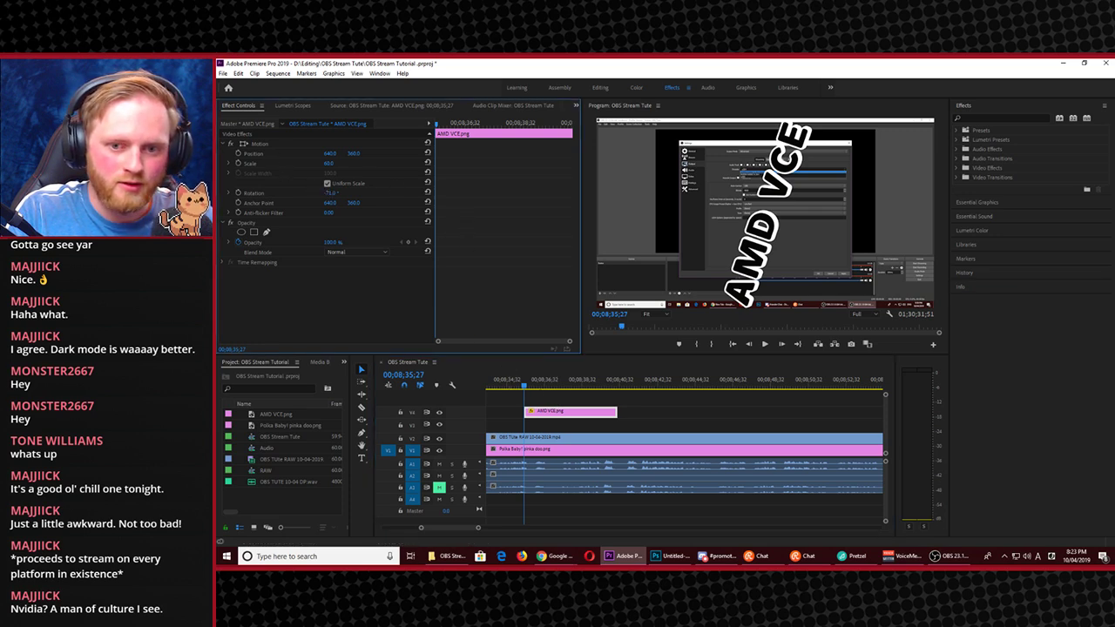
{"action": "left_click_drag", "start_coordinate": [327, 193], "coordinate": [366, 193]}
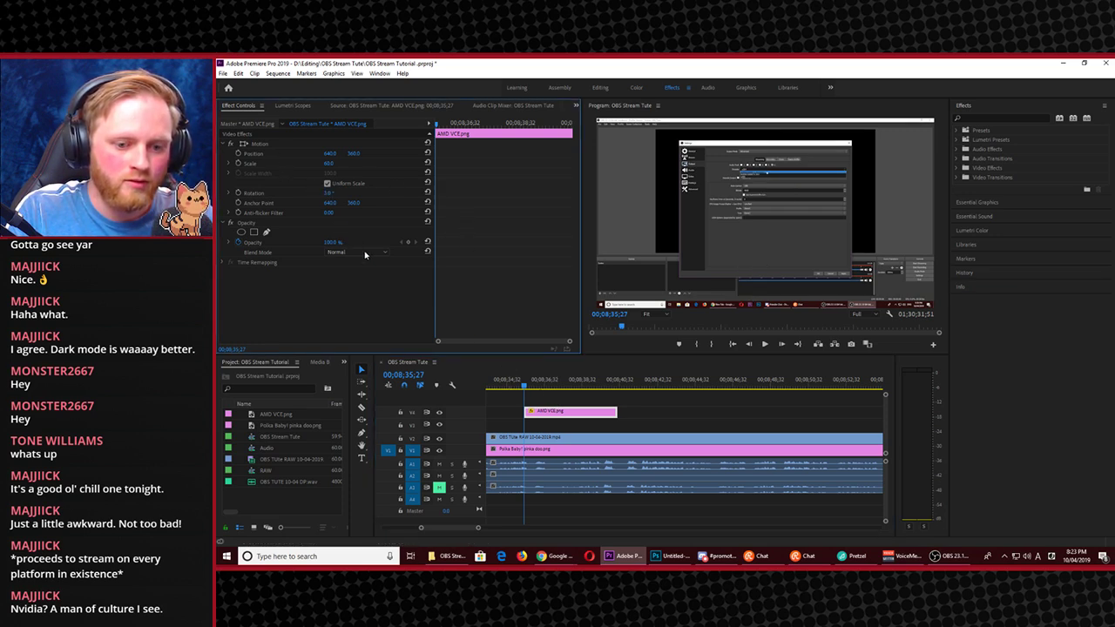
{"action": "left_click_drag", "start_coordinate": [557, 416], "coordinate": [557, 426]}
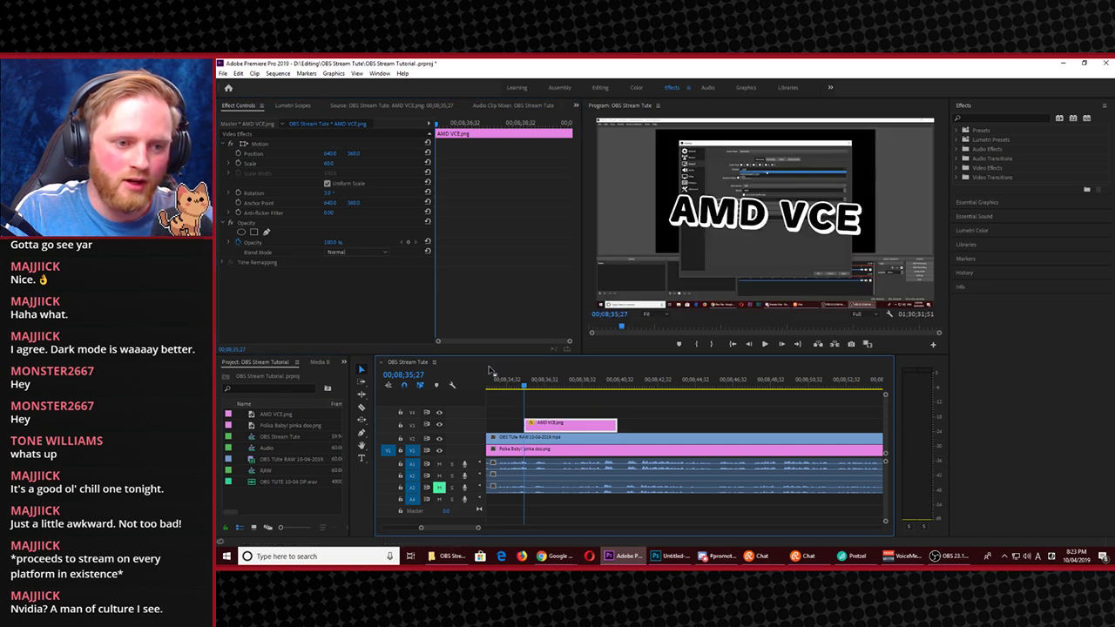
Set the AMD VCE clip's rotation to -10 degrees and refresh its preview
{"action": "left_click", "coordinate": [327, 193]}
{"action": "key", "text": "BackSpace"}
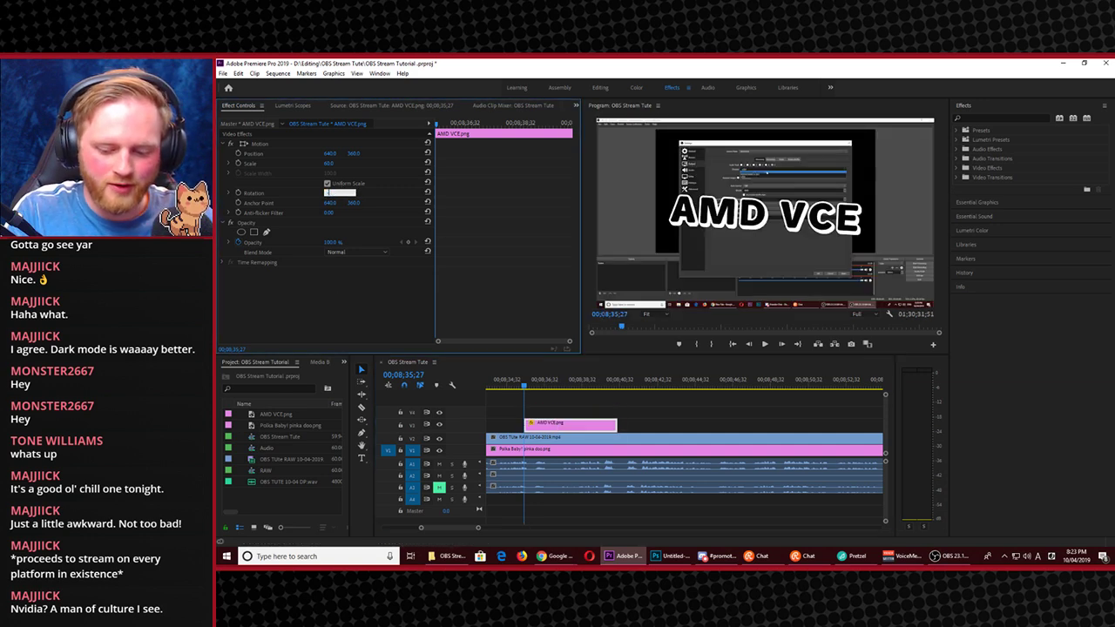
{"action": "type", "text": "-40"}
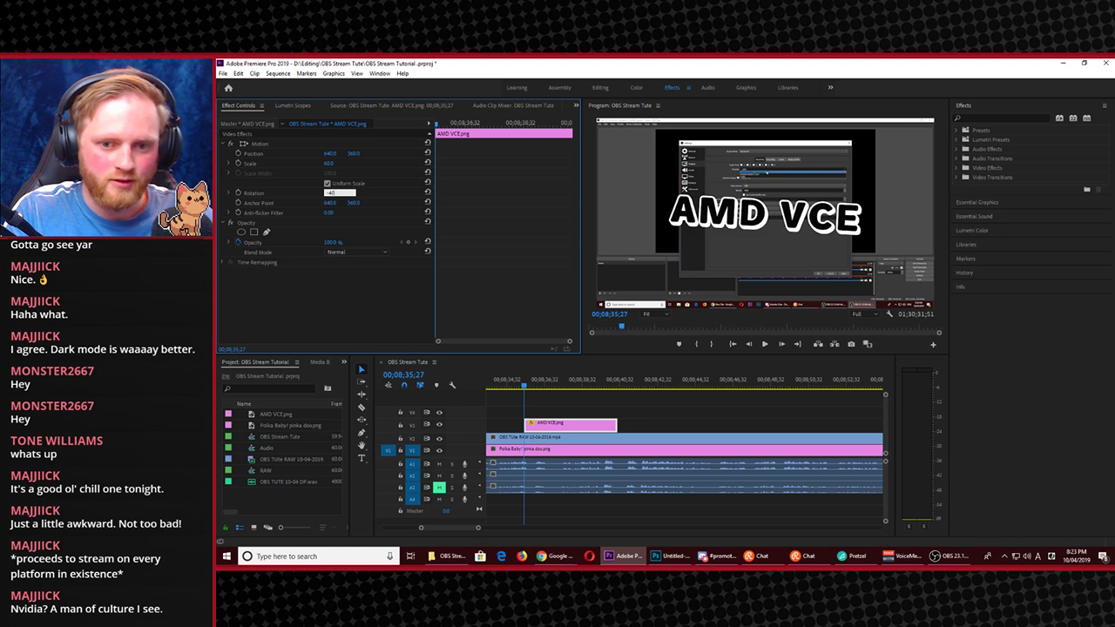
{"action": "key", "text": "Home"}
{"action": "key", "text": "Delete"}
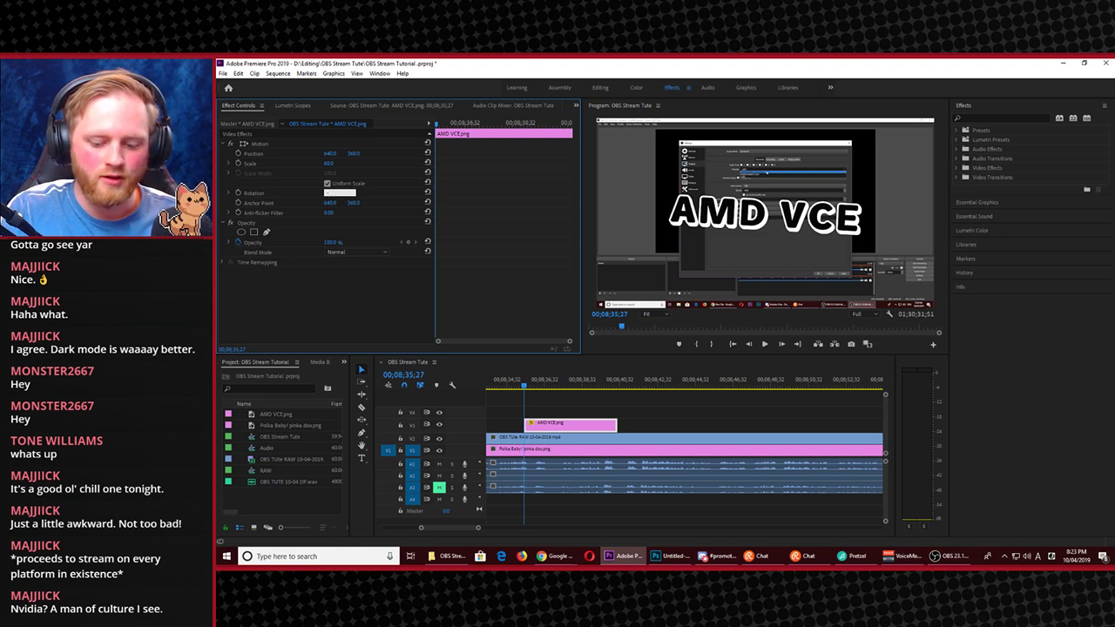
{"action": "type", "text": "-30"}
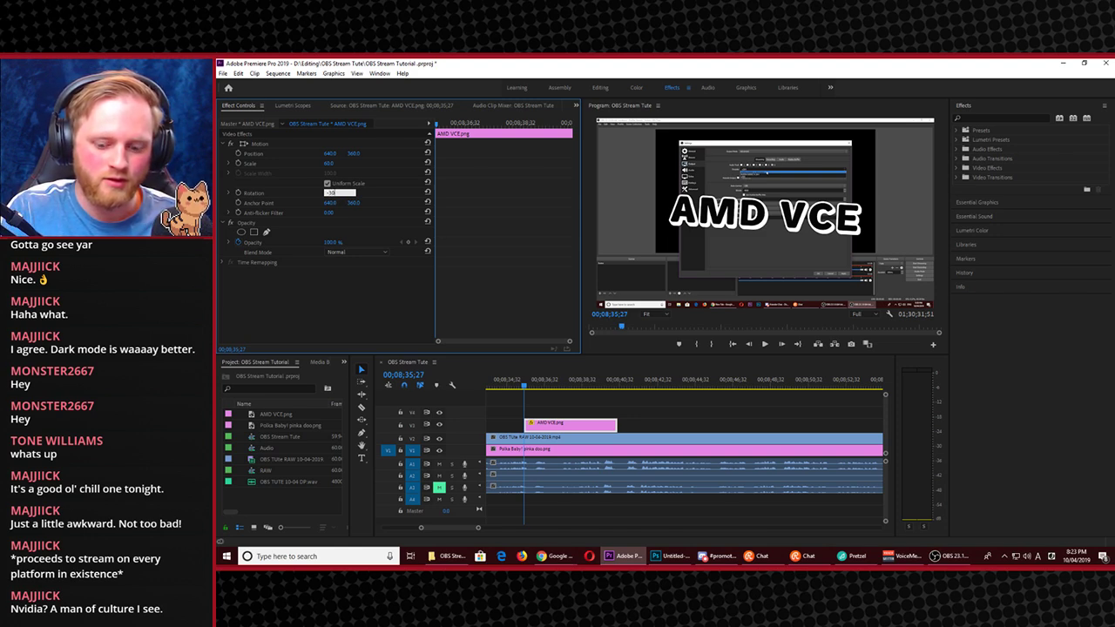
{"action": "key", "text": "BackSpace"}
{"action": "key", "text": "BackSpace"}
{"action": "key", "text": "BackSpace"}
{"action": "key", "text": "Return"}
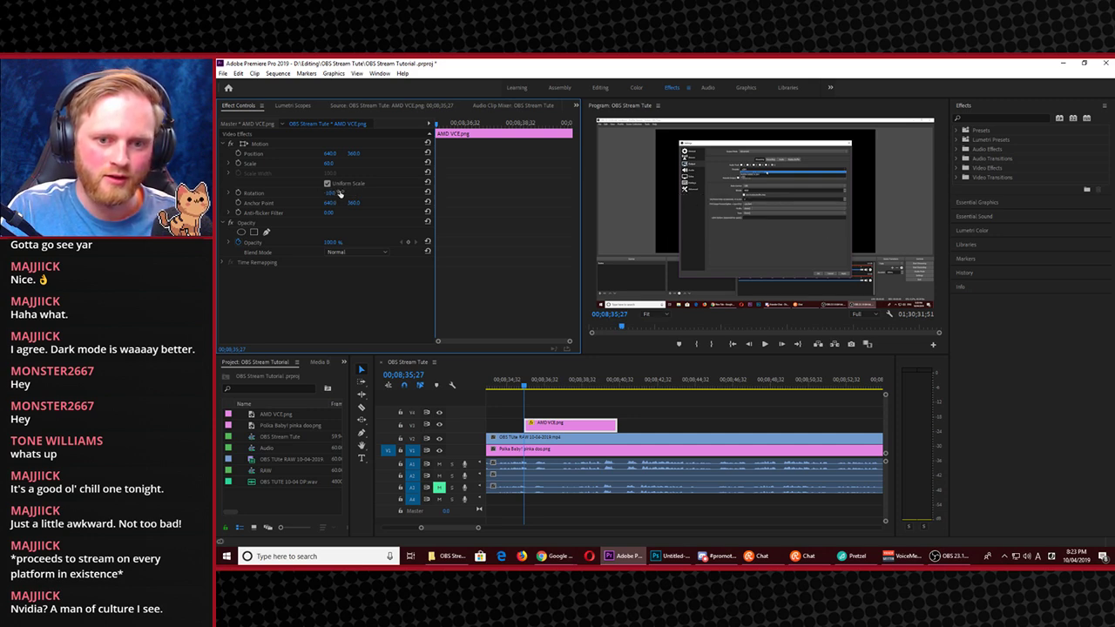
{"action": "left_click", "coordinate": [439, 431]}
{"action": "left_click", "coordinate": [439, 431]}
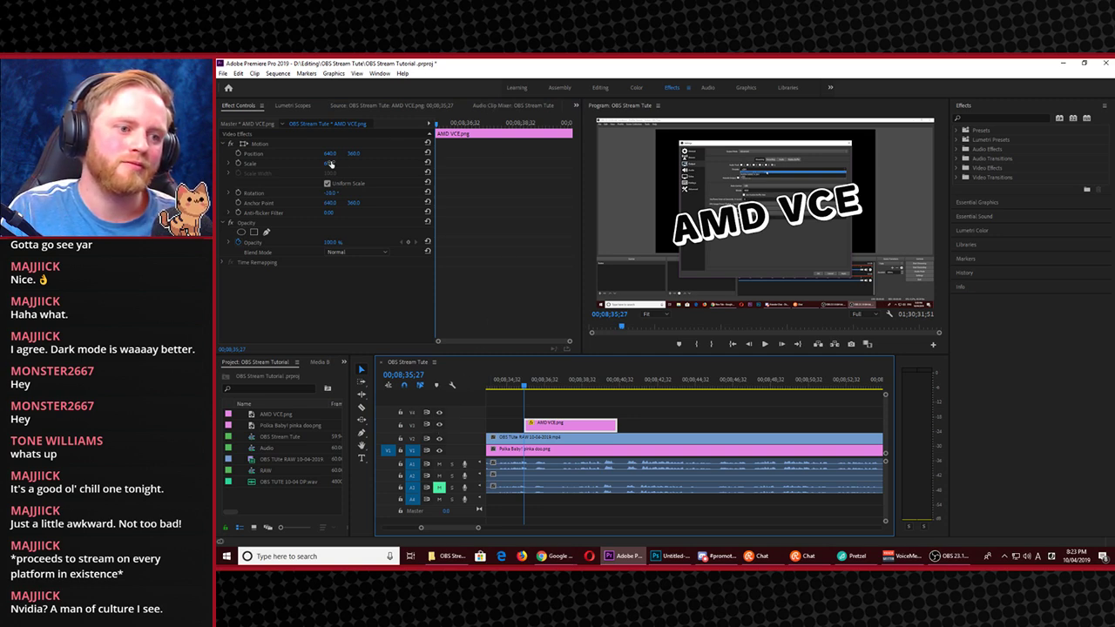
Try shrinking the AMD VCE clip's scale to 1, then restore it to 60
{"action": "left_click_drag", "start_coordinate": [330, 164], "coordinate": [324, 163]}
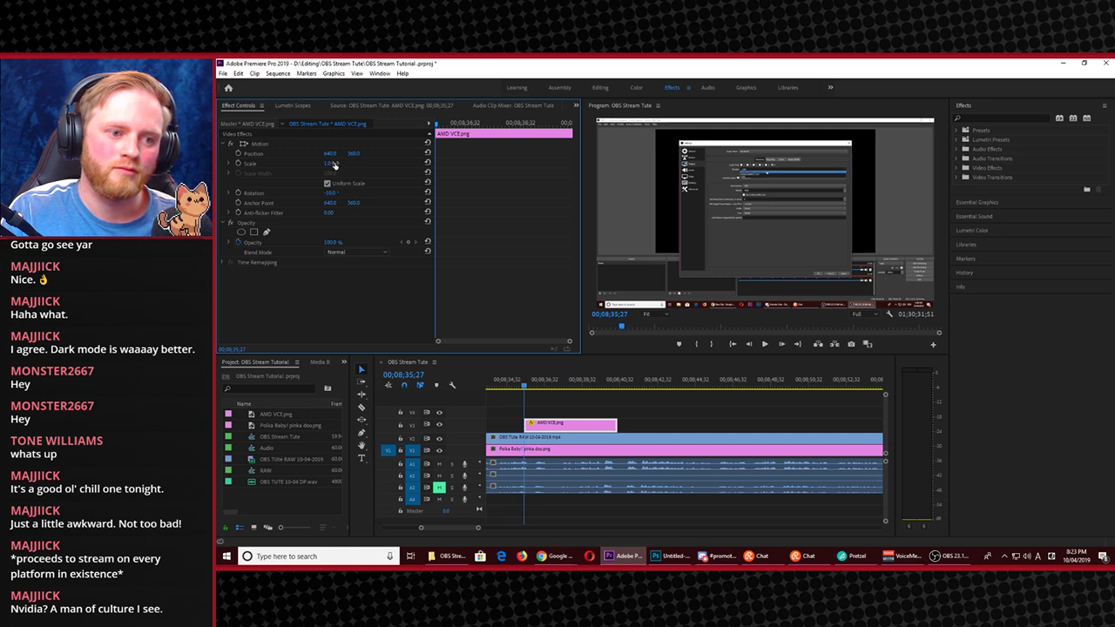
{"action": "left_click", "coordinate": [335, 163]}
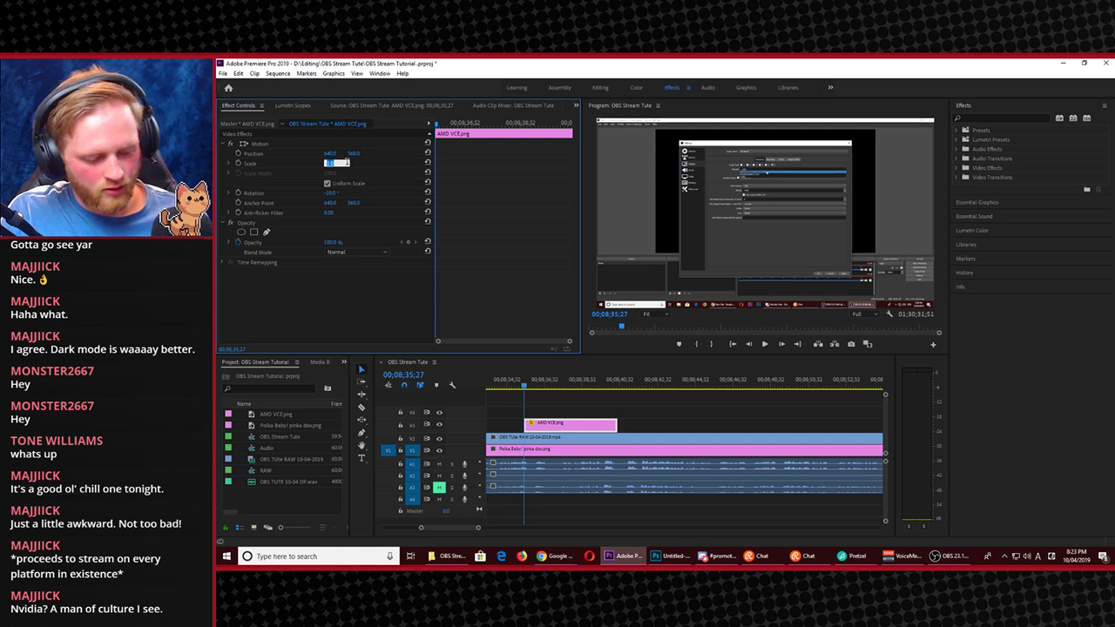
{"action": "type", "text": "60"}
{"action": "key", "text": "Return"}
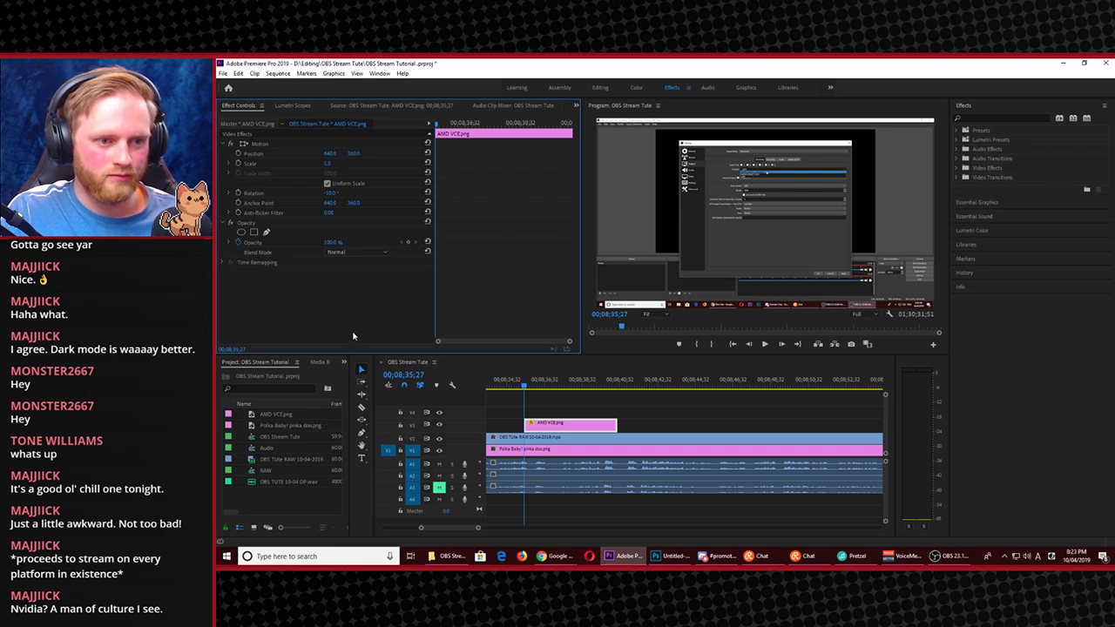
Try a vertical position of 500 for the AMD VCE clip, then set it to 450
{"action": "left_click", "coordinate": [357, 155]}
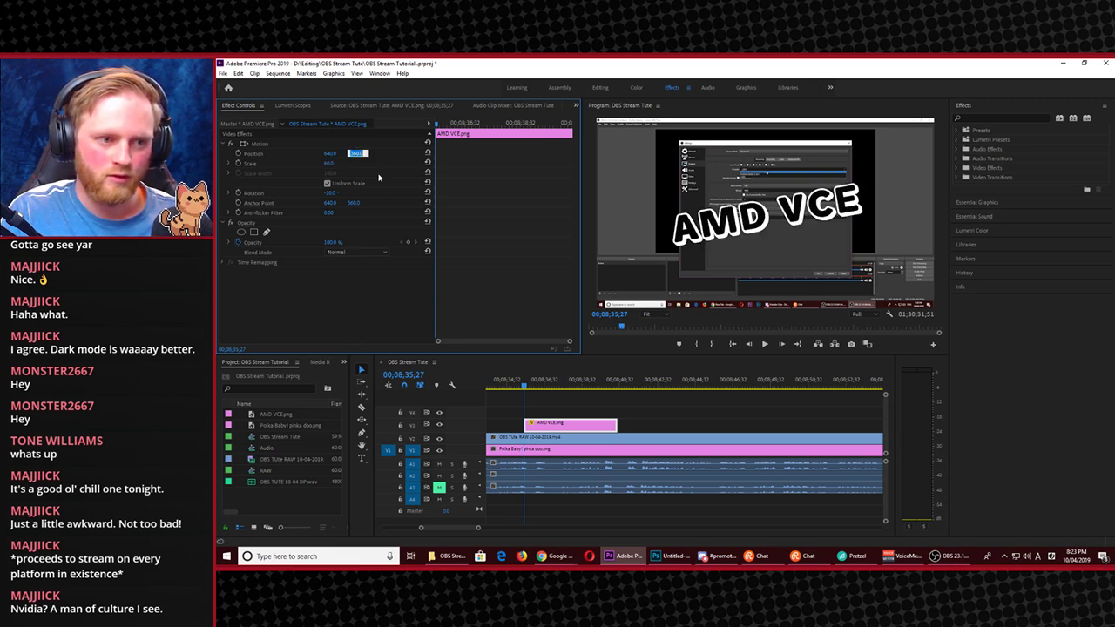
{"action": "left_click", "coordinate": [381, 179]}
{"action": "left_click", "coordinate": [357, 153]}
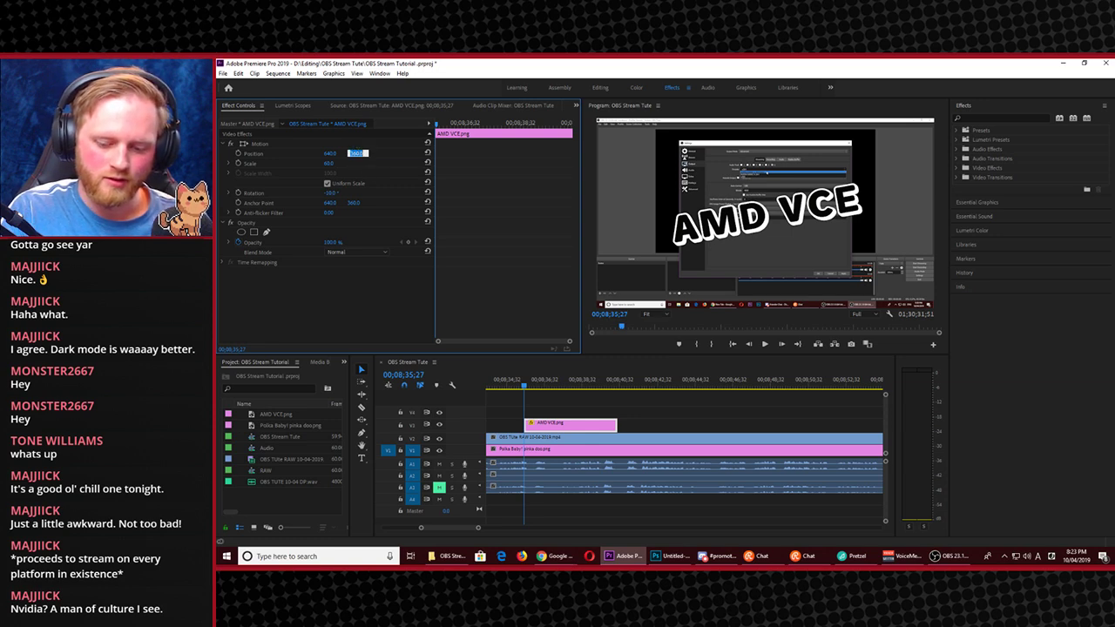
{"action": "type", "text": "500"}
{"action": "key", "text": "Return"}
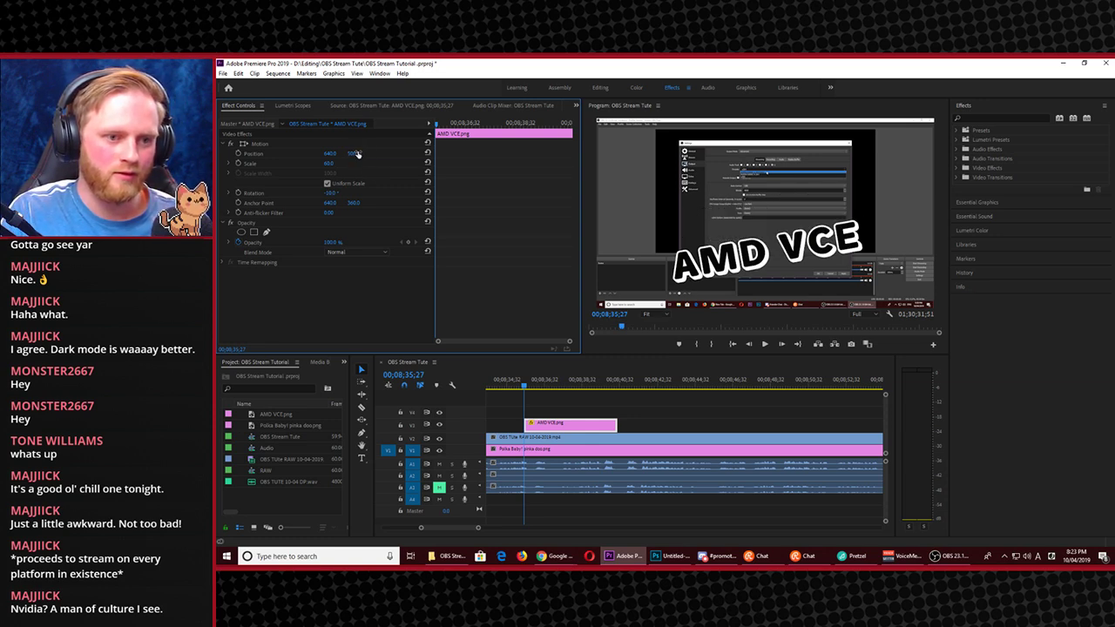
{"action": "left_click_drag", "start_coordinate": [357, 154], "coordinate": [361, 155]}
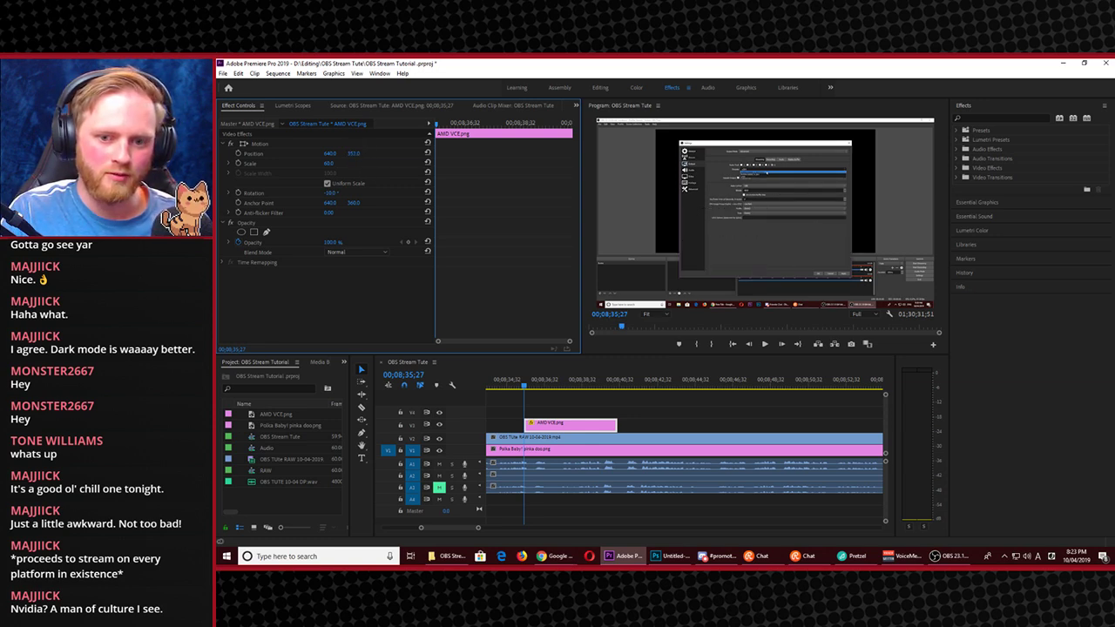
{"action": "key", "text": "ctrl+z"}
{"action": "left_click", "coordinate": [357, 154]}
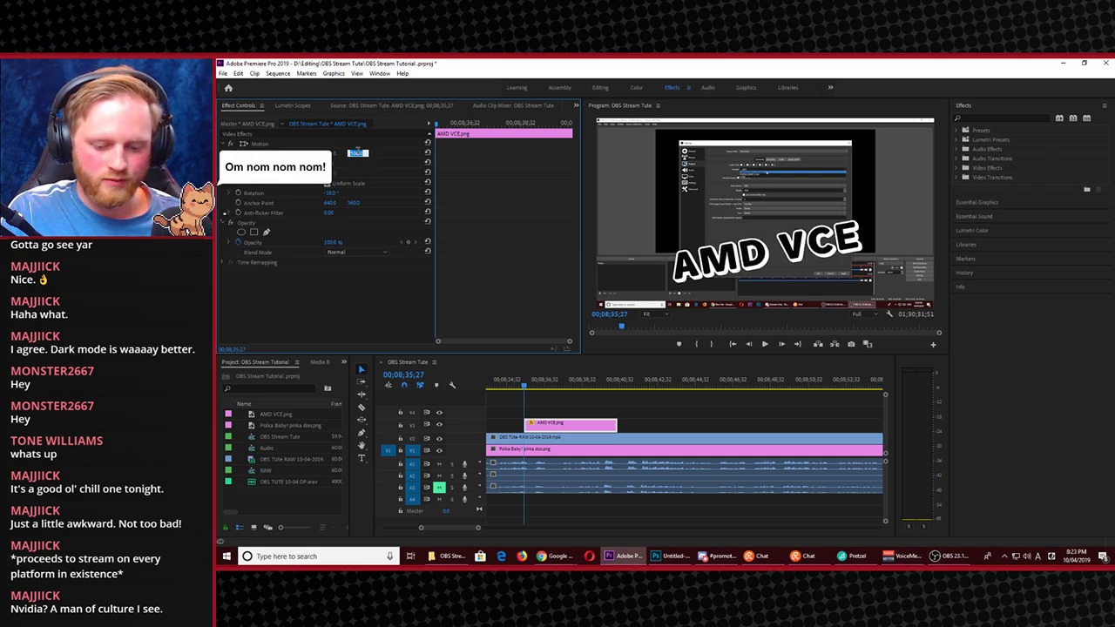
{"action": "type", "text": "400"}
{"action": "key", "text": "Return"}
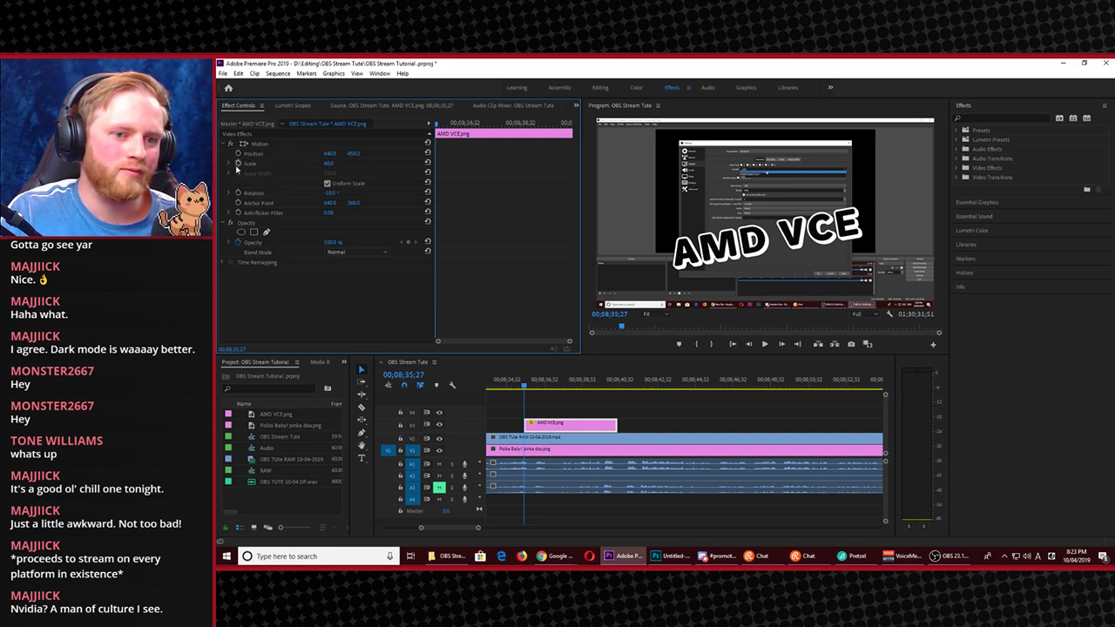
Start a scale animation at the beginning of the AMD VCE clip with a value of 0
{"action": "left_click", "coordinate": [330, 163]}
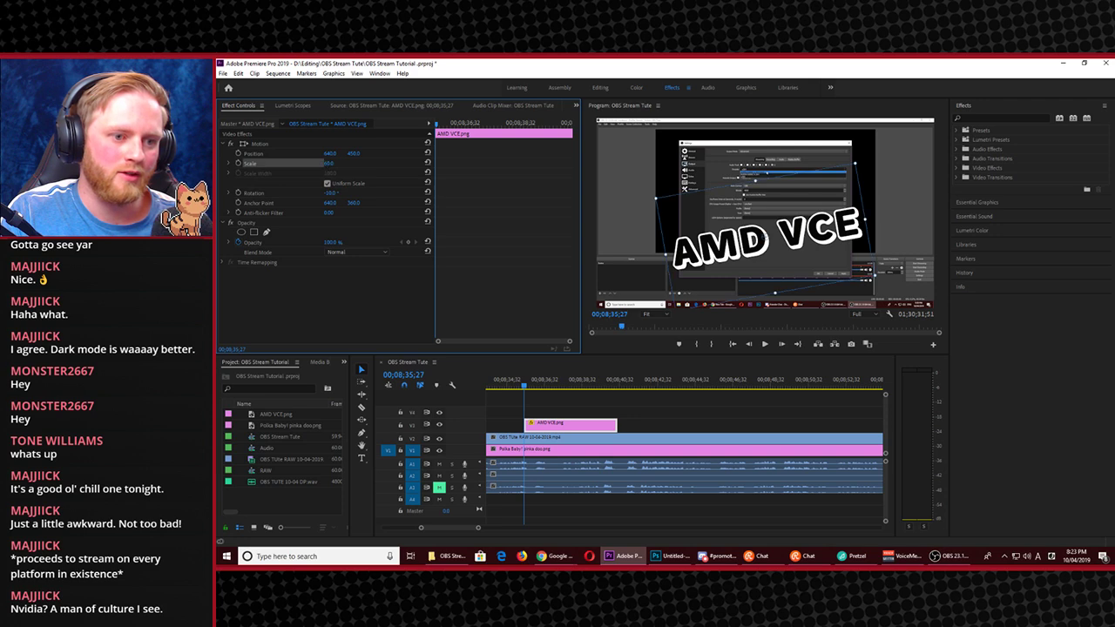
{"action": "type", "text": "0"}
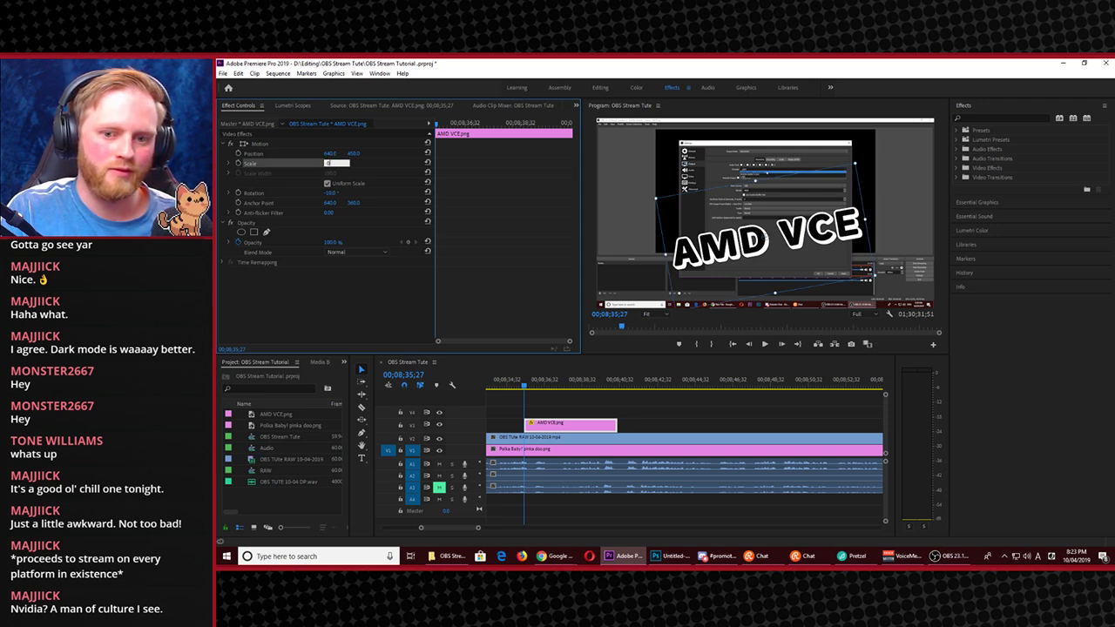
{"action": "key", "text": "Return"}
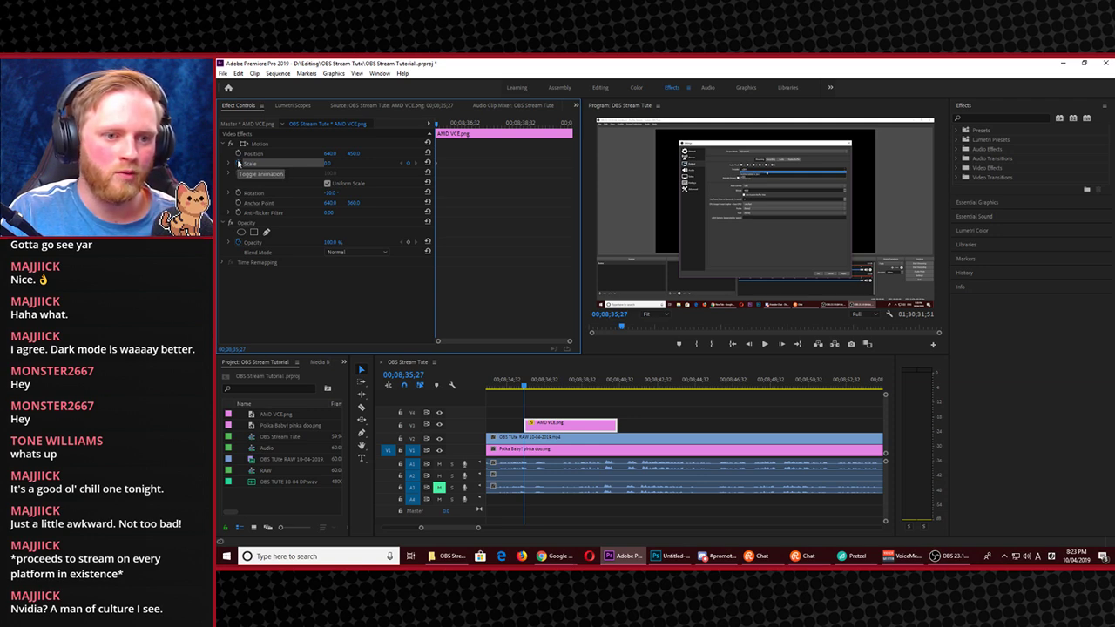
Add a scale keyframe of 65 to the AMD VCE clip at 00;08;35;39
{"action": "left_click", "coordinate": [617, 400]}
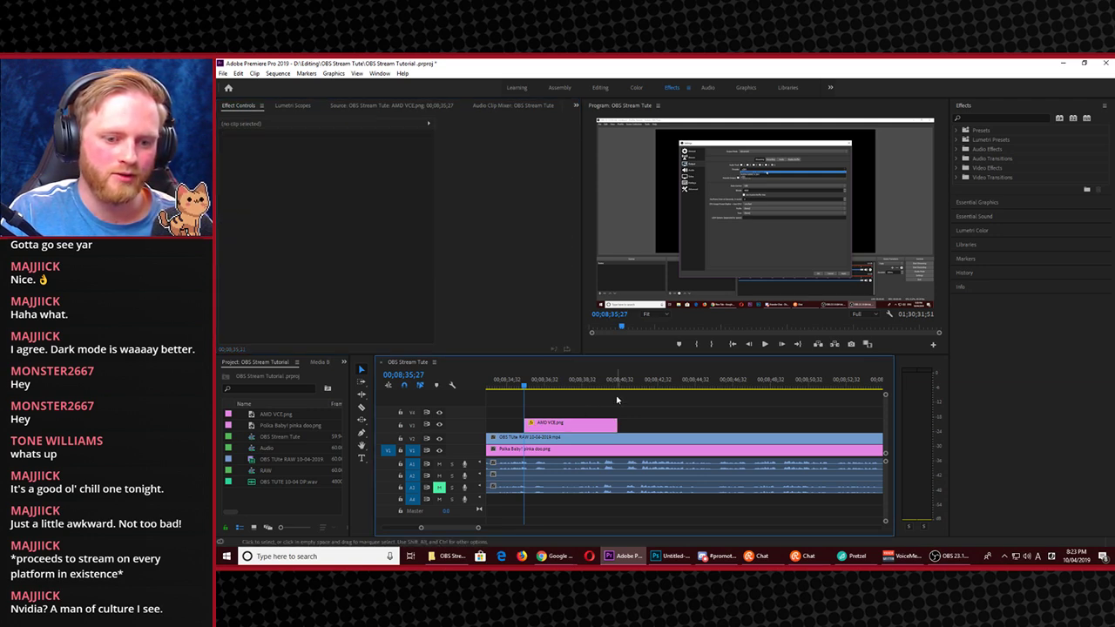
{"action": "key", "text": "space"}
{"action": "key", "text": "space"}
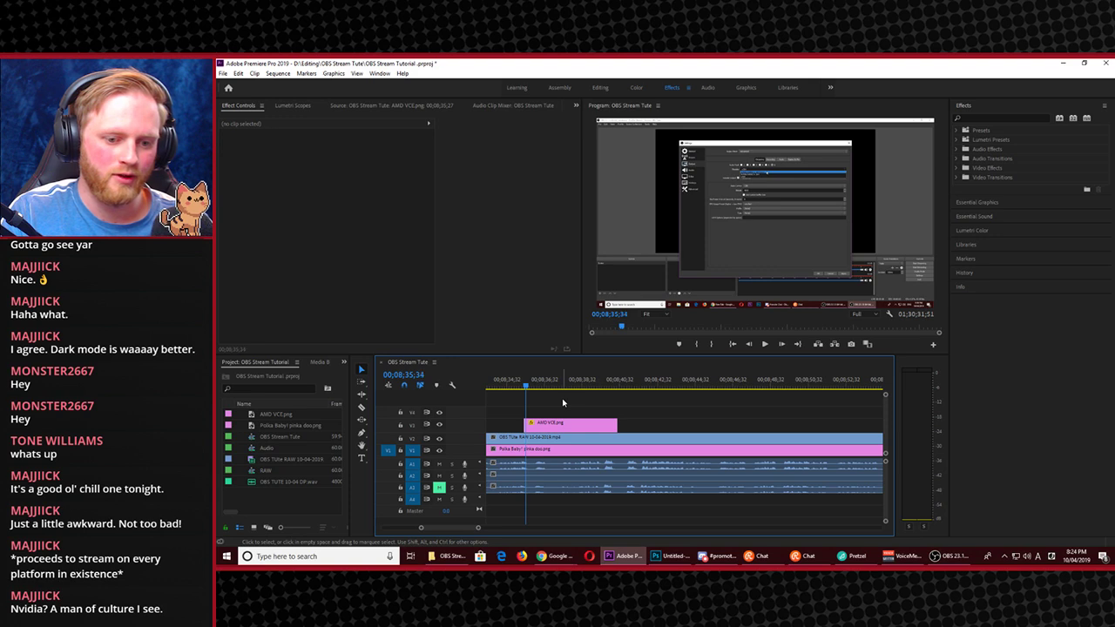
{"action": "key", "text": "Right"}
{"action": "key", "text": "Right"}
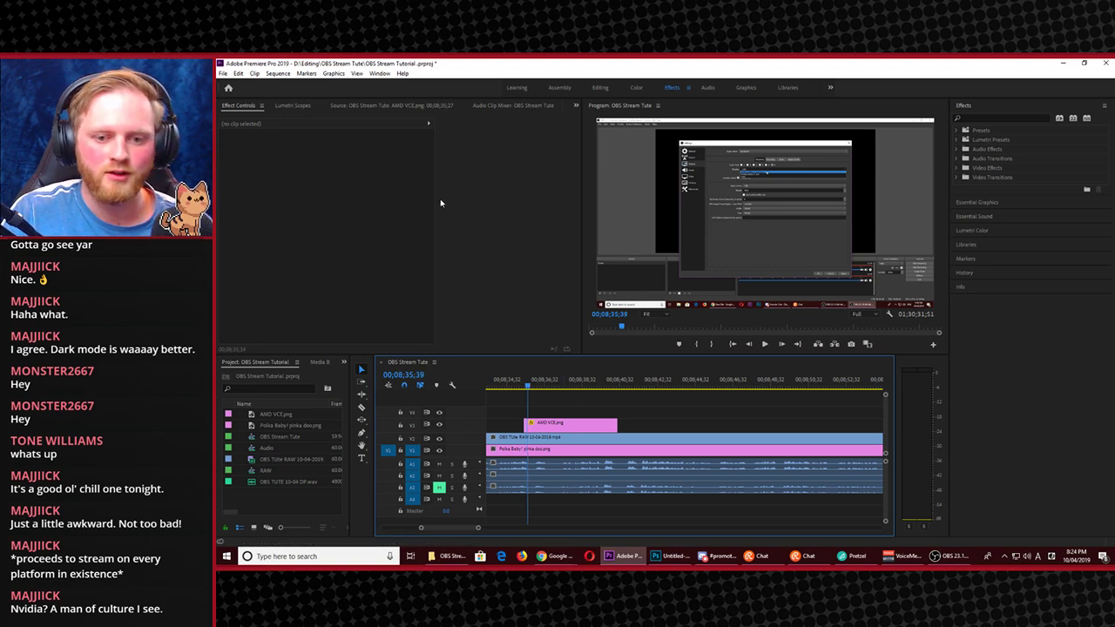
{"action": "left_click", "coordinate": [548, 425]}
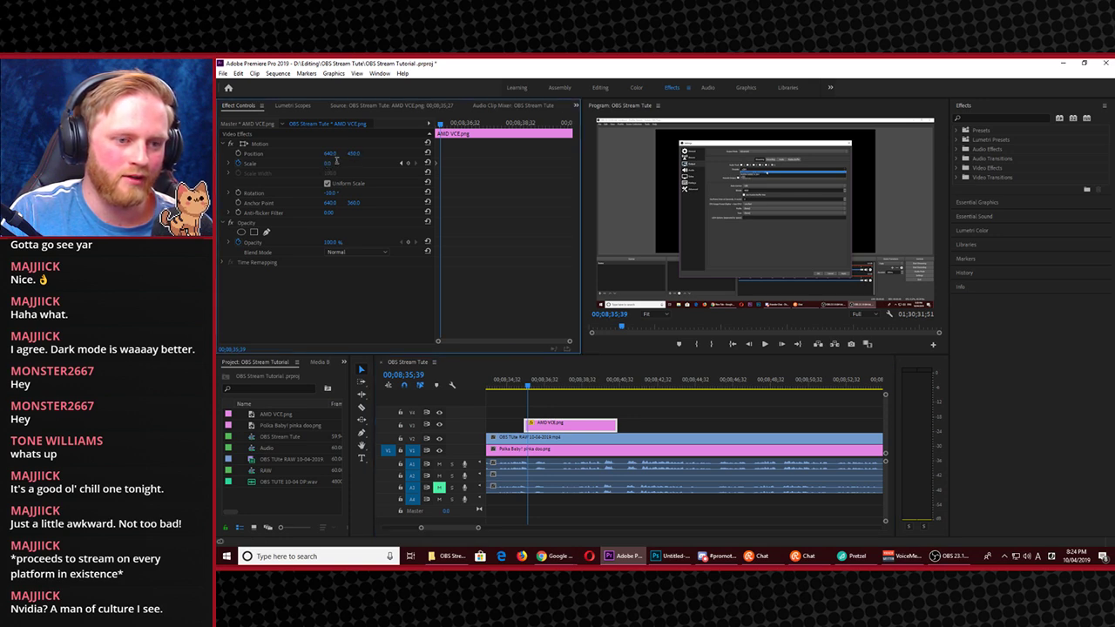
{"action": "left_click", "coordinate": [328, 164]}
{"action": "type", "text": "65"}
{"action": "key", "text": "Return"}
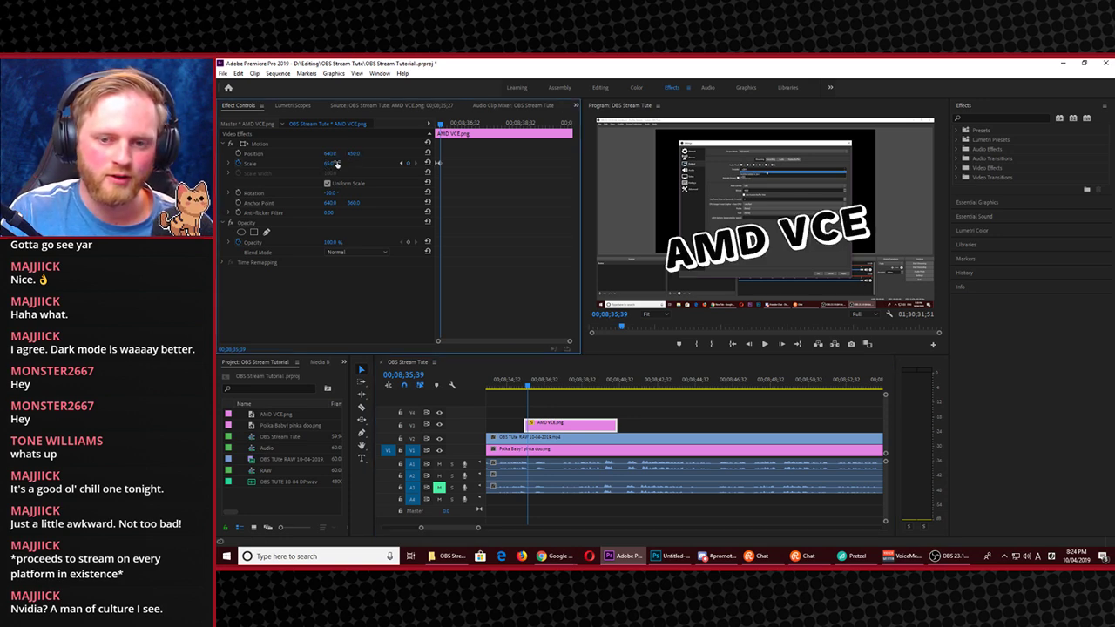
Play back the AMD VCE scale-in animation and stop at 00;08;36;53
{"action": "key", "text": "j"}
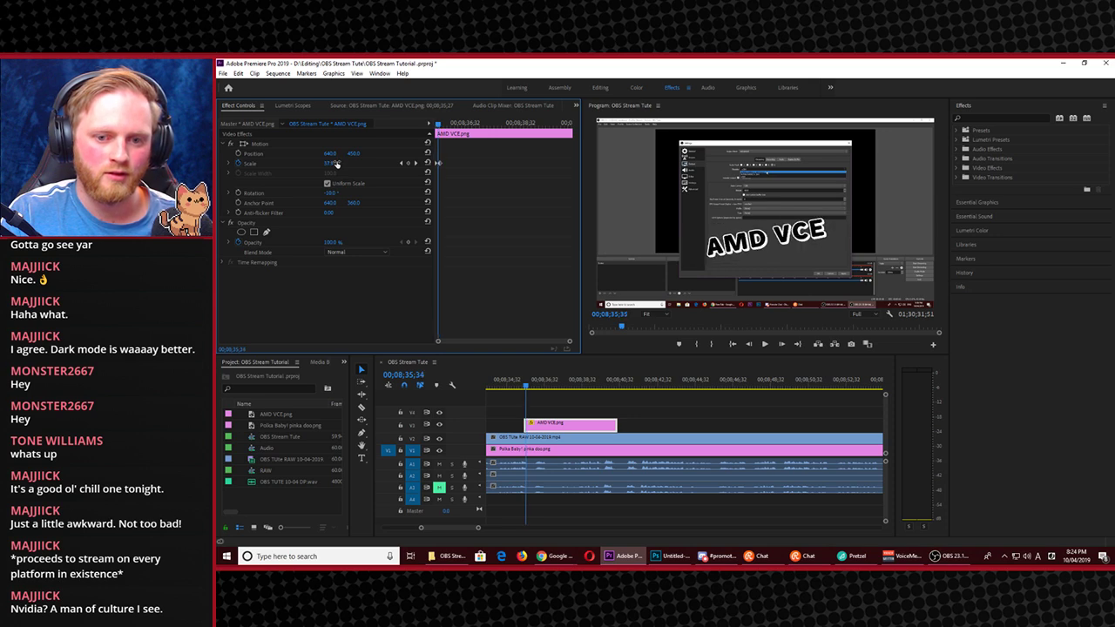
{"action": "key", "text": "l"}
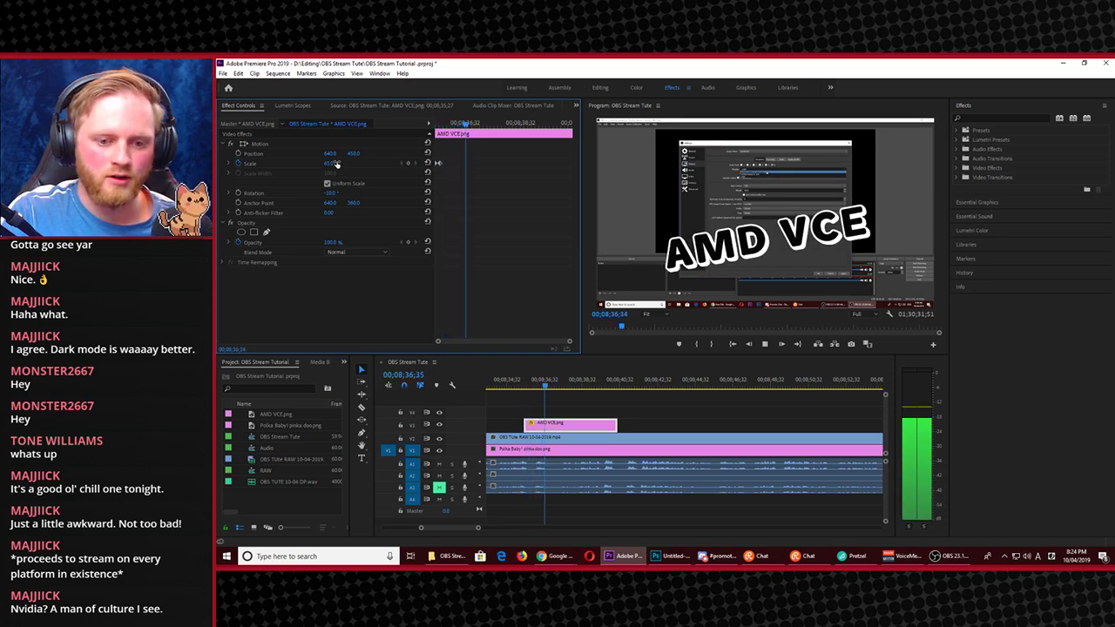
{"action": "key", "text": "k"}
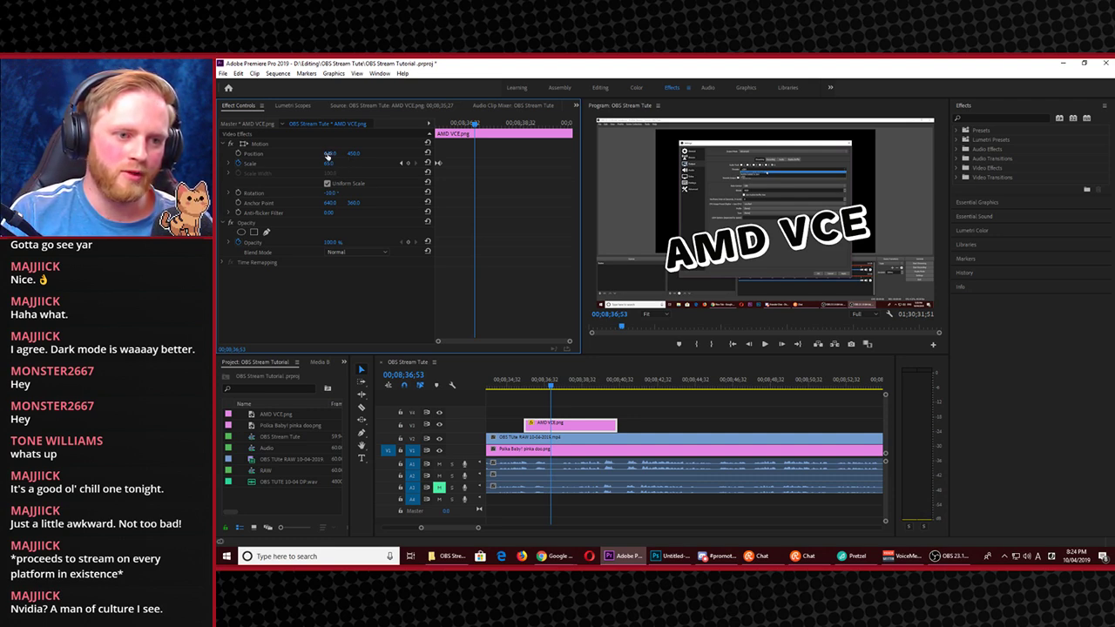
Keyframe the AMD VCE clip's position at 00;08;36;53, and add a slightly higher vertical position keyframe at 00;08;36;57
{"action": "left_click_drag", "start_coordinate": [328, 154], "coordinate": [366, 154]}
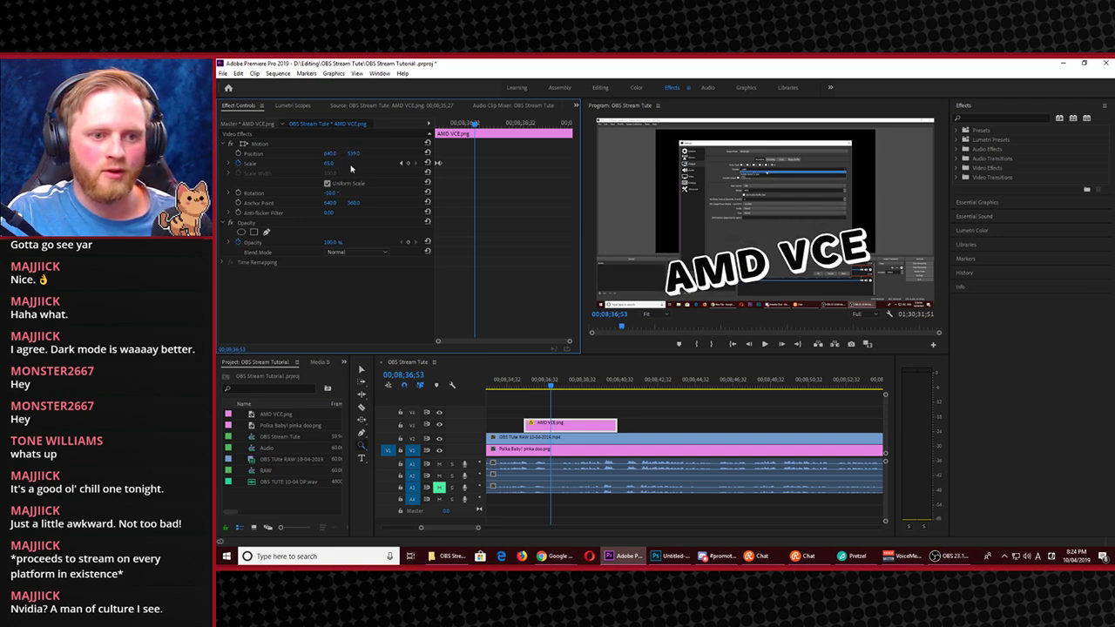
{"action": "key", "text": "ctrl+z"}
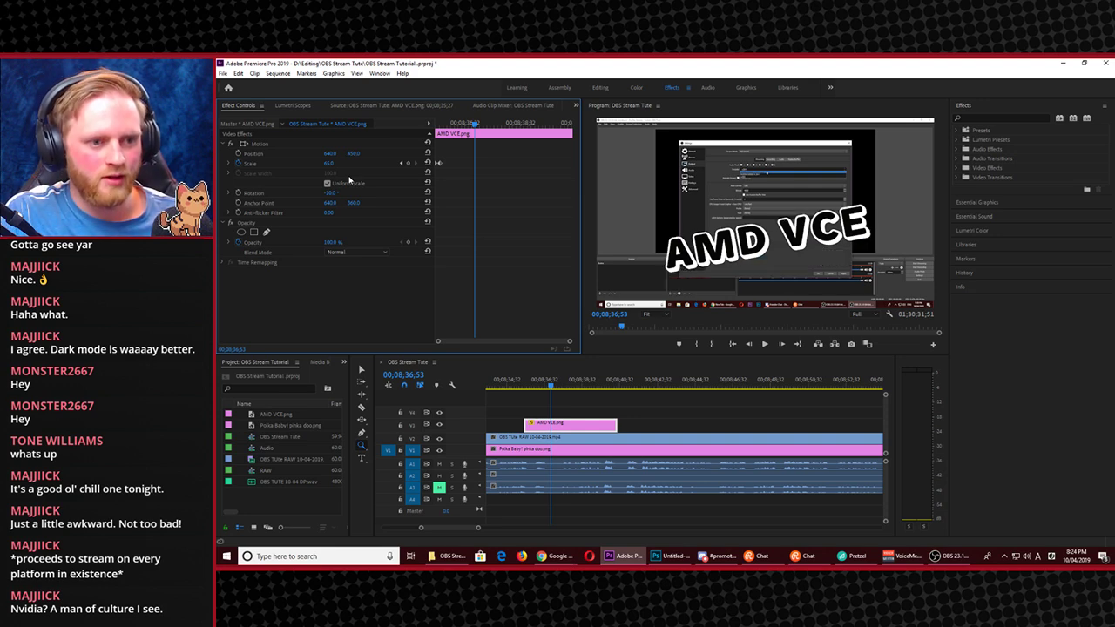
{"action": "left_click", "coordinate": [240, 154]}
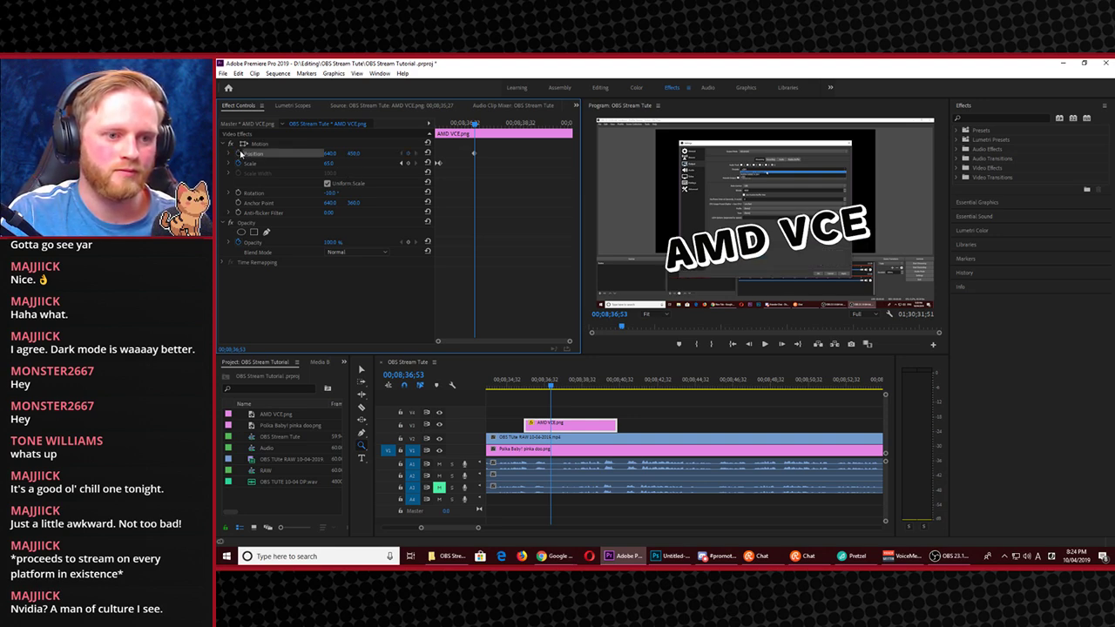
{"action": "key", "text": "Right"}
{"action": "key", "text": "Right"}
{"action": "key", "text": "Right"}
{"action": "key", "text": "Right"}
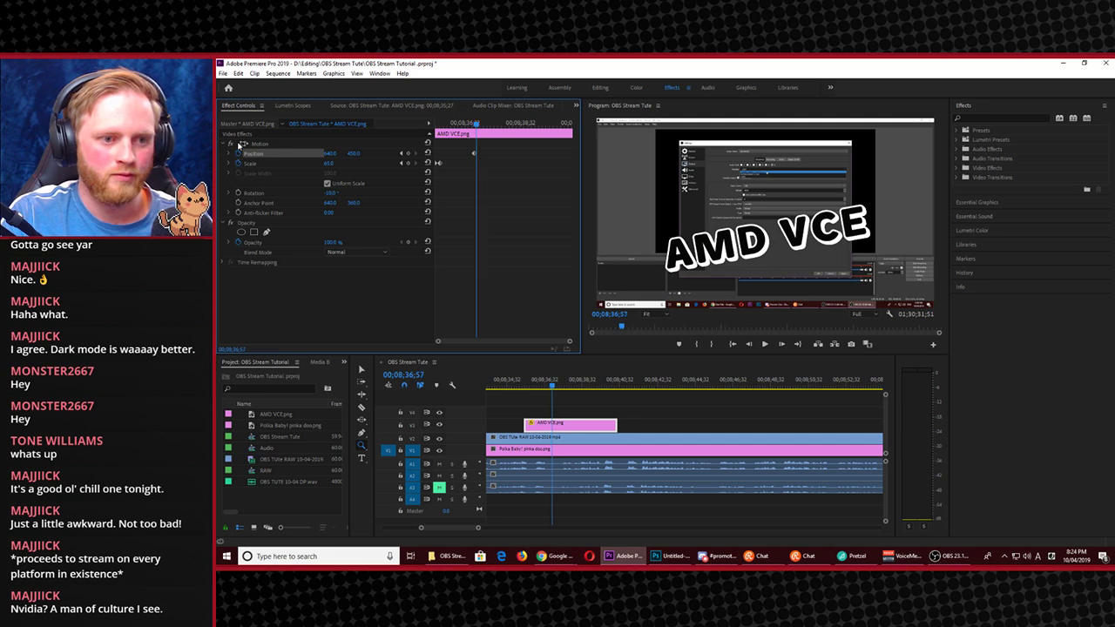
{"action": "mouse_move", "coordinate": [333, 154]}
{"action": "left_mouse_down"}
{"action": "mouse_move", "coordinate": [318, 153]}
{"action": "mouse_move", "coordinate": [335, 141]}
{"action": "left_mouse_up"}
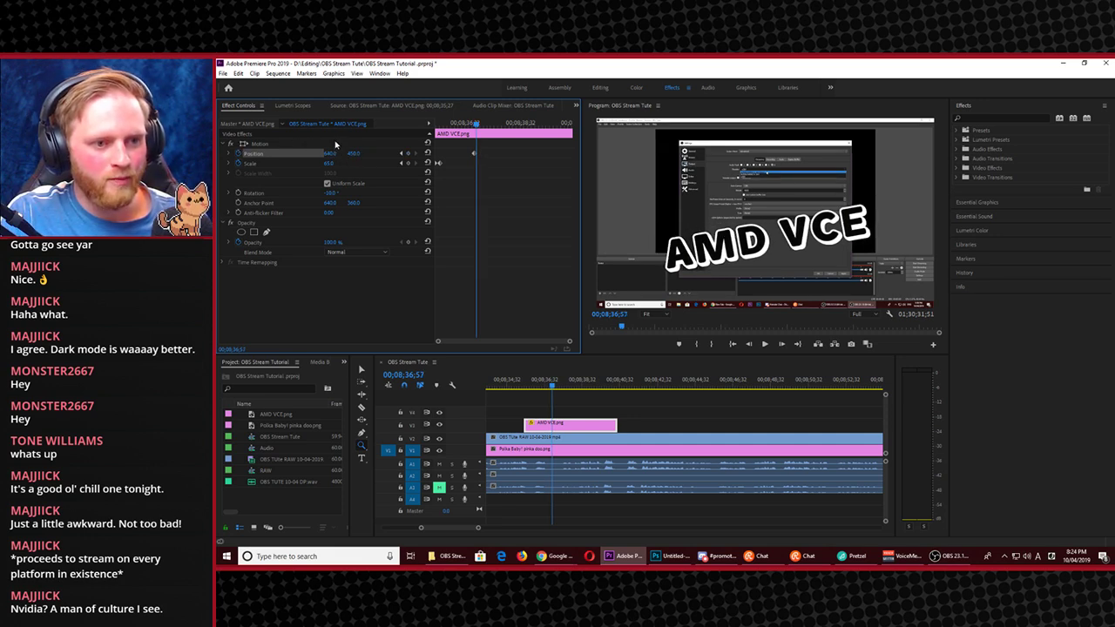
{"action": "left_click_drag", "start_coordinate": [356, 154], "coordinate": [357, 153]}
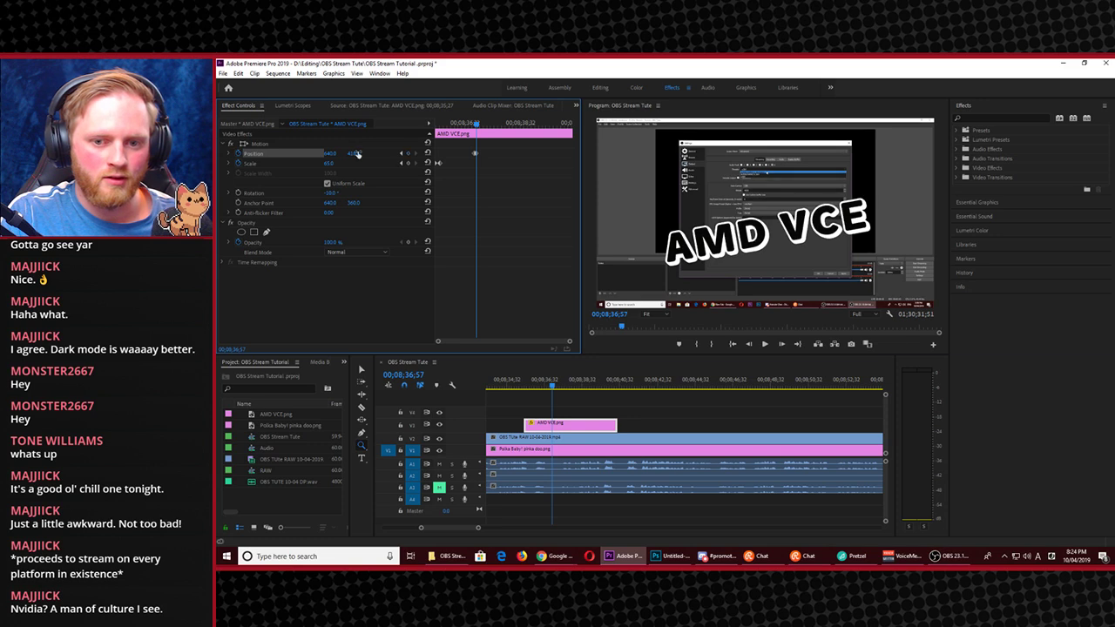
Add a position keyframe at 00;08;37;02 that drops the AMD VCE graphic below the visible frame
{"action": "key", "text": "Right"}
{"action": "key", "text": "Right"}
{"action": "key", "text": "Right"}
{"action": "key", "text": "Right"}
{"action": "key", "text": "Right"}
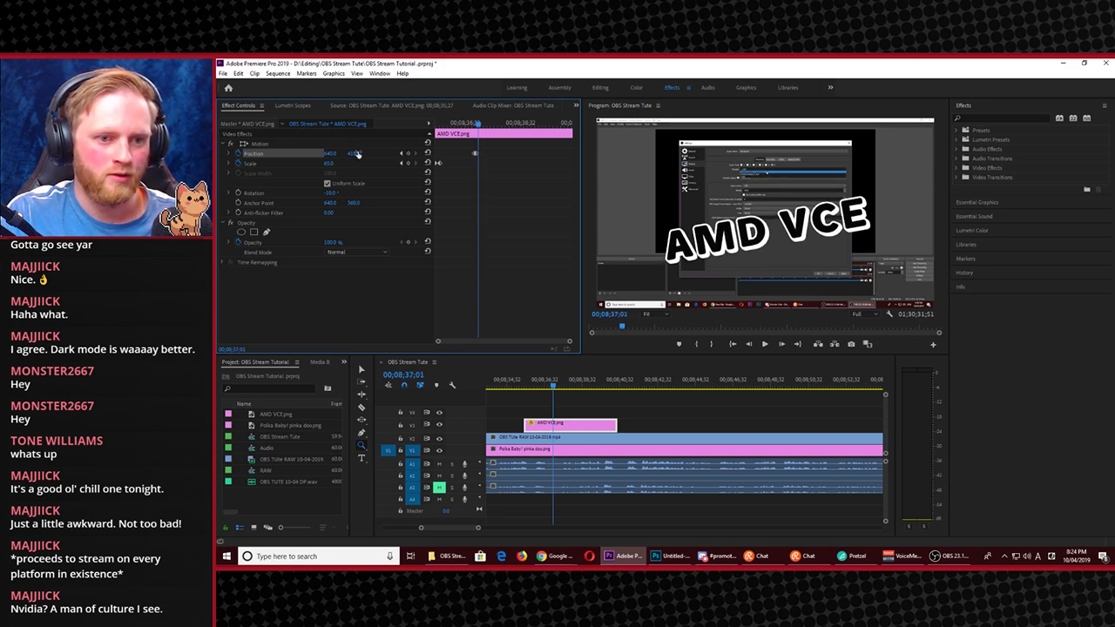
{"action": "left_click_drag", "start_coordinate": [354, 154], "coordinate": [357, 155]}
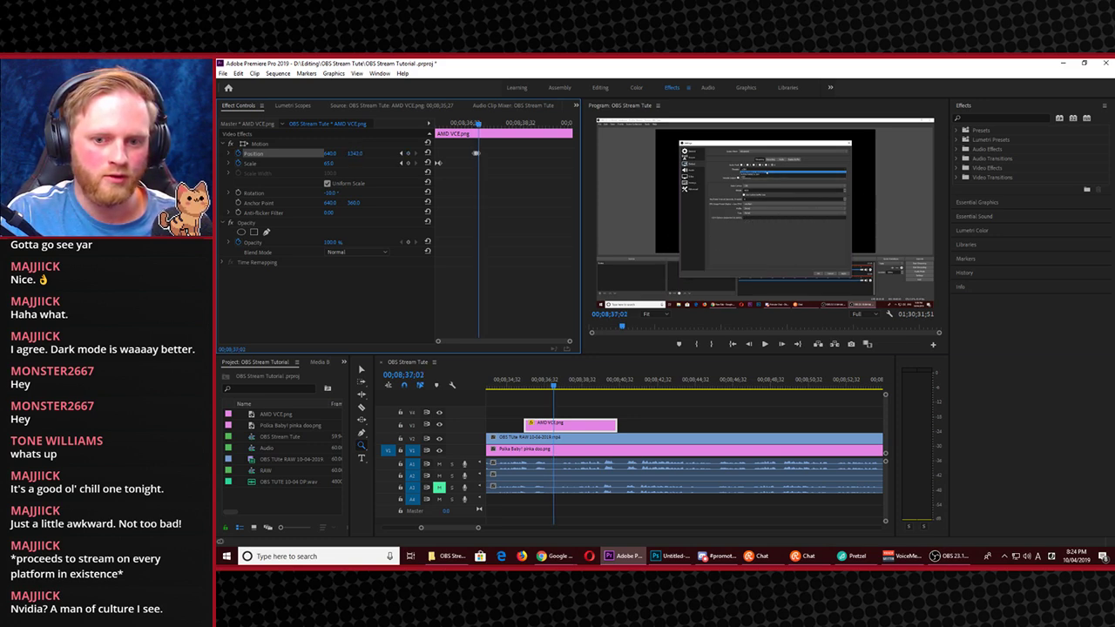
Play back the AMD VCE entrance and exit animation from just before the clip
{"action": "left_click", "coordinate": [511, 384]}
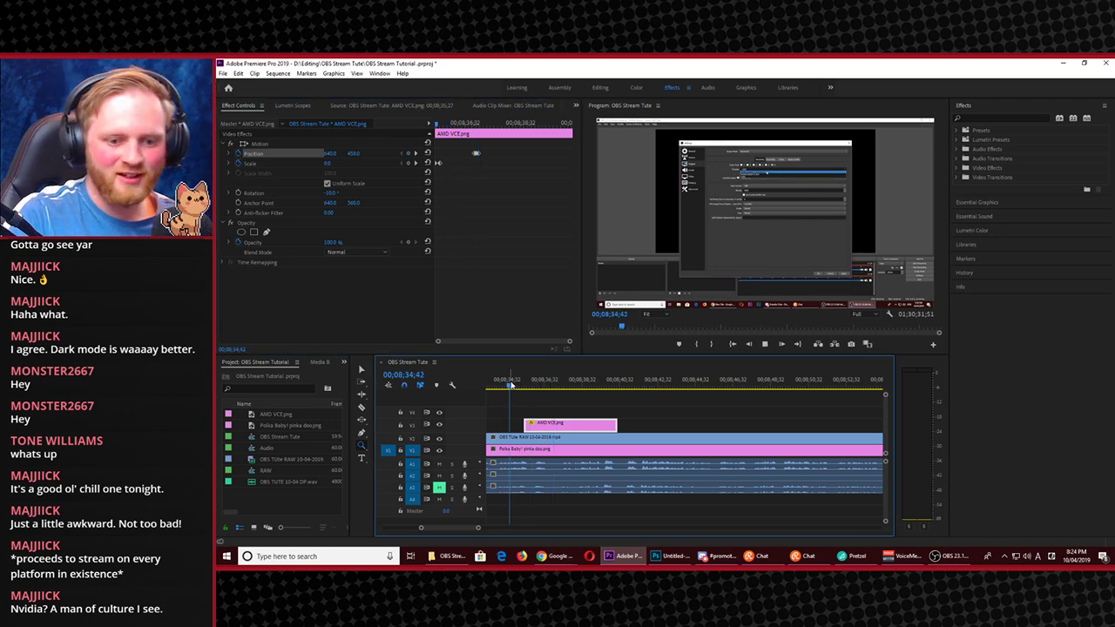
{"action": "key", "text": "space"}
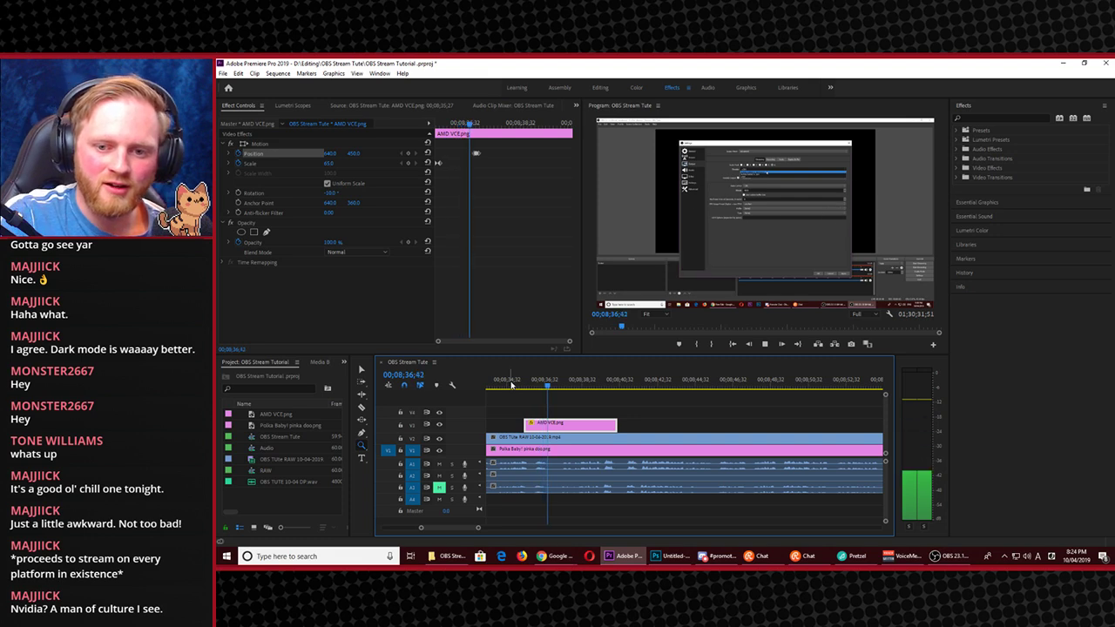
{"action": "key", "text": "space"}
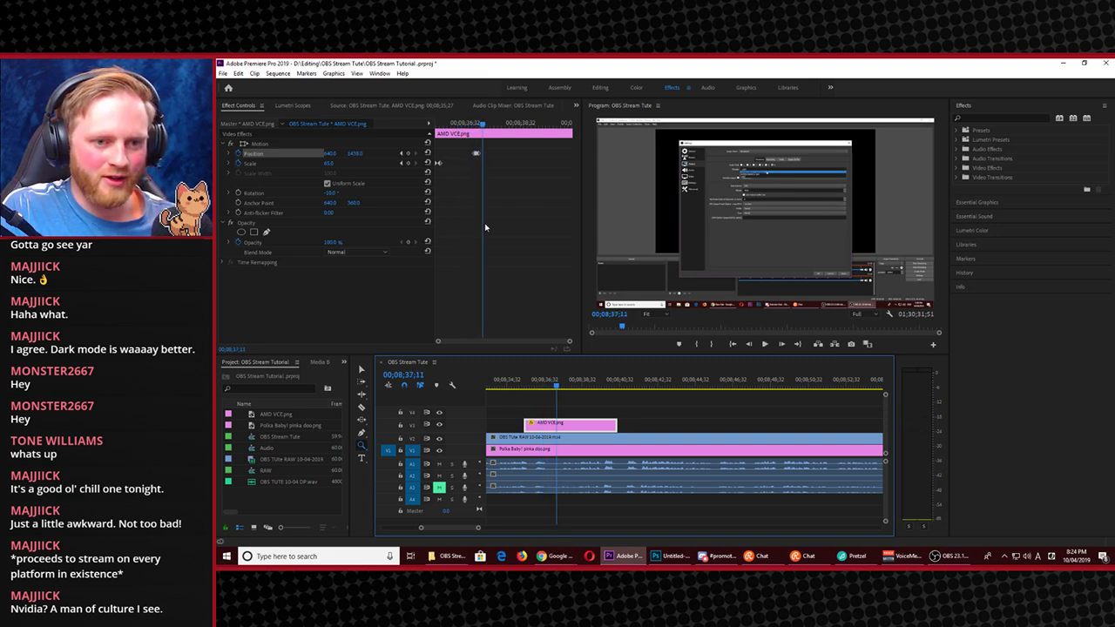
Spread the last two position keyframes of the AMD VCE clip further apart in an enlarged keyframe view
{"action": "left_click", "coordinate": [501, 219]}
{"action": "key", "text": "grave"}
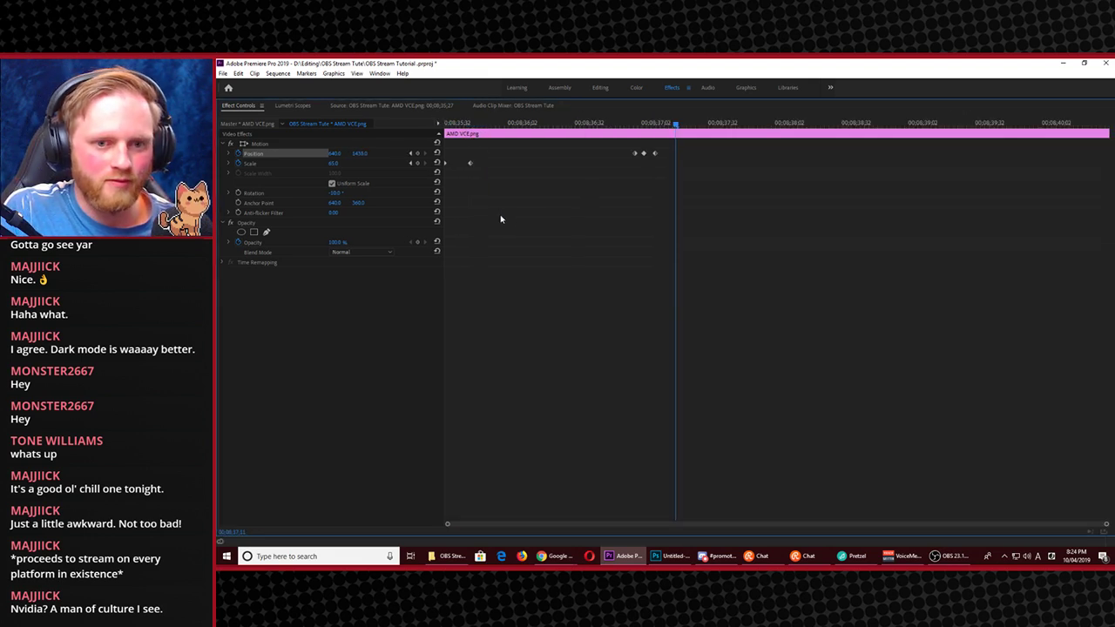
{"action": "left_click", "coordinate": [660, 153]}
{"action": "left_click_drag", "start_coordinate": [644, 153], "coordinate": [665, 156]}
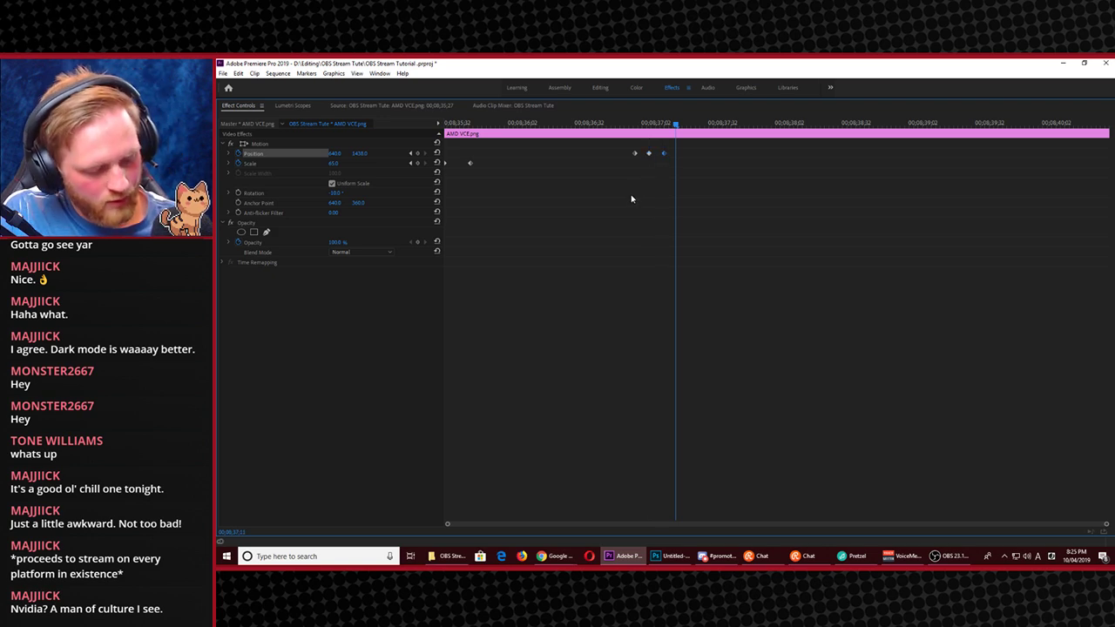
{"action": "key", "text": "grave"}
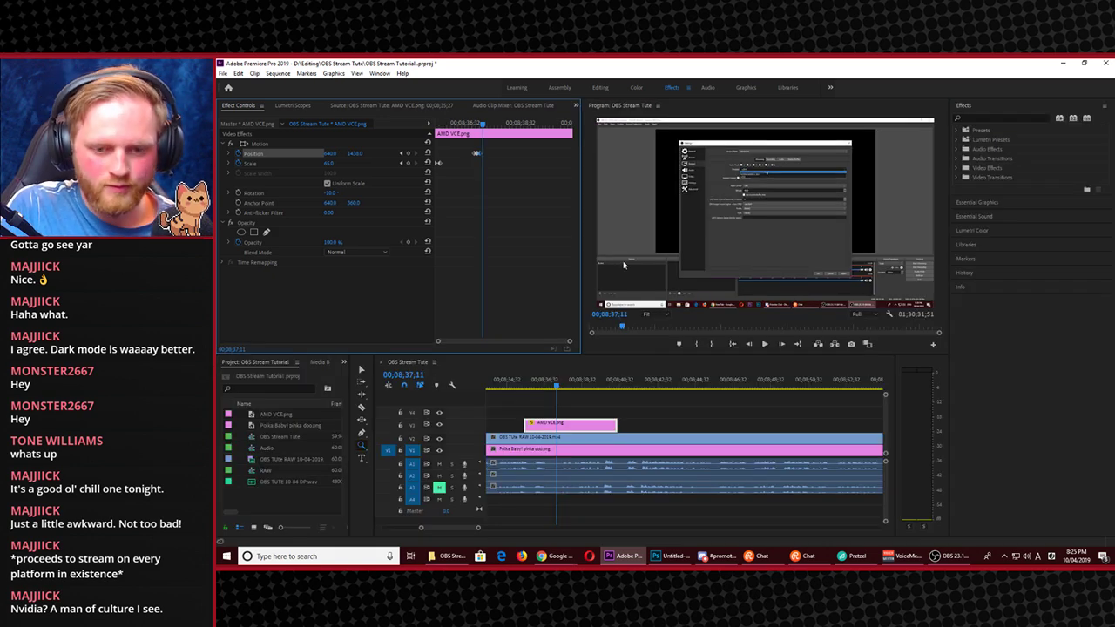
Replay the start of the AMD VCE clip to check its entrance timing against the narration
{"action": "key", "text": "j"}
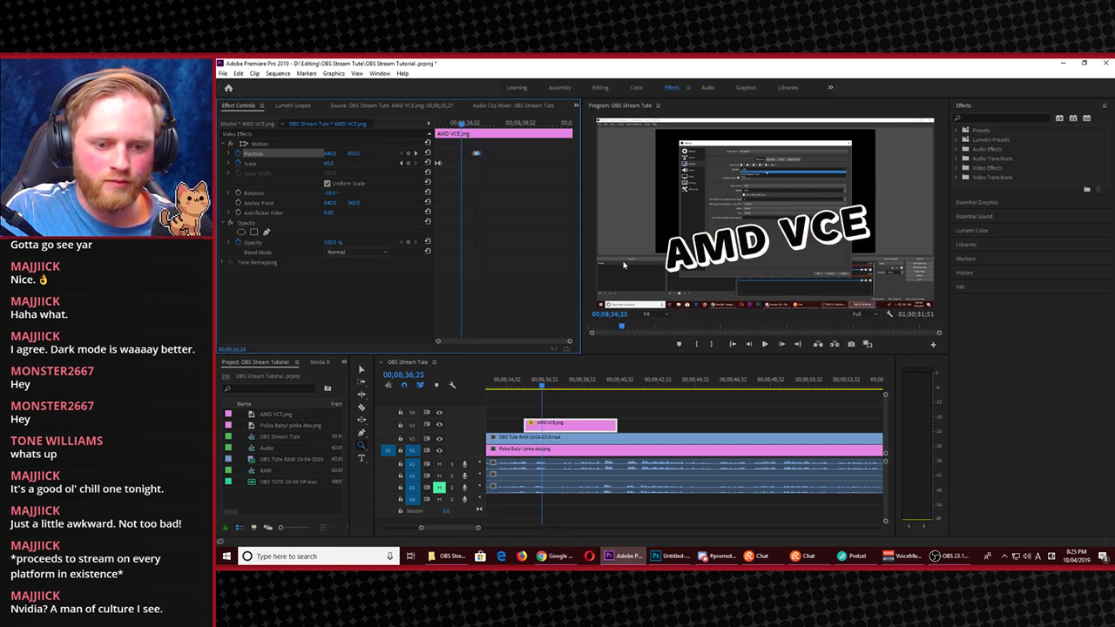
{"action": "key", "text": "space"}
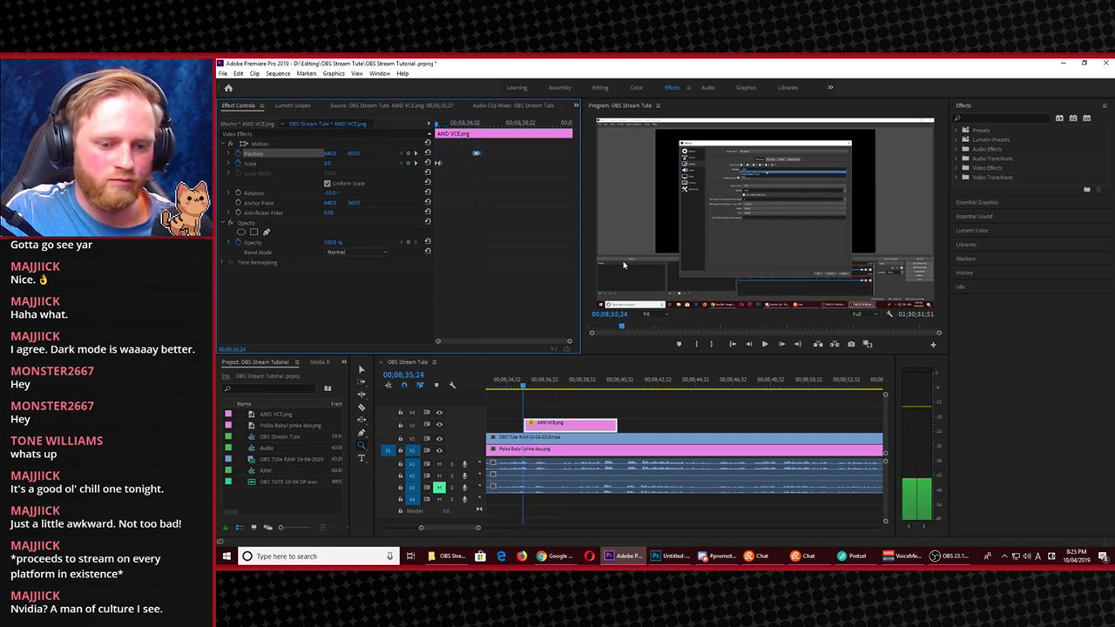
{"action": "key", "text": "space"}
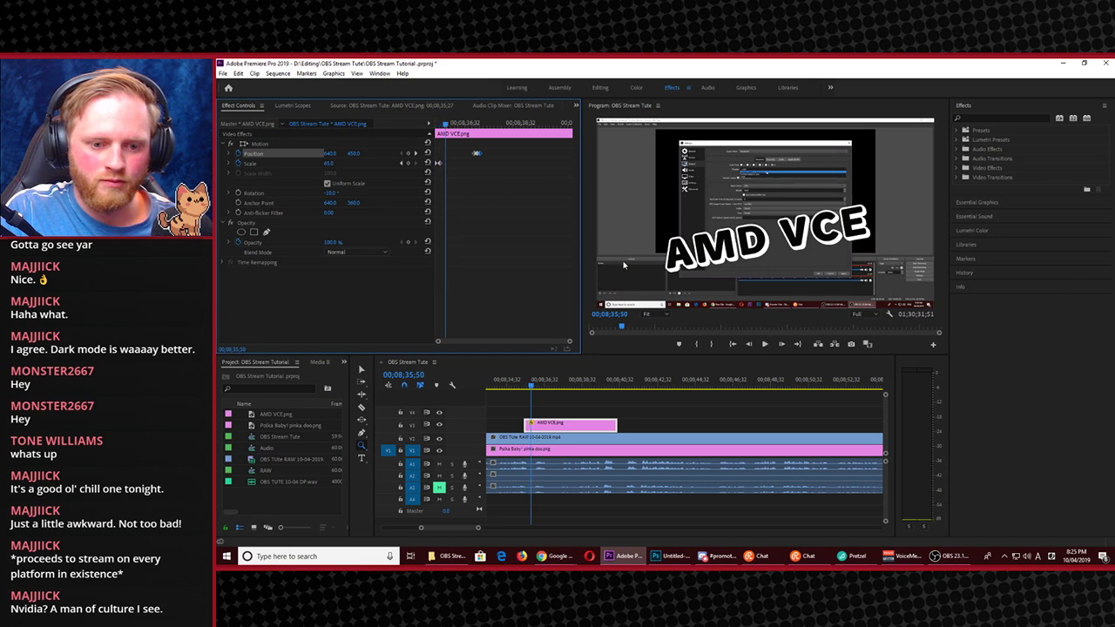
{"action": "left_click_drag", "start_coordinate": [521, 383], "coordinate": [514, 384]}
{"action": "key", "text": "space"}
{"action": "key", "text": "space"}
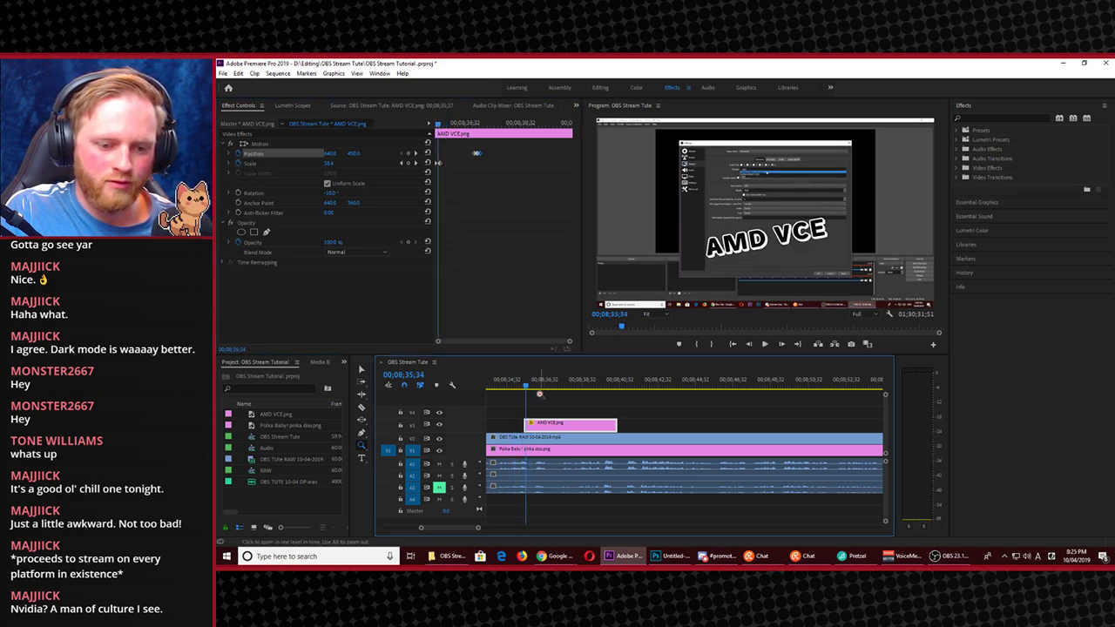
Move the AMD VCE clip earlier on track V3 to start at 00;08;35;18, and play it back
{"action": "key", "text": "j"}
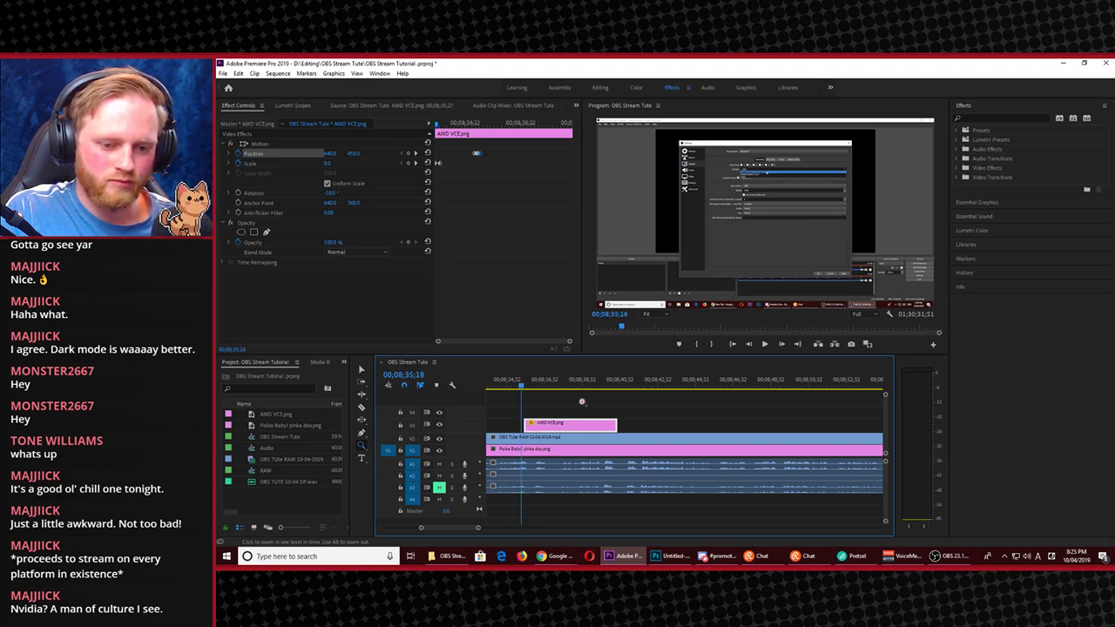
{"action": "left_click", "coordinate": [360, 369]}
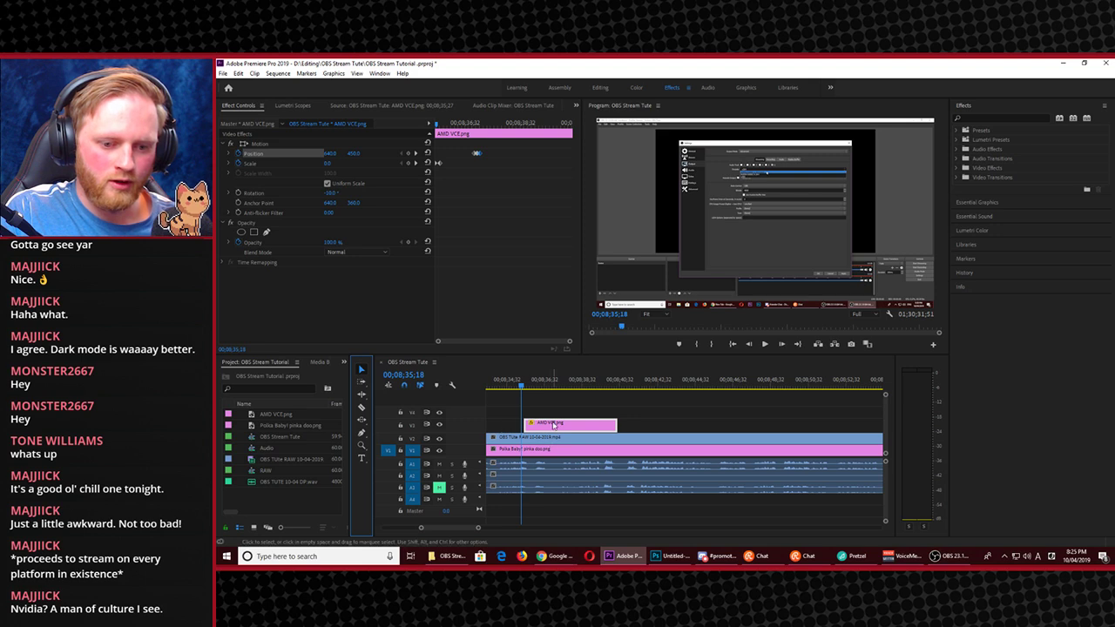
{"action": "left_click_drag", "start_coordinate": [550, 424], "coordinate": [547, 425]}
{"action": "key", "text": "space"}
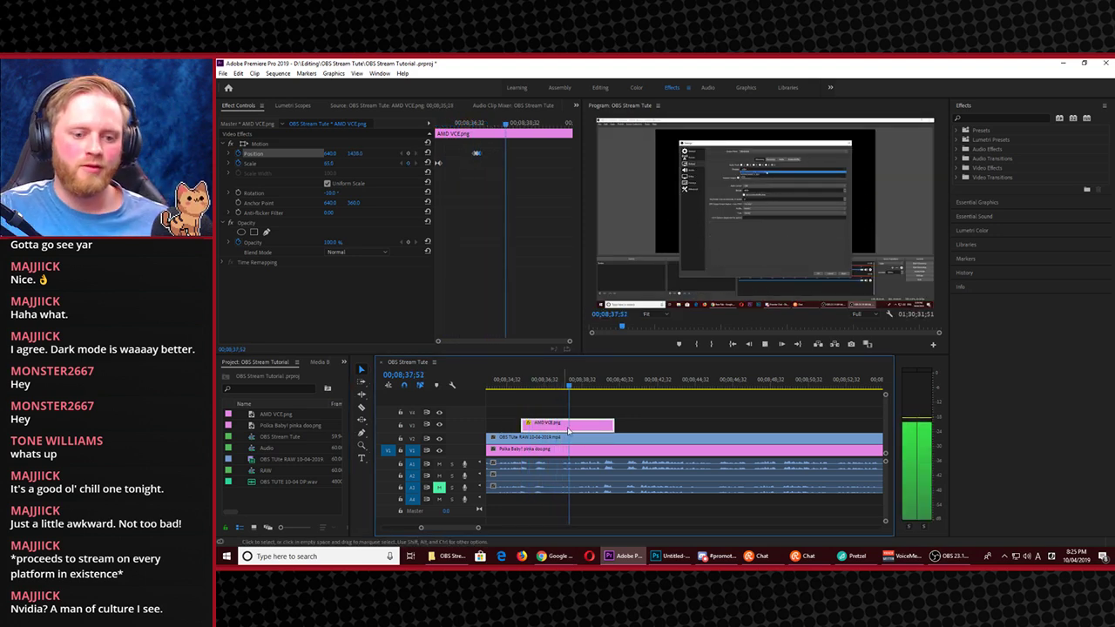
Review the sequence from about 00;08;34;02 onward in a maximized Program monitor
{"action": "left_click", "coordinate": [498, 388]}
{"action": "scroll", "coordinate": [499, 390], "scroll_direction": "up", "scroll_amount": 5}
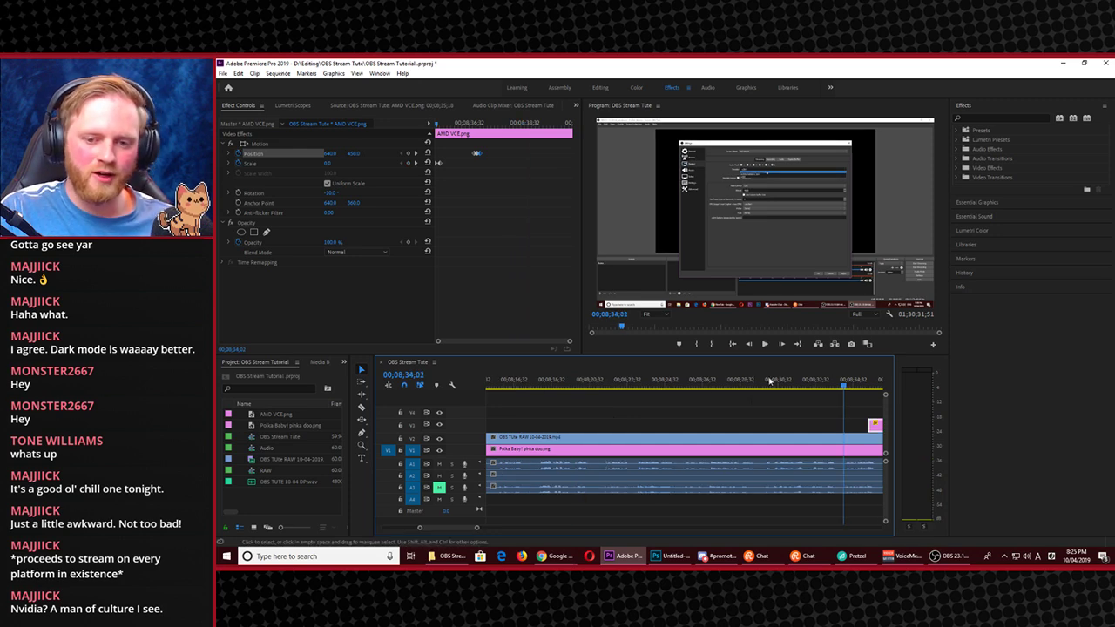
{"action": "left_click", "coordinate": [815, 247]}
{"action": "key", "text": "grave"}
{"action": "key", "text": "space"}
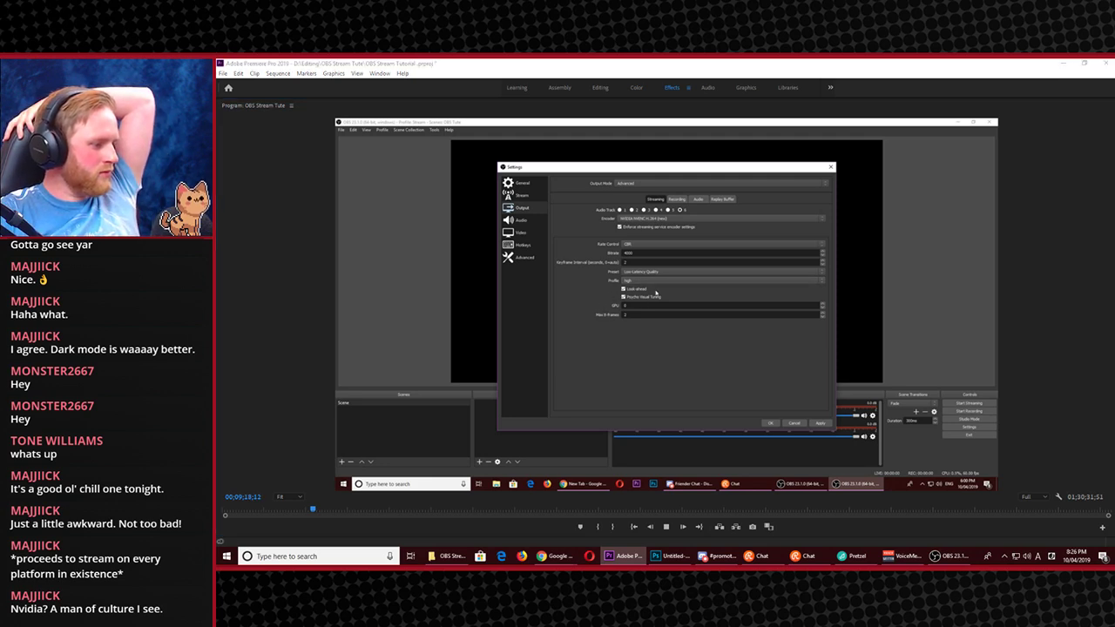
{"action": "key", "text": "alt+Tab"}
{"action": "key", "text": "alt+Tab"}
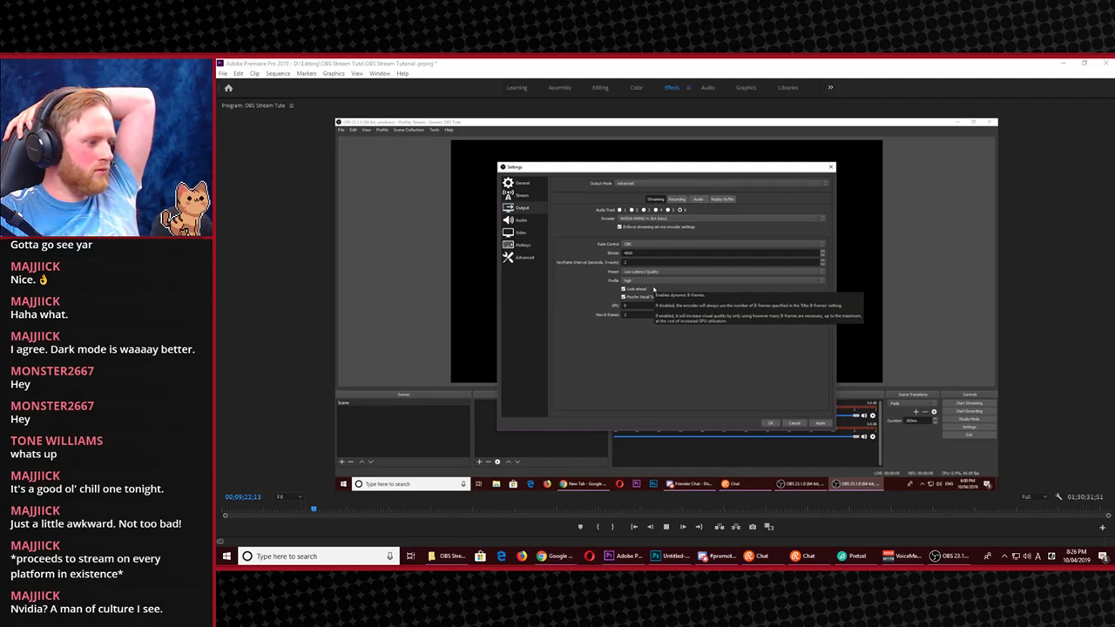
Continue reviewing the sequence in the maximized Program monitor and stop playback at 00;10;43;20
{"action": "key", "text": "super+d"}
{"action": "key", "text": "super+d"}
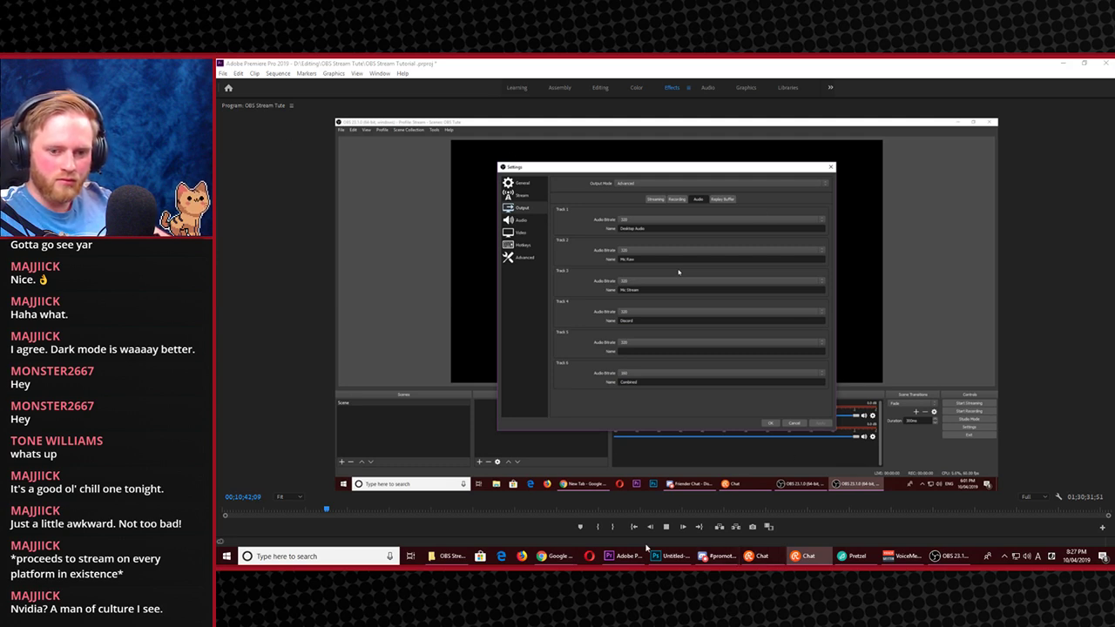
{"action": "left_click", "coordinate": [665, 526]}
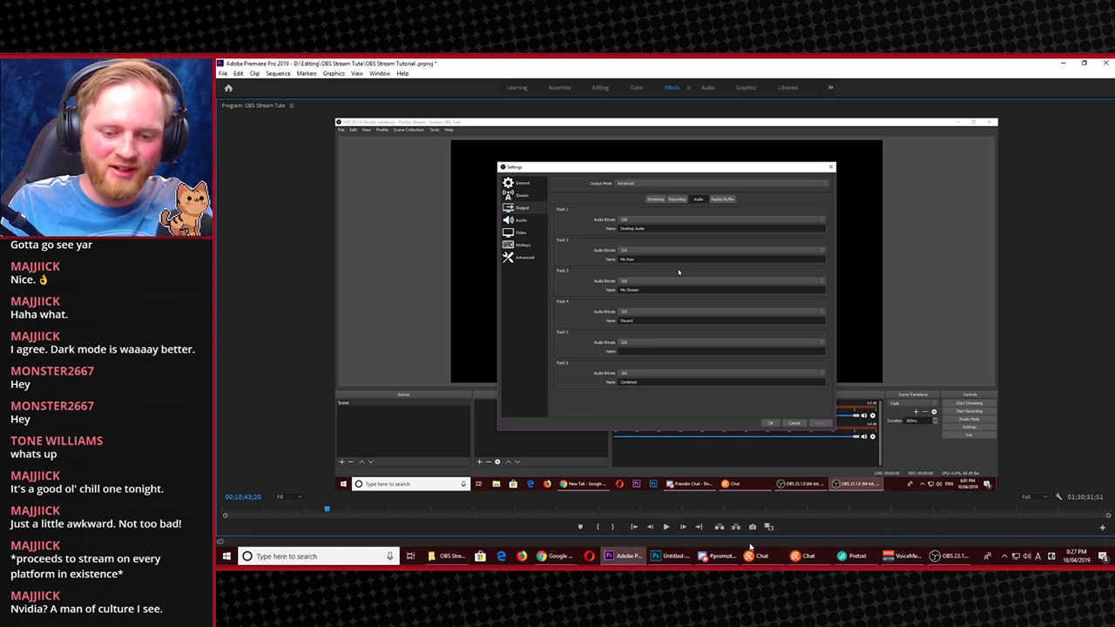
{"action": "mouse_move", "coordinate": [558, 556]}
{"action": "mouse_move", "coordinate": [655, 533]}
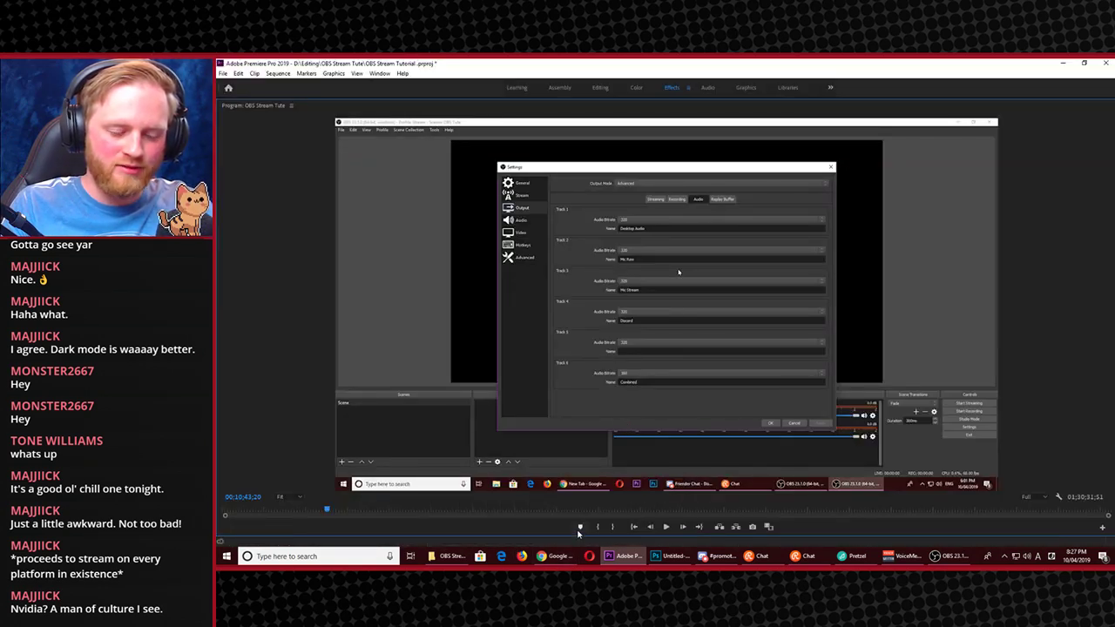
Switch to the AMD VCE document in Photoshop, add a new layer above the text, and hide the AMD VCE layer
{"action": "left_click", "coordinate": [671, 556]}
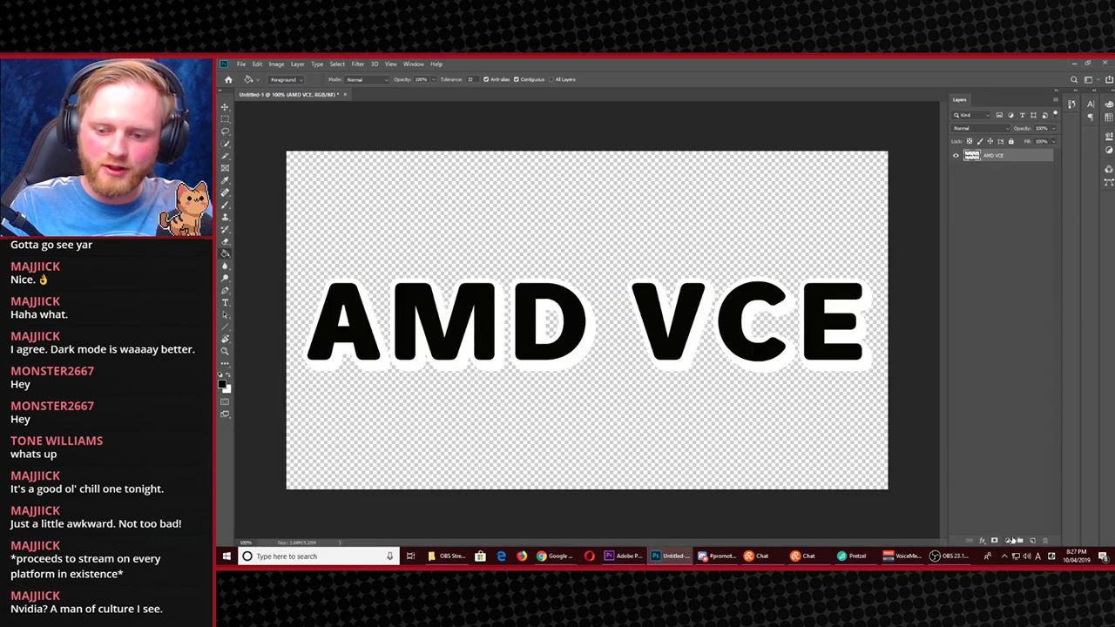
{"action": "left_click", "coordinate": [1032, 541]}
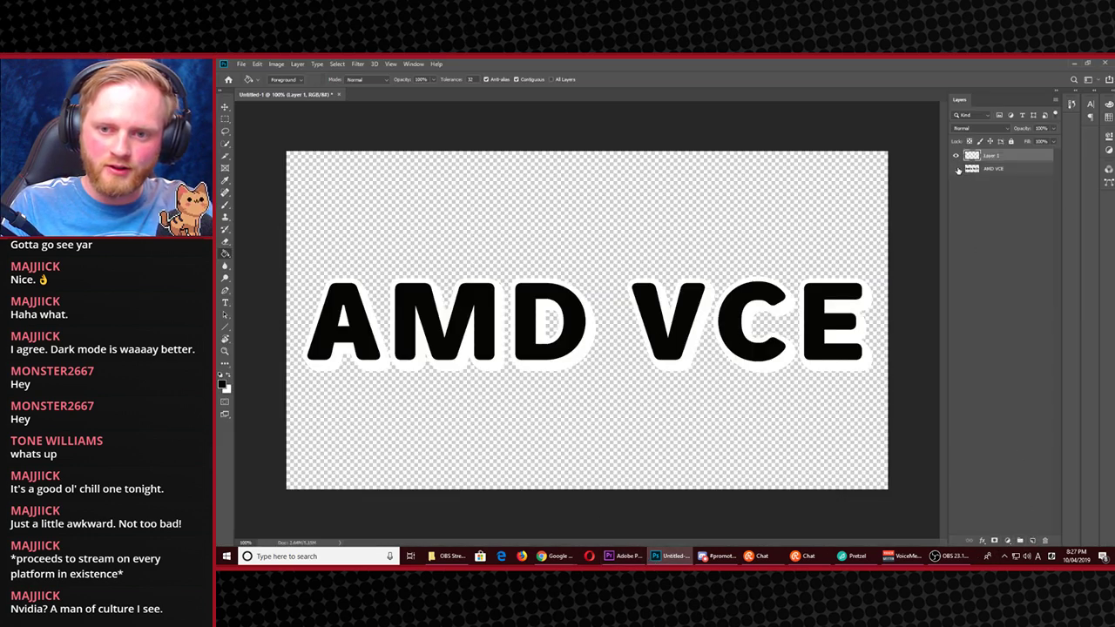
{"action": "left_click", "coordinate": [957, 169]}
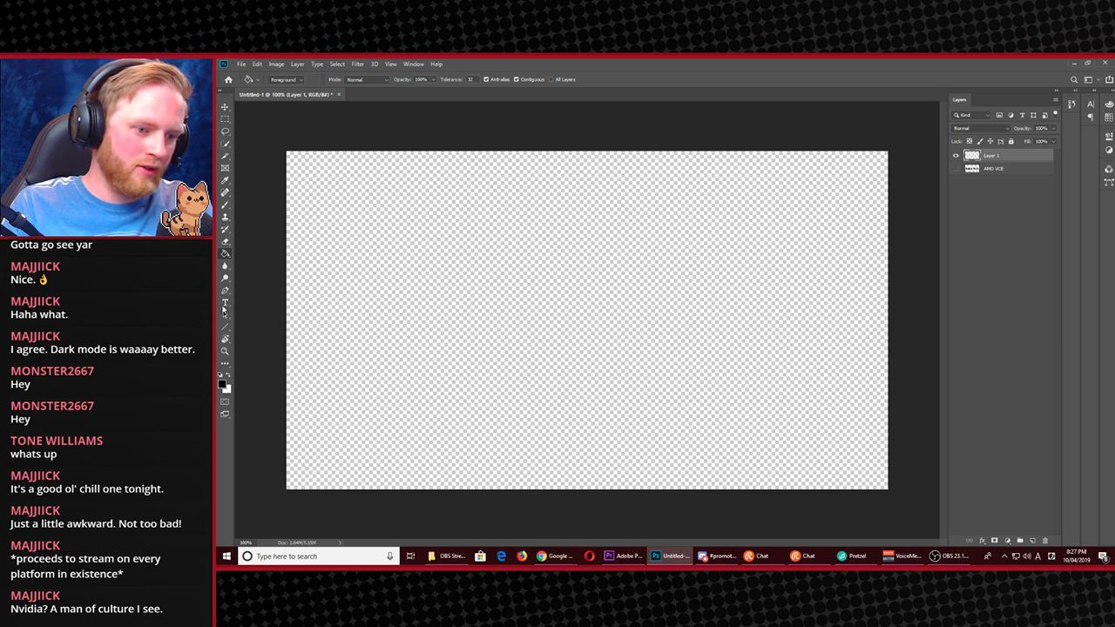
Add white outline-font text on the canvas reading "Actually 160" with "For Streams" on a second line
{"action": "left_click", "coordinate": [224, 304]}
{"action": "left_click", "coordinate": [230, 376]}
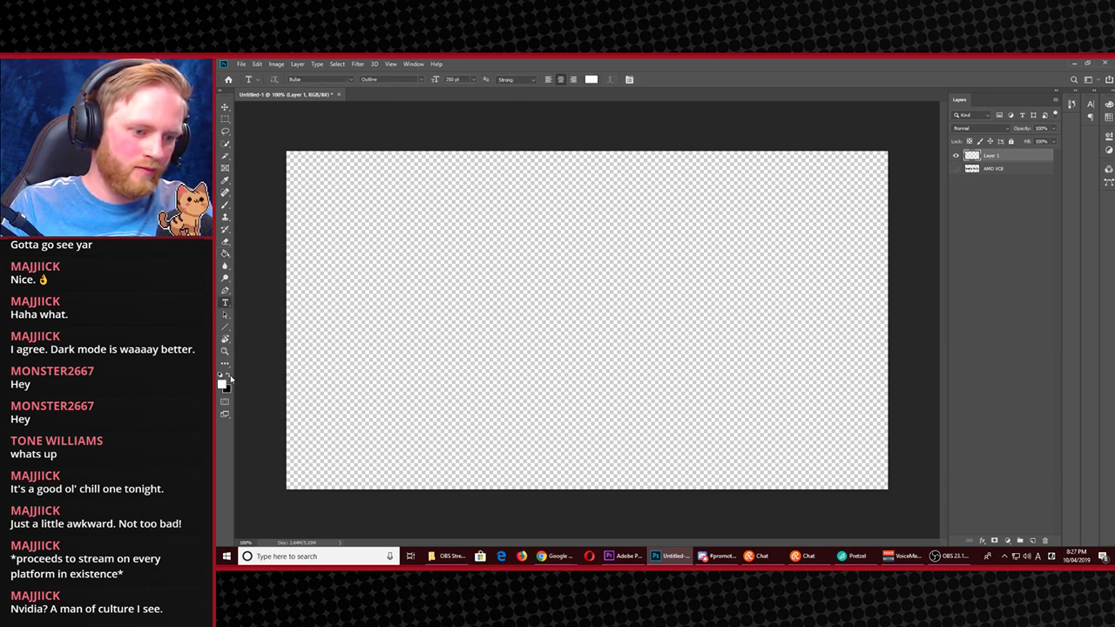
{"action": "left_click", "coordinate": [404, 330]}
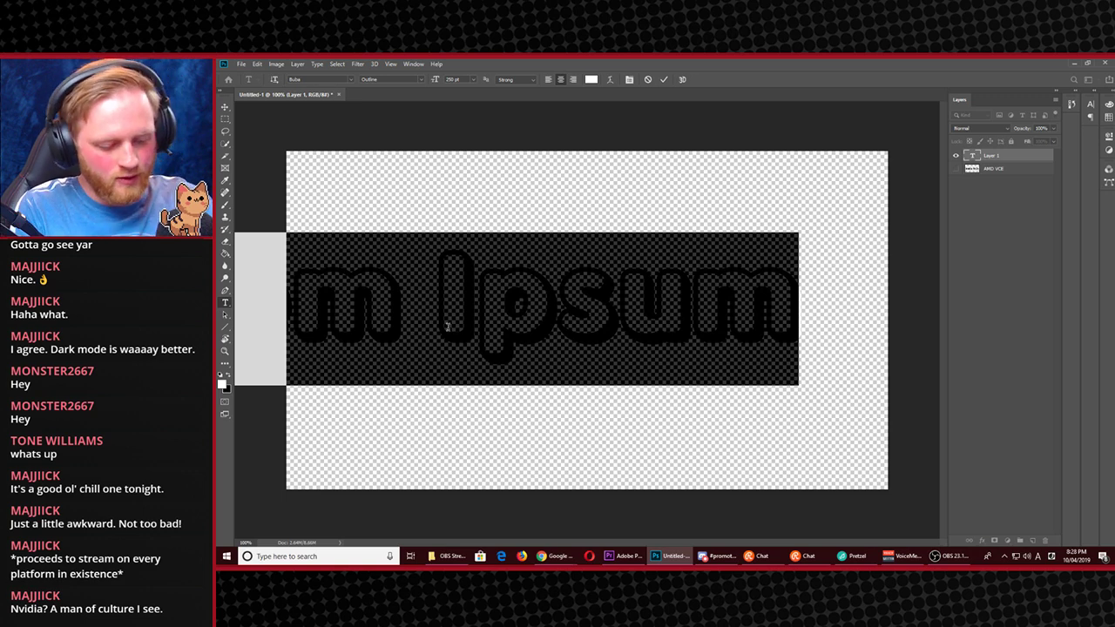
{"action": "type", "text": "Actually"}
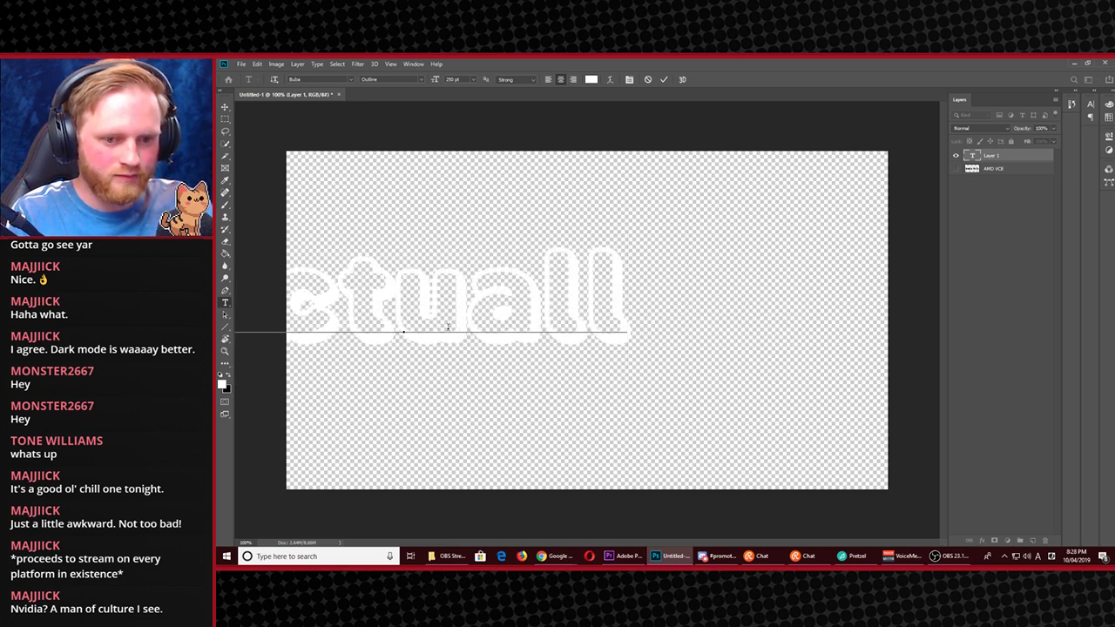
{"action": "type", "text": " 160"}
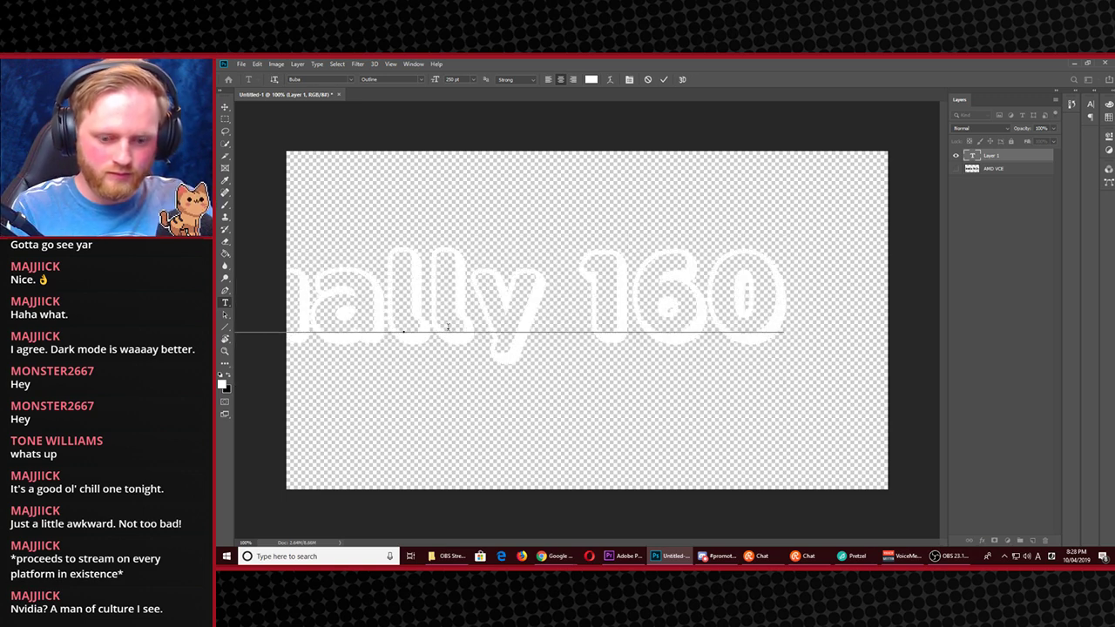
{"action": "key", "text": "Return"}
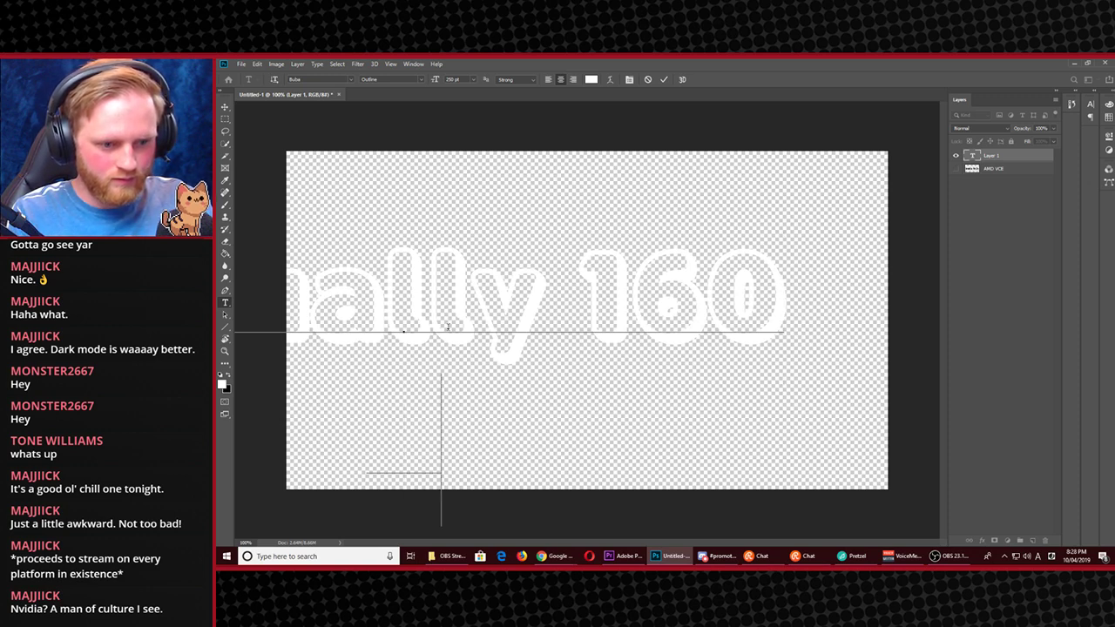
{"action": "type", "text": "For S"}
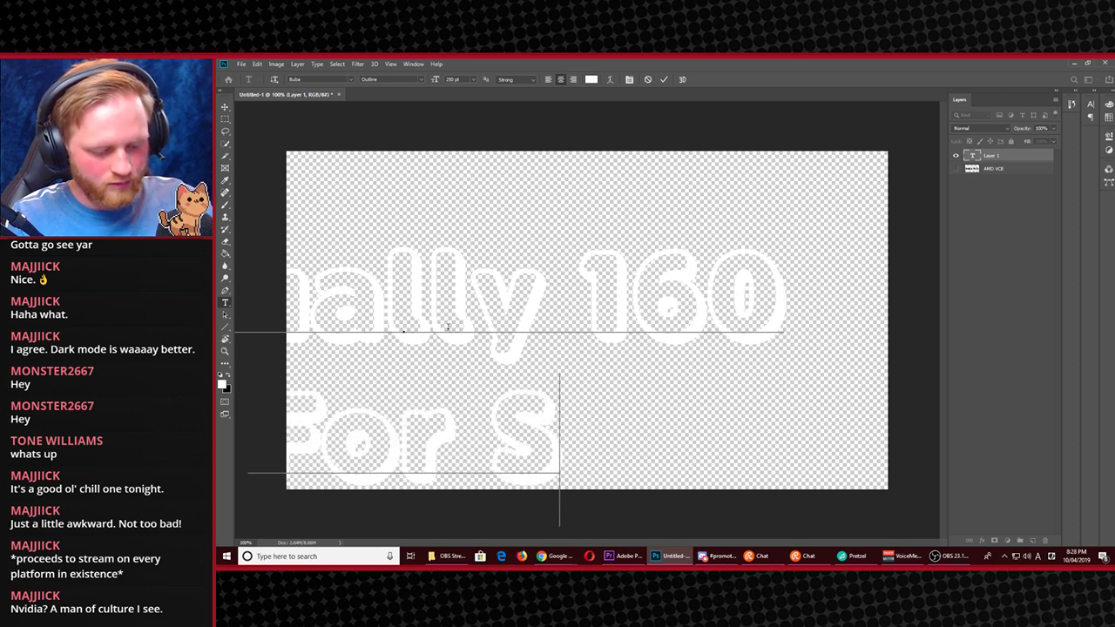
{"action": "type", "text": "treams"}
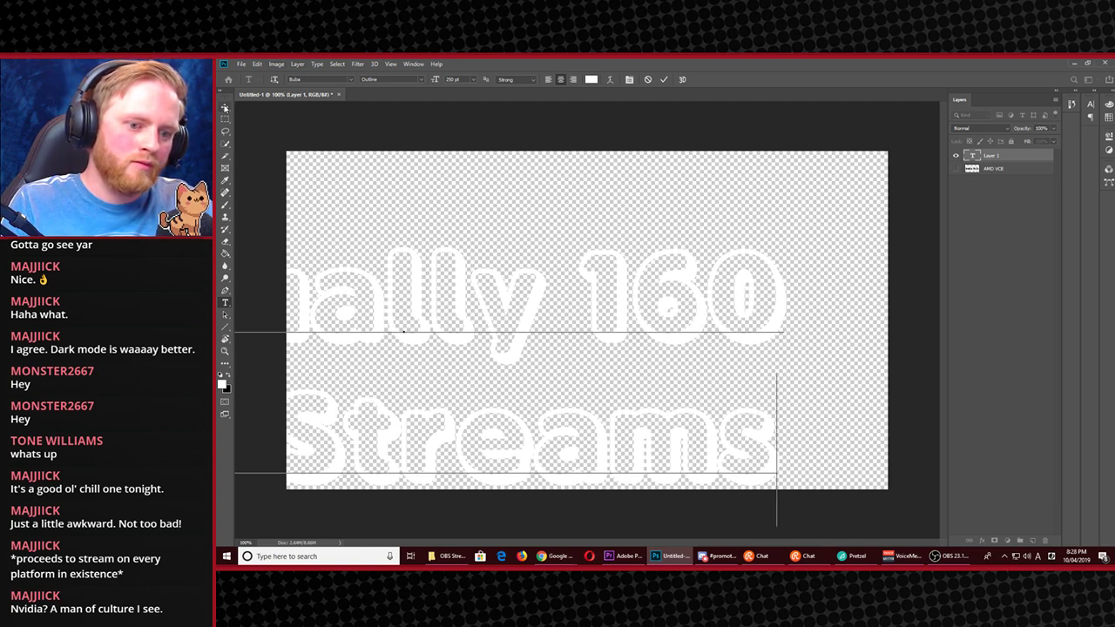
Scale the two-line text down to about 72% and centre it within the canvas
{"action": "left_click", "coordinate": [226, 108]}
{"action": "left_click_drag", "start_coordinate": [430, 291], "coordinate": [542, 259]}
{"action": "key", "text": "ctrl+t"}
{"action": "key", "text": "ctrl+0"}
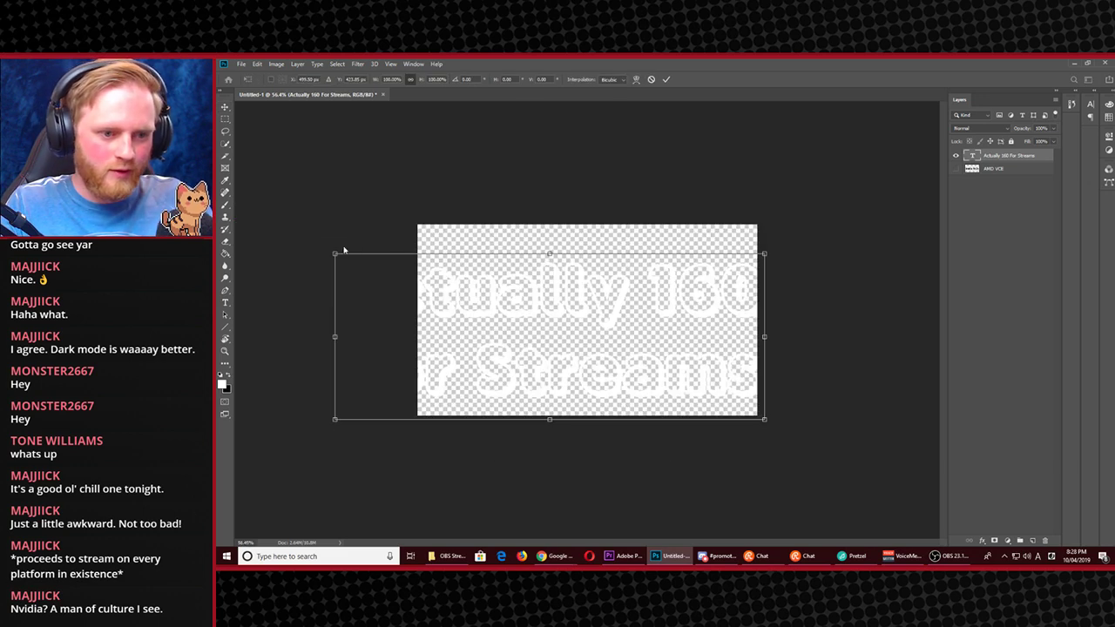
{"action": "left_click_drag", "start_coordinate": [335, 253], "coordinate": [455, 301]}
{"action": "left_click_drag", "start_coordinate": [558, 347], "coordinate": [544, 307]}
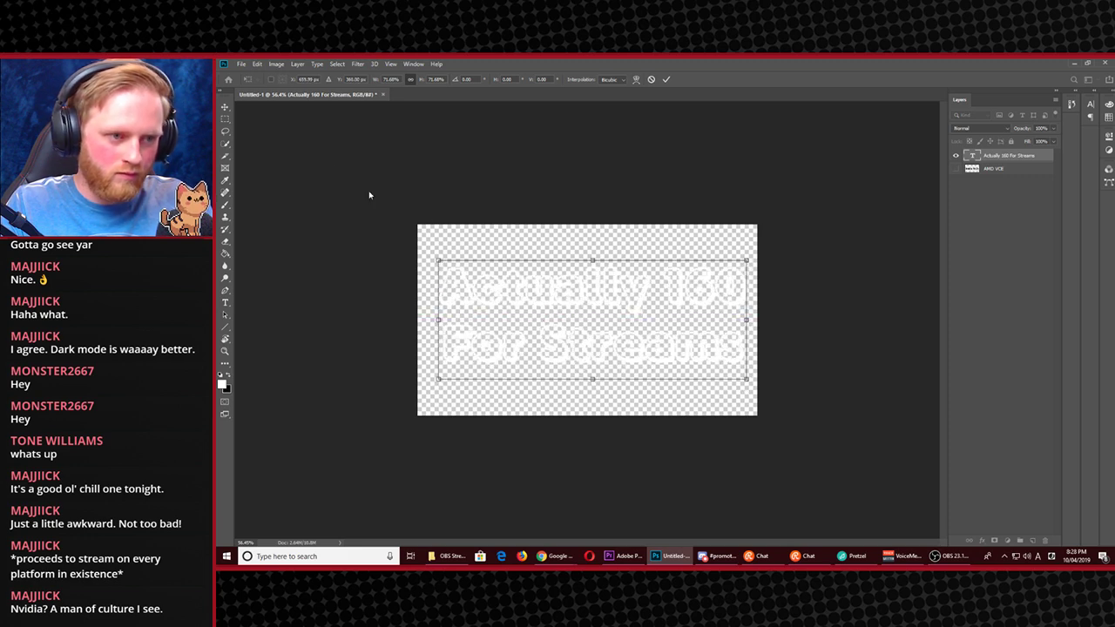
{"action": "left_click", "coordinate": [225, 106]}
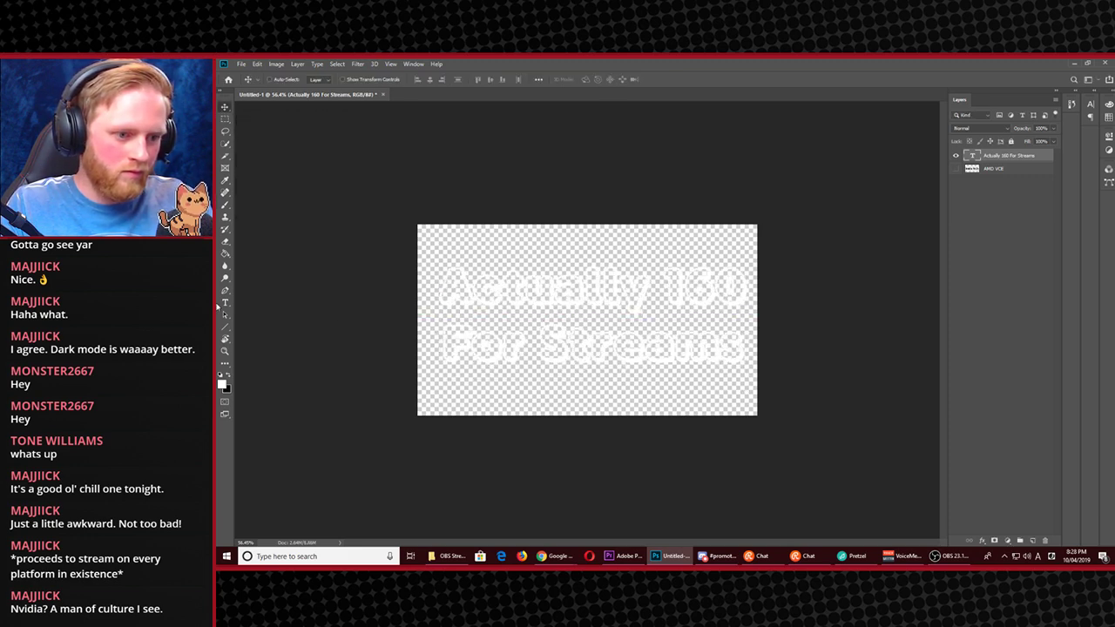
Rasterize the "Actually 160 For Streams" text layer and fill the letter A with black using the Paint Bucket
{"action": "left_click", "coordinate": [229, 375]}
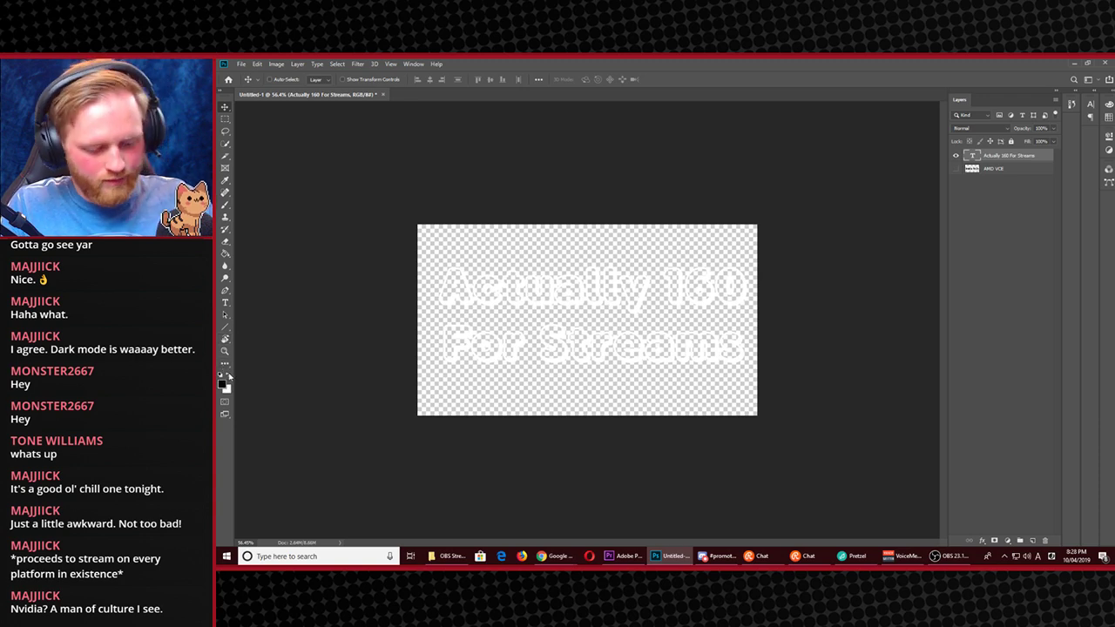
{"action": "key", "text": "g"}
{"action": "left_click", "coordinate": [470, 305]}
{"action": "key", "text": "Return"}
{"action": "left_click", "coordinate": [467, 301]}
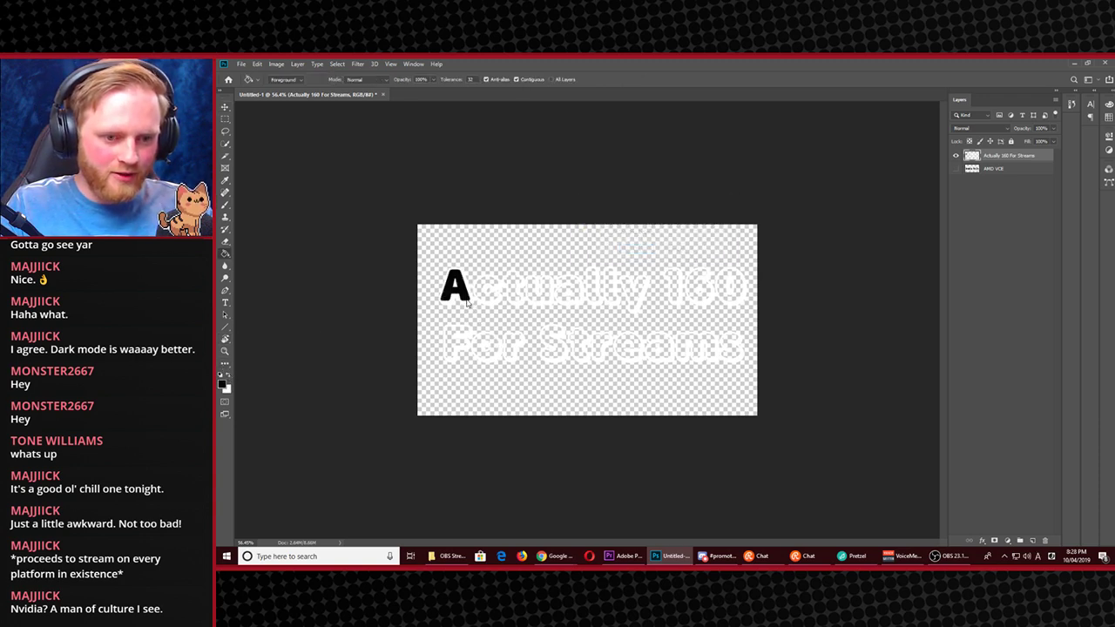
Fill the remaining outlined characters of the first line, "Actually 160", with black
{"action": "key", "text": "ctrl+plus"}
{"action": "key", "text": "ctrl+plus"}
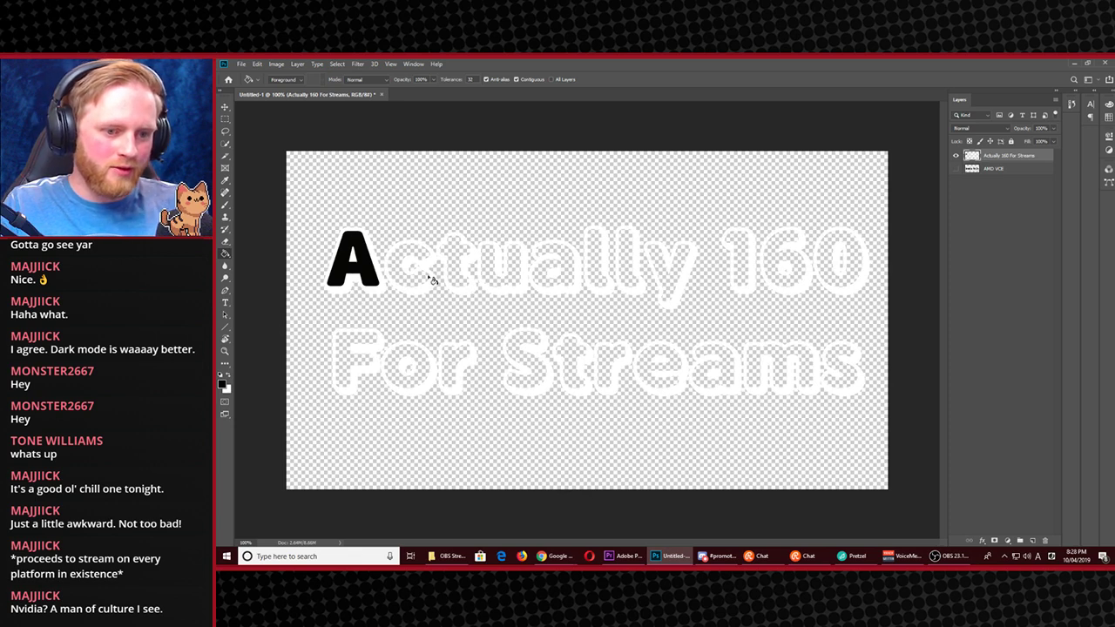
{"action": "left_click", "coordinate": [427, 279]}
{"action": "left_click", "coordinate": [462, 252]}
{"action": "left_click", "coordinate": [492, 277]}
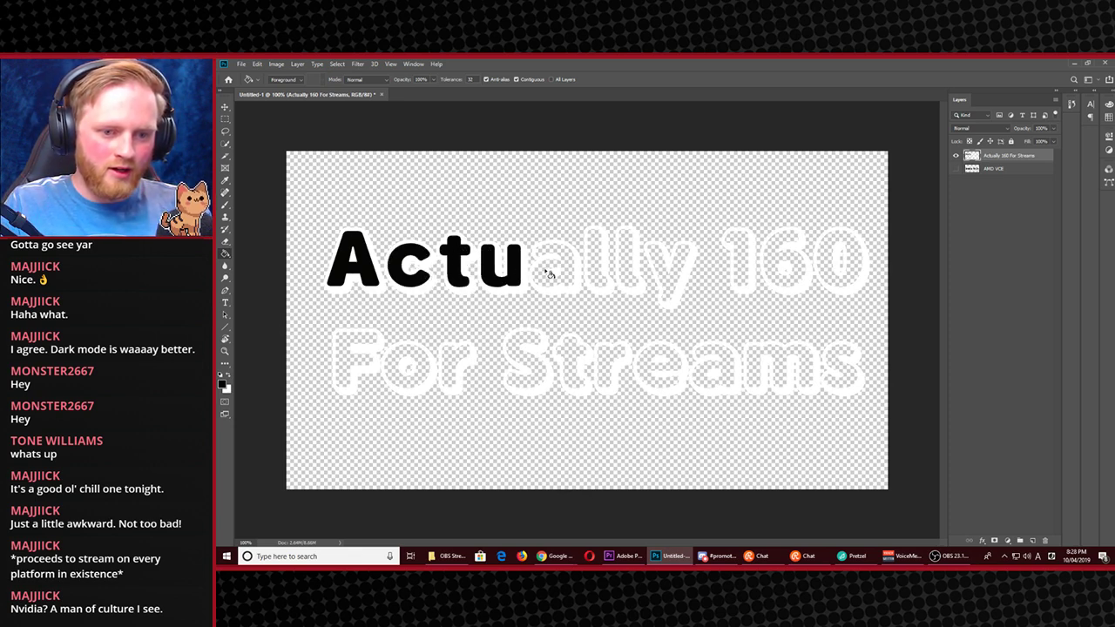
{"action": "left_click", "coordinate": [547, 277]}
{"action": "left_click", "coordinate": [601, 255]}
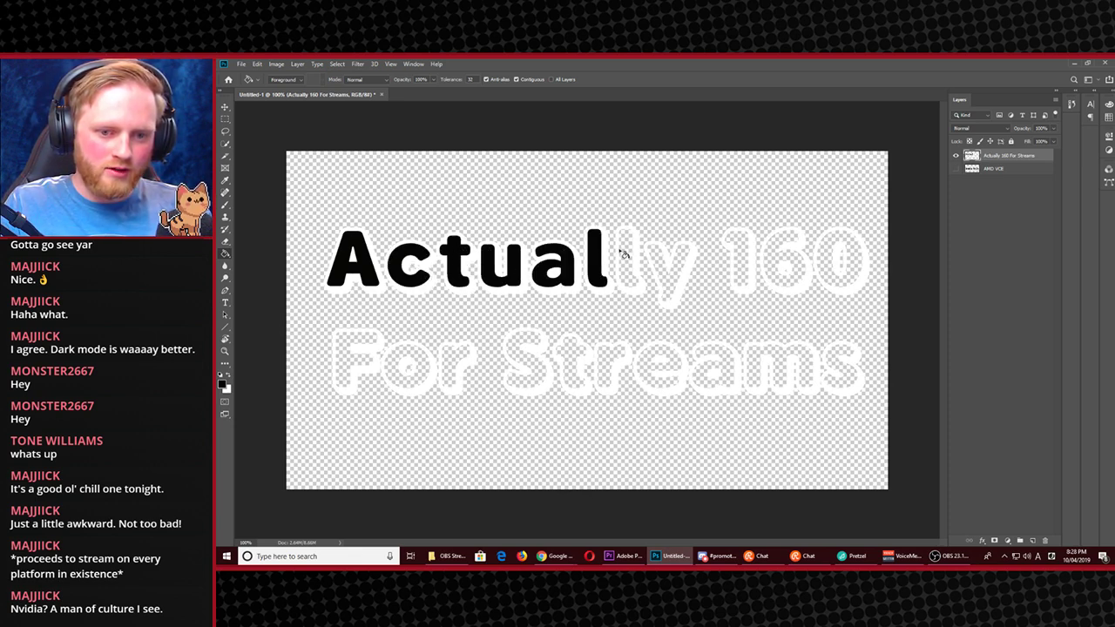
{"action": "left_click", "coordinate": [627, 257]}
{"action": "left_click", "coordinate": [659, 270]}
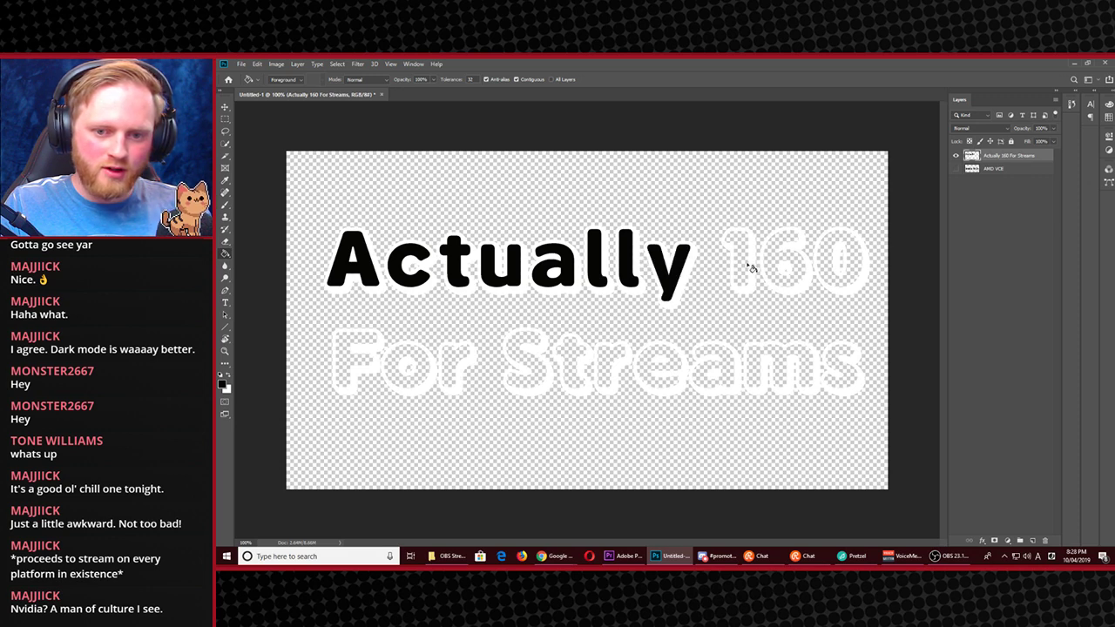
{"action": "left_click", "coordinate": [751, 268]}
{"action": "left_click", "coordinate": [774, 277]}
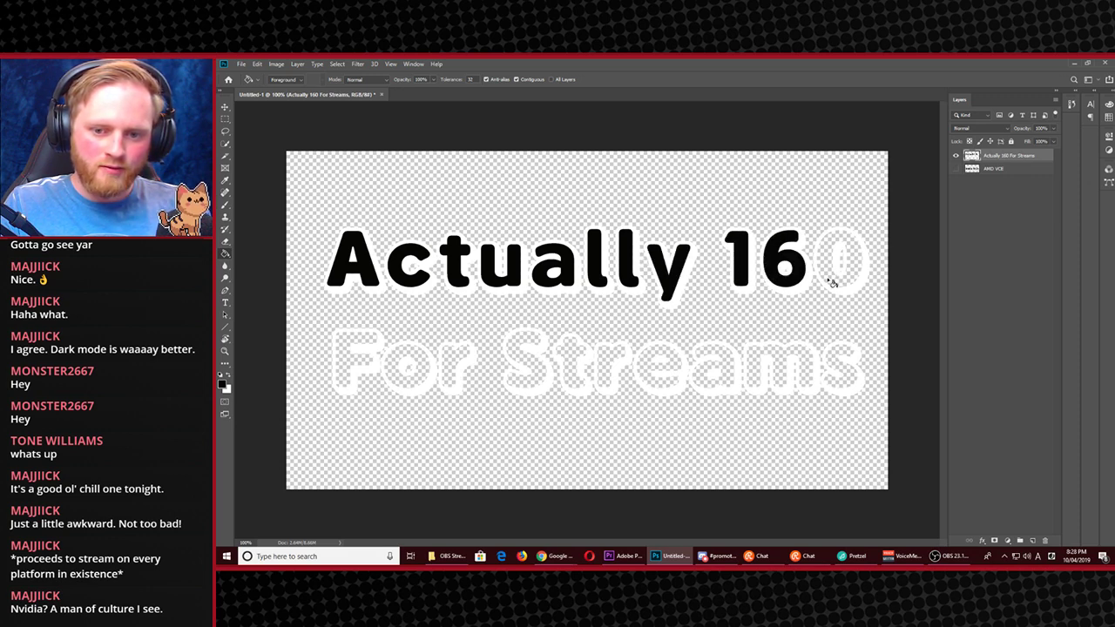
{"action": "left_click", "coordinate": [832, 282]}
Fill every outlined letter of the second line, "For Streams", with black
{"action": "left_click", "coordinate": [348, 376]}
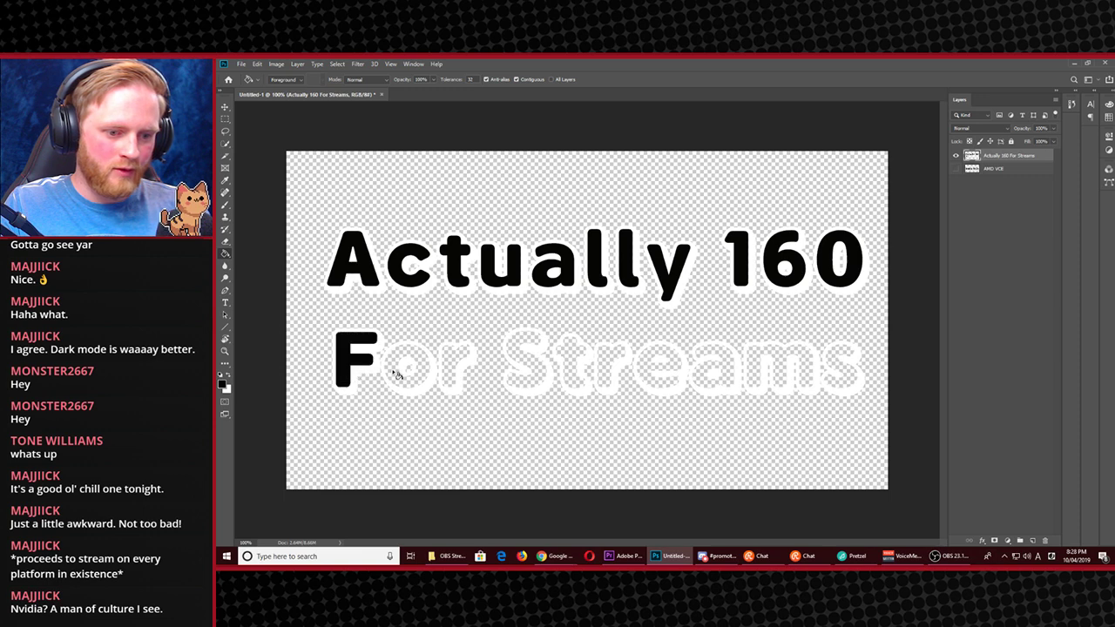
{"action": "left_click", "coordinate": [396, 373]}
{"action": "left_click", "coordinate": [456, 366]}
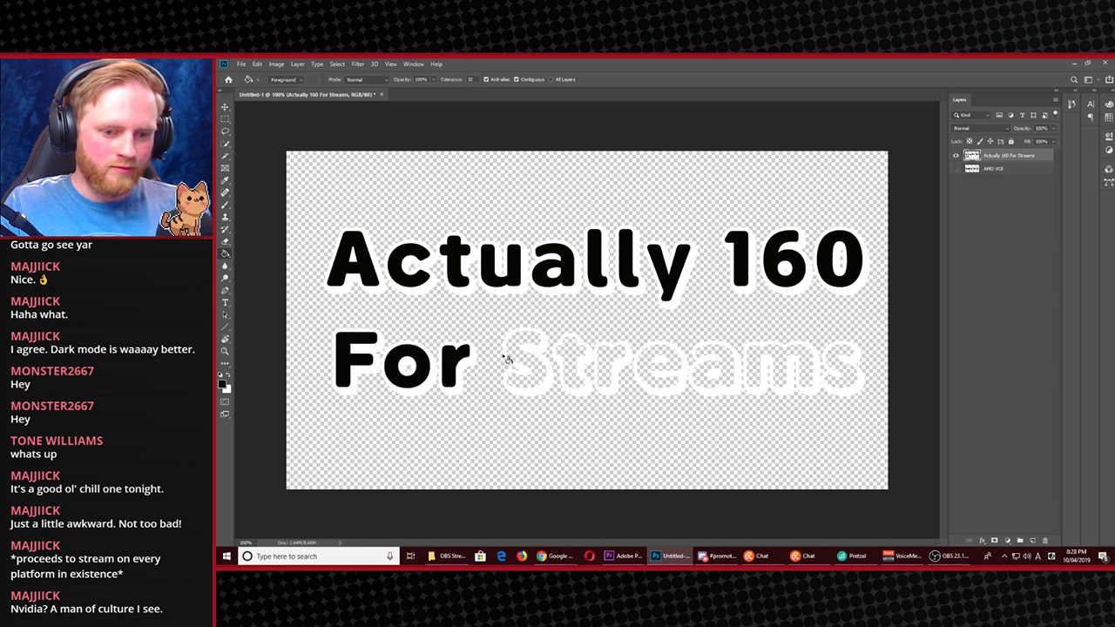
{"action": "left_click", "coordinate": [518, 353]}
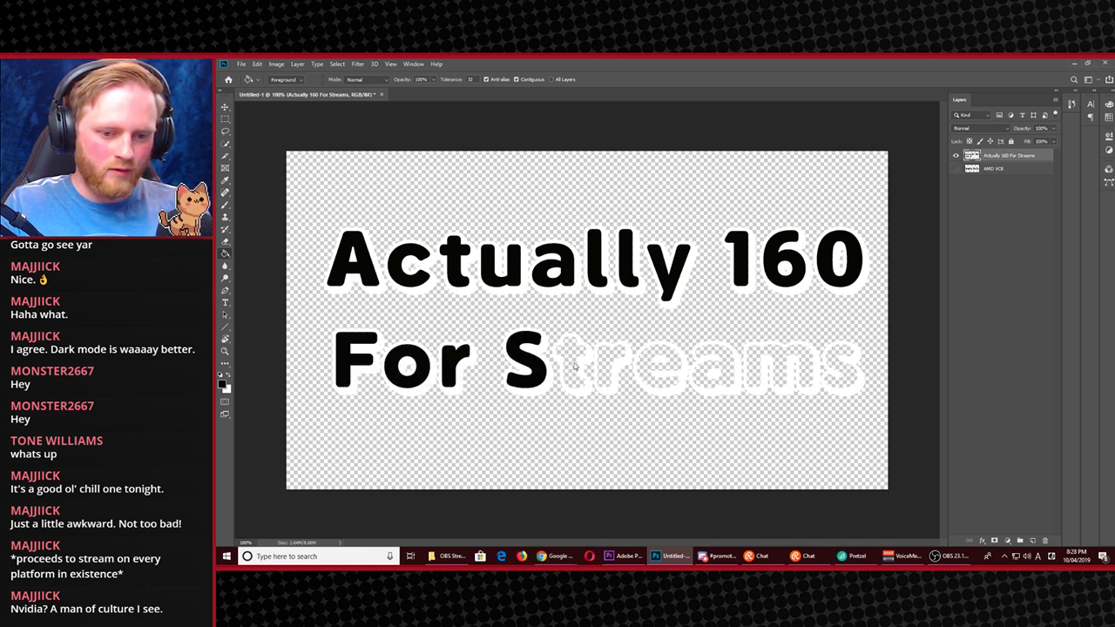
{"action": "left_click", "coordinate": [575, 367]}
{"action": "left_click", "coordinate": [607, 366]}
{"action": "left_click", "coordinate": [654, 376]}
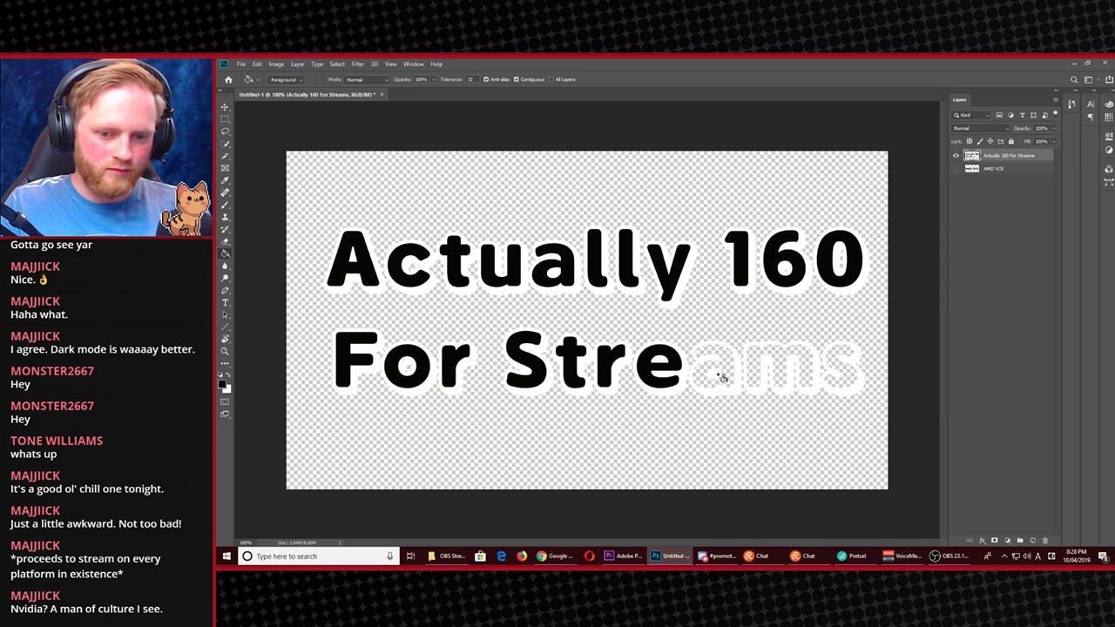
{"action": "left_click", "coordinate": [707, 384]}
{"action": "left_click", "coordinate": [803, 364]}
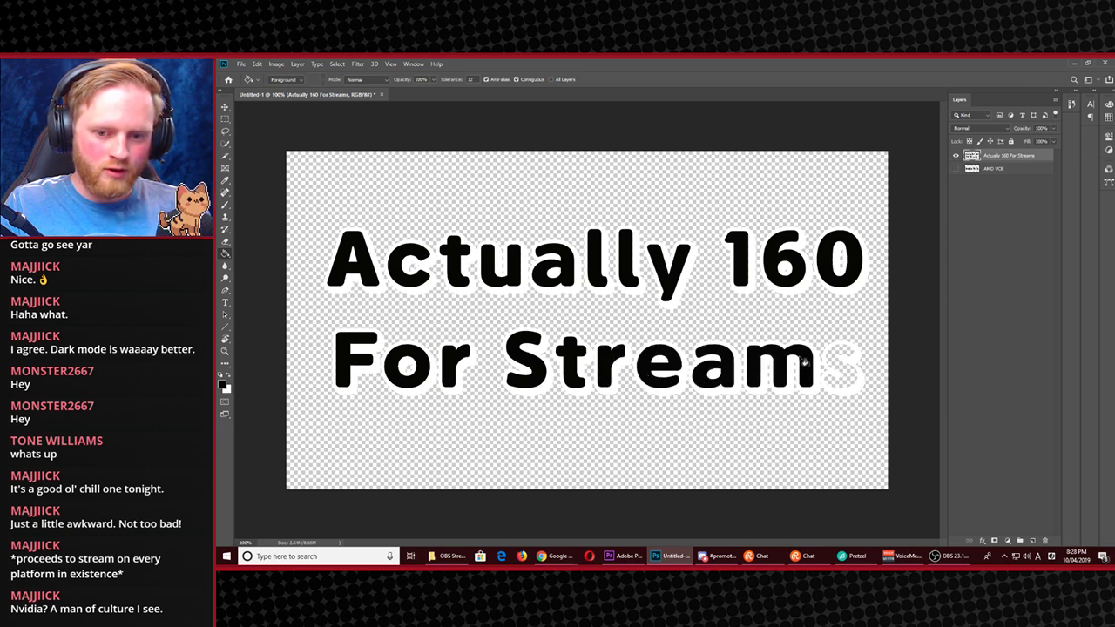
{"action": "left_click", "coordinate": [836, 365]}
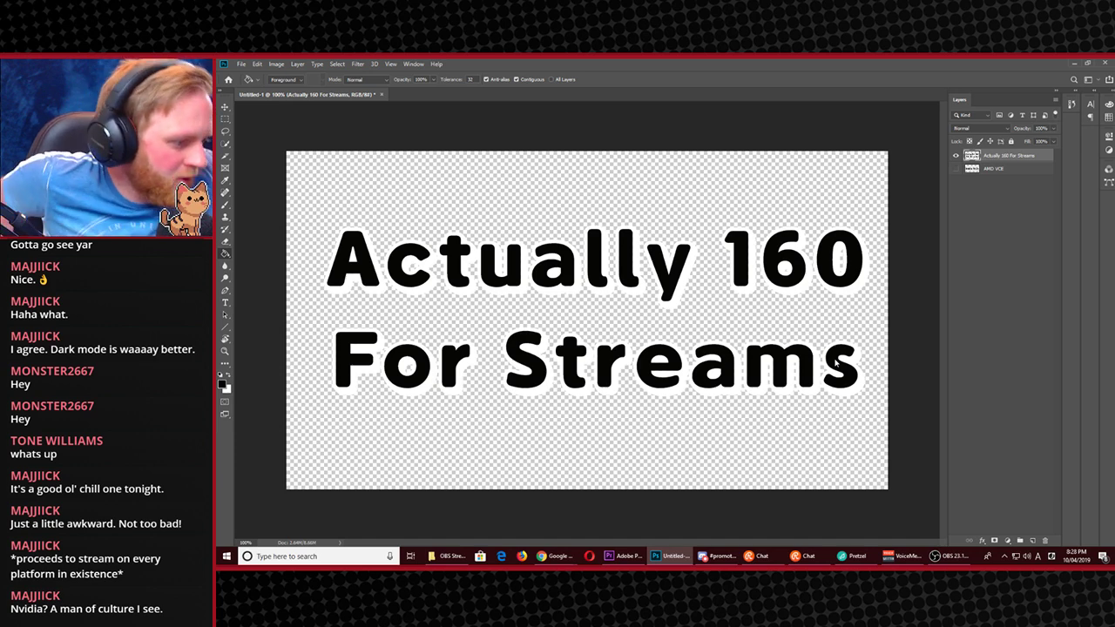
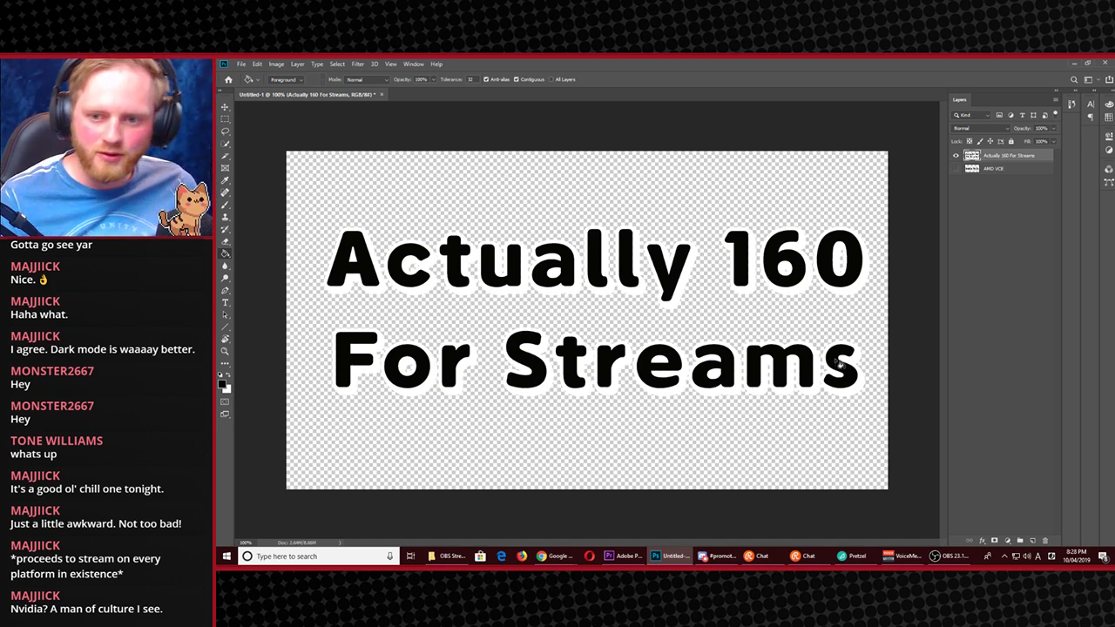
Add a new empty layer and place it beneath both text layers
{"action": "left_click", "coordinate": [1033, 541]}
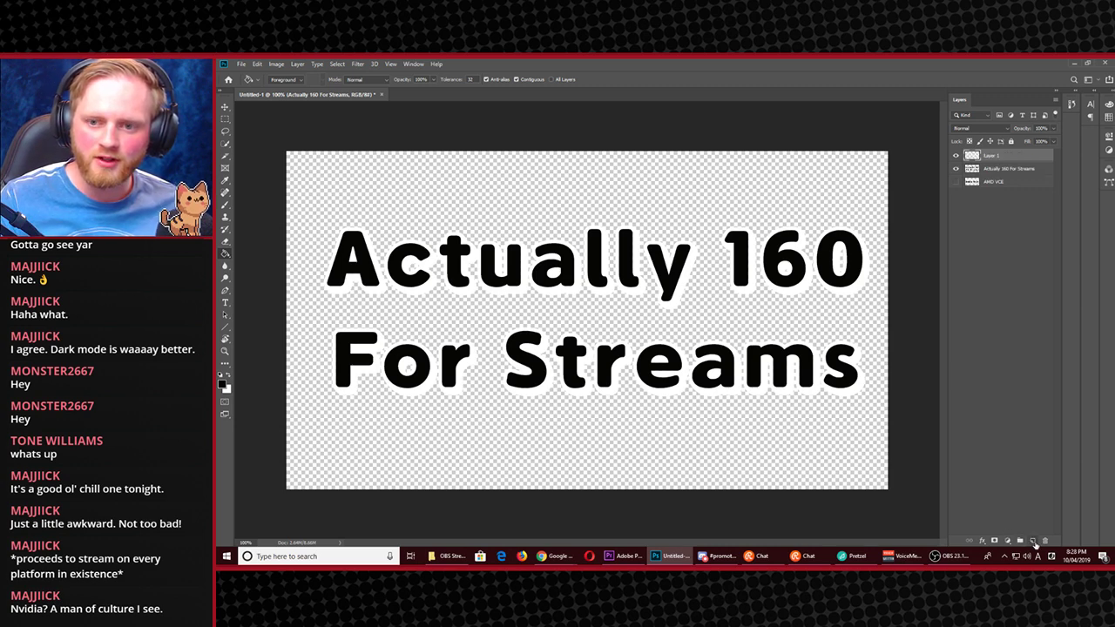
{"action": "left_click_drag", "start_coordinate": [971, 157], "coordinate": [972, 208]}
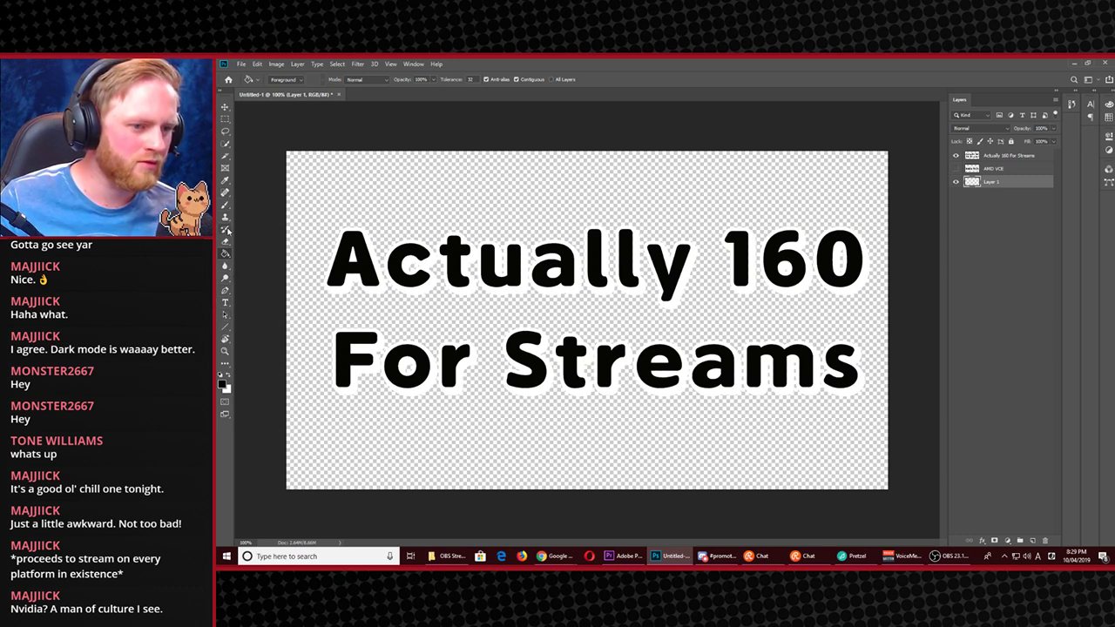
Set the background color to black (000000) and fill the new bottom layer with a black gradient across the canvas
{"action": "left_click", "coordinate": [228, 253]}
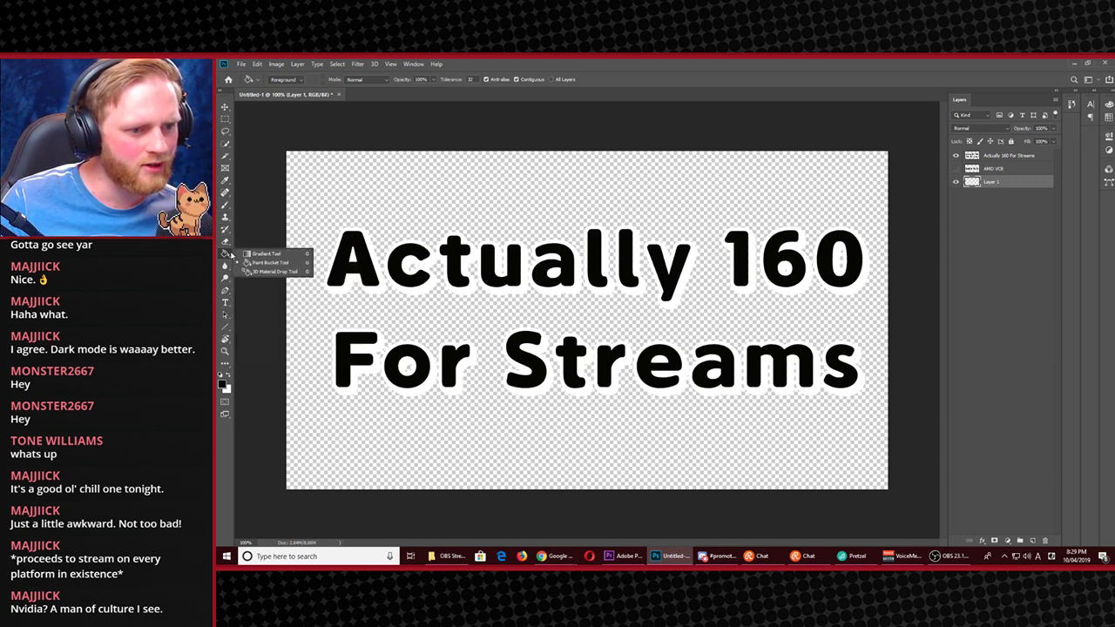
{"action": "left_click", "coordinate": [262, 253]}
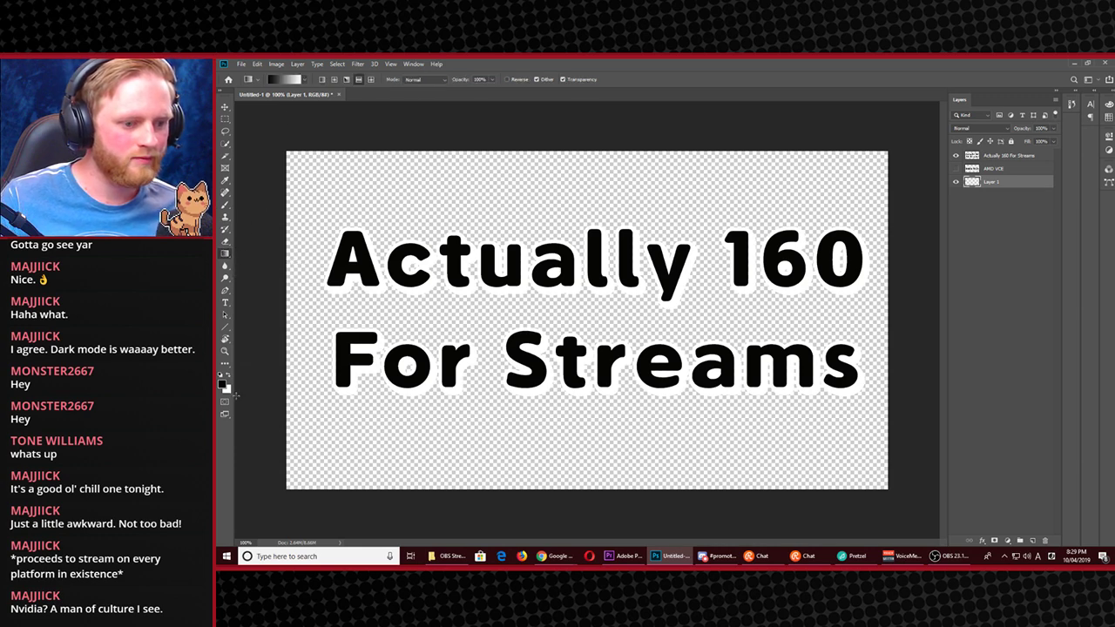
{"action": "left_click", "coordinate": [228, 390]}
{"action": "left_click", "coordinate": [359, 500]}
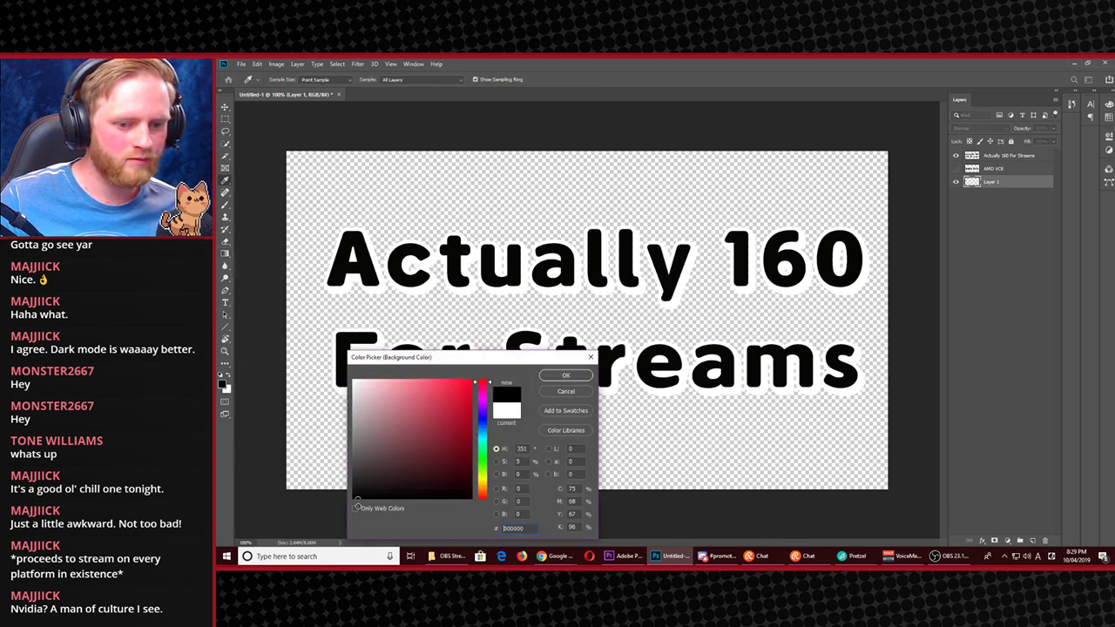
{"action": "left_click", "coordinate": [565, 374]}
{"action": "left_click_drag", "start_coordinate": [318, 160], "coordinate": [829, 475]}
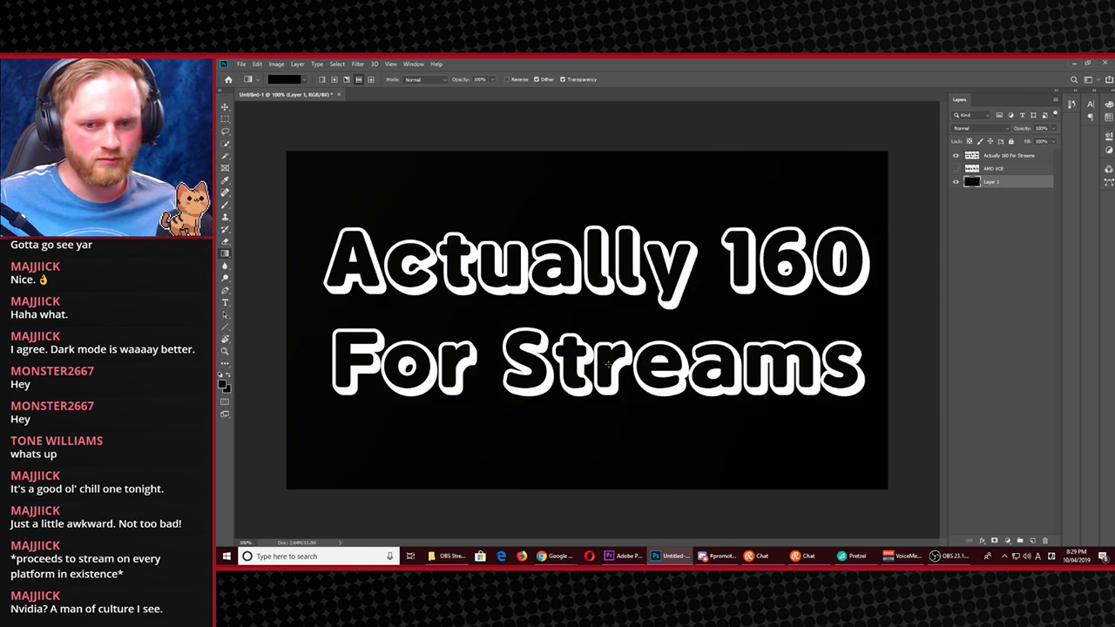
Save the graphic as a PNG named "160 For Streams" in the OBS Stream Tute folder
{"action": "key", "text": "ctrl+s"}
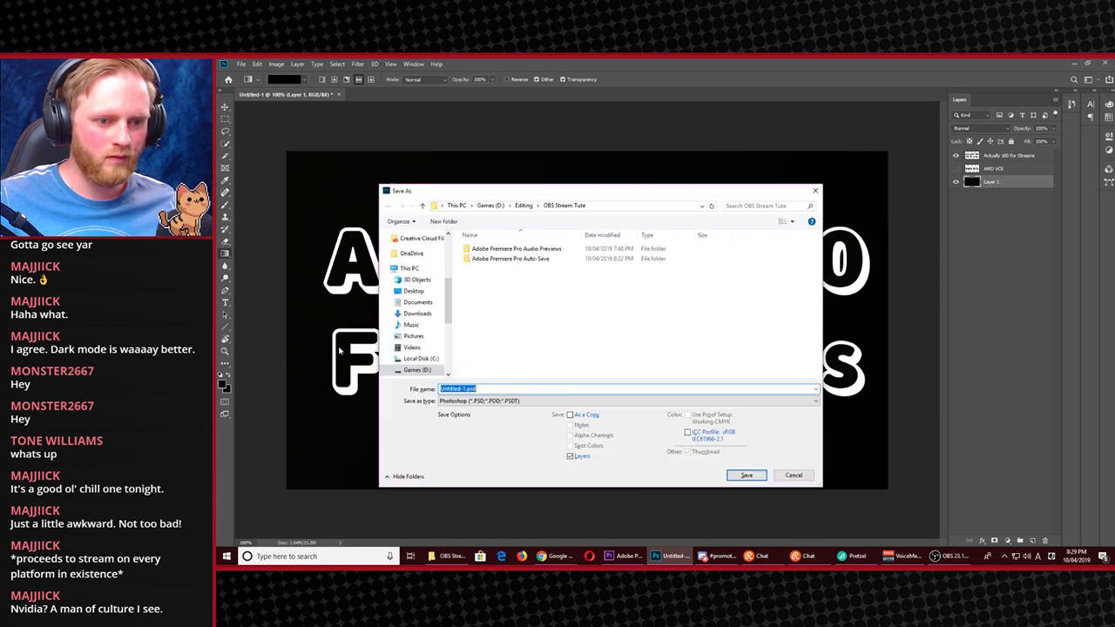
{"action": "left_click", "coordinate": [467, 402]}
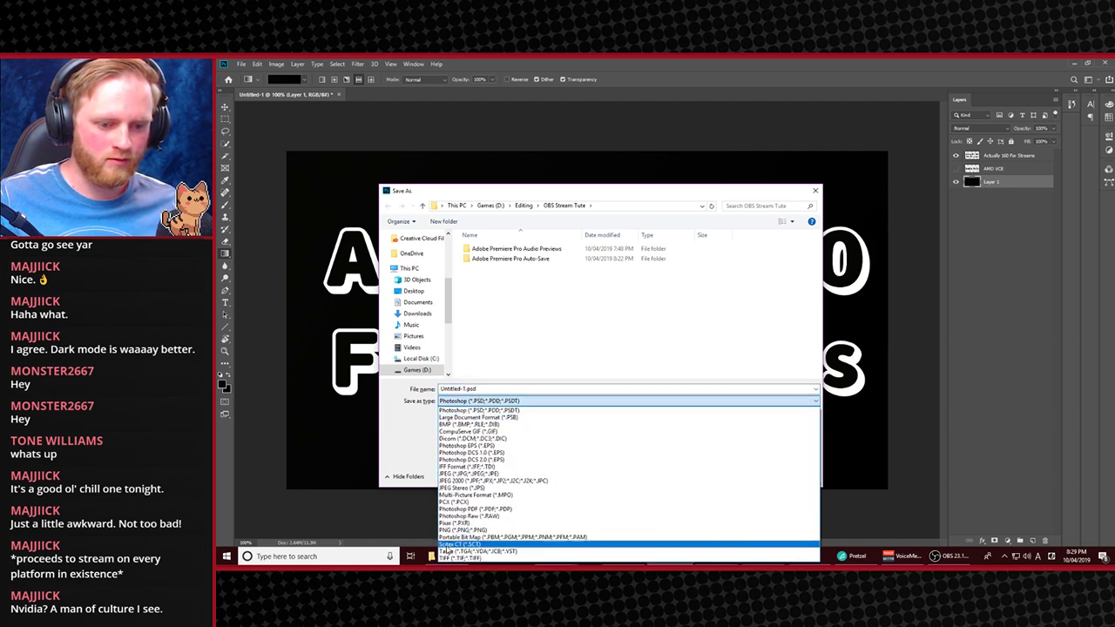
{"action": "left_click", "coordinate": [462, 529]}
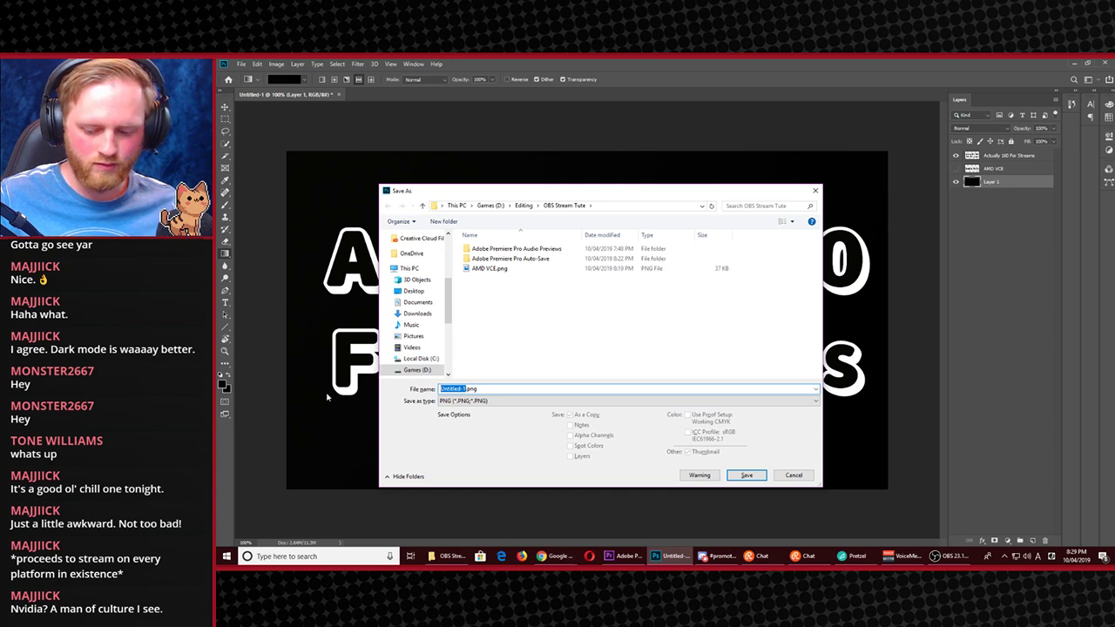
{"action": "type", "text": "160"}
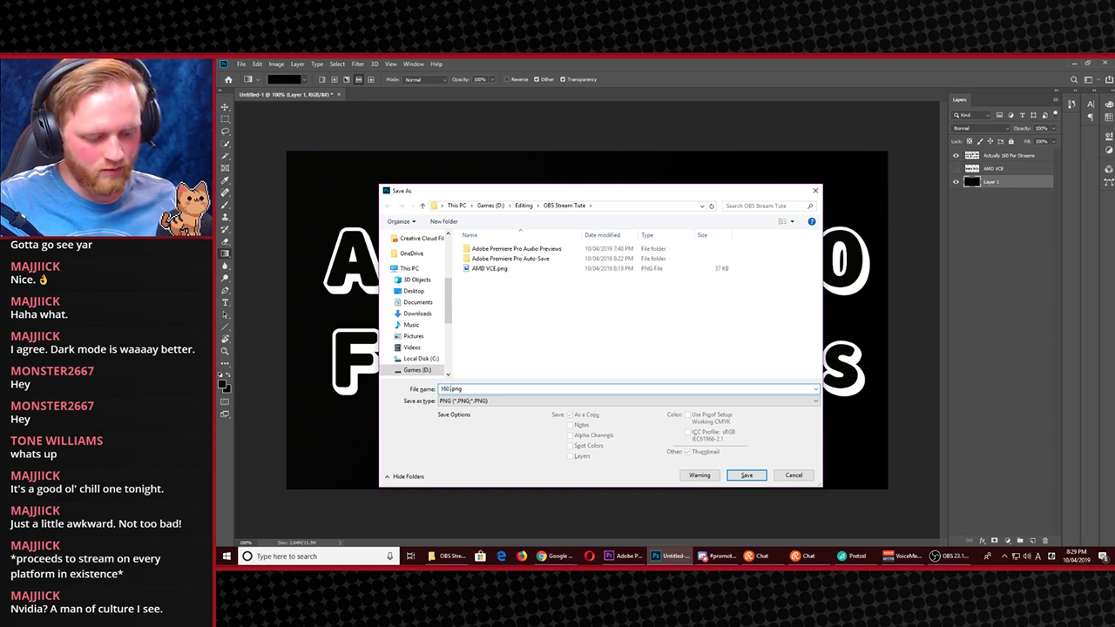
{"action": "type", "text": " For Streams"}
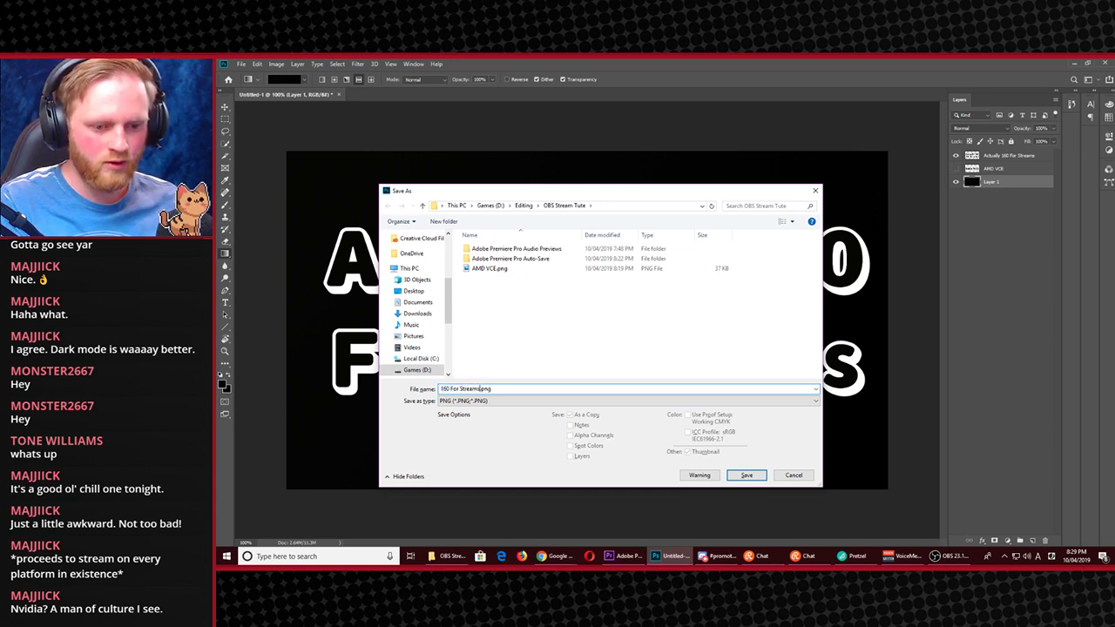
{"action": "key", "text": "Return"}
{"action": "key", "text": "Return"}
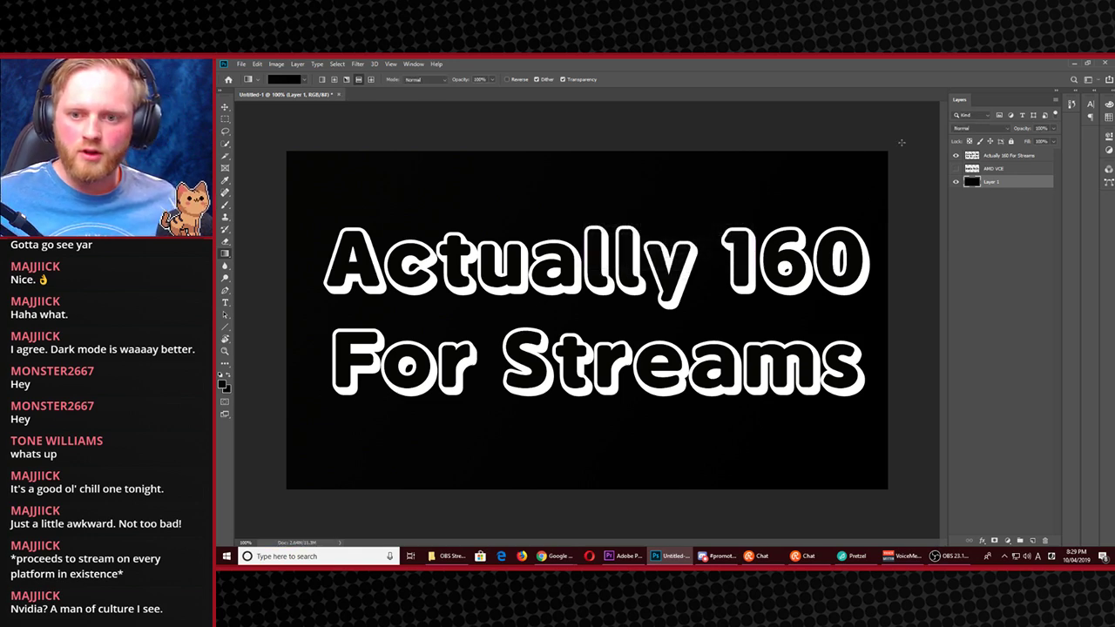
Hide the "Actually 160 For Streams" layer and start a new text layer in the upper canvas with white (ffffff) text
{"action": "left_click", "coordinate": [956, 156]}
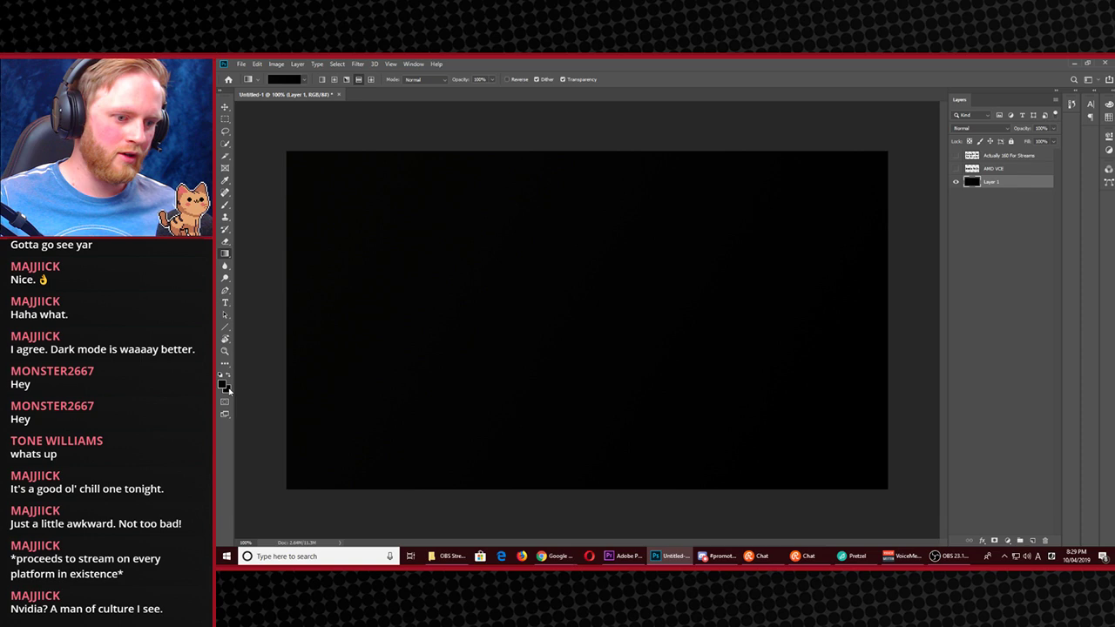
{"action": "left_click", "coordinate": [225, 302]}
{"action": "left_click", "coordinate": [449, 264]}
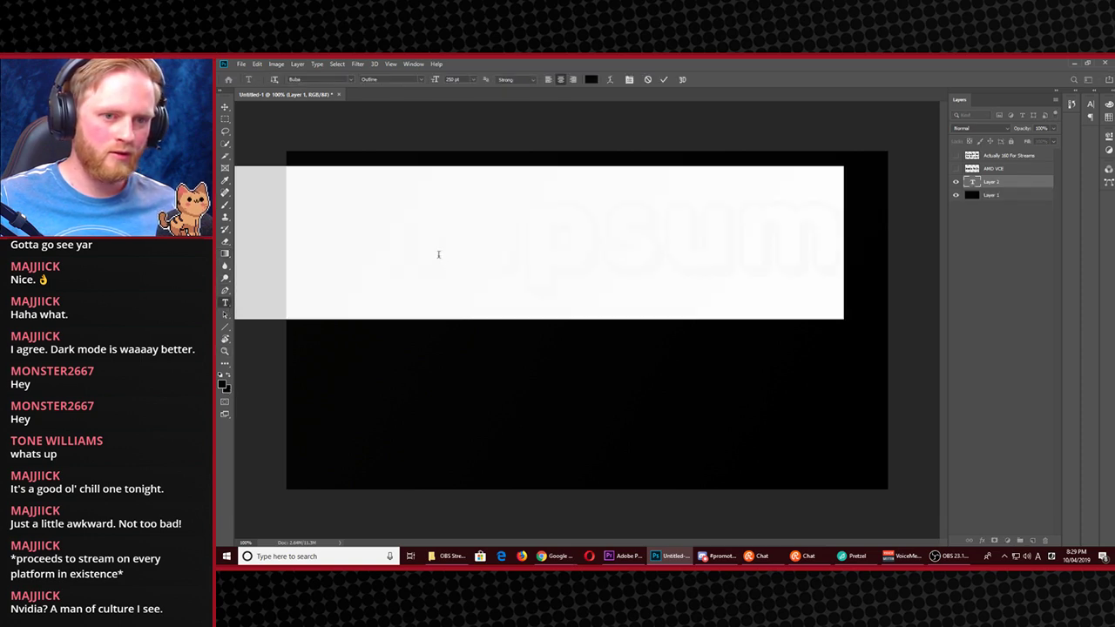
{"action": "left_click", "coordinate": [591, 79]}
{"action": "type", "text": "ffffff"}
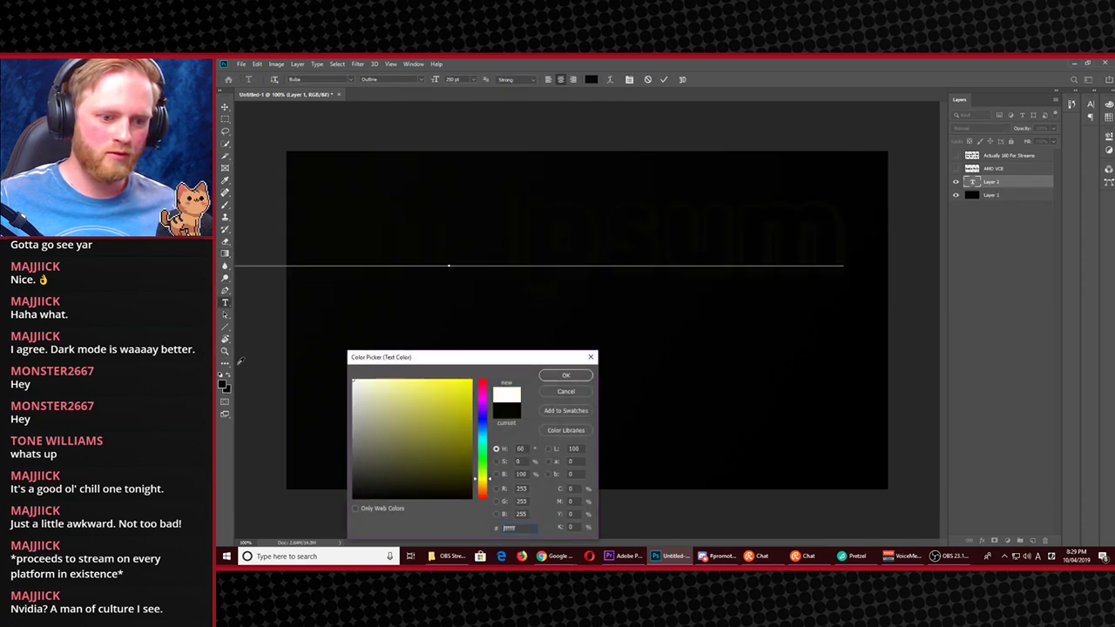
{"action": "left_click", "coordinate": [567, 377]}
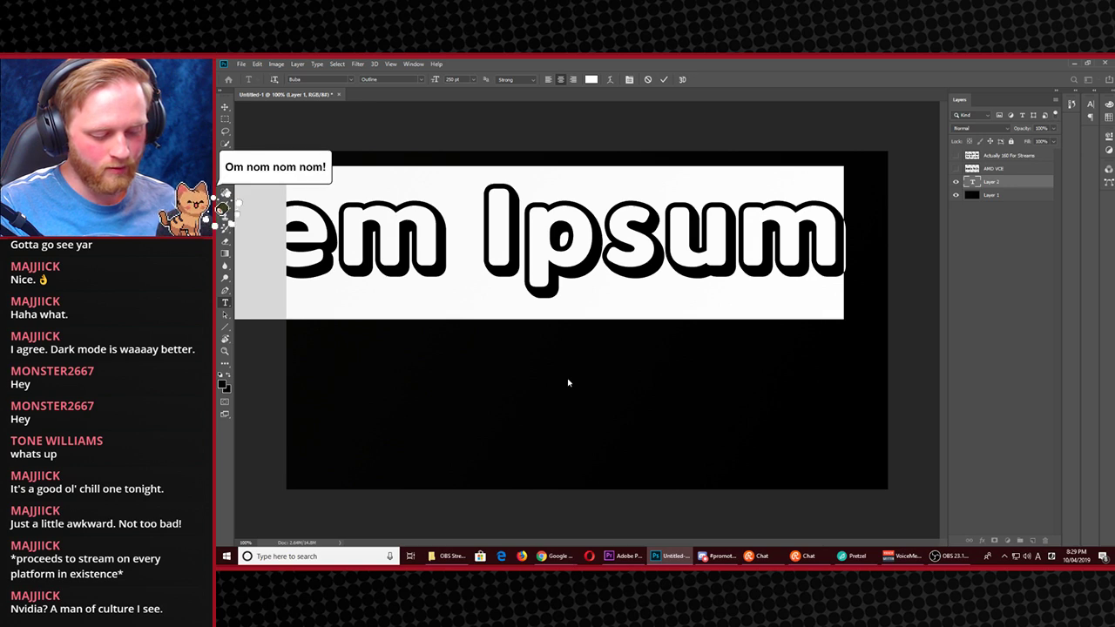
Enter "Streaming PLatforms" with "Hate 320" on a second line in the new text layer
{"action": "type", "text": "St"}
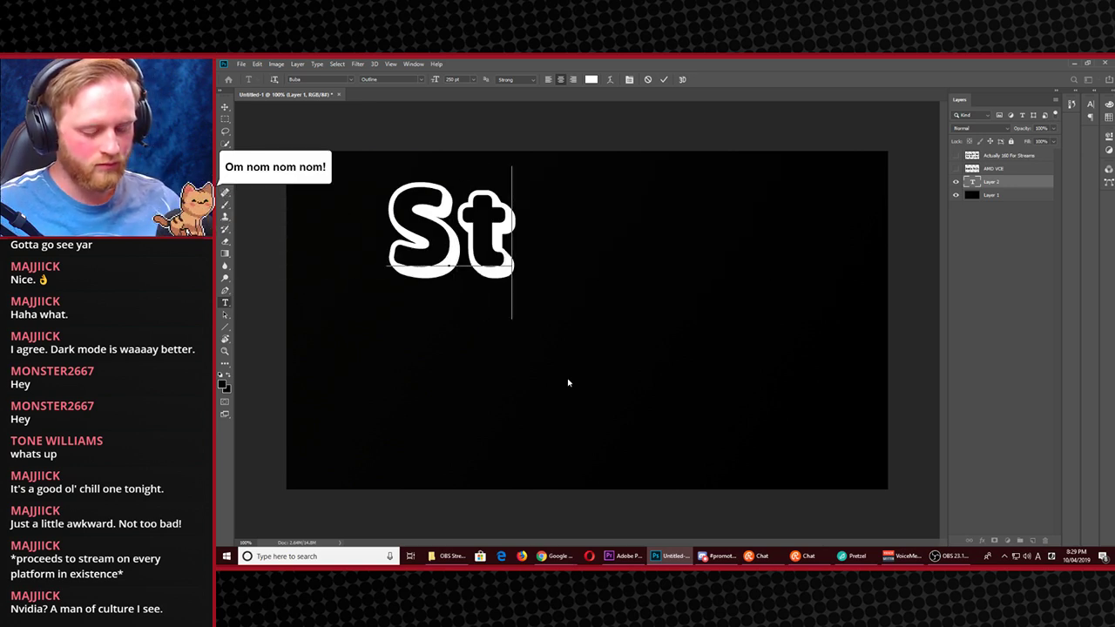
{"action": "type", "text": "rea"}
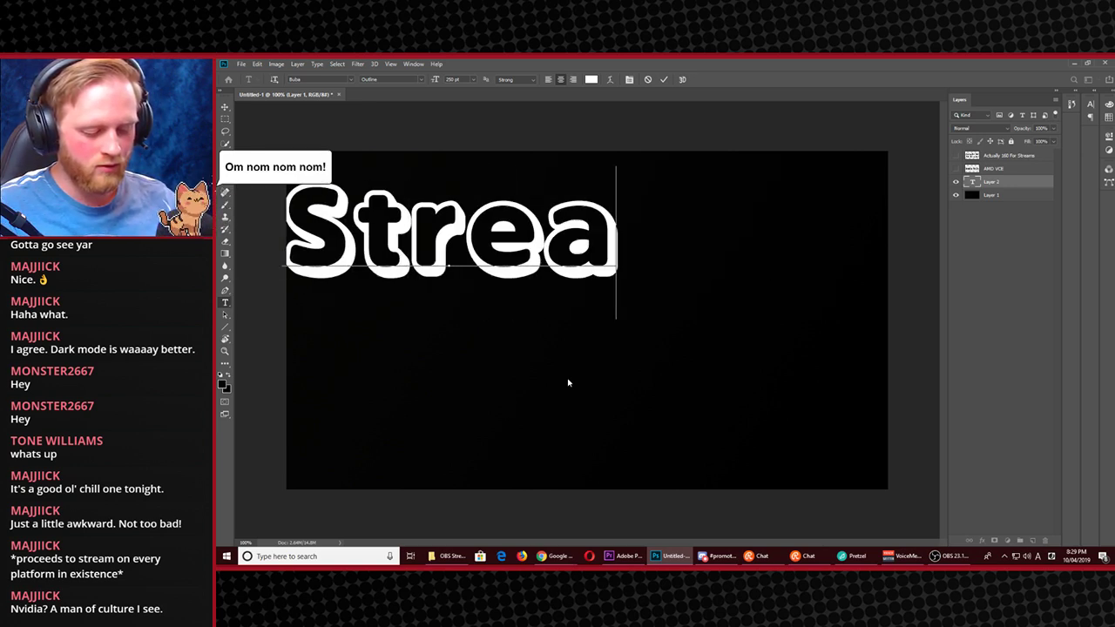
{"action": "type", "text": "ming PLatfor"}
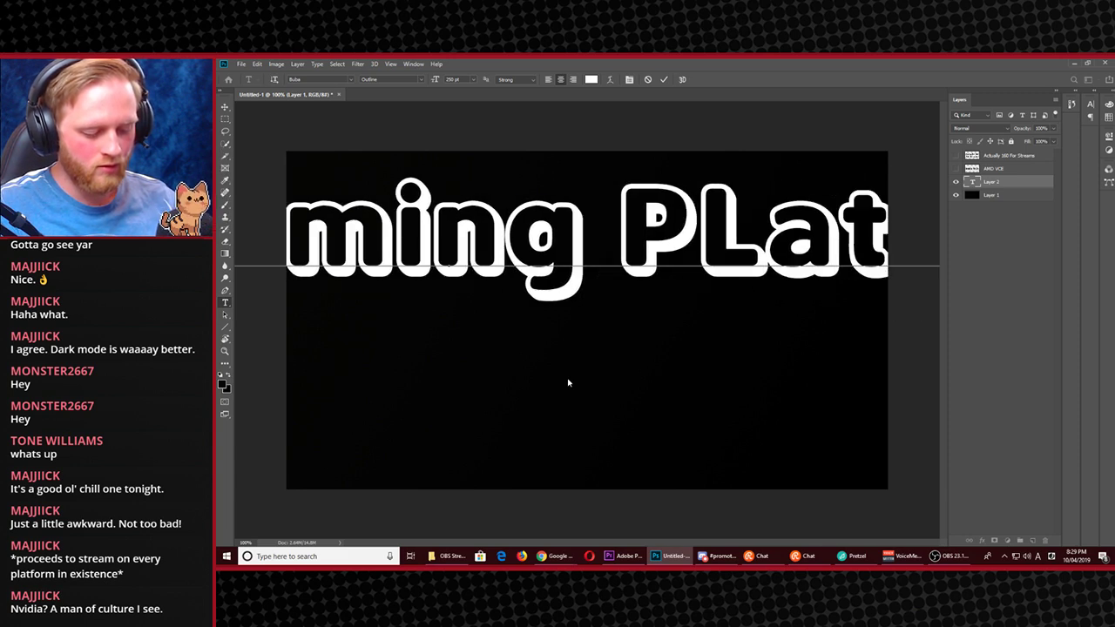
{"action": "key", "text": "Return"}
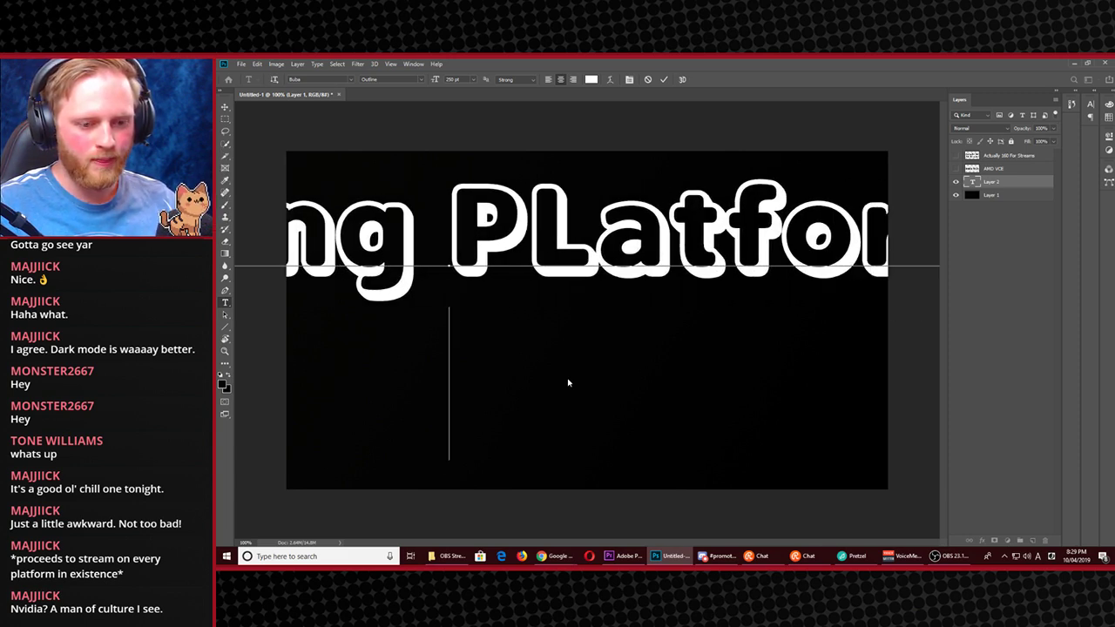
{"action": "type", "text": "Hate "}
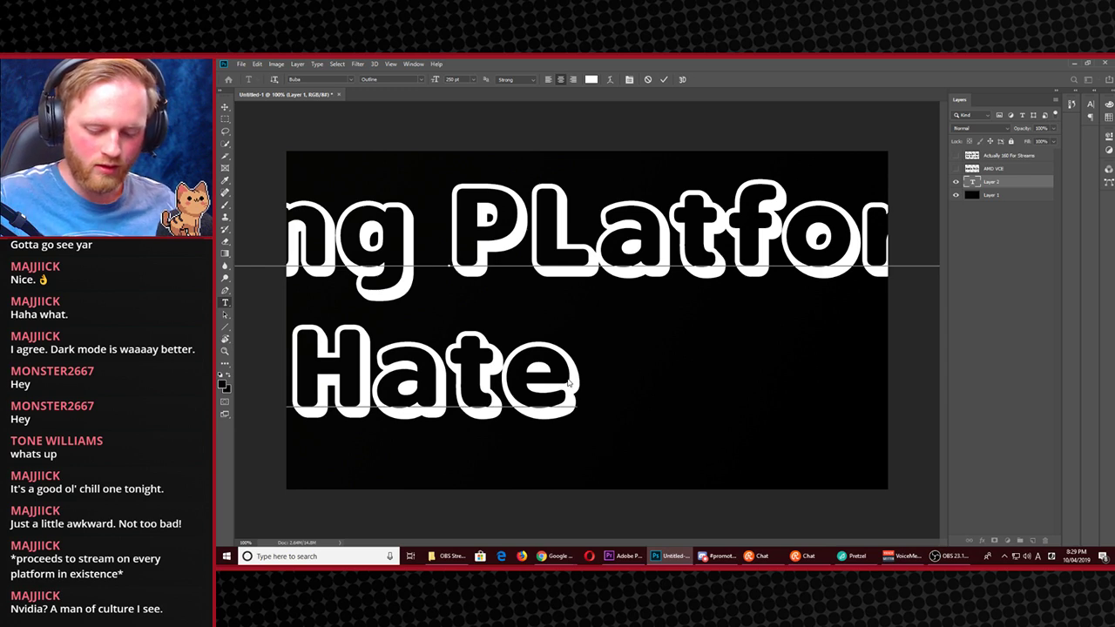
{"action": "type", "text": "320"}
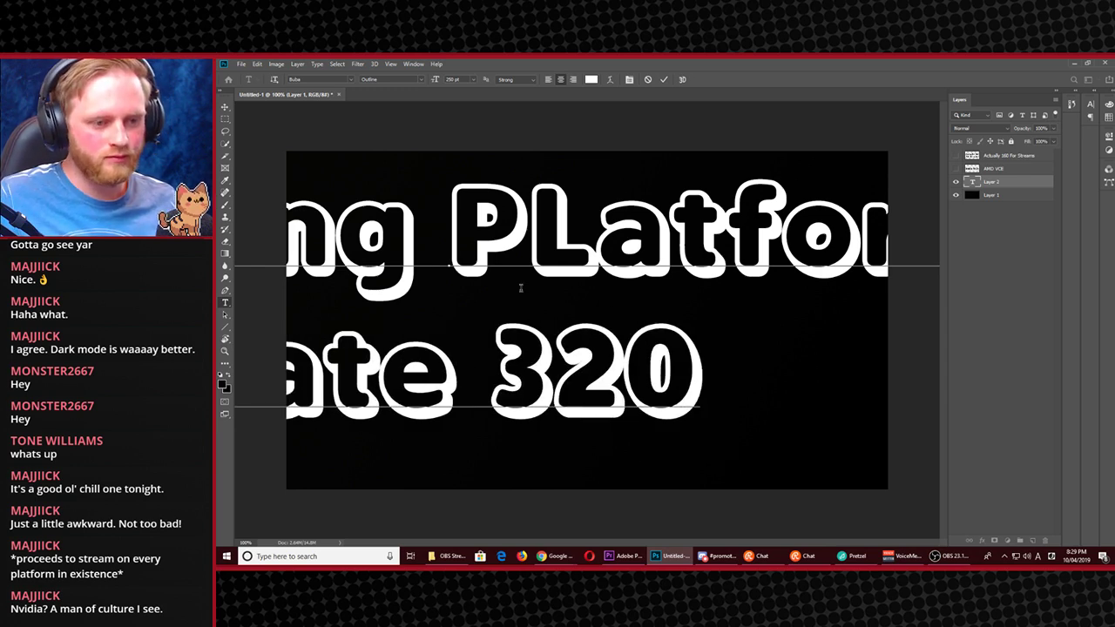
{"action": "left_click", "coordinate": [225, 106]}
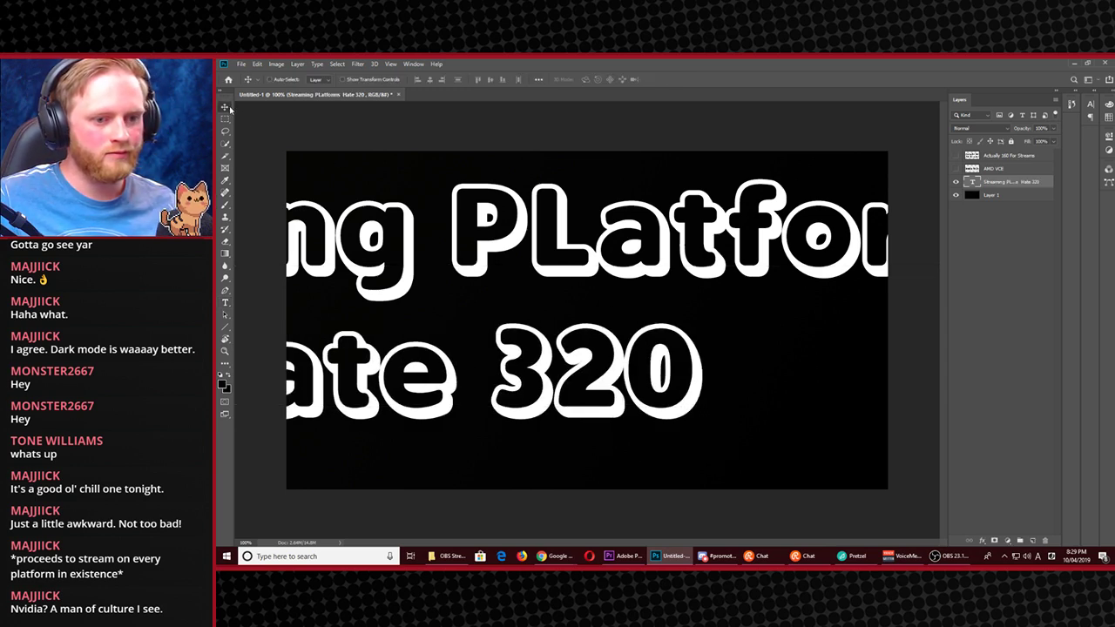
Replace the capital L in "PLatforms" with a lowercase l so the word reads "Platforms"
{"action": "double_click", "coordinate": [975, 181]}
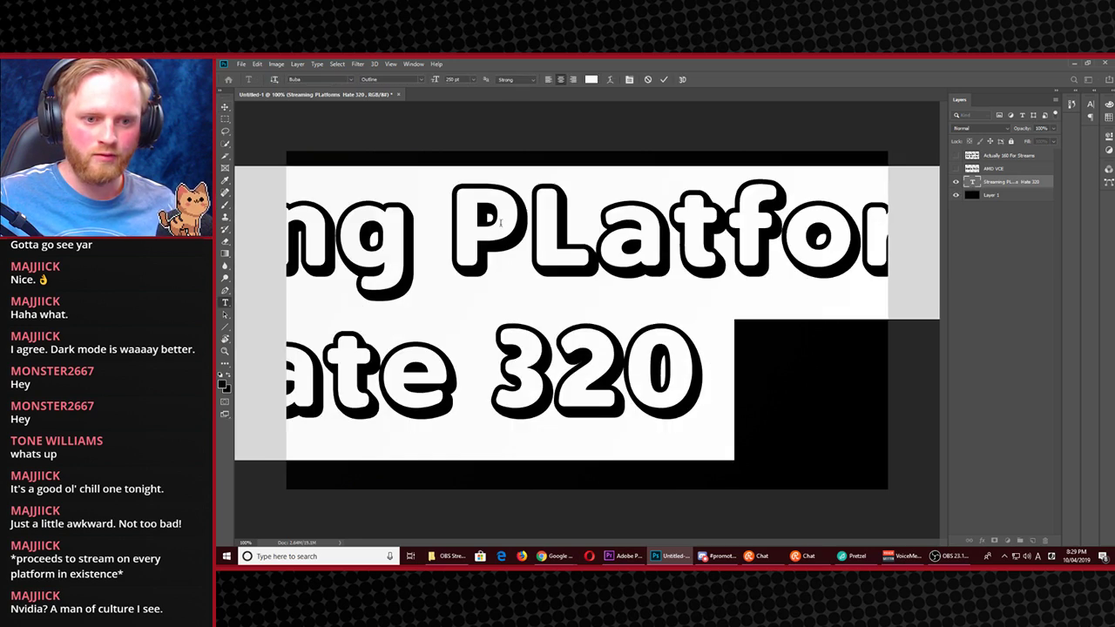
{"action": "left_click", "coordinate": [570, 229]}
{"action": "key", "text": "BackSpace"}
{"action": "type", "text": "l"}
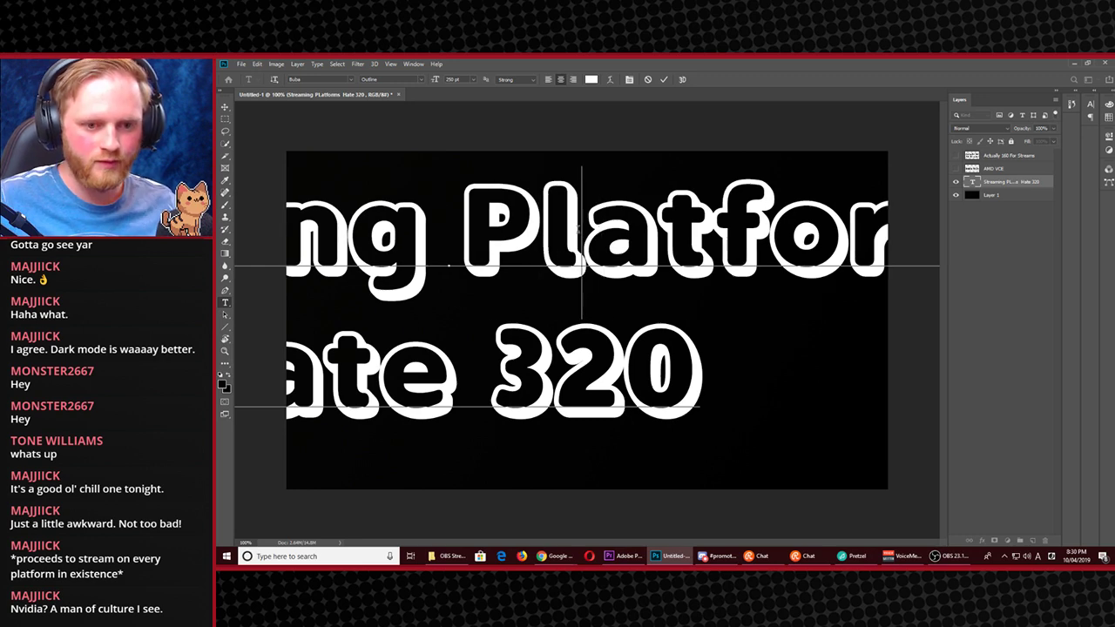
{"action": "left_click", "coordinate": [224, 106]}
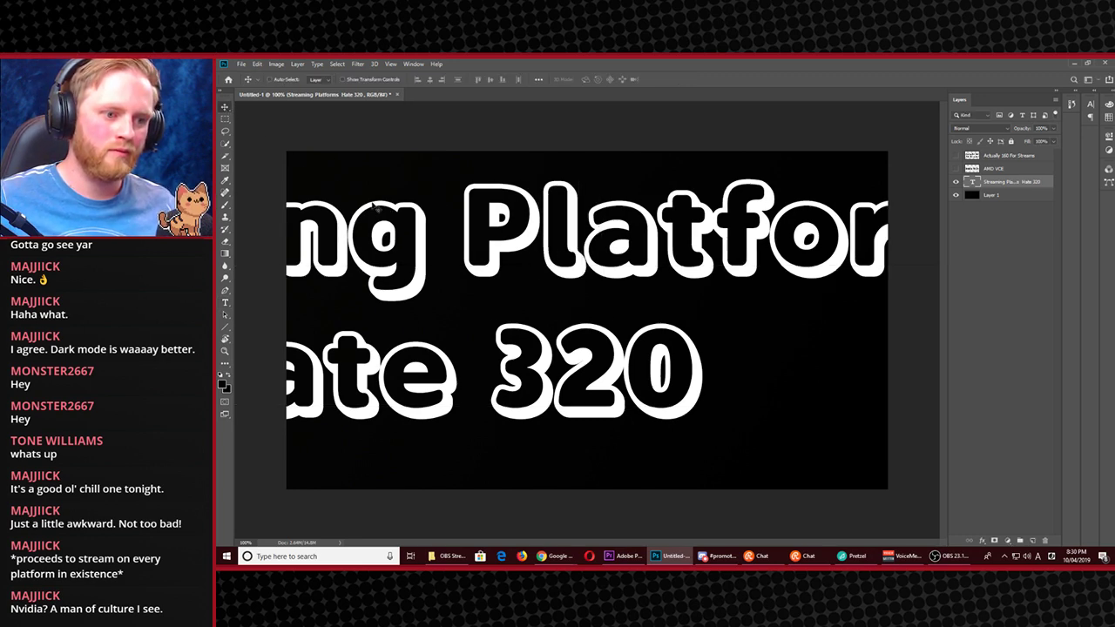
Scale the "Streaming Platforms Hate 320" text down to about 54% and move it up and left over the canvas
{"action": "key", "text": "ctrl+t"}
{"action": "key", "text": "ctrl+minus"}
{"action": "key", "text": "ctrl+minus"}
{"action": "key", "text": "ctrl+minus"}
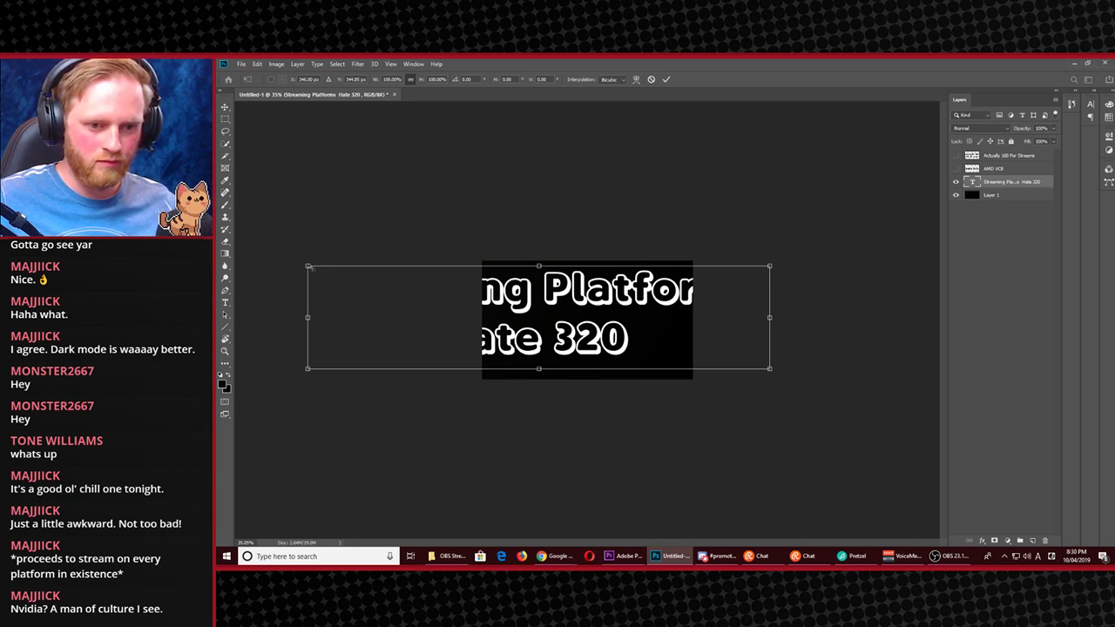
{"action": "left_click_drag", "start_coordinate": [310, 268], "coordinate": [521, 315]}
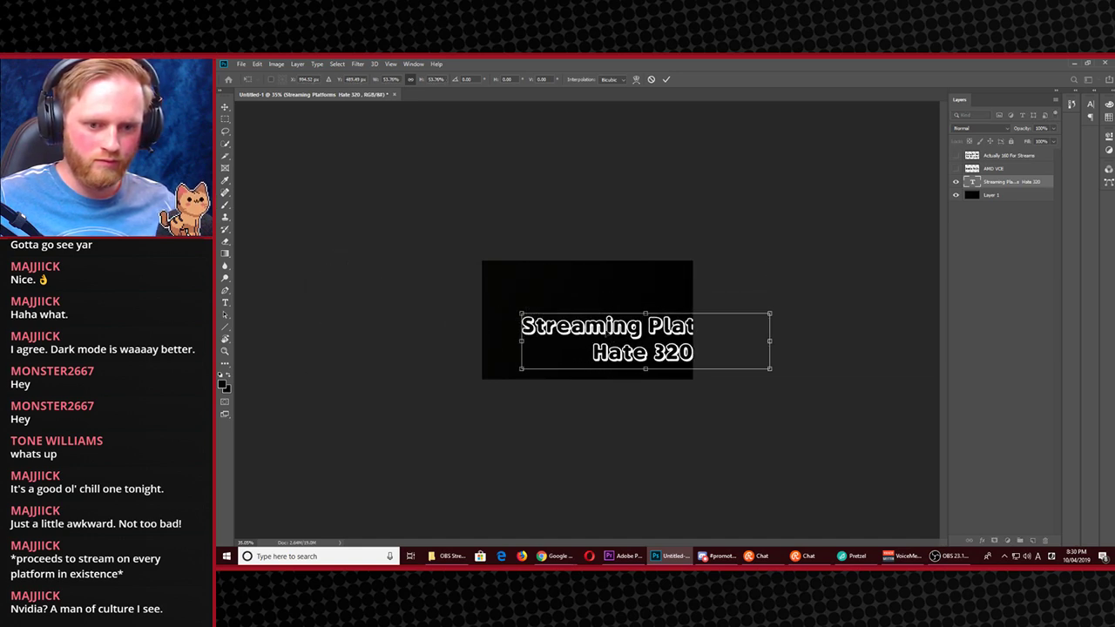
{"action": "left_click_drag", "start_coordinate": [618, 327], "coordinate": [591, 300]}
{"action": "left_click_drag", "start_coordinate": [587, 310], "coordinate": [574, 305]}
Break the text after "Streaming" so "Platforms" sits on its own line, and move the block left and slightly up
{"action": "double_click", "coordinate": [974, 182]}
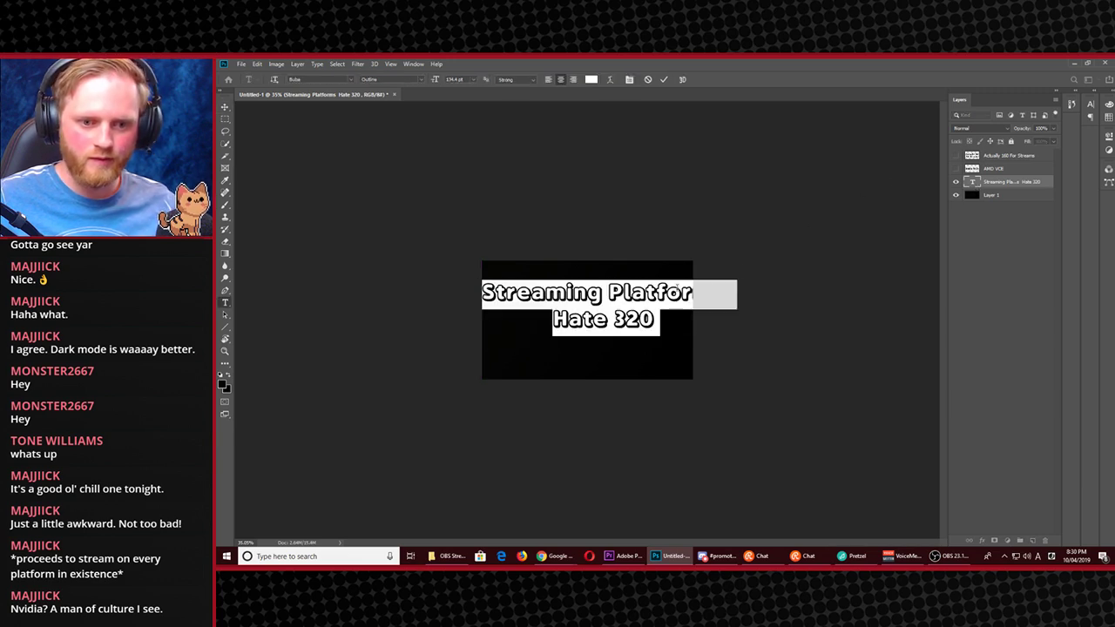
{"action": "left_click", "coordinate": [605, 294]}
{"action": "key", "text": "Return"}
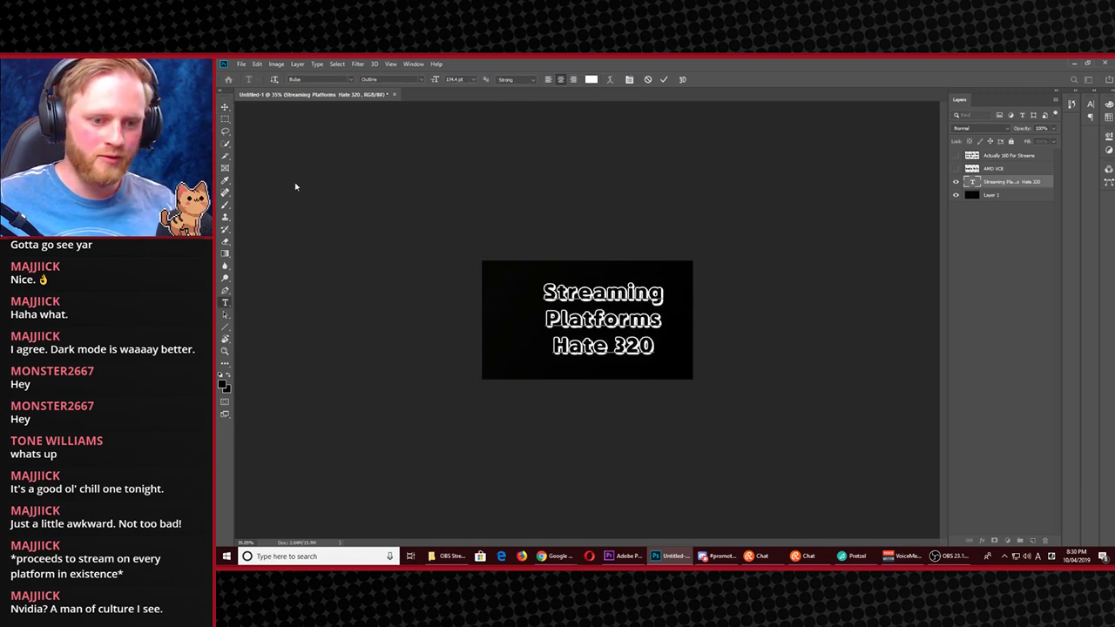
{"action": "left_click", "coordinate": [225, 106]}
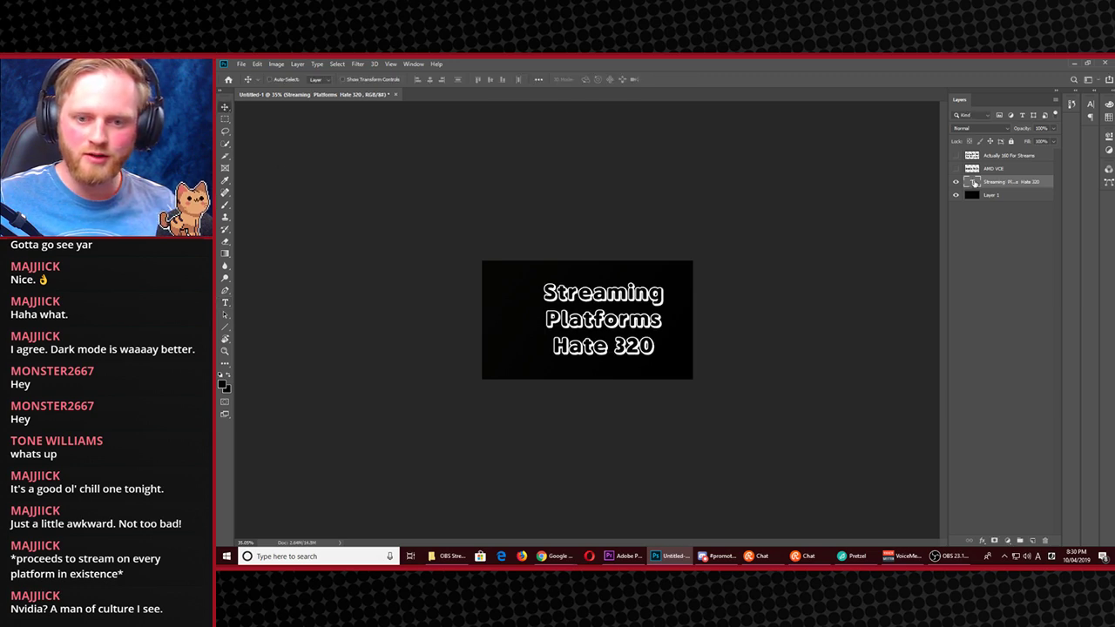
{"action": "left_click_drag", "start_coordinate": [616, 304], "coordinate": [573, 297]}
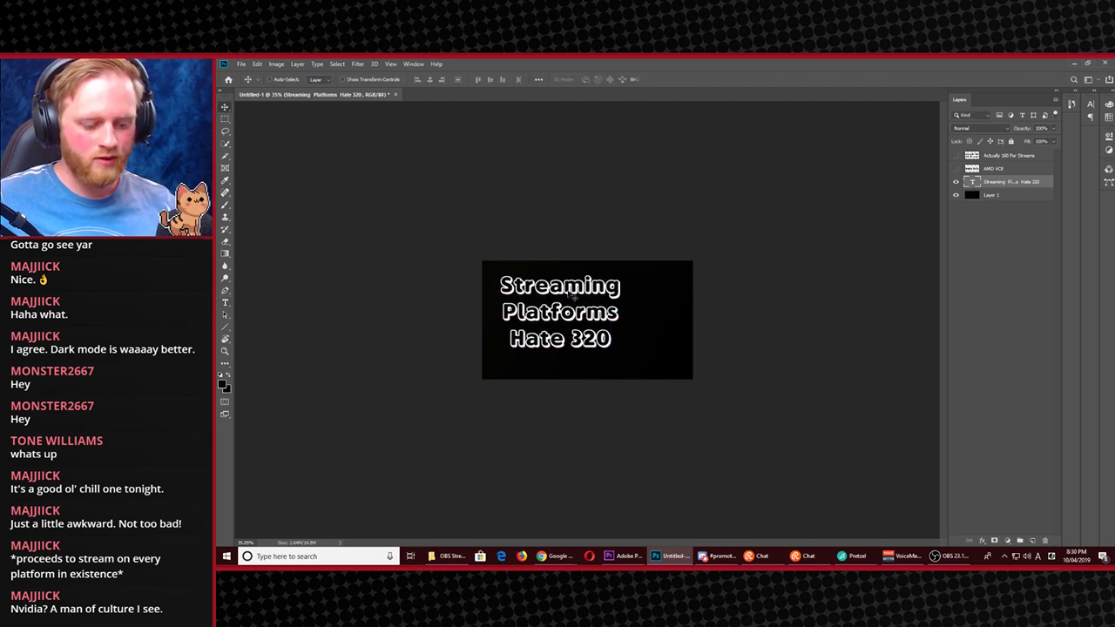
Scale the "Streaming Platforms Hate 320" text up to about 140% and centre it on the black canvas
{"action": "key", "text": "ctrl+t"}
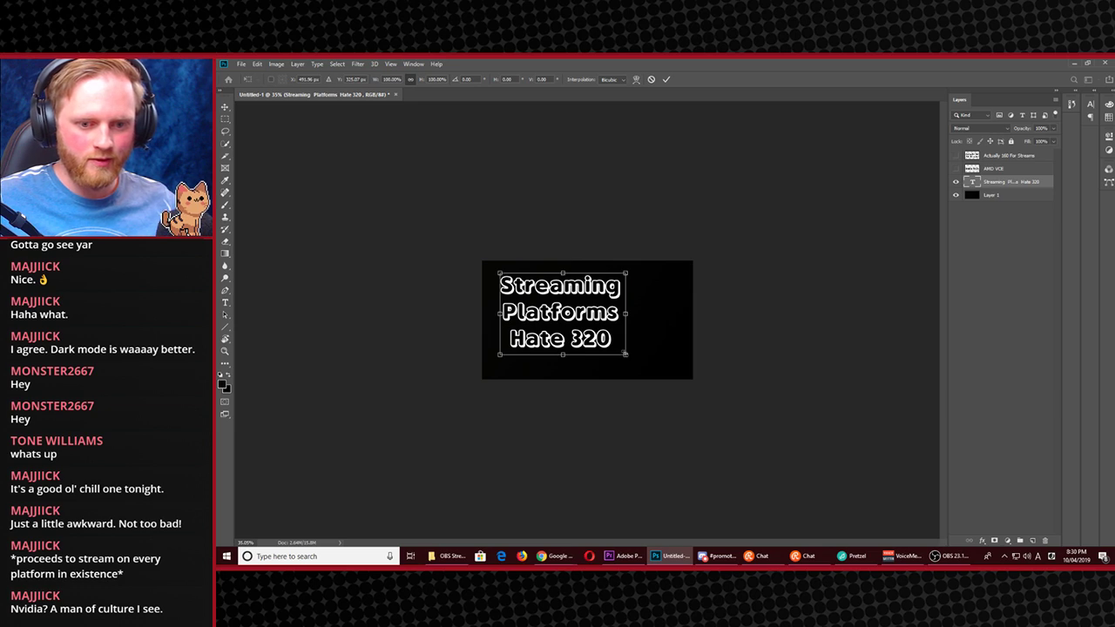
{"action": "left_click_drag", "start_coordinate": [625, 354], "coordinate": [677, 381]}
{"action": "mouse_move", "coordinate": [595, 344]}
{"action": "left_mouse_down"}
{"action": "mouse_move", "coordinate": [606, 338]}
{"action": "mouse_move", "coordinate": [594, 332]}
{"action": "left_mouse_up"}
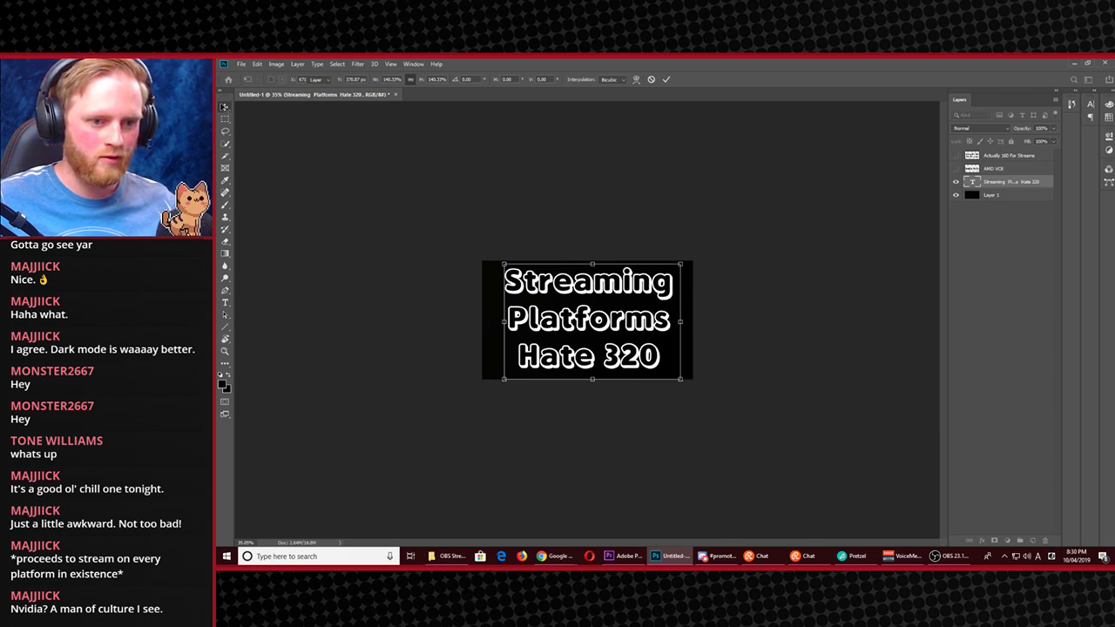
{"action": "key", "text": "Return"}
{"action": "left_click_drag", "start_coordinate": [599, 291], "coordinate": [600, 294]}
Save the title image in the OBS Stream Tute folder as Hate 320.png, using the large file size PNG option
{"action": "key", "text": "ctrl+shift+s"}
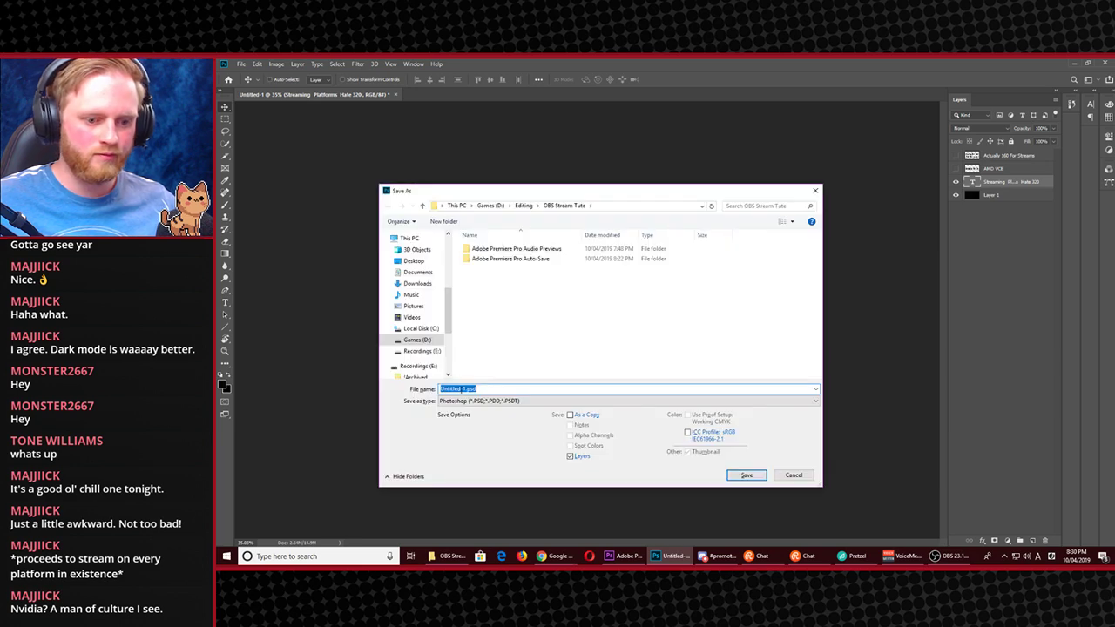
{"action": "left_click", "coordinate": [531, 400]}
{"action": "left_click", "coordinate": [466, 520]}
{"action": "left_click", "coordinate": [462, 389]}
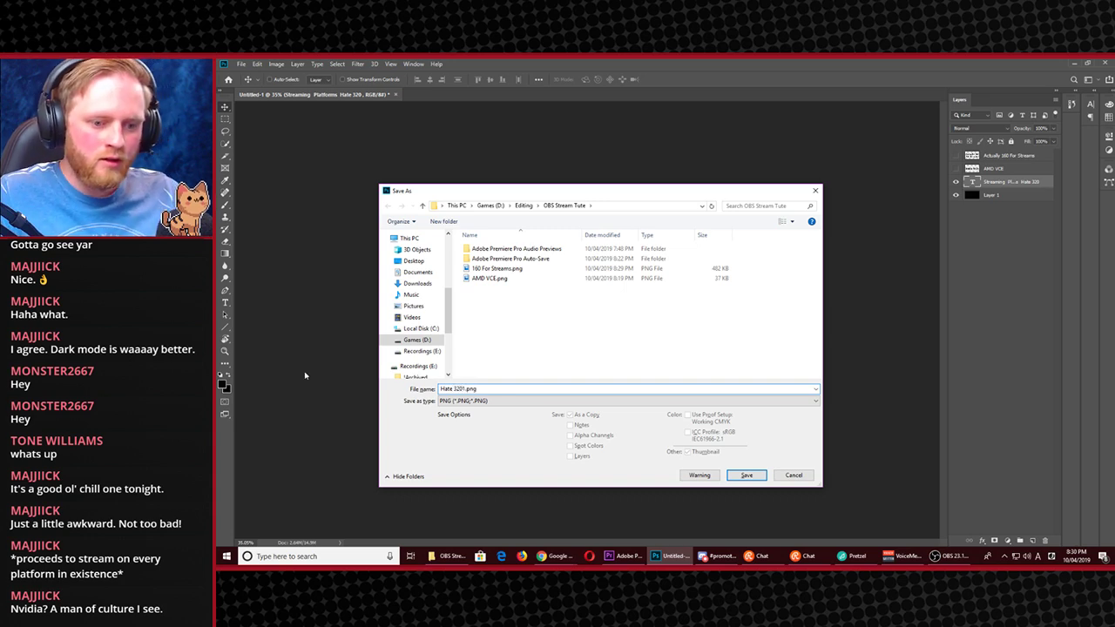
{"action": "key", "text": "Return"}
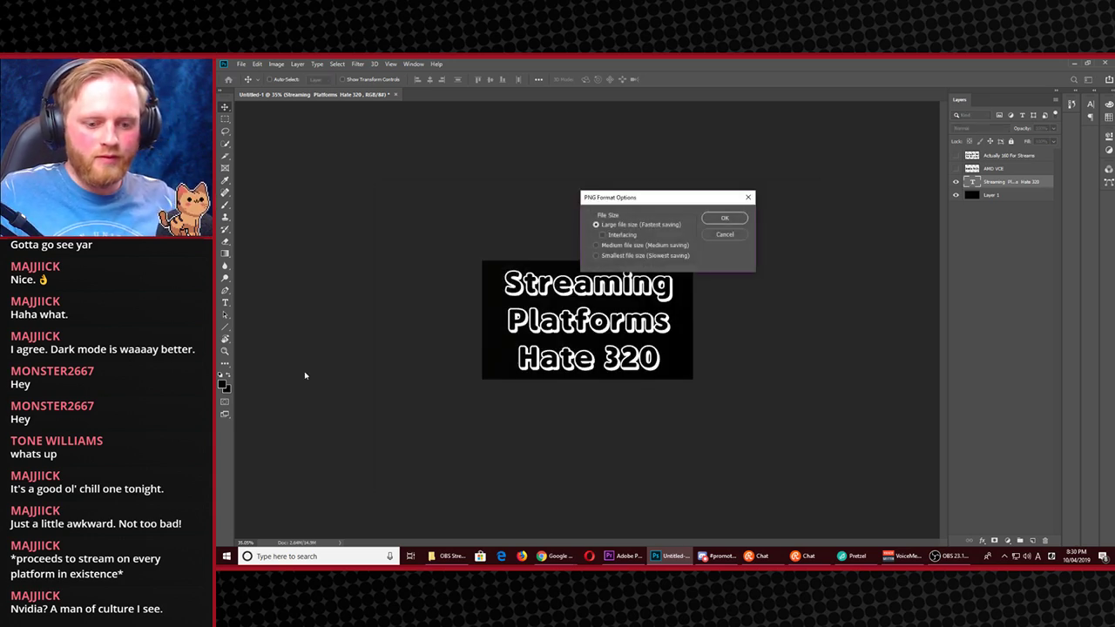
{"action": "key", "text": "Return"}
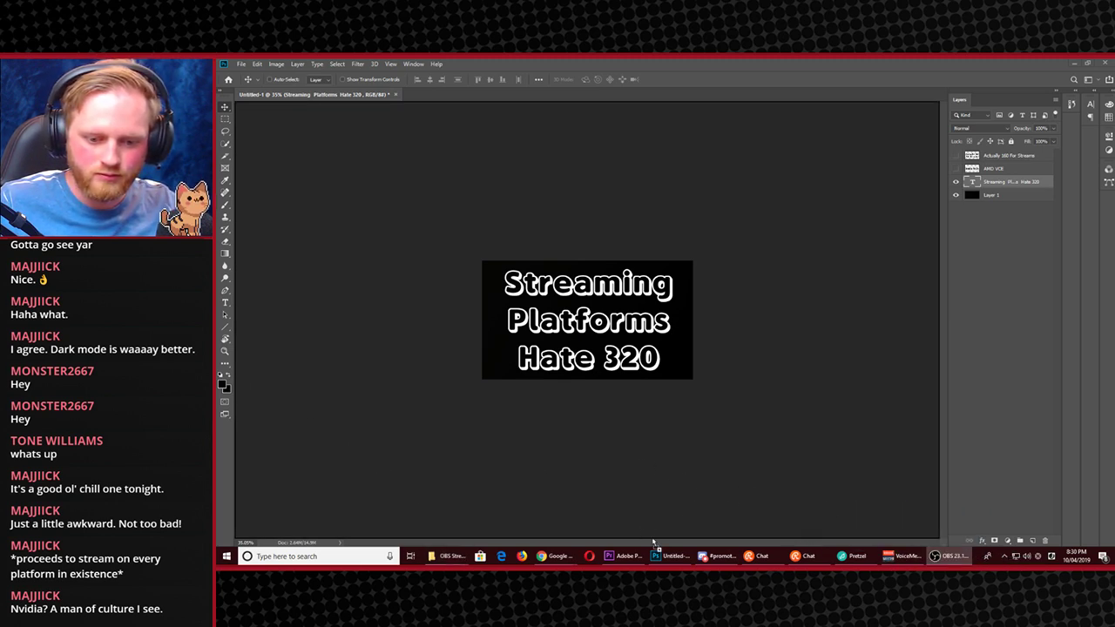
Switch to Adobe Premiere Pro and restore the maximized program monitor to the normal editing layout
{"action": "mouse_move", "coordinate": [619, 558]}
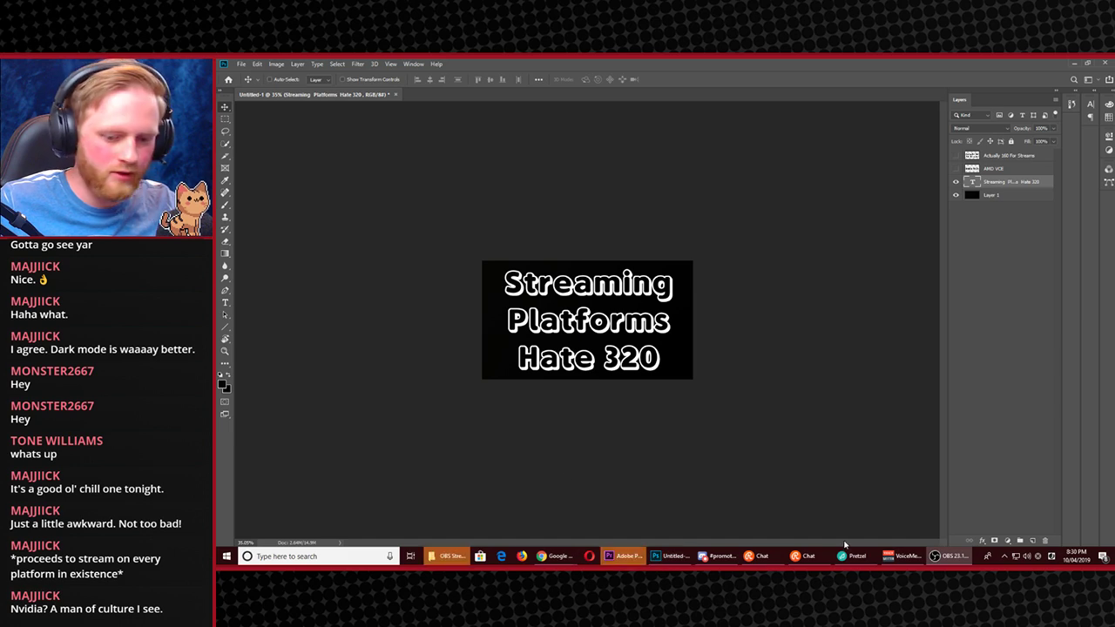
{"action": "left_click", "coordinate": [625, 556]}
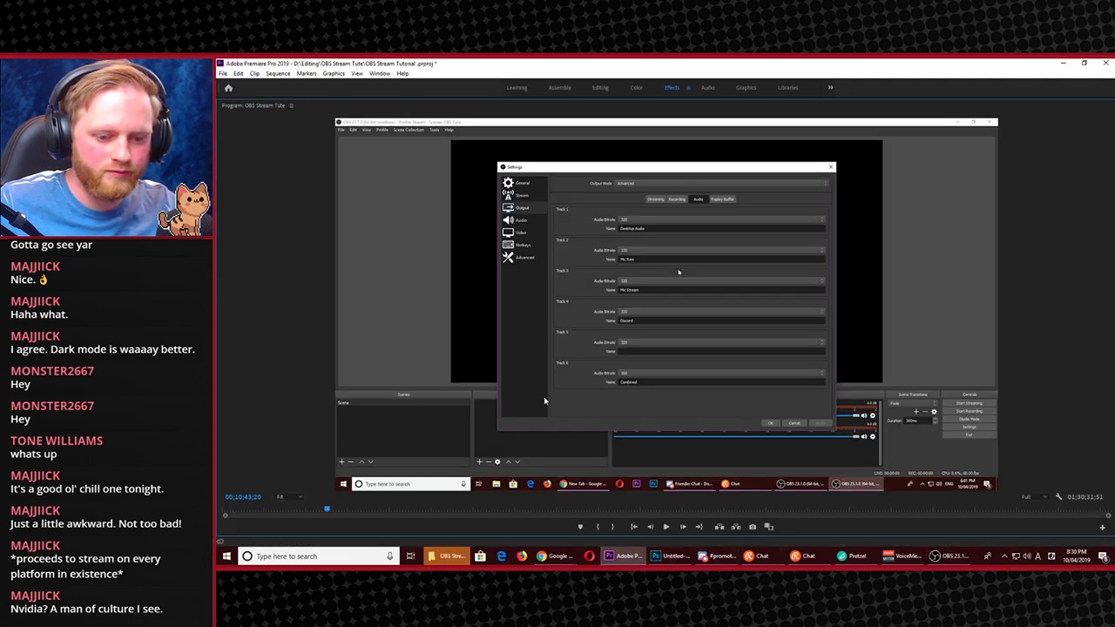
{"action": "key", "text": "grave"}
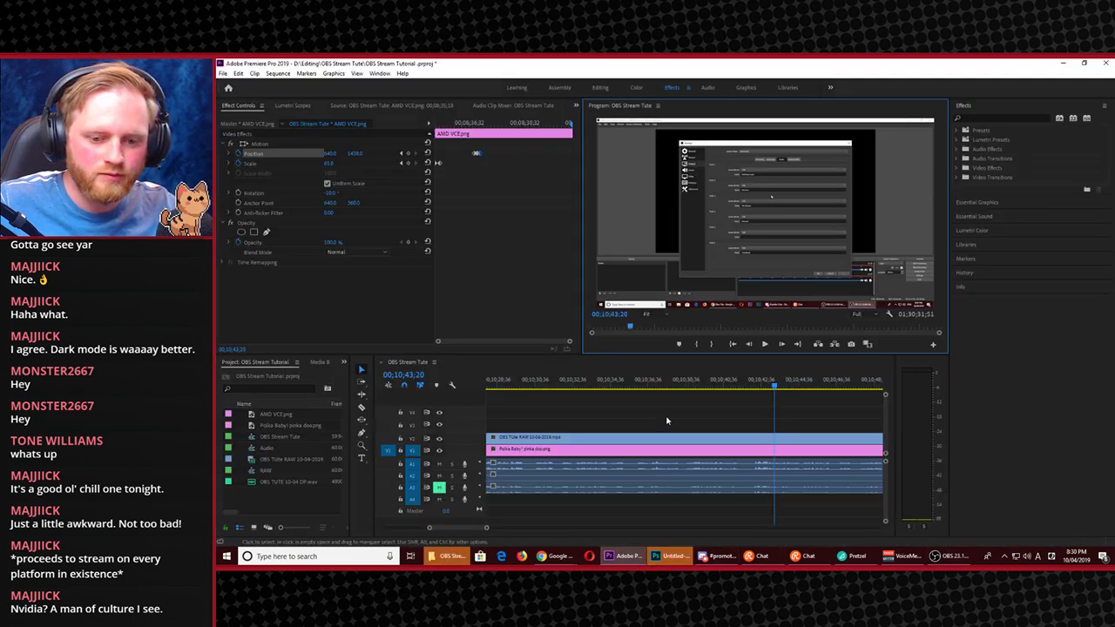
Play back the sequence between about 00;10;28 and 00;10;44 to find the insertion point, stopping the playhead at 00;10;31;51
{"action": "left_click", "coordinate": [754, 384]}
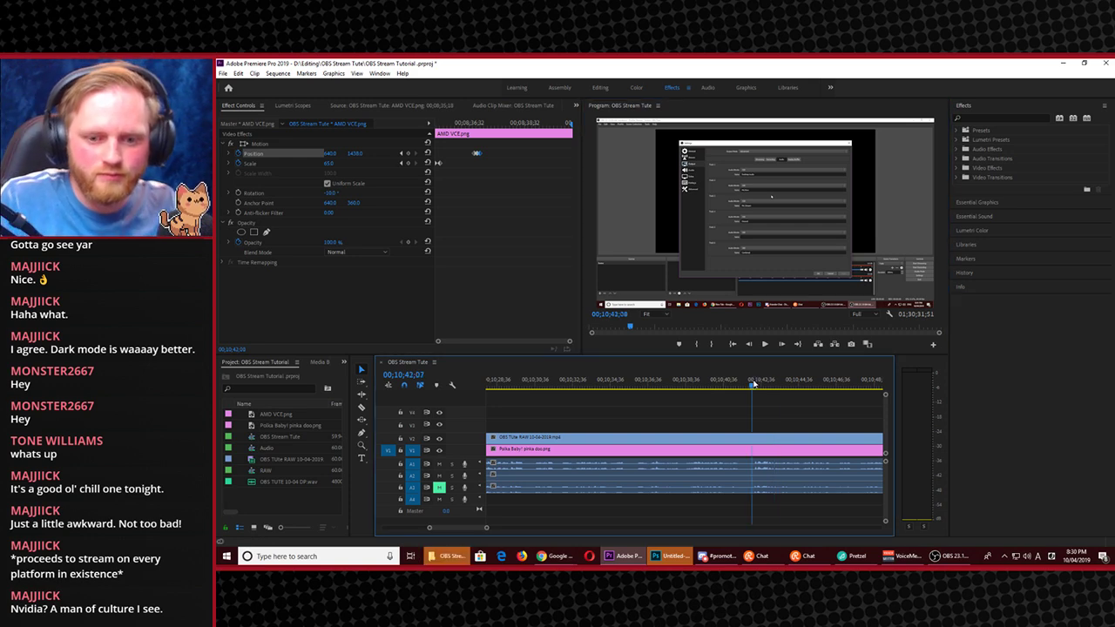
{"action": "key", "text": "space"}
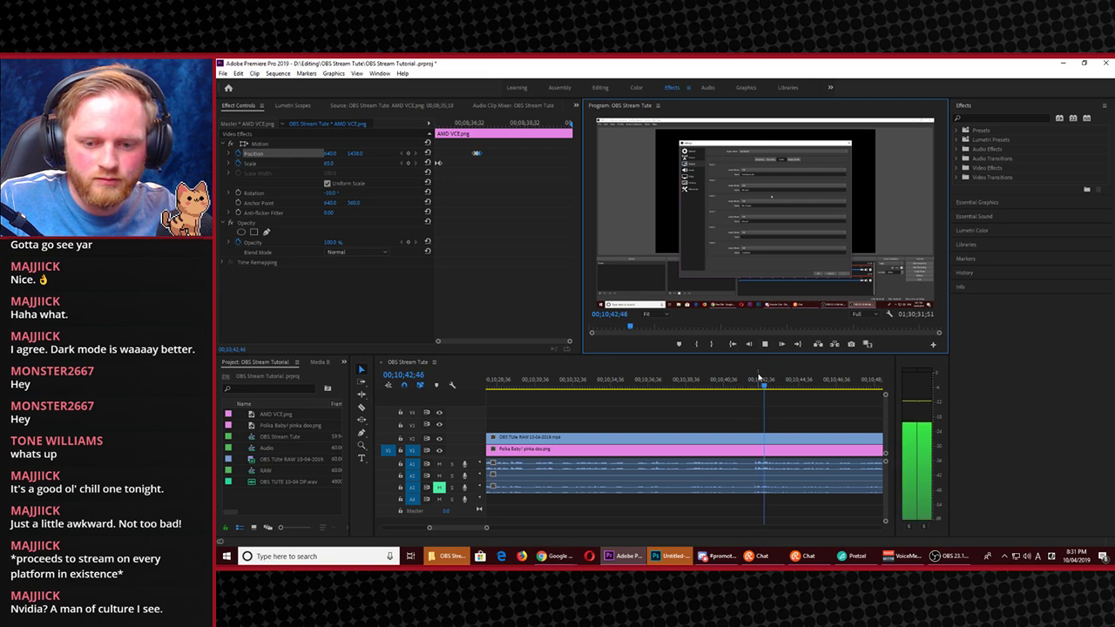
{"action": "key", "text": "space"}
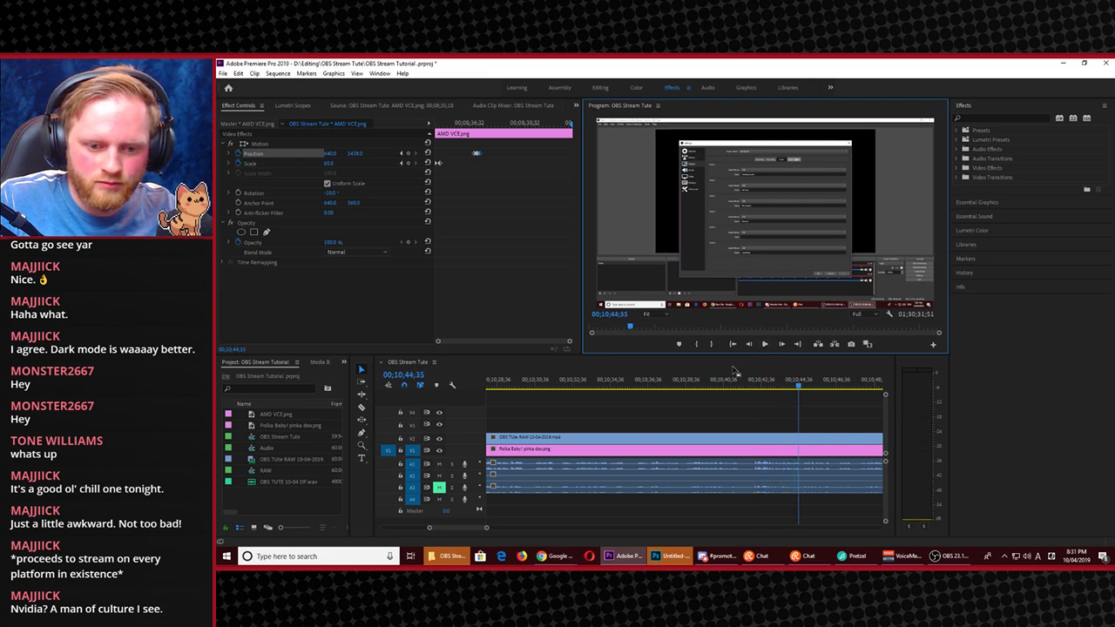
{"action": "left_click_drag", "start_coordinate": [692, 383], "coordinate": [644, 389]}
{"action": "key", "text": "space"}
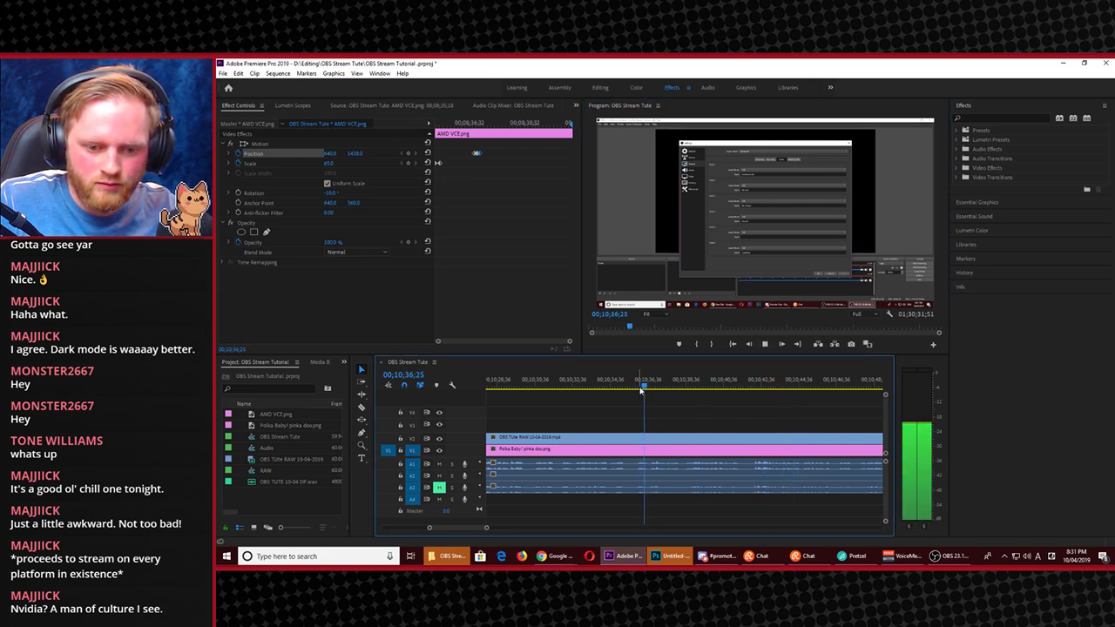
{"action": "key", "text": "space"}
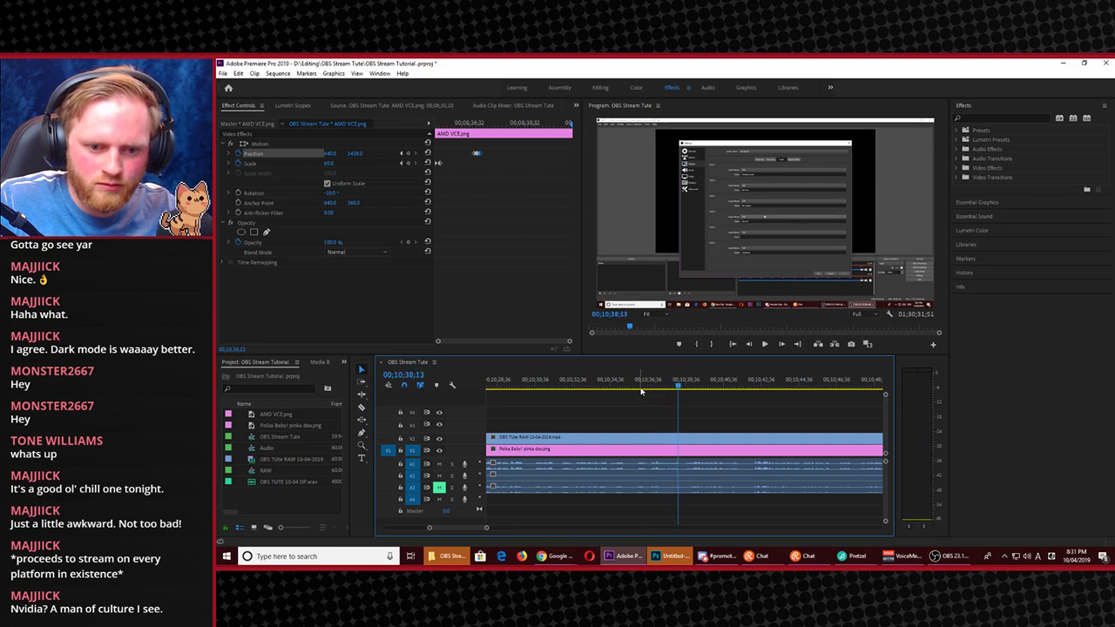
{"action": "left_click", "coordinate": [641, 384]}
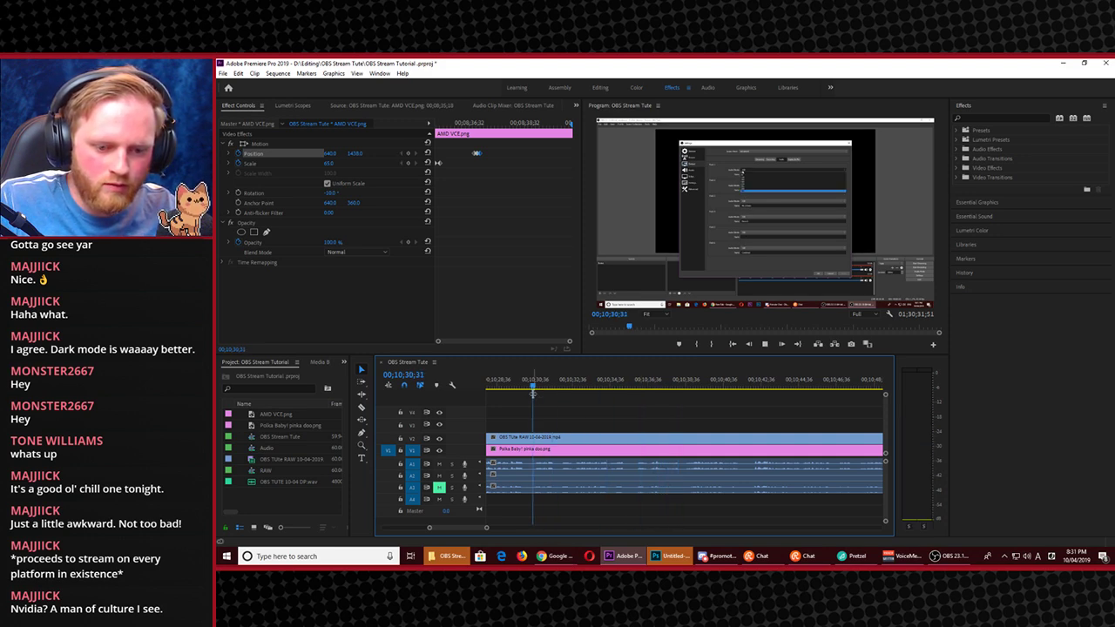
{"action": "key", "text": "space"}
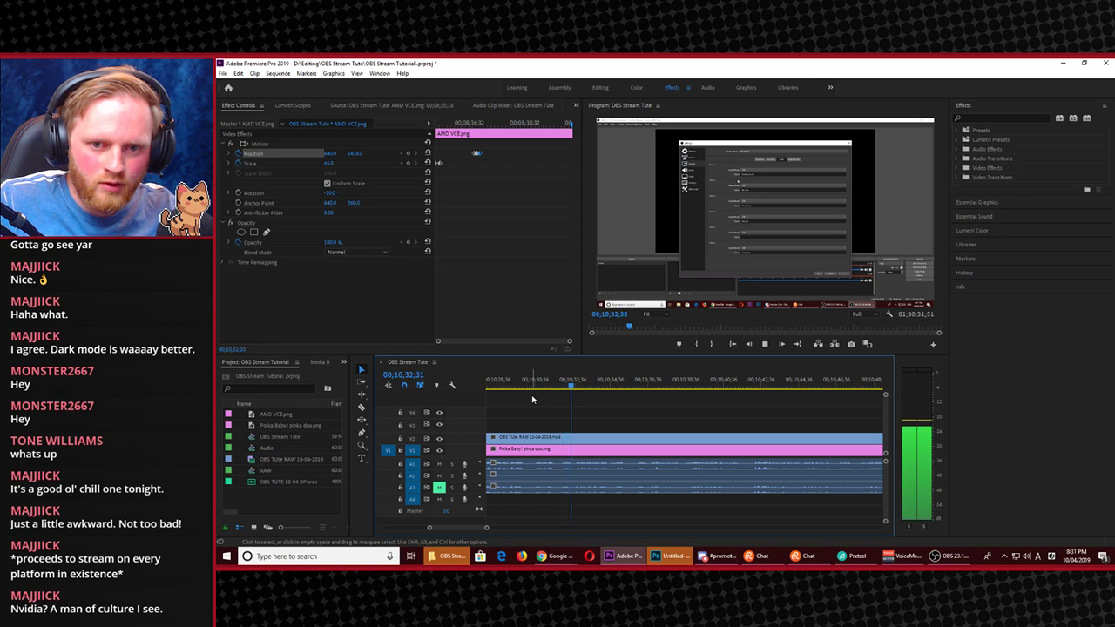
{"action": "key", "text": "space"}
{"action": "left_click", "coordinate": [543, 385]}
{"action": "left_click_drag", "start_coordinate": [543, 384], "coordinate": [594, 398]}
{"action": "key", "text": "space"}
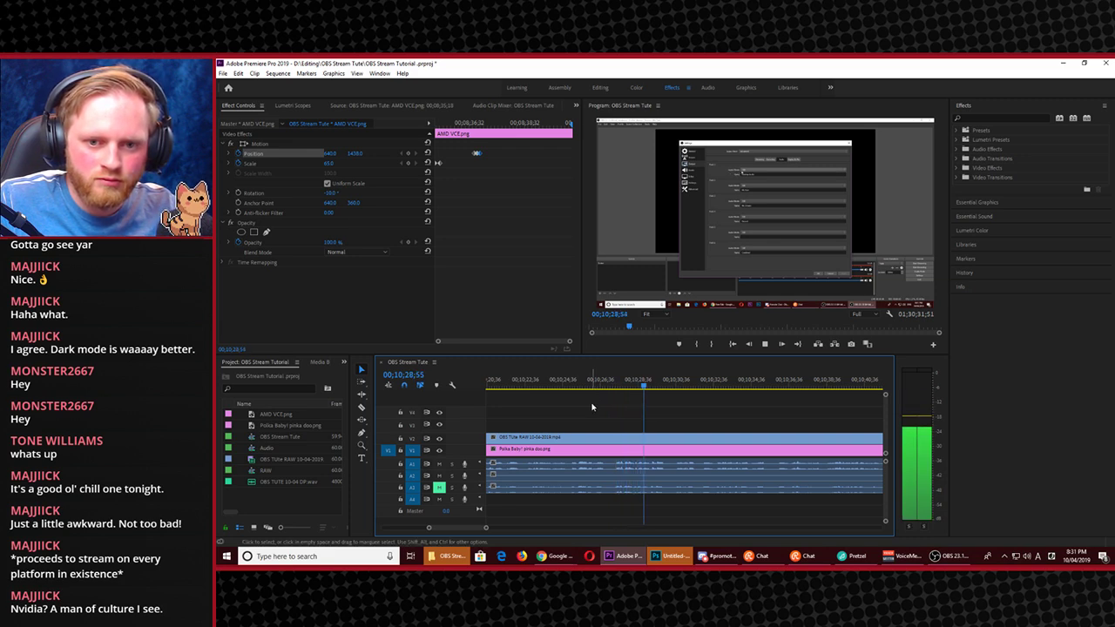
{"action": "key", "text": "space"}
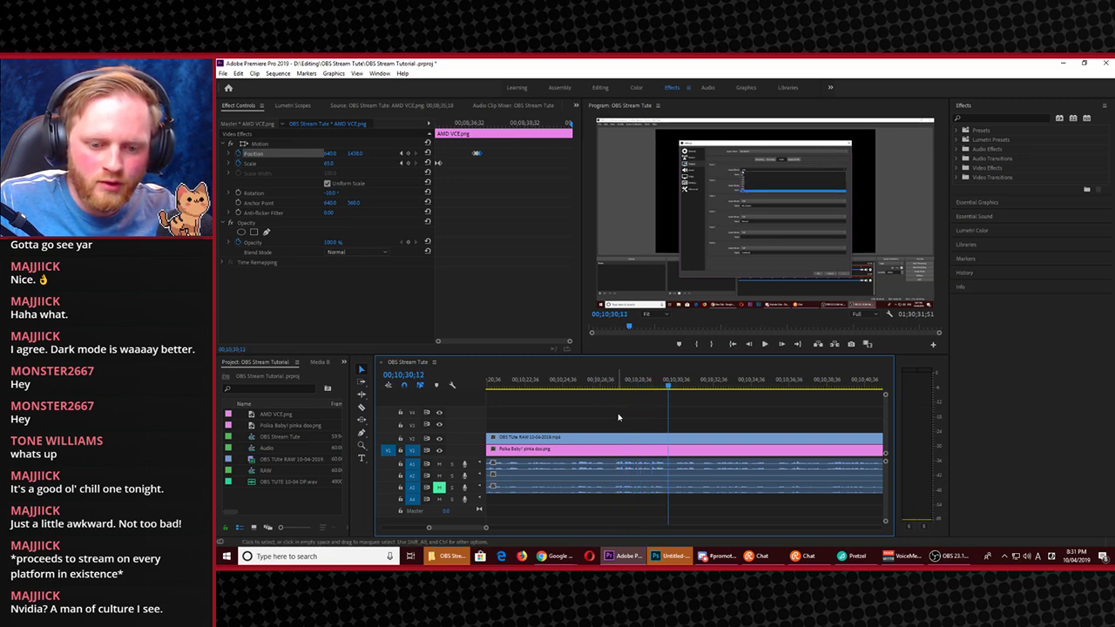
{"action": "key", "text": "space"}
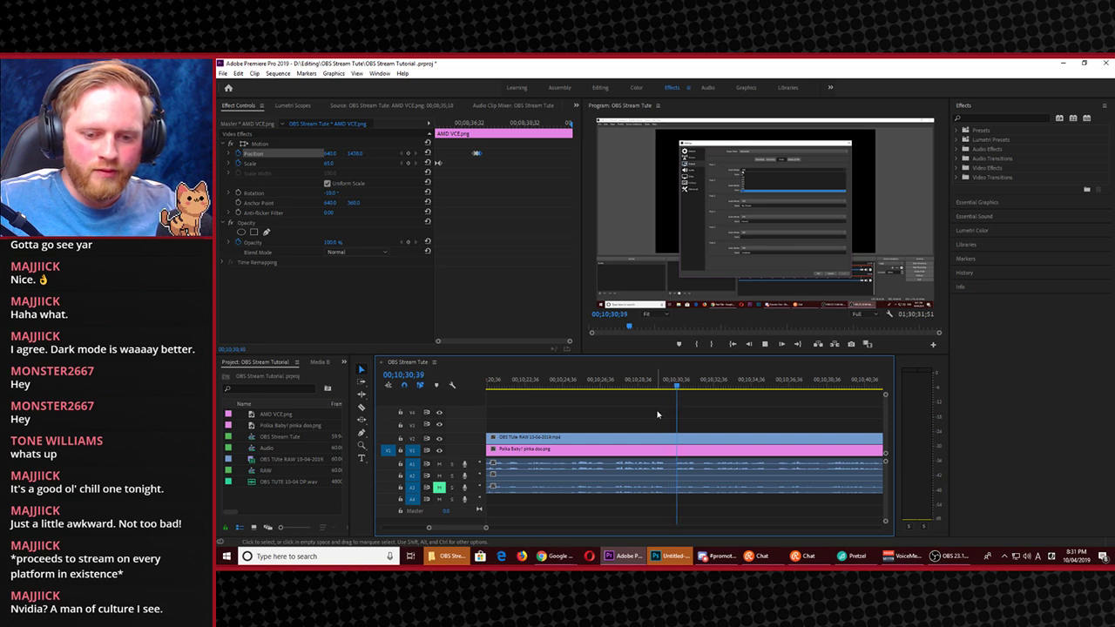
{"action": "key", "text": "space"}
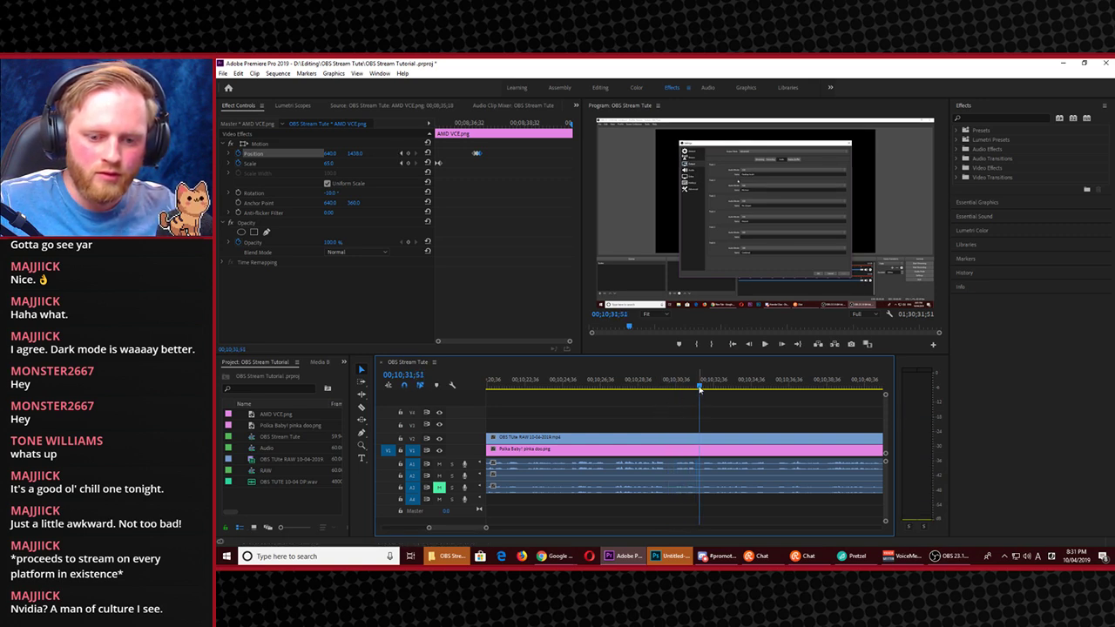
Split the clips on all tracks at 00;10;31;51 and shift the following clips later, opening a gap of about 3 seconds
{"action": "key", "text": "c"}
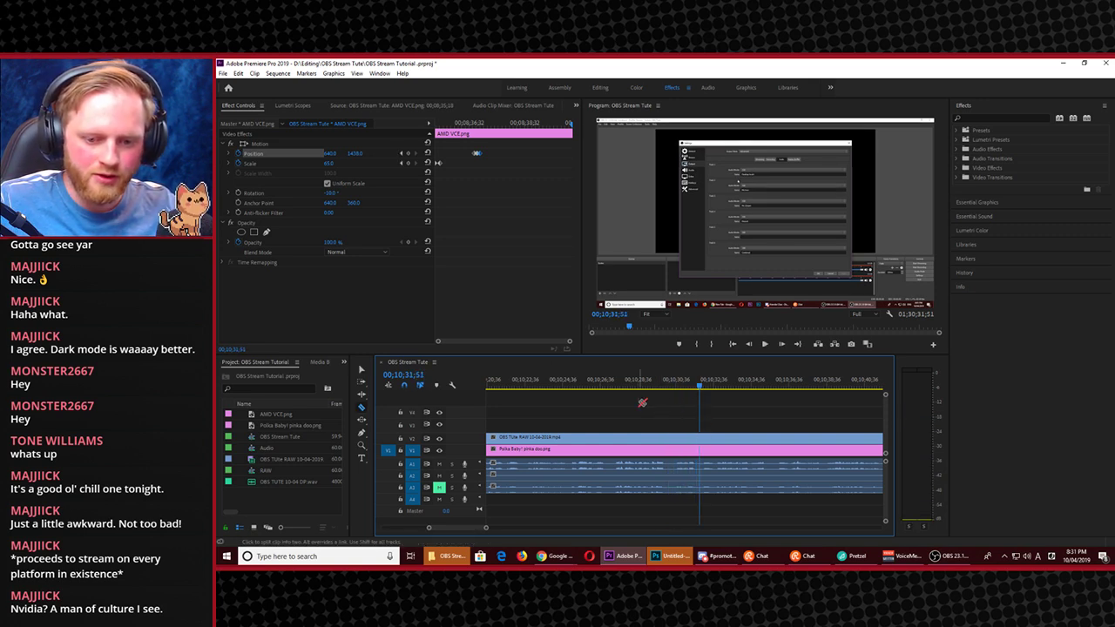
{"action": "left_click", "coordinate": [699, 435], "text": "shift"}
{"action": "key", "text": "v"}
{"action": "left_click_drag", "start_coordinate": [734, 419], "coordinate": [741, 502]}
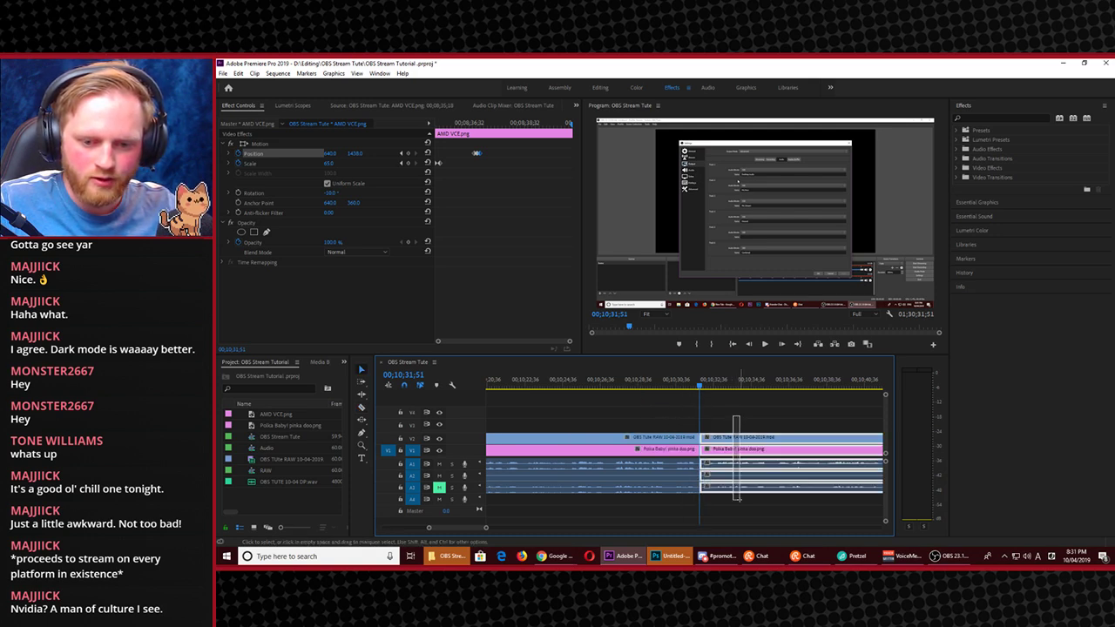
{"action": "left_click_drag", "start_coordinate": [751, 435], "coordinate": [814, 442]}
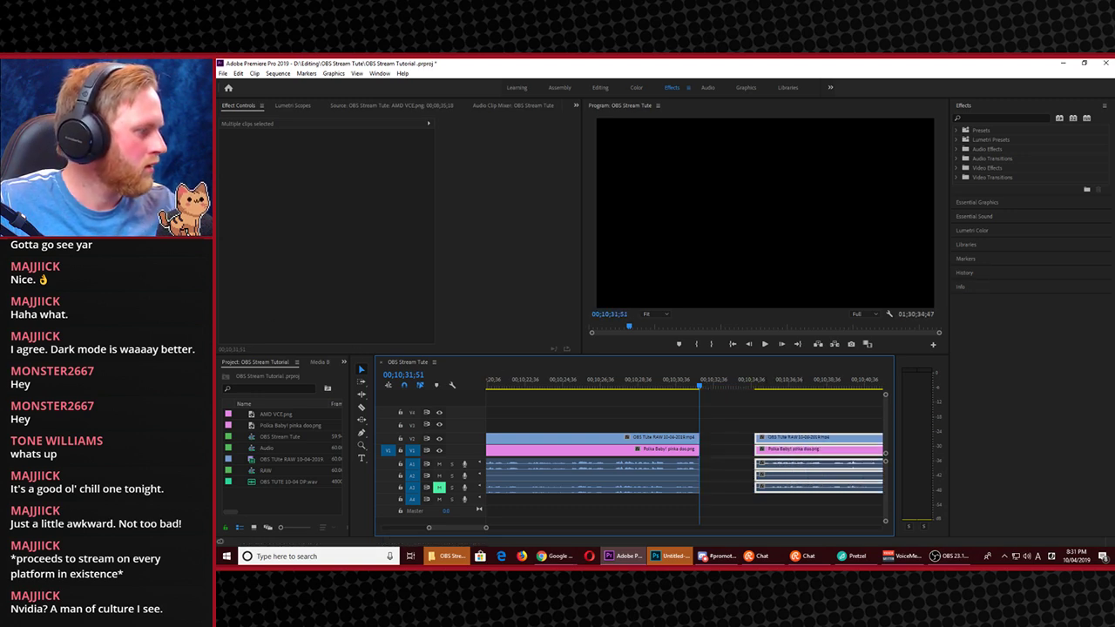
Place 160 For Streams.png on track V3 at the start of the gap and preview the transition into it
{"action": "key", "text": "alt+Tab"}
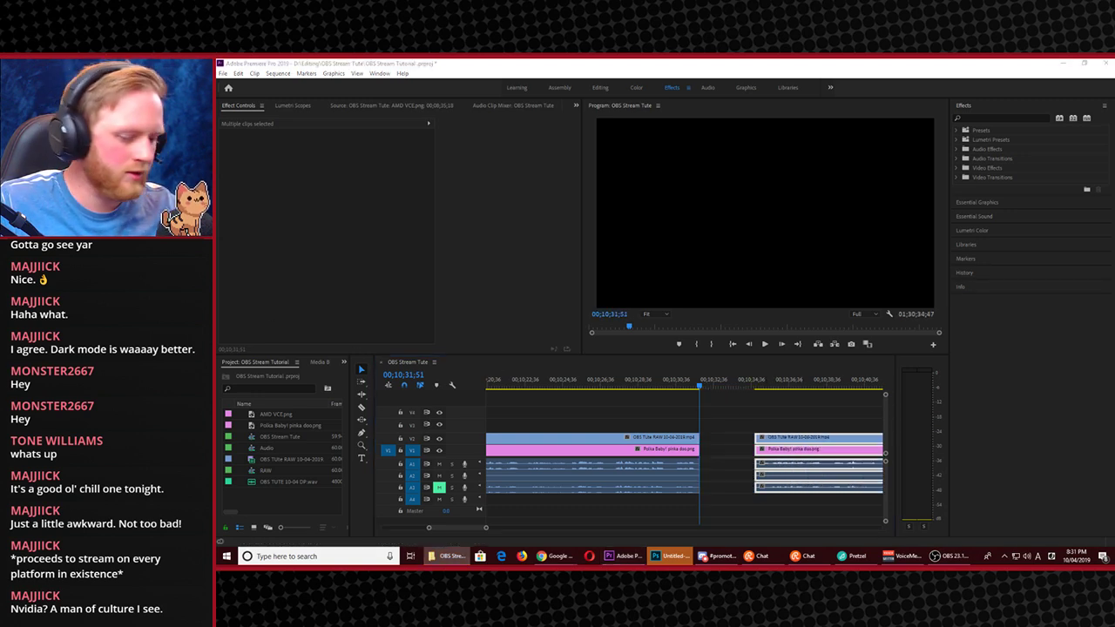
{"action": "left_click_drag", "start_coordinate": [218, 440], "coordinate": [697, 429]}
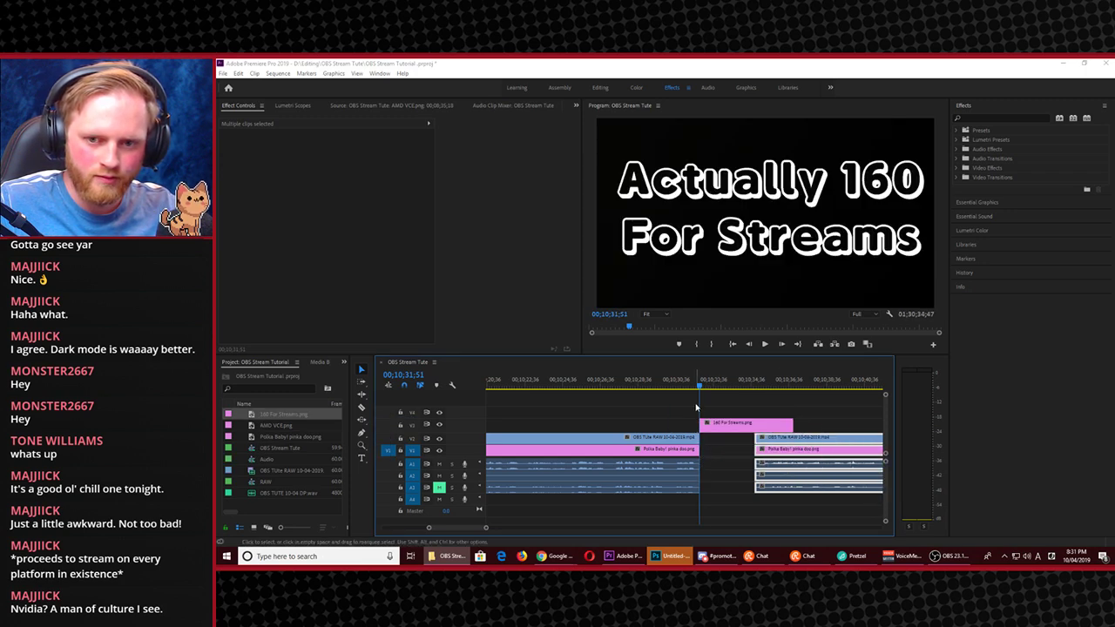
{"action": "left_click", "coordinate": [672, 384]}
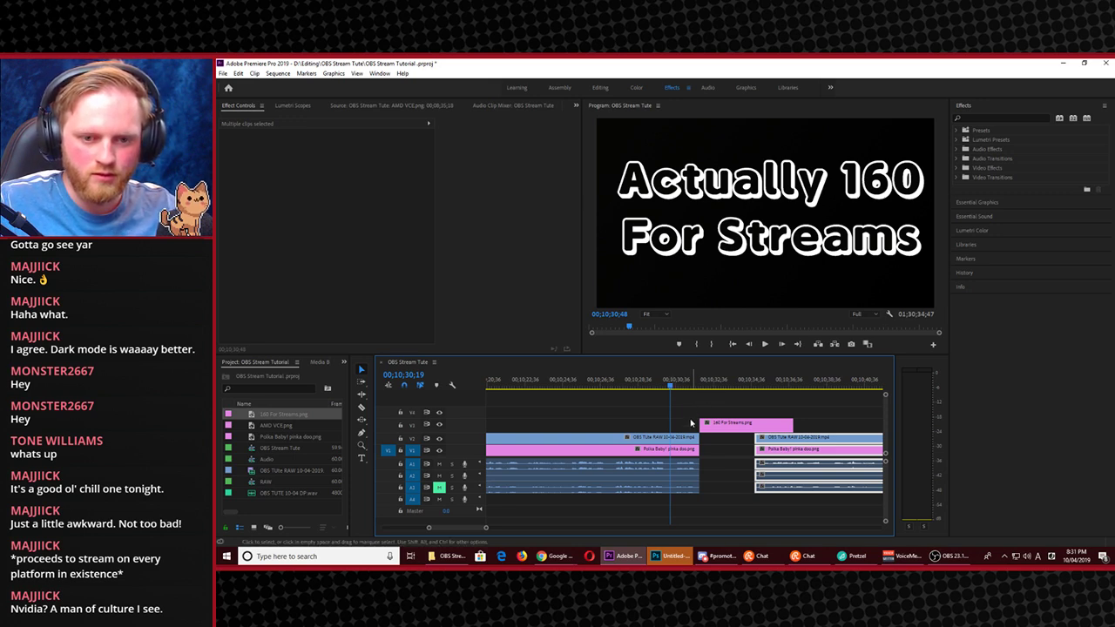
{"action": "key", "text": "space"}
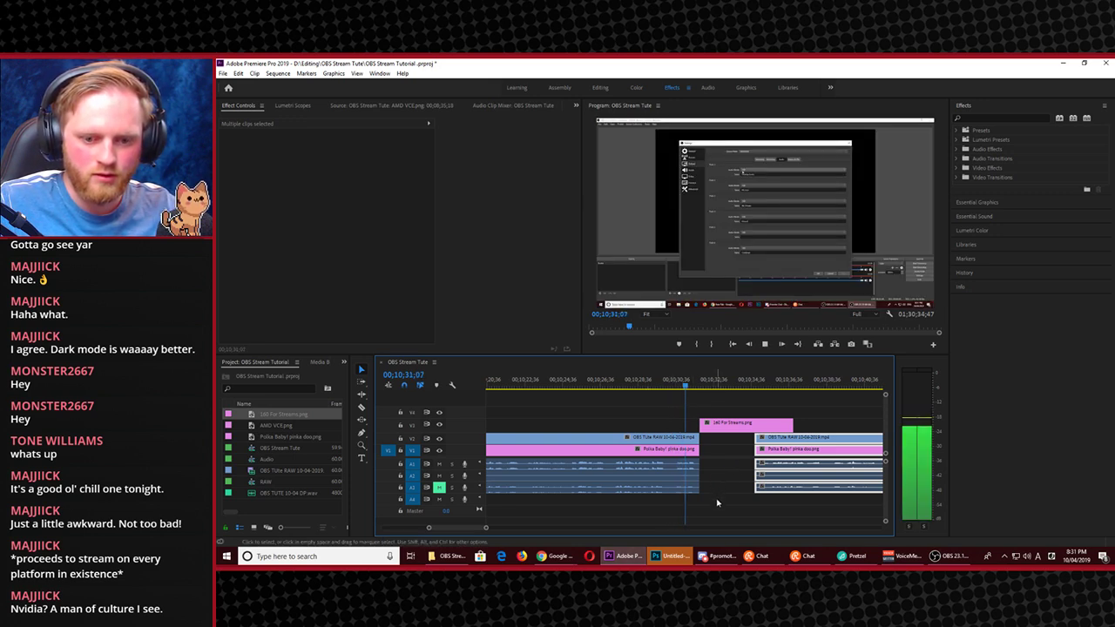
{"action": "key", "text": "space"}
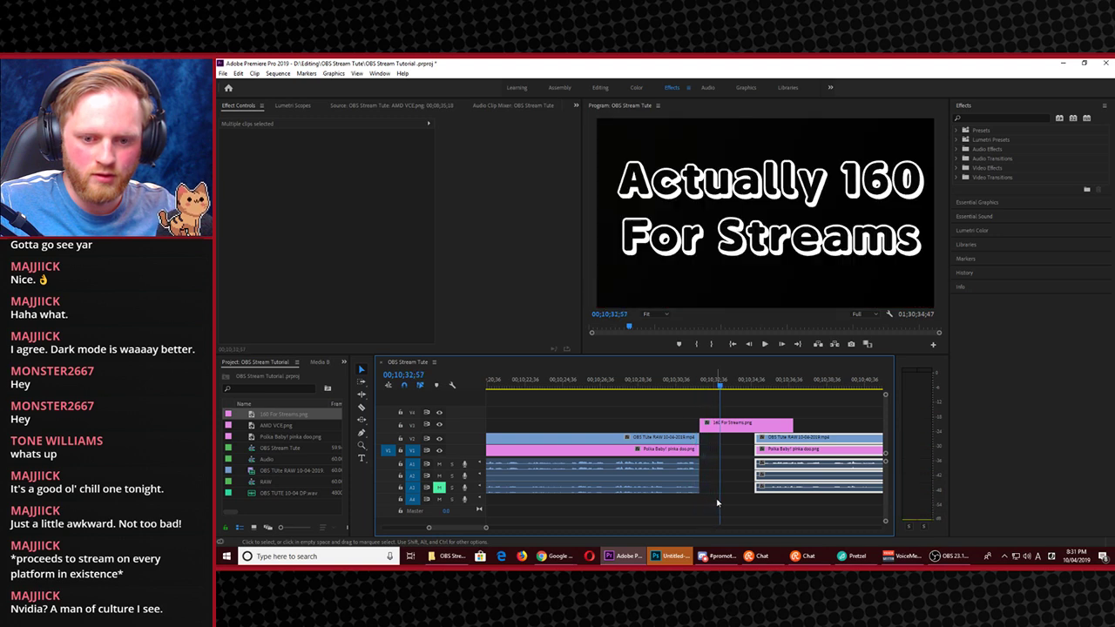
Cut the 160 For Streams.png clip at 00;10;33;19 and delete the part after the cut
{"action": "key", "text": "c"}
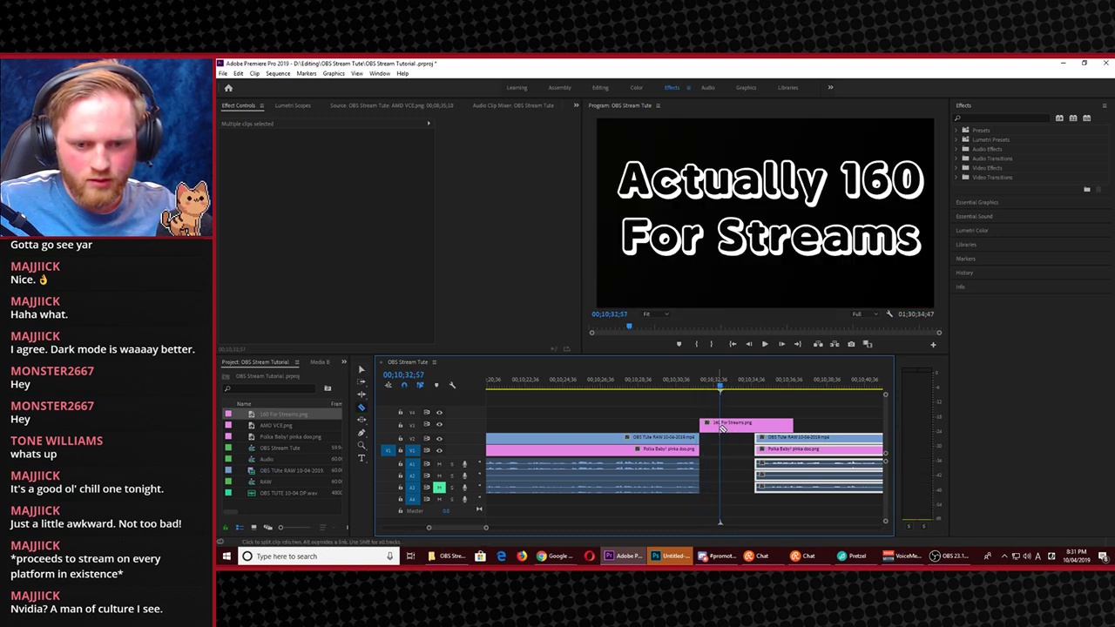
{"action": "left_click", "coordinate": [726, 436]}
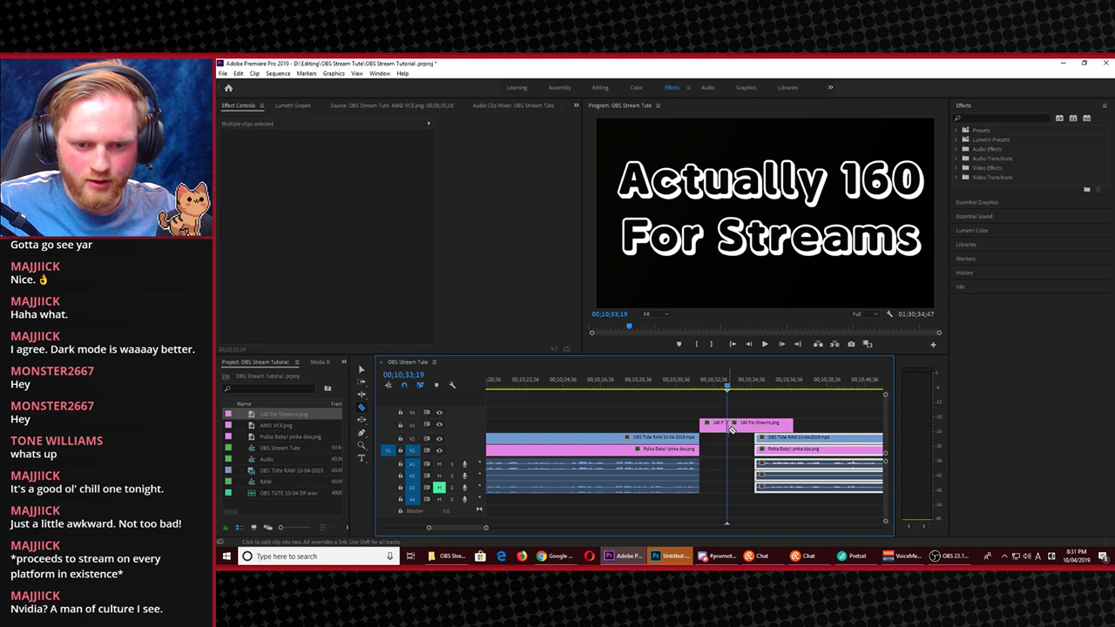
{"action": "key", "text": "v"}
{"action": "left_click", "coordinate": [736, 427]}
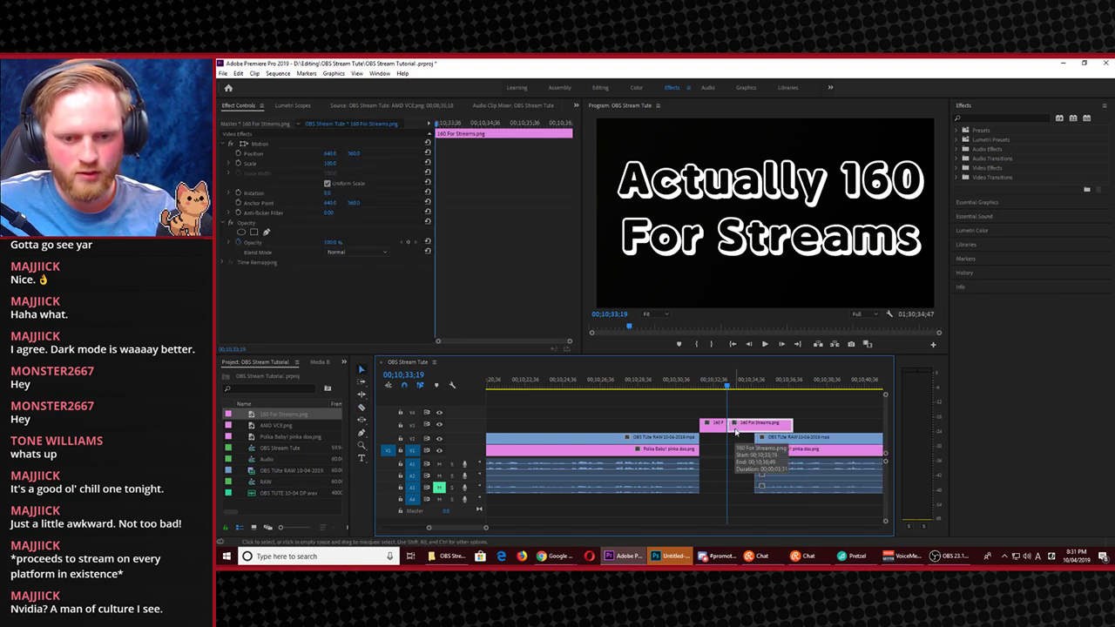
{"action": "key", "text": "Delete"}
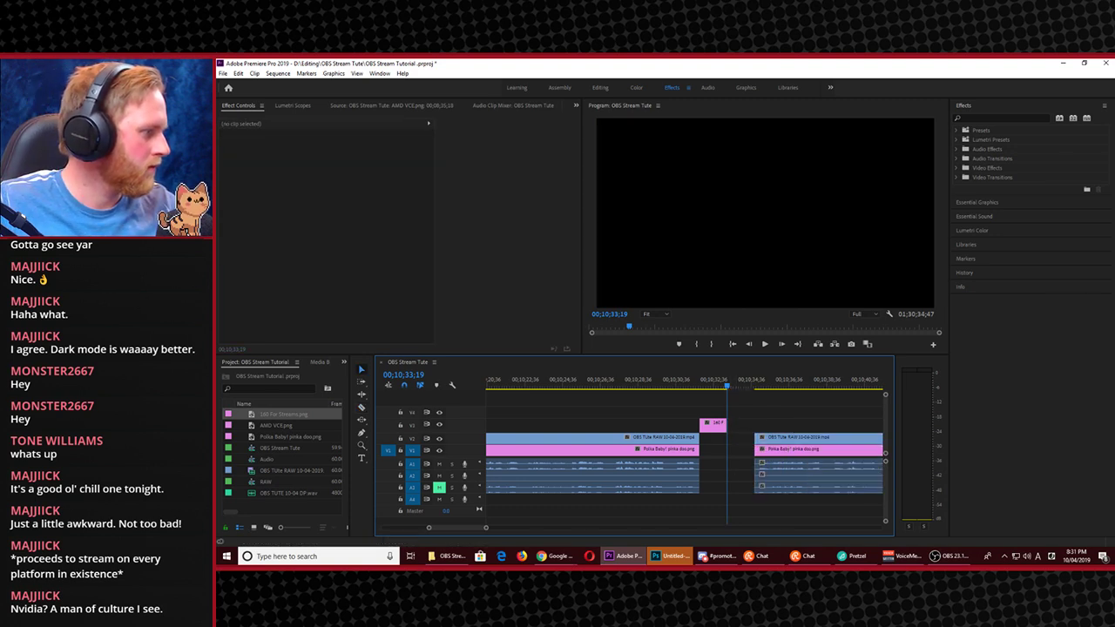
Place Hate 320.png on track V3 directly after the 160 For Streams.png clip and preview both titles from 00;10;31;15
{"action": "left_click_drag", "start_coordinate": [278, 414], "coordinate": [731, 427]}
{"action": "left_click", "coordinate": [688, 384]}
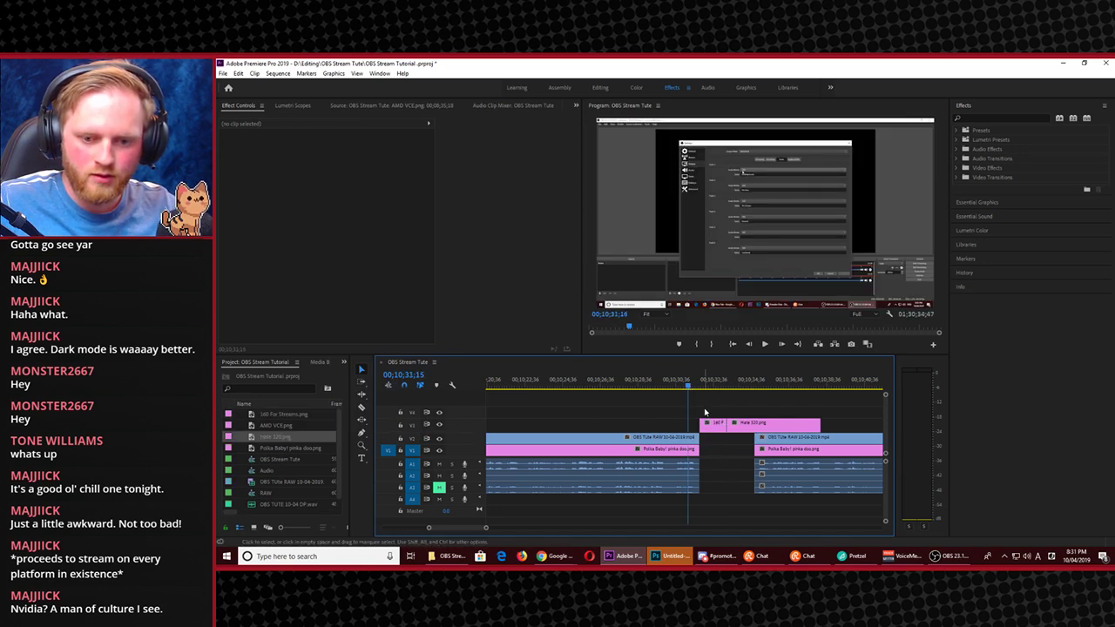
{"action": "left_click", "coordinate": [731, 489]}
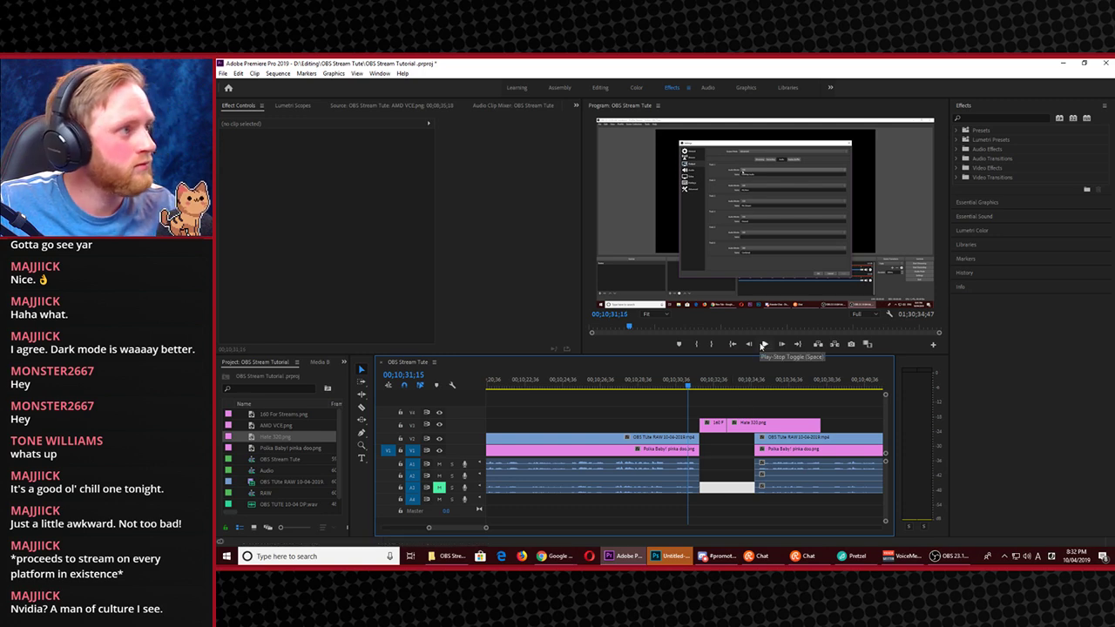
{"action": "left_click", "coordinate": [763, 344]}
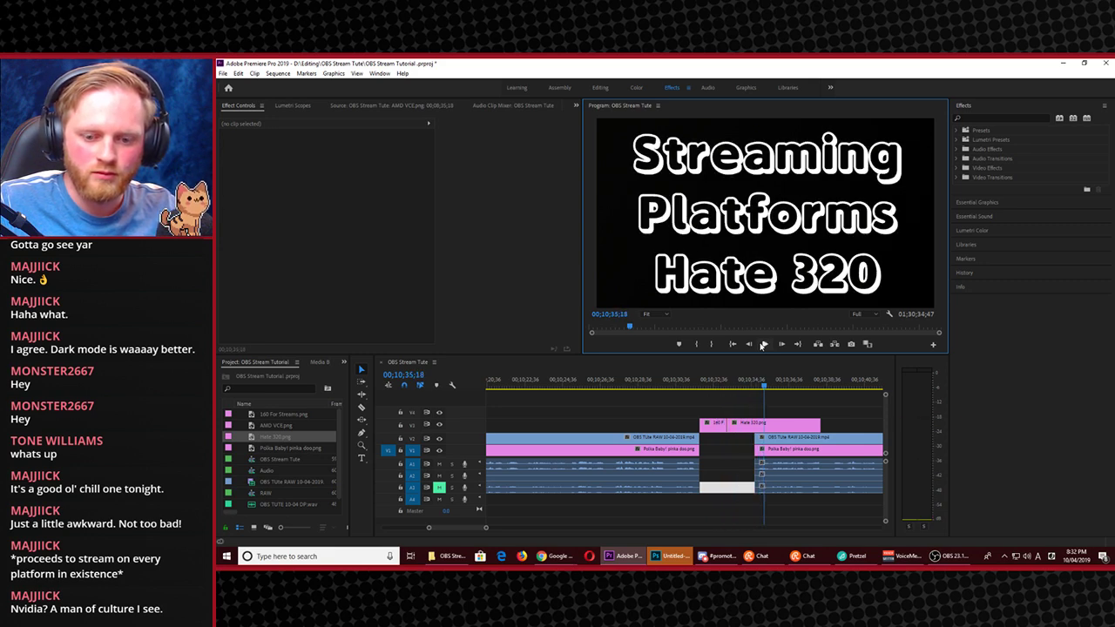
Check the first title card, switch to Photoshop and change the visible title's text to "Actually You Want It At 160" on three lines
{"action": "left_click", "coordinate": [765, 345]}
{"action": "left_click", "coordinate": [697, 384]}
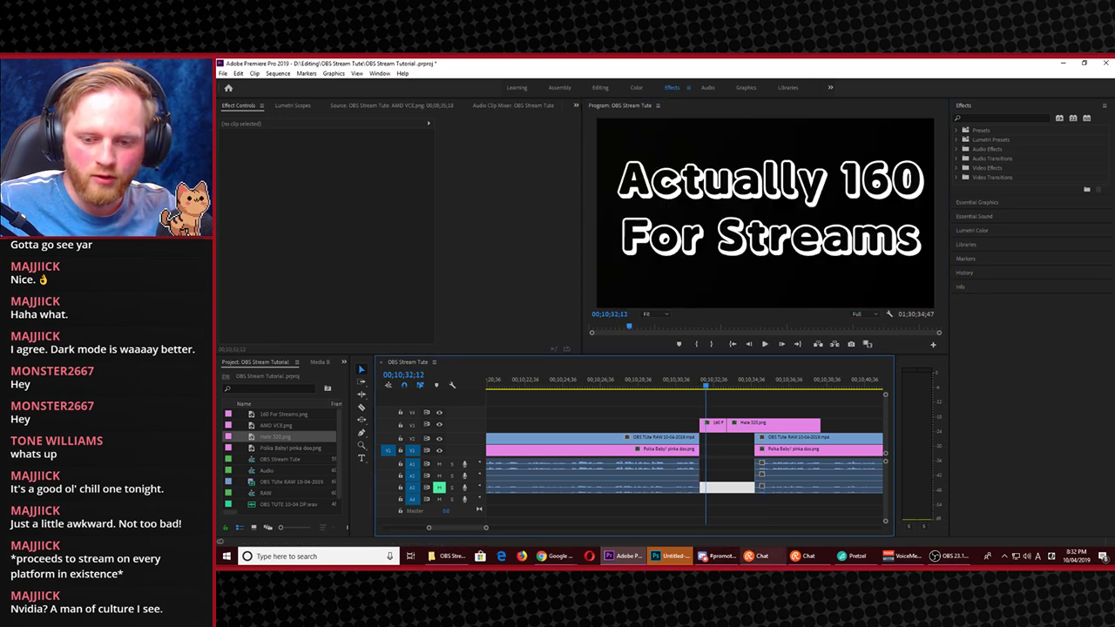
{"action": "left_click", "coordinate": [673, 556]}
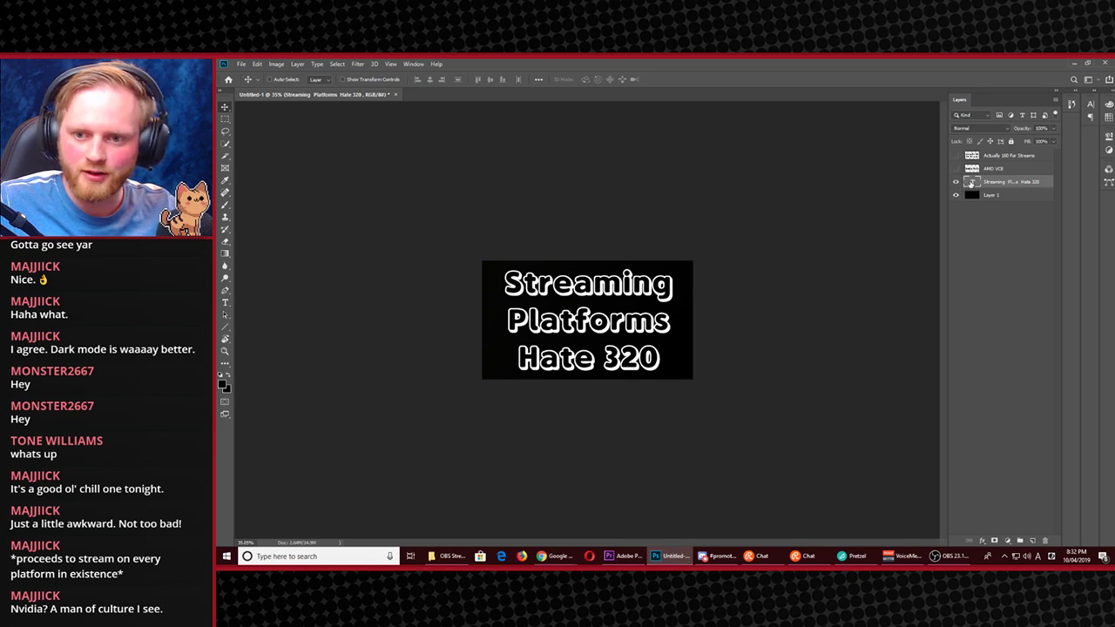
{"action": "double_click", "coordinate": [972, 183]}
{"action": "type", "text": "Ac"}
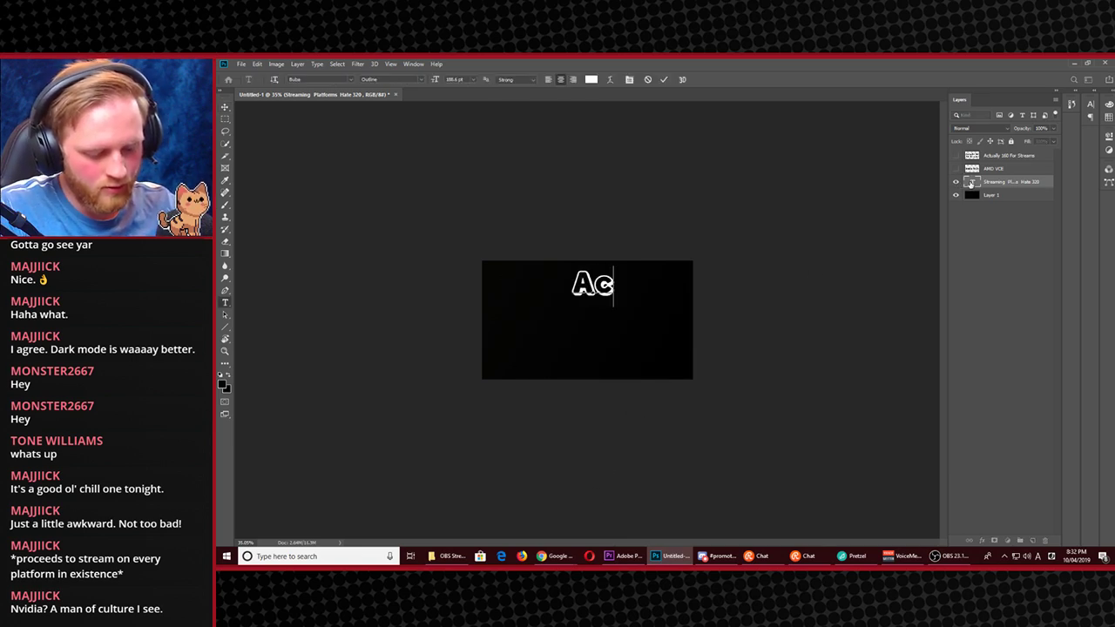
{"action": "type", "text": "tually "}
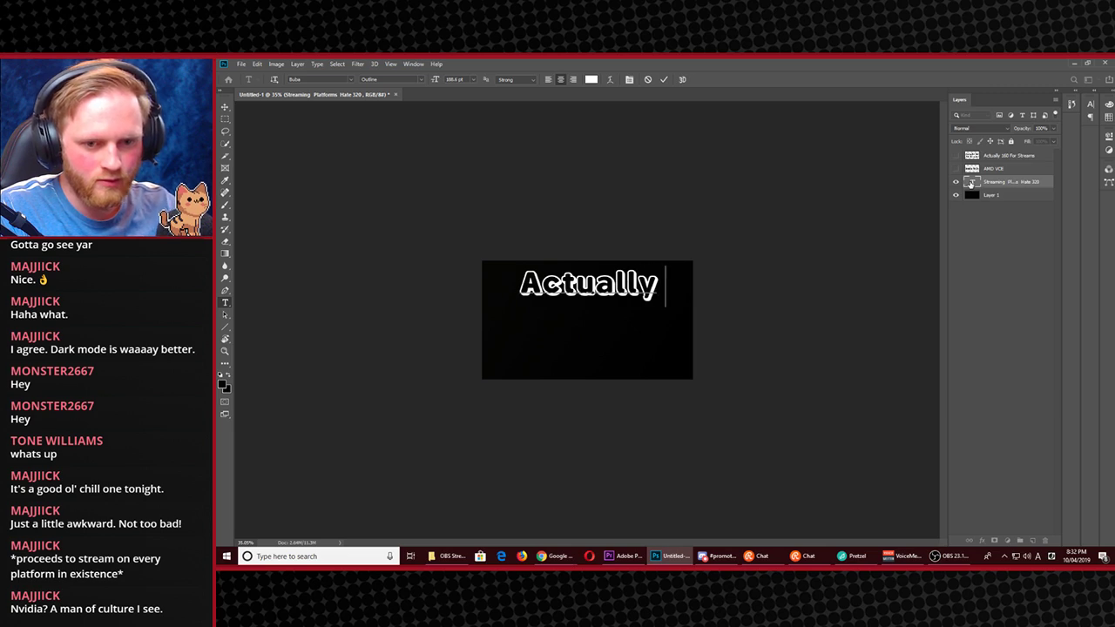
{"action": "type", "text": "You"}
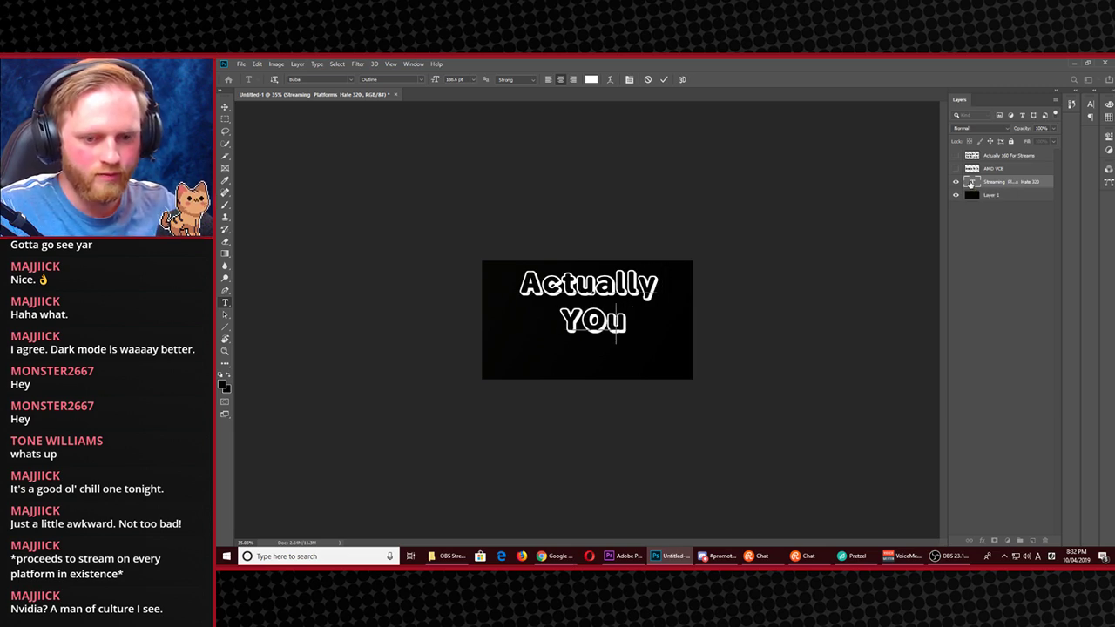
{"action": "key", "text": "BackSpace"}
{"action": "key", "text": "BackSpace"}
{"action": "type", "text": "ou Want"}
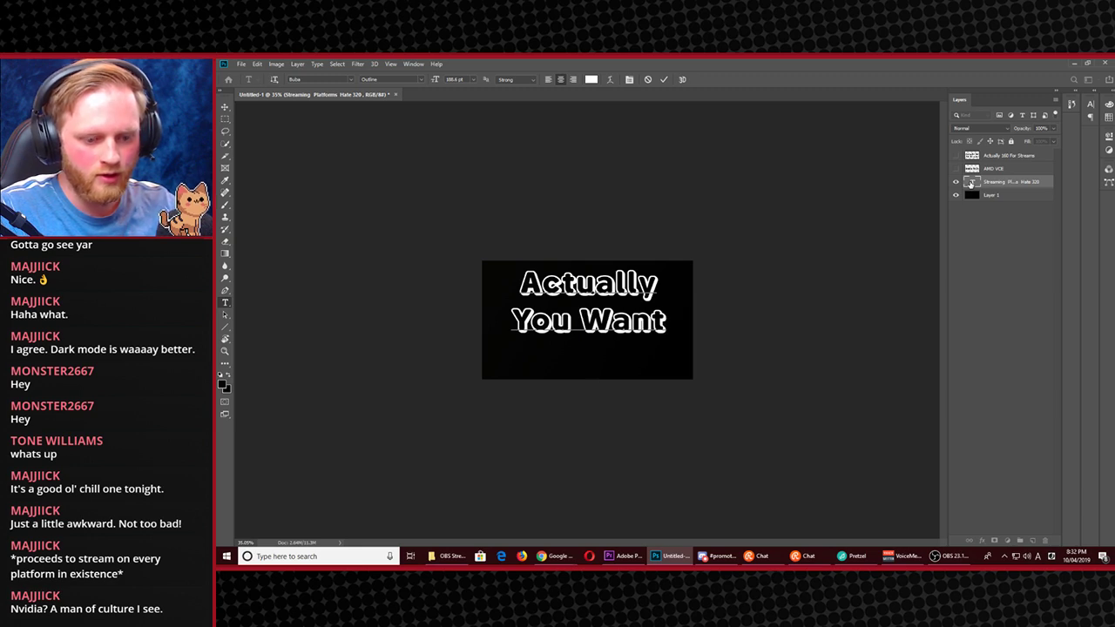
{"action": "key", "text": "Return"}
{"action": "type", "text": "It At "}
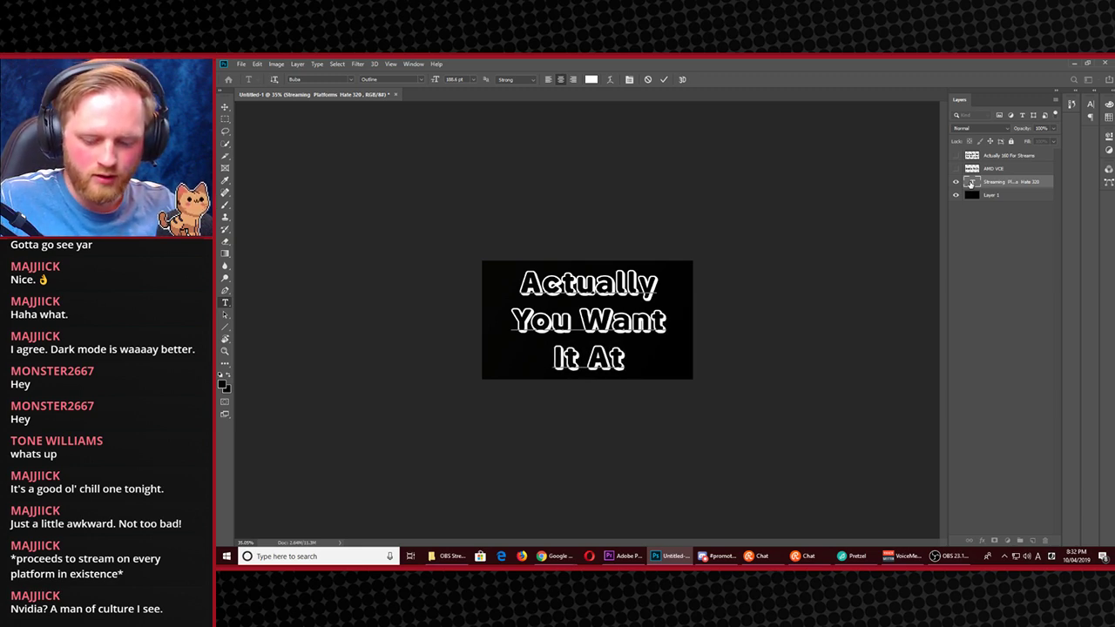
{"action": "type", "text": "160"}
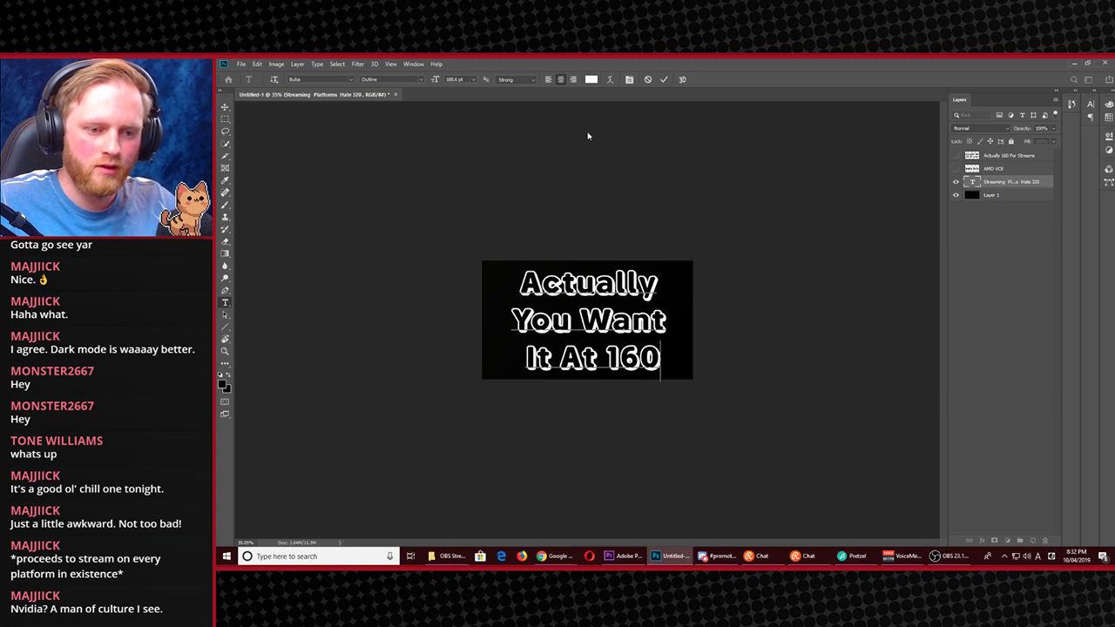
{"action": "left_click", "coordinate": [227, 108]}
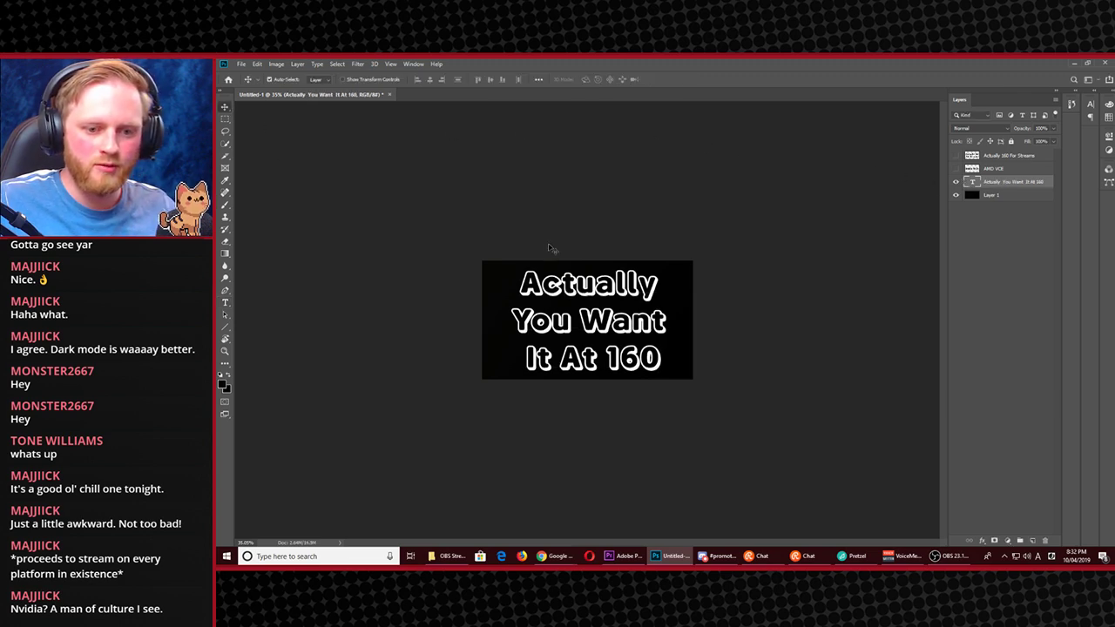
Save the title as a PNG in the OBS Stream Tute folder, replacing 160 For Streams.png
{"action": "key", "text": "ctrl+s"}
{"action": "left_click", "coordinate": [512, 400]}
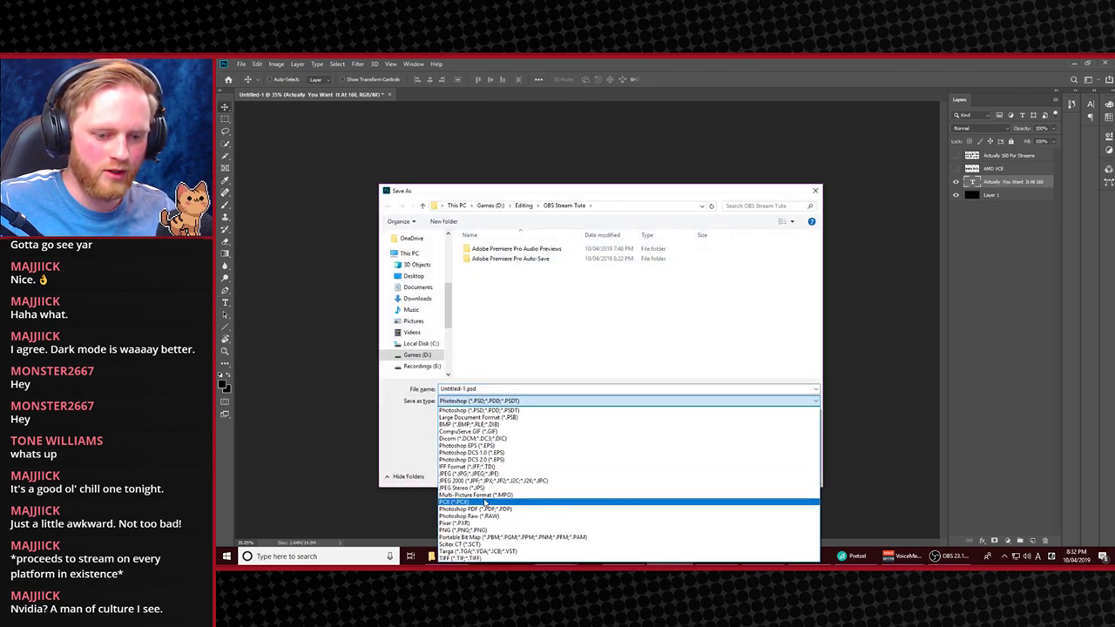
{"action": "left_click", "coordinate": [470, 530]}
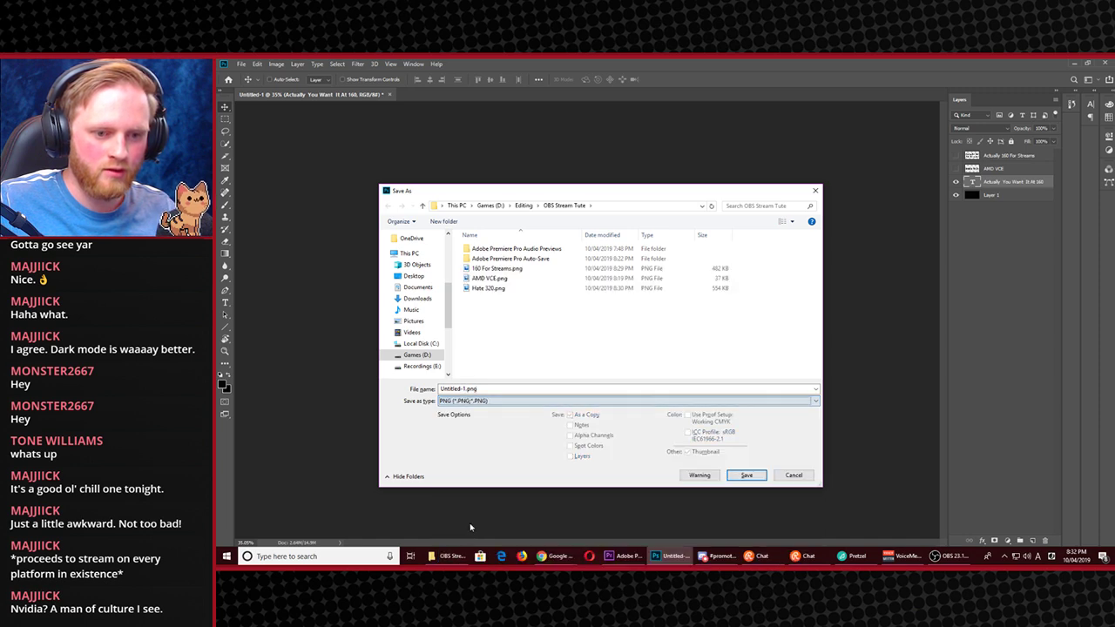
{"action": "double_click", "coordinate": [512, 270]}
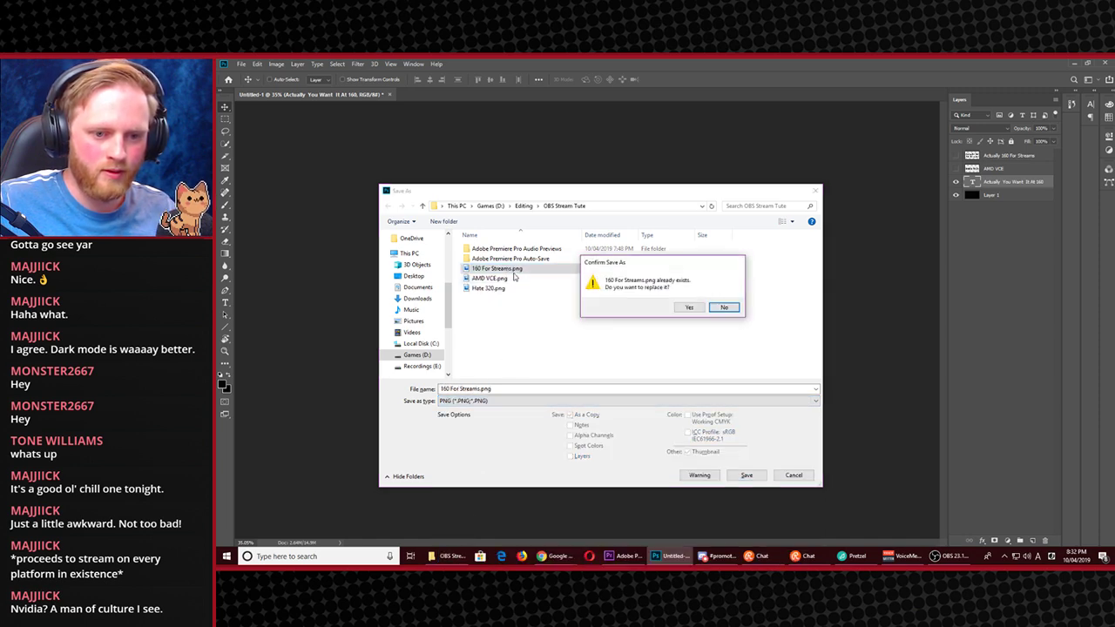
{"action": "left_click", "coordinate": [691, 310]}
{"action": "left_click", "coordinate": [747, 224]}
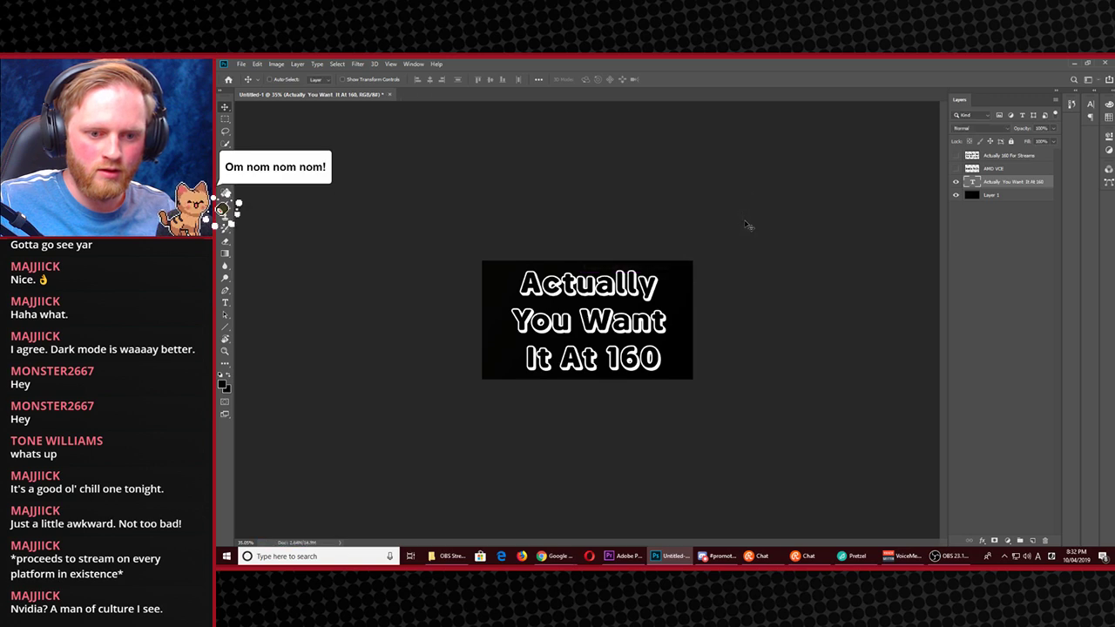
Return to Premiere Pro and preview the updated title sequence from 00;10;29;11
{"action": "left_click", "coordinate": [1076, 65]}
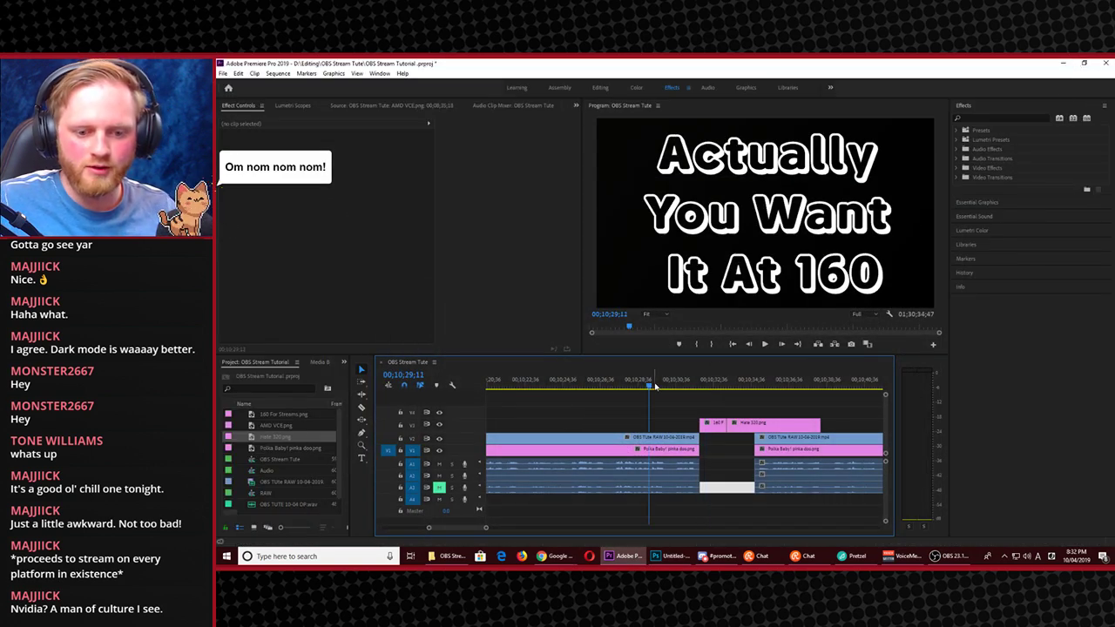
{"action": "left_click", "coordinate": [764, 344]}
{"action": "left_click", "coordinate": [764, 344]}
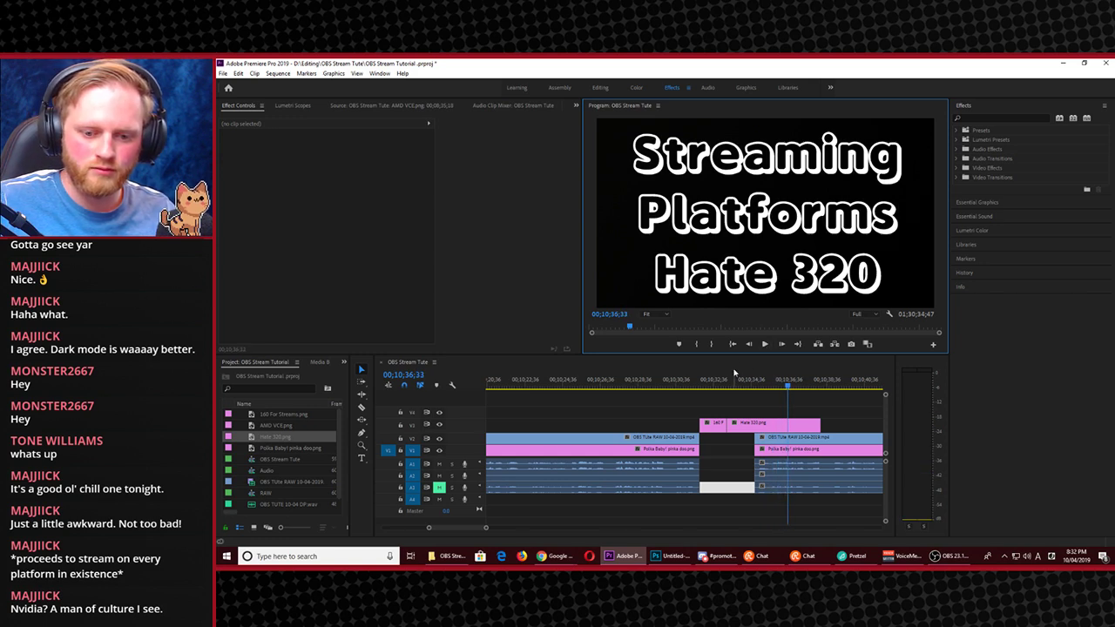
Cut the Hate 320.png clip at the end of the gap, delete the part after it, and preview both titles in an enlarged view
{"action": "key", "text": "c"}
{"action": "left_click", "coordinate": [756, 423]}
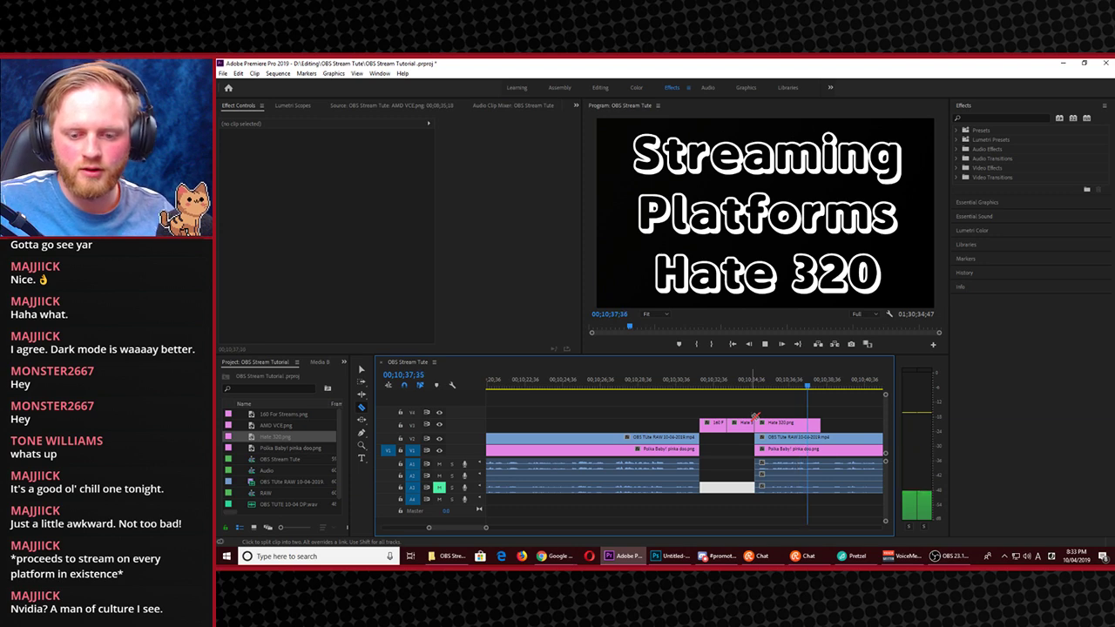
{"action": "key", "text": "space"}
{"action": "key", "text": "v"}
{"action": "left_click", "coordinate": [788, 425]}
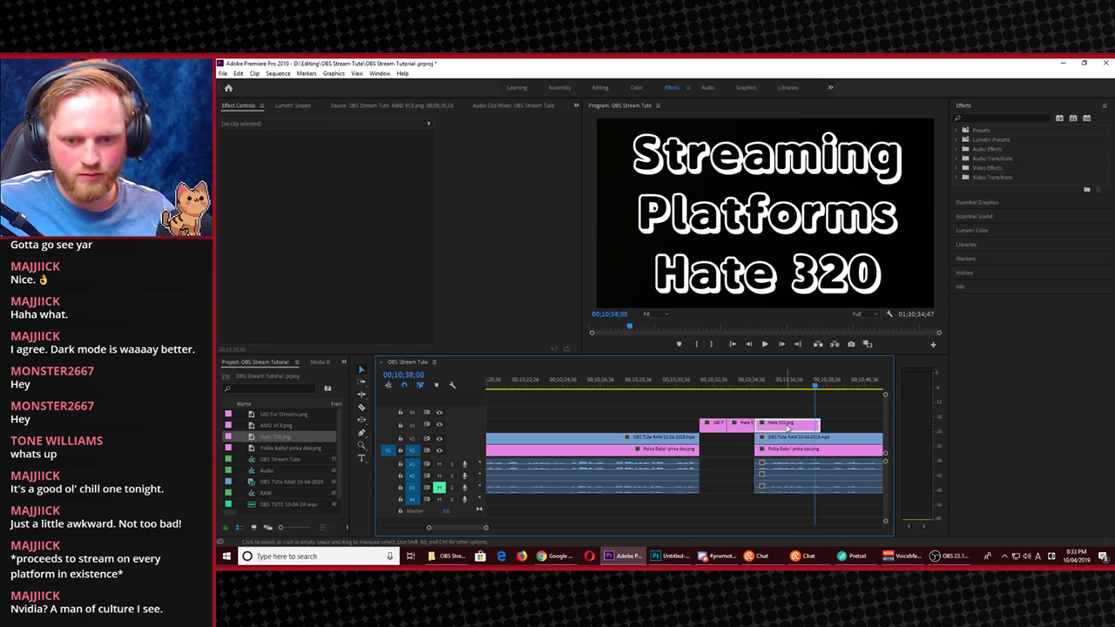
{"action": "key", "text": "Delete"}
{"action": "left_click_drag", "start_coordinate": [754, 384], "coordinate": [701, 384]}
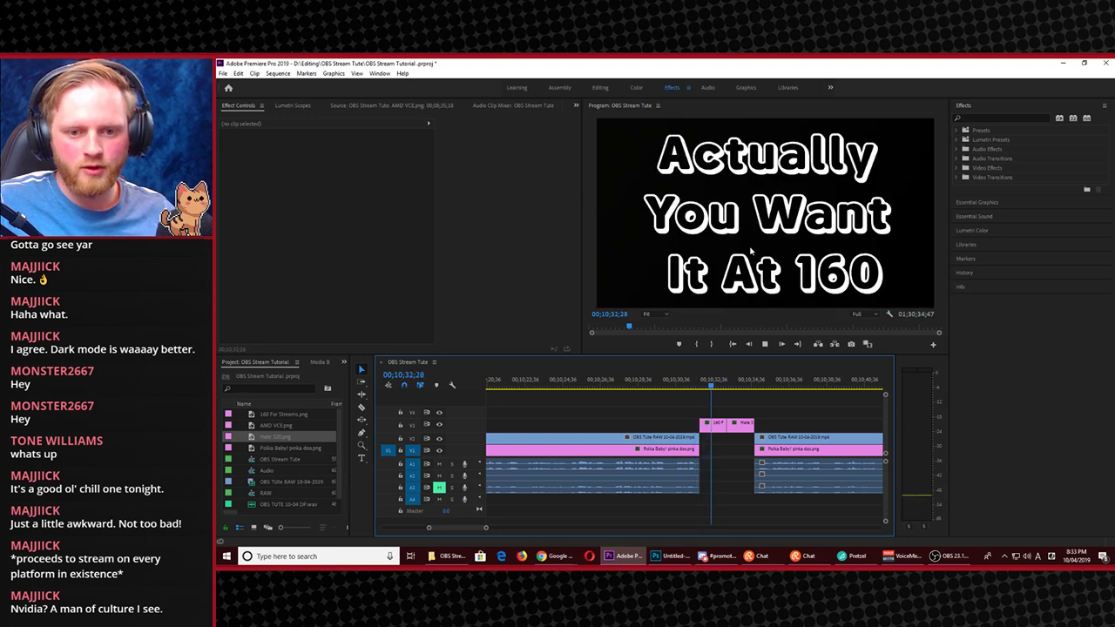
{"action": "key", "text": "grave"}
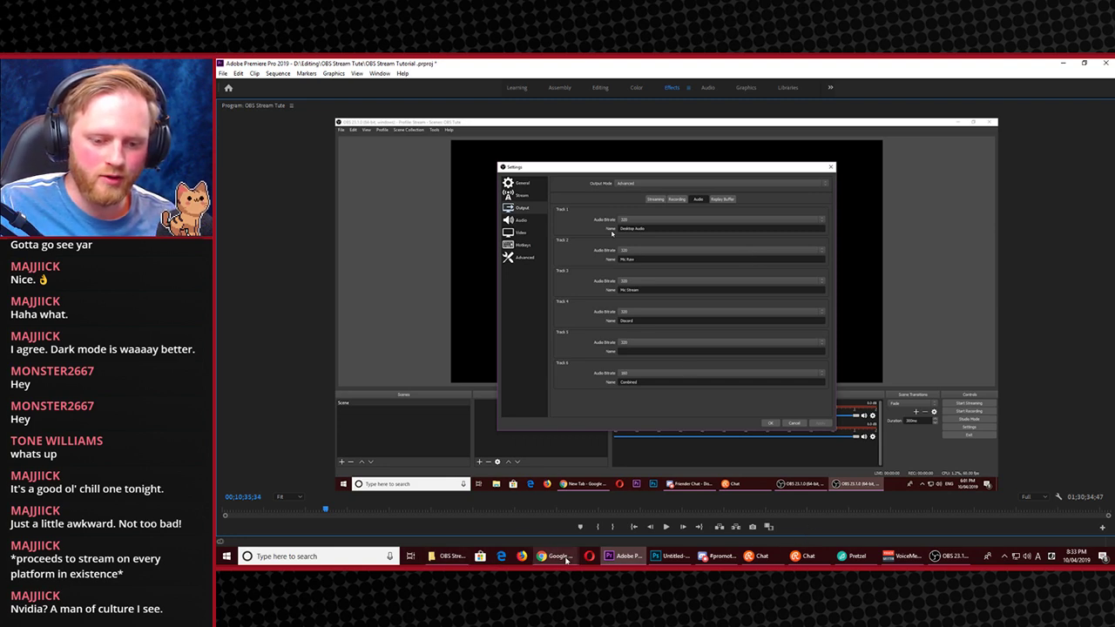
Switch to Photoshop and replace the title's text with "Streaming Services Hate It At 320" on three lines
{"action": "left_click", "coordinate": [664, 552]}
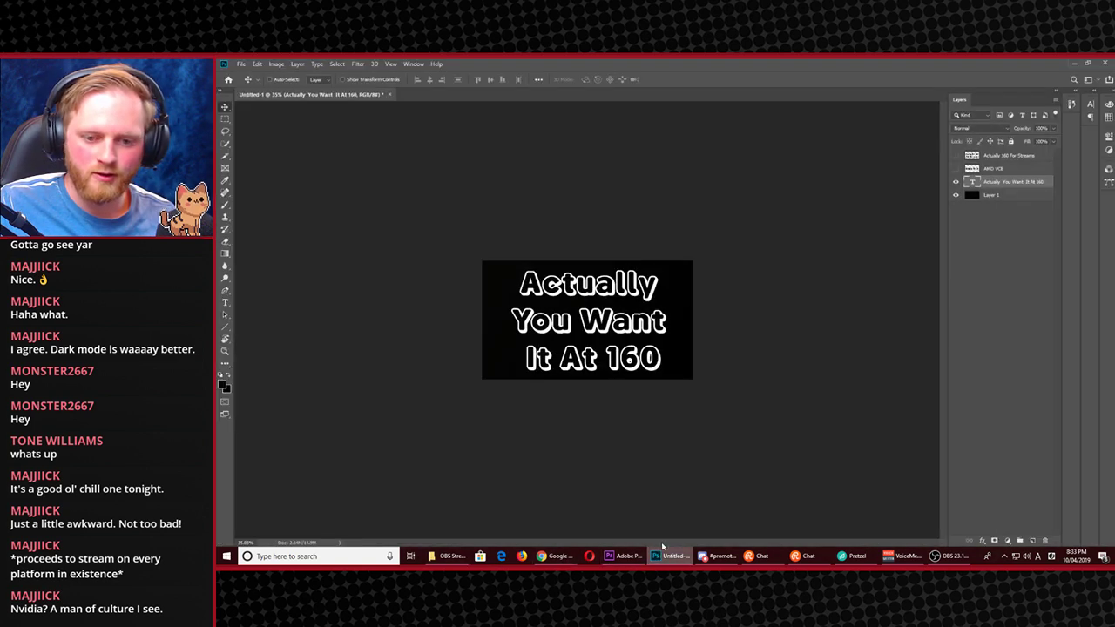
{"action": "double_click", "coordinate": [973, 182]}
{"action": "type", "text": "S"}
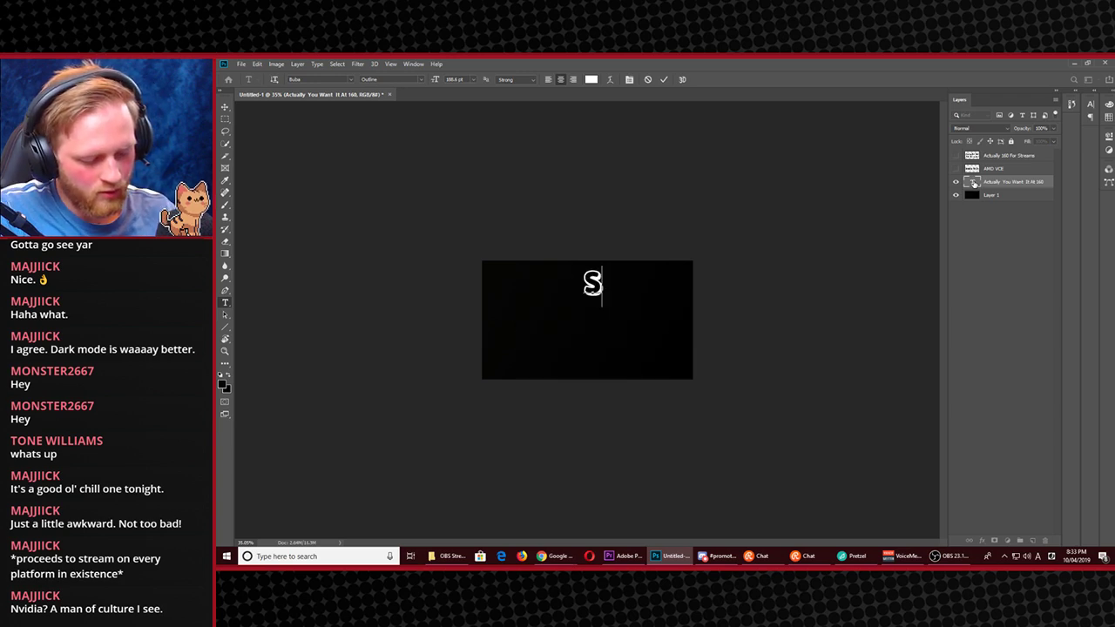
{"action": "type", "text": "treaming P"}
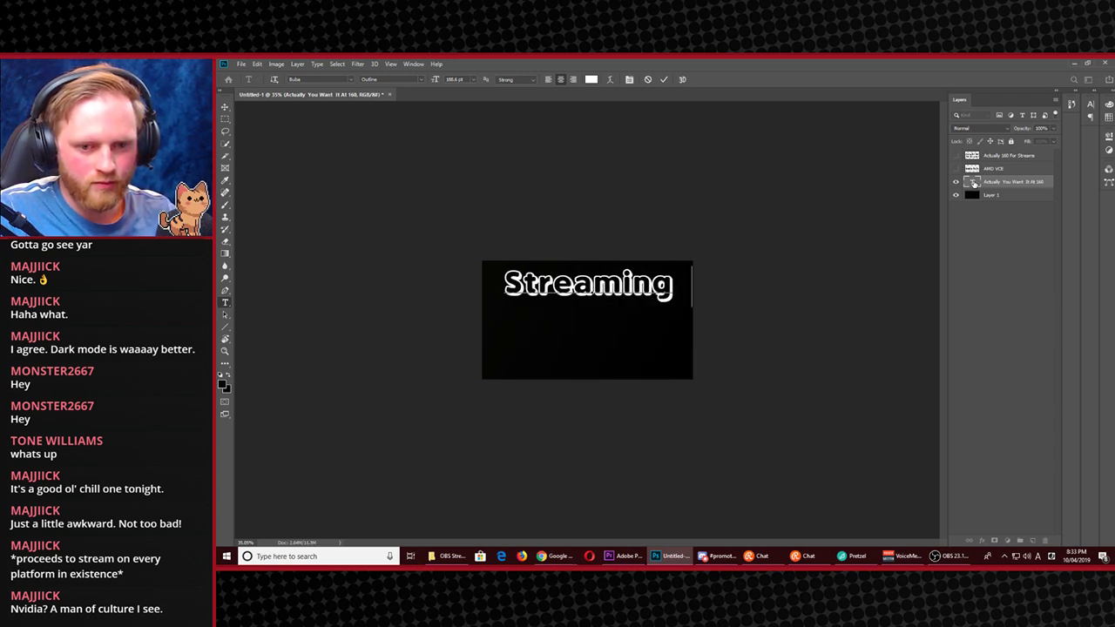
{"action": "key", "text": "BackSpace"}
{"action": "key", "text": "BackSpace"}
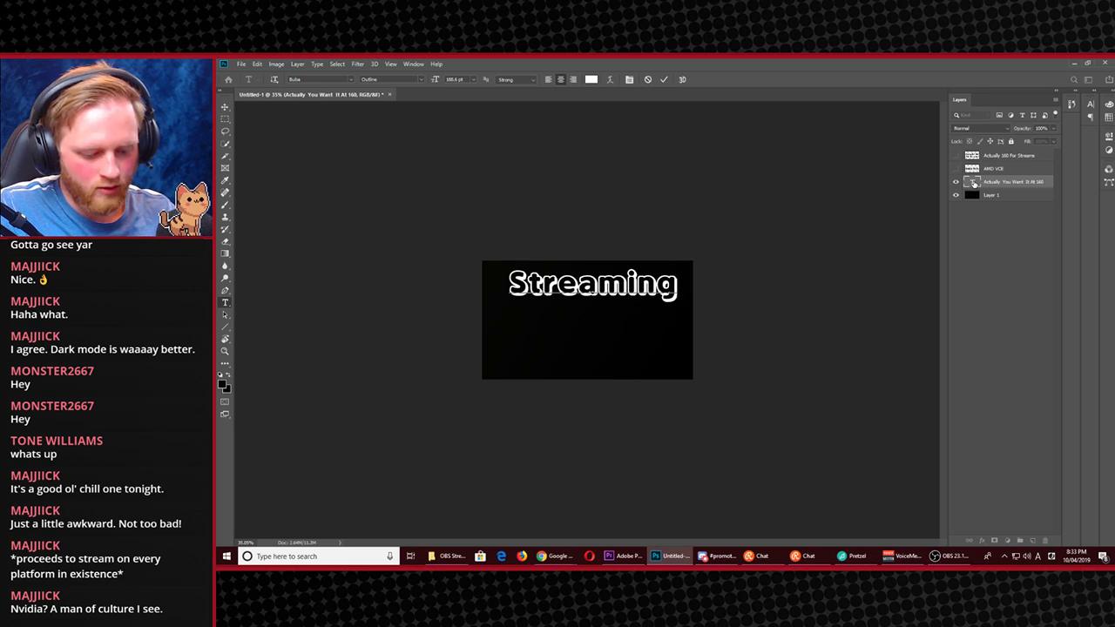
{"action": "type", "text": "Ser"}
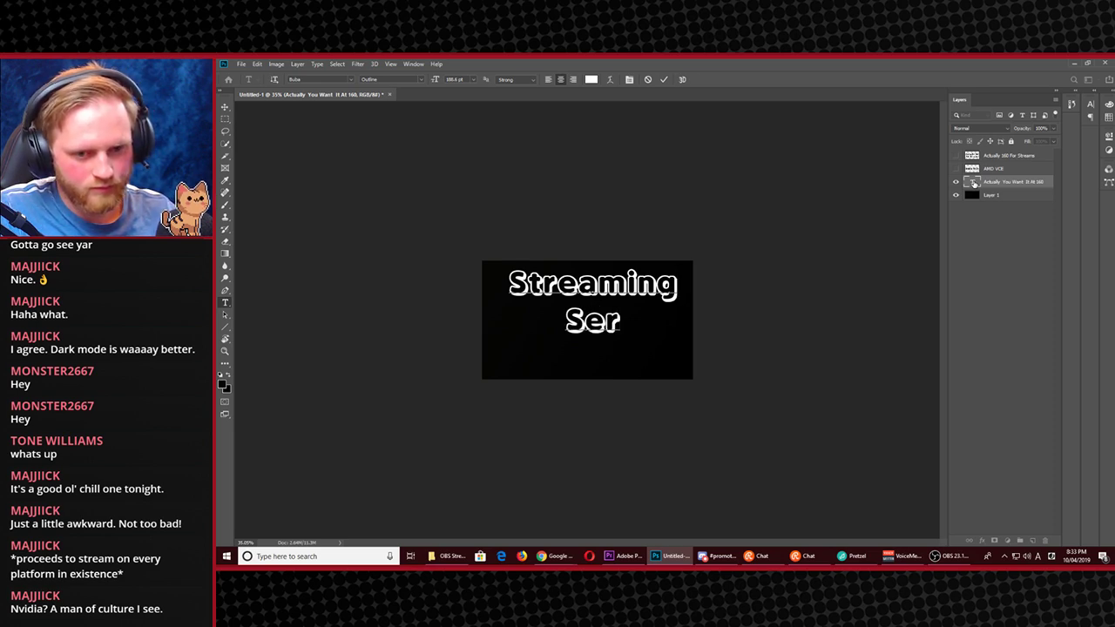
{"action": "type", "text": "vices "}
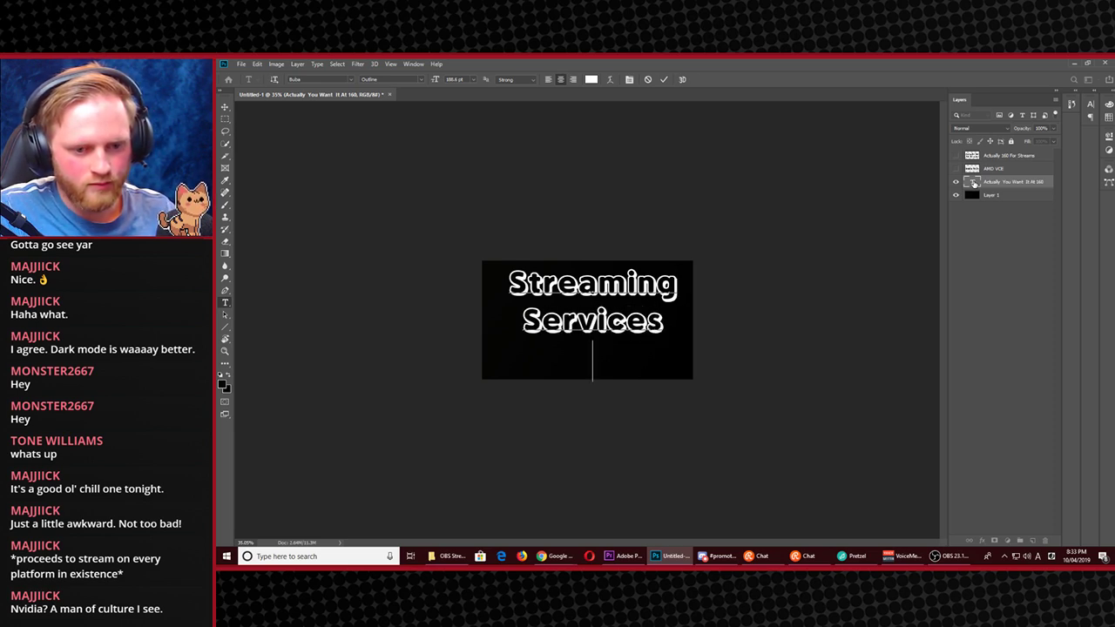
{"action": "type", "text": "Hate It"}
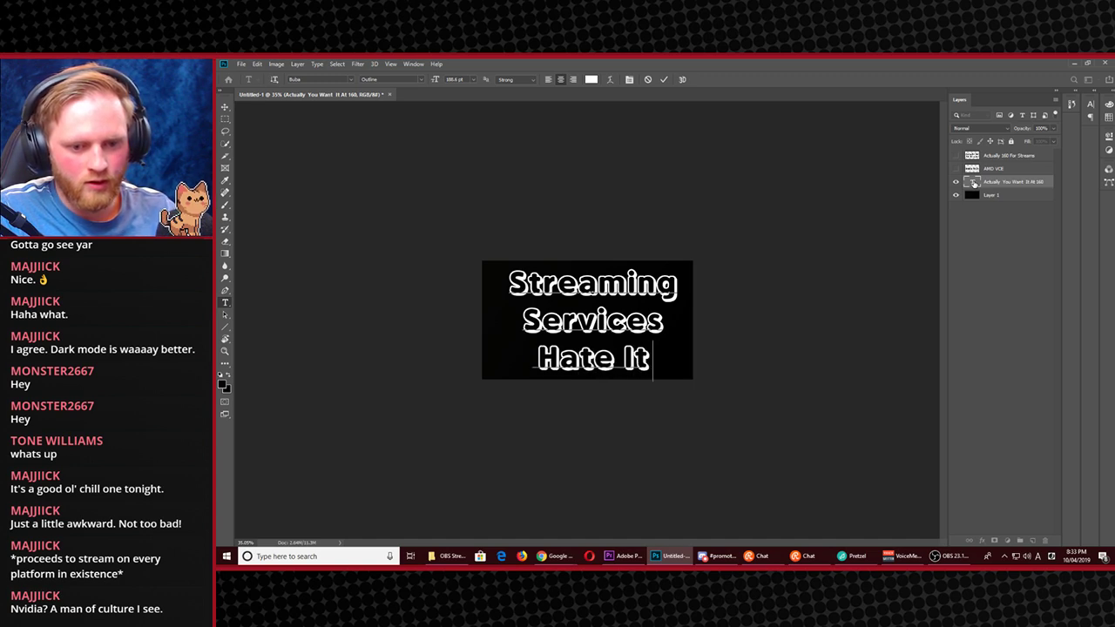
{"action": "type", "text": " At "}
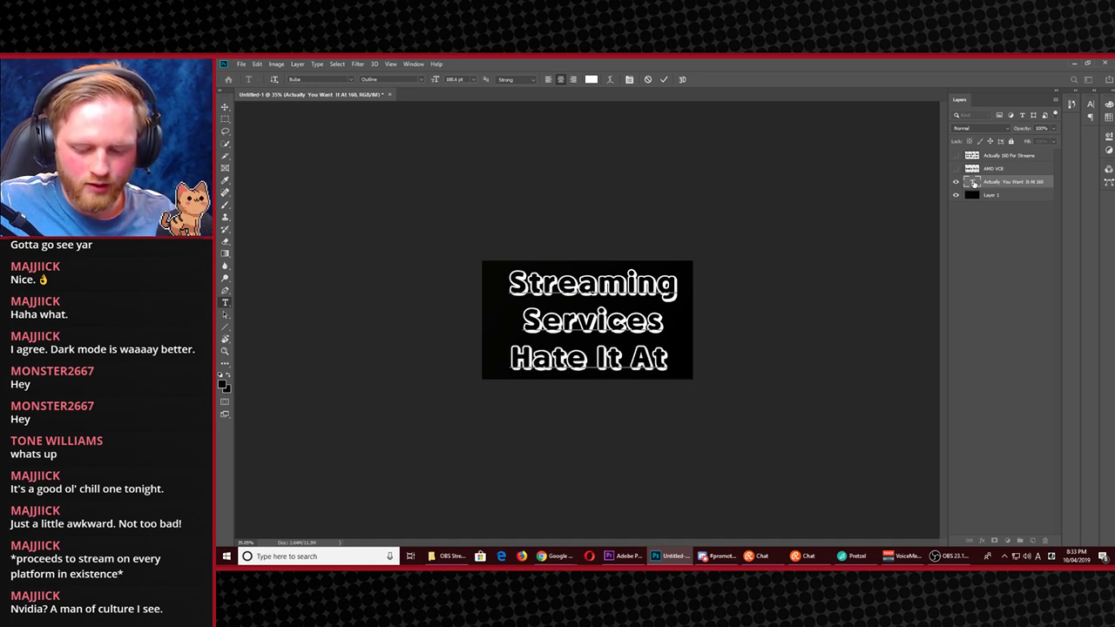
{"action": "type", "text": "320"}
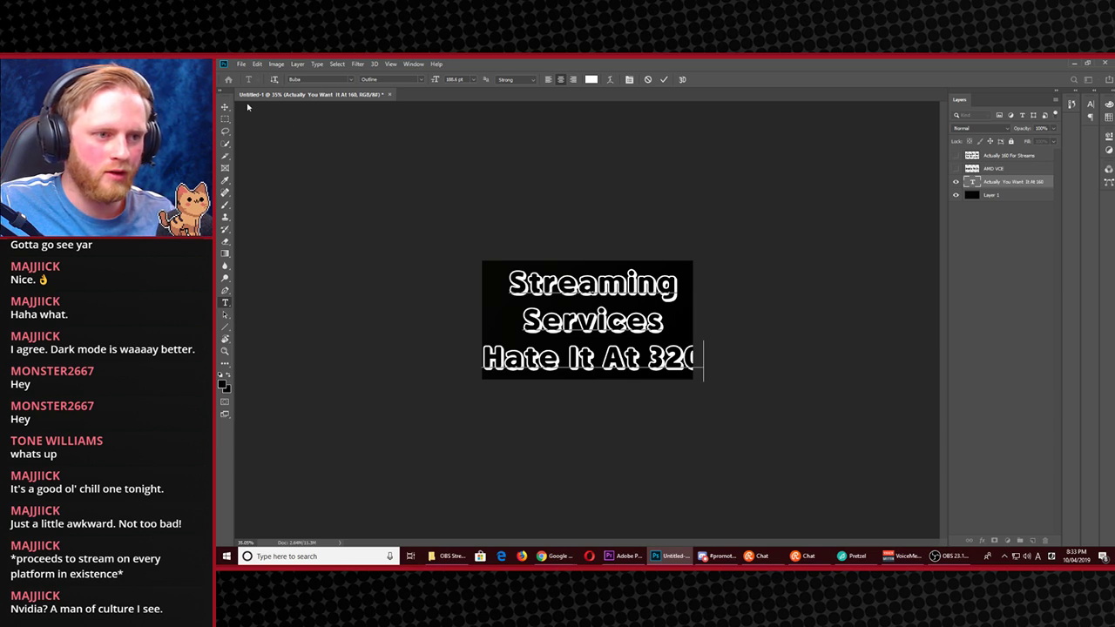
{"action": "key", "text": "ctrl+Return"}
Scale the title text down to about 93% so it fits the canvas width, and nudge it towards the centre
{"action": "key", "text": "ctrl+t"}
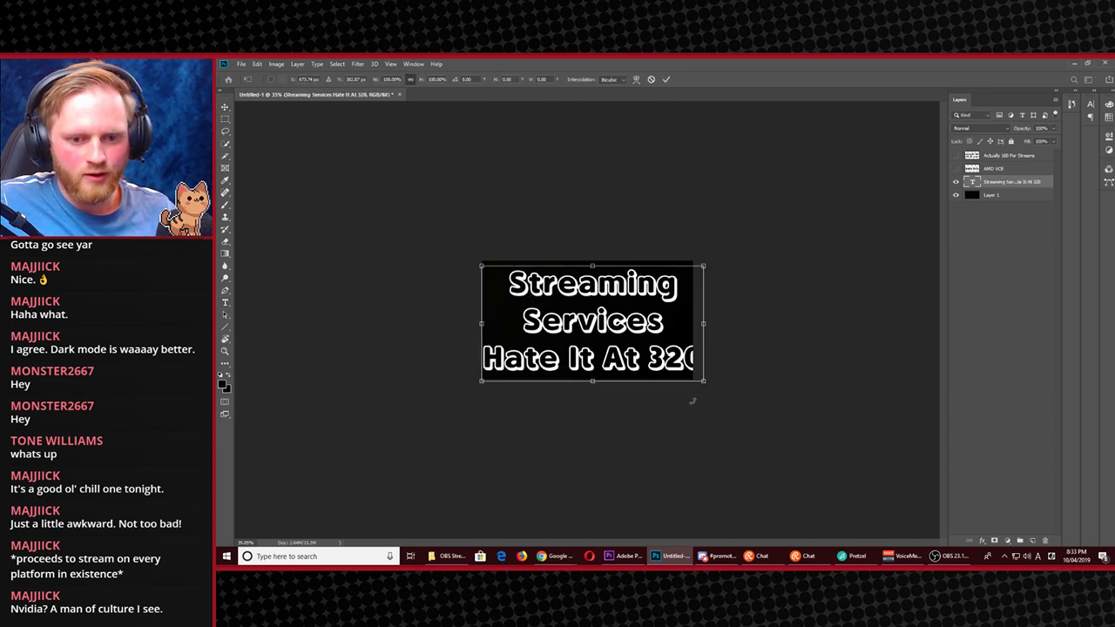
{"action": "left_click_drag", "start_coordinate": [703, 380], "coordinate": [691, 375]}
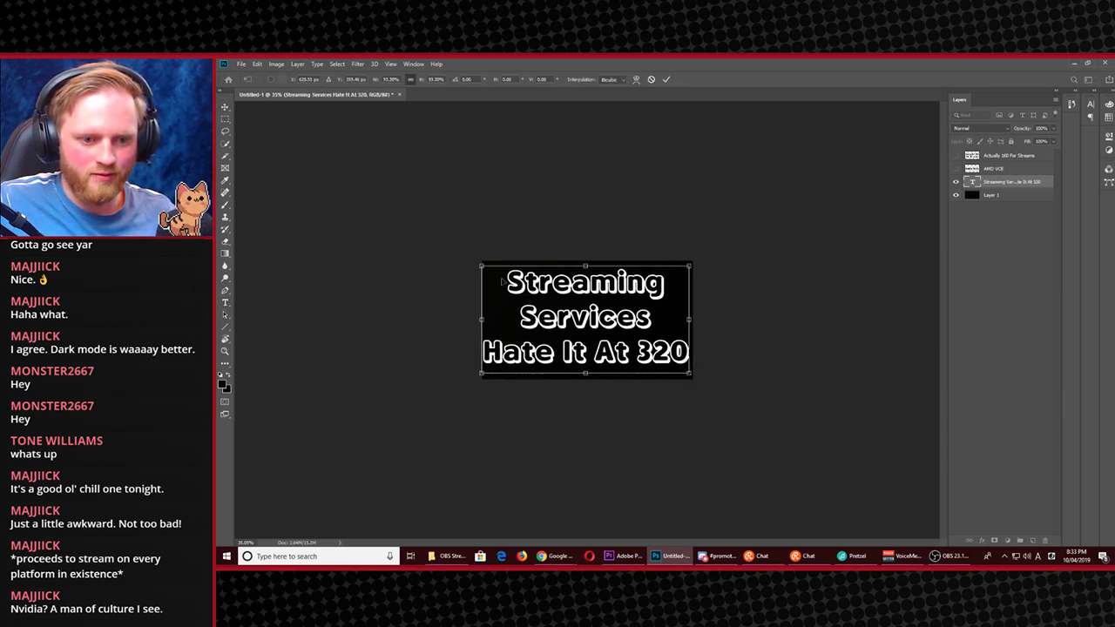
{"action": "key", "text": "Return"}
{"action": "left_click_drag", "start_coordinate": [586, 331], "coordinate": [589, 329]}
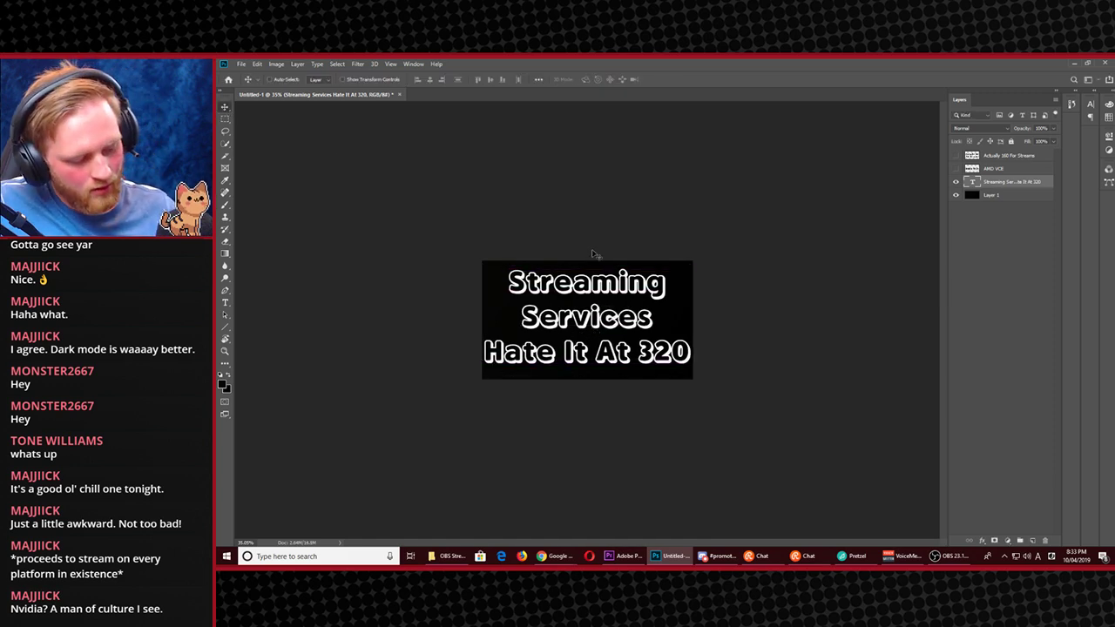
Save the reworded title as a PNG over the existing Hate 320.png in the OBS Stream Tute folder
{"action": "key", "text": "ctrl+s"}
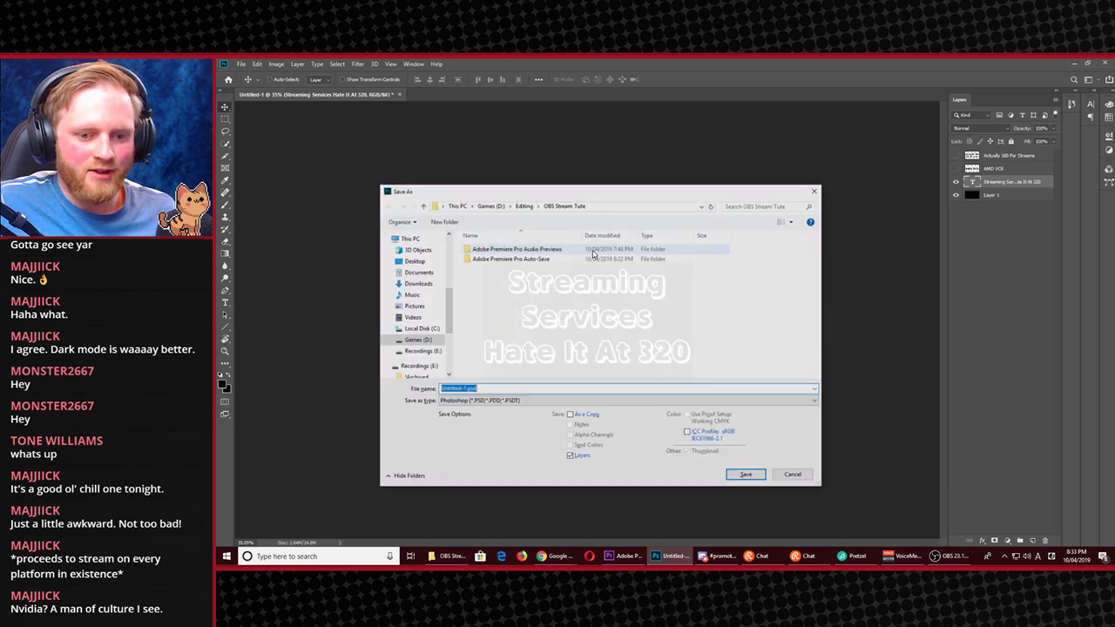
{"action": "left_click", "coordinate": [497, 401]}
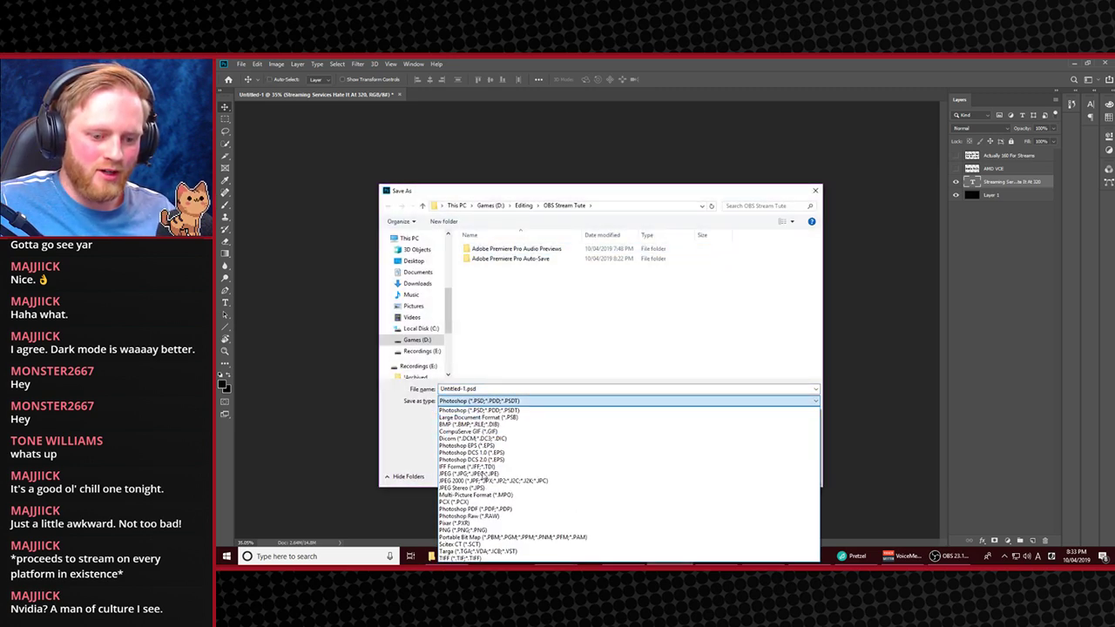
{"action": "left_click", "coordinate": [475, 529]}
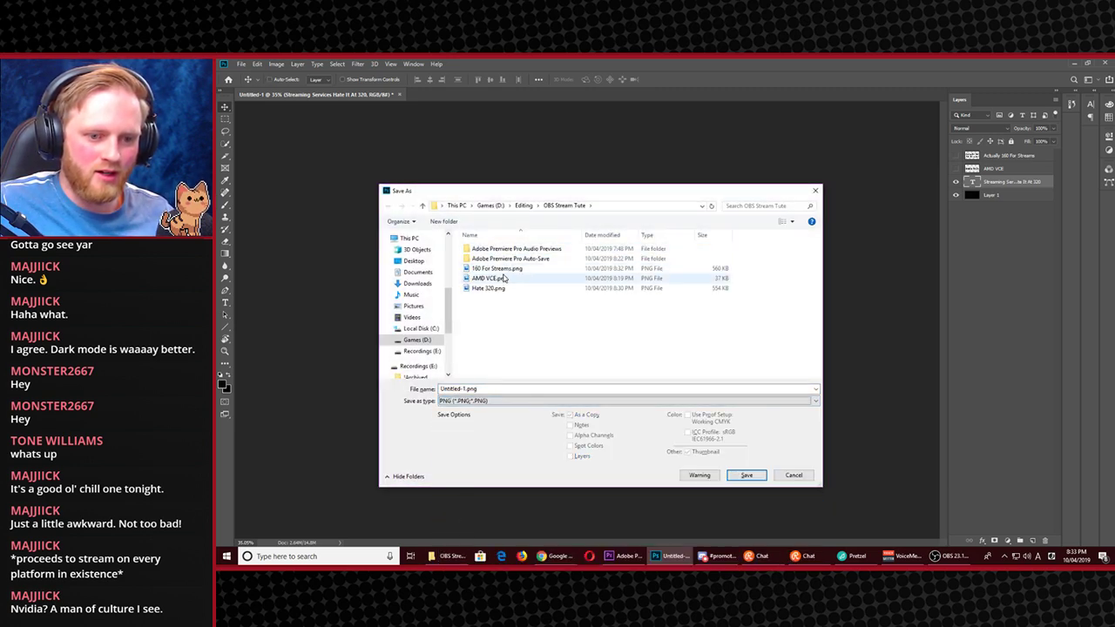
{"action": "double_click", "coordinate": [498, 288]}
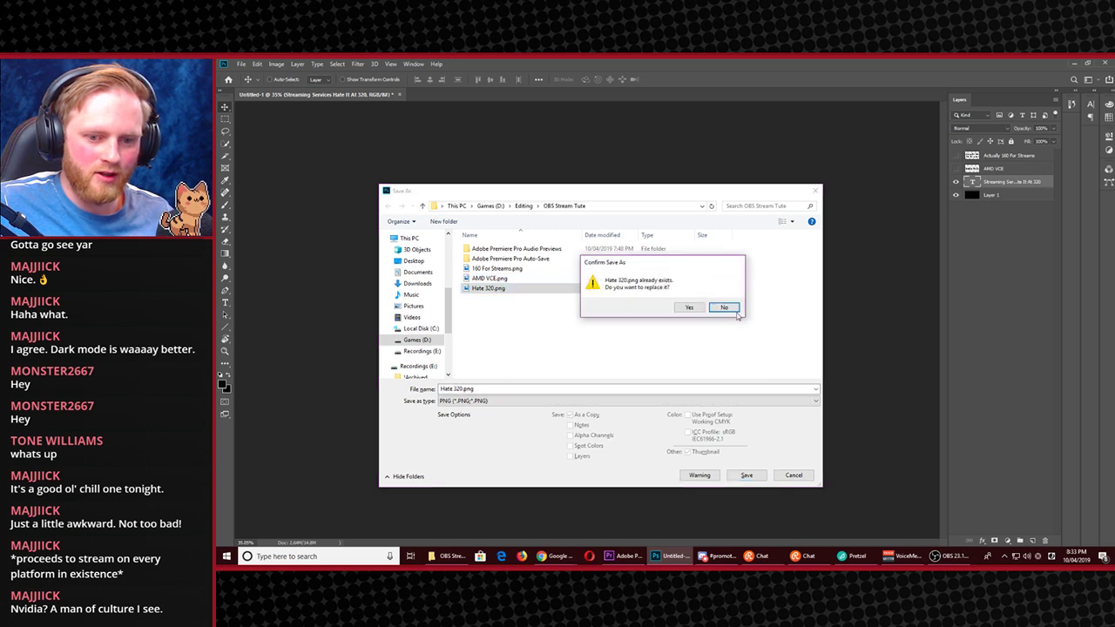
{"action": "left_click", "coordinate": [689, 308]}
{"action": "left_click", "coordinate": [730, 218]}
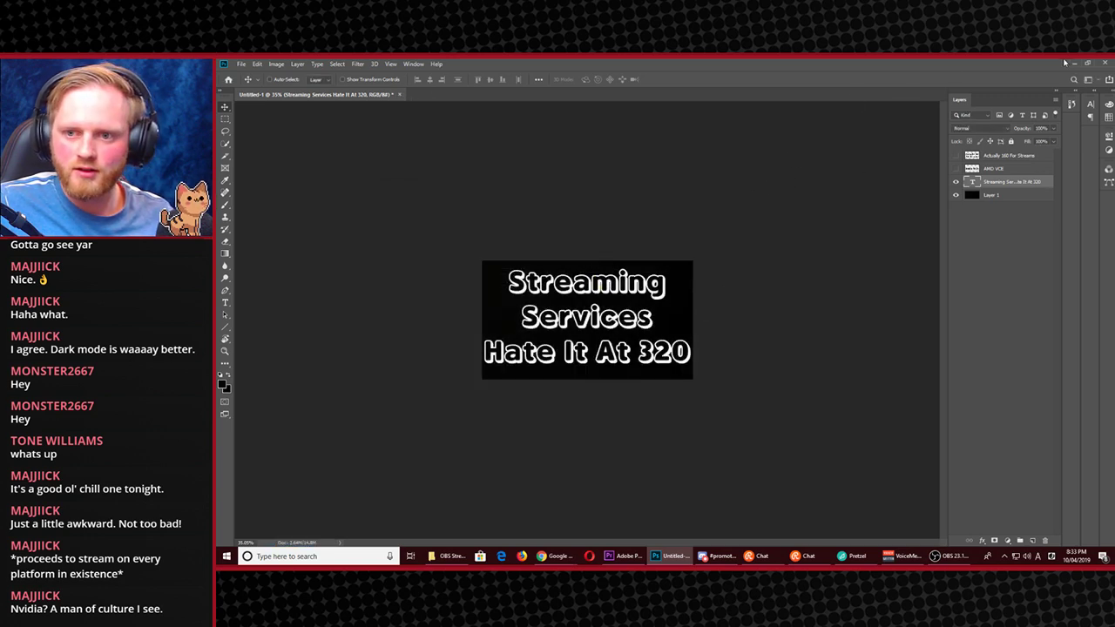
Switch to Premiere Pro and play the sequence from about 00;10;31 through both title cards and into the footage after them
{"action": "left_click", "coordinate": [1073, 62]}
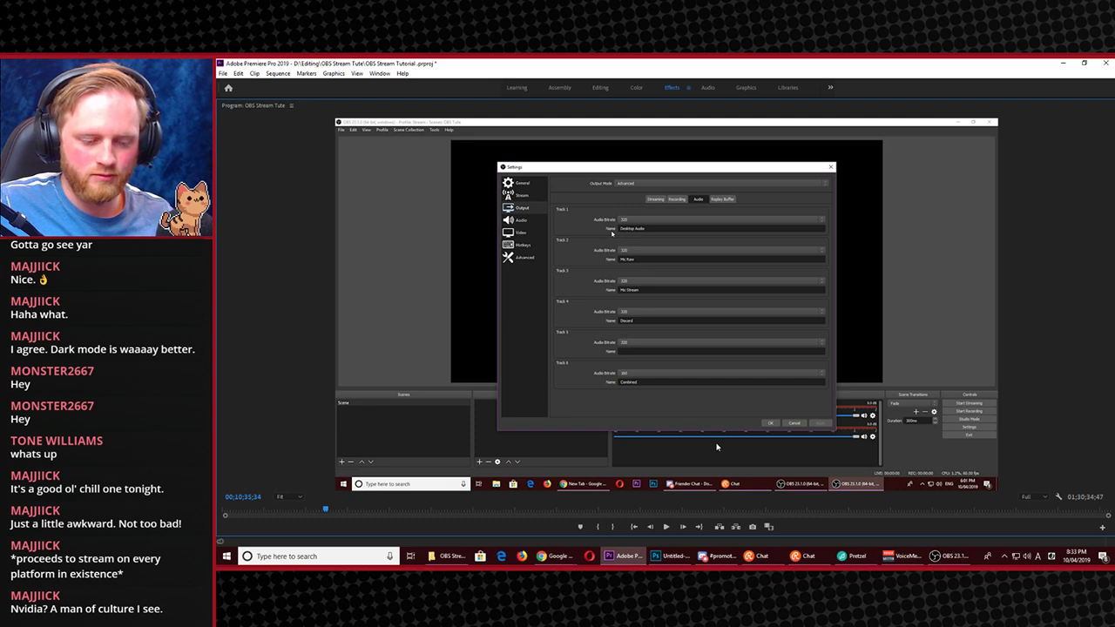
{"action": "key", "text": "grave"}
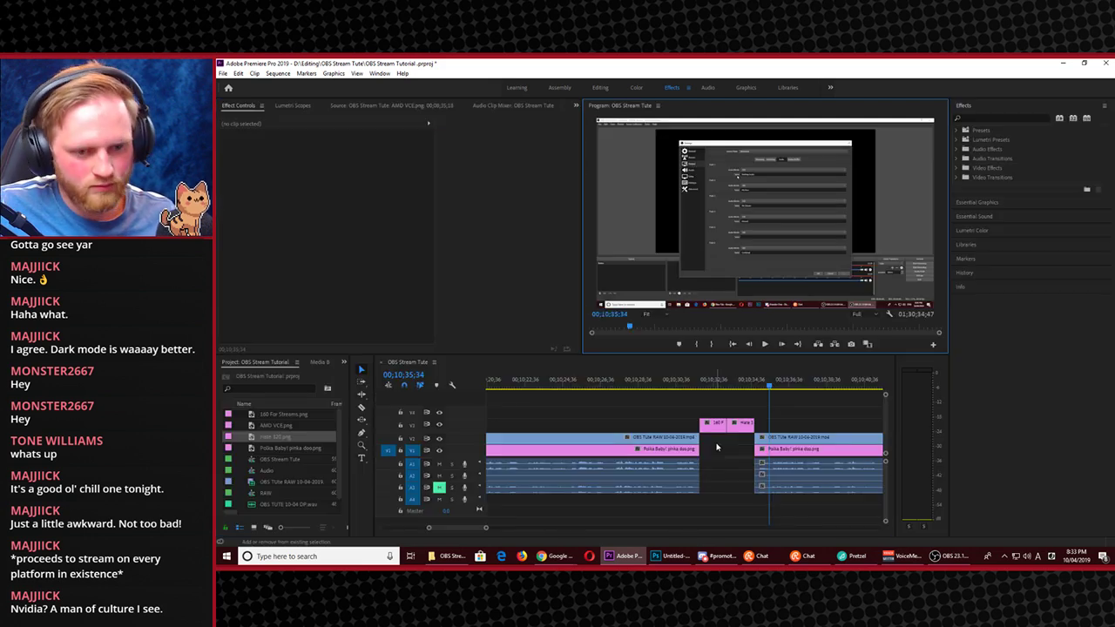
{"action": "left_click", "coordinate": [692, 384]}
{"action": "left_click_drag", "start_coordinate": [693, 384], "coordinate": [687, 385]}
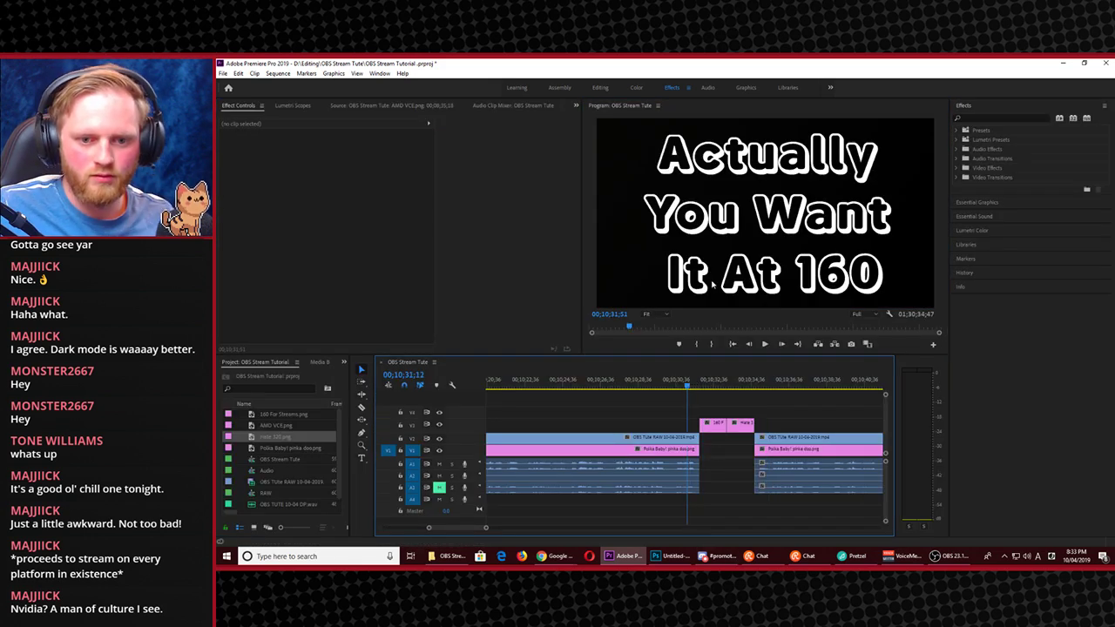
{"action": "left_click", "coordinate": [765, 345]}
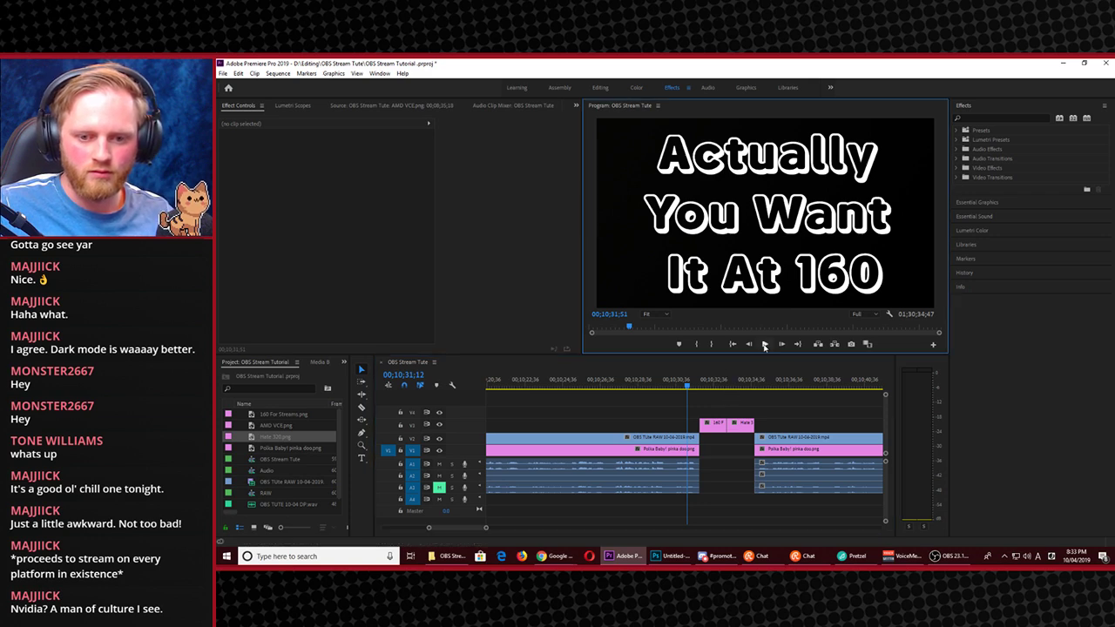
{"action": "left_click", "coordinate": [765, 345]}
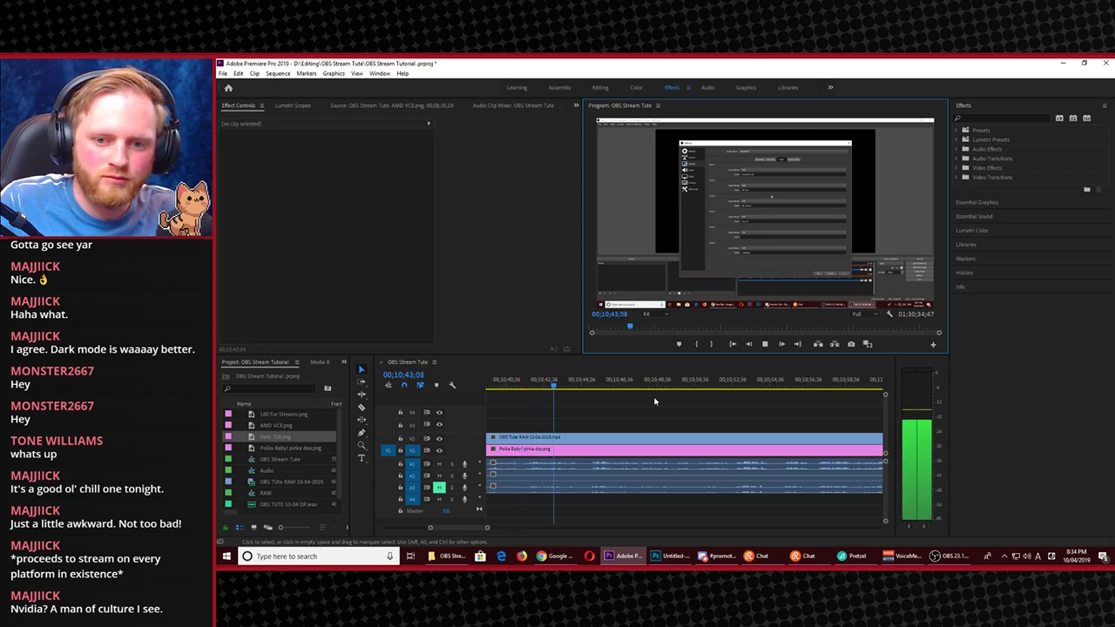
{"action": "key", "text": "space"}
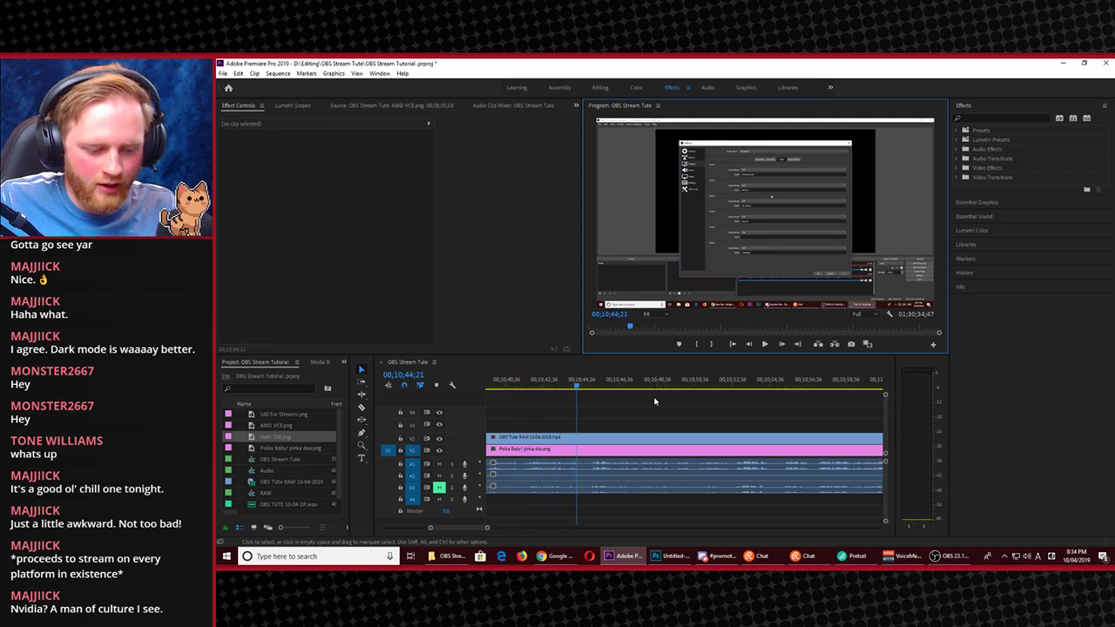
Replay the footage following the titles and cut the clips on all tracks at 00;10;38;39
{"action": "key", "text": "minus"}
{"action": "key", "text": "minus"}
{"action": "key", "text": "minus"}
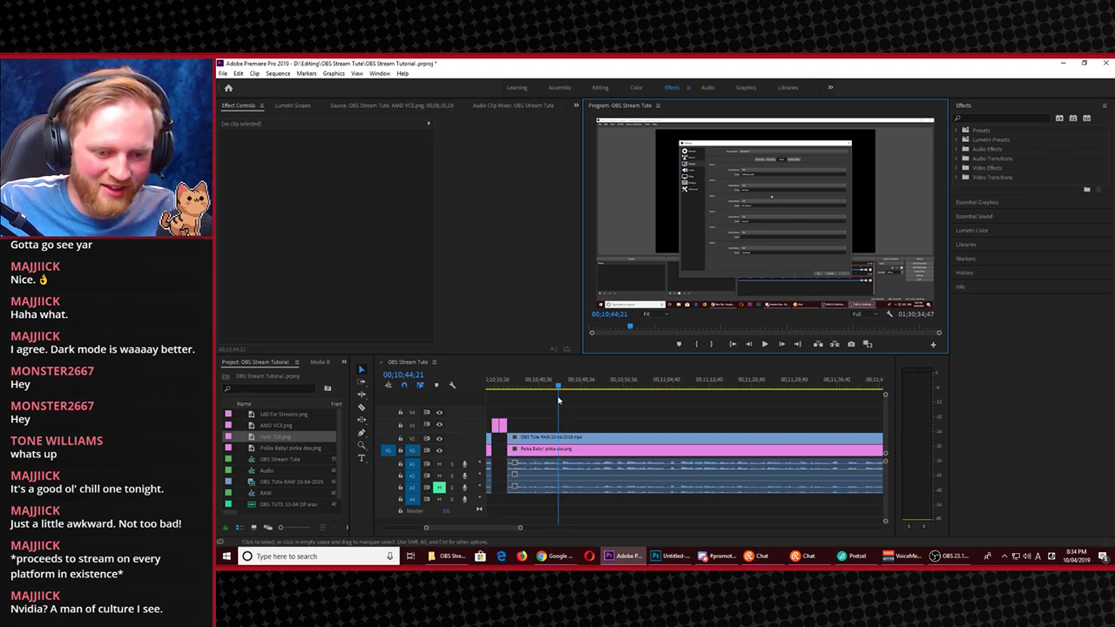
{"action": "left_click_drag", "start_coordinate": [553, 388], "coordinate": [503, 391]}
{"action": "key", "text": "space"}
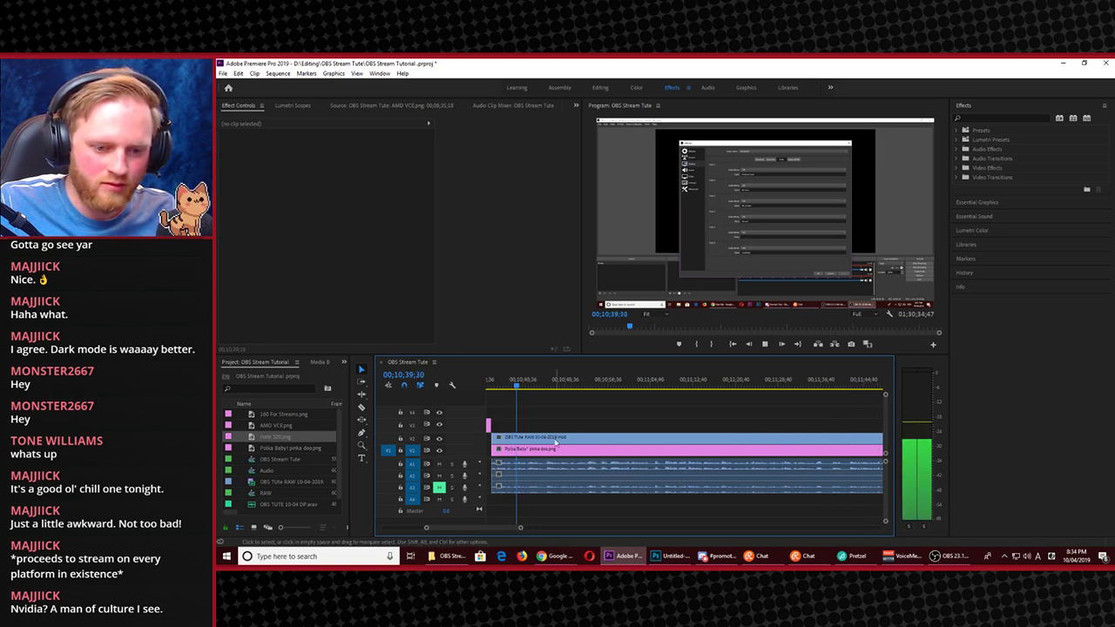
{"action": "key", "text": "space"}
{"action": "left_click", "coordinate": [513, 388]}
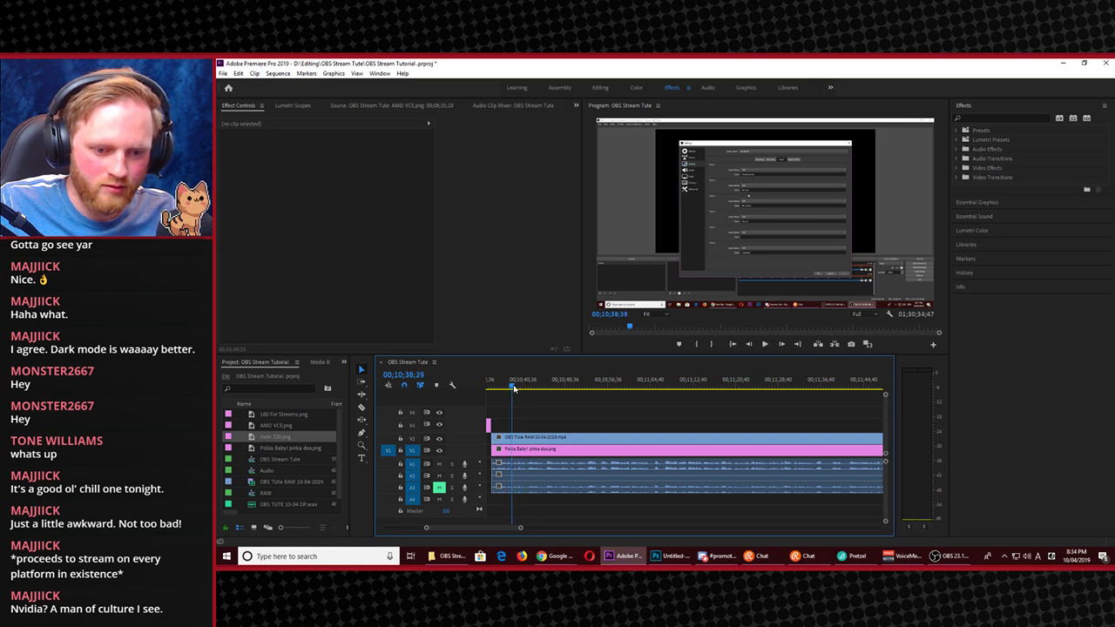
{"action": "key", "text": "c"}
Cut all tracks again at 00;10;52;34 and ripple delete the section between the two cuts
{"action": "key", "text": "space"}
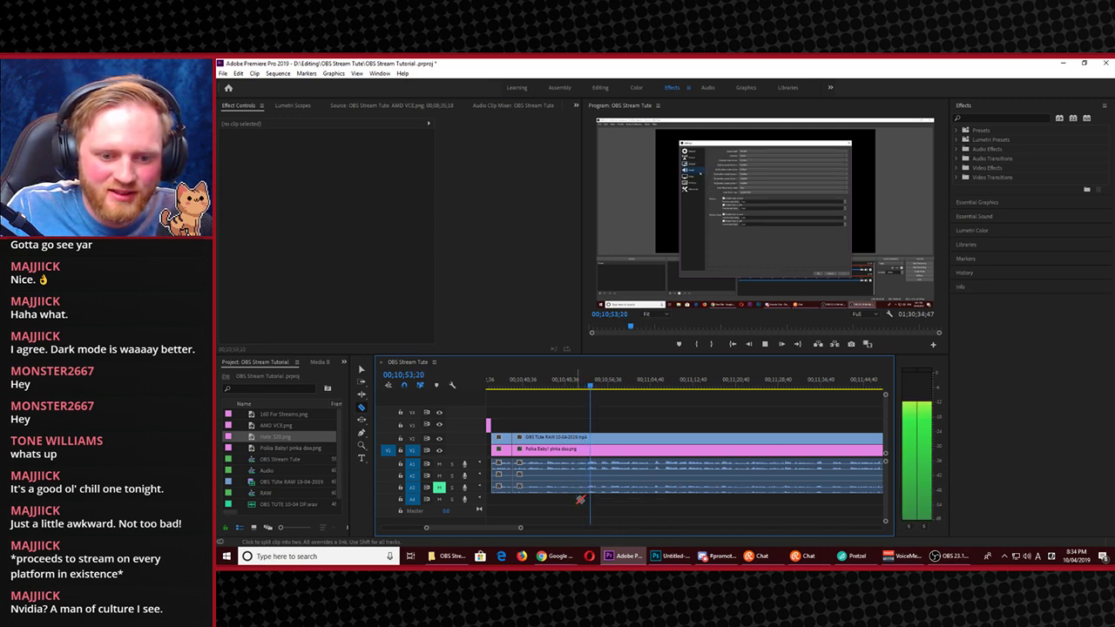
{"action": "key", "text": "space"}
{"action": "scroll", "coordinate": [588, 456], "scroll_direction": "up", "scroll_amount": 3}
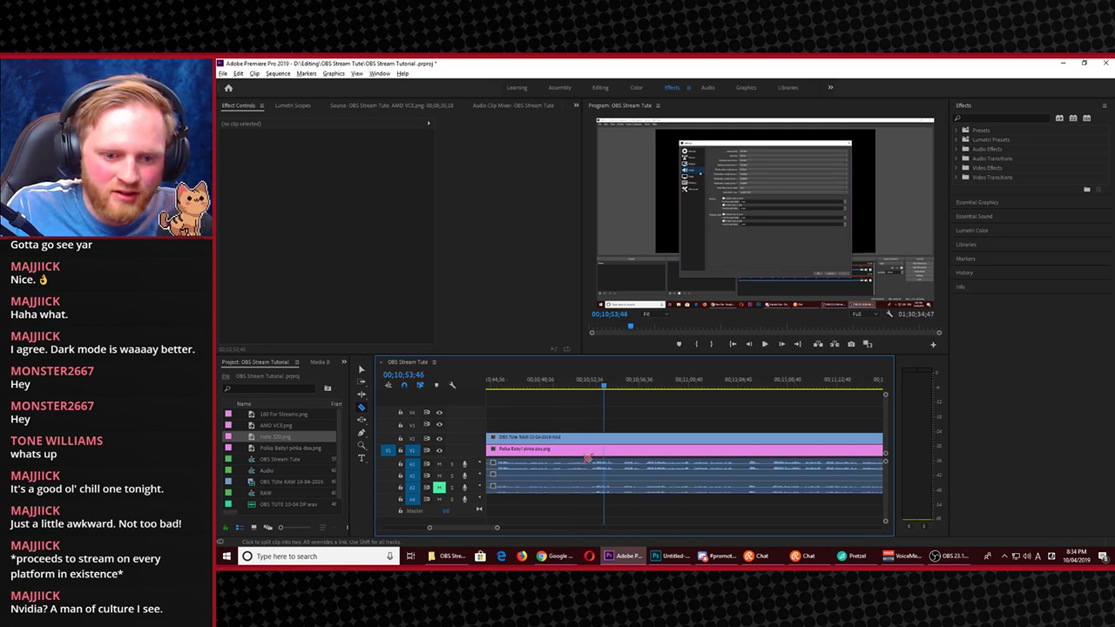
{"action": "scroll", "coordinate": [588, 436], "scroll_direction": "up", "scroll_amount": 2}
{"action": "left_click", "coordinate": [591, 387]}
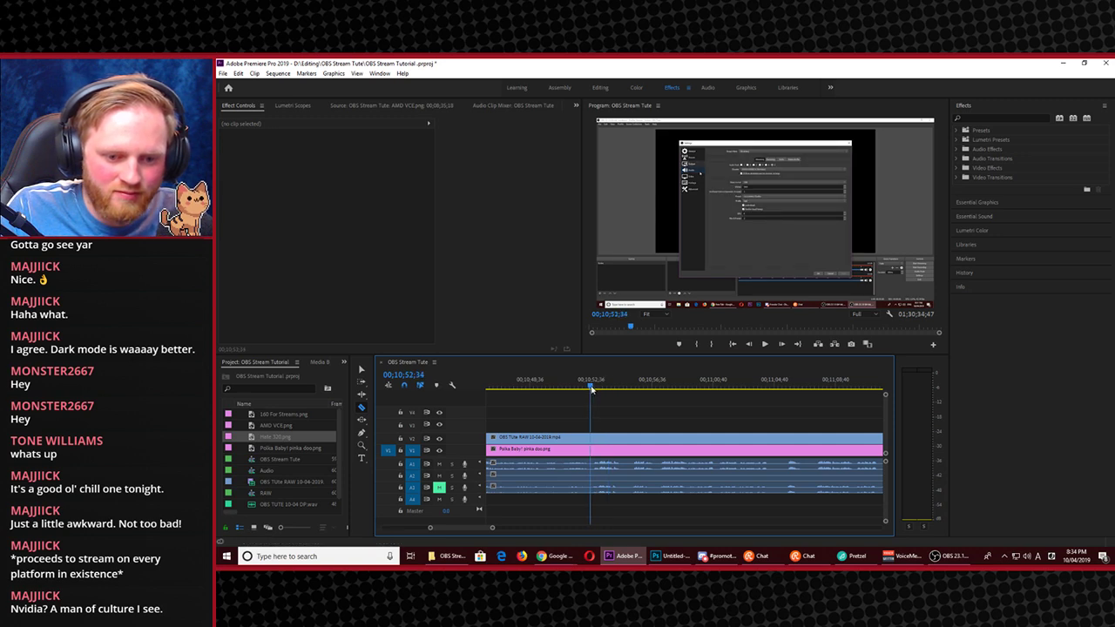
{"action": "left_click", "coordinate": [591, 443], "text": "shift"}
{"action": "key", "text": "v"}
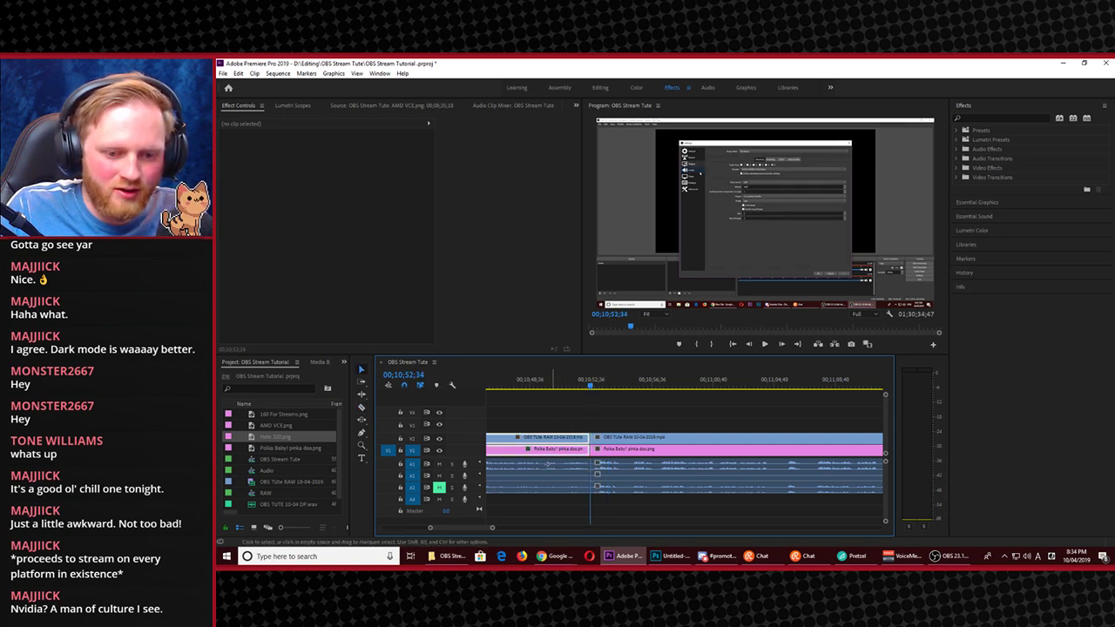
{"action": "left_click_drag", "start_coordinate": [547, 417], "coordinate": [540, 507]}
{"action": "key", "text": "shift+Delete"}
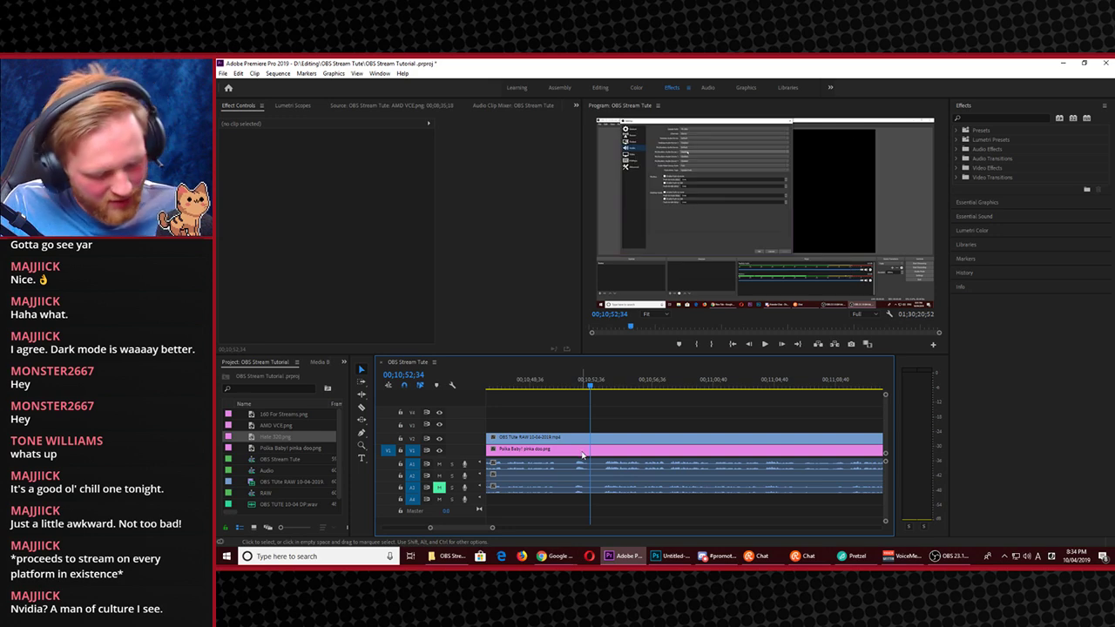
Preview the titles and the new cut in an enlarged program view, starting from 00;10;31;43
{"action": "scroll", "coordinate": [582, 455], "scroll_direction": "down", "scroll_amount": 3}
{"action": "left_click_drag", "start_coordinate": [541, 394], "coordinate": [512, 393]}
{"action": "left_click", "coordinate": [674, 277]}
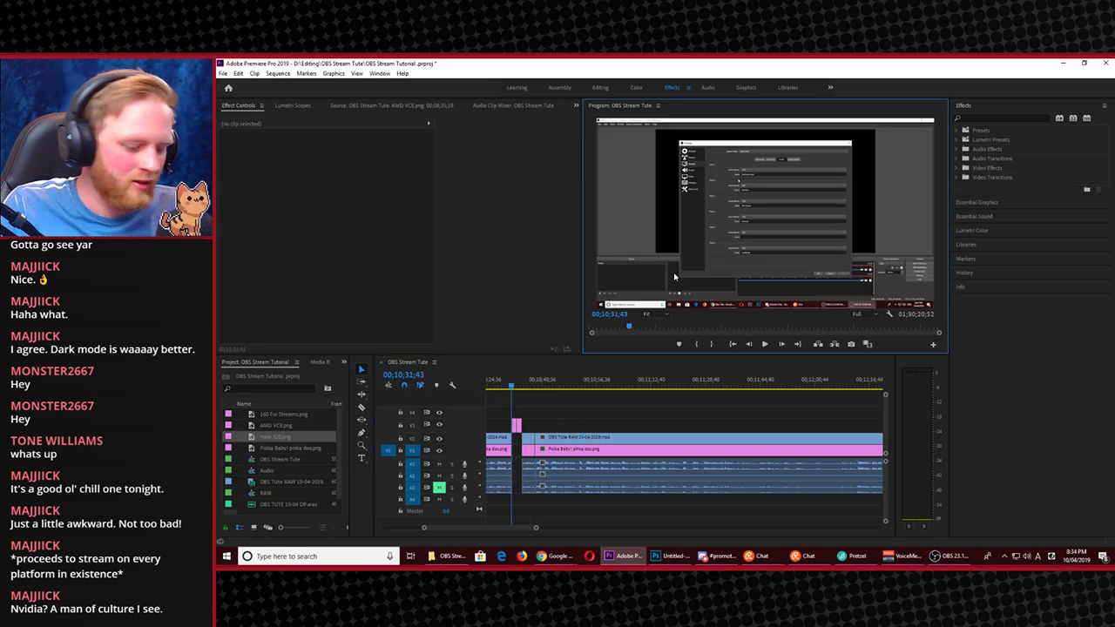
{"action": "key", "text": "grave"}
{"action": "key", "text": "space"}
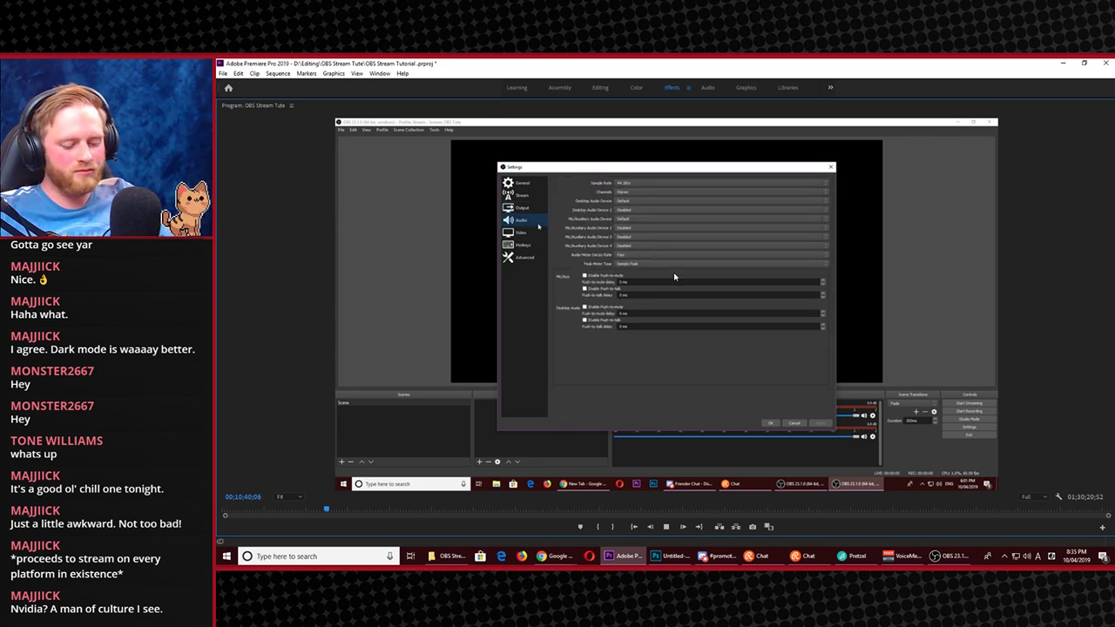
{"action": "key", "text": "space"}
{"action": "key", "text": "grave"}
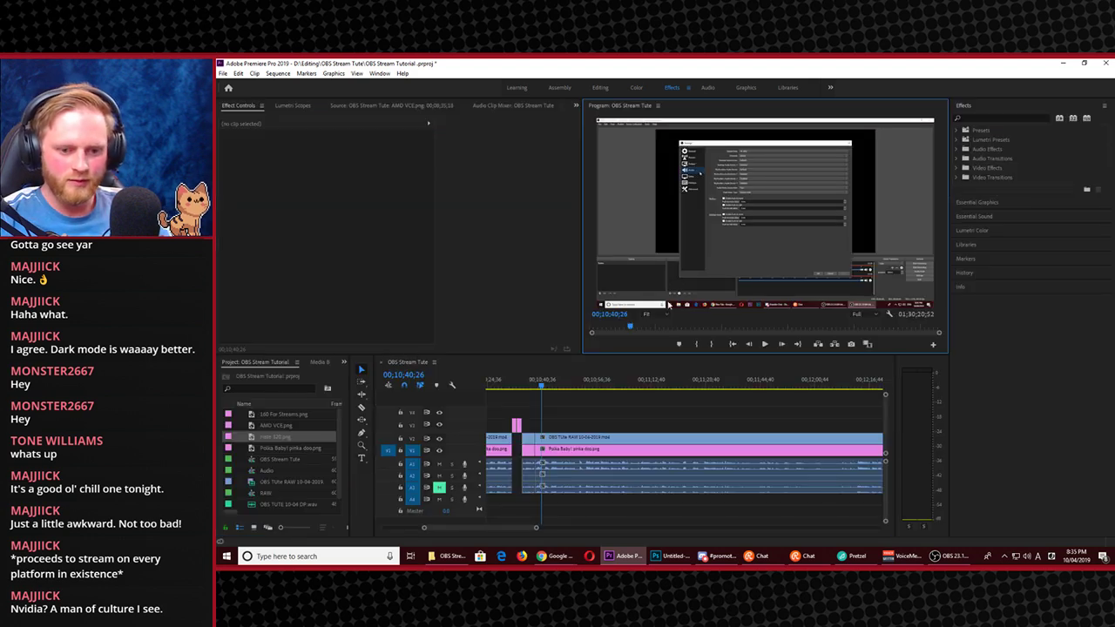
Move all clips after the titles later to widen the gap, and extend the end of the Hate 320.png clip into it
{"action": "left_click_drag", "start_coordinate": [526, 428], "coordinate": [528, 427]}
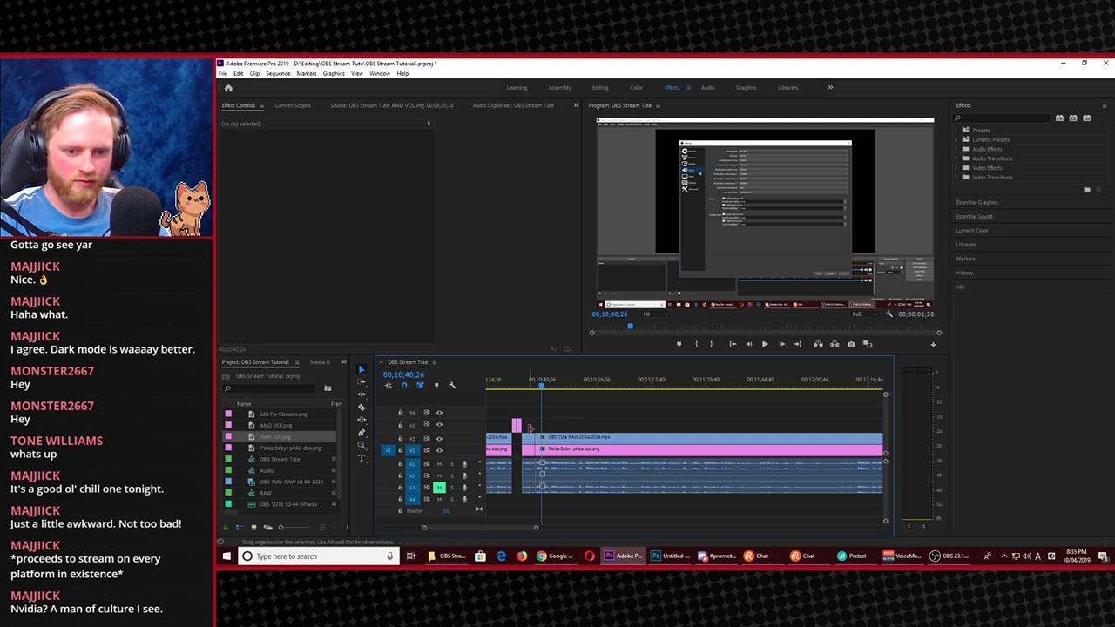
{"action": "left_click_drag", "start_coordinate": [532, 421], "coordinate": [629, 484]}
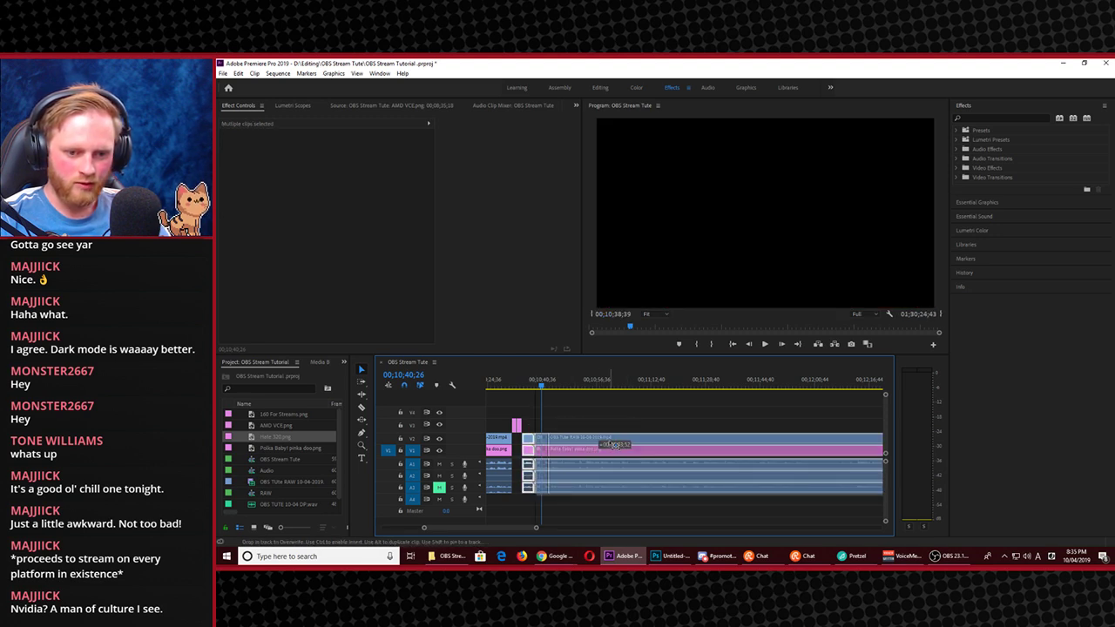
{"action": "left_click_drag", "start_coordinate": [610, 445], "coordinate": [623, 444]}
{"action": "left_click_drag", "start_coordinate": [525, 430], "coordinate": [528, 429]}
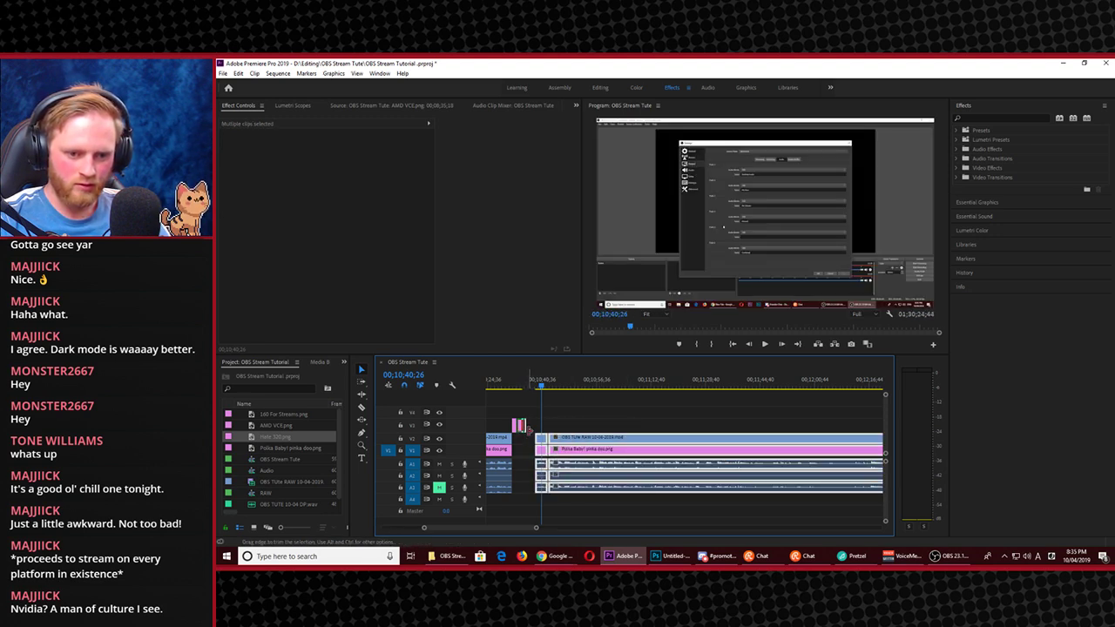
Preview the lengthened title and move the following clips back until they meet the end of the Hate 320.png clip
{"action": "left_click", "coordinate": [531, 438]}
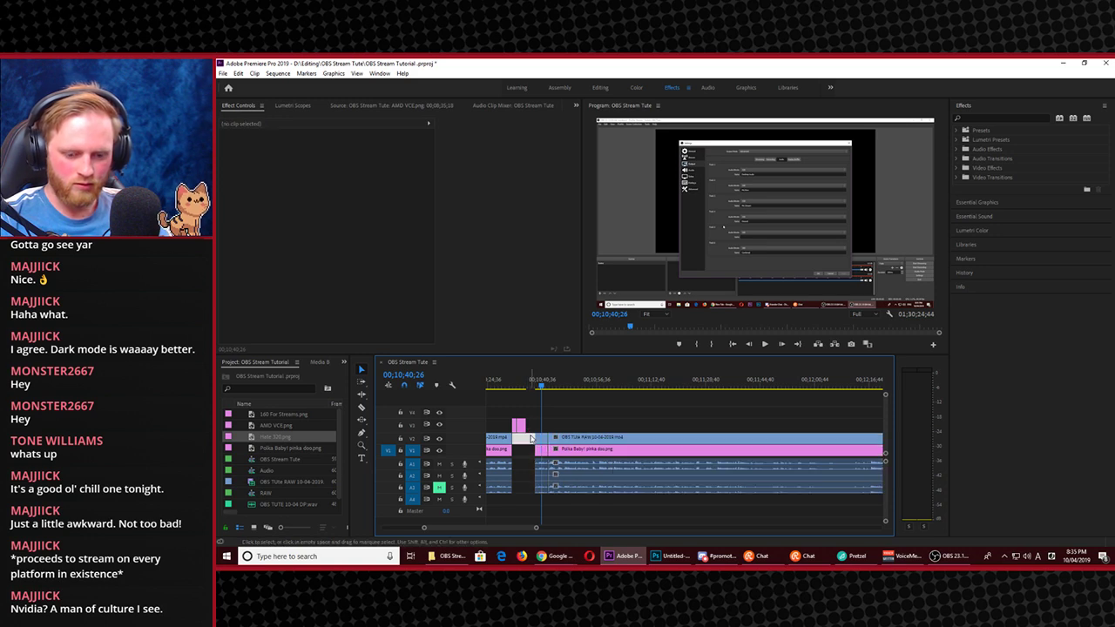
{"action": "left_click_drag", "start_coordinate": [579, 415], "coordinate": [575, 443]}
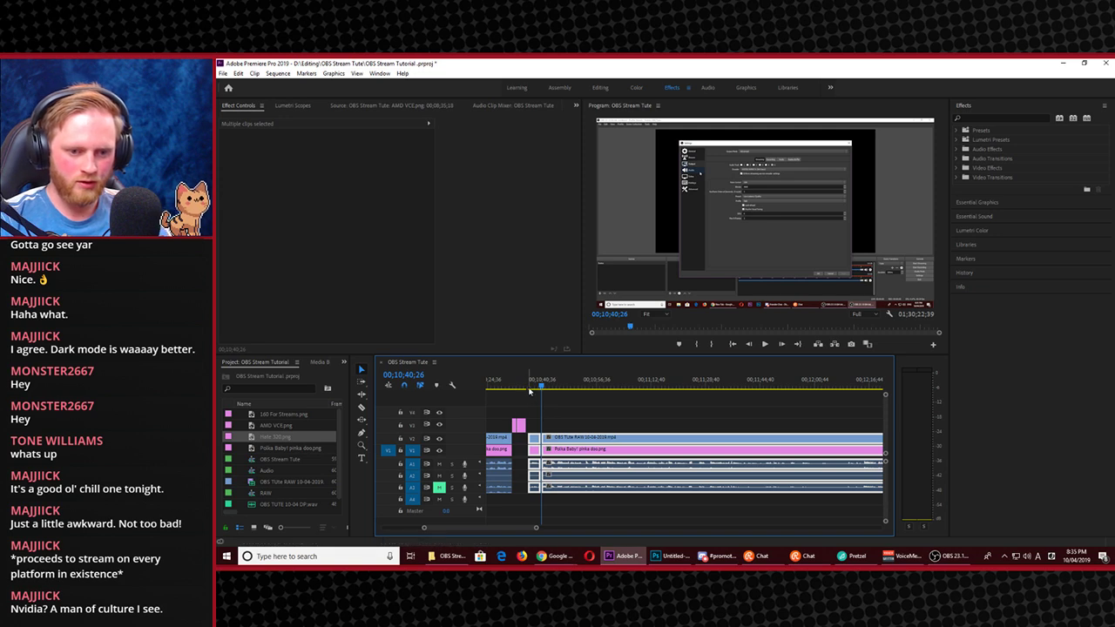
{"action": "left_click", "coordinate": [511, 388]}
{"action": "key", "text": "space"}
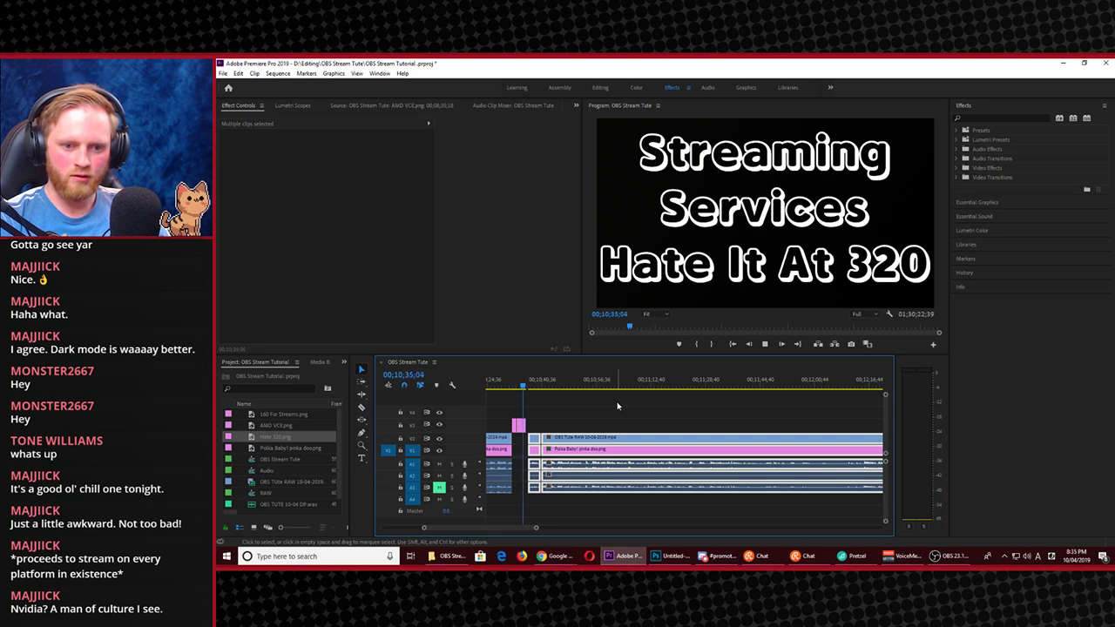
{"action": "key", "text": "space"}
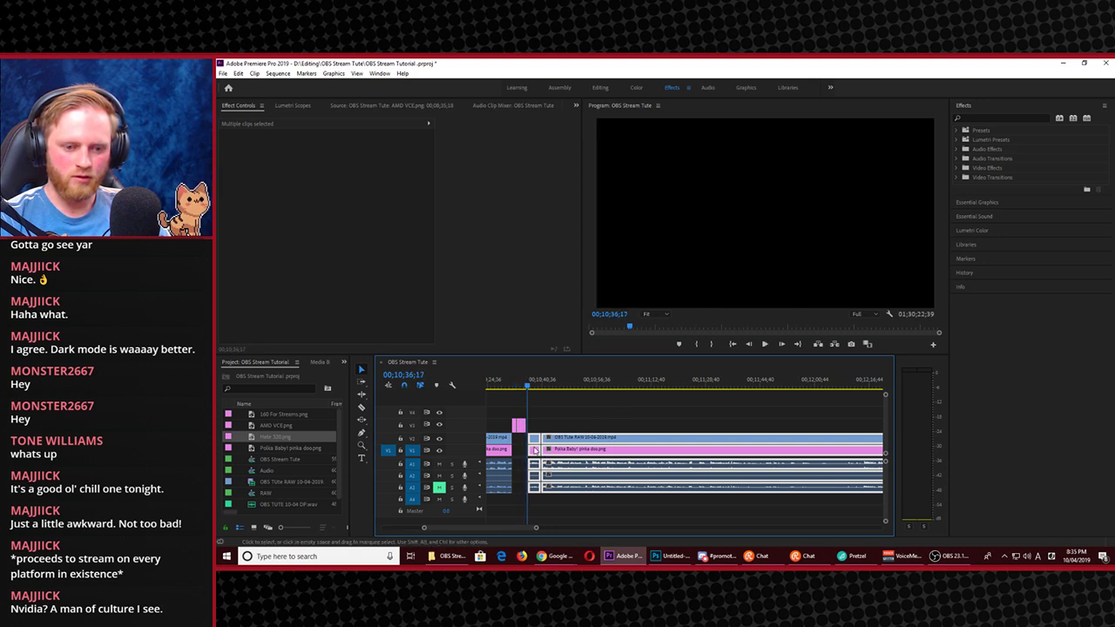
{"action": "scroll", "coordinate": [535, 450], "scroll_direction": "up", "scroll_amount": 6}
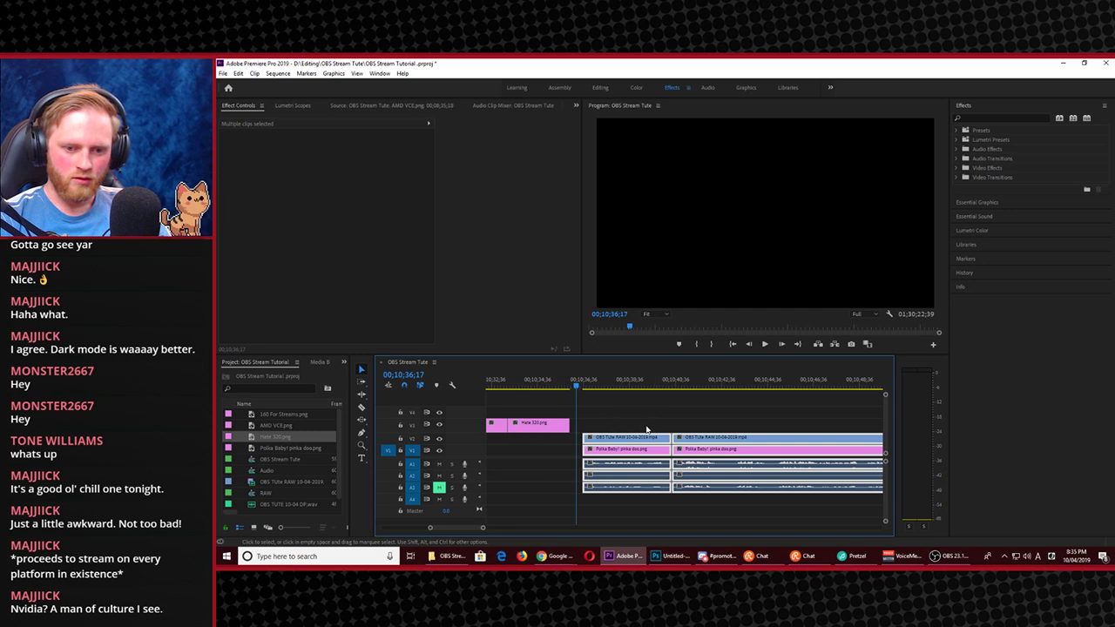
{"action": "left_click_drag", "start_coordinate": [643, 437], "coordinate": [627, 433]}
Play the footage after the titles up to 00;11;43;33 in an enlarged view, and replay the part from about 00;11;36
{"action": "key", "text": "space"}
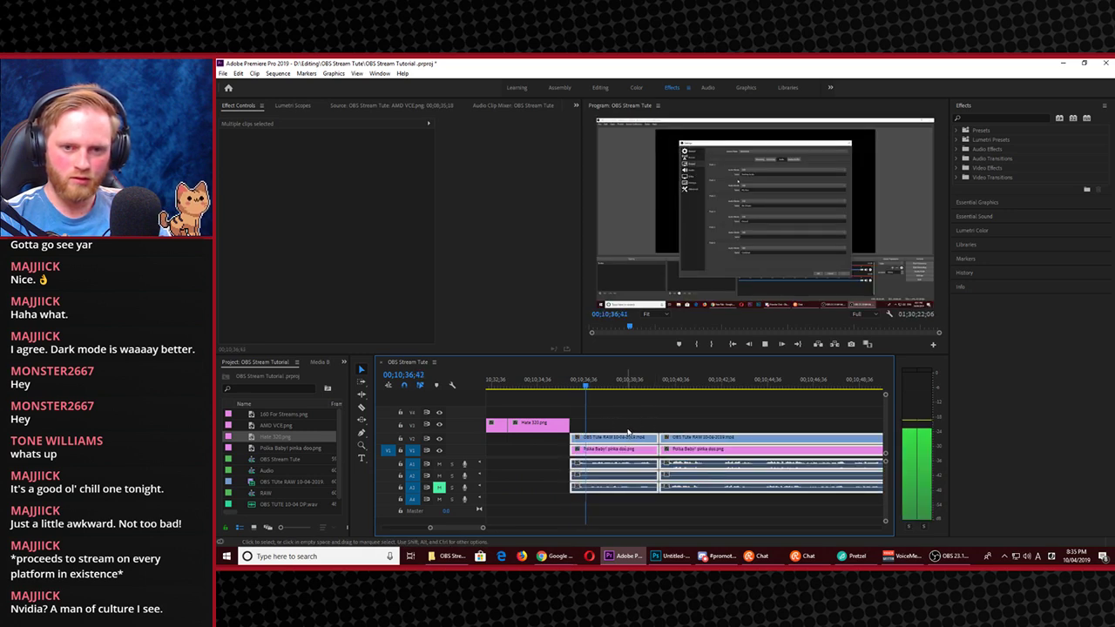
{"action": "key", "text": "grave"}
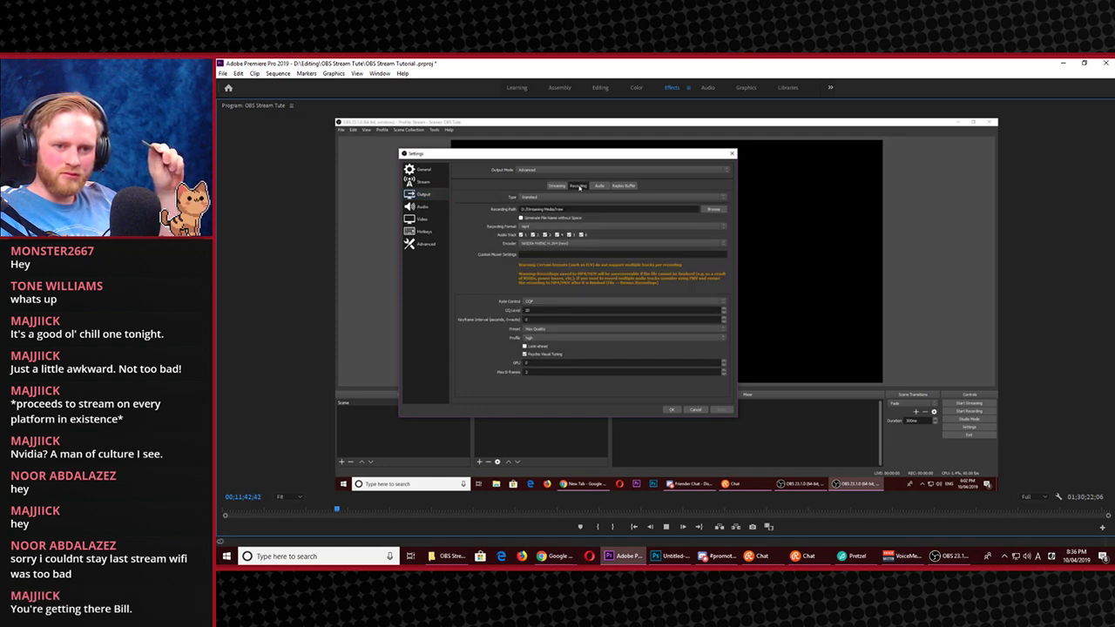
{"action": "key", "text": "space"}
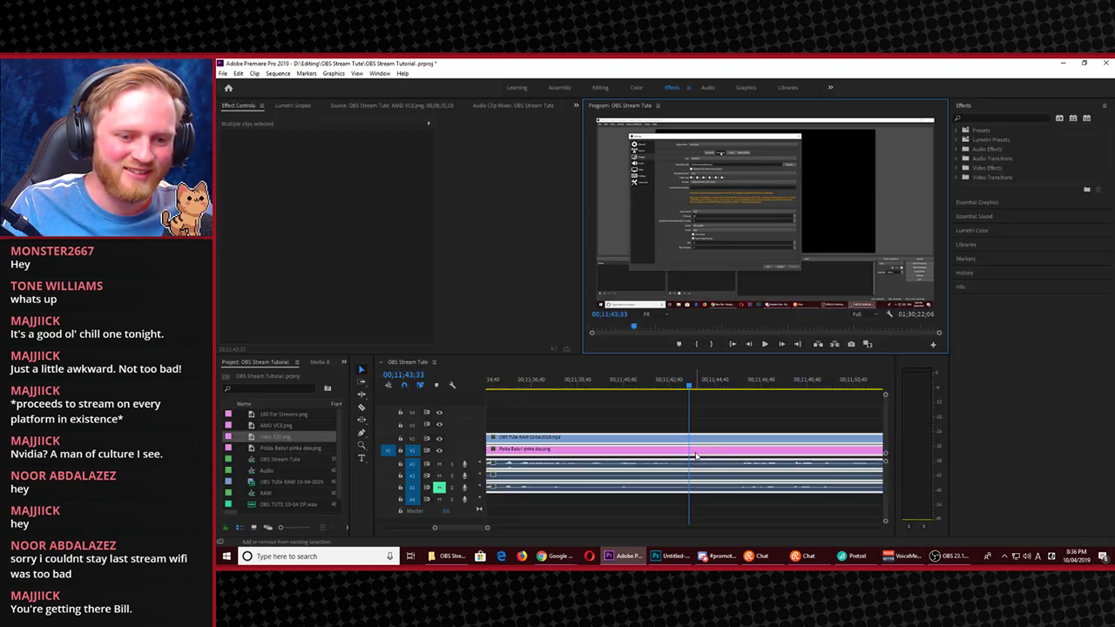
{"action": "key", "text": "grave"}
{"action": "left_click", "coordinate": [522, 380]}
{"action": "key", "text": "space"}
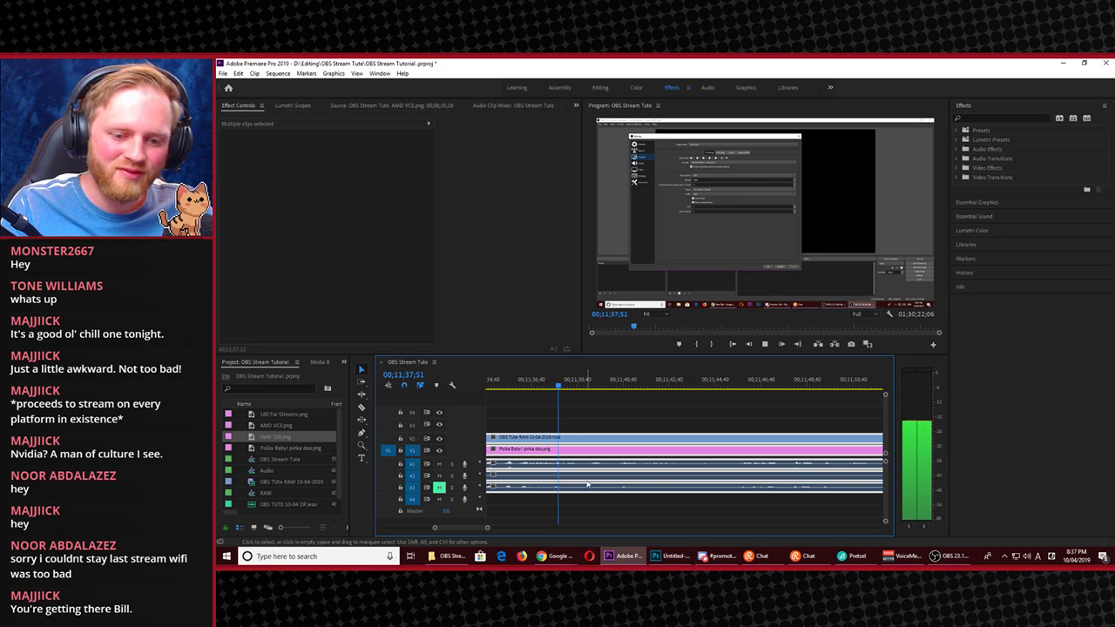
{"action": "key", "text": "space"}
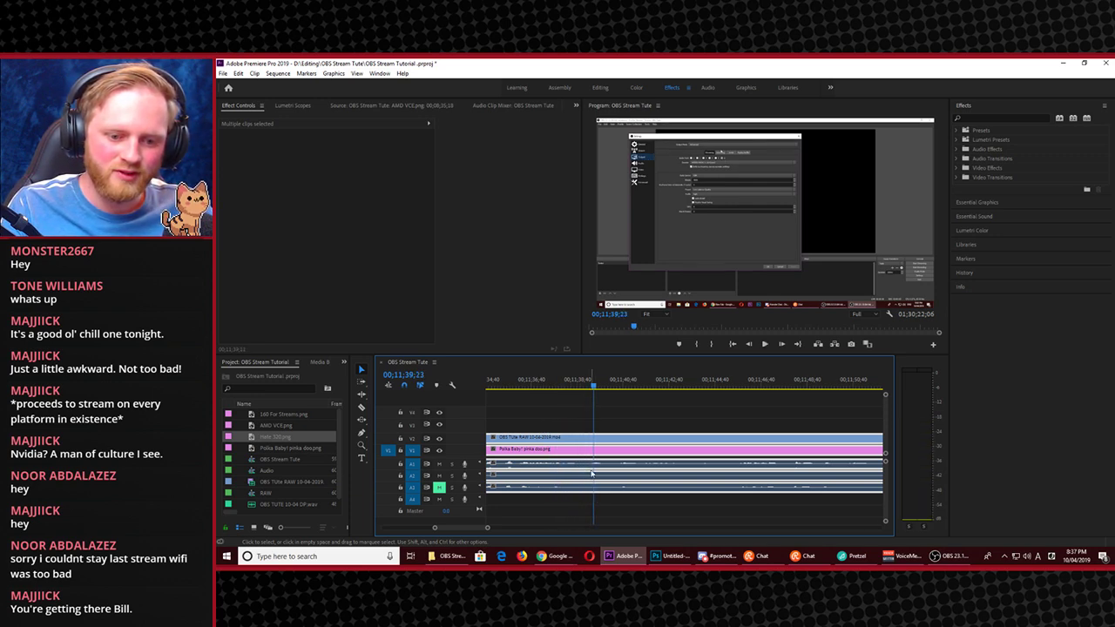
Split the clips on all tracks at 00;11;38;51
{"action": "left_click", "coordinate": [580, 384]}
{"action": "key", "text": "c"}
{"action": "left_click", "coordinate": [595, 441], "text": "shift"}
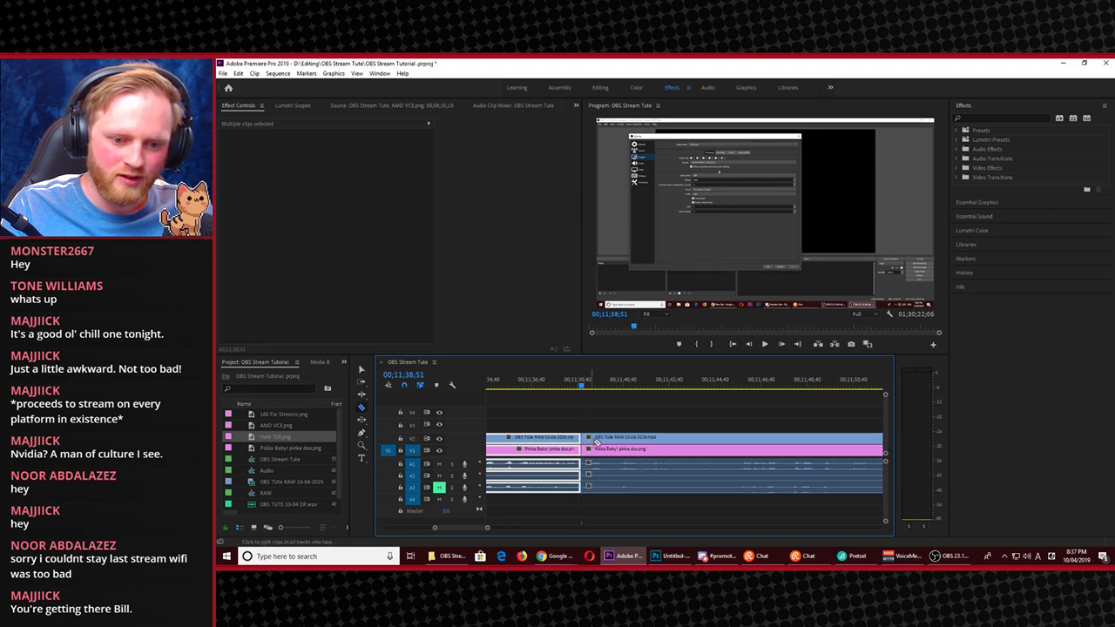
Play on to about 00;12;16 to find where the unwanted footage ends, and split all tracks at 00;12;15;02
{"action": "key", "text": "space"}
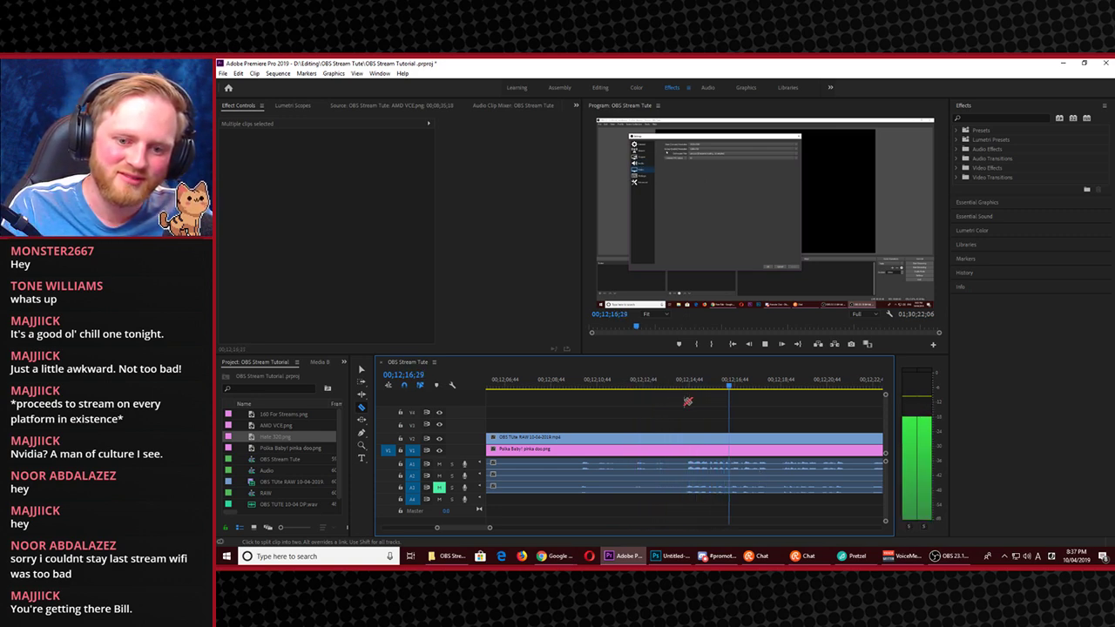
{"action": "key", "text": "space"}
{"action": "left_click", "coordinate": [686, 383]}
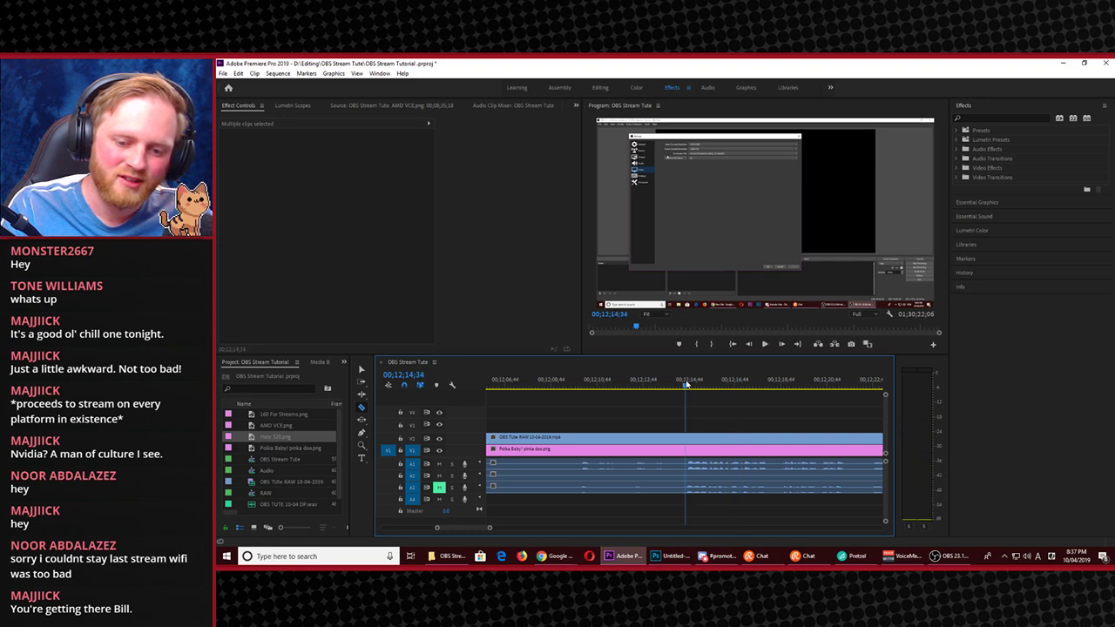
{"action": "key", "text": "space"}
{"action": "key", "text": "space"}
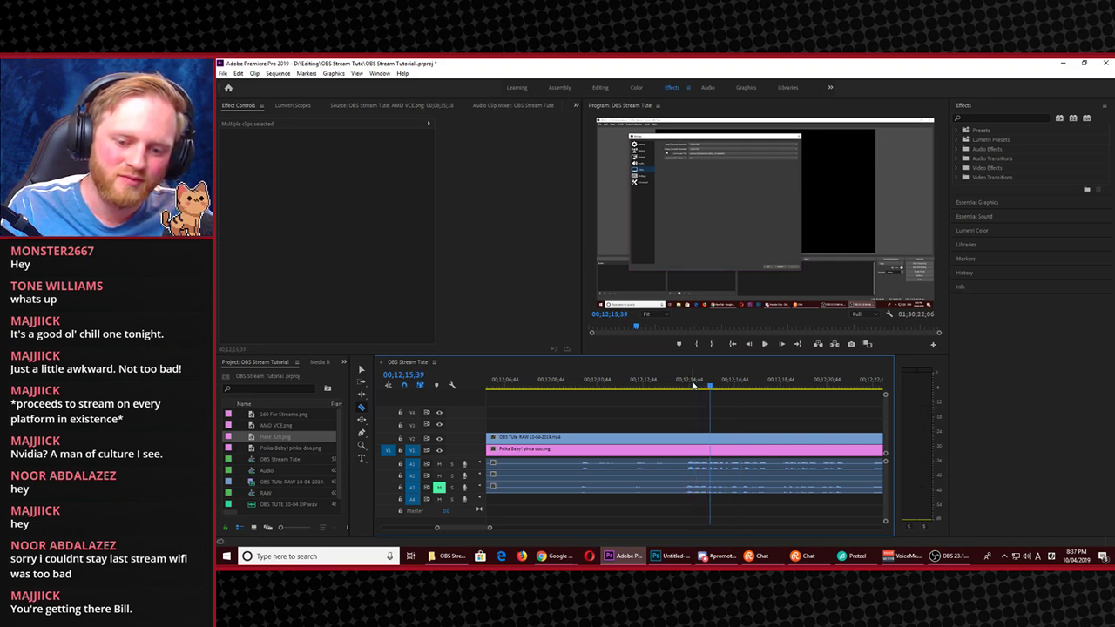
{"action": "key", "text": "space"}
{"action": "key", "text": "space"}
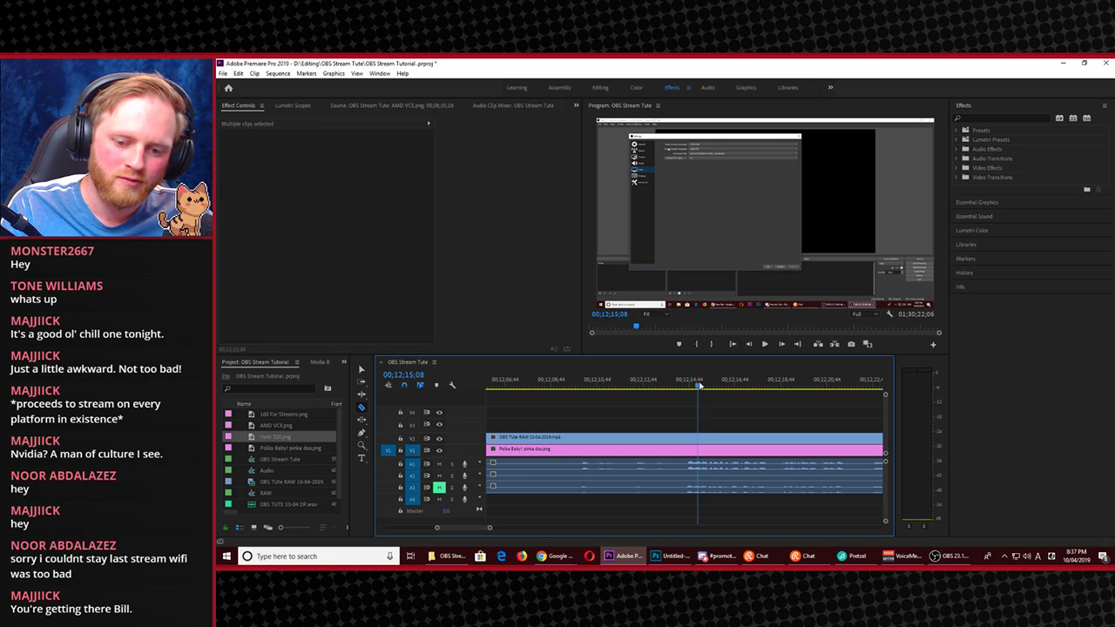
{"action": "key", "text": "space"}
{"action": "key", "text": "space"}
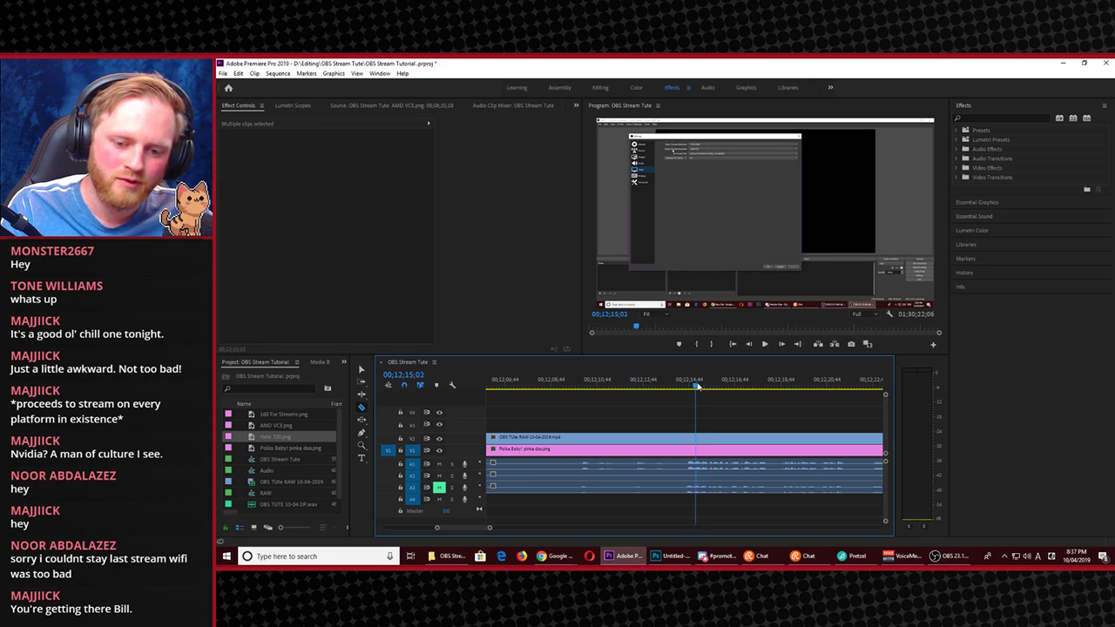
{"action": "left_click", "coordinate": [697, 442], "text": "shift"}
Delete the section between the cuts at 00;11;38;51 and 00;12;15;02 on all tracks and close the gap
{"action": "key", "text": "space"}
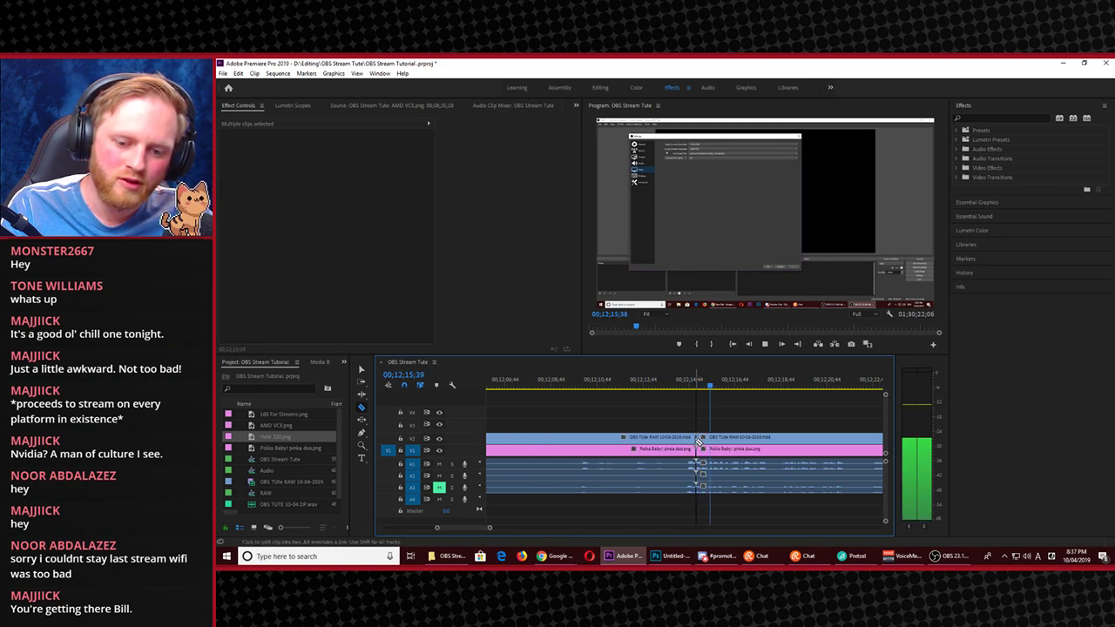
{"action": "key", "text": "space"}
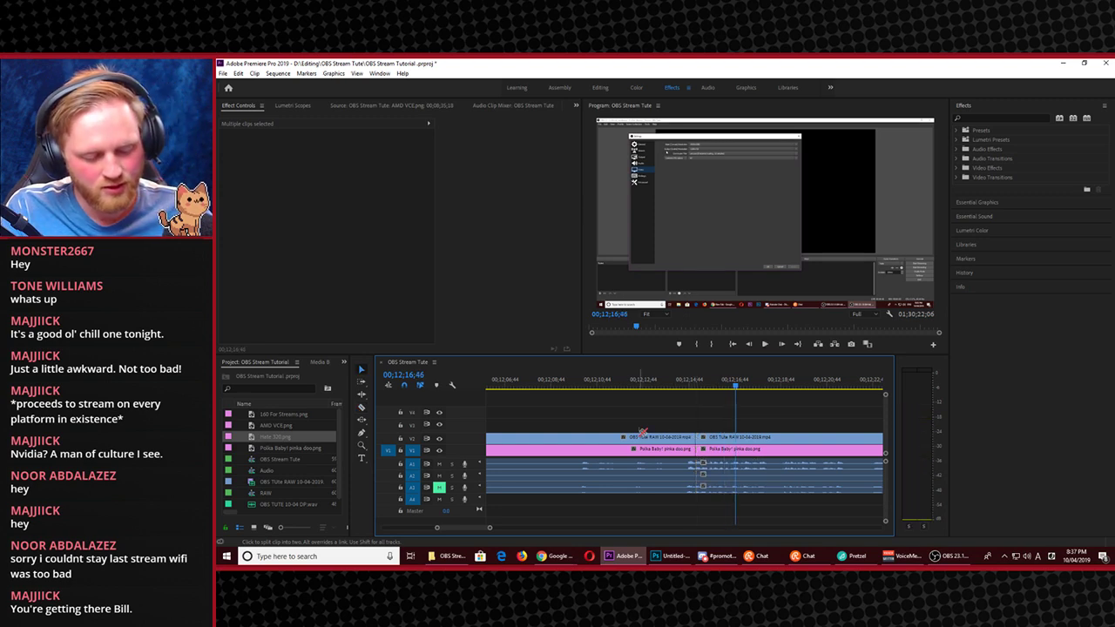
{"action": "key", "text": "v"}
{"action": "left_click", "coordinate": [635, 433]}
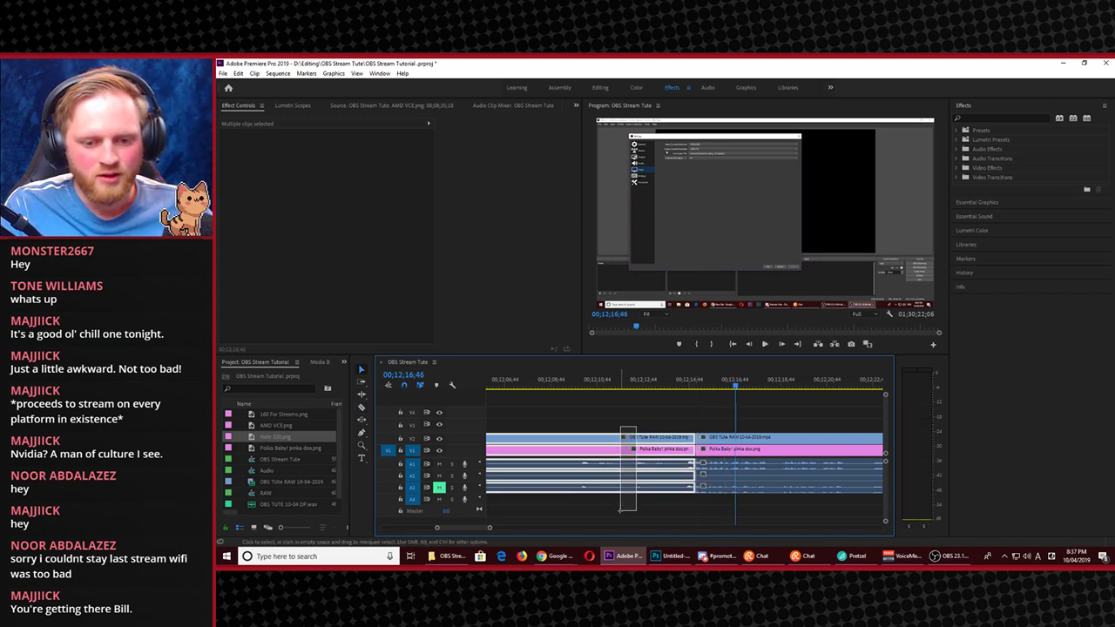
{"action": "key", "text": "Delete"}
{"action": "left_click", "coordinate": [628, 489]}
{"action": "key", "text": "Delete"}
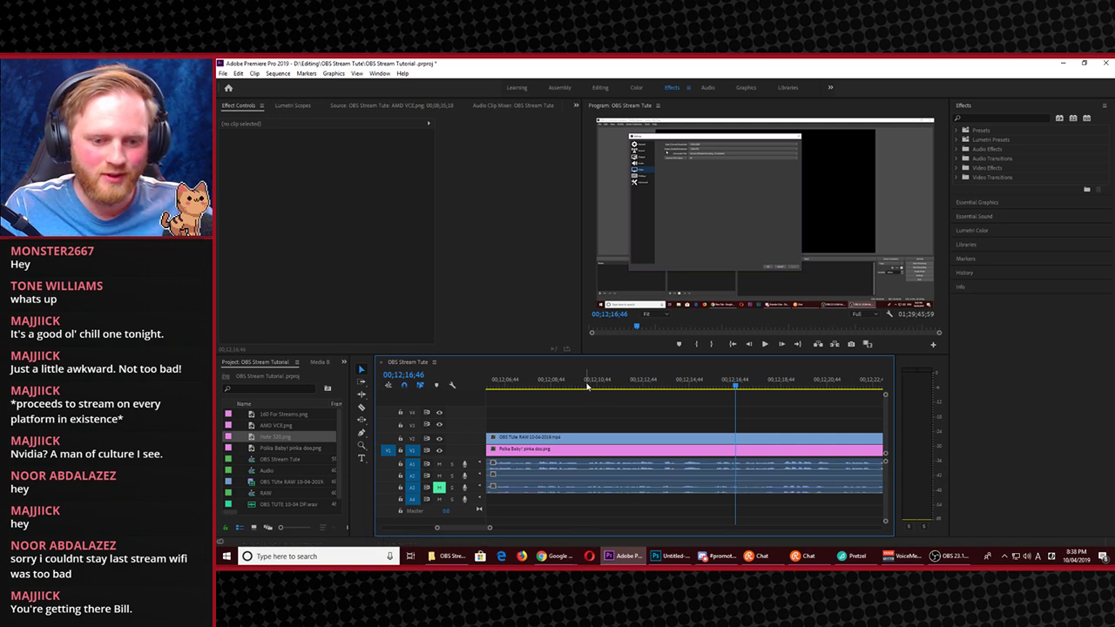
Go back to before the join at 00;11;38;51 and play across it to about 00;11;44
{"action": "key", "text": "Up"}
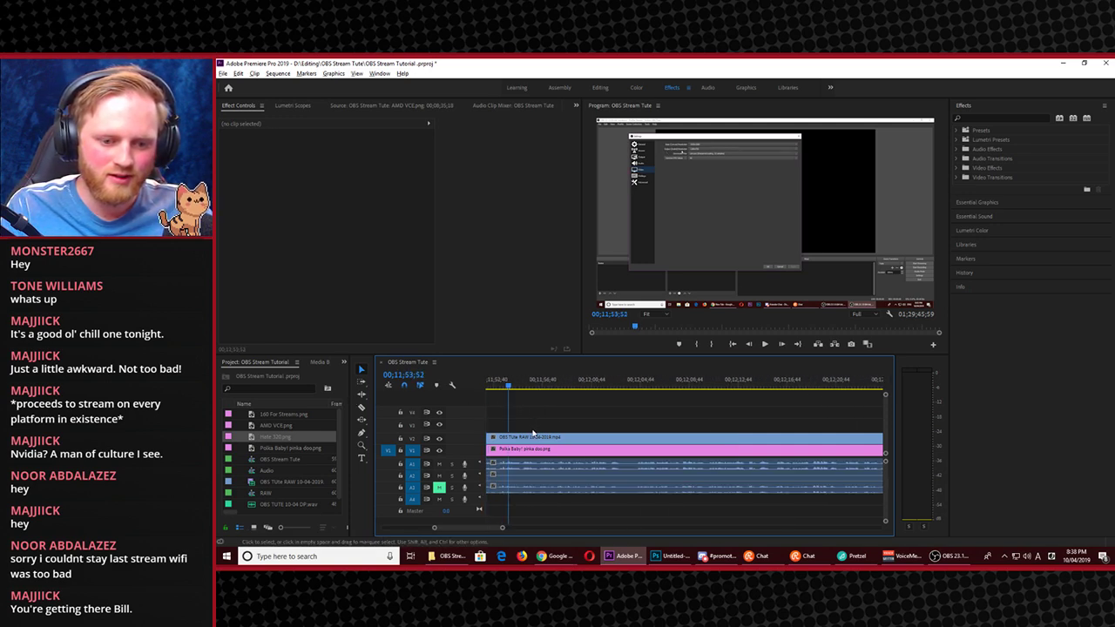
{"action": "key", "text": "minus"}
{"action": "key", "text": "minus"}
{"action": "key", "text": "minus"}
{"action": "key", "text": "minus"}
{"action": "left_click", "coordinate": [503, 390]}
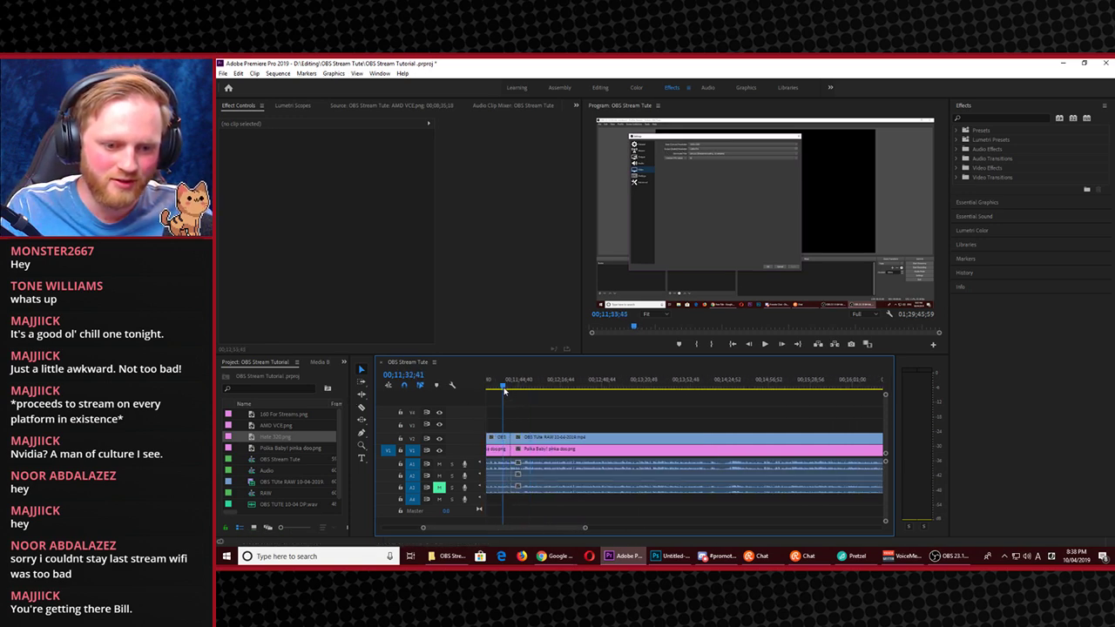
{"action": "key", "text": "minus"}
{"action": "key", "text": "space"}
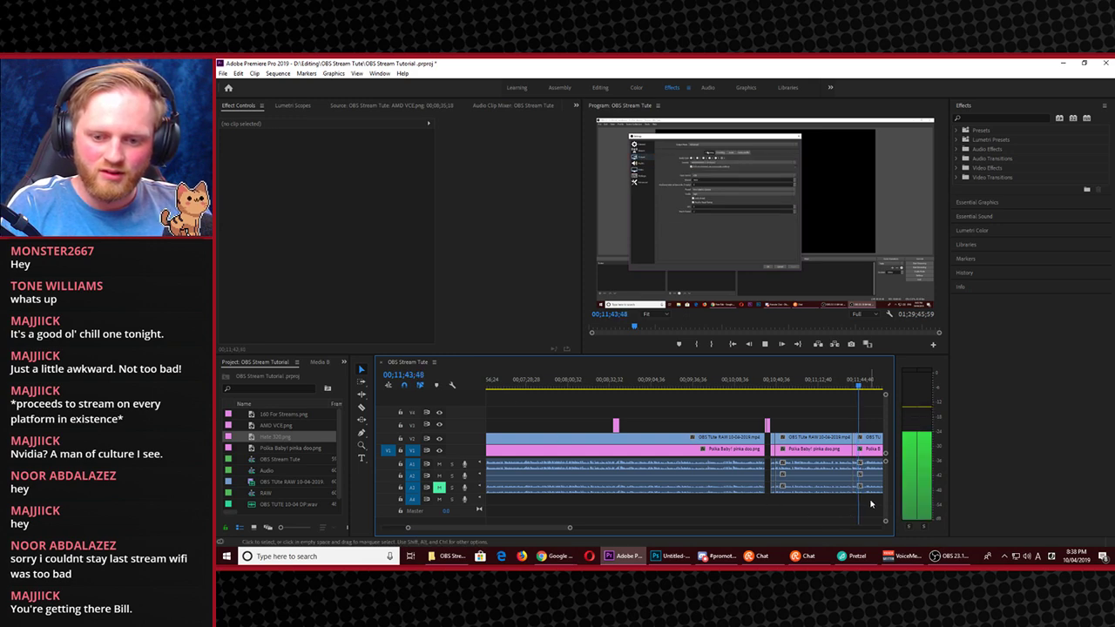
{"action": "key", "text": "space"}
Replay the footage around the join from 00;11;28;57 to 00;11;46;11
{"action": "key", "text": "="}
{"action": "key", "text": "="}
{"action": "key", "text": "="}
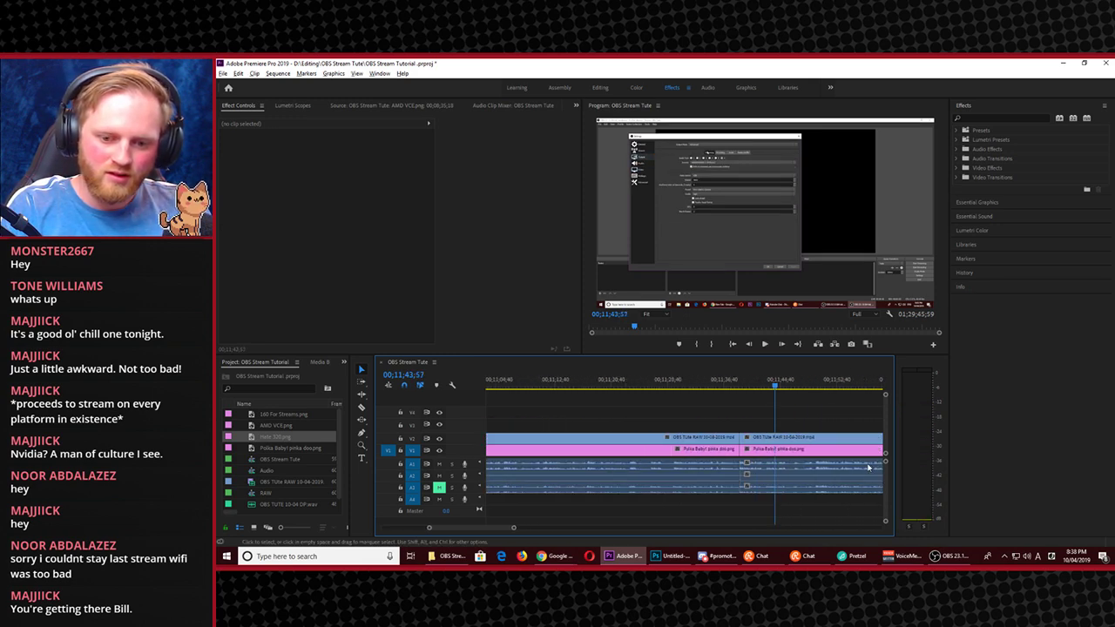
{"action": "left_click", "coordinate": [669, 384]}
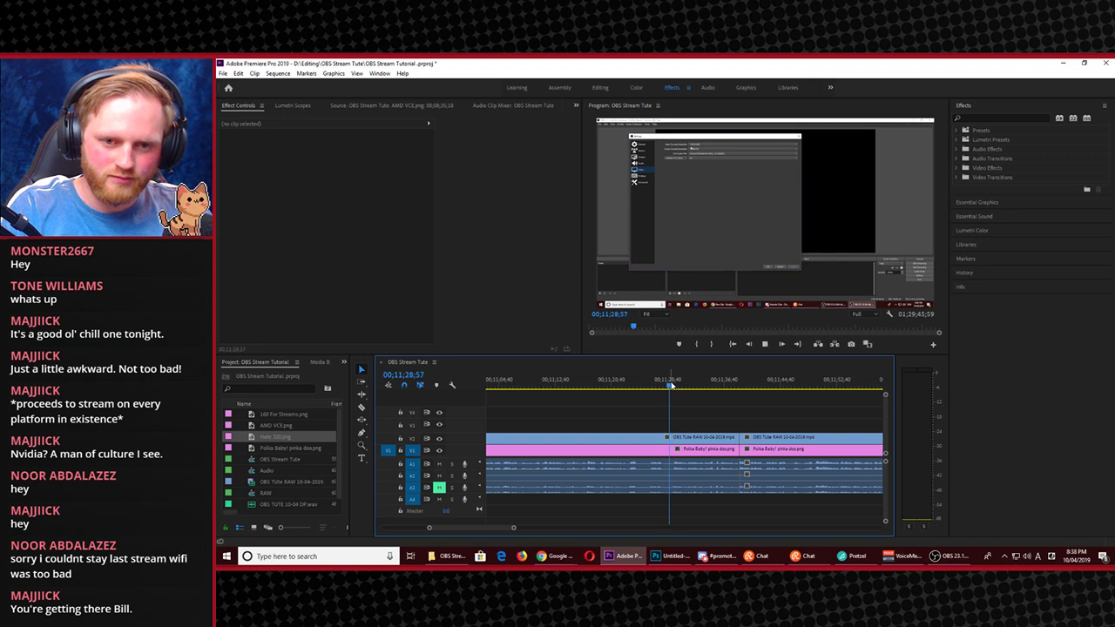
{"action": "key", "text": "space"}
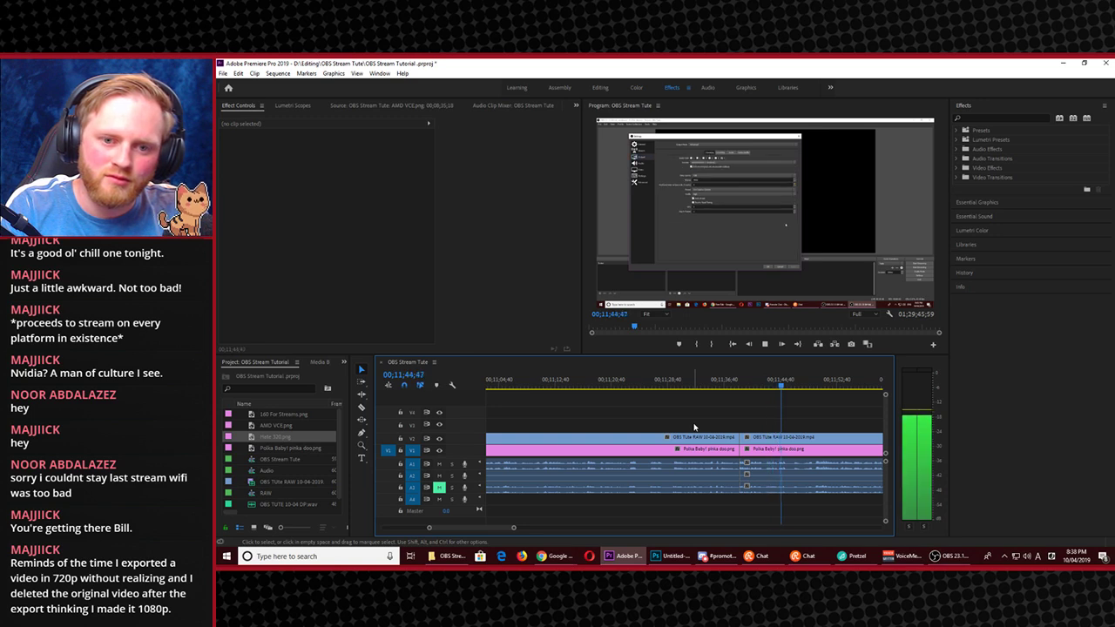
{"action": "key", "text": "space"}
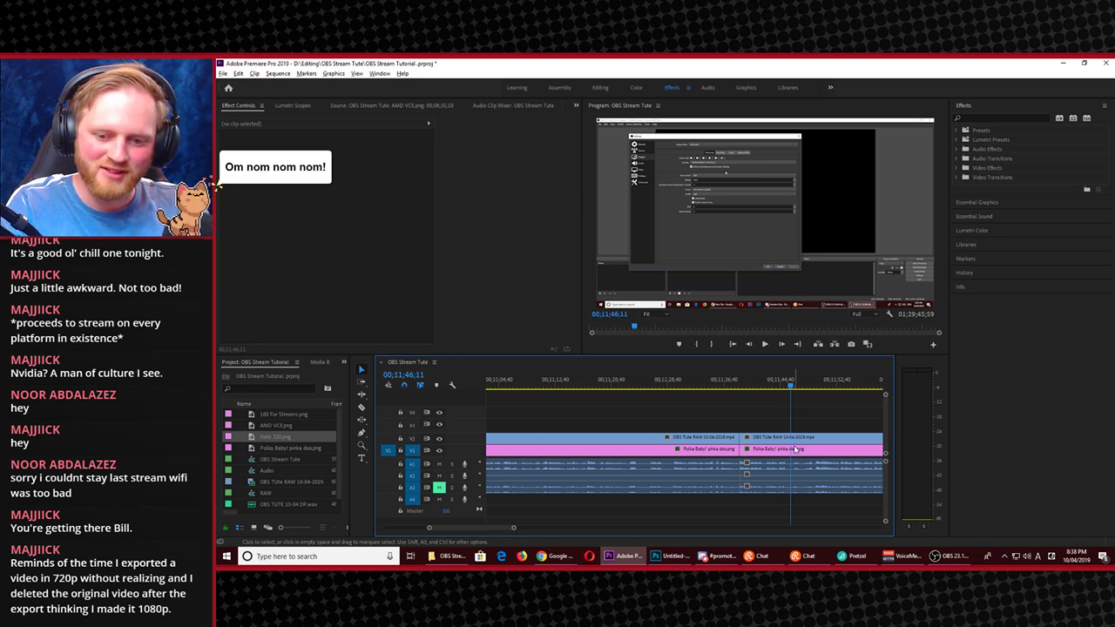
Split all tracks at 00;11;42;35, delete the section between the join at 00;11;38;51 and this cut, and close the gap
{"action": "key", "text": "="}
{"action": "key", "text": "="}
{"action": "key", "text": "="}
{"action": "left_click", "coordinate": [669, 384]}
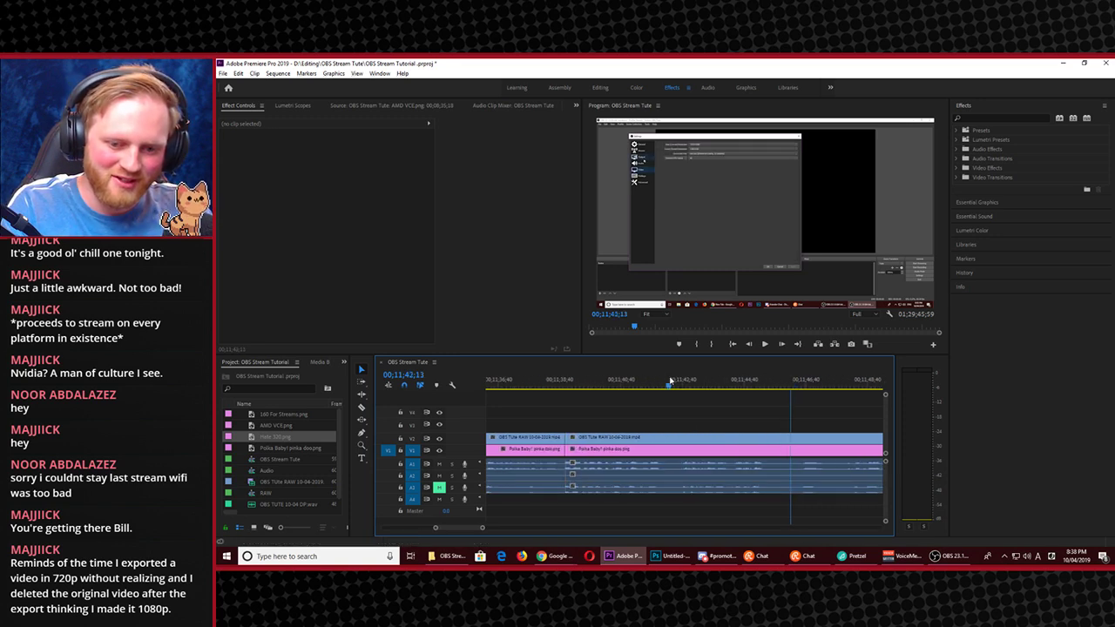
{"action": "key", "text": "space"}
{"action": "key", "text": "space"}
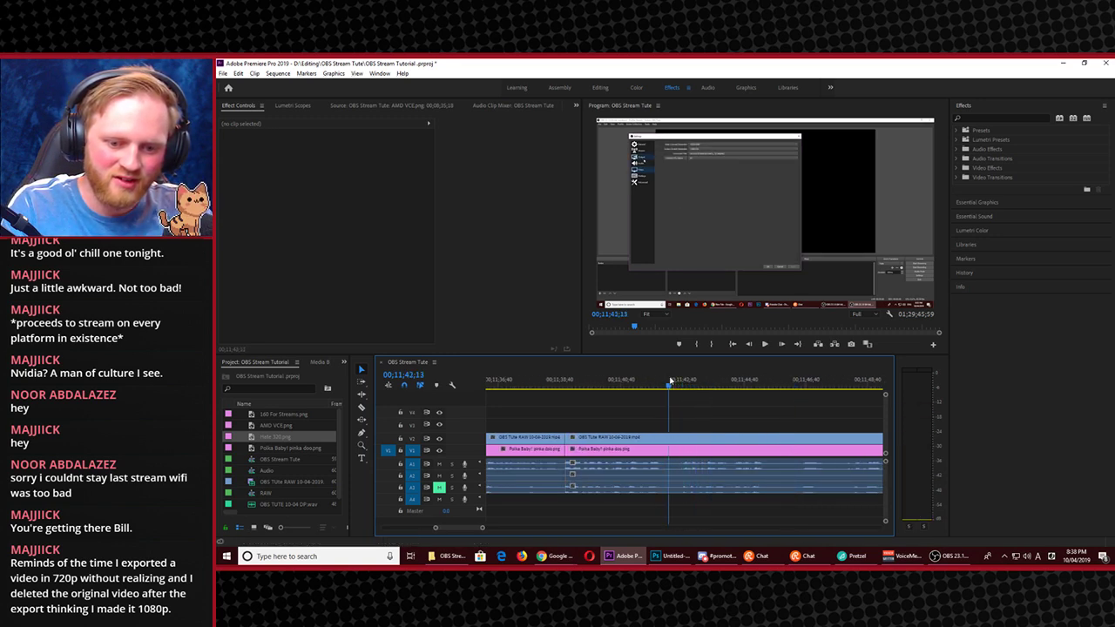
{"action": "left_click_drag", "start_coordinate": [672, 388], "coordinate": [679, 389]}
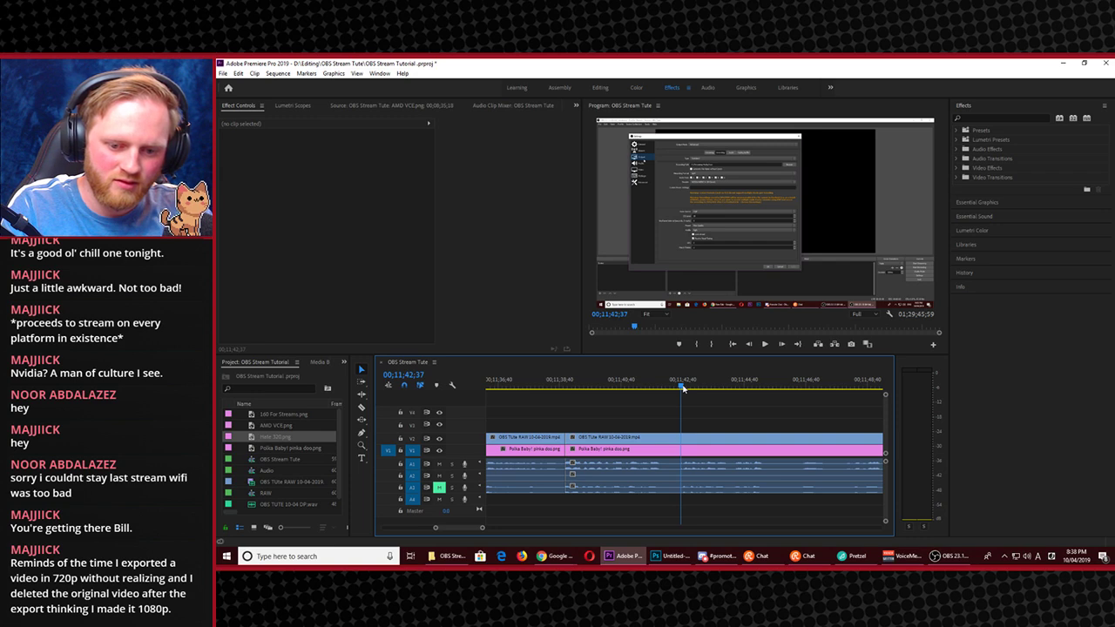
{"action": "key", "text": "ctrl+k"}
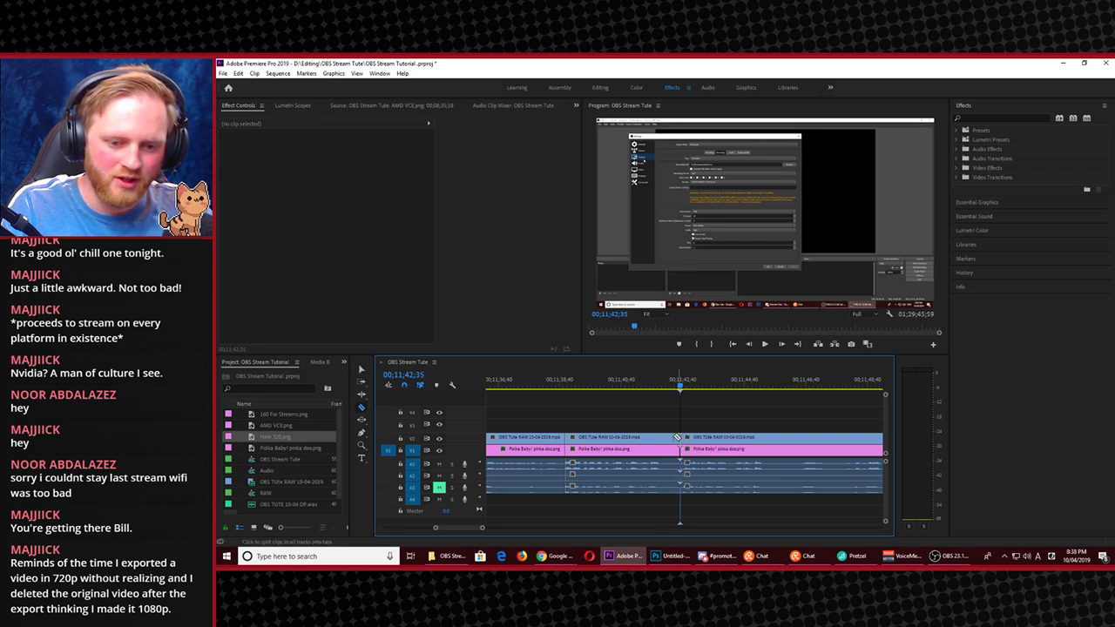
{"action": "left_click", "coordinate": [639, 440]}
{"action": "key", "text": "shift+Delete"}
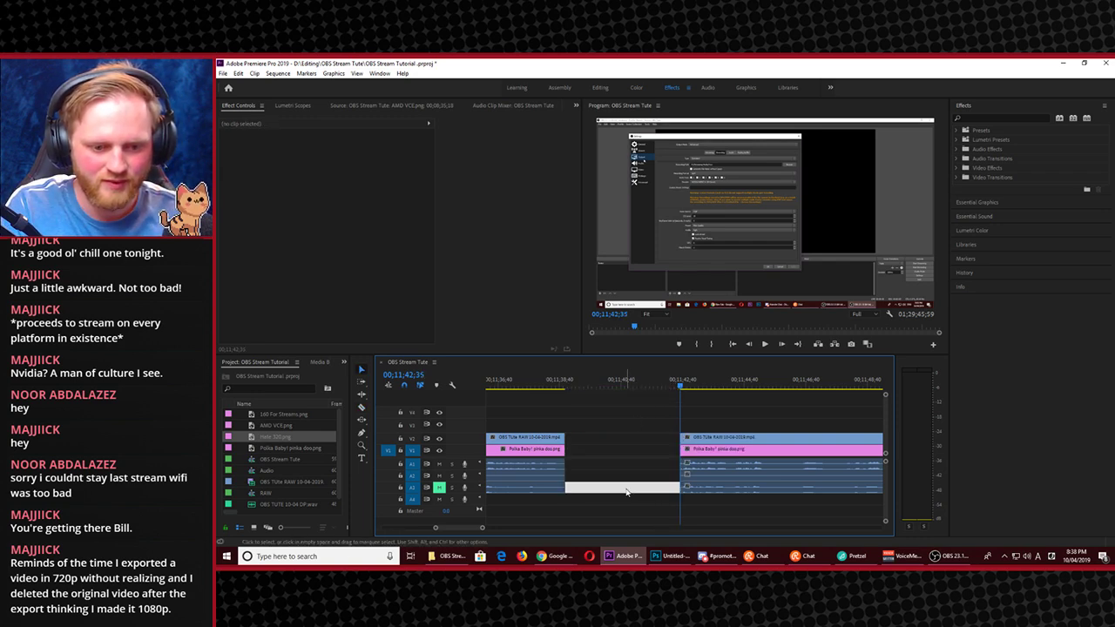
Play across the shortened join to 00;11;44;33, and replay it from 00;11;35;34
{"action": "left_click", "coordinate": [550, 387]}
{"action": "key", "text": "space"}
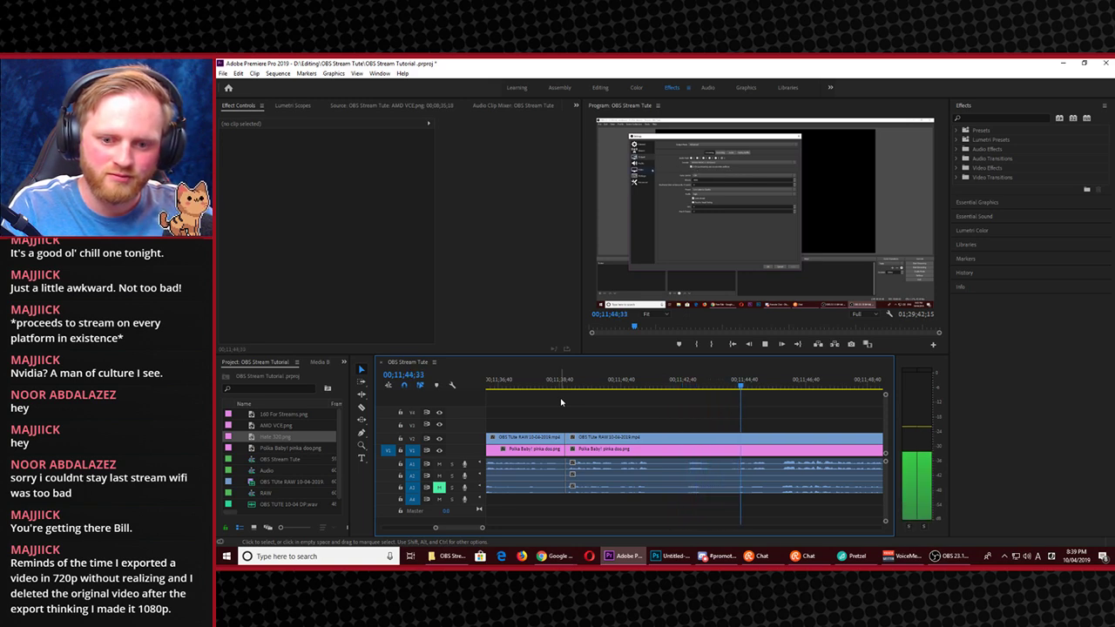
{"action": "key", "text": "space"}
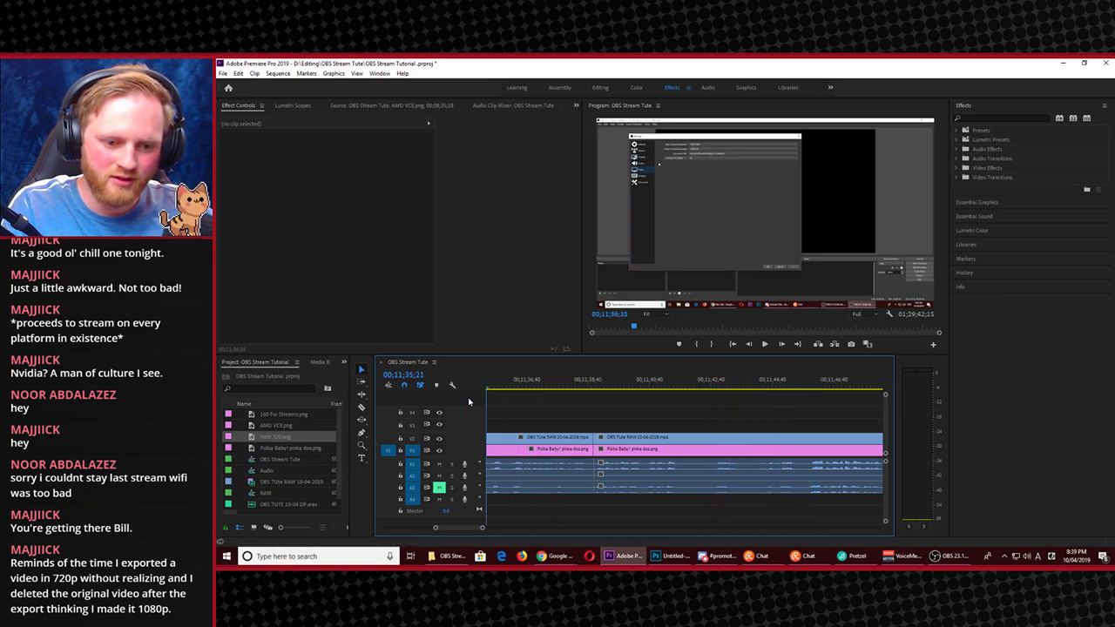
{"action": "left_click", "coordinate": [511, 398]}
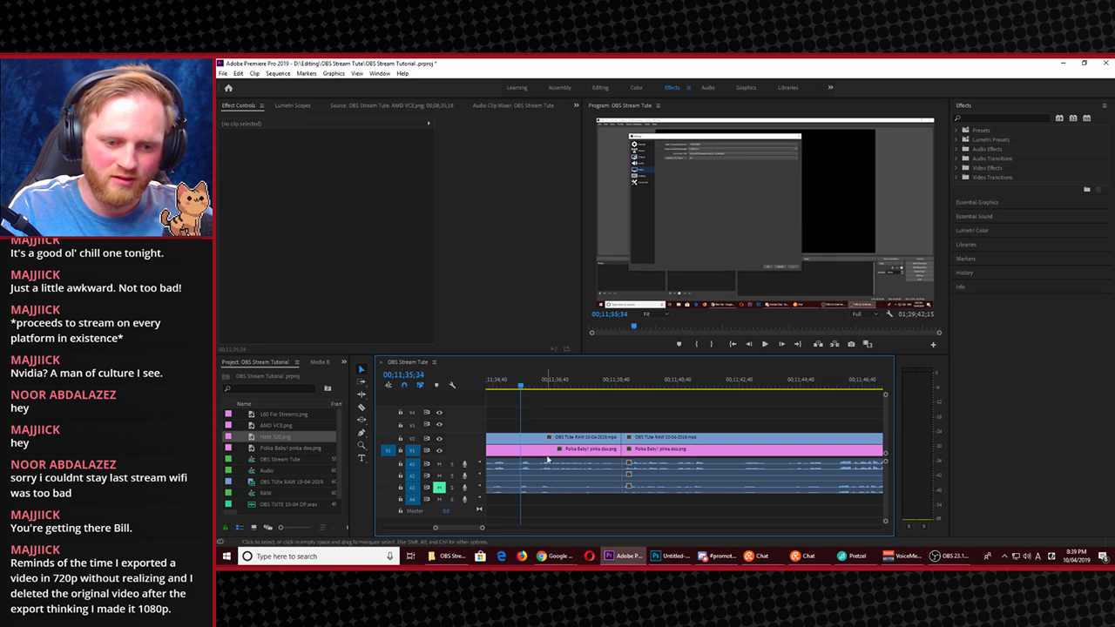
{"action": "key", "text": "space"}
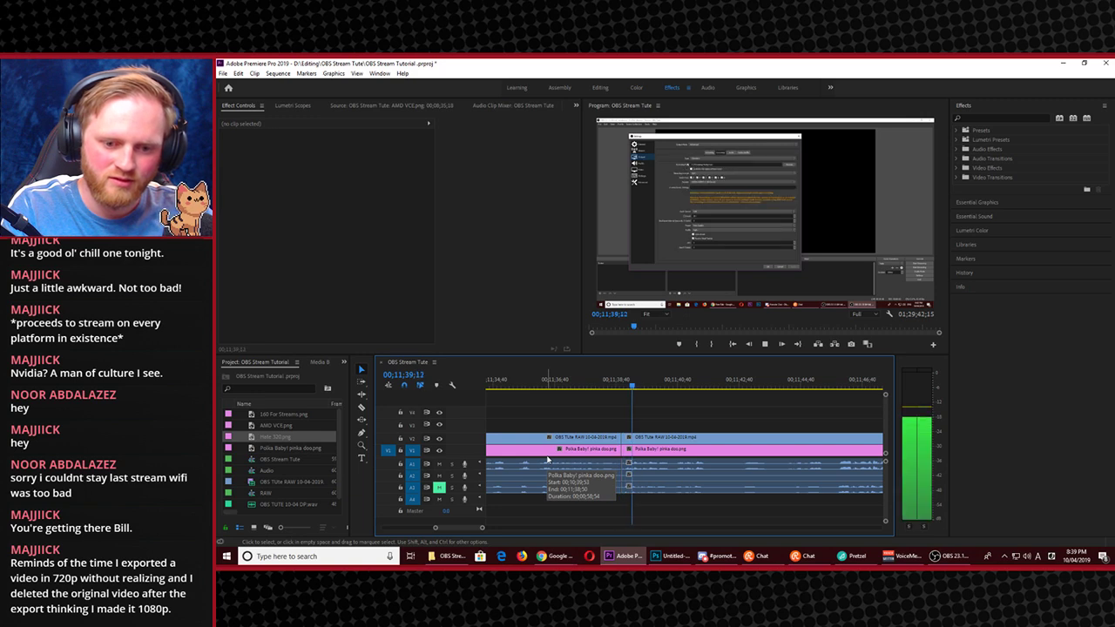
Split all tracks at 00;11;45;46, delete the section between the join at 00;11;38;51 and this cut, and close the gap
{"action": "left_click", "coordinate": [767, 388]}
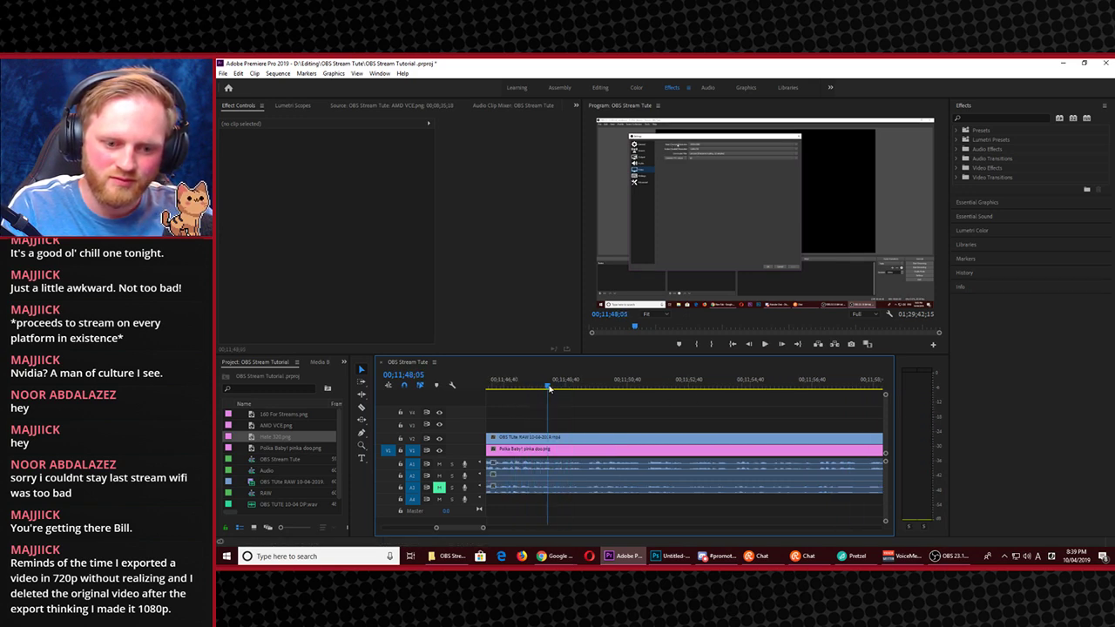
{"action": "key", "text": "space"}
{"action": "key", "text": "space"}
{"action": "key", "text": "space"}
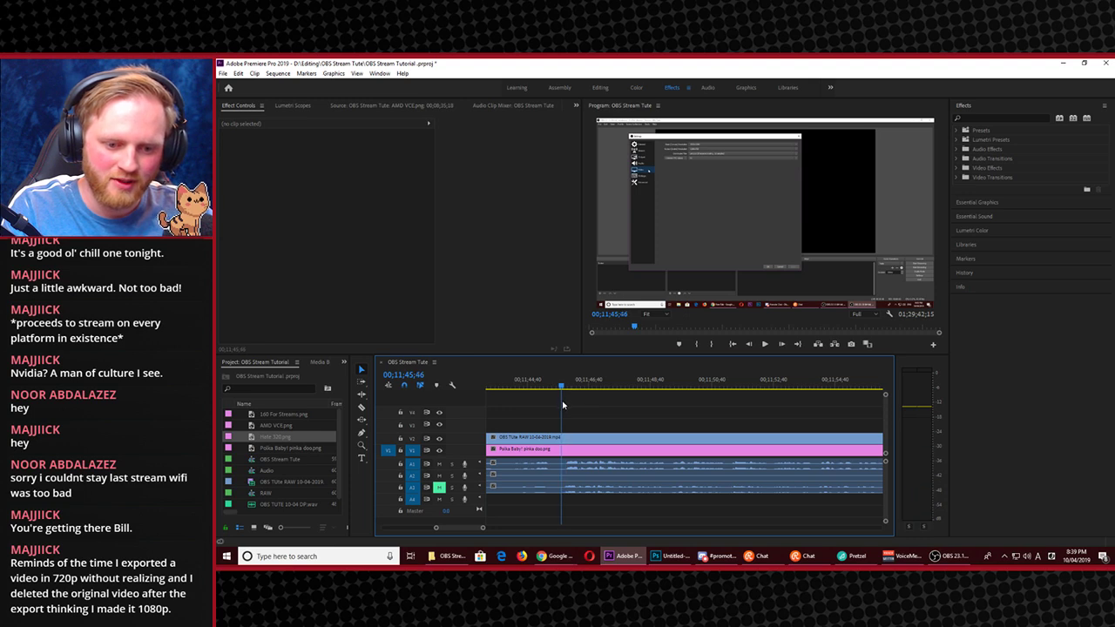
{"action": "key", "text": "c"}
{"action": "left_click", "coordinate": [563, 435], "text": "shift"}
{"action": "key", "text": "v"}
{"action": "left_click_drag", "start_coordinate": [533, 420], "coordinate": [514, 492]}
{"action": "key", "text": "Delete"}
{"action": "left_click", "coordinate": [521, 462]}
{"action": "key", "text": "Delete"}
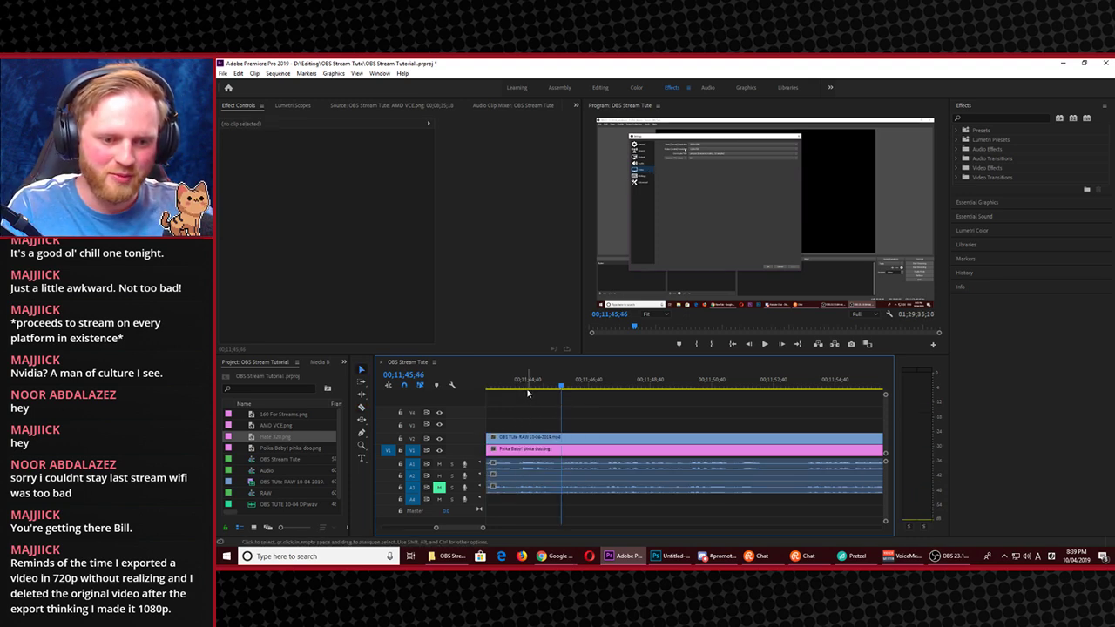
Preview the join from 00;11;36;00 and again from 00;11;37;44 to 00;11;44;34, and save the project
{"action": "left_click_drag", "start_coordinate": [527, 394], "coordinate": [477, 450]}
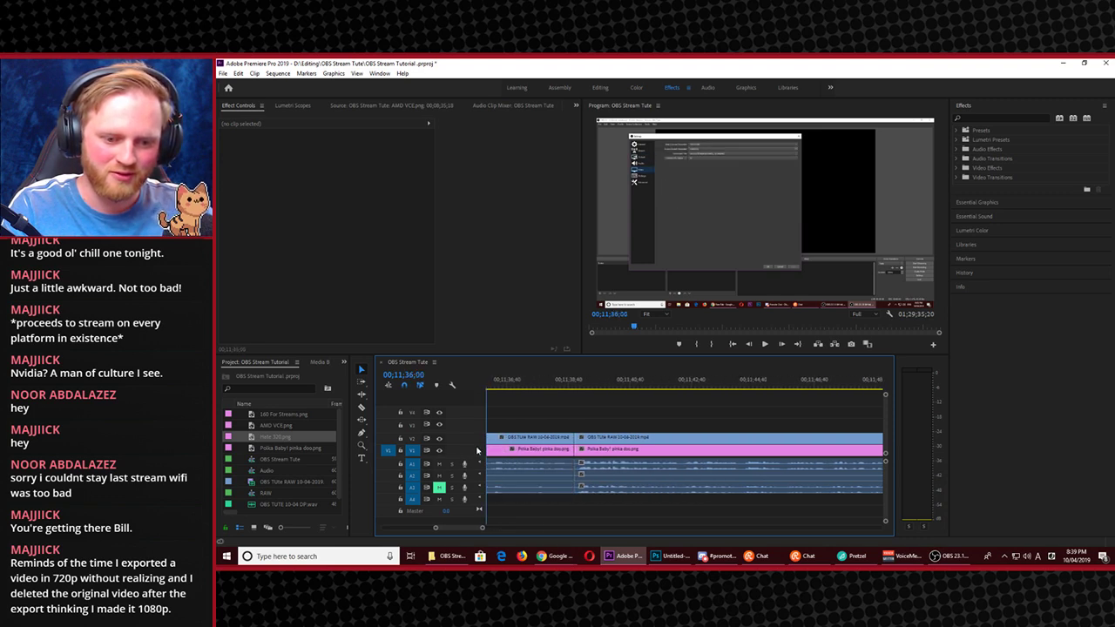
{"action": "key", "text": "space"}
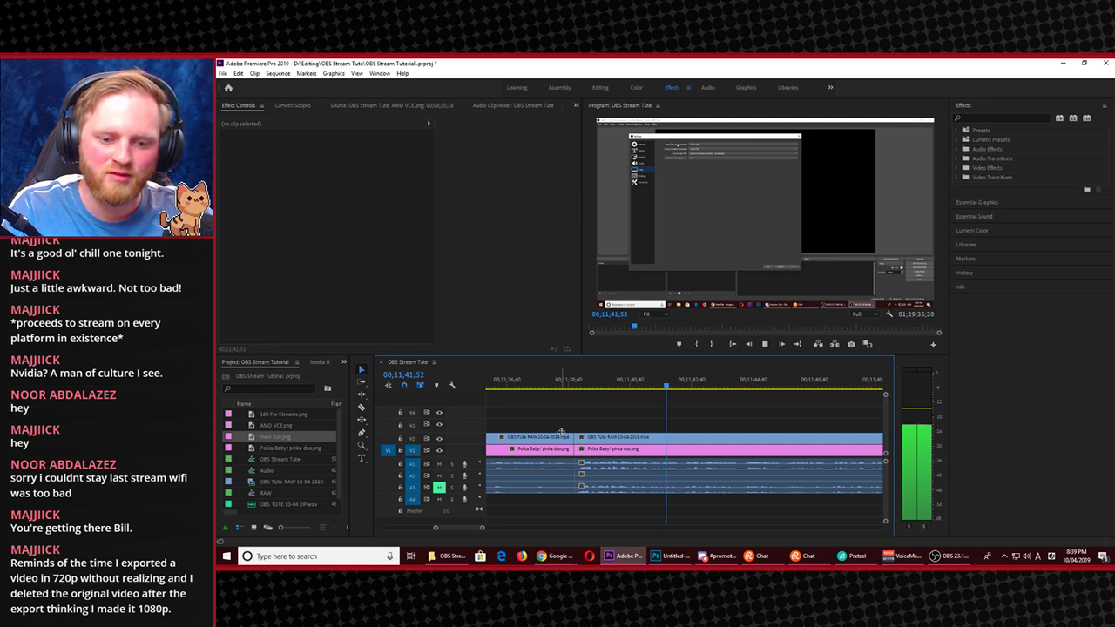
{"action": "left_click", "coordinate": [540, 389]}
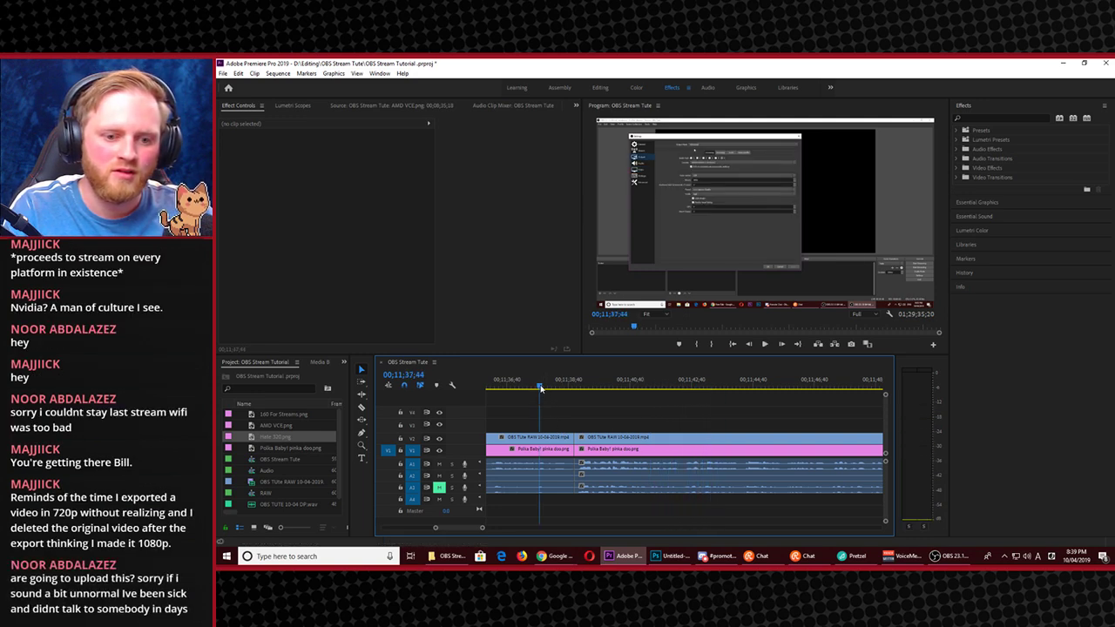
{"action": "key", "text": "space"}
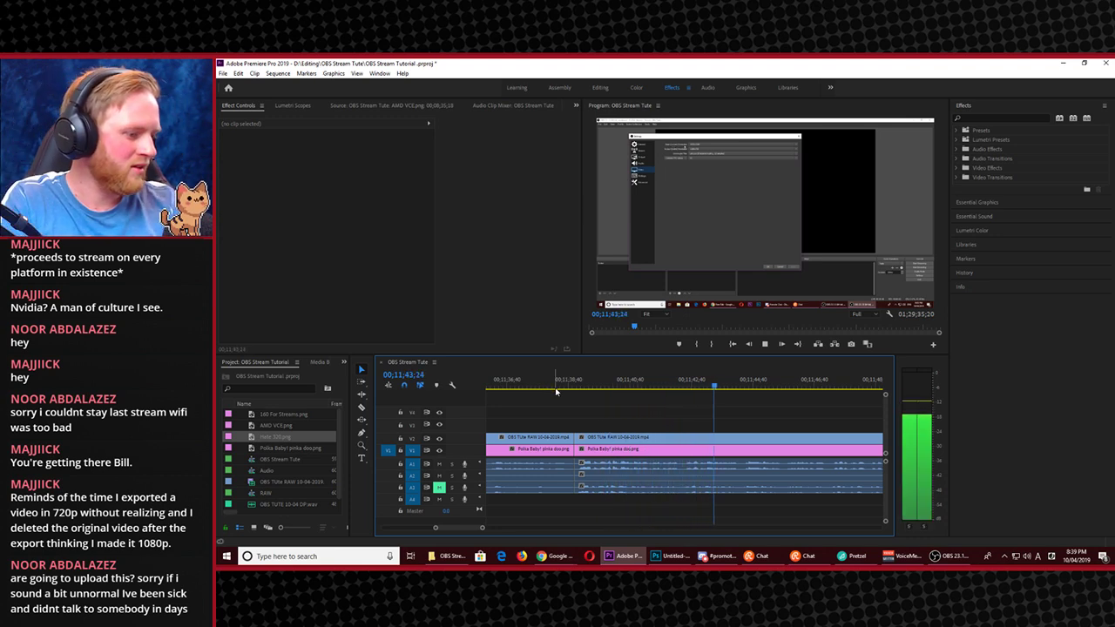
{"action": "key", "text": "space"}
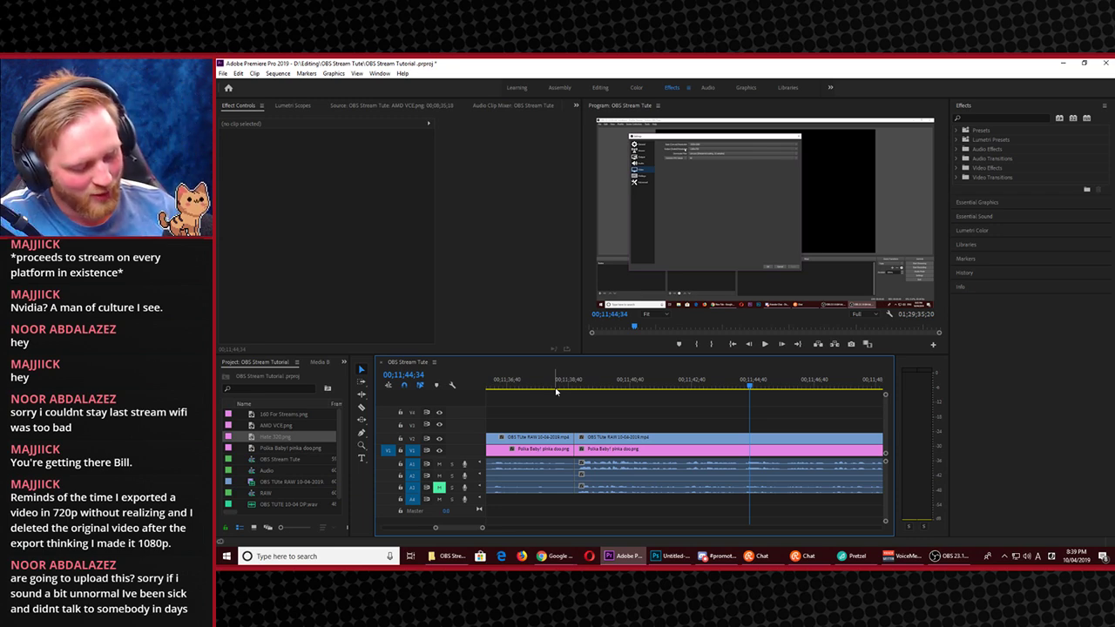
{"action": "key", "text": "ctrl+s"}
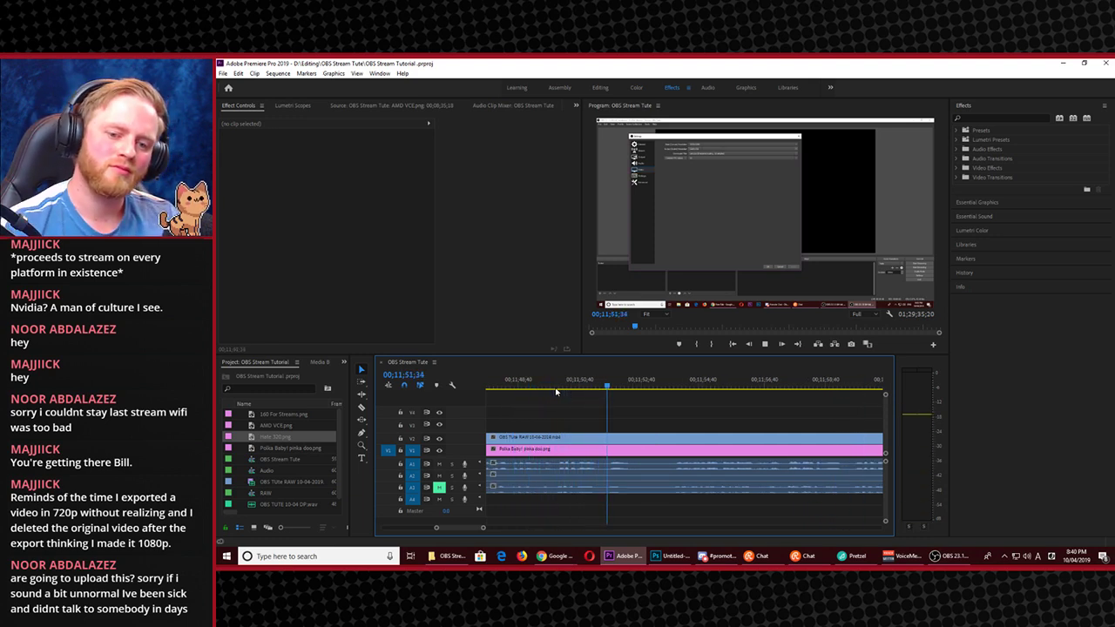
Review the footage from 00;11;52;40 to 00;12;16;47 in an enlarged program preview and restore the normal panel layout
{"action": "key", "text": "space"}
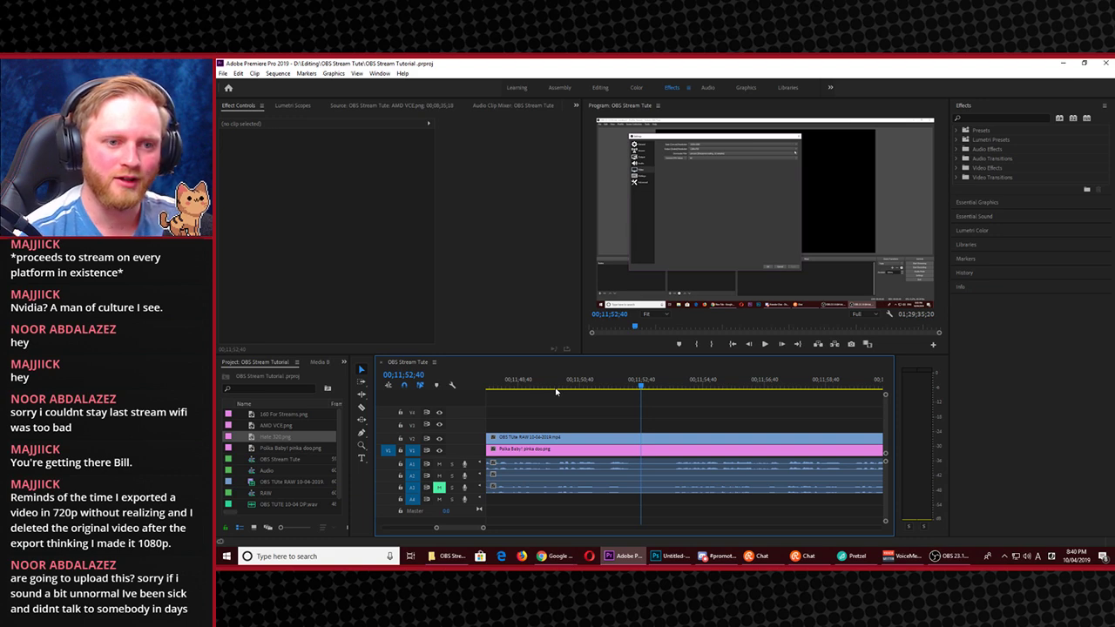
{"action": "left_click", "coordinate": [689, 221]}
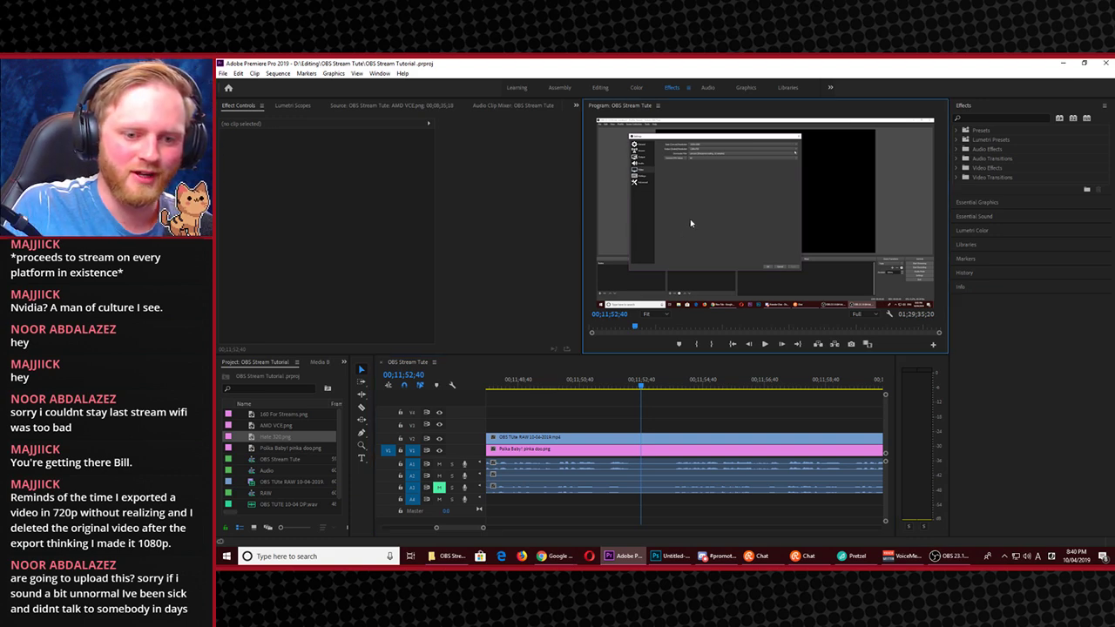
{"action": "key", "text": "grave"}
{"action": "key", "text": "space"}
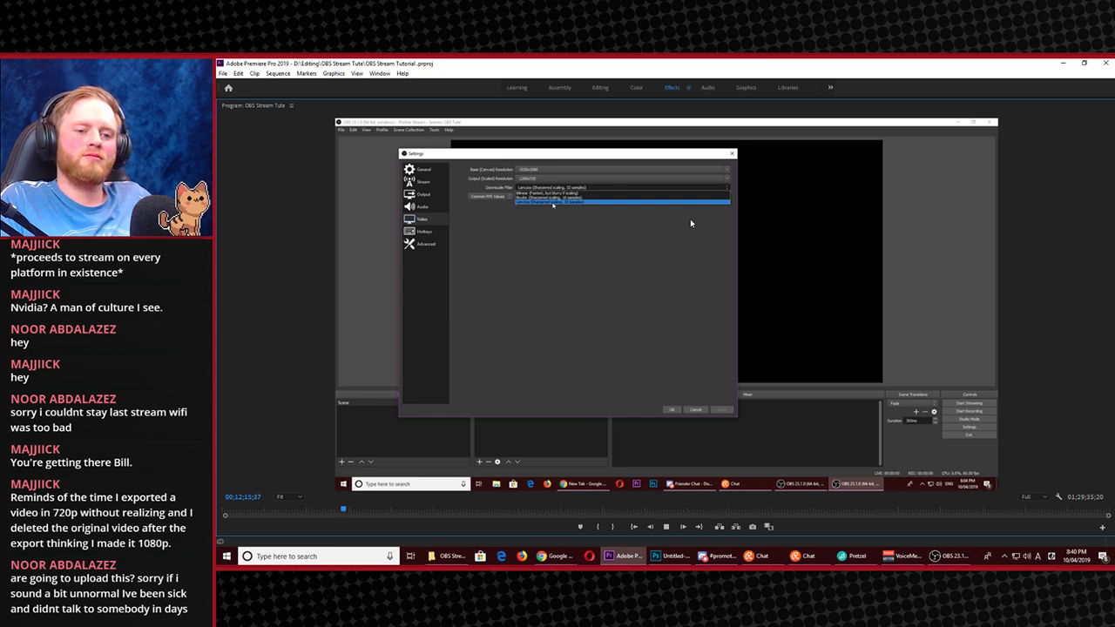
{"action": "key", "text": "space"}
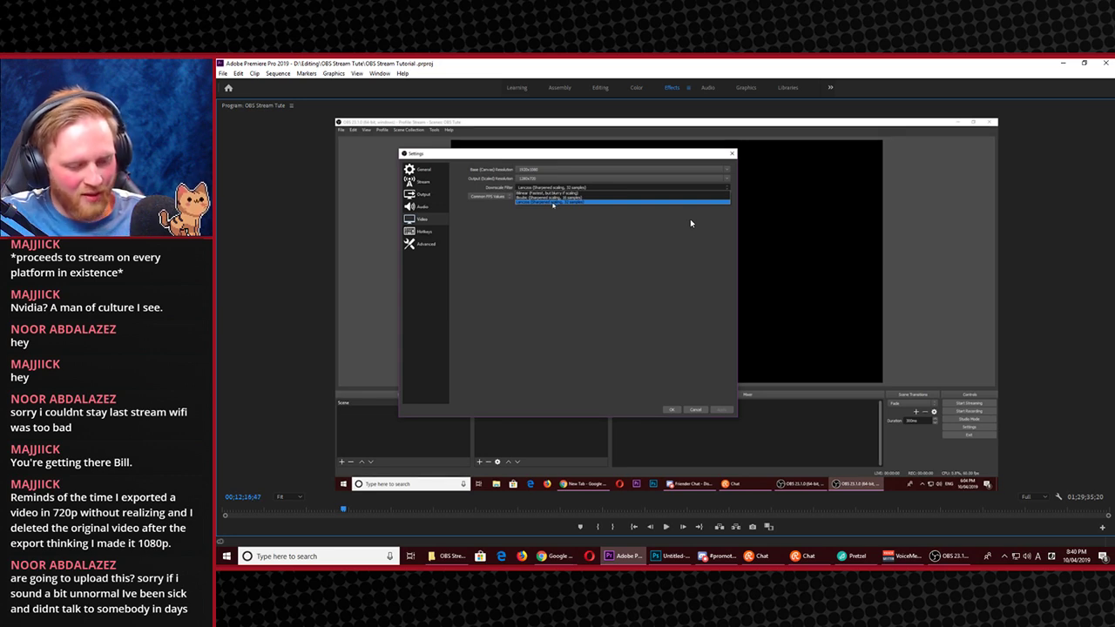
{"action": "key", "text": "grave"}
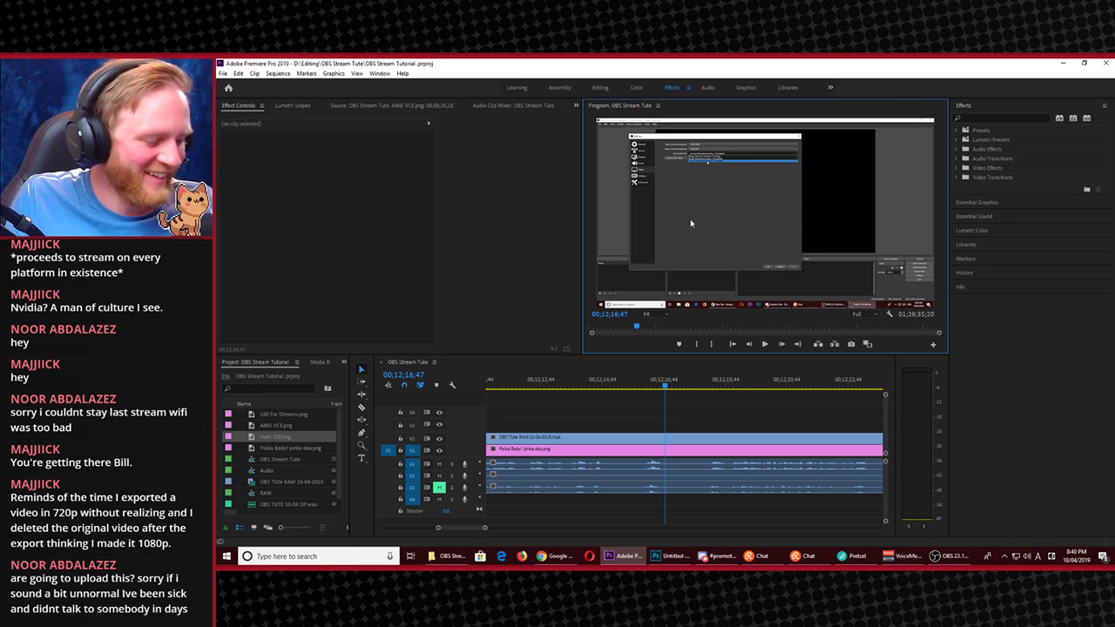
Replay the passage between 00;12;11;43 and 00;12;18;17 from several start points to locate the section to cut
{"action": "left_click", "coordinate": [559, 384]}
{"action": "key", "text": "space"}
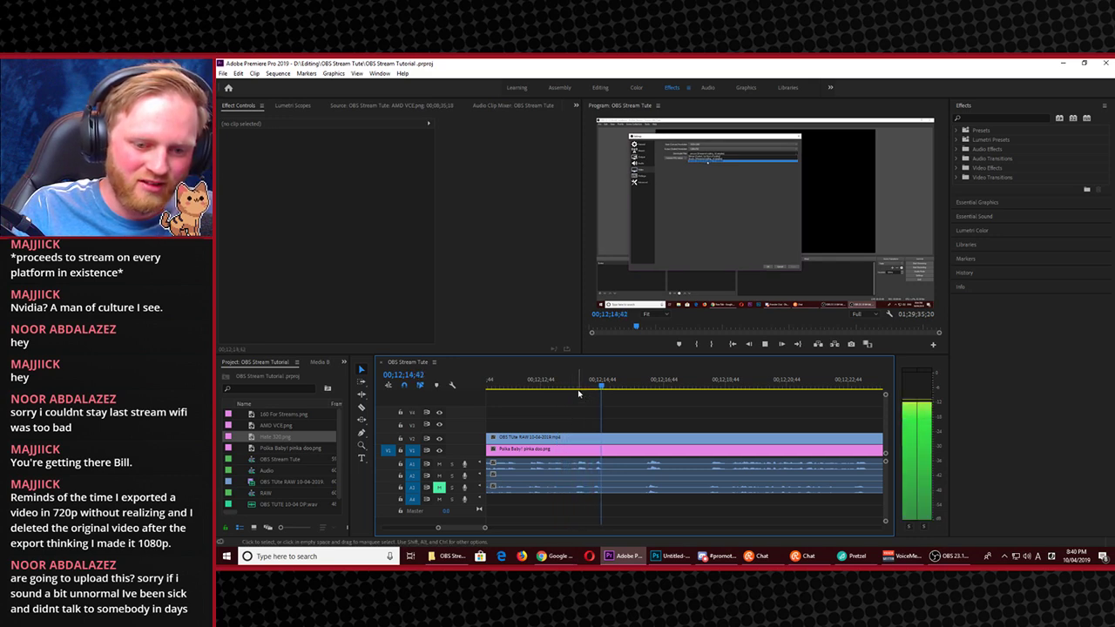
{"action": "left_click", "coordinate": [576, 386]}
{"action": "left_click", "coordinate": [560, 385]}
{"action": "key", "text": "space"}
{"action": "left_click", "coordinate": [528, 384]}
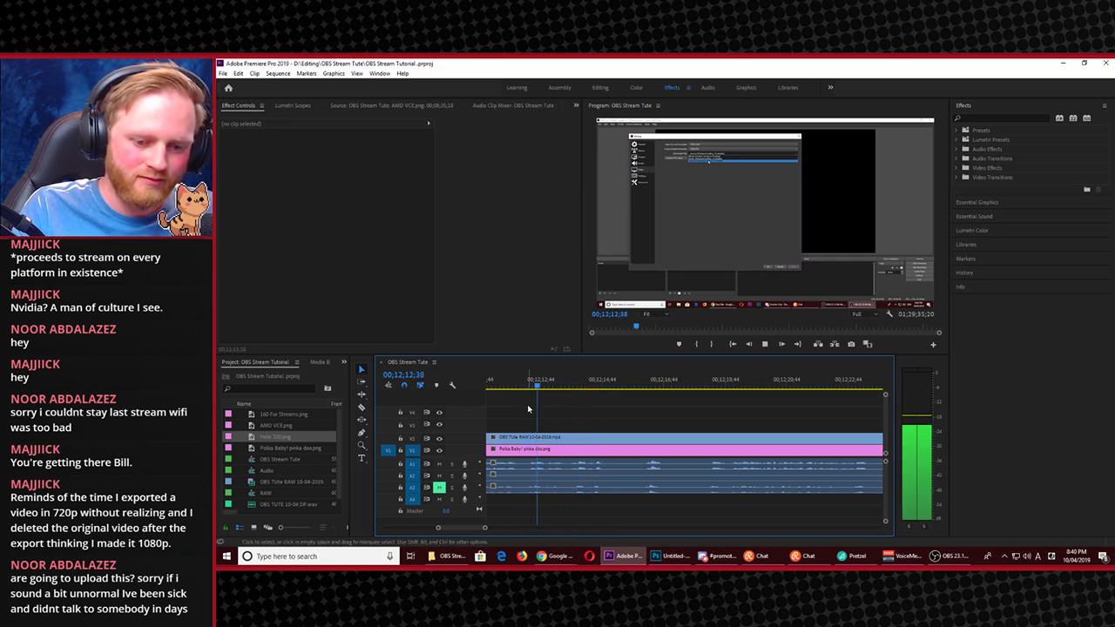
{"action": "left_click", "coordinate": [537, 386]}
{"action": "left_click", "coordinate": [508, 386]}
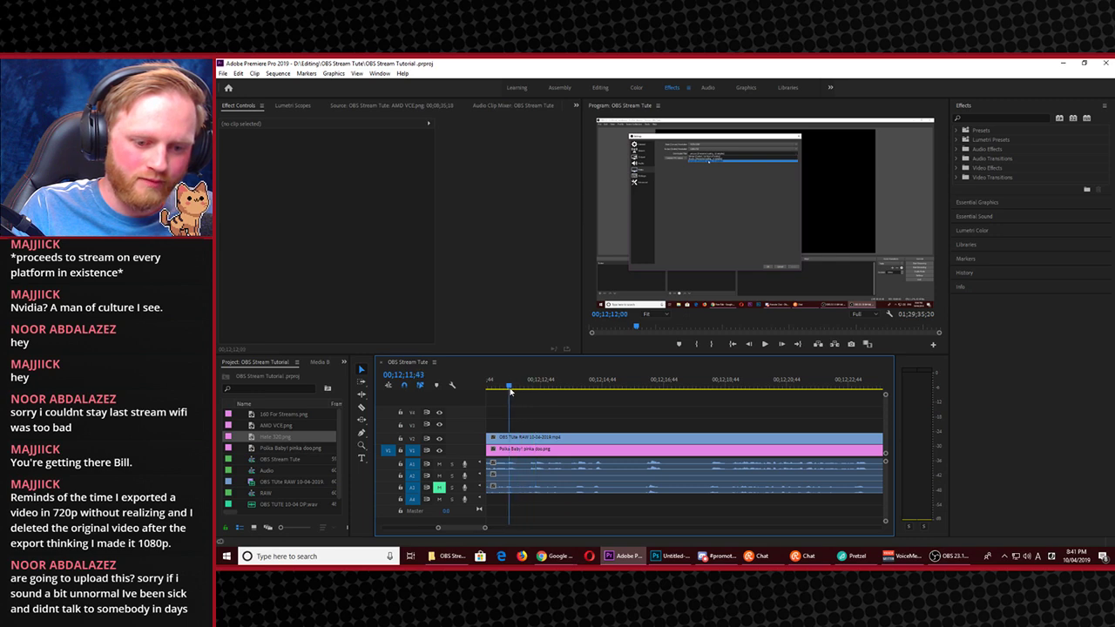
{"action": "key", "text": "space"}
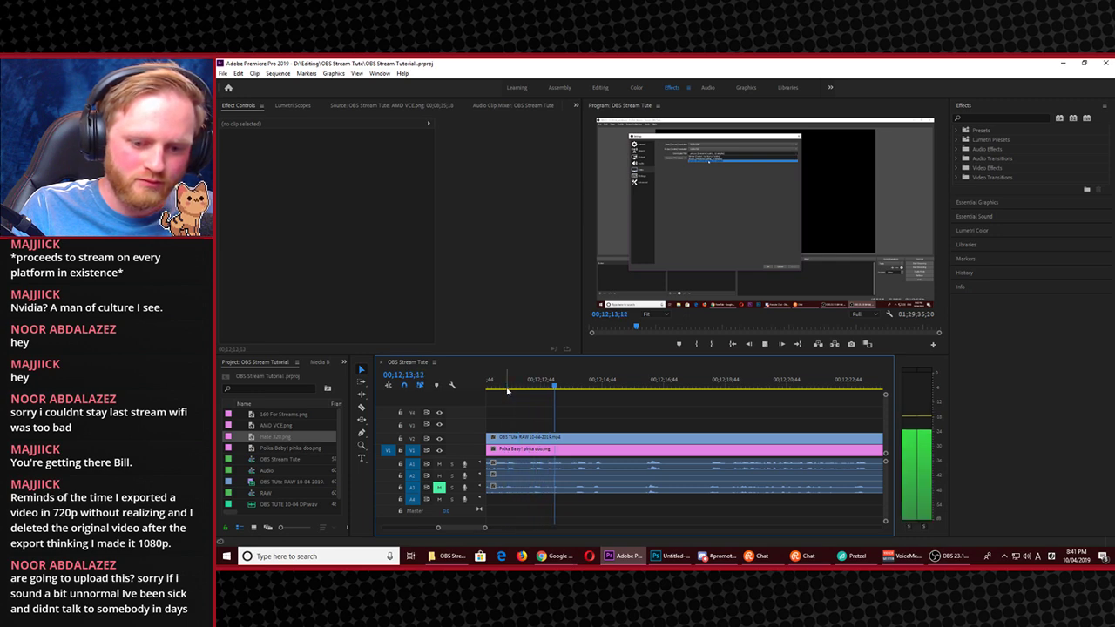
{"action": "left_click", "coordinate": [537, 386]}
{"action": "left_click", "coordinate": [529, 385]}
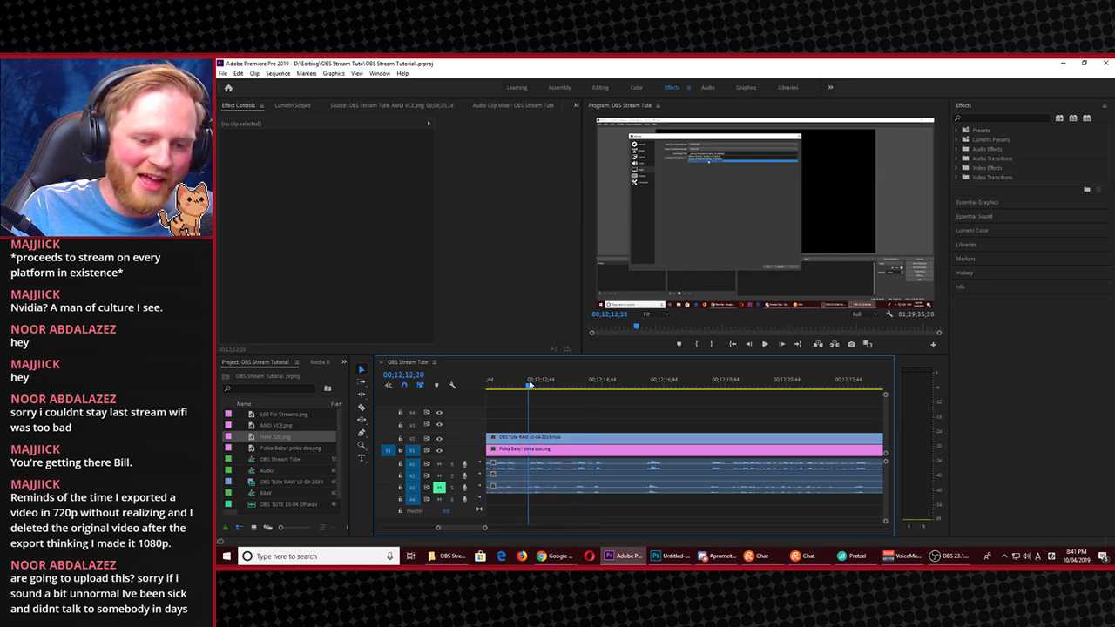
{"action": "key", "text": "space"}
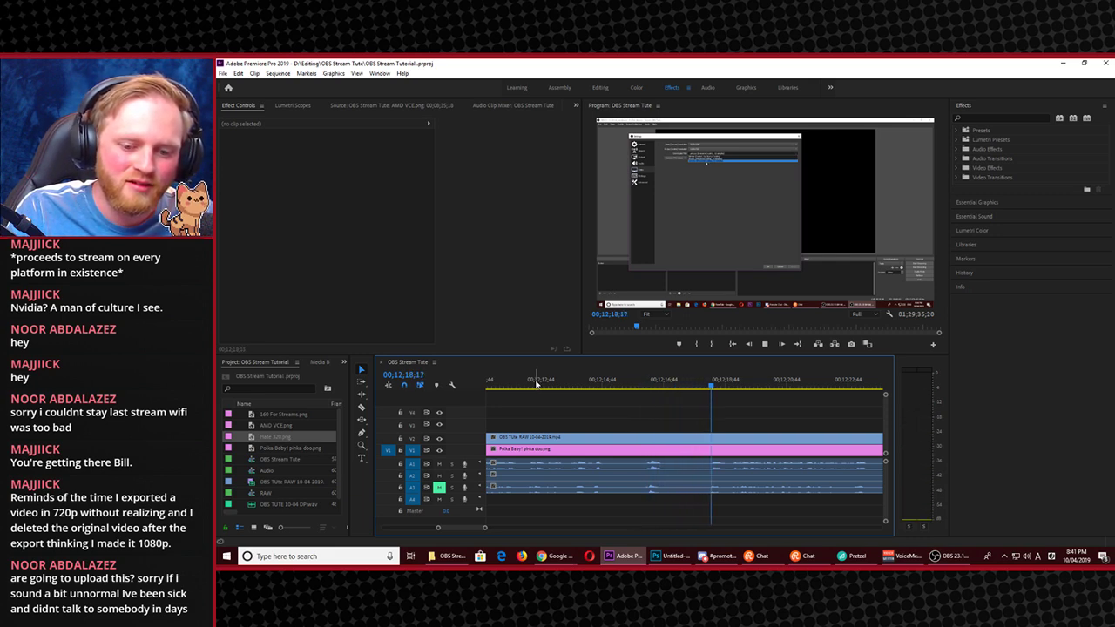
Split all tracks at 00;12;12;12 and about 00;12;18, delete the section between the cuts, and close the gap
{"action": "left_click", "coordinate": [539, 387]}
{"action": "left_click_drag", "start_coordinate": [539, 387], "coordinate": [523, 387]}
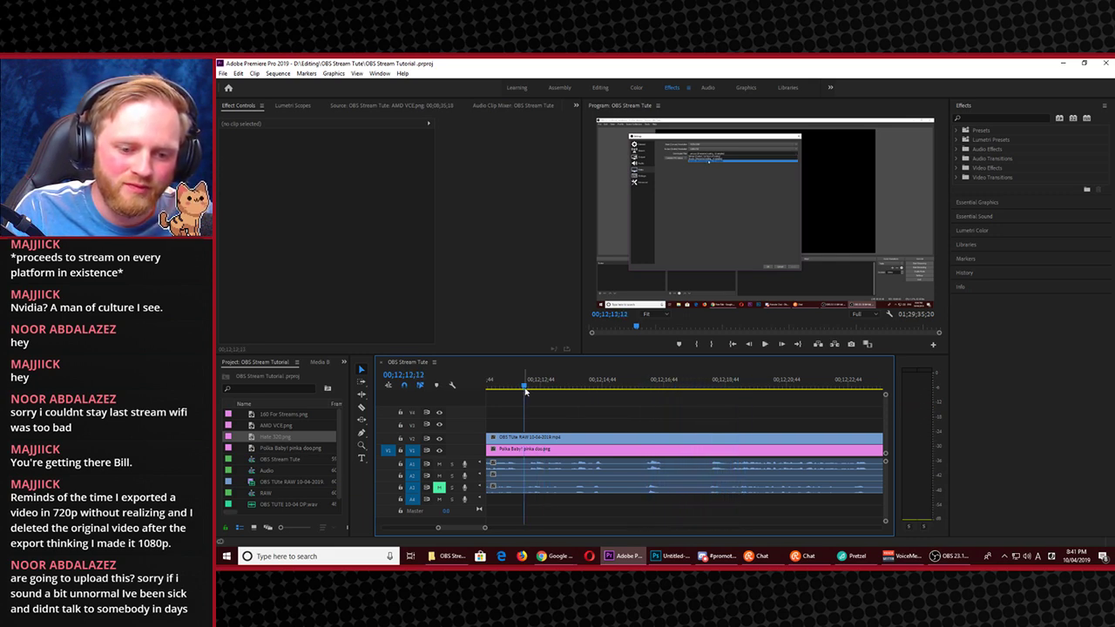
{"action": "key", "text": "c"}
{"action": "left_click", "coordinate": [524, 440], "text": "shift"}
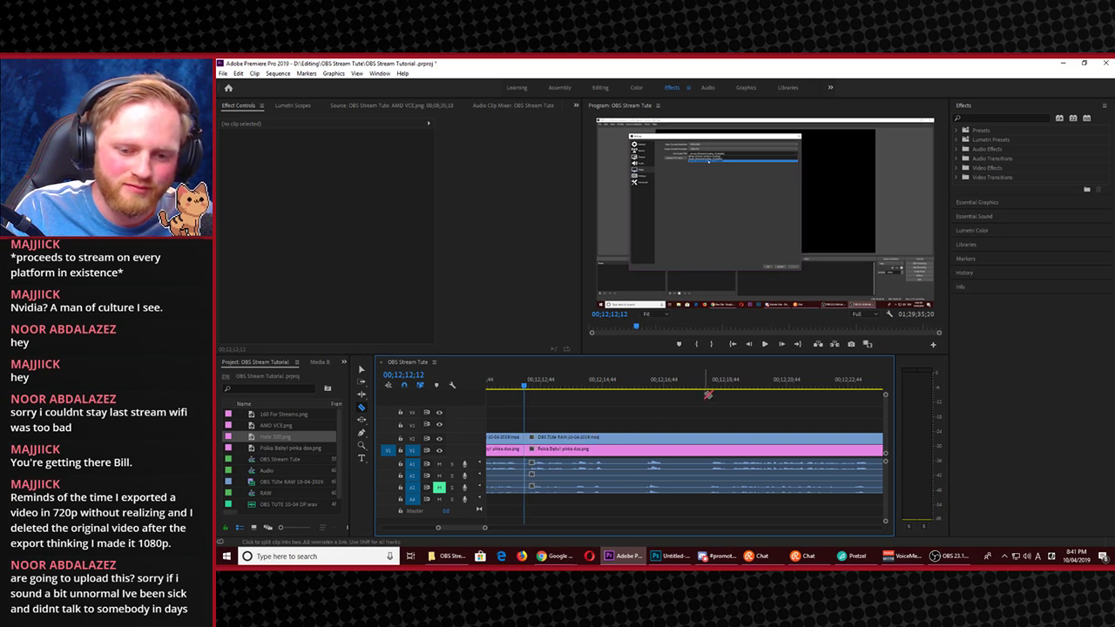
{"action": "left_click", "coordinate": [706, 438], "text": "shift"}
{"action": "key", "text": "v"}
{"action": "left_click", "coordinate": [638, 440]}
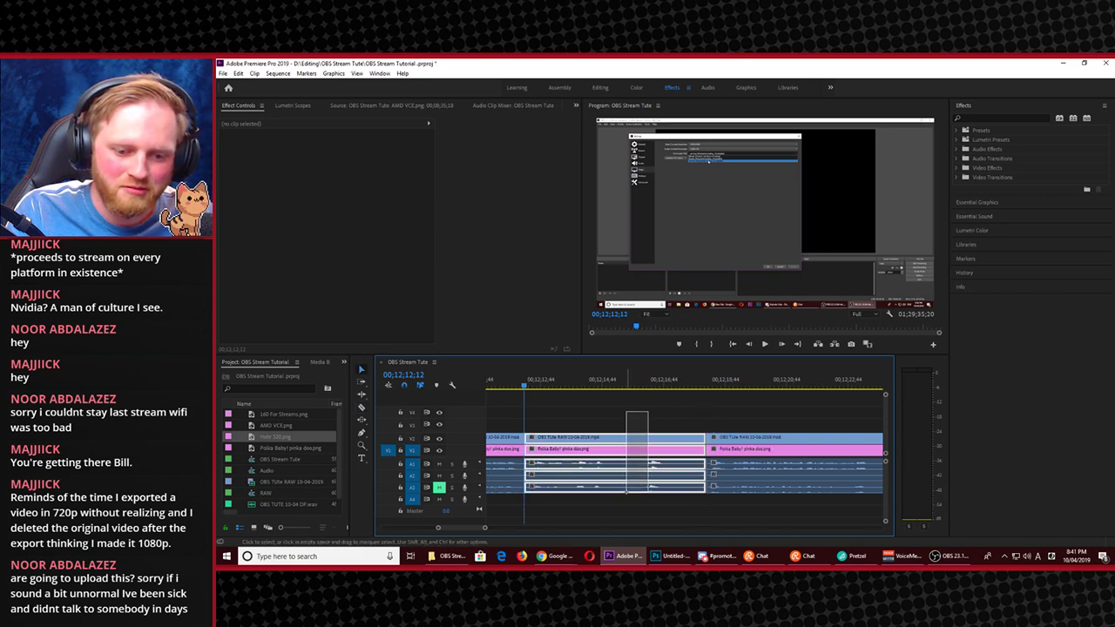
{"action": "key", "text": "Delete"}
{"action": "left_click", "coordinate": [620, 478]}
{"action": "key", "text": "Delete"}
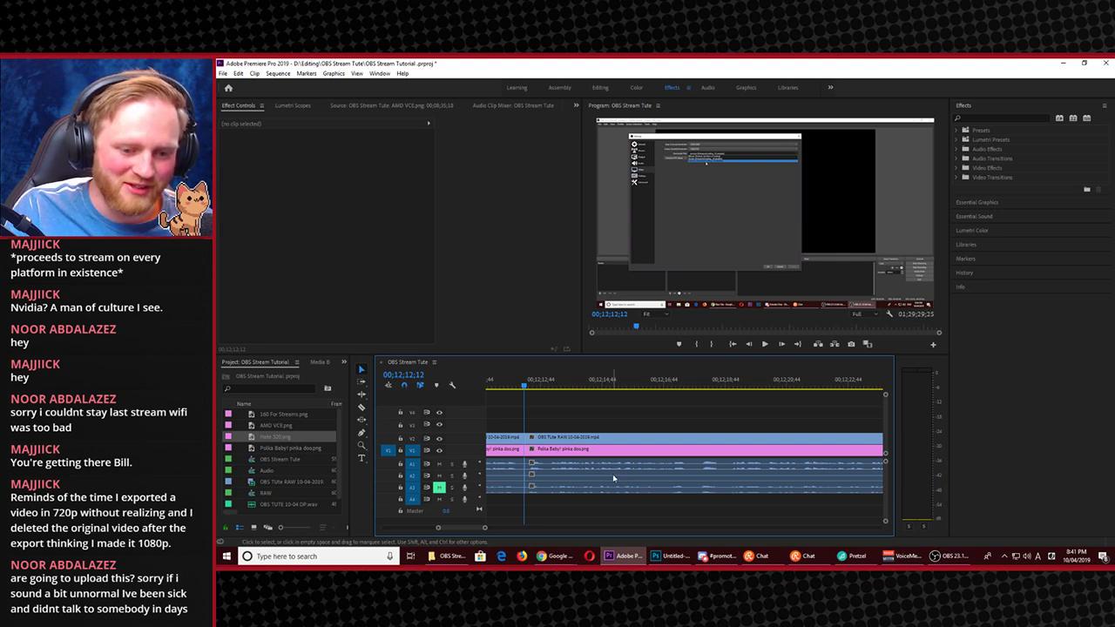
Preview the join at 00;12;12;12 and replay across it to 00;12;14;18
{"action": "left_click", "coordinate": [513, 388]}
{"action": "key", "text": "space"}
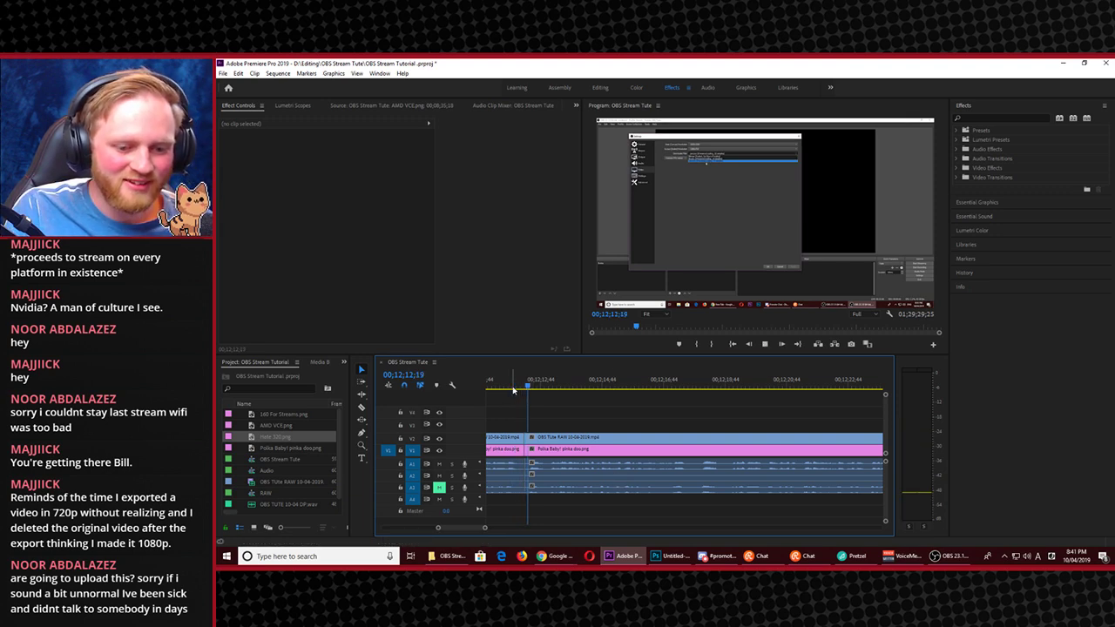
{"action": "left_click_drag", "start_coordinate": [513, 388], "coordinate": [553, 407]}
{"action": "key", "text": "space"}
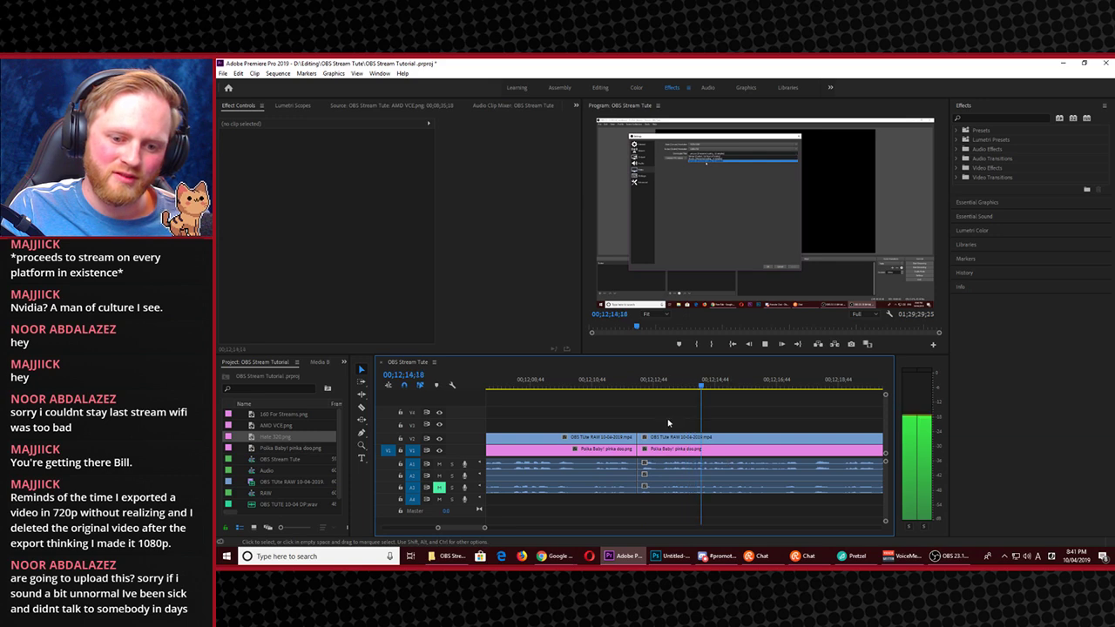
Split all tracks at 00;12;13;02, delete the section between the join at 00;12;12;12 and this cut, and close the gap
{"action": "left_click", "coordinate": [663, 384]}
{"action": "key", "text": "c"}
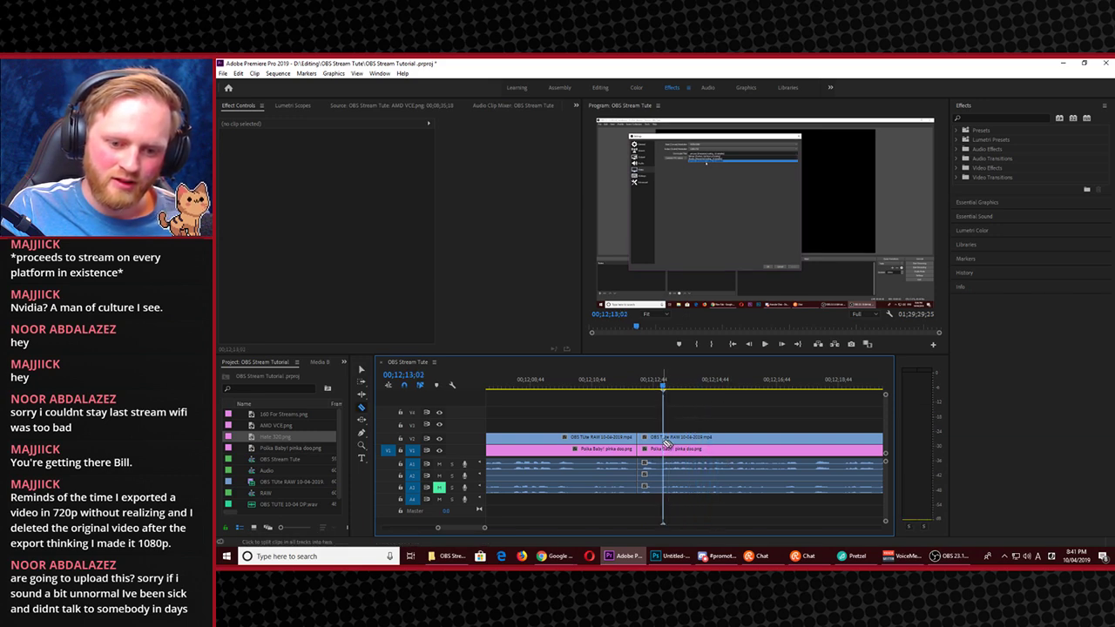
{"action": "left_click", "coordinate": [666, 443]}
{"action": "key", "text": "v"}
{"action": "left_click", "coordinate": [652, 474]}
{"action": "key", "text": "Delete"}
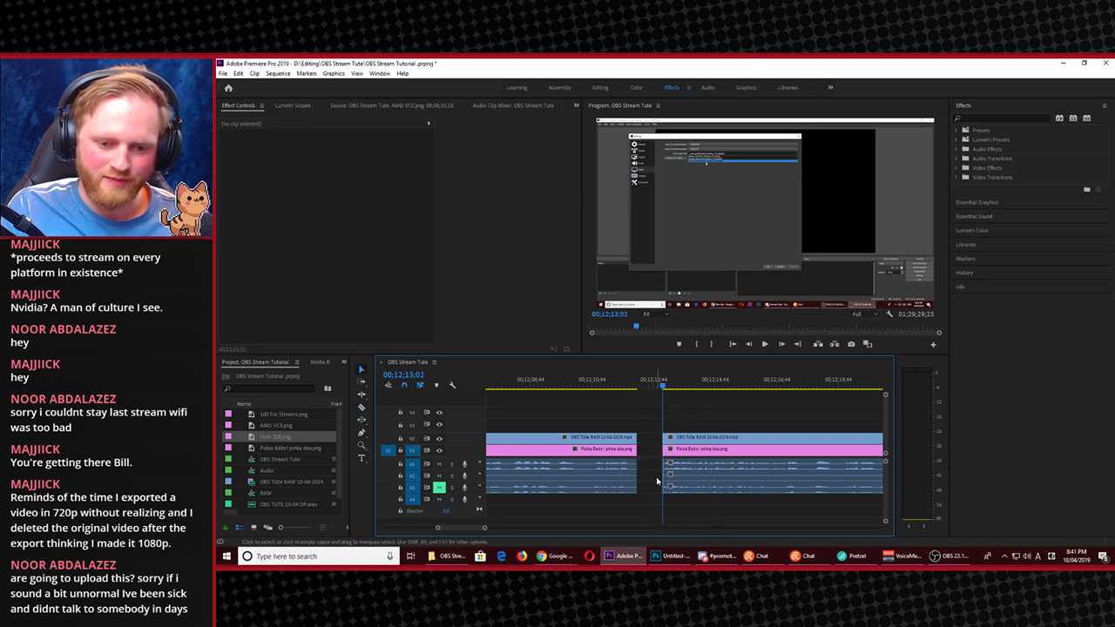
{"action": "left_click", "coordinate": [657, 481]}
{"action": "key", "text": "Delete"}
Play across the shortened join and review the footage up to 00;13;11;03, enlarging the program preview from about 00;12;37;43
{"action": "left_click", "coordinate": [612, 385]}
{"action": "key", "text": "space"}
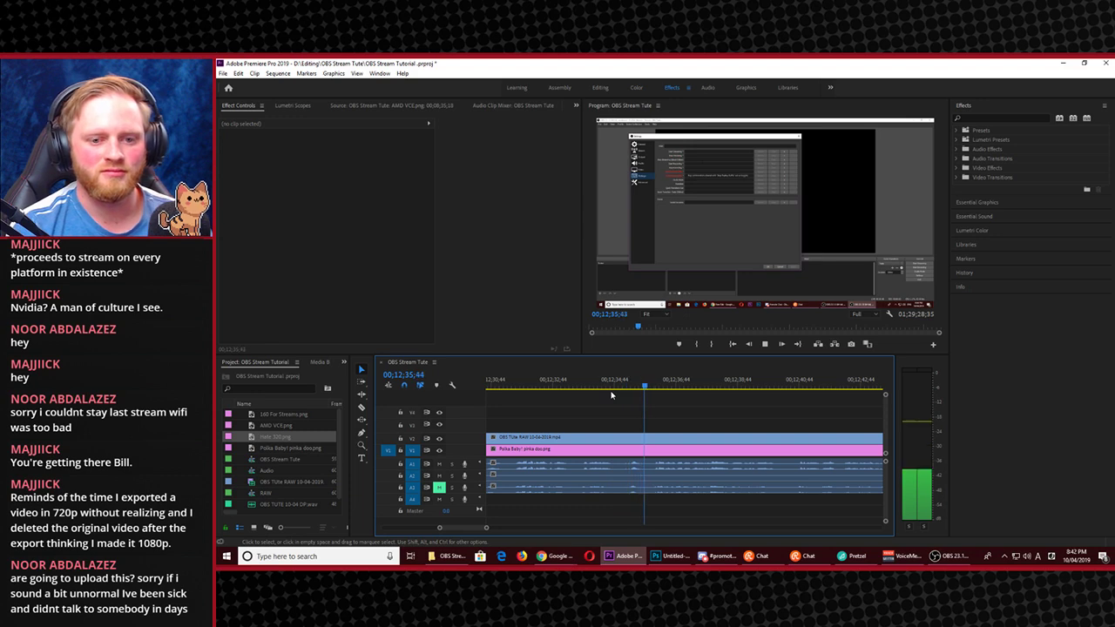
{"action": "left_click", "coordinate": [684, 204]}
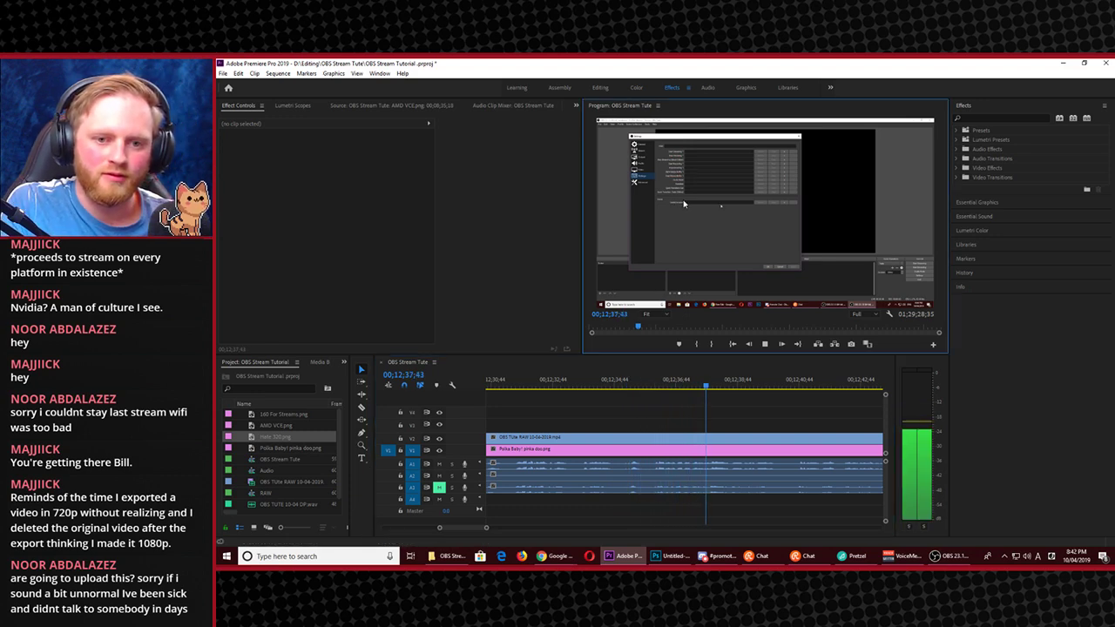
{"action": "key", "text": "grave"}
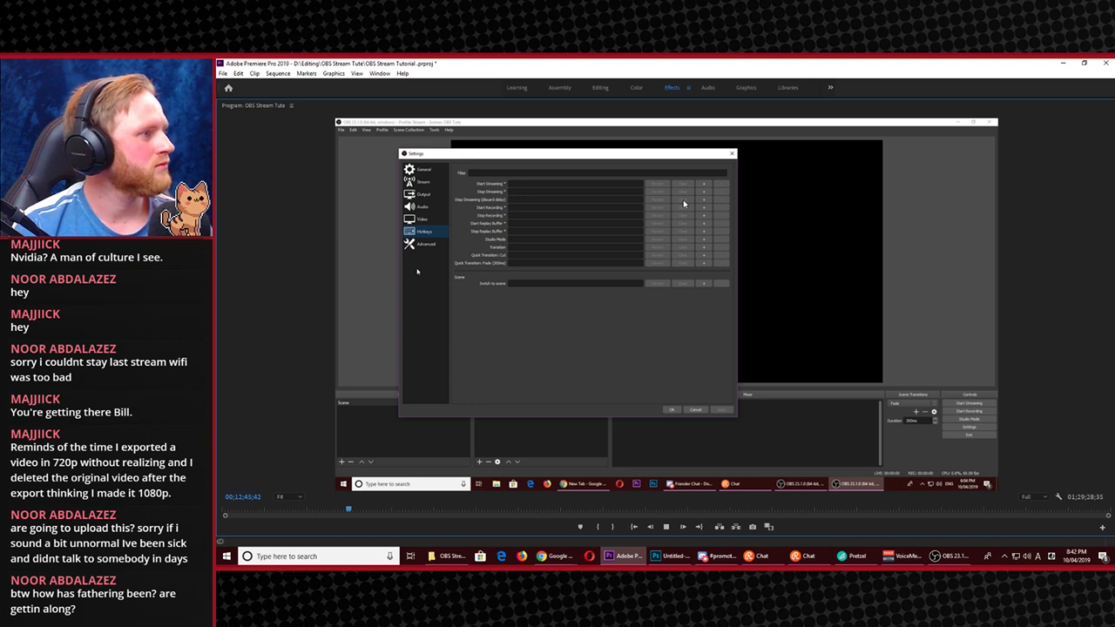
{"action": "key", "text": "space"}
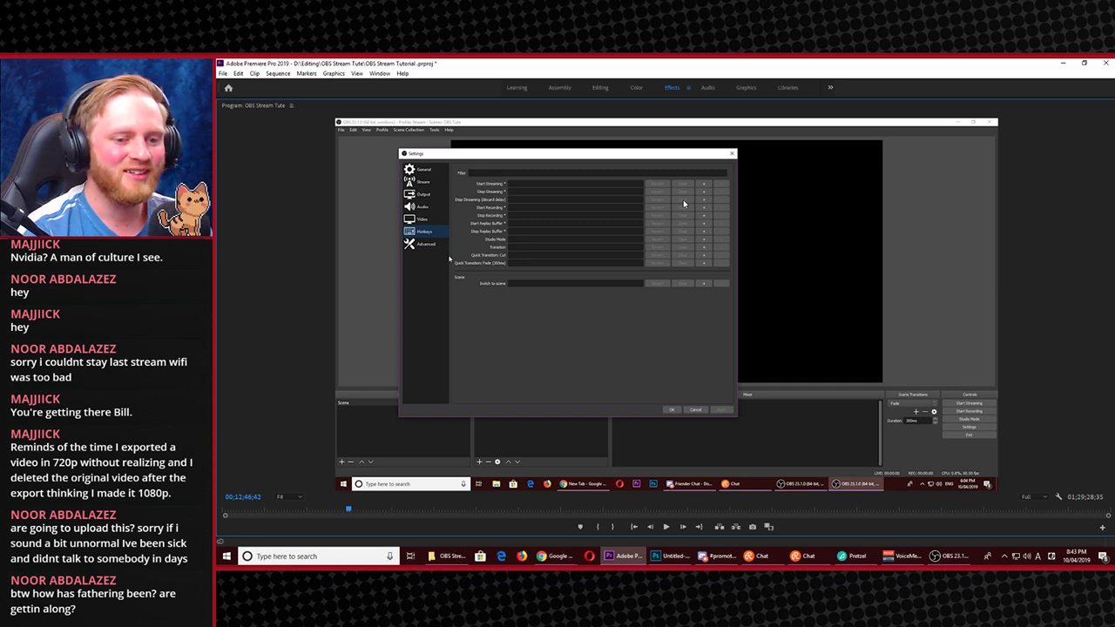
{"action": "key", "text": "space"}
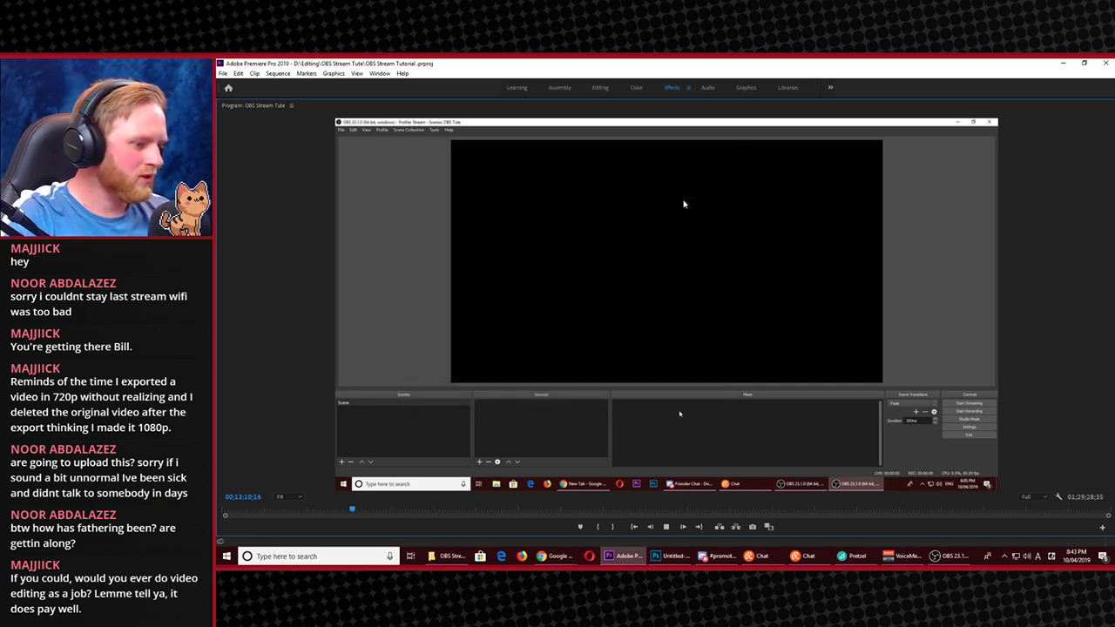
{"action": "key", "text": "space"}
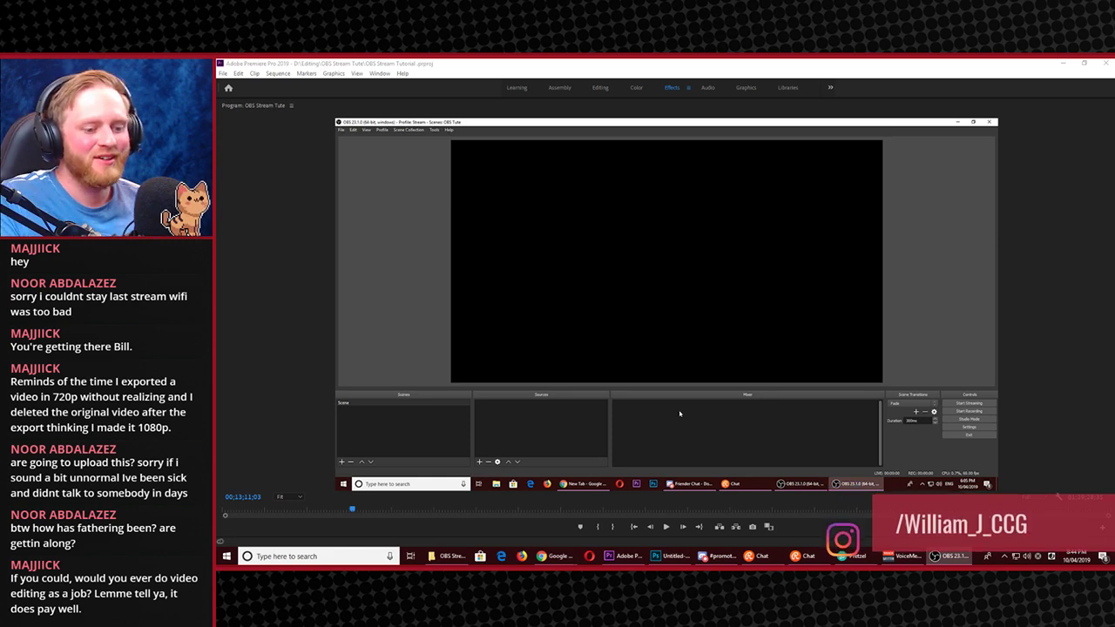
Review the enlarged footage from 00;13;11;03 to 00;16;25;29, pausing at 00;15;09;49, and restore the normal panel layout
{"action": "left_click", "coordinate": [815, 395]}
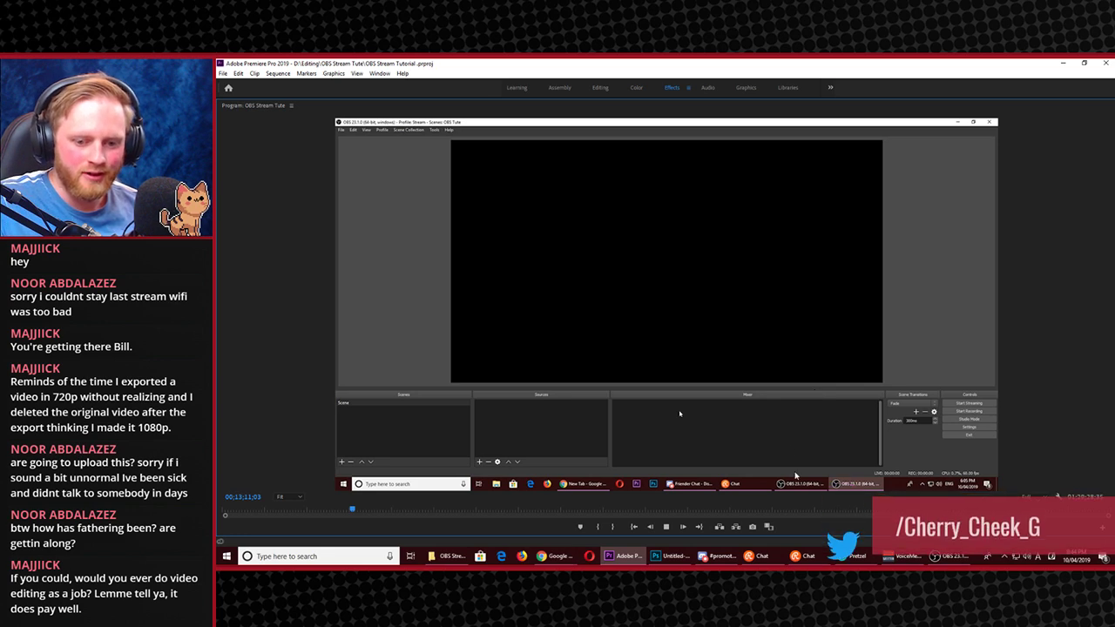
{"action": "key", "text": "space"}
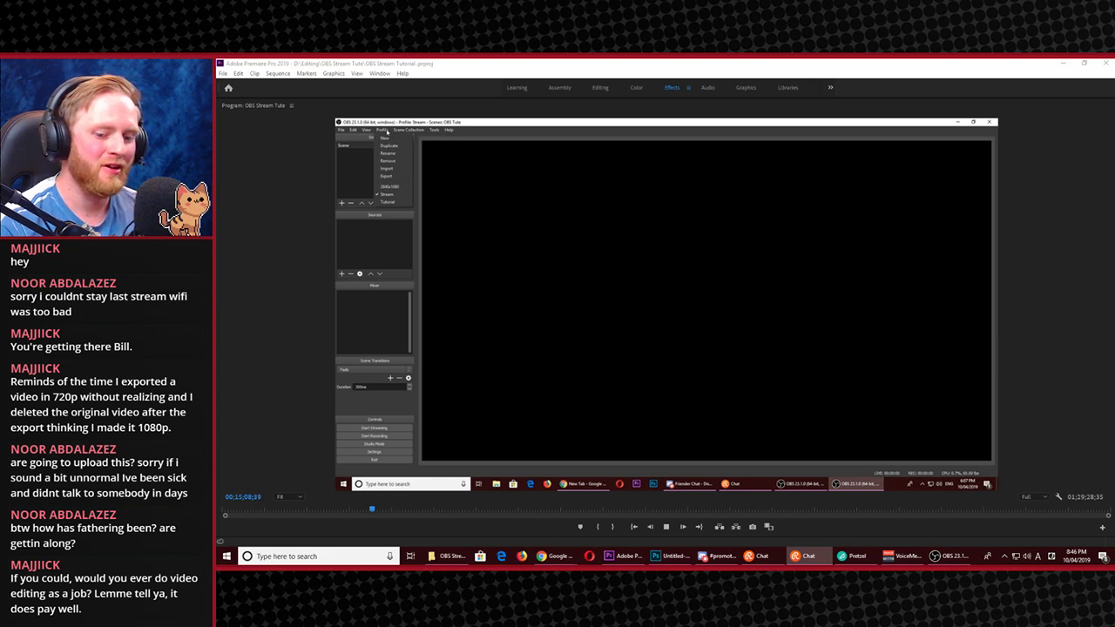
{"action": "left_click", "coordinate": [625, 319]}
{"action": "key", "text": "space"}
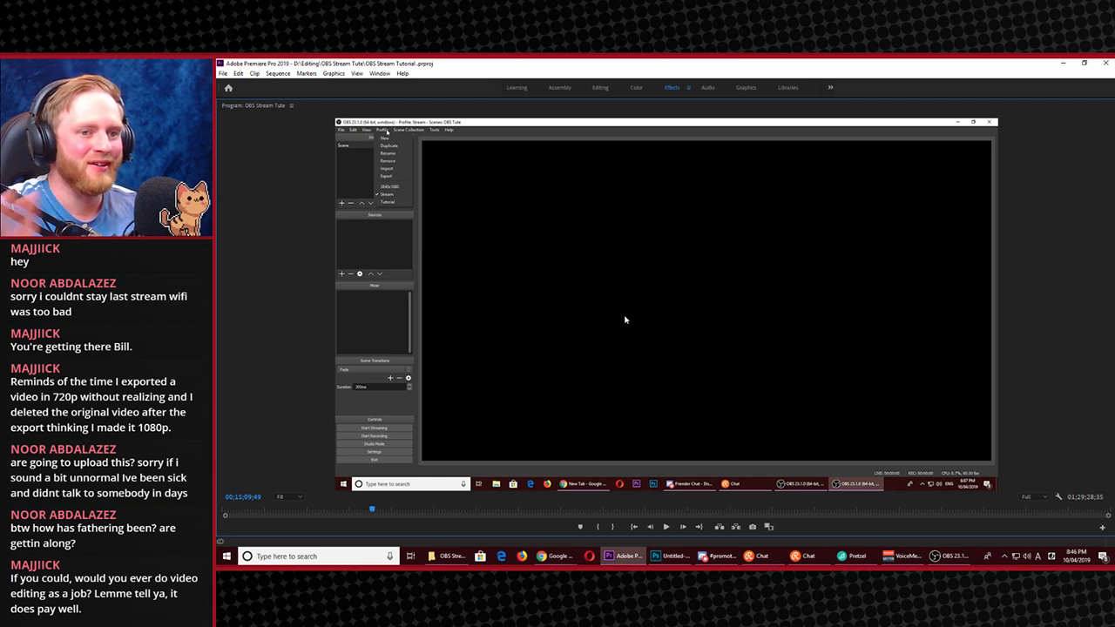
{"action": "key", "text": "space"}
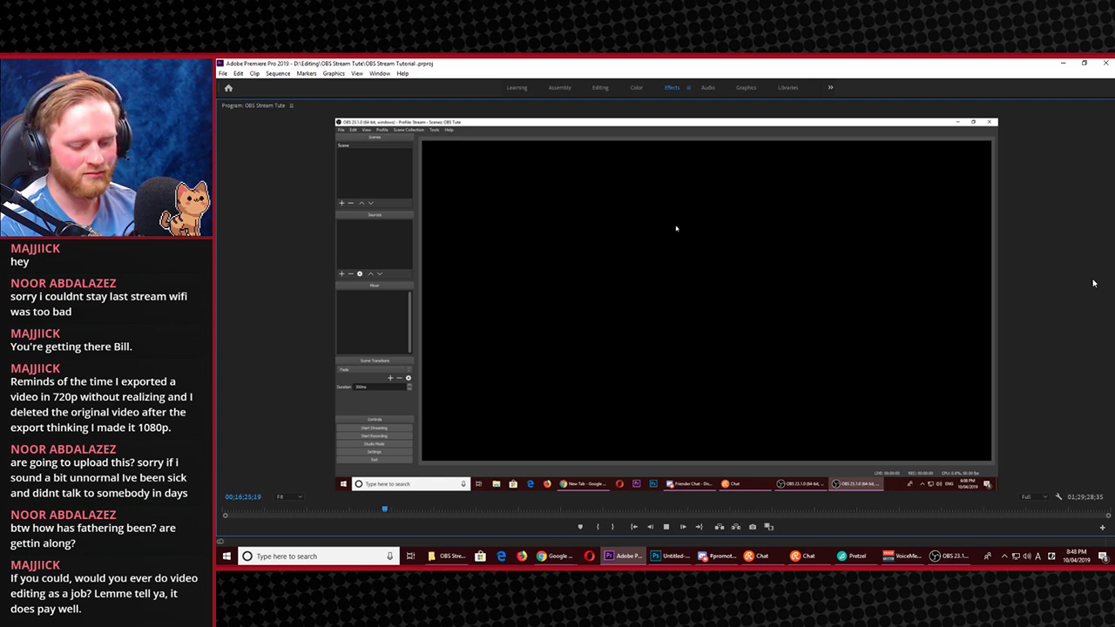
{"action": "key", "text": "space"}
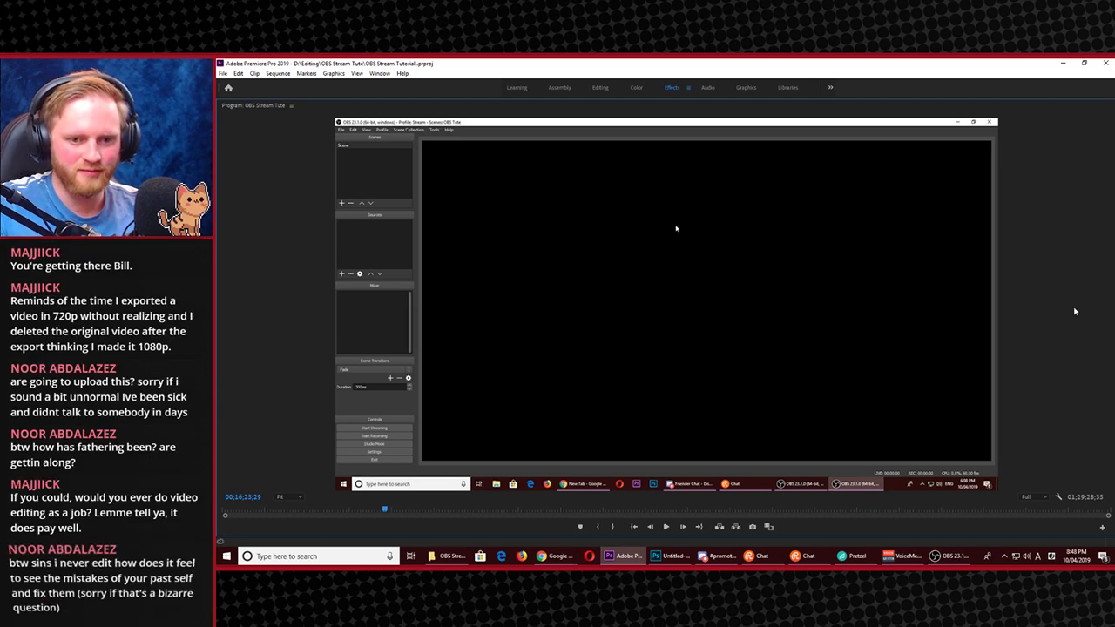
{"action": "key", "text": "grave"}
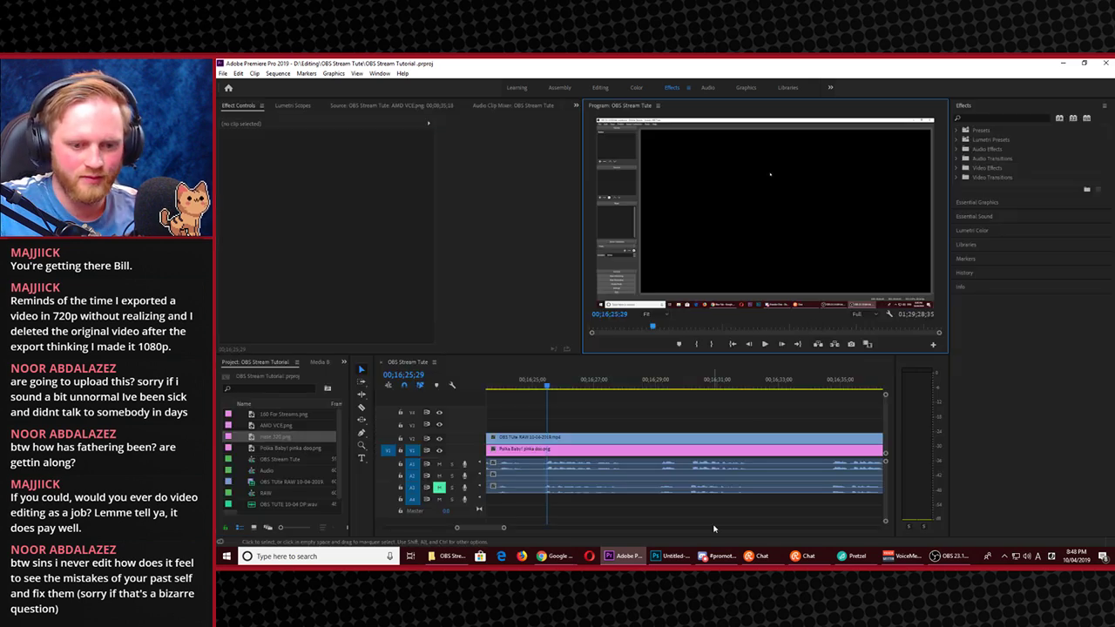
Replay the footage between about 00;16;20;00 and 00;16;26;30 repeatedly to locate the section to cut out
{"action": "scroll", "coordinate": [560, 403], "scroll_direction": "up", "scroll_amount": 2}
{"action": "left_click", "coordinate": [558, 389]}
{"action": "mouse_move", "coordinate": [558, 389]}
{"action": "left_mouse_down"}
{"action": "mouse_move", "coordinate": [508, 393]}
{"action": "mouse_move", "coordinate": [543, 397]}
{"action": "left_mouse_up"}
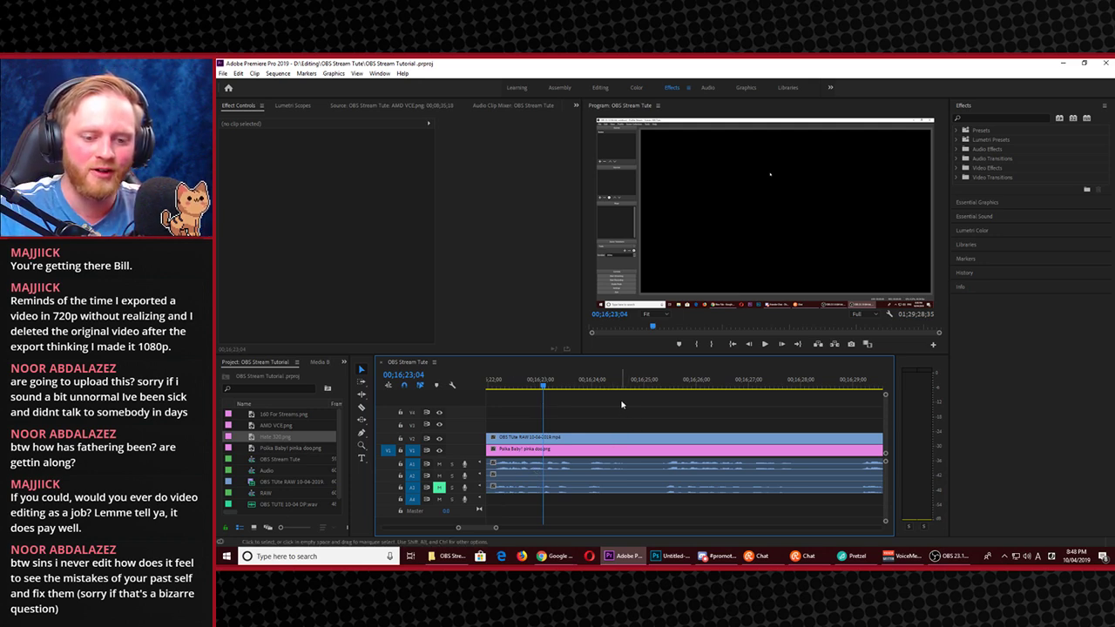
{"action": "key", "text": "space"}
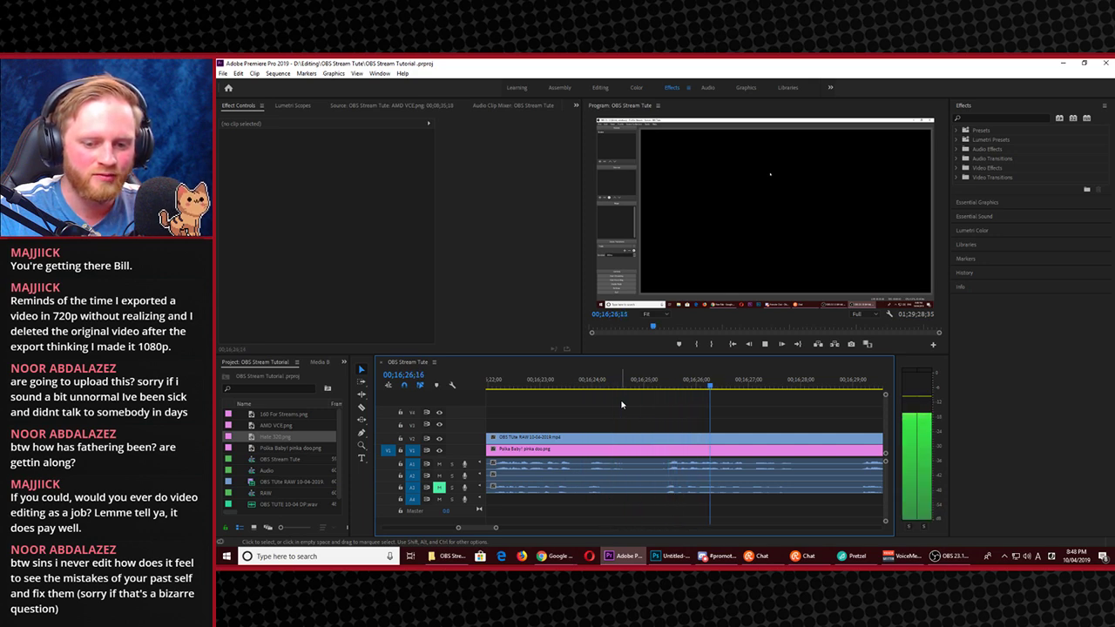
{"action": "key", "text": "space"}
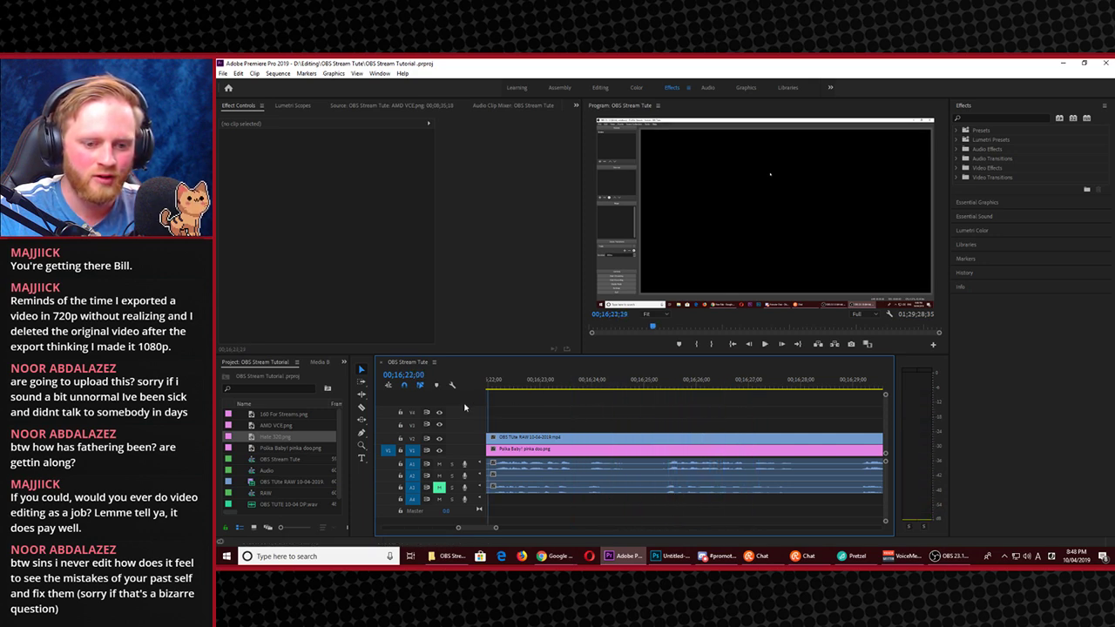
{"action": "scroll", "coordinate": [575, 401], "scroll_direction": "up", "scroll_amount": 3}
{"action": "left_click", "coordinate": [534, 383]}
{"action": "key", "text": "space"}
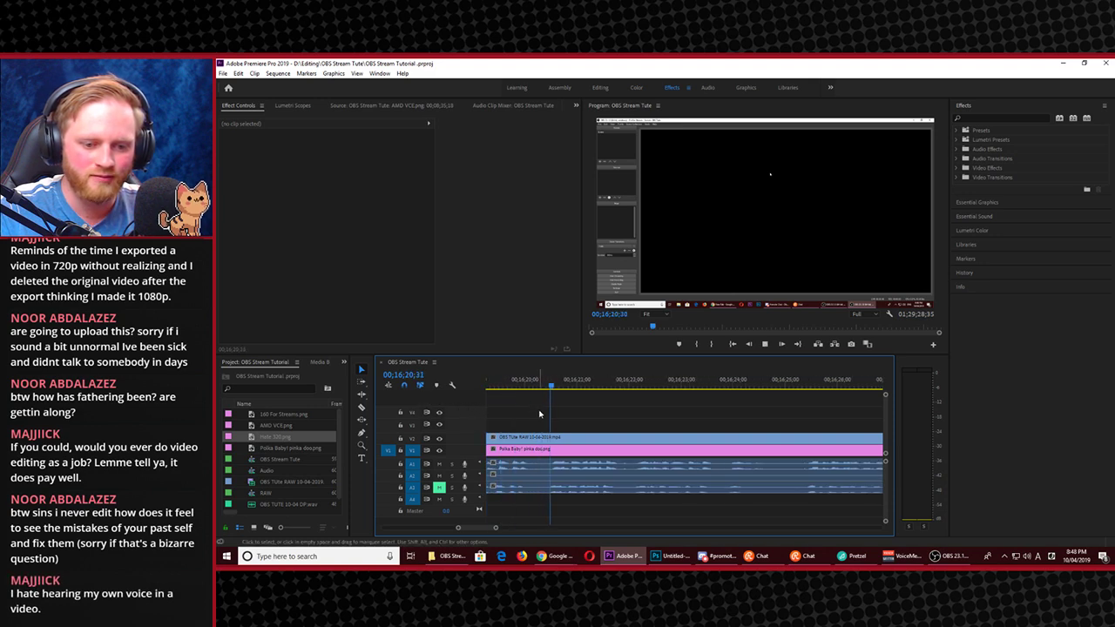
{"action": "key", "text": "space"}
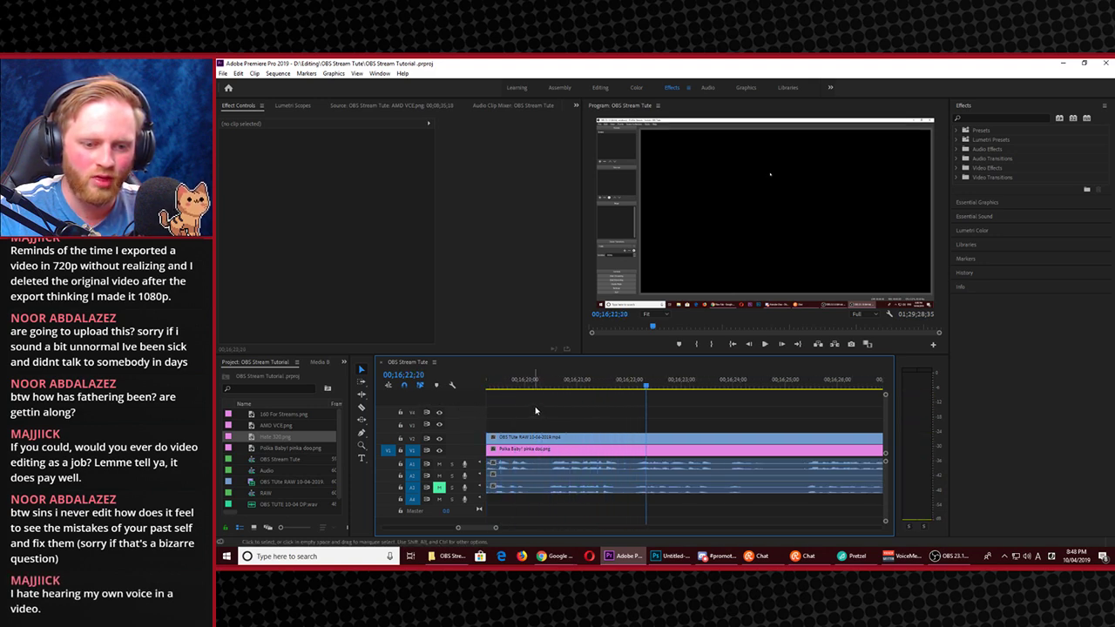
{"action": "left_click", "coordinate": [541, 386]}
{"action": "key", "text": "space"}
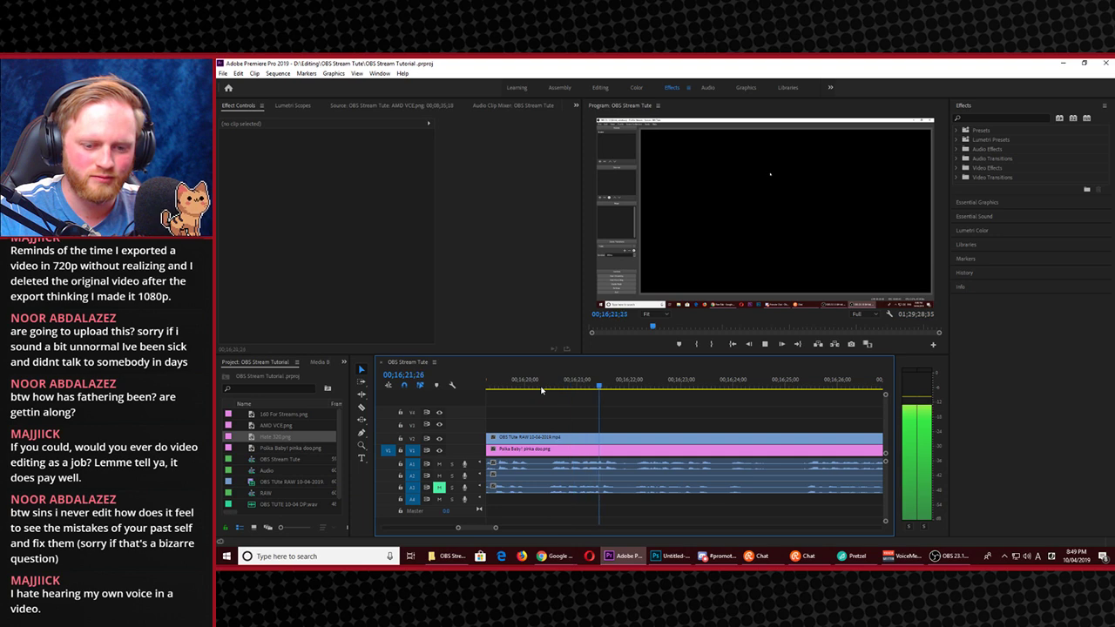
{"action": "key", "text": "space"}
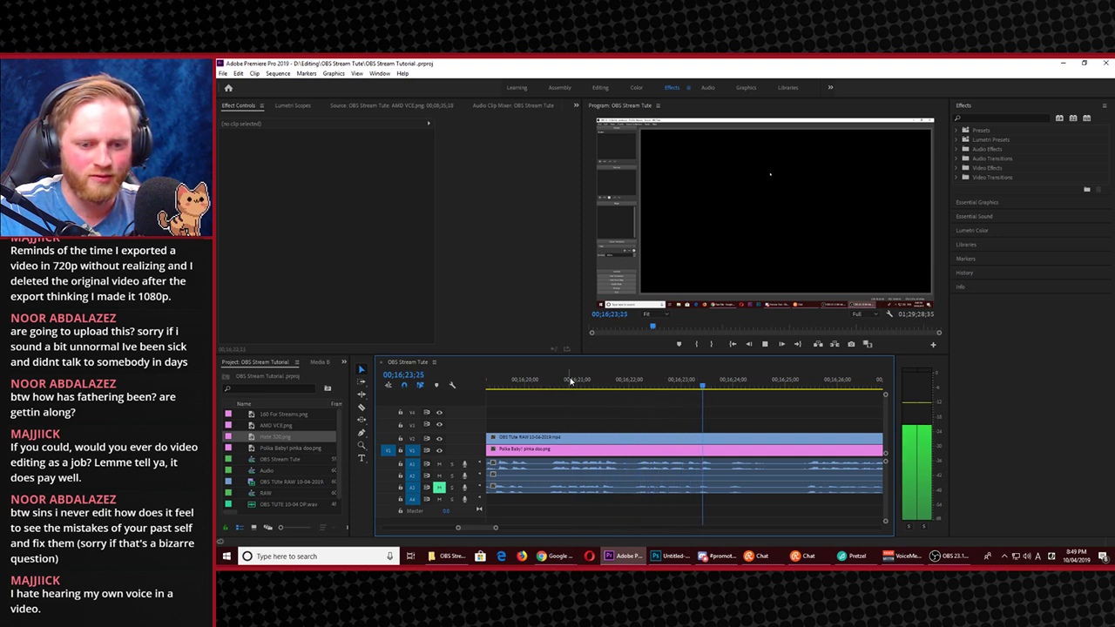
Split all tracks at 00;16;22;06 and about 00;16;20;30, delete the section between the cuts, and close the gap
{"action": "left_click_drag", "start_coordinate": [655, 387], "coordinate": [635, 391]}
{"action": "key", "text": "c"}
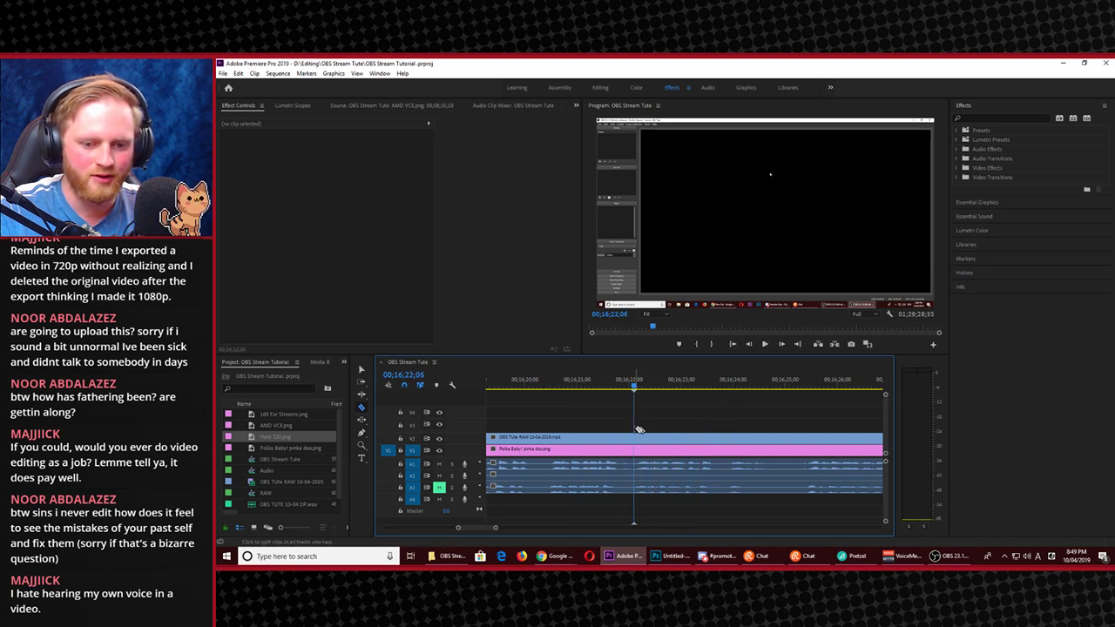
{"action": "left_click", "coordinate": [636, 437], "text": "shift"}
{"action": "left_click", "coordinate": [548, 438], "text": "shift"}
{"action": "key", "text": "v"}
{"action": "left_click_drag", "start_coordinate": [584, 418], "coordinate": [579, 512]}
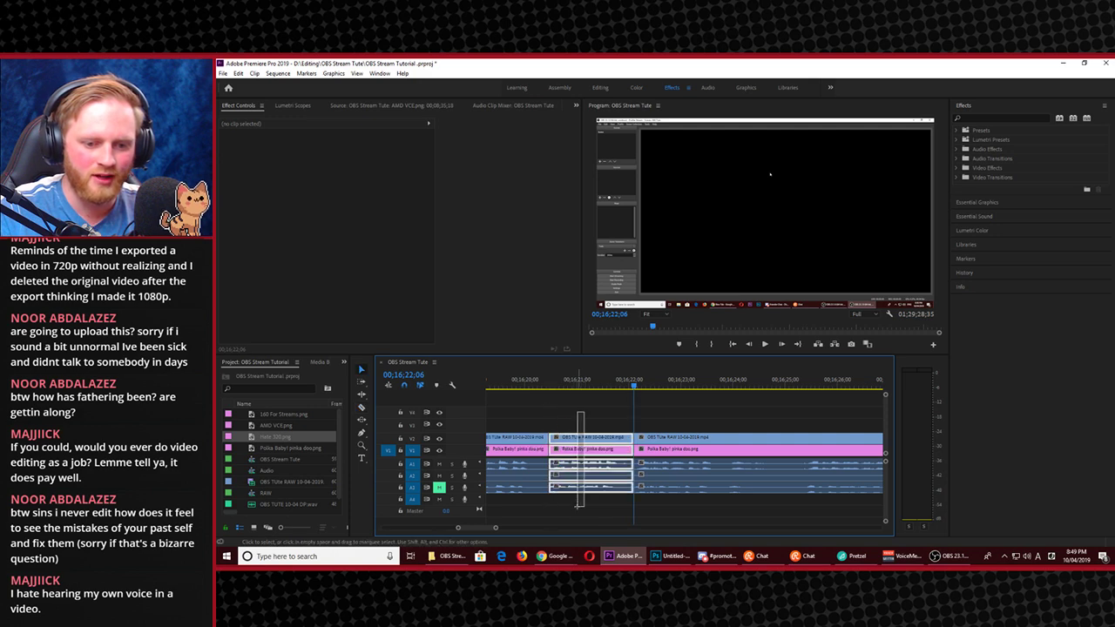
{"action": "key", "text": "Delete"}
{"action": "left_click", "coordinate": [582, 486]}
{"action": "key", "text": "Delete"}
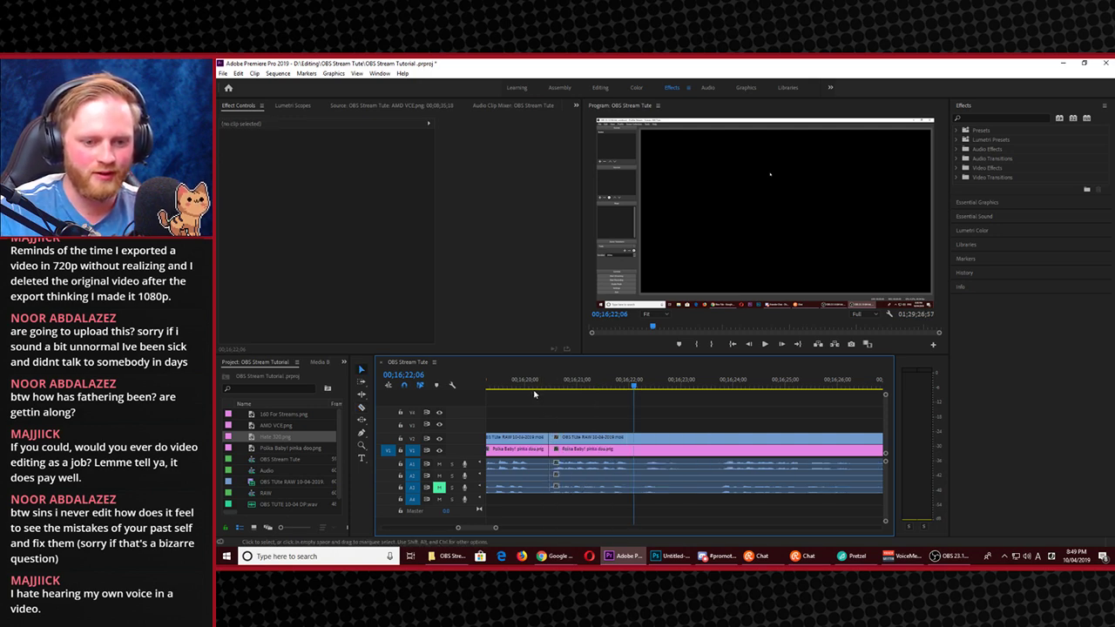
Replay across the join near 00;16;20;30 several times, starting as early as about 00;16;17;00 and stopping at 00;16;22;28
{"action": "left_click", "coordinate": [517, 390]}
{"action": "key", "text": "space"}
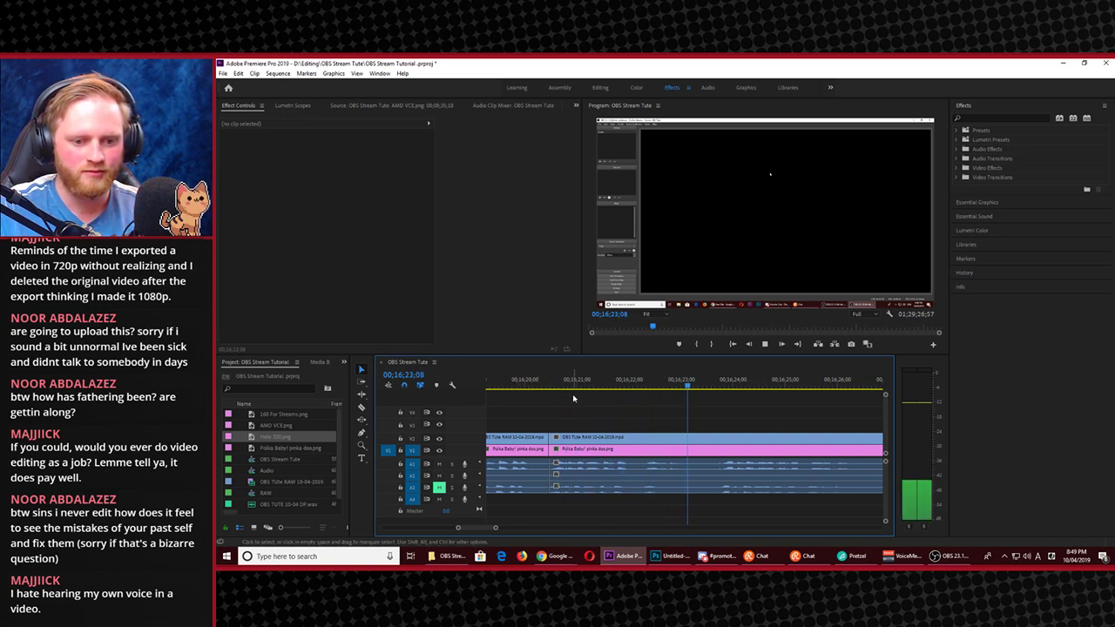
{"action": "left_click", "coordinate": [489, 390]}
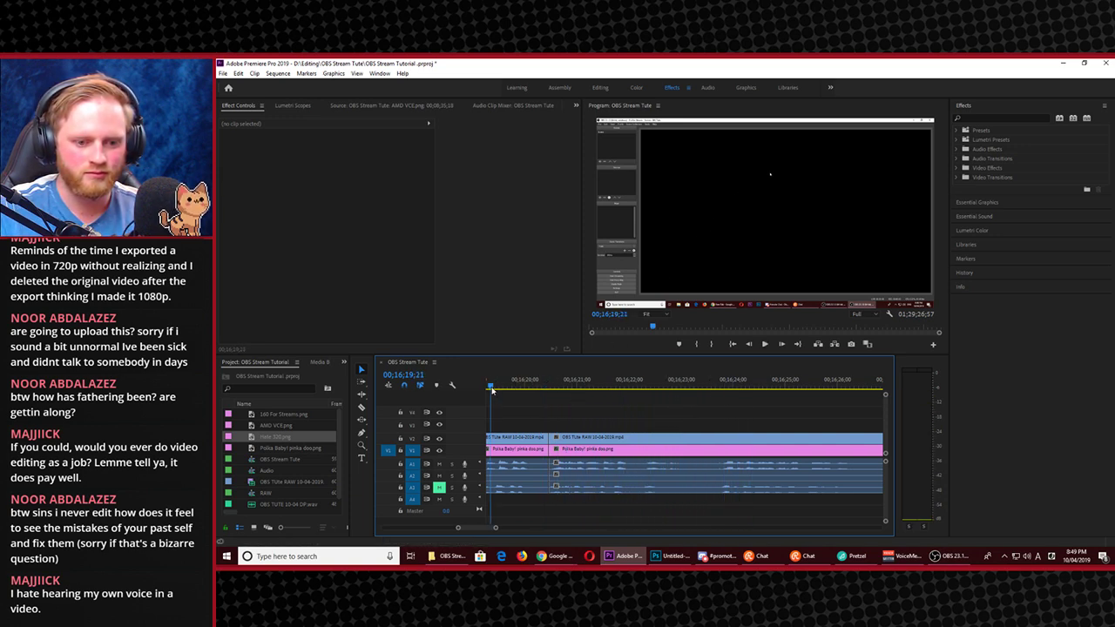
{"action": "key", "text": "space"}
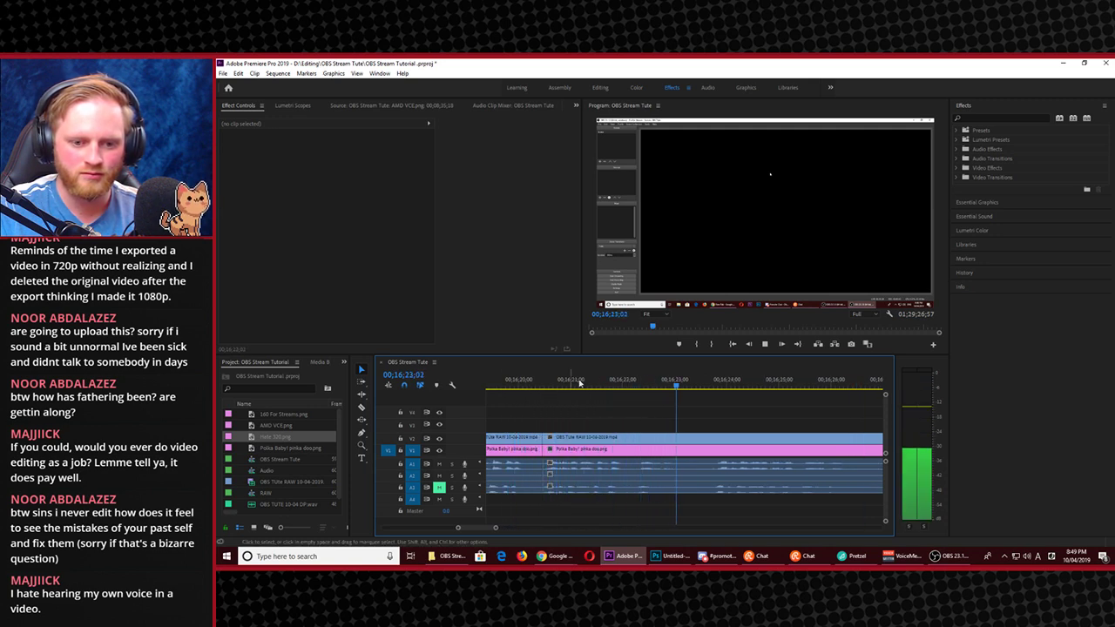
{"action": "key", "text": "space"}
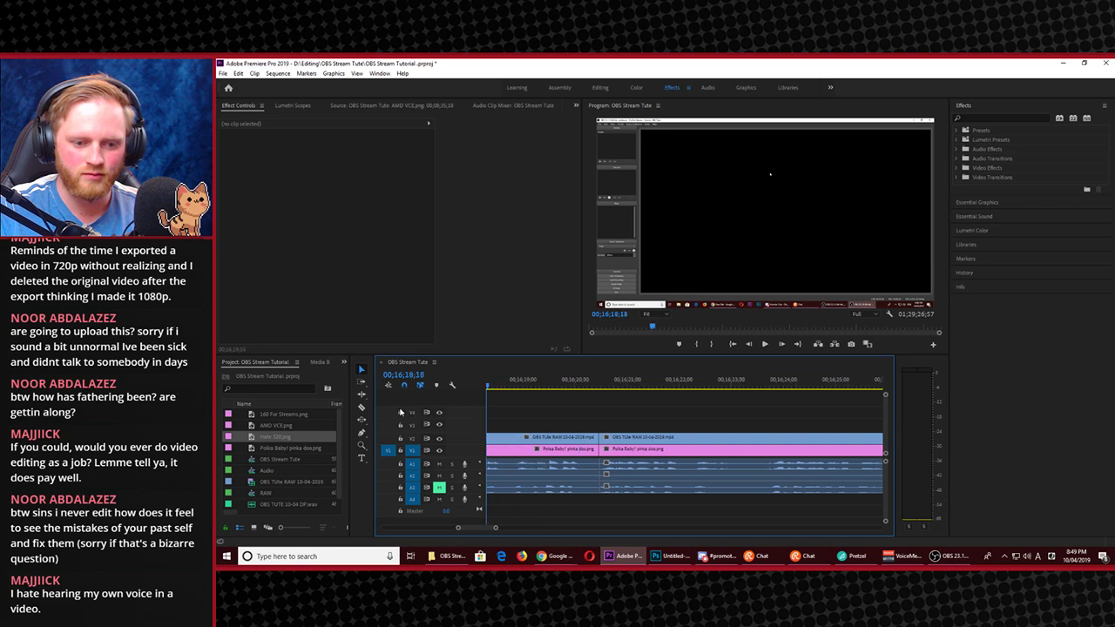
{"action": "key", "text": "j"}
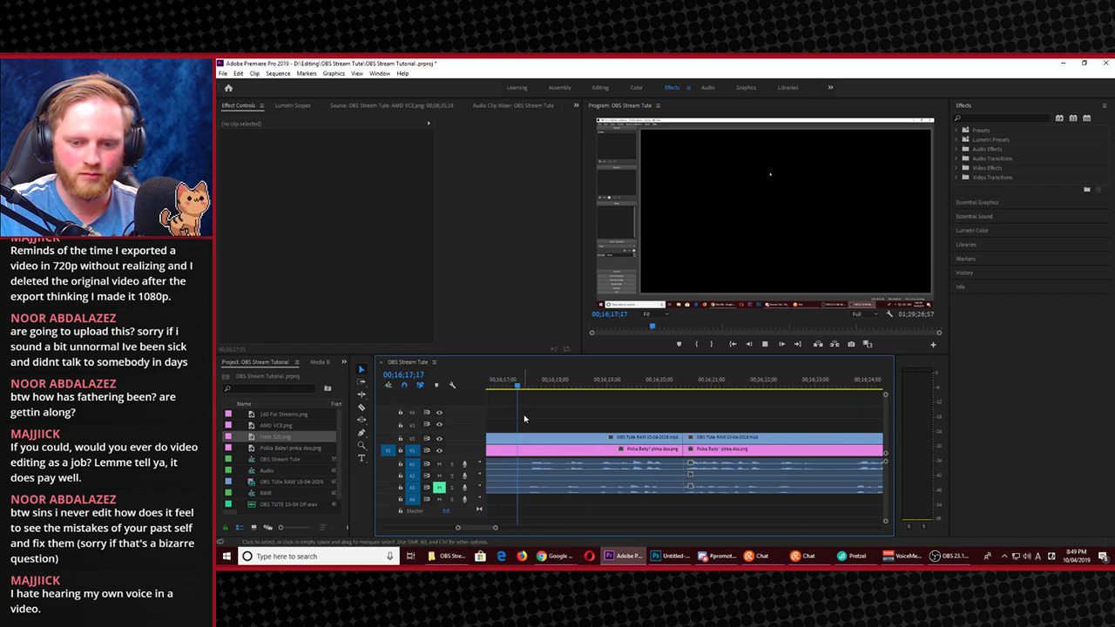
{"action": "key", "text": "l"}
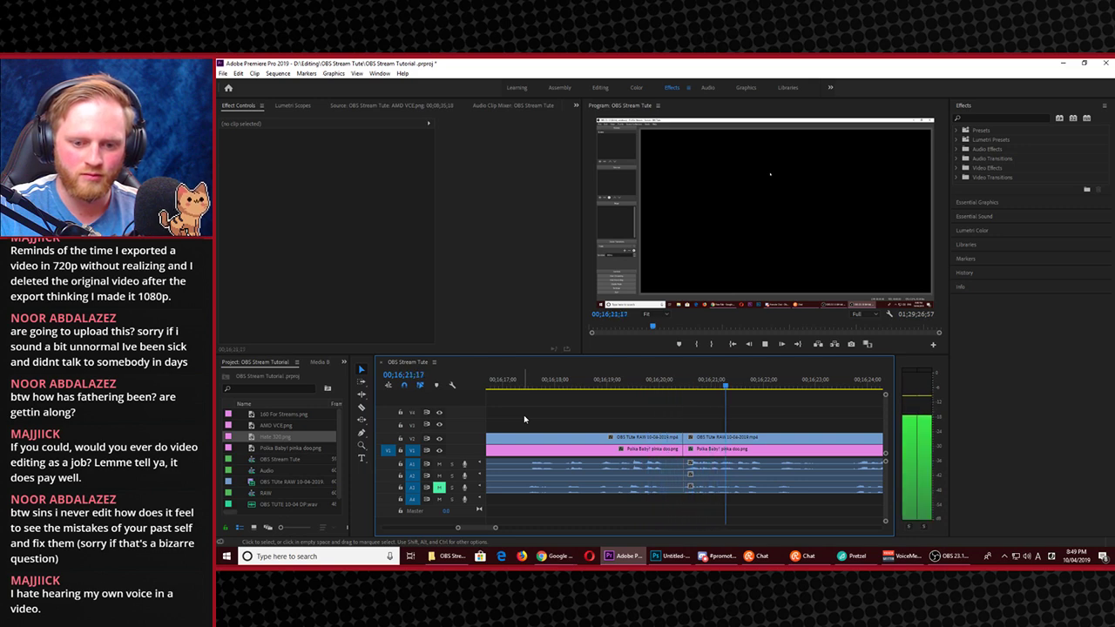
{"action": "key", "text": "k"}
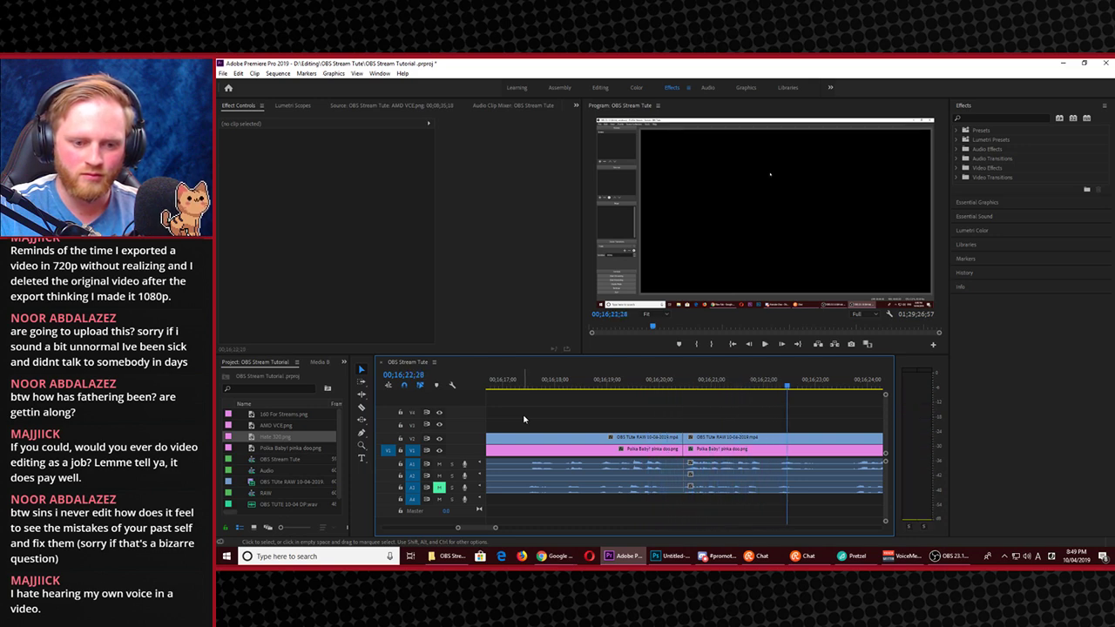
Split all tracks at about 00;16;17;20 and 00;16;20;15, delete the section between the cuts, and close the gap
{"action": "key", "text": "c"}
{"action": "left_click", "coordinate": [523, 419], "text": "shift"}
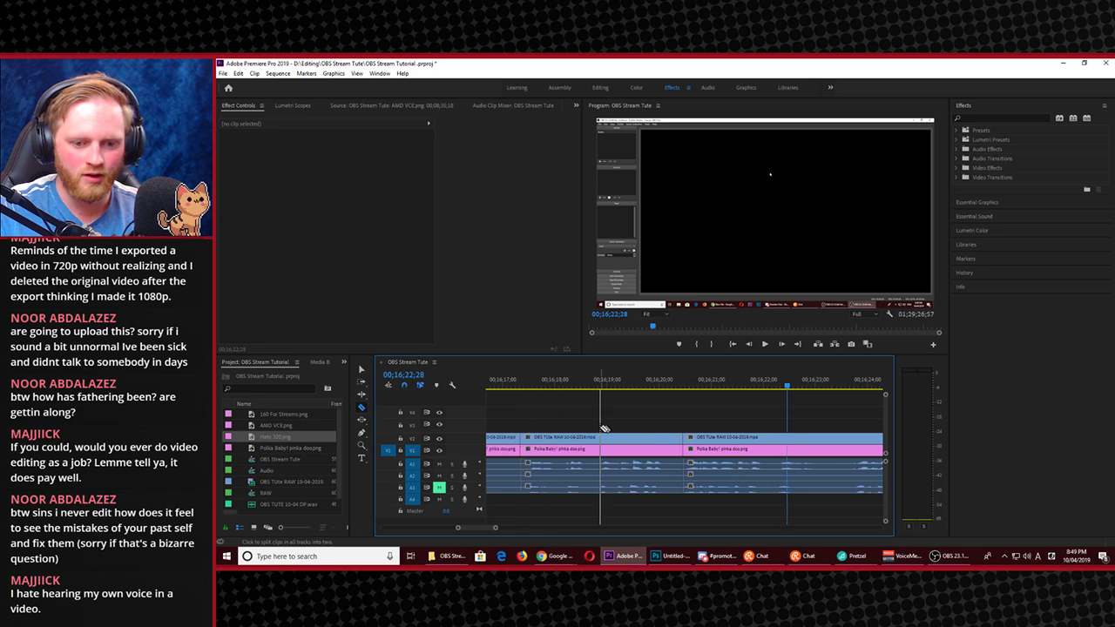
{"action": "left_click", "coordinate": [616, 427]}
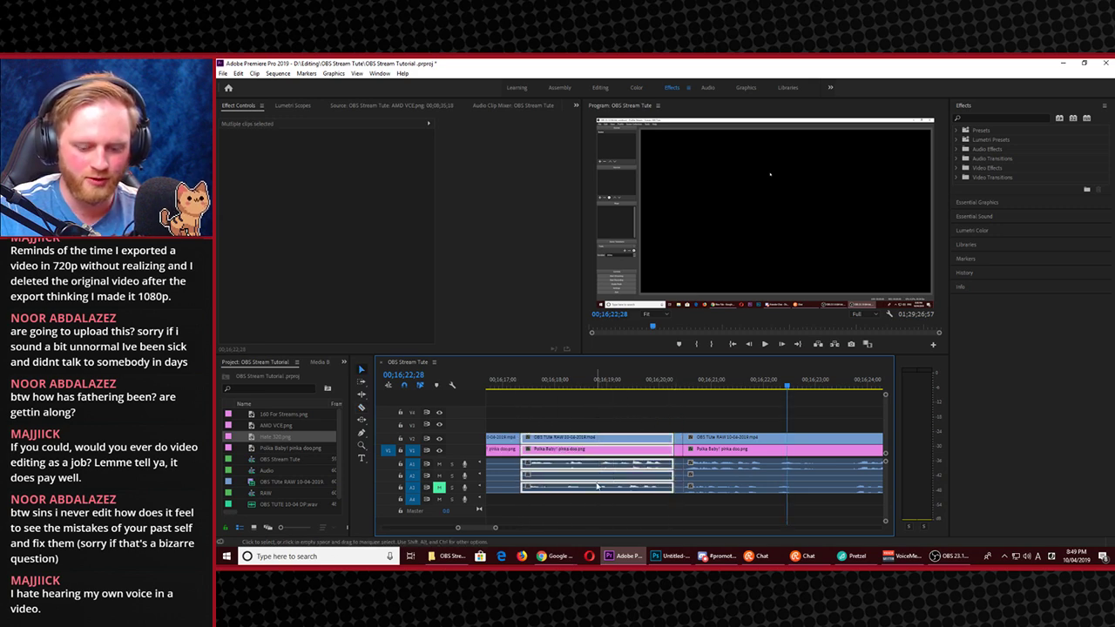
{"action": "key", "text": "Delete"}
{"action": "left_click", "coordinate": [538, 440]}
{"action": "key", "text": "Delete"}
Play across the join near 00;16;17;20 from about 00;16;15;36 and stop at 00;16;20;14
{"action": "key", "text": "Up"}
{"action": "key", "text": "j"}
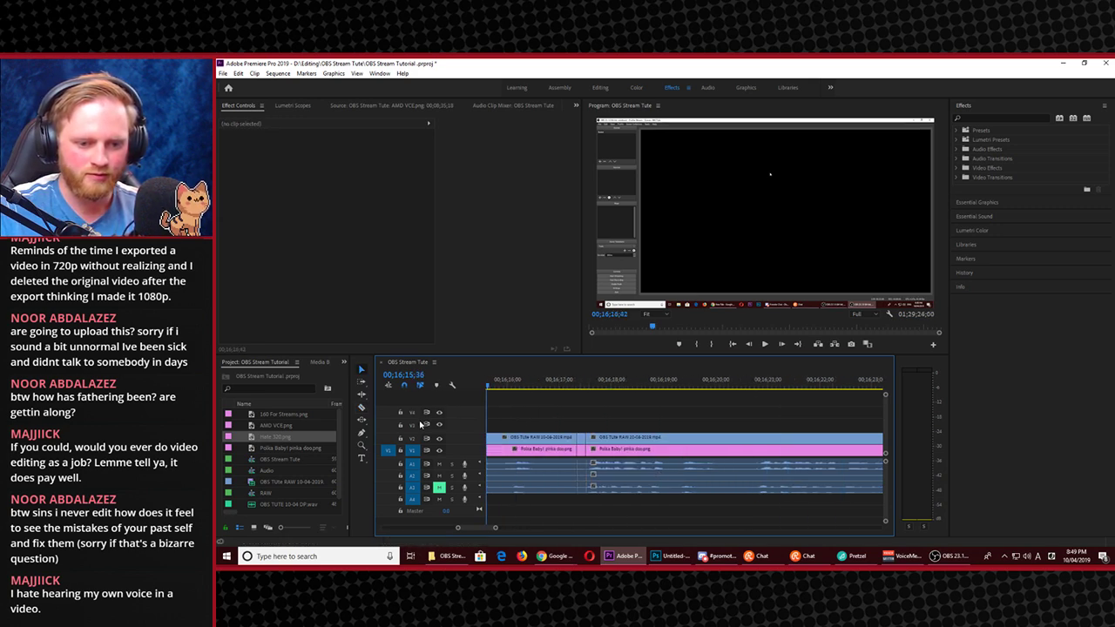
{"action": "key", "text": "l"}
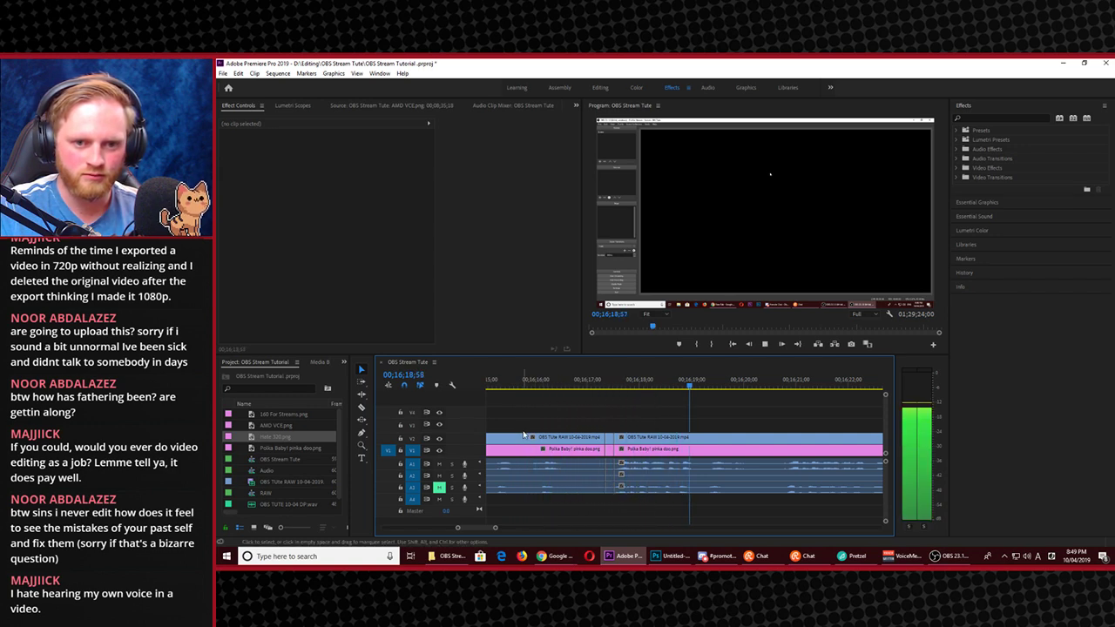
{"action": "key", "text": "k"}
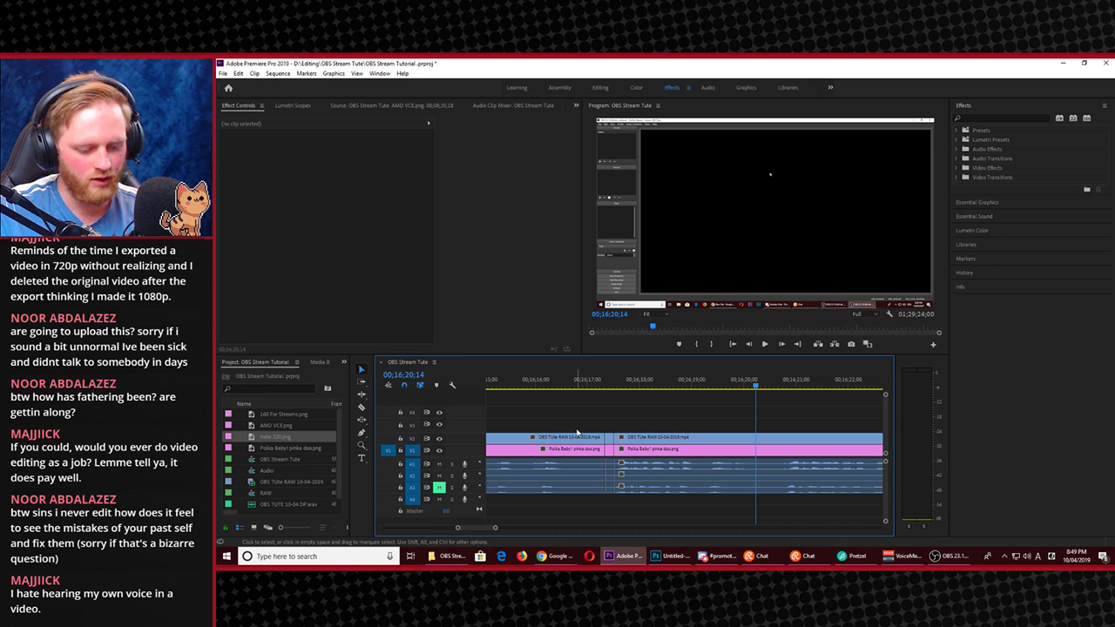
Split all tracks at about 00;16;16;40, delete the pieces from there to about 00;16;17;30, and close the gap
{"action": "key", "text": "c"}
{"action": "left_click", "coordinate": [572, 436], "text": "shift"}
{"action": "key", "text": "v"}
{"action": "left_click_drag", "start_coordinate": [578, 423], "coordinate": [607, 503]}
{"action": "key", "text": "Delete"}
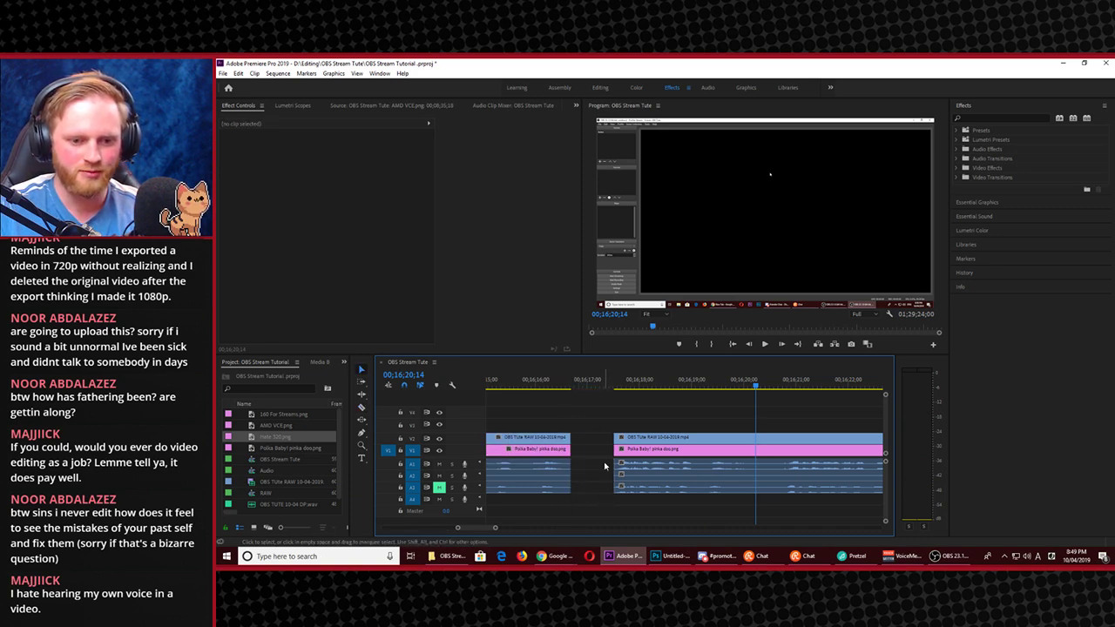
{"action": "left_click", "coordinate": [607, 466]}
{"action": "key", "text": "Delete"}
Play twice across the shortened join near 00;16;16;40, stopping at 00;16;19;05
{"action": "left_click", "coordinate": [556, 389]}
{"action": "key", "text": "space"}
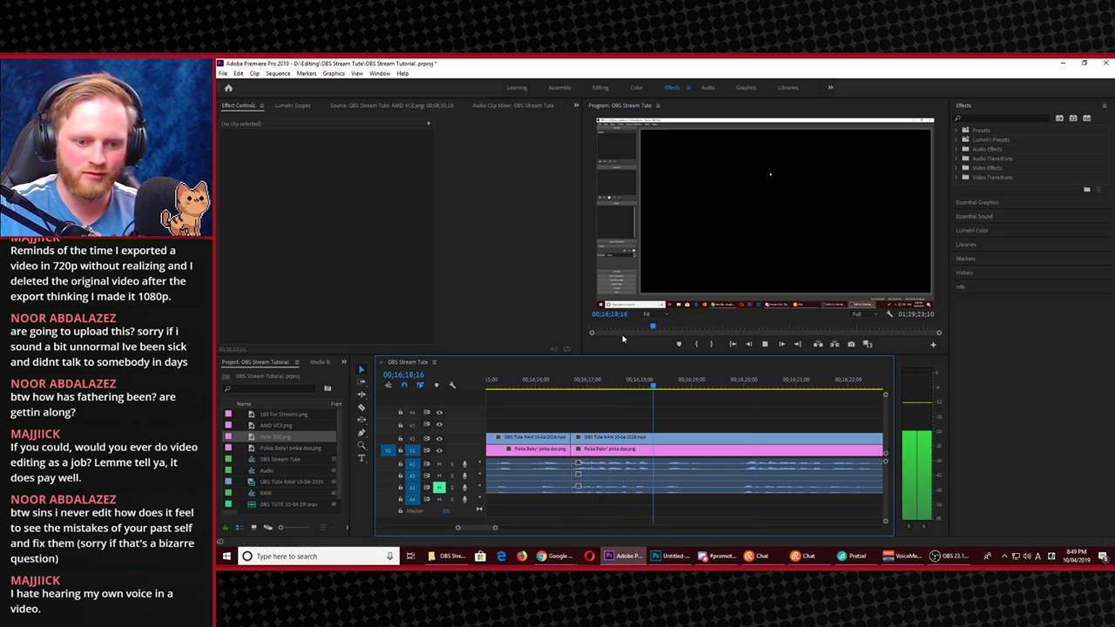
{"action": "left_click", "coordinate": [545, 386]}
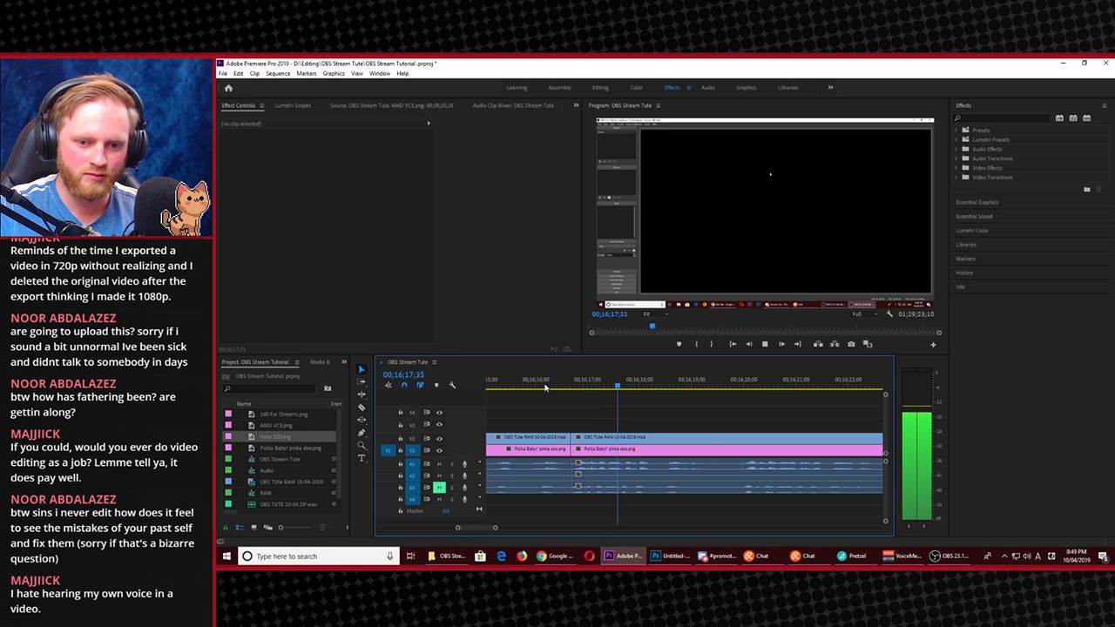
{"action": "key", "text": "space"}
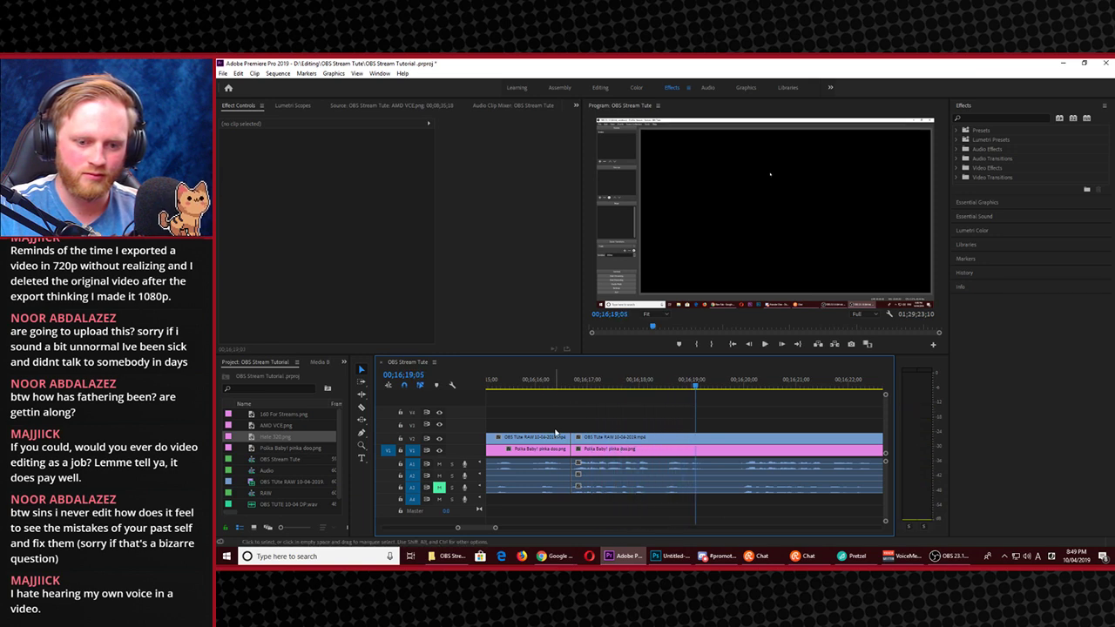
Move everything after the join 12 frames later, extend the preceding video clips to fill the picture gap, and replay to 00;16;18;50
{"action": "left_click_drag", "start_coordinate": [573, 417], "coordinate": [593, 493]}
{"action": "left_click_drag", "start_coordinate": [600, 443], "coordinate": [576, 446]}
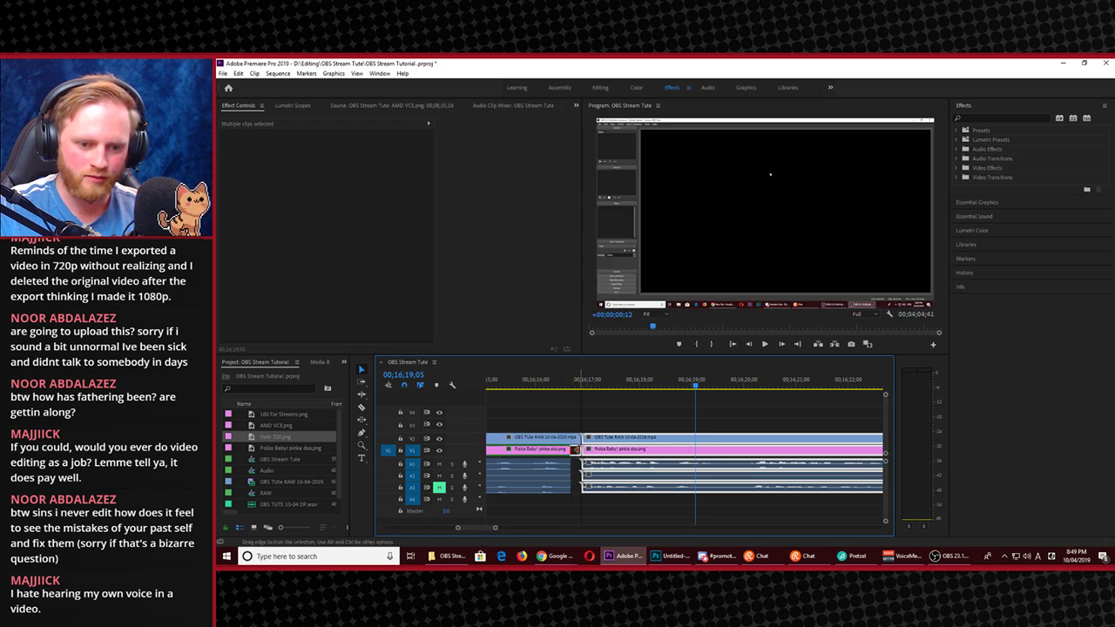
{"action": "left_click", "coordinate": [552, 384]}
{"action": "key", "text": "space"}
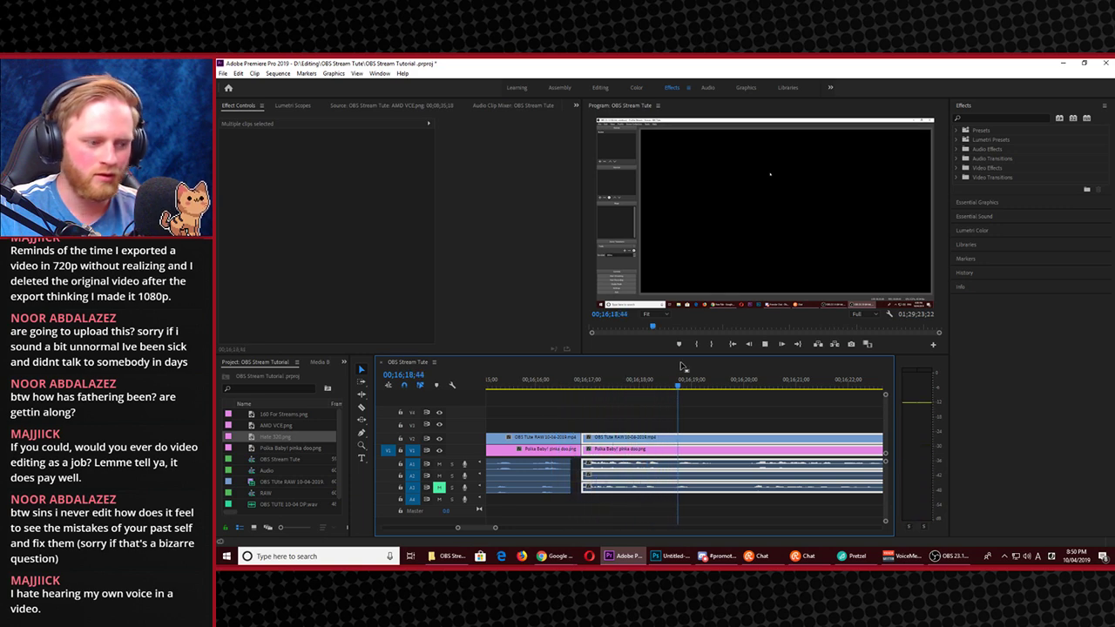
{"action": "key", "text": "space"}
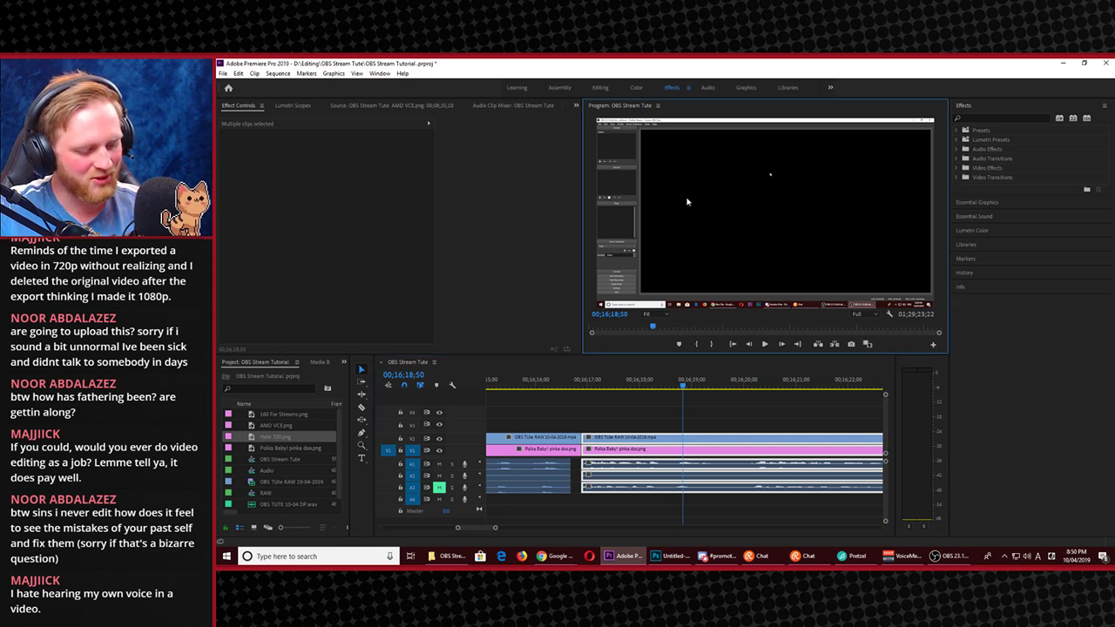
Review the footage in an enlarged program preview to 00;16;29;27, restore the panel layout, and replay from around 00;16;24;00
{"action": "key", "text": "grave"}
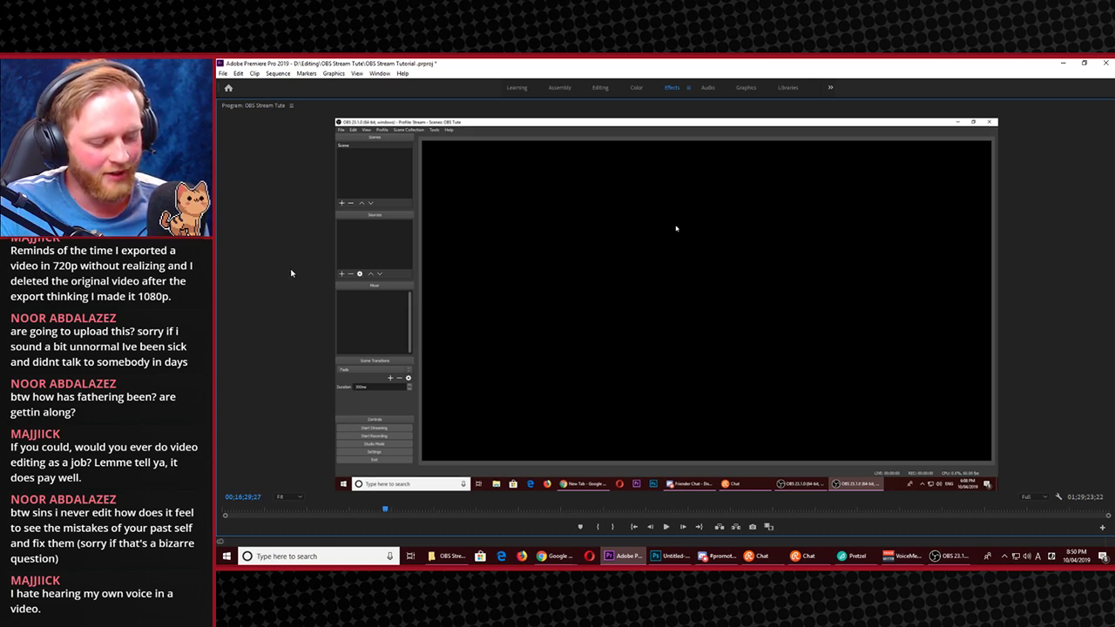
{"action": "key", "text": "grave"}
{"action": "mouse_move", "coordinate": [519, 387]}
{"action": "left_mouse_down"}
{"action": "mouse_move", "coordinate": [405, 397]}
{"action": "mouse_move", "coordinate": [527, 399]}
{"action": "left_mouse_up"}
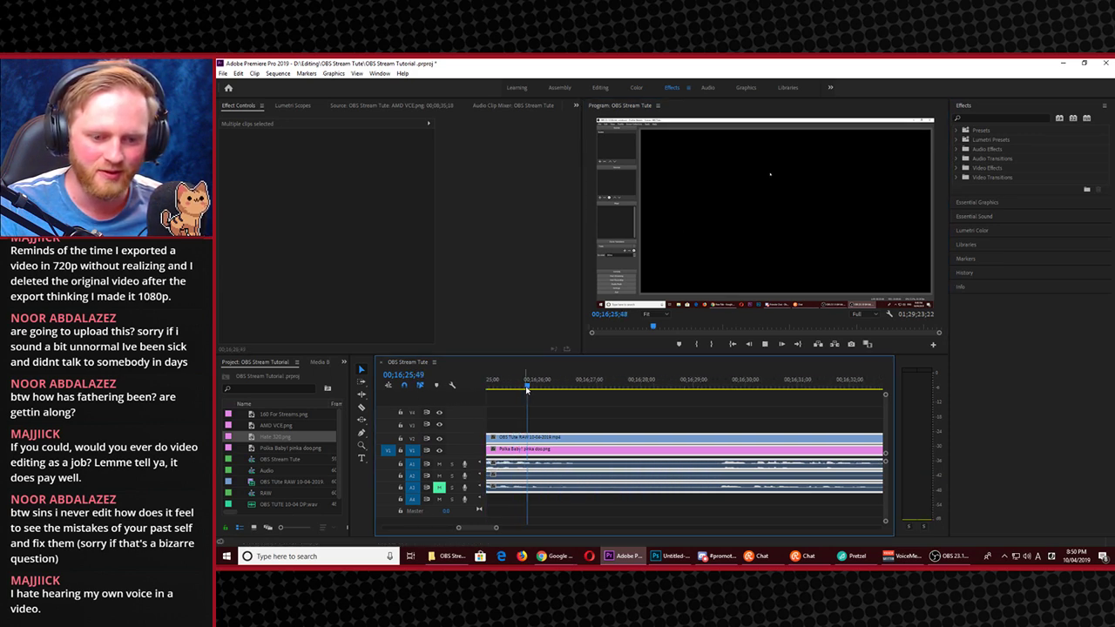
{"action": "key", "text": "space"}
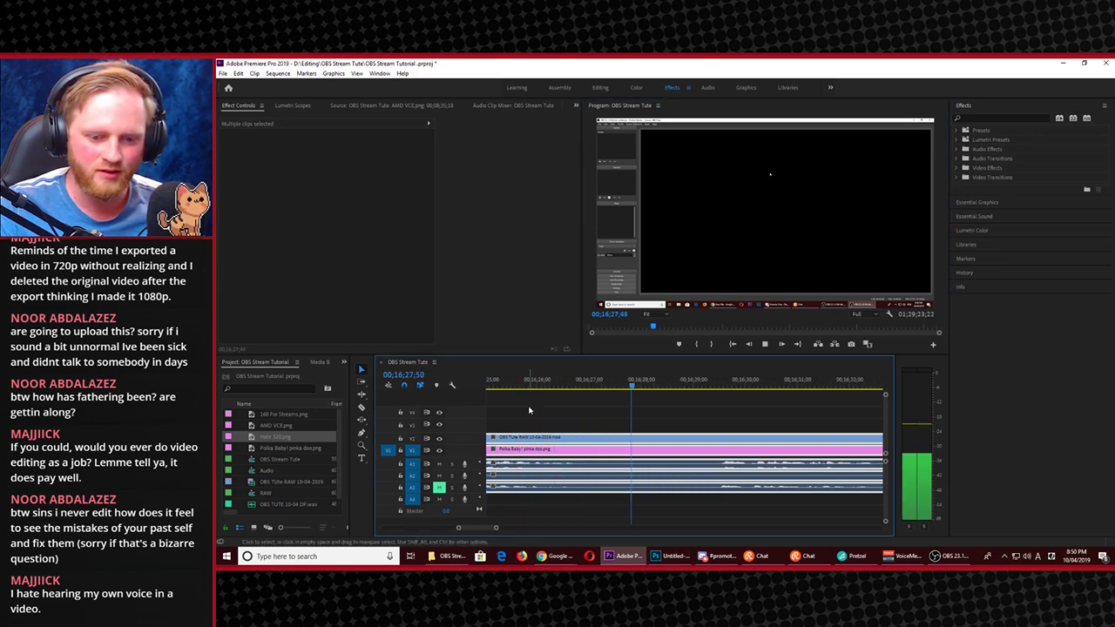
{"action": "left_click", "coordinate": [597, 389]}
{"action": "left_click_drag", "start_coordinate": [519, 399], "coordinate": [480, 428]}
{"action": "key", "text": "space"}
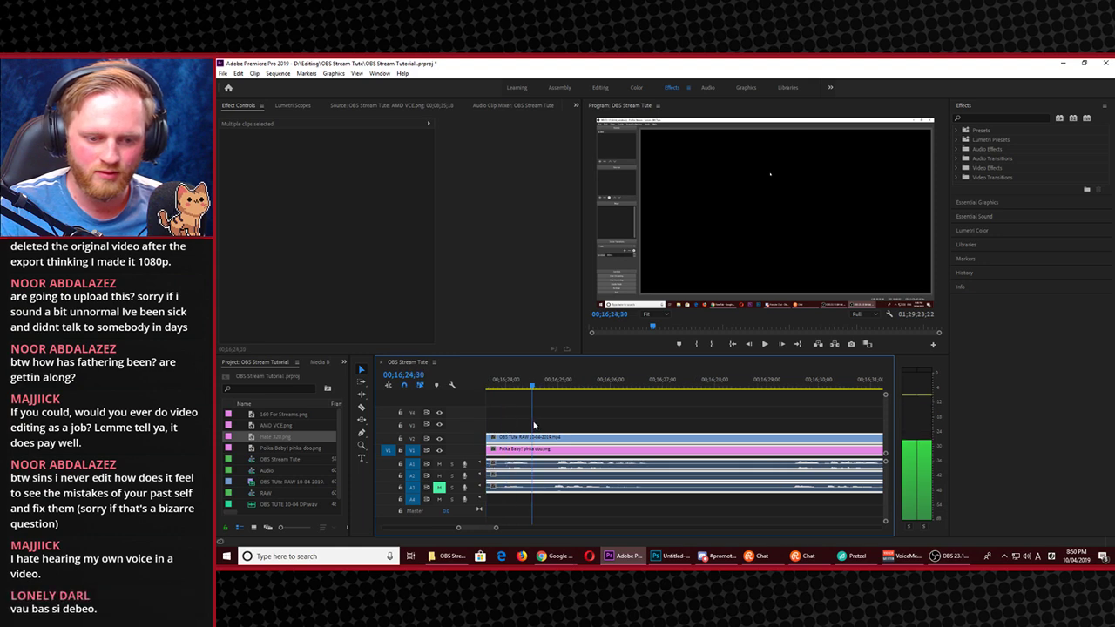
Split all tracks at 00;16;24;54 and 00;16;29;29, delete the section between the cuts, and close the gap
{"action": "left_click", "coordinate": [556, 389]}
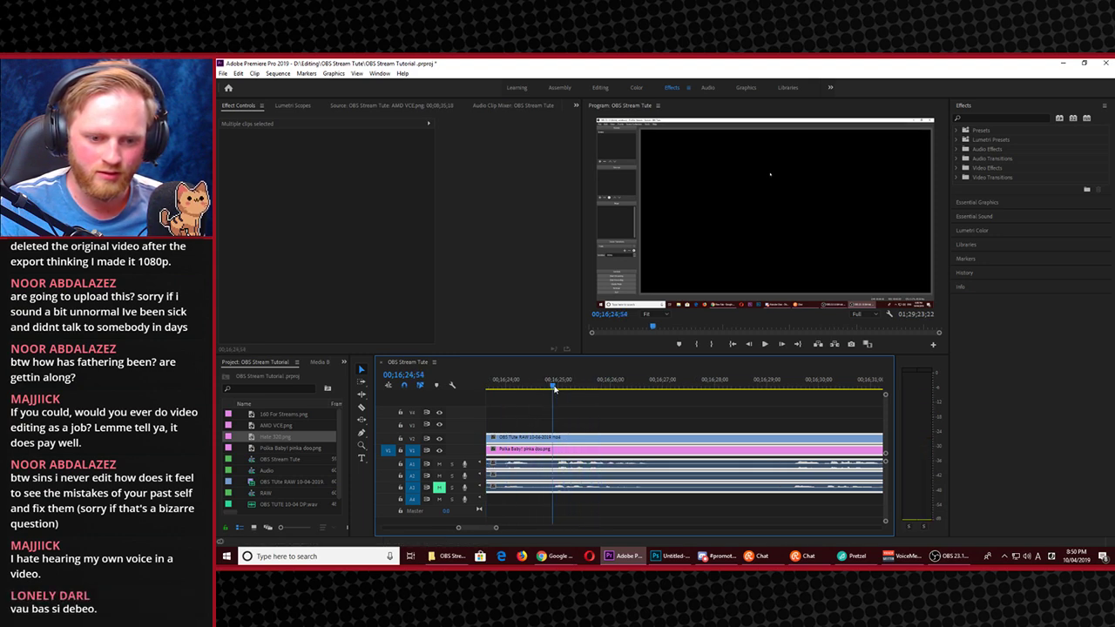
{"action": "key", "text": "c"}
{"action": "left_click", "coordinate": [557, 446], "text": "shift"}
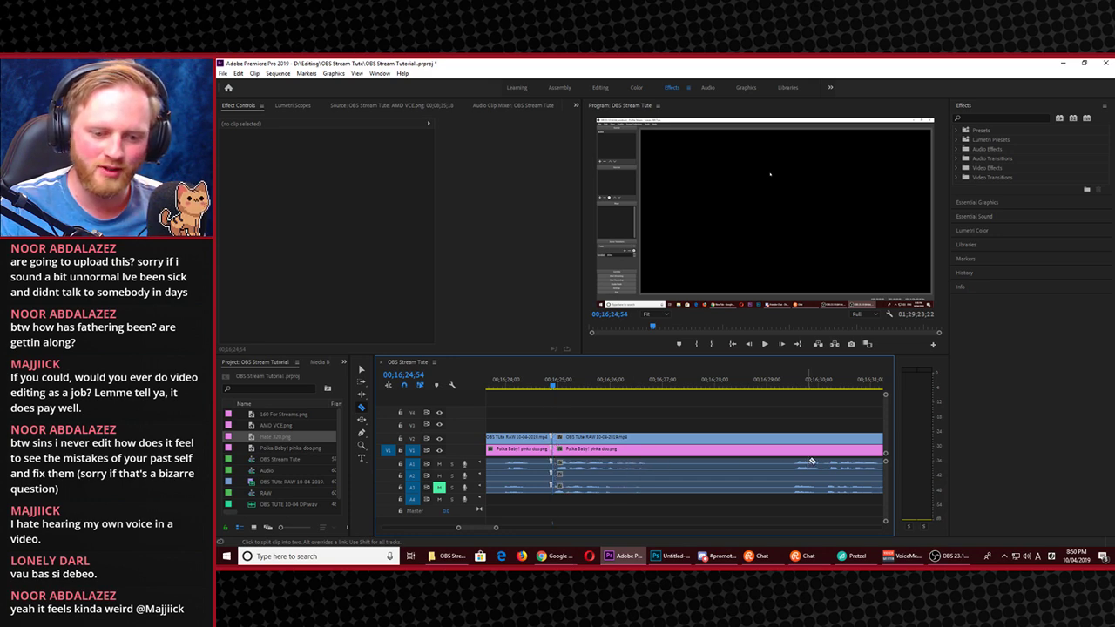
{"action": "key", "text": "space"}
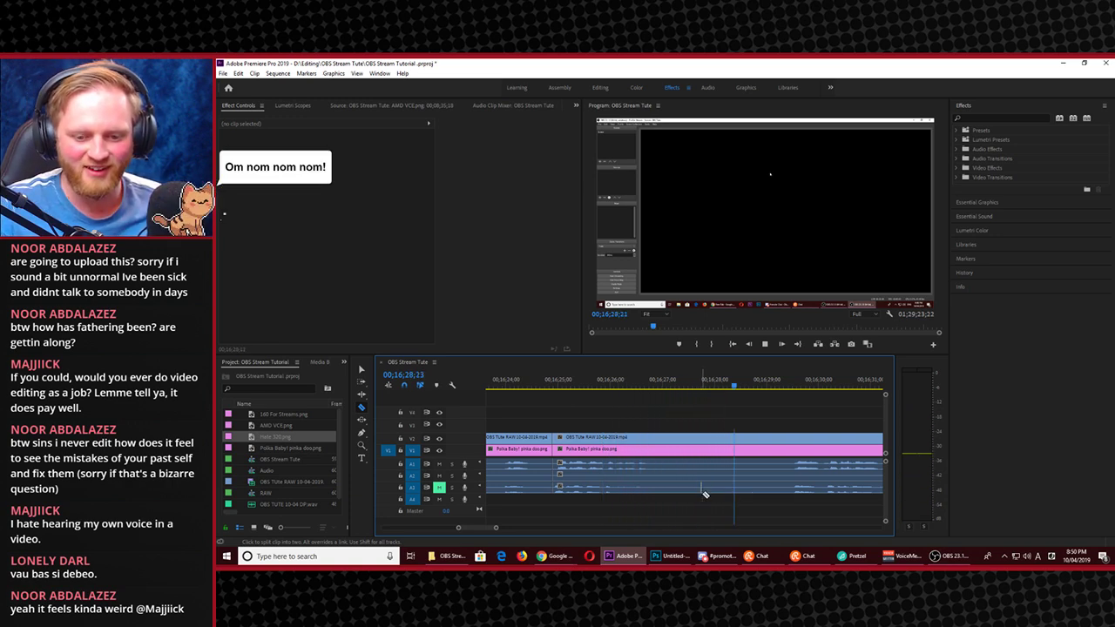
{"action": "key", "text": "space"}
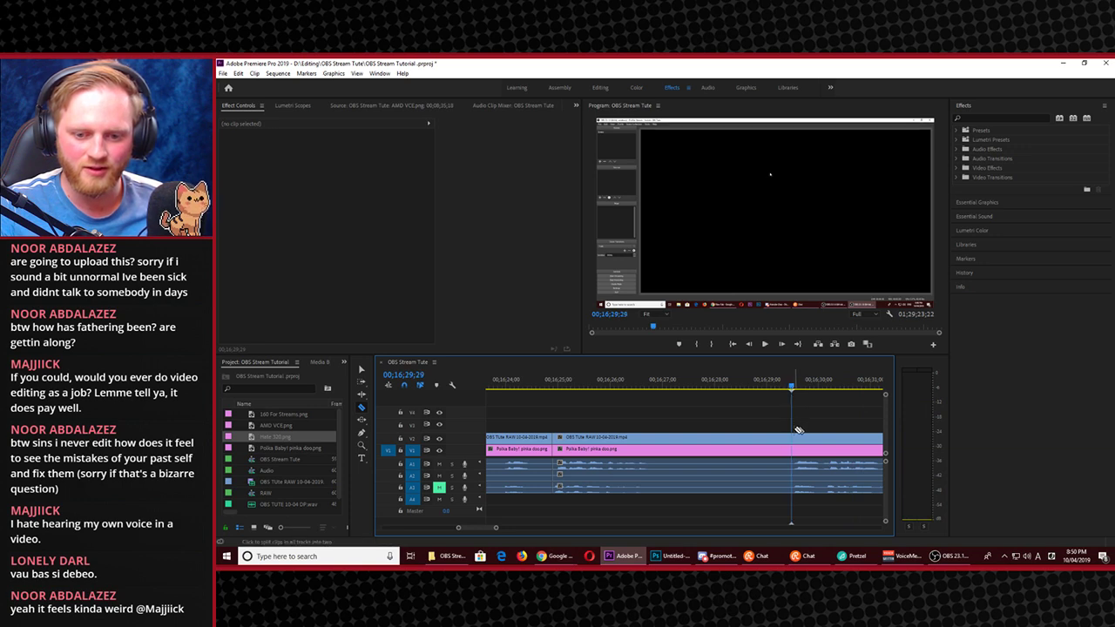
{"action": "key", "text": "ctrl+k"}
{"action": "left_click_drag", "start_coordinate": [784, 427], "coordinate": [730, 501]}
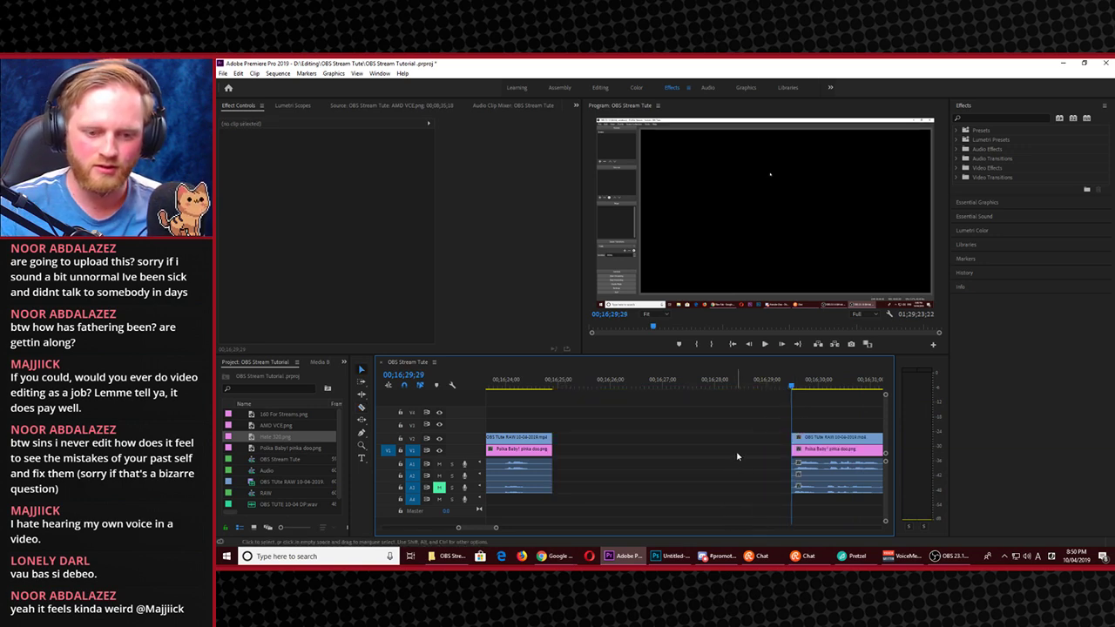
{"action": "key", "text": "shift+Delete"}
Play twice across the new join near 00;16;24;54, starting from about 00;16;24;23 the first time
{"action": "left_click", "coordinate": [527, 391]}
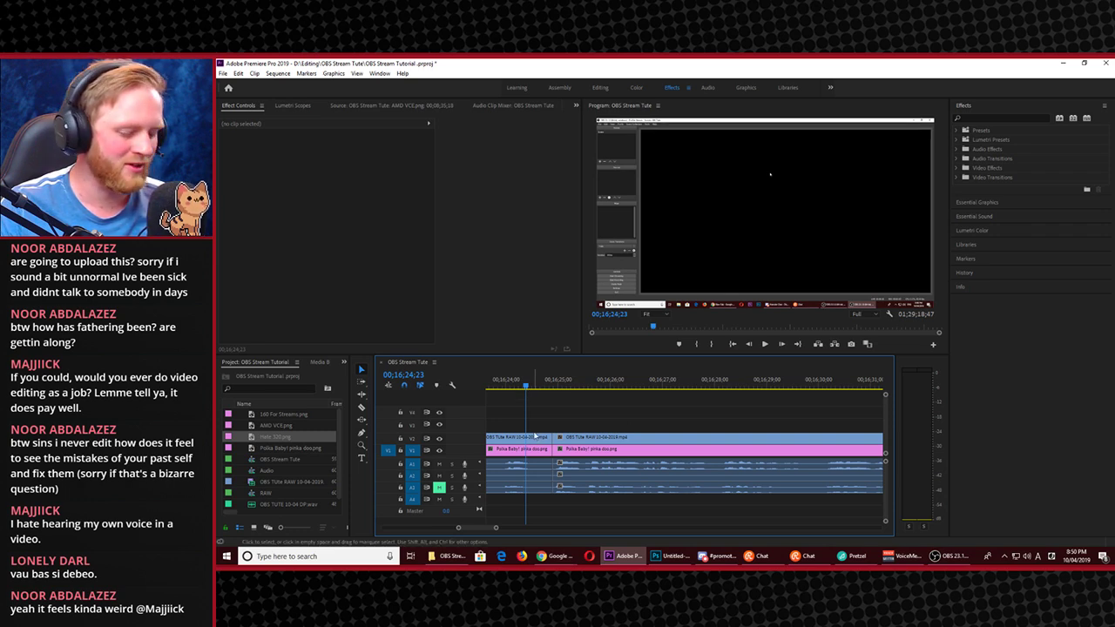
{"action": "key", "text": "space"}
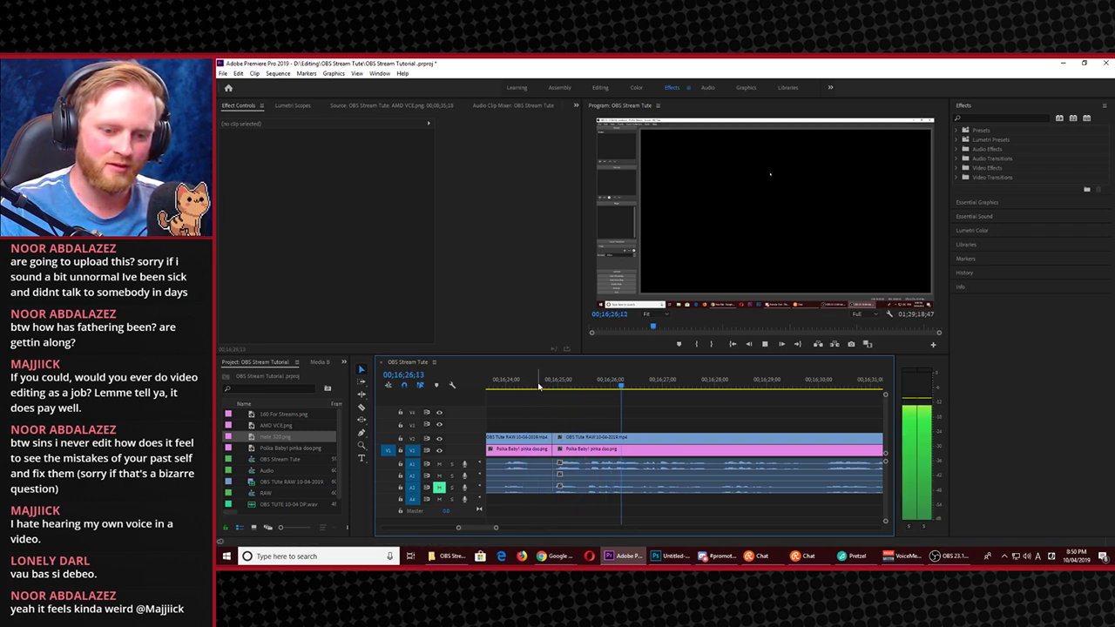
{"action": "key", "text": "space"}
{"action": "left_click", "coordinate": [527, 392]}
{"action": "key", "text": "space"}
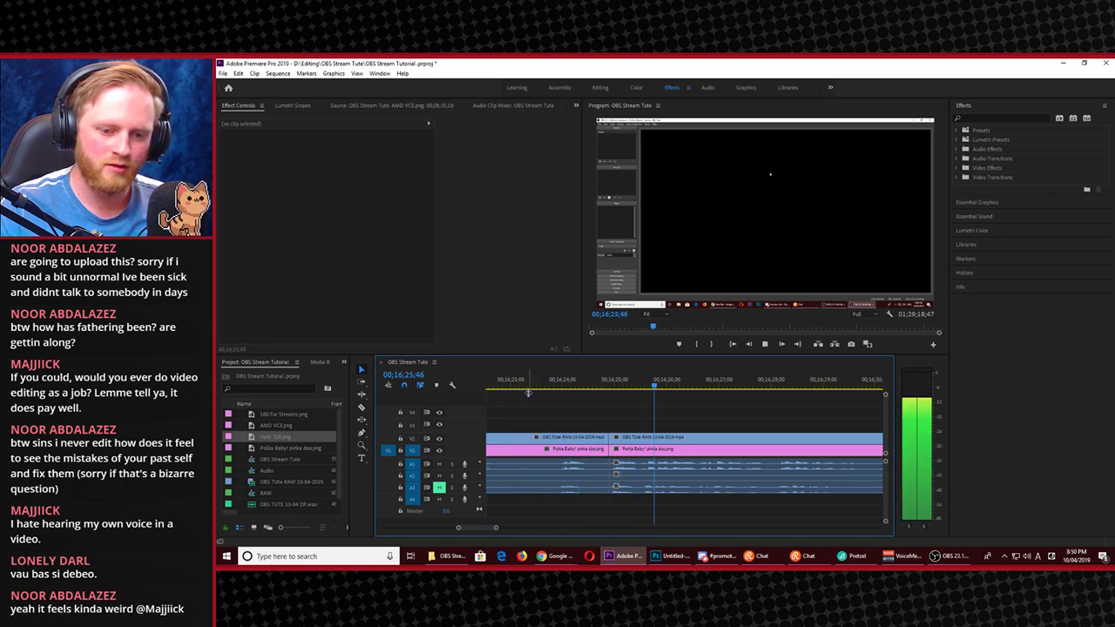
{"action": "key", "text": "space"}
Split all tracks at 00;16;23;29, delete the pieces from there to the join at about 00;16;24;54, and close the gap
{"action": "left_click", "coordinate": [534, 389]}
{"action": "left_click_drag", "start_coordinate": [545, 391], "coordinate": [558, 391]}
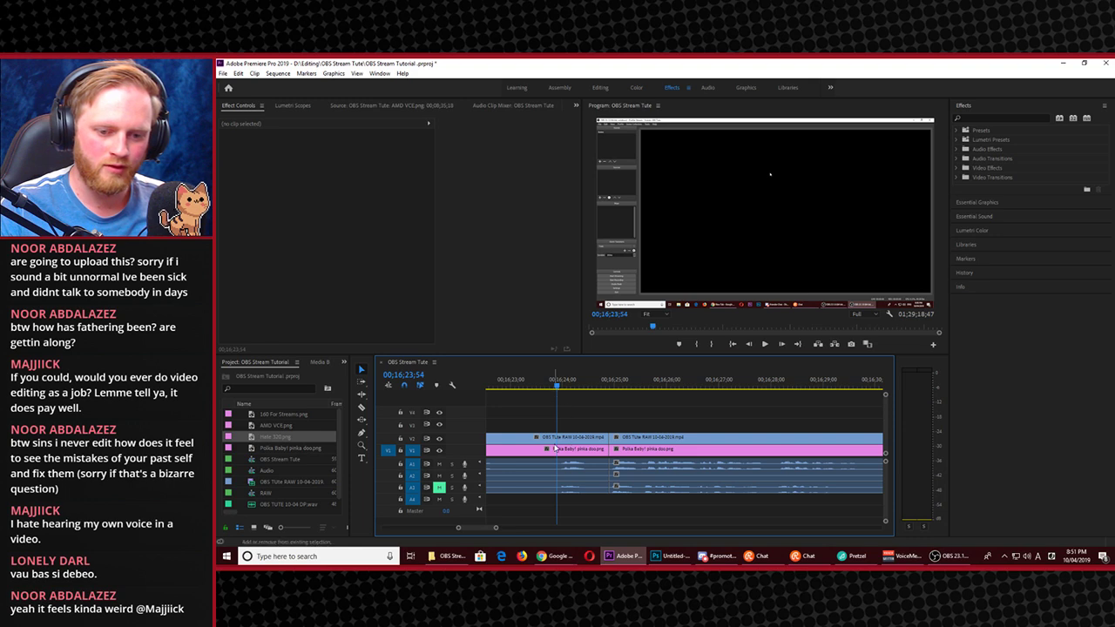
{"action": "key", "text": "c"}
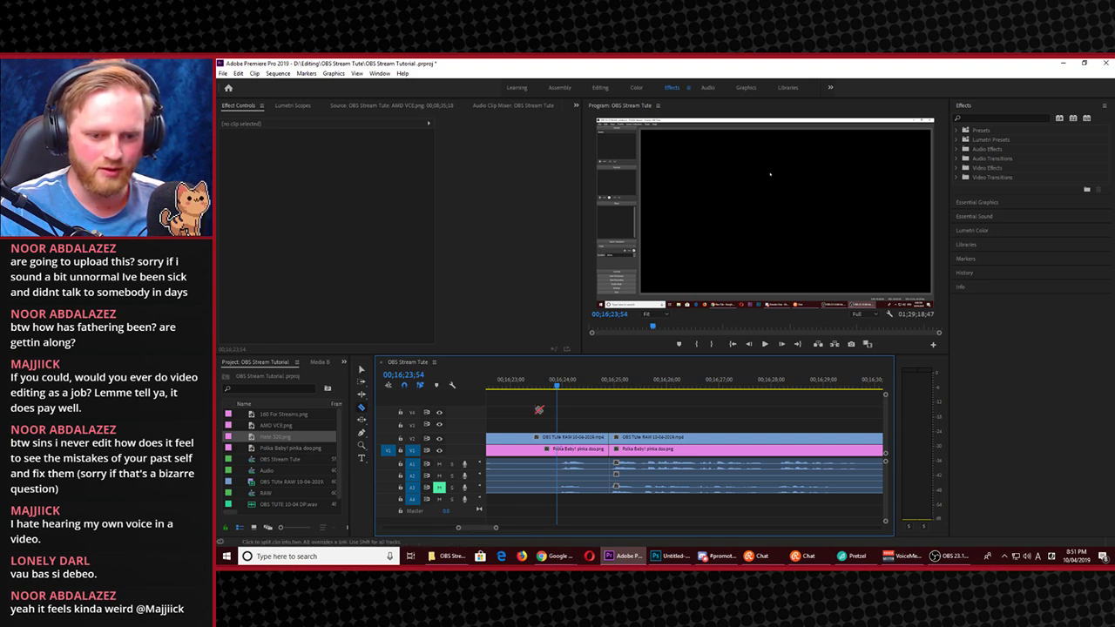
{"action": "left_click", "coordinate": [534, 386]}
{"action": "left_click", "coordinate": [537, 439], "text": "shift"}
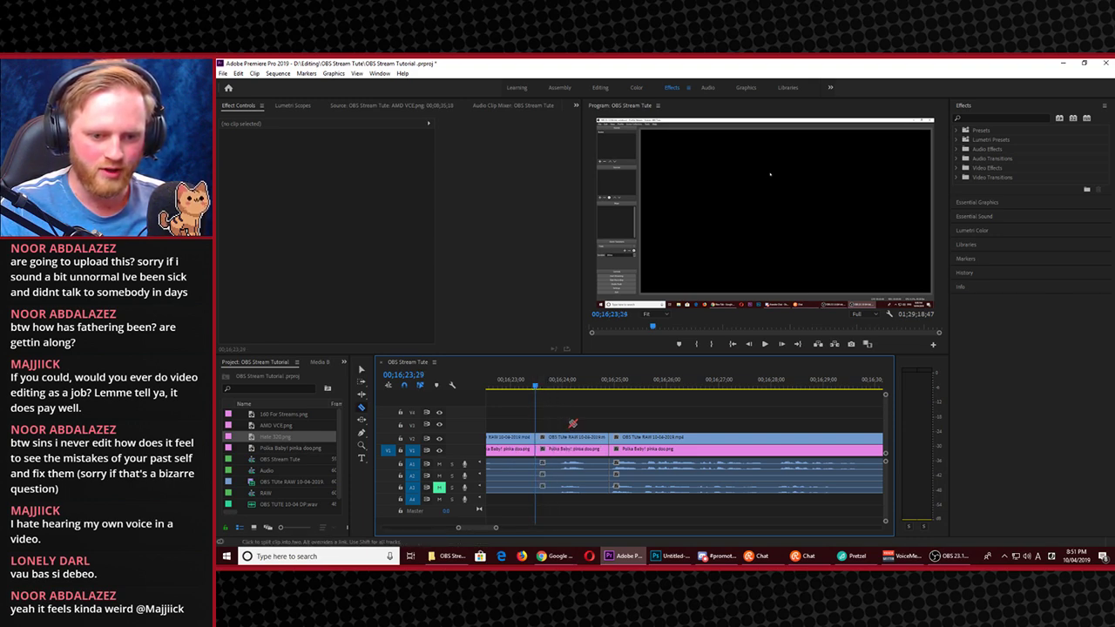
{"action": "key", "text": "v"}
{"action": "left_click", "coordinate": [574, 438]}
{"action": "key", "text": "Delete"}
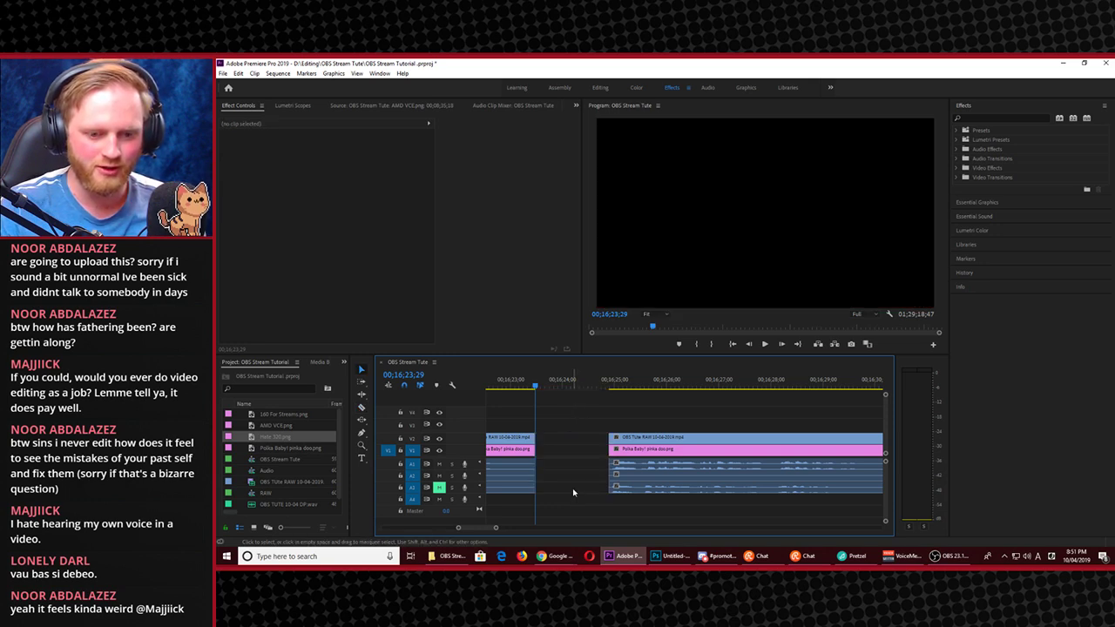
{"action": "left_click", "coordinate": [562, 470]}
{"action": "key", "text": "Delete"}
Review the footage in an enlarged program preview to 00;16;57;36, and restore the panel layout
{"action": "key", "text": "space"}
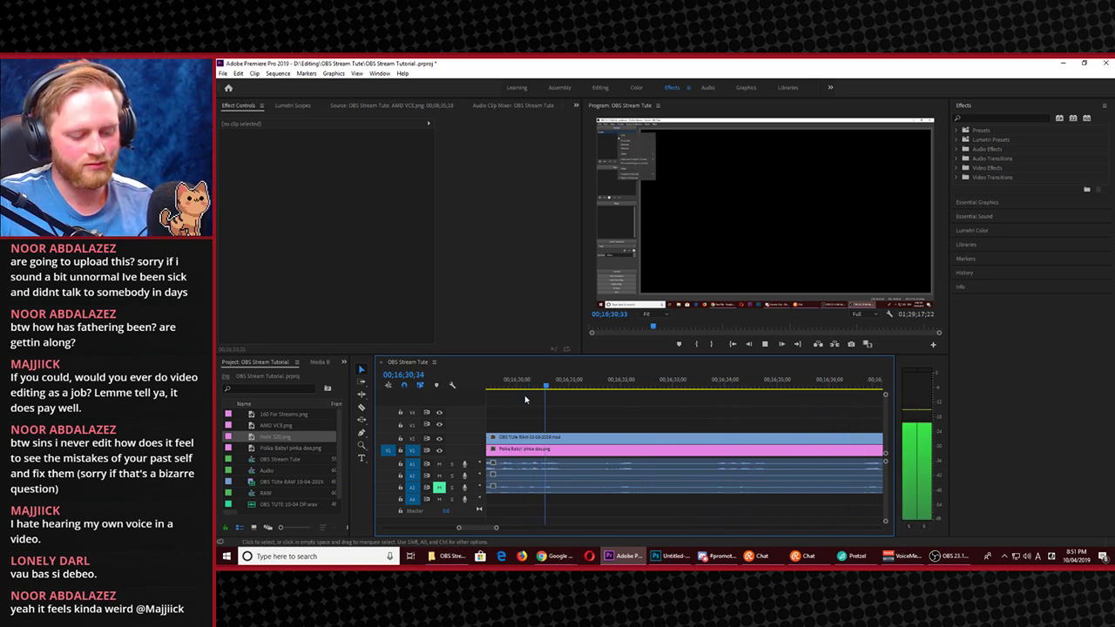
{"action": "left_click", "coordinate": [660, 257]}
{"action": "key", "text": "grave"}
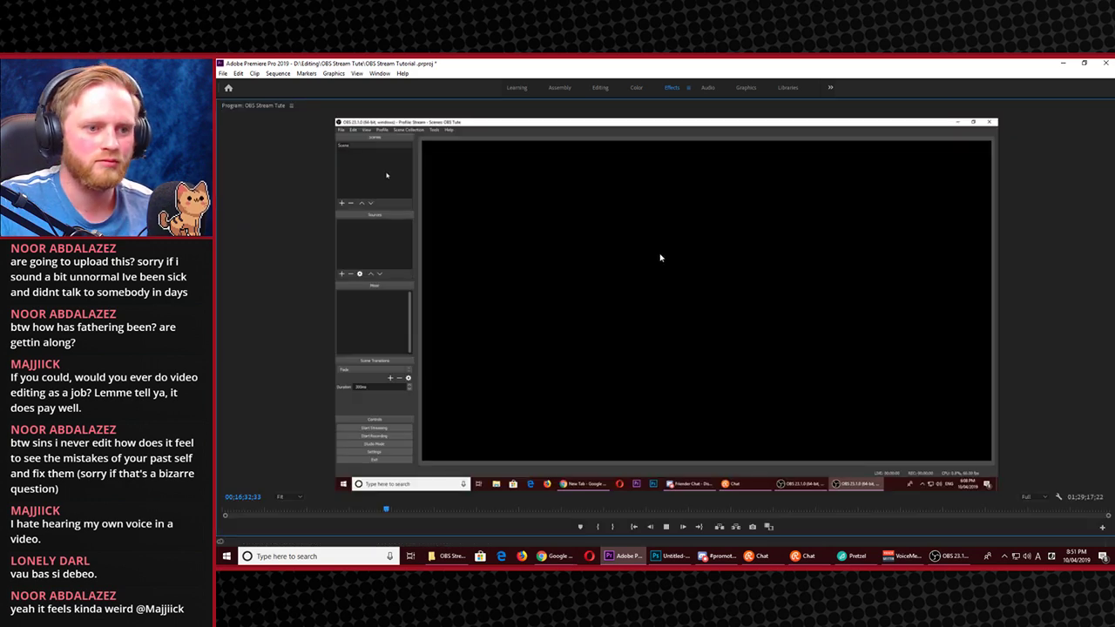
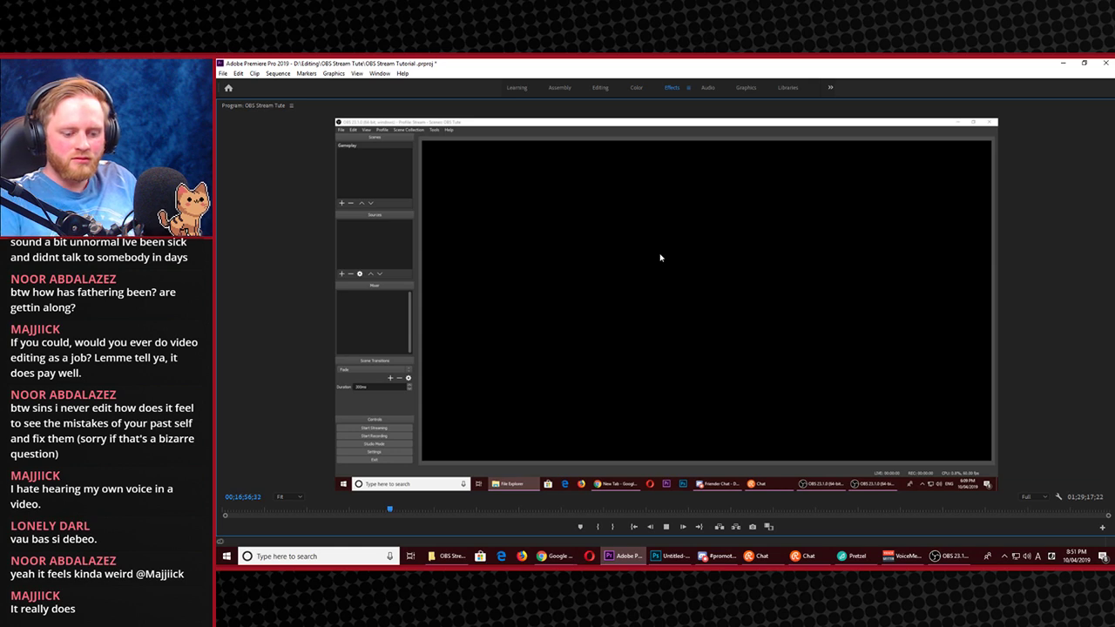
{"action": "key", "text": "space"}
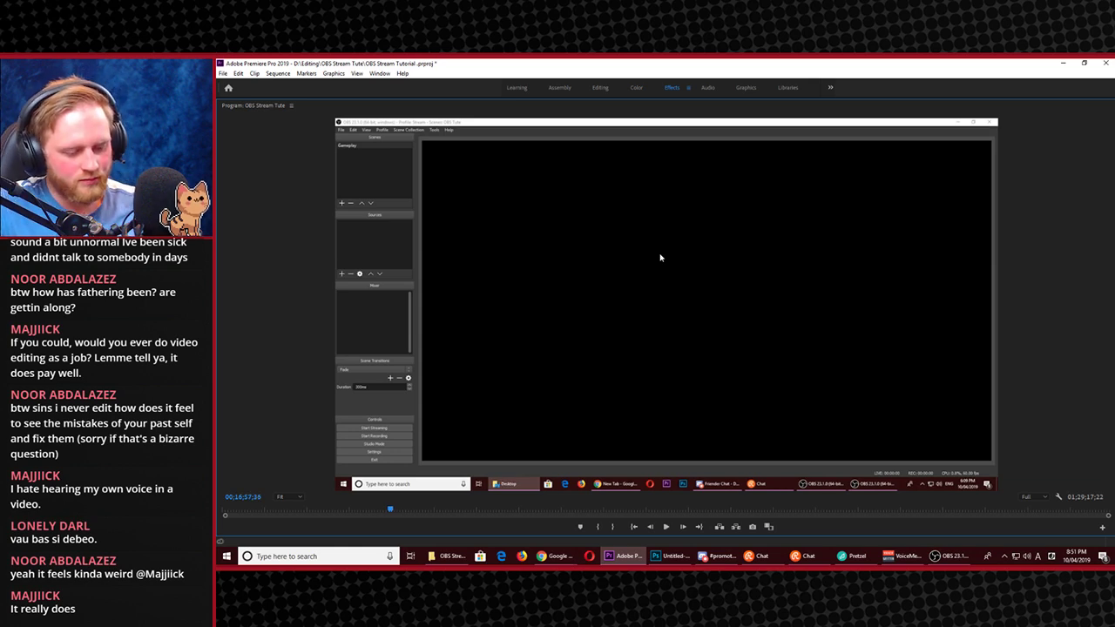
{"action": "key", "text": "grave"}
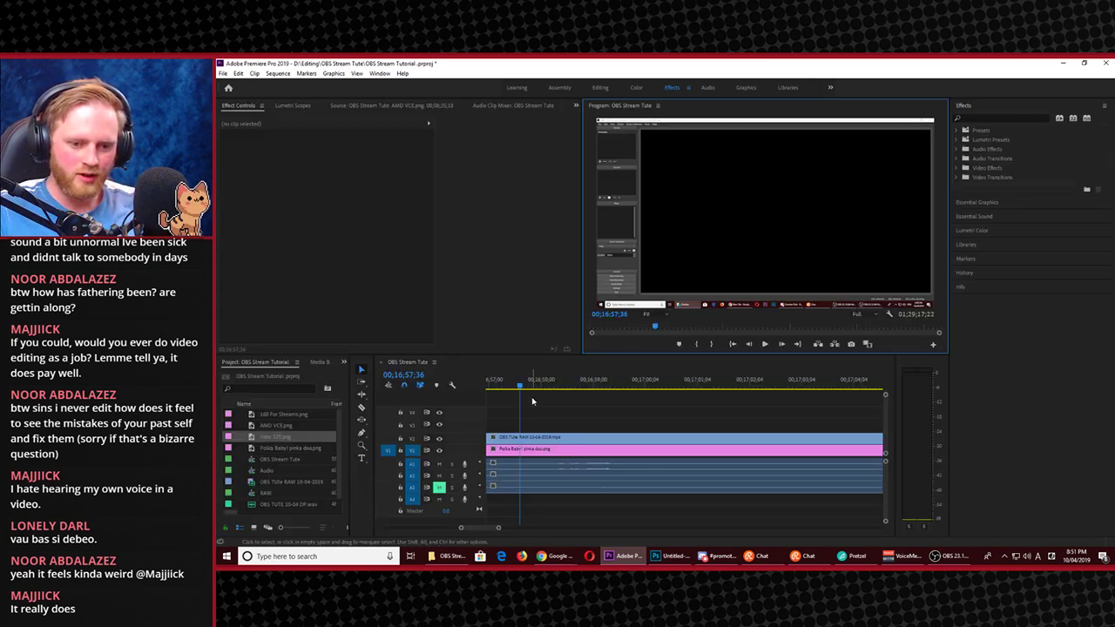
Play on from 00;16;57;36 to find where speech resumes, and split all tracks at 00;17;04;39
{"action": "key", "text": "space"}
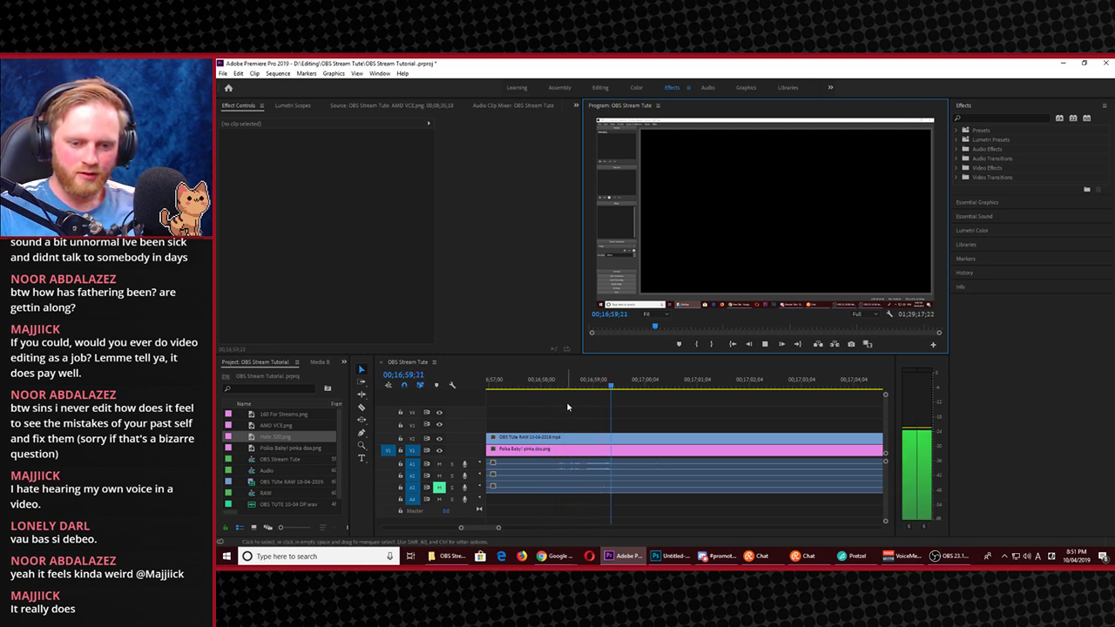
{"action": "key", "text": "minus"}
{"action": "key", "text": "minus"}
{"action": "key", "text": "minus"}
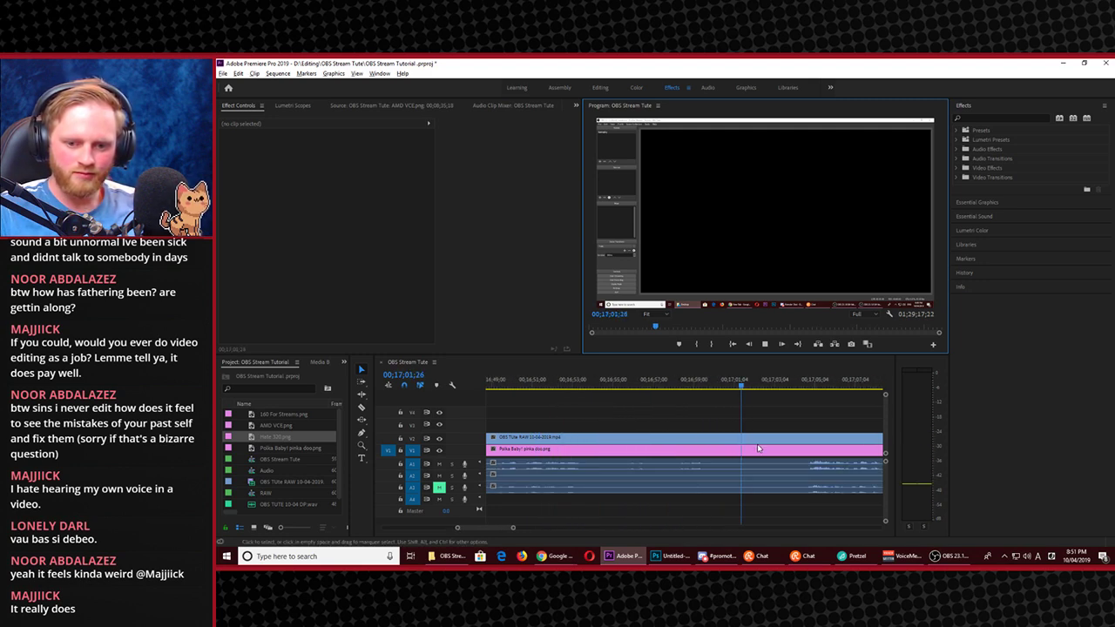
{"action": "key", "text": "alt"}
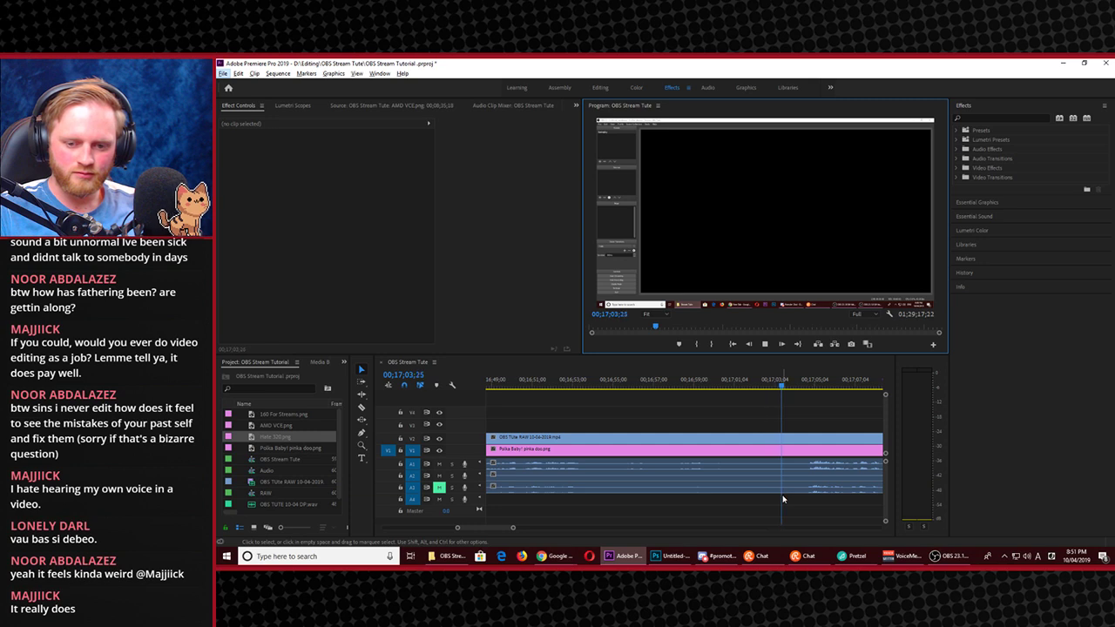
{"action": "key", "text": "Down"}
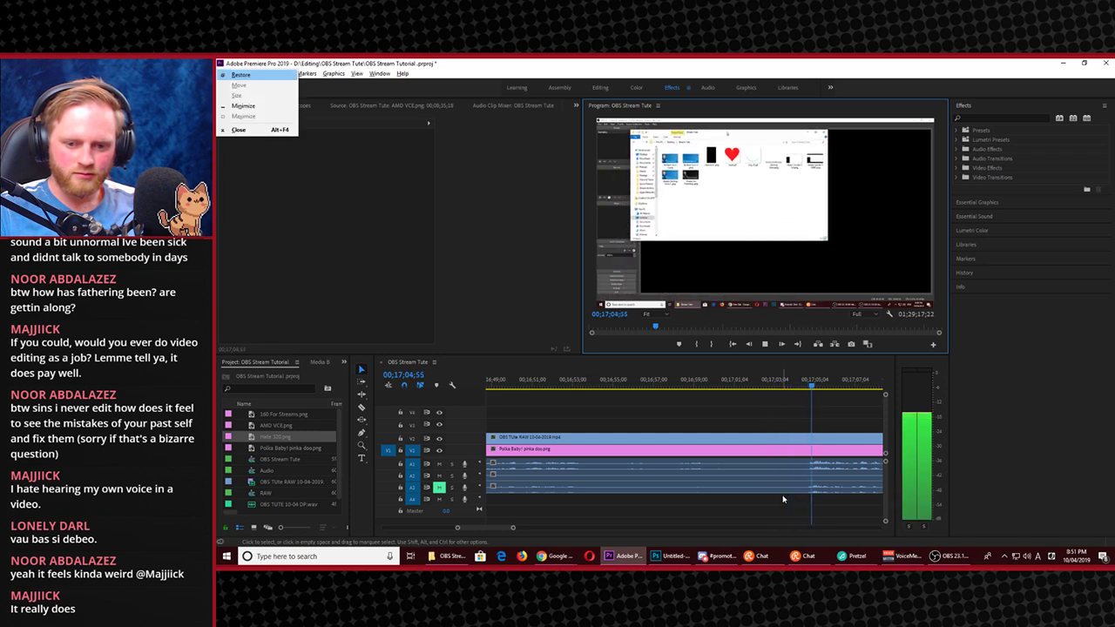
{"action": "key", "text": "Escape"}
{"action": "left_click", "coordinate": [802, 392]}
{"action": "left_click_drag", "start_coordinate": [801, 392], "coordinate": [807, 394]}
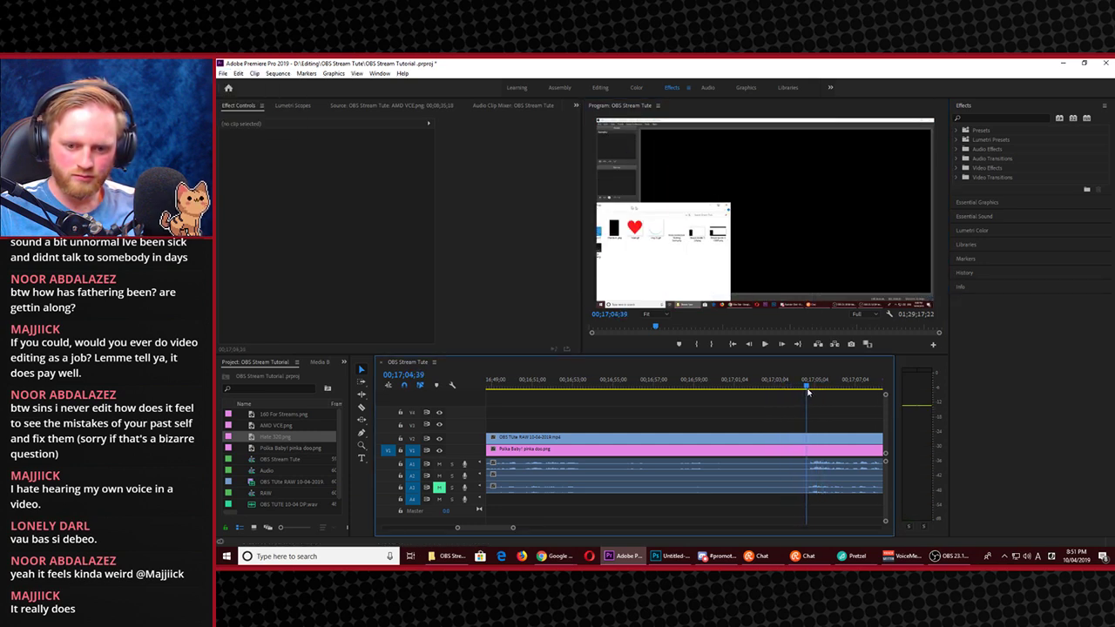
{"action": "key", "text": "c"}
{"action": "left_click", "coordinate": [807, 436], "text": "shift"}
Replay the footage between about 00;16;51;00 and 00;16;54;19 to locate the start of the unwanted section
{"action": "left_click", "coordinate": [542, 386]}
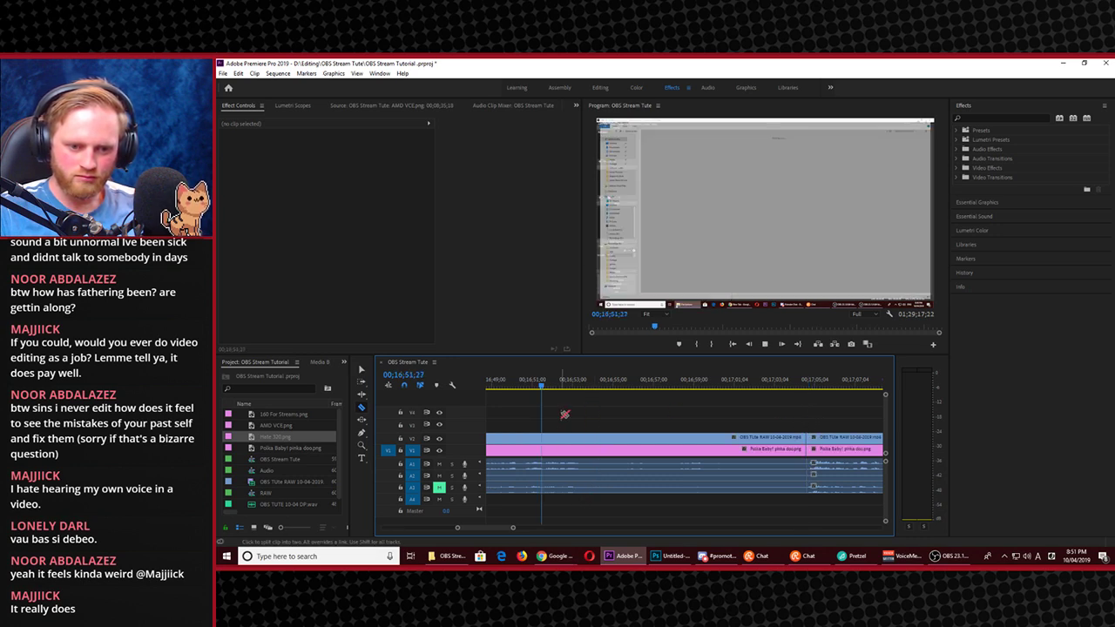
{"action": "key", "text": "space"}
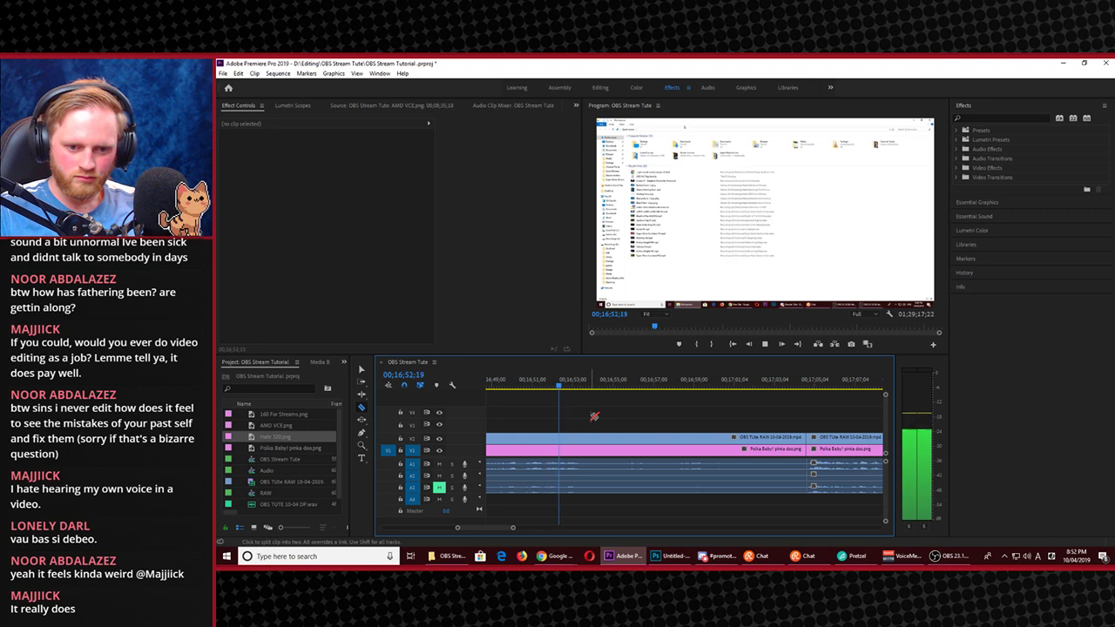
{"action": "key", "text": "space"}
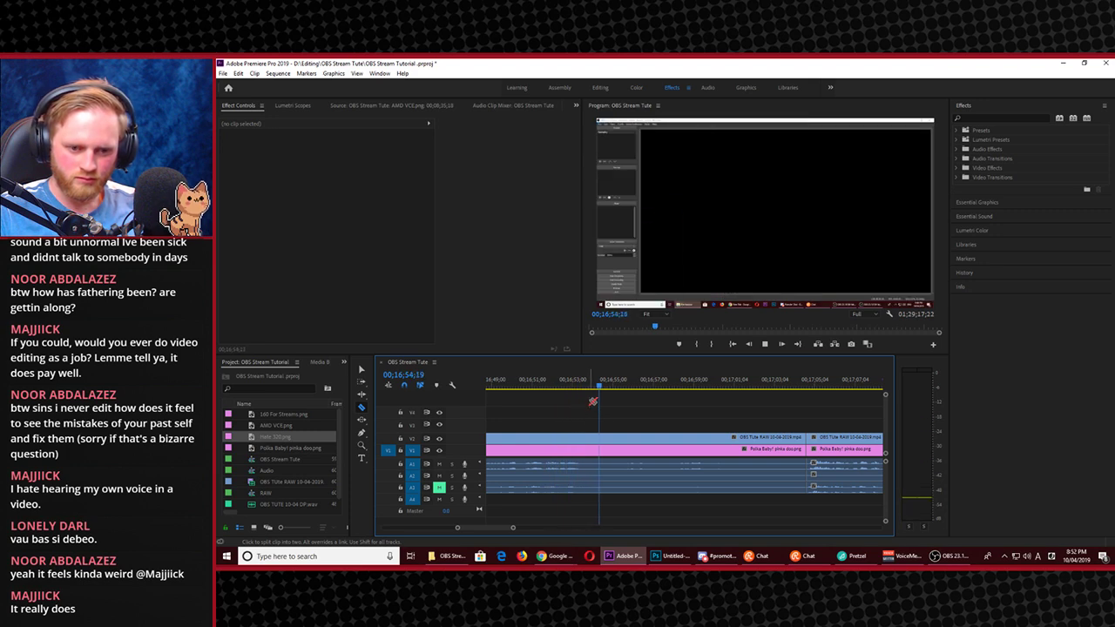
{"action": "left_click_drag", "start_coordinate": [588, 389], "coordinate": [528, 412]}
{"action": "key", "text": "space"}
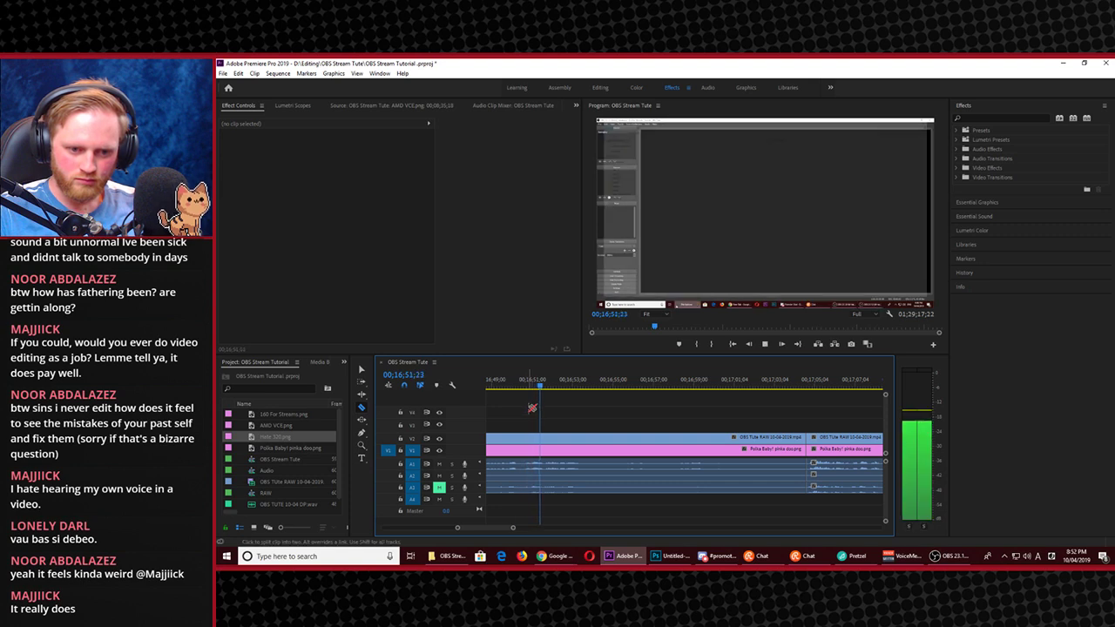
Split all tracks at 00;16;50;30, delete the pieces from there to 00;17;04;39, and close the gap
{"action": "left_click", "coordinate": [524, 390]}
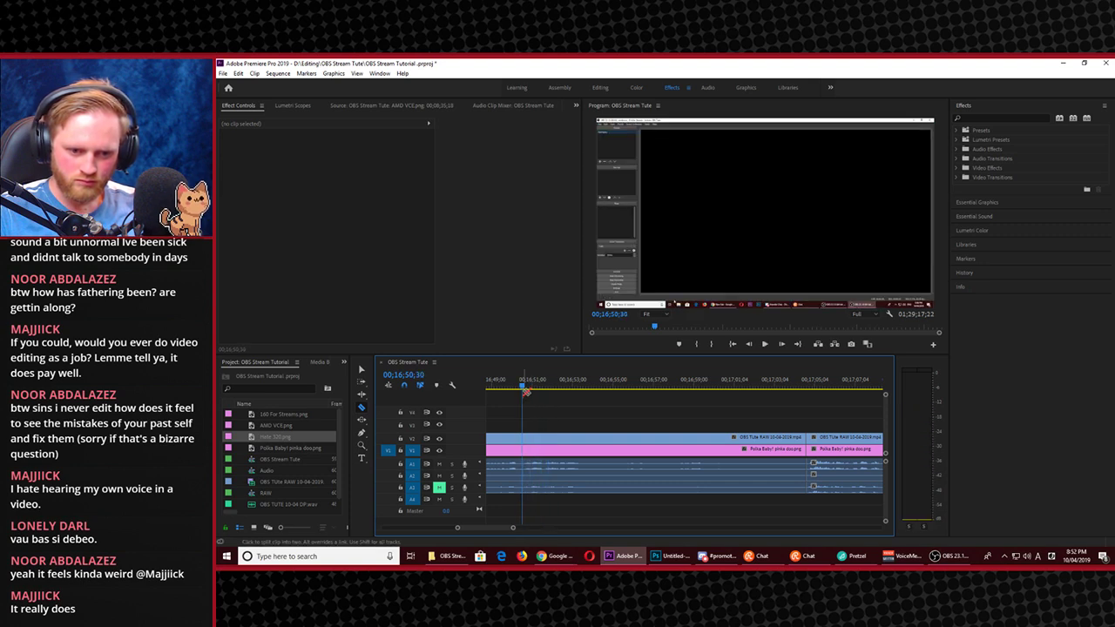
{"action": "left_click", "coordinate": [524, 438], "text": "shift"}
{"action": "key", "text": "v"}
{"action": "left_click_drag", "start_coordinate": [596, 407], "coordinate": [598, 510]}
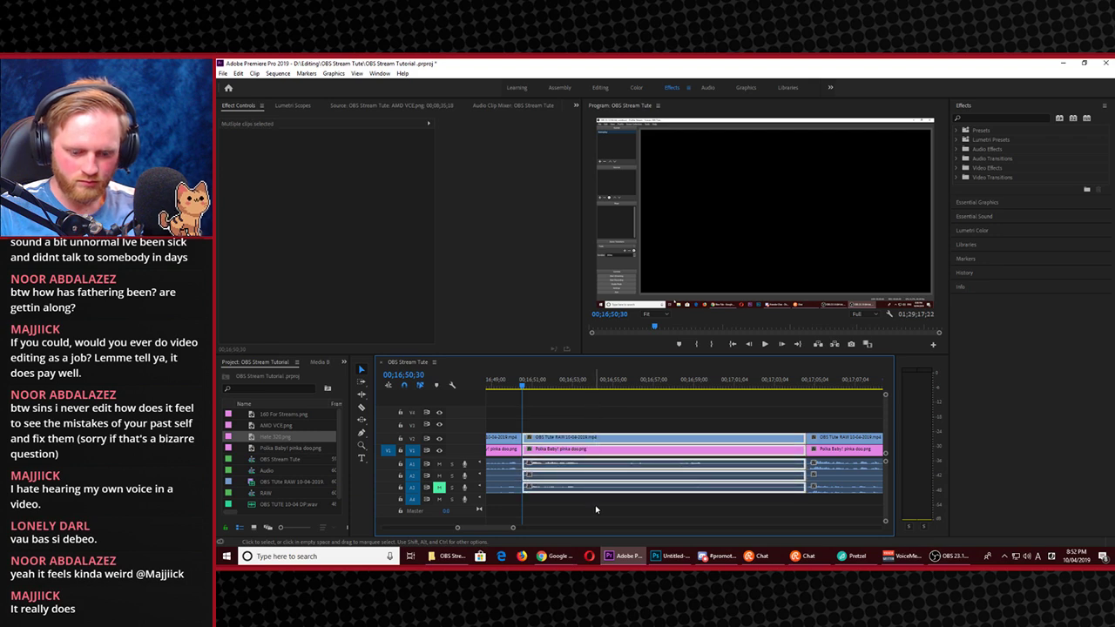
{"action": "key", "text": "Delete"}
{"action": "left_click", "coordinate": [598, 493]}
{"action": "key", "text": "Delete"}
Replay the footage around the new join at 00;16;50;30 several times, and return the playhead to 00;16;50;25
{"action": "key", "text": "space"}
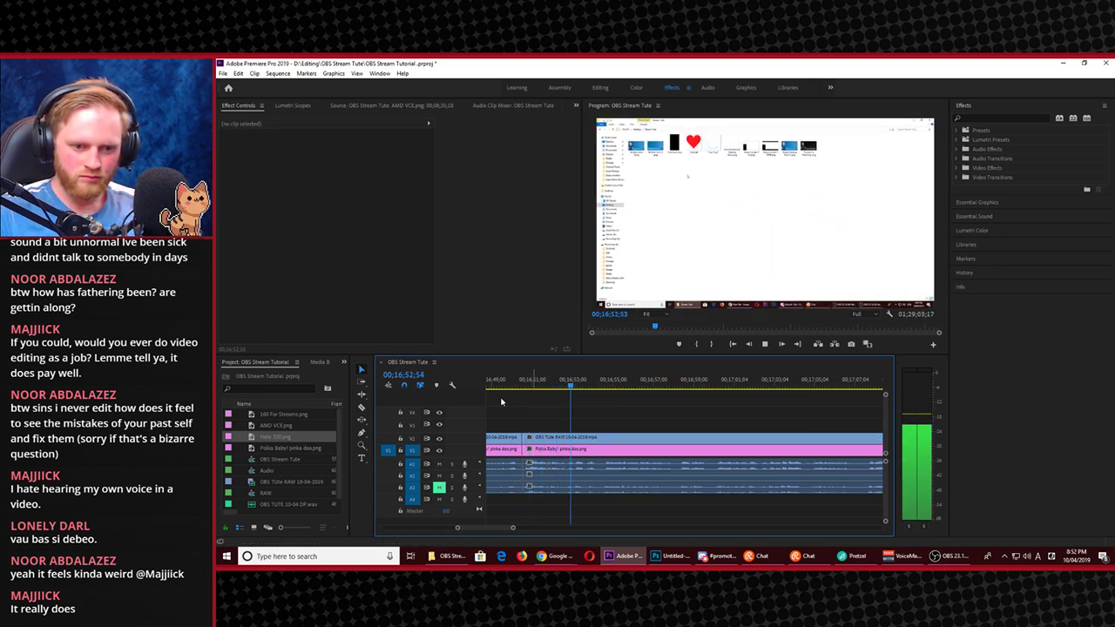
{"action": "left_click", "coordinate": [512, 381]}
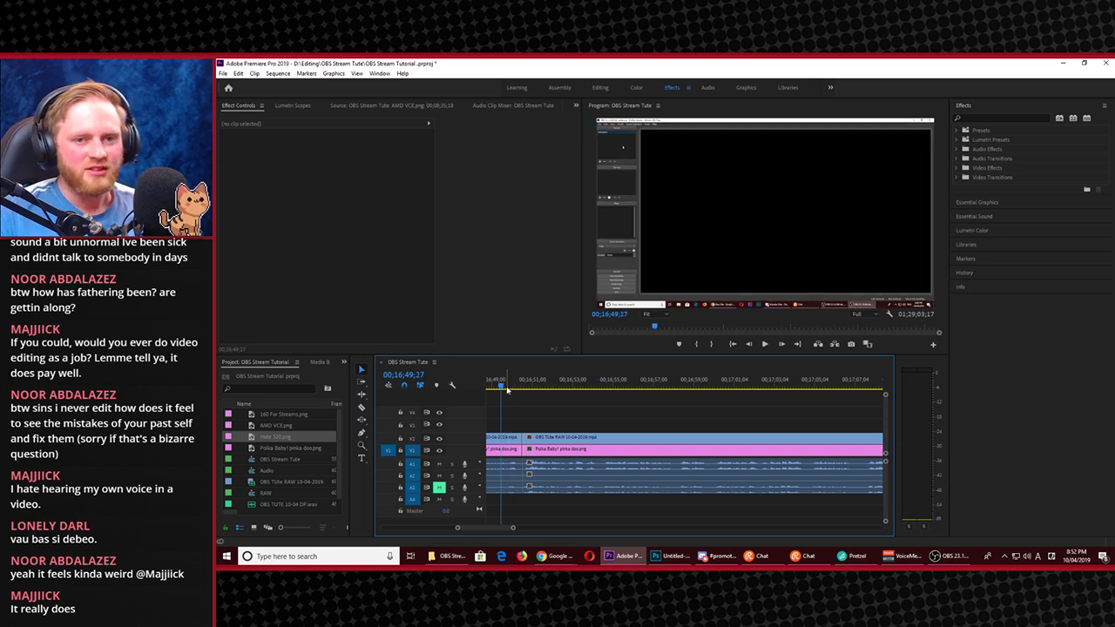
{"action": "key", "text": "space"}
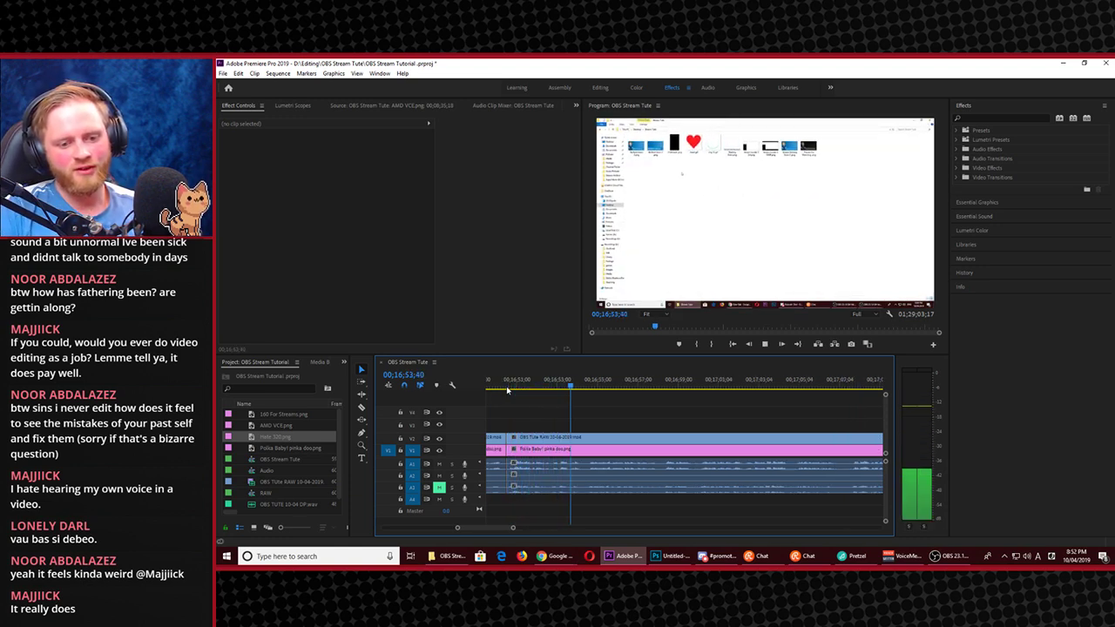
{"action": "key", "text": "space"}
{"action": "key", "text": "equal"}
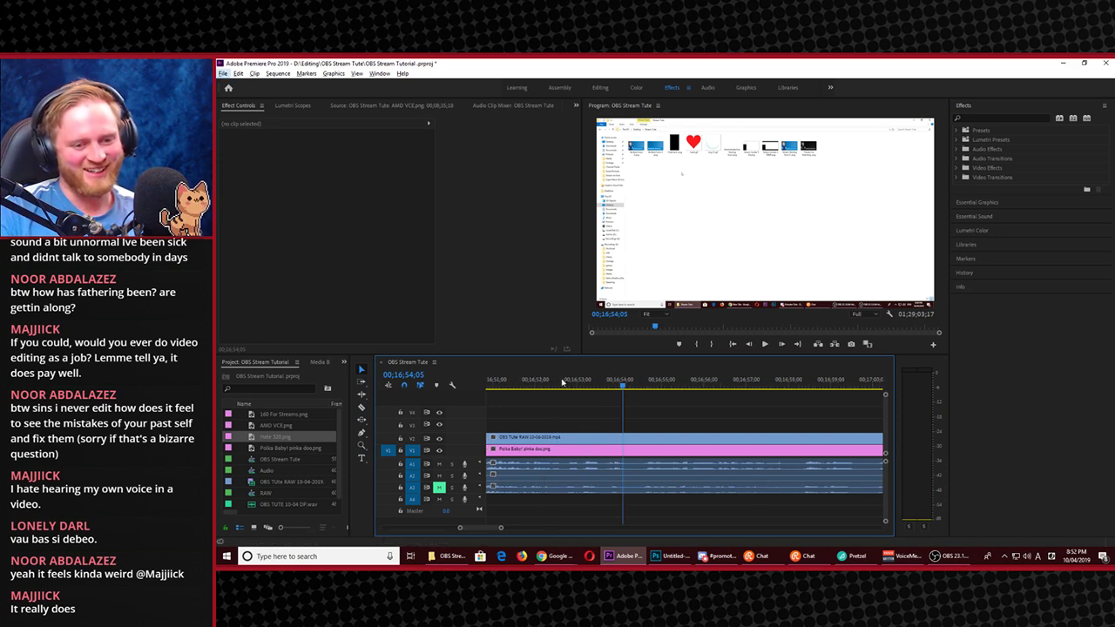
{"action": "left_click_drag", "start_coordinate": [561, 381], "coordinate": [530, 390]}
{"action": "key", "text": "space"}
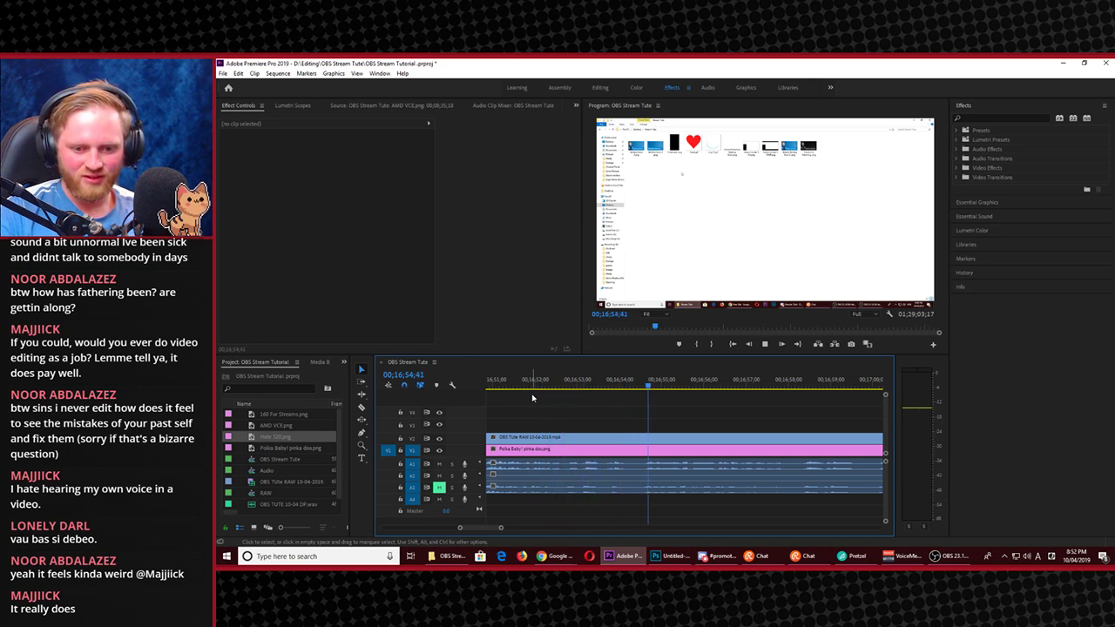
{"action": "left_click", "coordinate": [537, 388]}
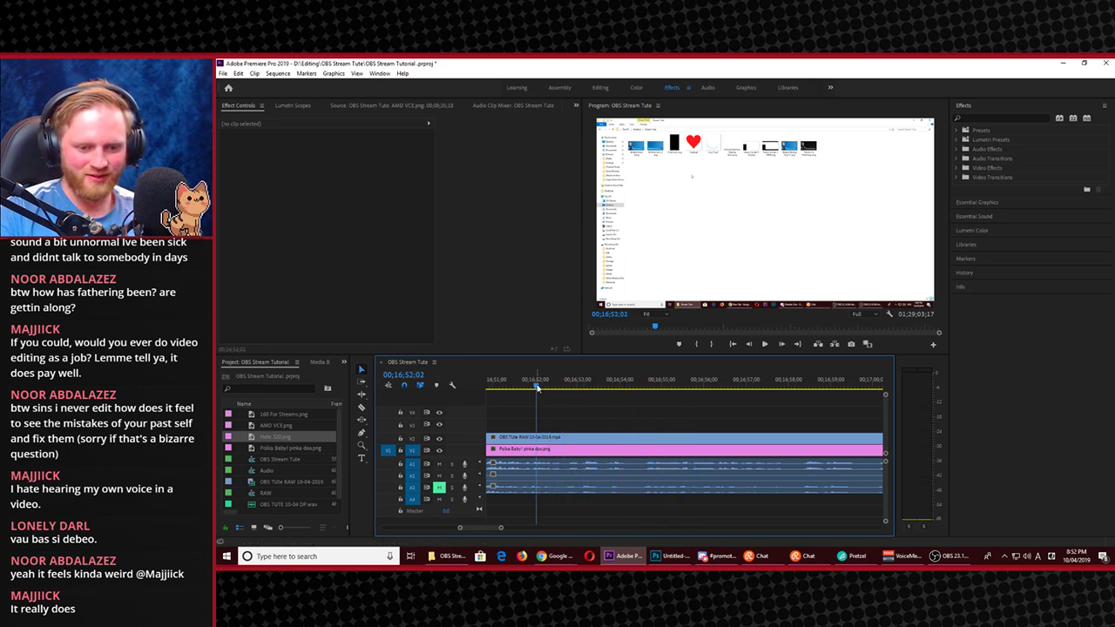
{"action": "left_click_drag", "start_coordinate": [523, 394], "coordinate": [503, 425]}
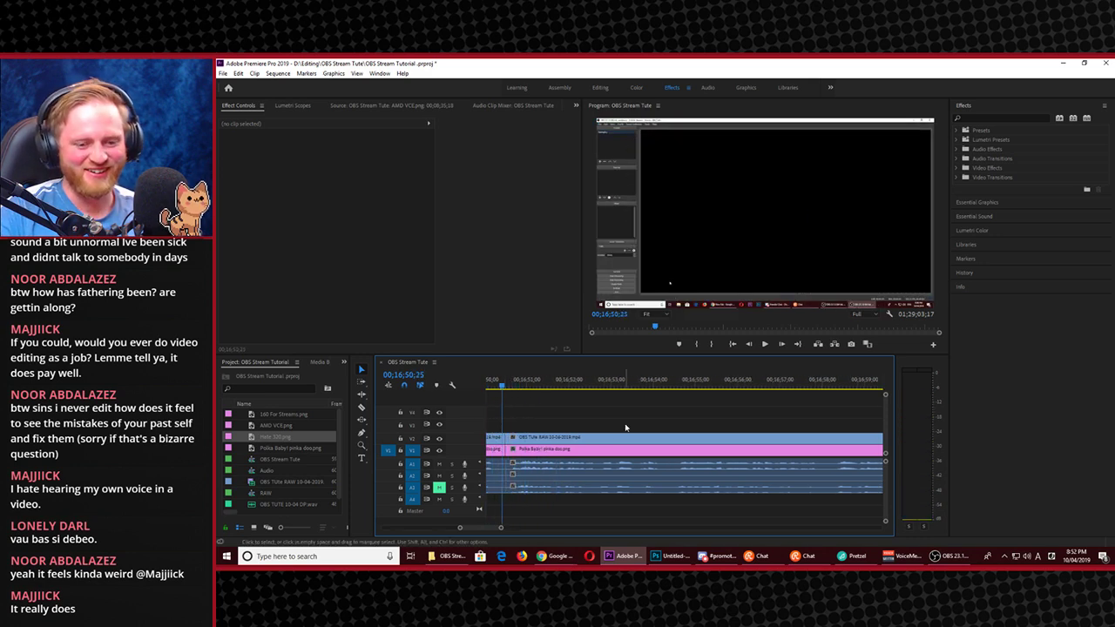
Replay the footage between 00;16;50;25 and 00;16;53;12 to find the end of the unwanted speech, and split all tracks at 00;16;53;12
{"action": "key", "text": "space"}
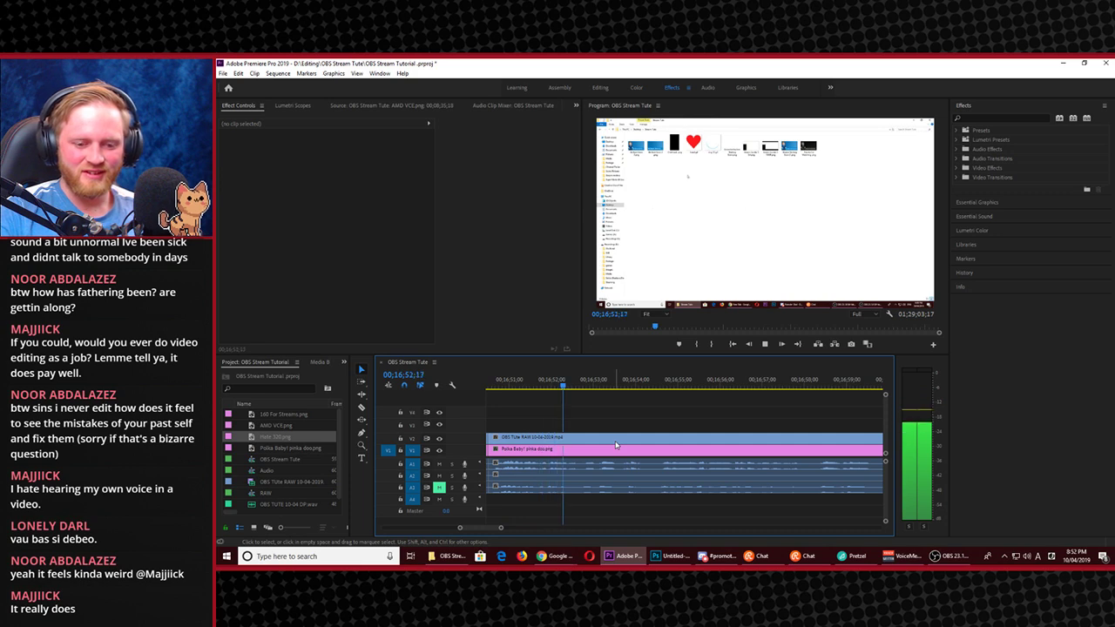
{"action": "left_click", "coordinate": [588, 386]}
{"action": "left_click_drag", "start_coordinate": [589, 386], "coordinate": [533, 383]}
{"action": "key", "text": "space"}
{"action": "key", "text": "space"}
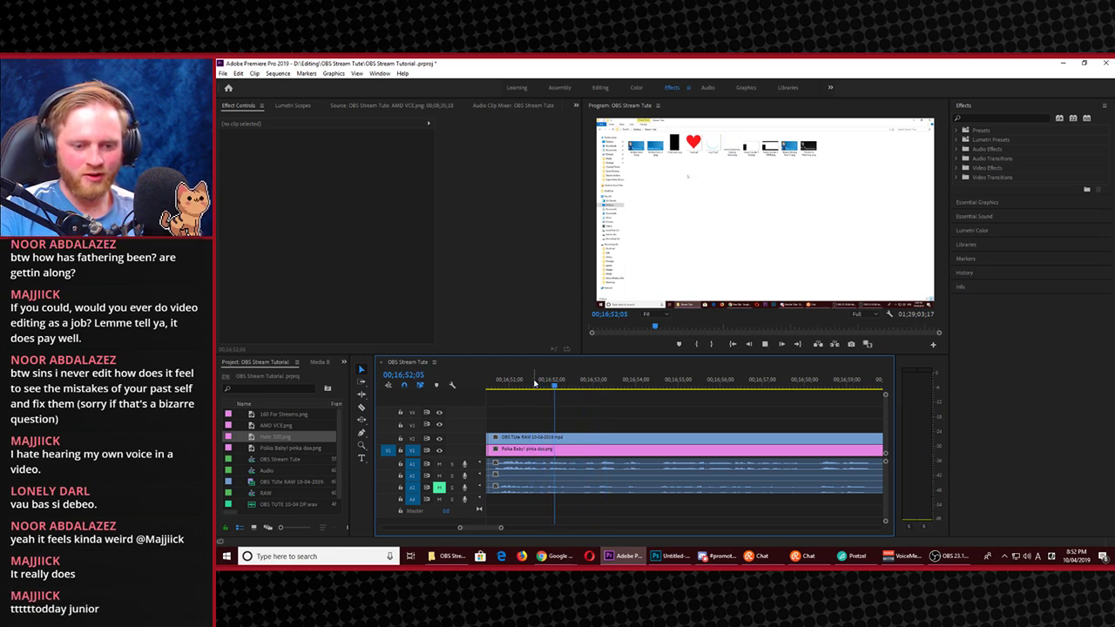
{"action": "key", "text": "l"}
{"action": "key", "text": "j"}
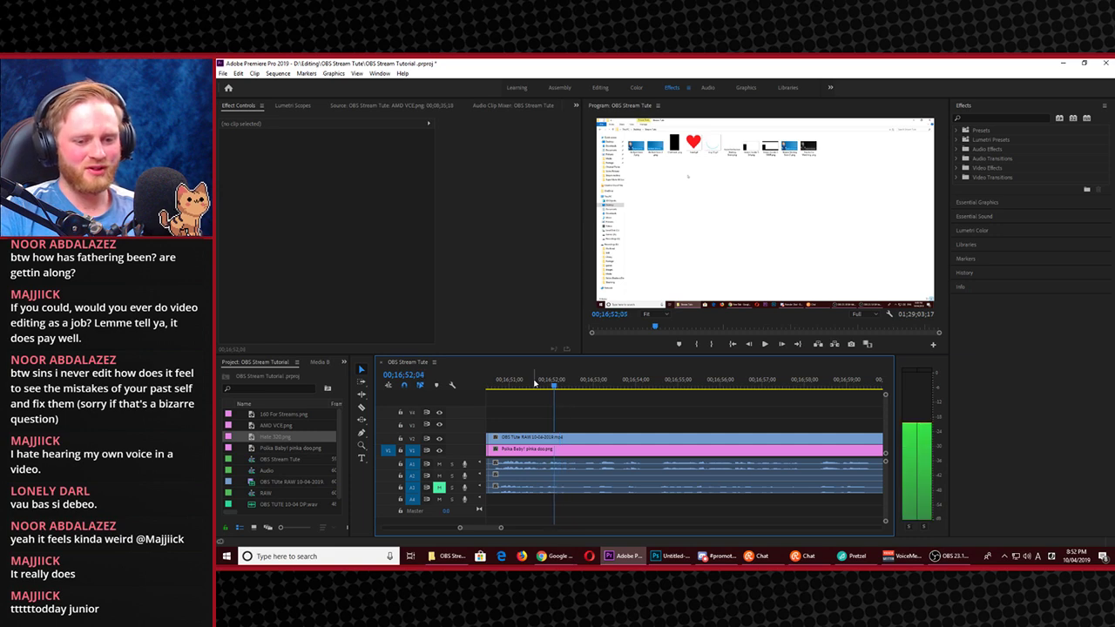
{"action": "key", "text": "l"}
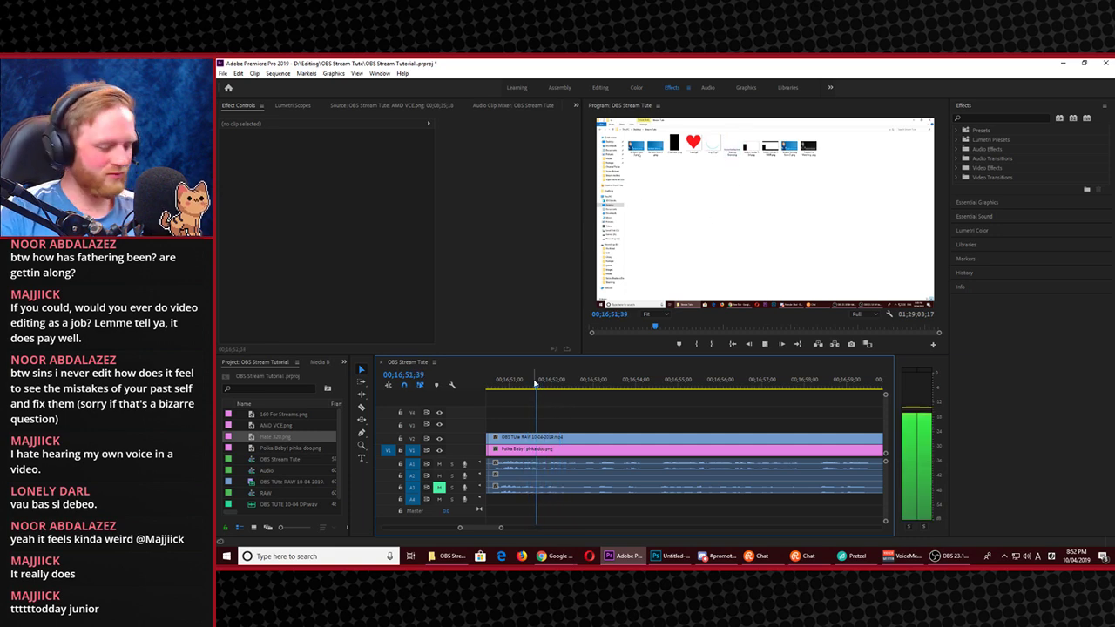
{"action": "key", "text": "k"}
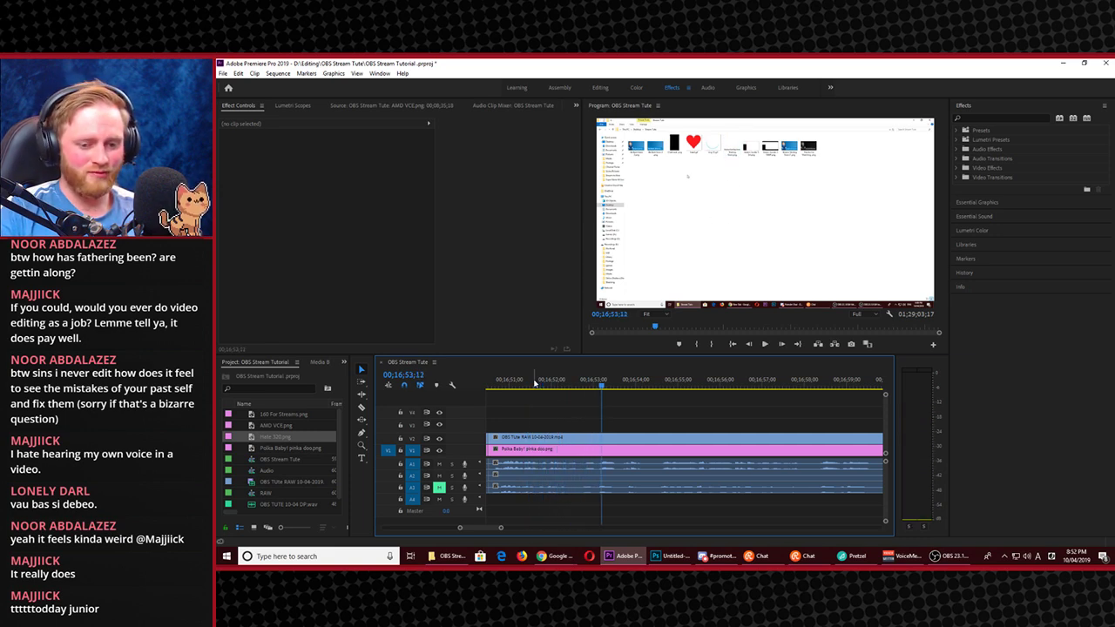
{"action": "left_click", "coordinate": [605, 451], "text": "shift"}
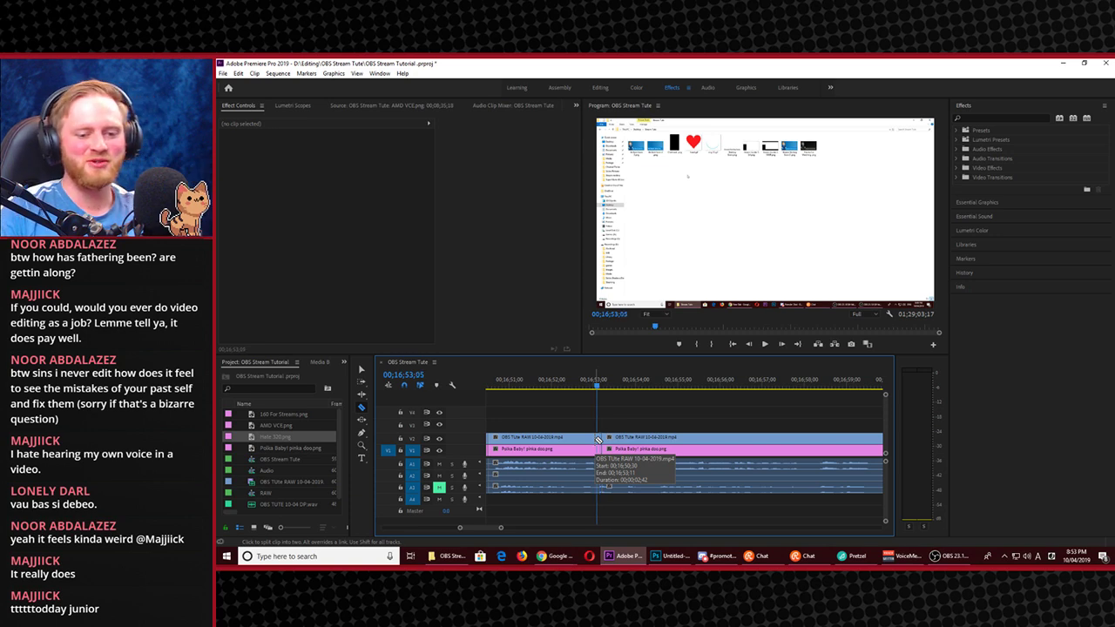
Split all tracks at 00;16;52;09, delete the pieces from there to 00;16;53;12, and close the gap
{"action": "key", "text": "j"}
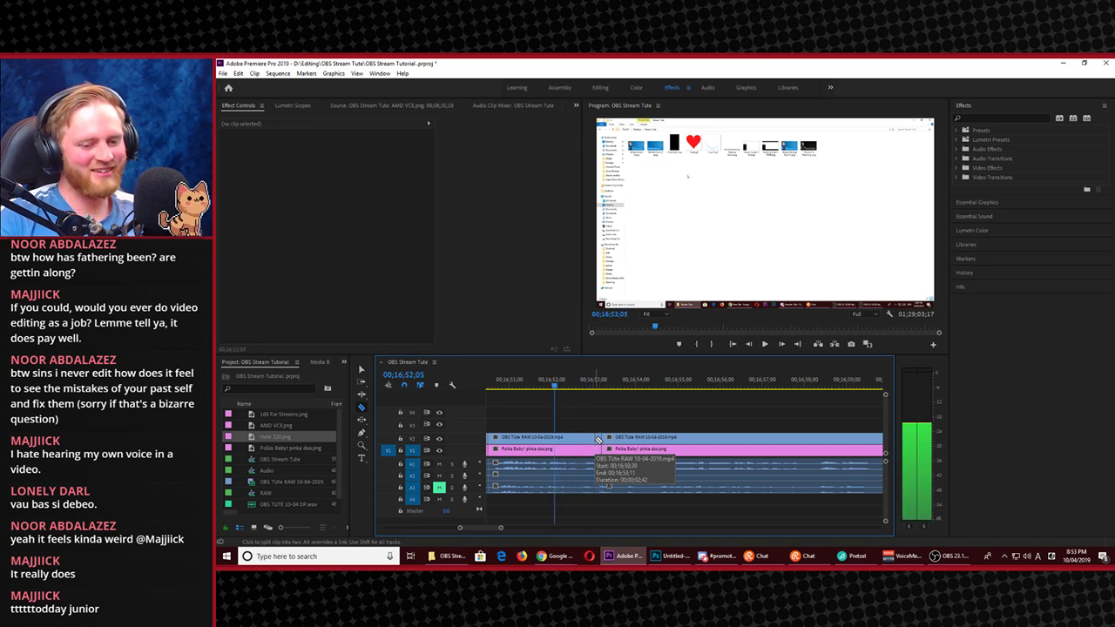
{"action": "key", "text": "k"}
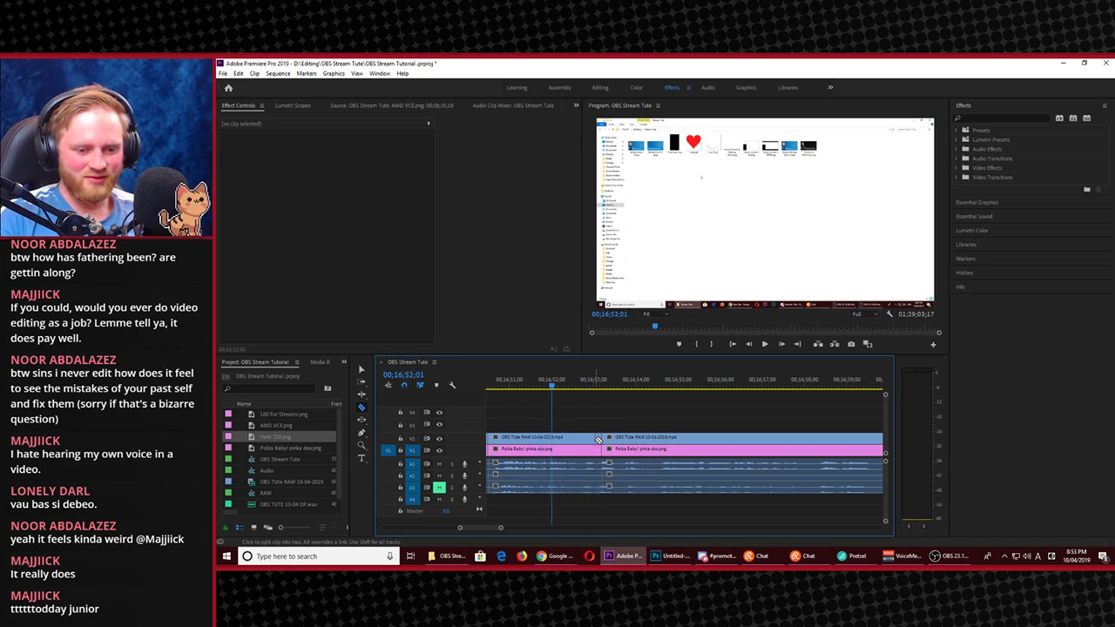
{"action": "key", "text": "l"}
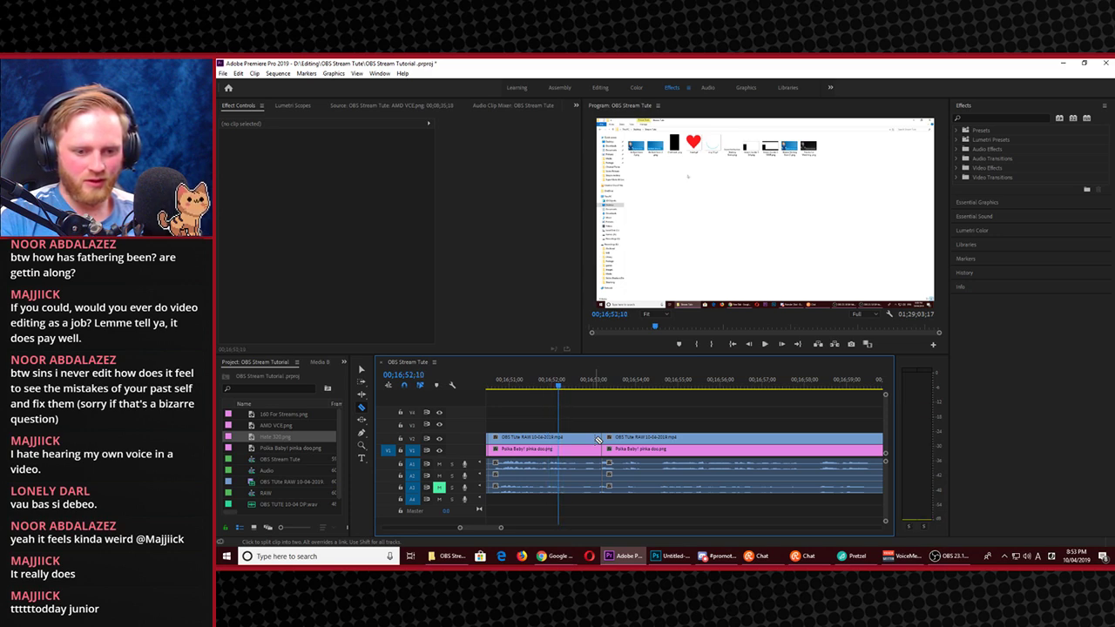
{"action": "key", "text": "v"}
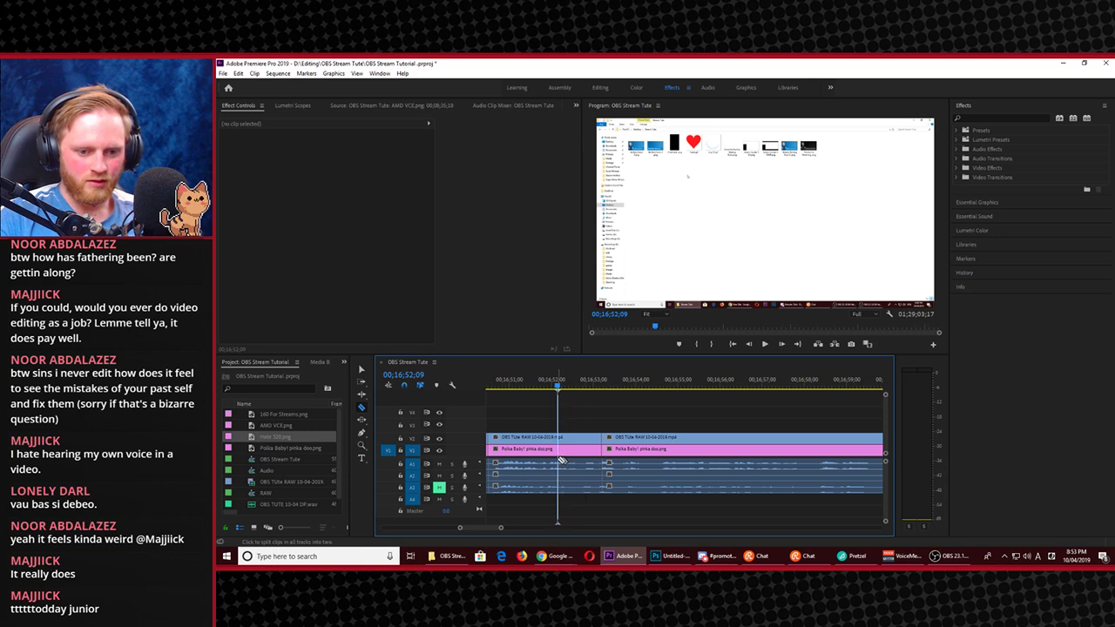
{"action": "left_click_drag", "start_coordinate": [581, 420], "coordinate": [568, 488]}
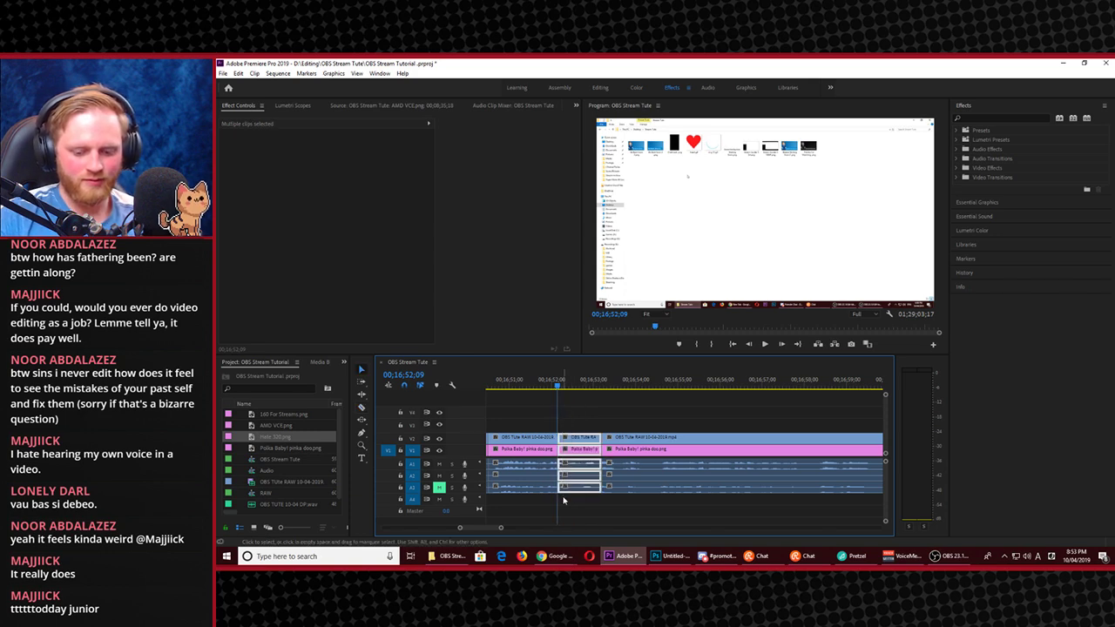
{"action": "key", "text": "shift+Delete"}
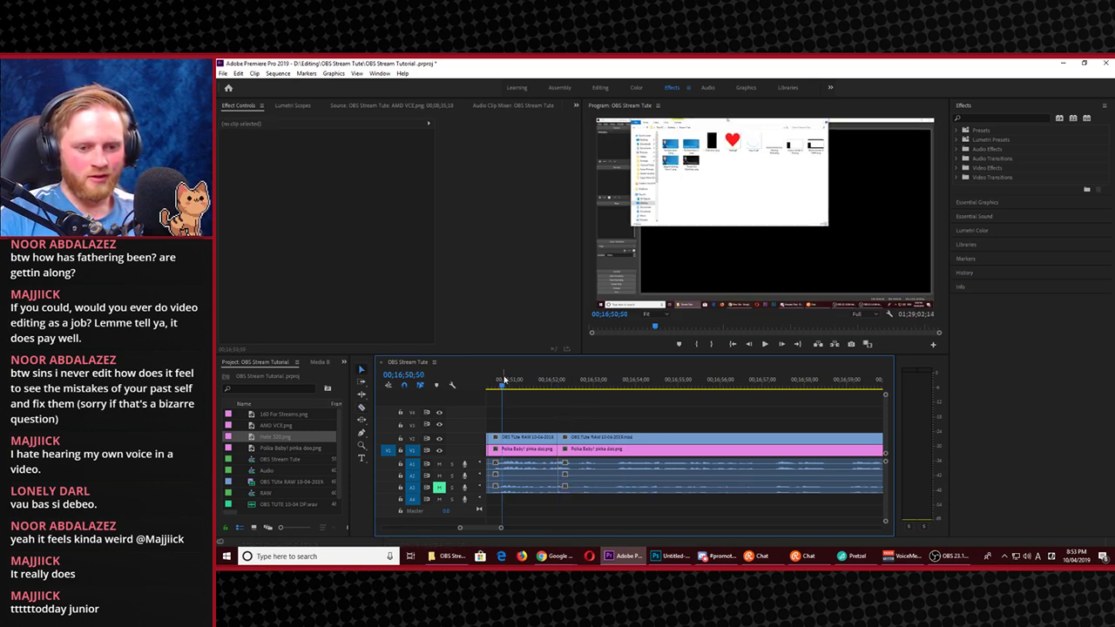
Reopen the gap at 00;16;52;09 by undoing its closure, extend the following clips' start about 5 frames earlier, and close it again
{"action": "key", "text": "space"}
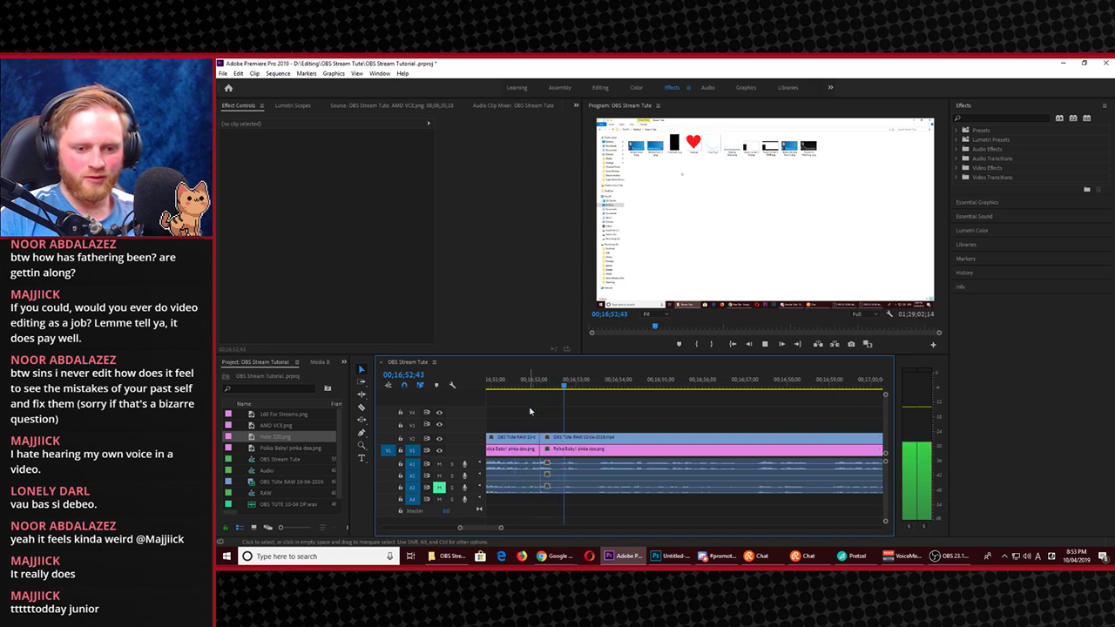
{"action": "key", "text": "space"}
{"action": "key", "text": "ctrl+z"}
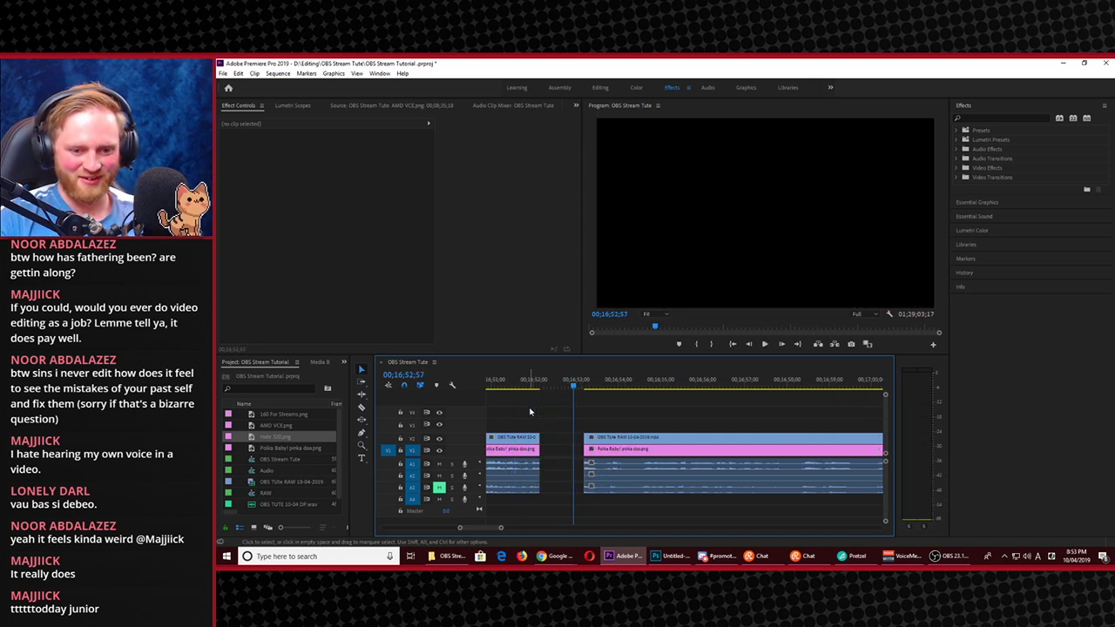
{"action": "left_click_drag", "start_coordinate": [599, 419], "coordinate": [578, 489]}
{"action": "left_click", "coordinate": [555, 455]}
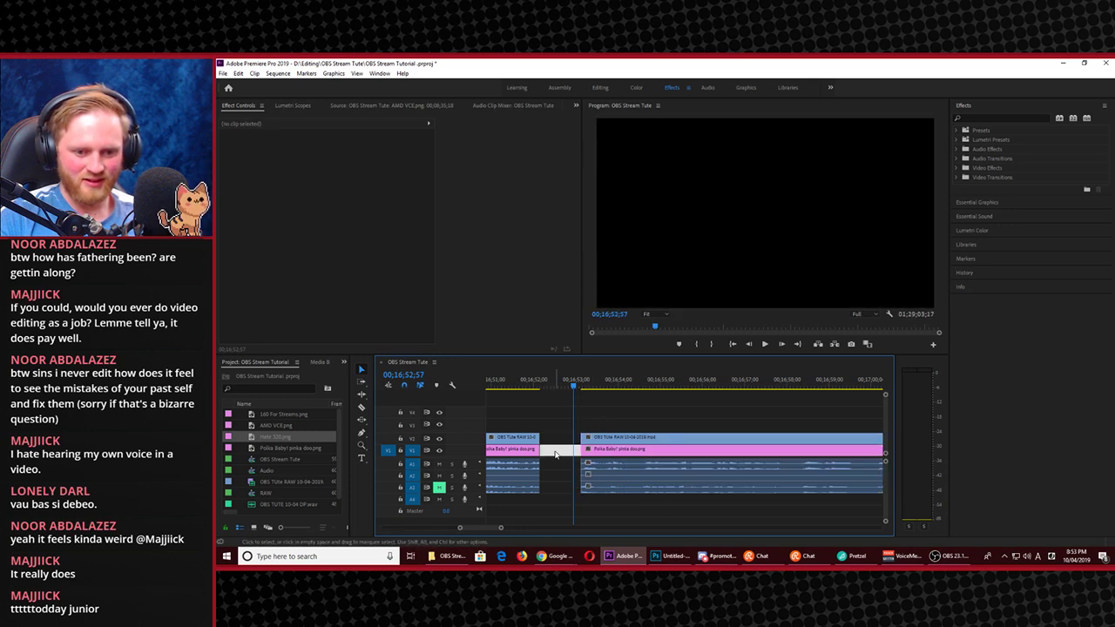
{"action": "key", "text": "Delete"}
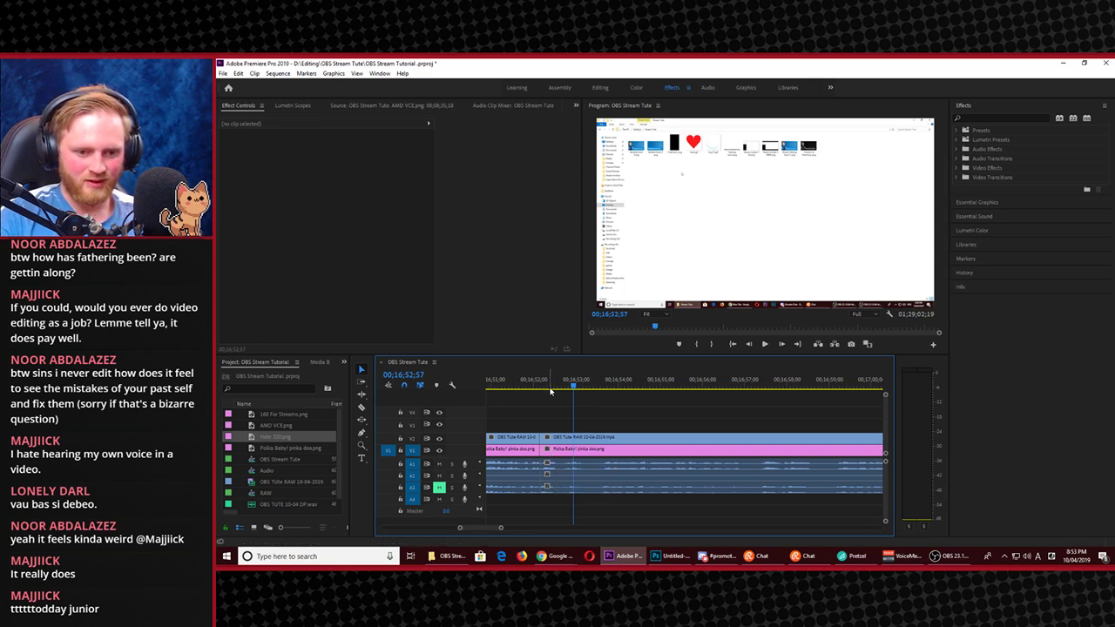
Replay the join at 00;16;52;09, and move all clips after it about 10 frames later
{"action": "mouse_move", "coordinate": [538, 387]}
{"action": "left_mouse_down"}
{"action": "mouse_move", "coordinate": [573, 387]}
{"action": "mouse_move", "coordinate": [522, 390]}
{"action": "left_mouse_up"}
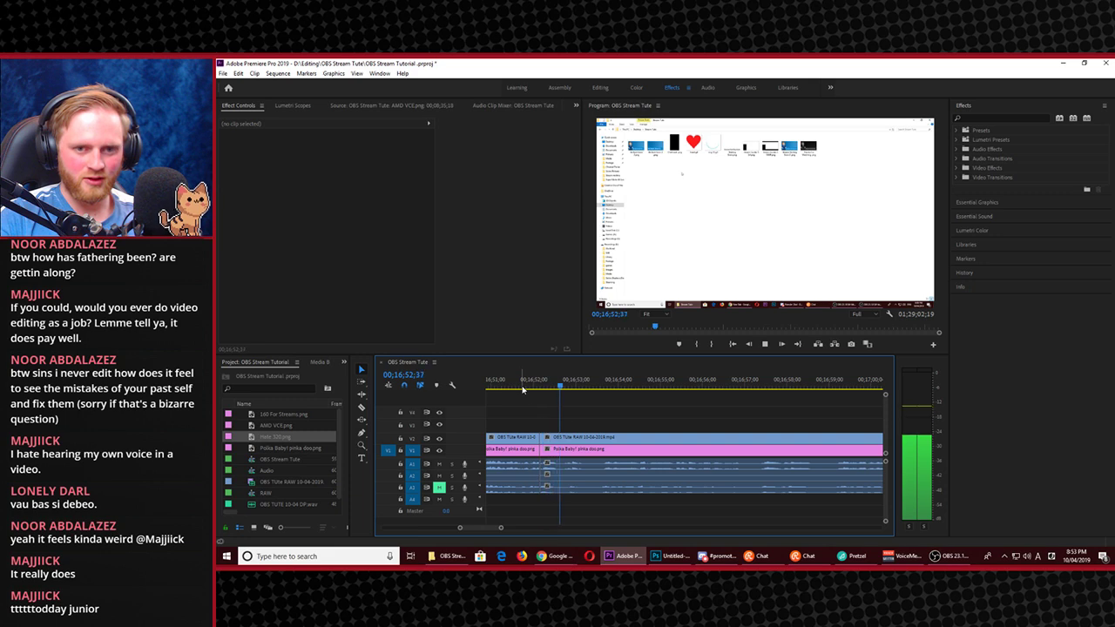
{"action": "left_click_drag", "start_coordinate": [523, 389], "coordinate": [465, 397]}
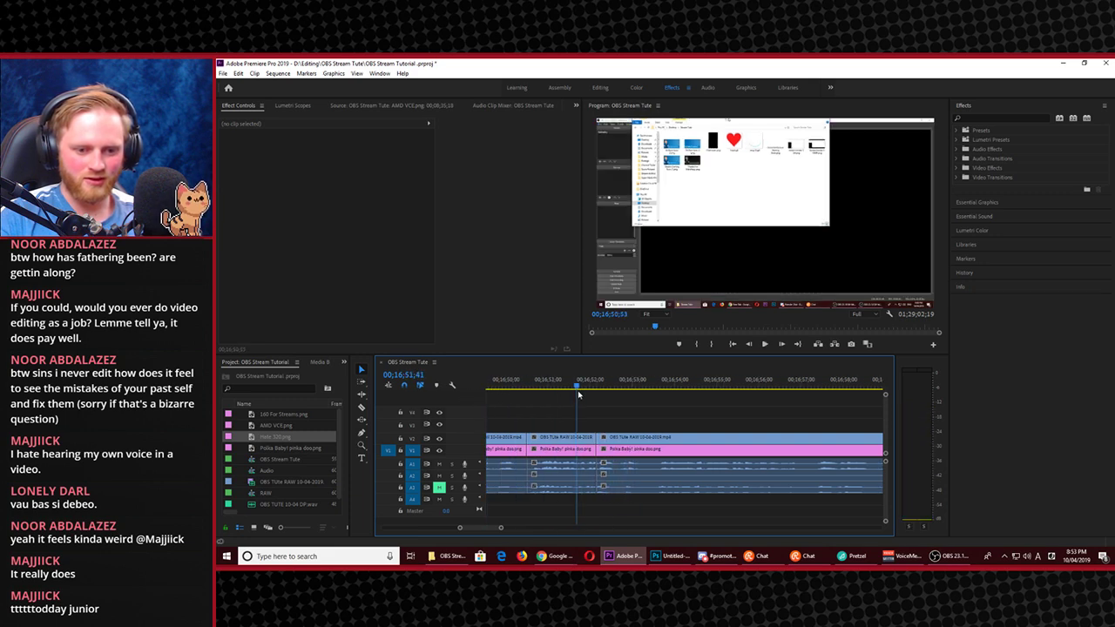
{"action": "key", "text": "space"}
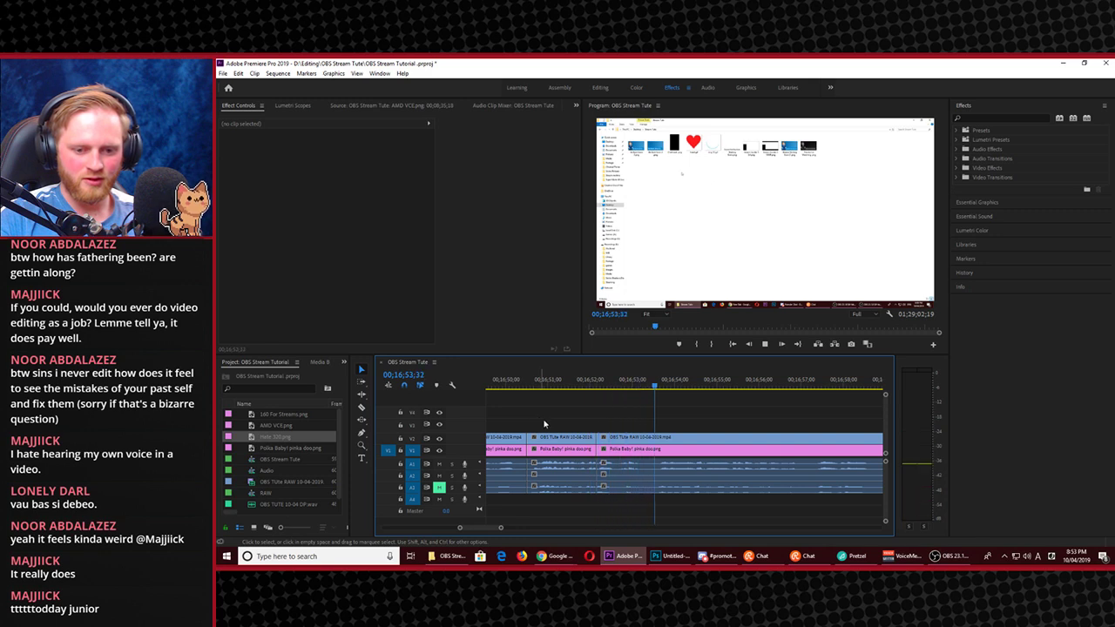
{"action": "key", "text": "space"}
{"action": "left_click", "coordinate": [623, 436]}
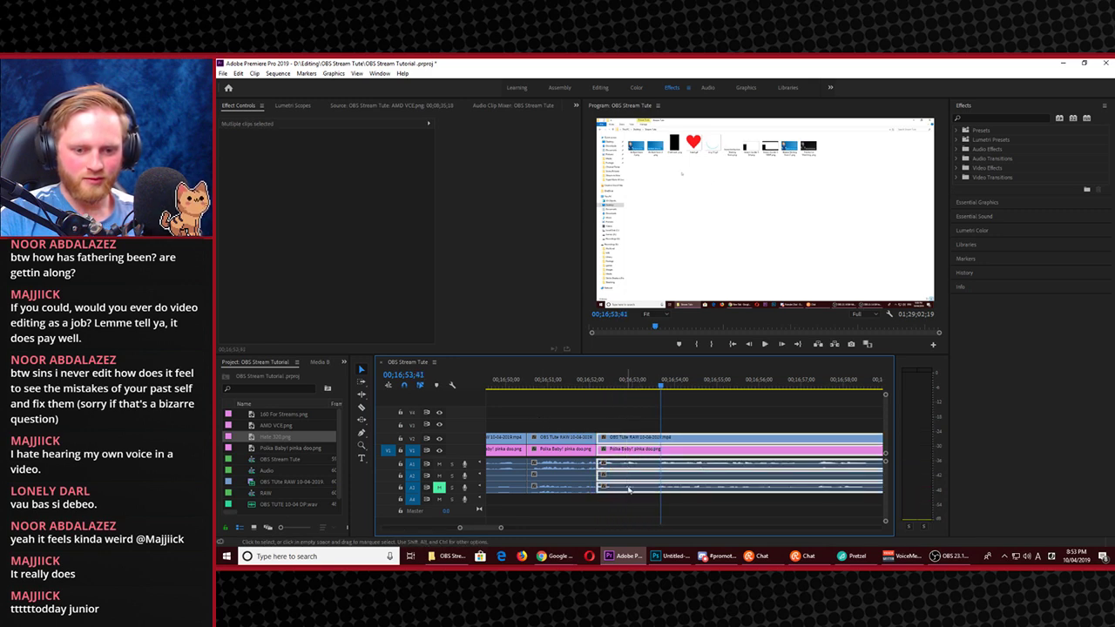
{"action": "left_click_drag", "start_coordinate": [624, 439], "coordinate": [639, 445]}
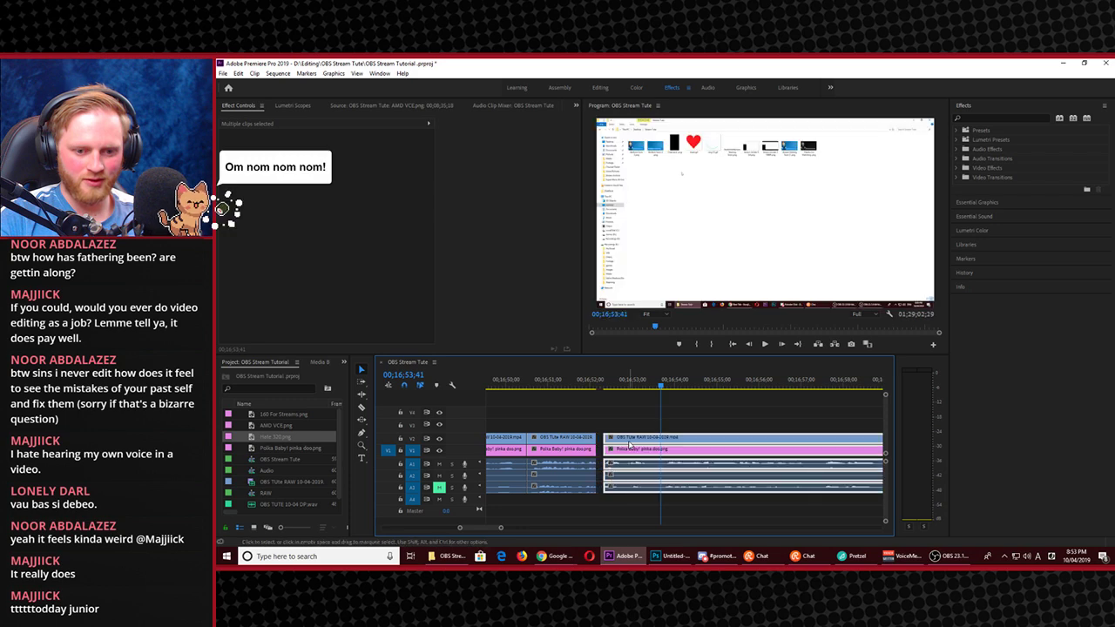
Replay across the new gap, and extend only the V2 video clip's start back to meet the preceding clip
{"action": "left_click", "coordinate": [607, 389]}
{"action": "key", "text": "space"}
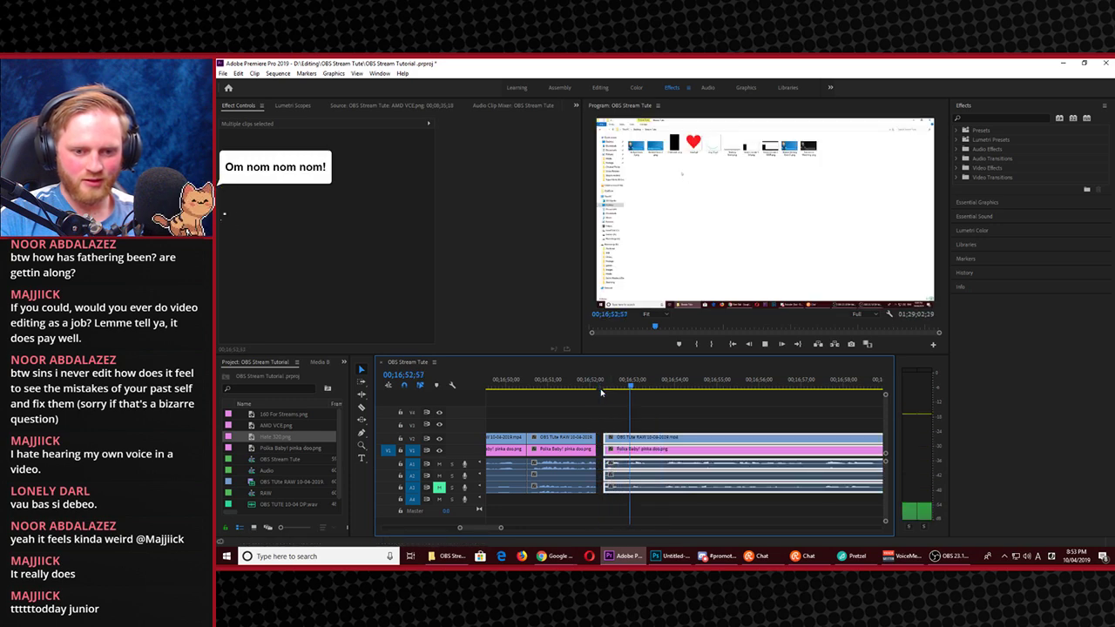
{"action": "left_click", "coordinate": [601, 388]}
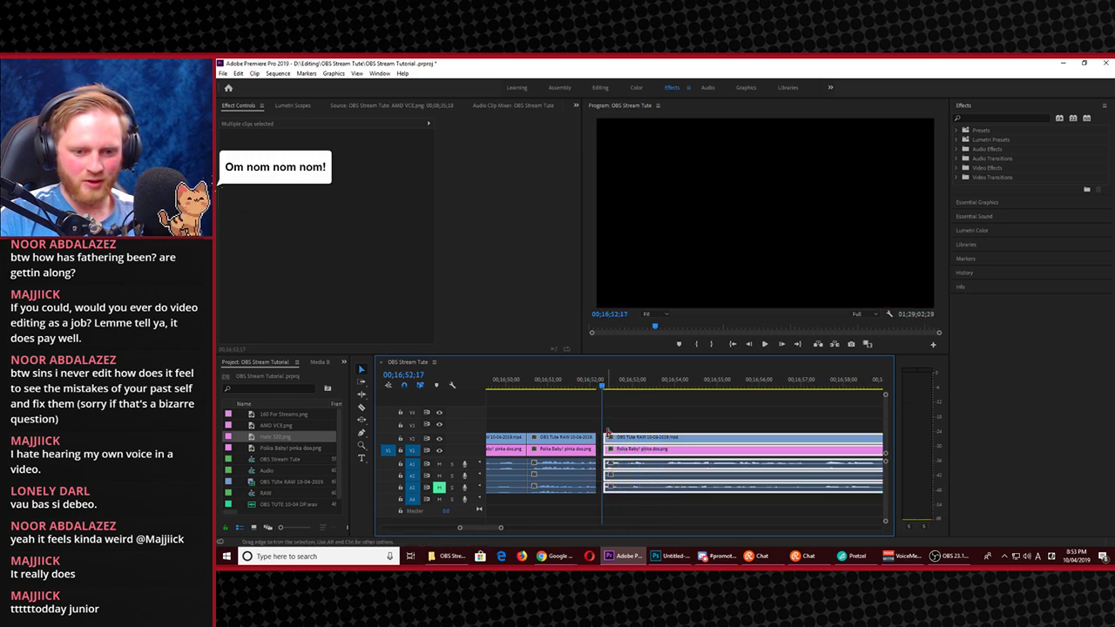
{"action": "left_click_drag", "start_coordinate": [601, 437], "coordinate": [602, 436]}
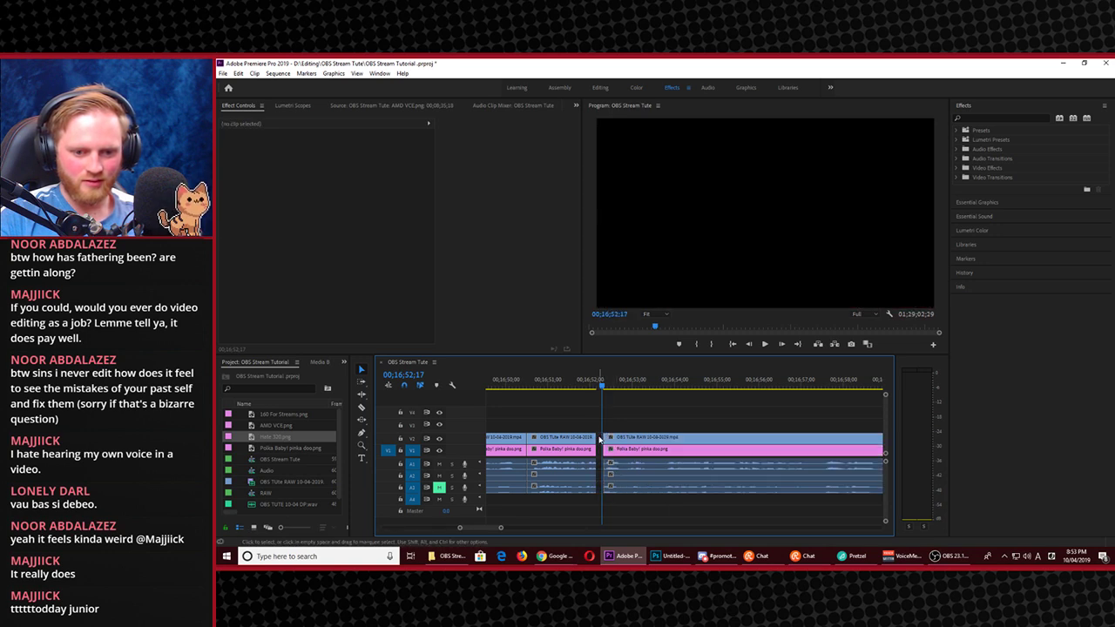
{"action": "left_click_drag", "start_coordinate": [602, 437], "coordinate": [600, 437]}
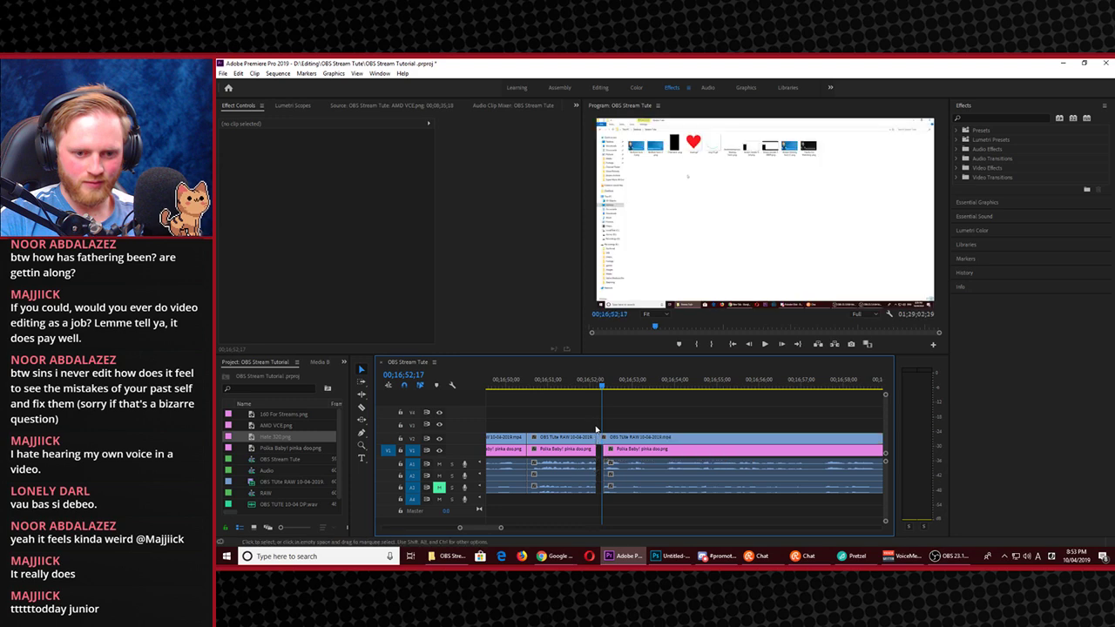
Extend the A1 audio clip's start back across the gap in two stages, replaying the join before each one
{"action": "left_click", "coordinate": [589, 381]}
{"action": "key", "text": "space"}
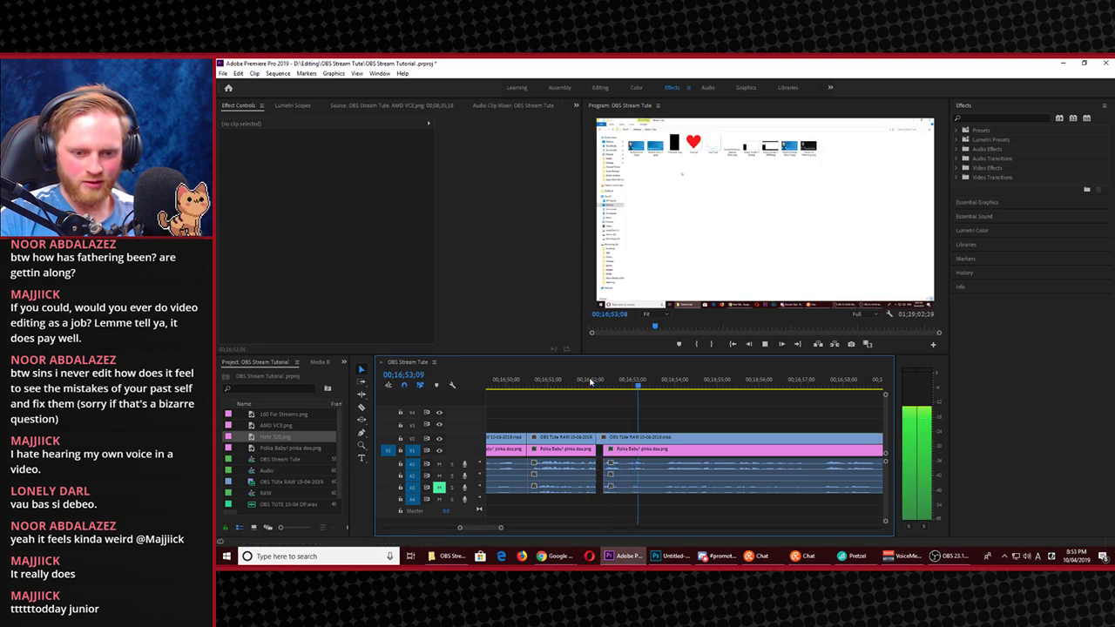
{"action": "key", "text": "space"}
{"action": "scroll", "coordinate": [599, 468], "scroll_direction": "up", "scroll_amount": 3}
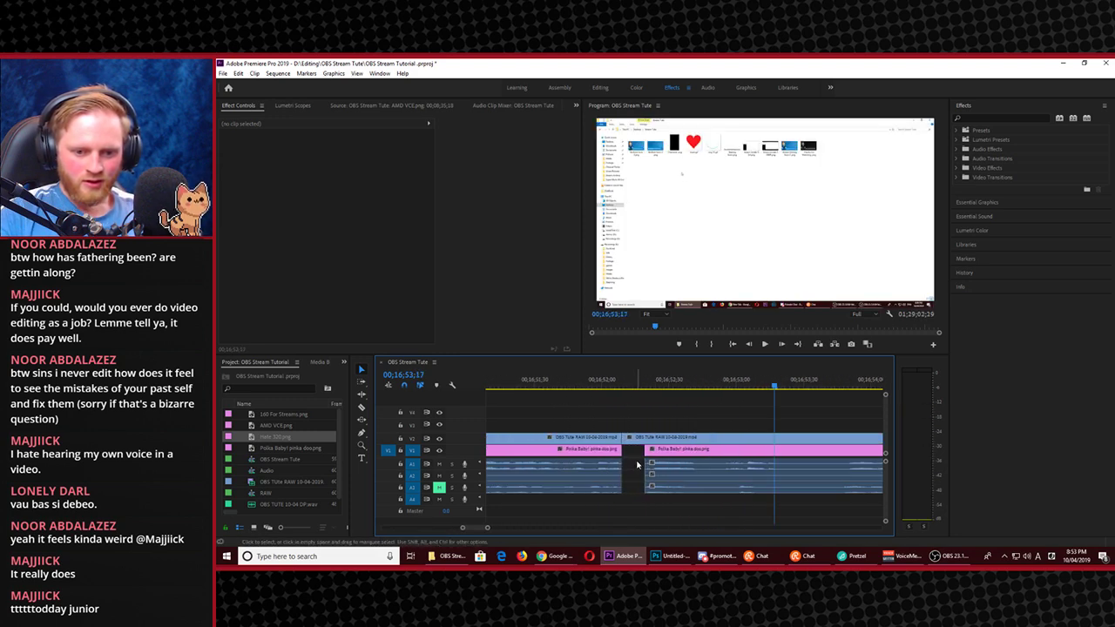
{"action": "left_click_drag", "start_coordinate": [645, 464], "coordinate": [642, 463]}
{"action": "left_click", "coordinate": [584, 386]}
{"action": "key", "text": "space"}
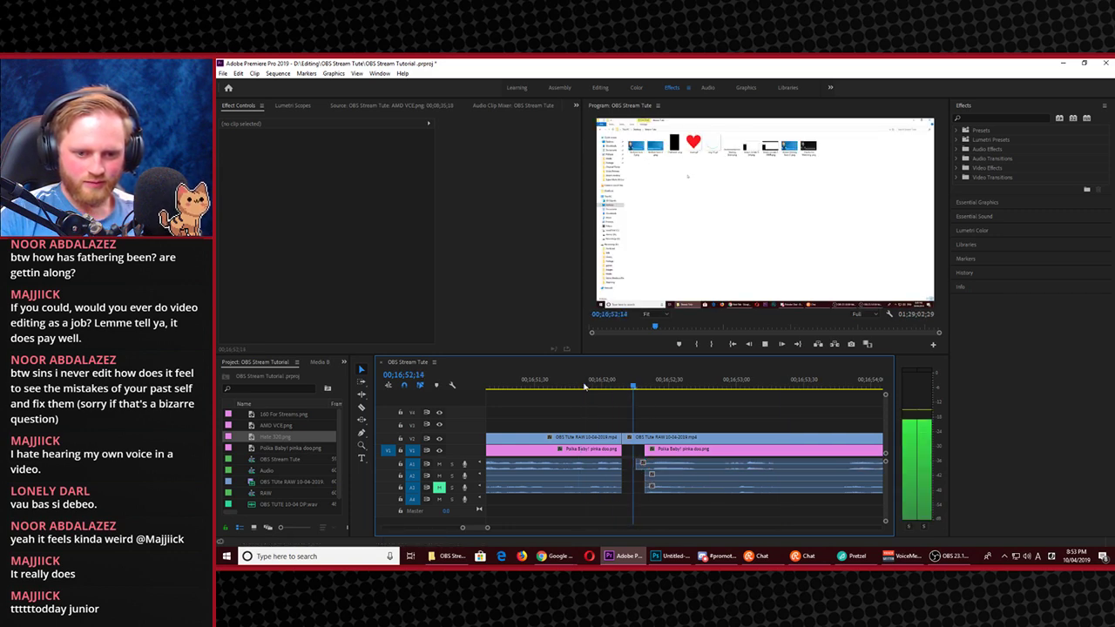
{"action": "key", "text": "space"}
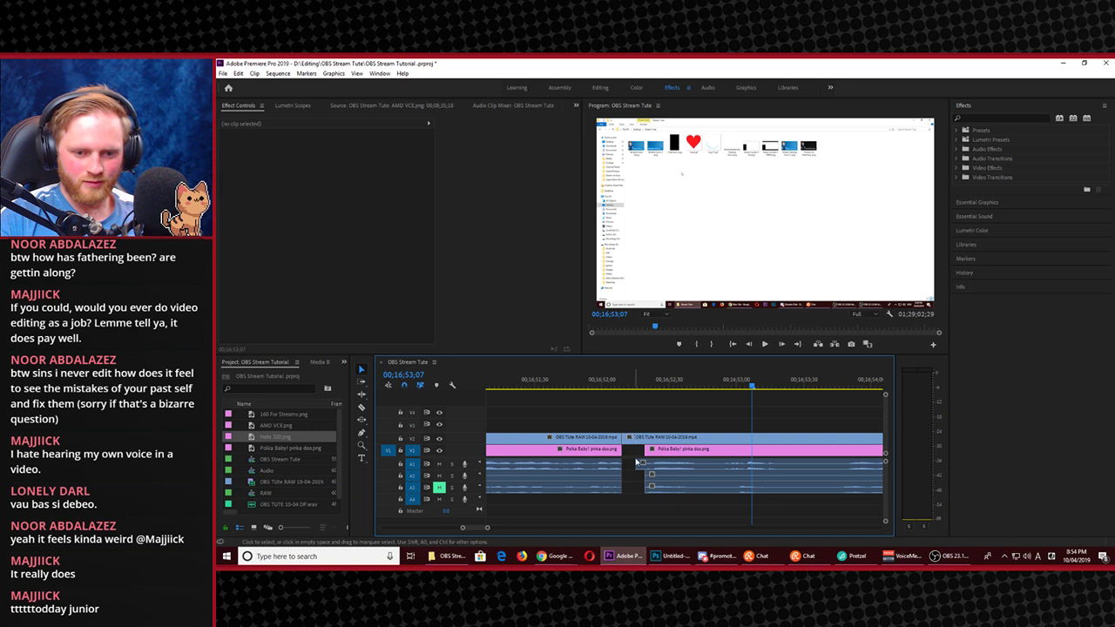
{"action": "left_click_drag", "start_coordinate": [638, 463], "coordinate": [623, 463]}
Replay the footage from 00;16;52;00 to check the extended A1 audio at the join
{"action": "left_click", "coordinate": [602, 383]}
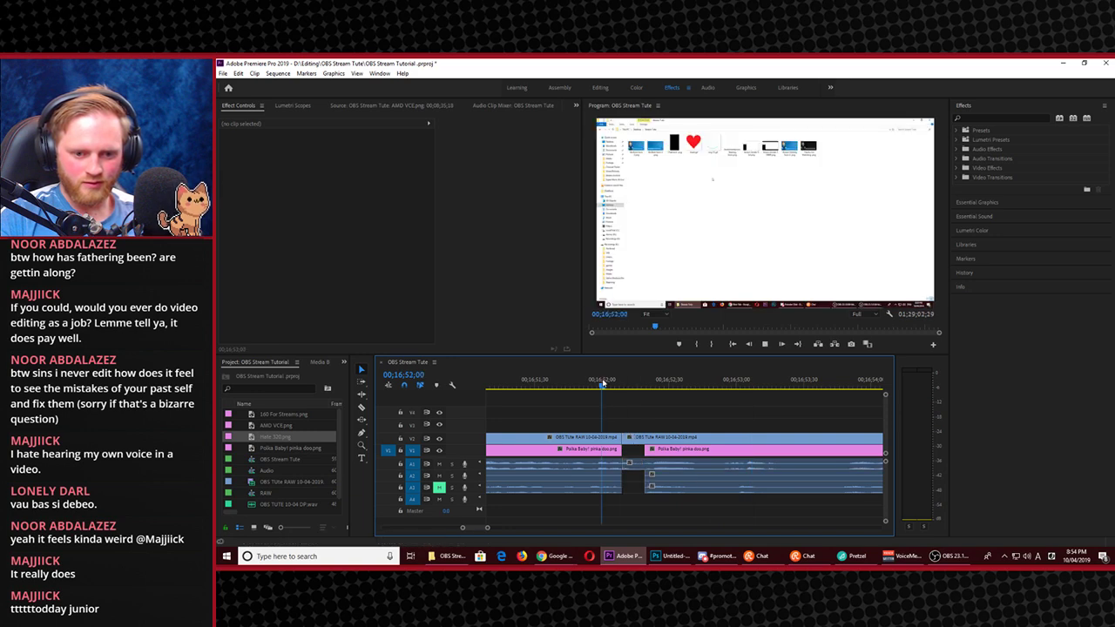
{"action": "key", "text": "space"}
{"action": "left_click", "coordinate": [602, 383]}
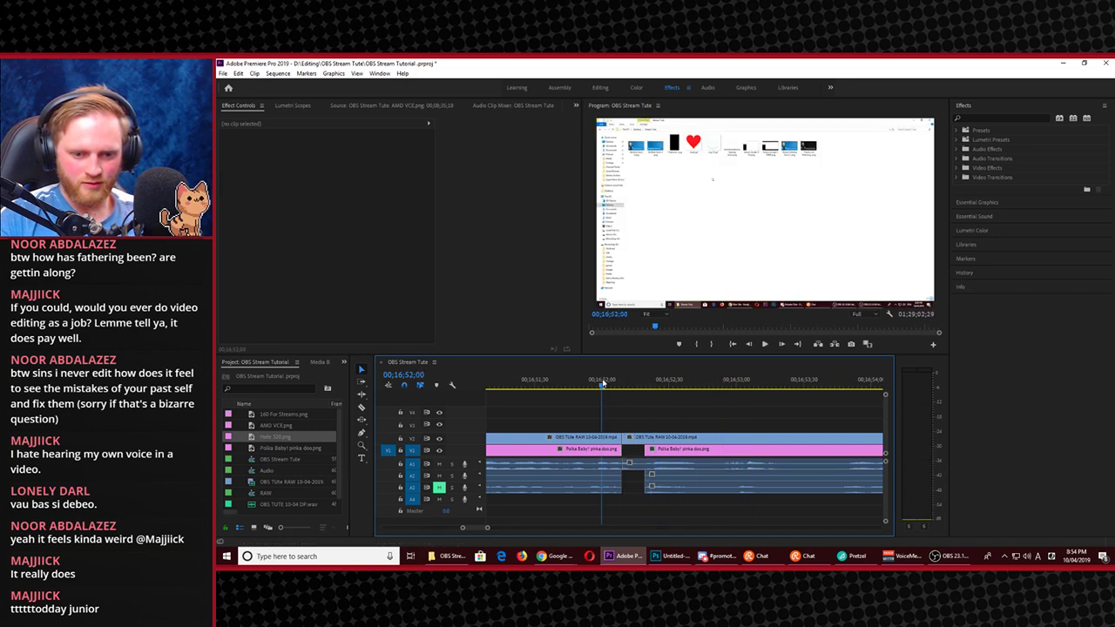
{"action": "key", "text": "space"}
{"action": "key", "text": "space"}
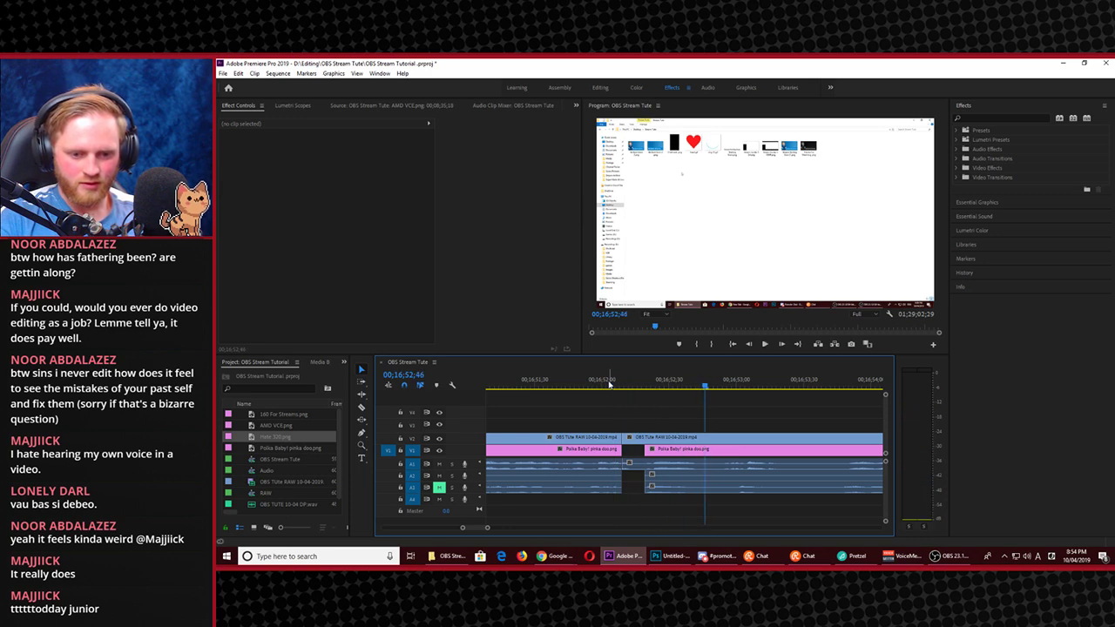
Split the A1 audio clip at 00;16;52;13 and delete the short piece before the cut
{"action": "key", "text": "j"}
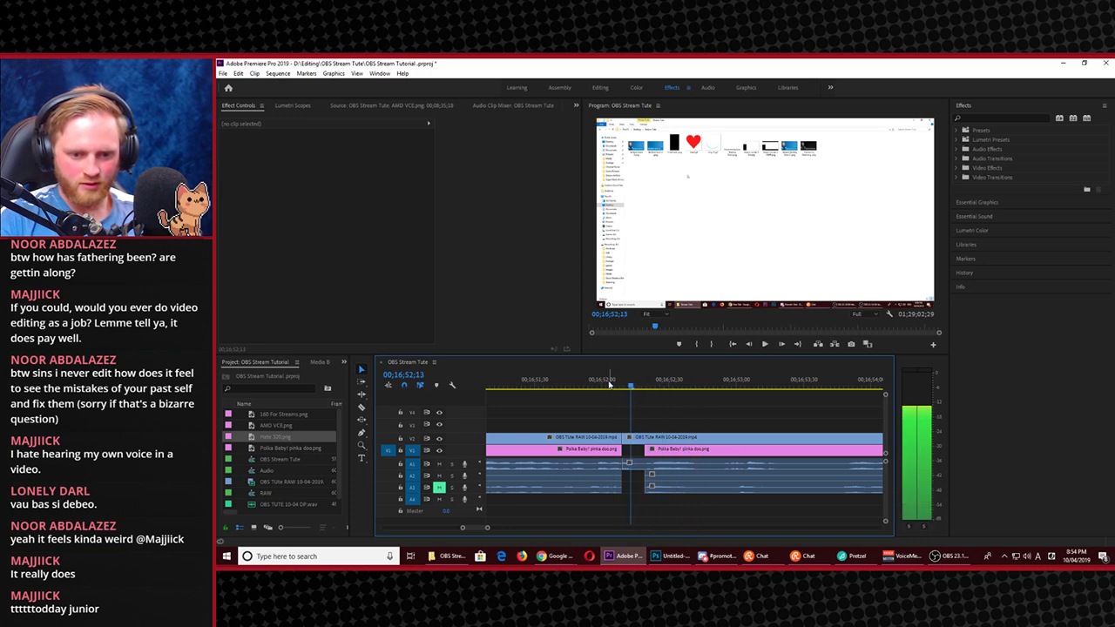
{"action": "key", "text": "c"}
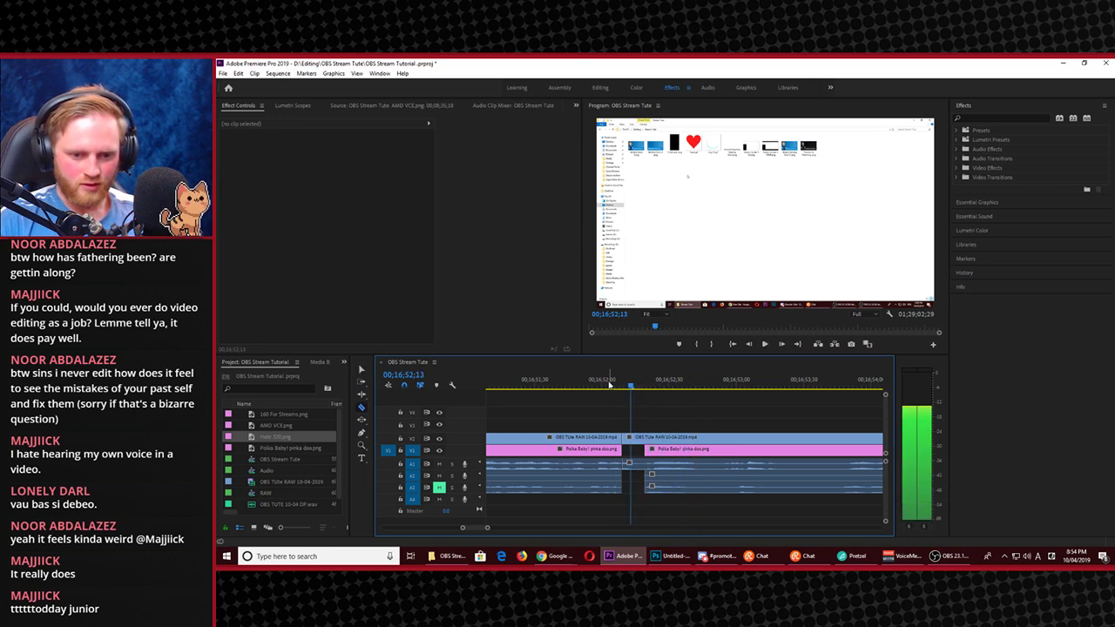
{"action": "key", "text": "v"}
{"action": "left_click", "coordinate": [625, 464]}
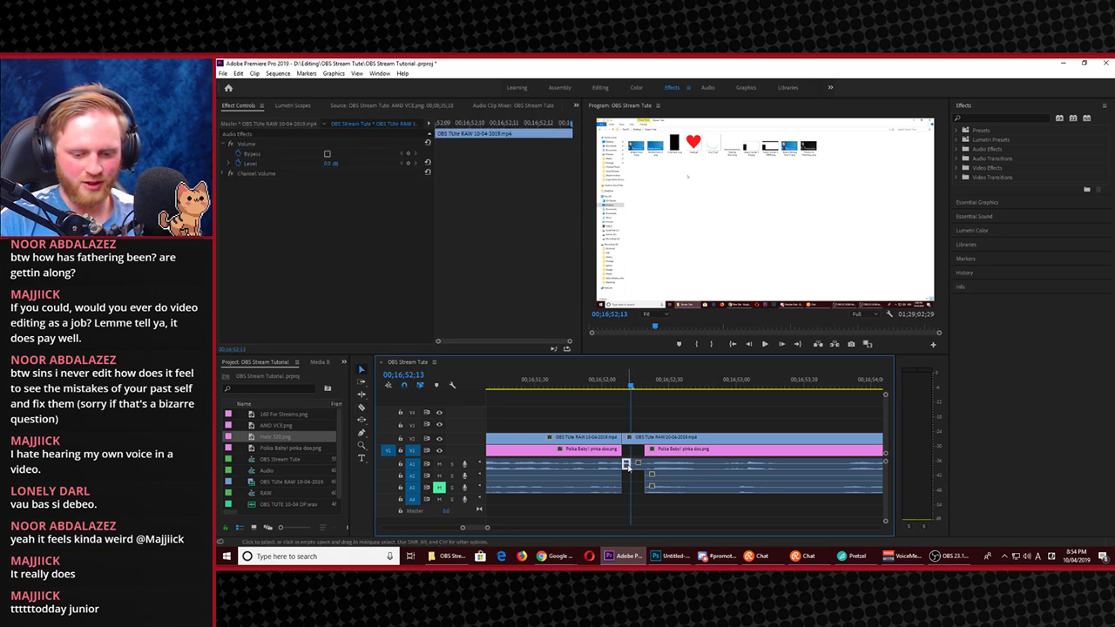
{"action": "left_click", "coordinate": [626, 464]}
Replay the footage from 00;16;50;43 to 00;16;53;13 to check the trimmed A1 audio at the join
{"action": "left_click_drag", "start_coordinate": [562, 386], "coordinate": [296, 399]}
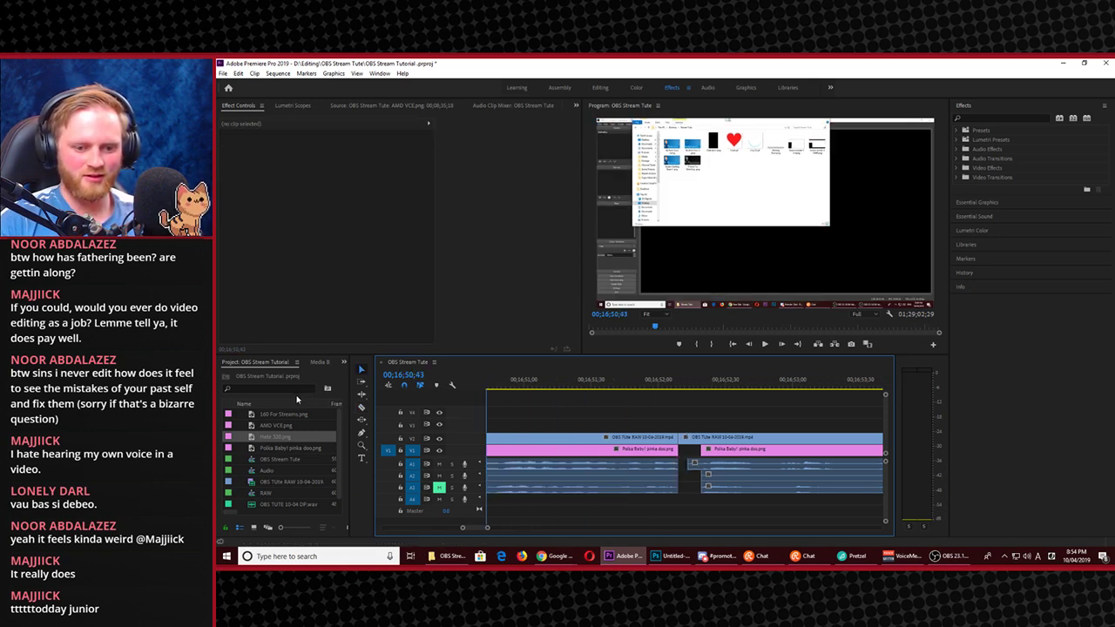
{"action": "key", "text": "space"}
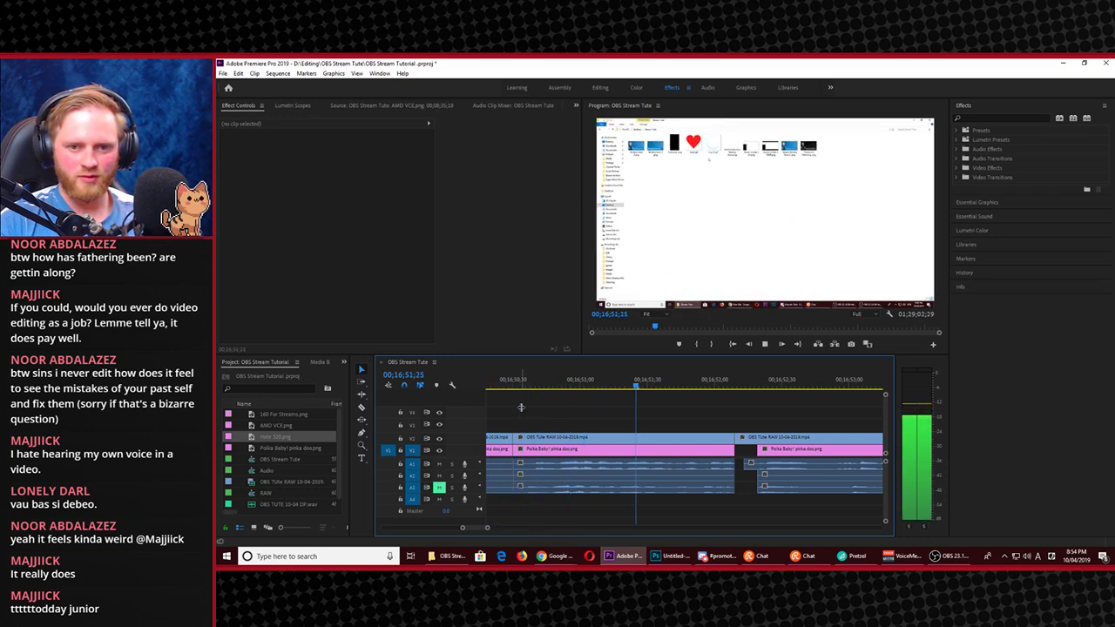
{"action": "key", "text": "space"}
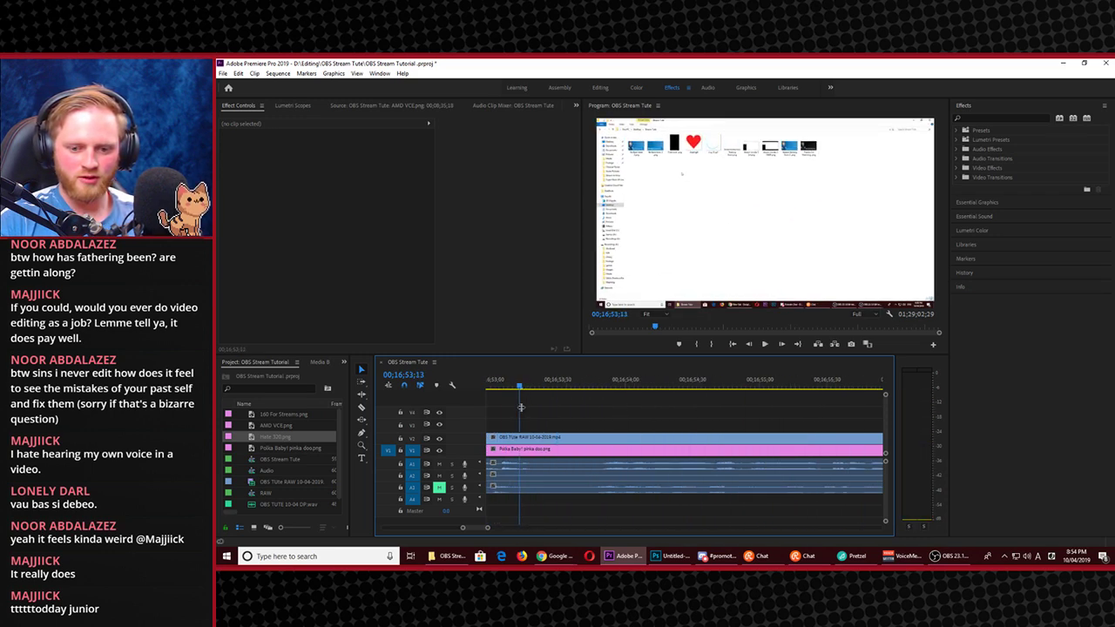
Zoom out the timeline and review the footage from 00;16;53;13 to 00;17;52;23, enlarging the program preview to fill the workspace
{"action": "scroll", "coordinate": [521, 407], "scroll_direction": "down", "scroll_amount": 3}
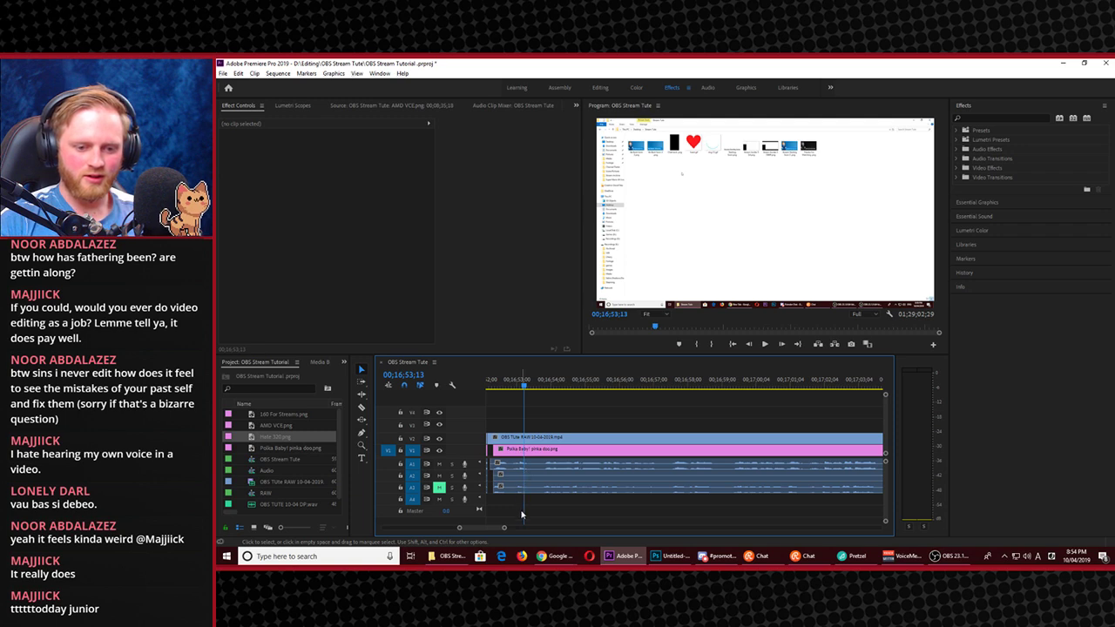
{"action": "key", "text": "space"}
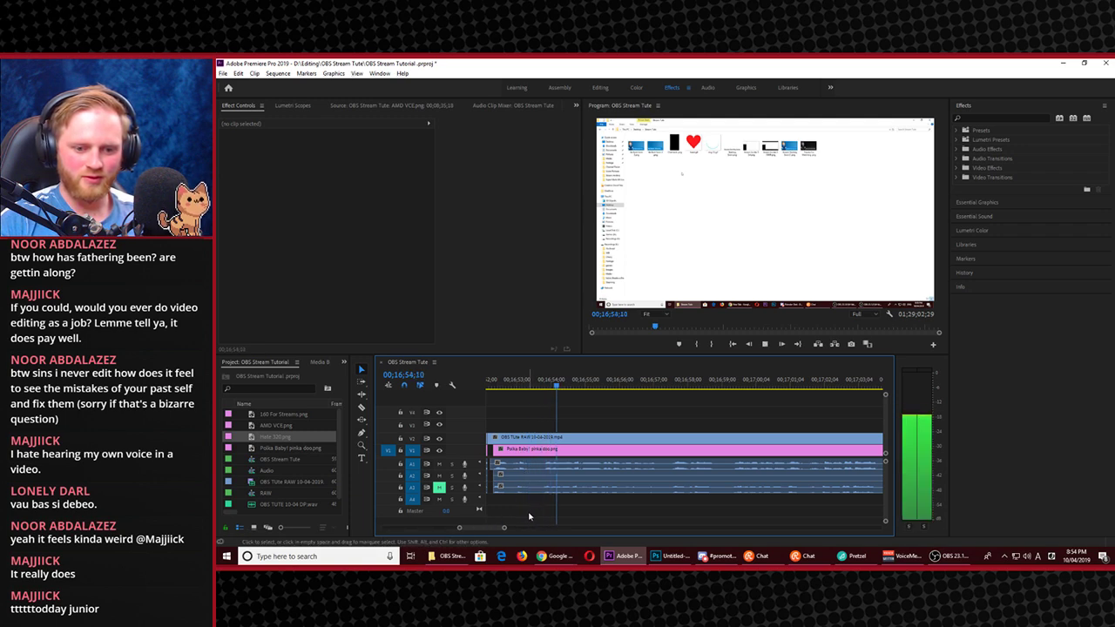
{"action": "scroll", "coordinate": [523, 517], "scroll_direction": "down", "scroll_amount": 2}
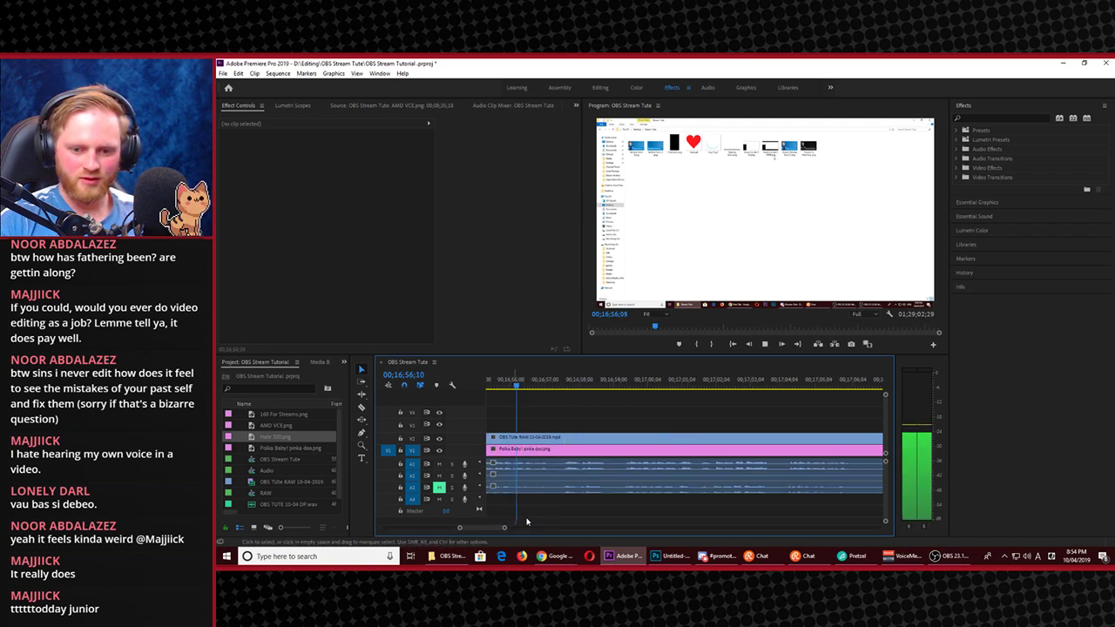
{"action": "scroll", "coordinate": [544, 505], "scroll_direction": "down", "scroll_amount": 3}
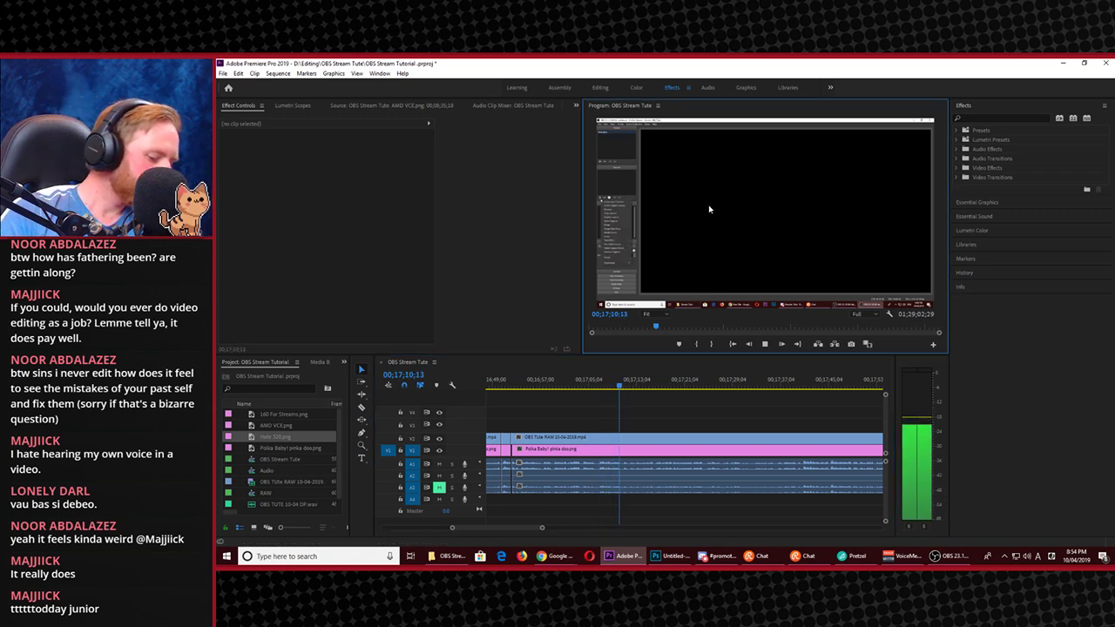
{"action": "key", "text": "grave"}
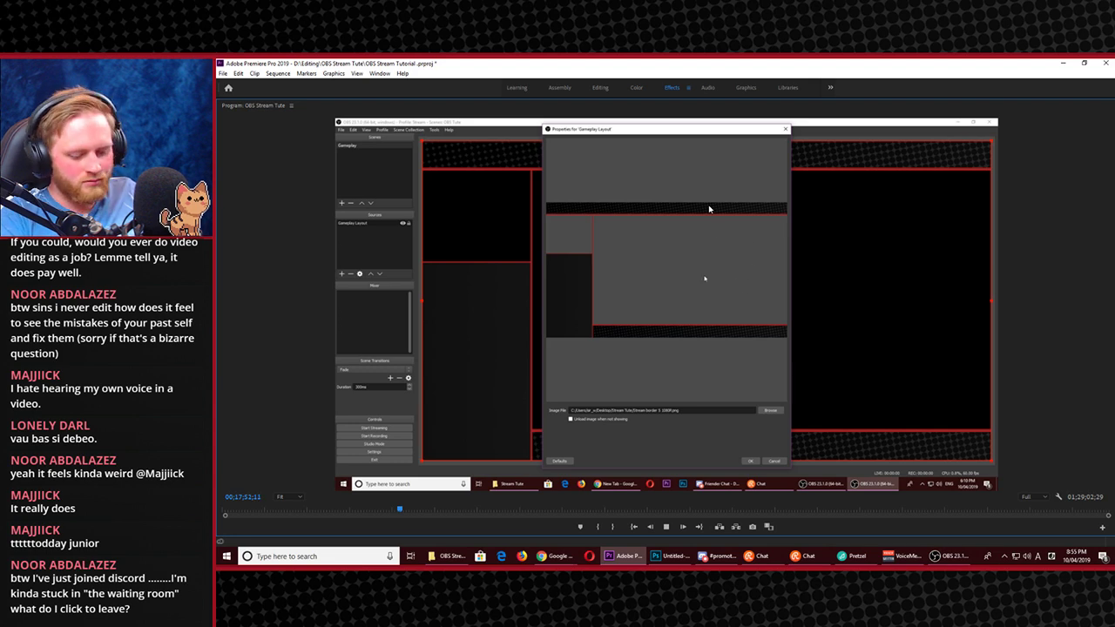
{"action": "key", "text": "space"}
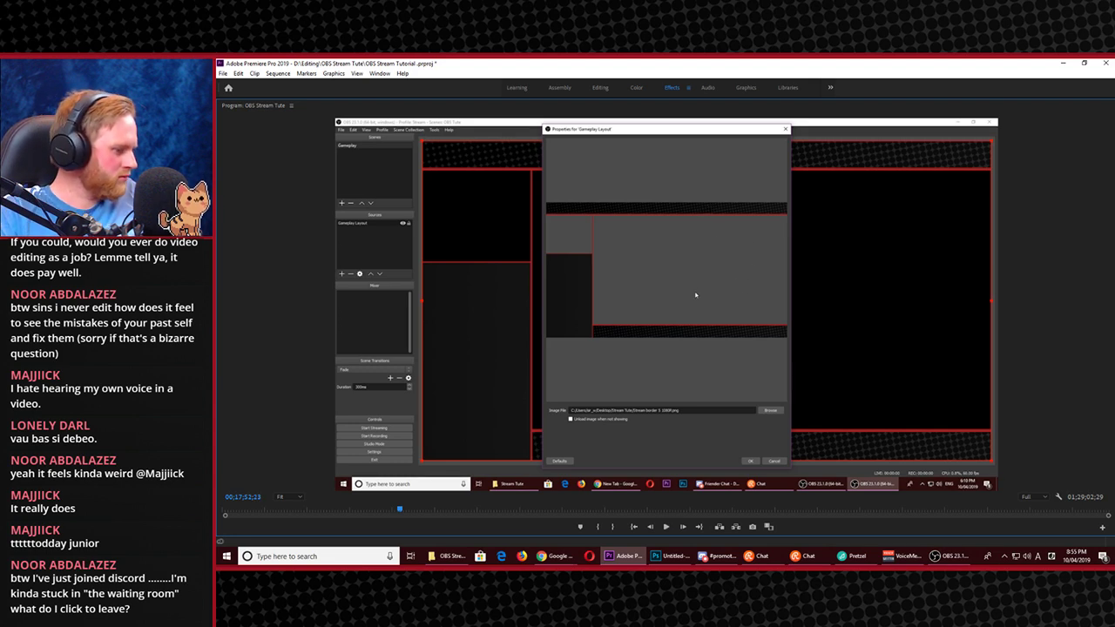
Switch to Discord, disconnect from the Live voice channel on the Cherry Cheekers server, and return to Premiere Pro
{"action": "left_click", "coordinate": [719, 556]}
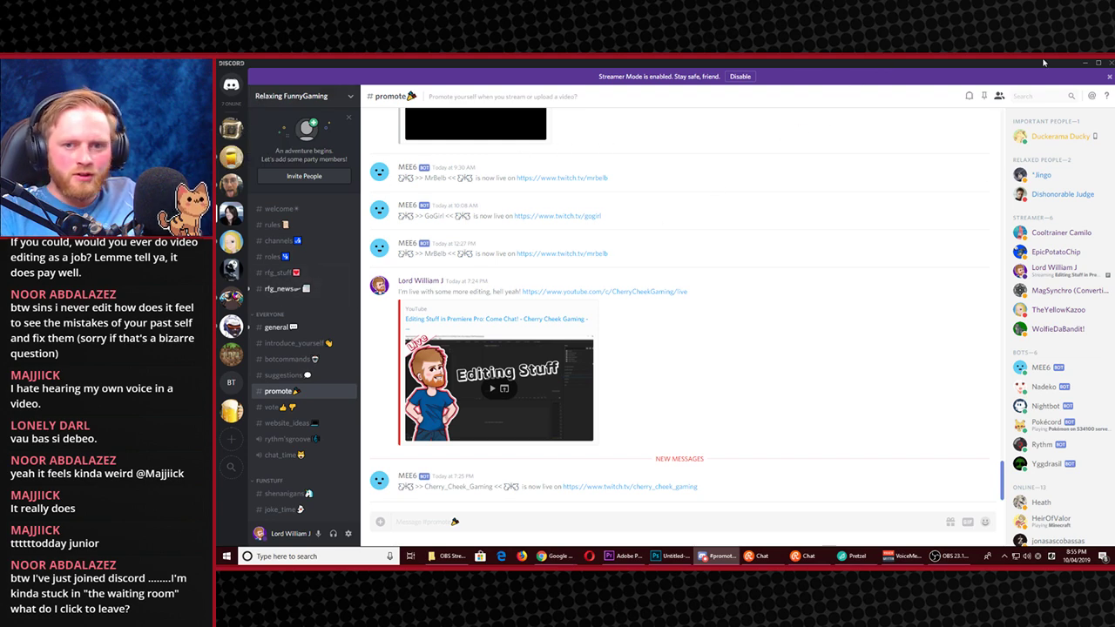
{"action": "key", "text": "alt+Tab"}
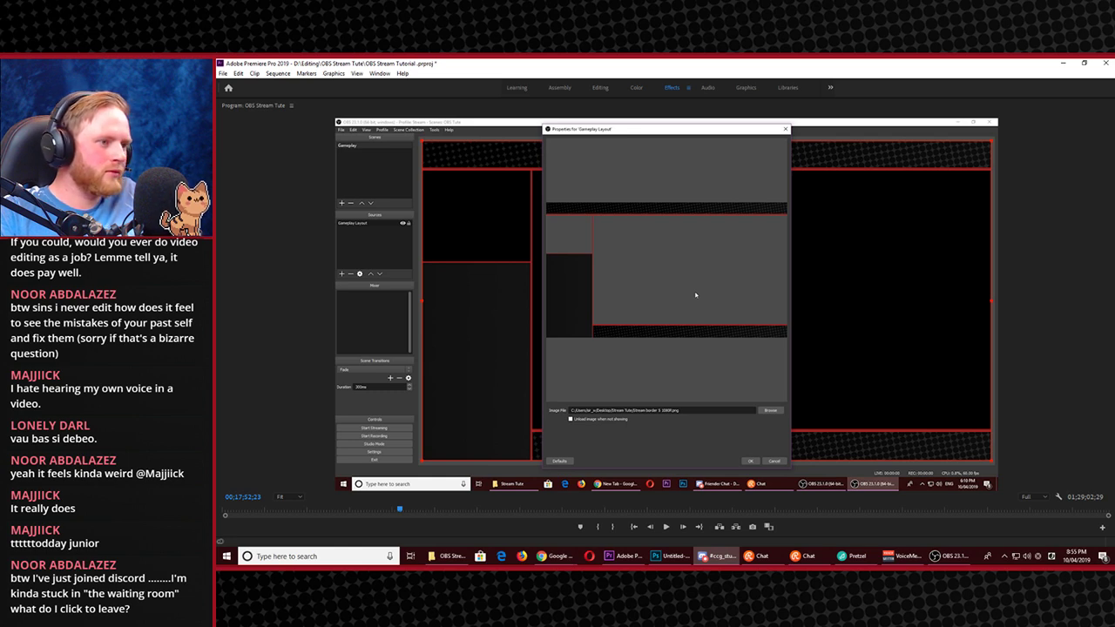
{"action": "left_click", "coordinate": [717, 555]}
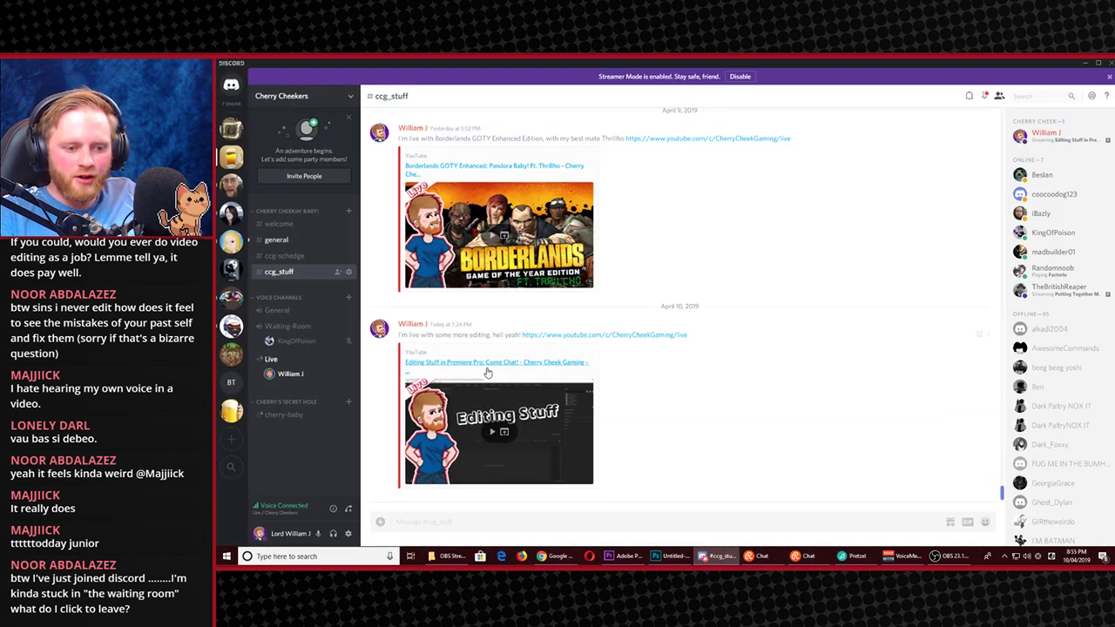
{"action": "left_click", "coordinate": [352, 508]}
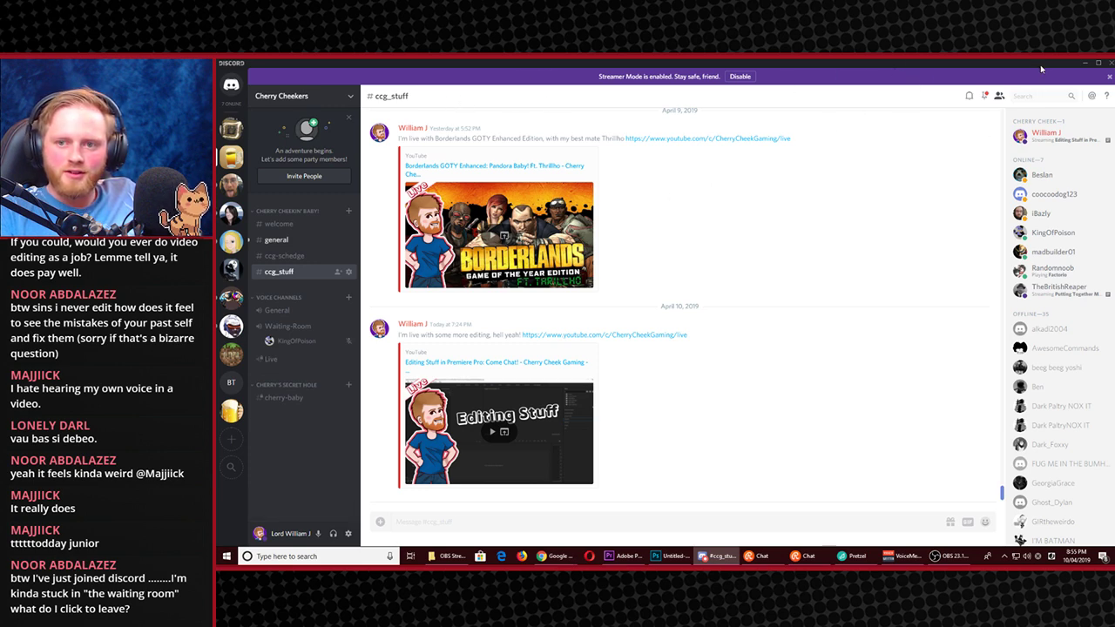
{"action": "left_click", "coordinate": [1084, 63]}
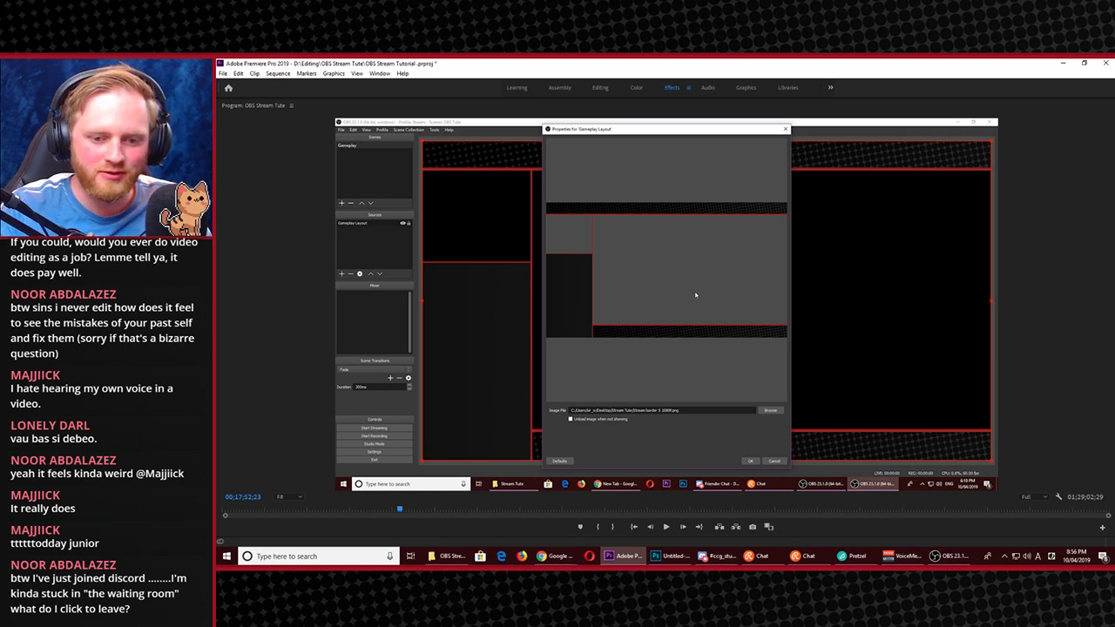
Review the footage from 00;17;52;23 through the camera source setup, pausing at 00;21;35;20
{"action": "left_click", "coordinate": [665, 527]}
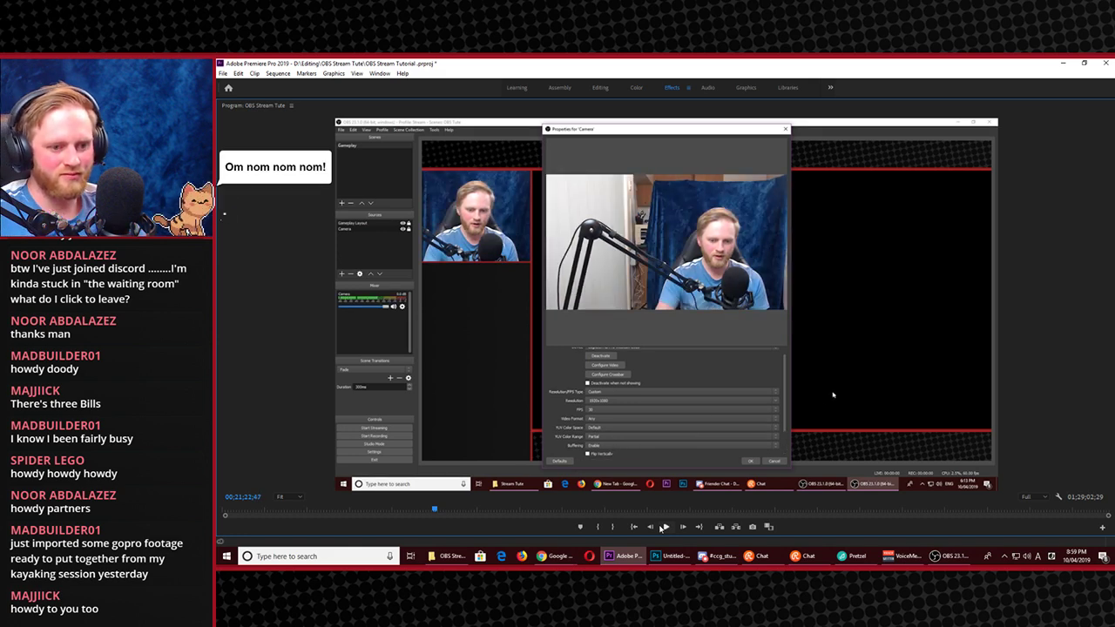
{"action": "left_click", "coordinate": [662, 527]}
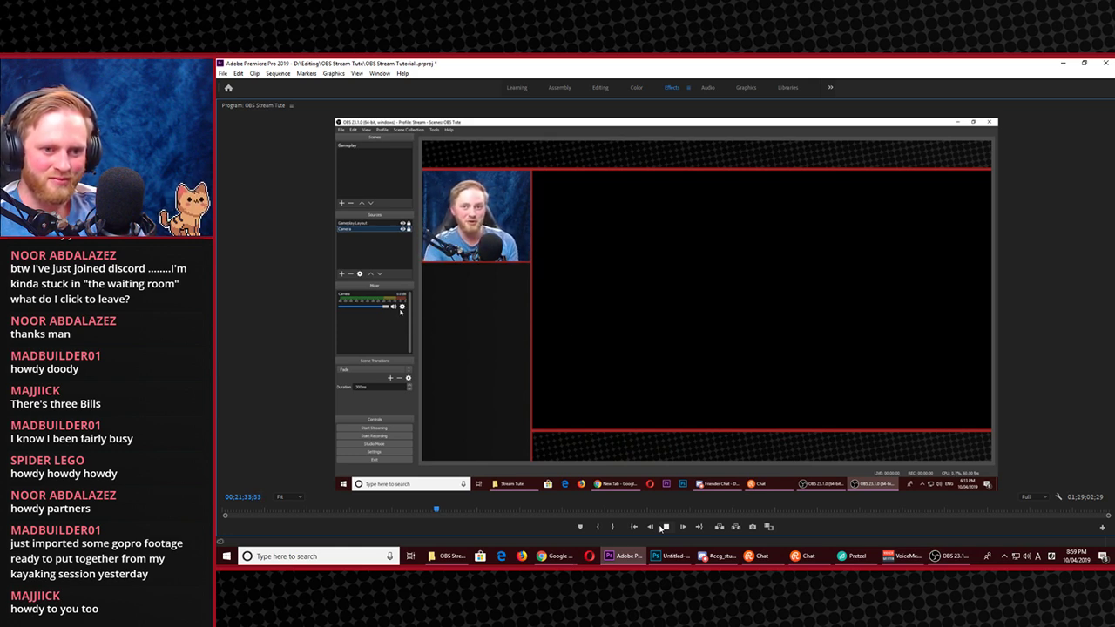
{"action": "left_click", "coordinate": [664, 527]}
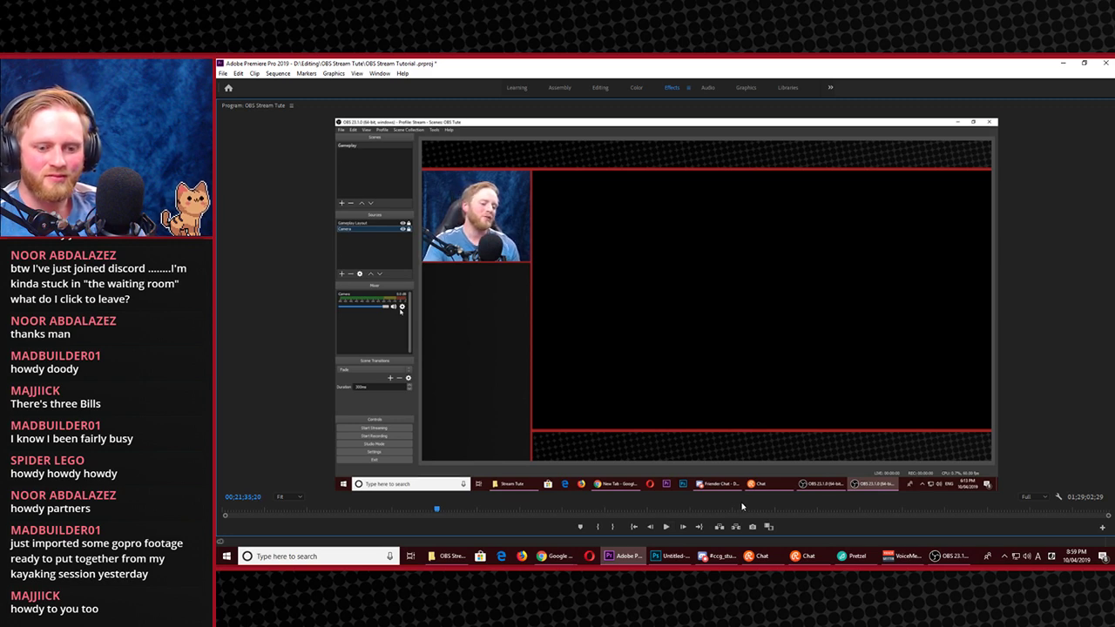
Switch to Photoshop and replace the "Streaming Services Hate It At 320" text with "Turns out My" above "Camera Was Muted"
{"action": "left_click", "coordinate": [678, 556]}
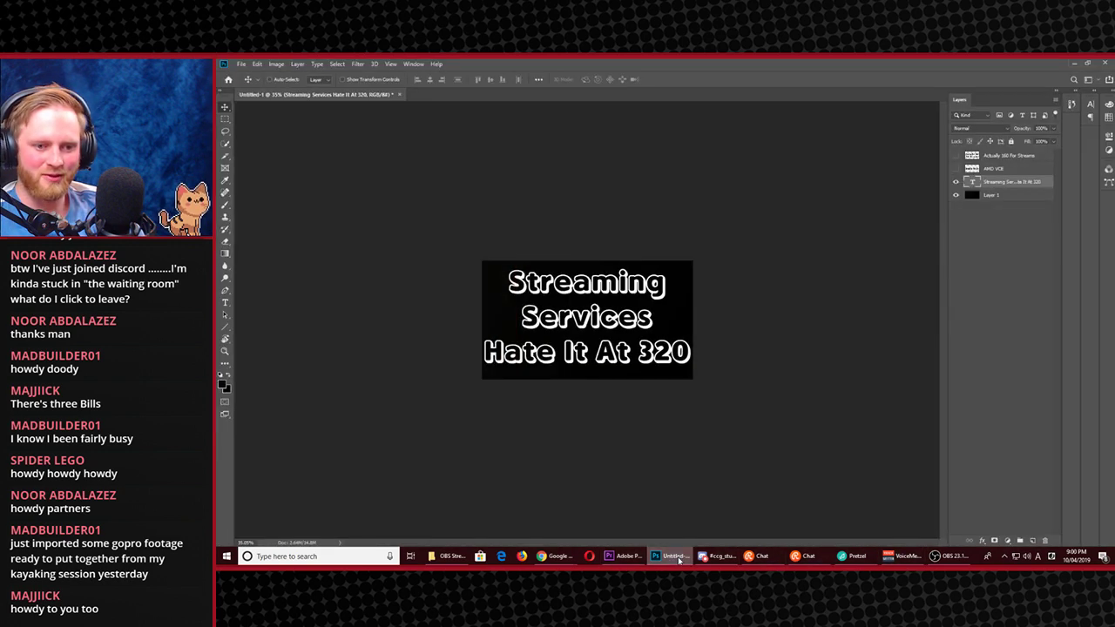
{"action": "double_click", "coordinate": [970, 184]}
{"action": "type", "text": "Turn"}
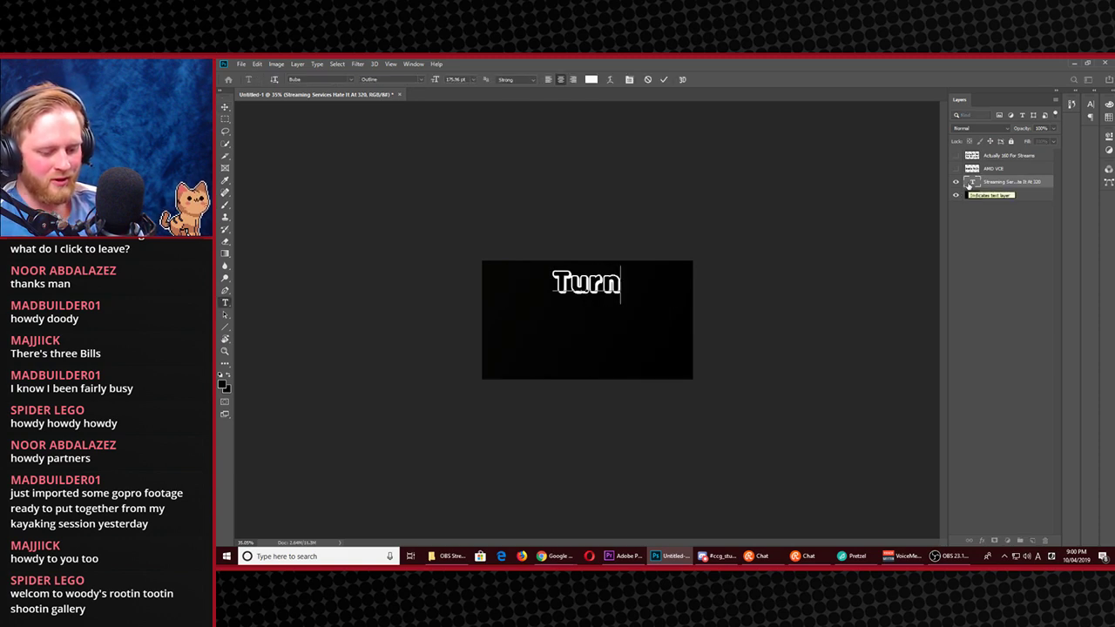
{"action": "type", "text": "s out My"}
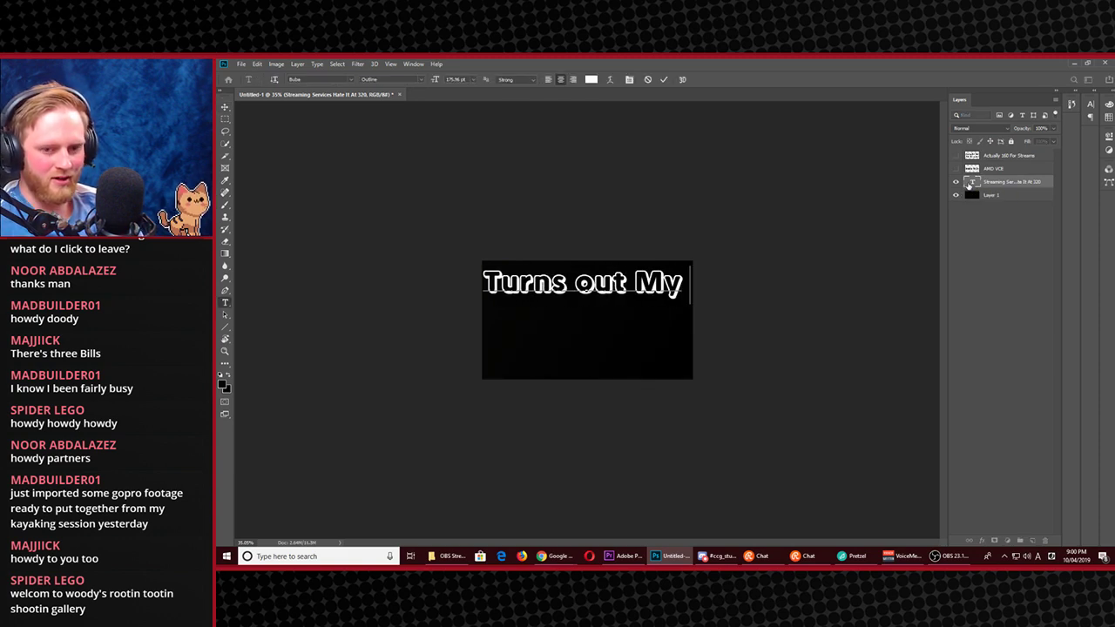
{"action": "key", "text": "Return"}
{"action": "type", "text": "Camera Wa"}
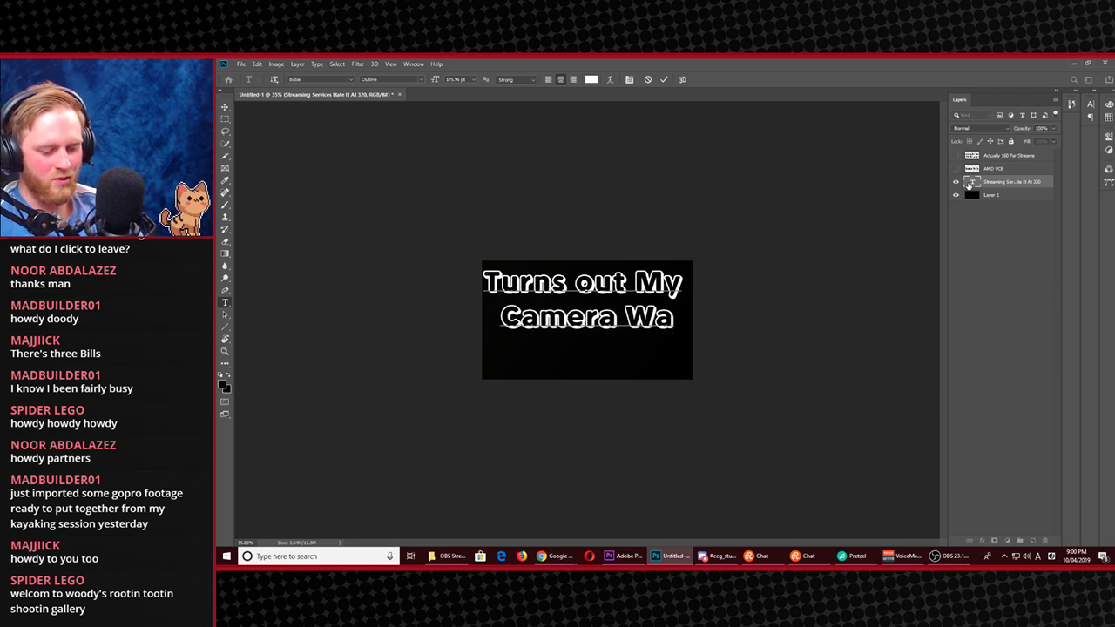
{"action": "type", "text": "s Mut"}
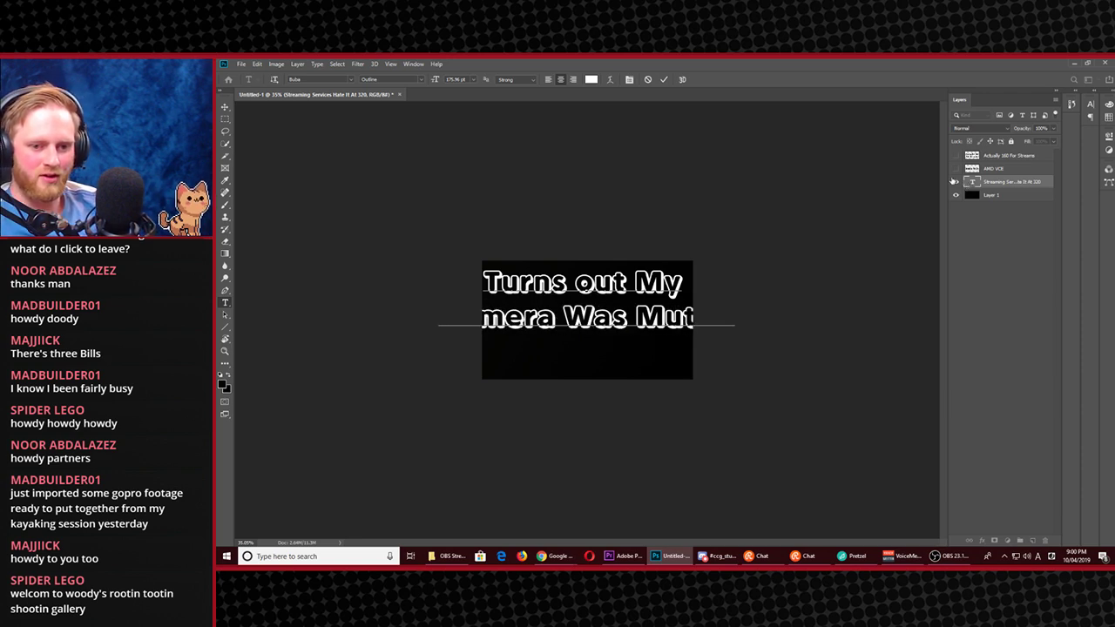
Move "Was Muted" onto a third line of the title card and capitalise "Out" in the first line
{"action": "left_click", "coordinate": [562, 320]}
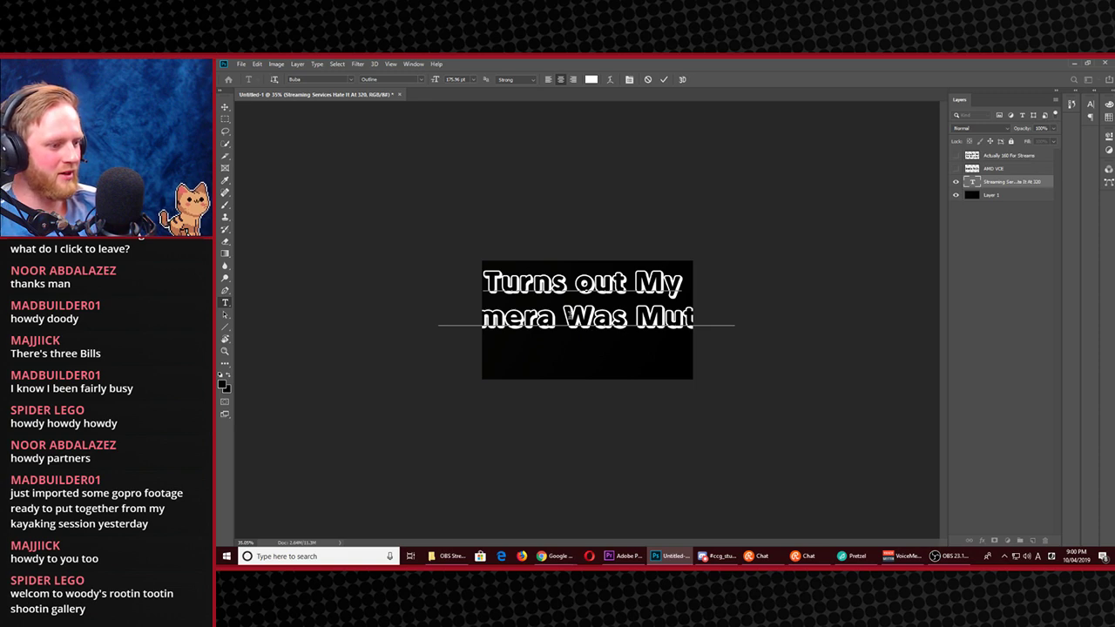
{"action": "key", "text": "Return"}
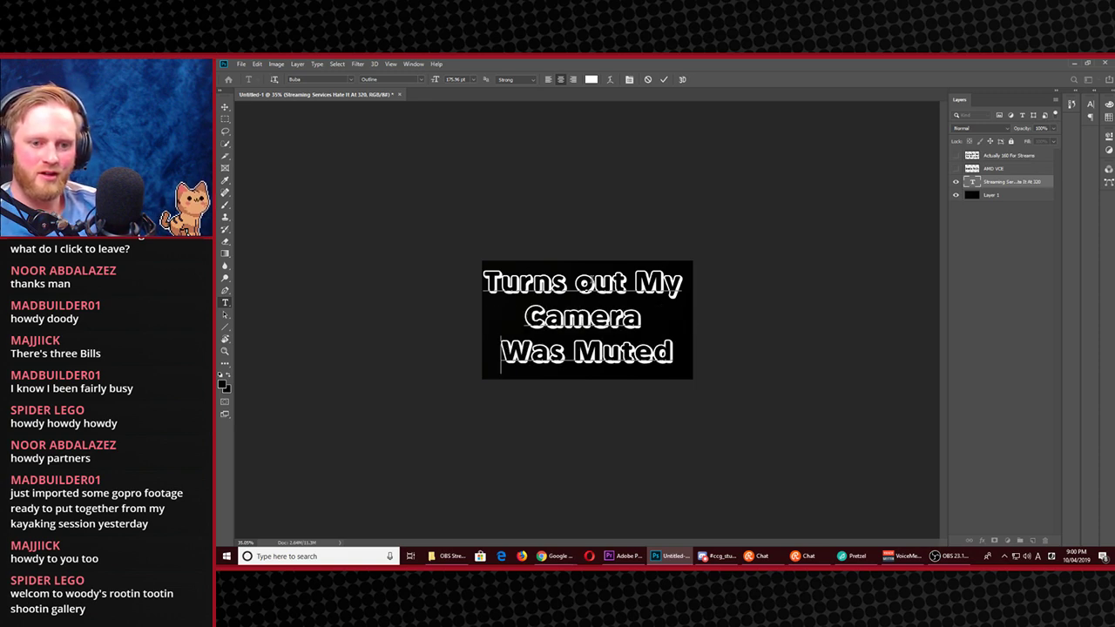
{"action": "left_click", "coordinate": [584, 287]}
{"action": "key", "text": "BackSpace"}
{"action": "type", "text": "O"}
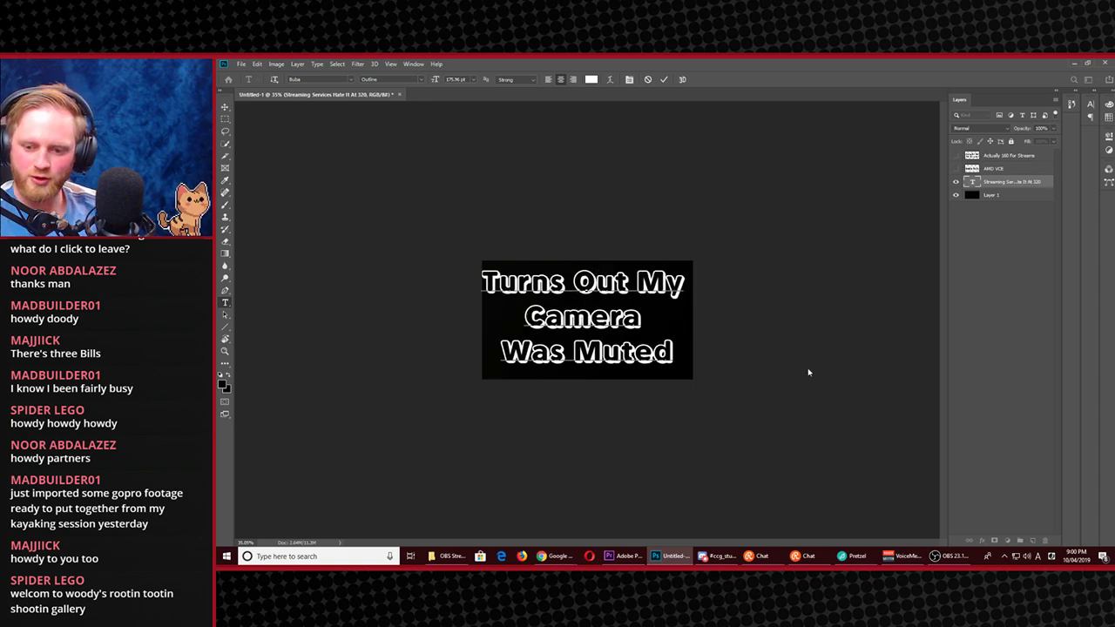
Open the Windows Sound settings and find the HD Pro Webcam C920 microphone among the recording devices
{"action": "right_click", "coordinate": [1031, 558]}
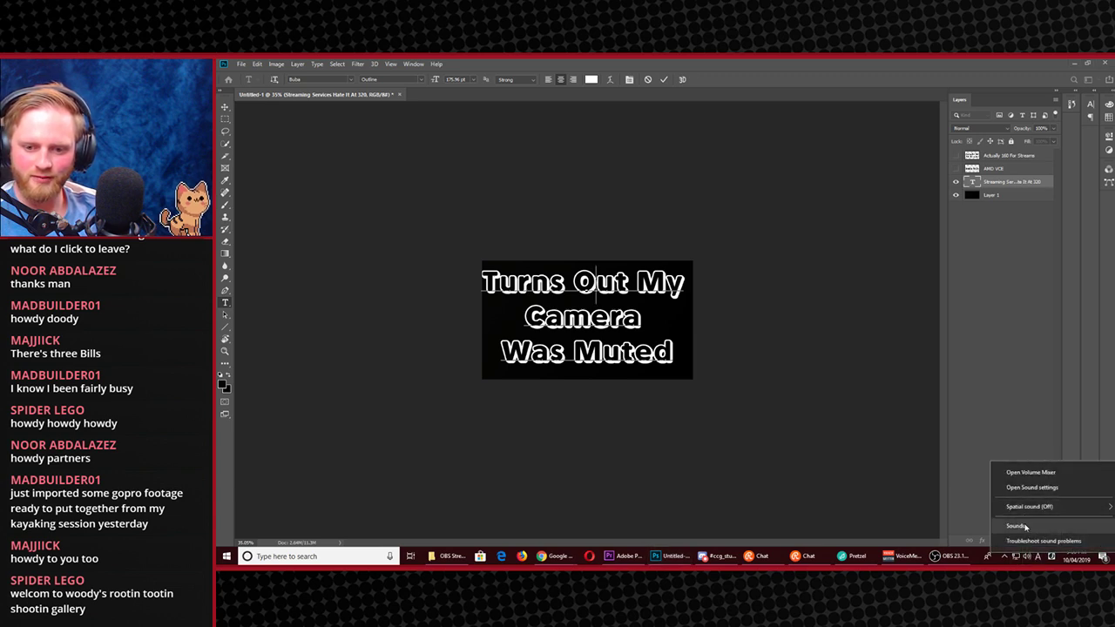
{"action": "left_click", "coordinate": [1015, 525]}
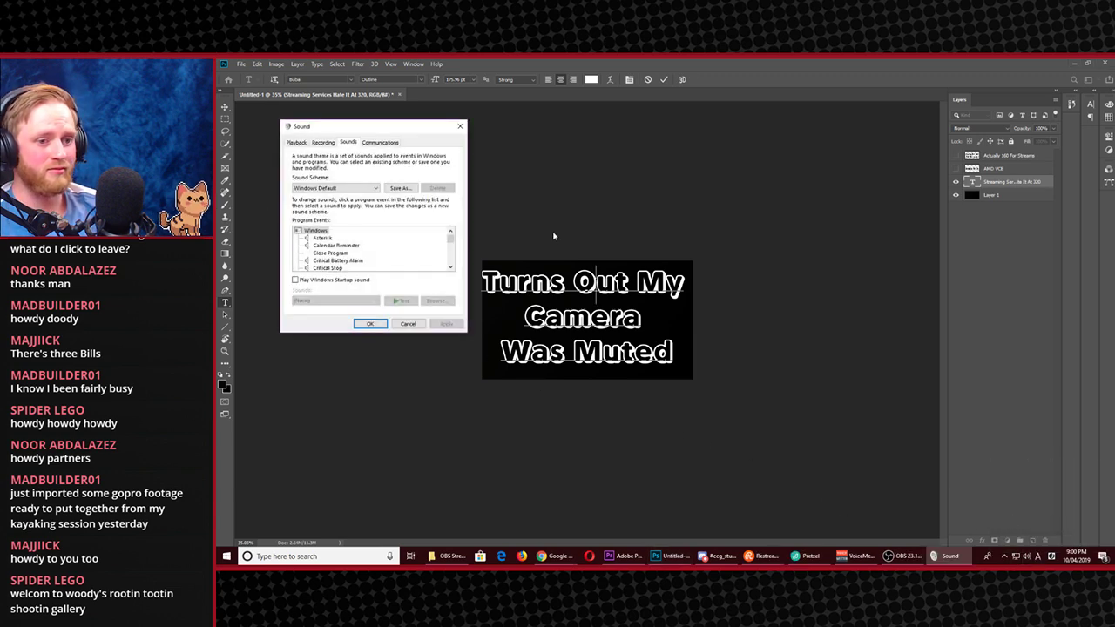
{"action": "left_click", "coordinate": [297, 143]}
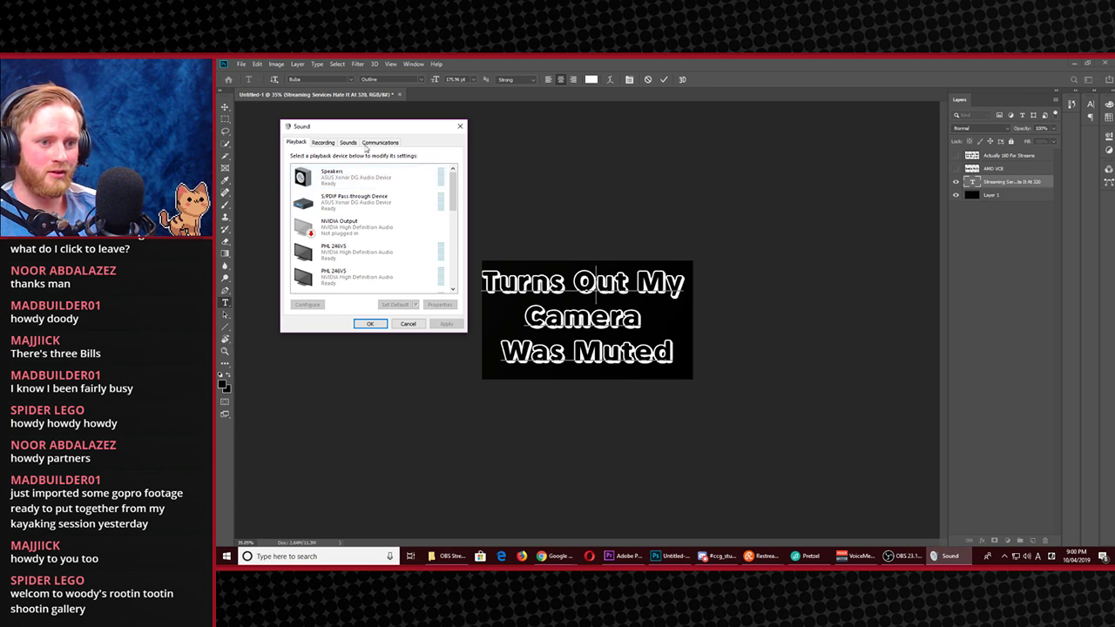
{"action": "left_click", "coordinate": [325, 143]}
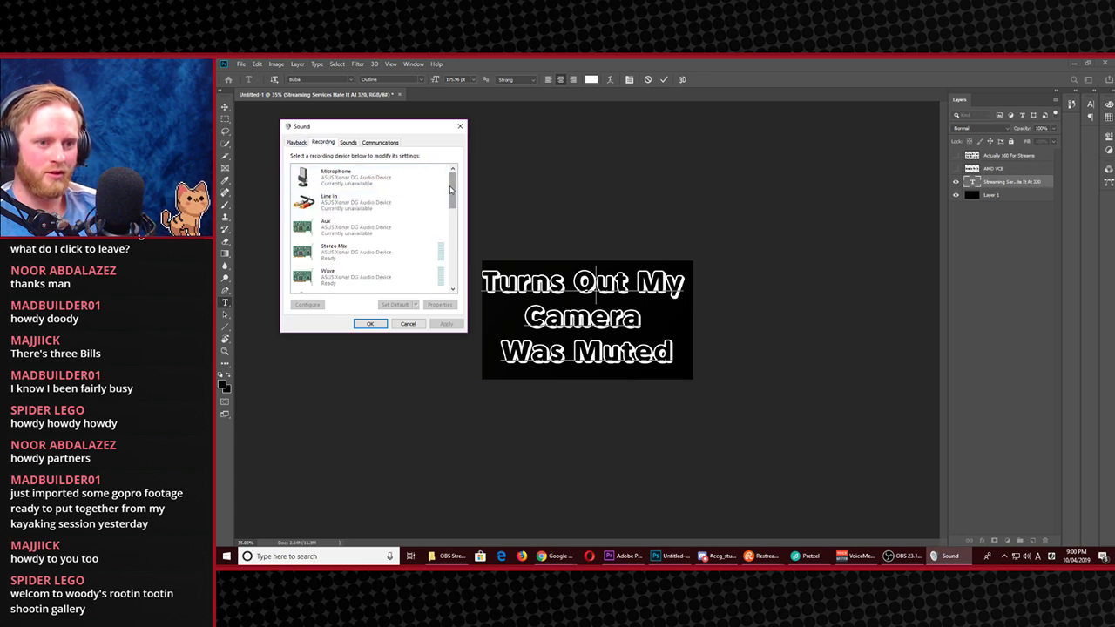
{"action": "left_click_drag", "start_coordinate": [451, 192], "coordinate": [452, 206]}
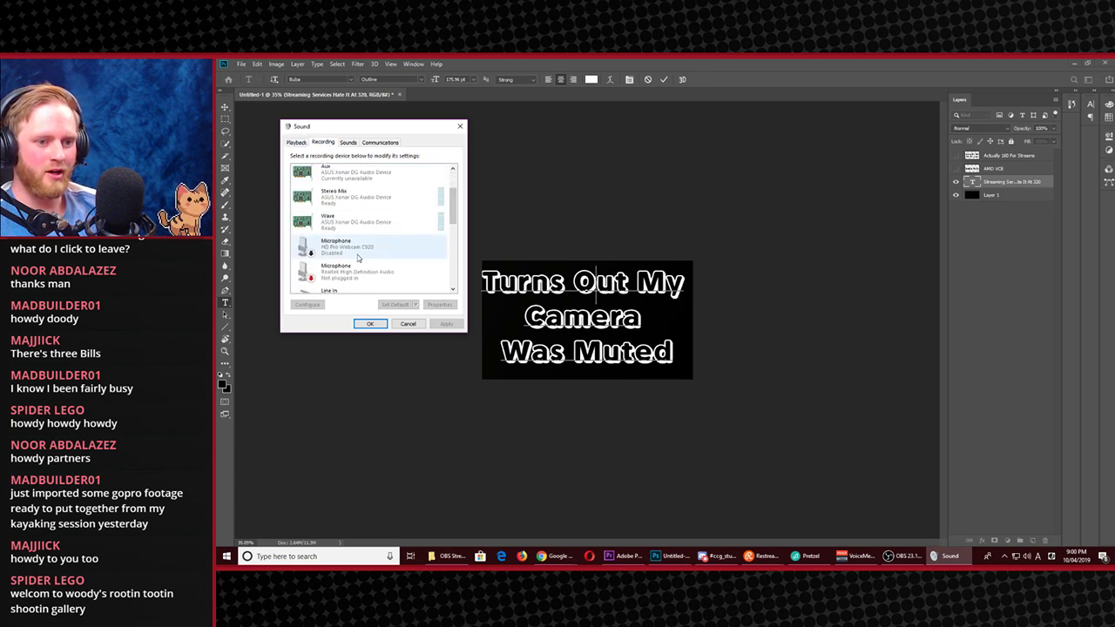
{"action": "scroll", "coordinate": [452, 218], "scroll_direction": "down", "scroll_amount": 1}
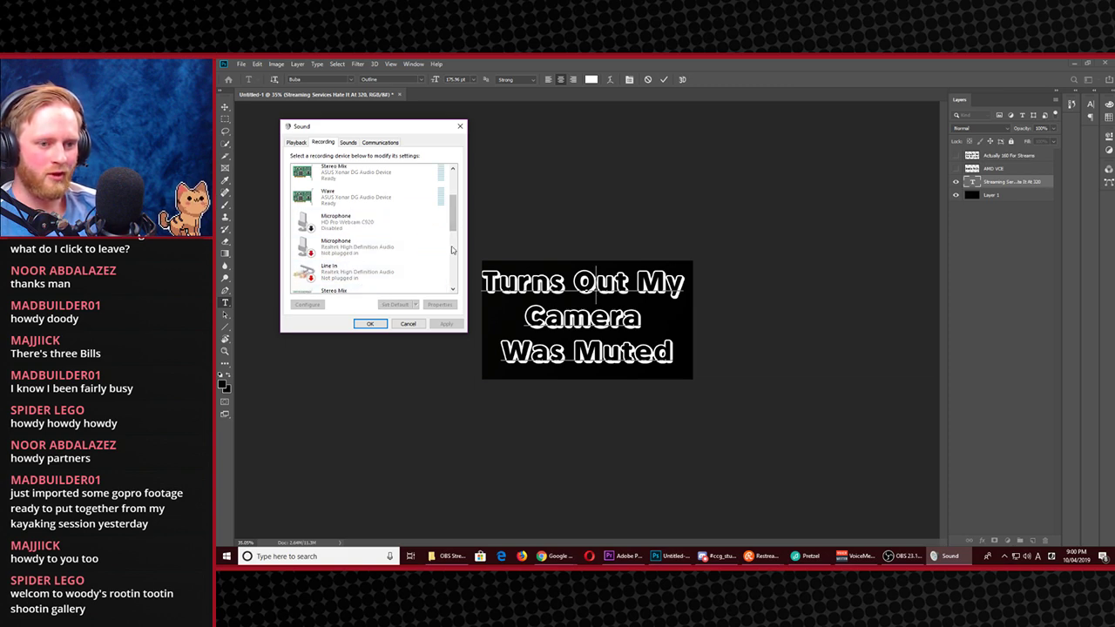
Open Snipping Tool and capture the Sound window showing the recording devices, retaking the snip with a tighter crop
{"action": "key", "text": "super"}
{"action": "type", "text": "snip"}
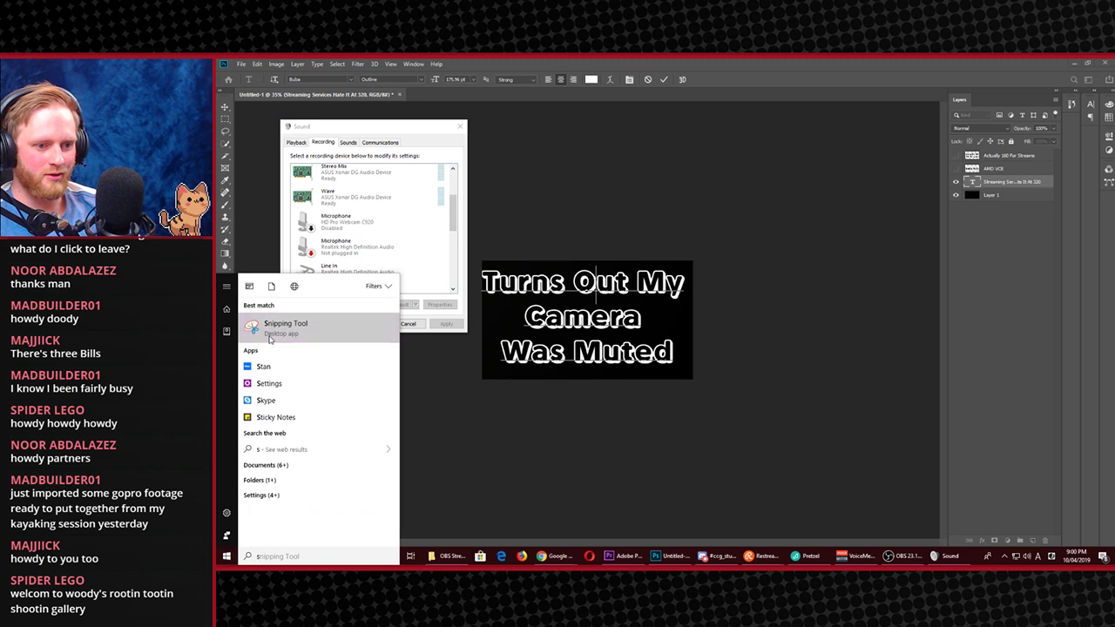
{"action": "key", "text": "Return"}
{"action": "left_click", "coordinate": [429, 81]}
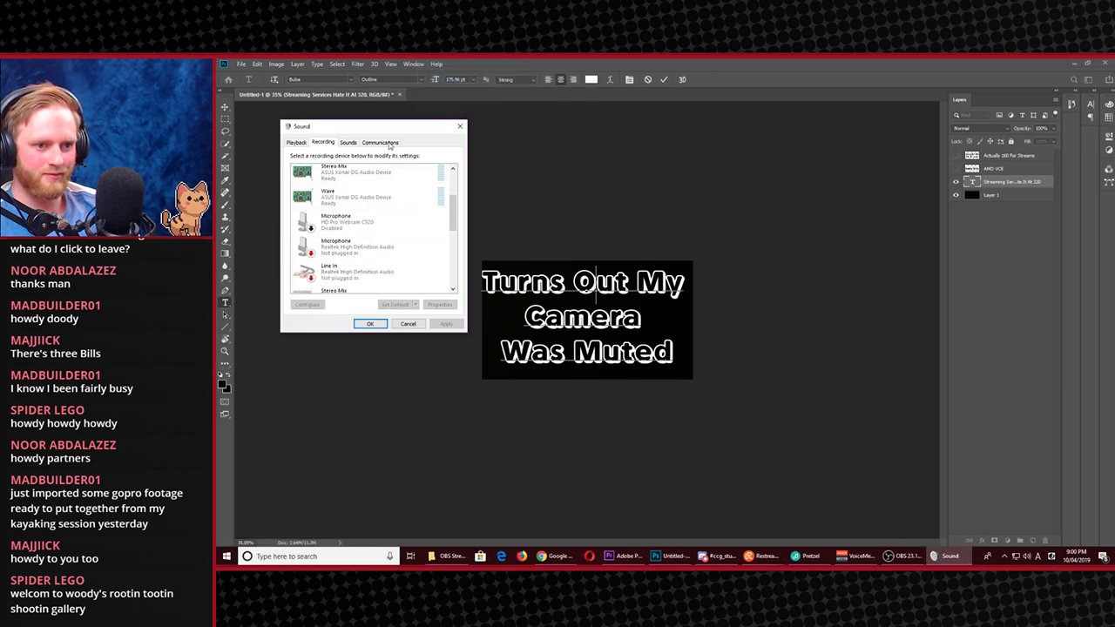
{"action": "left_click_drag", "start_coordinate": [281, 120], "coordinate": [468, 331]}
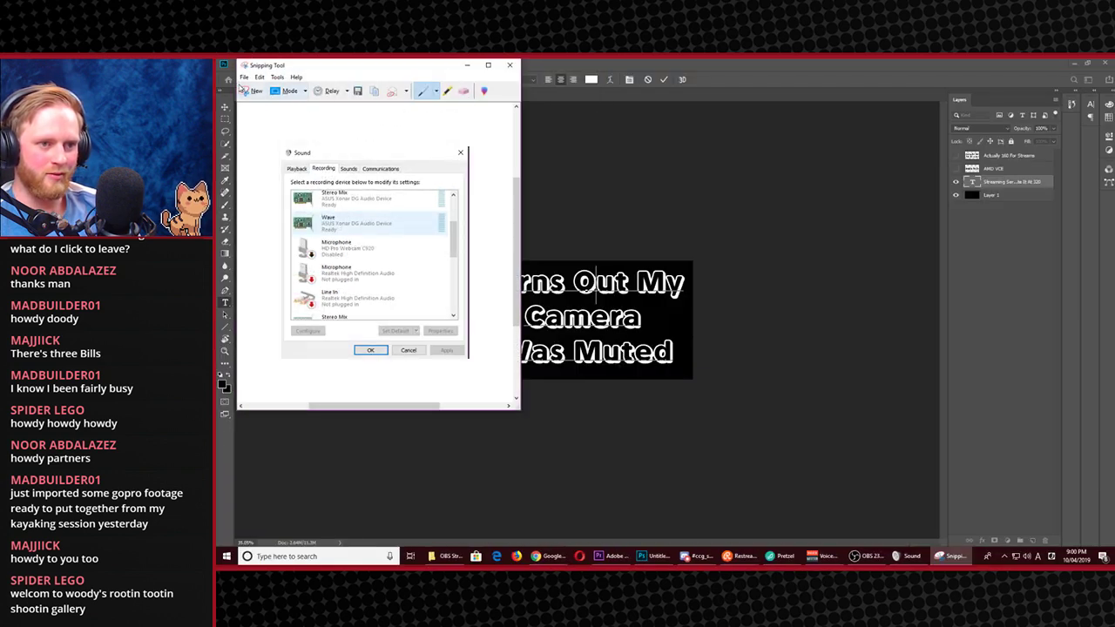
{"action": "left_click", "coordinate": [245, 90]}
{"action": "left_click_drag", "start_coordinate": [280, 120], "coordinate": [467, 331]}
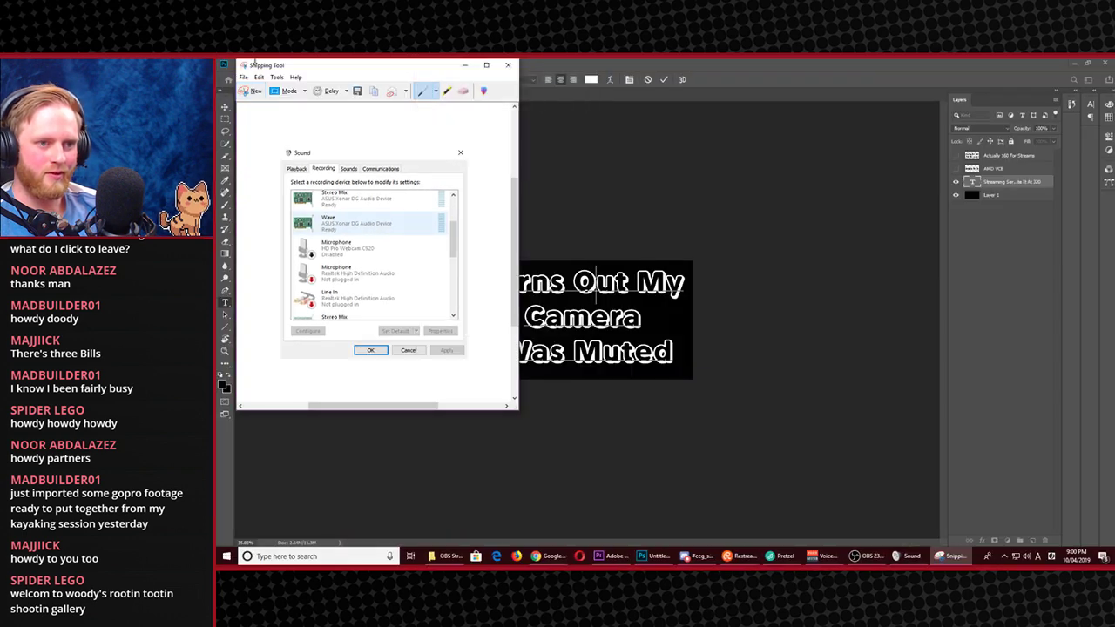
Save the Sound window capture in the desktop's Stream Tute folder and close Snipping Tool
{"action": "left_click", "coordinate": [244, 76]}
{"action": "left_click", "coordinate": [263, 102]}
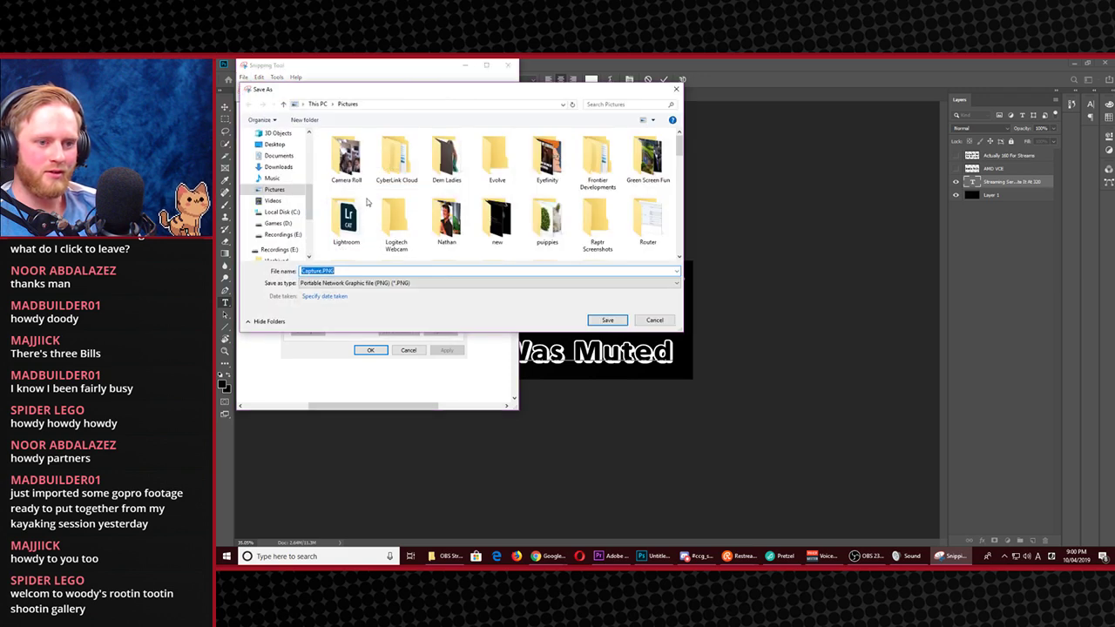
{"action": "left_click", "coordinate": [272, 144]}
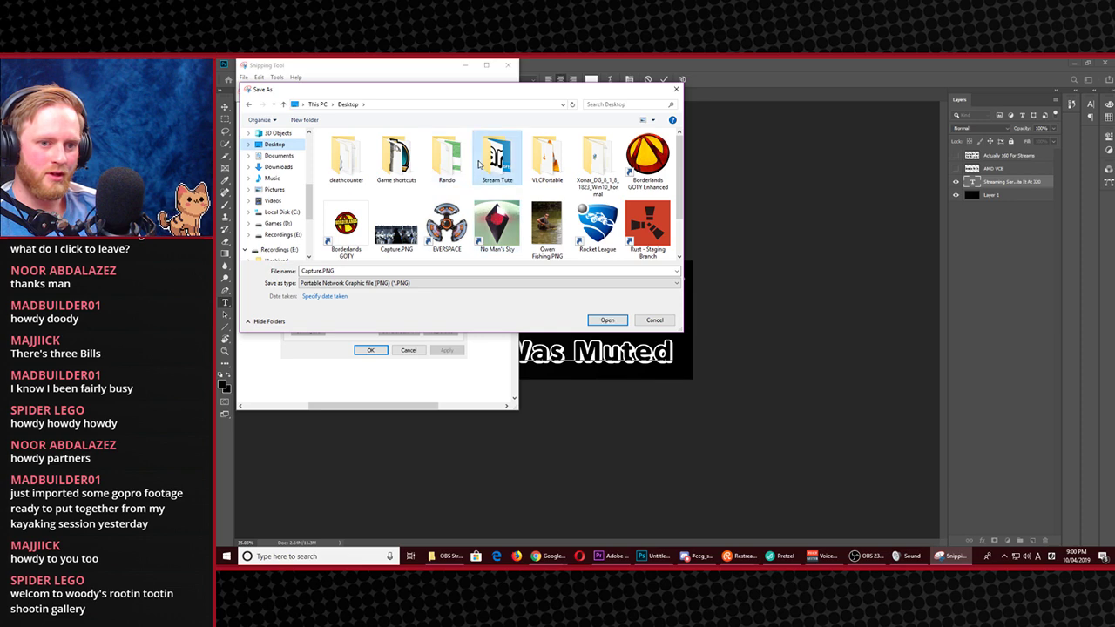
{"action": "double_click", "coordinate": [497, 156]}
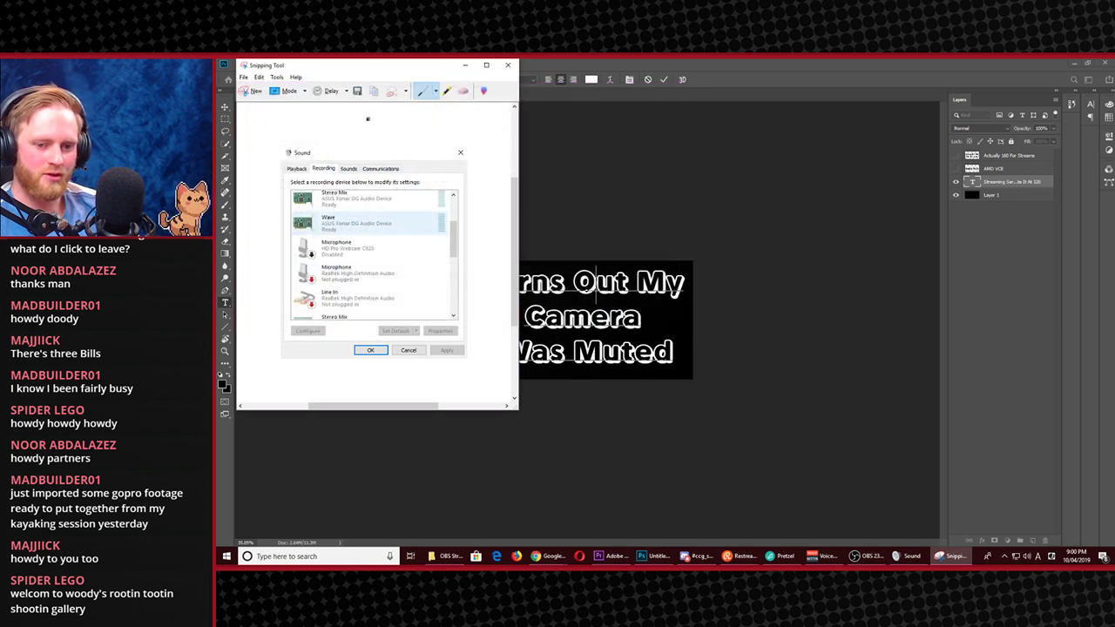
{"action": "left_click", "coordinate": [508, 64]}
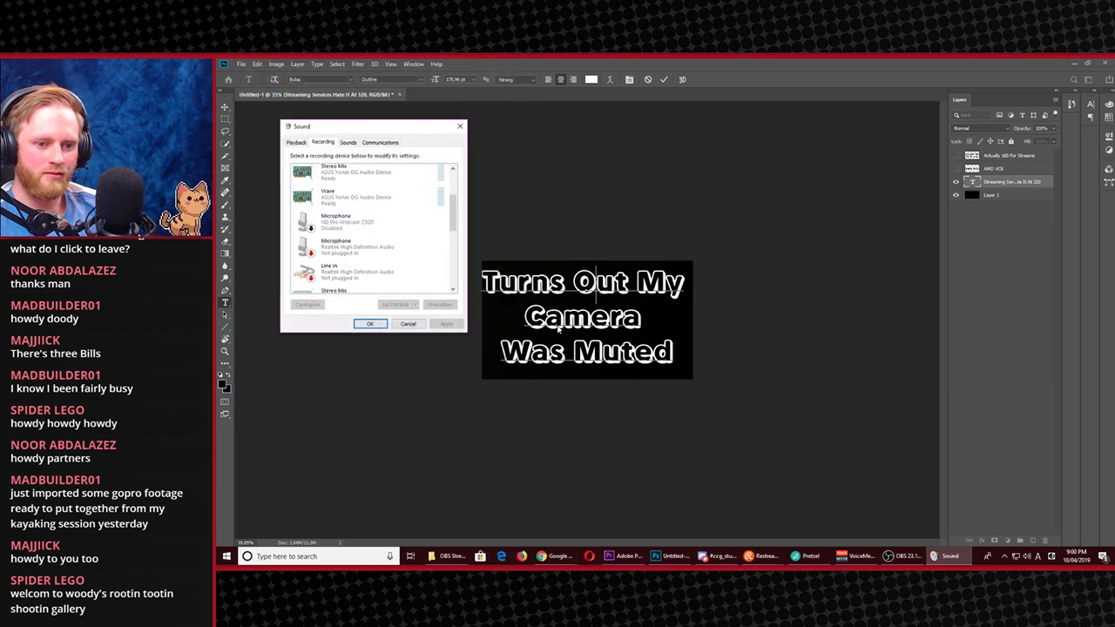
Dismiss the Sound window and shift the title text slightly to the right to centre it on the card
{"action": "left_click", "coordinate": [408, 324]}
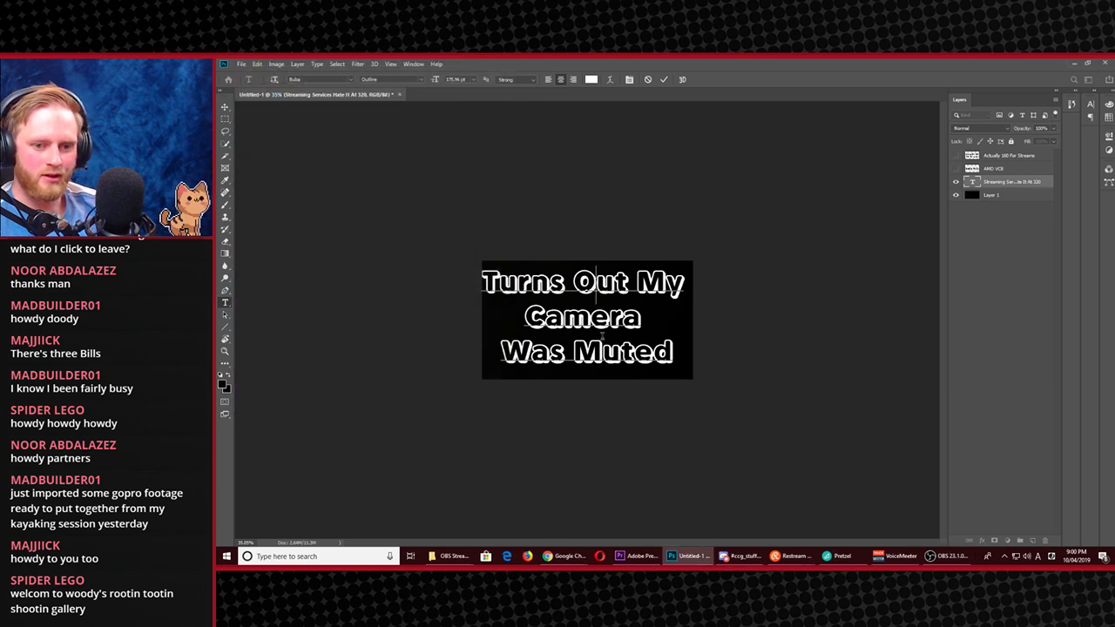
{"action": "left_click", "coordinate": [225, 107]}
{"action": "left_click_drag", "start_coordinate": [552, 288], "coordinate": [559, 284]}
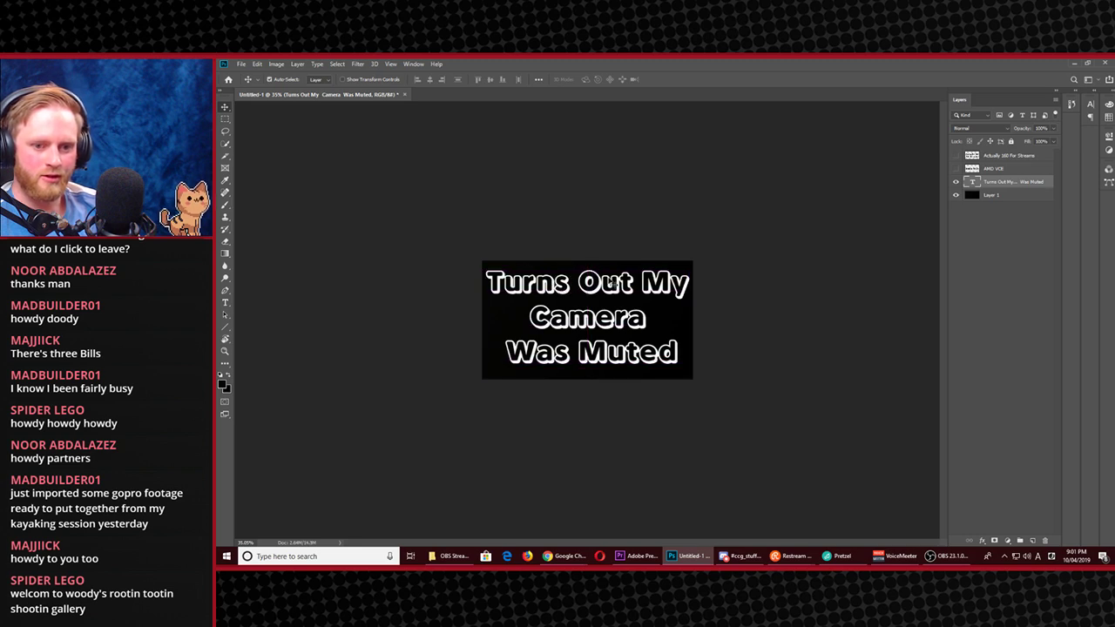
Save the title card as a PNG named "MUTED" in the OBS Stream Tute folder
{"action": "key", "text": "ctrl+shift+s"}
{"action": "left_click", "coordinate": [522, 401]}
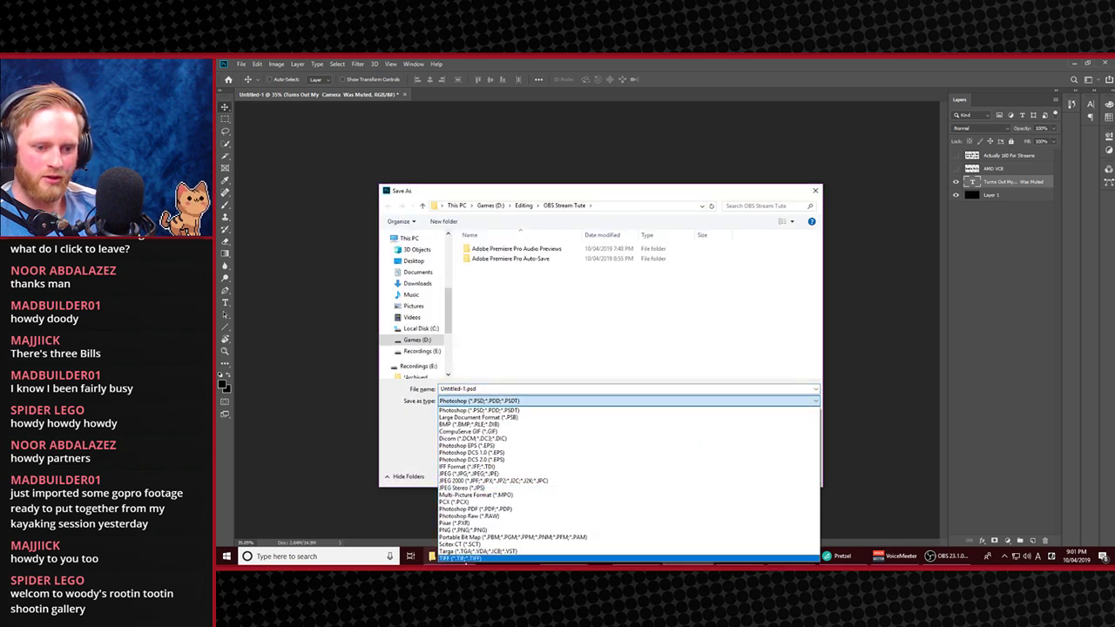
{"action": "left_click", "coordinate": [466, 530]}
{"action": "double_click", "coordinate": [479, 390]}
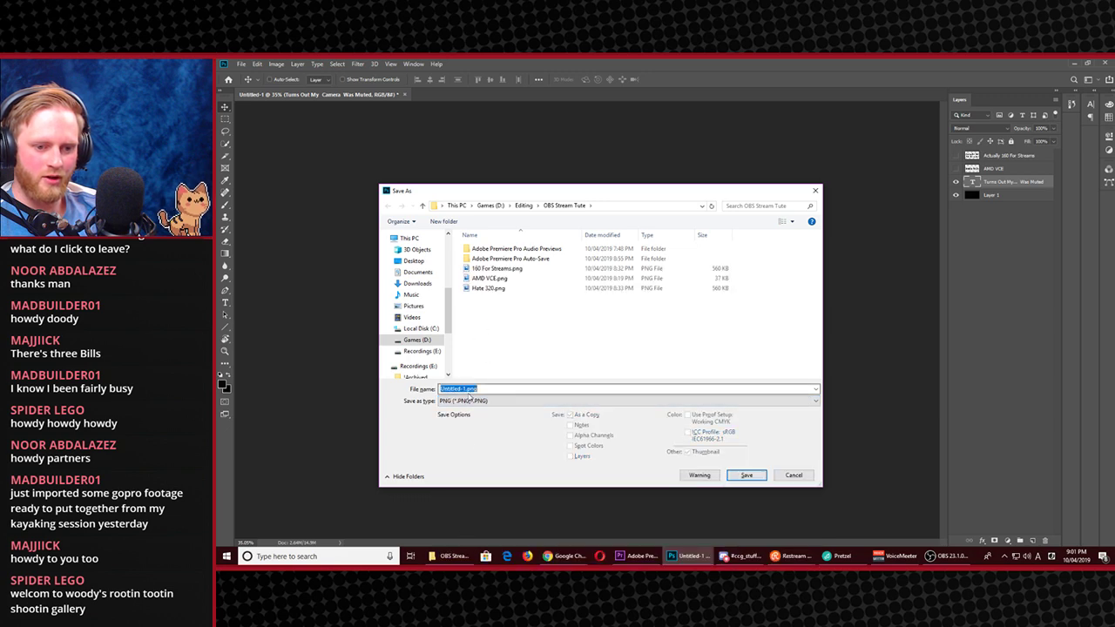
{"action": "type", "text": "Muted"}
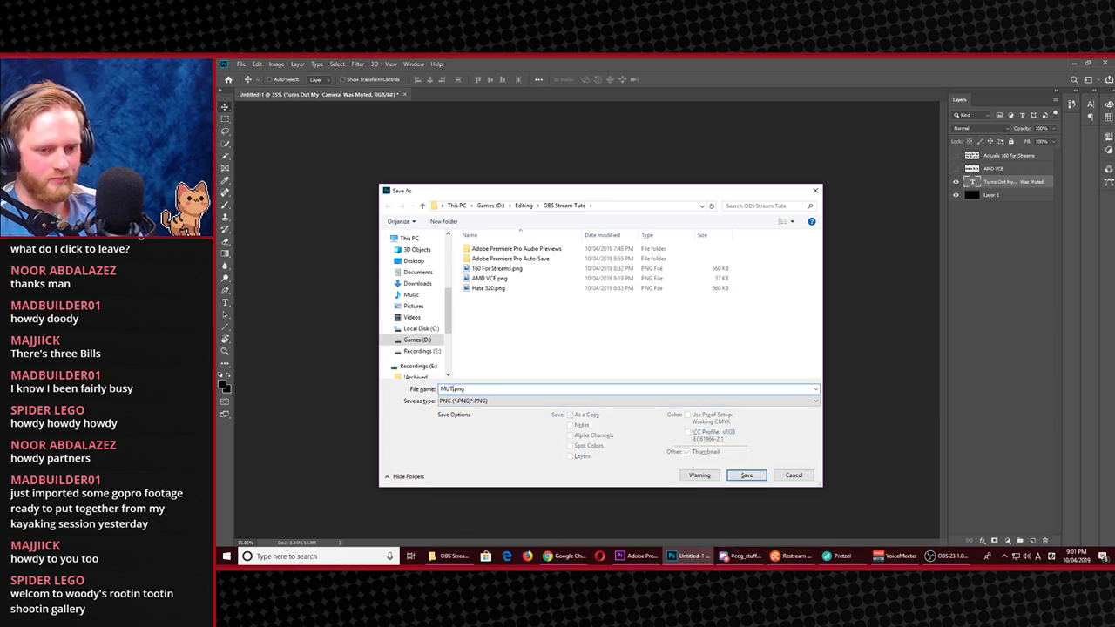
{"action": "key", "text": "Return"}
{"action": "key", "text": "Return"}
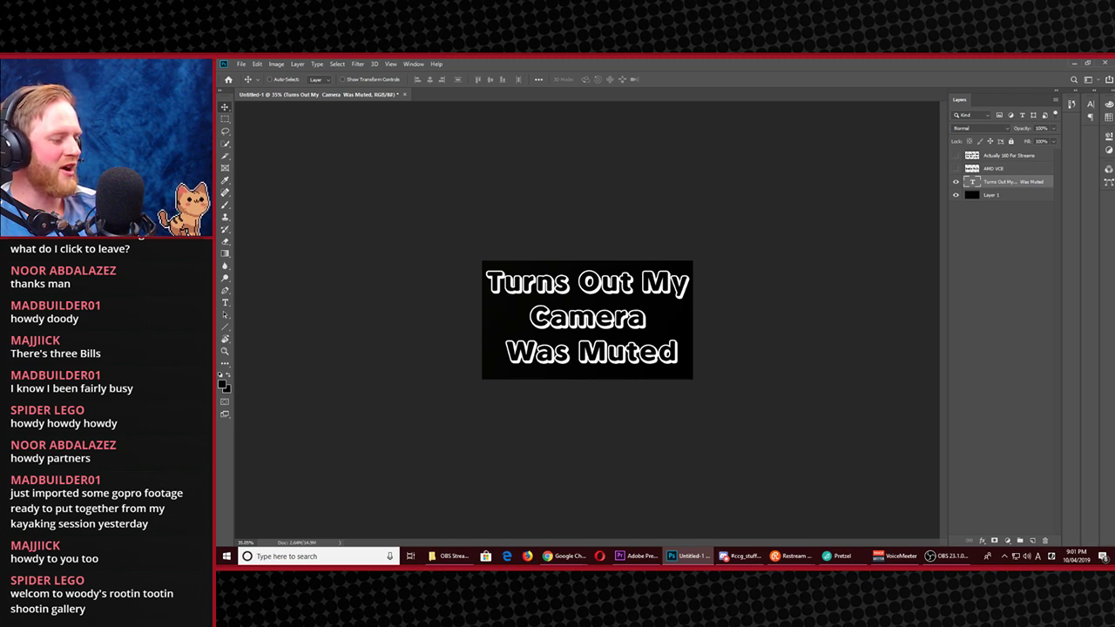
Switch to Premiere Pro, restore the full panel layout and replay the footage from 00;21;32;46
{"action": "left_click", "coordinate": [453, 556]}
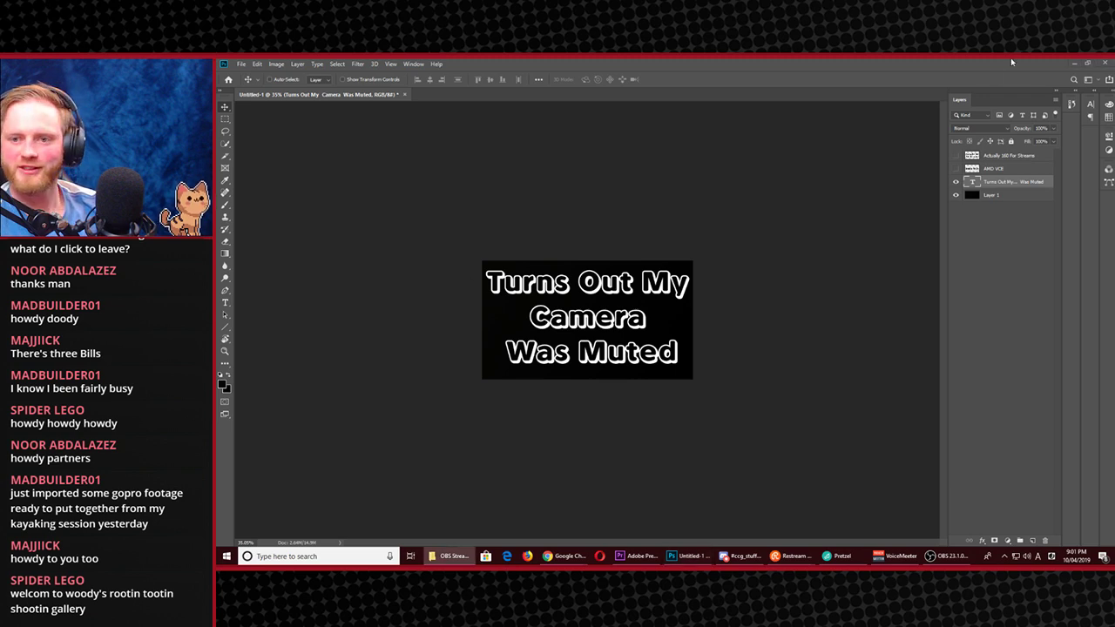
{"action": "left_click", "coordinate": [1076, 62]}
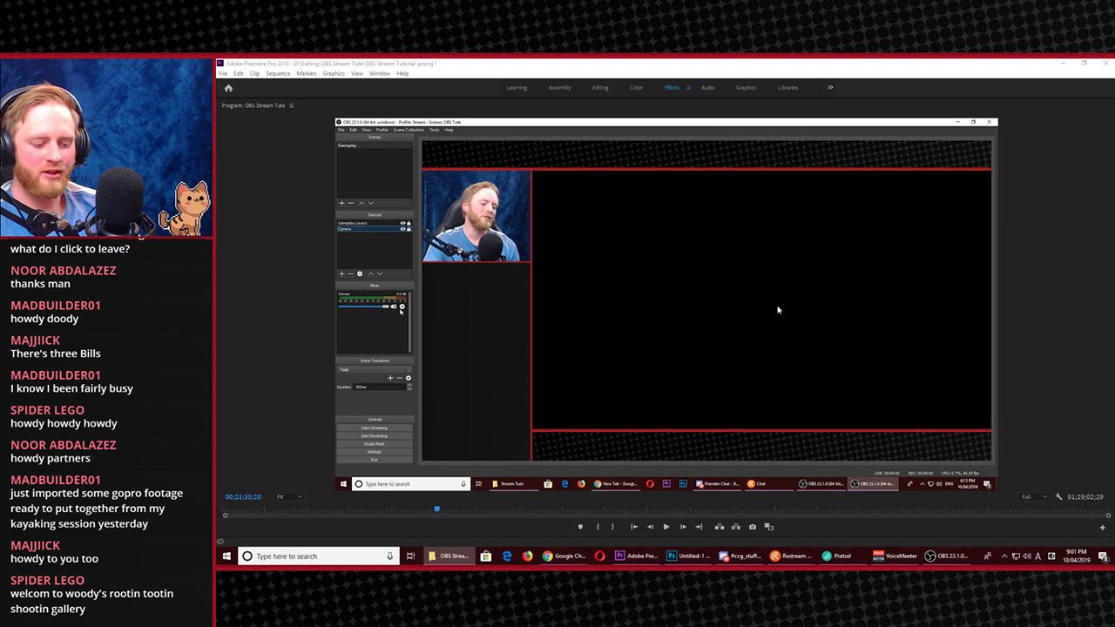
{"action": "key", "text": "grave"}
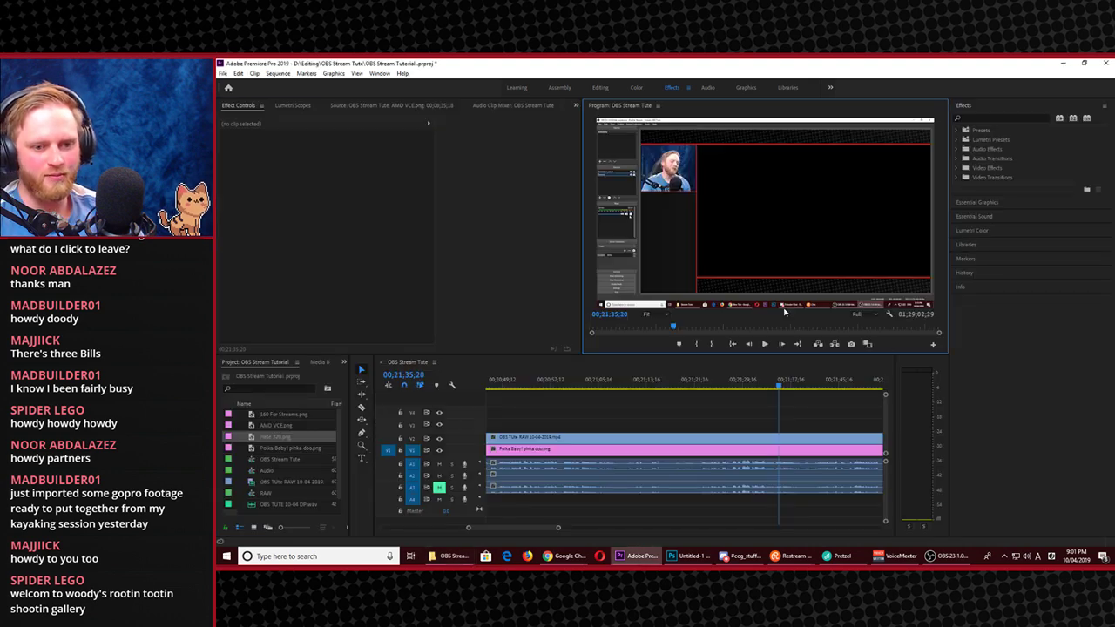
{"action": "left_click", "coordinate": [765, 390]}
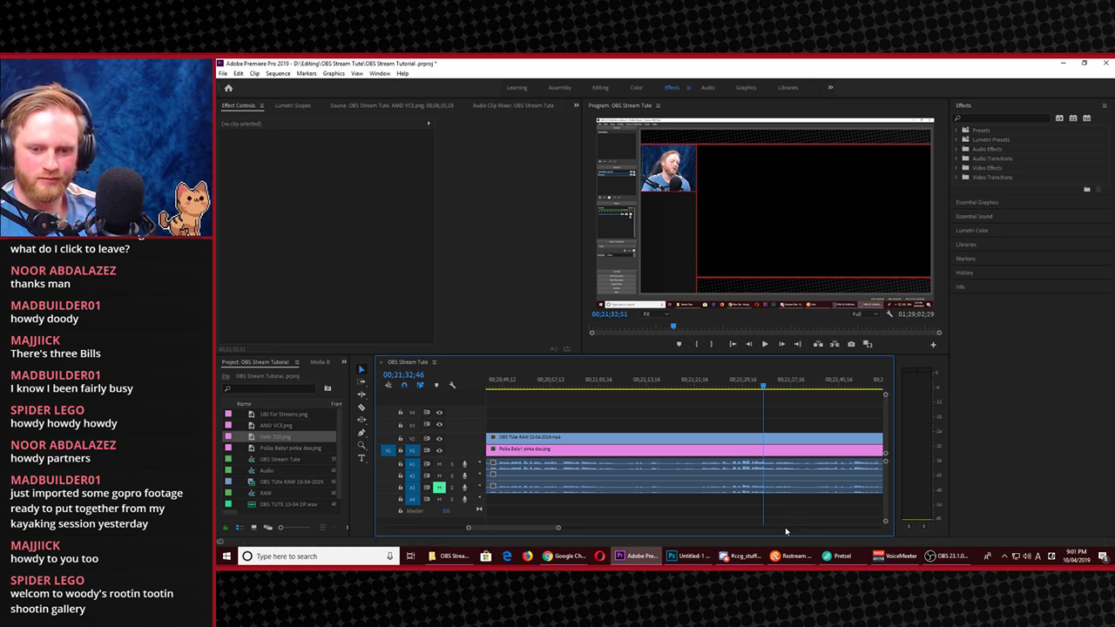
{"action": "left_click", "coordinate": [764, 345]}
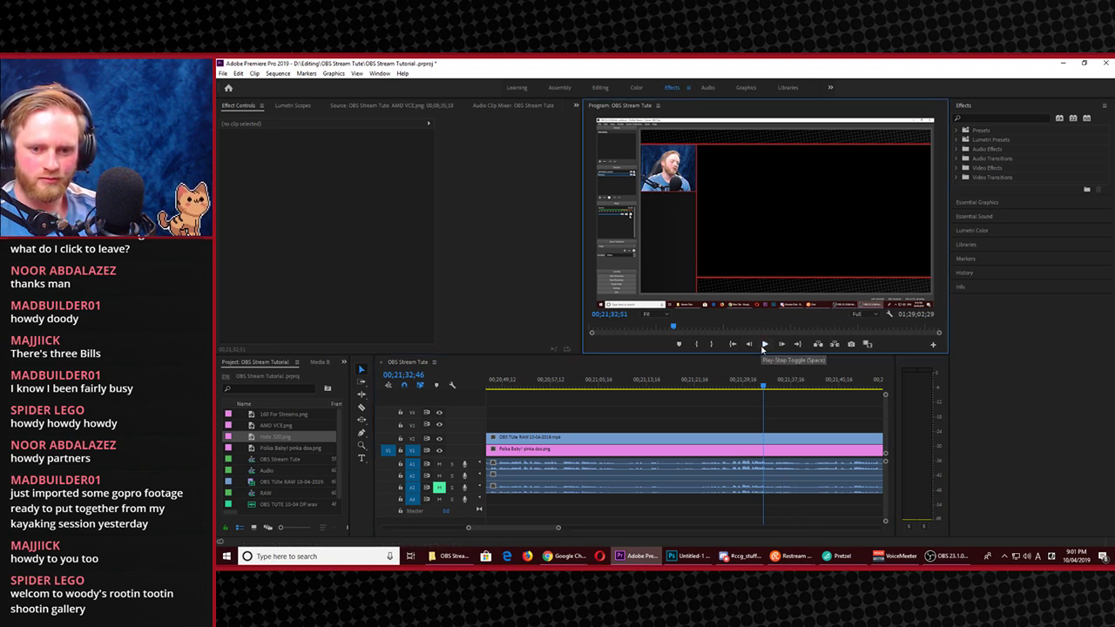
{"action": "left_click", "coordinate": [764, 345]}
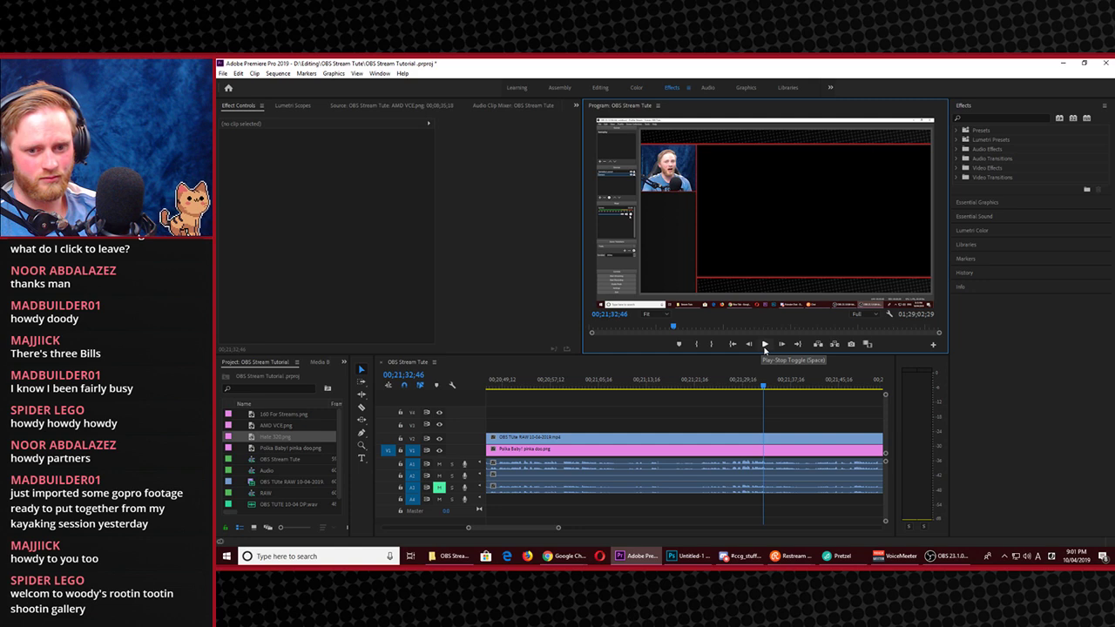
{"action": "left_click", "coordinate": [764, 345]}
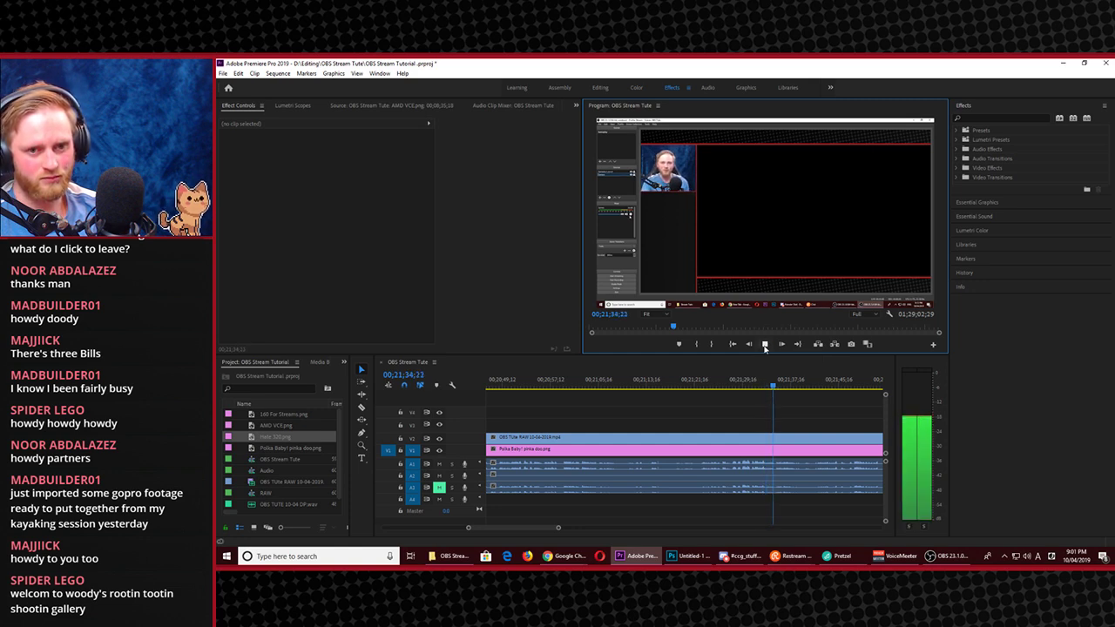
Split all the clips at 00;21;34;31 and shift the following section later to open a gap of about two seconds
{"action": "left_click_drag", "start_coordinate": [774, 384], "coordinate": [695, 392]}
{"action": "key", "text": "space"}
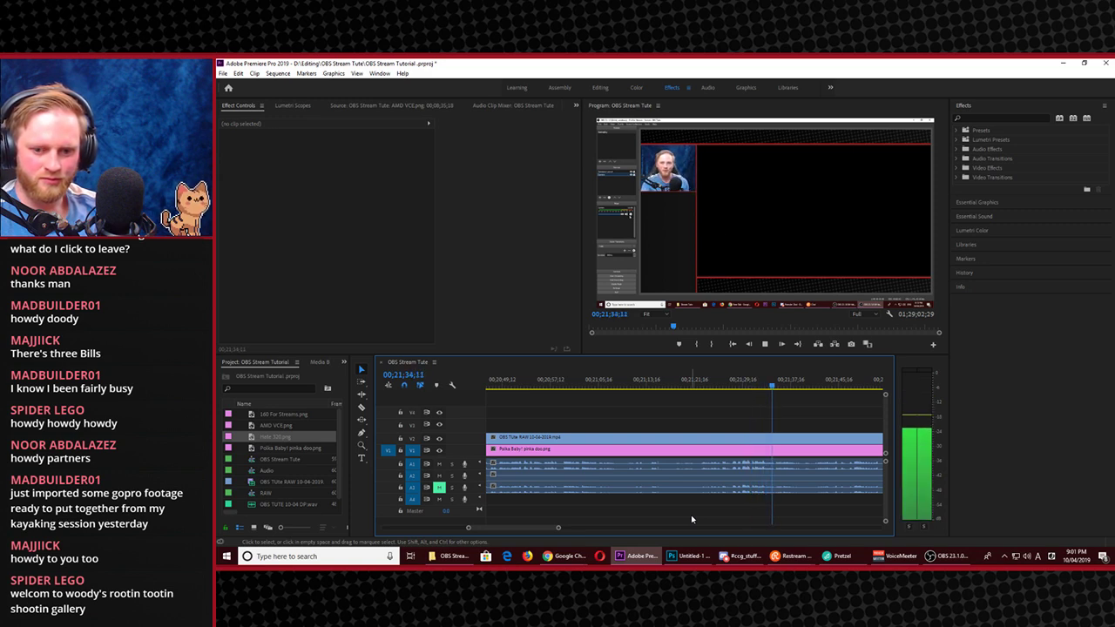
{"action": "key", "text": "space"}
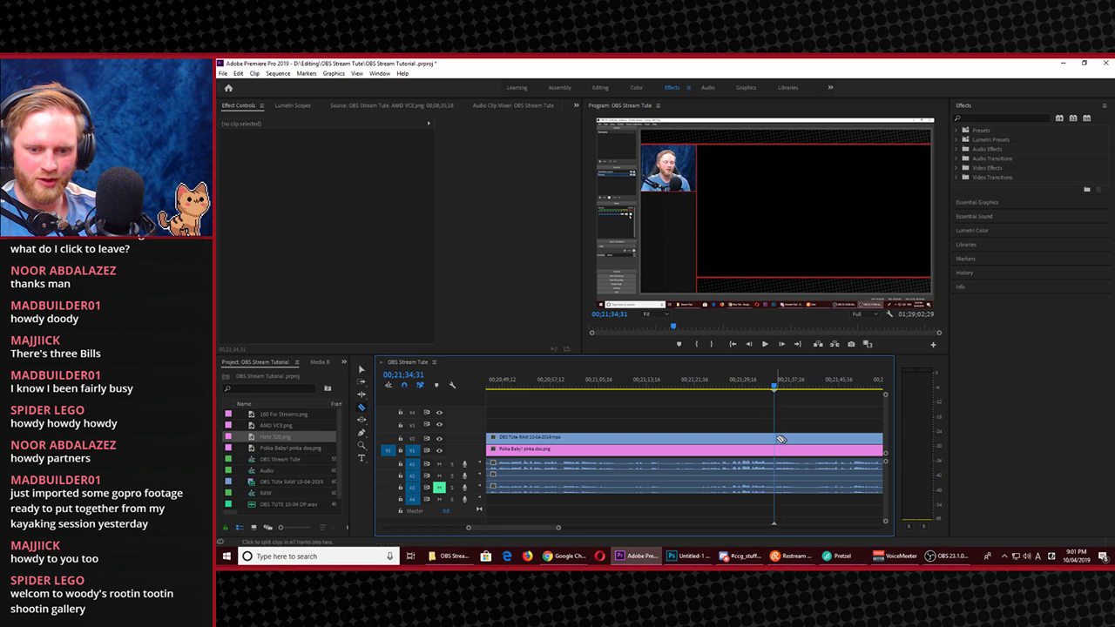
{"action": "key", "text": "ctrl+k"}
{"action": "left_click_drag", "start_coordinate": [798, 416], "coordinate": [800, 490]}
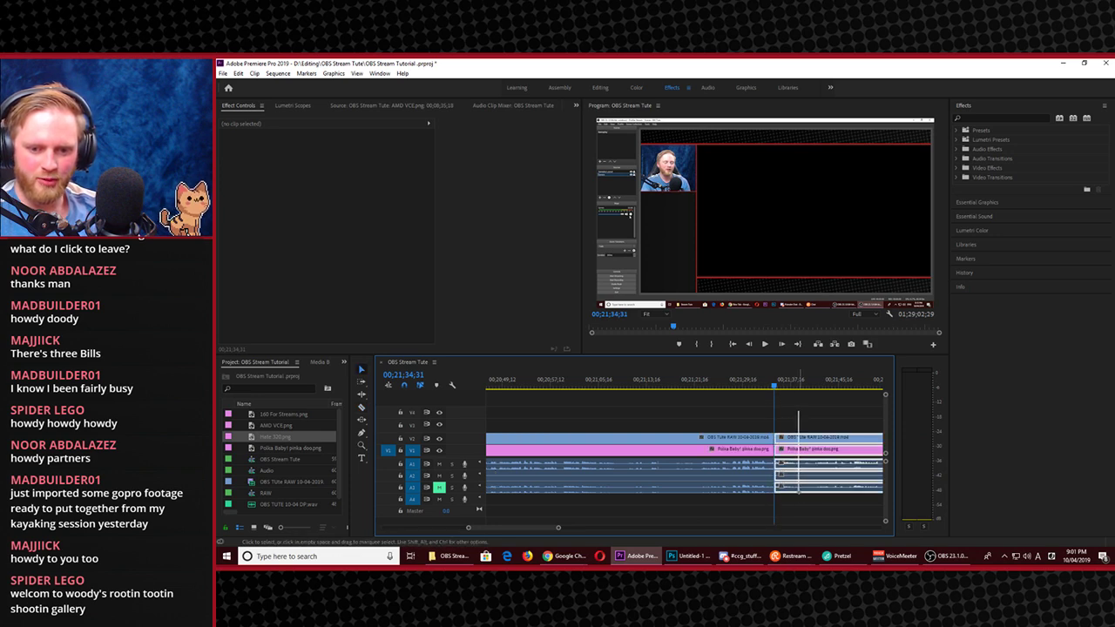
{"action": "left_click_drag", "start_coordinate": [815, 438], "coordinate": [825, 439]}
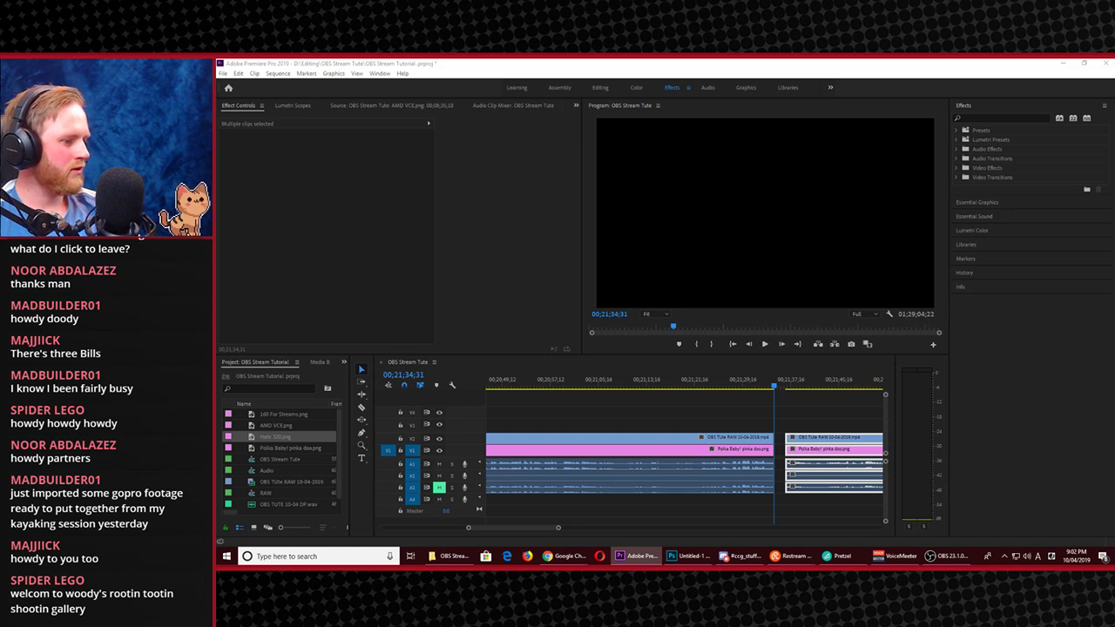
Place the MUTED.png title card on track V3 over the gap and remove its excess beyond the gap
{"action": "left_click_drag", "start_coordinate": [791, 438], "coordinate": [777, 425]}
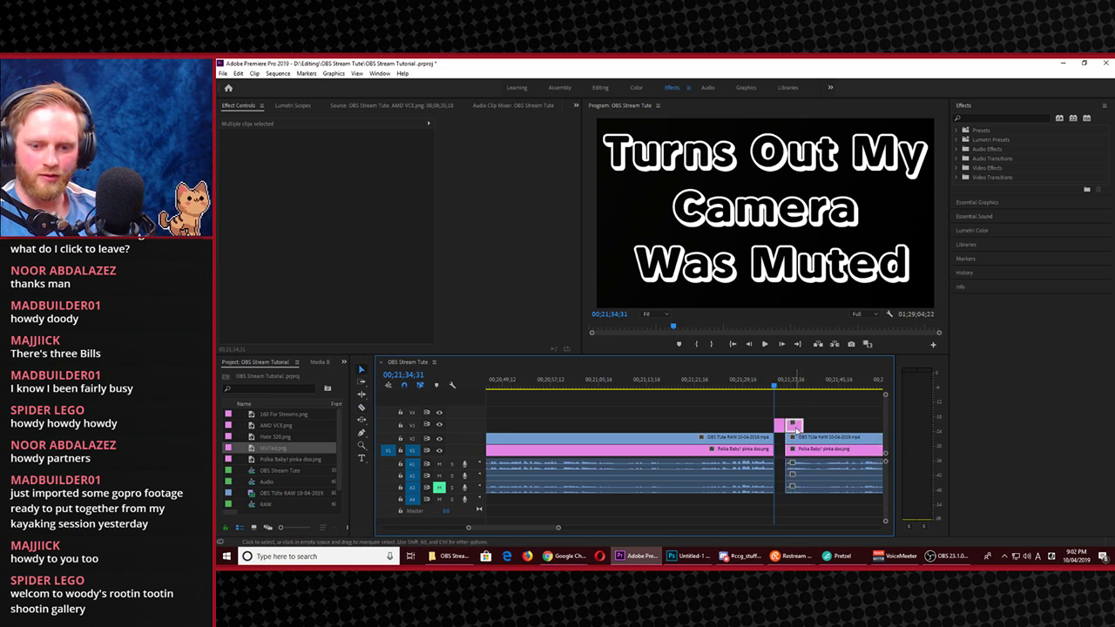
{"action": "left_click", "coordinate": [795, 415]}
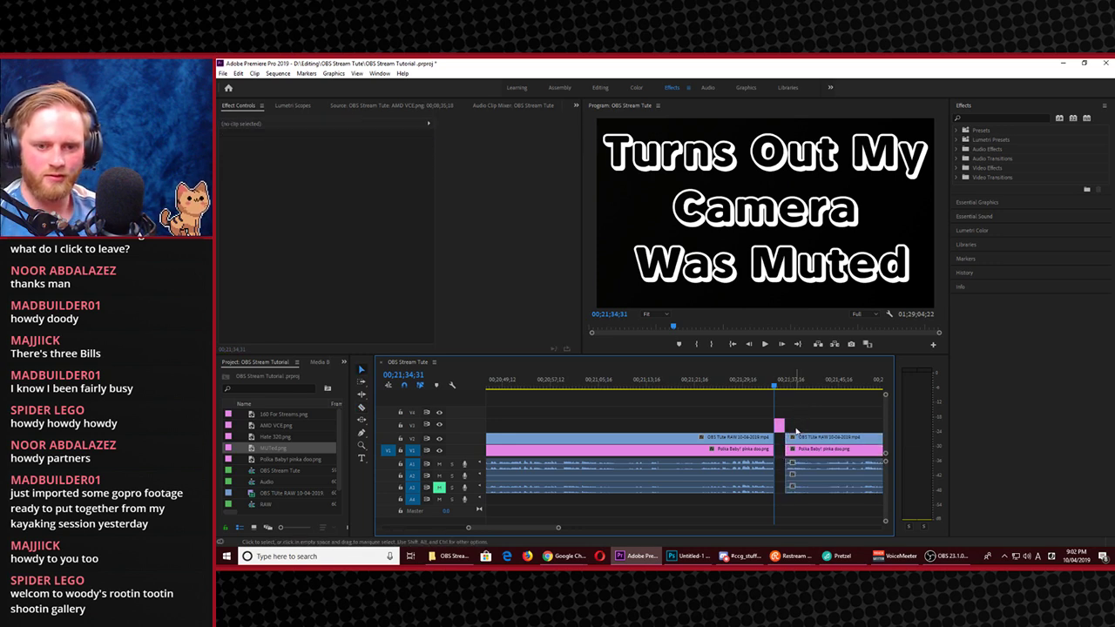
Play from 00;21;33;38 across the new title card and continue reviewing the footage in the maximised Program monitor
{"action": "left_click", "coordinate": [728, 384]}
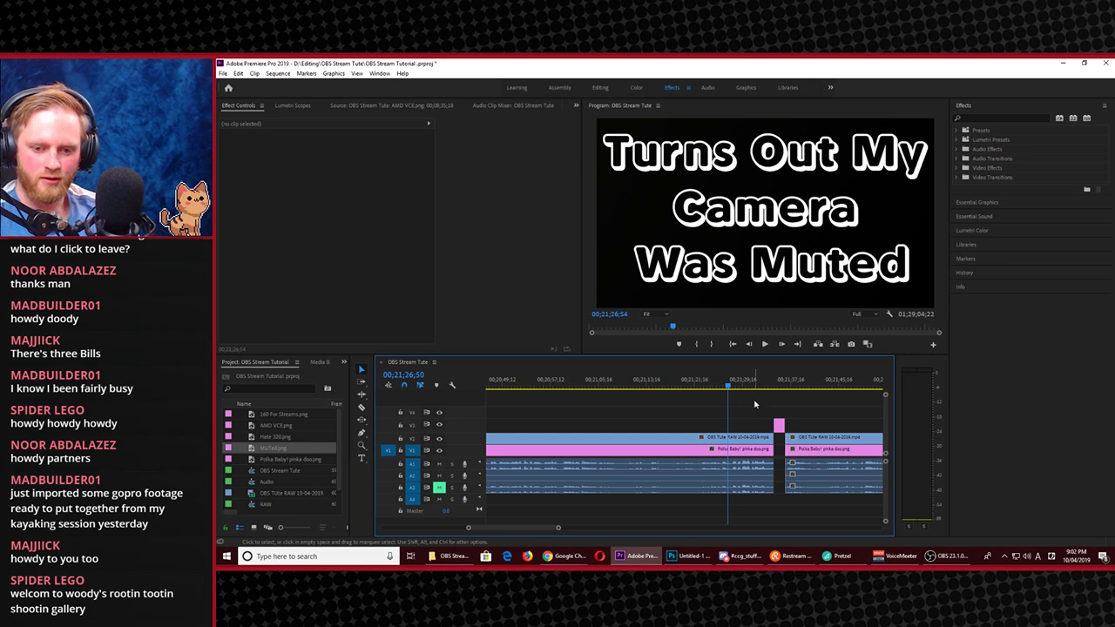
{"action": "left_click", "coordinate": [768, 387]}
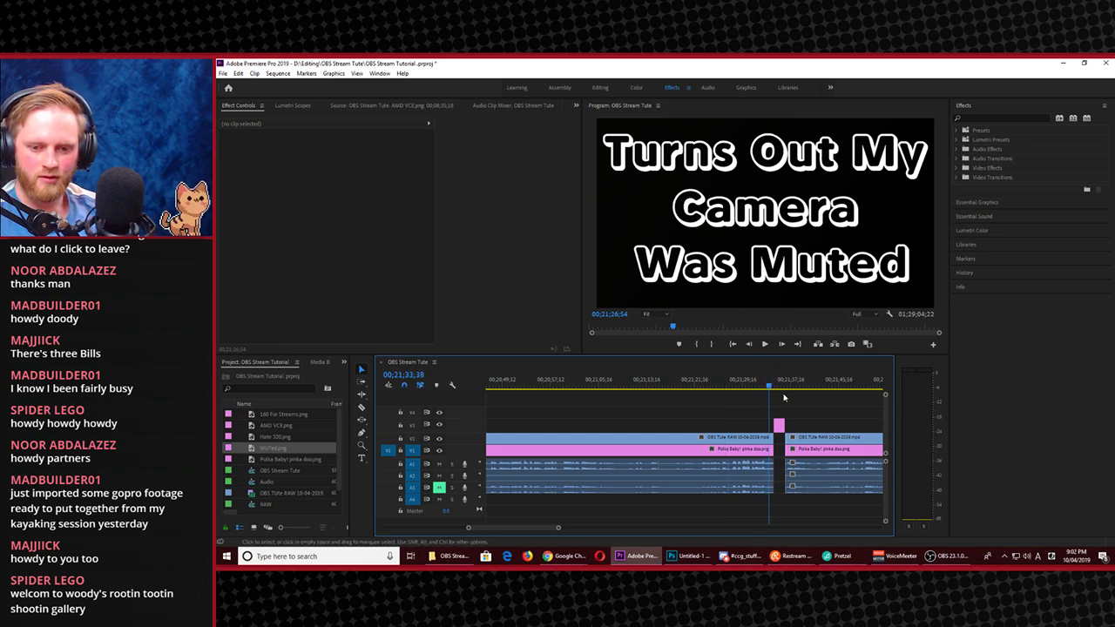
{"action": "key", "text": "space"}
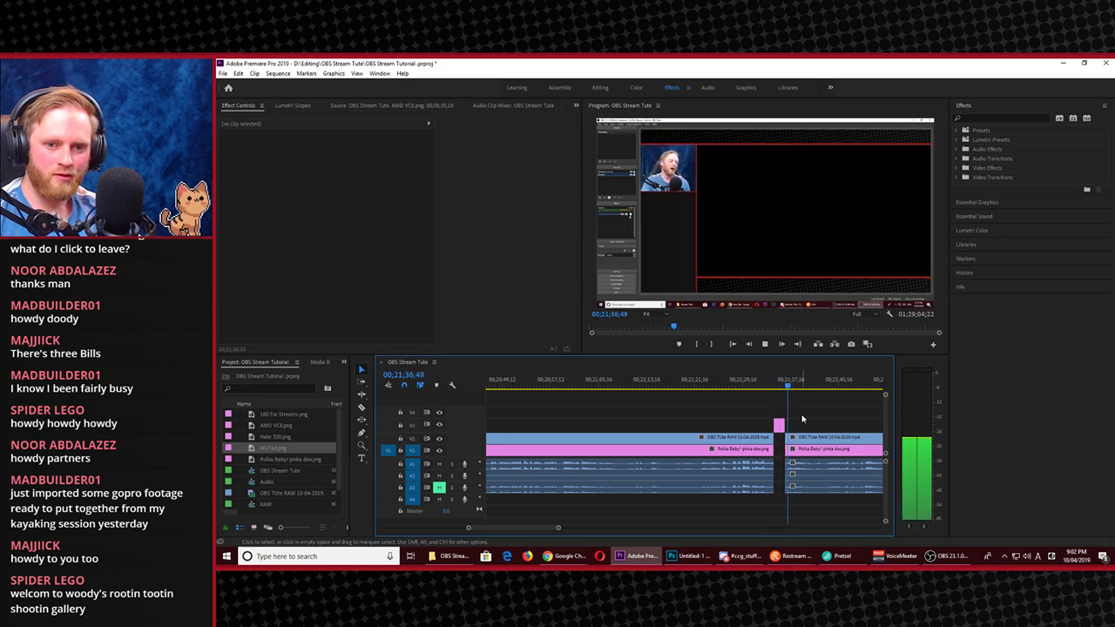
{"action": "left_click", "coordinate": [741, 243]}
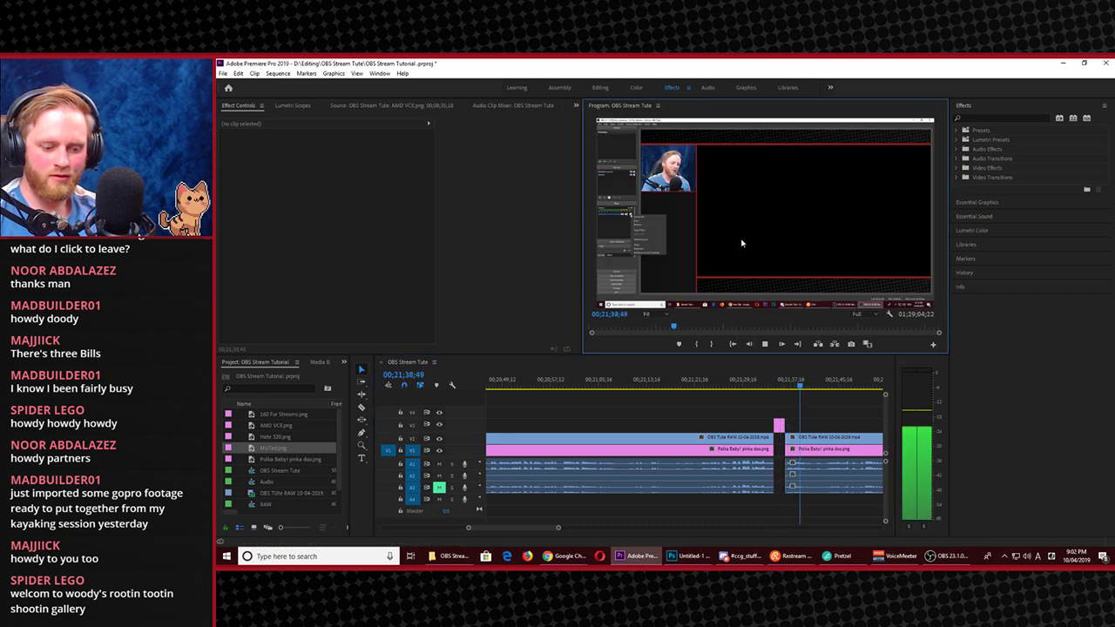
{"action": "key", "text": "grave"}
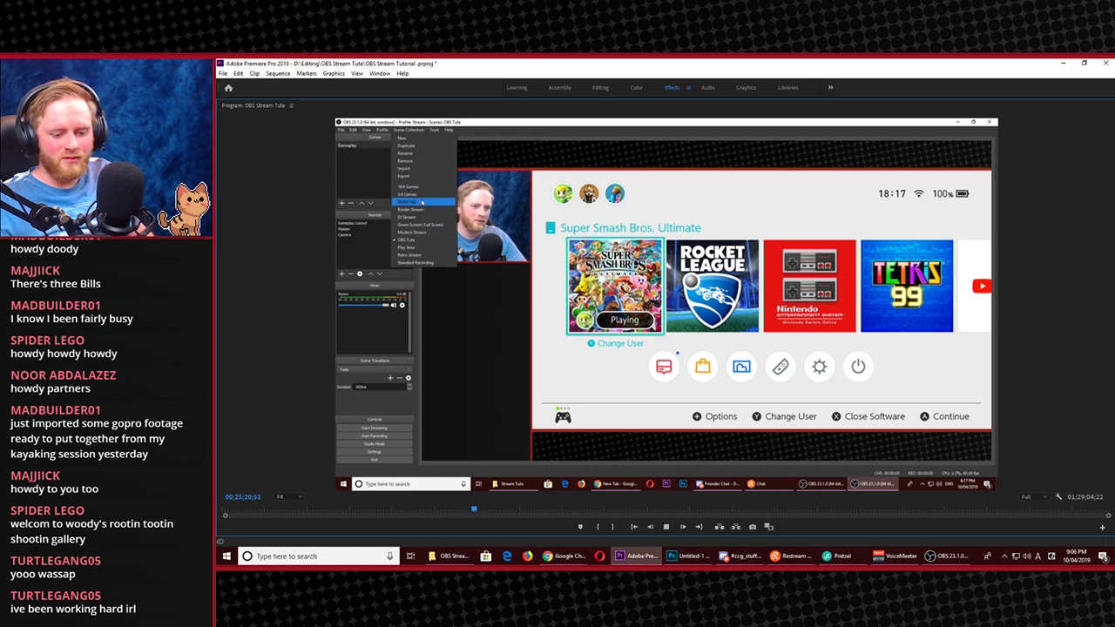
Play back the passage around 00;25;10 to find the cut point and split all tracks at 00;25;09;43
{"action": "key", "text": "space"}
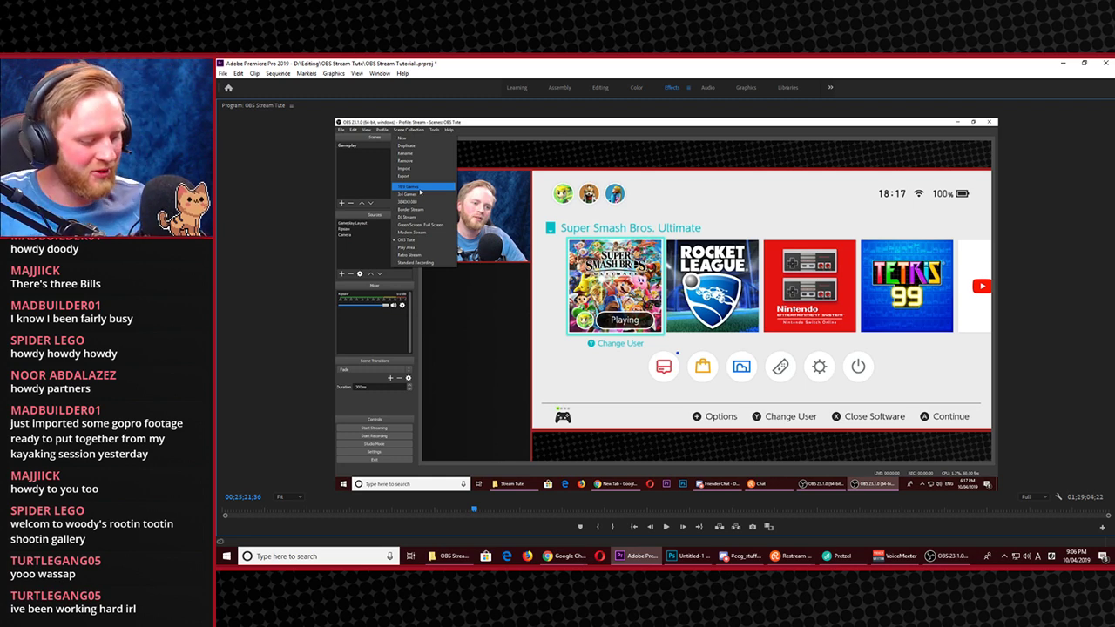
{"action": "key", "text": "grave"}
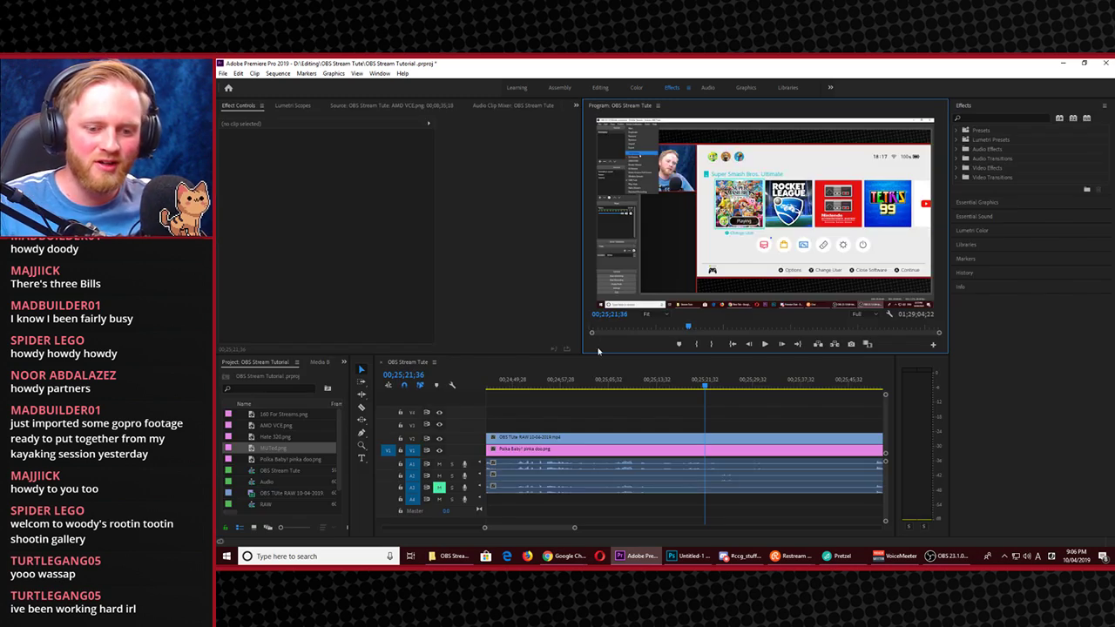
{"action": "left_click", "coordinate": [638, 379]}
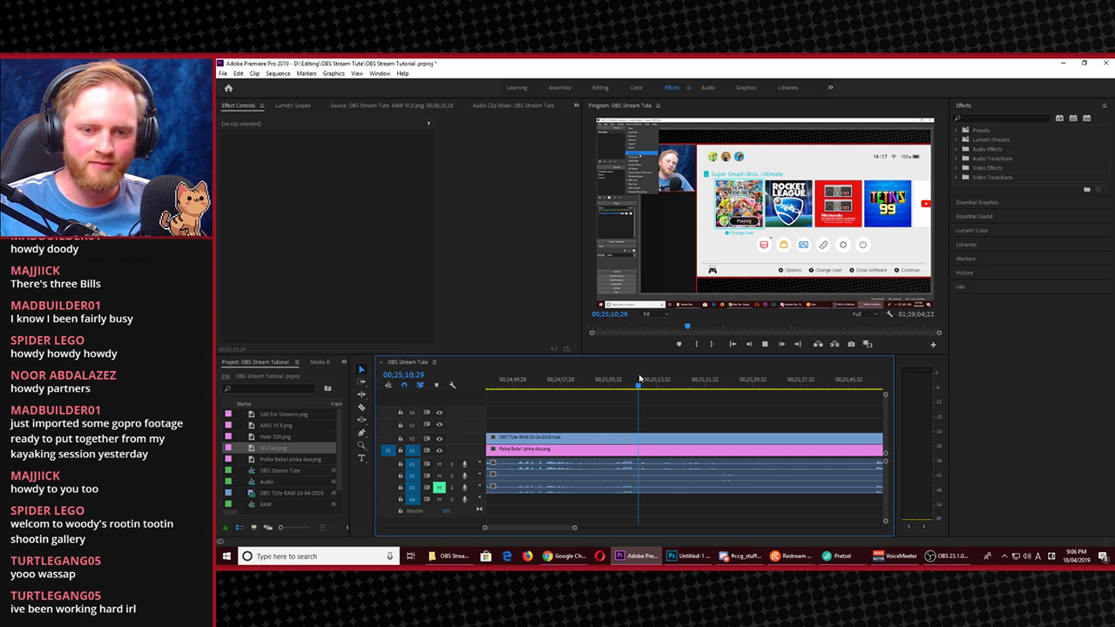
{"action": "key", "text": "space"}
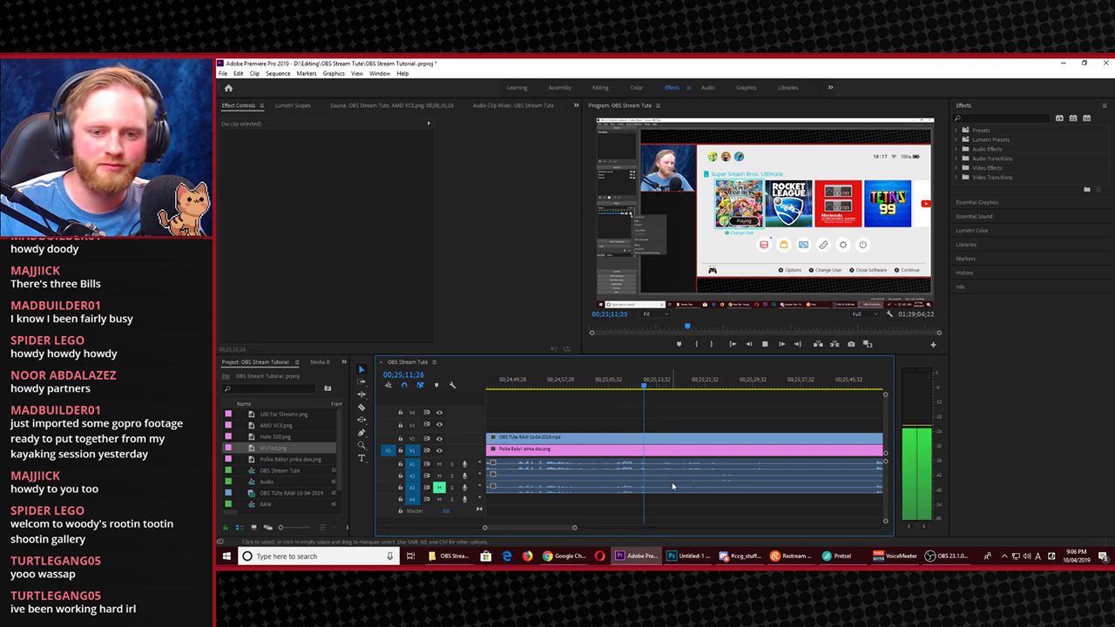
{"action": "left_click", "coordinate": [635, 390]}
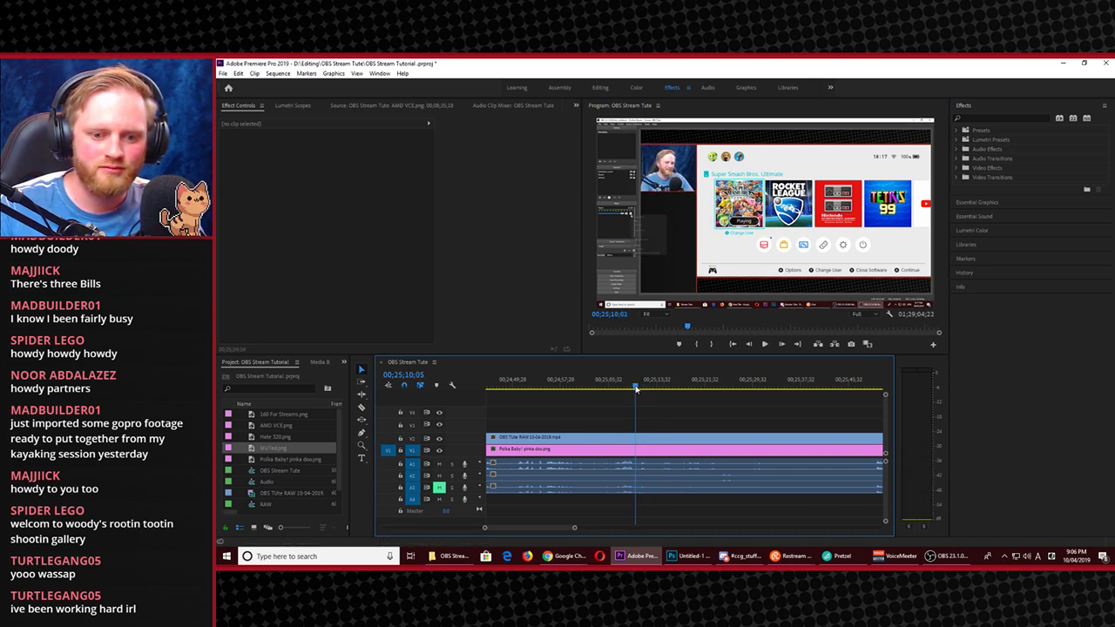
{"action": "left_click_drag", "start_coordinate": [635, 389], "coordinate": [616, 392]}
{"action": "key", "text": "space"}
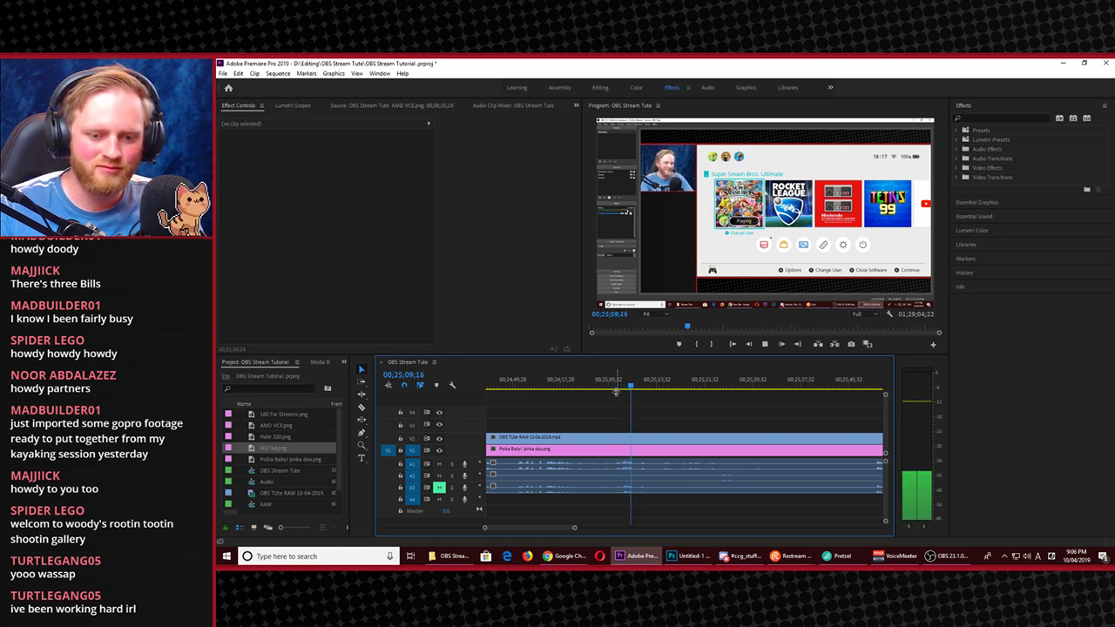
{"action": "key", "text": "space"}
{"action": "key", "text": "c"}
{"action": "left_click", "coordinate": [635, 436], "text": "shift"}
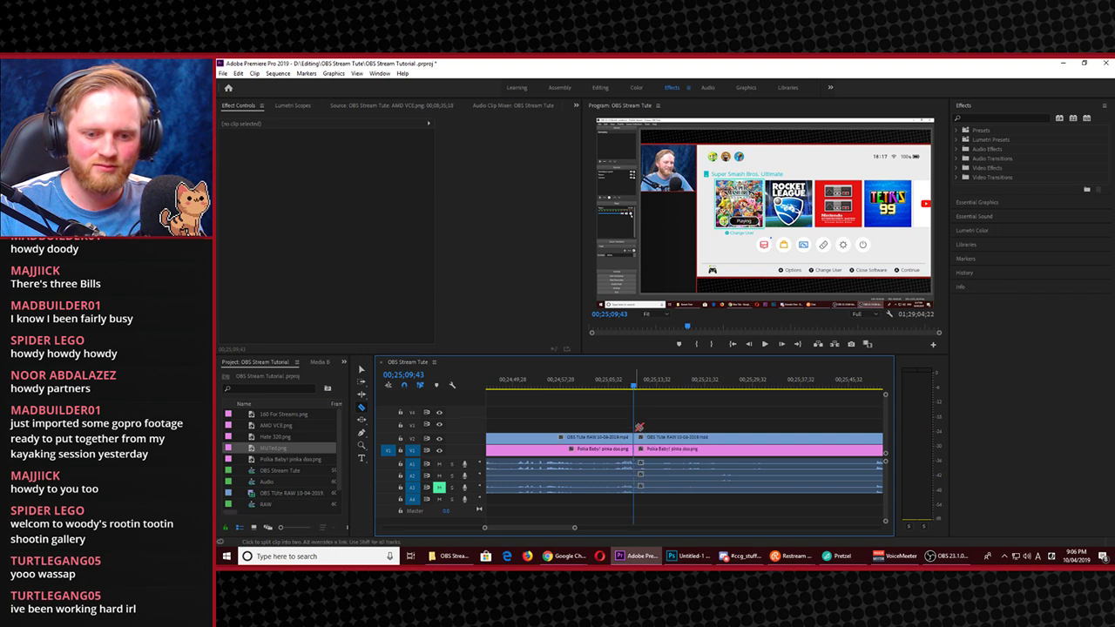
Remove the section from the 00;25;09;43 cut up to 00;25;50;02 on all tracks and close the gap
{"action": "left_click_drag", "start_coordinate": [640, 384], "coordinate": [871, 417]}
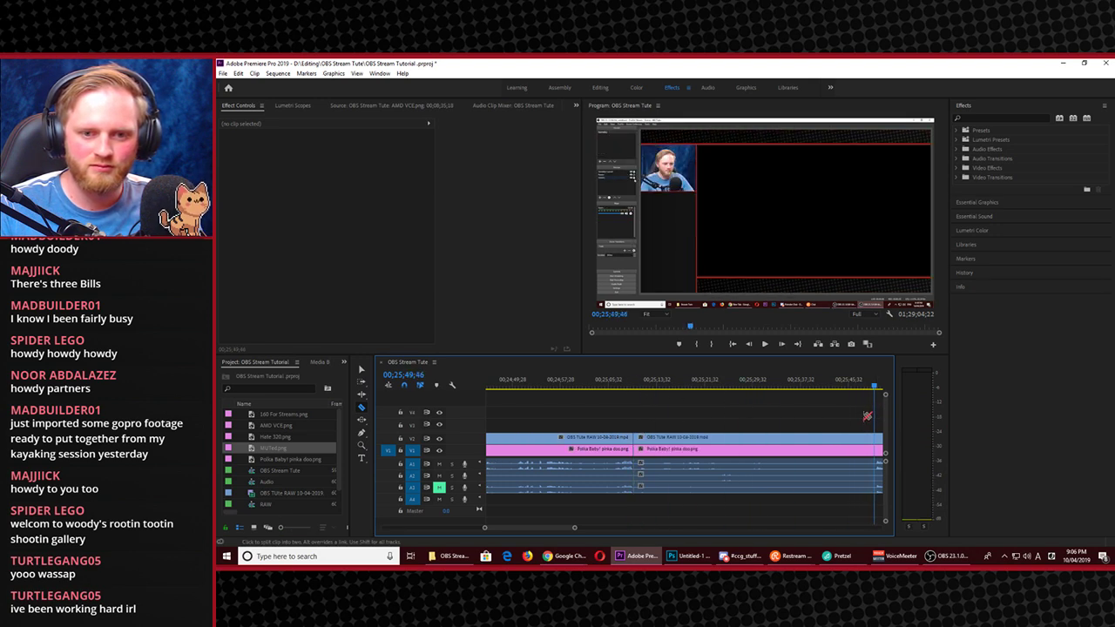
{"action": "key", "text": "space"}
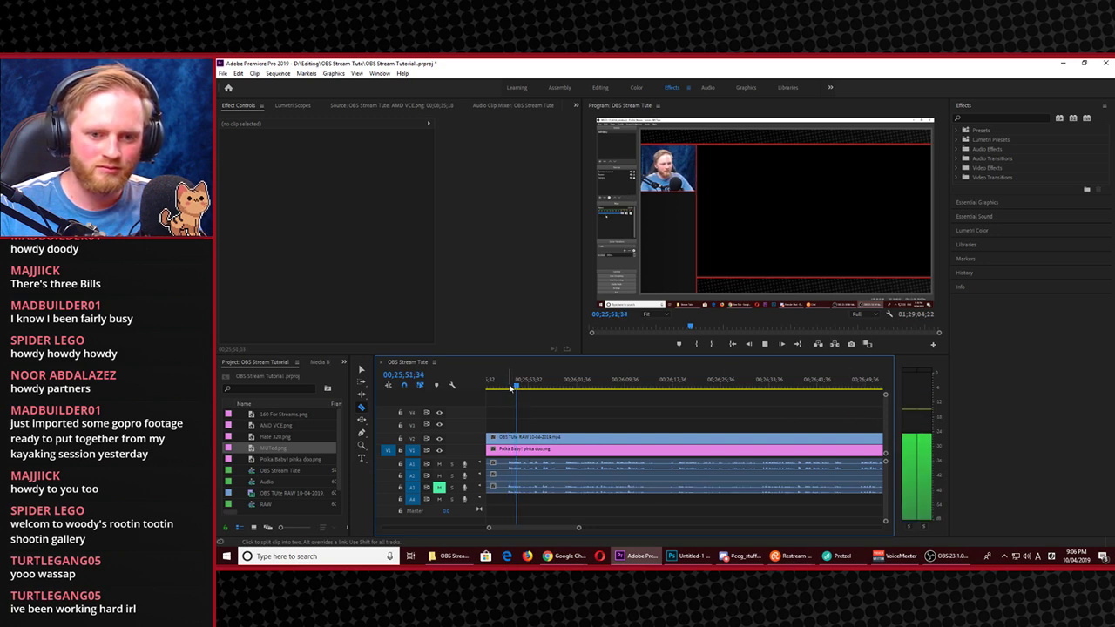
{"action": "key", "text": "space"}
{"action": "left_click_drag", "start_coordinate": [511, 389], "coordinate": [498, 492]}
{"action": "left_click", "coordinate": [514, 429], "text": "shift"}
{"action": "key", "text": "v"}
{"action": "key", "text": "Delete"}
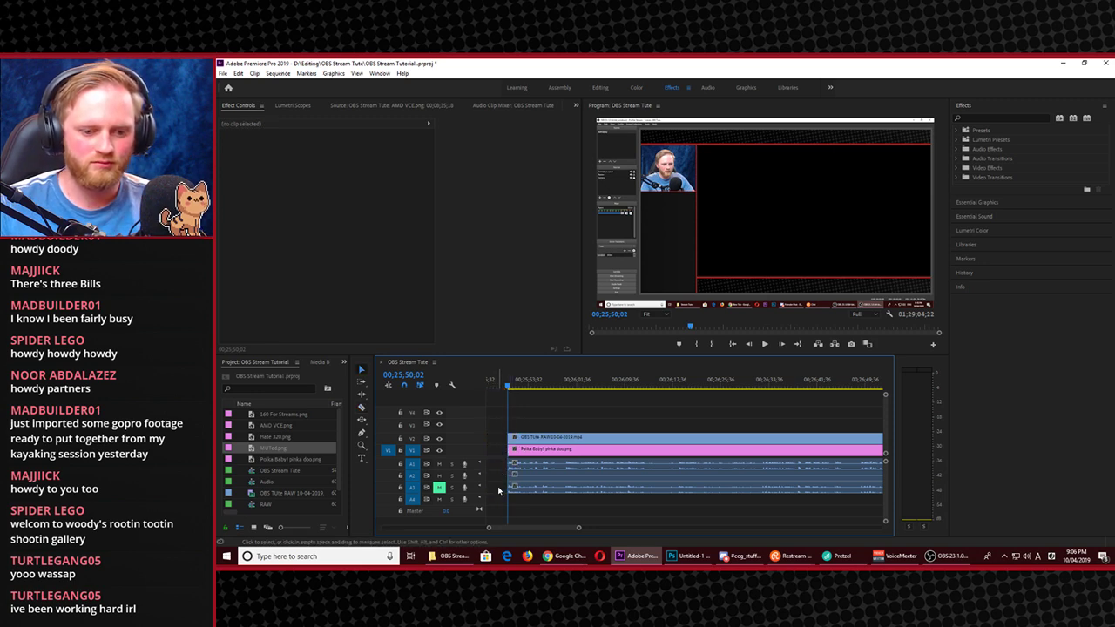
{"action": "left_click", "coordinate": [498, 493]}
{"action": "key", "text": "Delete"}
{"action": "key", "text": "Up"}
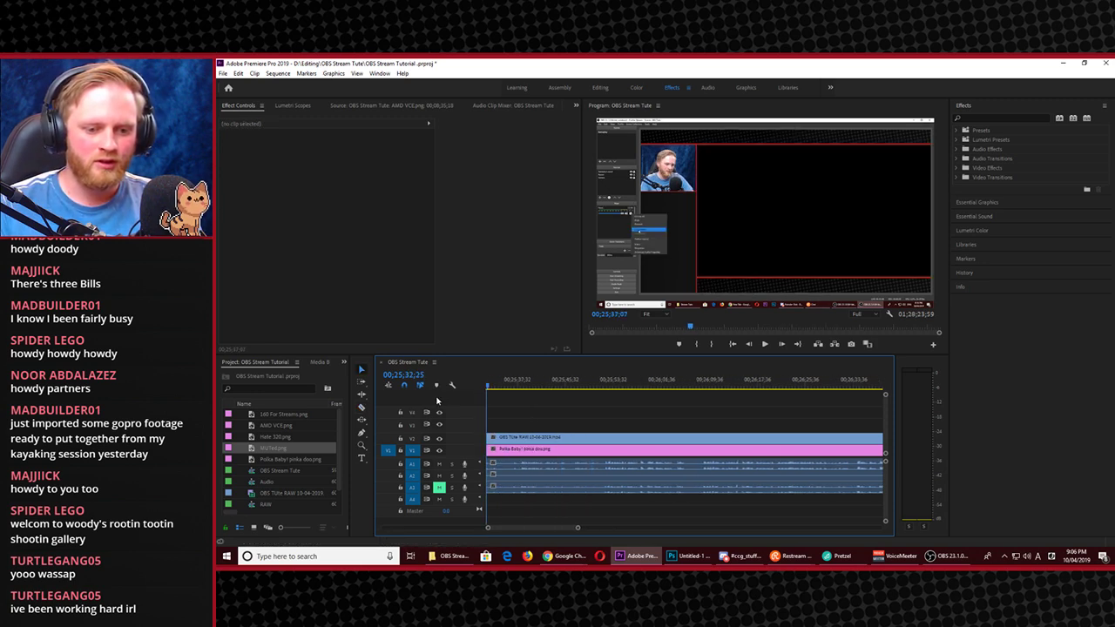
Cut out the footage between the existing cut and 00;25;19;17 on all tracks and close the gap
{"action": "left_click_drag", "start_coordinate": [487, 388], "coordinate": [534, 392]}
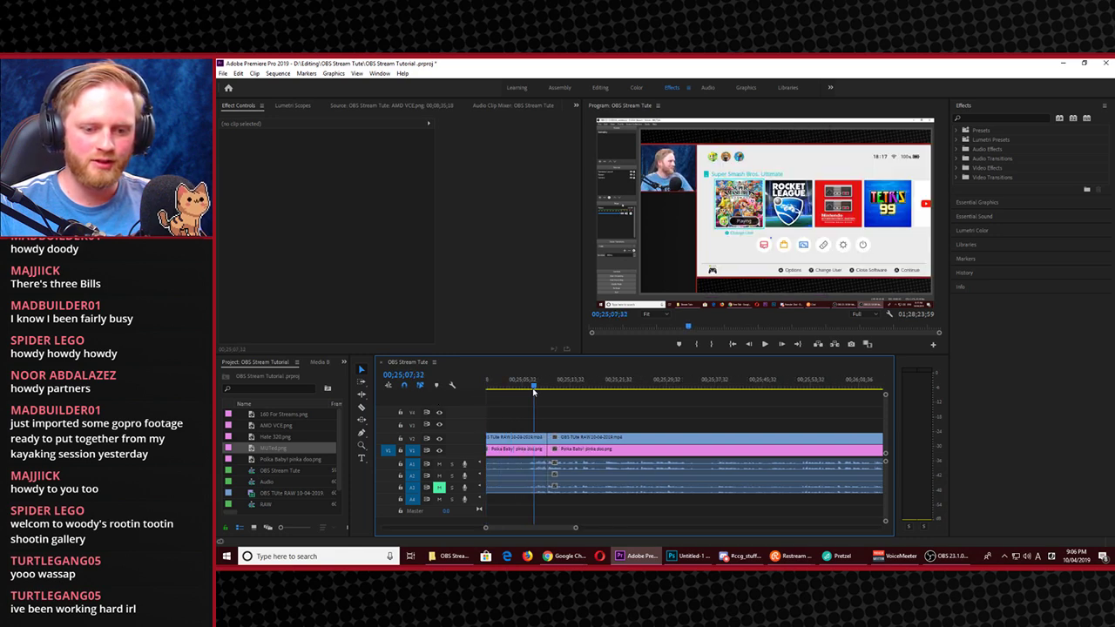
{"action": "key", "text": "space"}
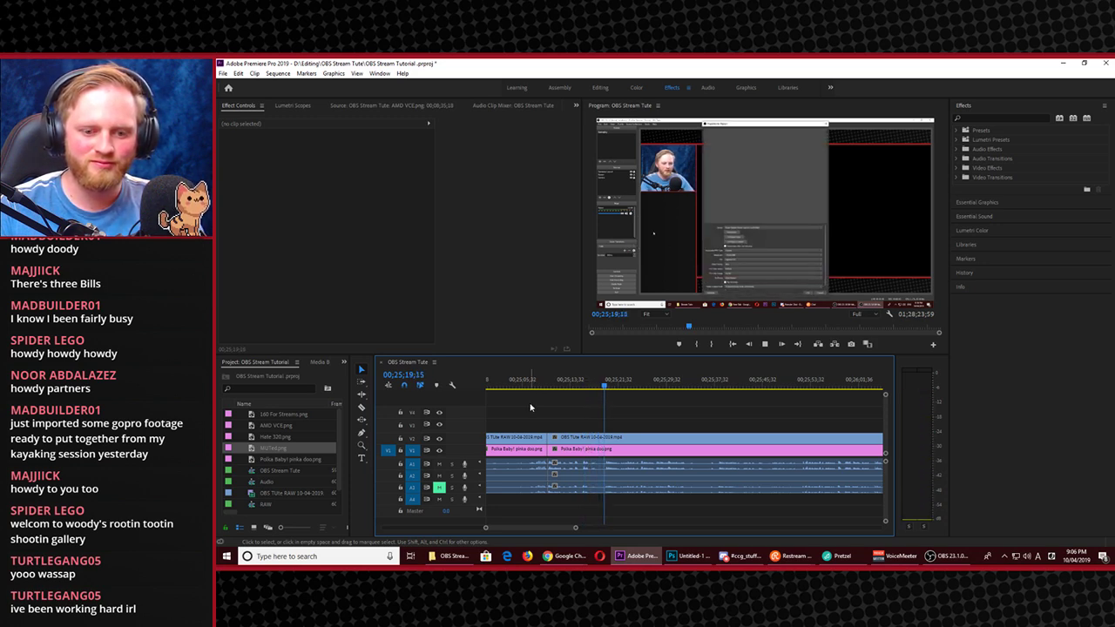
{"action": "left_click", "coordinate": [607, 392]}
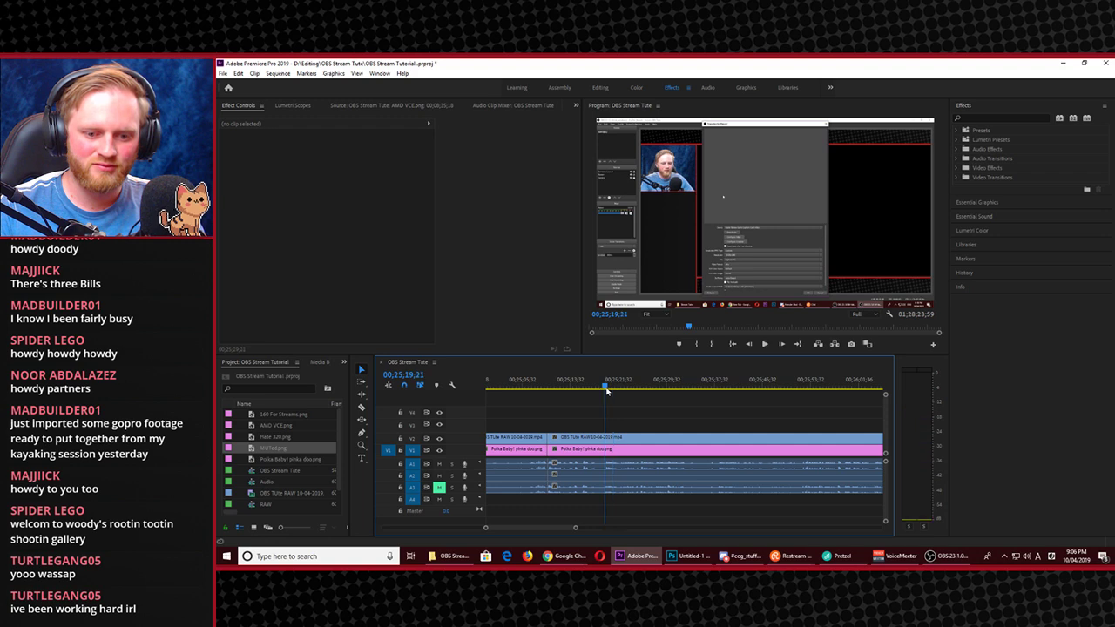
{"action": "key", "text": "c"}
{"action": "left_click", "coordinate": [607, 438]}
{"action": "key", "text": "v"}
{"action": "left_click_drag", "start_coordinate": [604, 406], "coordinate": [549, 503]}
{"action": "key", "text": "Delete"}
{"action": "left_click", "coordinate": [575, 475]}
{"action": "key", "text": "Delete"}
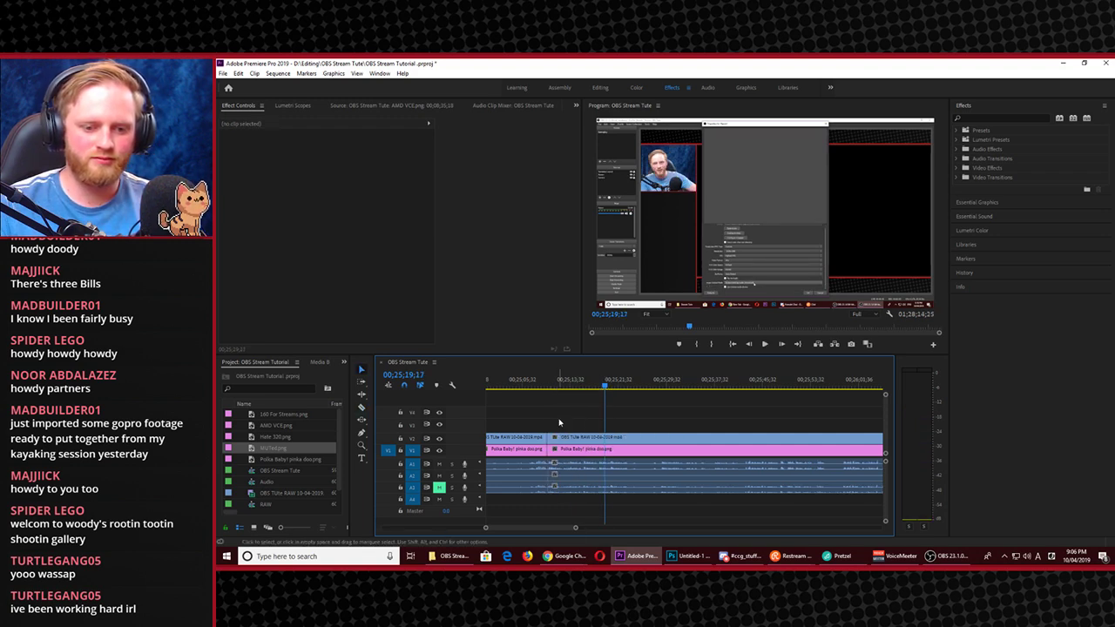
Split all tracks at 00;25;23;34 and again about five seconds further along the timeline
{"action": "left_click", "coordinate": [542, 392]}
{"action": "key", "text": "space"}
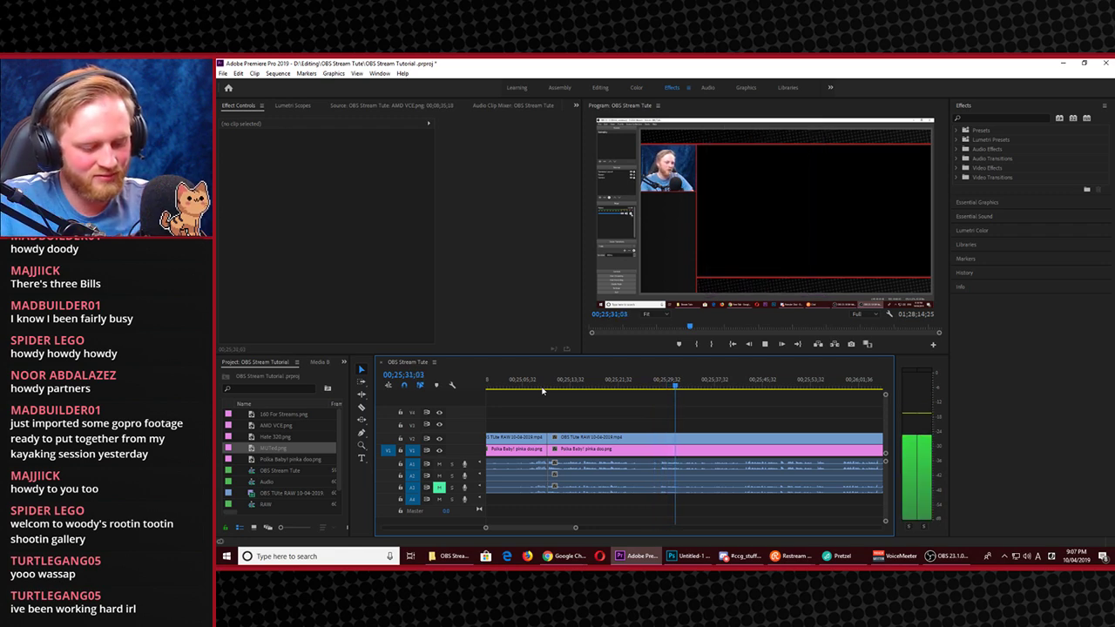
{"action": "left_click", "coordinate": [629, 383]}
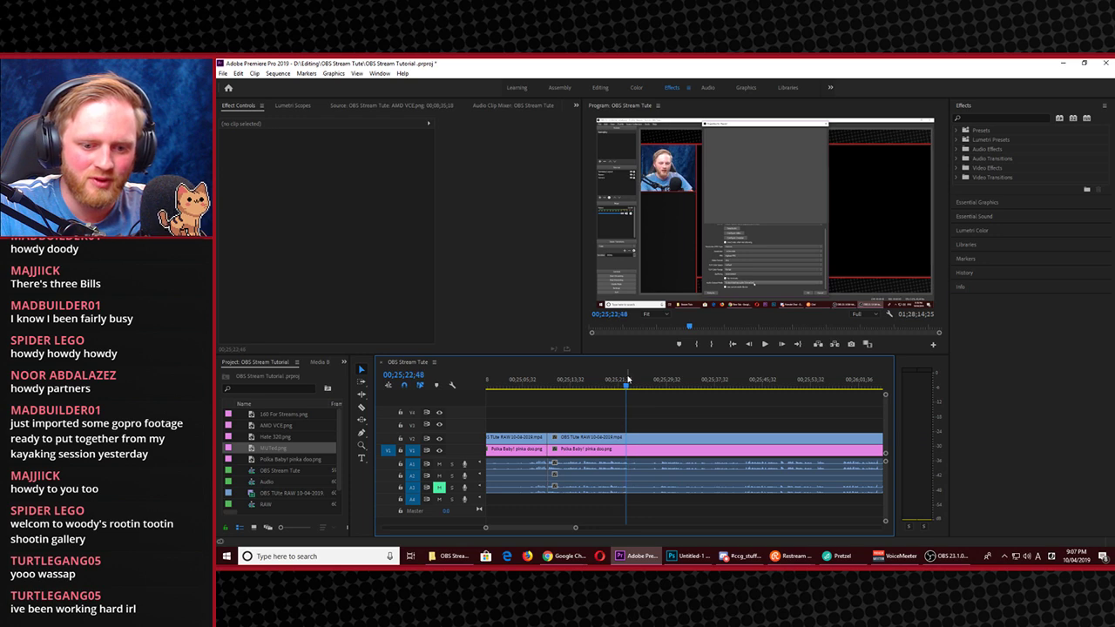
{"action": "key", "text": "space"}
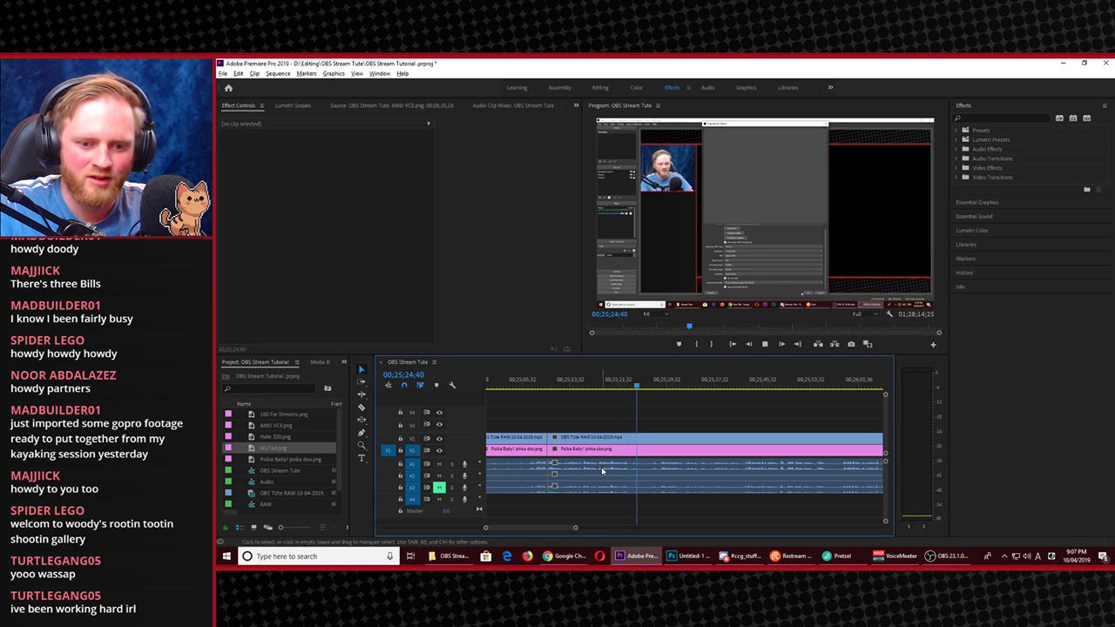
{"action": "scroll", "coordinate": [624, 481], "scroll_direction": "up", "scroll_amount": 1}
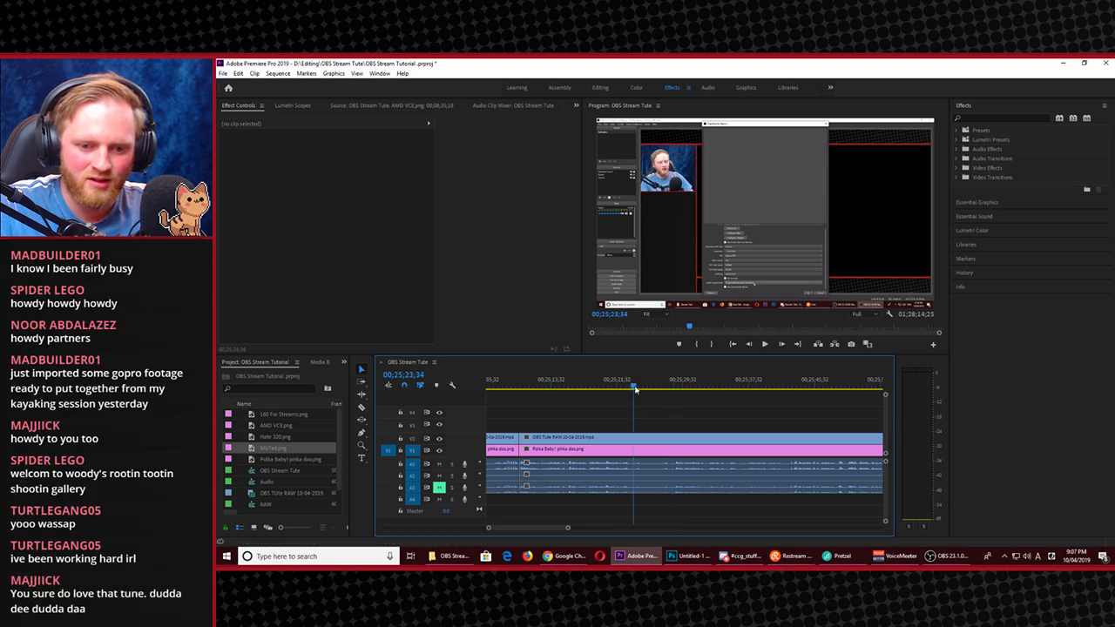
{"action": "key", "text": "space"}
{"action": "key", "text": "c"}
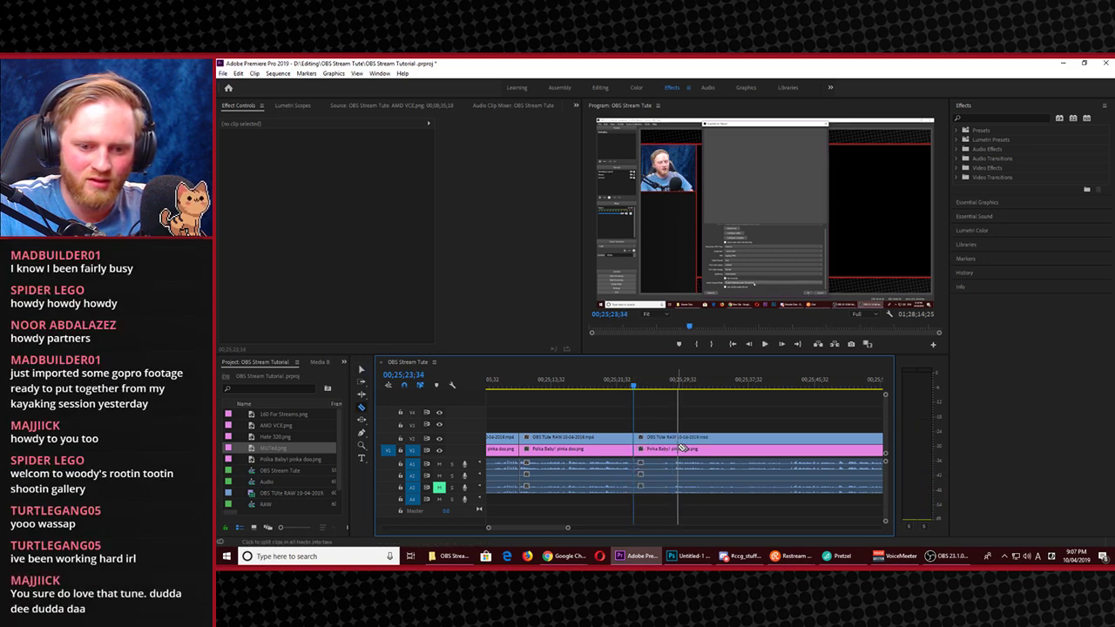
{"action": "left_click", "coordinate": [678, 448], "text": "shift"}
Delete the isolated segment after 00;25;23;34 from all tracks and close the gap it leaves
{"action": "key", "text": "v"}
{"action": "left_click_drag", "start_coordinate": [640, 425], "coordinate": [649, 504]}
{"action": "key", "text": "Delete"}
{"action": "left_click", "coordinate": [649, 487]}
{"action": "key", "text": "Delete"}
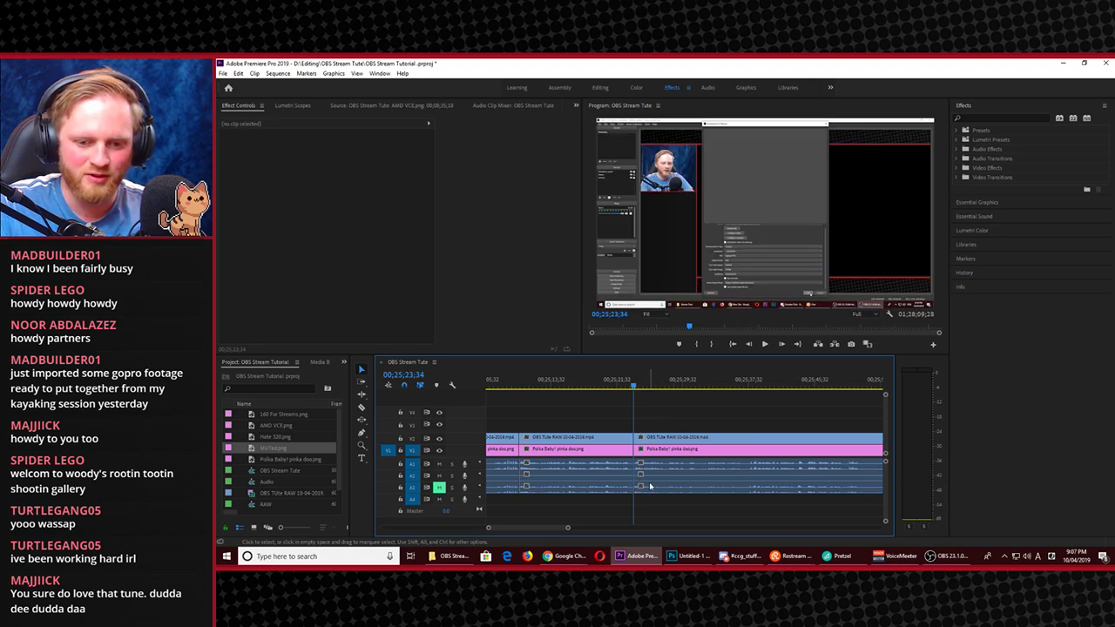
Play back across the 00;25;23;34 cut to check how the join sounds and looks
{"action": "left_click", "coordinate": [612, 390]}
{"action": "key", "text": "space"}
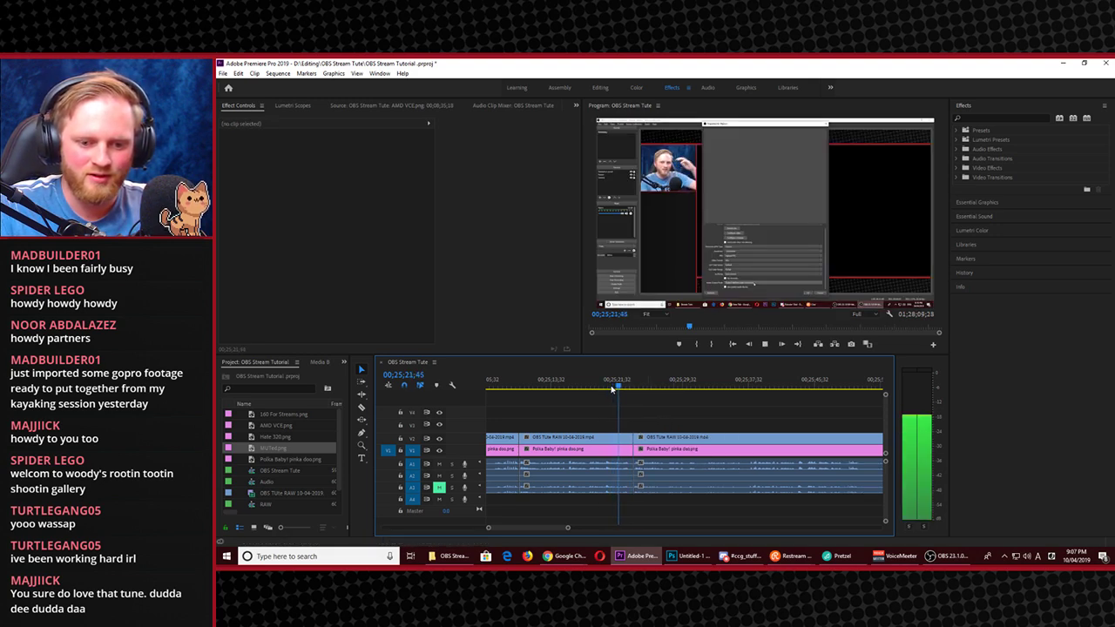
{"action": "key", "text": "space"}
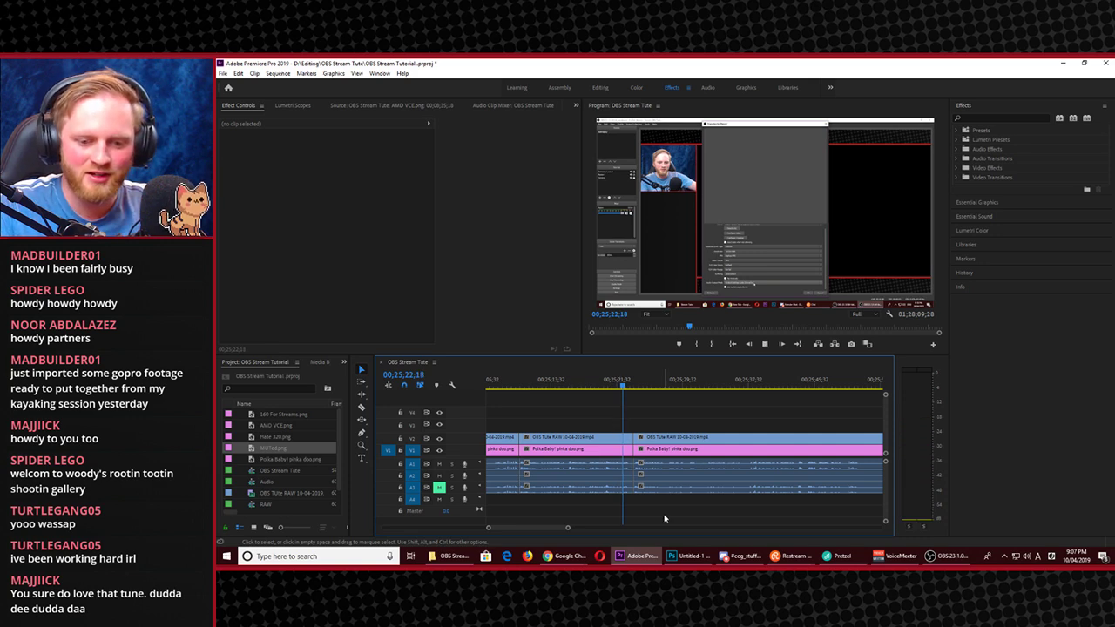
{"action": "key", "text": "space"}
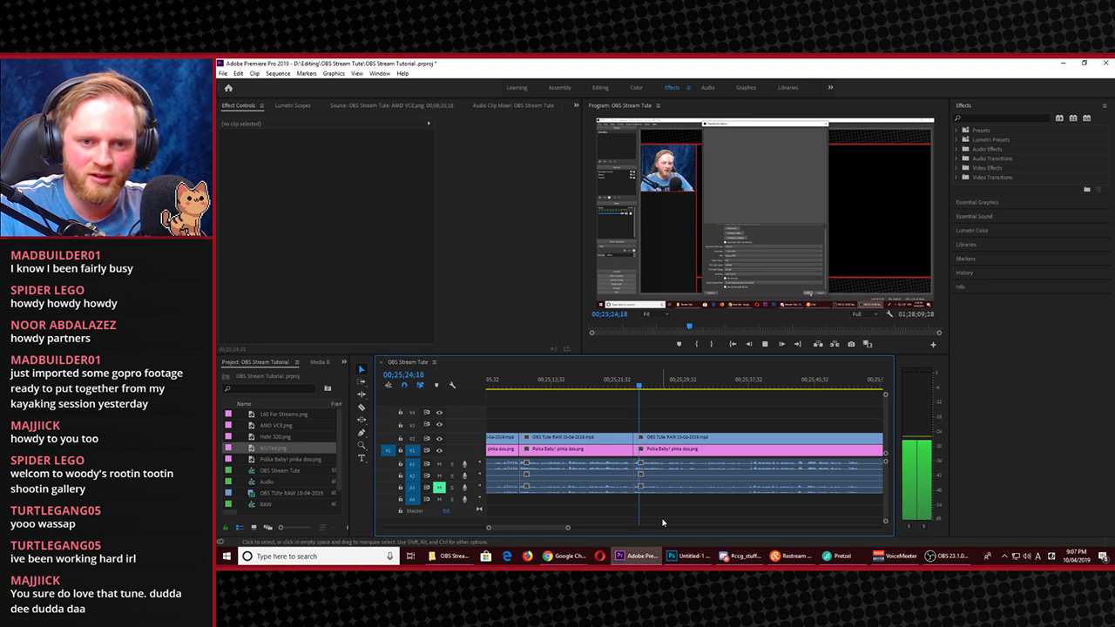
{"action": "key", "text": "space"}
Split all tracks at 00;25;23;06, delete the short fragment before the following cut, and close the gap
{"action": "key", "text": "="}
{"action": "key", "text": "="}
{"action": "key", "text": "="}
{"action": "key", "text": "="}
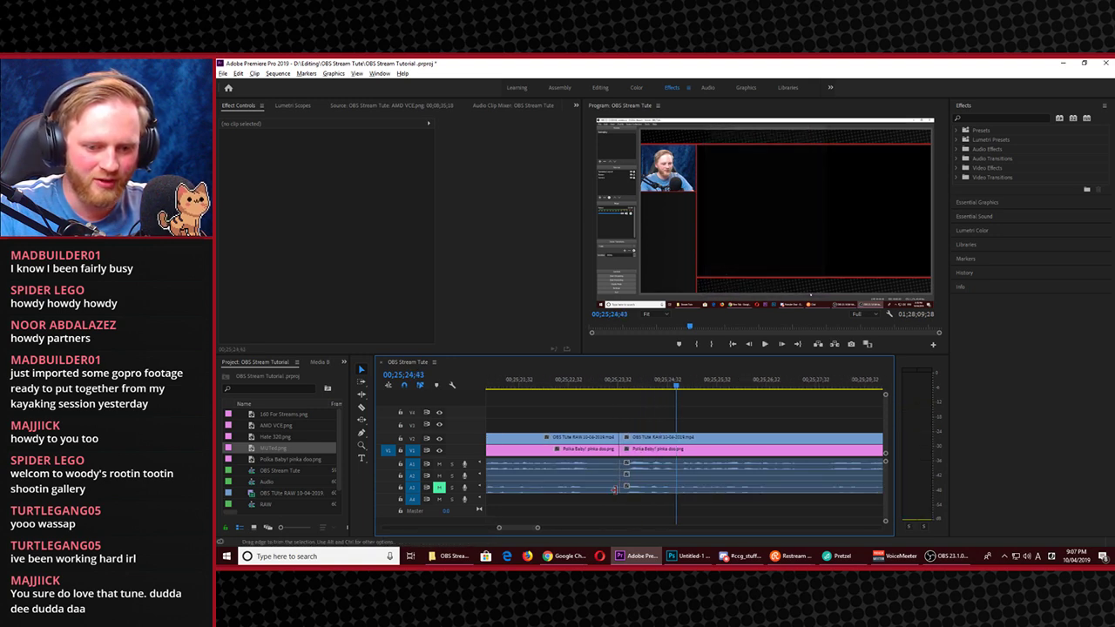
{"action": "left_click", "coordinate": [586, 391]}
{"action": "left_click_drag", "start_coordinate": [588, 393], "coordinate": [597, 383]}
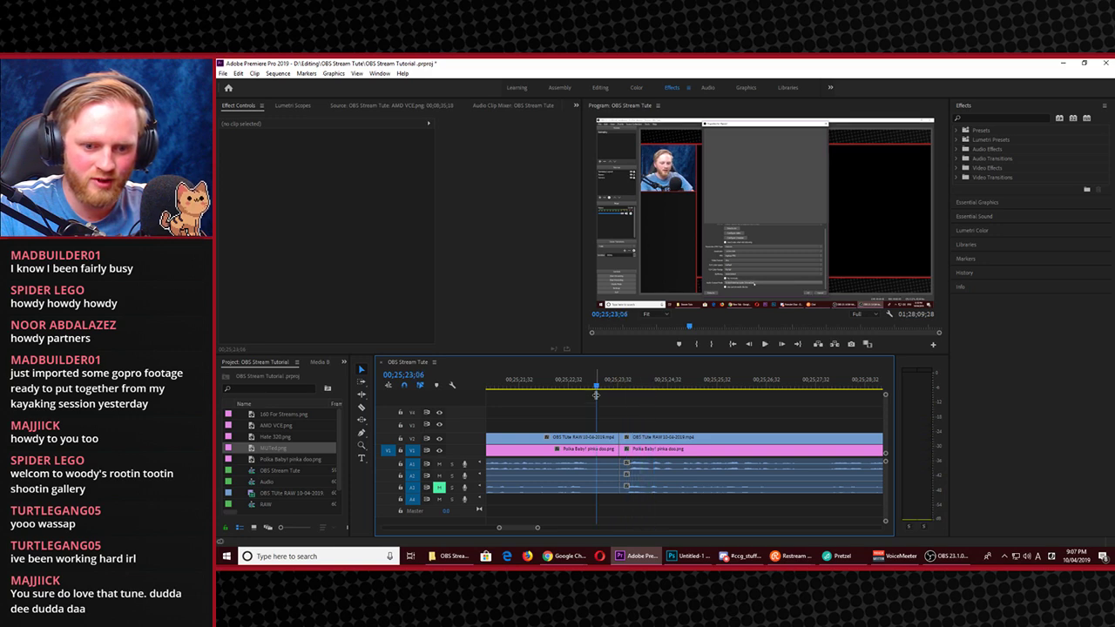
{"action": "key", "text": "c"}
{"action": "left_click", "coordinate": [598, 436]}
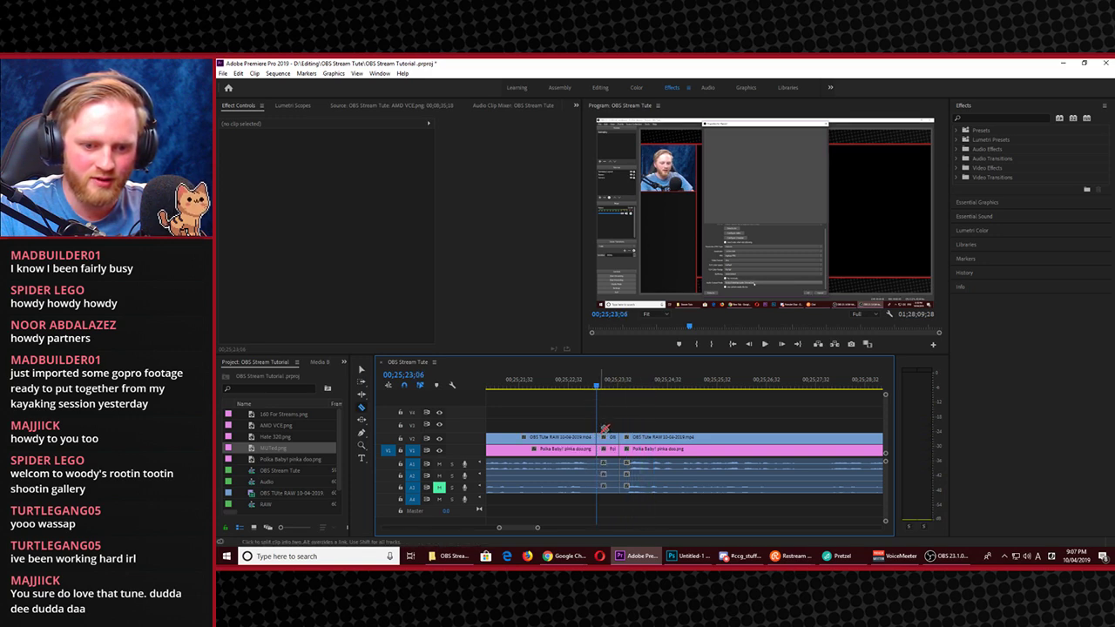
{"action": "key", "text": "Delete"}
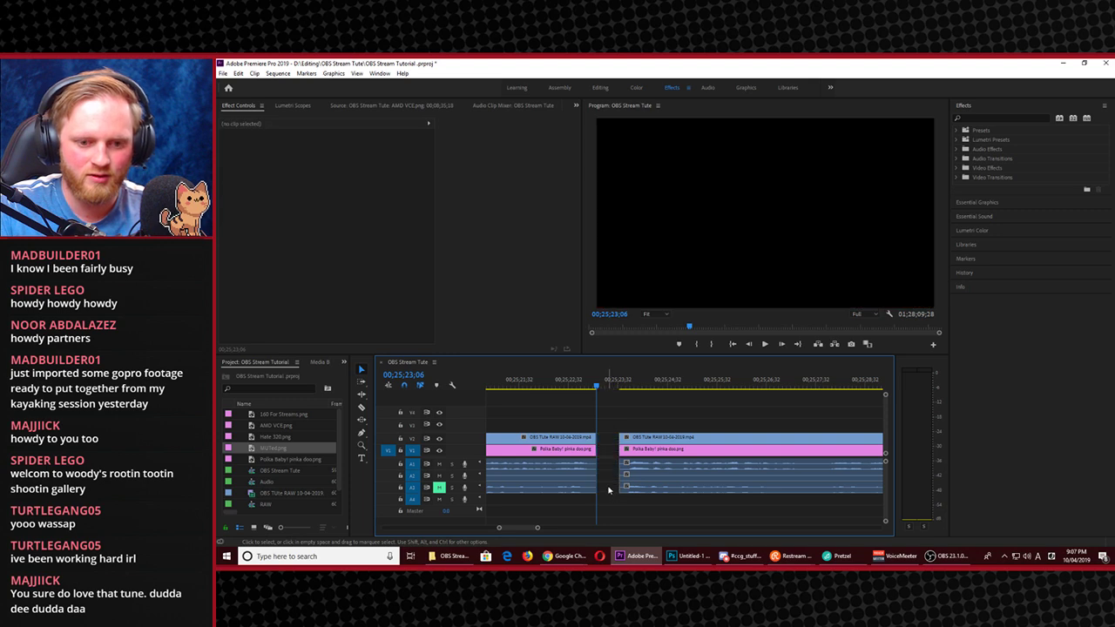
{"action": "left_click", "coordinate": [608, 489]}
{"action": "key", "text": "Delete"}
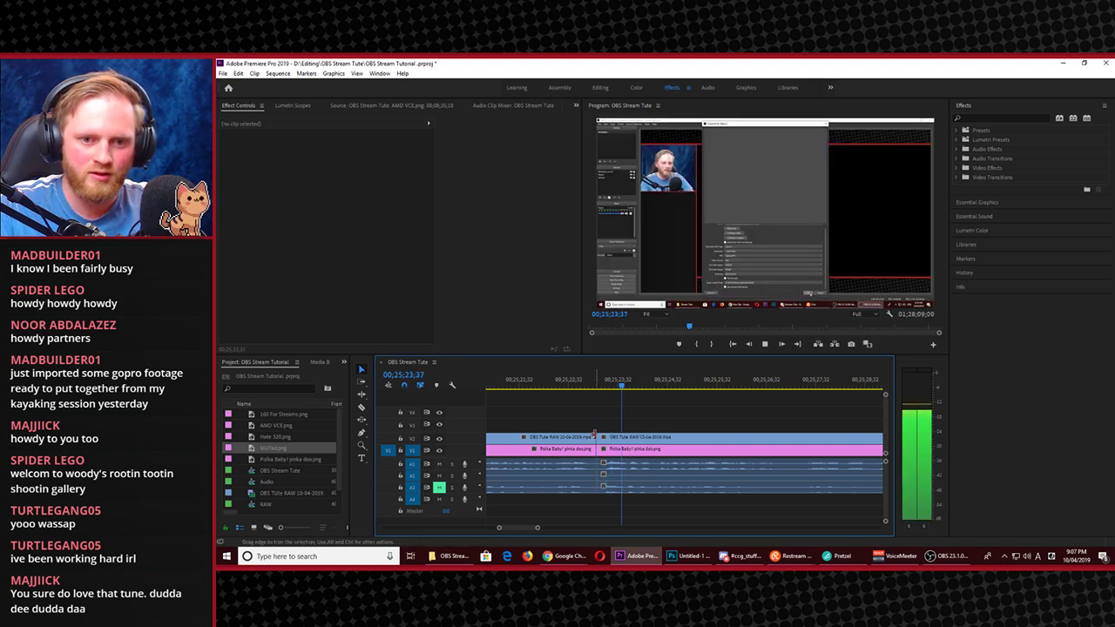
Review playback across the tightened join at 00;25;23;06 and the footage up to about 00;25;28
{"action": "left_click", "coordinate": [581, 386]}
{"action": "key", "text": "space"}
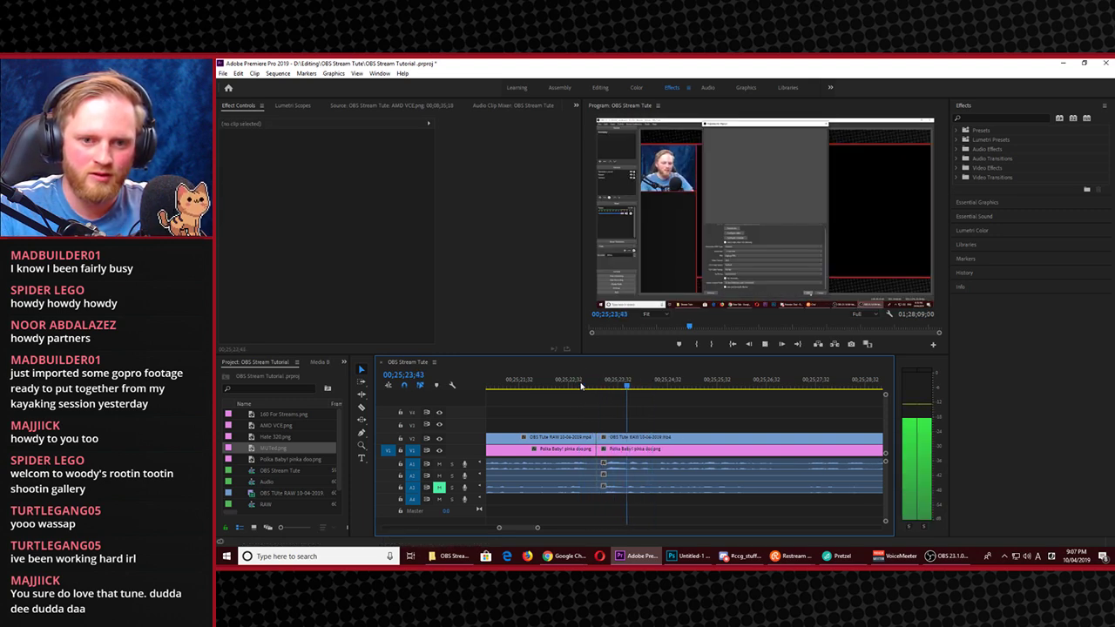
{"action": "left_click", "coordinate": [581, 386]}
{"action": "key", "text": "space"}
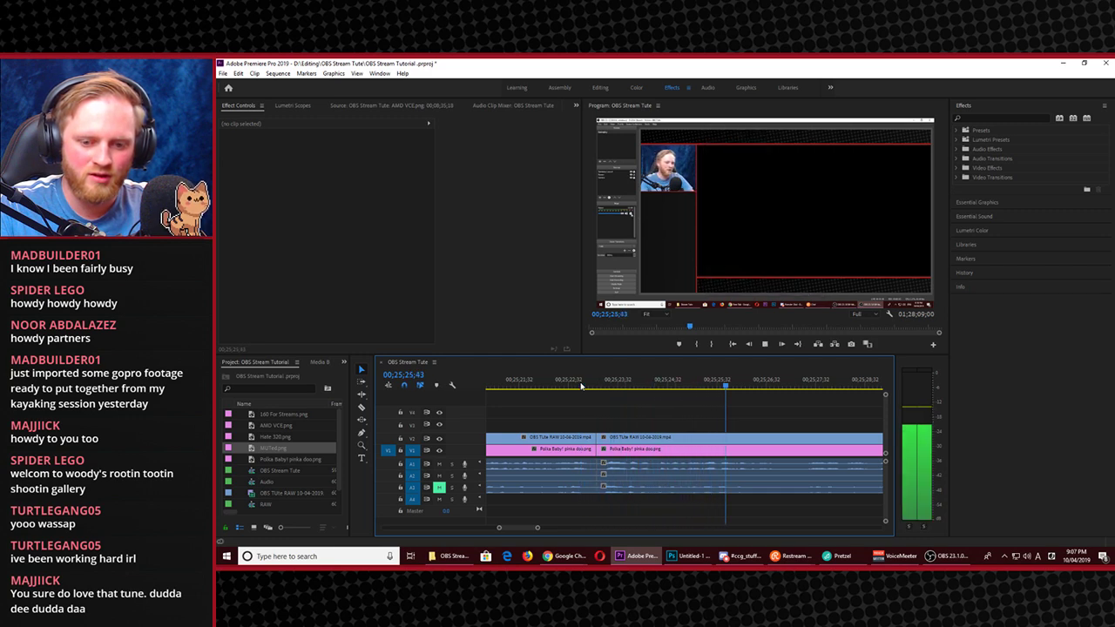
{"action": "key", "text": "space"}
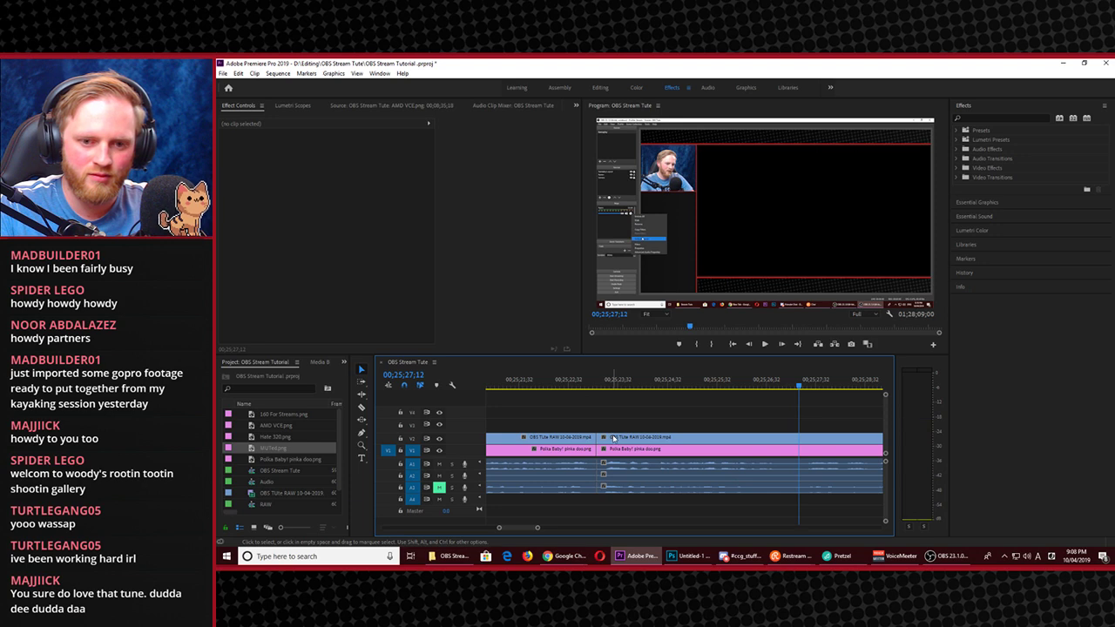
{"action": "key", "text": "minus"}
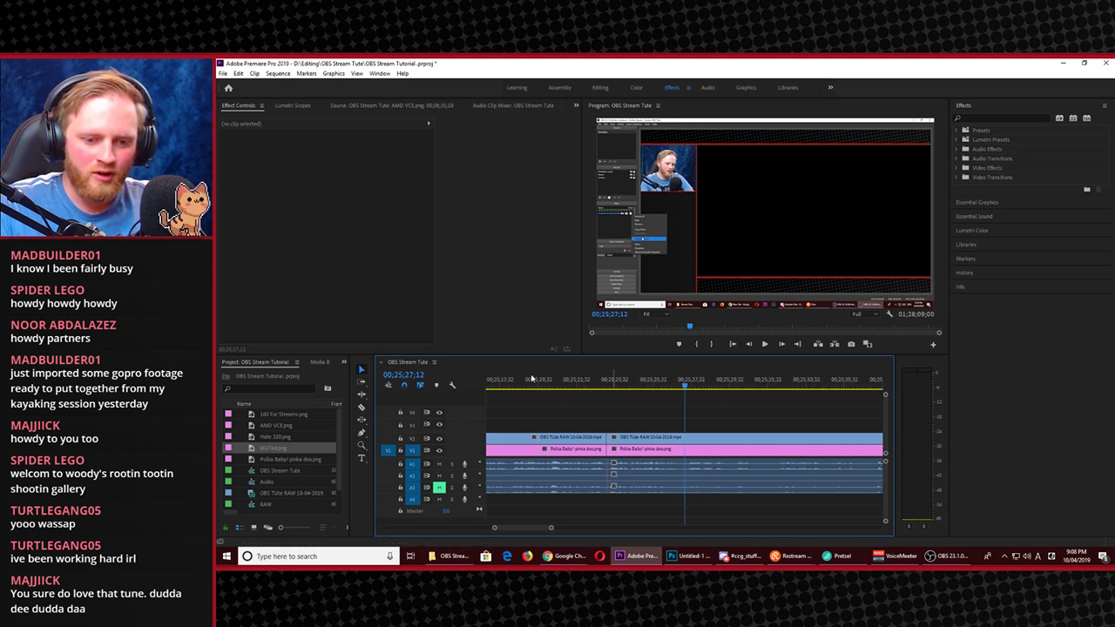
{"action": "left_click", "coordinate": [546, 384]}
{"action": "key", "text": "space"}
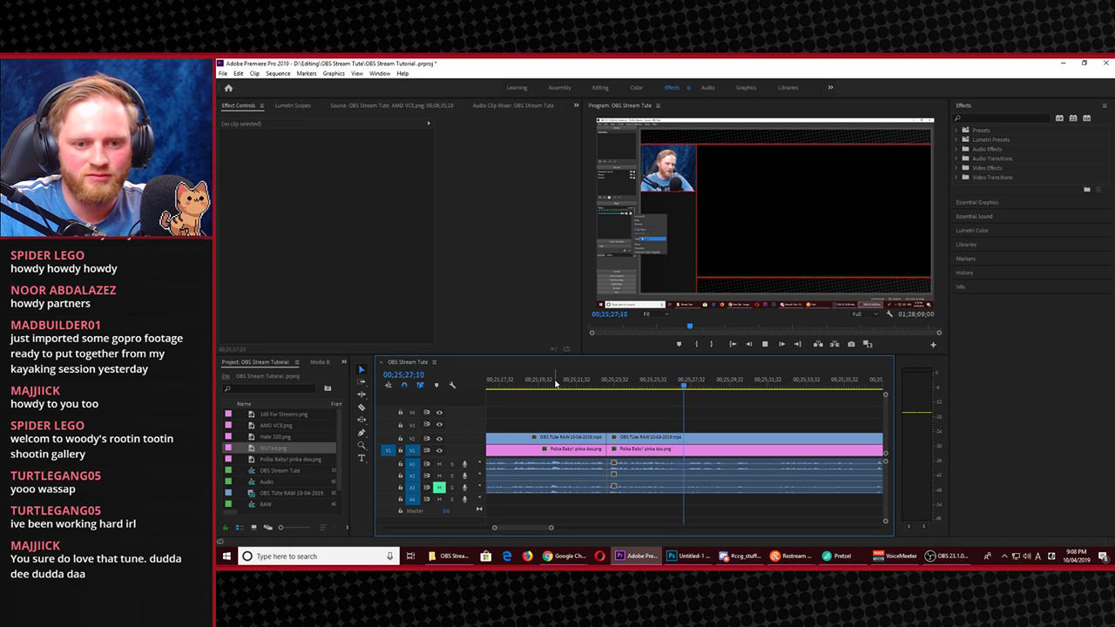
{"action": "key", "text": "space"}
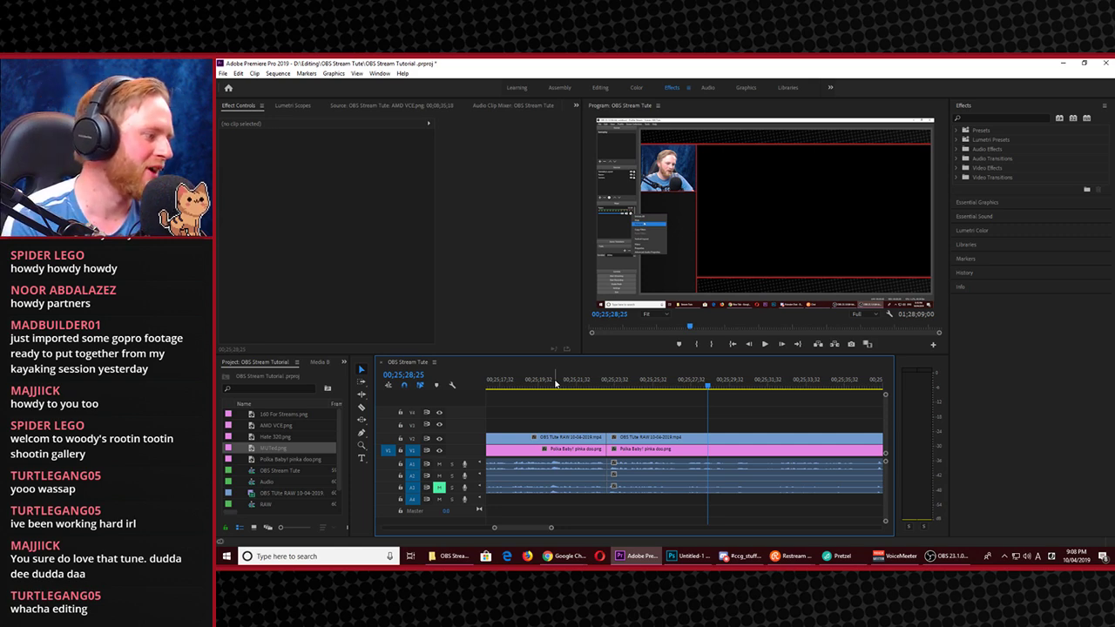
Review playback of the sequence from 00;25;28;25 to about 00;27;00
{"action": "key", "text": "space"}
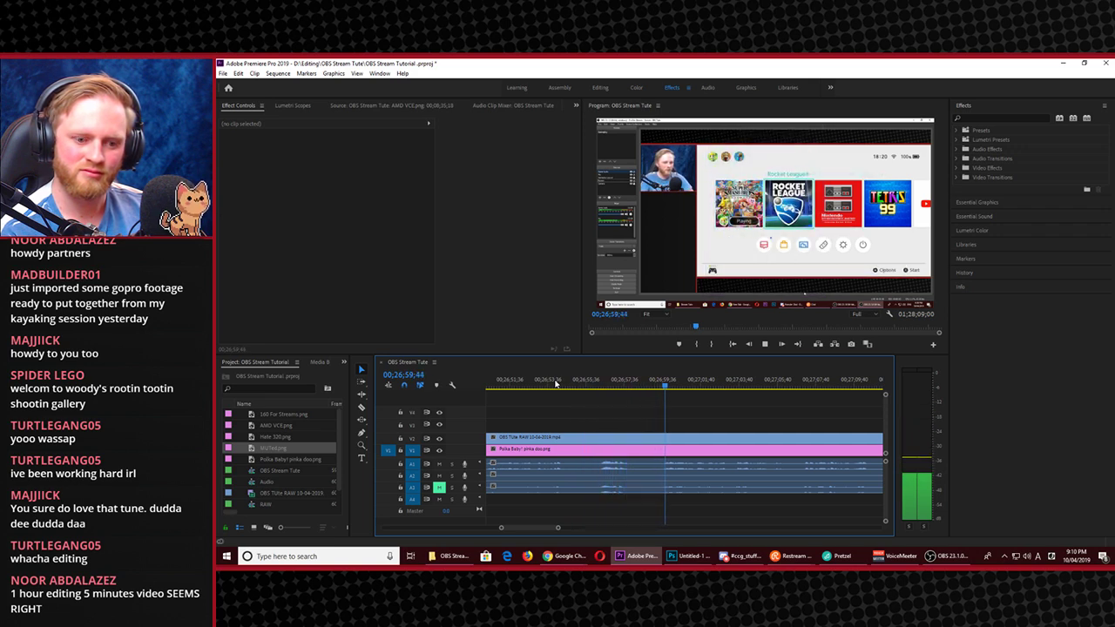
{"action": "key", "text": "space"}
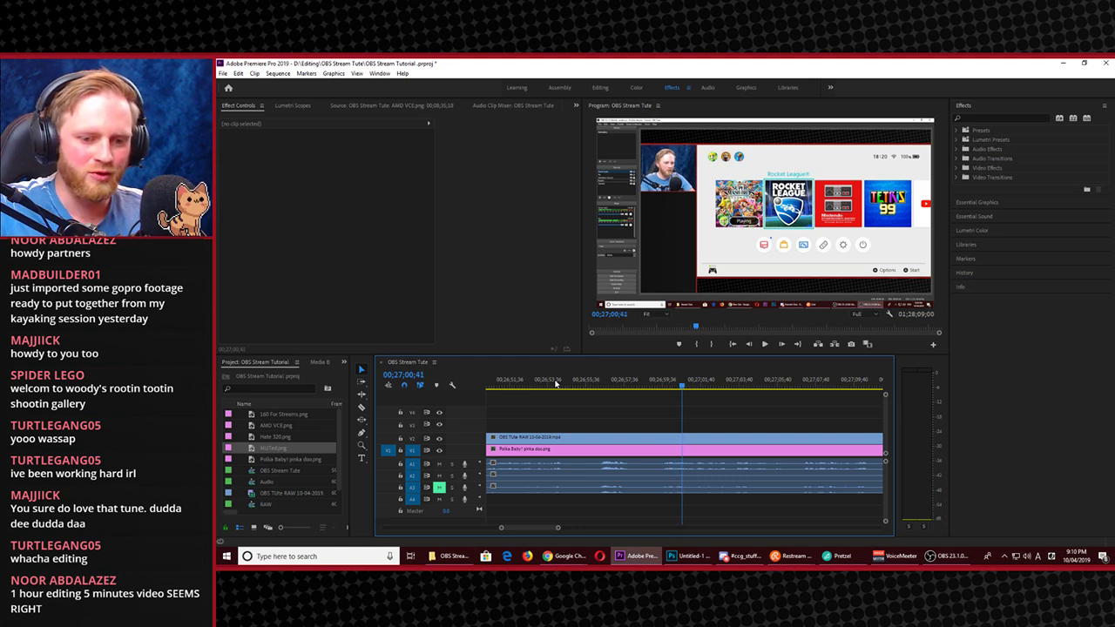
Unmute audio track A3 and replay the section from 00;26;55;17 to about 00;27;00
{"action": "left_click", "coordinate": [582, 388]}
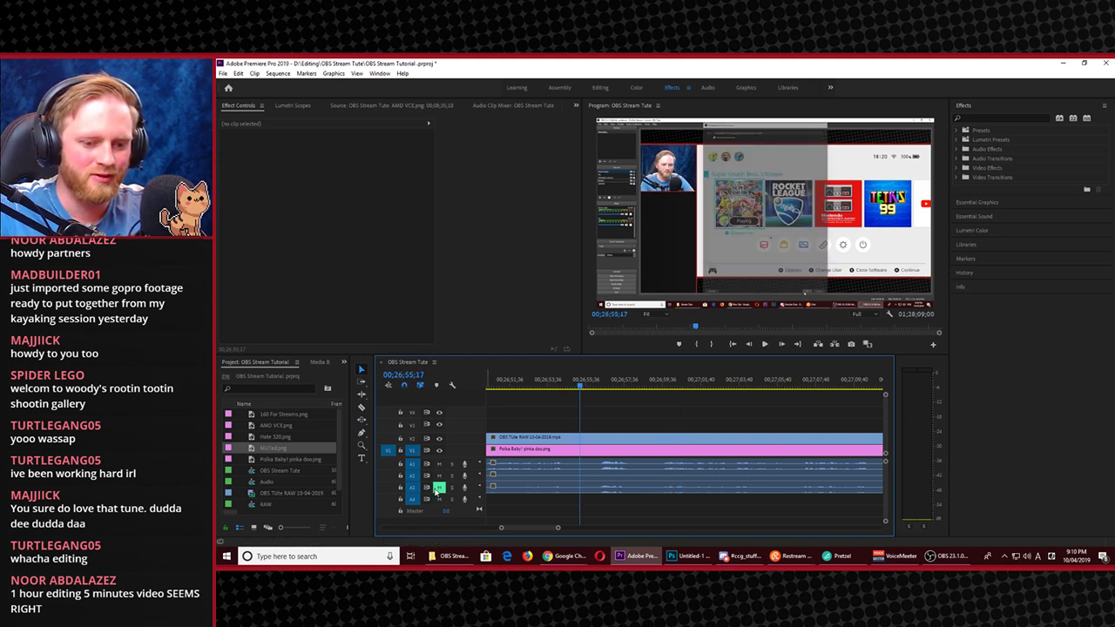
{"action": "key", "text": "space"}
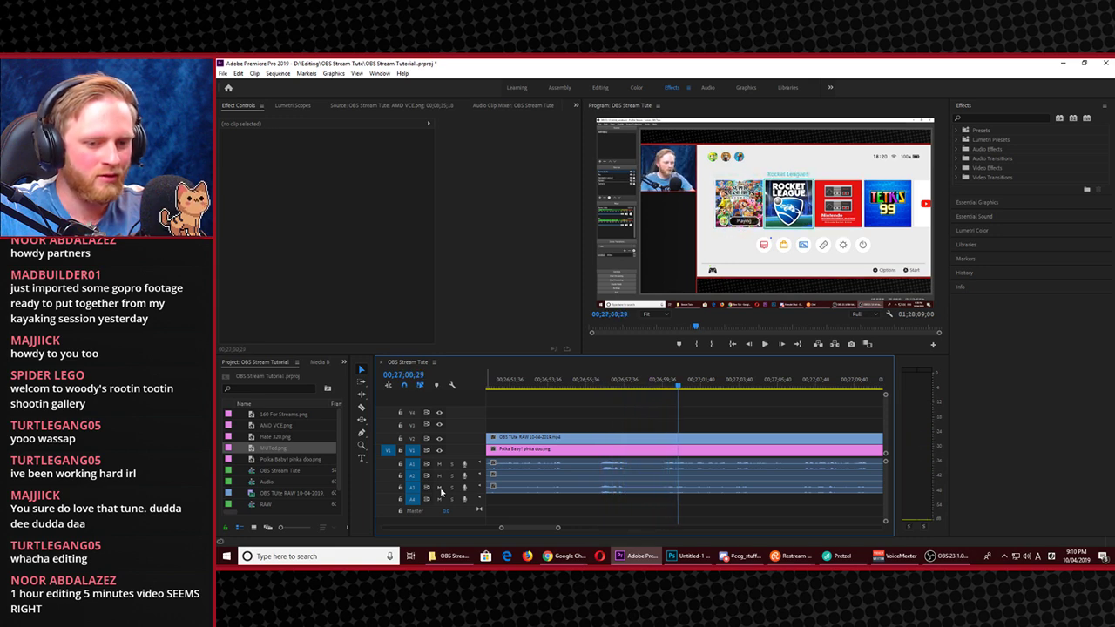
{"action": "key", "text": "space"}
Switch to the Audio workspace and set the Audio 3 track volume to 0 in the Audio Track Mixer
{"action": "left_click", "coordinate": [708, 88]}
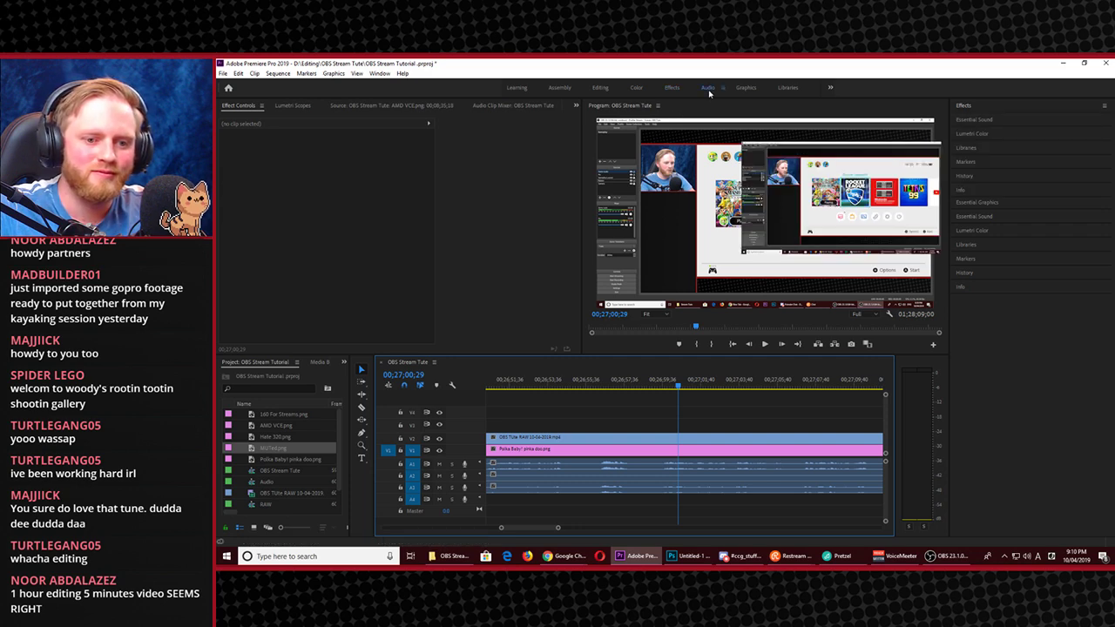
{"action": "left_click", "coordinate": [523, 291]}
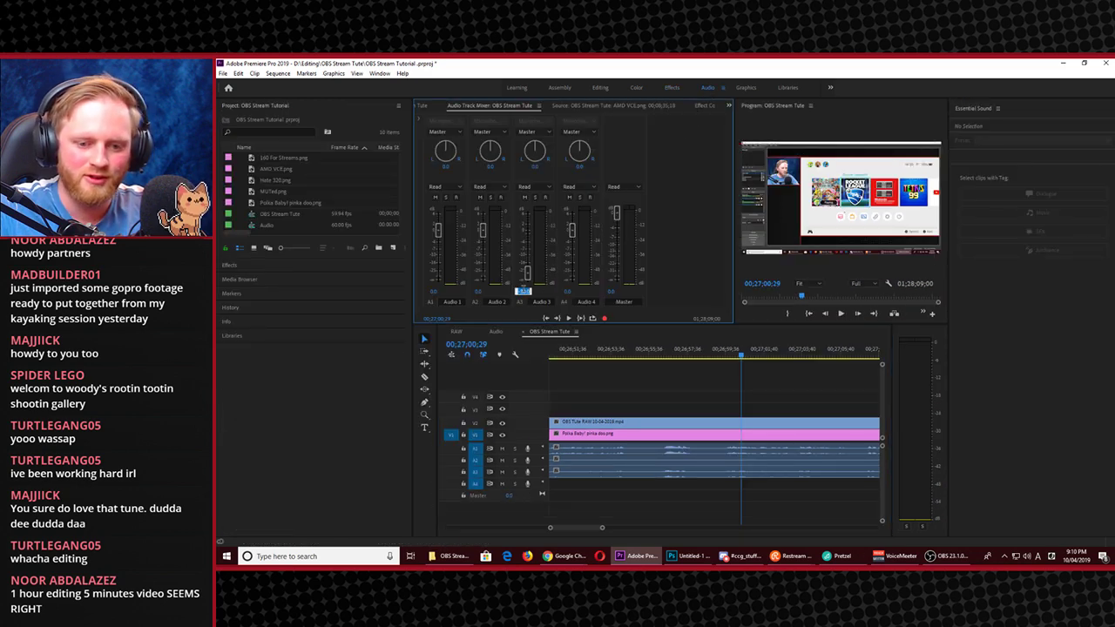
{"action": "type", "text": "0"}
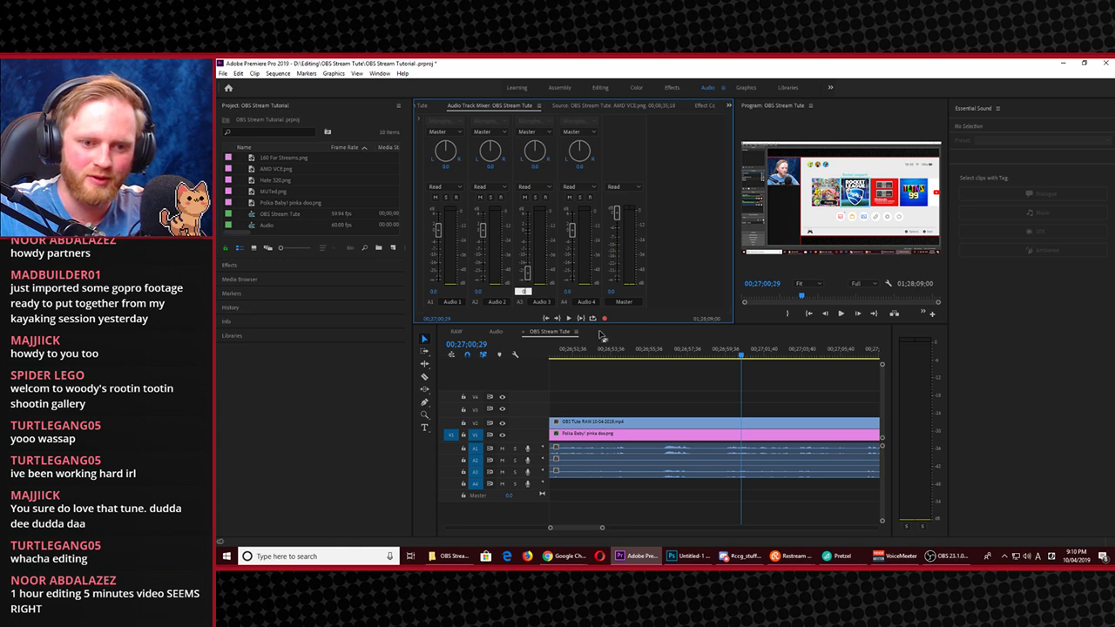
Replay from about 00;26;54 to 00;27;00;19 to check how audio track A3 sounds at the new level
{"action": "left_click", "coordinate": [629, 351]}
{"action": "key", "text": "space"}
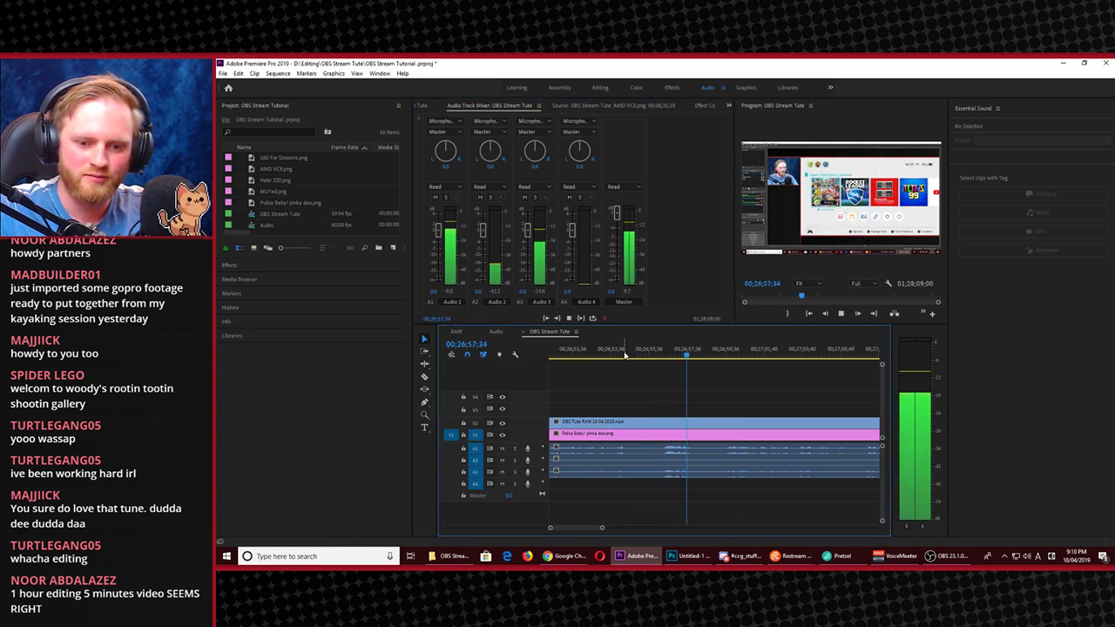
{"action": "key", "text": "space"}
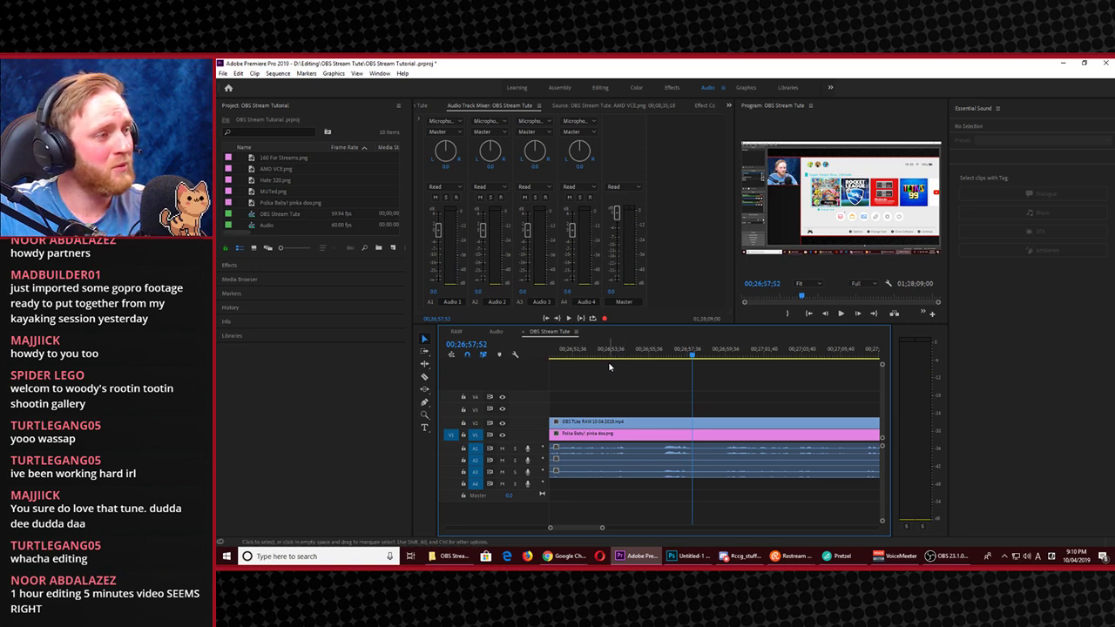
{"action": "key", "text": "space"}
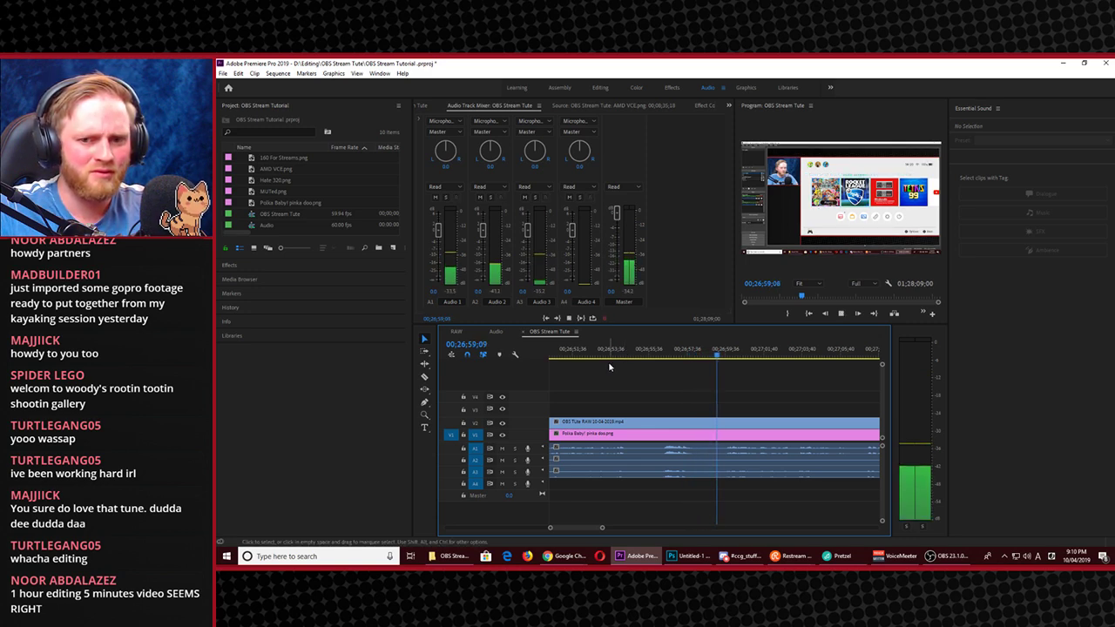
{"action": "key", "text": "space"}
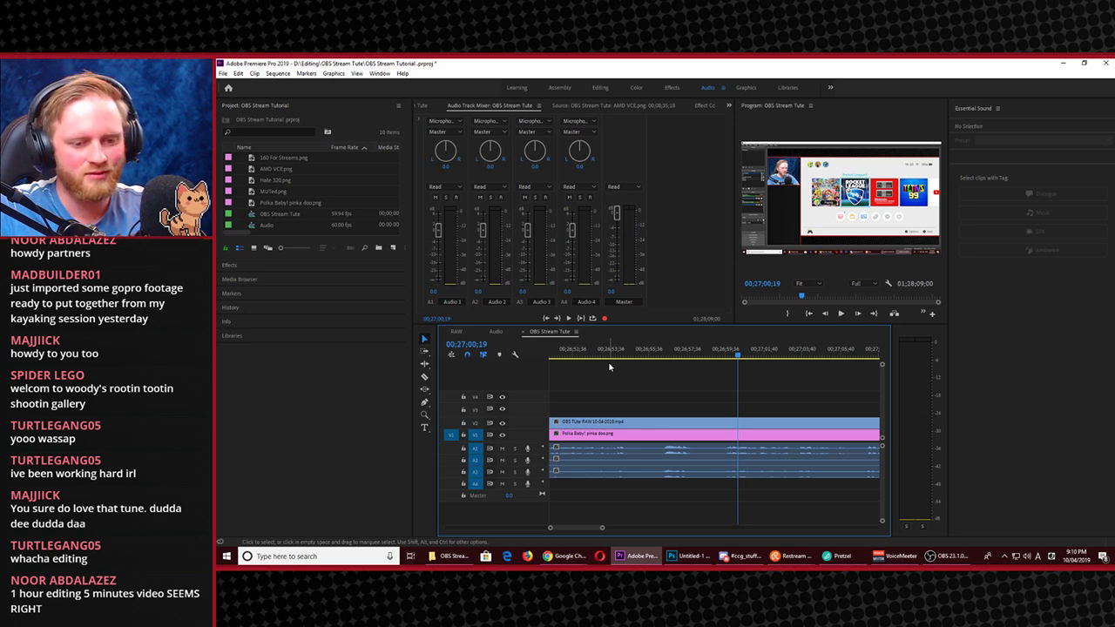
{"action": "key", "text": "grave"}
{"action": "key", "text": "grave"}
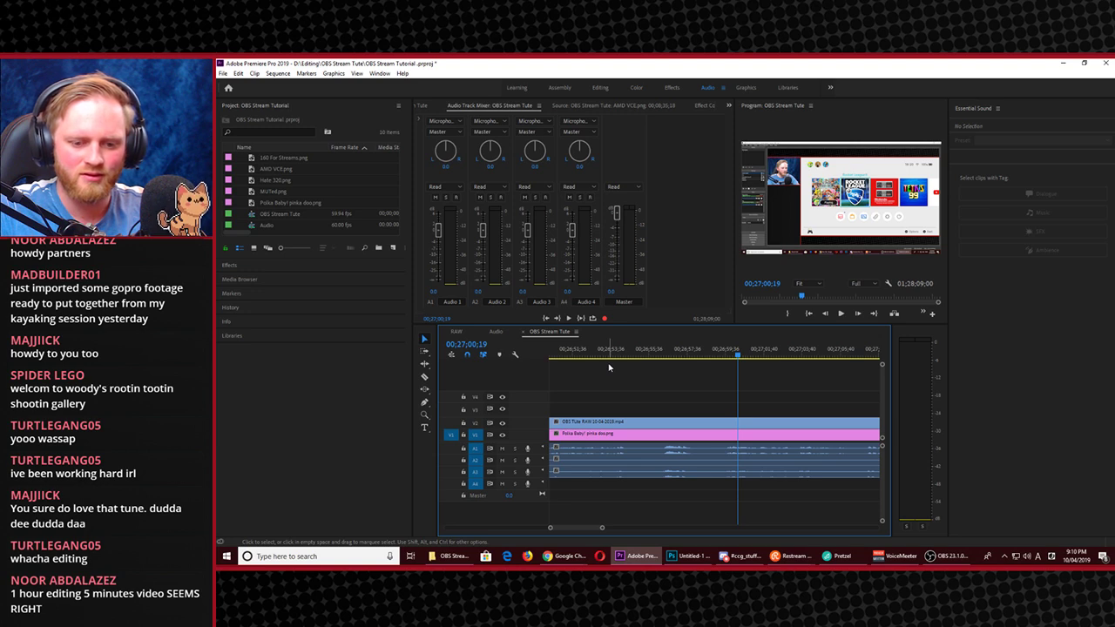
Return to 00;26;45;47, mute audio track A3, and review playback up to 00;27;05;35
{"action": "left_click_drag", "start_coordinate": [672, 353], "coordinate": [602, 405]}
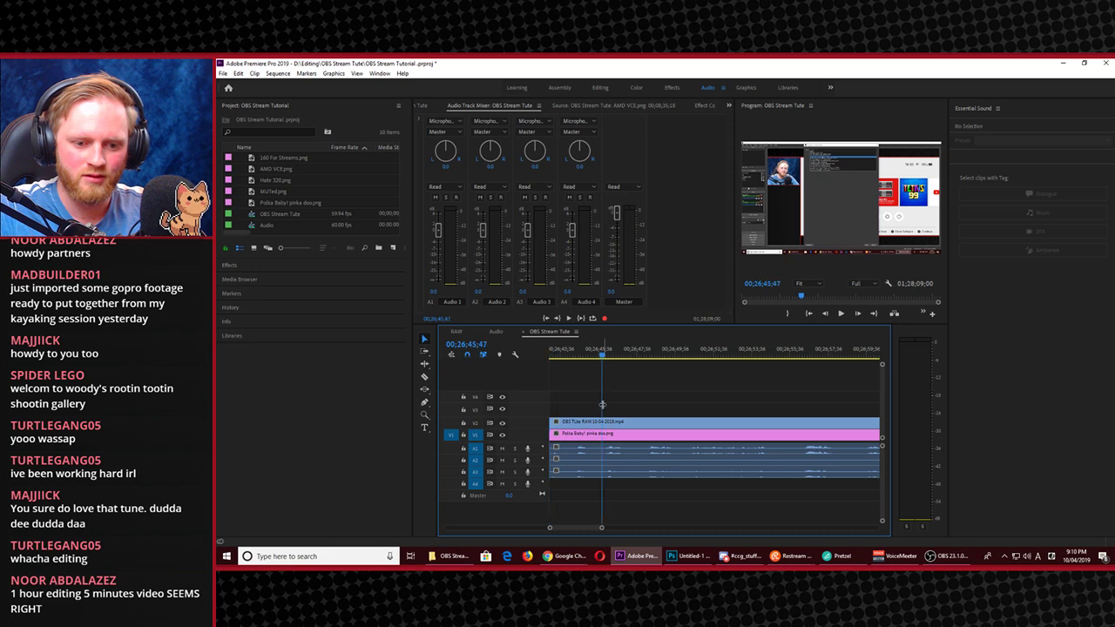
{"action": "left_click", "coordinate": [502, 471]}
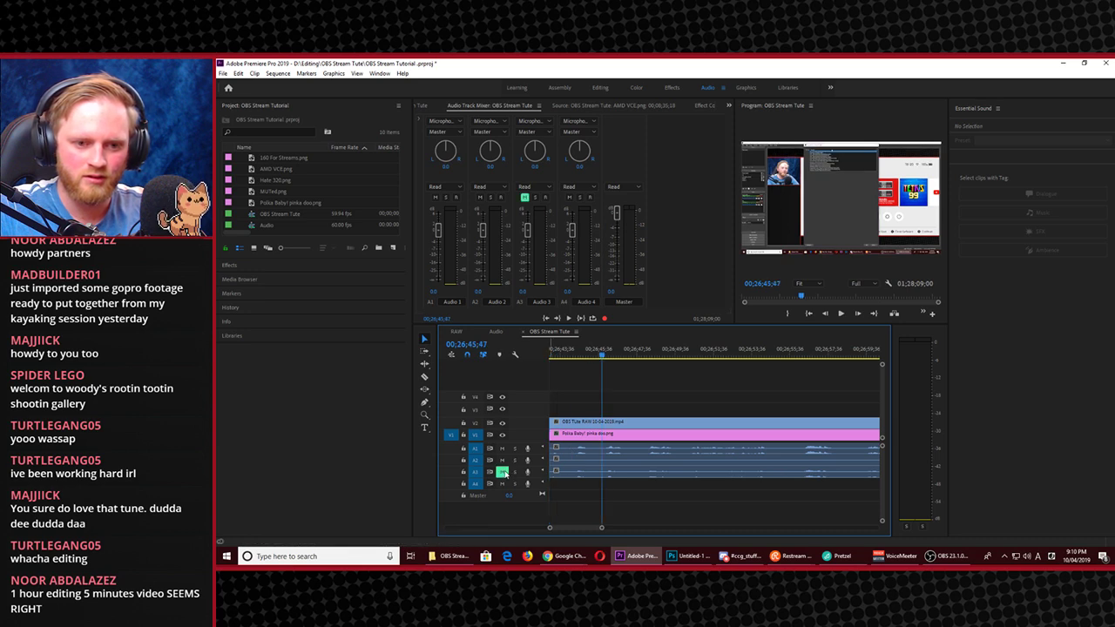
{"action": "key", "text": "space"}
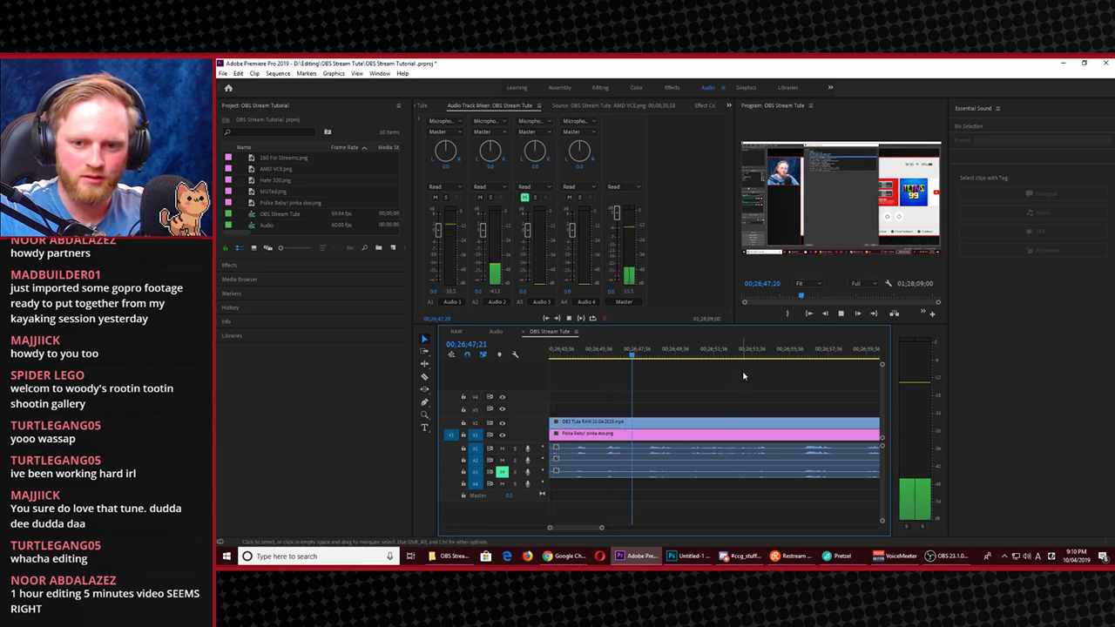
{"action": "left_click", "coordinate": [799, 360]}
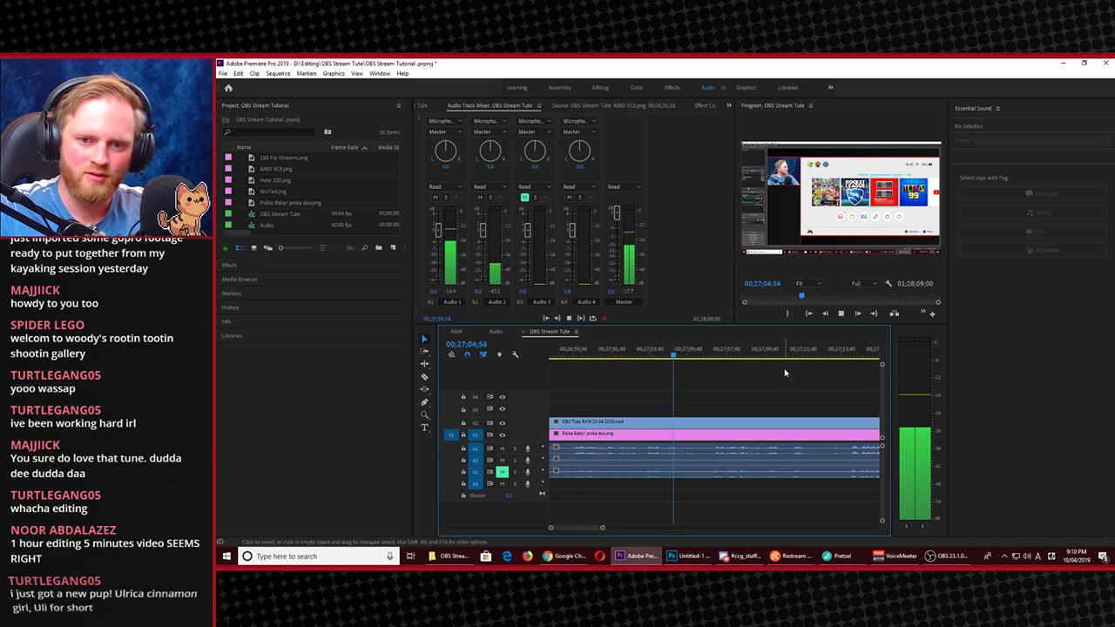
{"action": "key", "text": "space"}
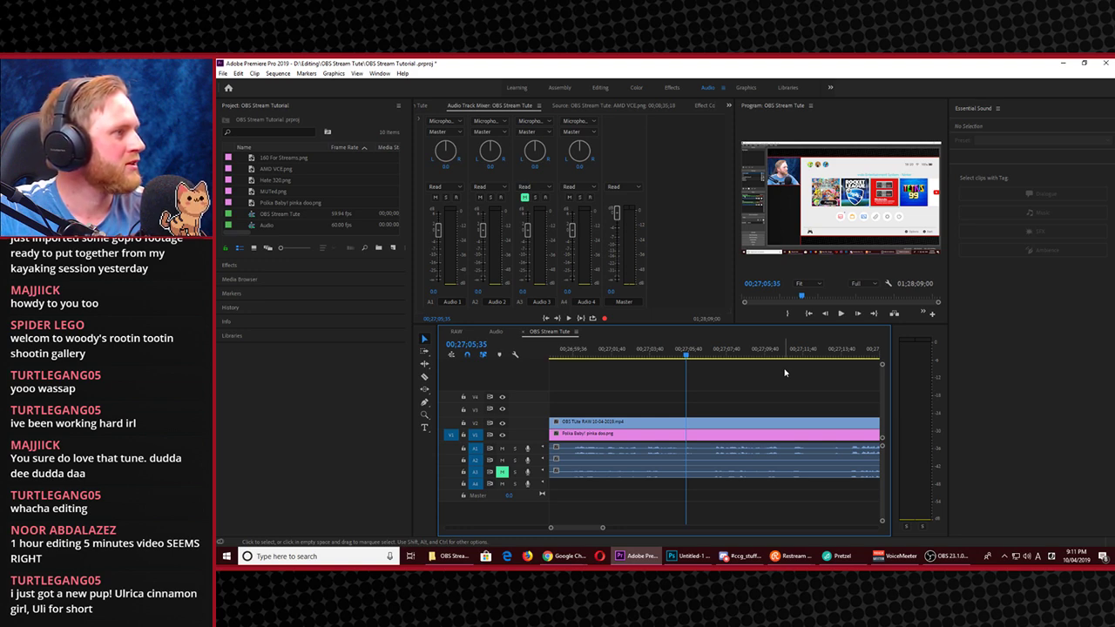
Review the footage from 00;27;05;35 to about 00;31;02, maximizing the Program monitor for a closer look
{"action": "key", "text": "space"}
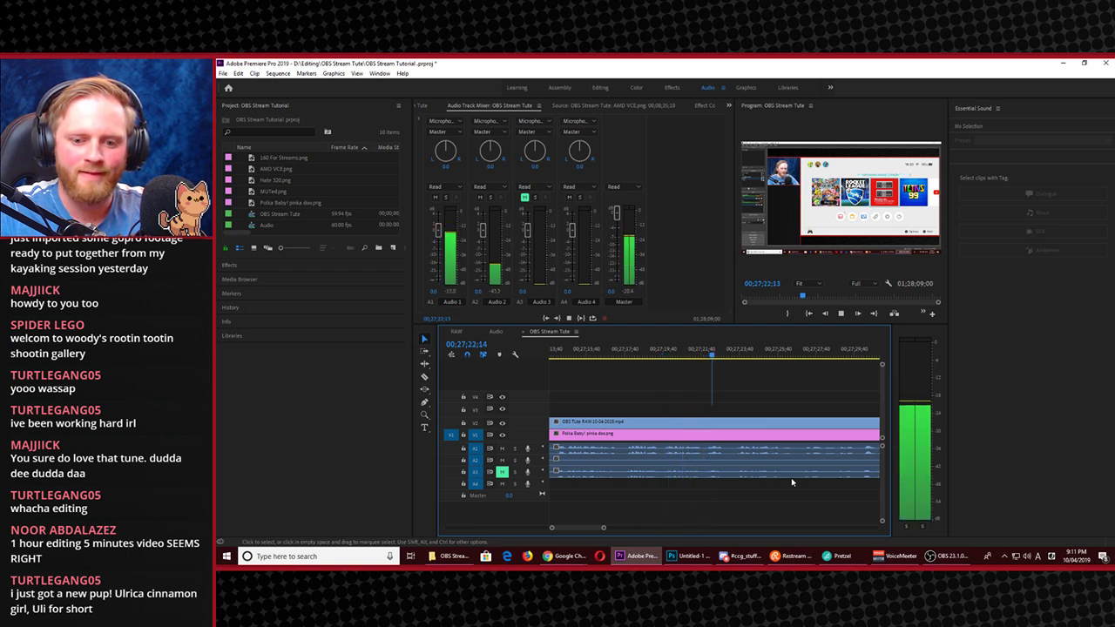
{"action": "key", "text": "minus"}
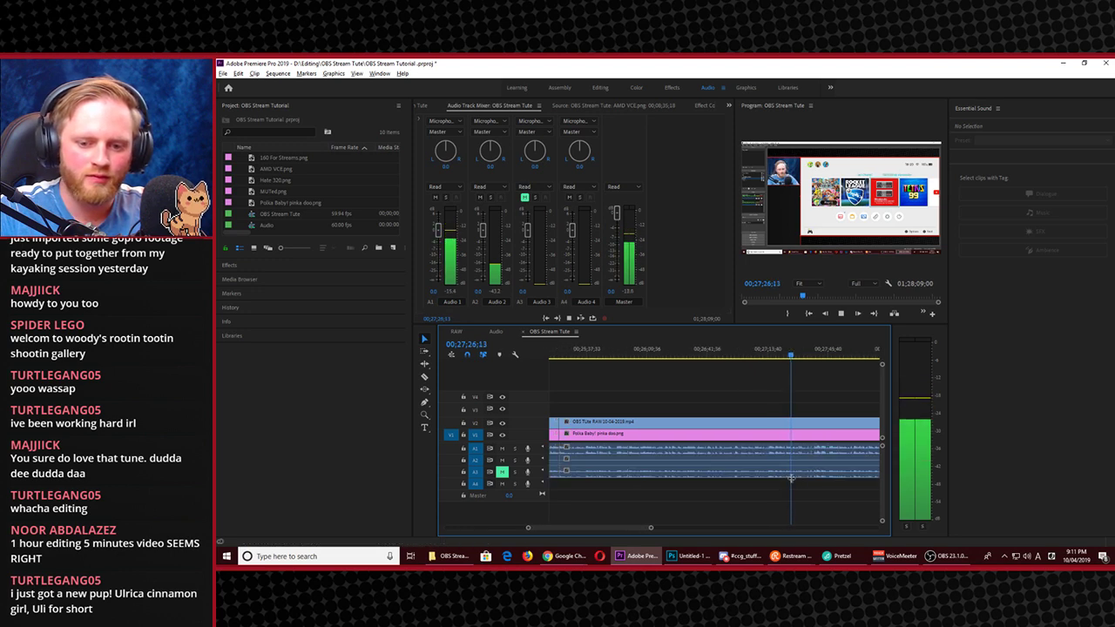
{"action": "key", "text": "minus"}
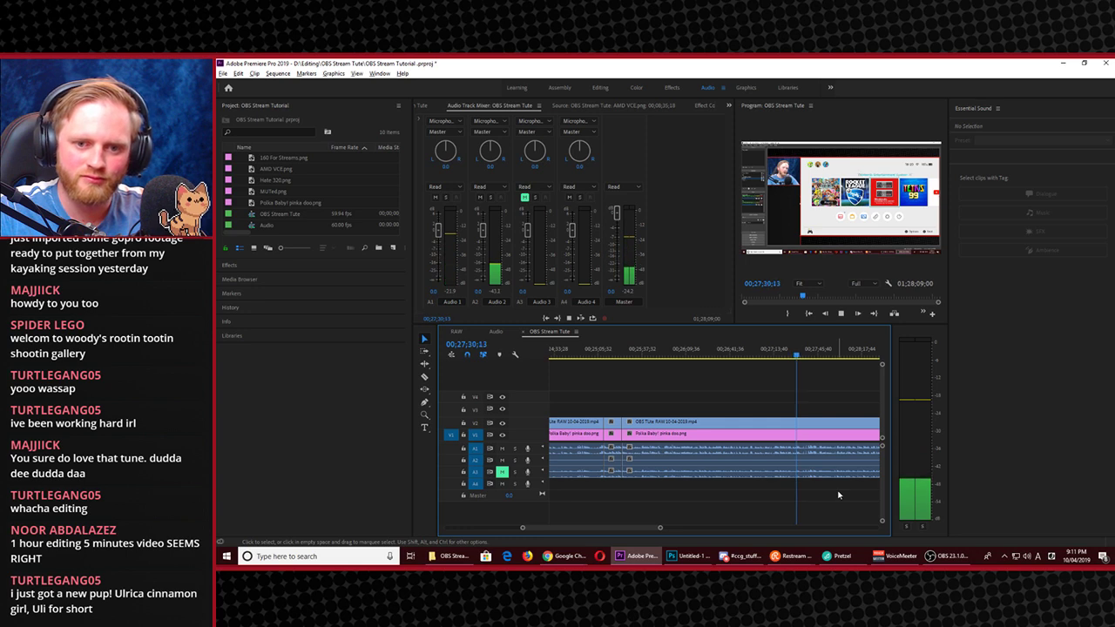
{"action": "key", "text": "equal"}
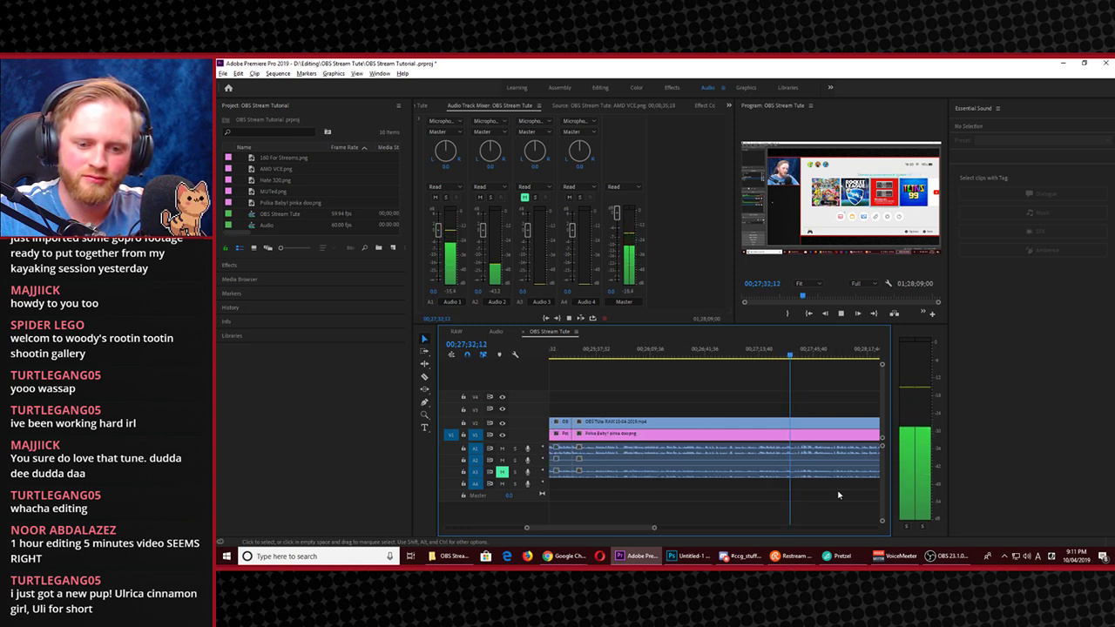
{"action": "key", "text": "alt"}
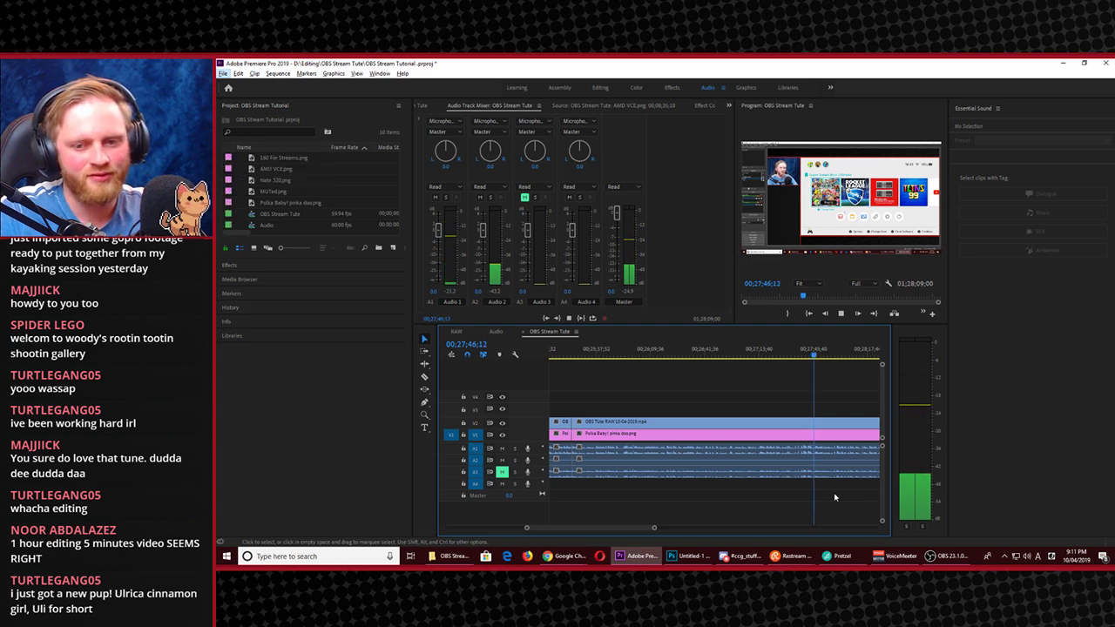
{"action": "key", "text": "shift+4"}
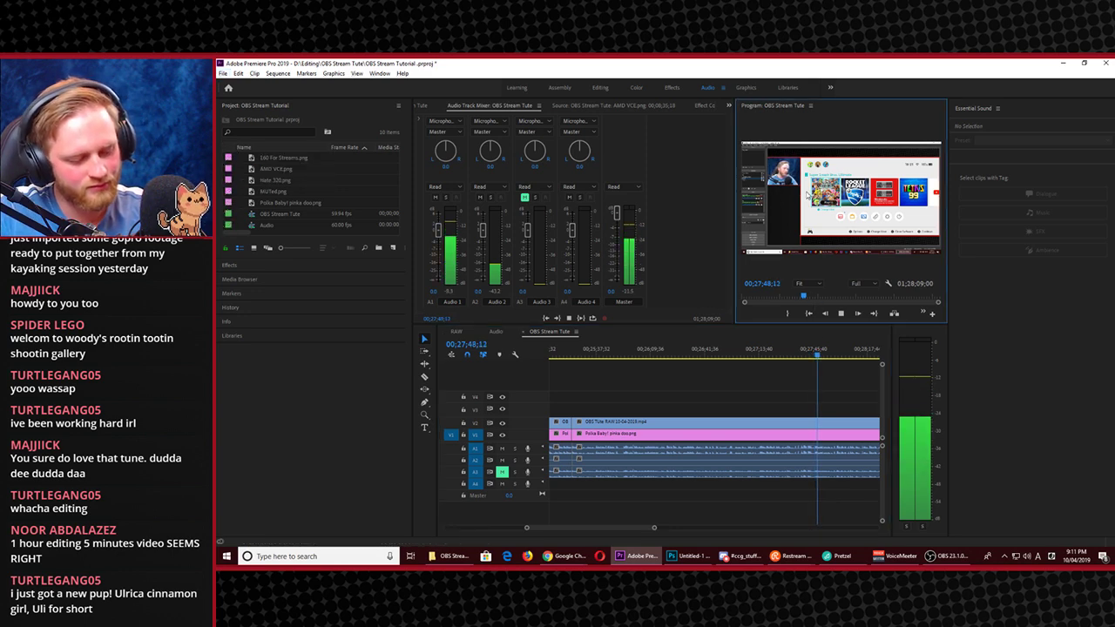
{"action": "key", "text": "grave"}
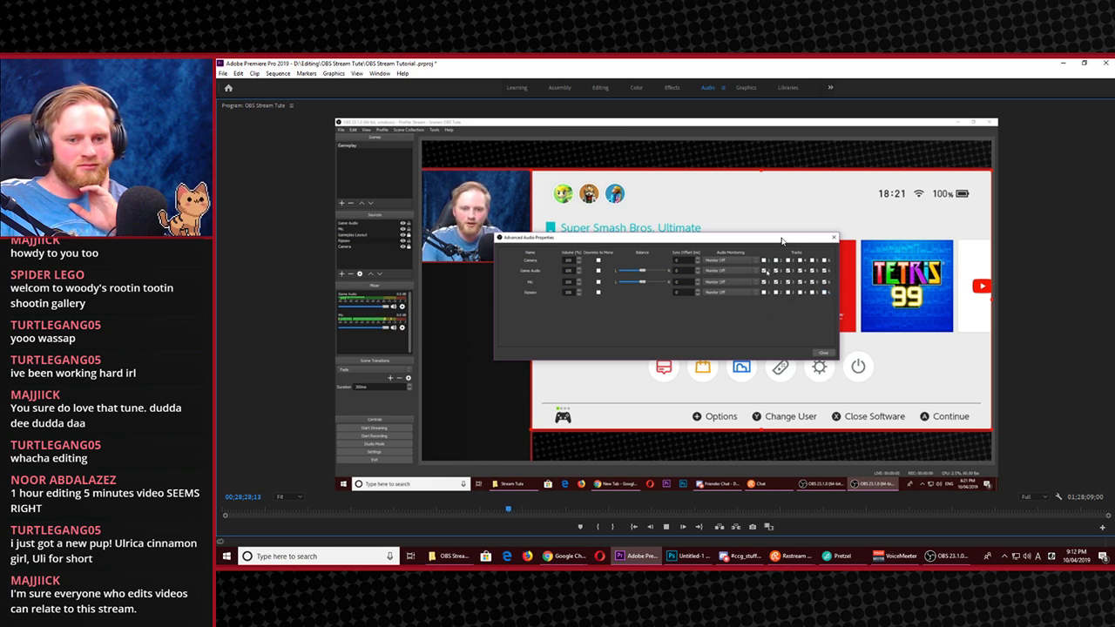
{"action": "key", "text": "space"}
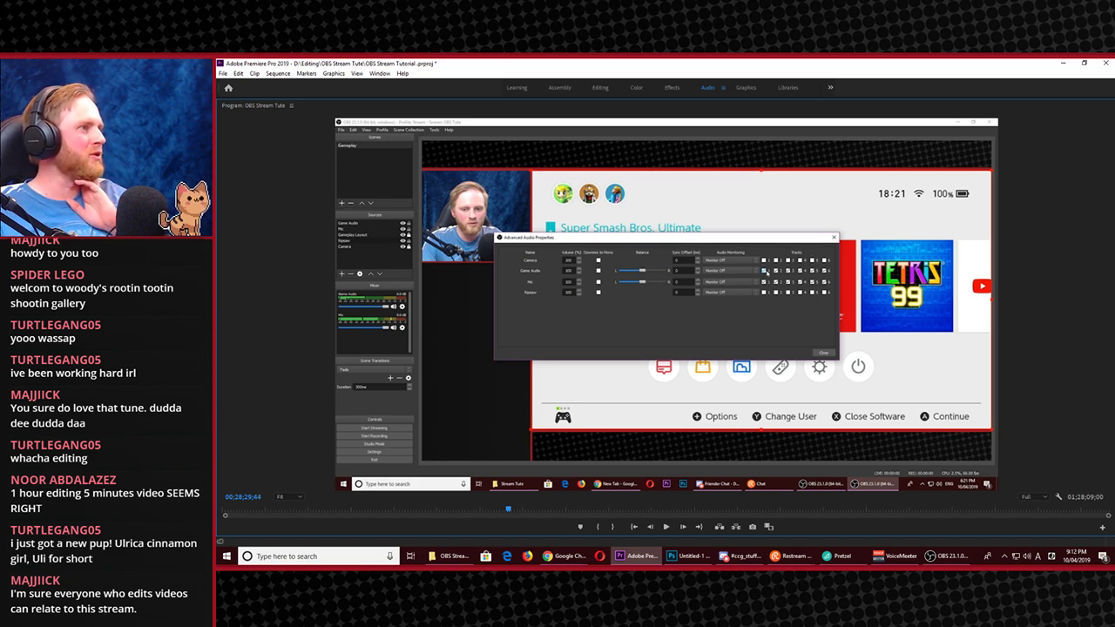
{"action": "key", "text": "alt+Tab"}
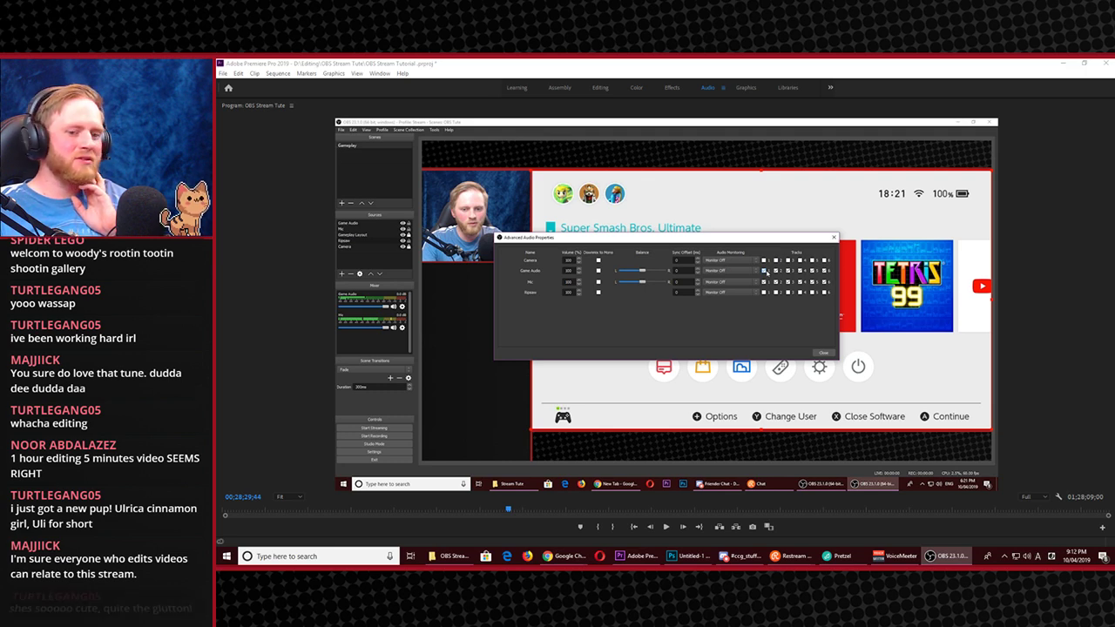
{"action": "left_click", "coordinate": [470, 338]}
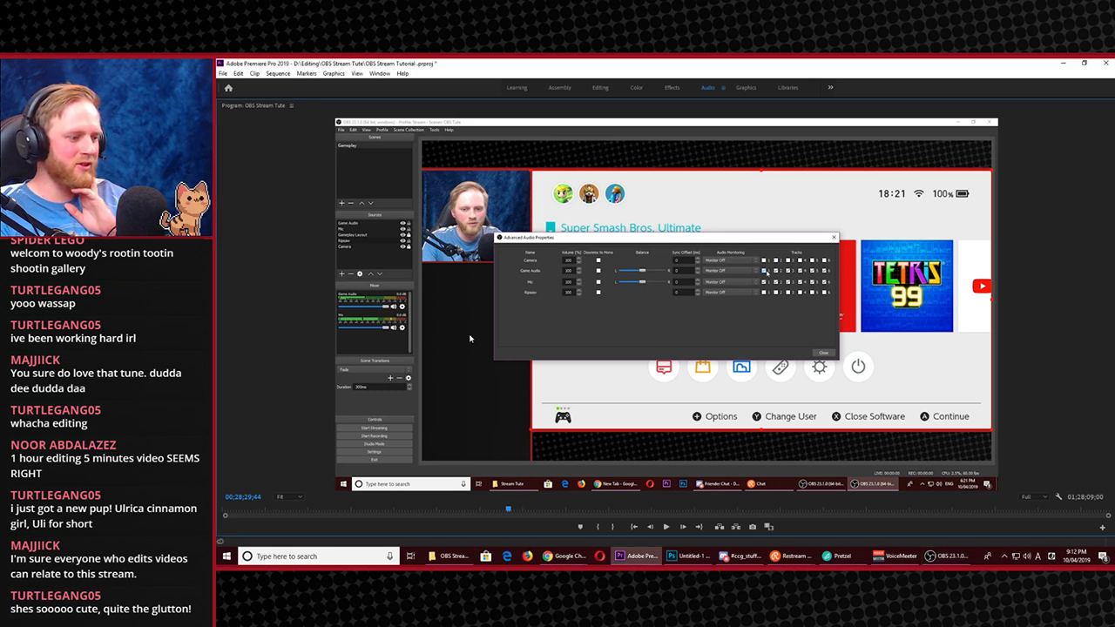
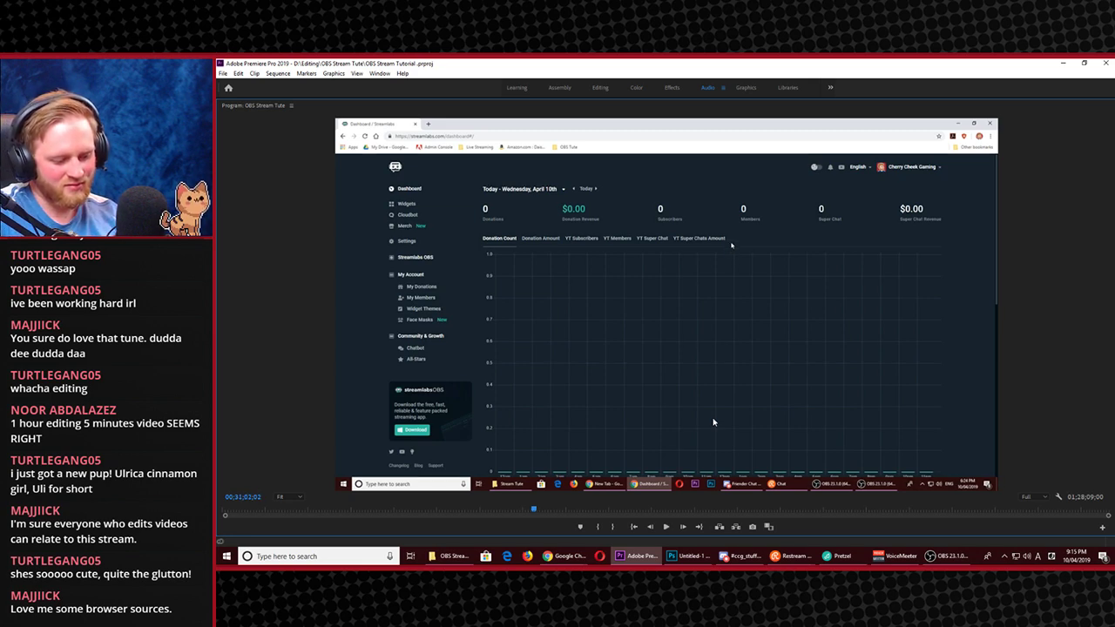
Restore the panel layout, locate the cut point before 00;31;02;02, and split all tracks at 00;30;57;29
{"action": "key", "text": "grave"}
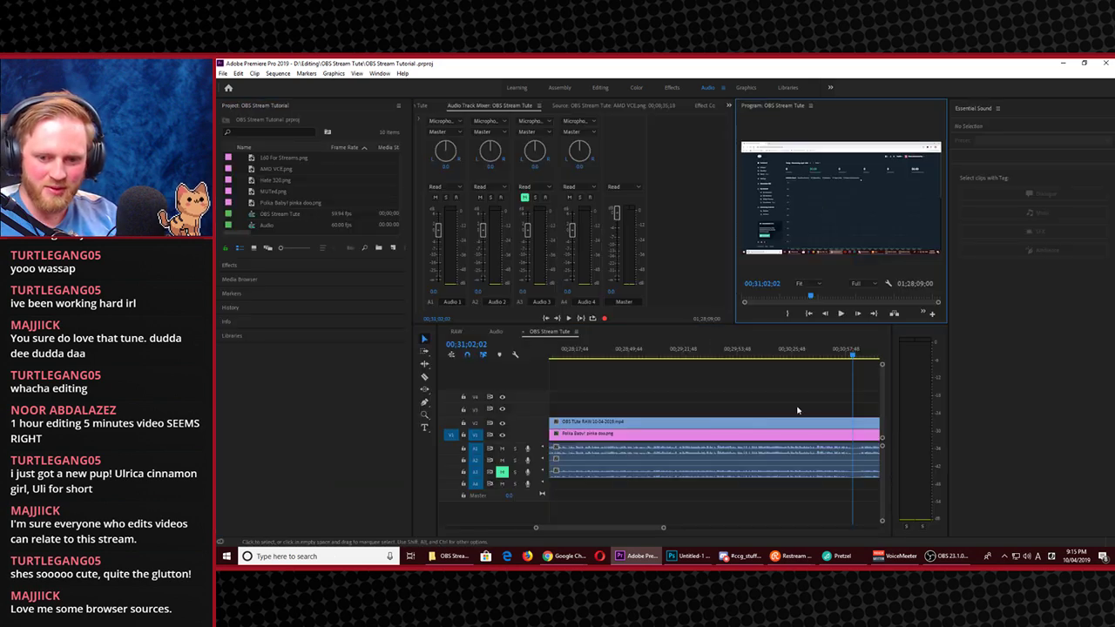
{"action": "scroll", "coordinate": [836, 383], "scroll_direction": "up", "scroll_amount": 2}
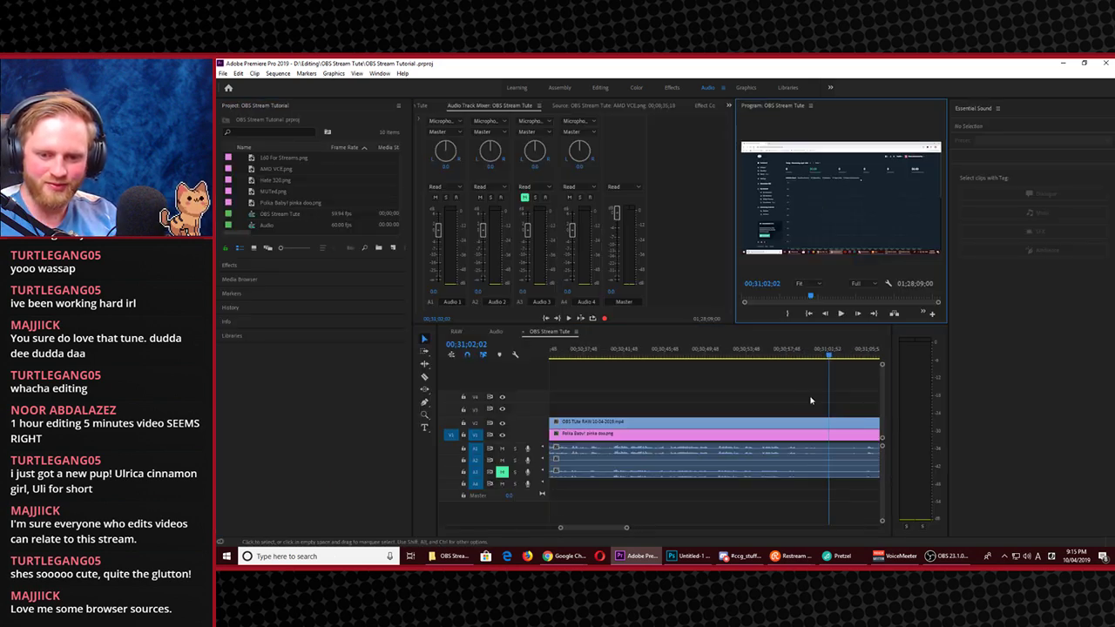
{"action": "left_click", "coordinate": [796, 351]}
{"action": "left_click", "coordinate": [764, 351]}
{"action": "key", "text": "space"}
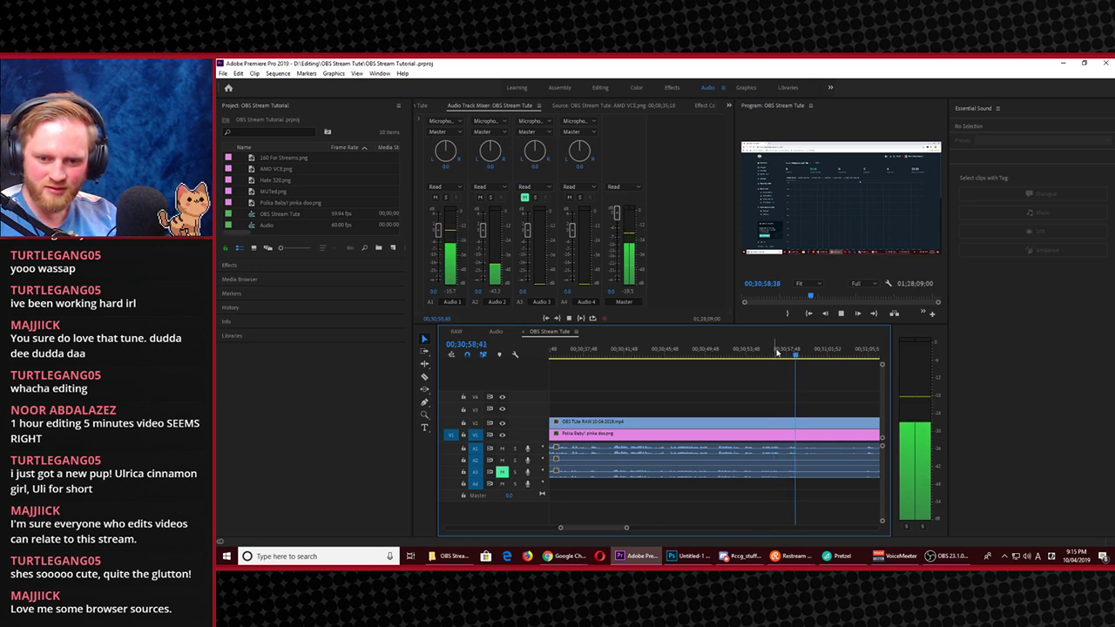
{"action": "left_click", "coordinate": [781, 351]}
{"action": "key", "text": "c"}
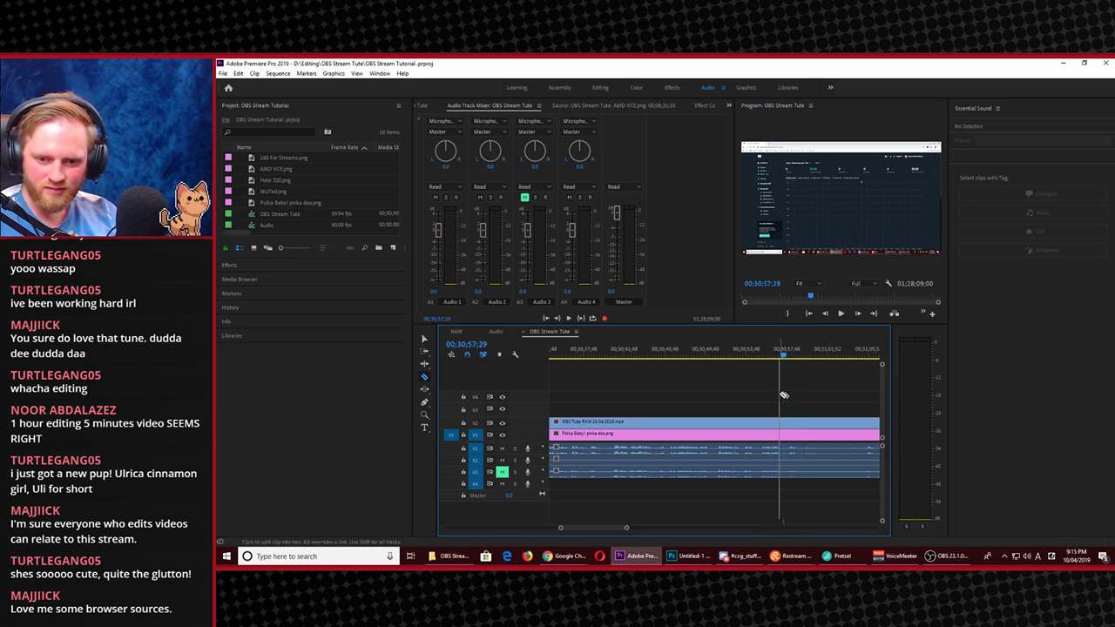
{"action": "left_click", "coordinate": [788, 420], "text": "shift"}
Play on to the end of the unwanted section and split all tracks at 00;31;06;50
{"action": "key", "text": "space"}
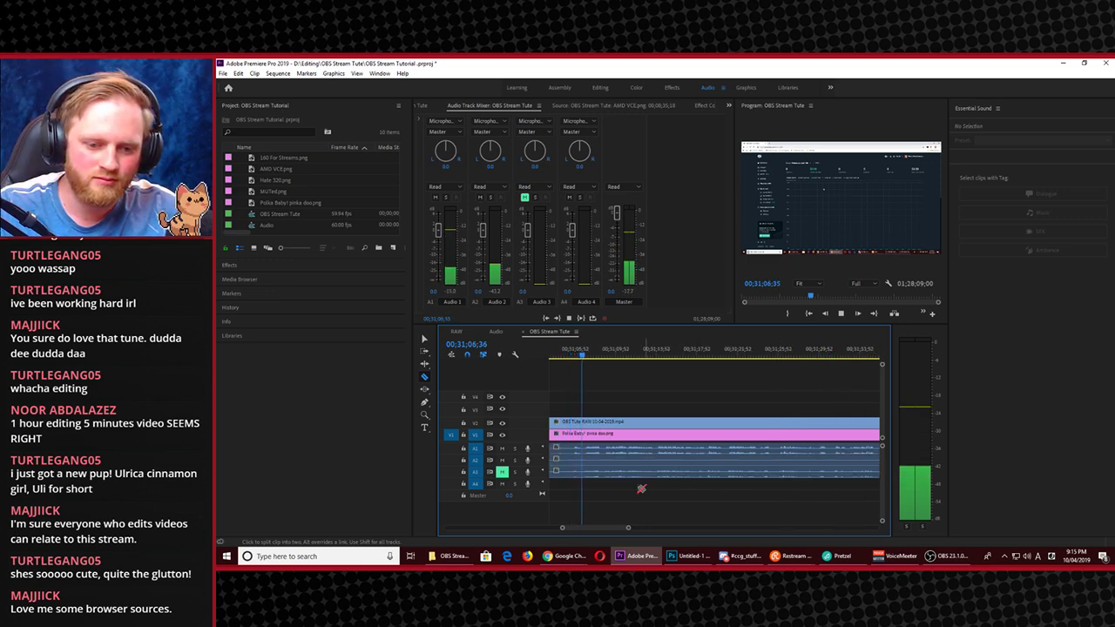
{"action": "key", "text": "space"}
{"action": "left_click", "coordinate": [587, 356]}
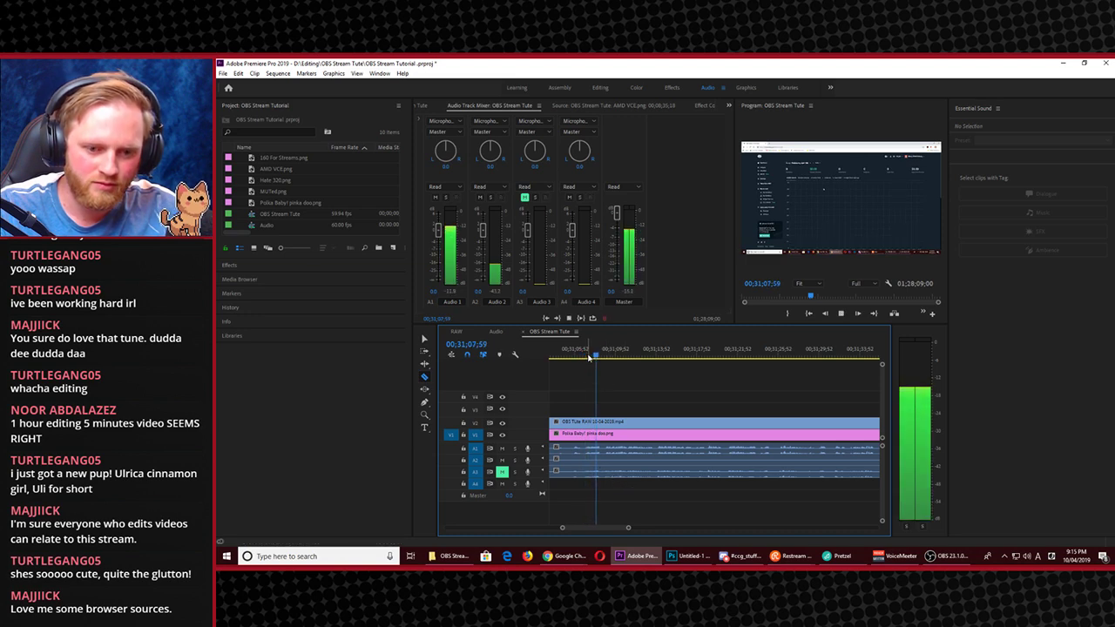
{"action": "left_click_drag", "start_coordinate": [587, 355], "coordinate": [584, 355]}
{"action": "key", "text": "ctrl+k"}
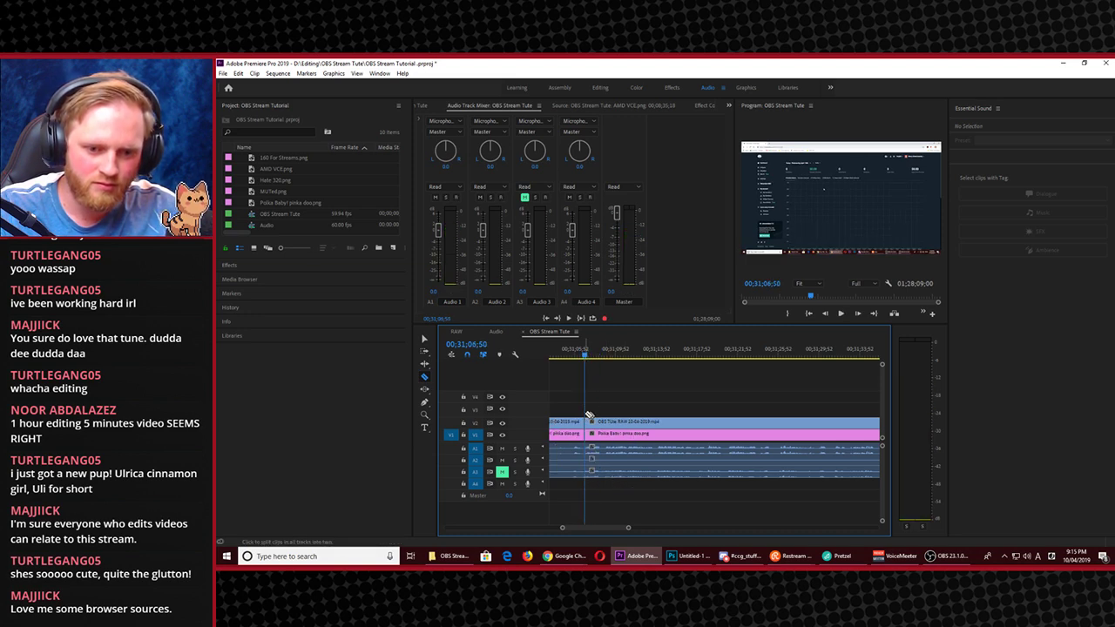
Delete the clip segments between 00;30;57;29 and 00;31;06;50 on all tracks and close the gap
{"action": "key", "text": "v"}
{"action": "left_click_drag", "start_coordinate": [578, 405], "coordinate": [566, 494]}
{"action": "key", "text": "Delete"}
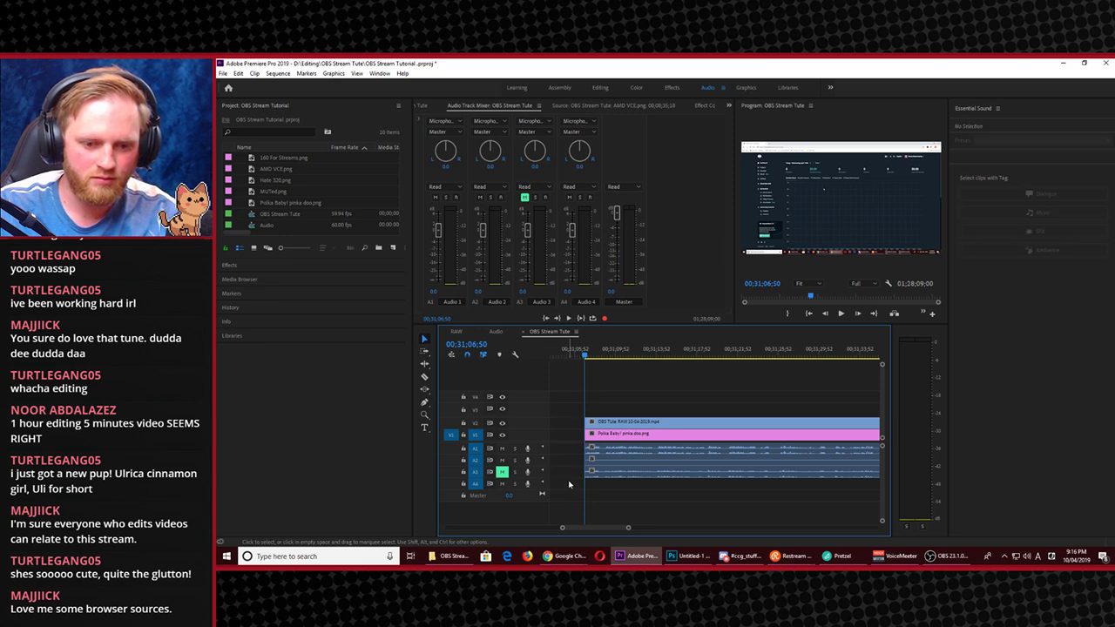
{"action": "left_click", "coordinate": [568, 474]}
{"action": "key", "text": "Delete"}
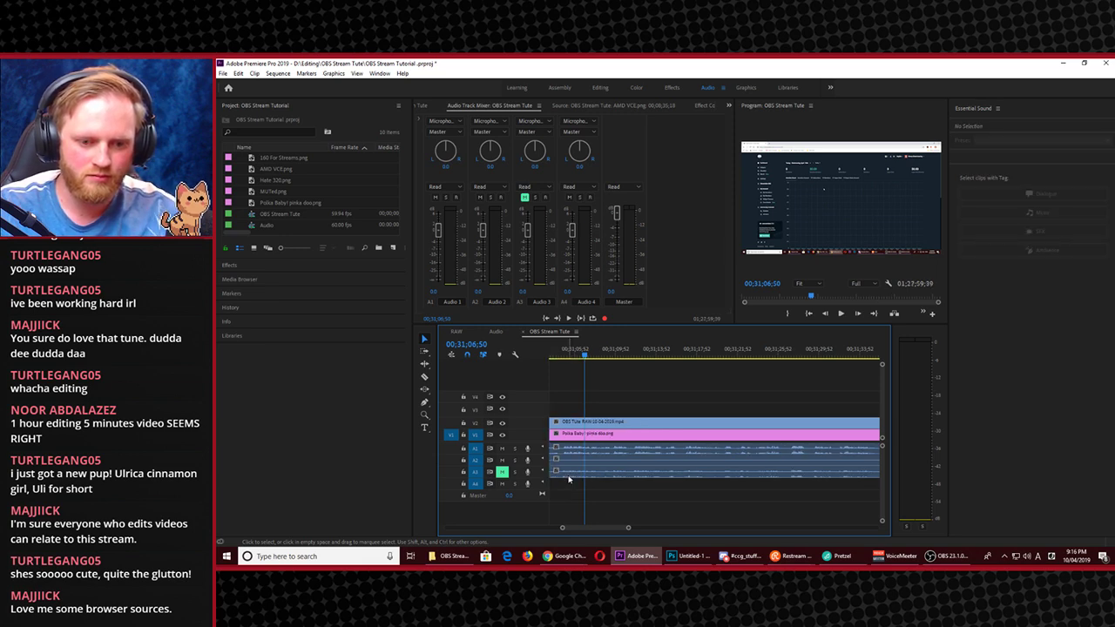
Review the footage from the join near 00;30;57 to 00;33;41;58 with the Program monitor maximized
{"action": "left_click", "coordinate": [579, 351]}
{"action": "left_click_drag", "start_coordinate": [578, 350], "coordinate": [623, 384]}
{"action": "key", "text": "space"}
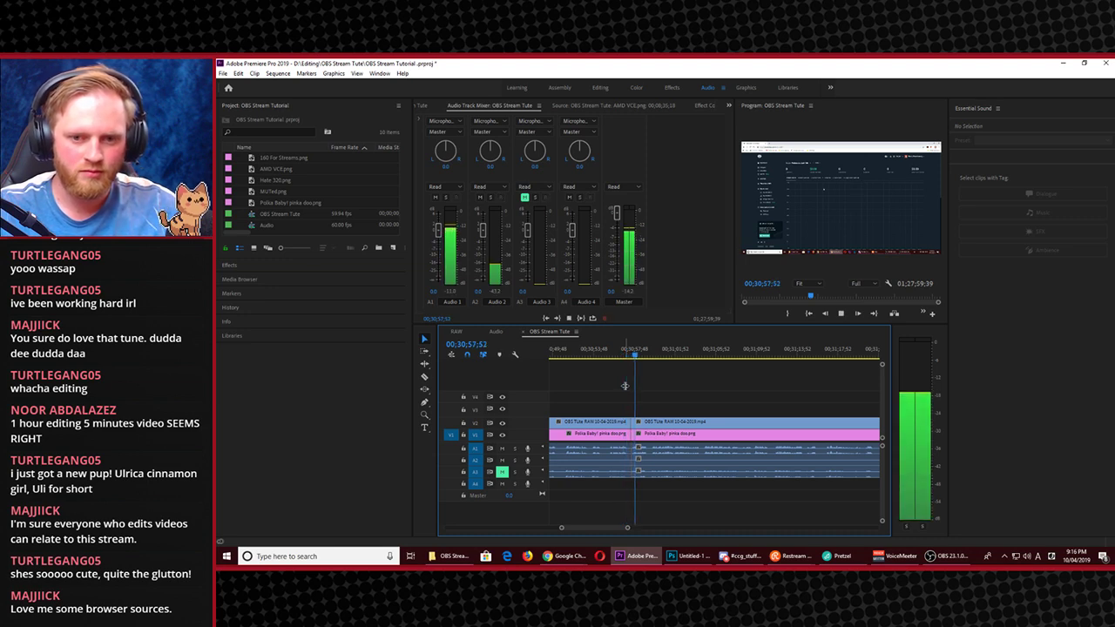
{"action": "left_click", "coordinate": [886, 116]}
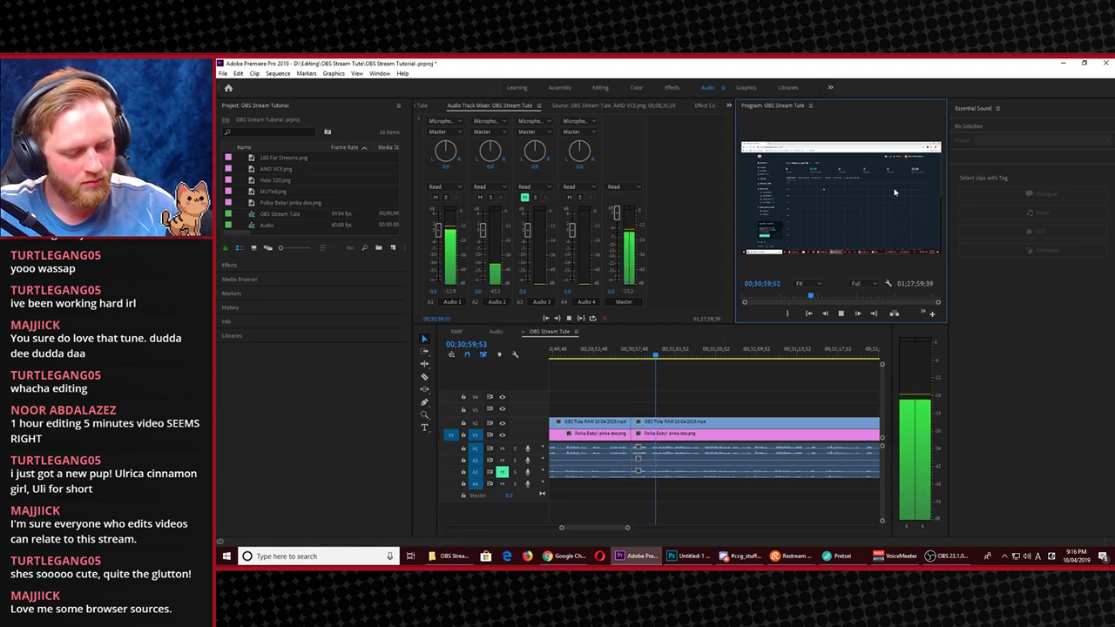
{"action": "key", "text": "grave"}
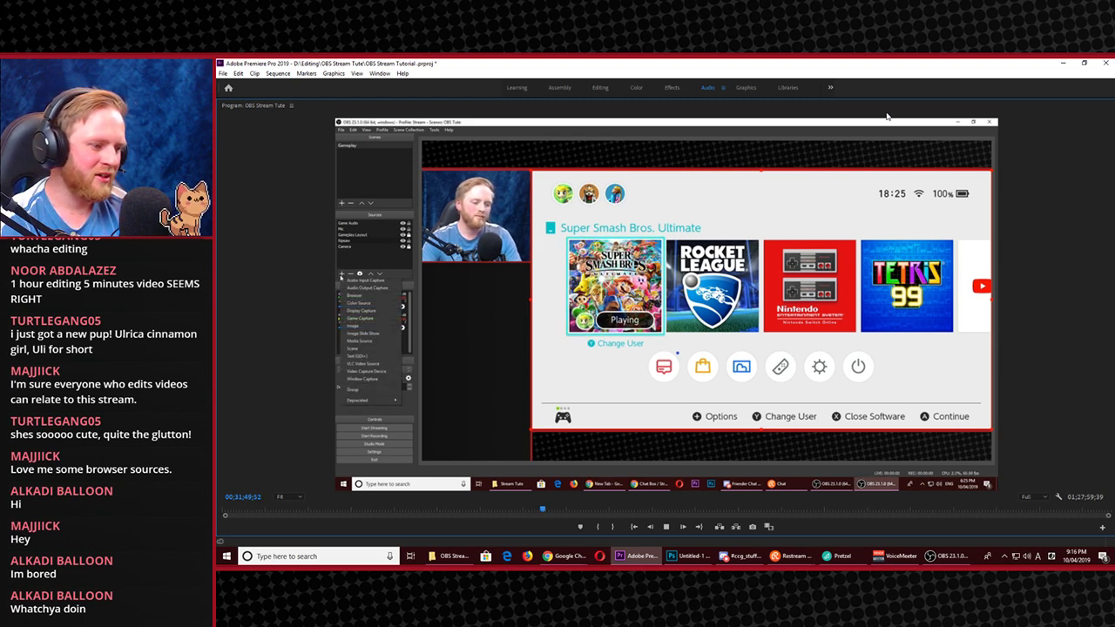
{"action": "key", "text": "space"}
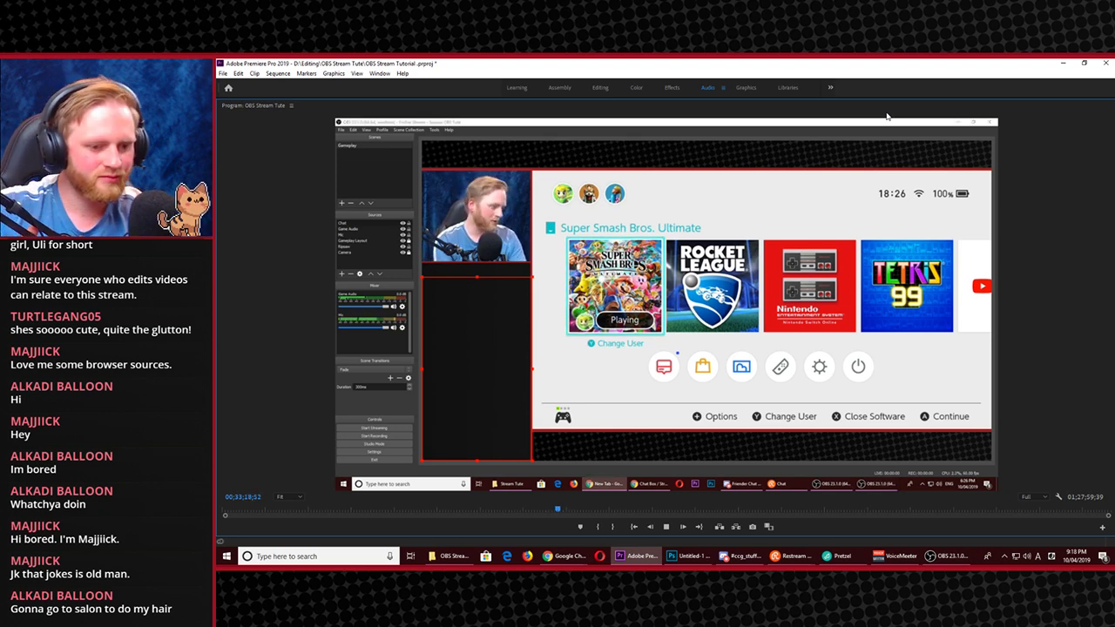
{"action": "key", "text": "space"}
{"action": "key", "text": "space"}
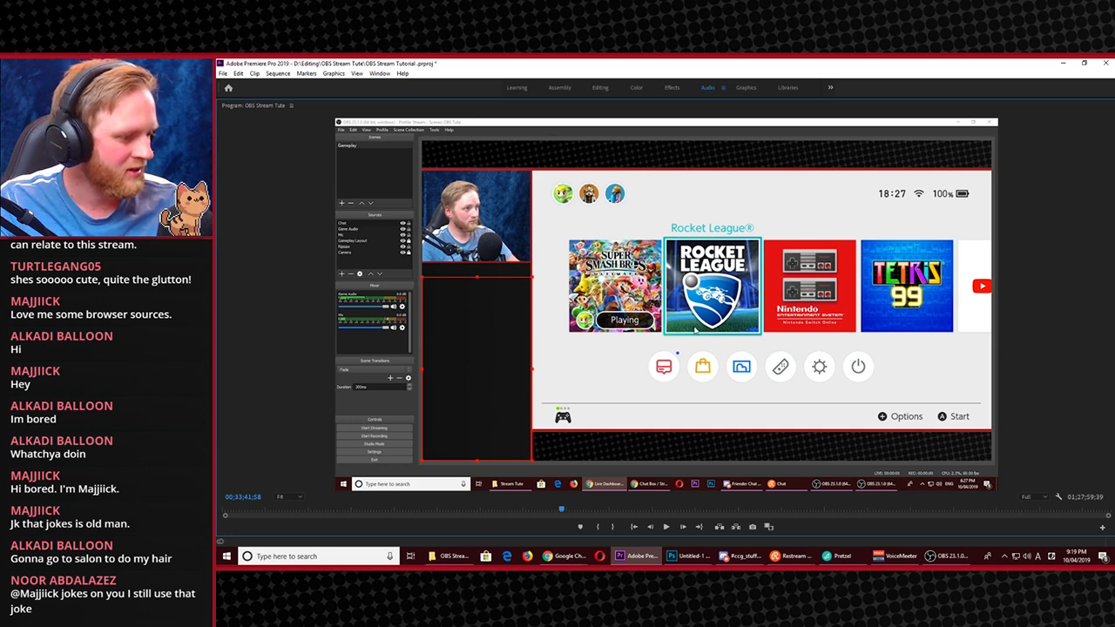
Restore the panel layout, locate the start of the unwanted section, and split all tracks at about 00;33;26
{"action": "key", "text": "grave"}
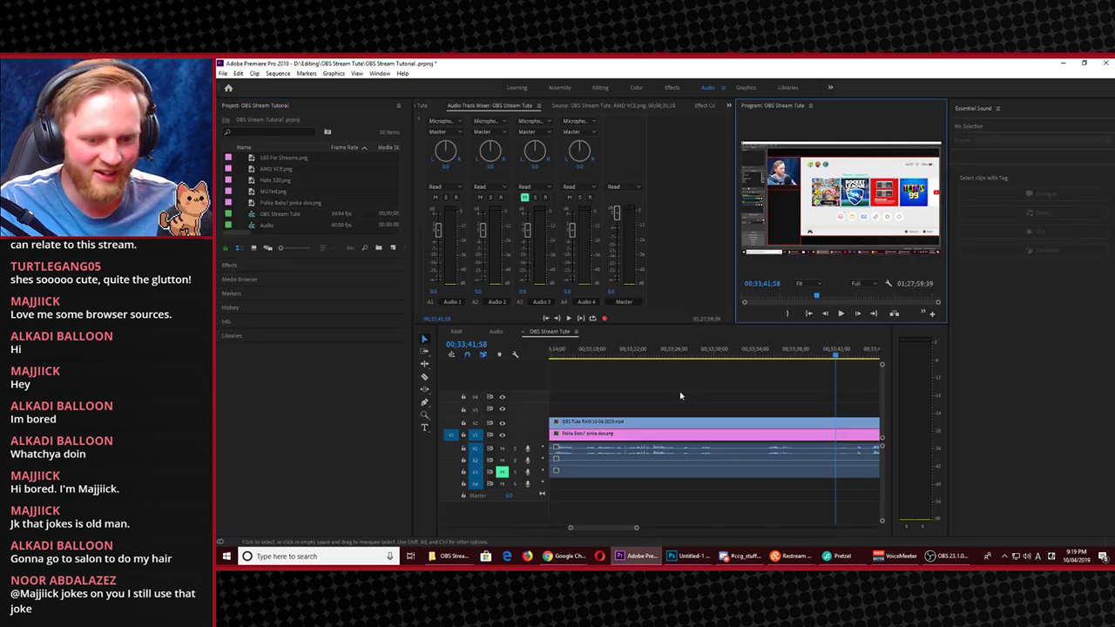
{"action": "left_click", "coordinate": [768, 379]}
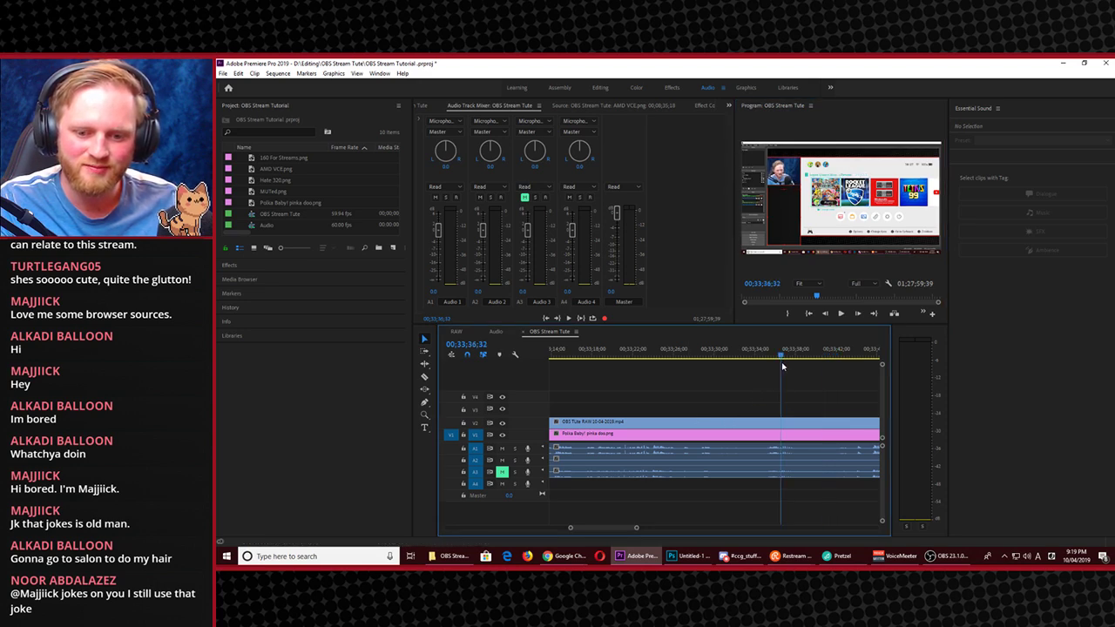
{"action": "key", "text": "space"}
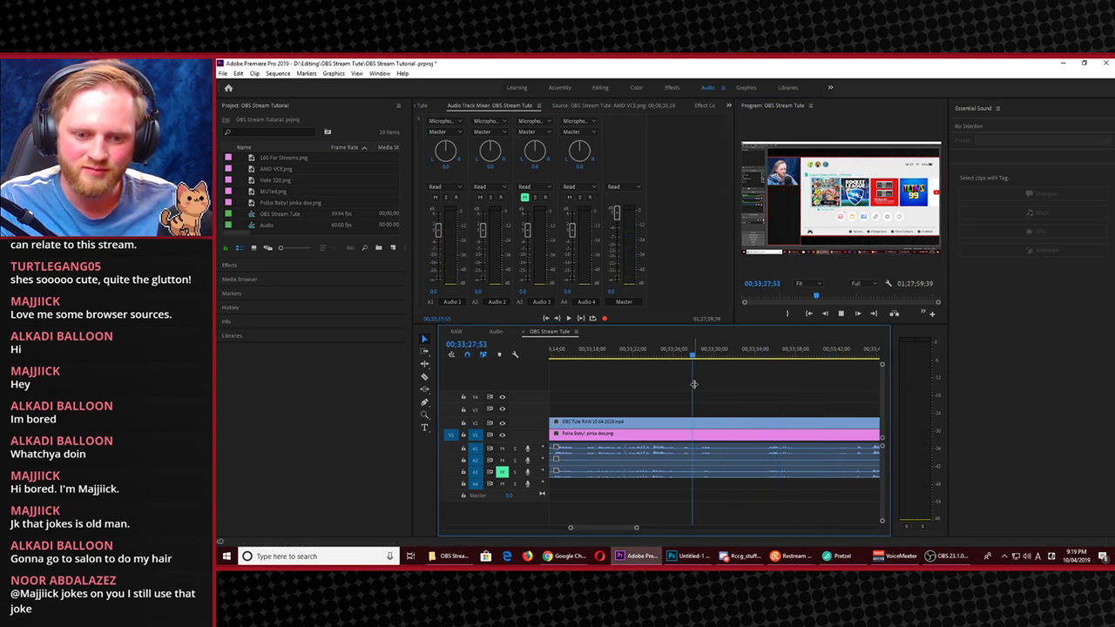
{"action": "left_click", "coordinate": [693, 383]}
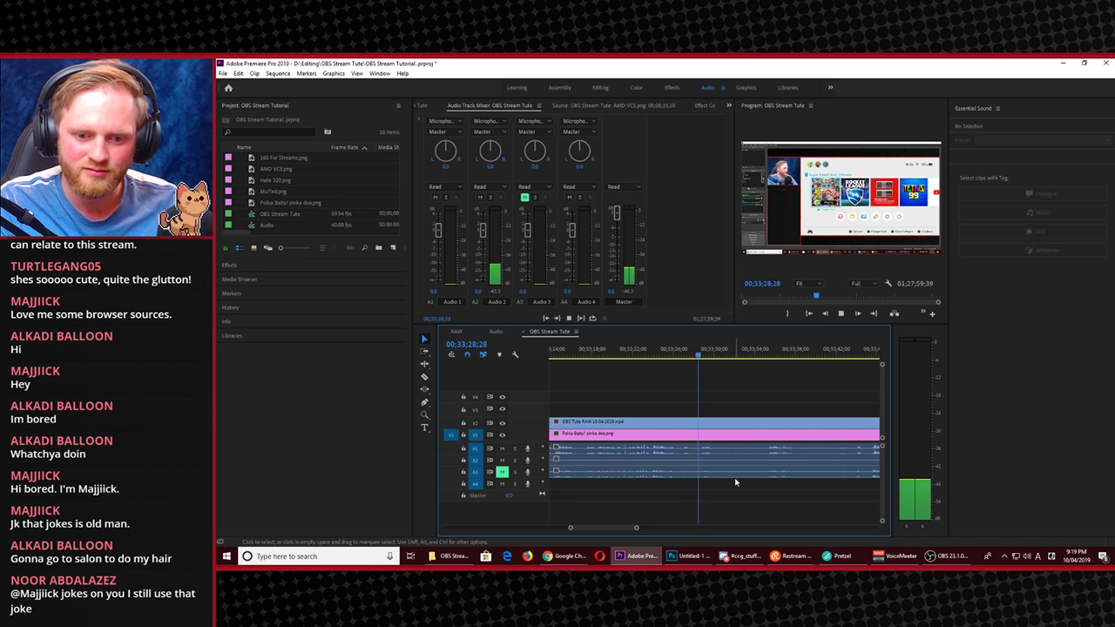
{"action": "left_click", "coordinate": [670, 354]}
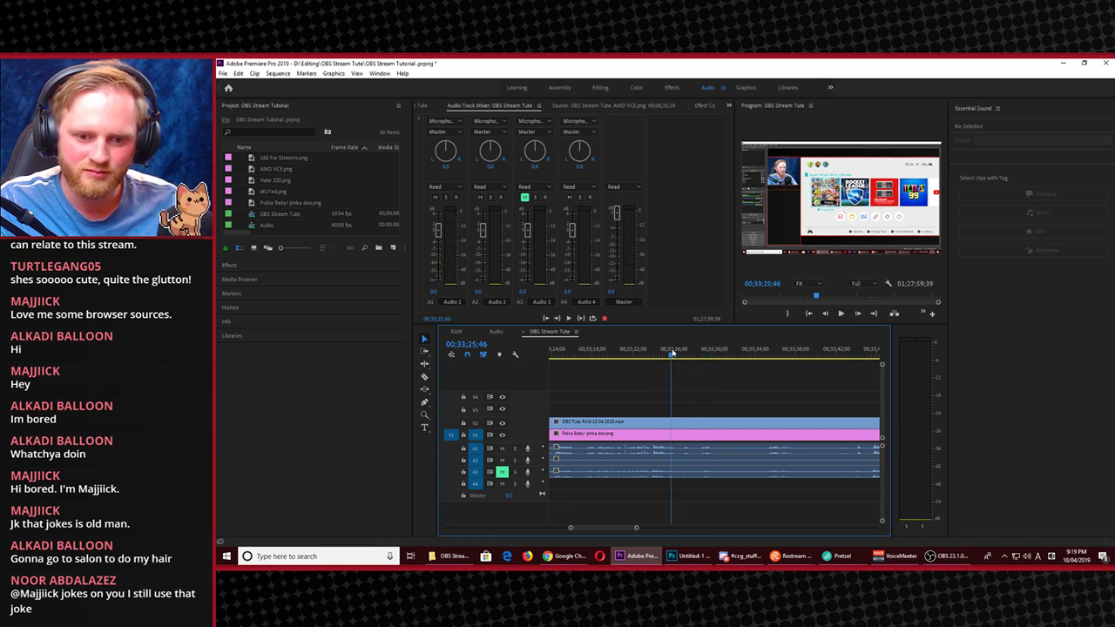
{"action": "left_click", "coordinate": [656, 356]}
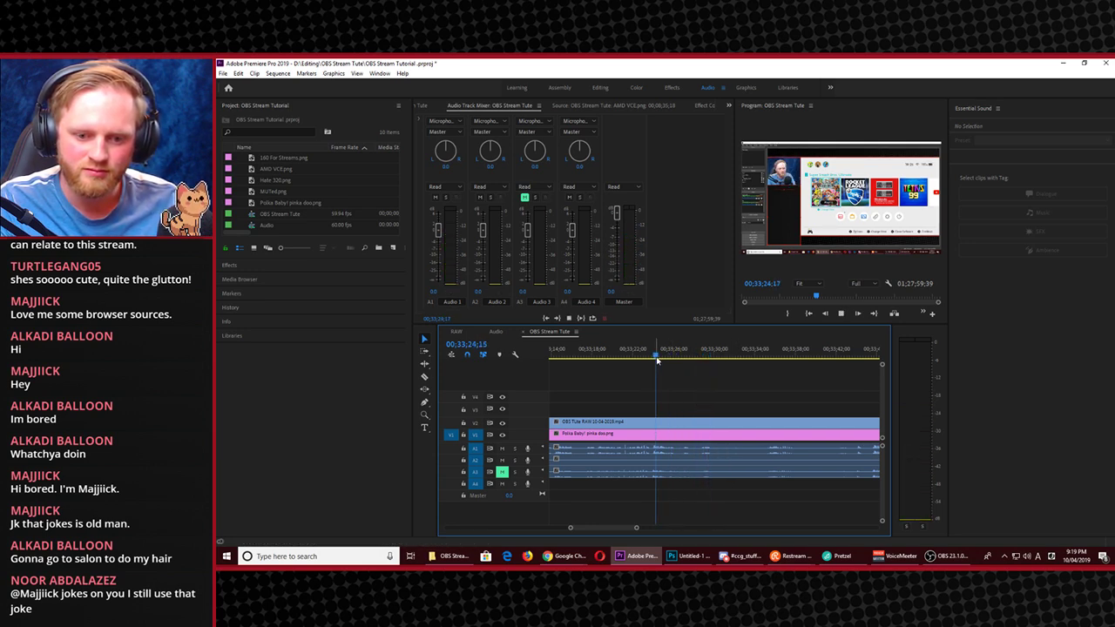
{"action": "key", "text": "space"}
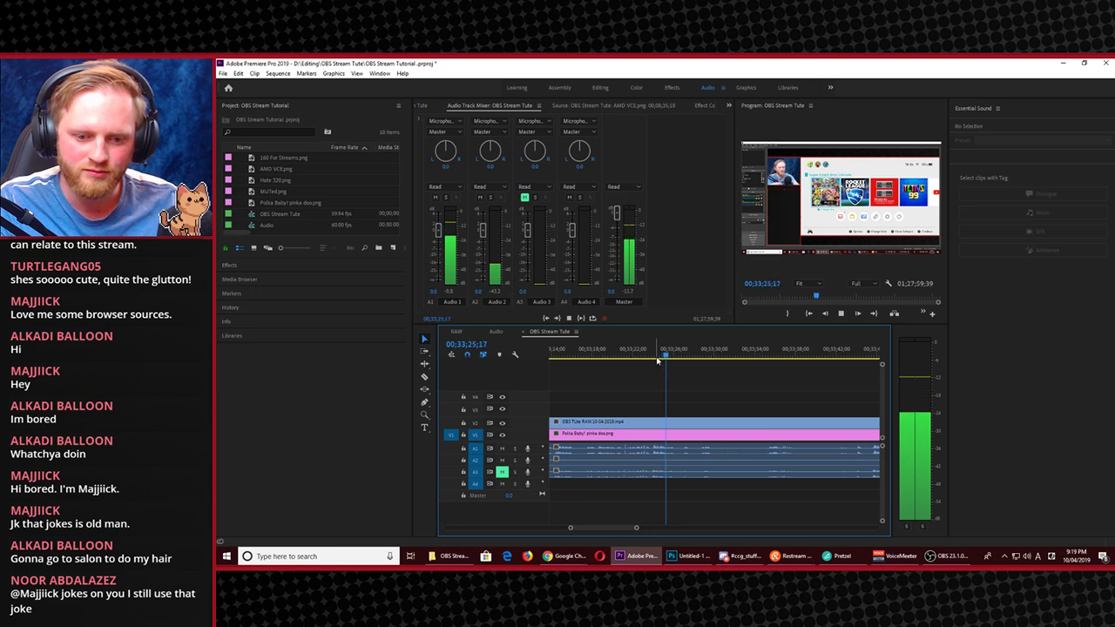
{"action": "key", "text": "space"}
{"action": "key", "text": "c"}
{"action": "left_click", "coordinate": [677, 422], "text": "shift"}
Find the end of the unwanted section and split all tracks at 00;33;43;58
{"action": "left_click", "coordinate": [846, 353]}
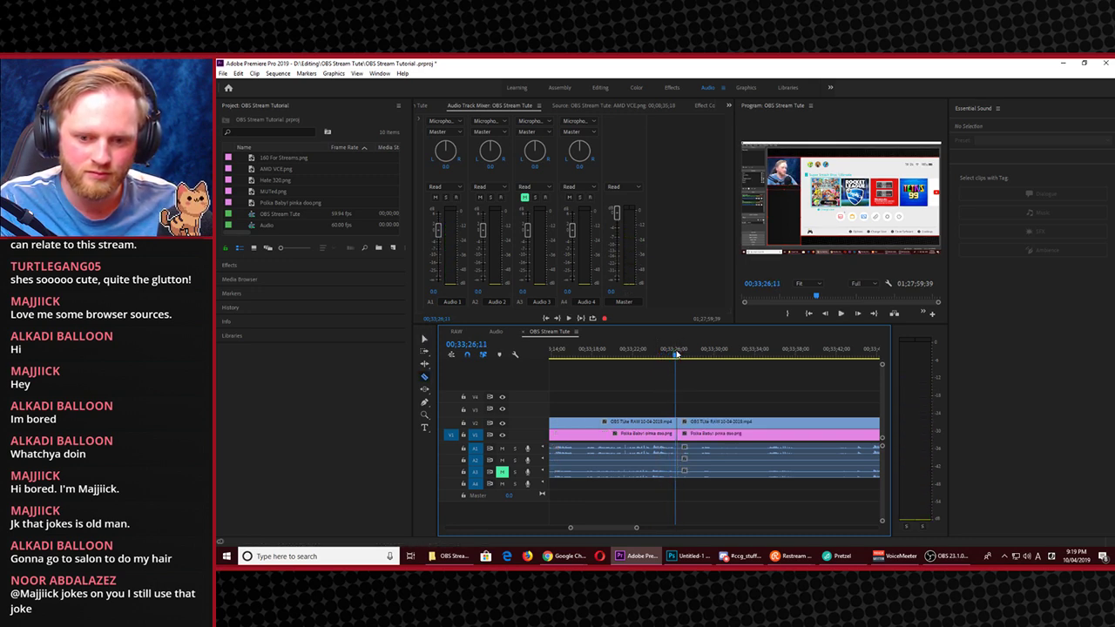
{"action": "key", "text": "space"}
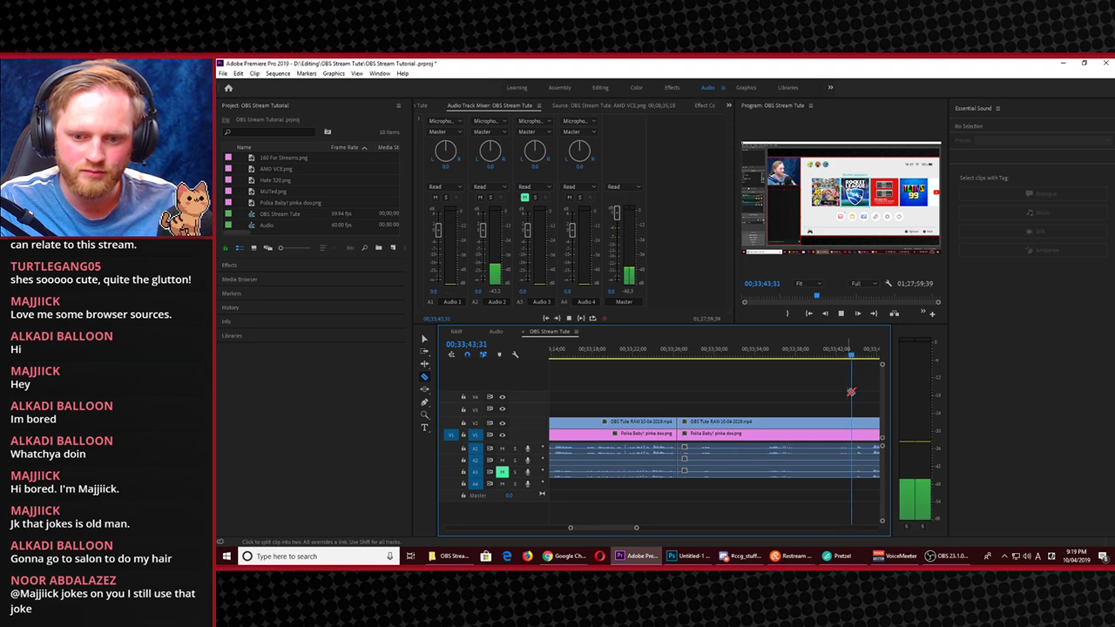
{"action": "key", "text": "space"}
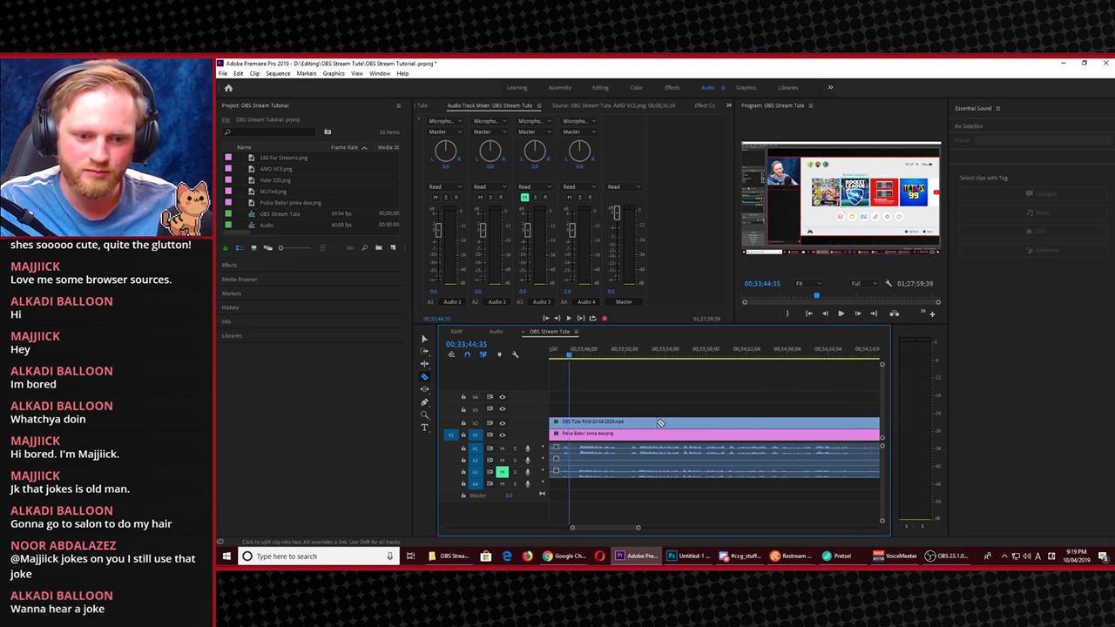
{"action": "left_click", "coordinate": [567, 357]}
{"action": "left_click_drag", "start_coordinate": [567, 357], "coordinate": [562, 356]}
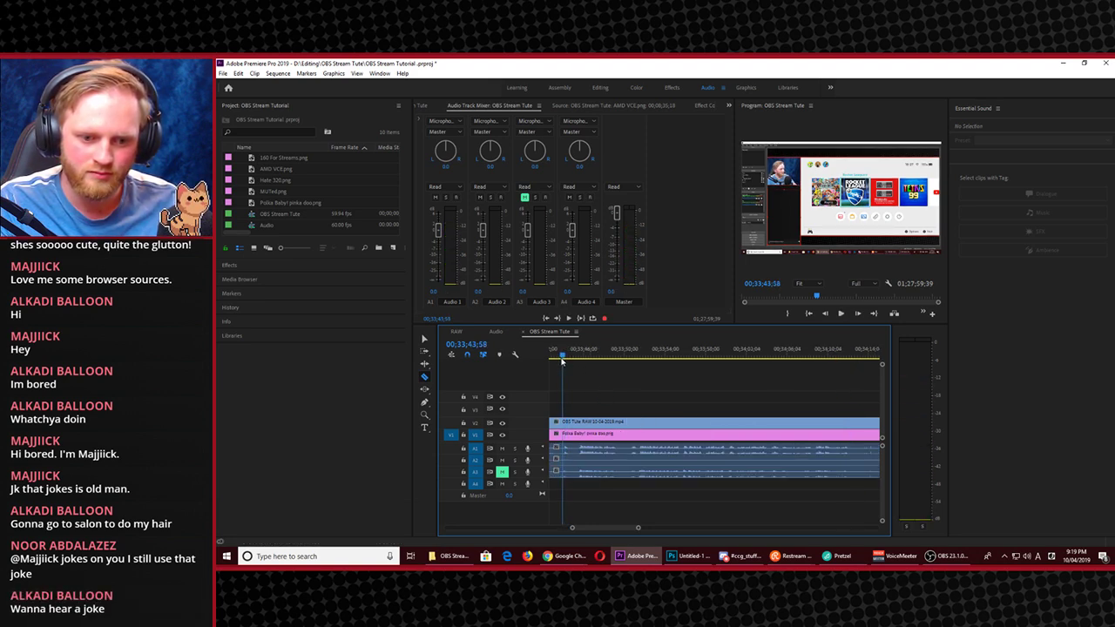
{"action": "left_click", "coordinate": [564, 424], "text": "shift"}
Ripple delete the segments between about 00;33;26 and 00;33;43;58 on all tracks
{"action": "key", "text": "v"}
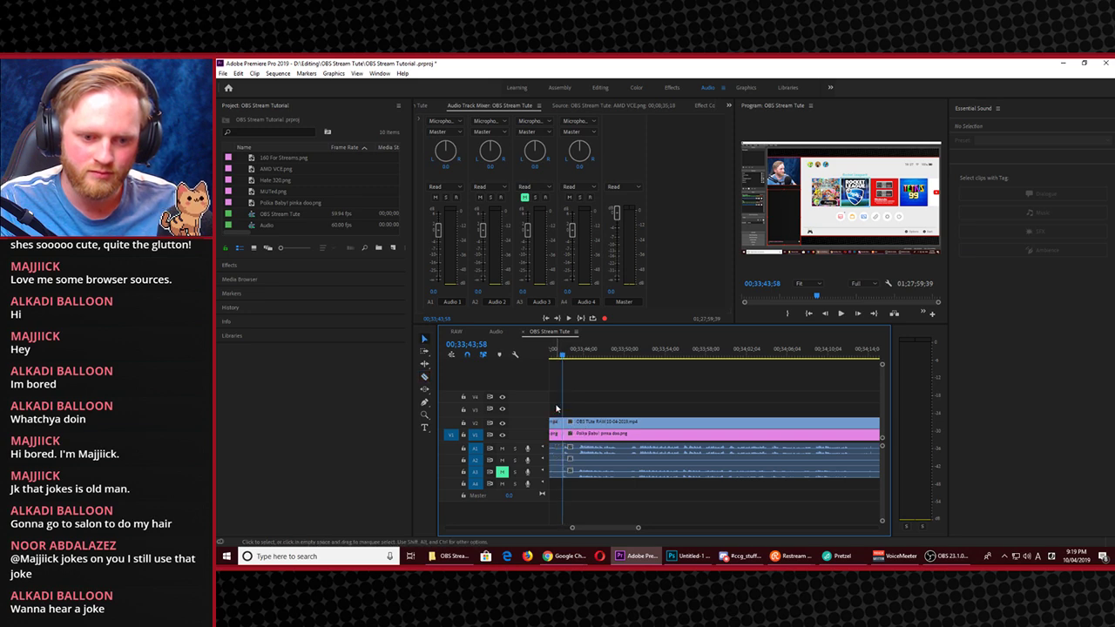
{"action": "left_click_drag", "start_coordinate": [561, 405], "coordinate": [555, 472]}
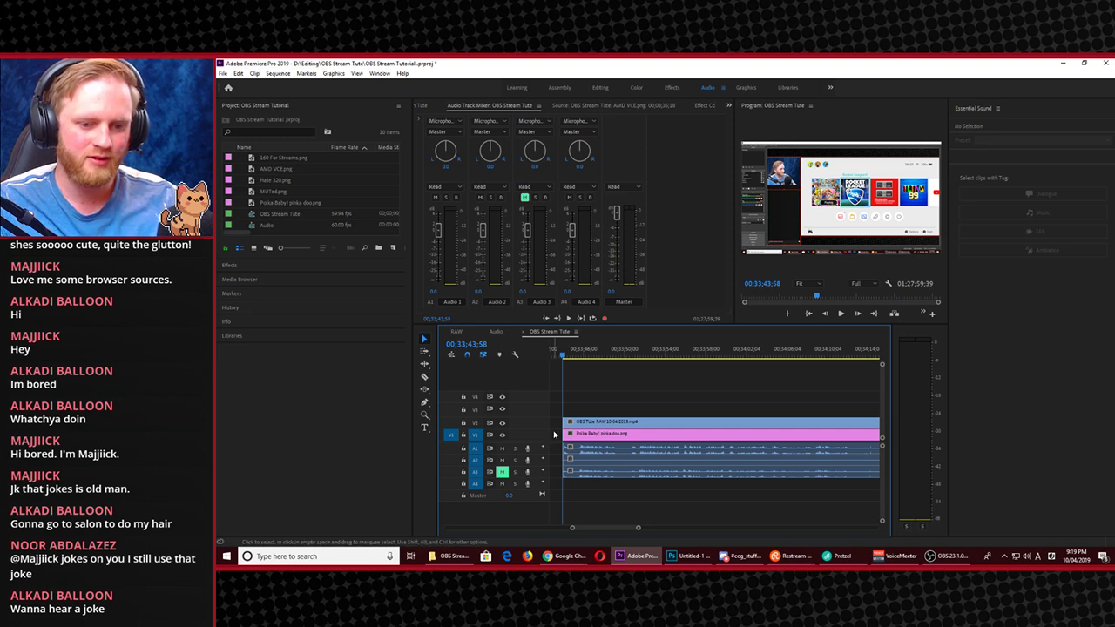
{"action": "key", "text": "shift+Delete"}
Rewind to about 00;33;21, review the footage in the maximized Program monitor up to 00;35;50;53, and restore the panel layout
{"action": "key", "text": "j"}
{"action": "key", "text": "j"}
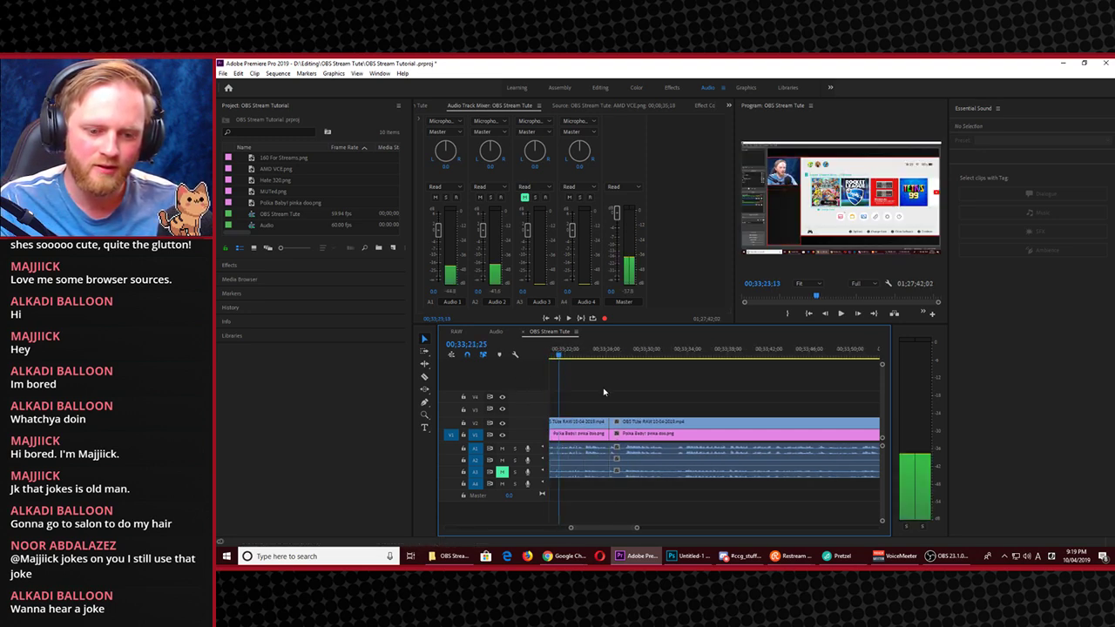
{"action": "key", "text": "l"}
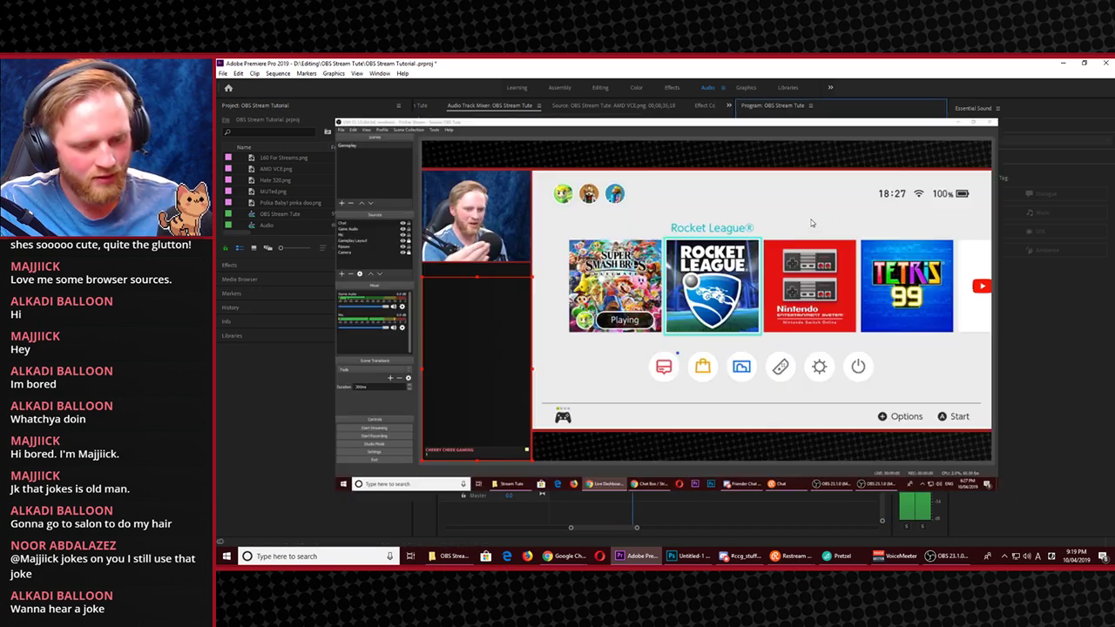
{"action": "key", "text": "grave"}
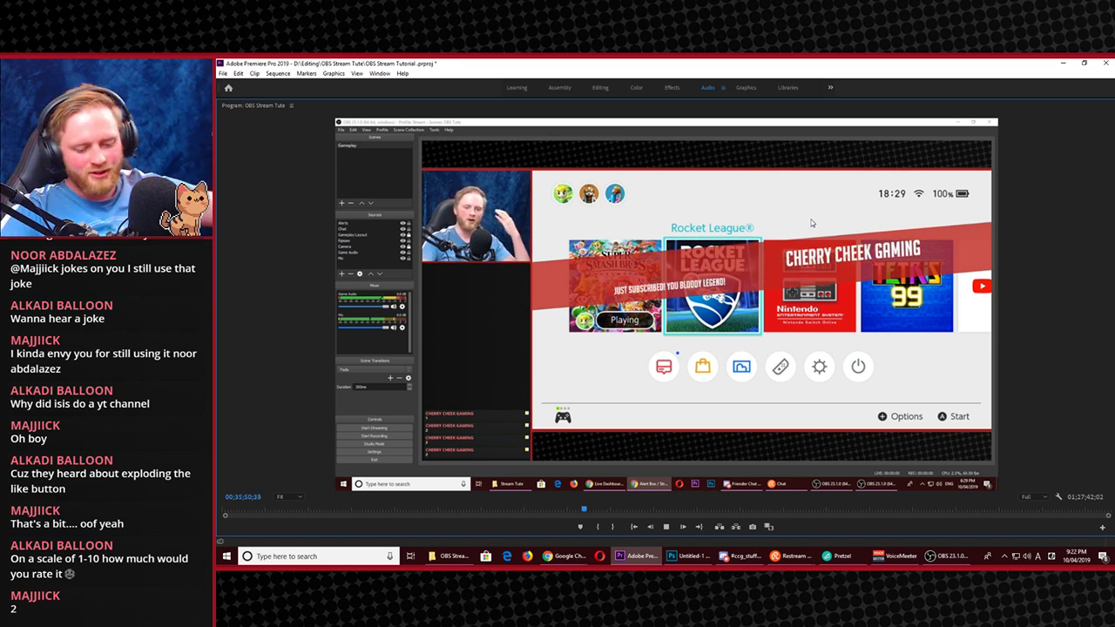
{"action": "key", "text": "space"}
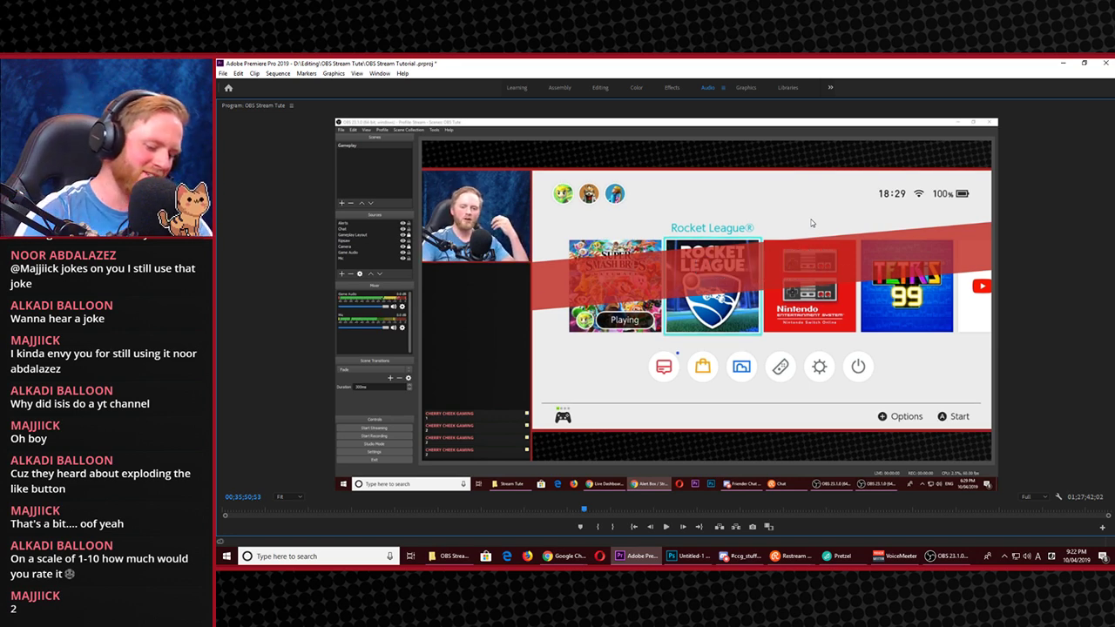
{"action": "key", "text": "grave"}
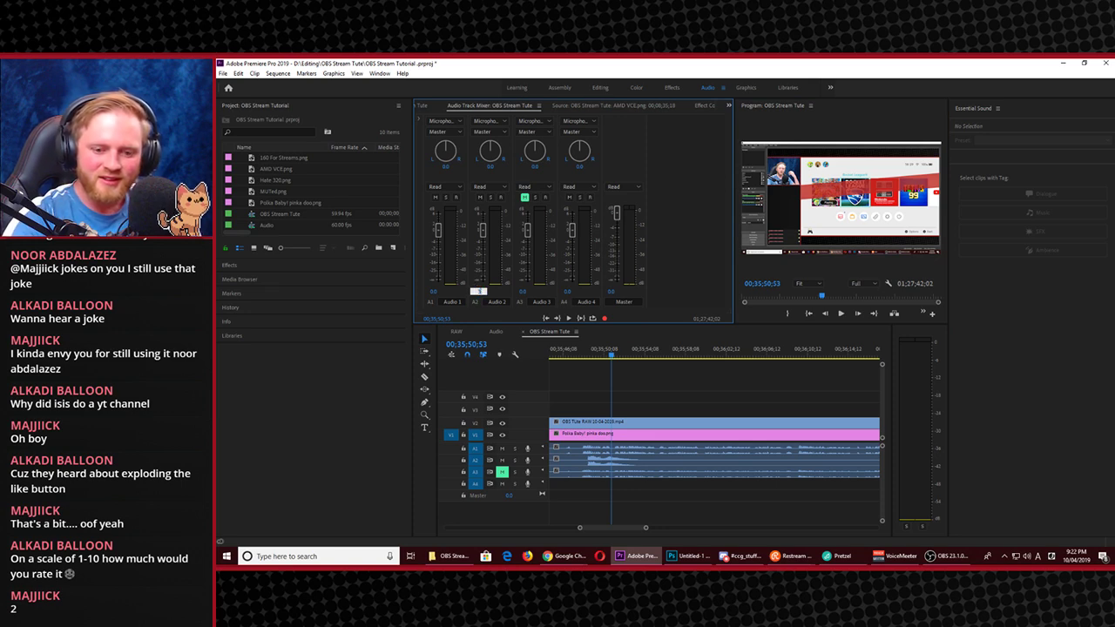
Try a higher volume for the Audio 2 track in the mixer and replay the lead-in to the subscriber alert, stopping at 00;35;48;26
{"action": "left_click_drag", "start_coordinate": [479, 291], "coordinate": [484, 293]}
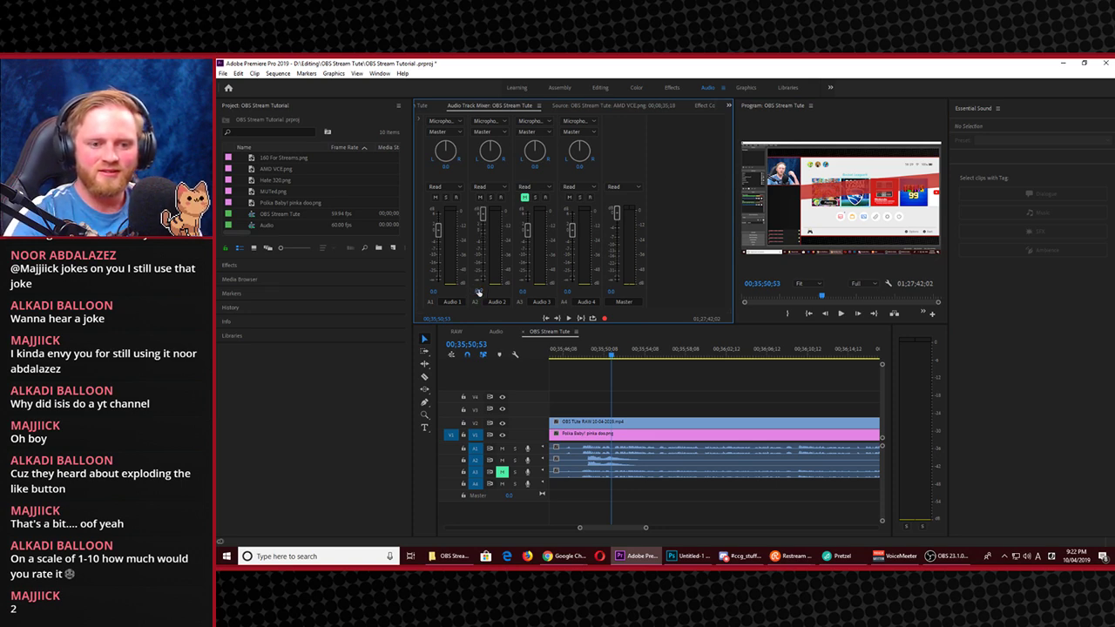
{"action": "left_click", "coordinate": [577, 348]}
{"action": "key", "text": "space"}
{"action": "scroll", "coordinate": [577, 362], "scroll_direction": "up", "scroll_amount": 5}
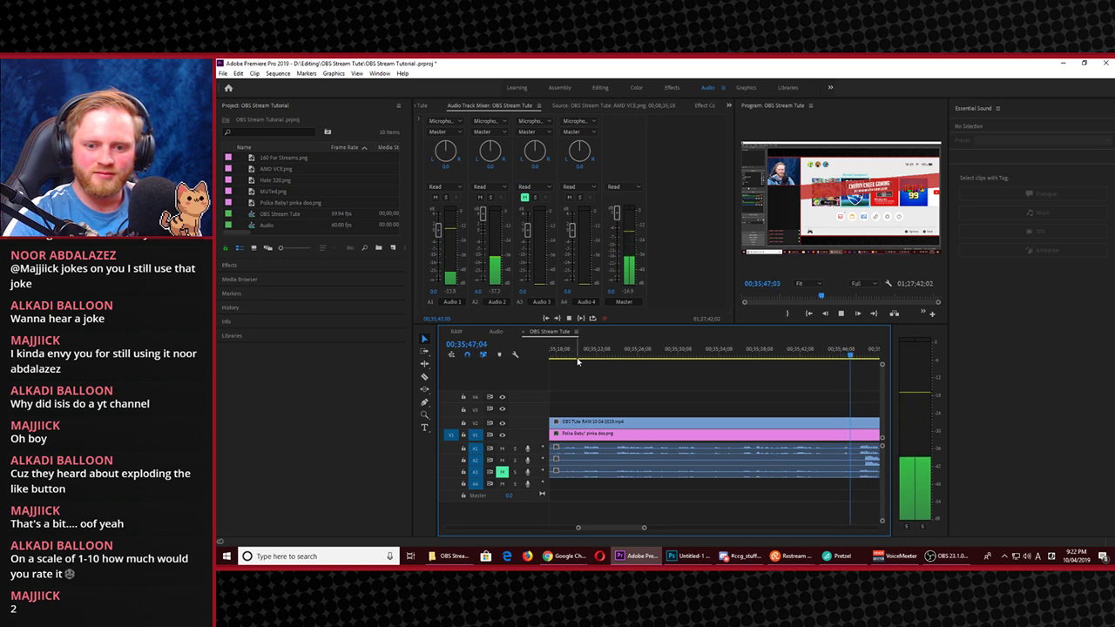
{"action": "key", "text": "space"}
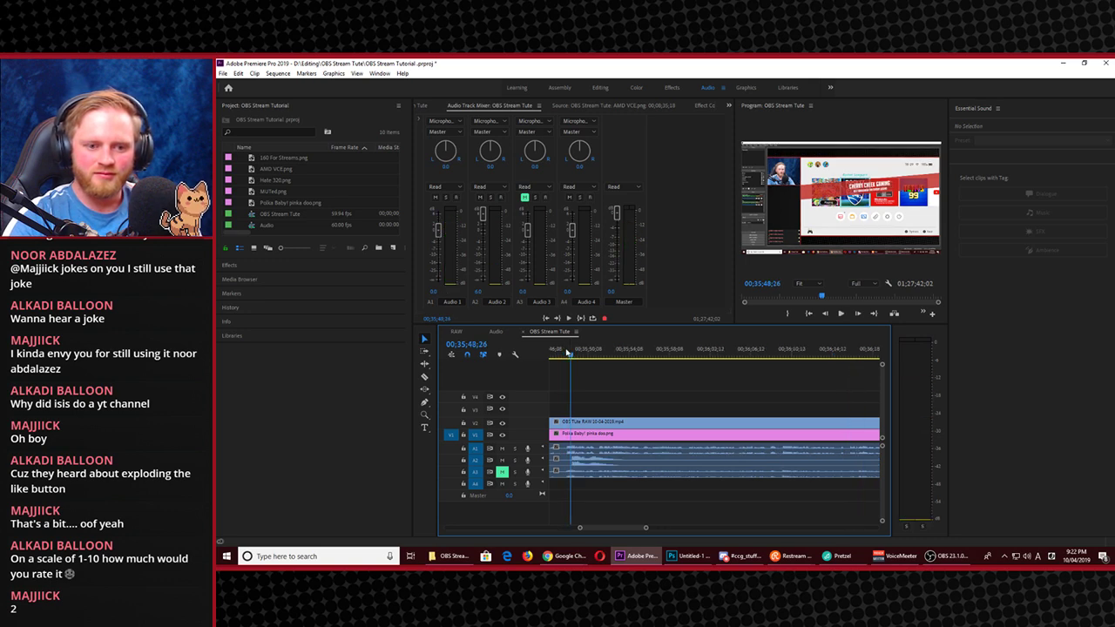
Set the Audio 2 track volume to -30 dB in the mixer and play the alert from 00;35;48;26
{"action": "left_click", "coordinate": [478, 291]}
{"action": "type", "text": "-30"}
{"action": "key", "text": "Return"}
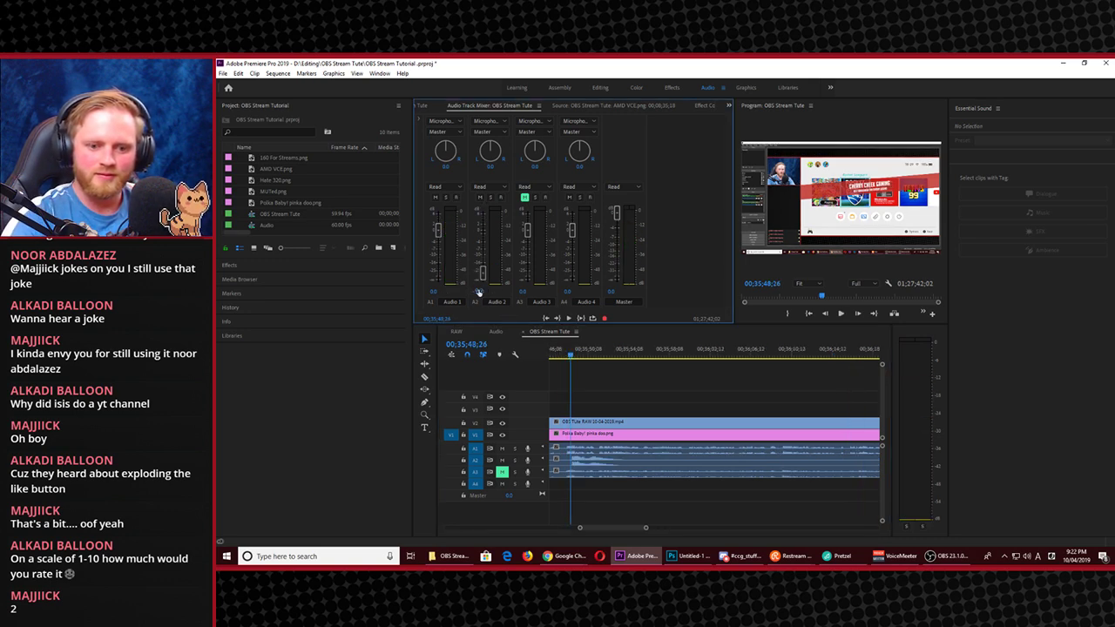
{"action": "key", "text": "space"}
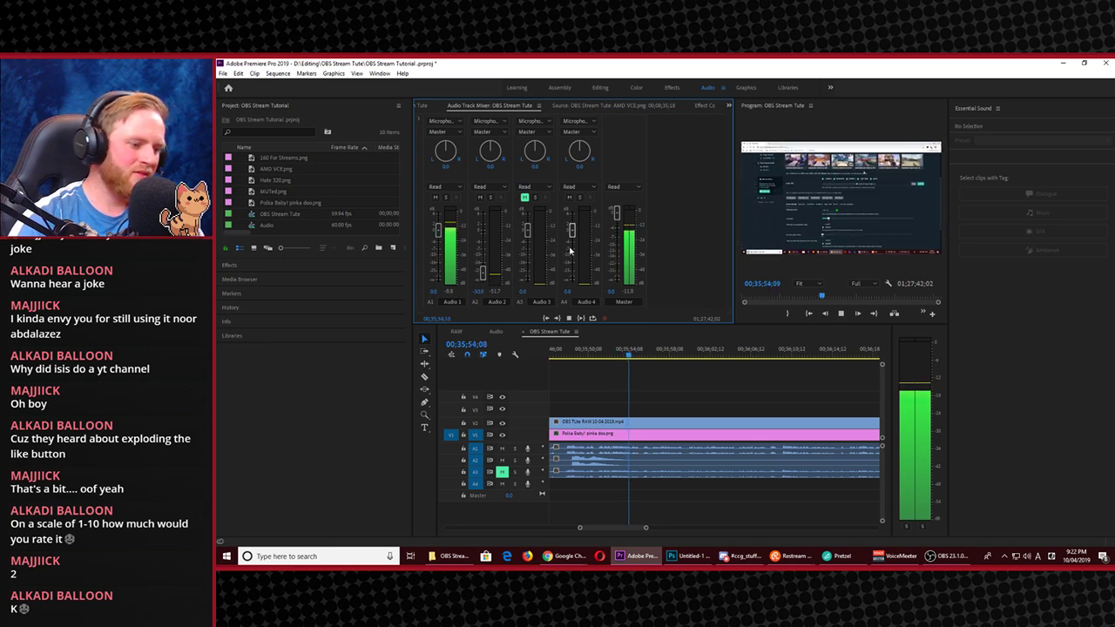
Review the footage in the maximized Program monitor up to 00;37;43;39, switching briefly to OBS, and restore the panel layout
{"action": "left_click", "coordinate": [765, 178]}
{"action": "key", "text": "grave"}
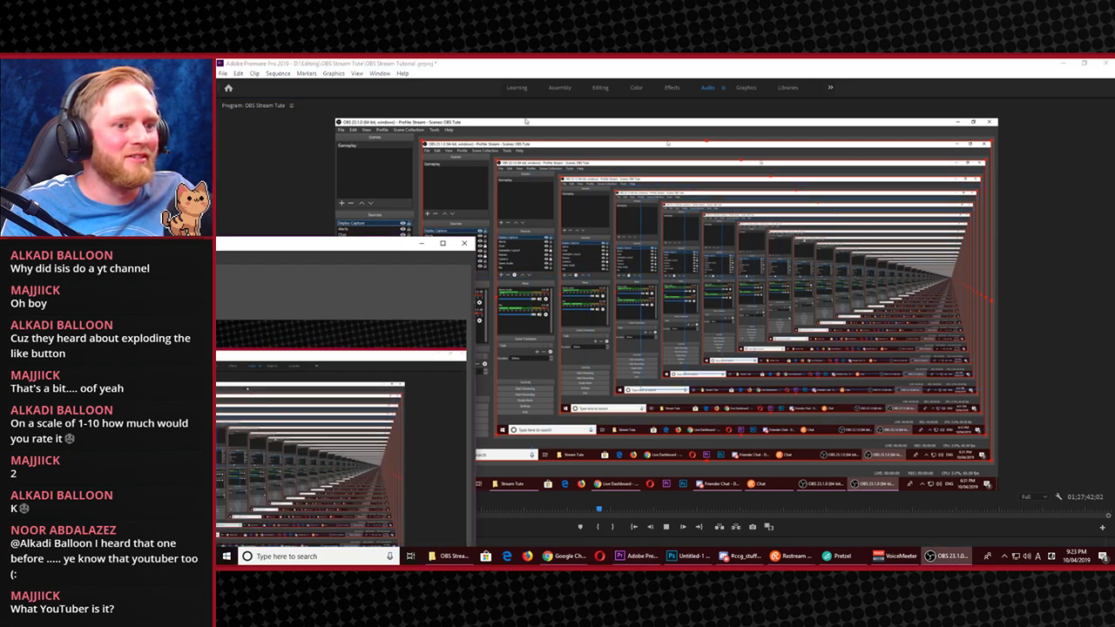
{"action": "key", "text": "alt+Tab"}
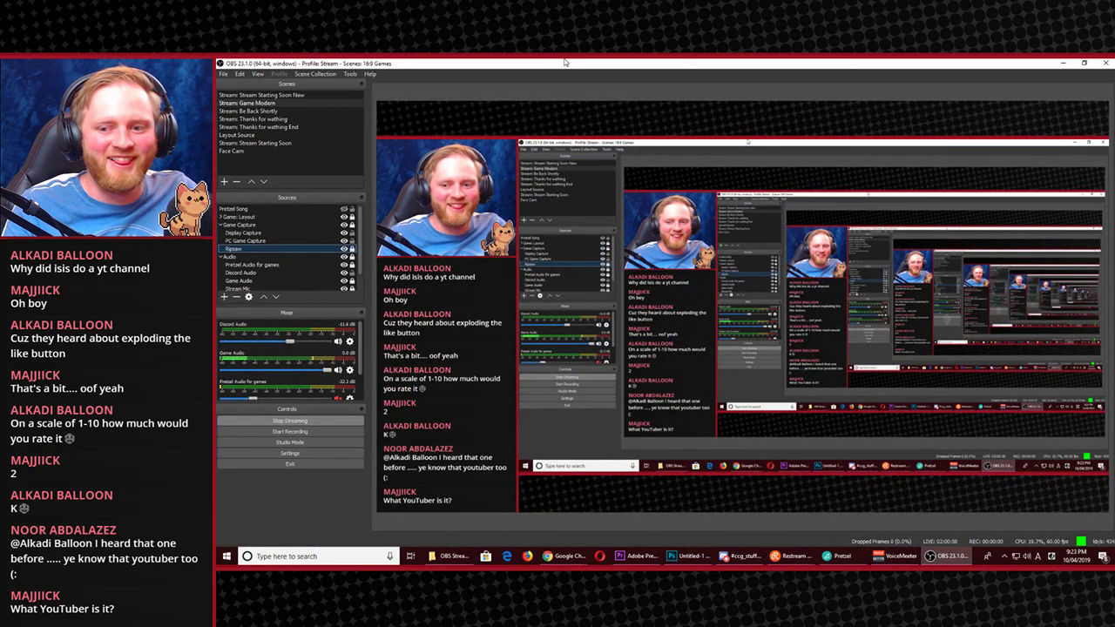
{"action": "key", "text": "alt+Tab"}
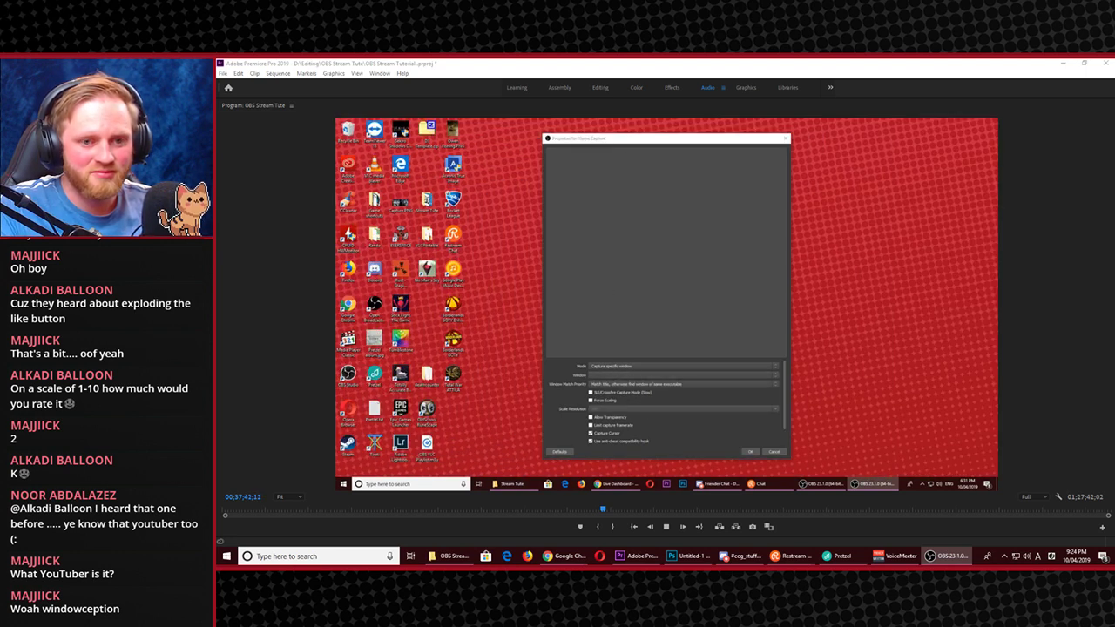
{"action": "left_click", "coordinate": [871, 340]}
{"action": "key", "text": "space"}
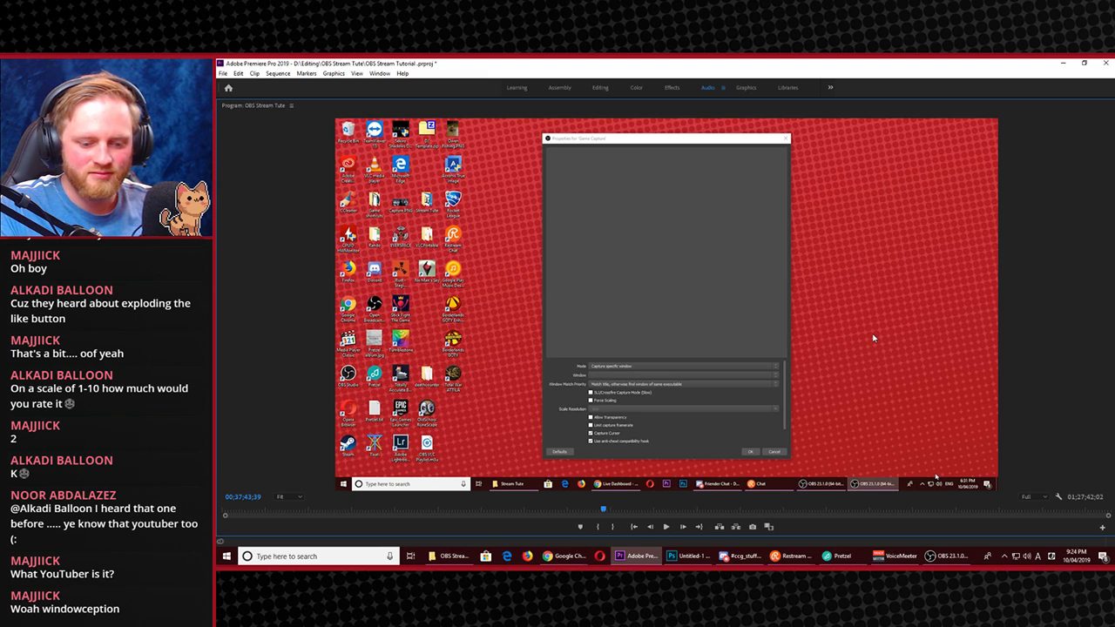
{"action": "key", "text": "grave"}
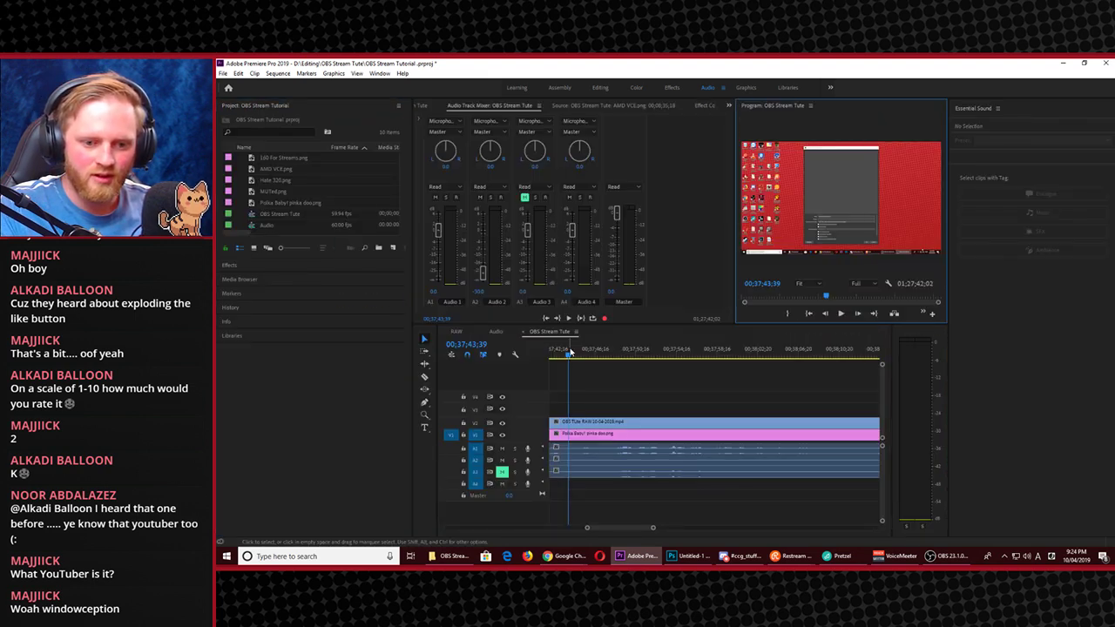
Rewind and play up to the end of the talking, then split all tracks at 00;37;34;44
{"action": "left_click_drag", "start_coordinate": [571, 350], "coordinate": [601, 395]}
{"action": "key", "text": "space"}
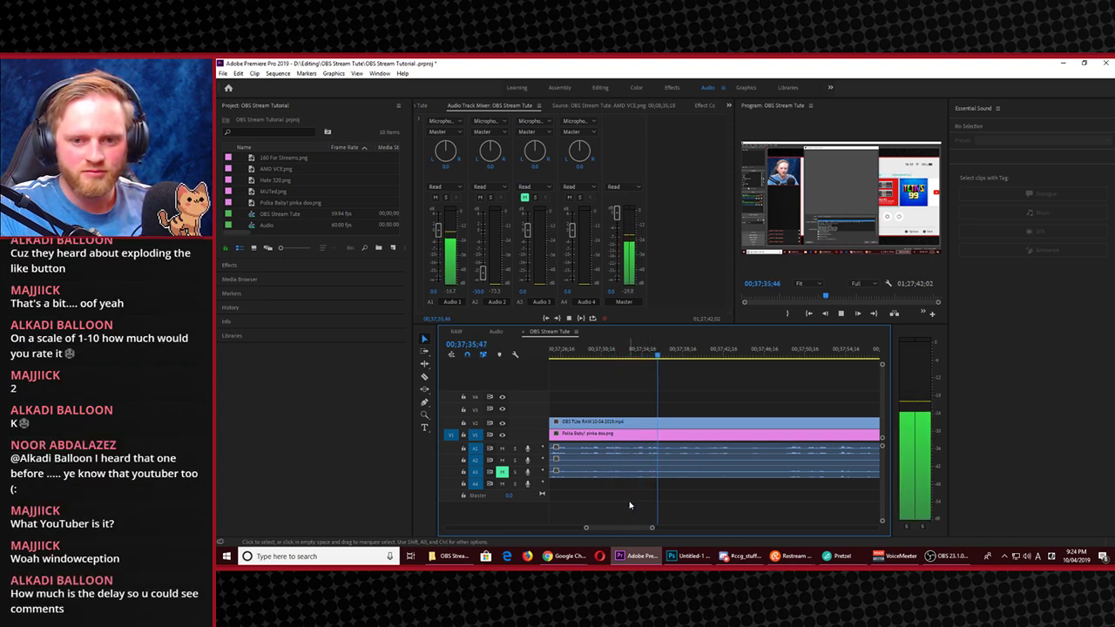
{"action": "key", "text": "space"}
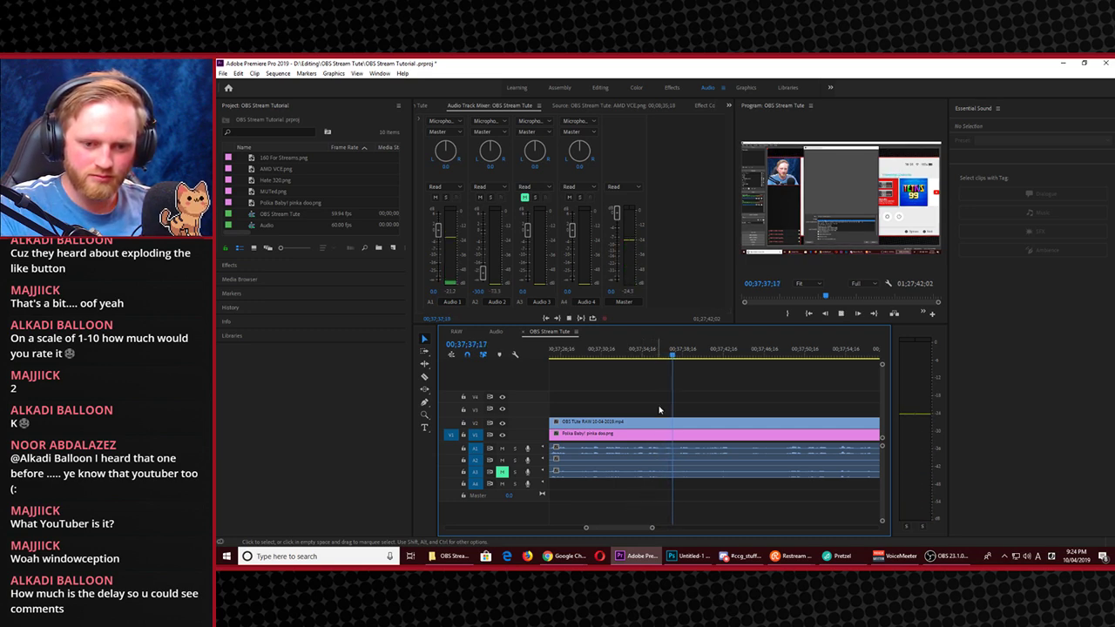
{"action": "left_click", "coordinate": [655, 358]}
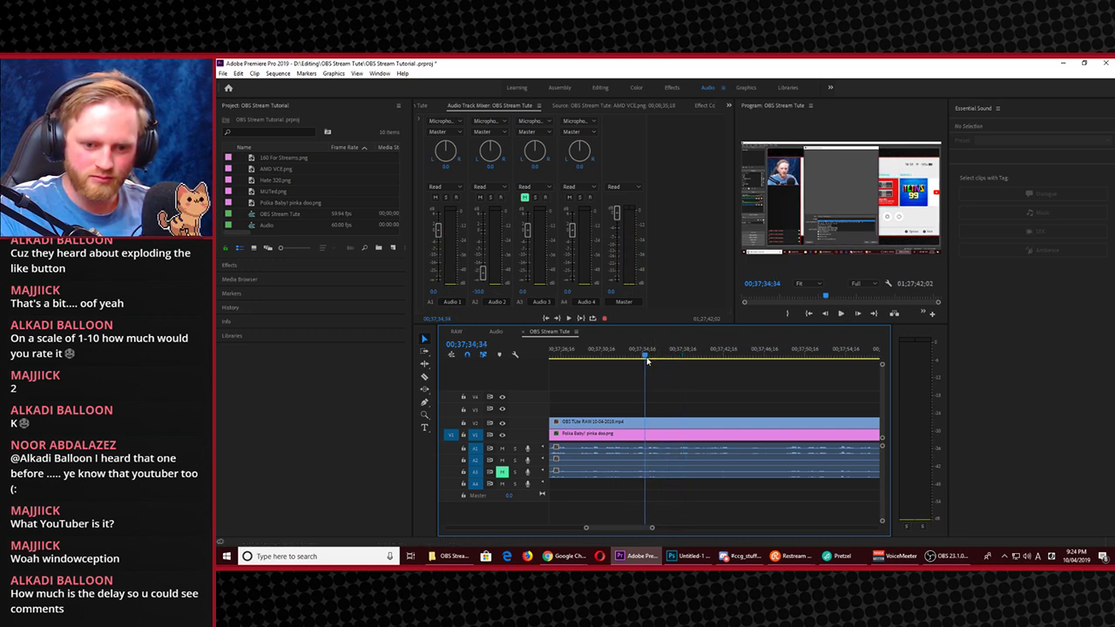
{"action": "left_click_drag", "start_coordinate": [648, 361], "coordinate": [649, 360]}
{"action": "key", "text": "c"}
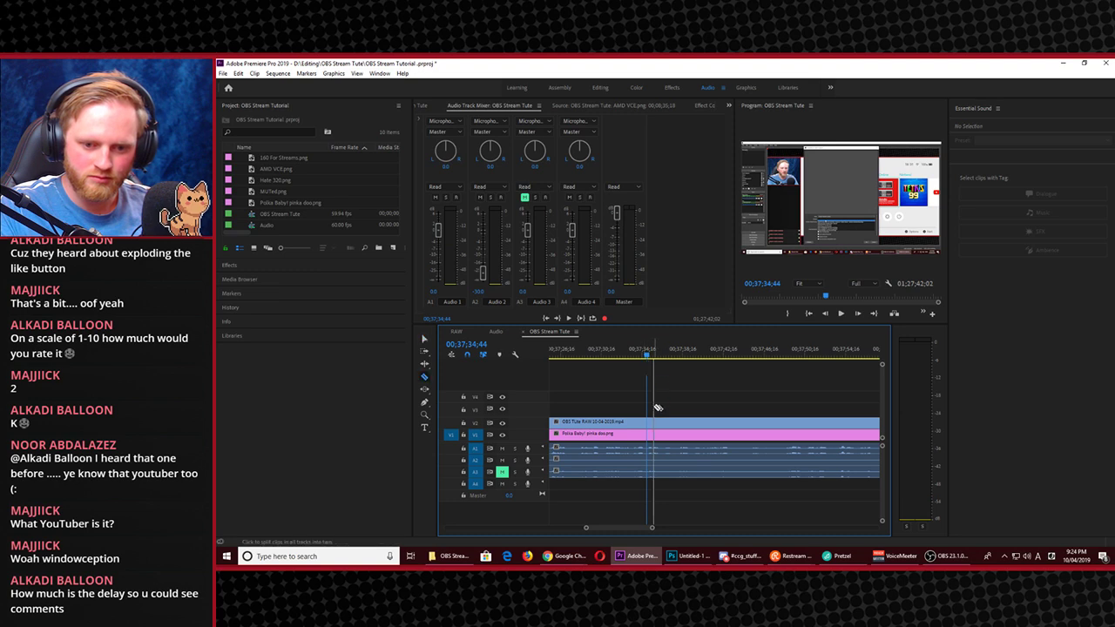
{"action": "left_click", "coordinate": [652, 393], "text": "shift"}
Look for the end of the idle stretch before the game's intro sound and split the recording at 00;38;20;20
{"action": "left_click_drag", "start_coordinate": [647, 357], "coordinate": [702, 436]}
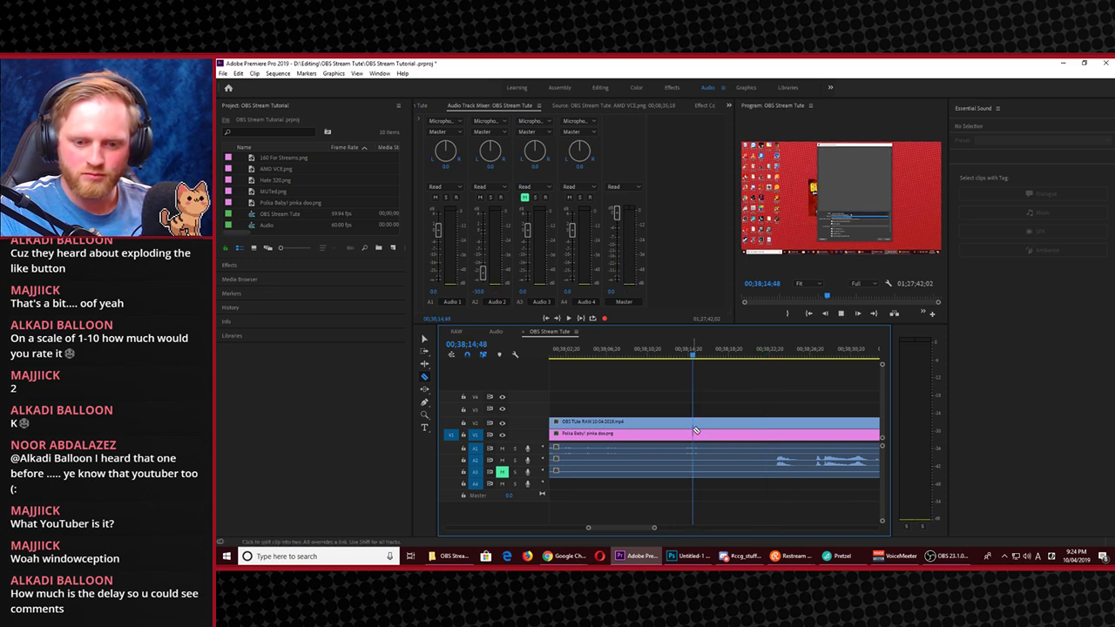
{"action": "key", "text": "space"}
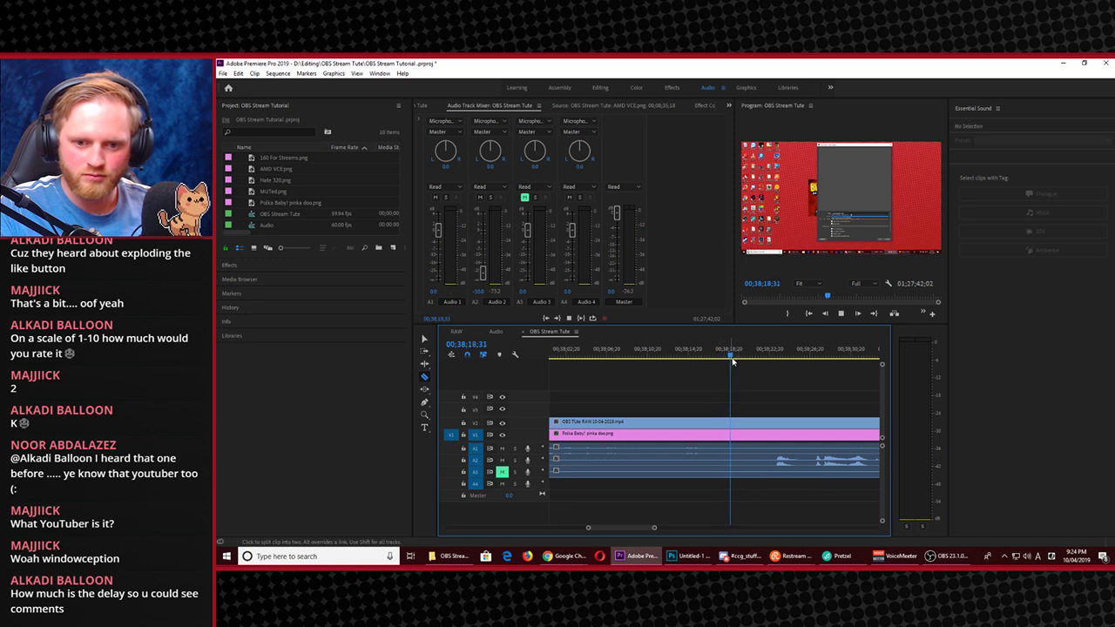
{"action": "left_click_drag", "start_coordinate": [733, 359], "coordinate": [838, 389]}
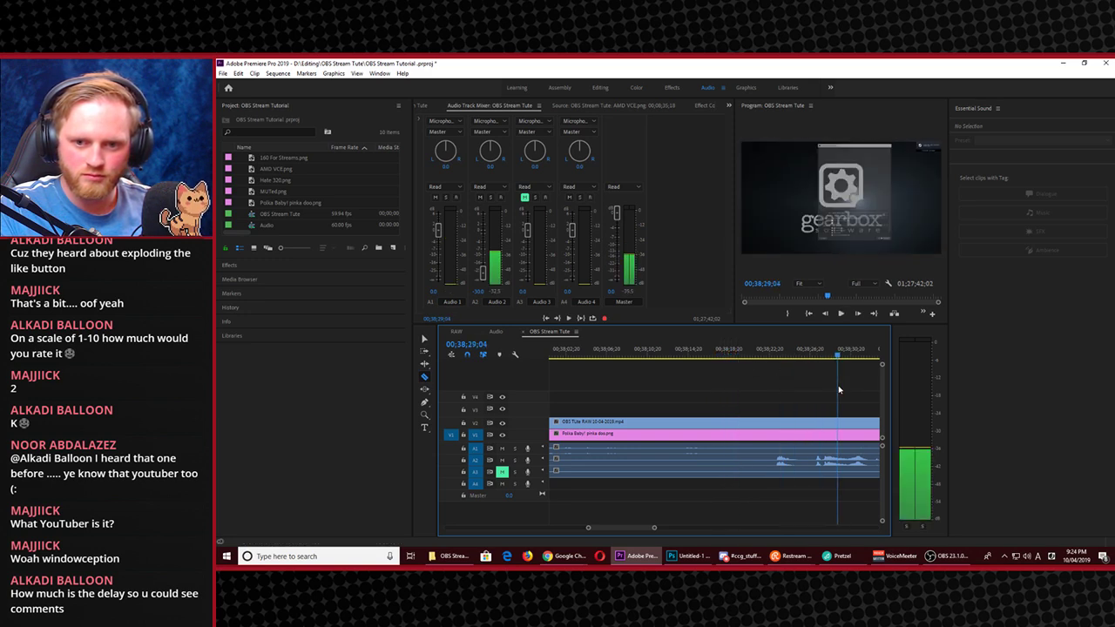
{"action": "key", "text": "space"}
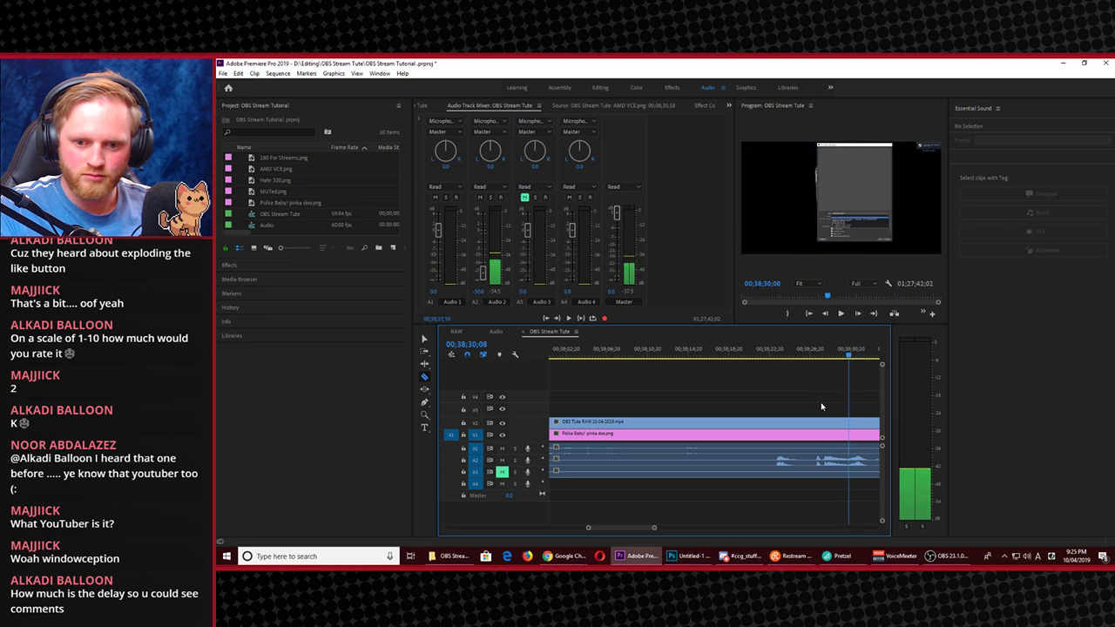
{"action": "left_click", "coordinate": [750, 352]}
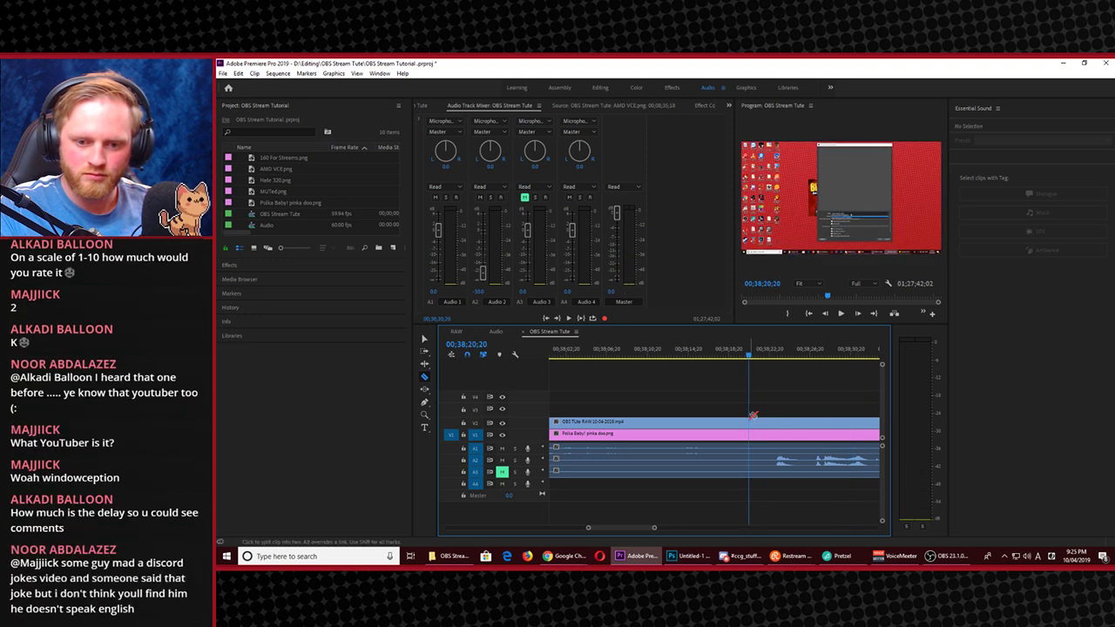
{"action": "left_click", "coordinate": [753, 417]}
Delete the section between 00;37;34;44 and 00;38;20;20 on all tracks and close the gap
{"action": "key", "text": "v"}
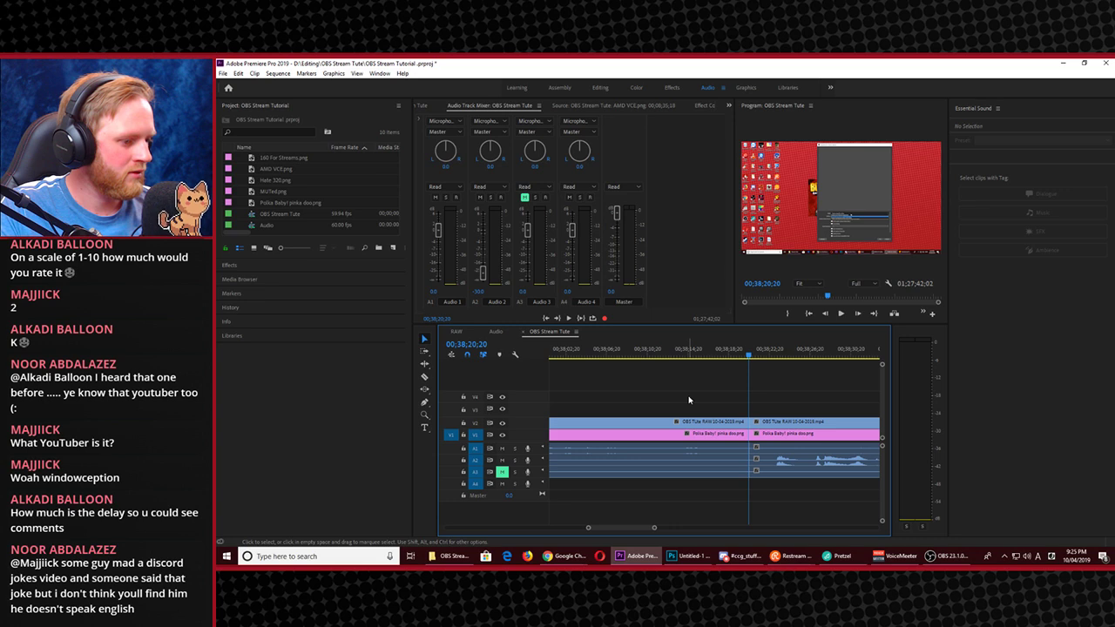
{"action": "left_click_drag", "start_coordinate": [667, 416], "coordinate": [655, 485]}
{"action": "key", "text": "Delete"}
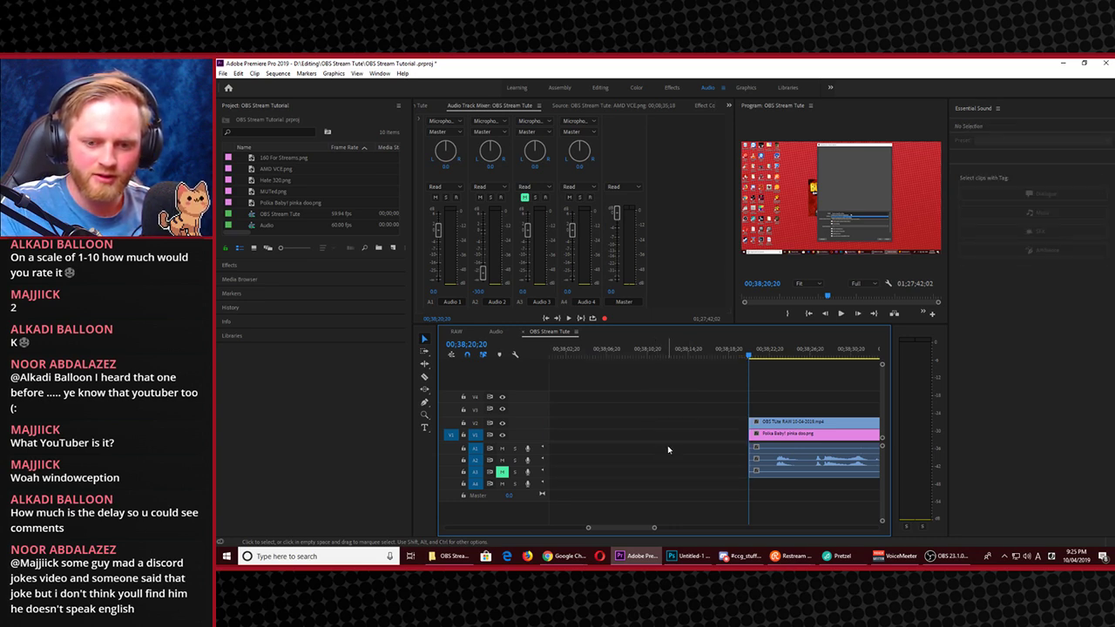
{"action": "left_click", "coordinate": [668, 450]}
{"action": "key", "text": "Delete"}
Play across the new cut from about 00;37;32;07 in the maximized Program monitor, stop at 00;37;54;20, and restore the panel layout
{"action": "scroll", "coordinate": [668, 451], "scroll_direction": "down", "scroll_amount": 1}
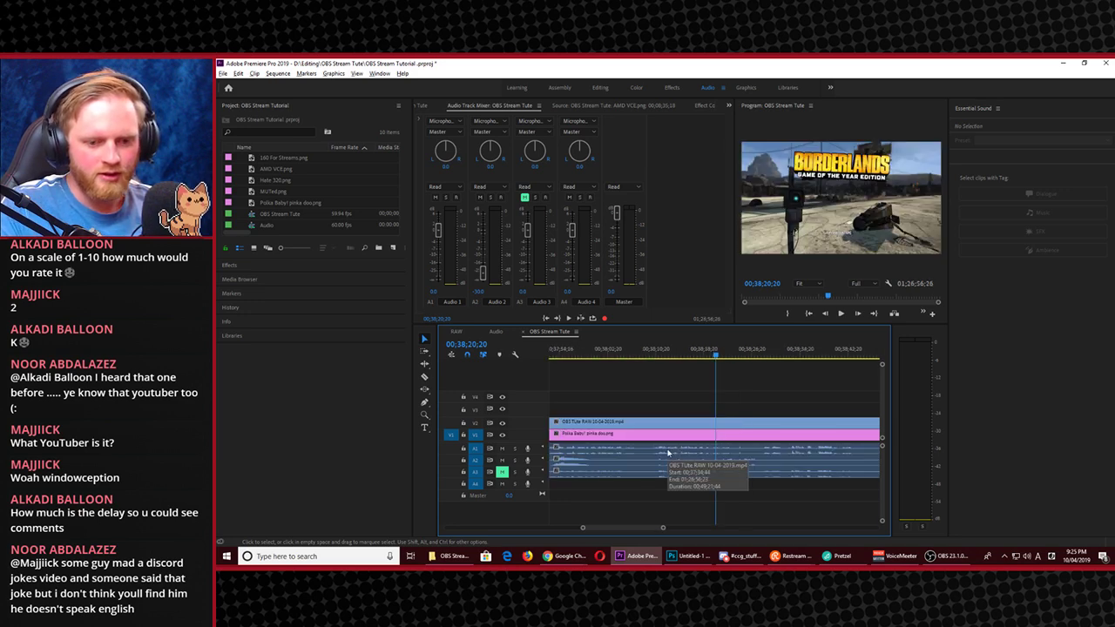
{"action": "scroll", "coordinate": [668, 453], "scroll_direction": "down", "scroll_amount": 2}
{"action": "left_click", "coordinate": [582, 364]}
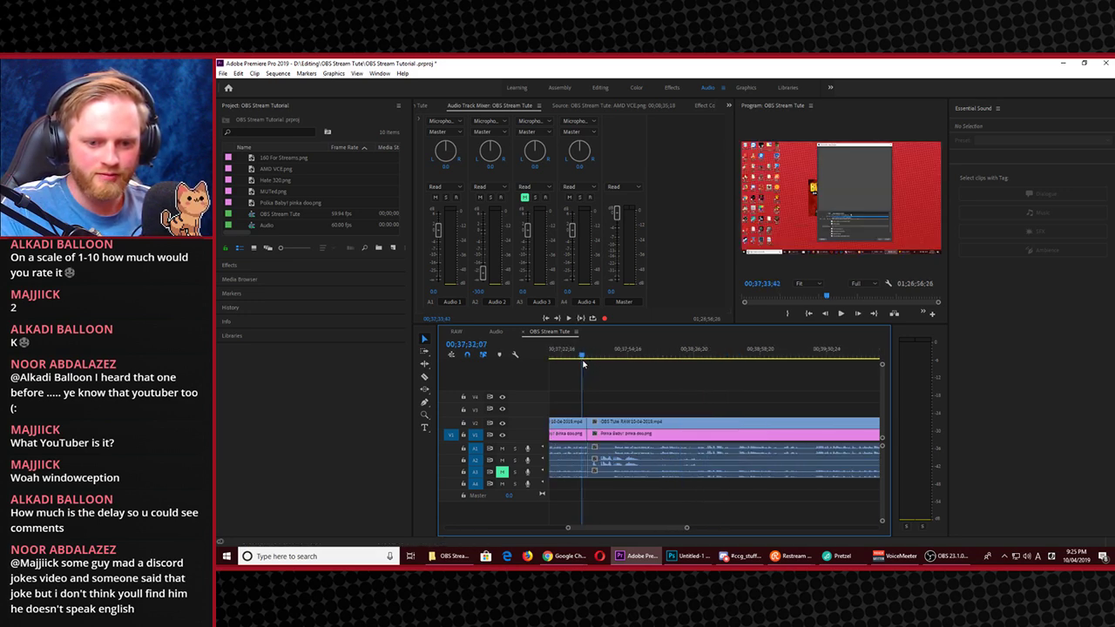
{"action": "key", "text": "space"}
{"action": "left_click", "coordinate": [811, 216]}
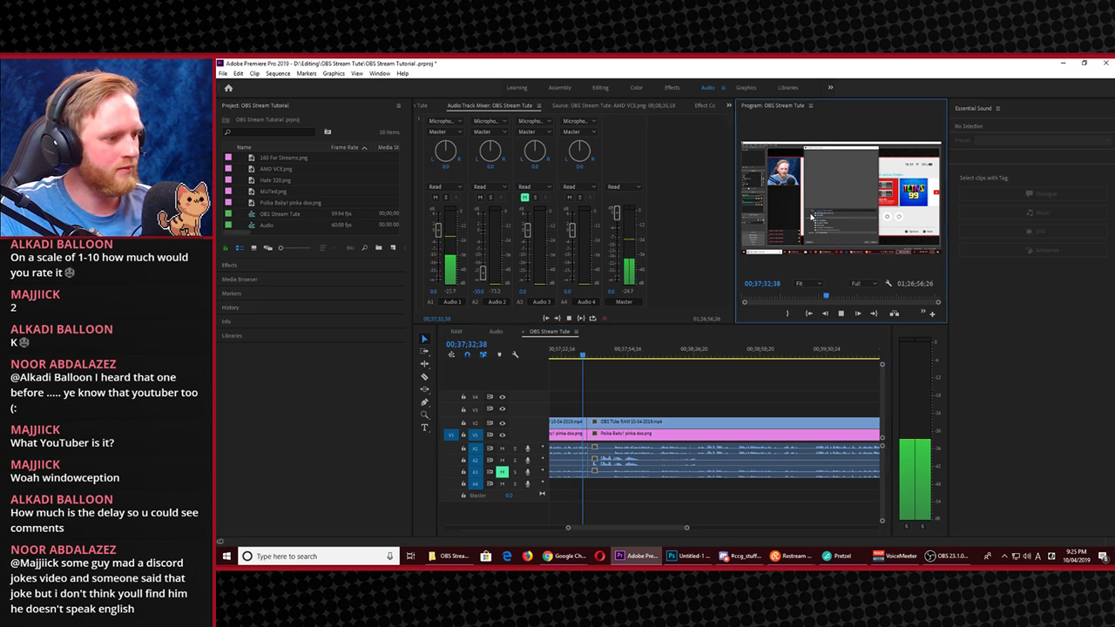
{"action": "key", "text": "grave"}
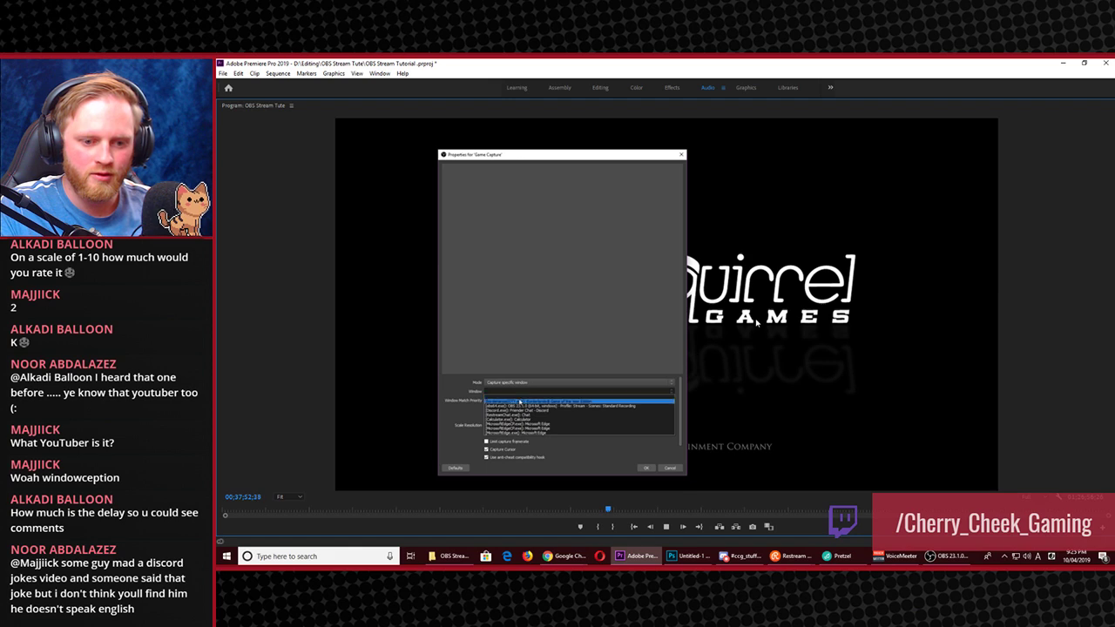
{"action": "key", "text": "space"}
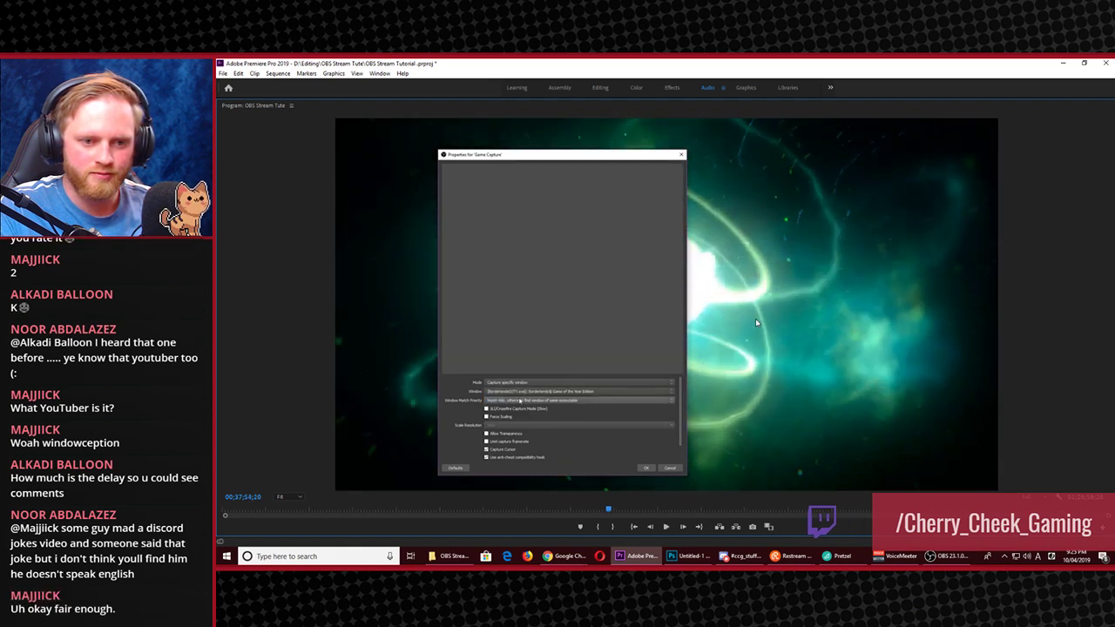
{"action": "key", "text": "grave"}
Split the recording at 00;37;47;34, delete the short piece between the previous cut and that point, and close the gap
{"action": "left_click", "coordinate": [615, 357]}
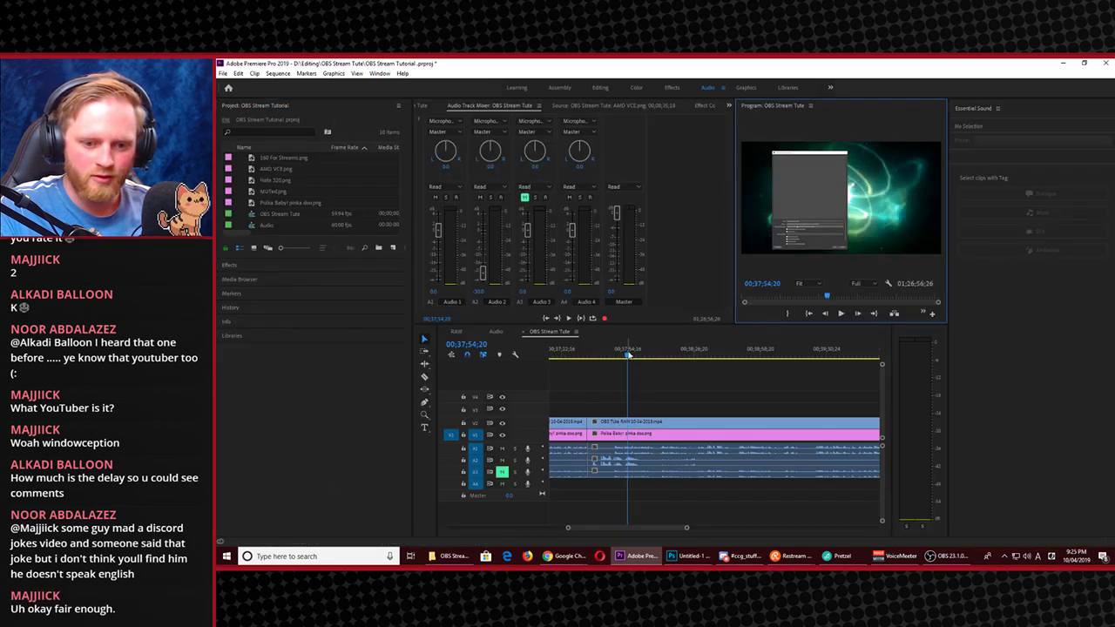
{"action": "key", "text": "c"}
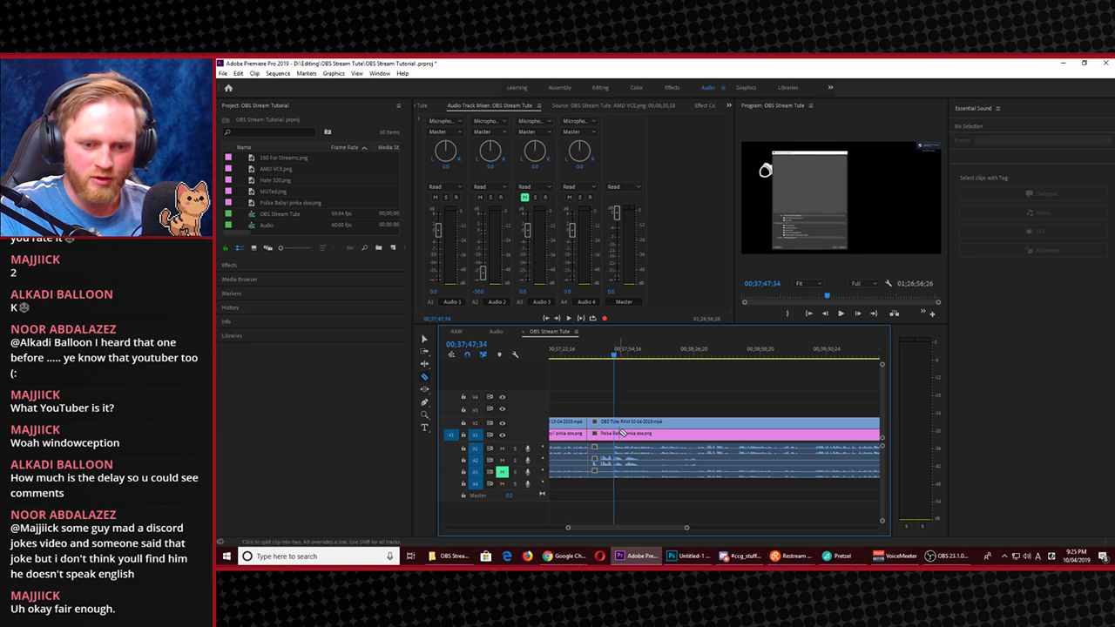
{"action": "left_click", "coordinate": [616, 431]}
{"action": "key", "text": "v"}
{"action": "left_click", "coordinate": [601, 472]}
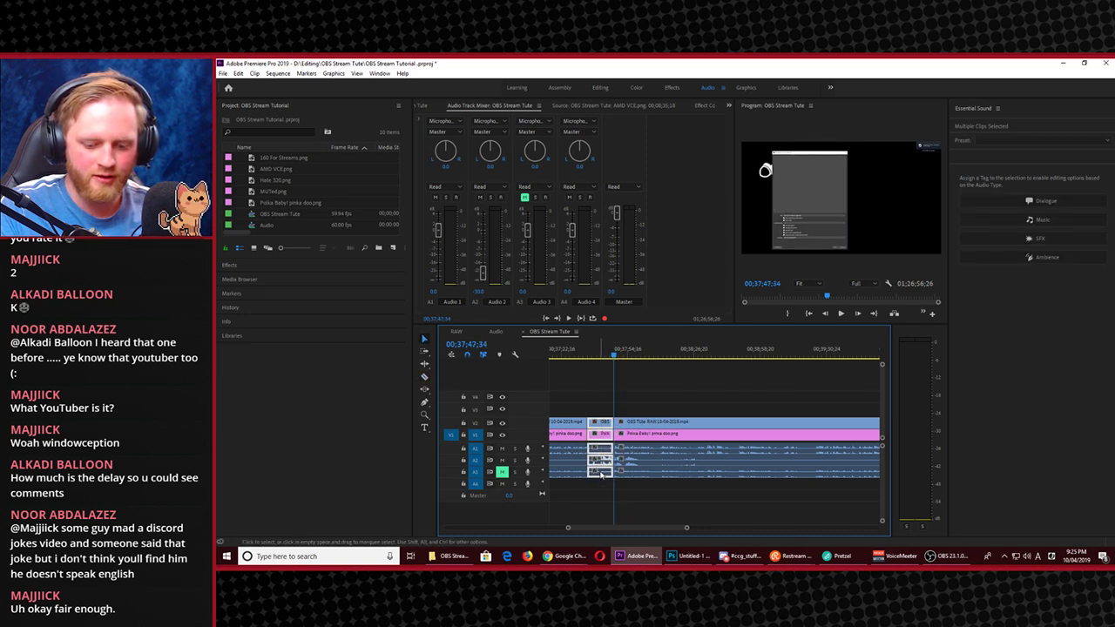
{"action": "key", "text": "Delete"}
{"action": "key", "text": "Delete"}
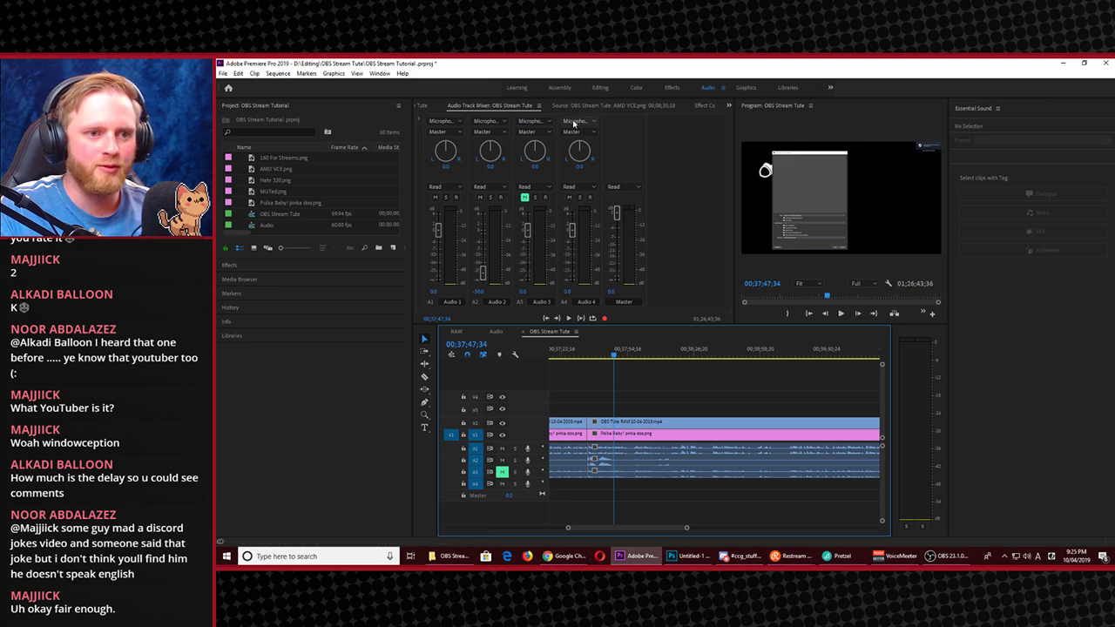
Switch to the Effects workspace and search the effects for fade and dip
{"action": "left_click", "coordinate": [671, 88]}
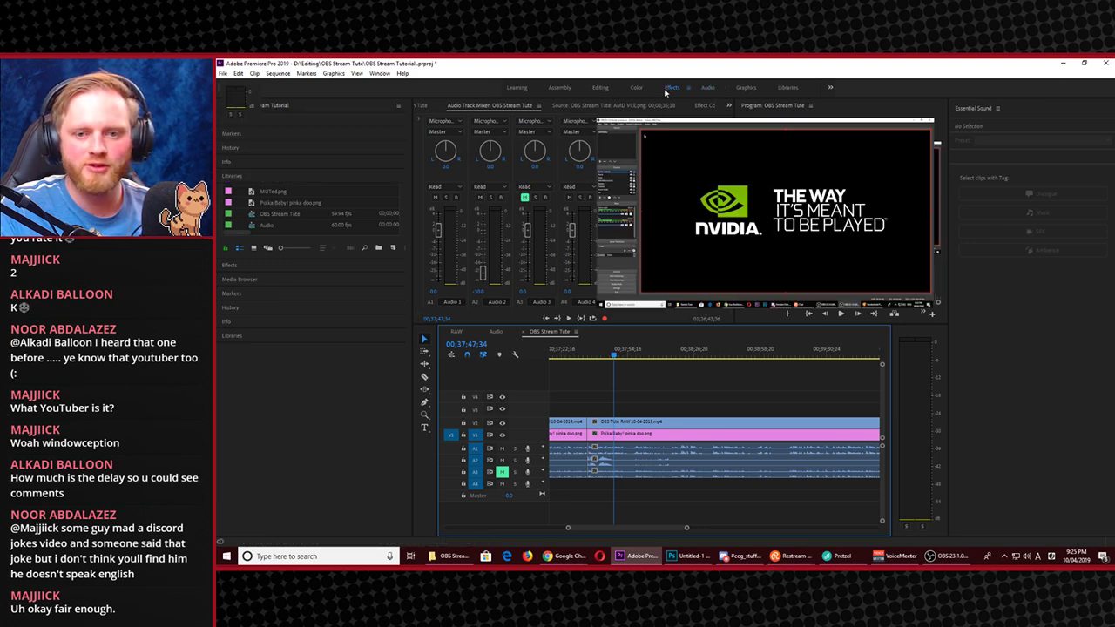
{"action": "left_click", "coordinate": [991, 116]}
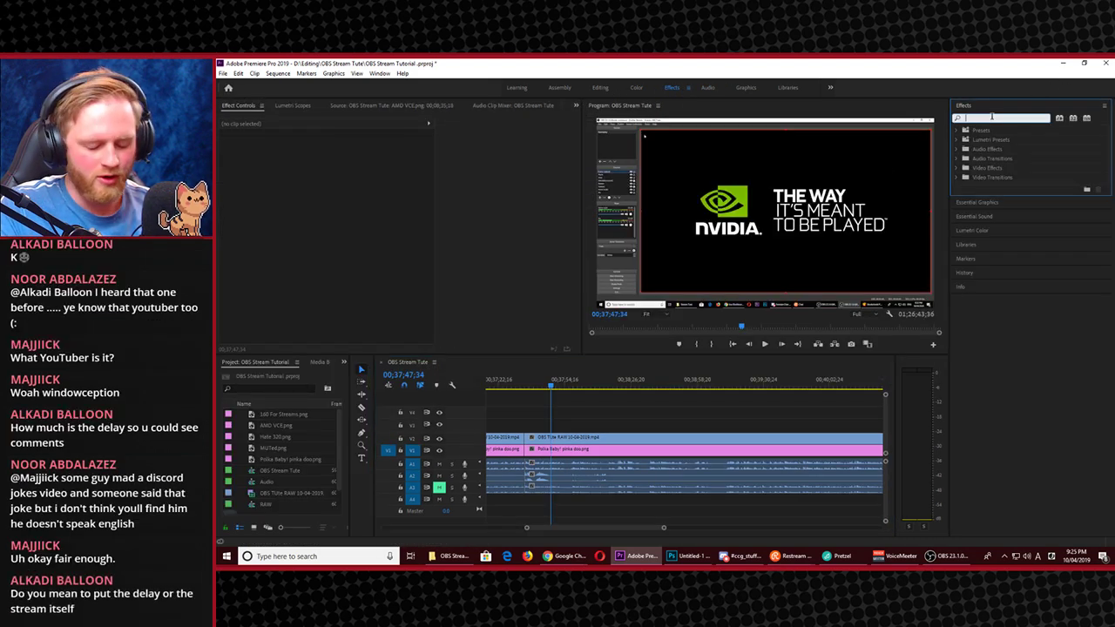
{"action": "type", "text": "fade"}
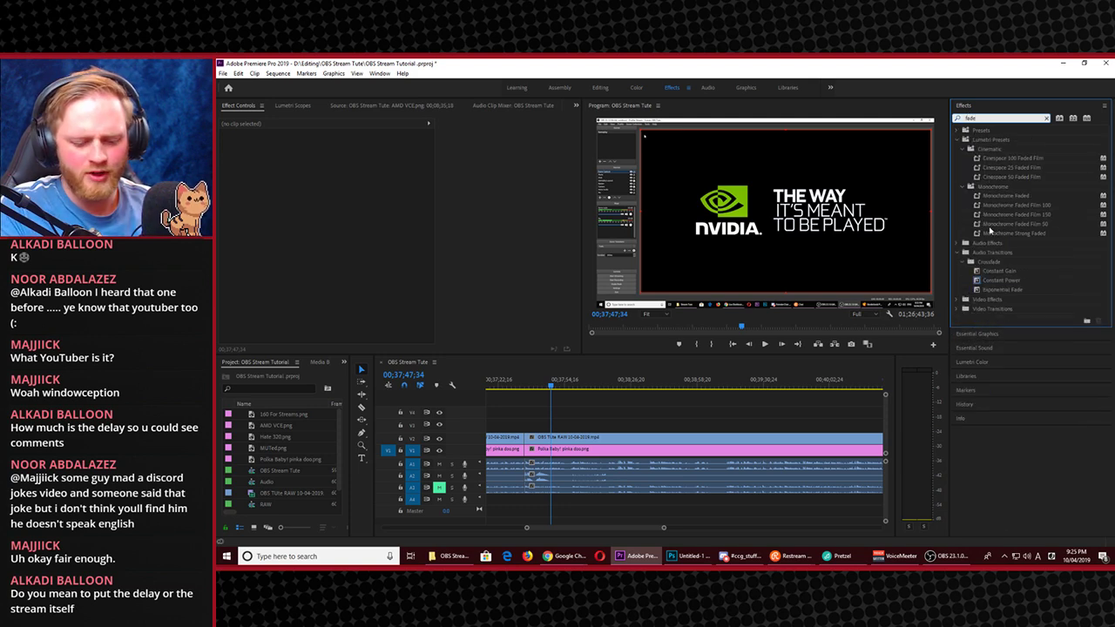
{"action": "key", "text": "BackSpace"}
{"action": "key", "text": "BackSpace"}
{"action": "key", "text": "BackSpace"}
{"action": "key", "text": "BackSpace"}
{"action": "type", "text": "dip"}
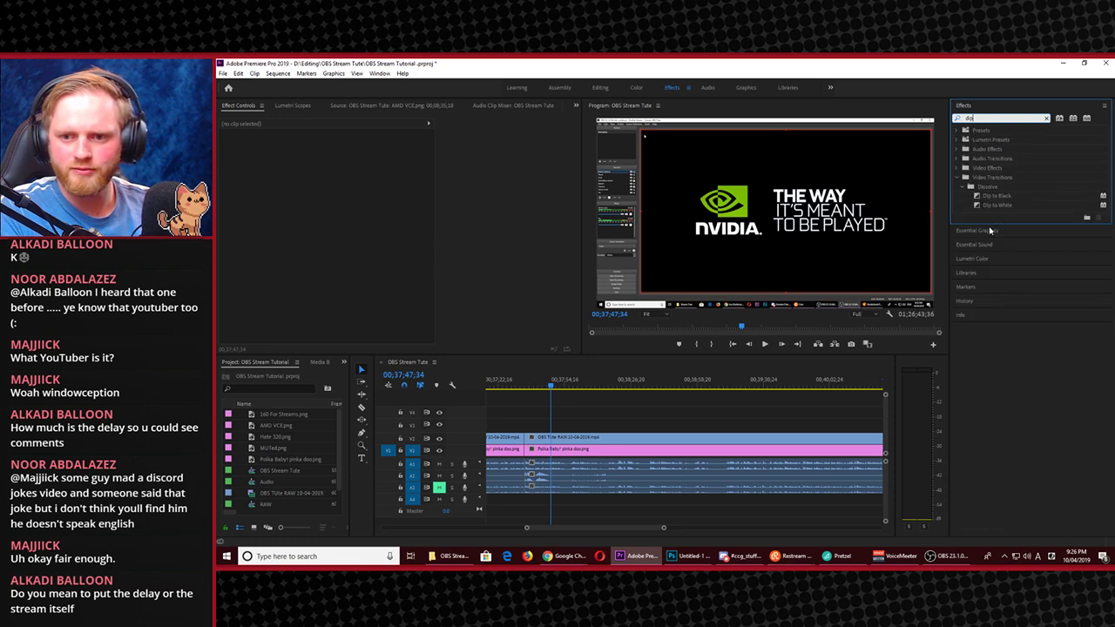
{"action": "key", "text": "BackSpace"}
{"action": "key", "text": "BackSpace"}
{"action": "key", "text": "BackSpace"}
Find the Cross Dissolve video transition and apply it to the recording's cut at 00;37;34;44
{"action": "type", "text": "cro"}
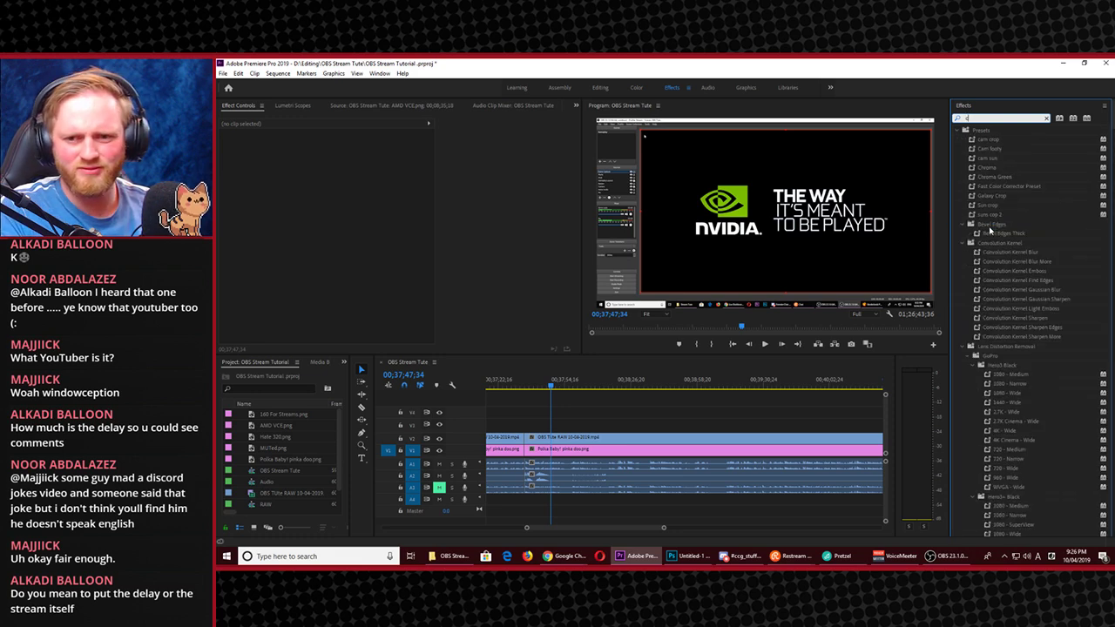
{"action": "type", "text": "s"}
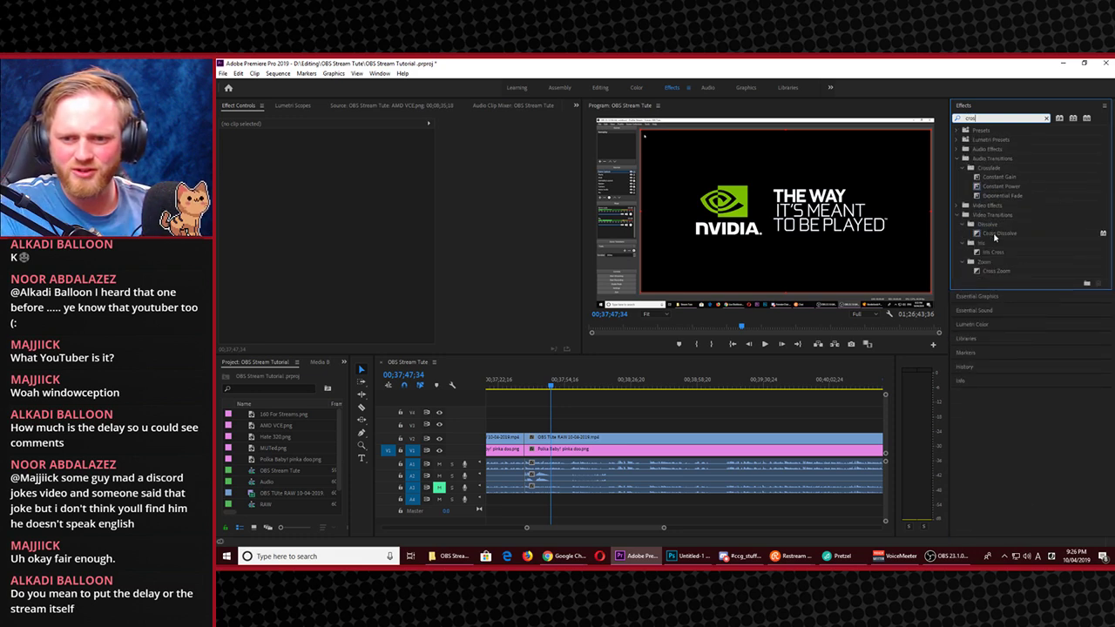
{"action": "left_click_drag", "start_coordinate": [996, 235], "coordinate": [910, 293]}
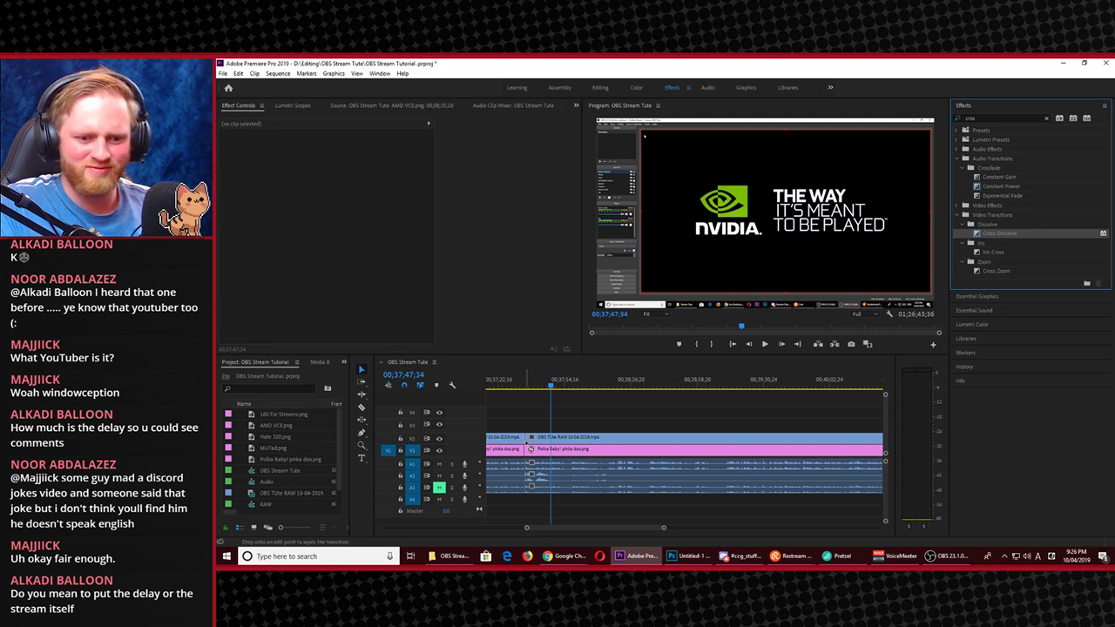
Play the sequence from just before the cross dissolve and pause at 00;37;39;21 to check the transition
{"action": "left_click", "coordinate": [521, 380]}
{"action": "key", "text": "space"}
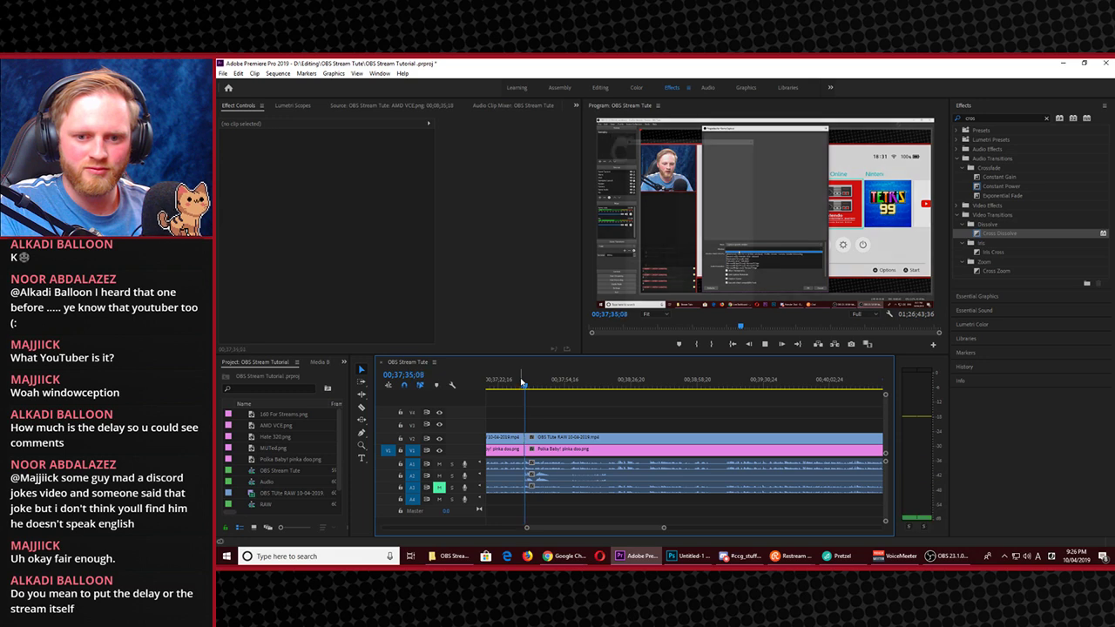
{"action": "key", "text": "space"}
{"action": "key", "text": "space"}
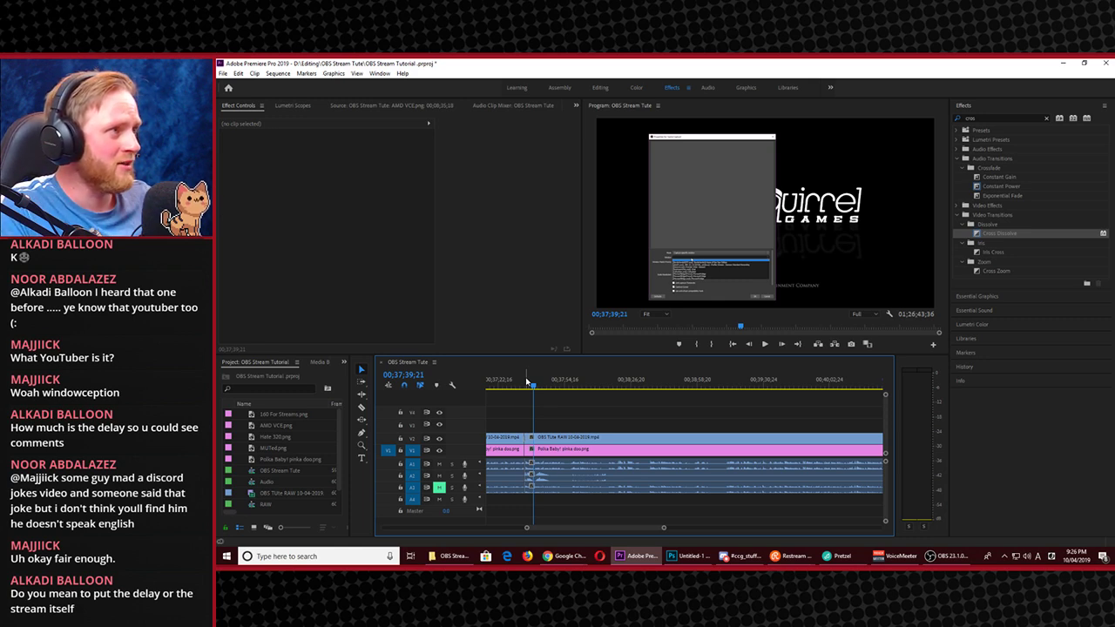
Resume playback, review the game launch in the maximized Program monitor up to 00;38;11;41, and restore the panel layout
{"action": "key", "text": "space"}
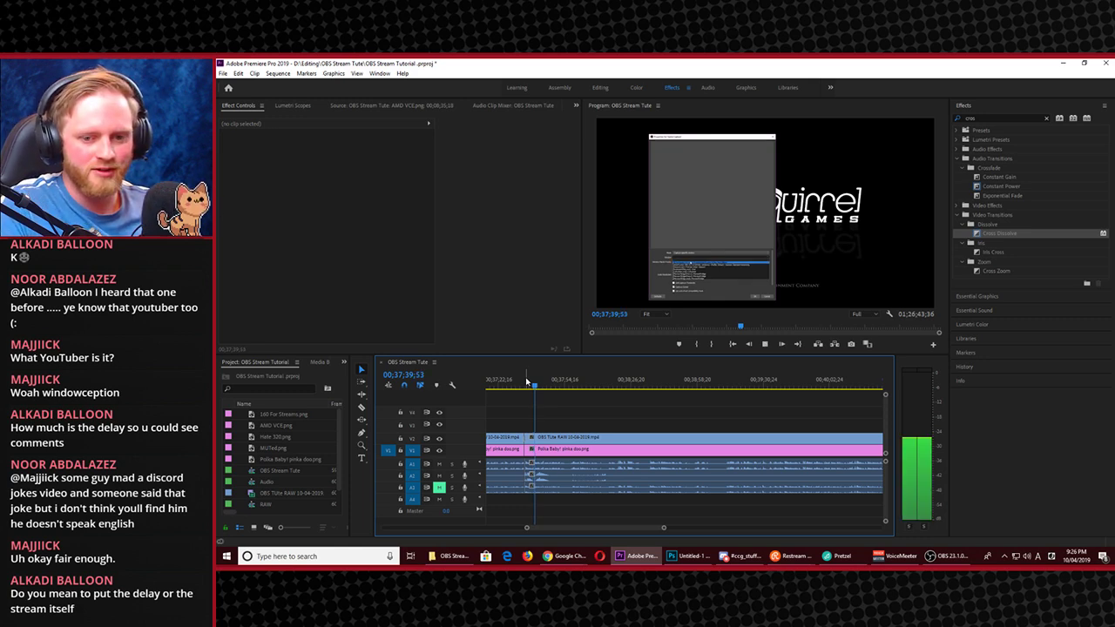
{"action": "left_click", "coordinate": [722, 242]}
{"action": "key", "text": "grave"}
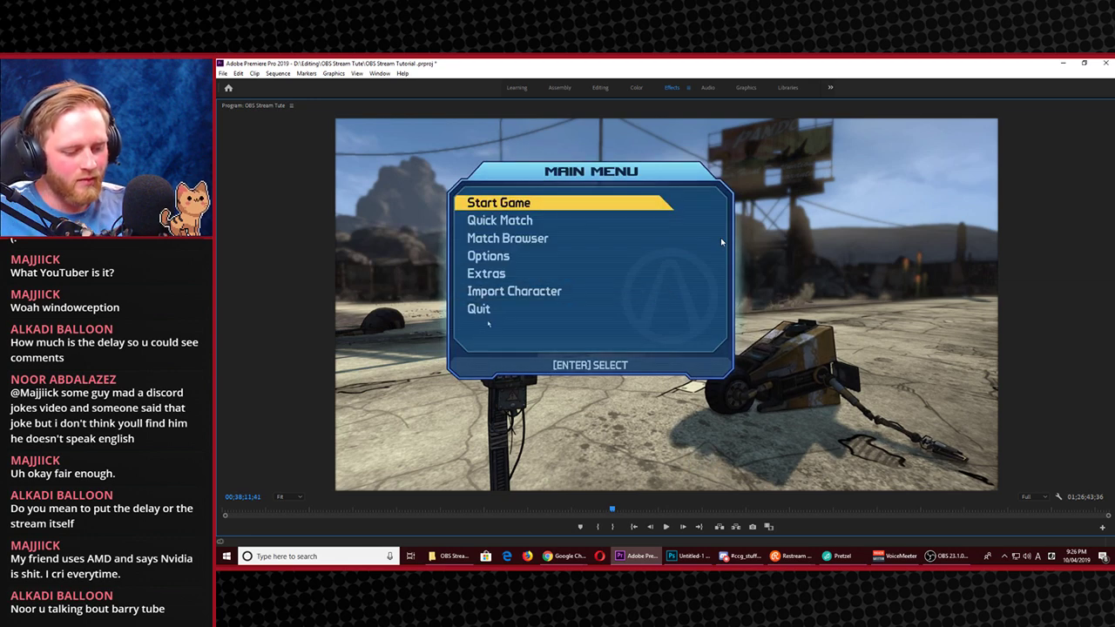
{"action": "key", "text": "grave"}
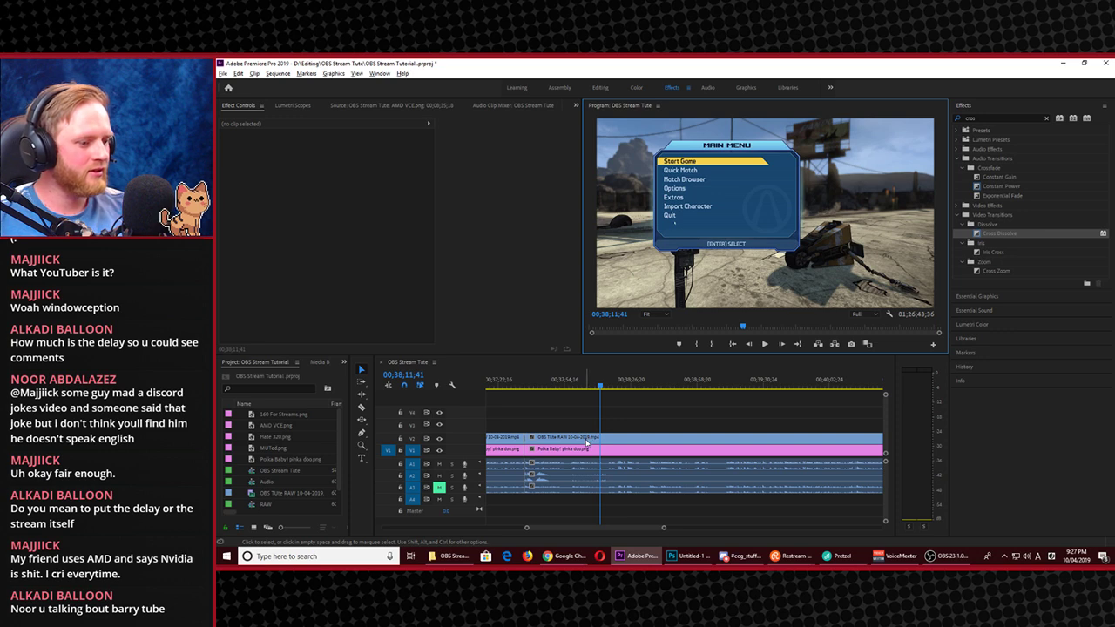
Rewind and replay the lead-in to the Borderlands title screen, leaving the playhead at 00;38;07;39
{"action": "scroll", "coordinate": [584, 441], "scroll_direction": "up", "scroll_amount": 5}
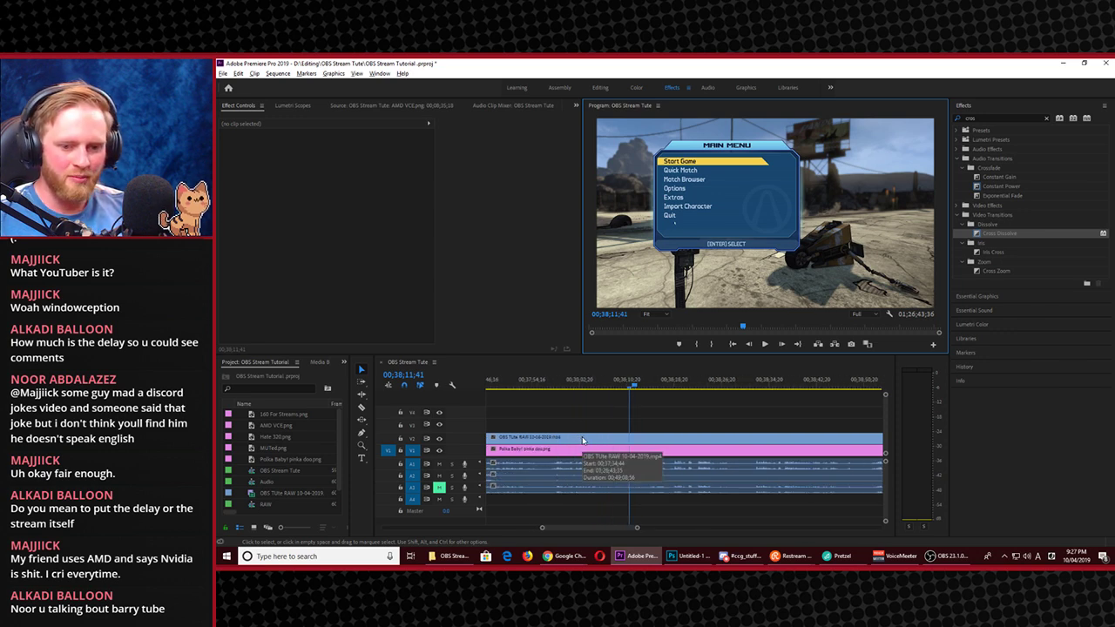
{"action": "left_click", "coordinate": [578, 391]}
{"action": "left_click_drag", "start_coordinate": [579, 391], "coordinate": [540, 391]}
{"action": "key", "text": "space"}
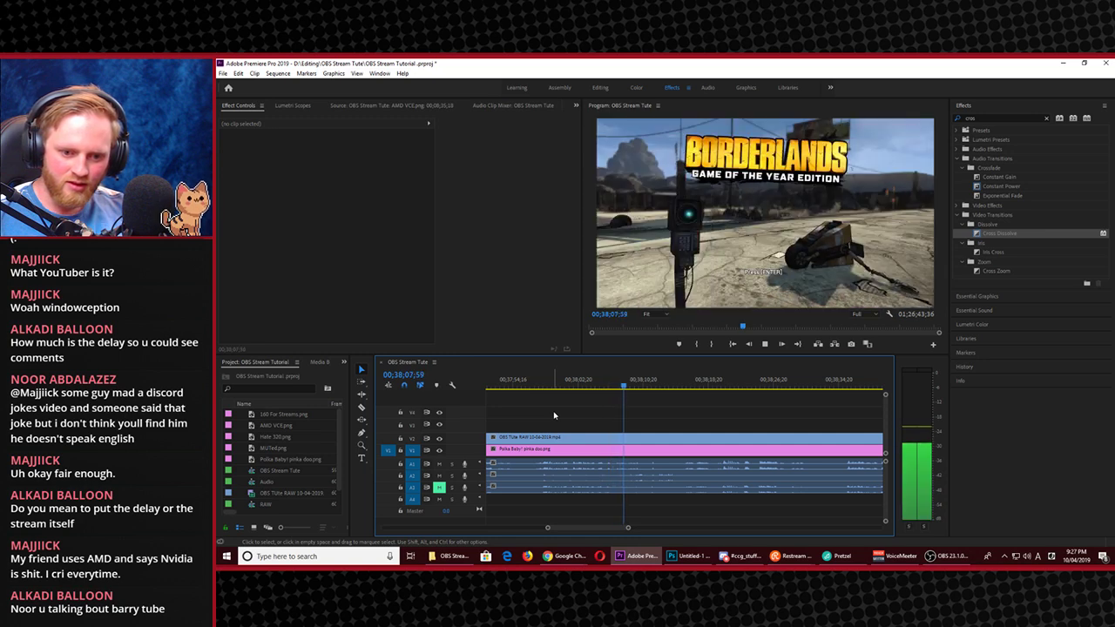
{"action": "key", "text": "space"}
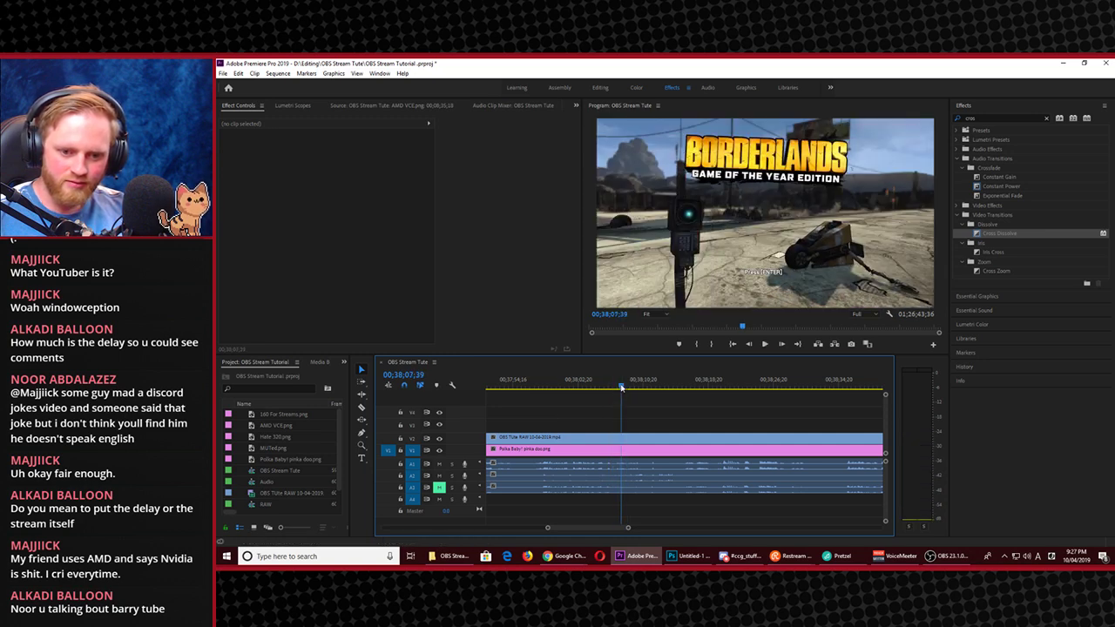
Split the clips on all tracks at 00;38;06;26, during the Borderlands title screen
{"action": "left_click", "coordinate": [610, 383]}
{"action": "key", "text": "c"}
{"action": "left_click", "coordinate": [614, 435], "text": "shift"}
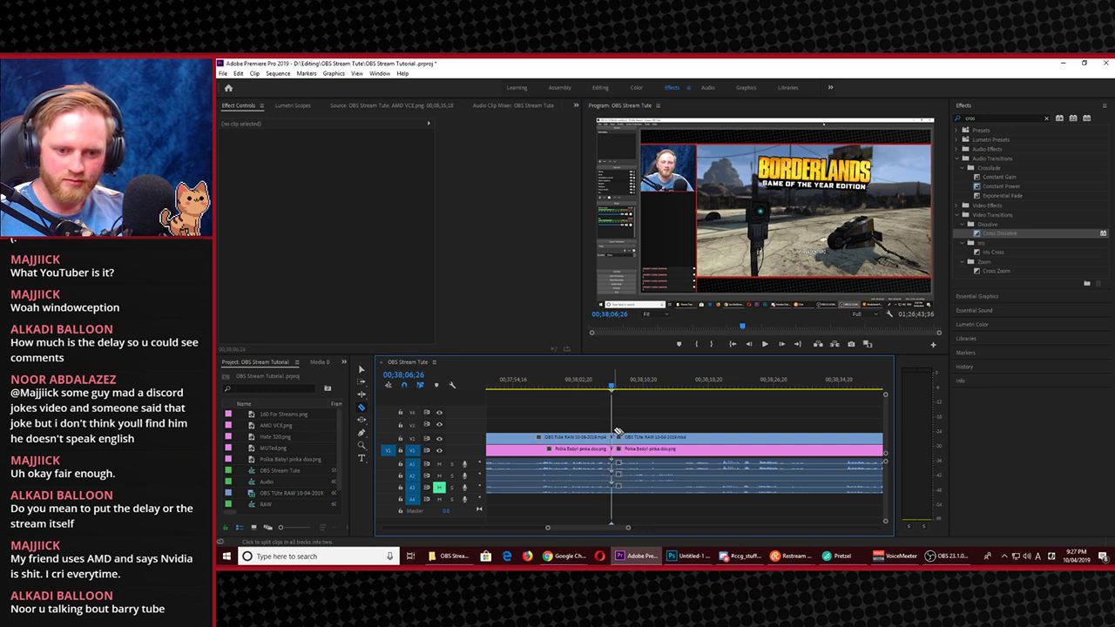
Play ahead to 00;38;24;20, split all tracks there, and ripple-delete the section back to the cut at 00;38;06;26
{"action": "left_click_drag", "start_coordinate": [627, 384], "coordinate": [691, 407]}
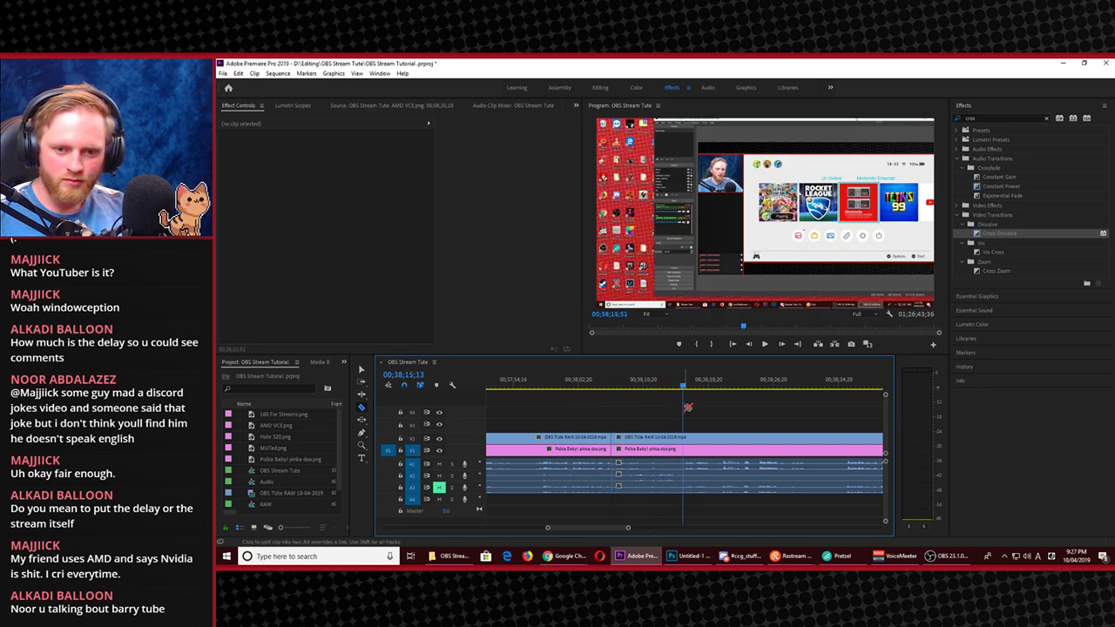
{"action": "key", "text": "space"}
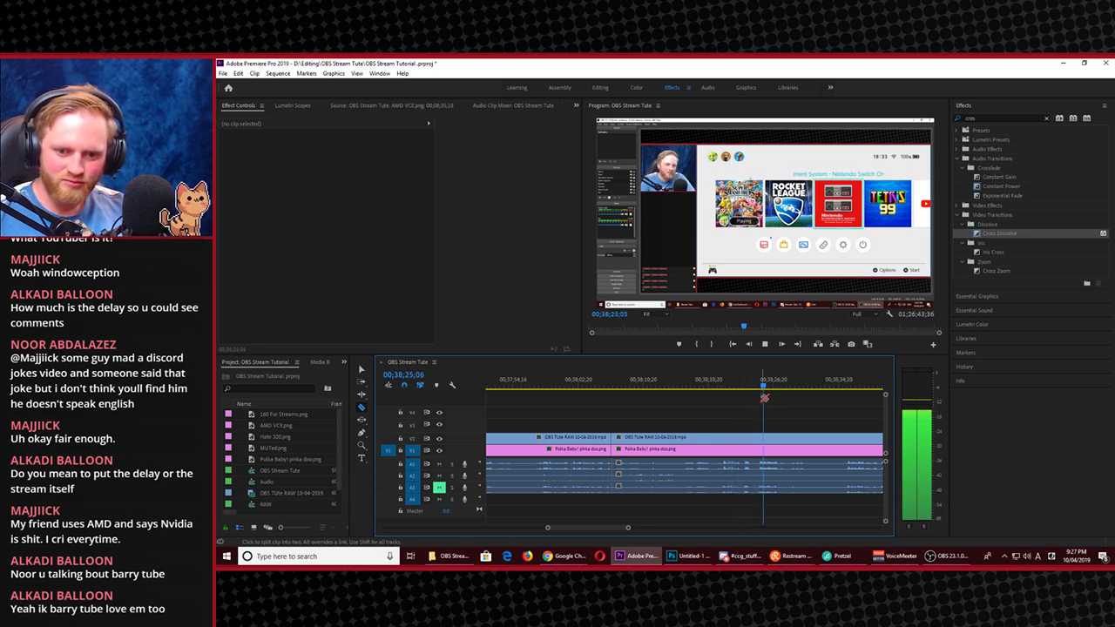
{"action": "left_click", "coordinate": [759, 386]}
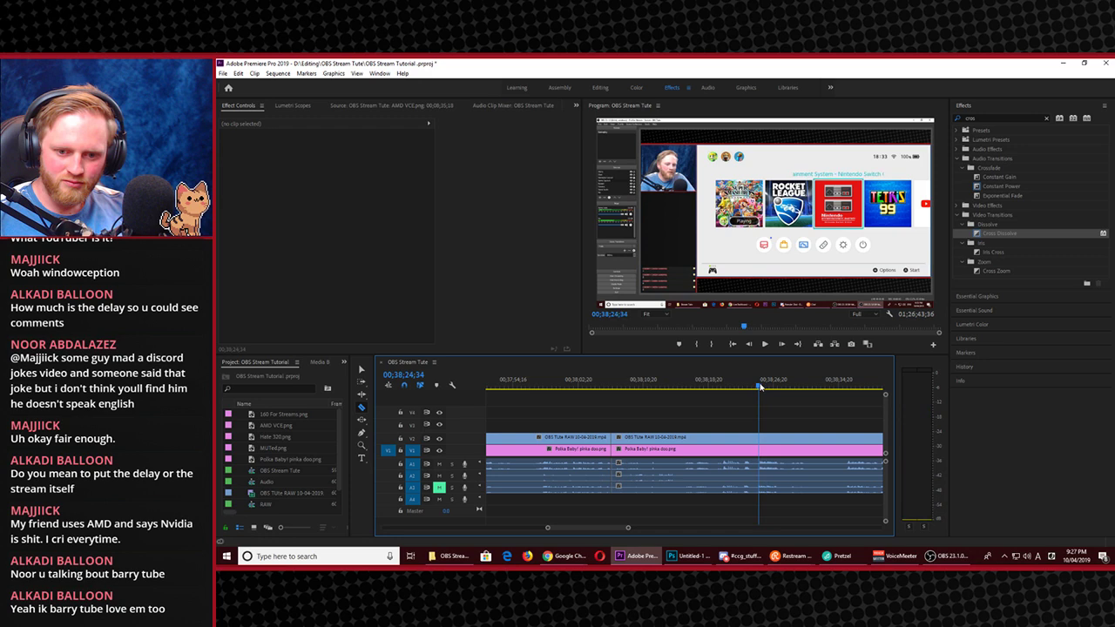
{"action": "left_click", "coordinate": [757, 442]}
{"action": "key", "text": "v"}
{"action": "left_click", "coordinate": [697, 459]}
{"action": "left_click", "coordinate": [693, 451]}
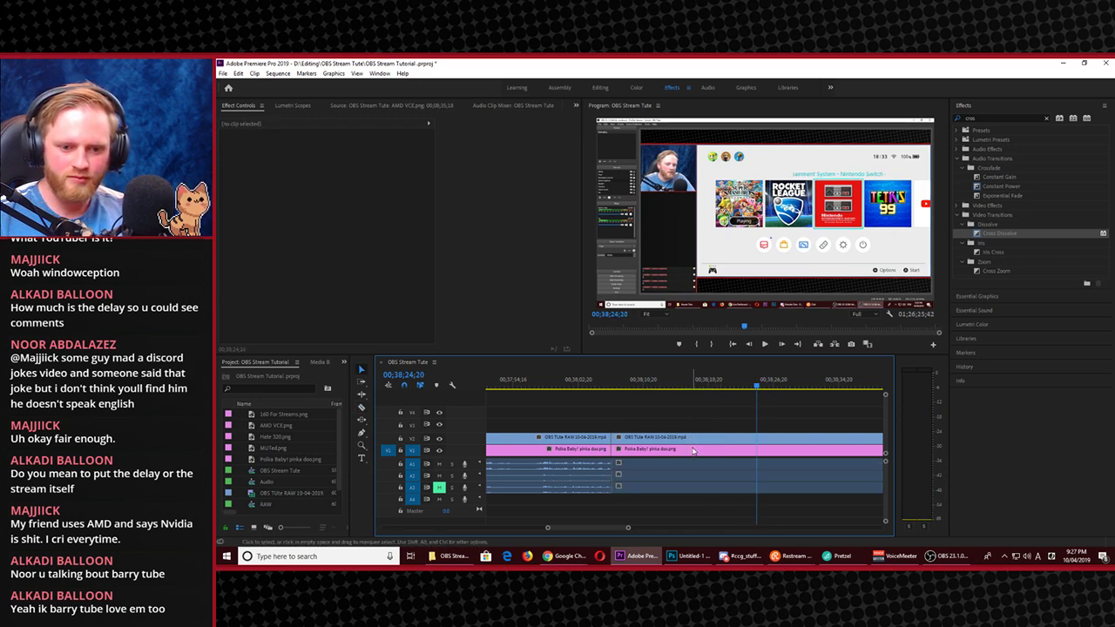
Apply the Cross Dissolve video transition to the recording's cut at 00;38;06;26 and play through it
{"action": "left_click_drag", "start_coordinate": [977, 242], "coordinate": [765, 364]}
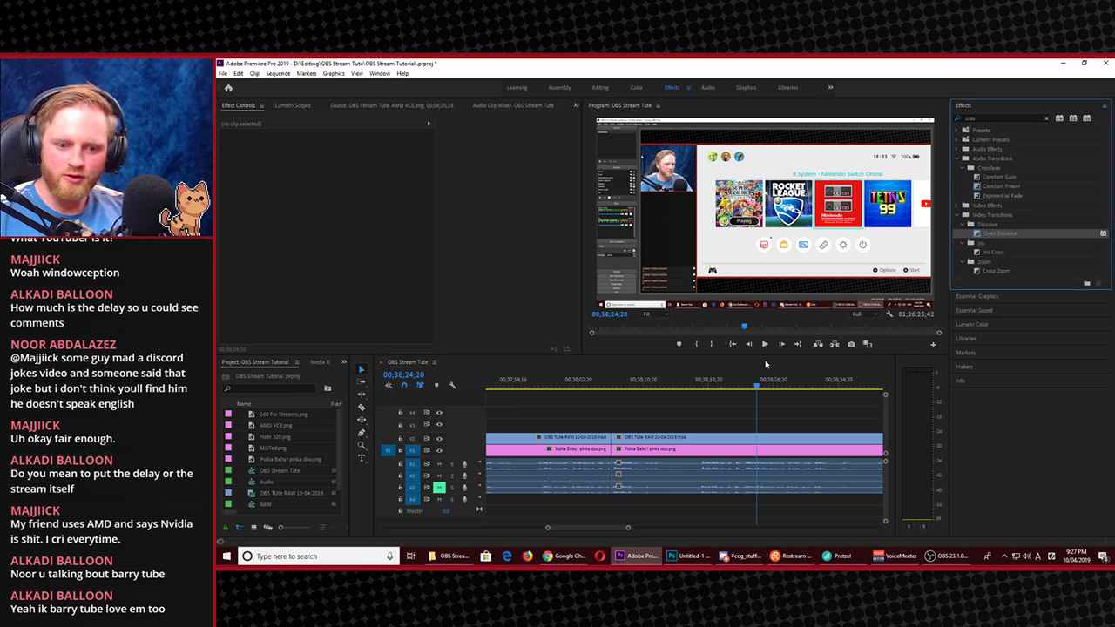
{"action": "left_click_drag", "start_coordinate": [612, 438], "coordinate": [613, 438]}
{"action": "left_click", "coordinate": [608, 388]}
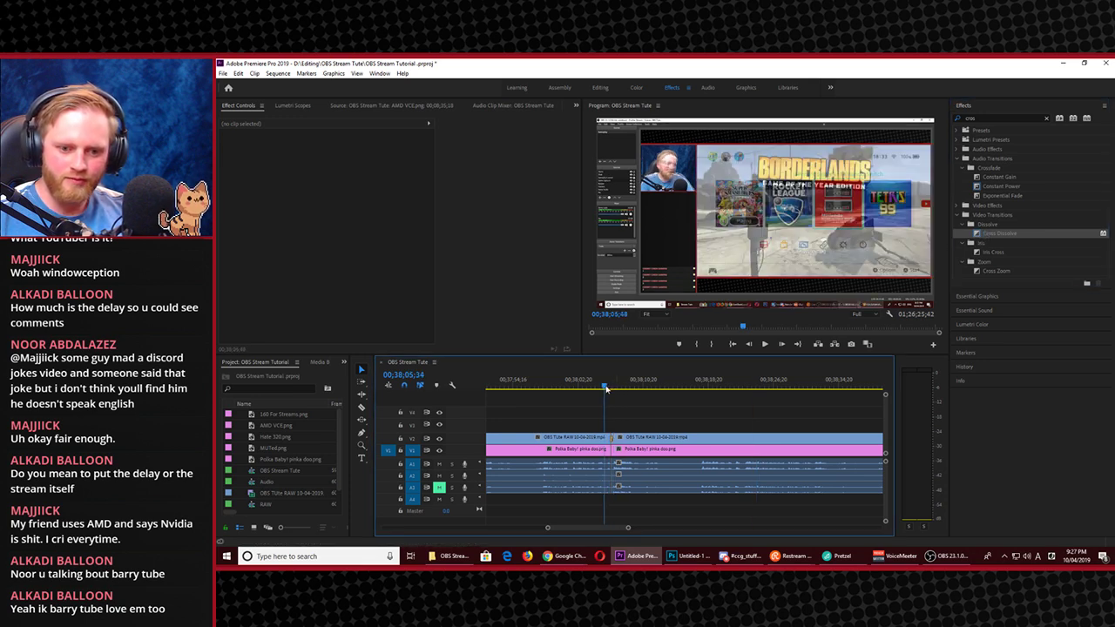
{"action": "key", "text": "space"}
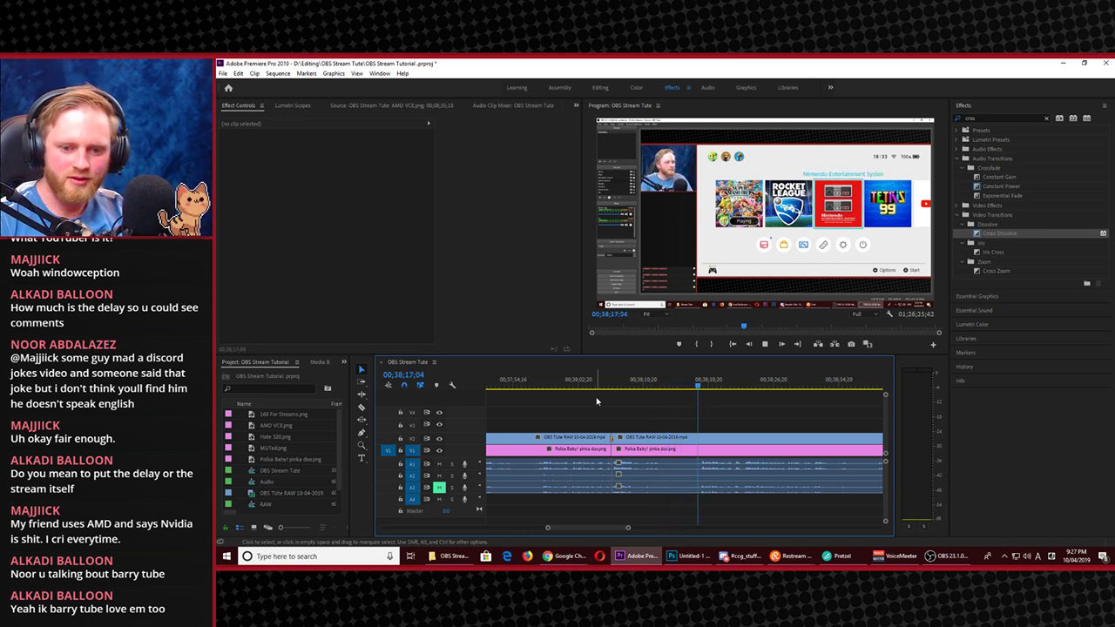
Split all tracks at 00;38;10;15 and again before the next speech, and ripple-delete the section between the cuts
{"action": "left_click", "coordinate": [646, 384]}
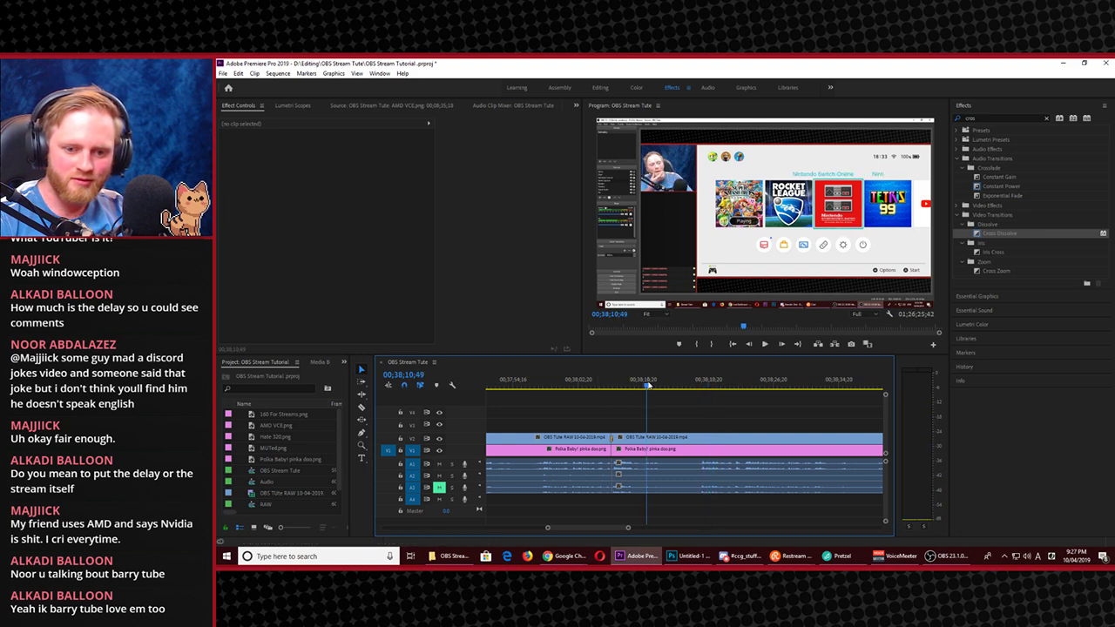
{"action": "left_click", "coordinate": [647, 383]}
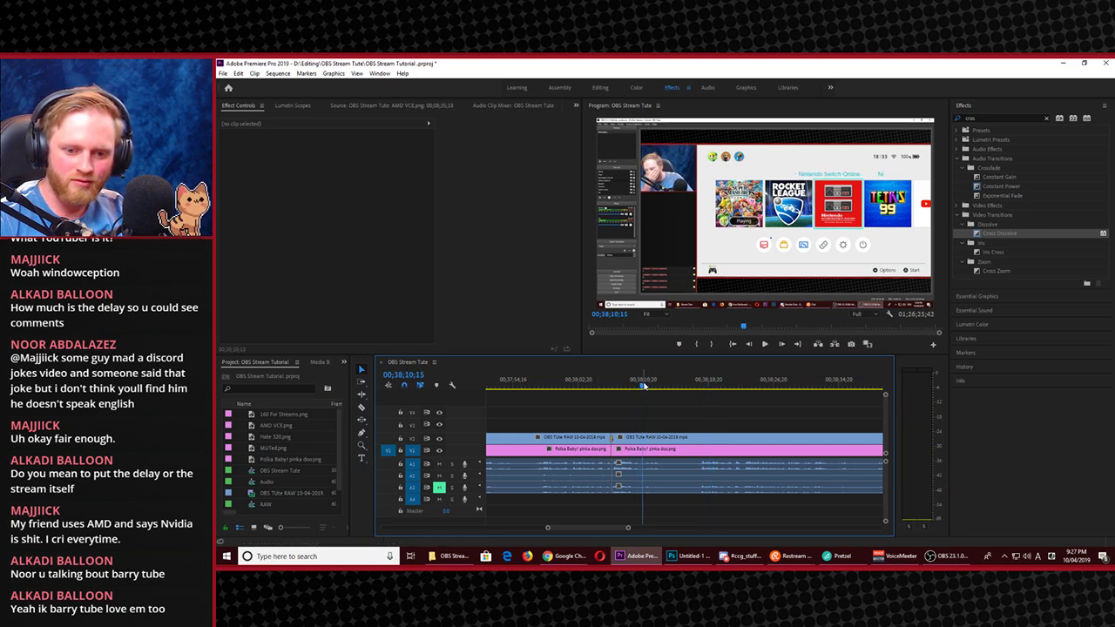
{"action": "key", "text": "c"}
{"action": "left_click", "coordinate": [648, 436], "text": "shift"}
{"action": "left_click", "coordinate": [698, 436], "text": "shift"}
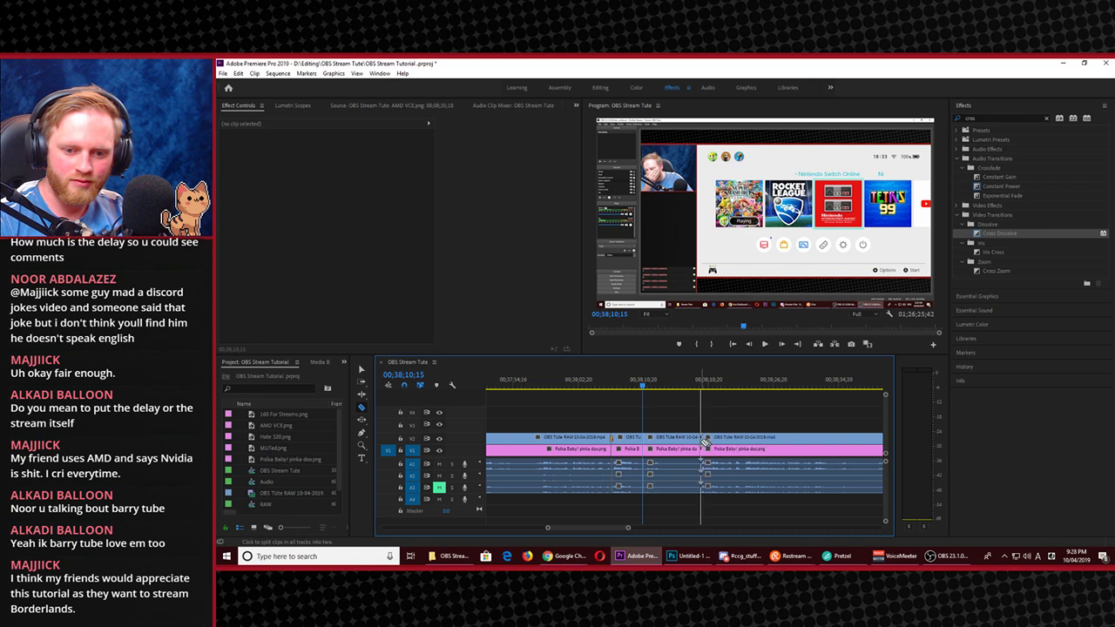
{"action": "key", "text": "v"}
{"action": "left_click_drag", "start_coordinate": [672, 425], "coordinate": [662, 519]}
{"action": "key", "text": "shift+Delete"}
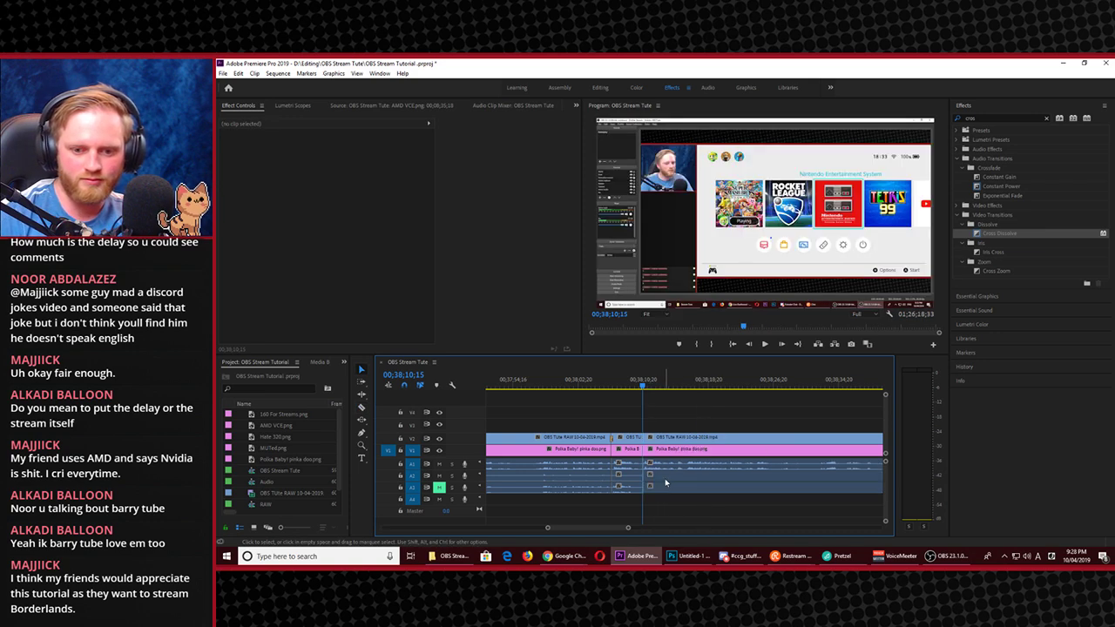
Split all tracks at 00;38;09;06, ripple-delete the short piece up to the following cut, and play the new join
{"action": "key", "text": "space"}
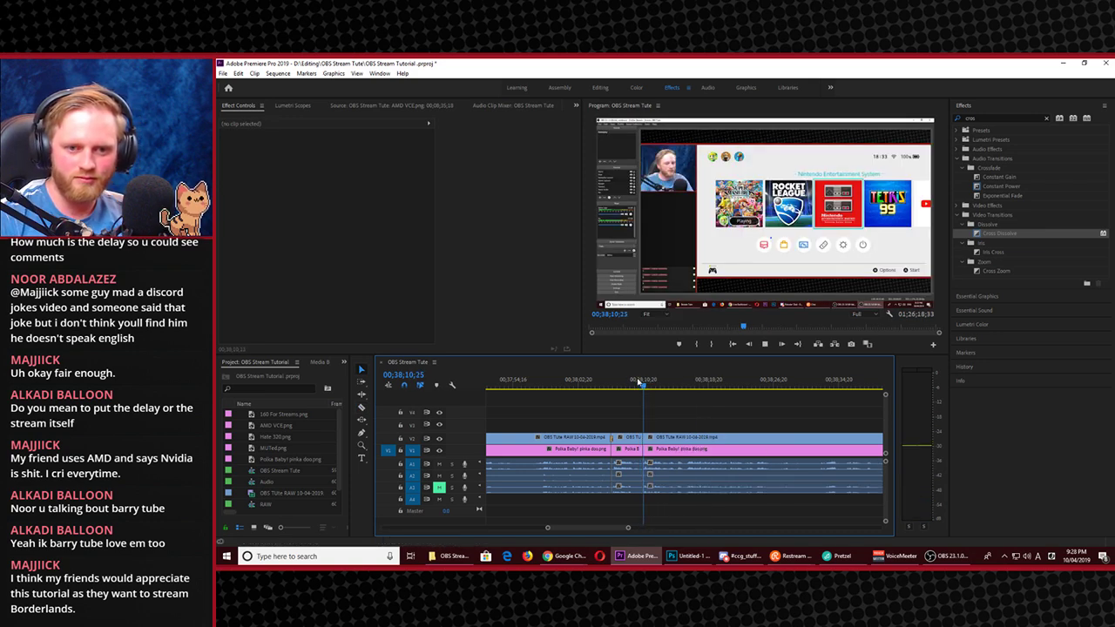
{"action": "key", "text": "="}
{"action": "key", "text": "="}
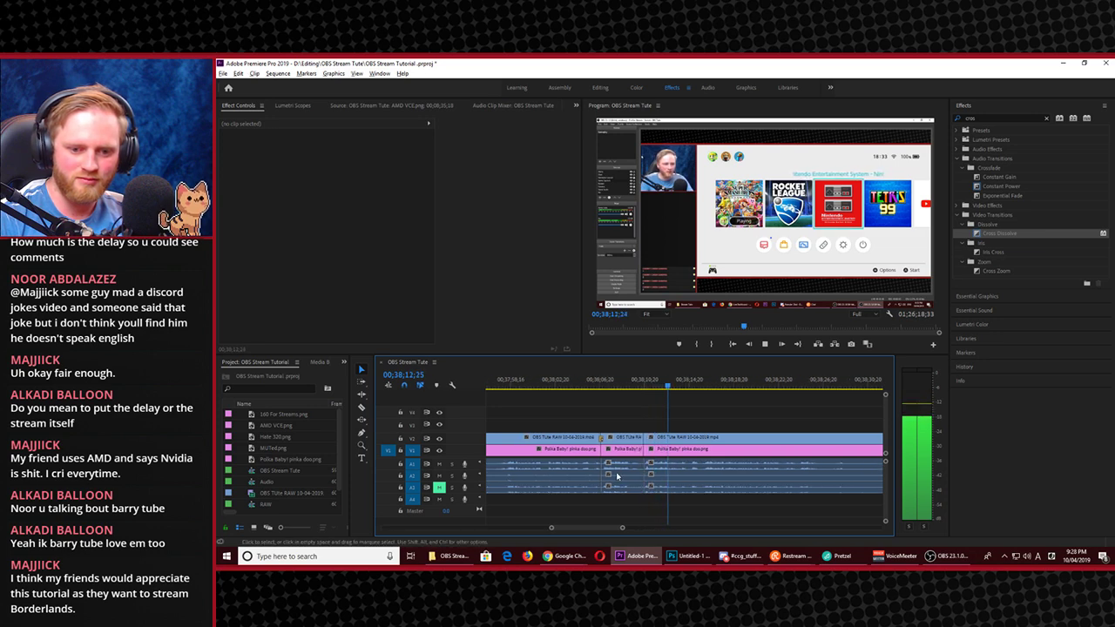
{"action": "left_click", "coordinate": [647, 389]}
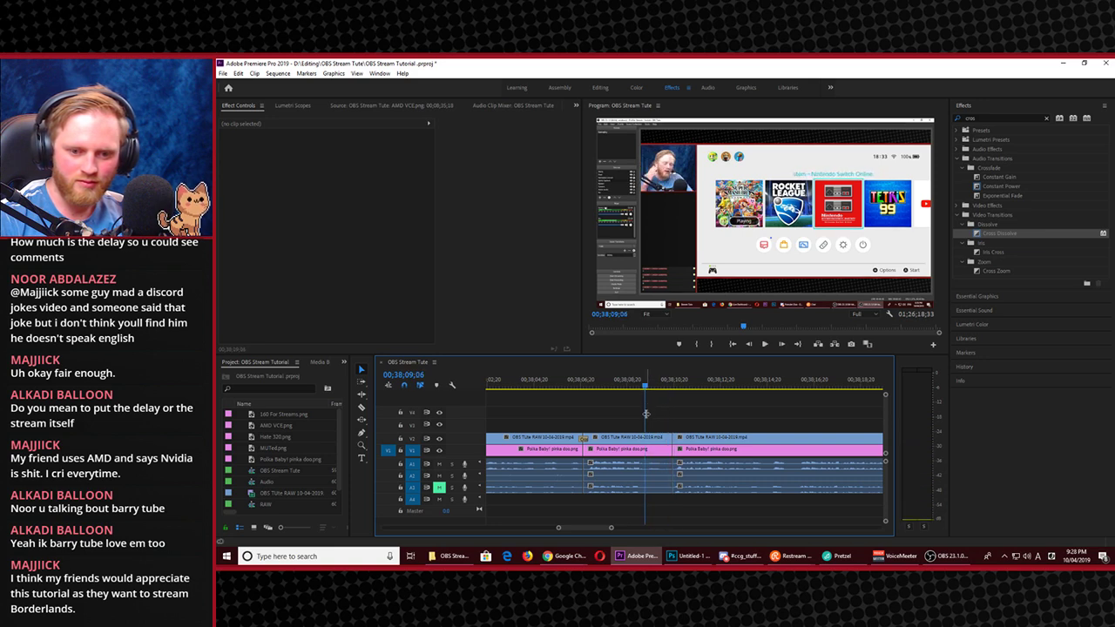
{"action": "key", "text": "ctrl+k"}
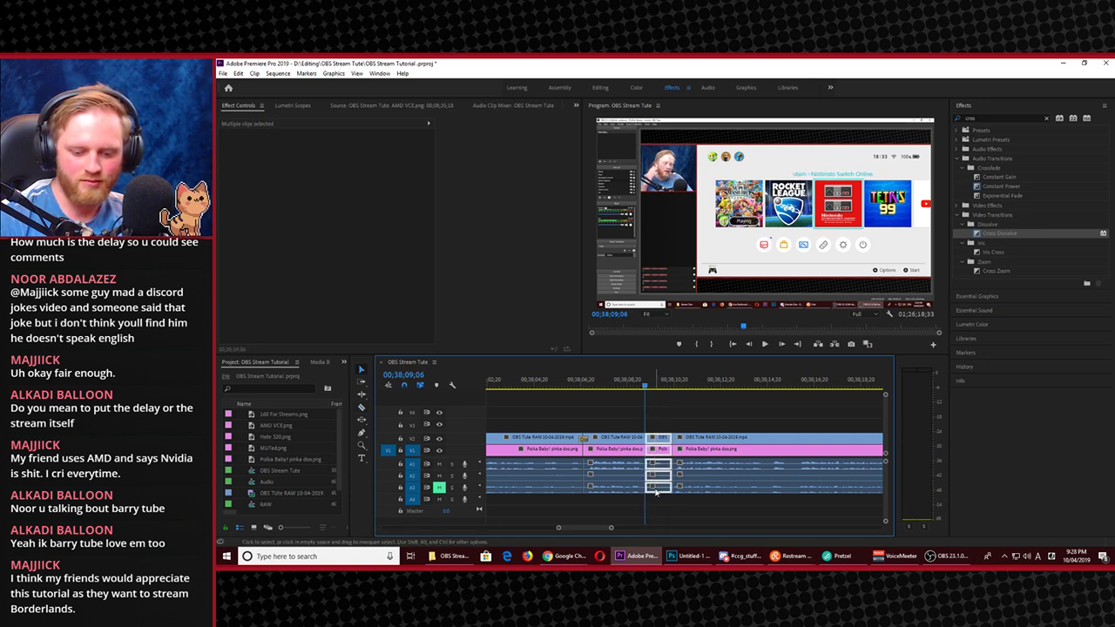
{"action": "key", "text": "Delete"}
{"action": "key", "text": "Delete"}
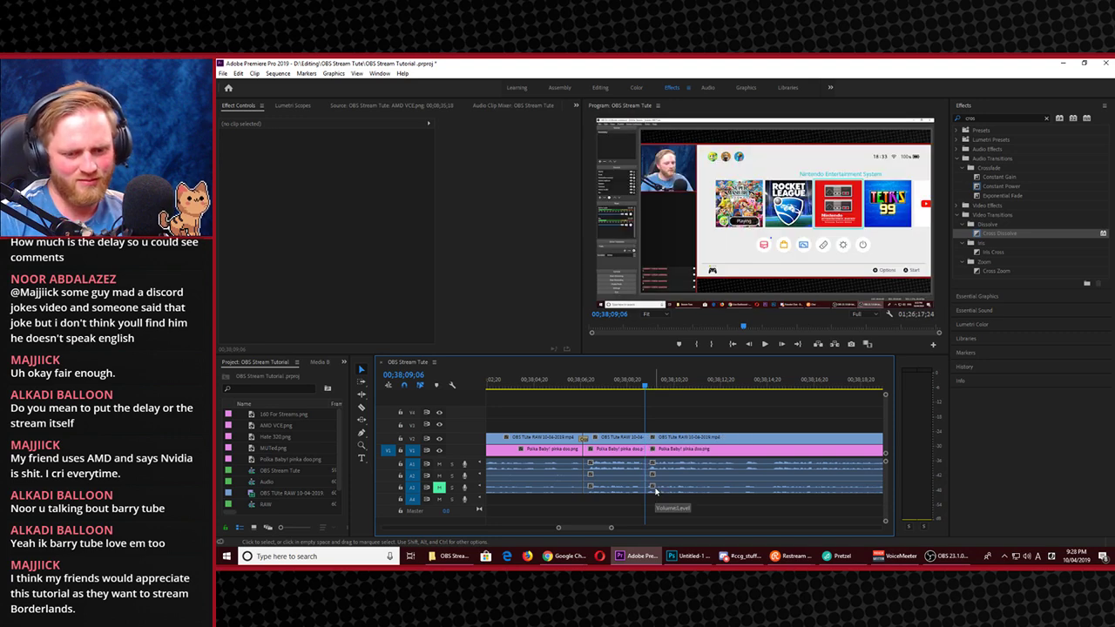
{"action": "key", "text": "space"}
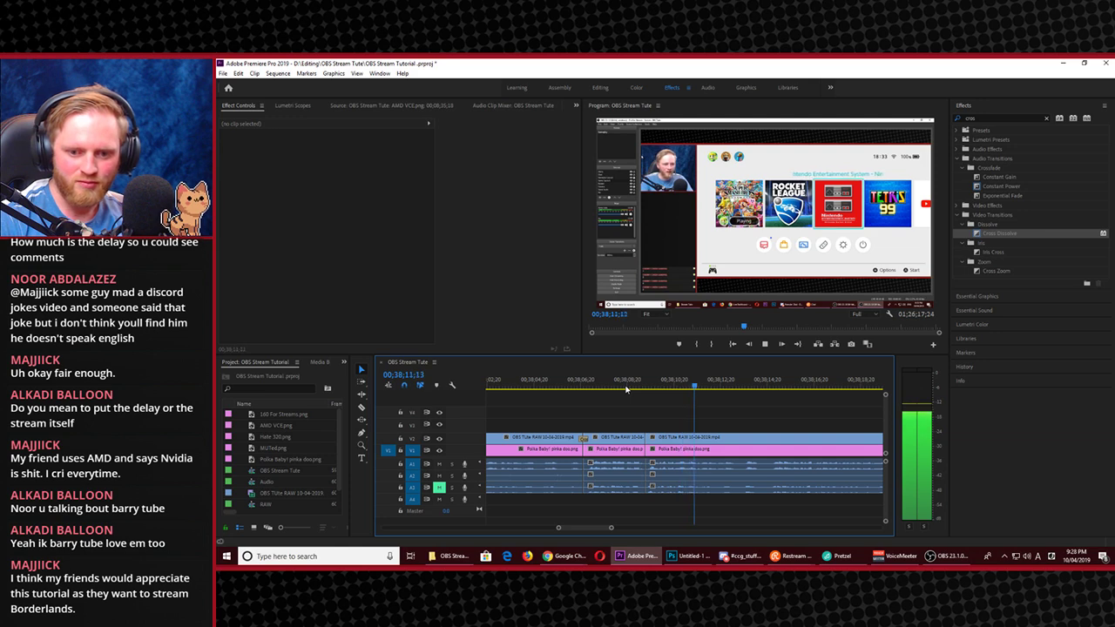
{"action": "key", "text": "space"}
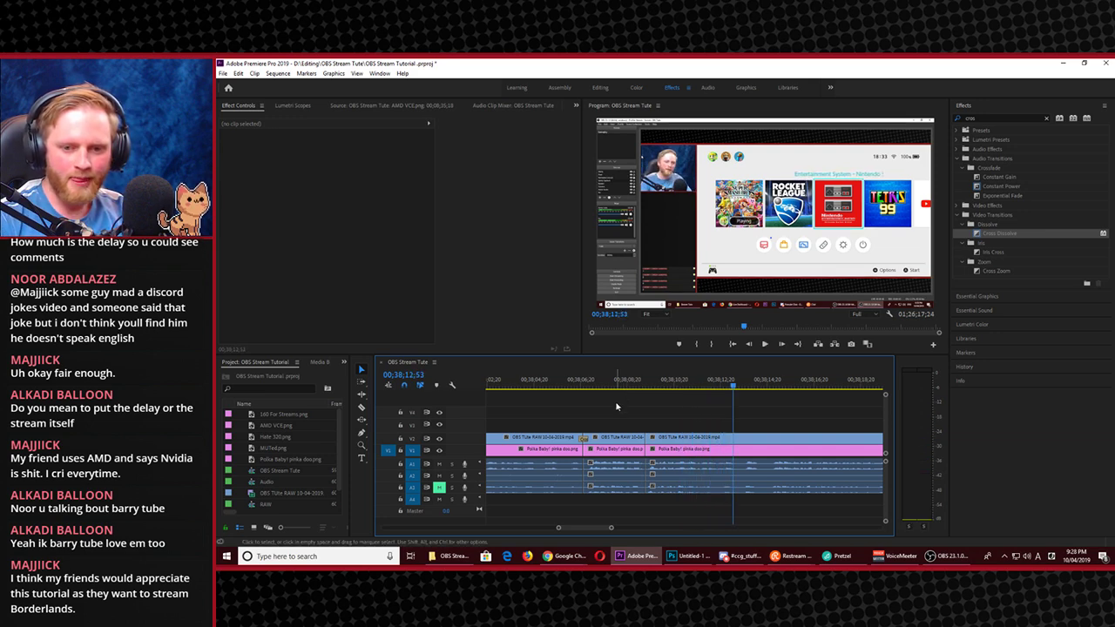
Apply the Cross Dissolve video transition to the recording's cut at 00;38;09;06 and play it back
{"action": "left_click", "coordinate": [1011, 237]}
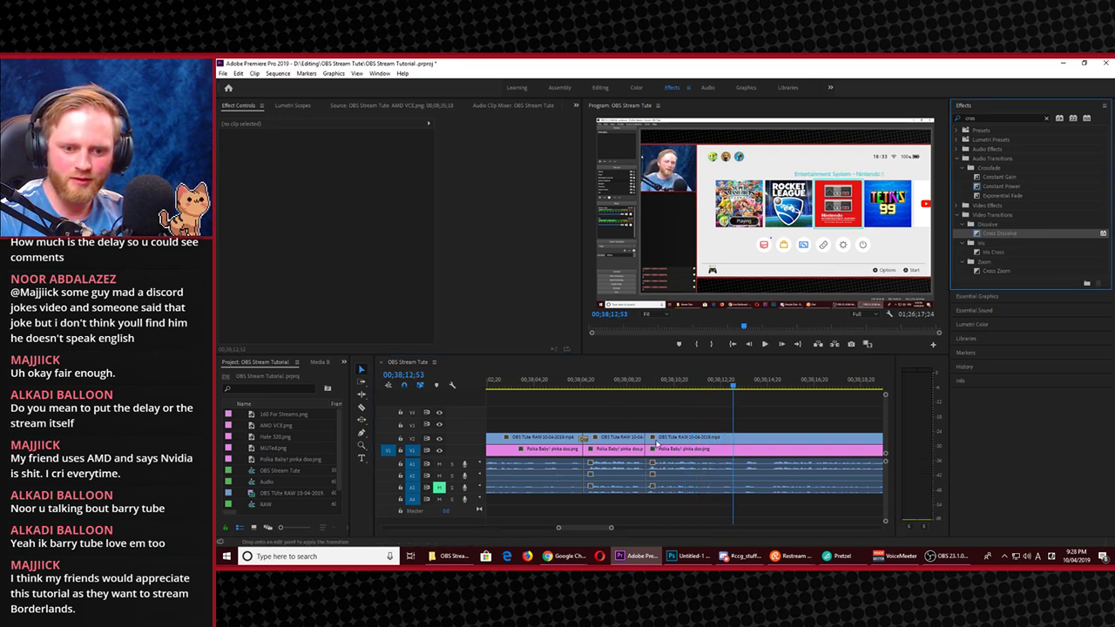
{"action": "left_click_drag", "start_coordinate": [645, 441], "coordinate": [645, 441]}
{"action": "left_click", "coordinate": [633, 379]}
{"action": "key", "text": "space"}
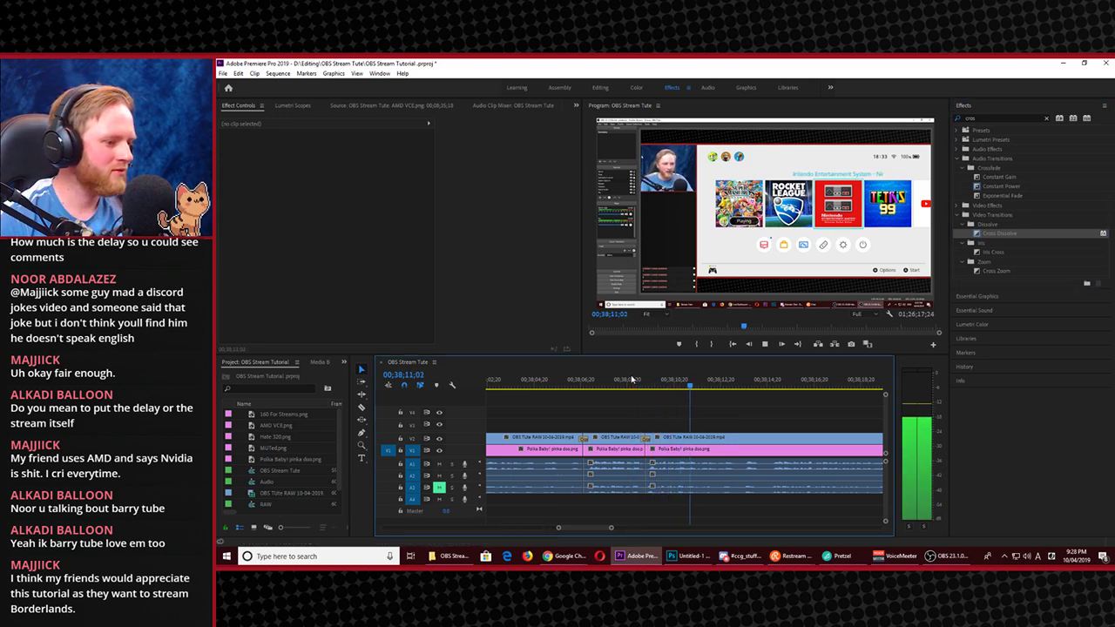
{"action": "key", "text": "space"}
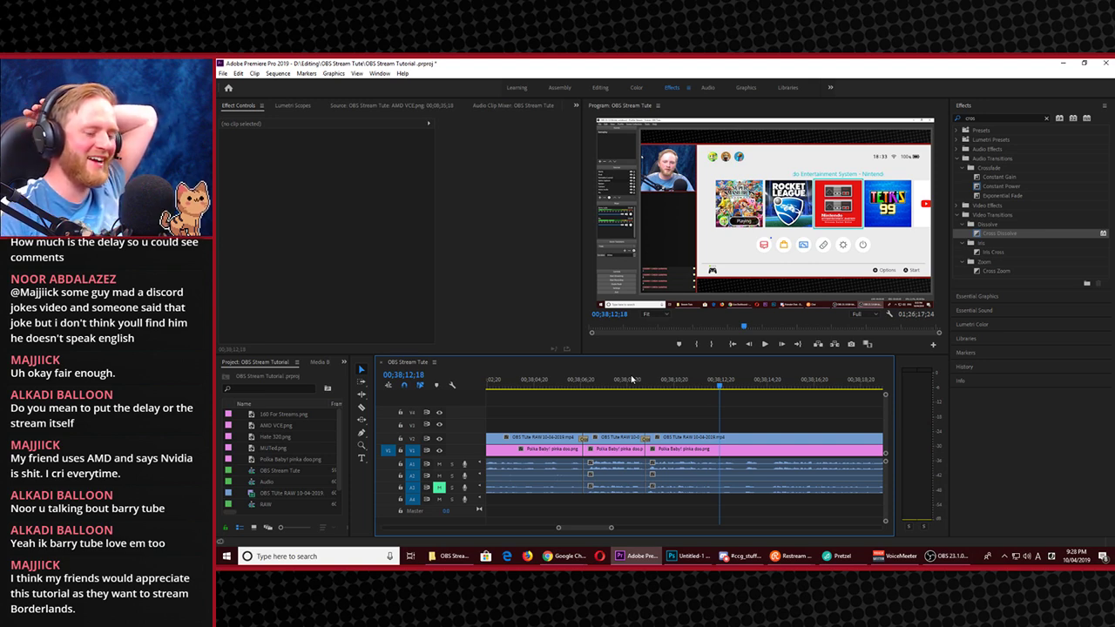
Play on to the next pause, split all tracks at 00;38;24;37, and save the project
{"action": "key", "text": "space"}
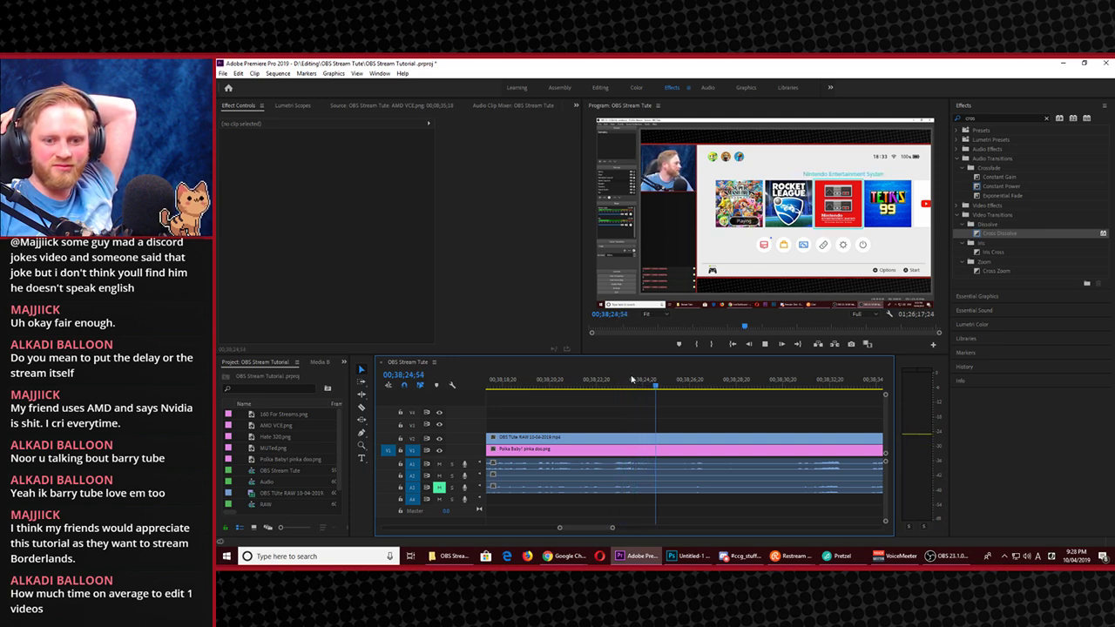
{"action": "key", "text": "space"}
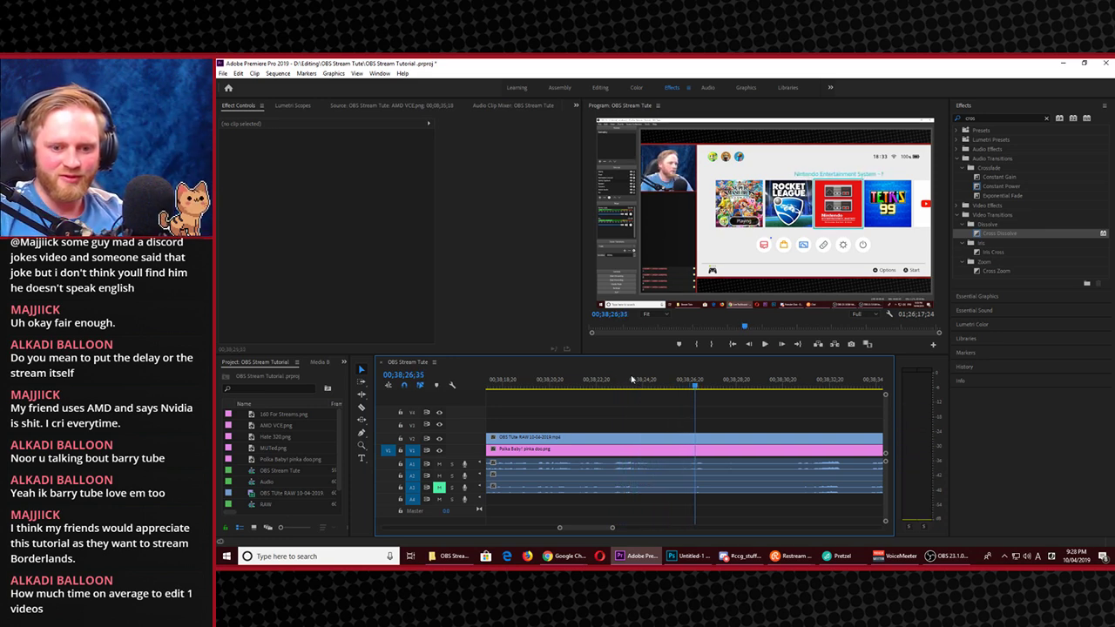
{"action": "left_click_drag", "start_coordinate": [669, 389], "coordinate": [651, 388]}
{"action": "key", "text": "c"}
{"action": "left_click", "coordinate": [652, 447], "text": "shift"}
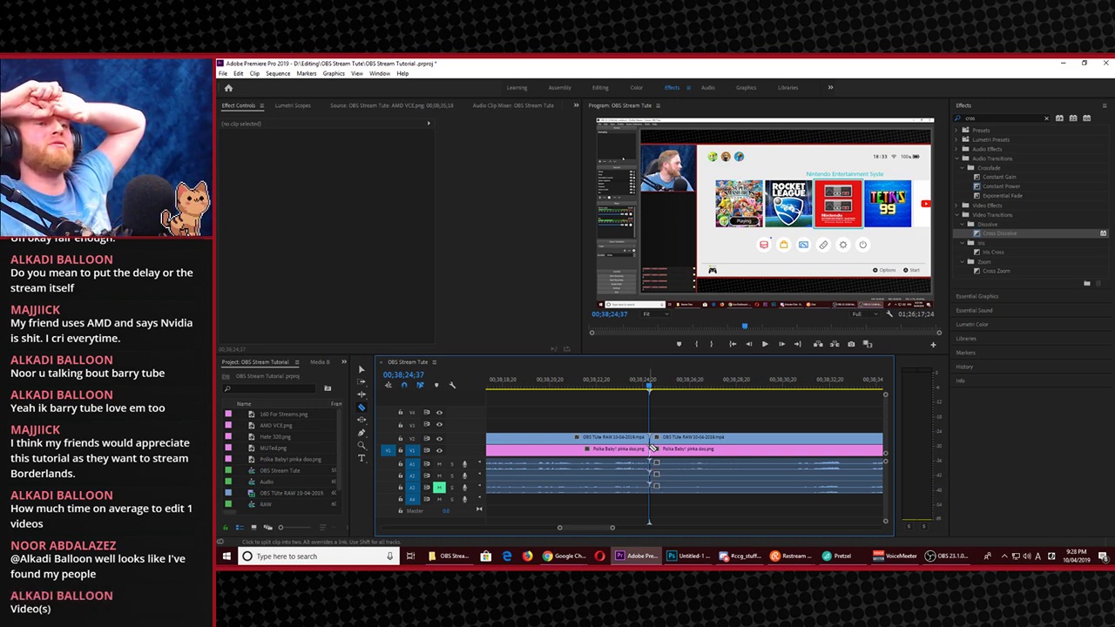
{"action": "key", "text": "ctrl+s"}
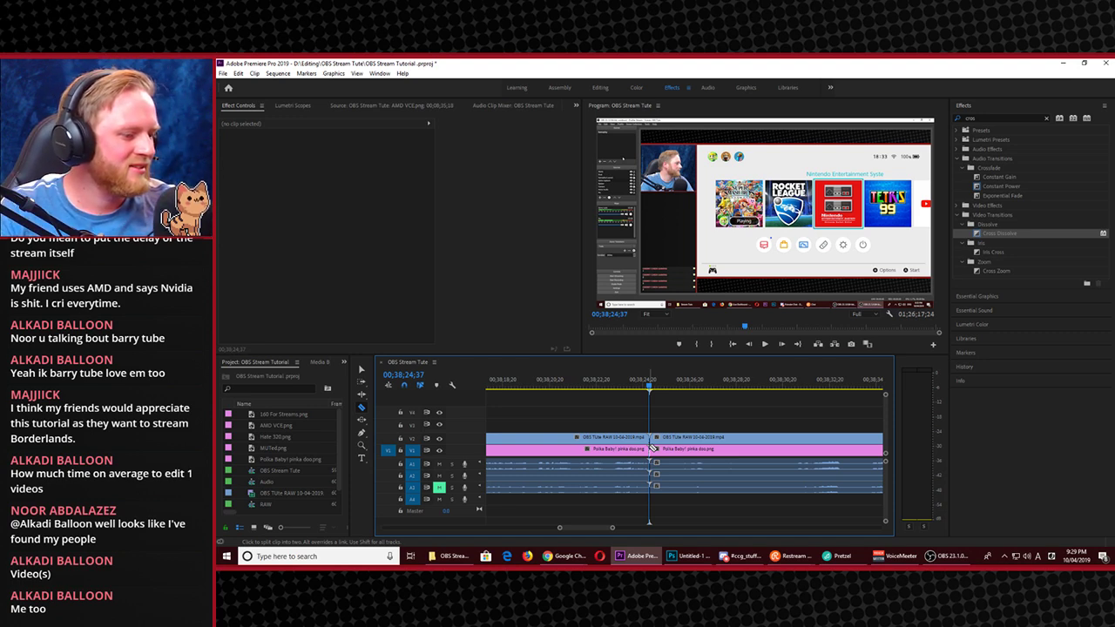
{"action": "mouse_move", "coordinate": [667, 555]}
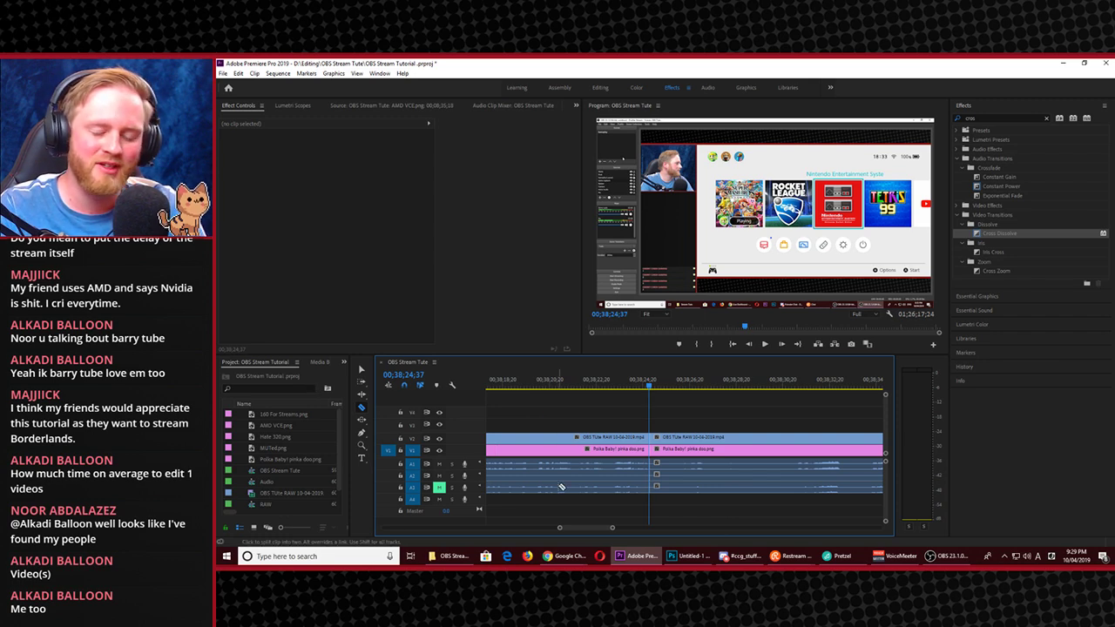
Locate where speech resumes at 00;38;46;23, split all tracks there, and ripple-delete the section back to the 00;38;24;37 cut
{"action": "key", "text": "space"}
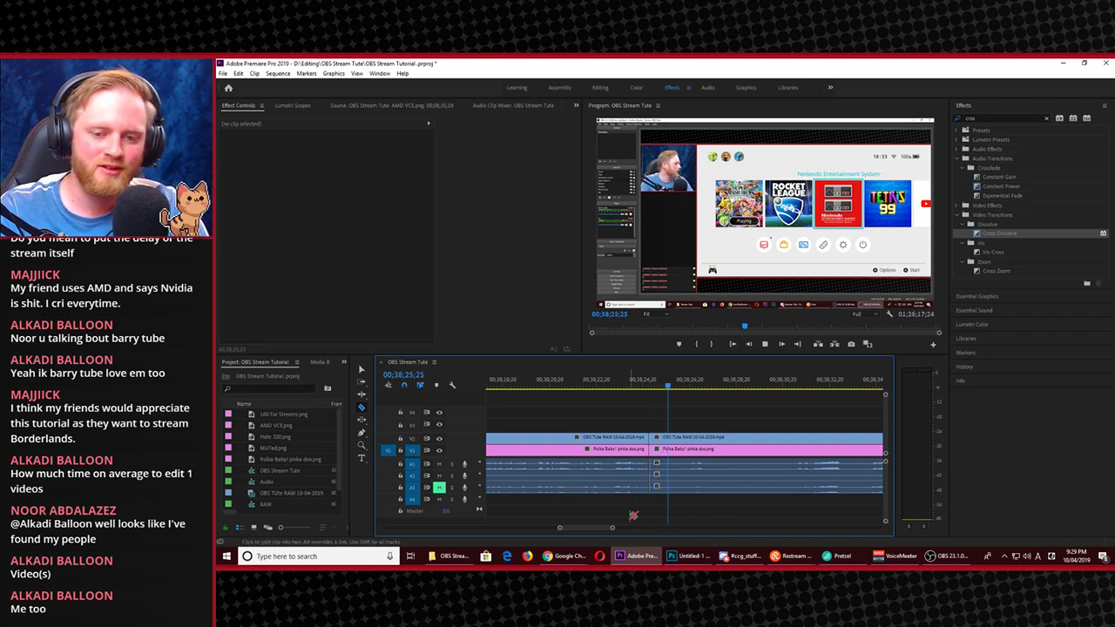
{"action": "left_click", "coordinate": [788, 386]}
{"action": "left_click_drag", "start_coordinate": [788, 386], "coordinate": [799, 386]}
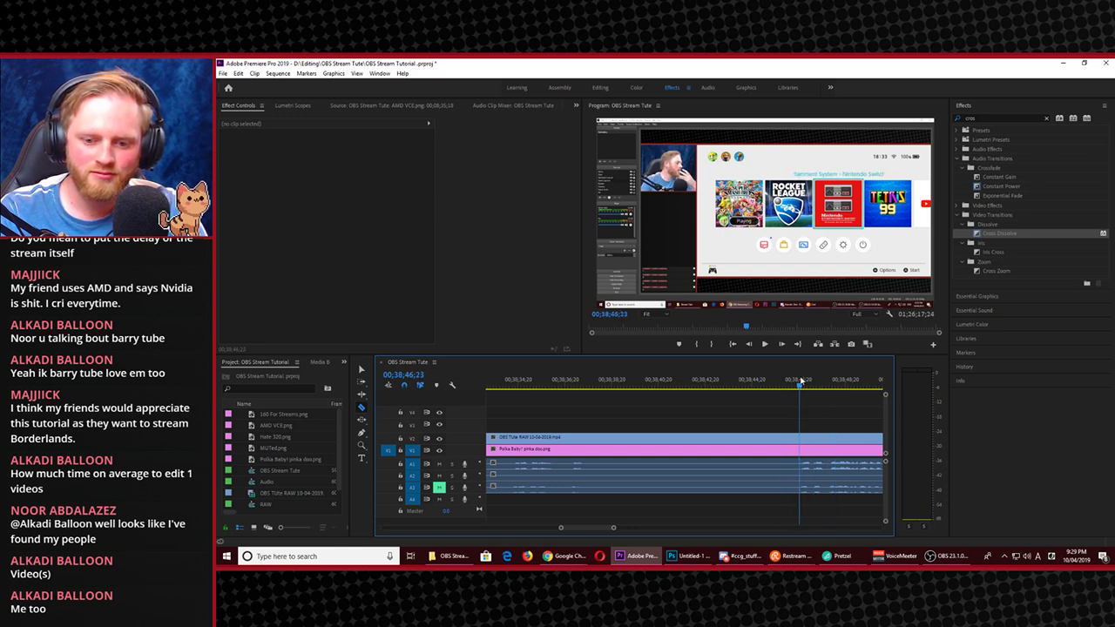
{"action": "left_click", "coordinate": [800, 428], "text": "shift"}
{"action": "key", "text": "v"}
{"action": "left_click_drag", "start_coordinate": [650, 397], "coordinate": [655, 488]}
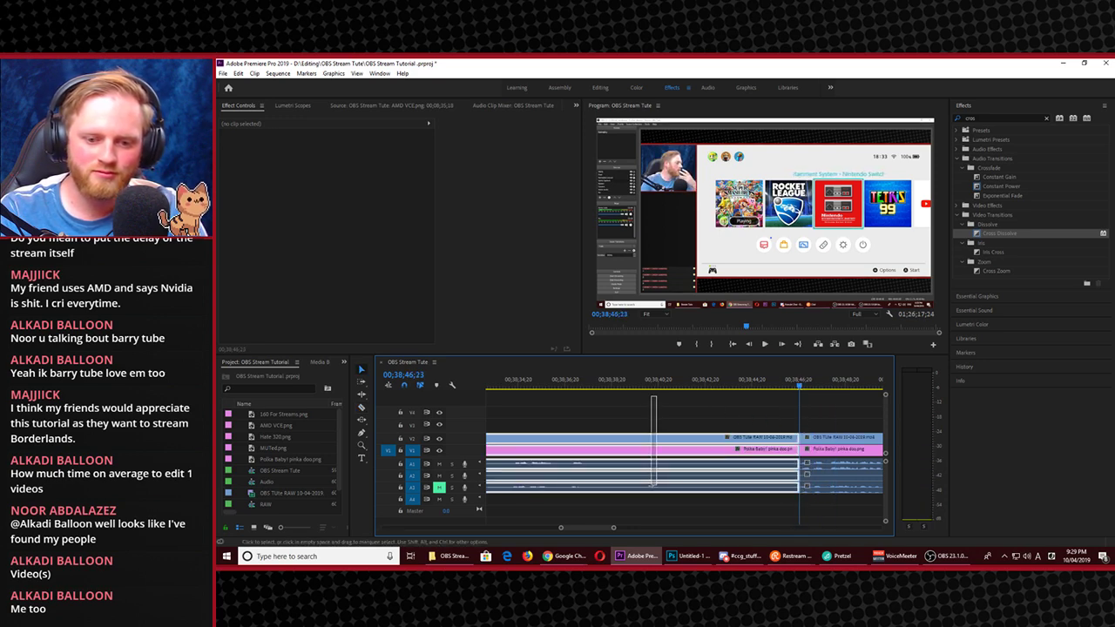
{"action": "key", "text": "Delete"}
{"action": "left_click", "coordinate": [649, 489]}
{"action": "key", "text": "Delete"}
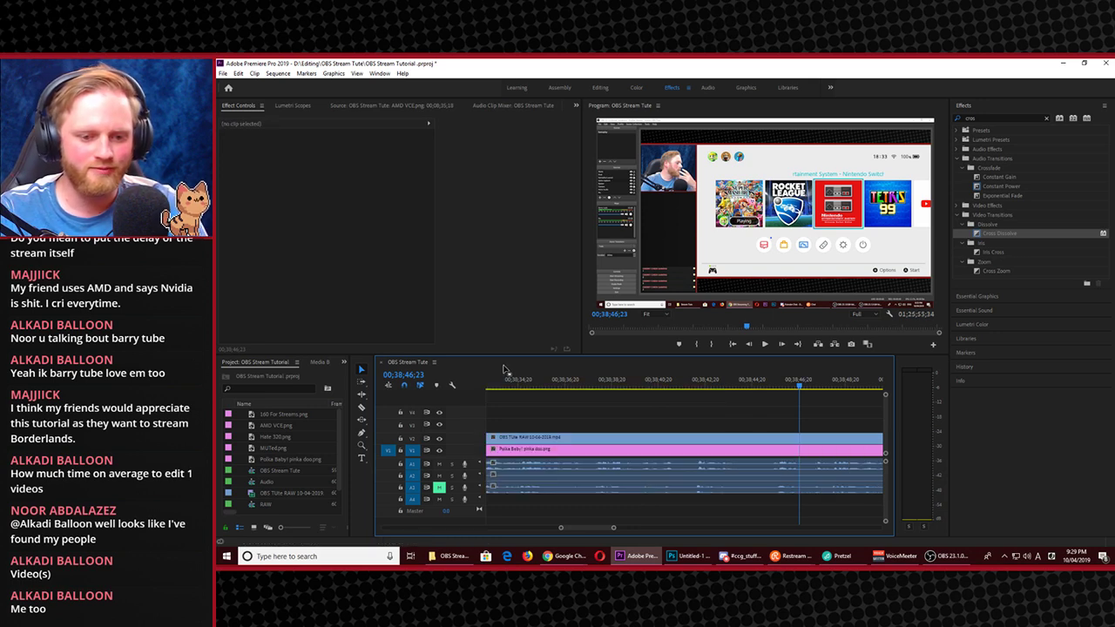
Replay the join at 00;38;24;37 several times, leaving the playhead at 00;38;23;11
{"action": "left_click_drag", "start_coordinate": [509, 386], "coordinate": [598, 393]}
{"action": "key", "text": "space"}
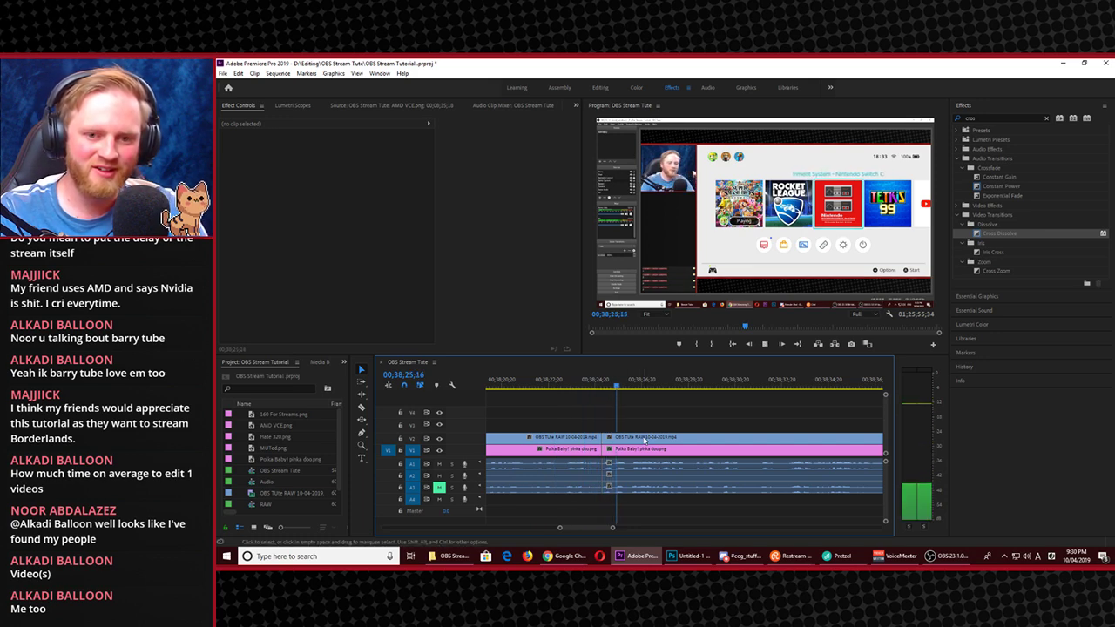
{"action": "left_click_drag", "start_coordinate": [582, 388], "coordinate": [550, 394]}
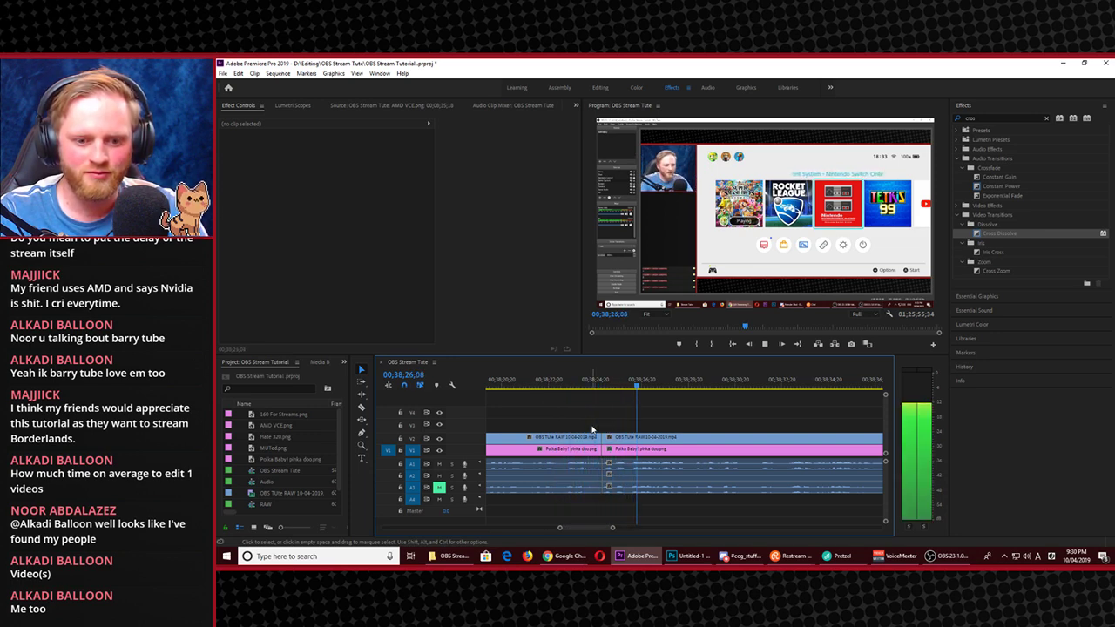
{"action": "key", "text": "space"}
{"action": "left_click_drag", "start_coordinate": [579, 389], "coordinate": [544, 403]}
{"action": "key", "text": "space"}
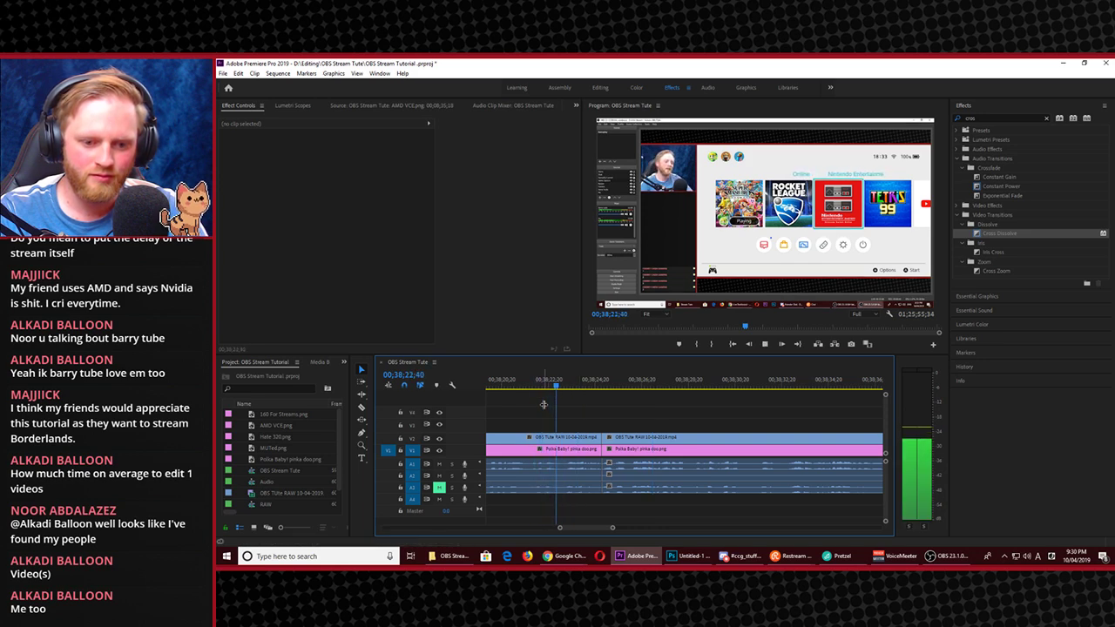
{"action": "left_click", "coordinate": [568, 386]}
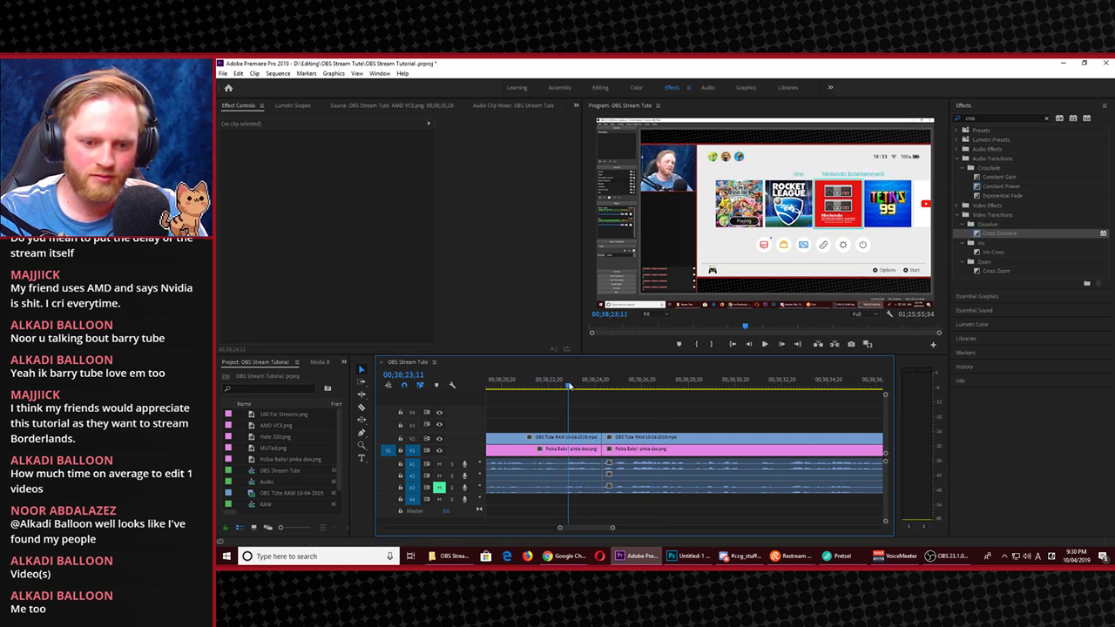
Split all tracks at 00;38;23;05 and again just before 00;38;26, and ripple-delete both pieces between these cuts
{"action": "key", "text": "c"}
{"action": "left_click", "coordinate": [571, 442], "text": "shift"}
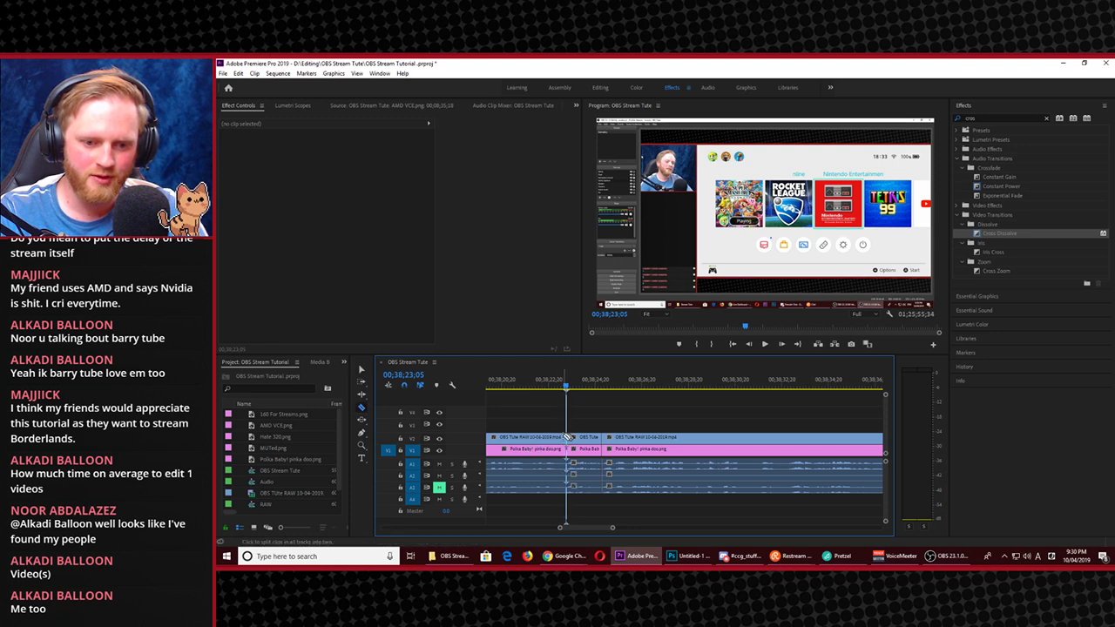
{"action": "left_click", "coordinate": [629, 435], "text": "shift"}
{"action": "key", "text": "v"}
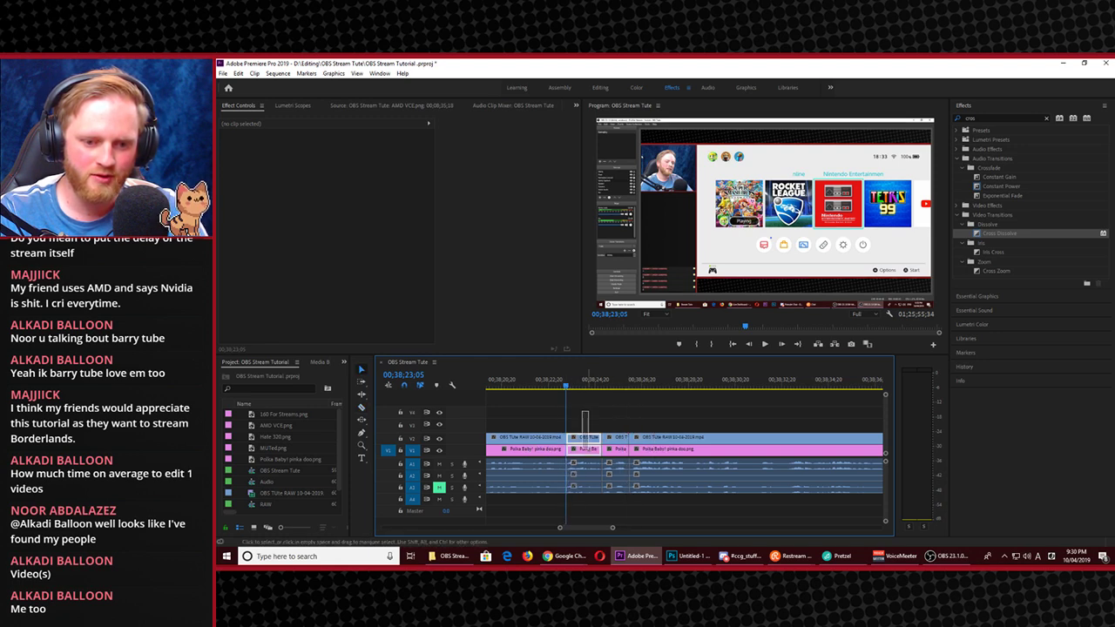
{"action": "left_click_drag", "start_coordinate": [596, 411], "coordinate": [608, 465]}
{"action": "key", "text": "Delete"}
{"action": "left_click", "coordinate": [608, 465]}
{"action": "key", "text": "Delete"}
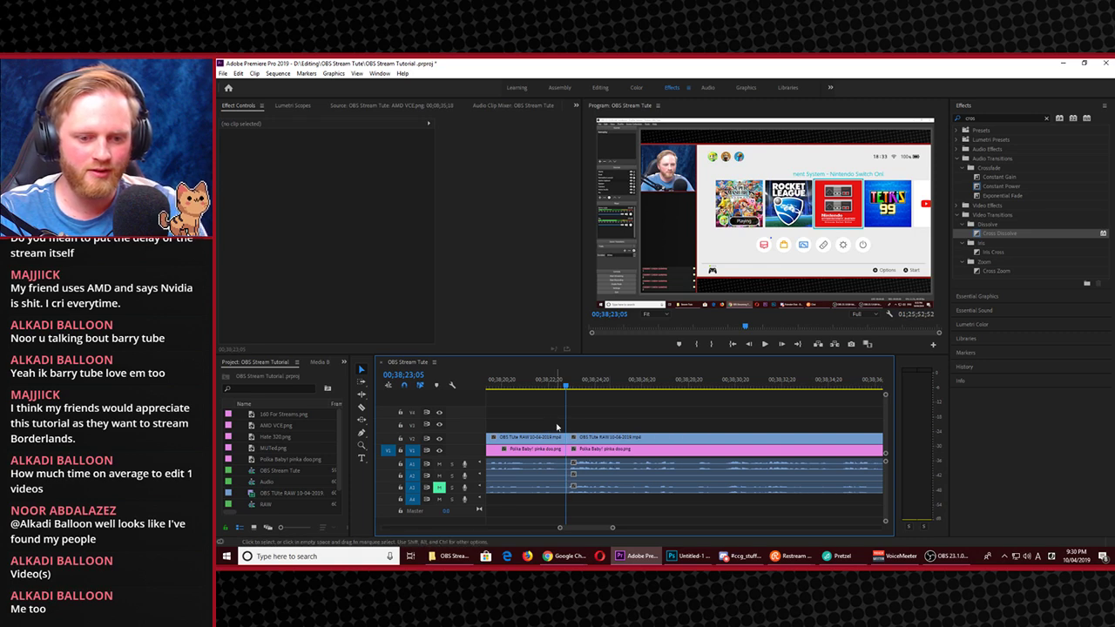
Play across the join at 00;38;23;05 and continue reviewing the recording to 00;38;41;53
{"action": "left_click", "coordinate": [550, 388]}
{"action": "key", "text": "space"}
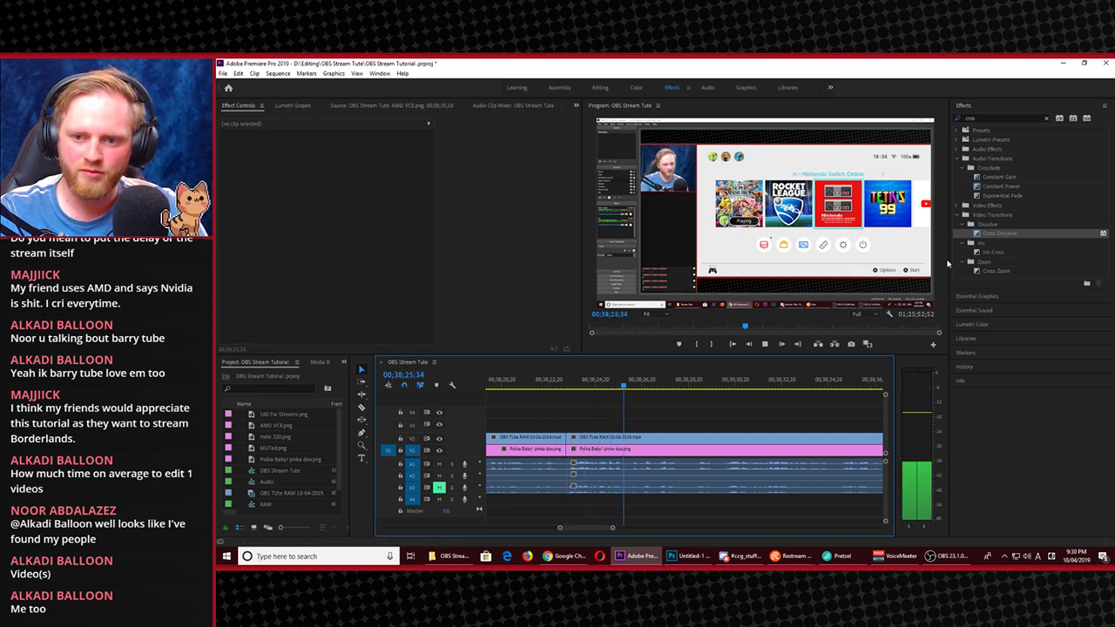
{"action": "key", "text": "shift+7"}
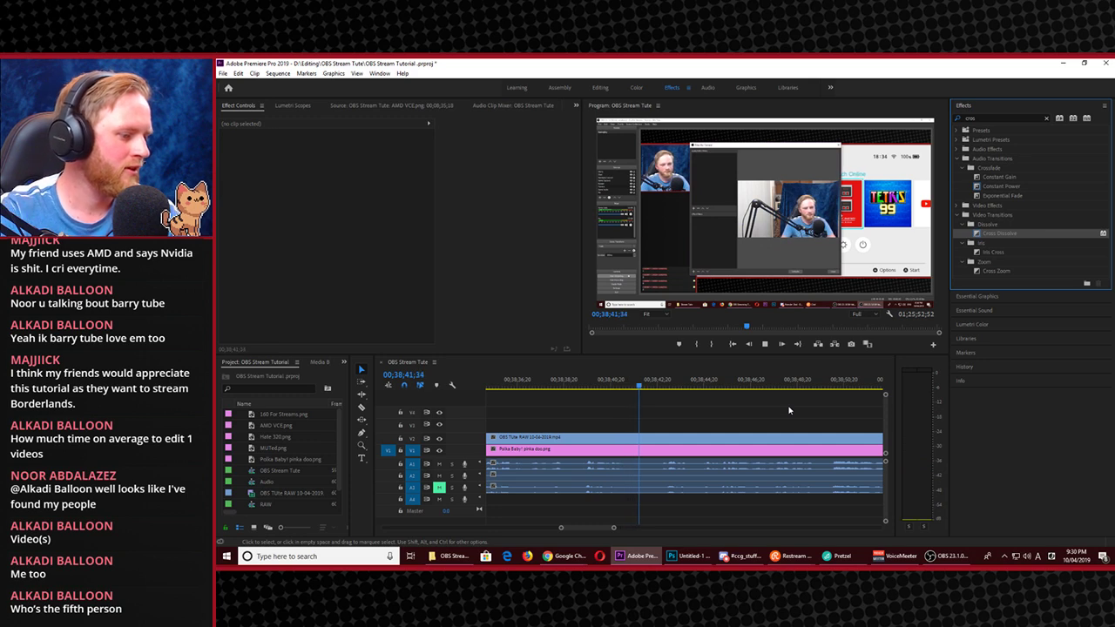
{"action": "key", "text": "space"}
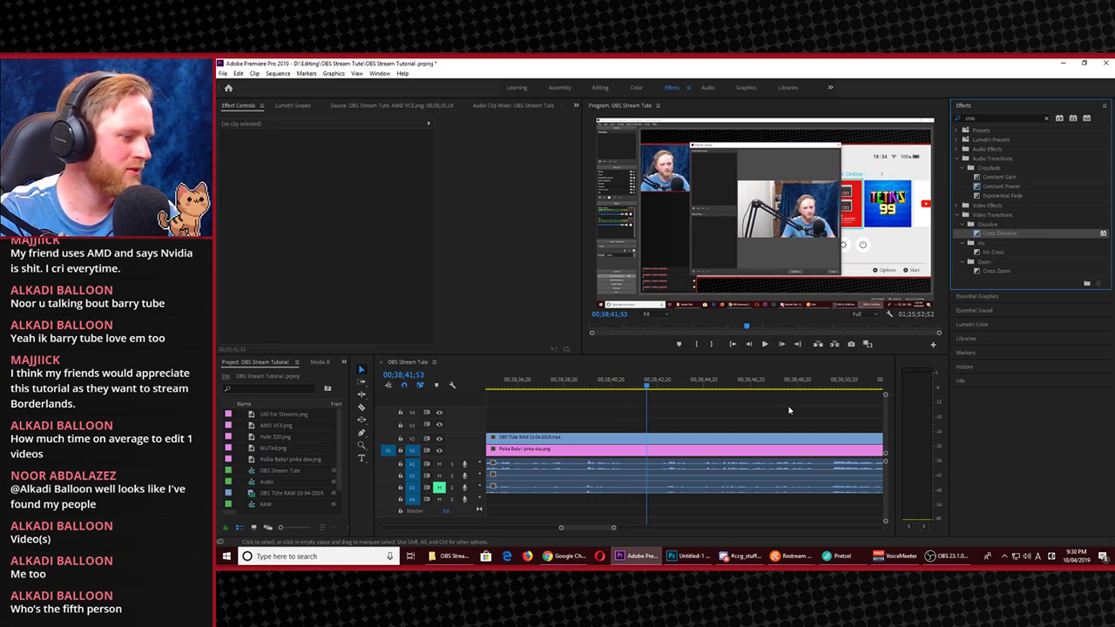
Review the recording on to 00;40;40;46 in the maximized Program monitor, briefly checking the YouTube live dashboard
{"action": "key", "text": "space"}
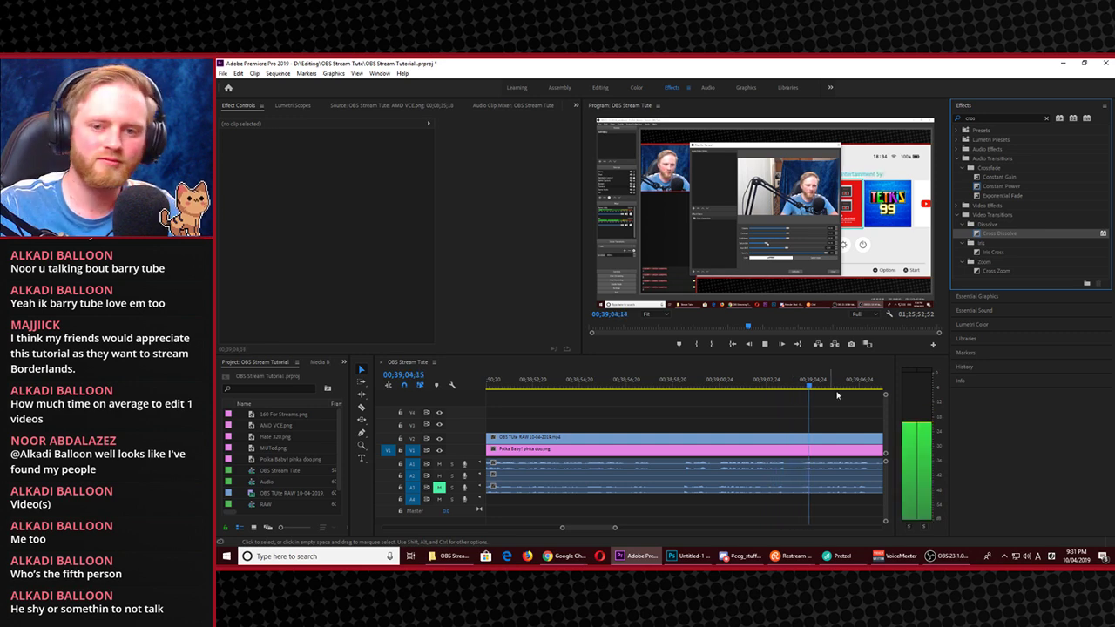
{"action": "key", "text": "grave"}
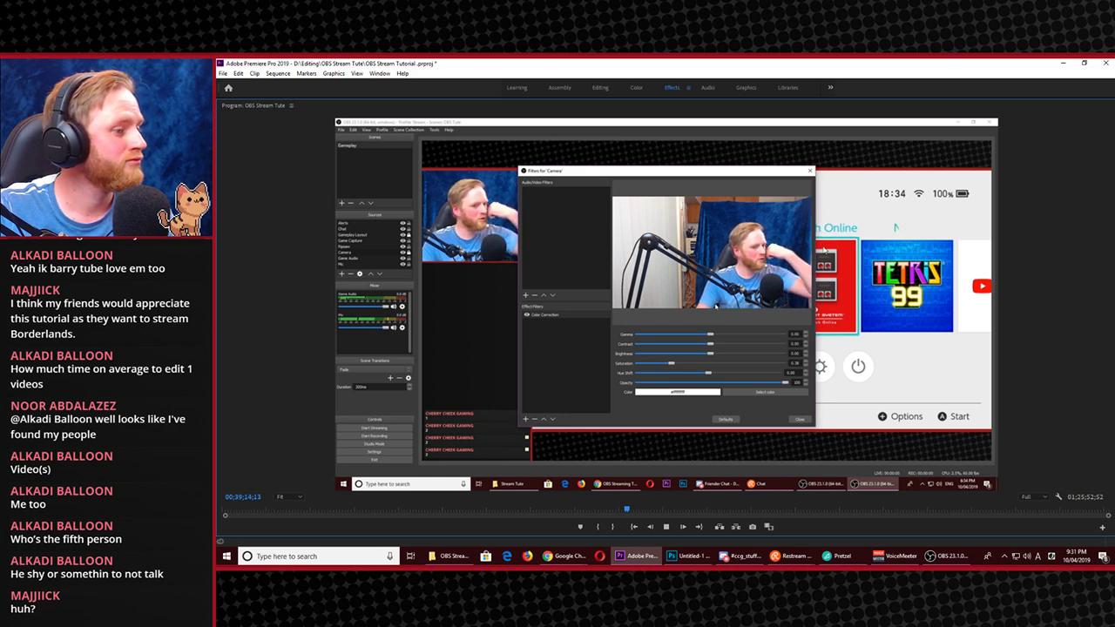
{"action": "key", "text": "space"}
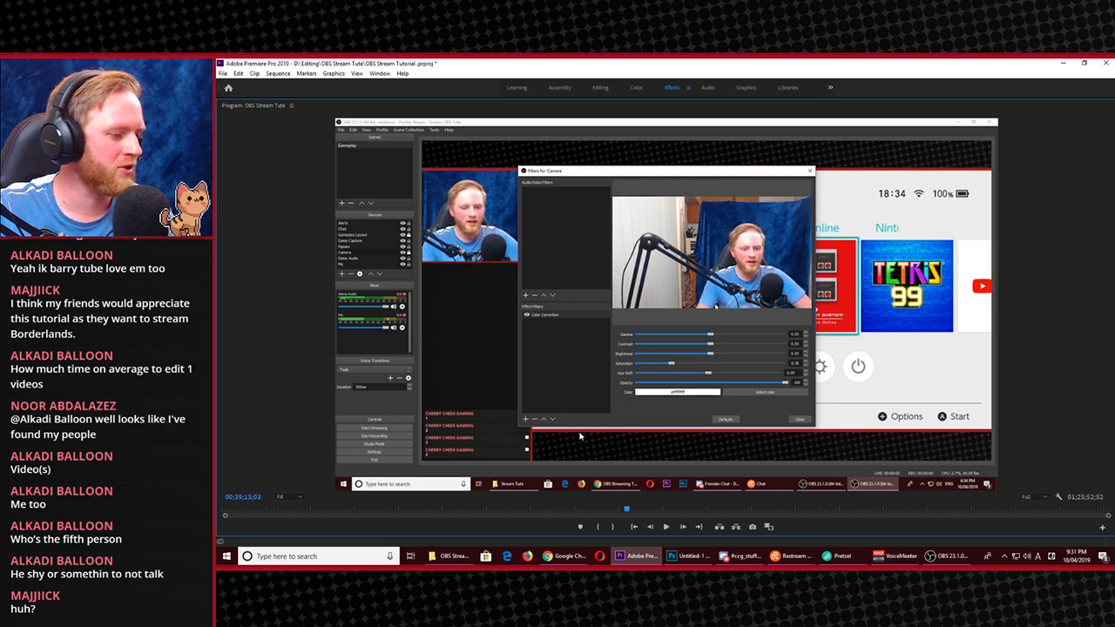
{"action": "key", "text": "space"}
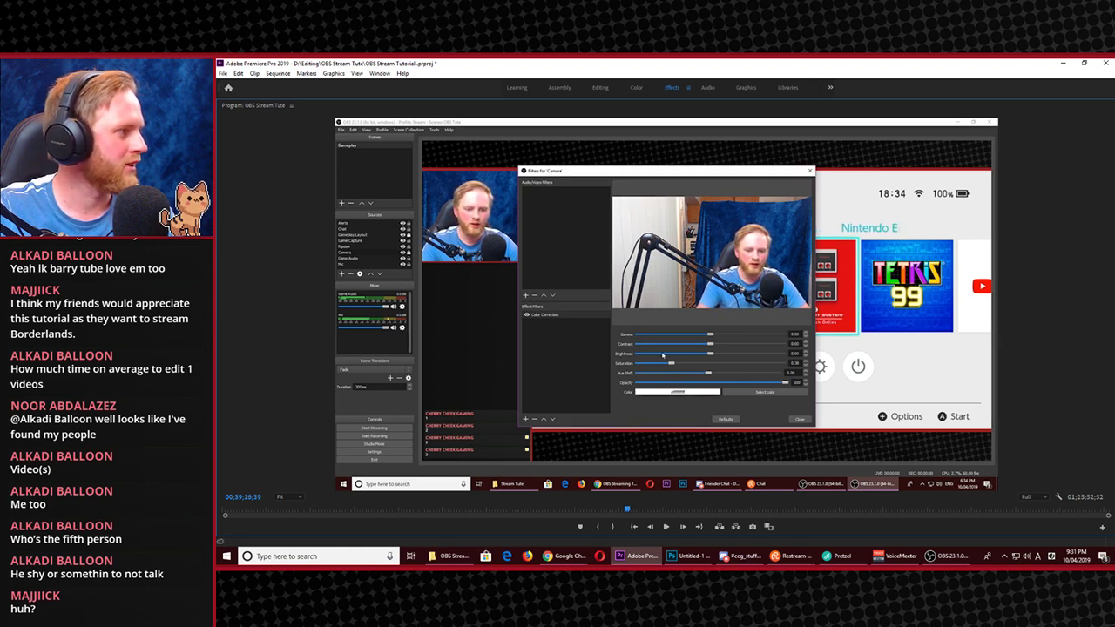
{"action": "key", "text": "alt+Tab"}
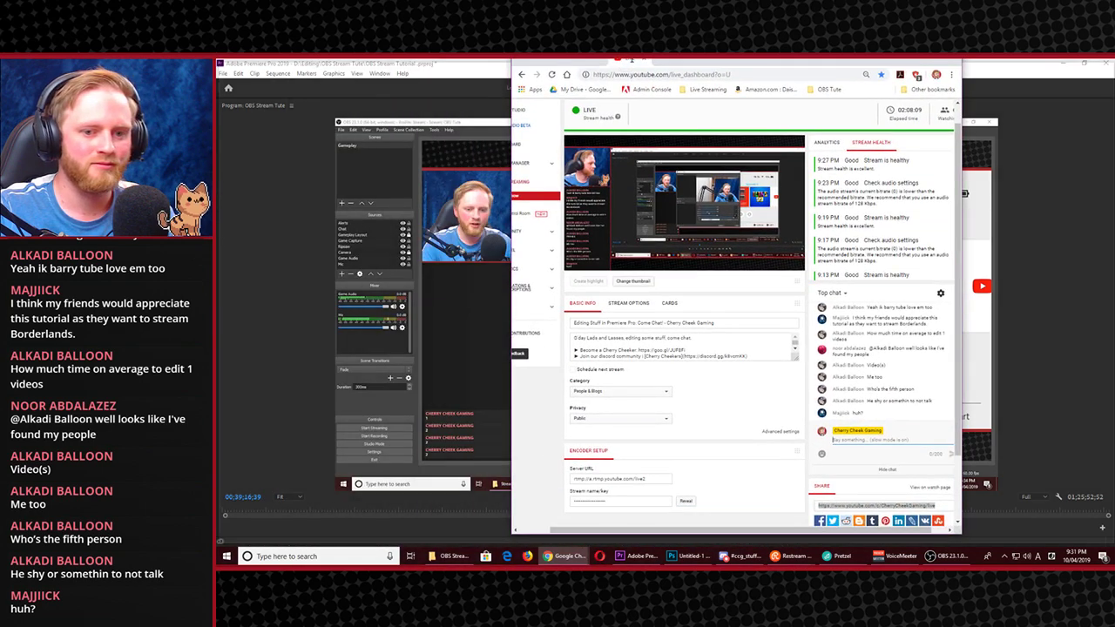
{"action": "key", "text": "alt+Tab"}
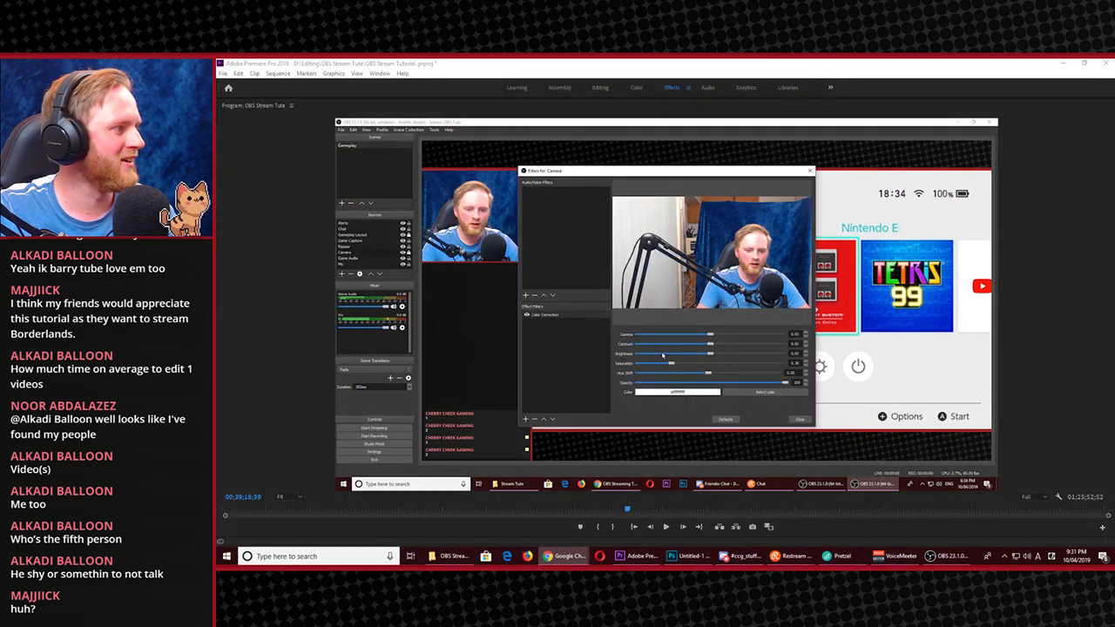
{"action": "left_click", "coordinate": [769, 351]}
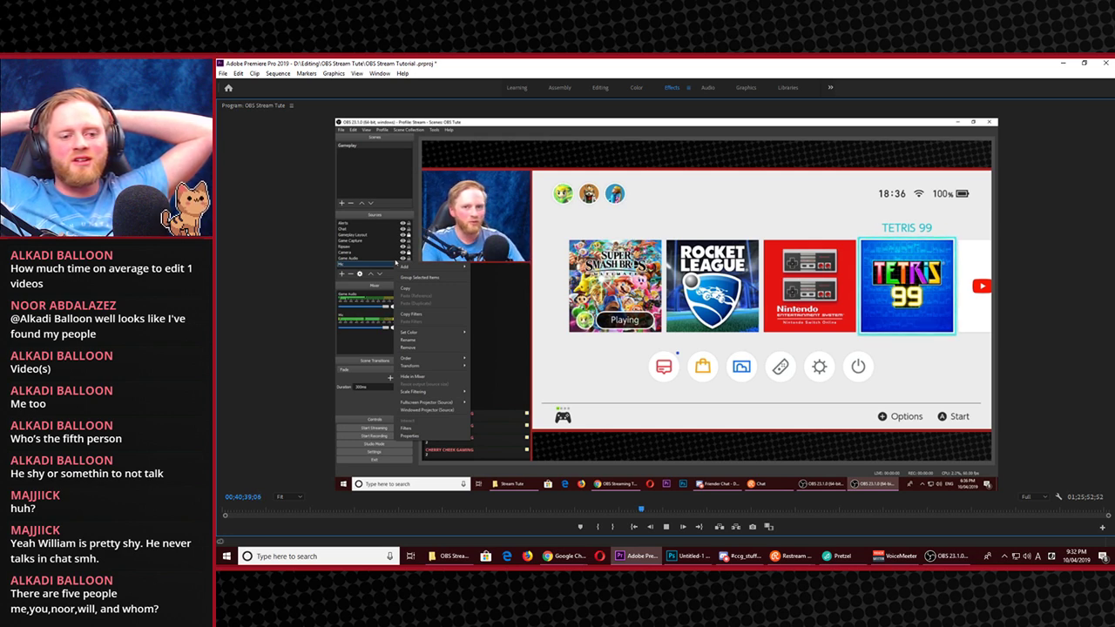
{"action": "key", "text": "space"}
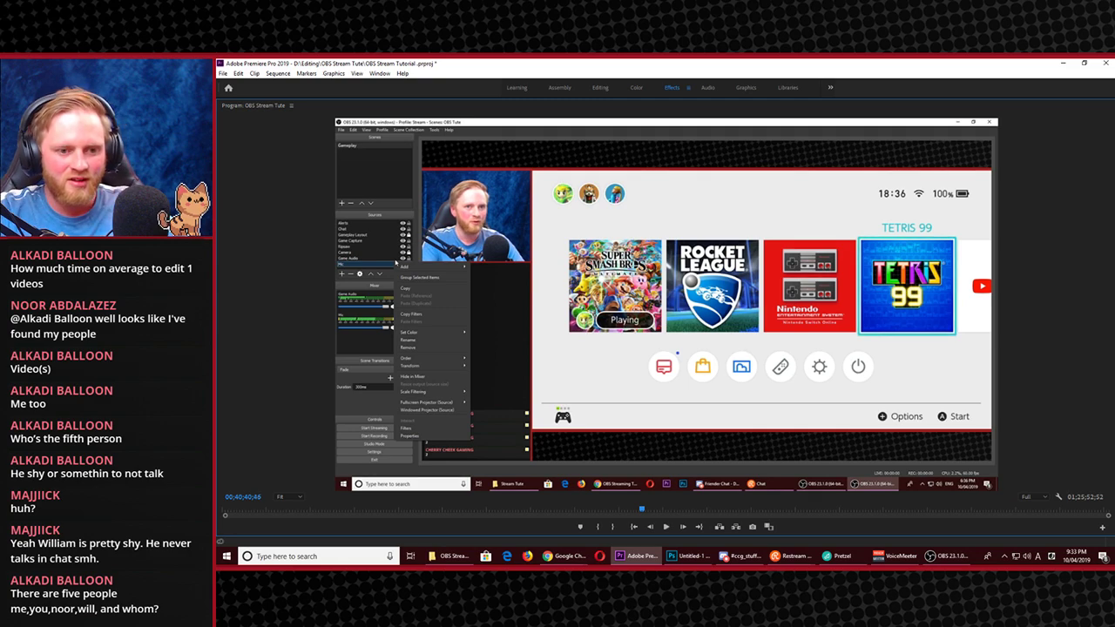
Restore the full panel layout, replay the passage around 00;40;40, and place the playhead at 00;40;38;26
{"action": "left_click", "coordinate": [1066, 63]}
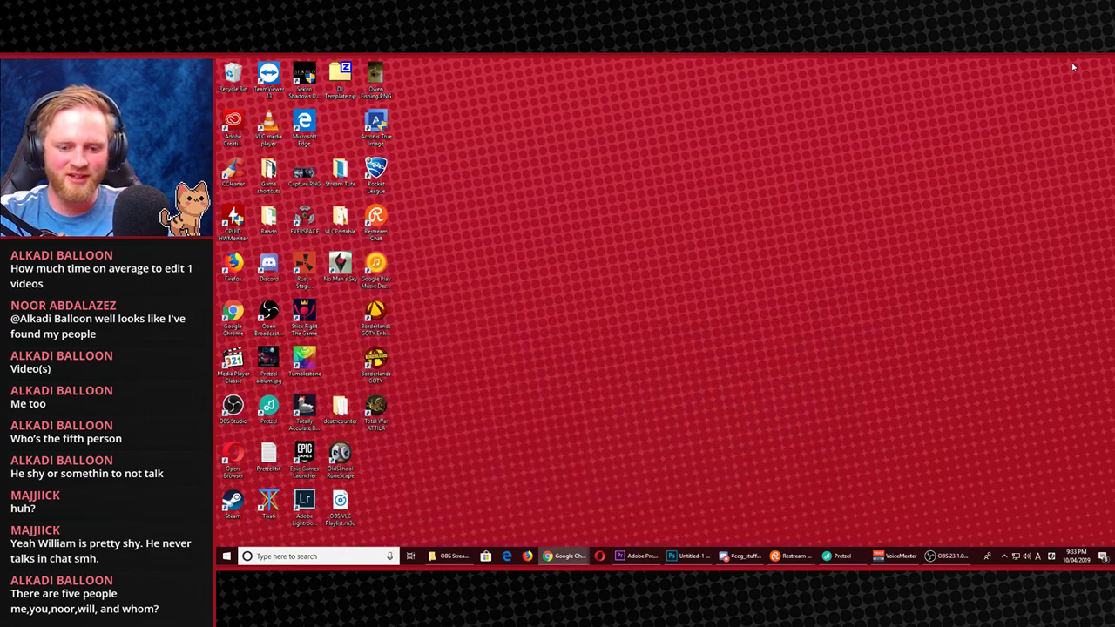
{"action": "left_click", "coordinate": [637, 555]}
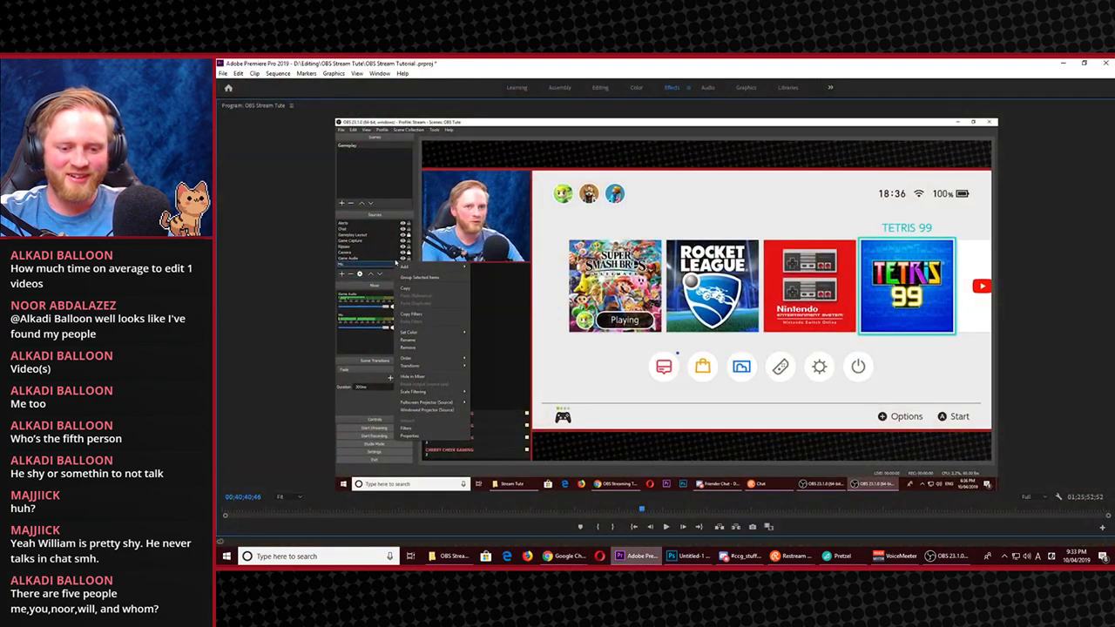
{"action": "key", "text": "grave"}
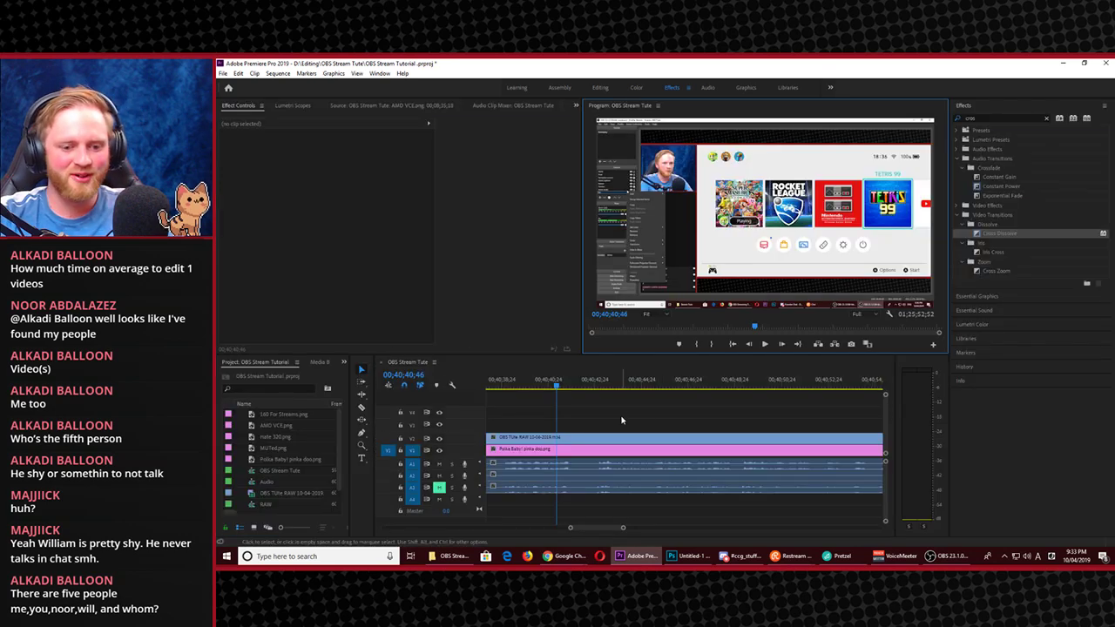
{"action": "left_click_drag", "start_coordinate": [550, 396], "coordinate": [503, 401]}
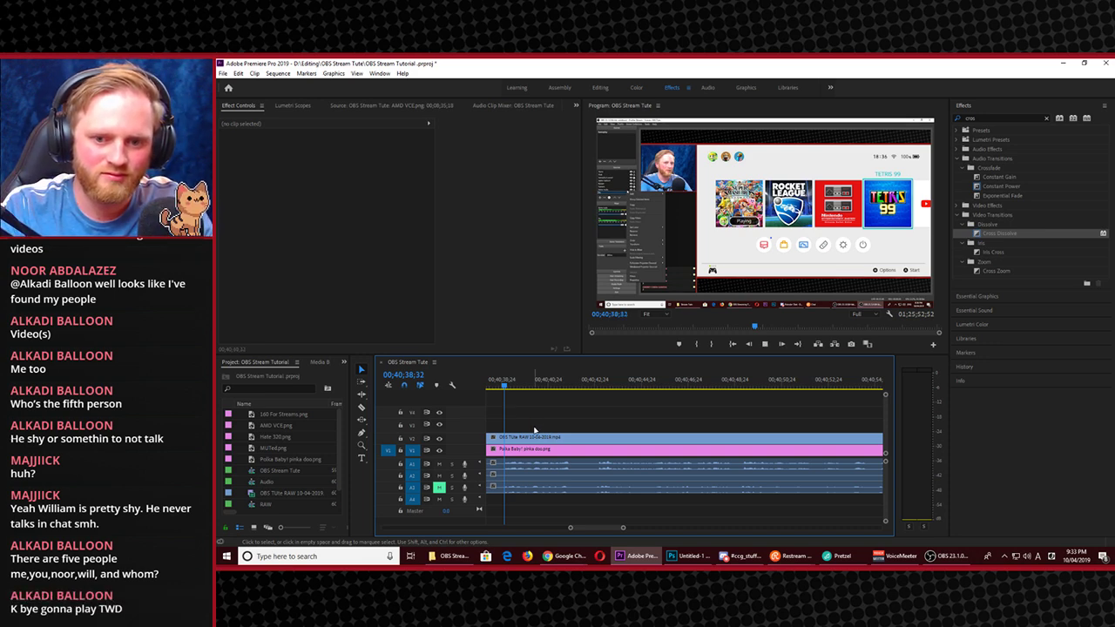
{"action": "key", "text": "space"}
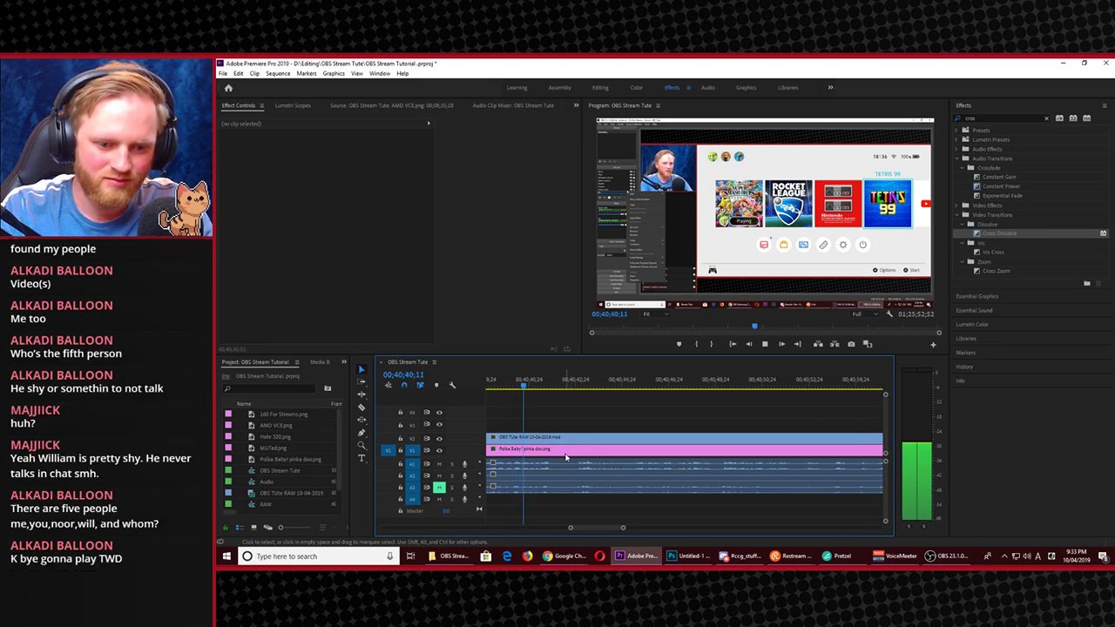
{"action": "left_click_drag", "start_coordinate": [522, 397], "coordinate": [568, 418]}
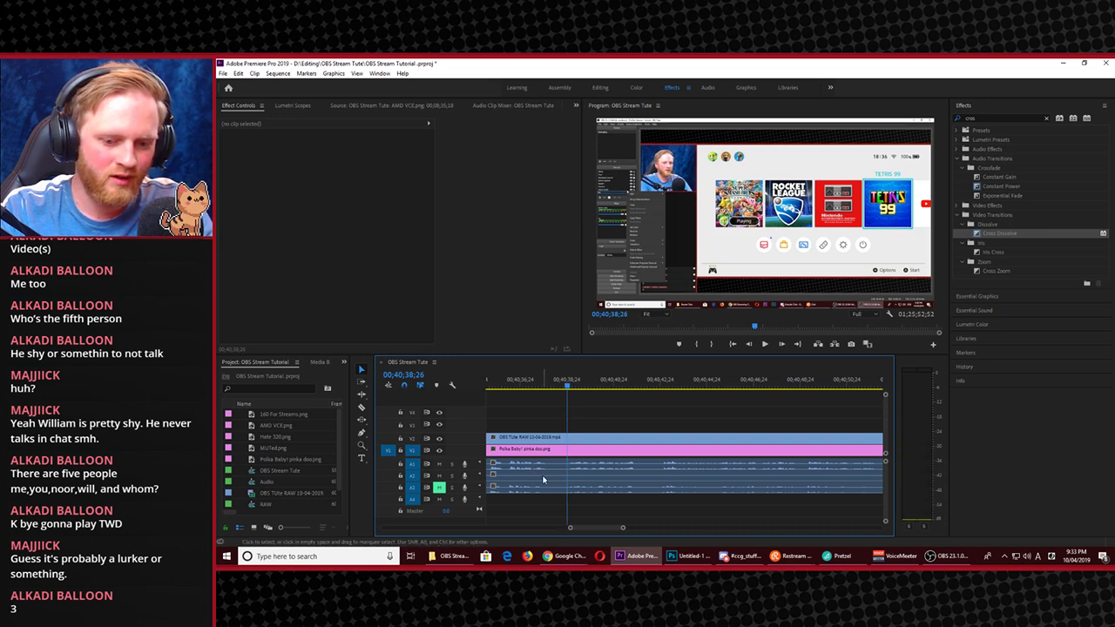
Split the A1 and A3 audio around a section of about 3 s from 00;40;38;26, moving the A3 piece to A4 and deleting the A1 piece
{"action": "key", "text": "c"}
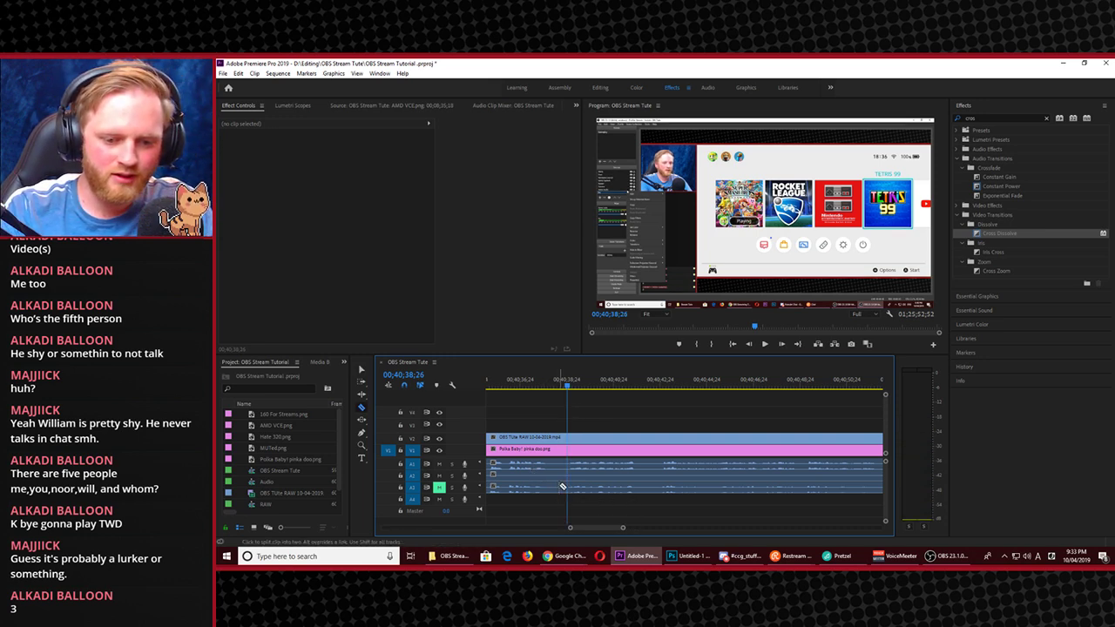
{"action": "left_click", "coordinate": [573, 488]}
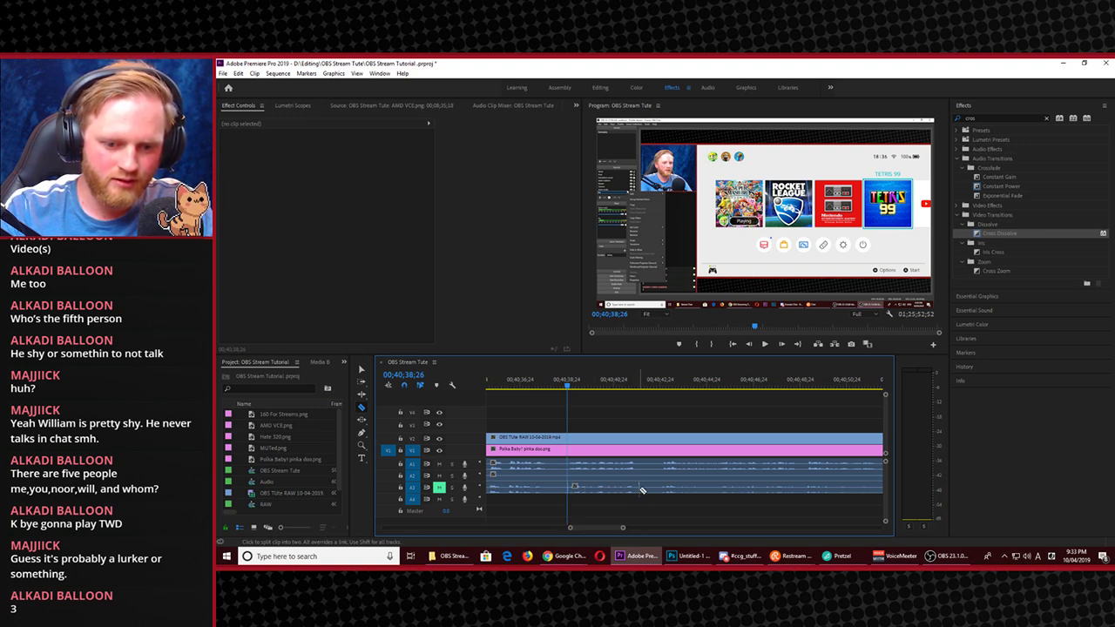
{"action": "key", "text": "v"}
{"action": "left_click_drag", "start_coordinate": [618, 490], "coordinate": [618, 499]}
{"action": "key", "text": "c"}
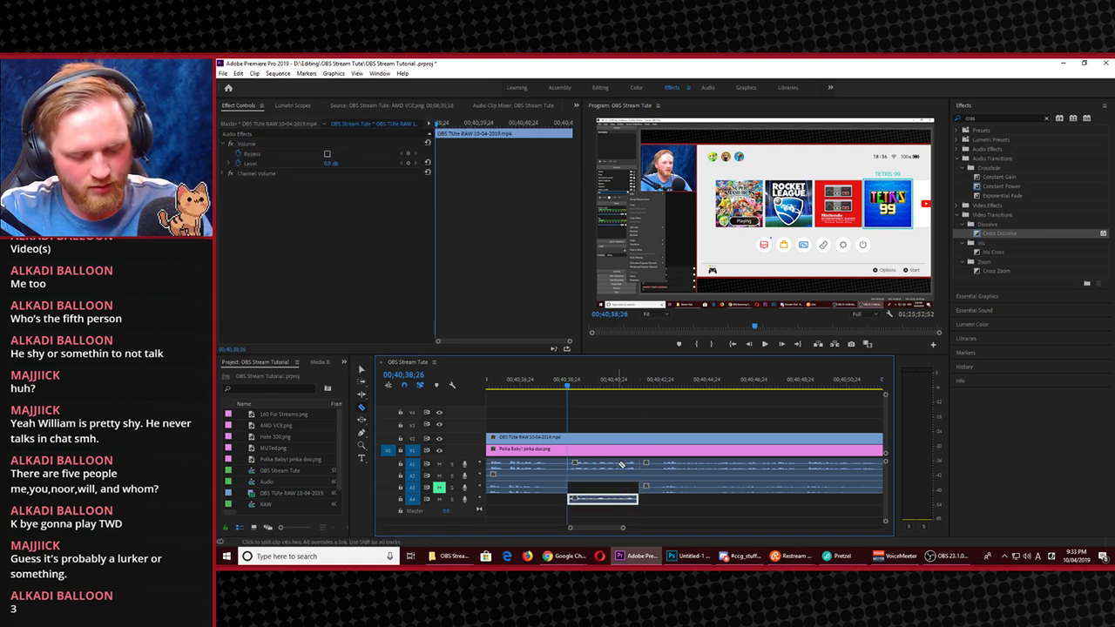
{"action": "key", "text": "v"}
{"action": "left_click", "coordinate": [613, 467]}
{"action": "key", "text": "Delete"}
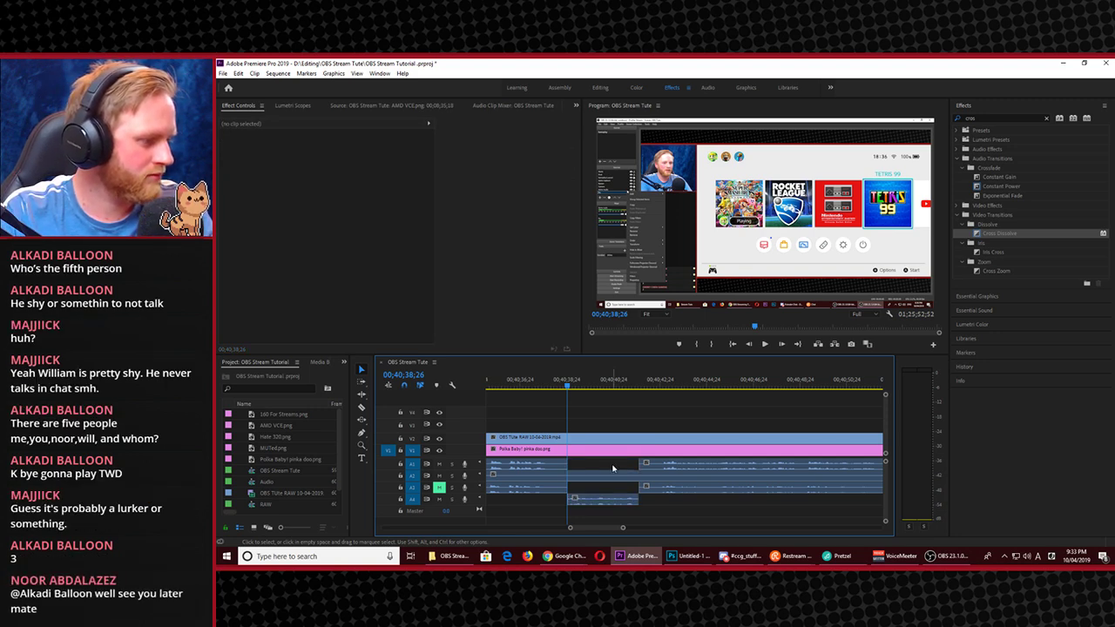
Replay the replaced audio section from just before 00;40;38;26 and review the recording on to 00;41;54;30
{"action": "left_click", "coordinate": [560, 390]}
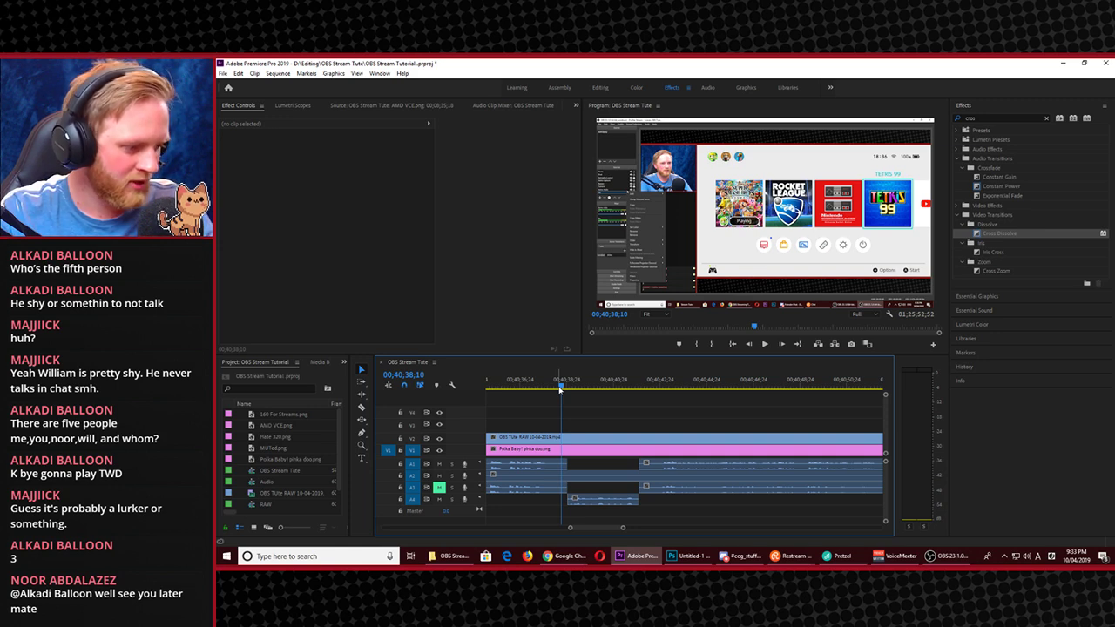
{"action": "key", "text": "space"}
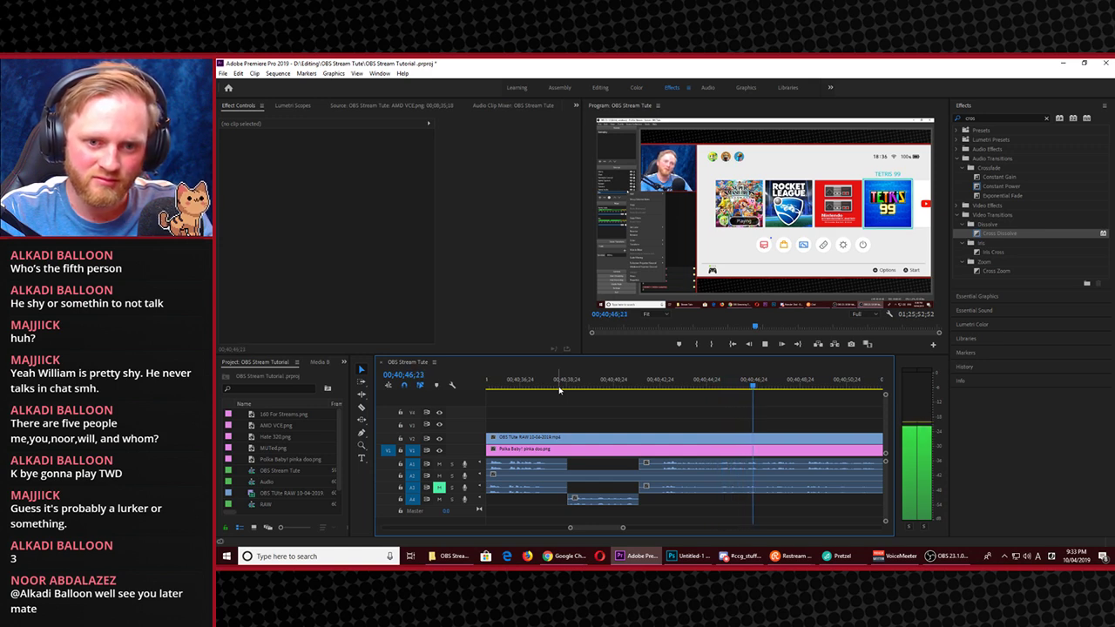
{"action": "left_click", "coordinate": [542, 388]}
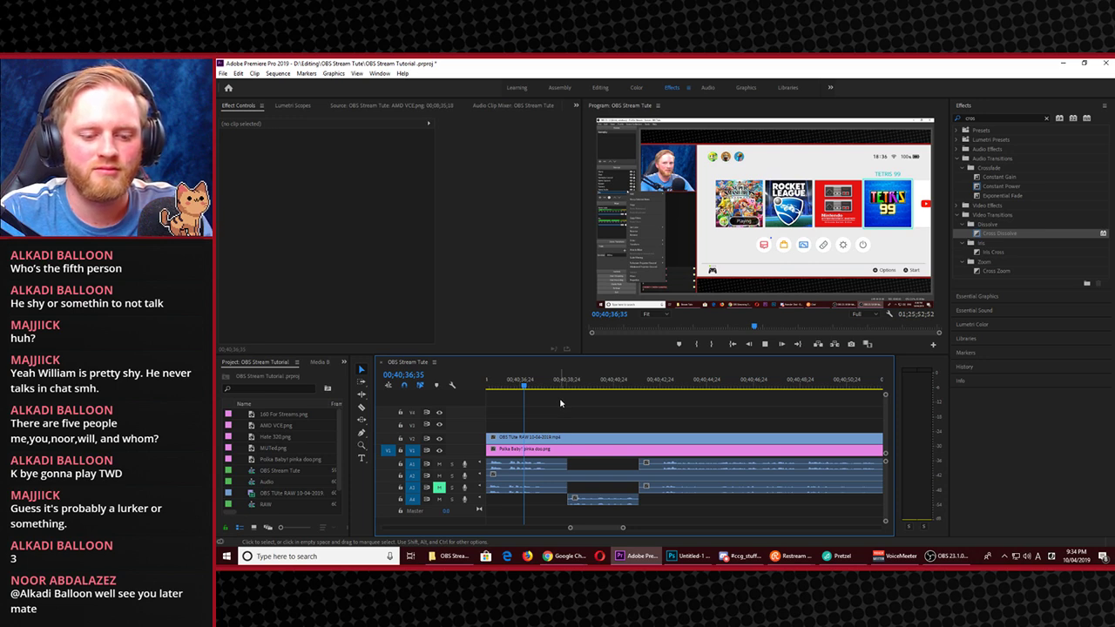
{"action": "key", "text": "space"}
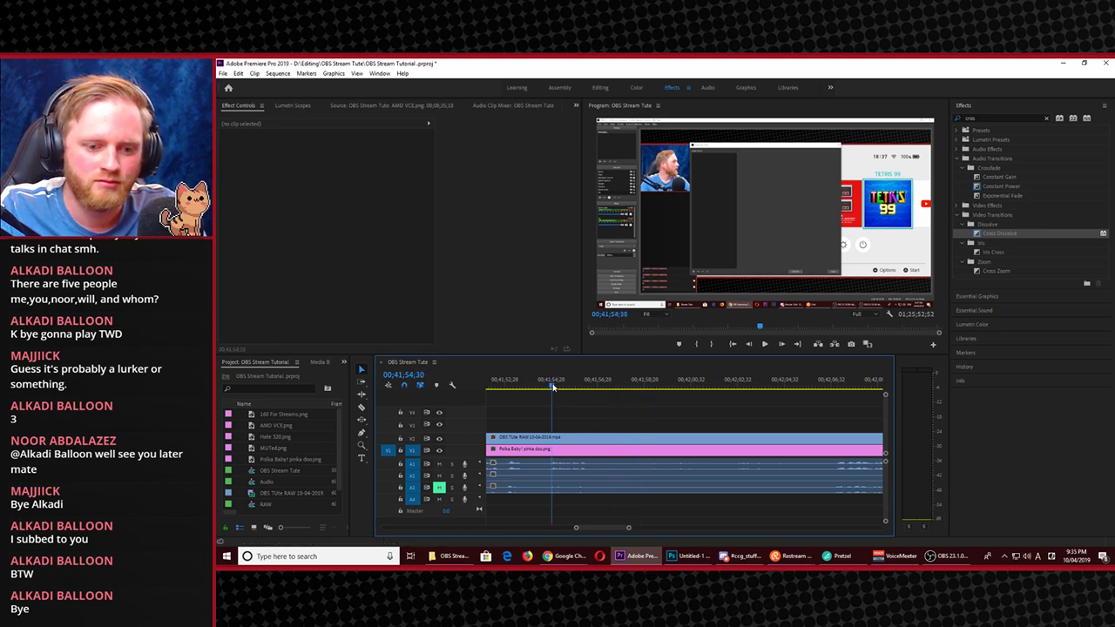
Split all tracks at 00;41;53;17 and 00;42;06;38 and ripple-delete the section between them
{"action": "left_click", "coordinate": [525, 391]}
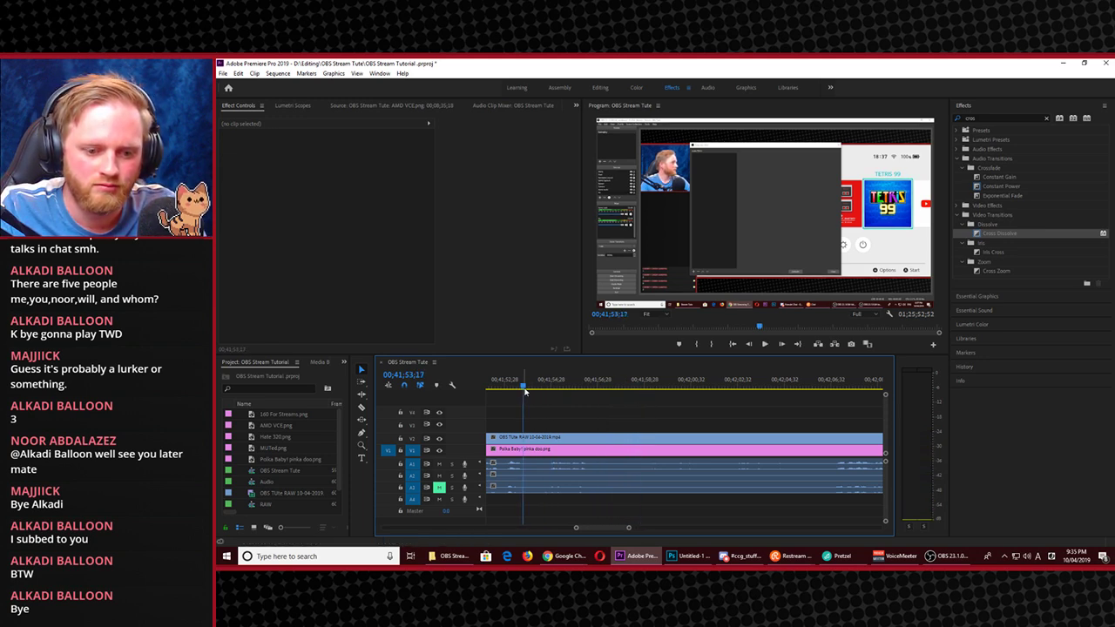
{"action": "left_click", "coordinate": [526, 435], "text": "shift"}
{"action": "key", "text": "space"}
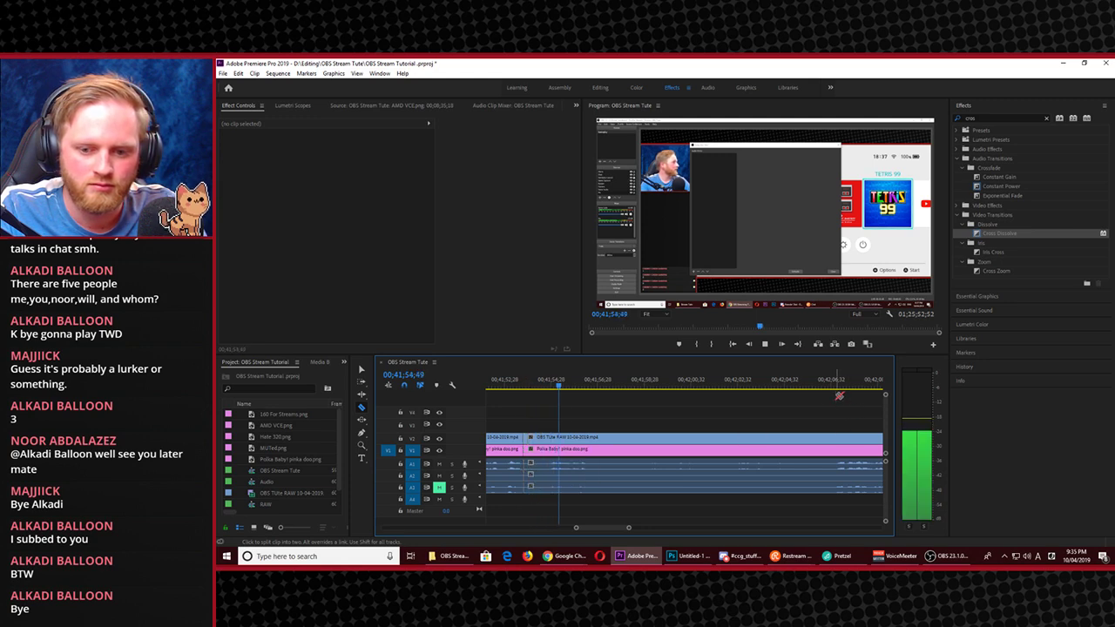
{"action": "left_click", "coordinate": [834, 391]}
{"action": "left_click", "coordinate": [834, 444], "text": "shift"}
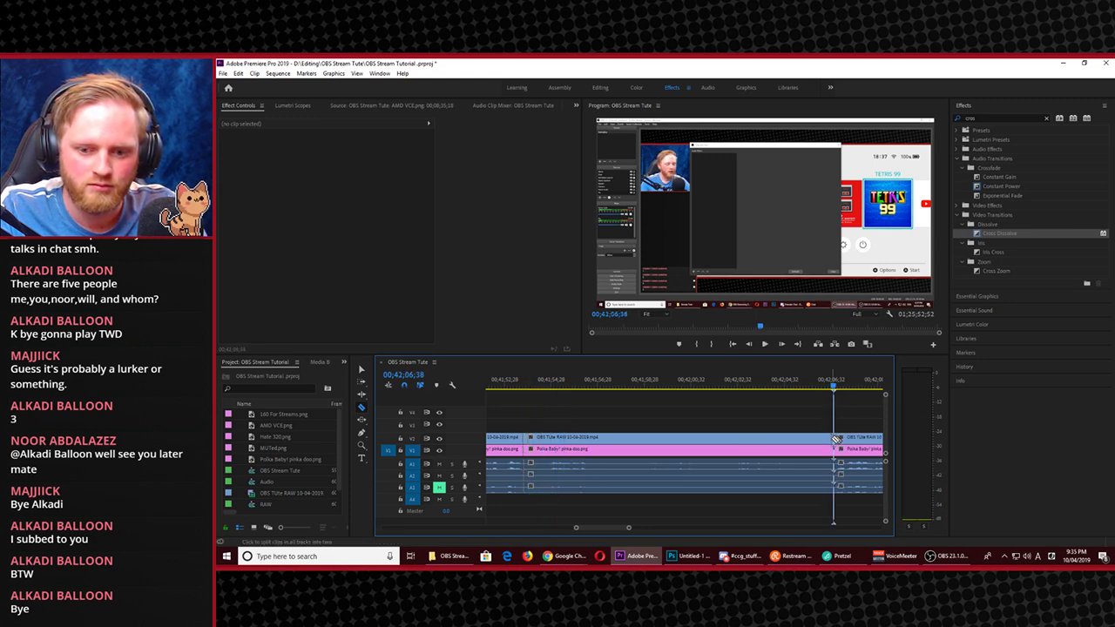
{"action": "key", "text": "v"}
{"action": "left_click", "coordinate": [685, 488]}
{"action": "key", "text": "shift+Delete"}
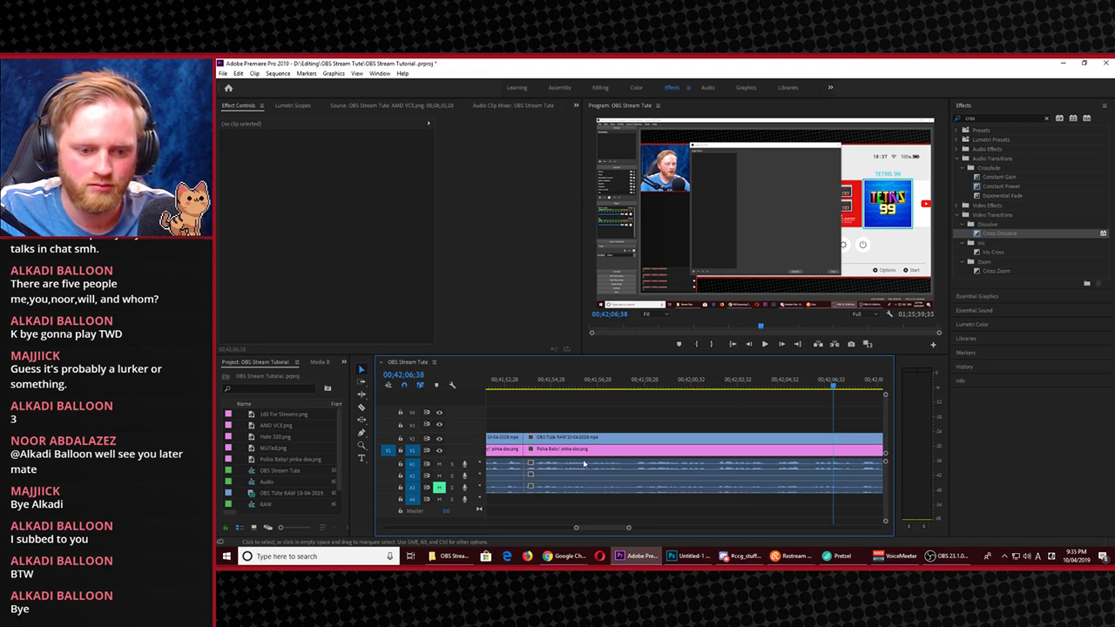
Play across the join at 00;41;53;17, apply the Cross Dissolve video transition to the recording's cut there, and replay it
{"action": "left_click", "coordinate": [516, 388]}
{"action": "key", "text": "space"}
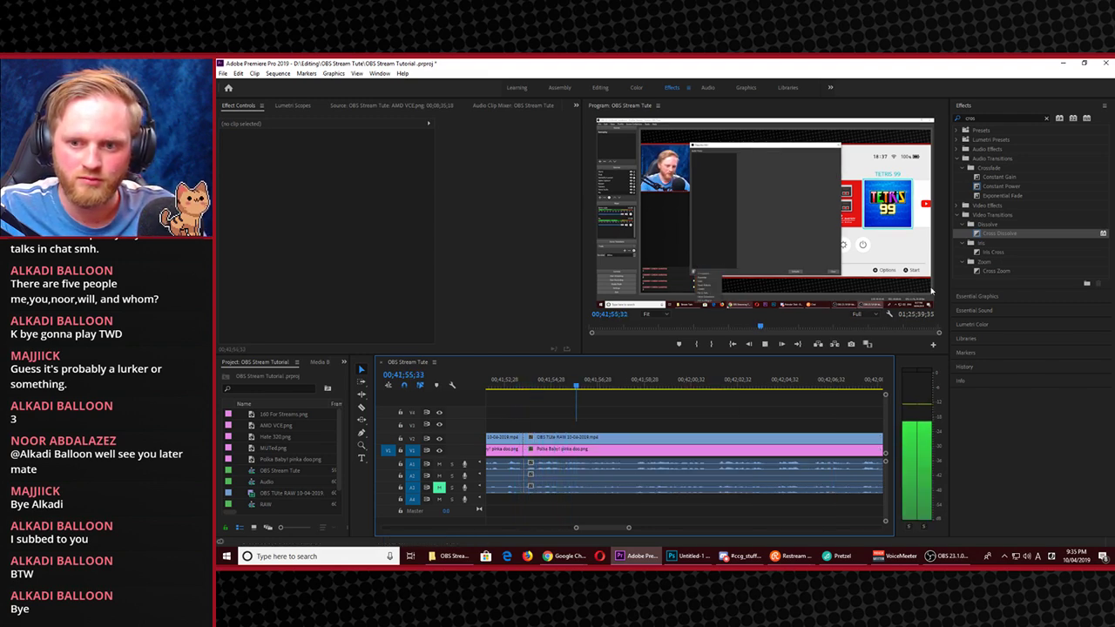
{"action": "key", "text": "space"}
{"action": "key", "text": "shift+7"}
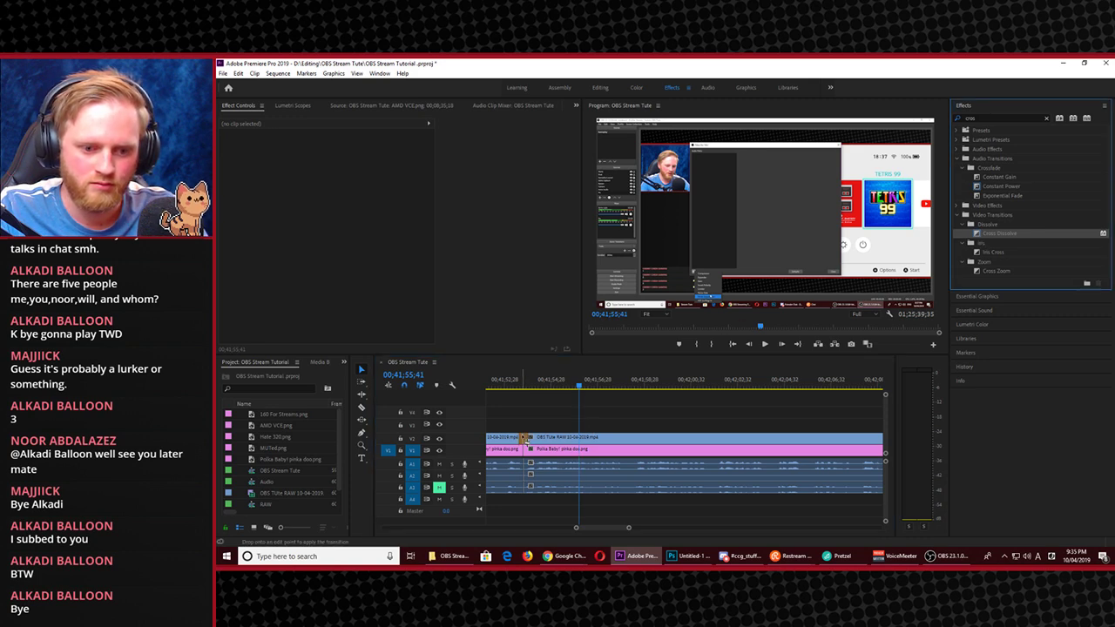
{"action": "left_click", "coordinate": [521, 389]}
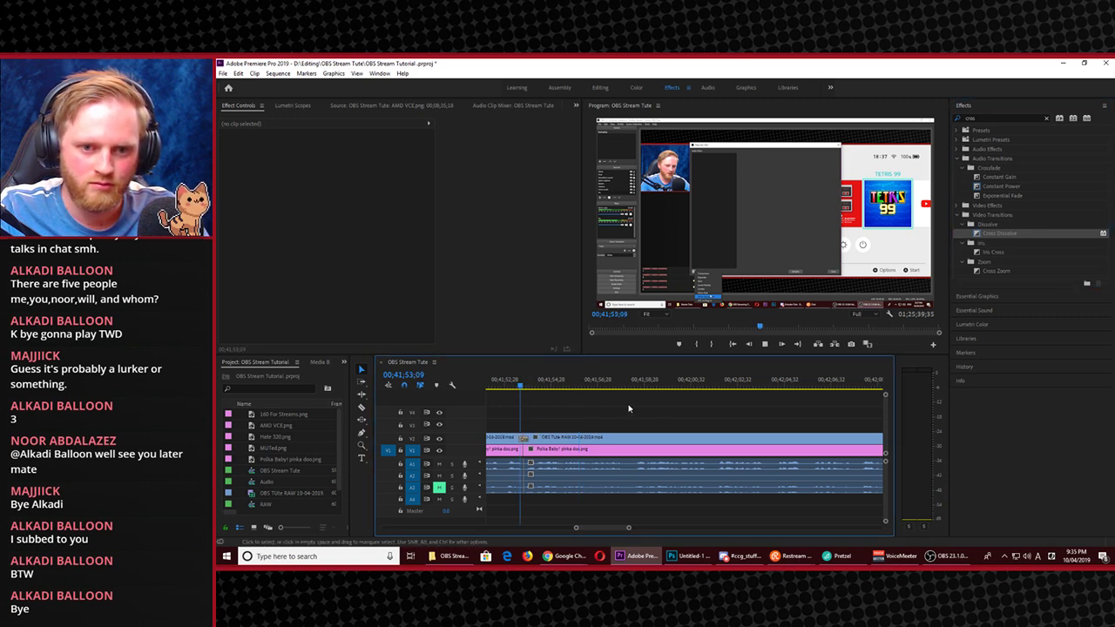
Review the recording in the enlarged program monitor up to 00;42;28;14
{"action": "key", "text": "space"}
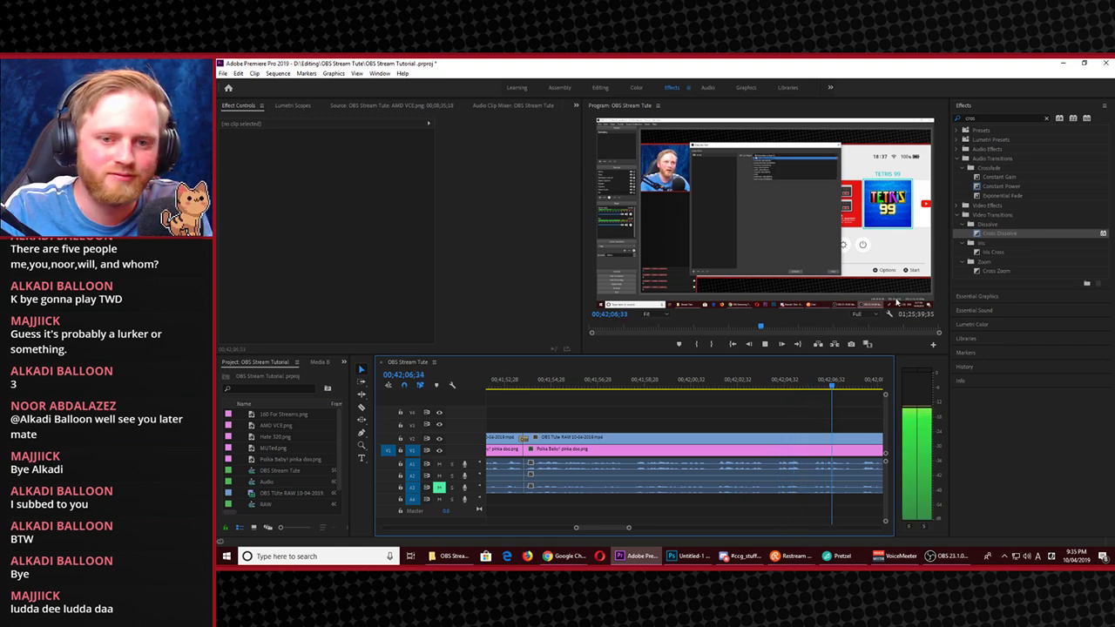
{"action": "left_click", "coordinate": [820, 247]}
{"action": "key", "text": "grave"}
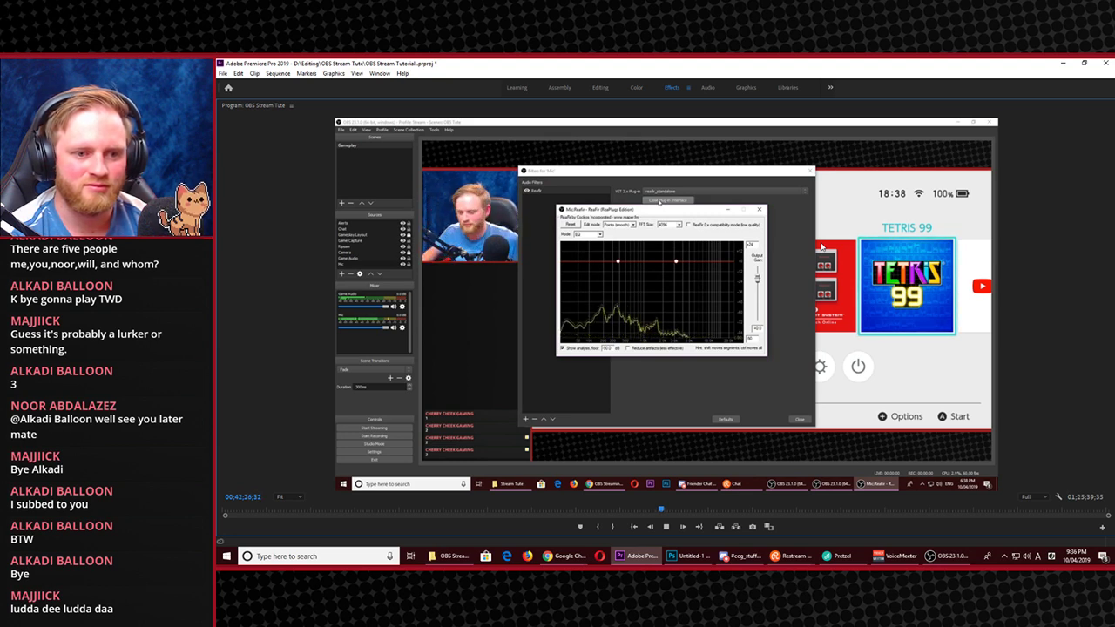
{"action": "key", "text": "space"}
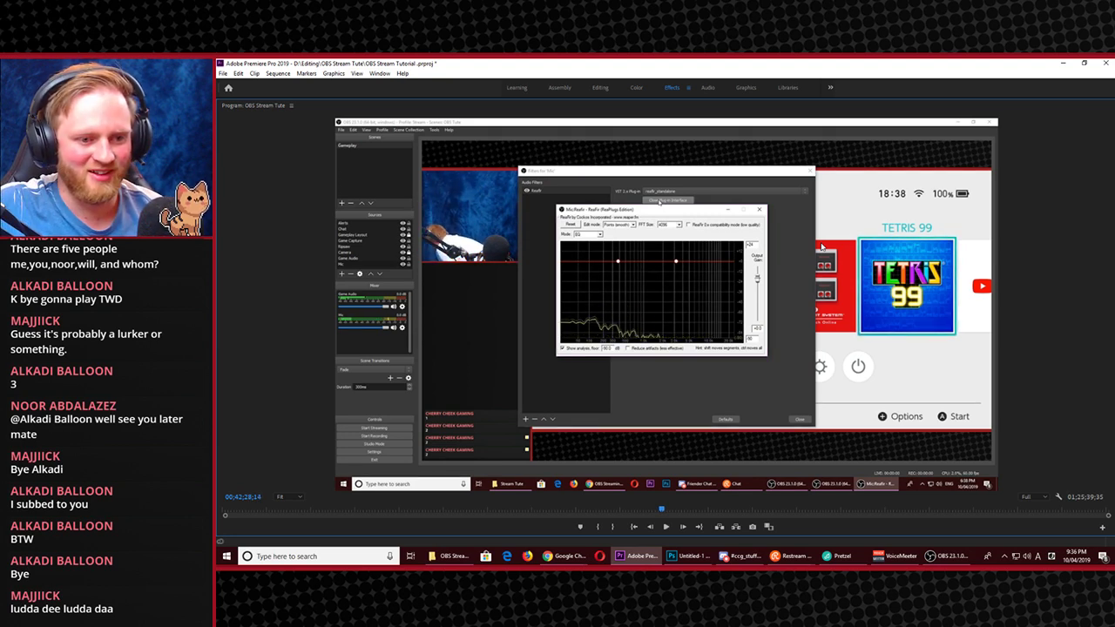
{"action": "key", "text": "grave"}
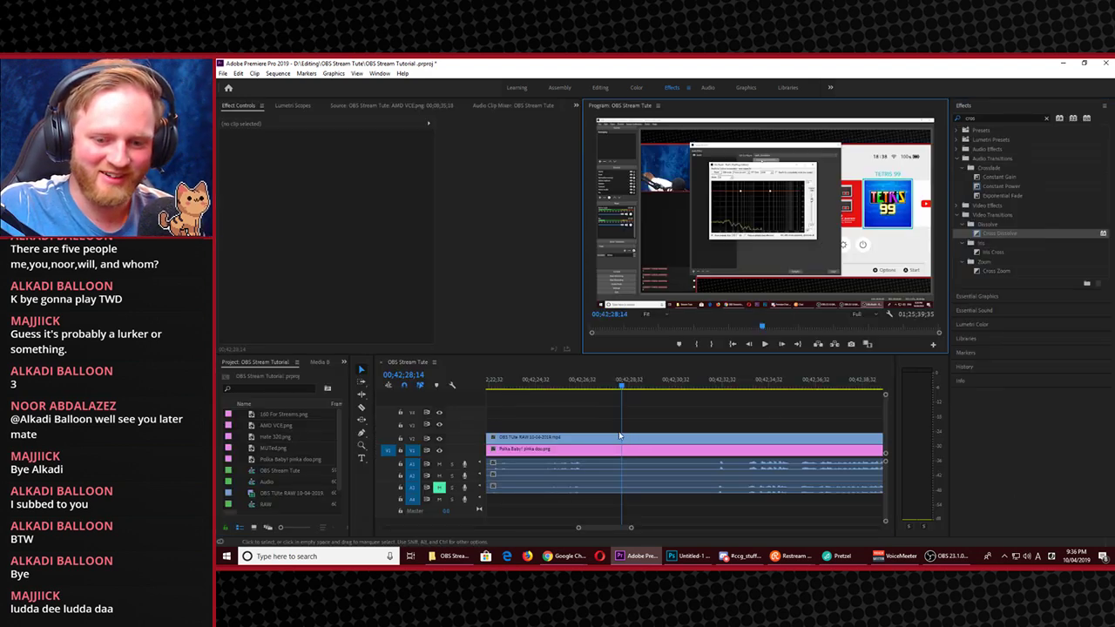
Split all tracks at 00;42;26;38 and 00;42;33;34 and ripple-delete the section between them
{"action": "left_click", "coordinate": [583, 382]}
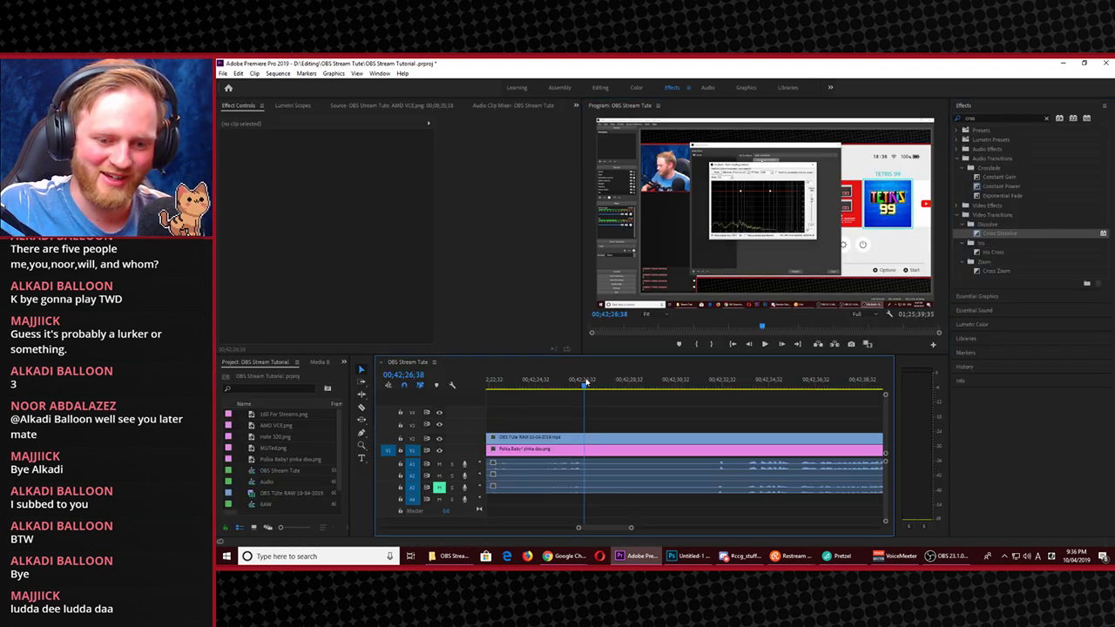
{"action": "key", "text": "c"}
{"action": "left_click", "coordinate": [585, 440], "text": "shift"}
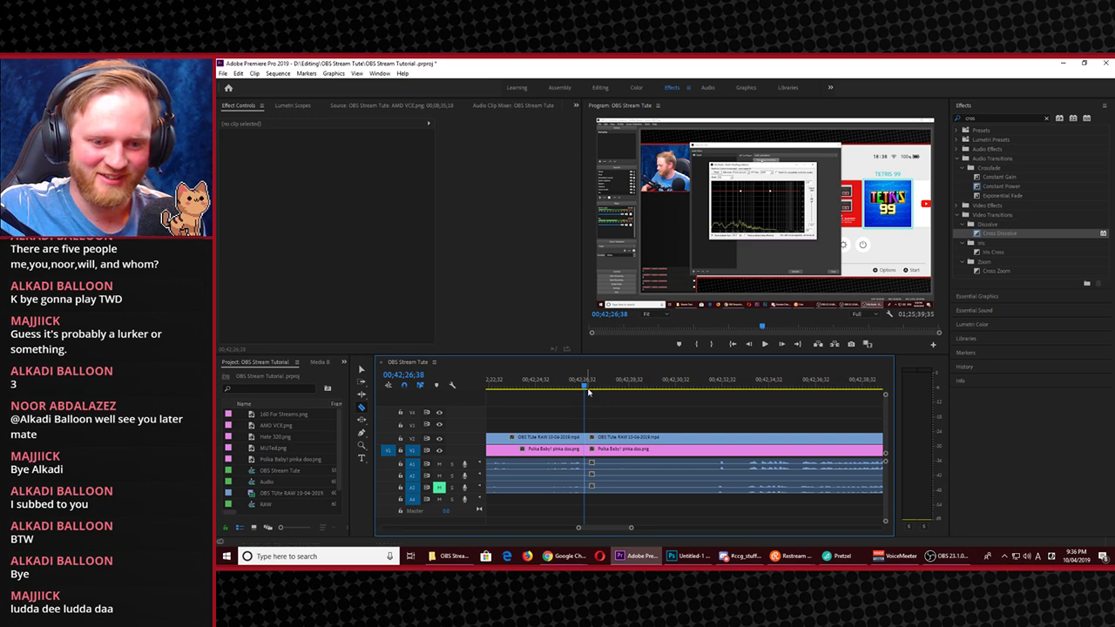
{"action": "left_click_drag", "start_coordinate": [589, 390], "coordinate": [741, 391]}
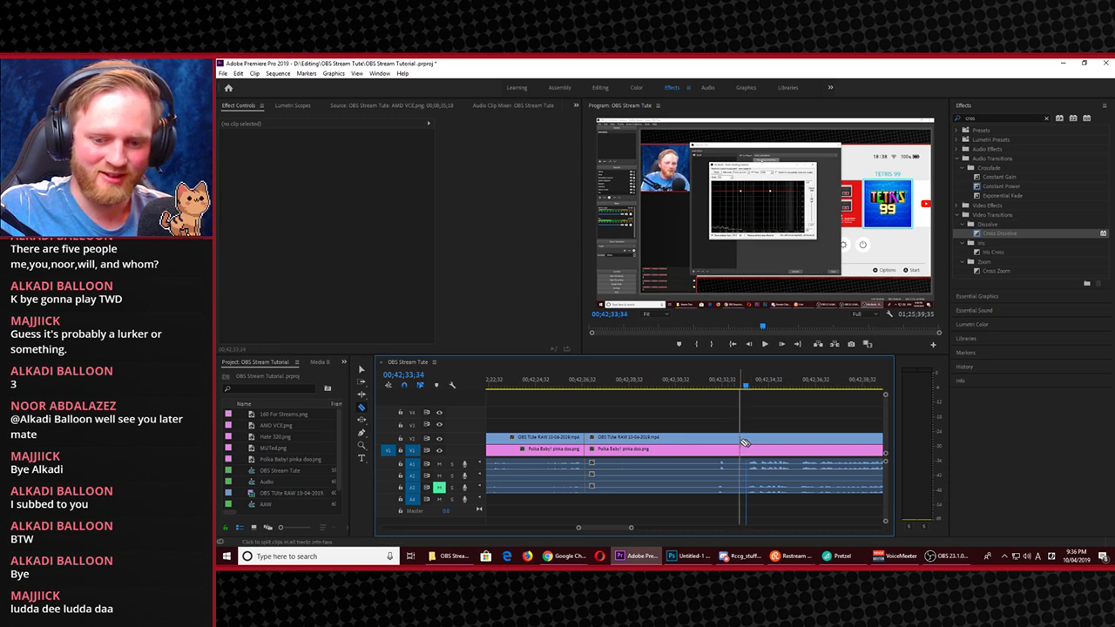
{"action": "key", "text": "v"}
{"action": "left_click", "coordinate": [688, 443]}
{"action": "key", "text": "shift+Delete"}
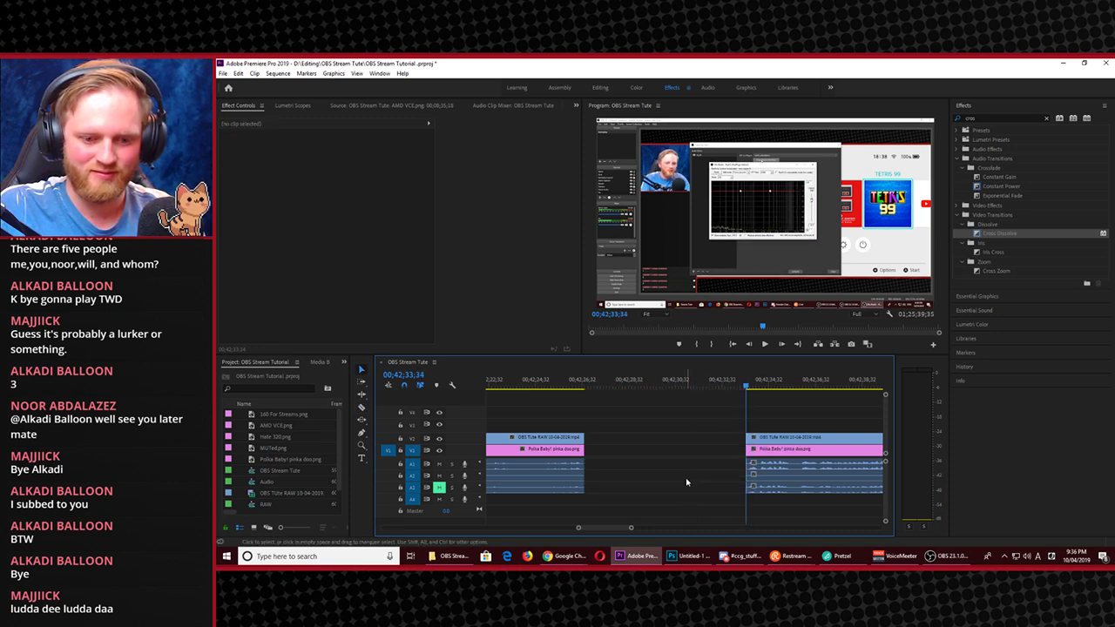
Apply the Cross Dissolve video transition to the recording's cut at 00;42;26;38 and play across it
{"action": "left_click_drag", "start_coordinate": [987, 239], "coordinate": [584, 439]}
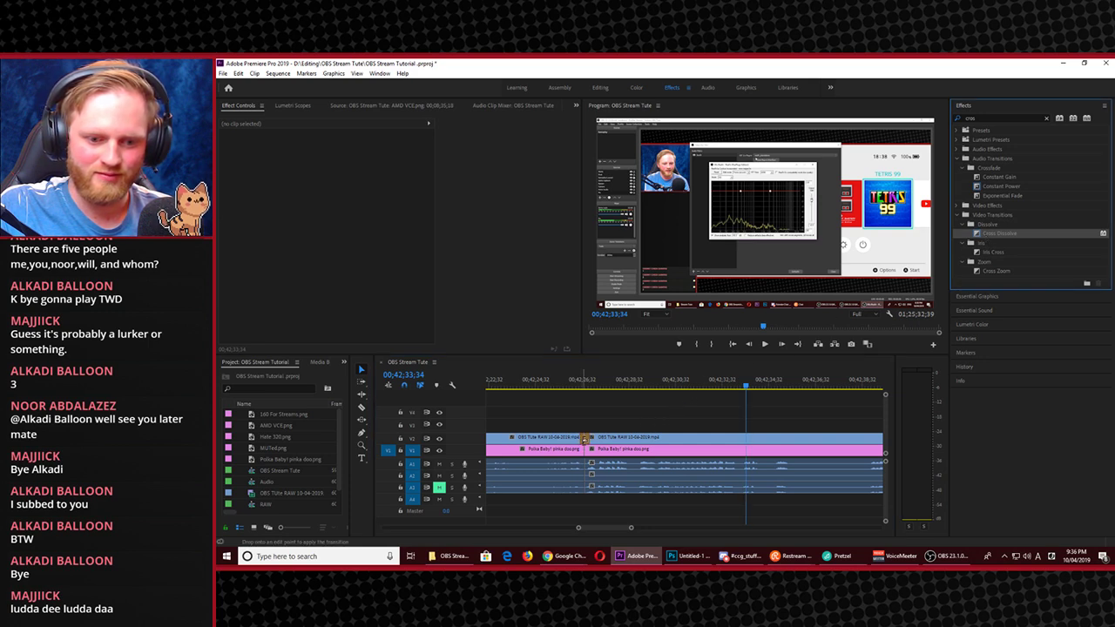
{"action": "left_click", "coordinate": [572, 386]}
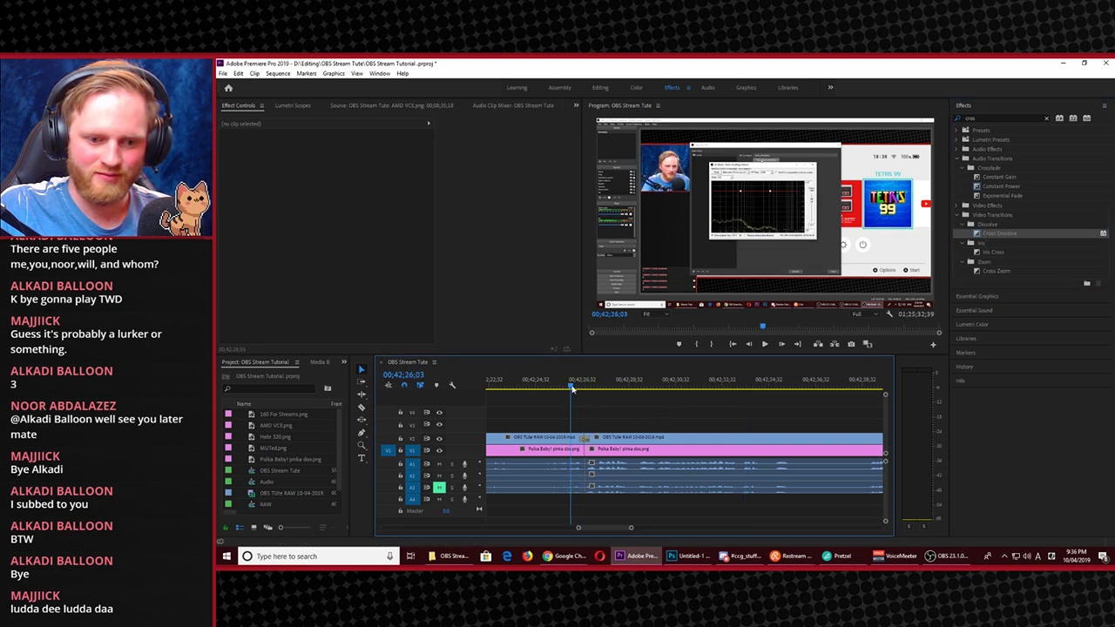
{"action": "key", "text": "space"}
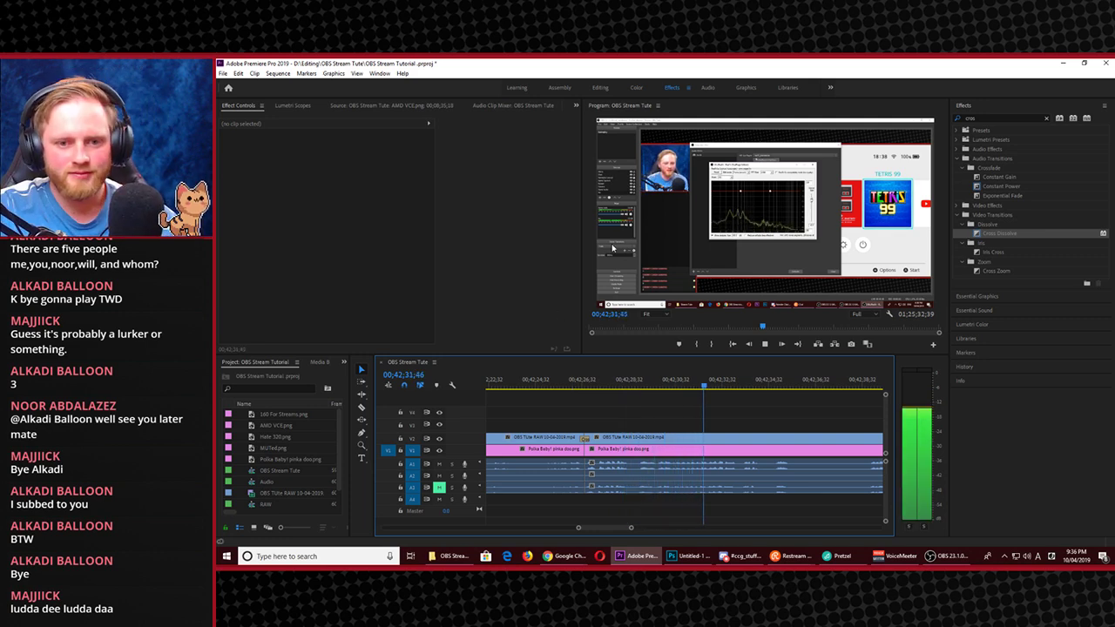
Continue reviewing the recording in the enlarged program monitor up to 00;42;41;23
{"action": "left_click", "coordinate": [748, 187]}
{"action": "key", "text": "grave"}
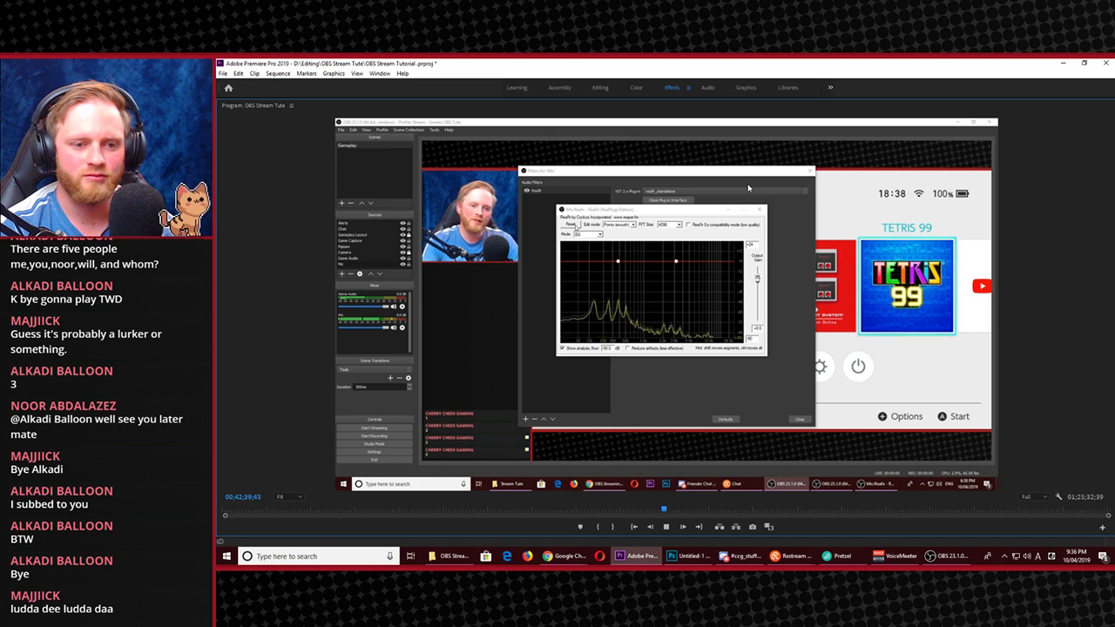
{"action": "key", "text": "space"}
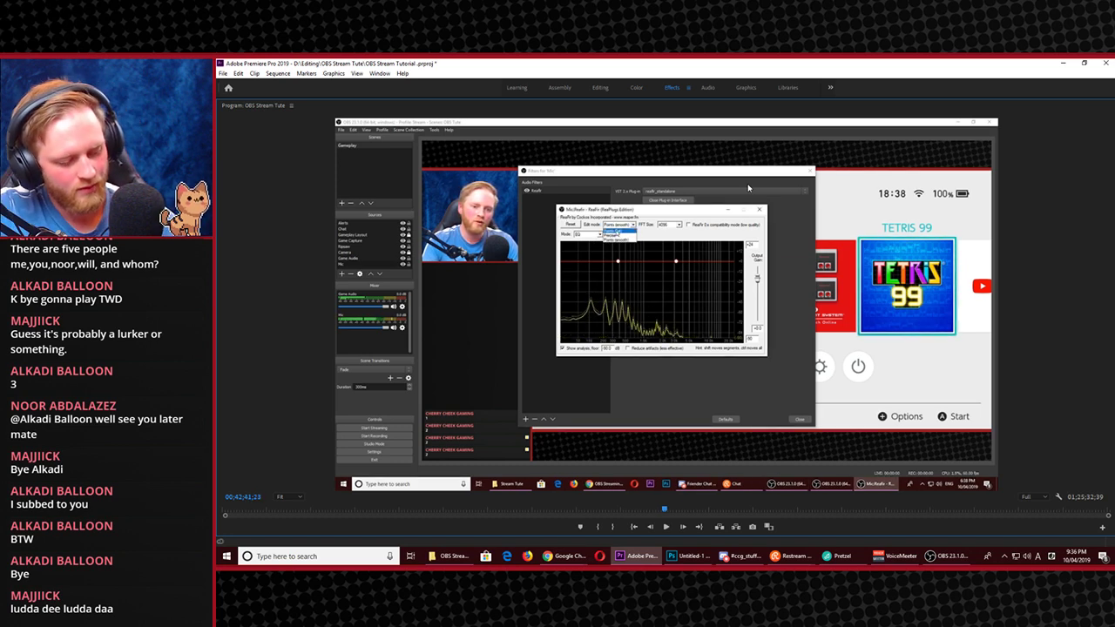
{"action": "key", "text": "grave"}
Split all tracks at 00;42;35;35 and about 3 s after it, and ripple-delete the section between the cuts
{"action": "left_click", "coordinate": [552, 397]}
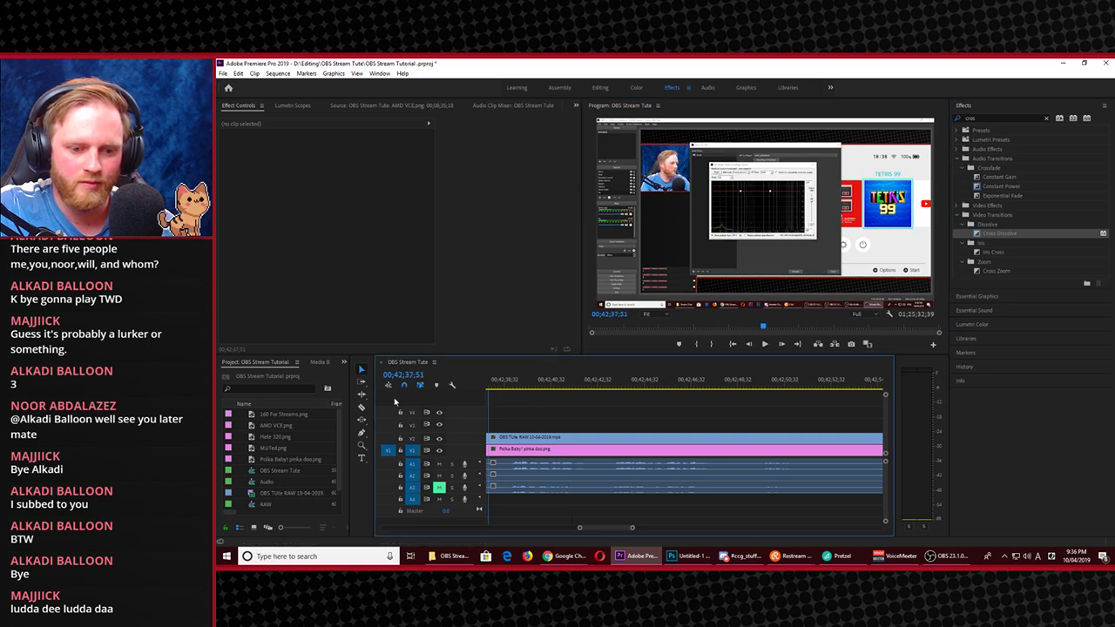
{"action": "key", "text": "j"}
{"action": "key", "text": "j"}
{"action": "key", "text": "j"}
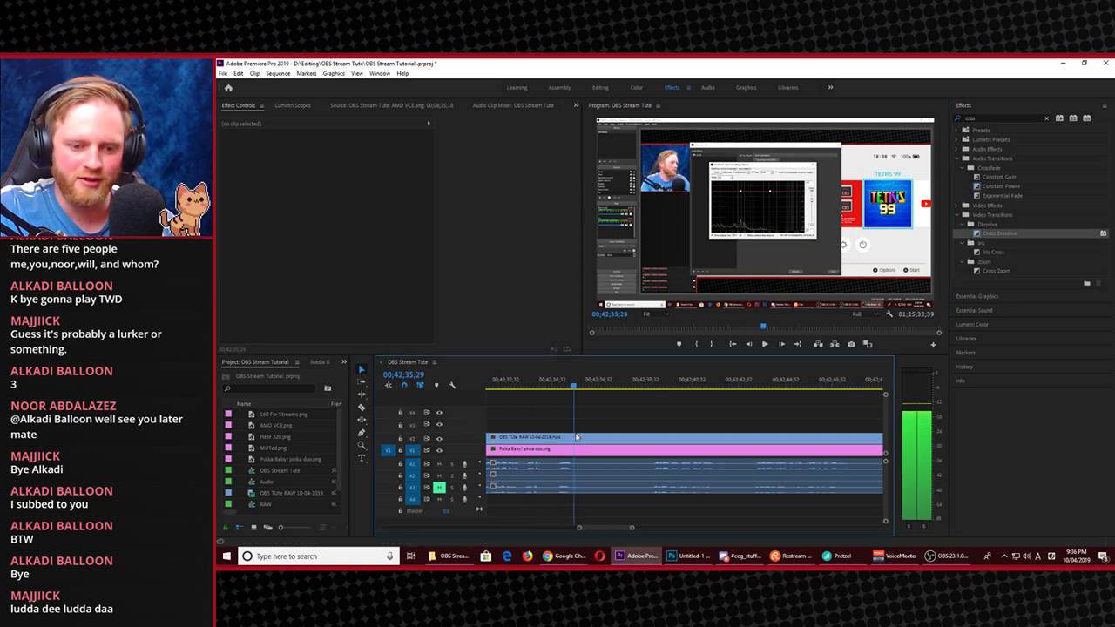
{"action": "key", "text": "k"}
{"action": "key", "text": "c"}
{"action": "left_click", "coordinate": [576, 436], "text": "shift"}
{"action": "left_click", "coordinate": [646, 435], "text": "shift"}
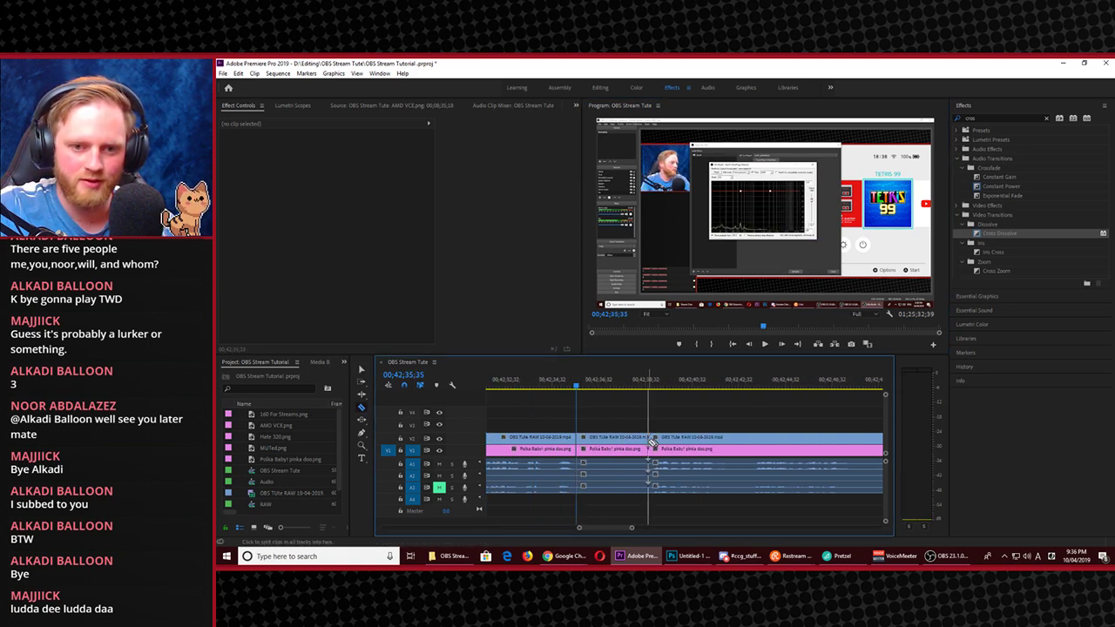
{"action": "key", "text": "v"}
{"action": "left_click_drag", "start_coordinate": [624, 425], "coordinate": [614, 495]}
{"action": "key", "text": "shift+Delete"}
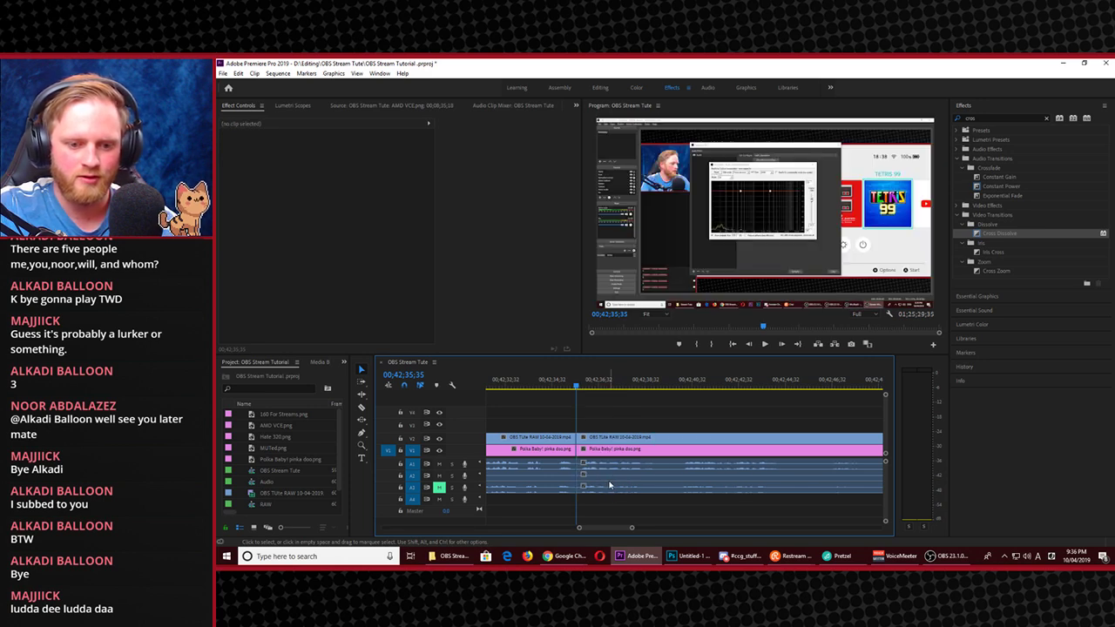
Play across the join at 00;42;35;35, apply the Cross Dissolve video transition to the recording's cut there, and replay it
{"action": "key", "text": "space"}
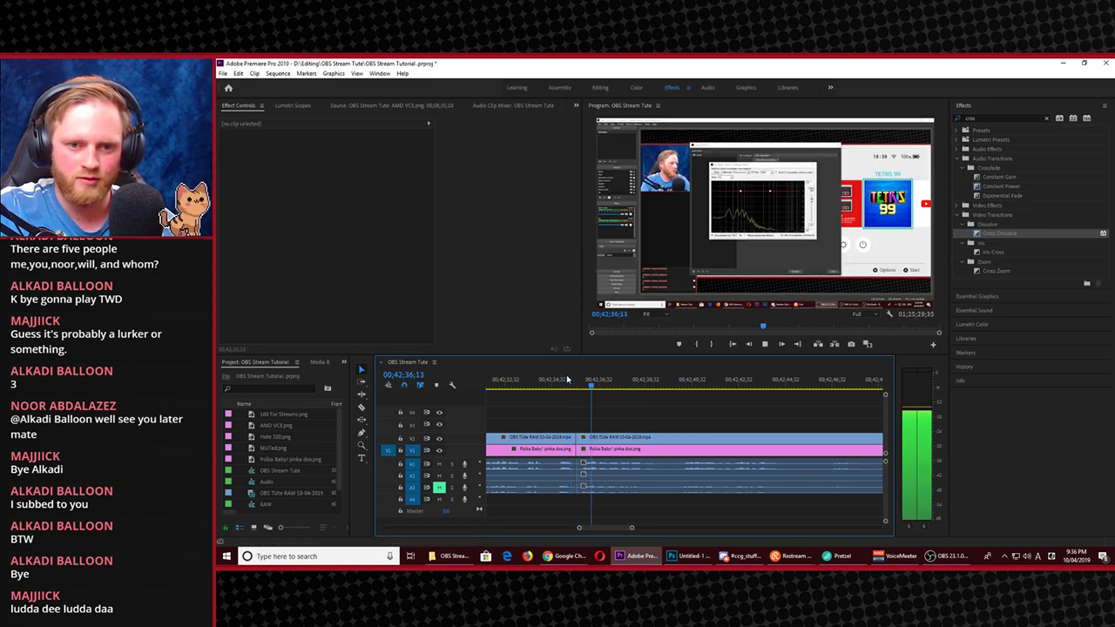
{"action": "key", "text": "space"}
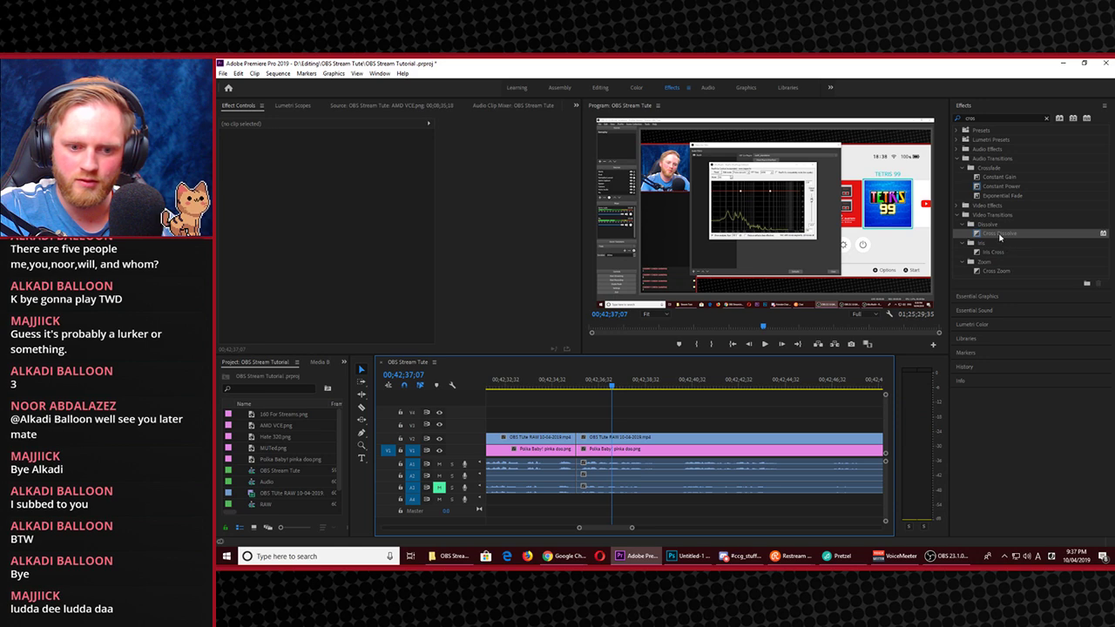
{"action": "left_click_drag", "start_coordinate": [1000, 234], "coordinate": [577, 437]}
{"action": "key", "text": "space"}
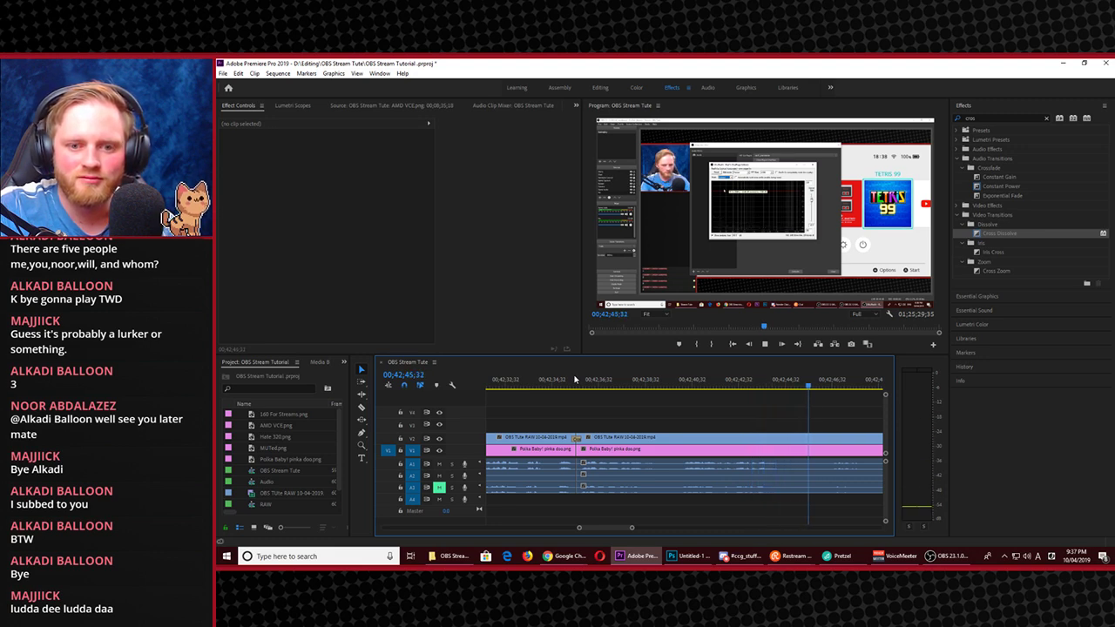
Review the recording in the enlarged program monitor from about 00;42;47 to 00;43;59;21
{"action": "left_click", "coordinate": [688, 243]}
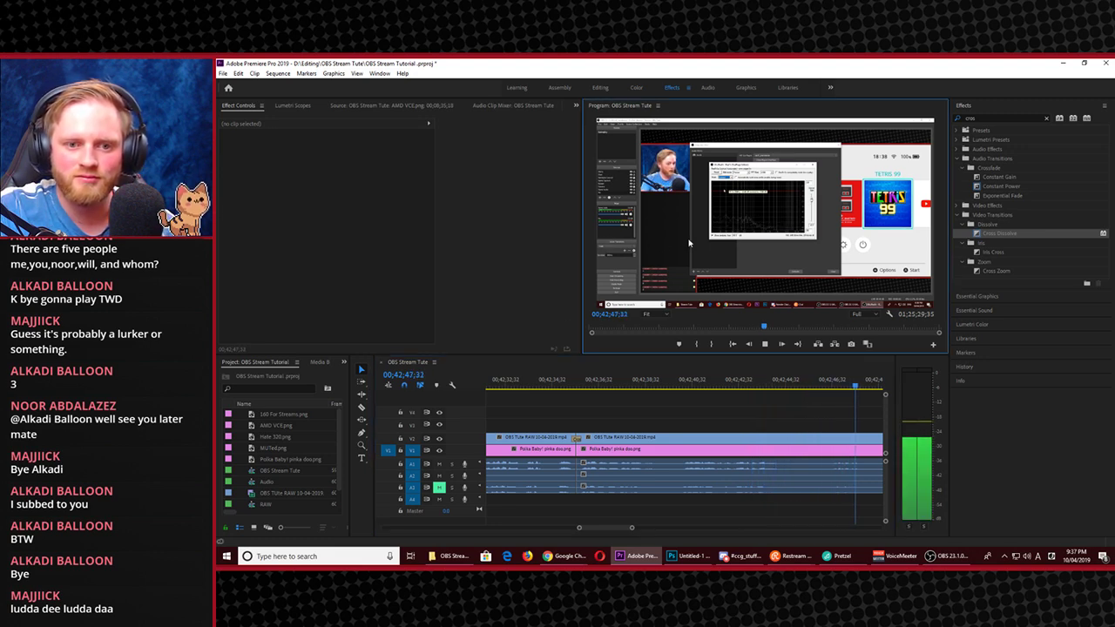
{"action": "key", "text": "grave"}
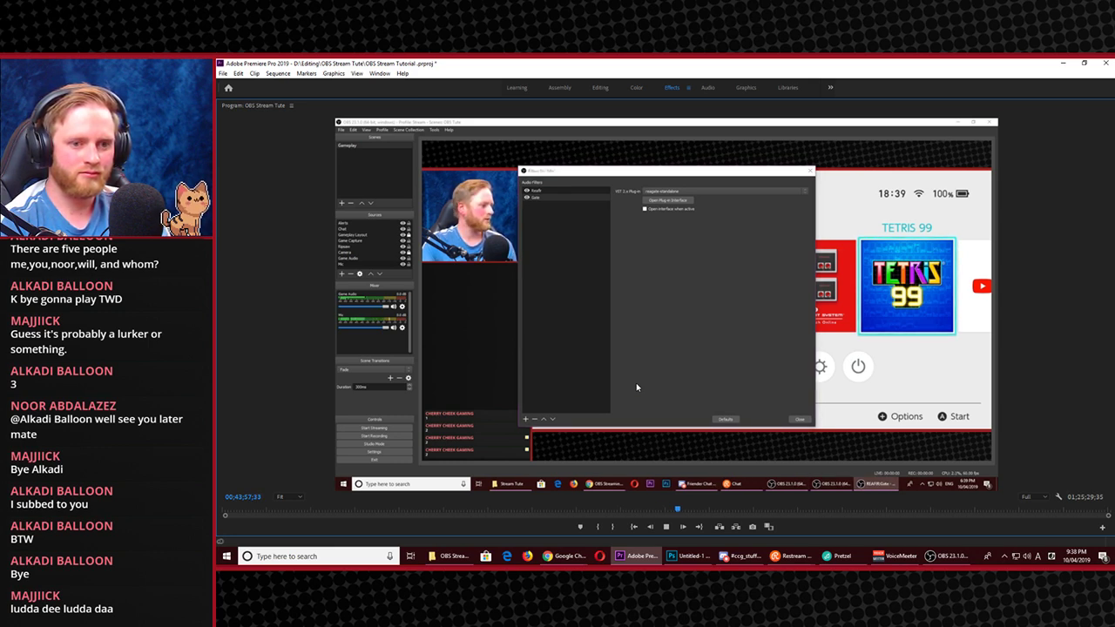
{"action": "key", "text": "space"}
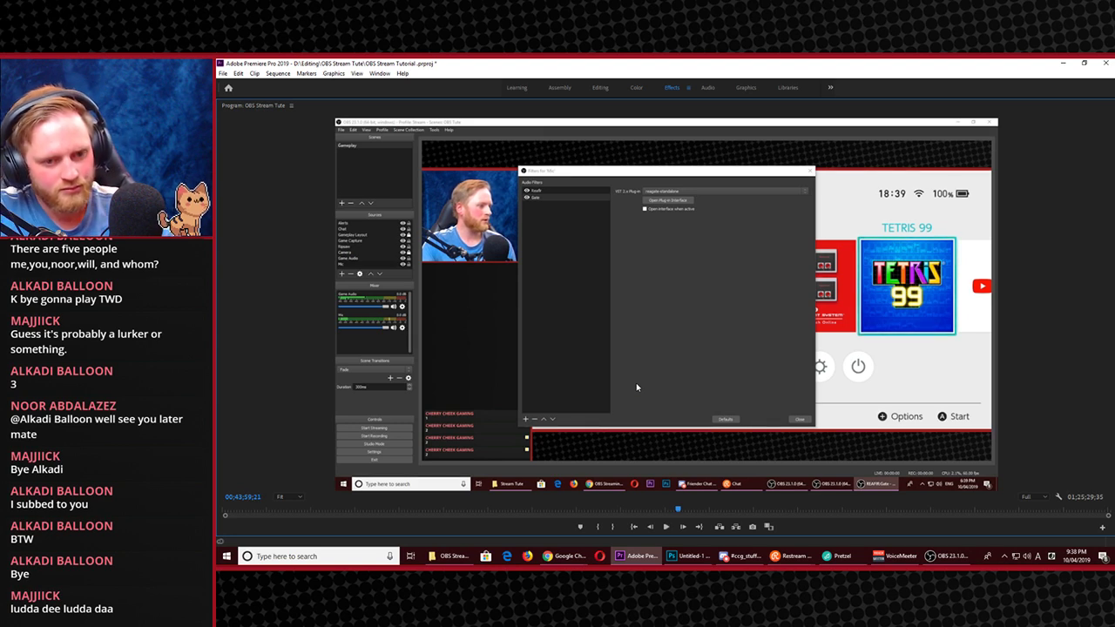
{"action": "key", "text": "grave"}
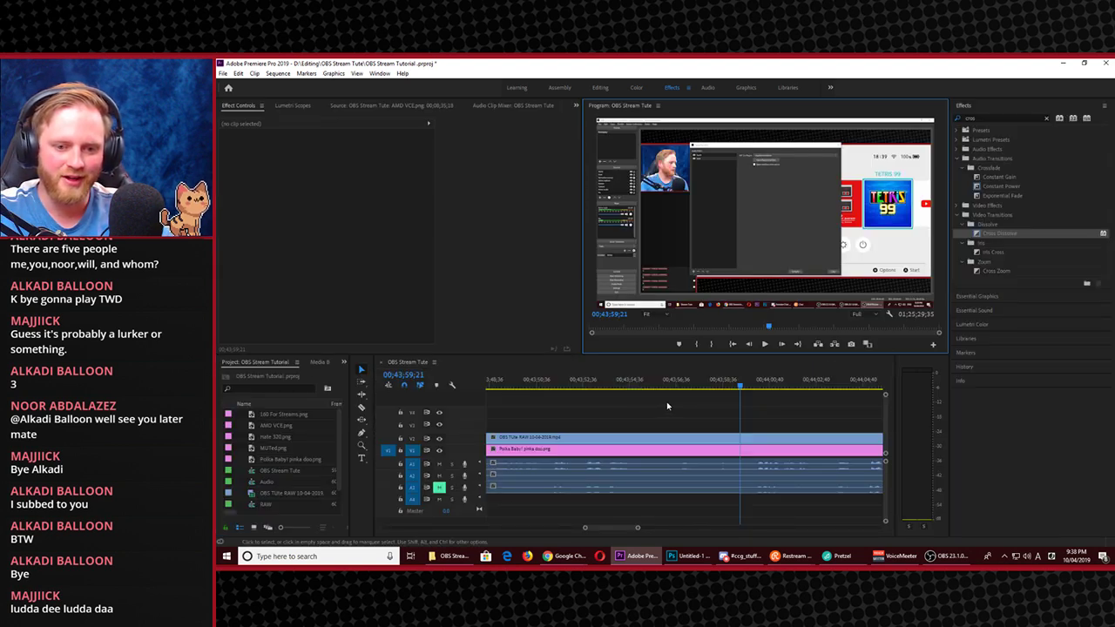
Replay the last few seconds before 00;43;59;21 to locate the unwanted part's start, and split all tracks at 00;43;52;36
{"action": "left_click", "coordinate": [672, 387]}
{"action": "left_click", "coordinate": [618, 388]}
{"action": "key", "text": "space"}
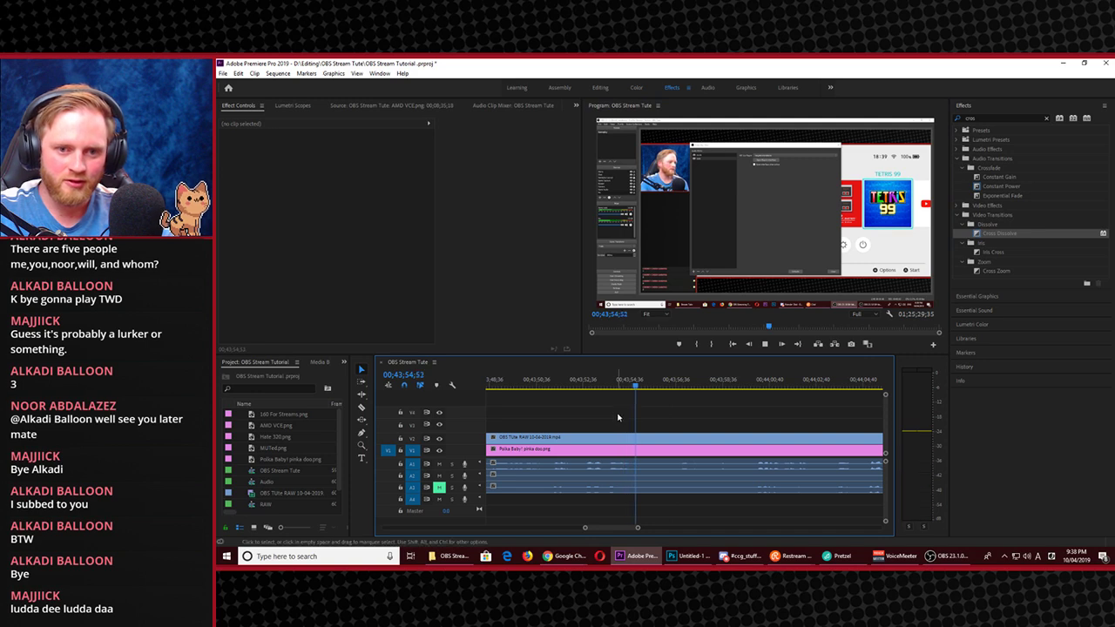
{"action": "left_click", "coordinate": [580, 389]}
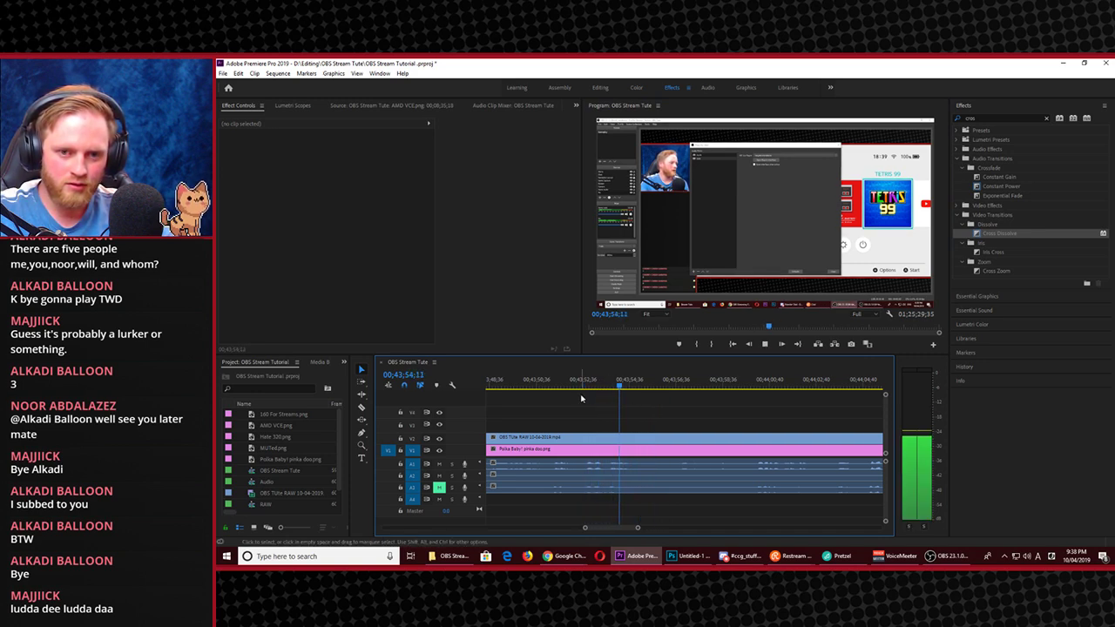
{"action": "left_click_drag", "start_coordinate": [613, 387], "coordinate": [560, 389]}
{"action": "key", "text": "c"}
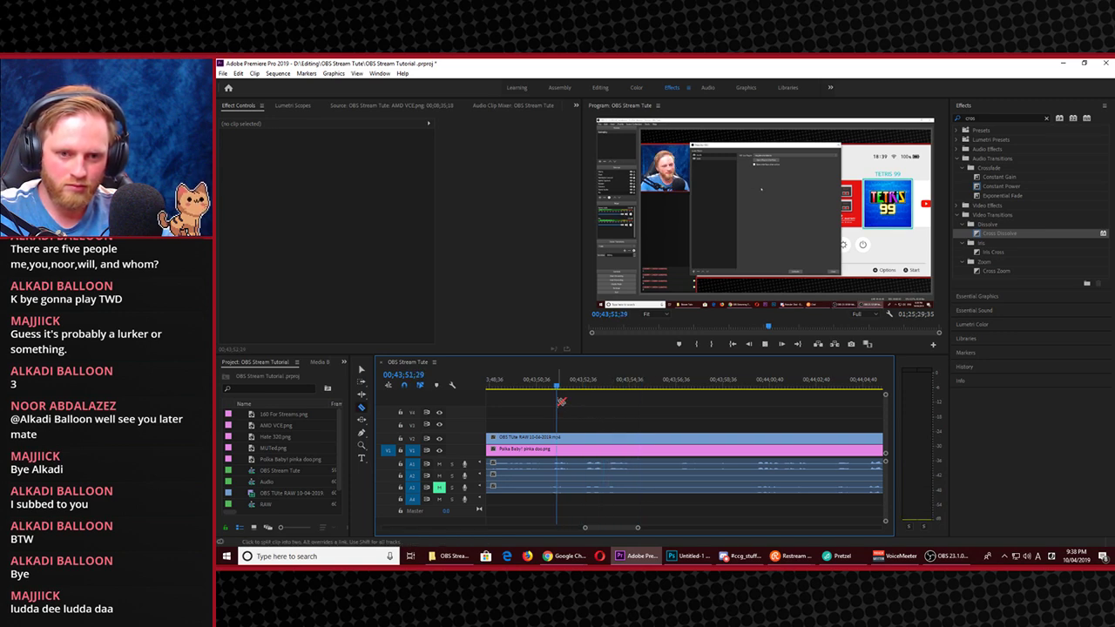
{"action": "key", "text": "space"}
{"action": "key", "text": "space"}
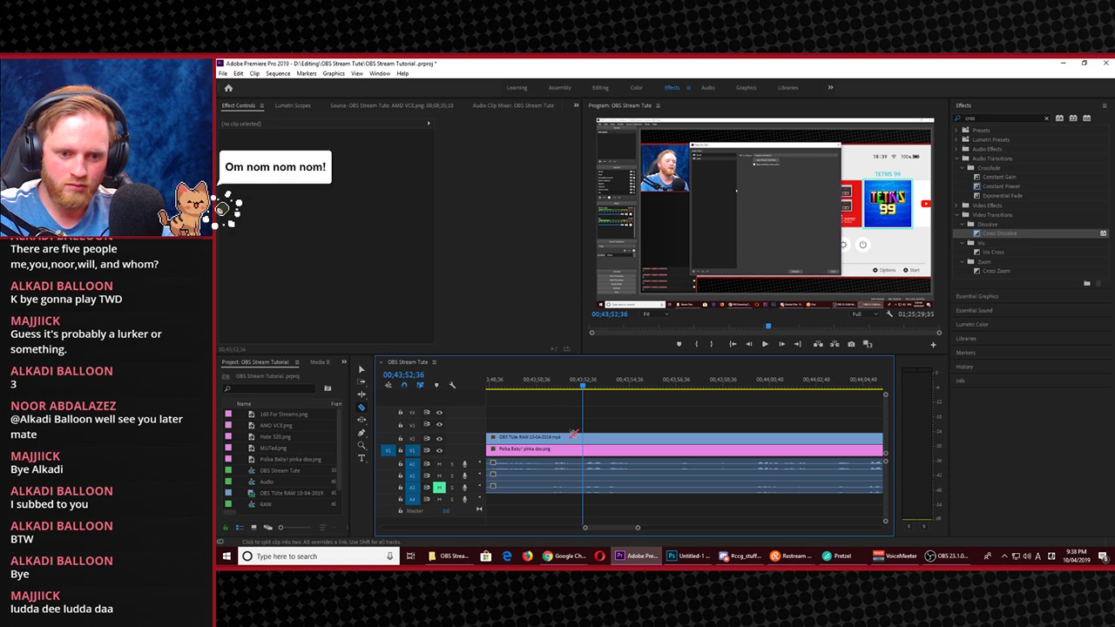
{"action": "left_click", "coordinate": [586, 438], "text": "shift"}
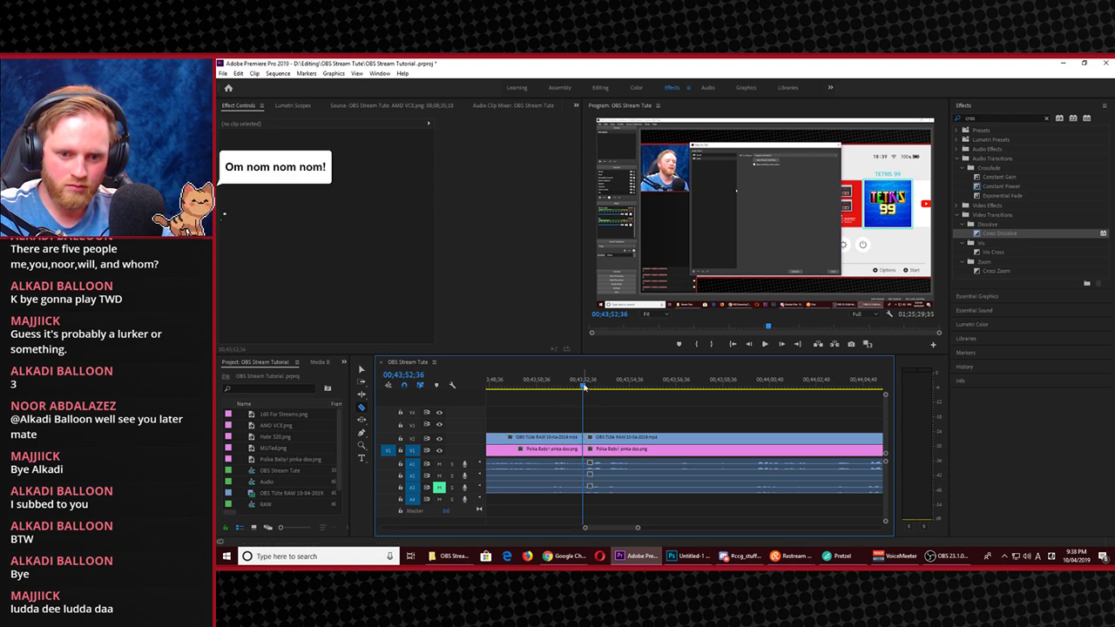
Split all tracks at 00;44;00;05 and ripple-delete the section between 00;43;52;36 and that point
{"action": "left_click", "coordinate": [709, 388]}
{"action": "left_click_drag", "start_coordinate": [710, 387], "coordinate": [755, 388]}
{"action": "left_click", "coordinate": [755, 438], "text": "shift"}
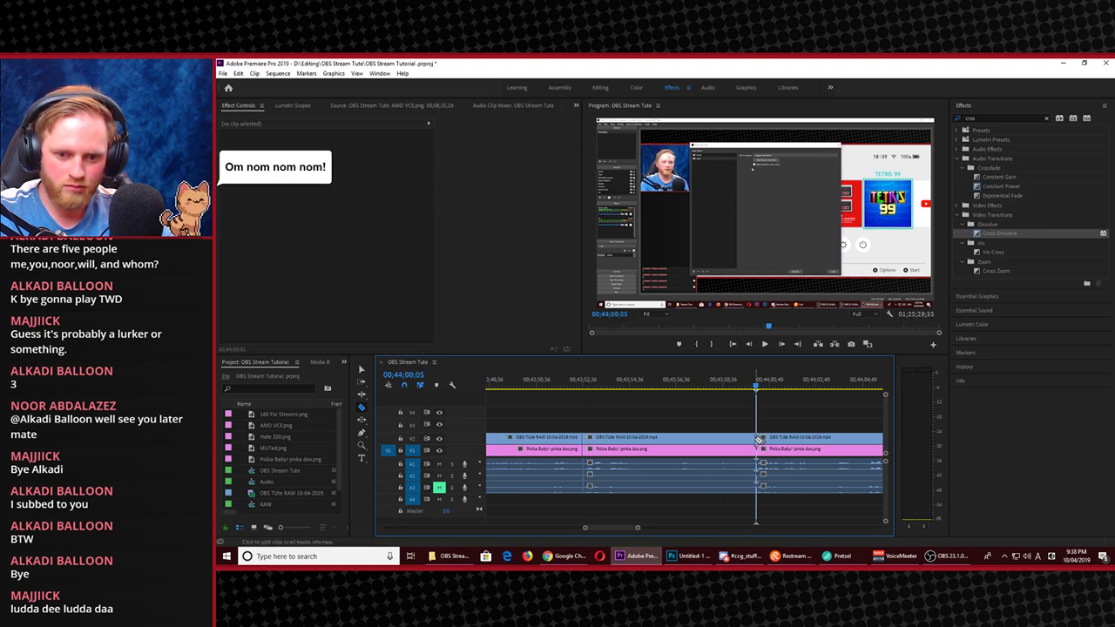
{"action": "key", "text": "v"}
{"action": "left_click_drag", "start_coordinate": [679, 407], "coordinate": [678, 495]}
{"action": "key", "text": "shift+Delete"}
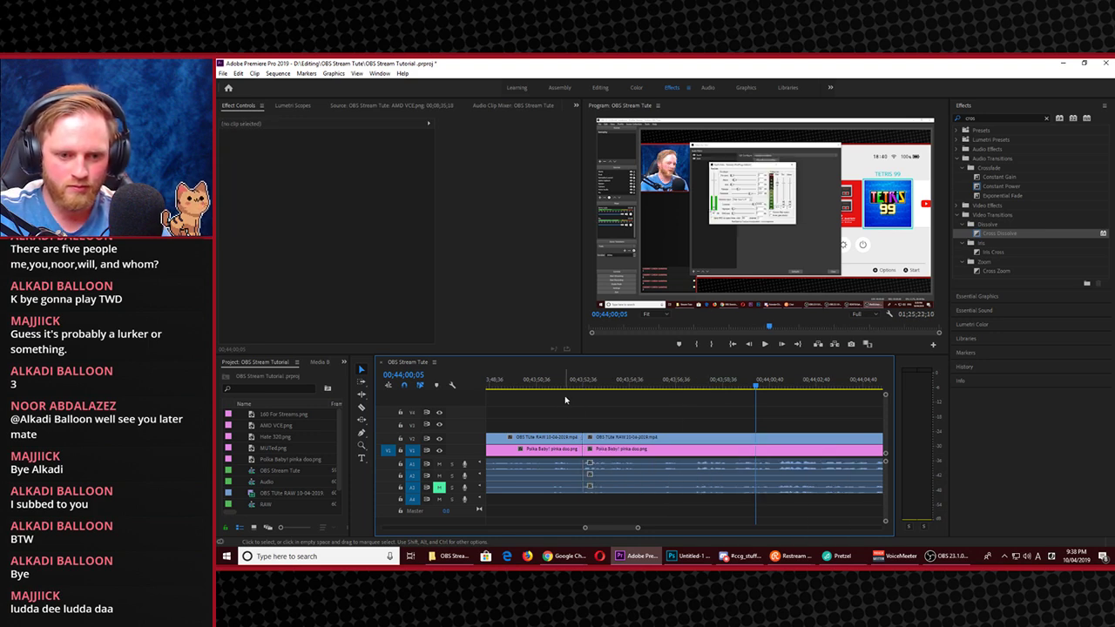
Play across the join at 00;43;52;36, apply the Cross Dissolve video transition to the recording's cut there, and replay it
{"action": "left_click", "coordinate": [564, 391]}
{"action": "key", "text": "space"}
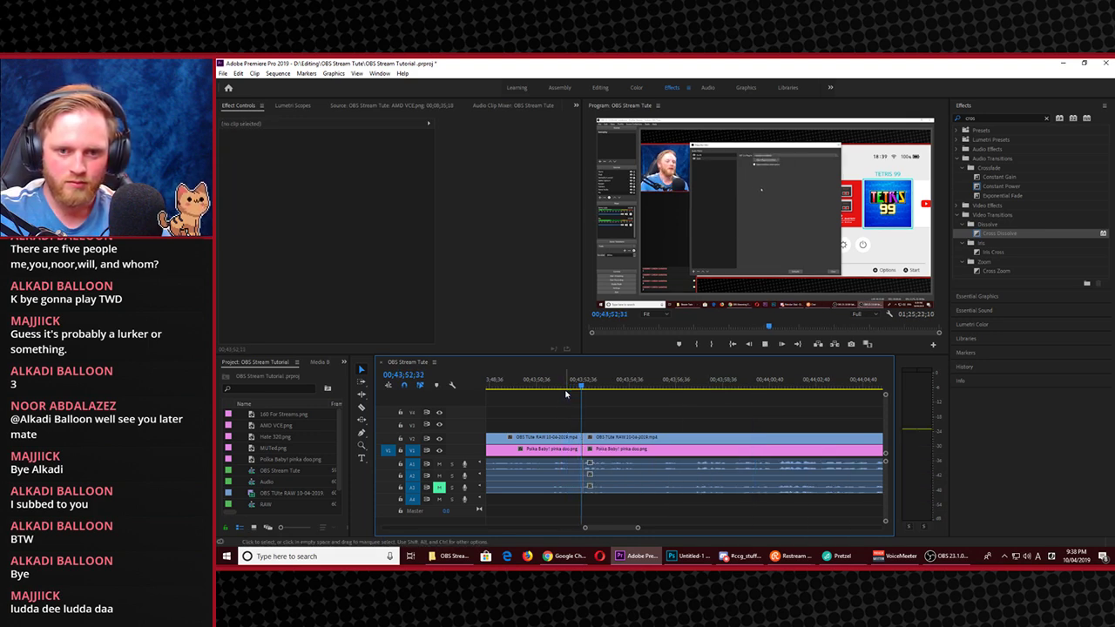
{"action": "key", "text": "space"}
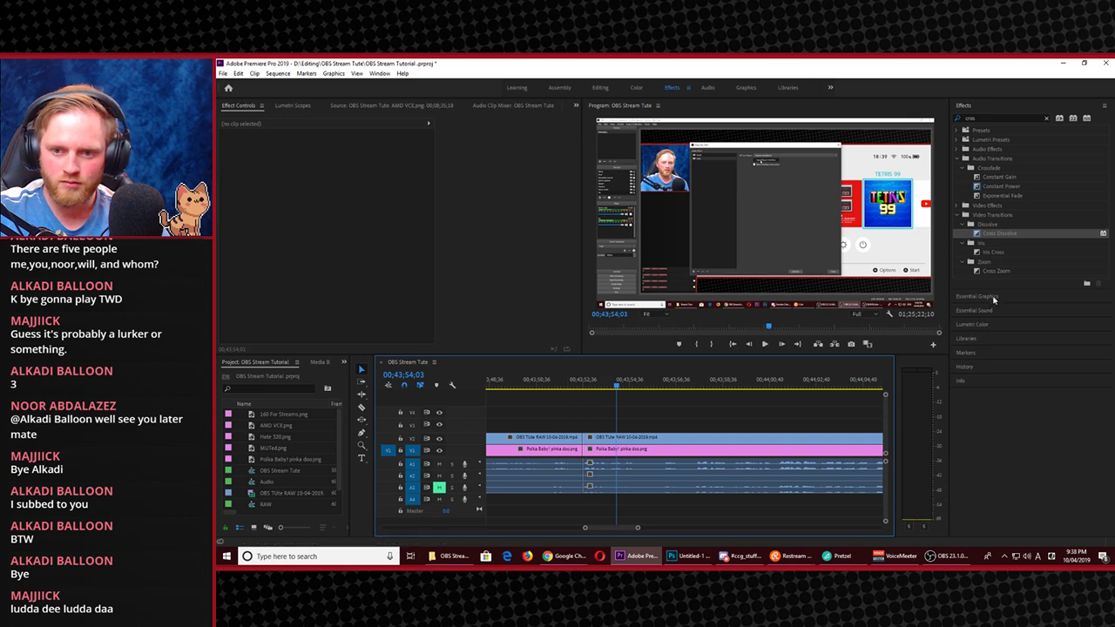
{"action": "mouse_move", "coordinate": [1002, 237]}
{"action": "left_mouse_down"}
{"action": "mouse_move", "coordinate": [662, 418]}
{"action": "mouse_move", "coordinate": [582, 438]}
{"action": "left_mouse_up"}
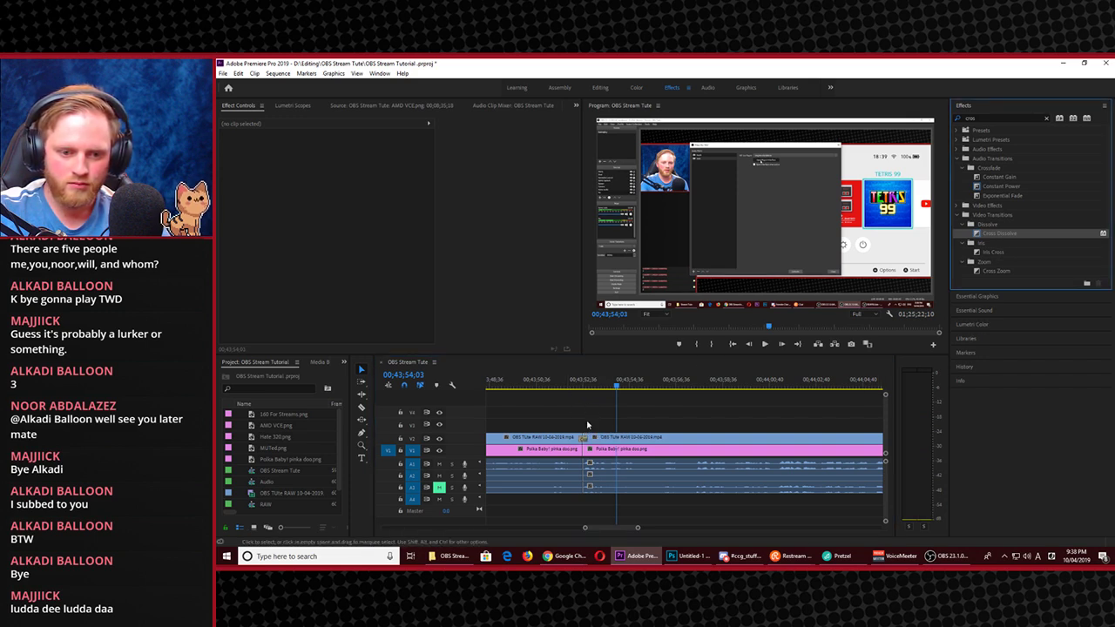
{"action": "left_click", "coordinate": [577, 379]}
{"action": "key", "text": "space"}
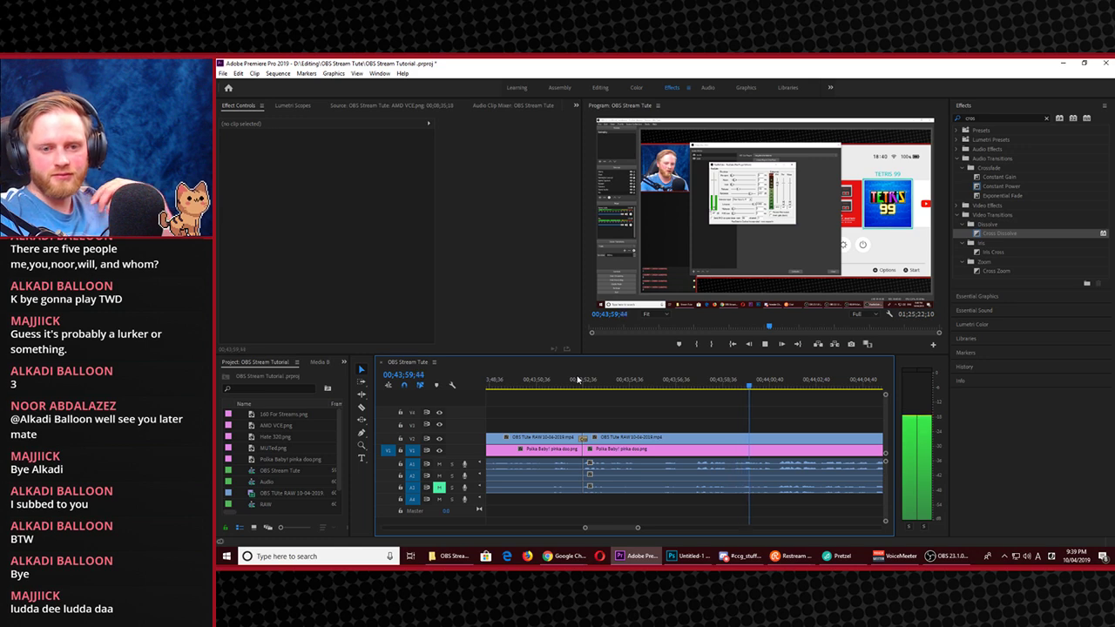
Review the recording in the enlarged program monitor from about 00;44;01 to 00;45;22;06
{"action": "left_click", "coordinate": [706, 210]}
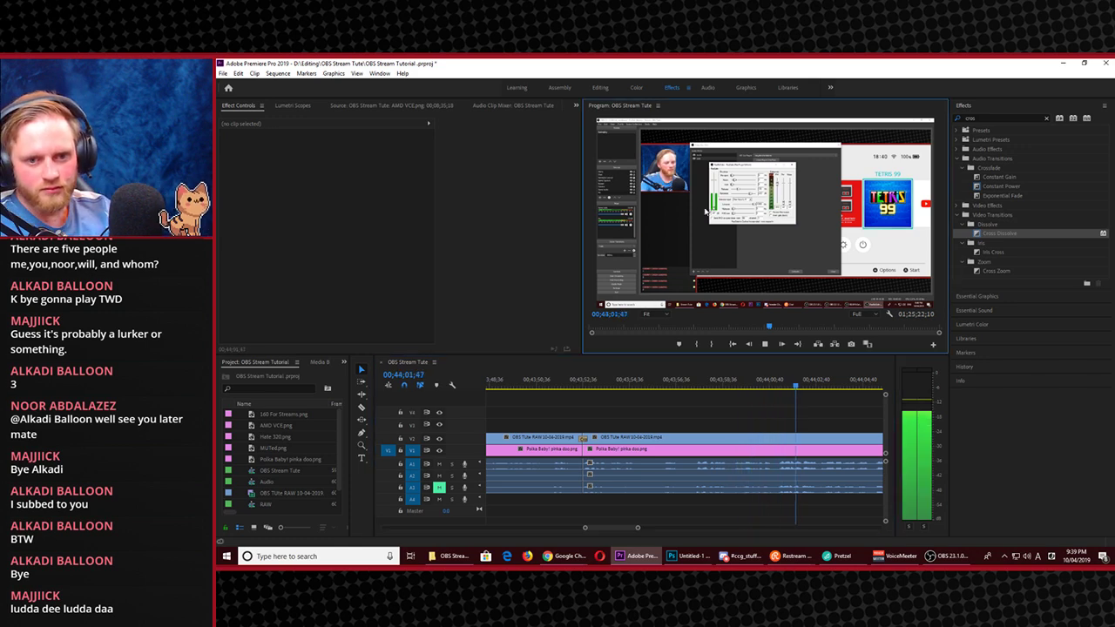
{"action": "key", "text": "grave"}
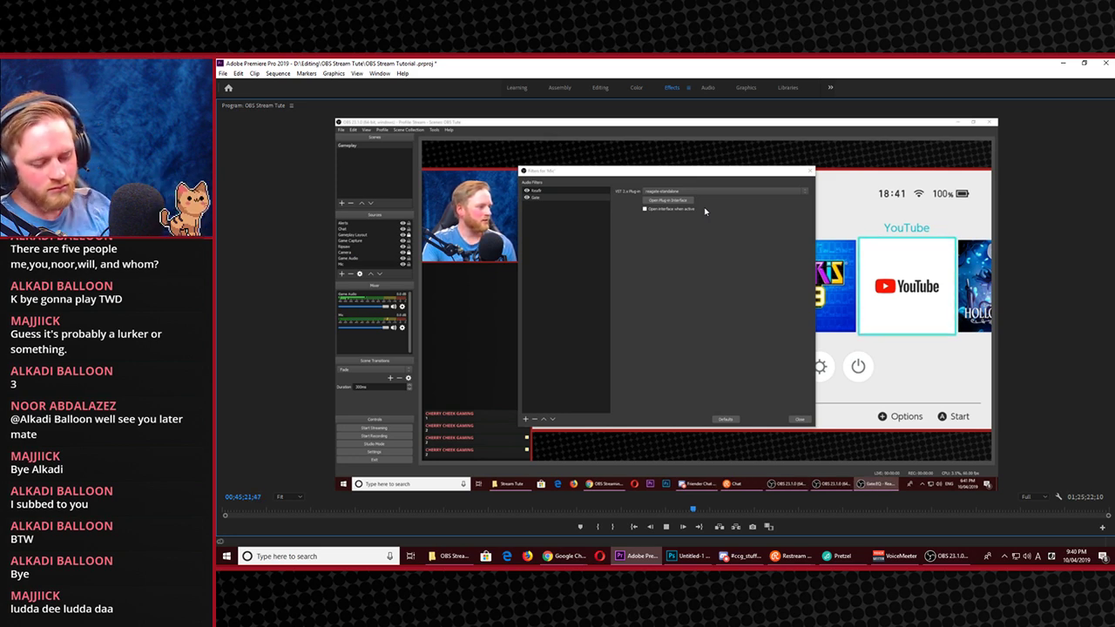
{"action": "key", "text": "space"}
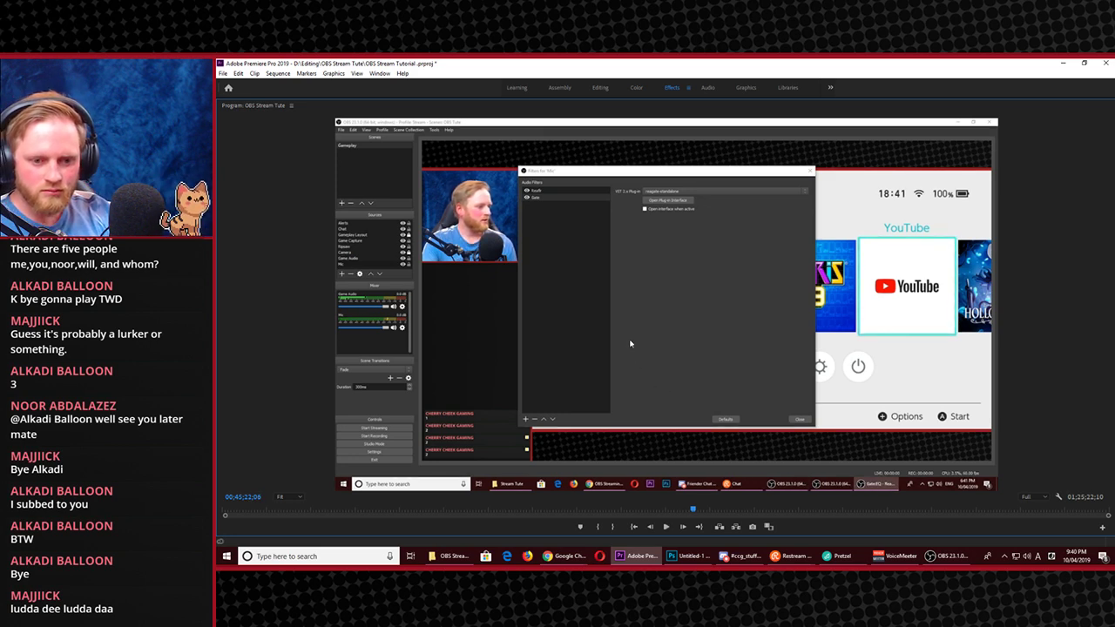
{"action": "key", "text": "grave"}
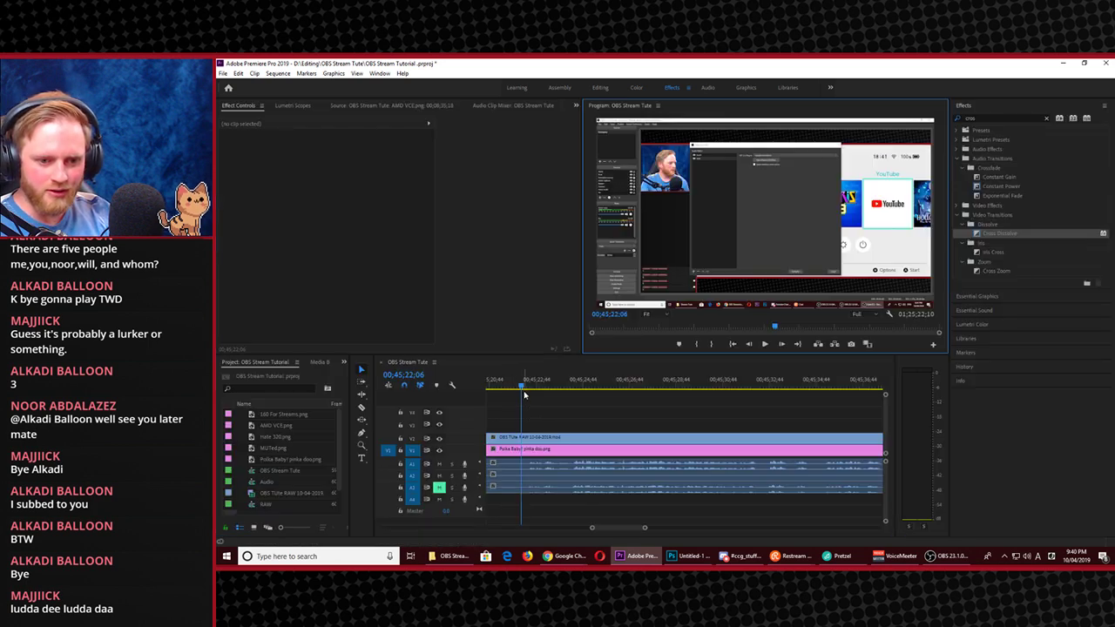
Replay the seconds before 00;45;22;06 to locate the unwanted part's start, and split all tracks at 00;45;12;48
{"action": "mouse_move", "coordinate": [522, 391]}
{"action": "left_mouse_down"}
{"action": "mouse_move", "coordinate": [478, 397]}
{"action": "mouse_move", "coordinate": [550, 389]}
{"action": "mouse_move", "coordinate": [518, 394]}
{"action": "mouse_move", "coordinate": [531, 406]}
{"action": "left_mouse_up"}
{"action": "key", "text": "space"}
{"action": "key", "text": "space"}
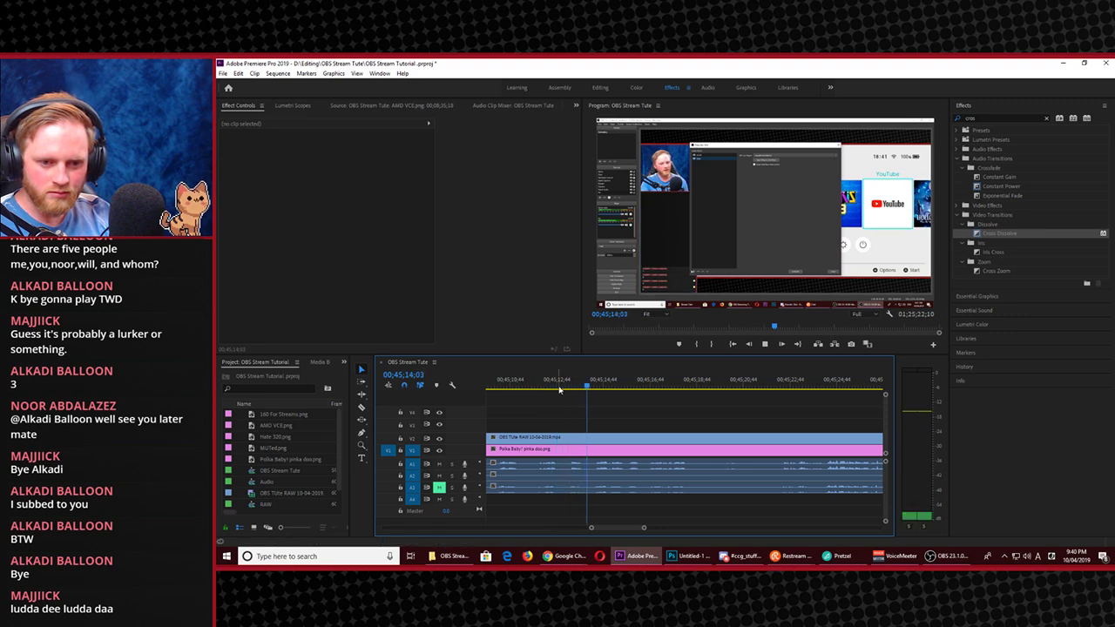
{"action": "key", "text": "Home"}
{"action": "scroll", "coordinate": [471, 399], "scroll_direction": "up", "scroll_amount": 2}
{"action": "key", "text": "space"}
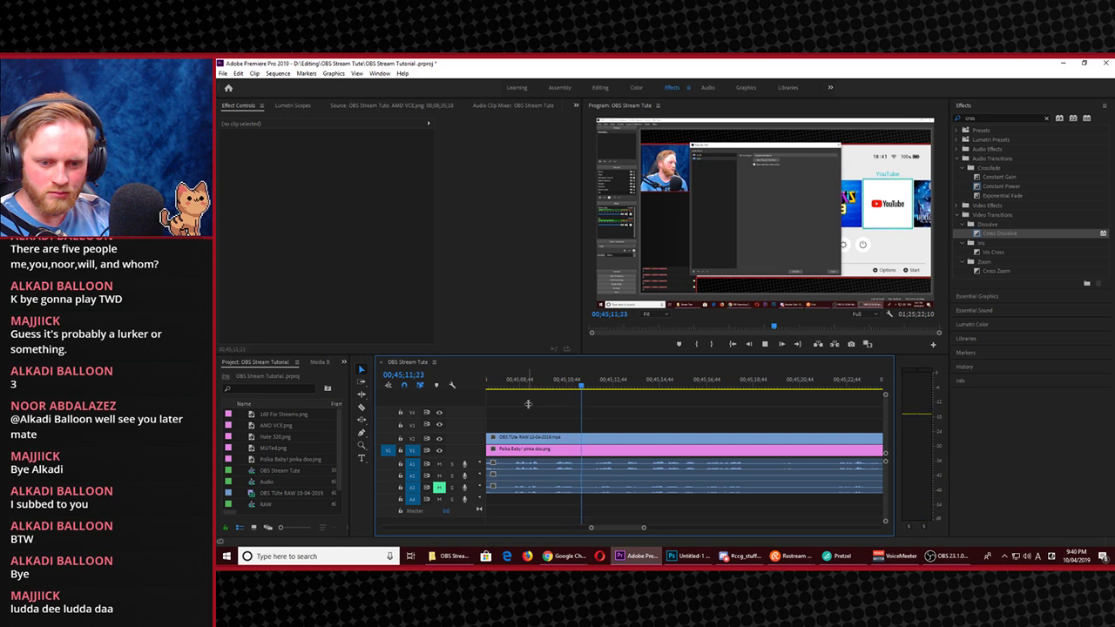
{"action": "key", "text": "space"}
{"action": "key", "text": "c"}
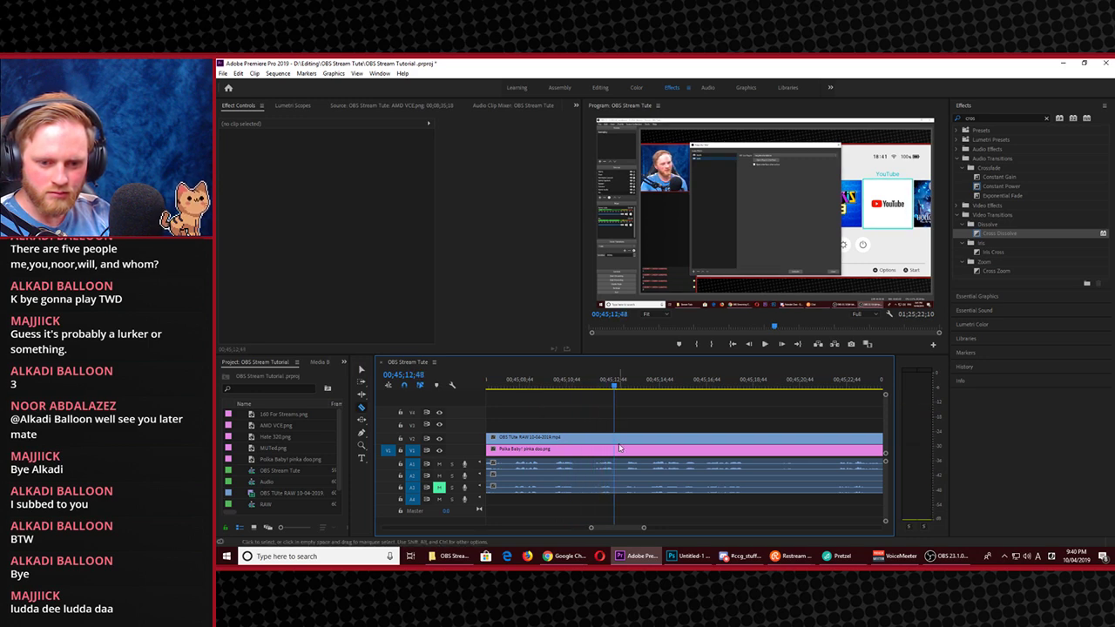
{"action": "left_click", "coordinate": [614, 442]}
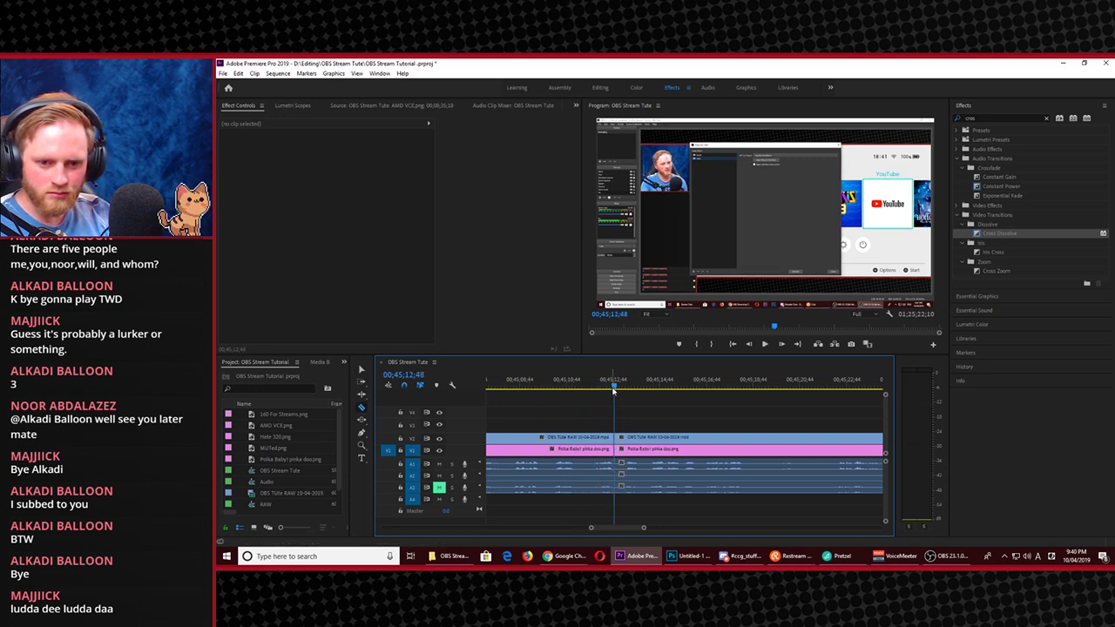
Split all tracks at 00;45;24;18 and ripple-delete the section between 00;45;12;48 and that point
{"action": "key", "text": "space"}
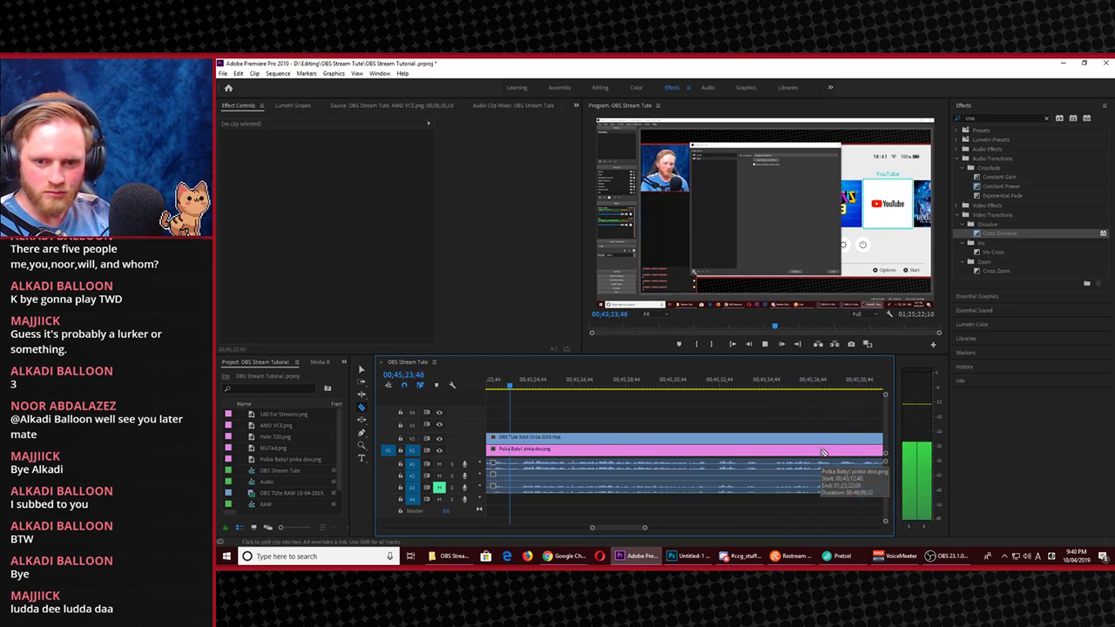
{"action": "left_click", "coordinate": [514, 389]}
{"action": "key", "text": "space"}
{"action": "key", "text": "space"}
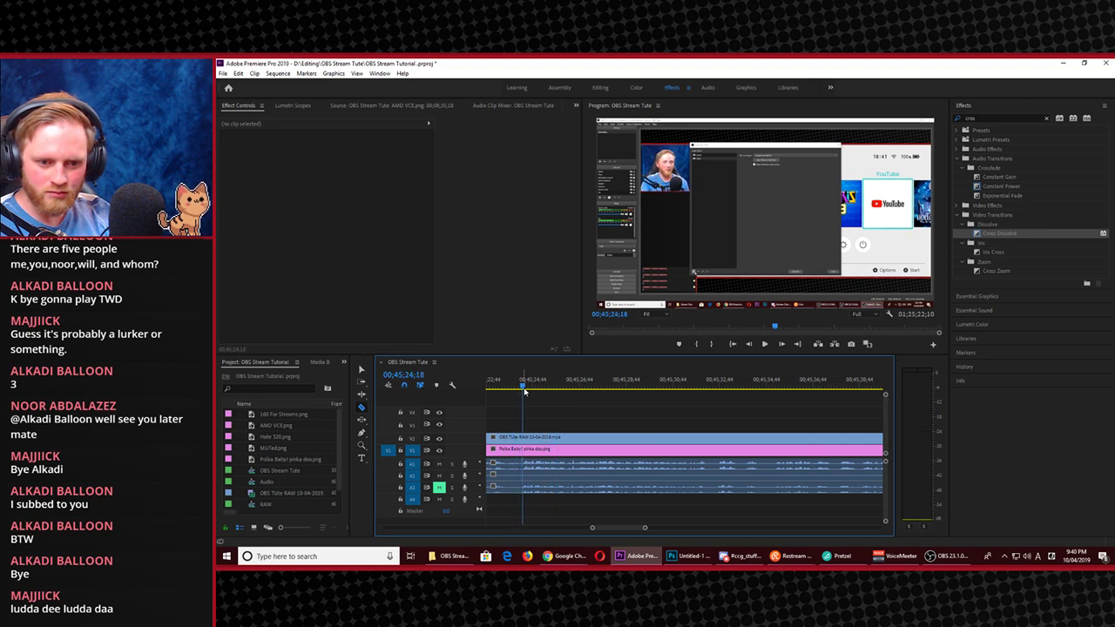
{"action": "left_click", "coordinate": [523, 436], "text": "shift"}
{"action": "key", "text": "v"}
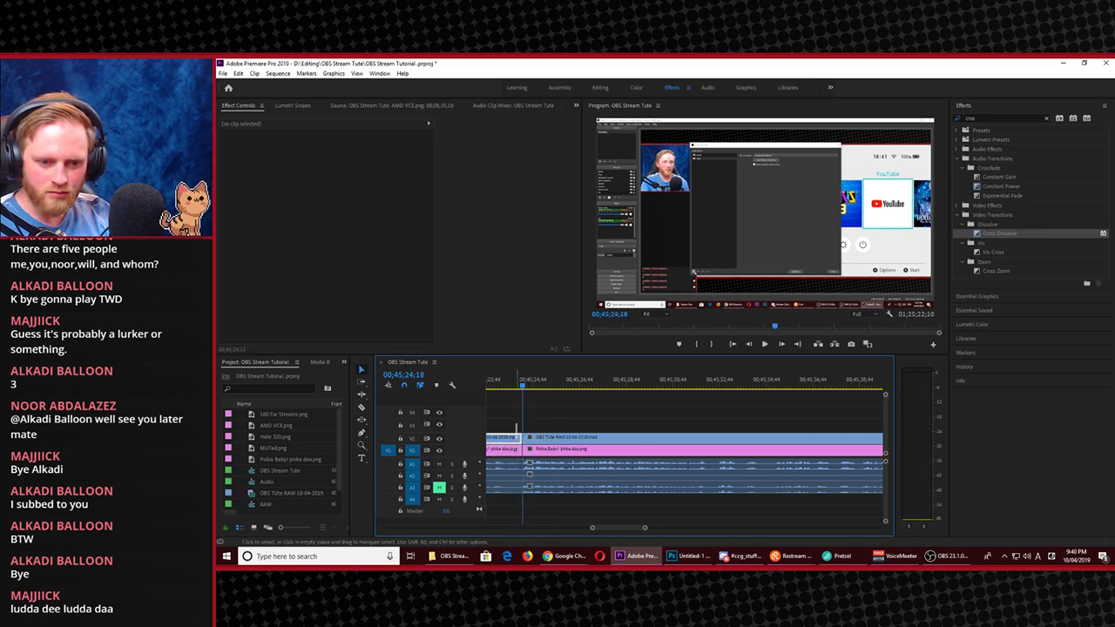
{"action": "left_click_drag", "start_coordinate": [519, 425], "coordinate": [505, 507]}
{"action": "key", "text": "shift+Delete"}
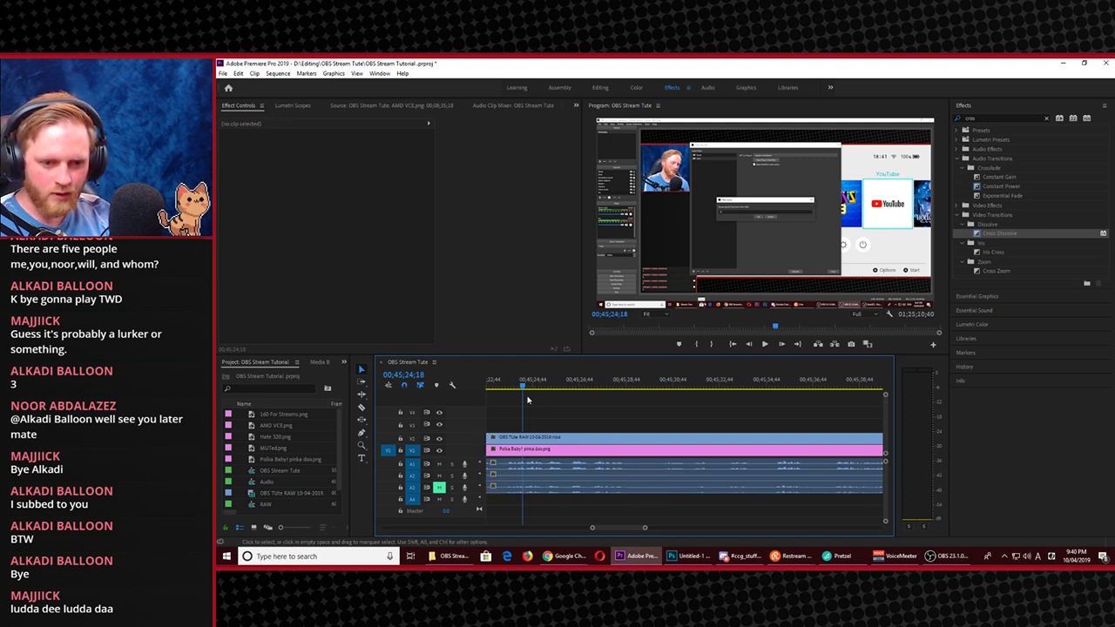
Apply the Cross Dissolve video transition to the recording's cut at 00;45;12;48 and play across it
{"action": "left_click_drag", "start_coordinate": [520, 391], "coordinate": [497, 394]}
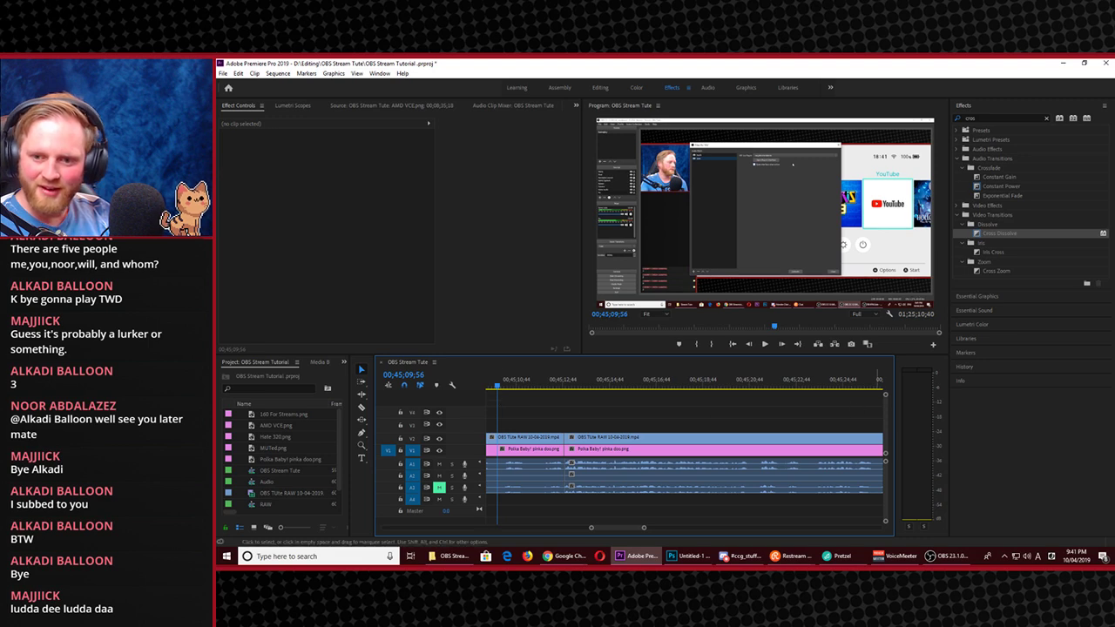
{"action": "left_click_drag", "start_coordinate": [1016, 237], "coordinate": [564, 442]}
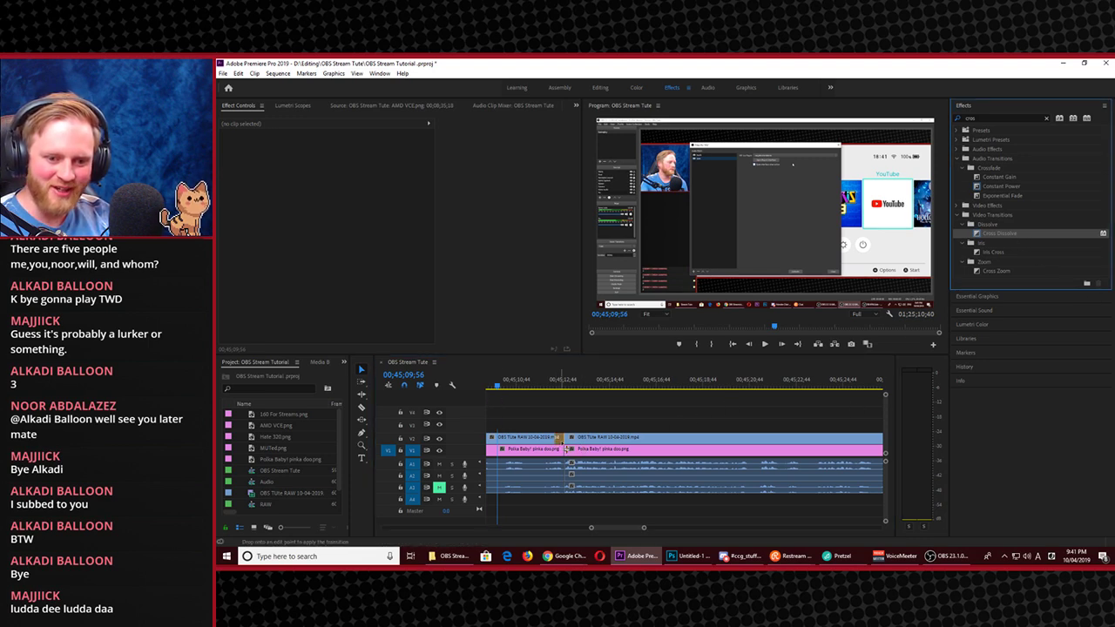
{"action": "left_click", "coordinate": [554, 380]}
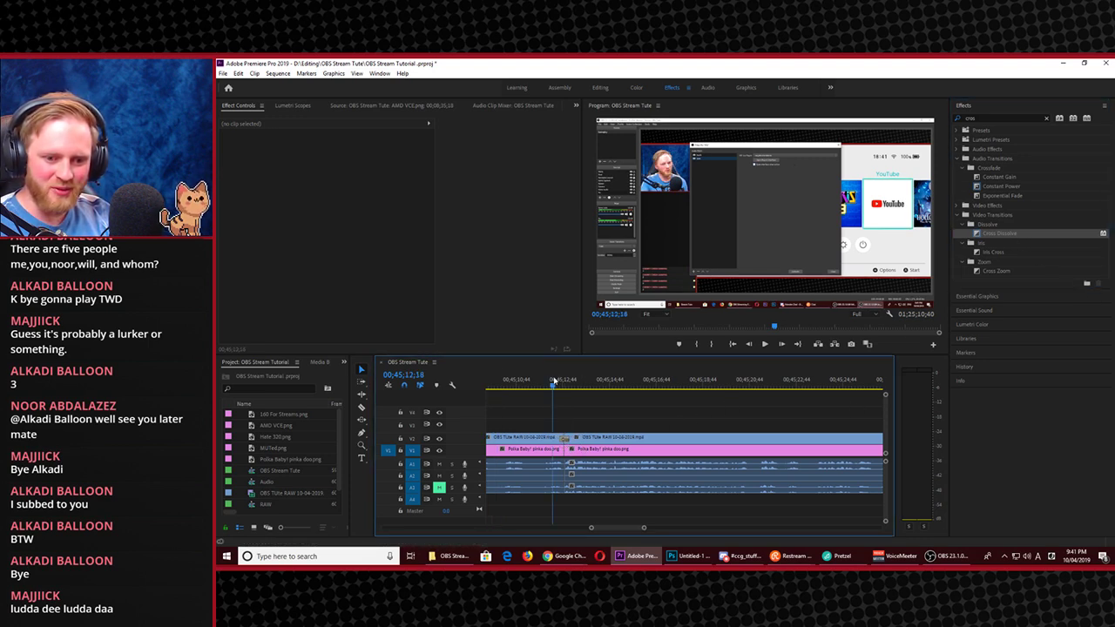
{"action": "key", "text": "space"}
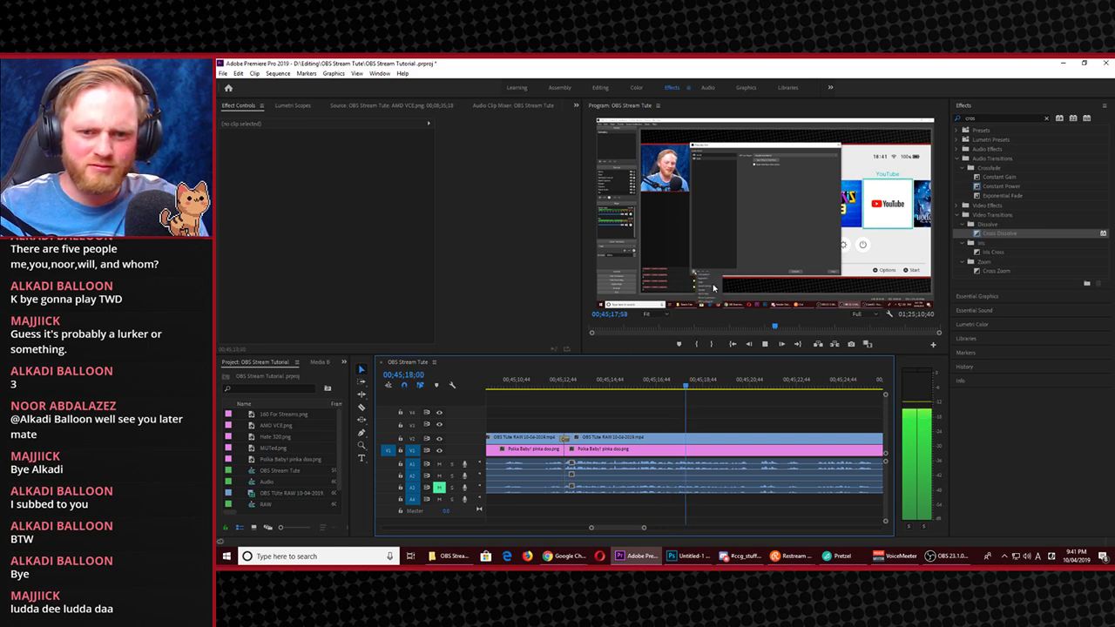
Review the recording in the enlarged program monitor from about 00;45;18 to 00;50;29;11
{"action": "left_click", "coordinate": [726, 202]}
{"action": "key", "text": "grave"}
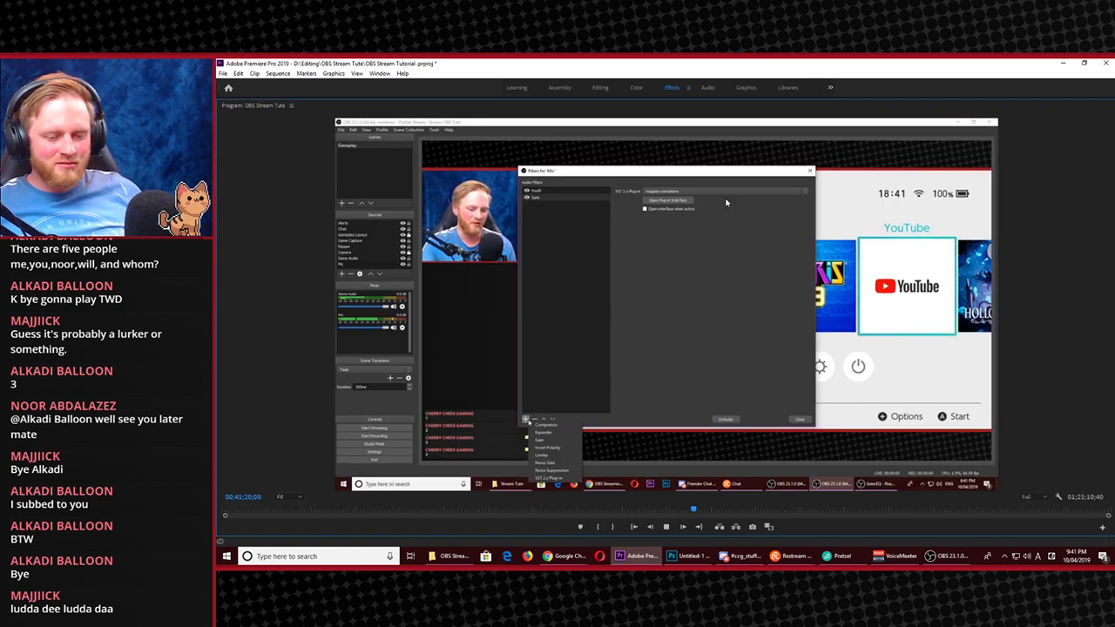
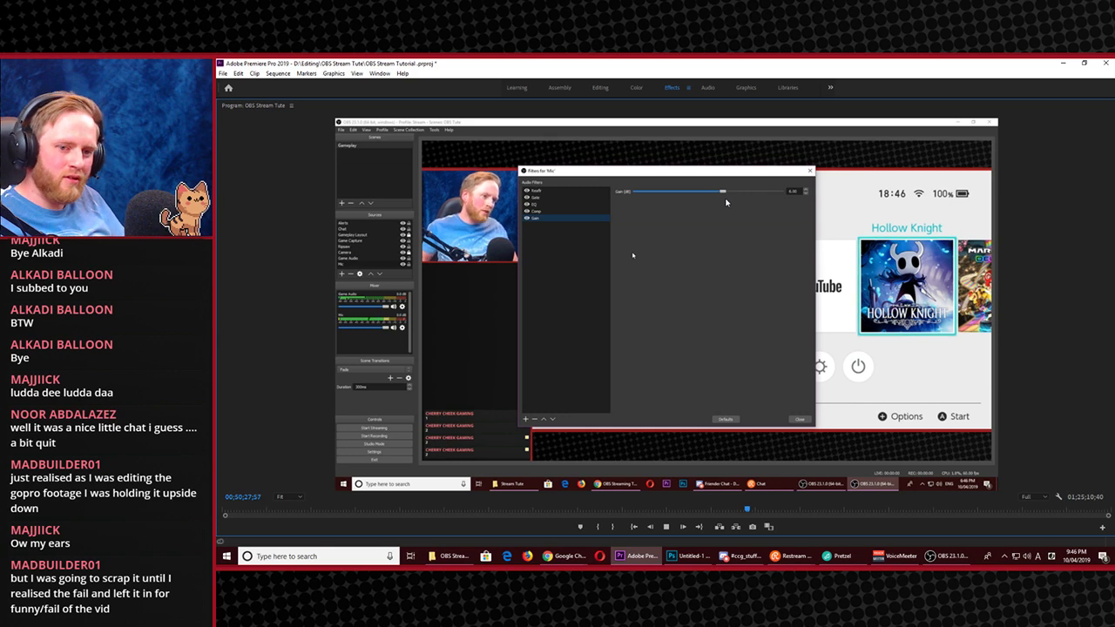
{"action": "key", "text": "space"}
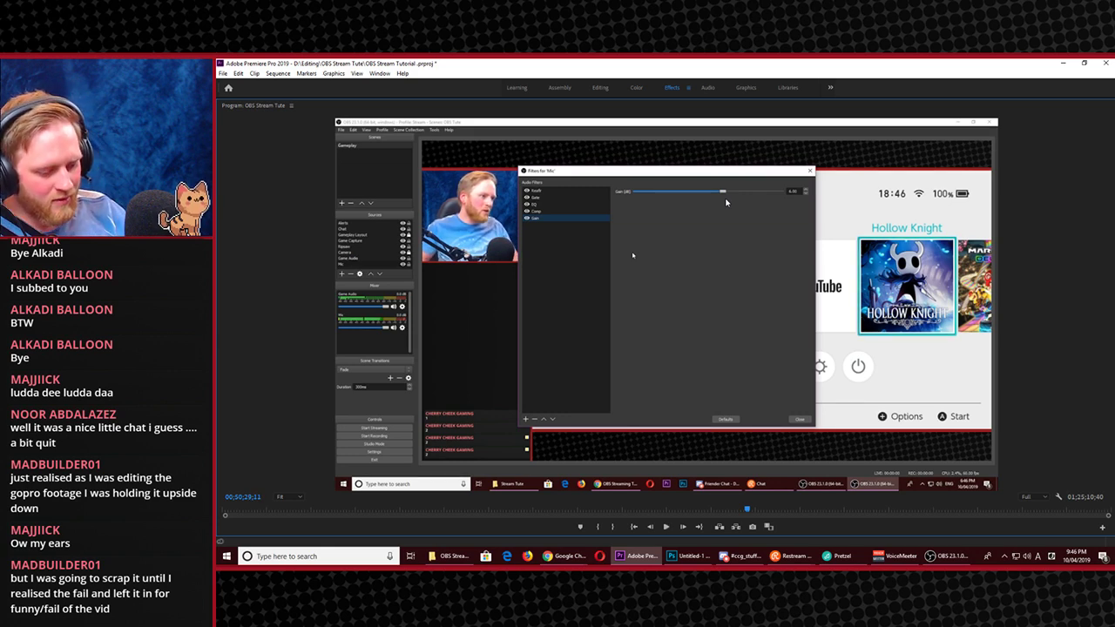
{"action": "key", "text": "grave"}
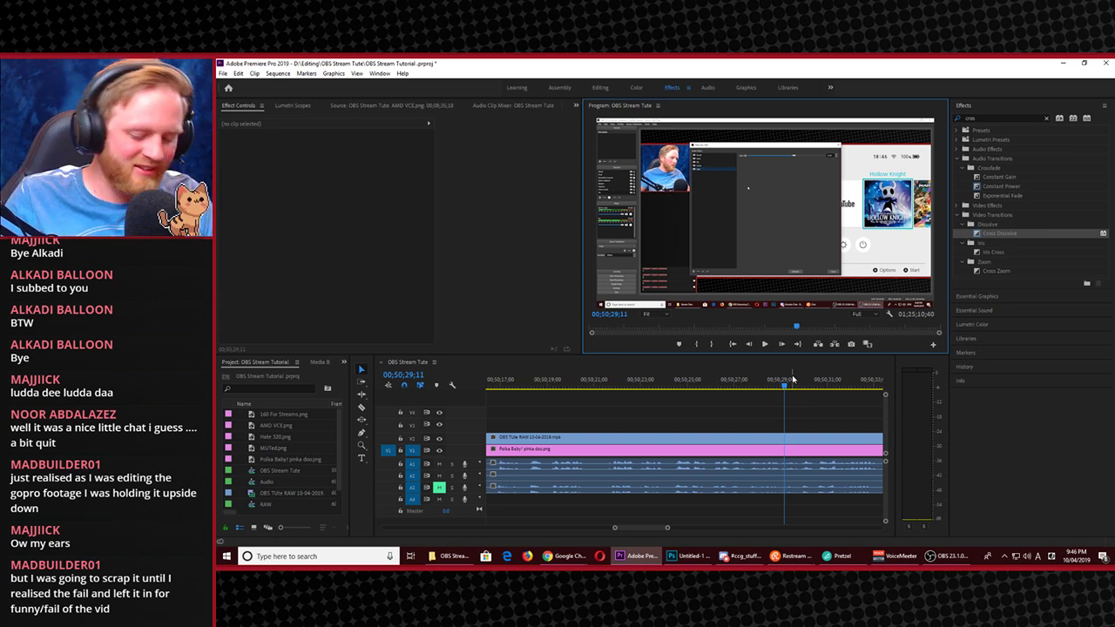
Replay the seconds before 00;50;29;11 to locate the bad audio's start, and split the A1 audio clip at 00;50;27;37
{"action": "key", "text": "="}
{"action": "key", "text": "="}
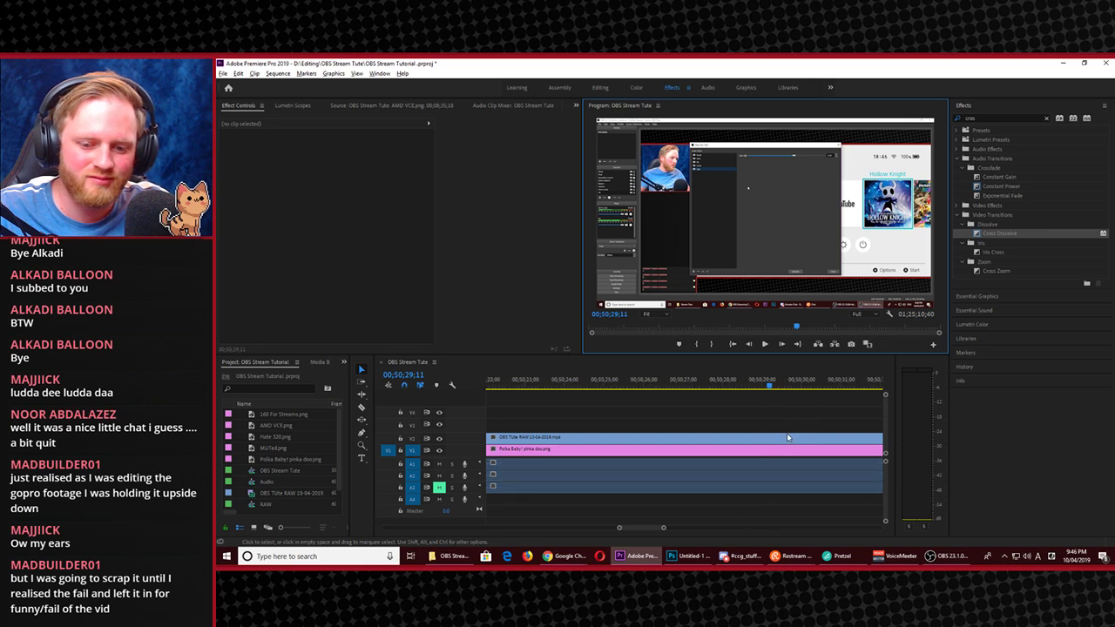
{"action": "left_click", "coordinate": [740, 390]}
{"action": "key", "text": "space"}
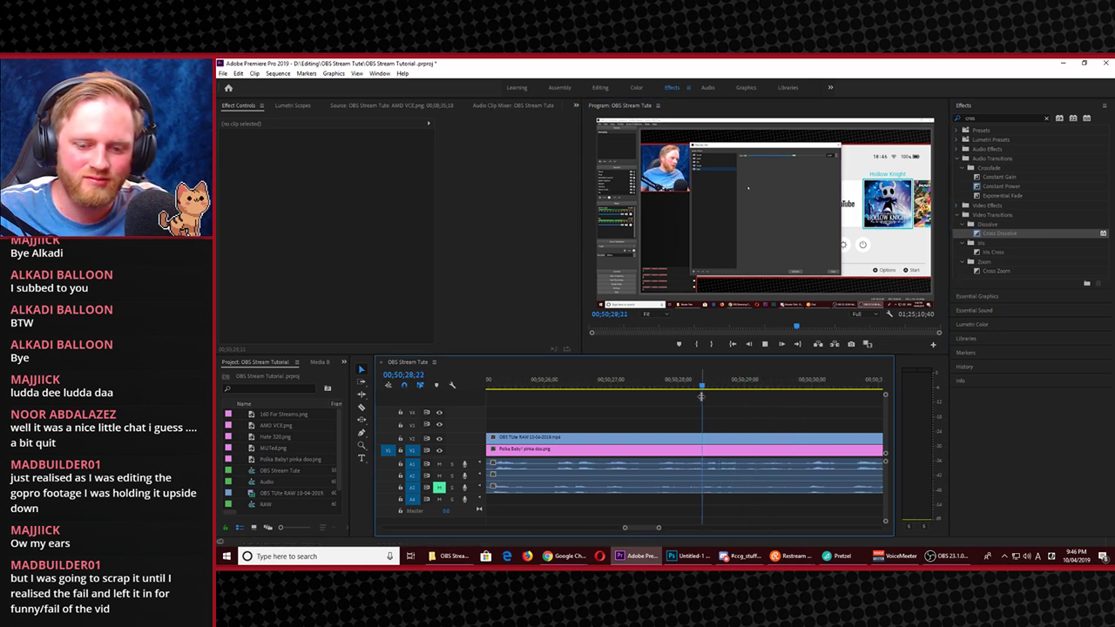
{"action": "left_click_drag", "start_coordinate": [690, 385], "coordinate": [596, 387]}
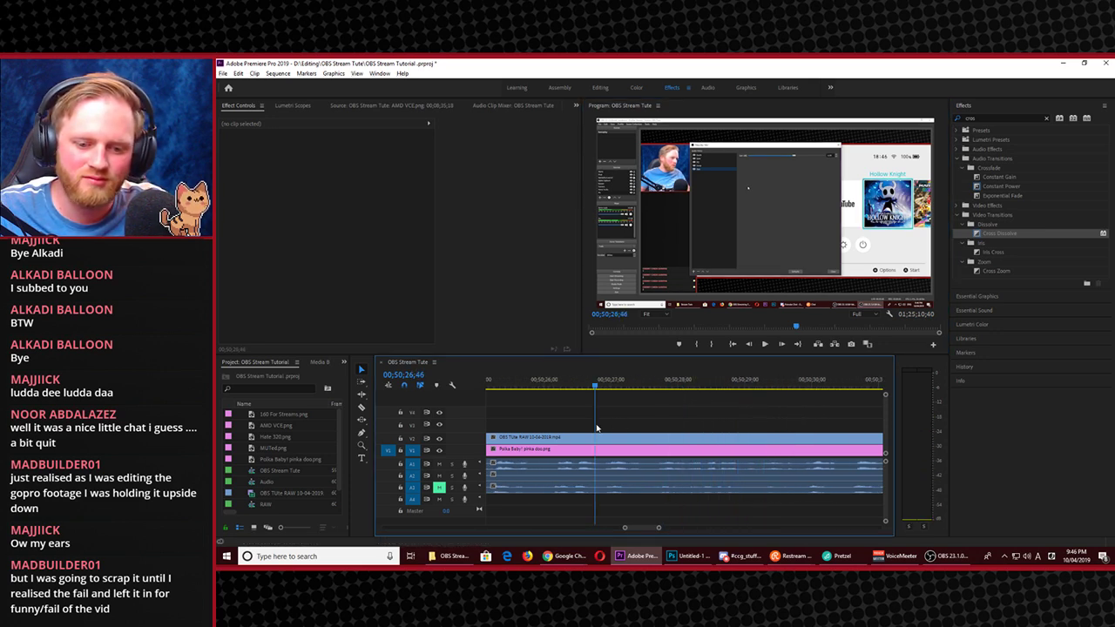
{"action": "key", "text": "space"}
{"action": "key", "text": "space"}
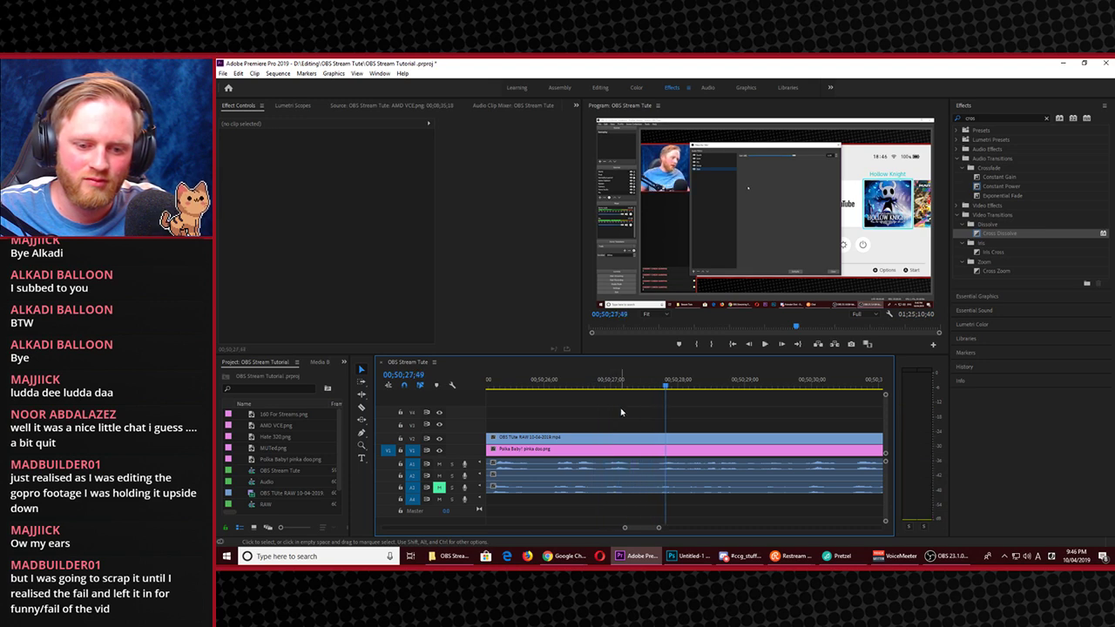
{"action": "left_click", "coordinate": [652, 385]}
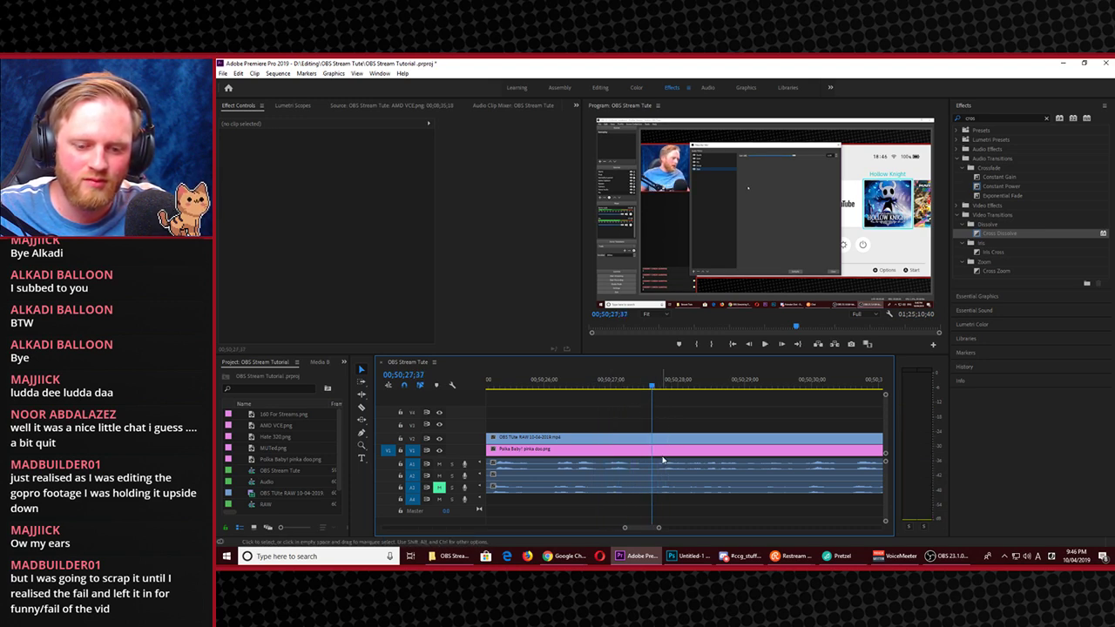
{"action": "key", "text": "c"}
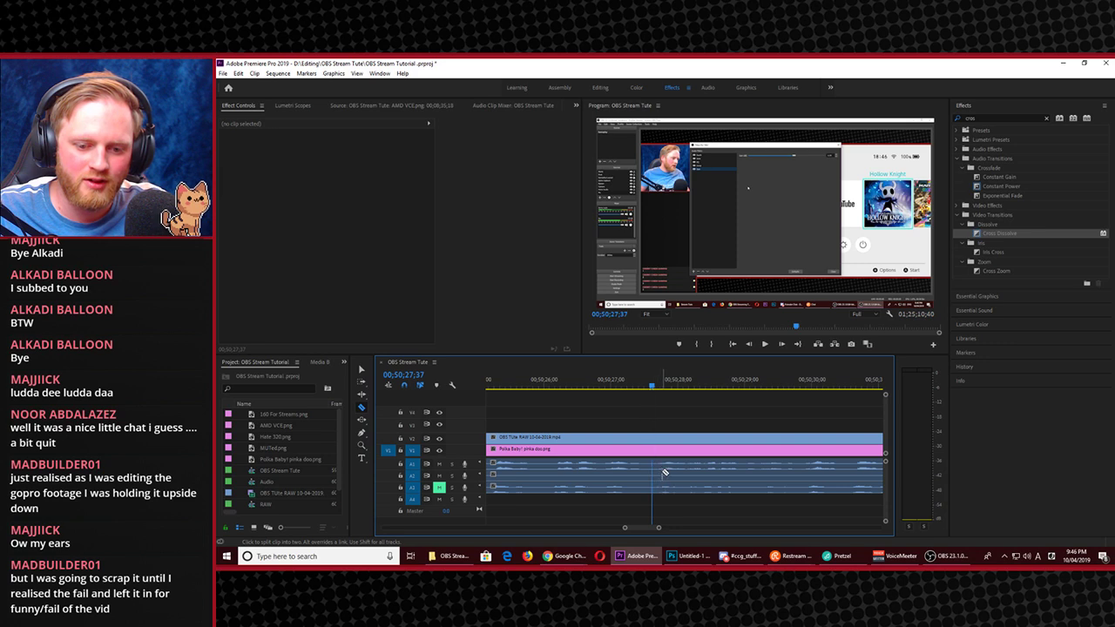
{"action": "left_click", "coordinate": [661, 464]}
Split the A1 audio clip at 00;50;30;36 and delete the piece between 00;50;27;37 and that point, leaving the gap
{"action": "key", "text": "space"}
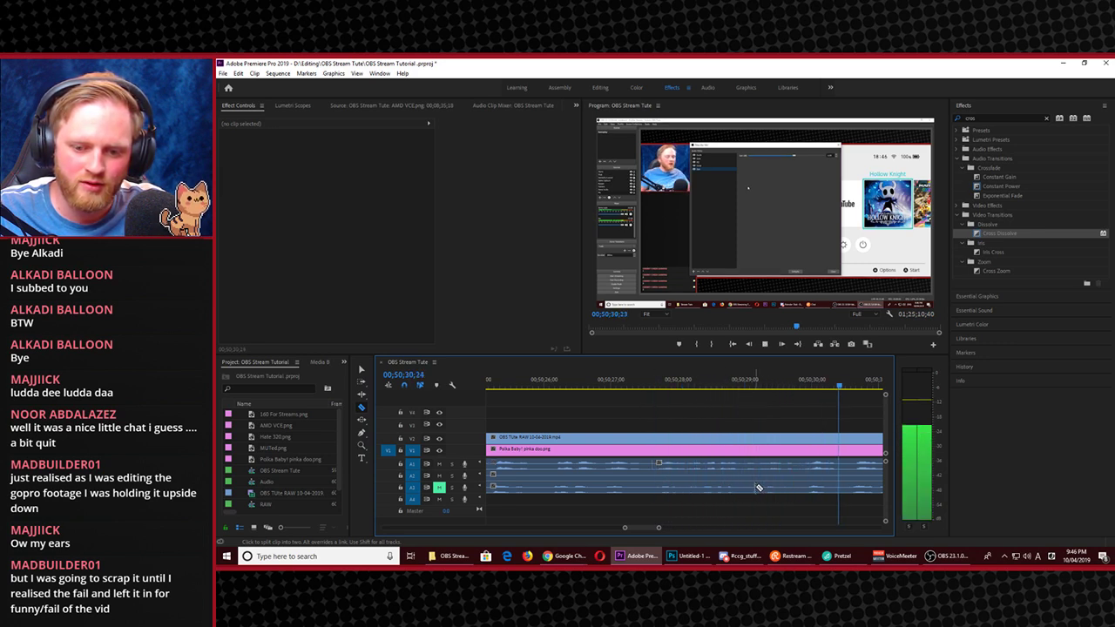
{"action": "key", "text": "space"}
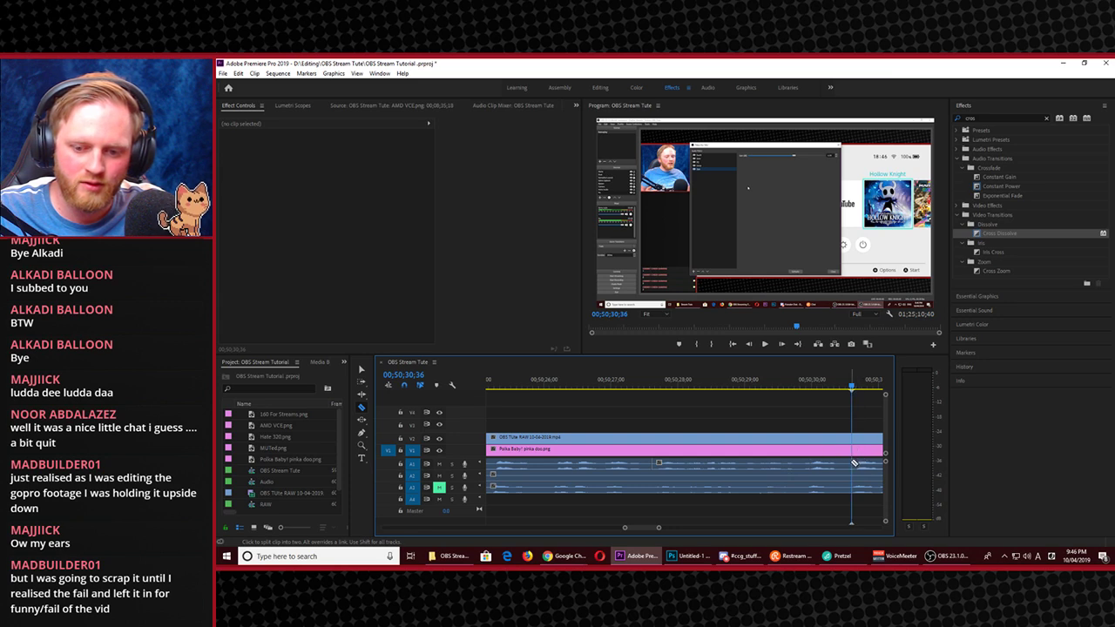
{"action": "left_click", "coordinate": [854, 463]}
{"action": "key", "text": "v"}
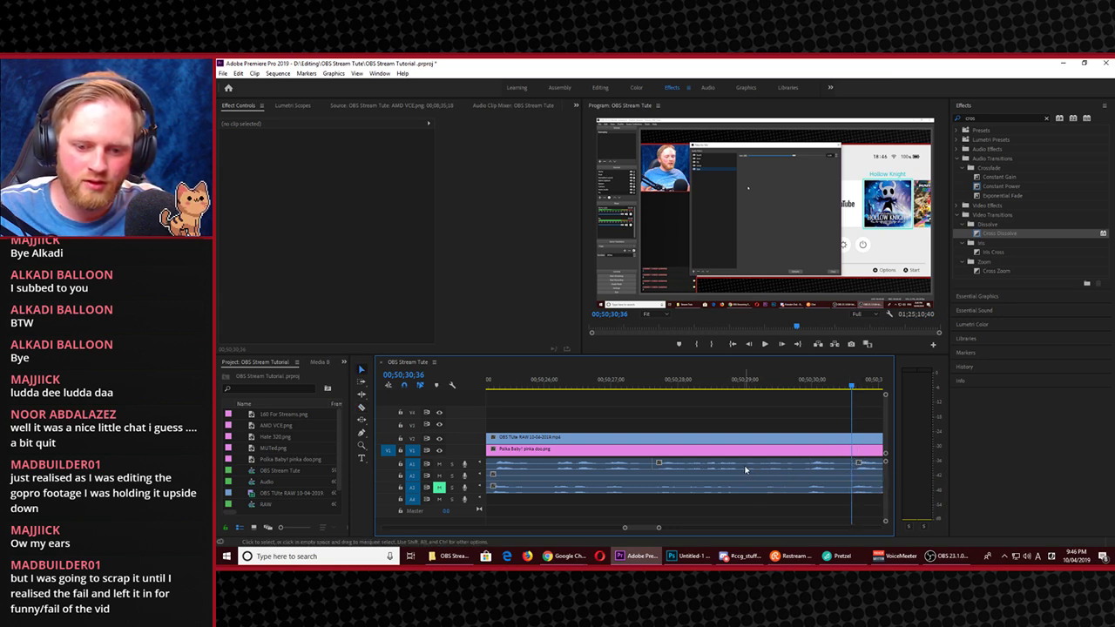
{"action": "left_click", "coordinate": [744, 469]}
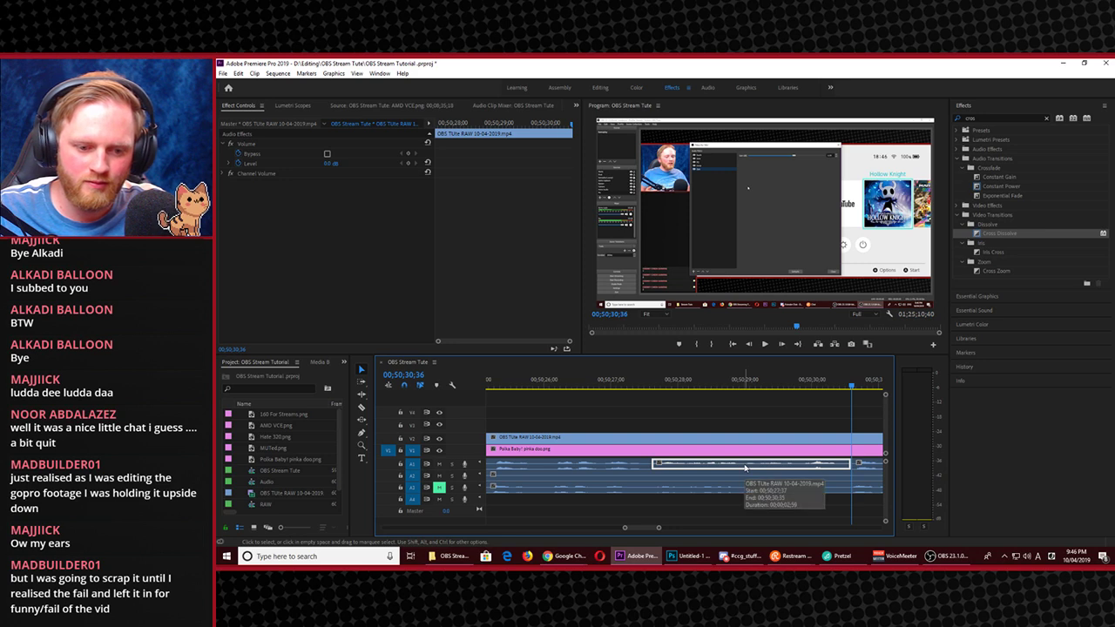
{"action": "key", "text": "Delete"}
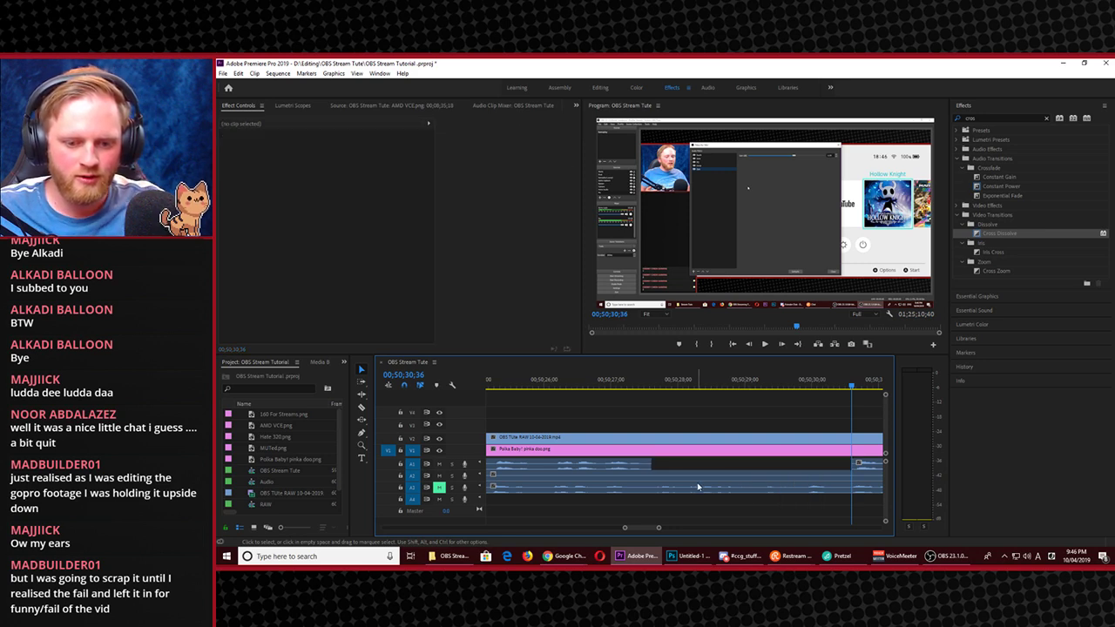
Split the muted A3 audio at both edges of the A1 gap and move the piece between them down to track A4
{"action": "key", "text": "c"}
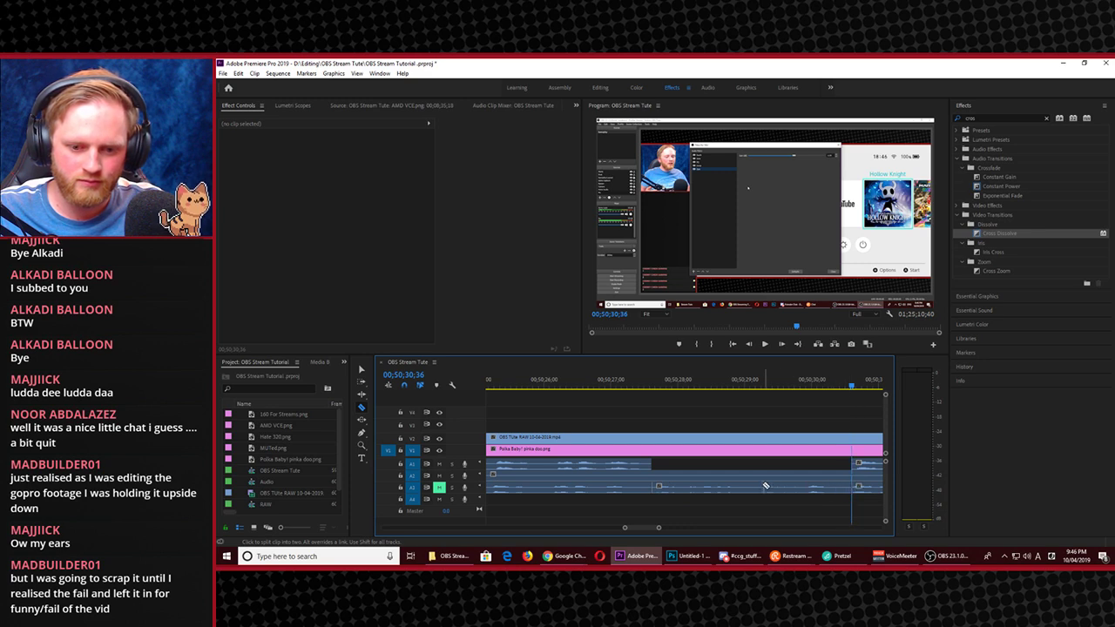
{"action": "key", "text": "v"}
{"action": "left_click_drag", "start_coordinate": [765, 485], "coordinate": [751, 490]}
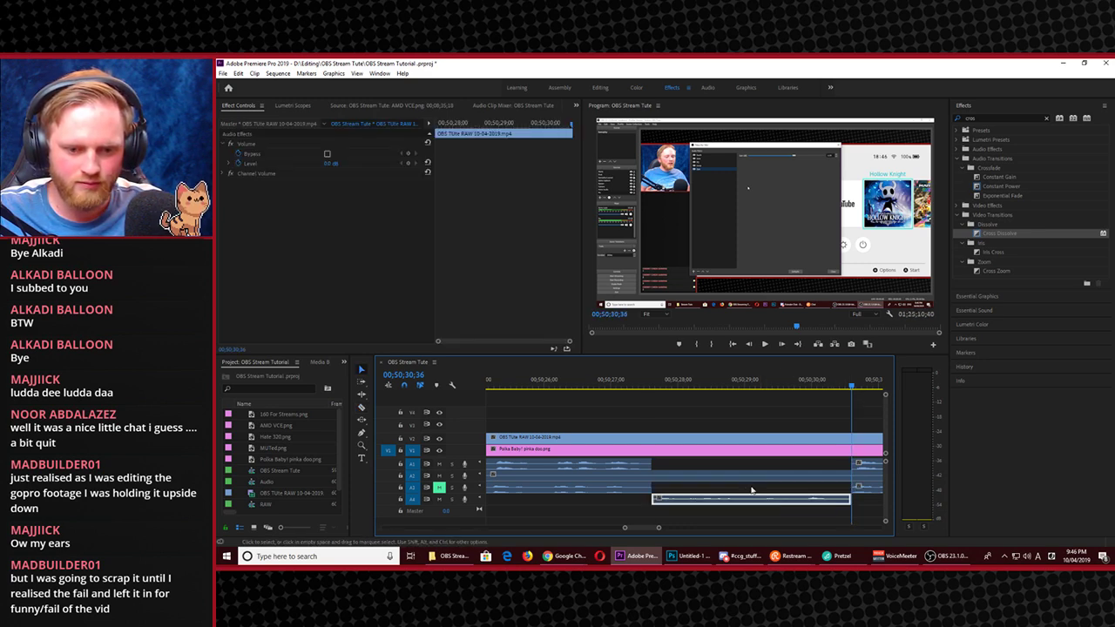
Play back the replaced audio from just before 00;50;27;37 and continue reviewing the recording to 00;50;45;23
{"action": "left_click", "coordinate": [645, 391]}
{"action": "key", "text": "space"}
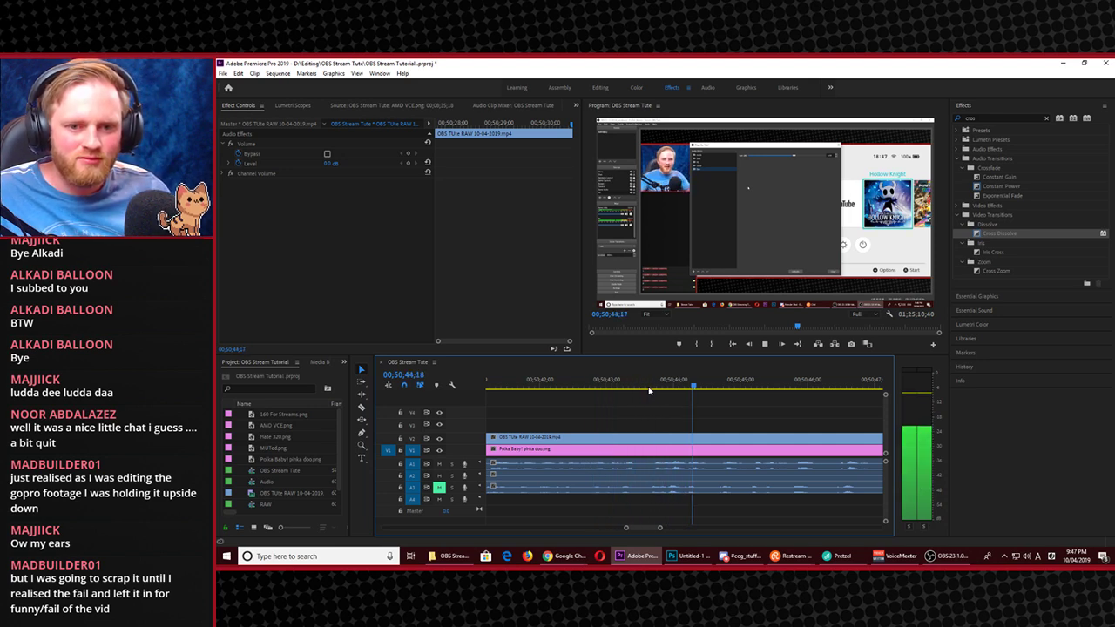
{"action": "key", "text": "space"}
{"action": "key", "text": "minus"}
{"action": "key", "text": "minus"}
{"action": "key", "text": "minus"}
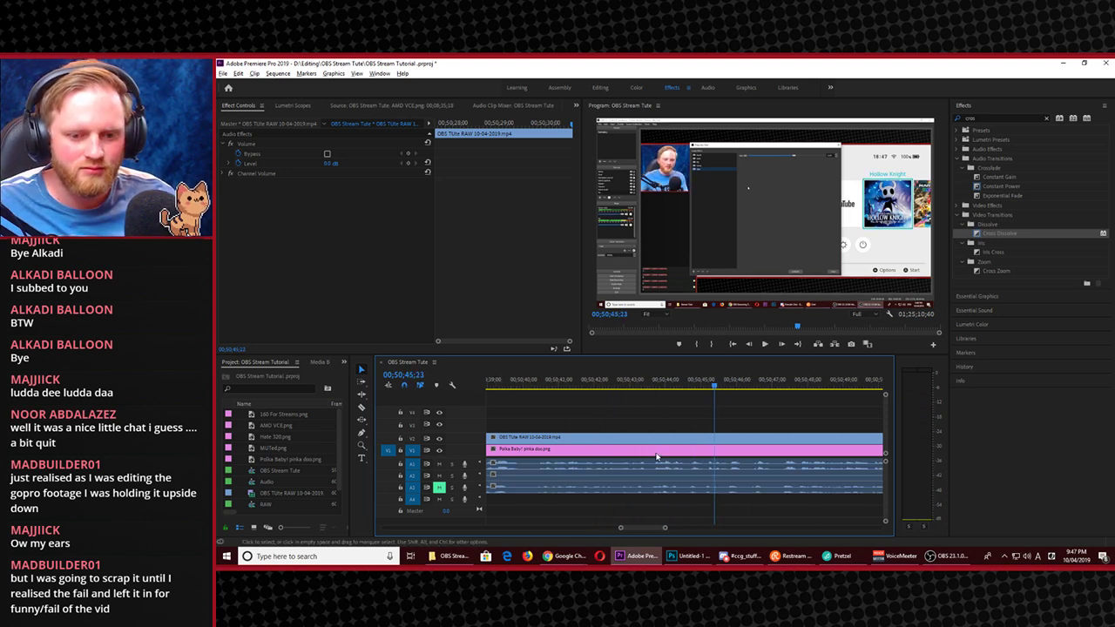
Replay from the end of the replaced audio piece on A4 to find the cut point, and split all tracks at 00;50;35;26
{"action": "key", "text": "minus"}
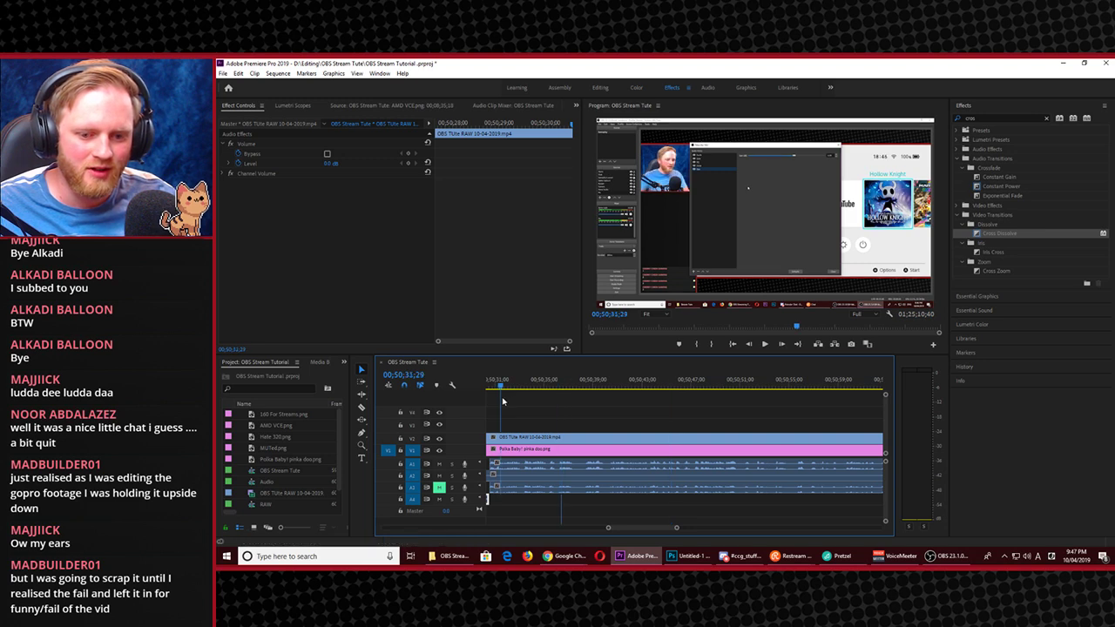
{"action": "key", "text": "Up"}
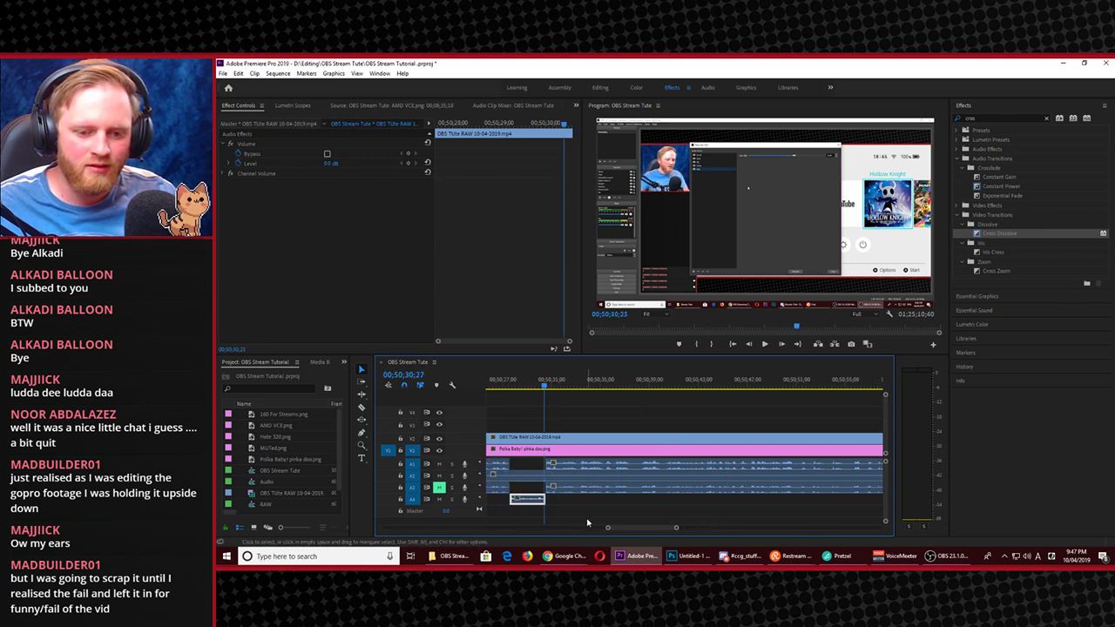
{"action": "key", "text": "space"}
{"action": "left_click", "coordinate": [588, 514]}
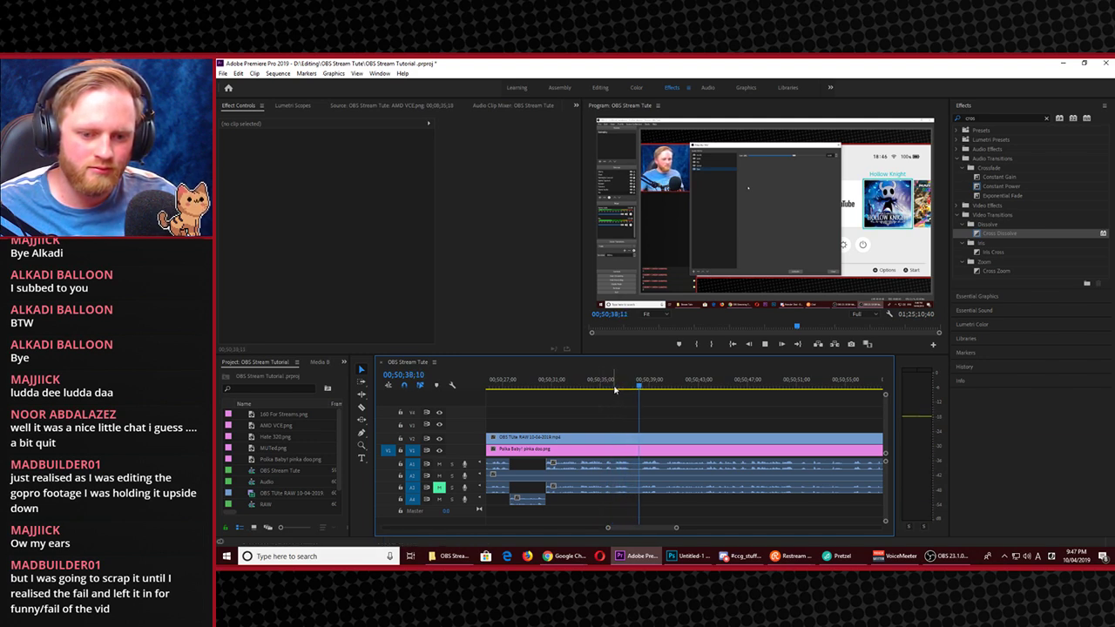
{"action": "left_click_drag", "start_coordinate": [608, 393], "coordinate": [597, 390]}
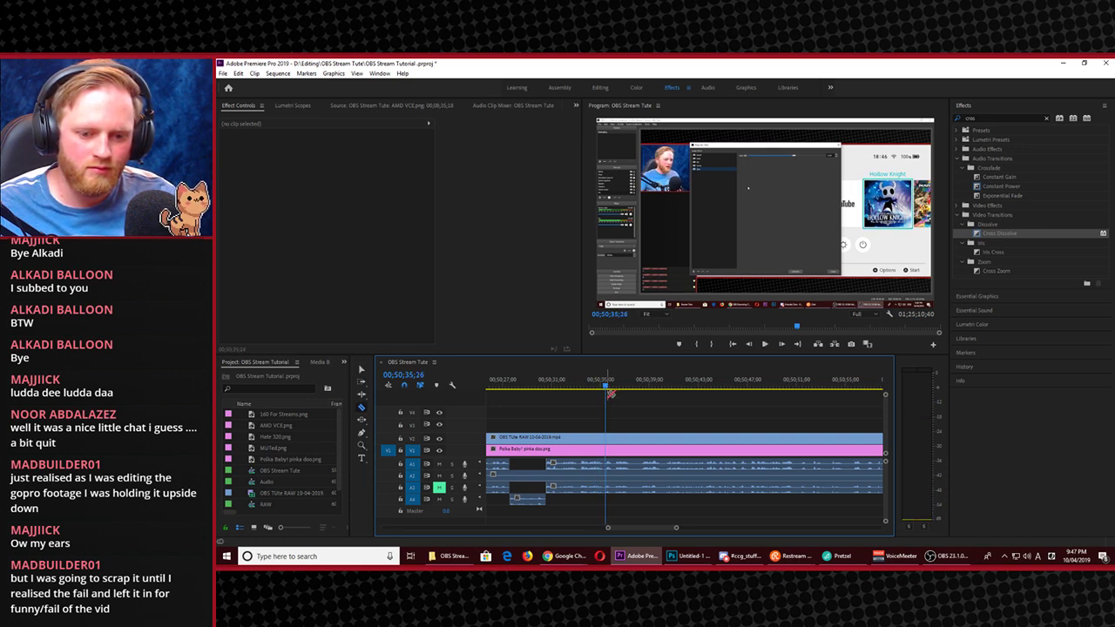
{"action": "left_click", "coordinate": [612, 437], "text": "shift"}
Review the recording after 00;50;35;26 to find where the unwanted part ends, and split all tracks at 00;50;59;26
{"action": "key", "text": "space"}
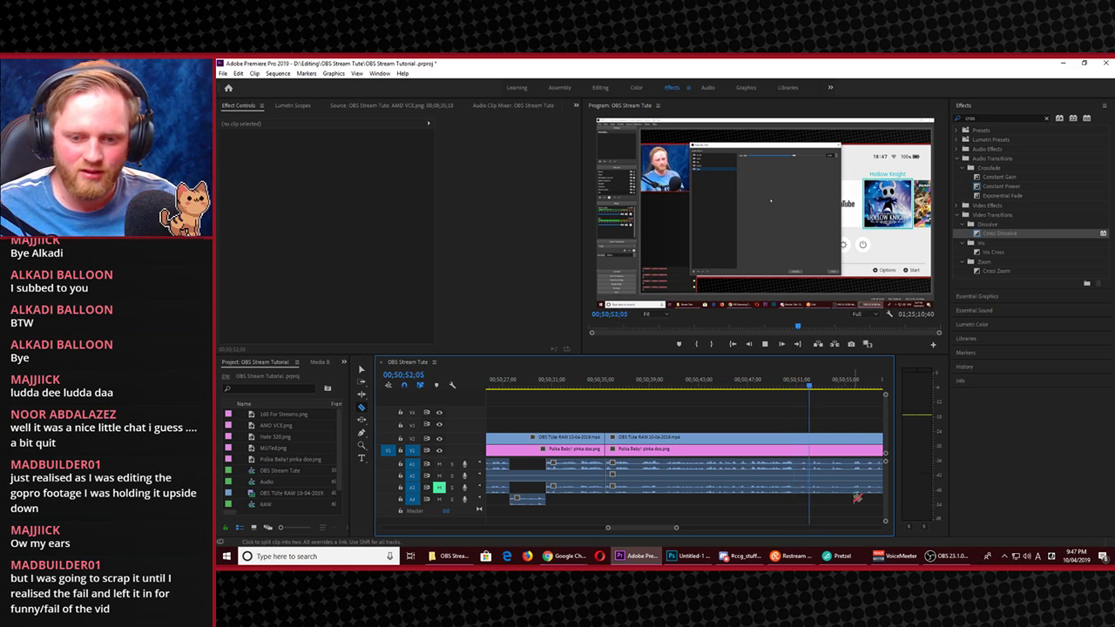
{"action": "key", "text": "minus"}
{"action": "key", "text": "minus"}
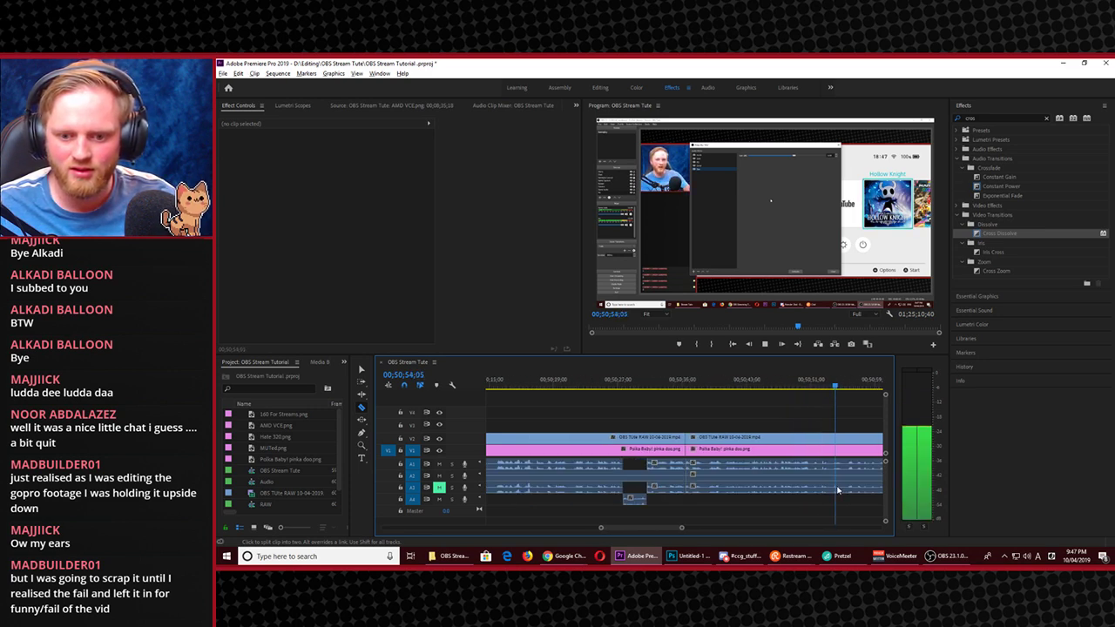
{"action": "key", "text": "minus"}
{"action": "key", "text": "minus"}
{"action": "key", "text": "minus"}
{"action": "key", "text": "minus"}
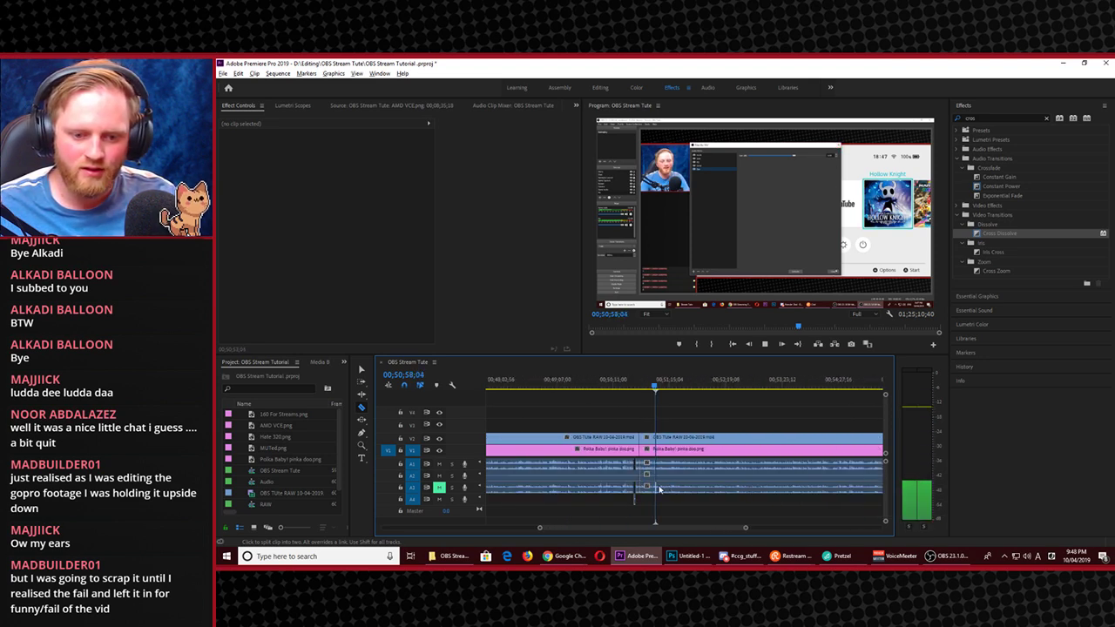
{"action": "key", "text": "equal"}
{"action": "key", "text": "equal"}
{"action": "key", "text": "equal"}
{"action": "key", "text": "equal"}
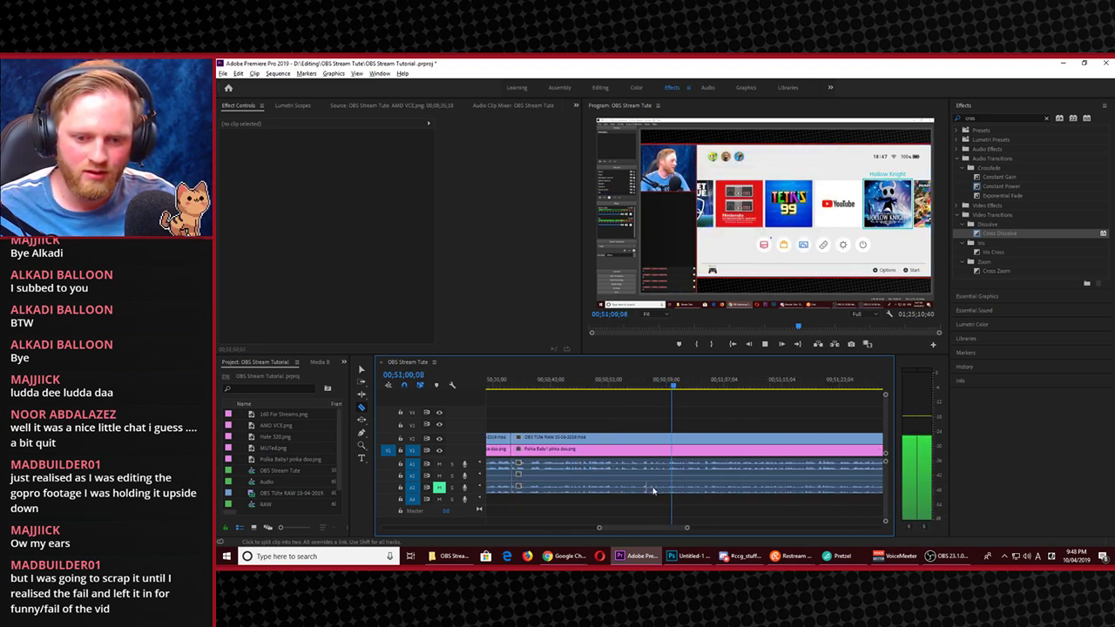
{"action": "left_click", "coordinate": [658, 387]}
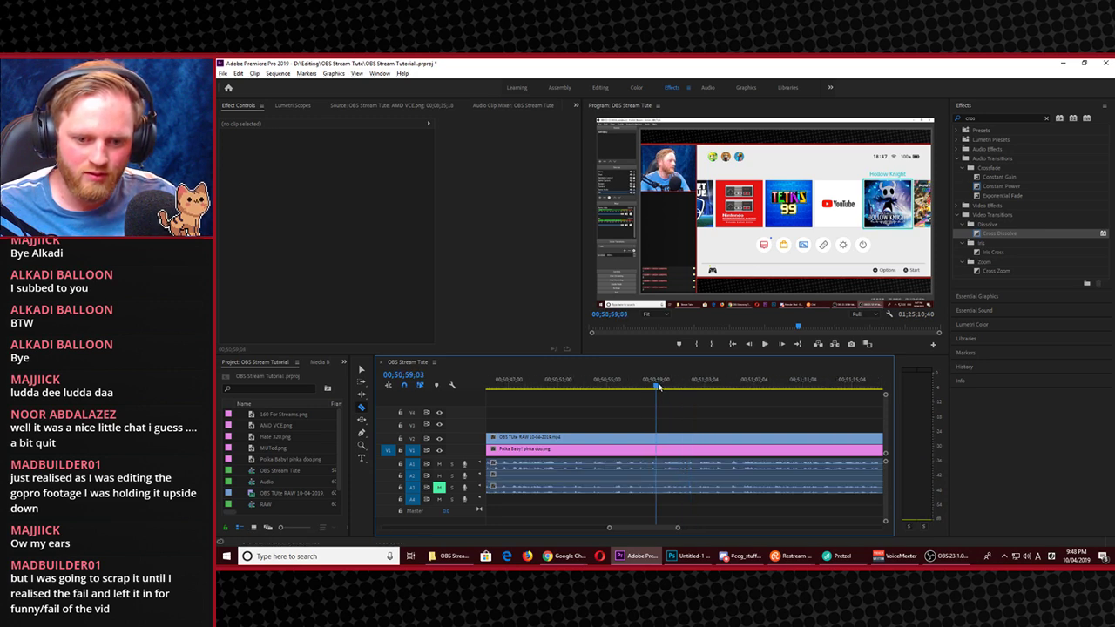
{"action": "left_click", "coordinate": [664, 446], "text": "shift"}
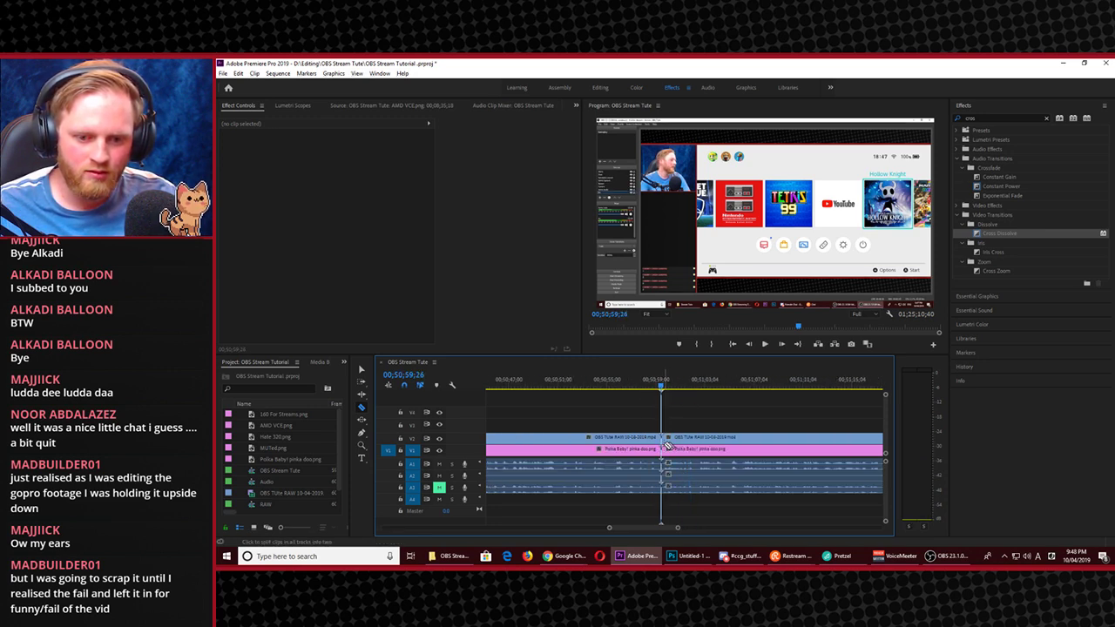
Delete the section between 00;50;35;26 and 00;50;59;26 on all tracks and close the gap
{"action": "key", "text": "v"}
{"action": "left_click", "coordinate": [630, 484]}
{"action": "key", "text": "Delete"}
{"action": "left_click", "coordinate": [566, 444]}
{"action": "key", "text": "Delete"}
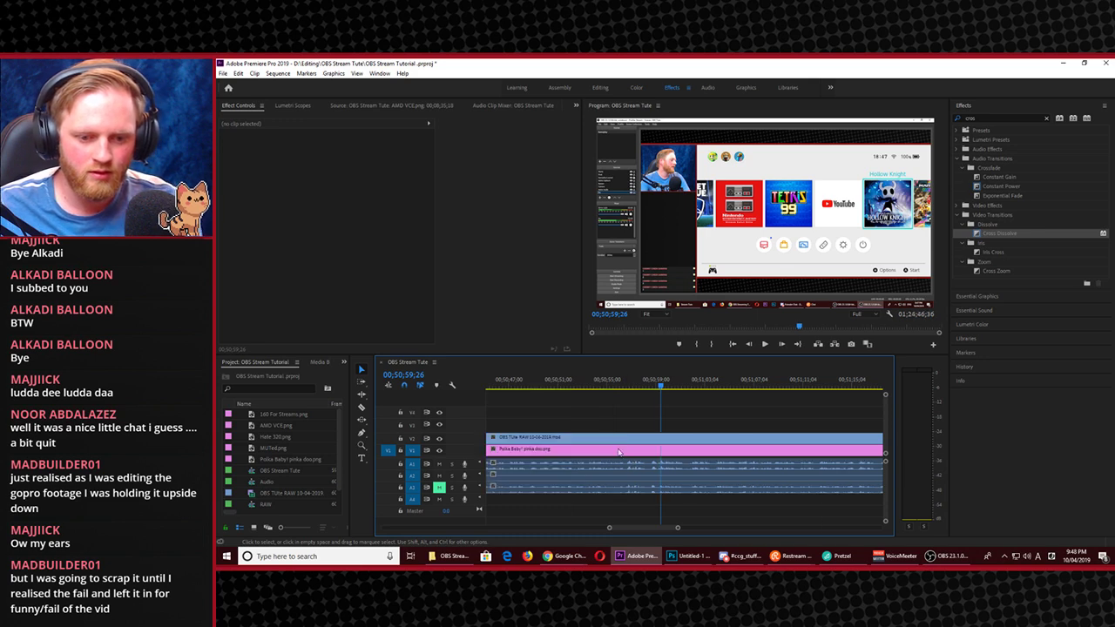
Apply a Cross Dissolve transition to the video cut at 00;50;35;26
{"action": "scroll", "coordinate": [601, 409], "scroll_direction": "up", "scroll_amount": 5}
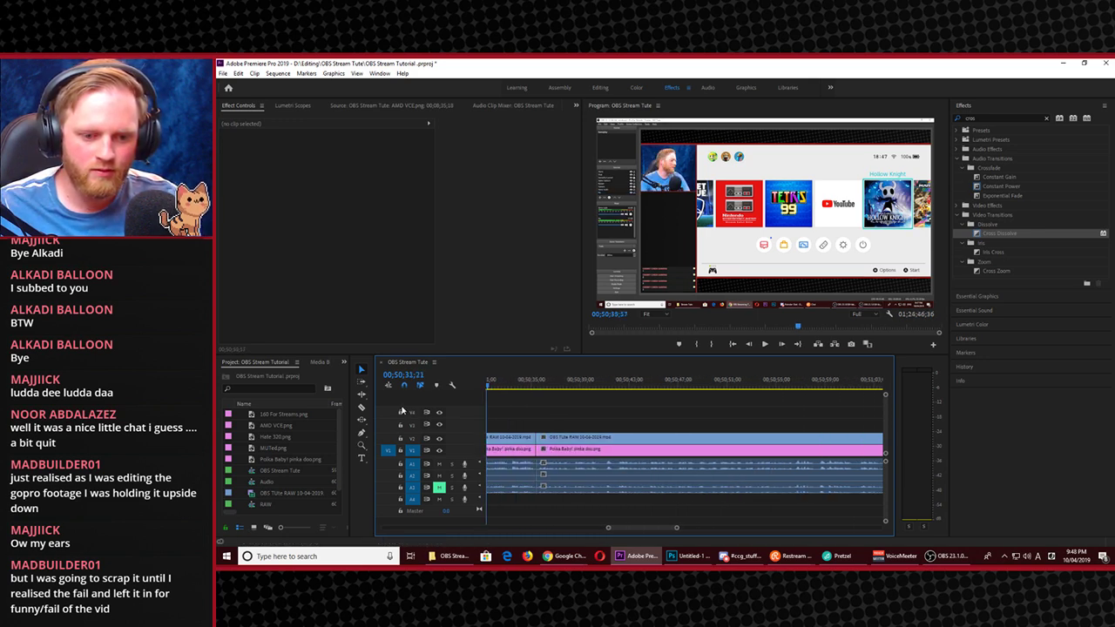
{"action": "left_click", "coordinate": [492, 385]}
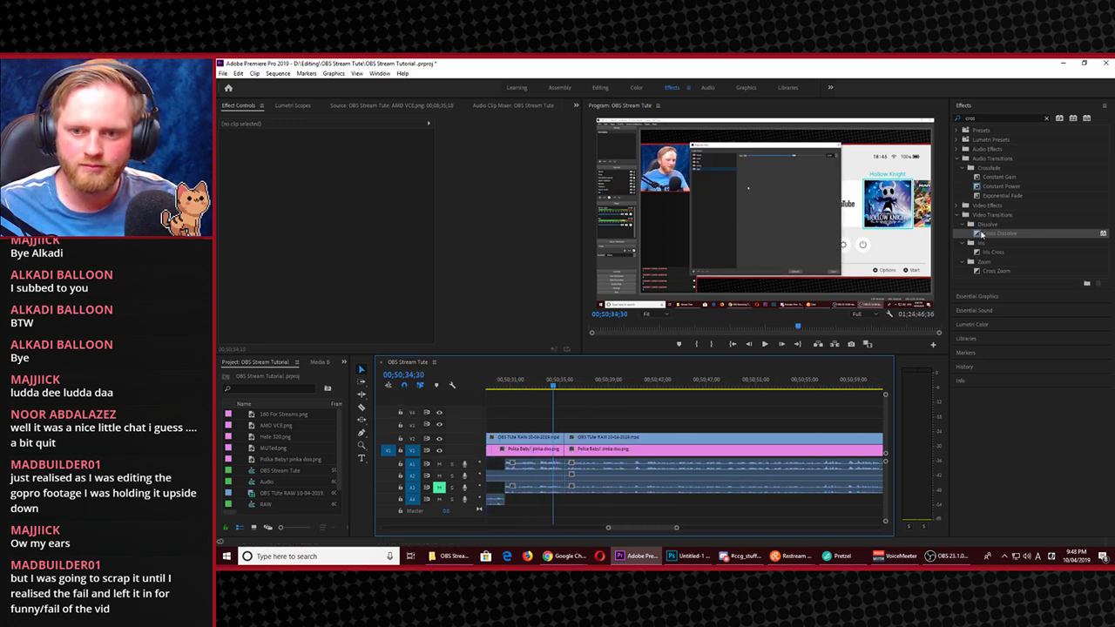
{"action": "left_click_drag", "start_coordinate": [982, 233], "coordinate": [699, 393]}
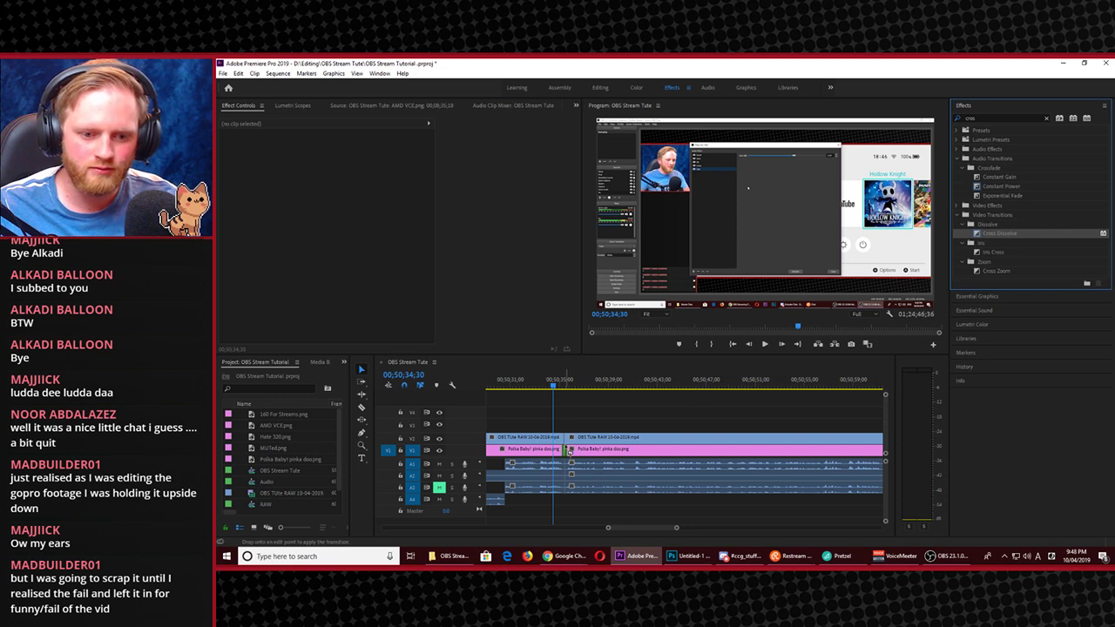
{"action": "left_click_drag", "start_coordinate": [566, 449], "coordinate": [566, 449]}
Play back the new transition and continue reviewing the recording in the enlarged preview to 00;55;12;48
{"action": "key", "text": "space"}
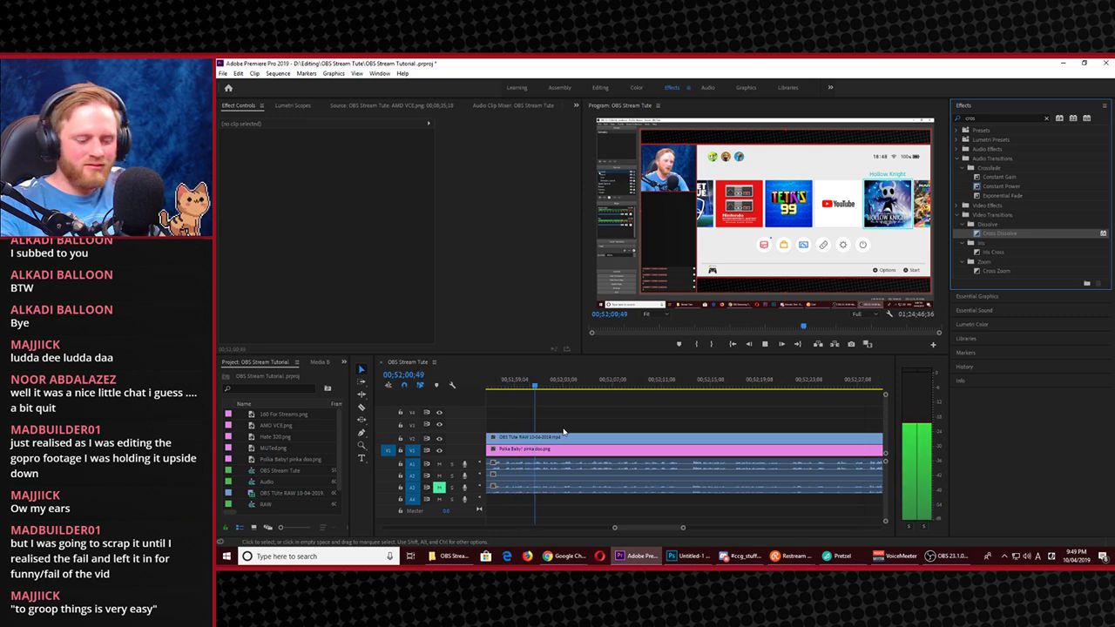
{"action": "key", "text": "grave"}
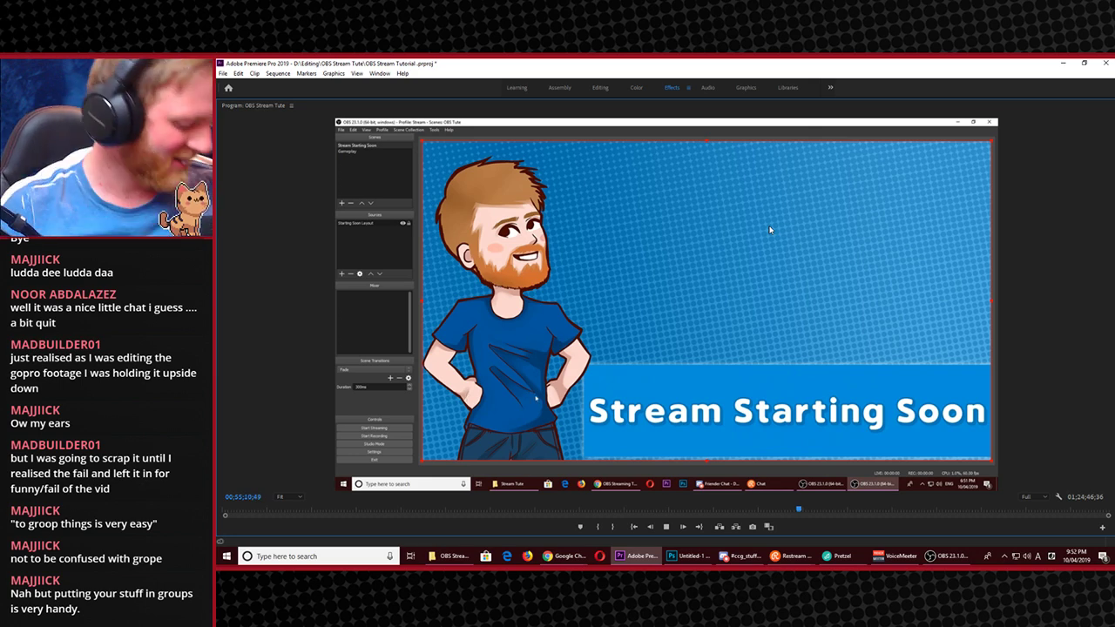
{"action": "key", "text": "grave"}
{"action": "key", "text": "space"}
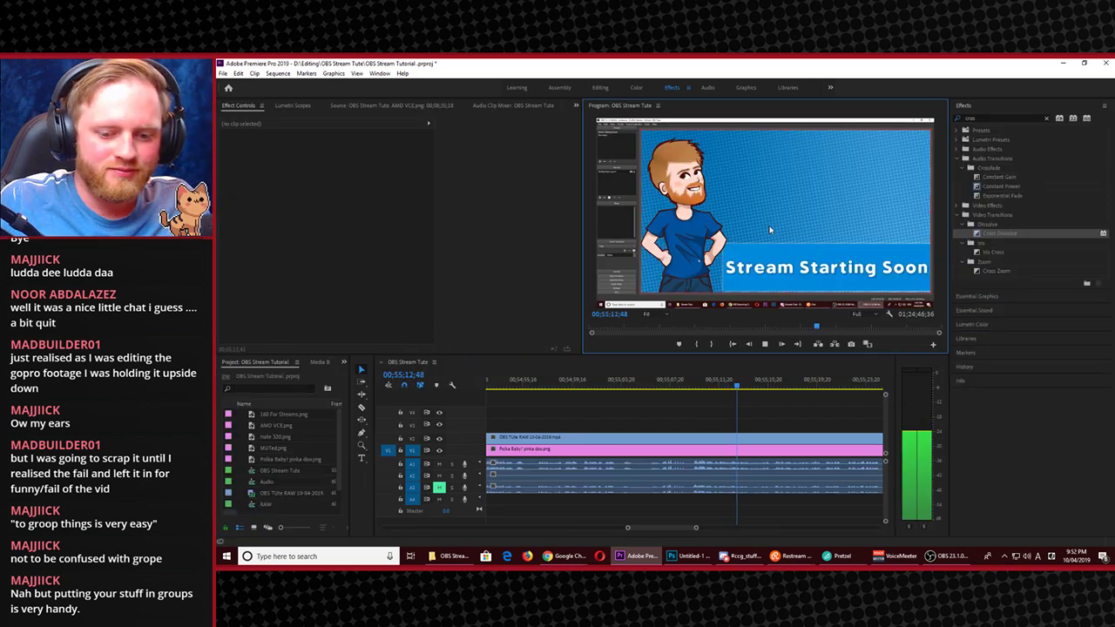
Replay progressively earlier passages before 00;55;12;48, back to about 00;54;46, to locate where the unwanted section begins
{"action": "left_click", "coordinate": [599, 385]}
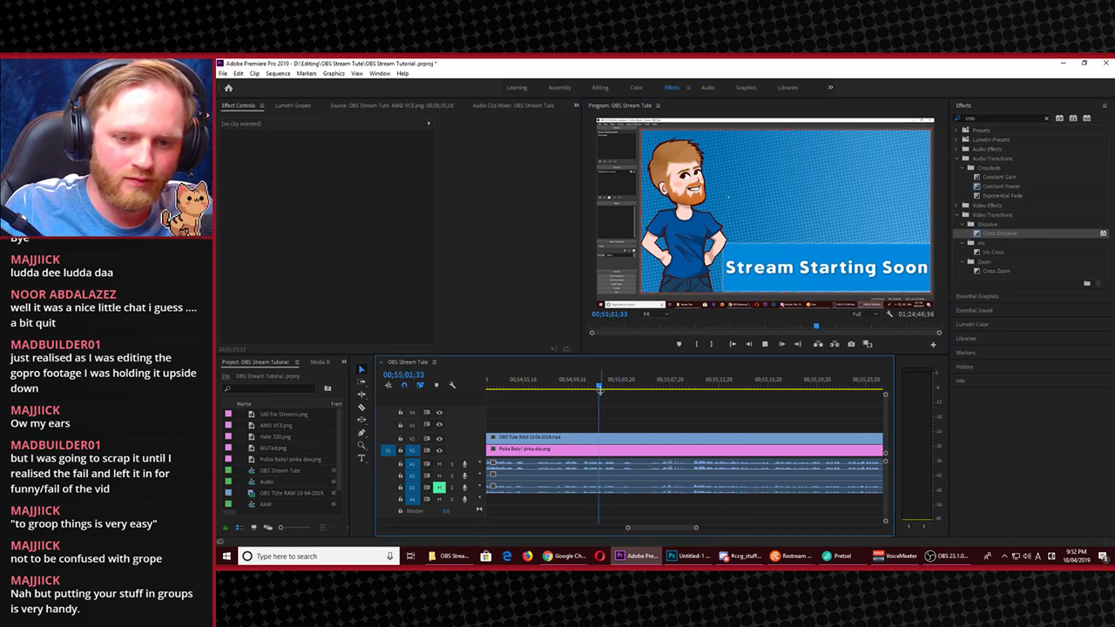
{"action": "key", "text": "space"}
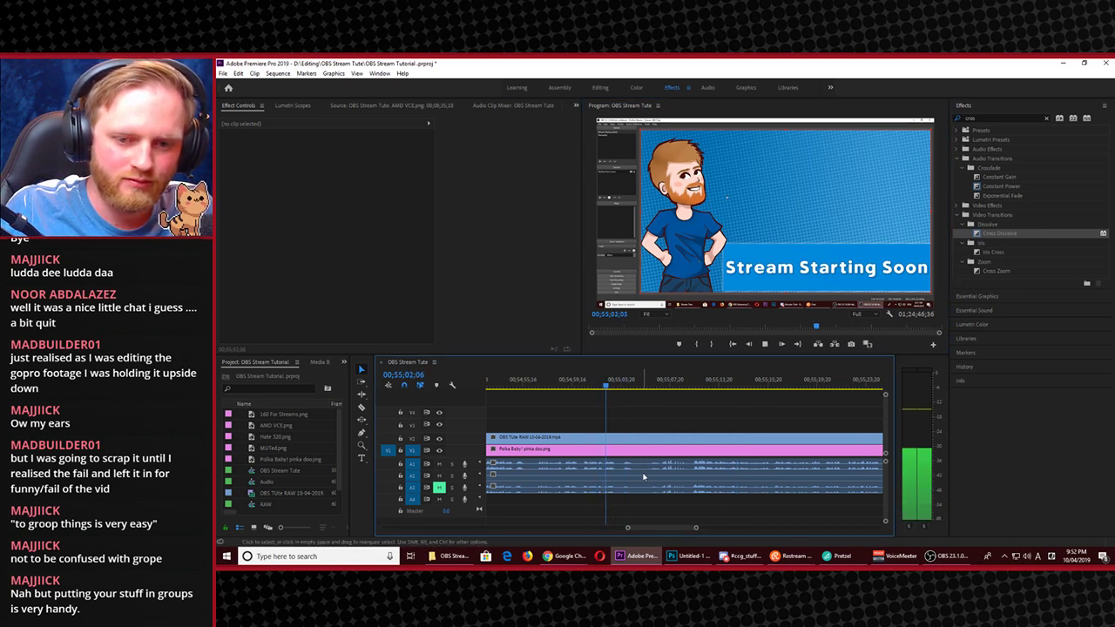
{"action": "left_click_drag", "start_coordinate": [578, 387], "coordinate": [548, 399]}
{"action": "key", "text": "space"}
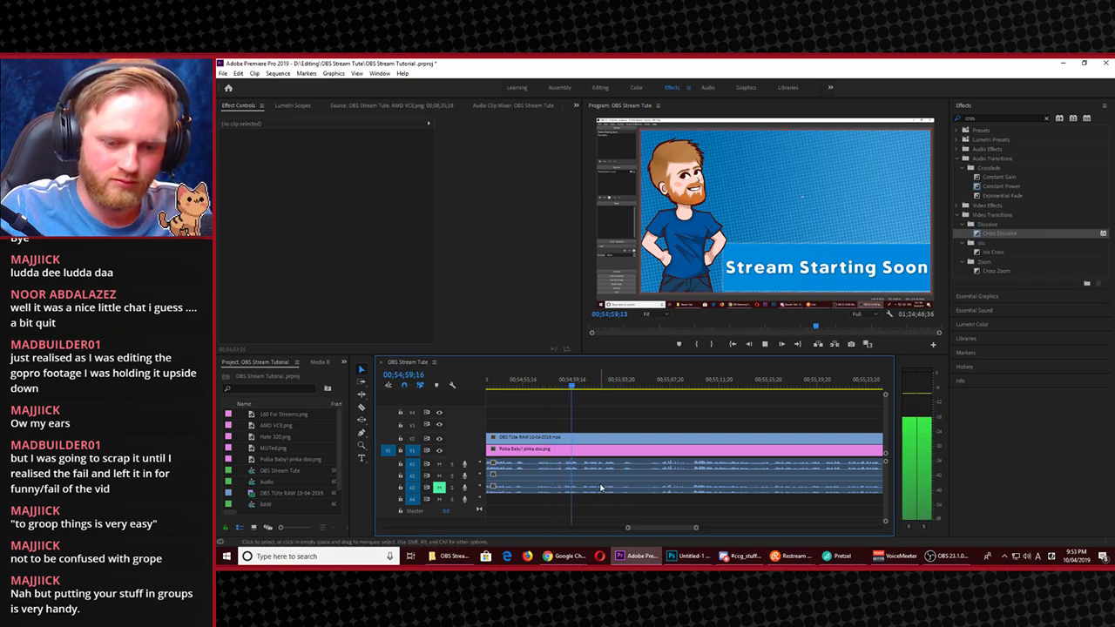
{"action": "left_click", "coordinate": [518, 388]}
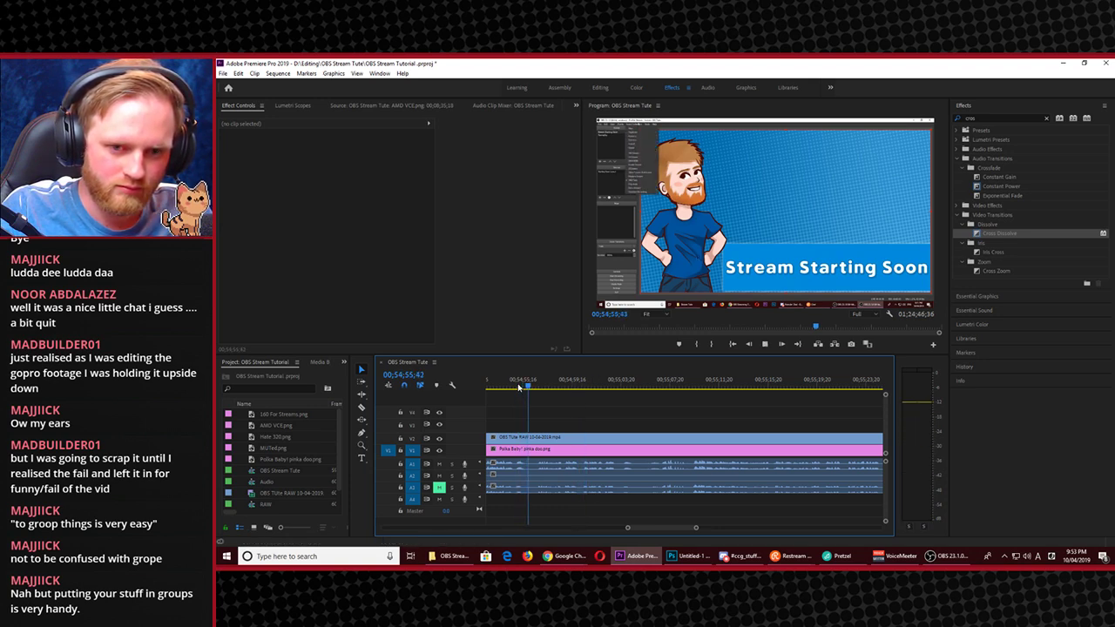
{"action": "left_click_drag", "start_coordinate": [517, 388], "coordinate": [470, 404]}
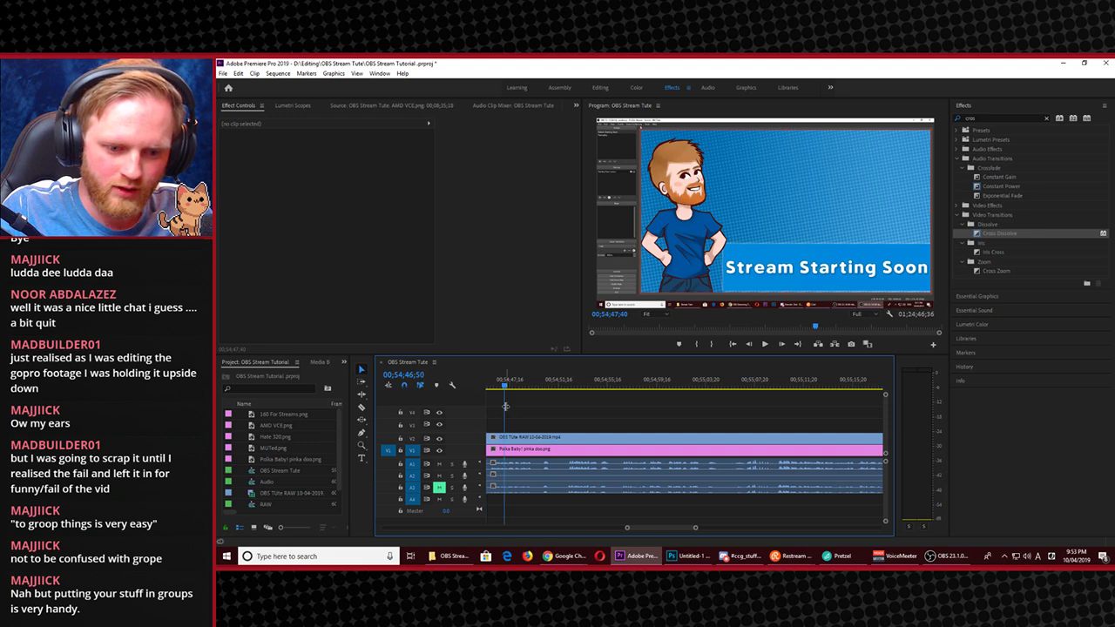
{"action": "key", "text": "space"}
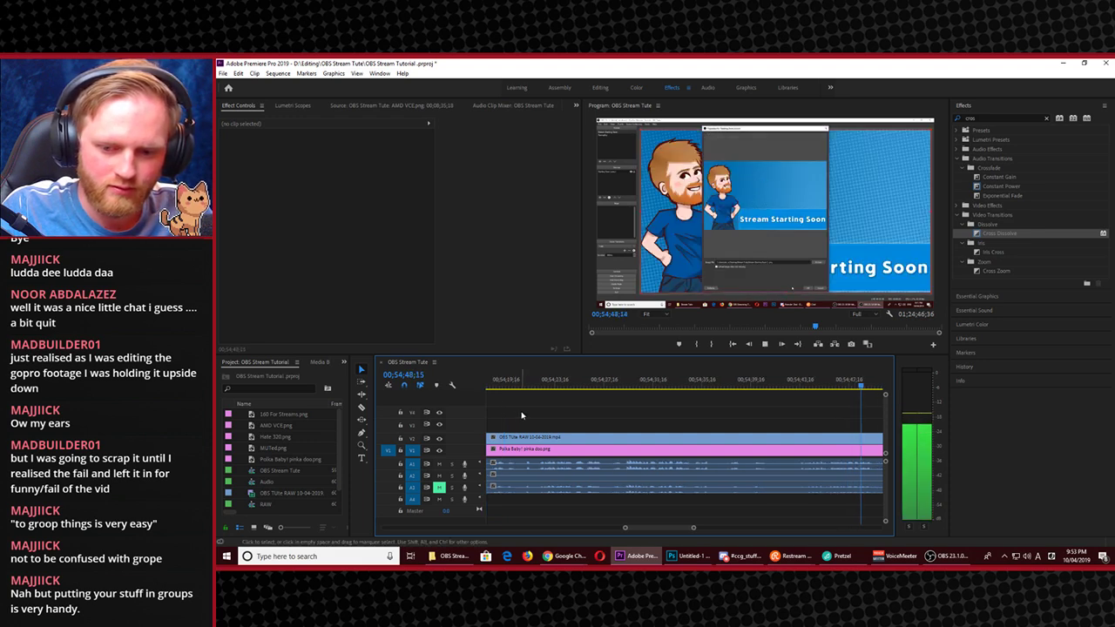
Remove the short piece of A1 audio from about 00;54;49;55, leaving its gap, and split all tracks at the gap's end
{"action": "key", "text": "space"}
{"action": "key", "text": "c"}
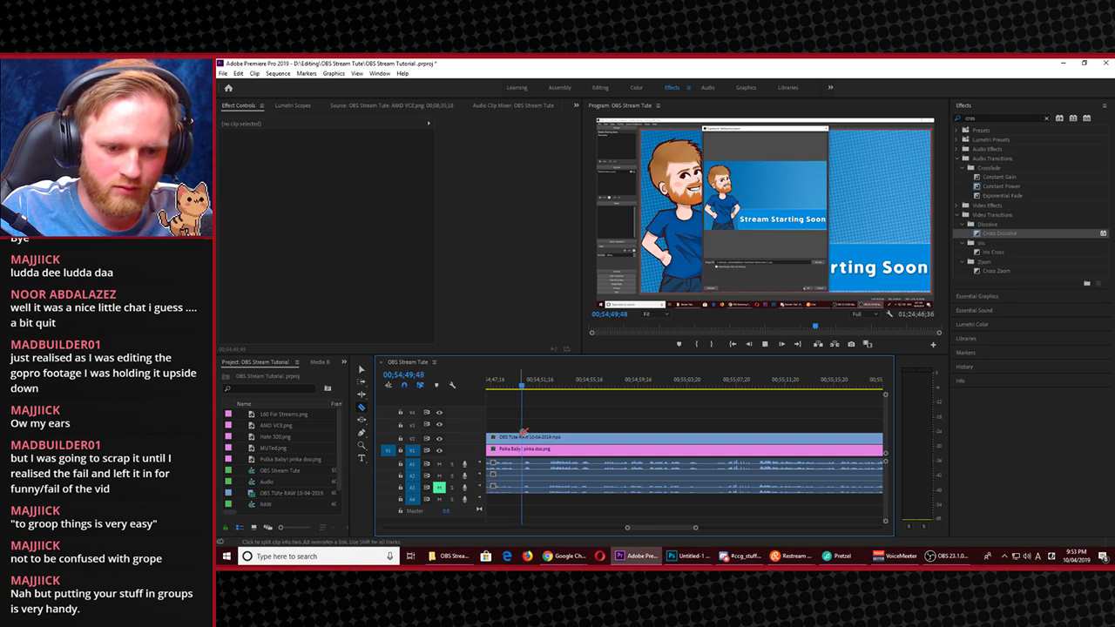
{"action": "key", "text": "space"}
{"action": "key", "text": "space"}
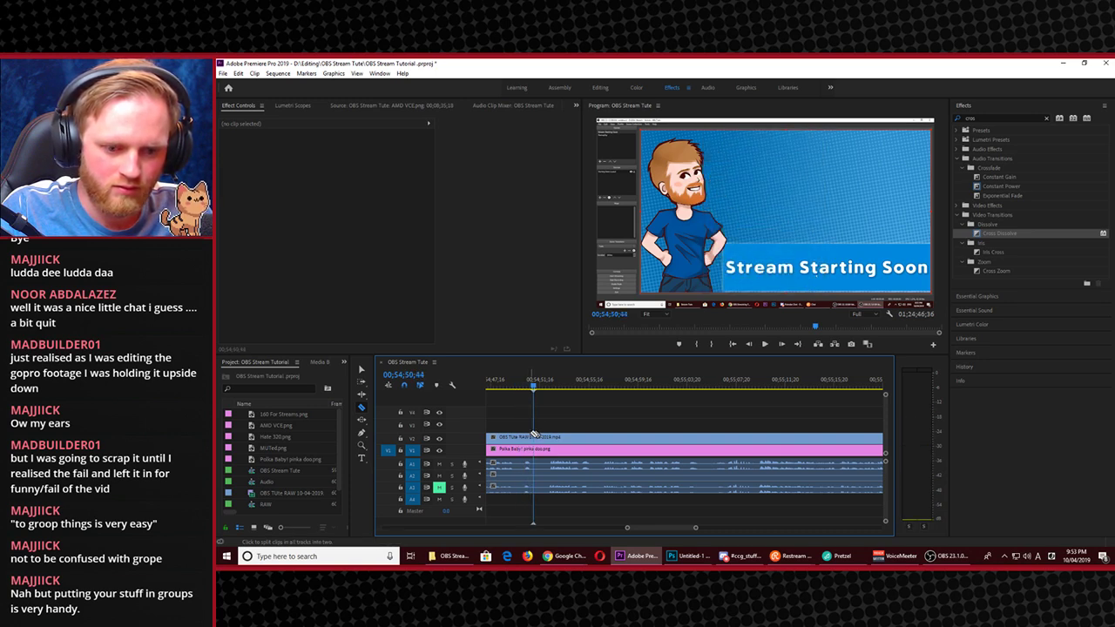
{"action": "left_click", "coordinate": [527, 385]}
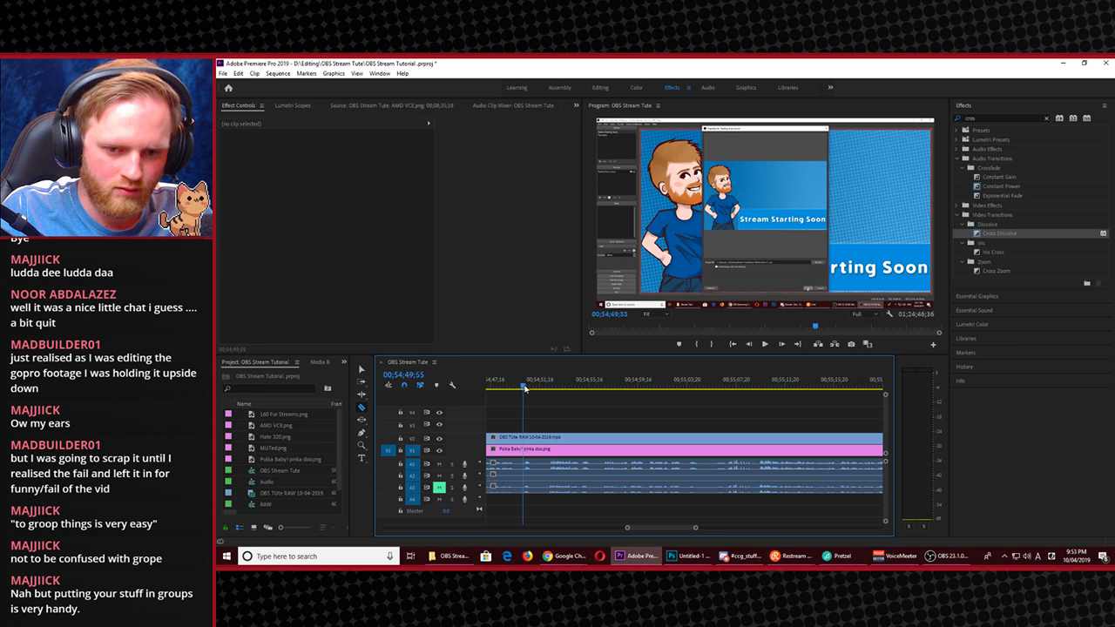
{"action": "key", "text": "space"}
{"action": "key", "text": "space"}
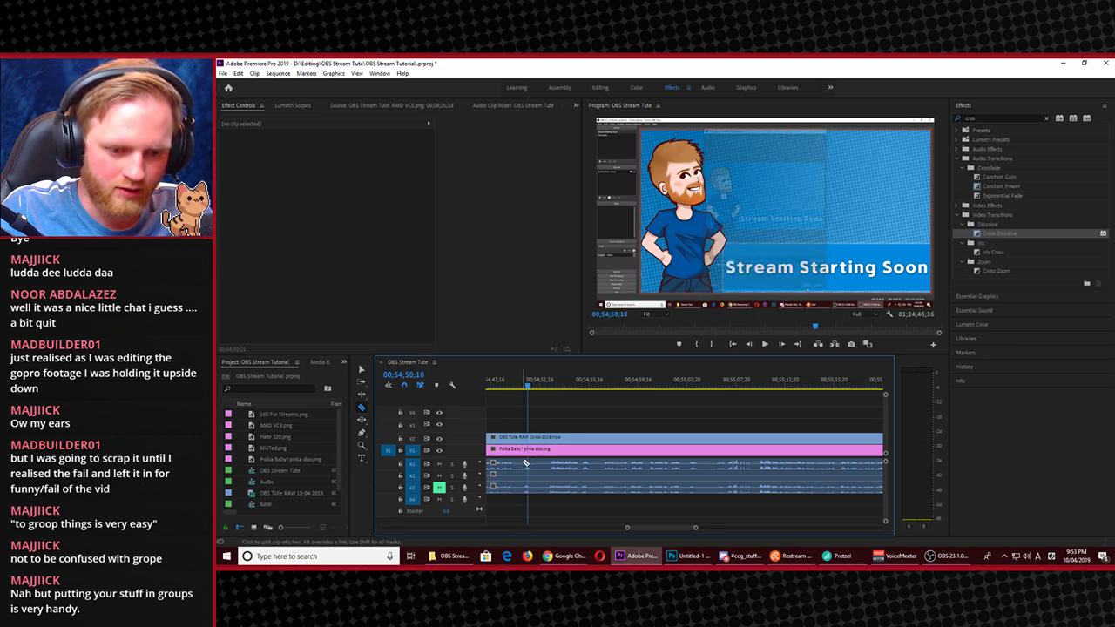
{"action": "key", "text": "v"}
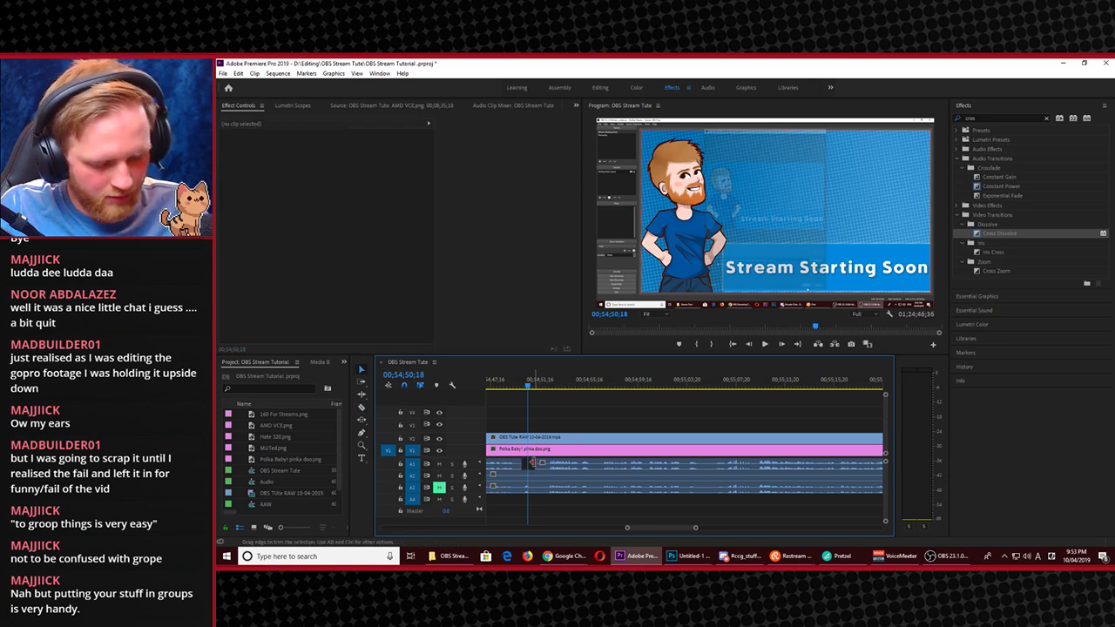
{"action": "key", "text": "c"}
{"action": "left_click", "coordinate": [535, 463], "text": "shift"}
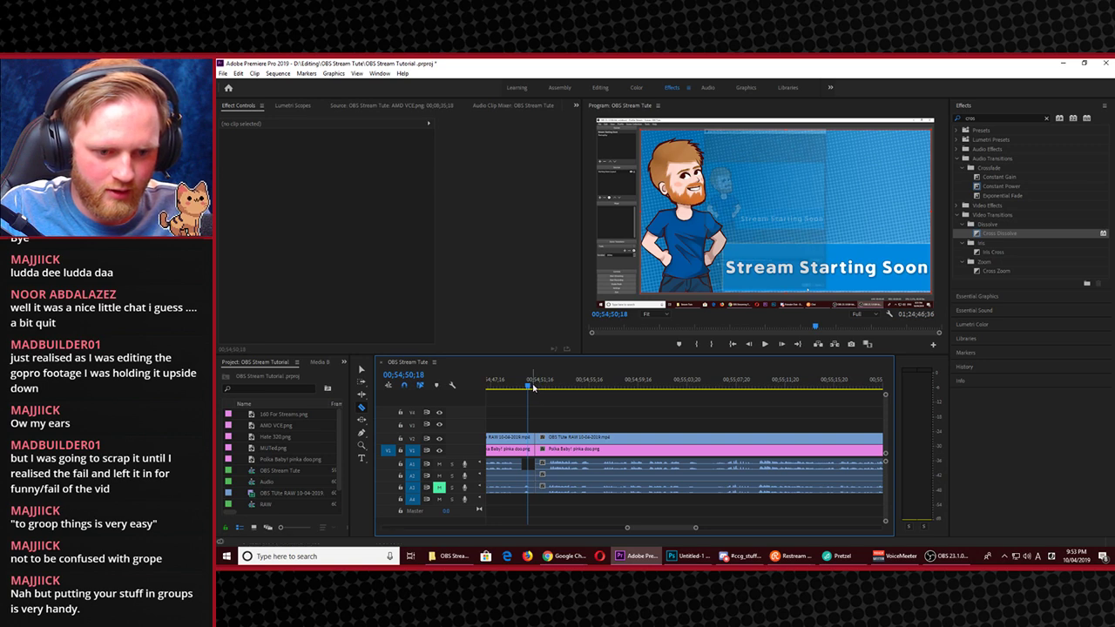
Play ahead to find the end of the unwanted section and split all tracks at 00;55;09;04
{"action": "left_click_drag", "start_coordinate": [552, 389], "coordinate": [661, 408]}
{"action": "key", "text": "space"}
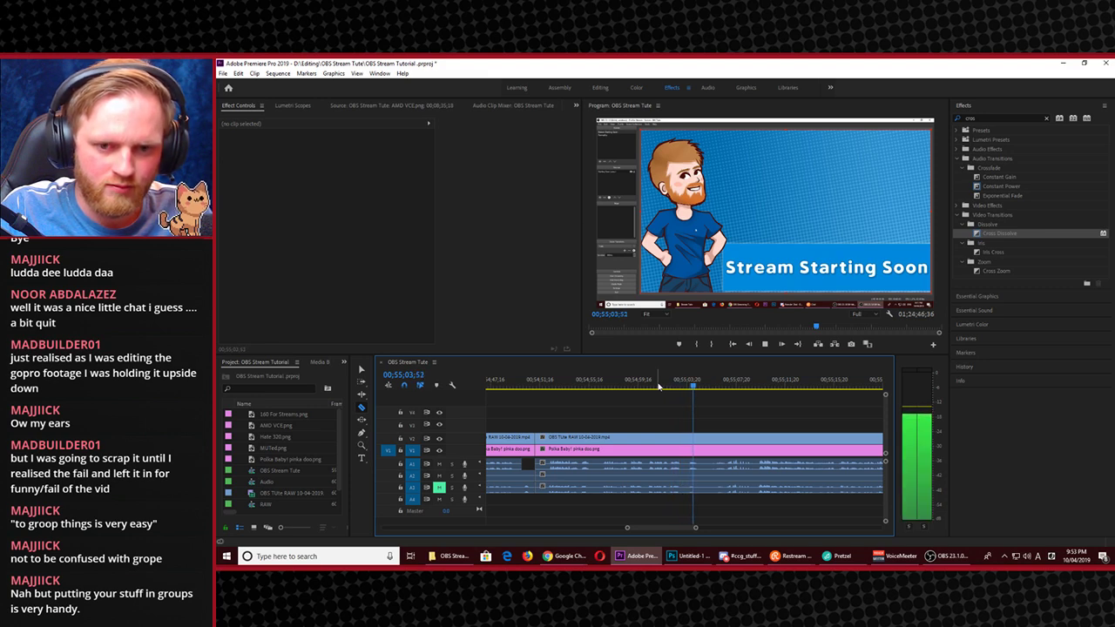
{"action": "left_click", "coordinate": [756, 385]}
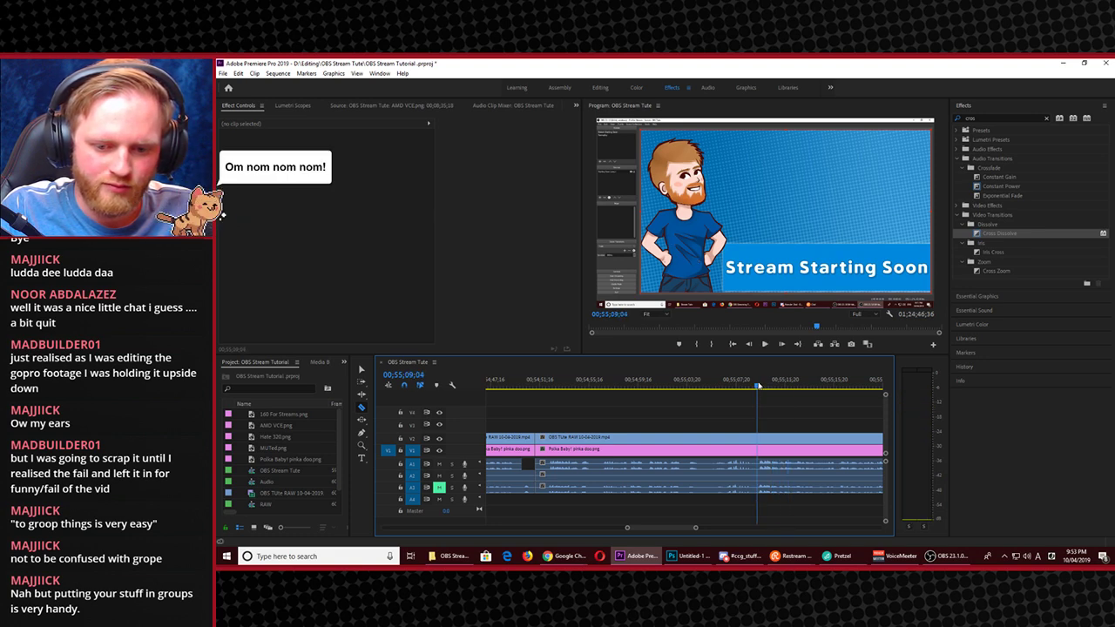
{"action": "left_click", "coordinate": [757, 444], "text": "shift"}
Delete the clips on all tracks between the A1 gap's end and 00;55;09;04, and close the resulting gap
{"action": "key", "text": "v"}
{"action": "left_click_drag", "start_coordinate": [668, 416], "coordinate": [671, 505]}
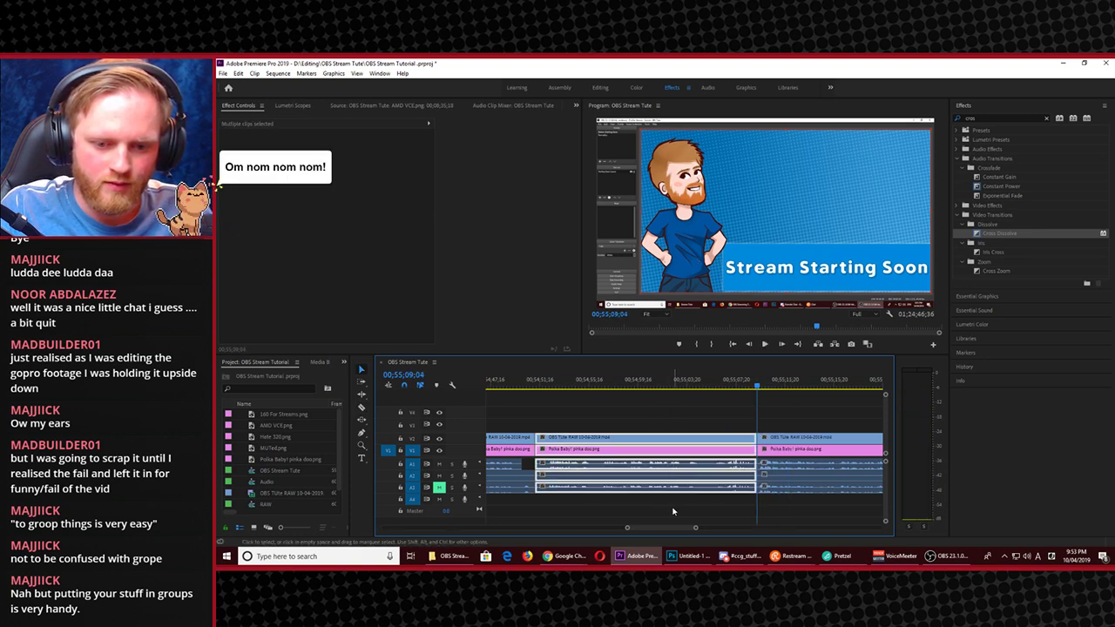
{"action": "key", "text": "Delete"}
{"action": "left_click", "coordinate": [673, 484]}
{"action": "key", "text": "Delete"}
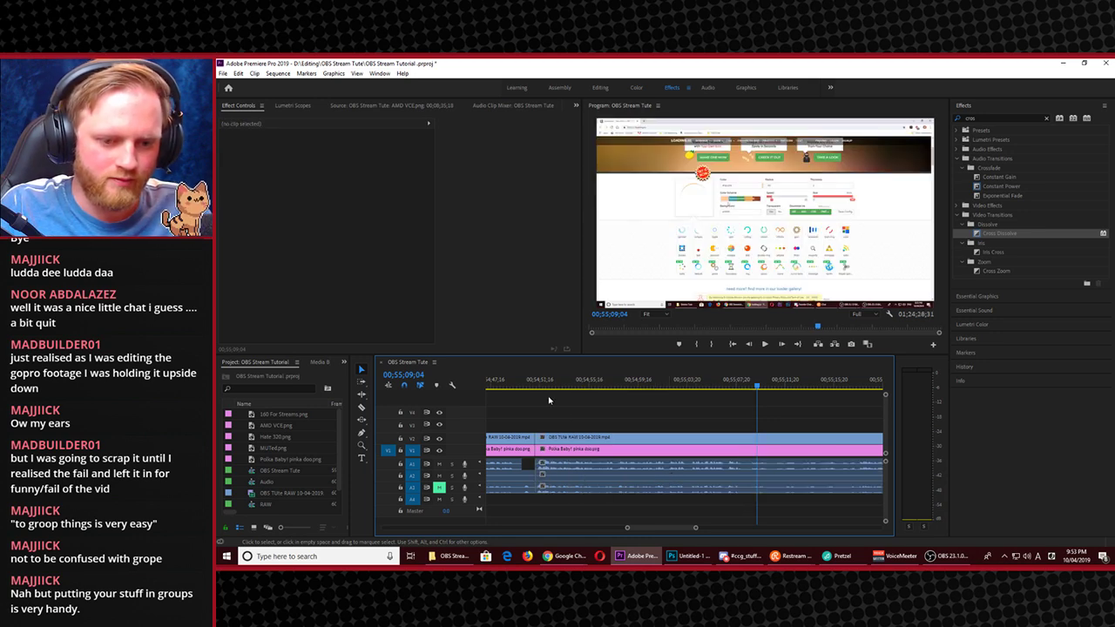
Play back the new cut from the A1 gap near 00;54;50 and continue reviewing the recording
{"action": "left_click", "coordinate": [531, 384]}
{"action": "key", "text": "space"}
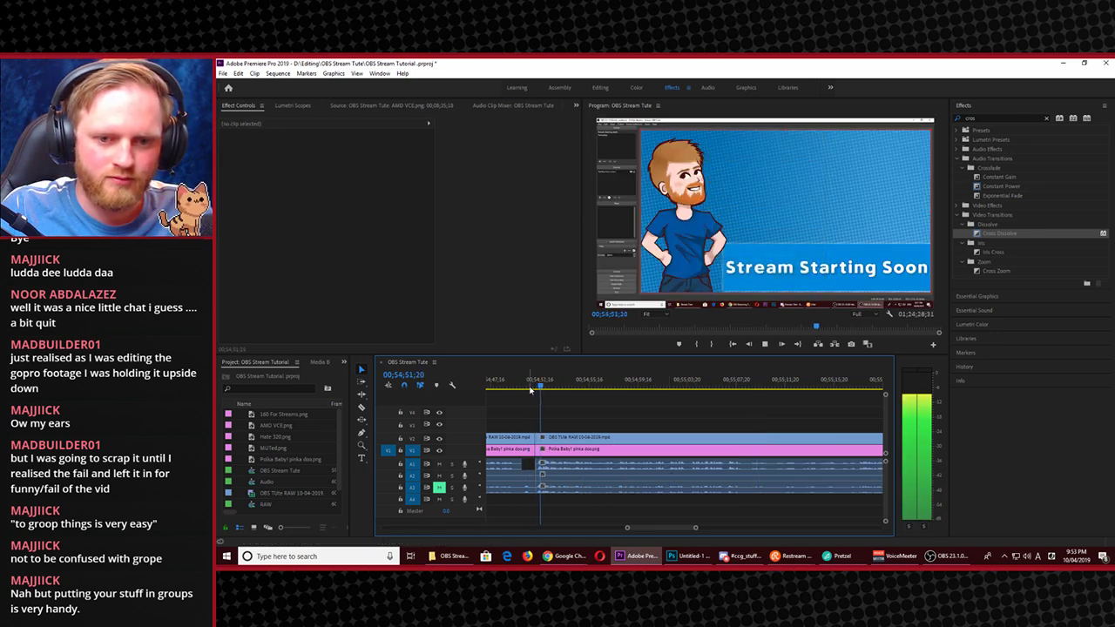
{"action": "left_click", "coordinate": [758, 267]}
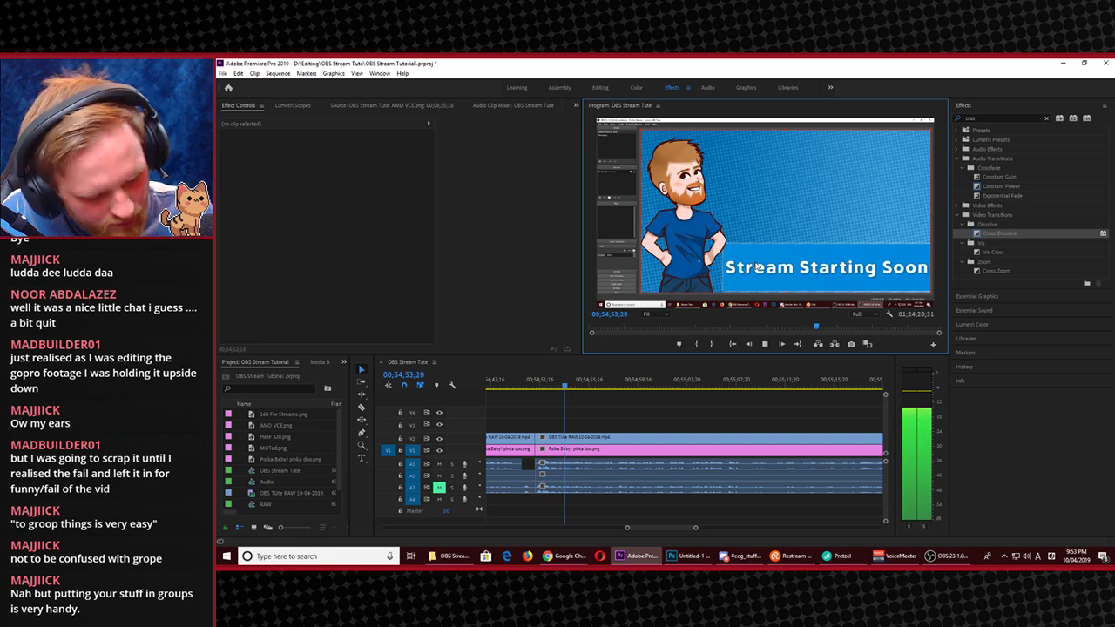
Review the recording in an enlarged program monitor, stop playback at 00;56;19;20, save the project and restore the workspace layout
{"action": "key", "text": "grave"}
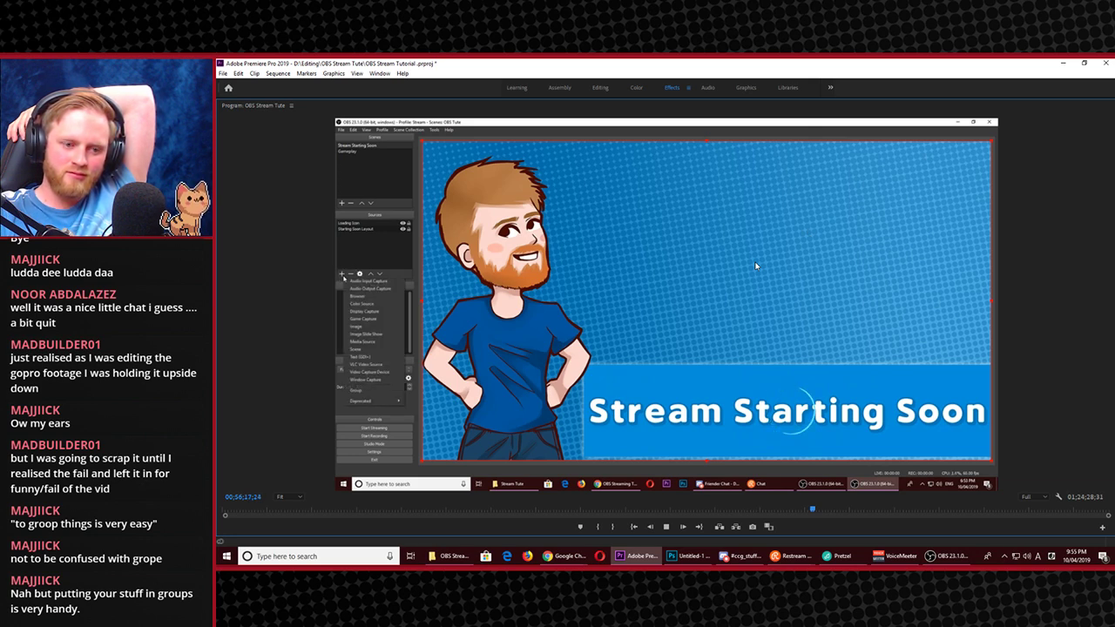
{"action": "key", "text": "space"}
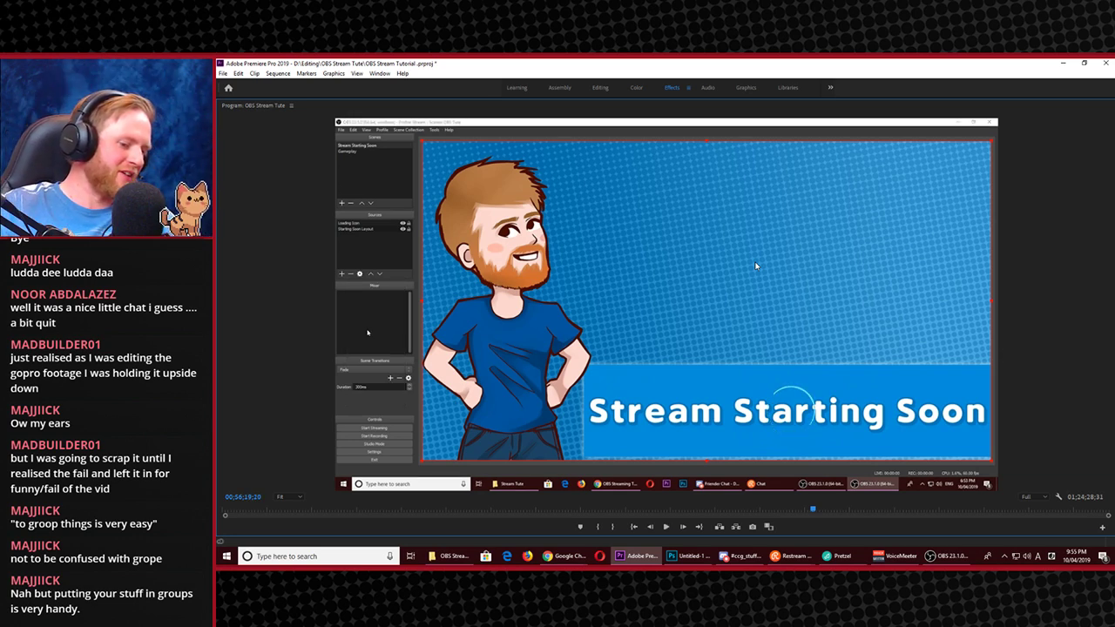
{"action": "key", "text": "ctrl+s"}
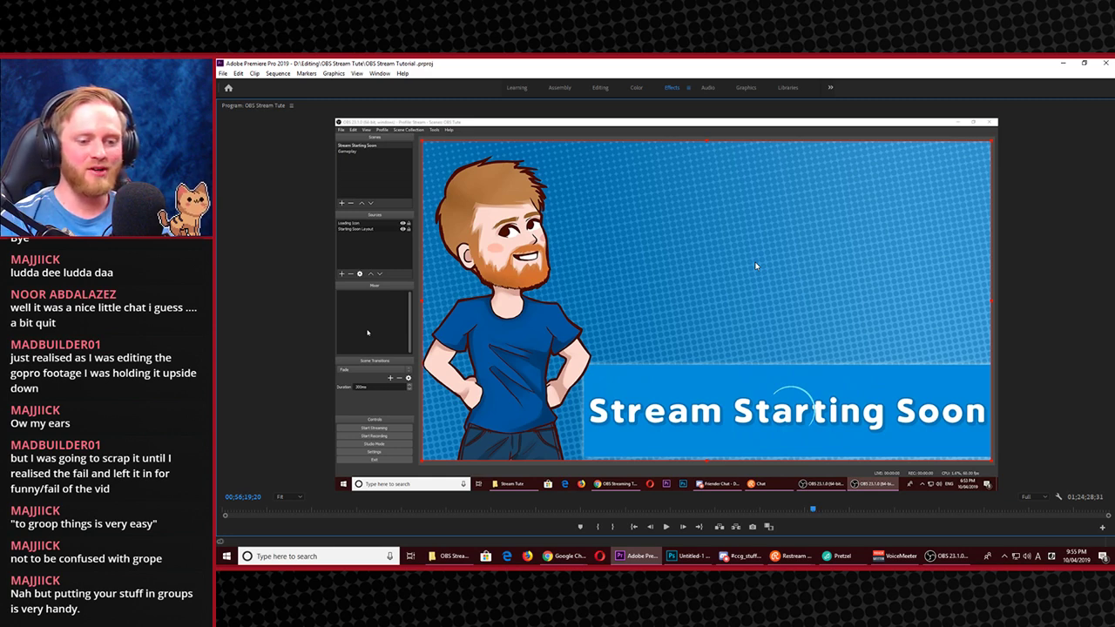
{"action": "key", "text": "grave"}
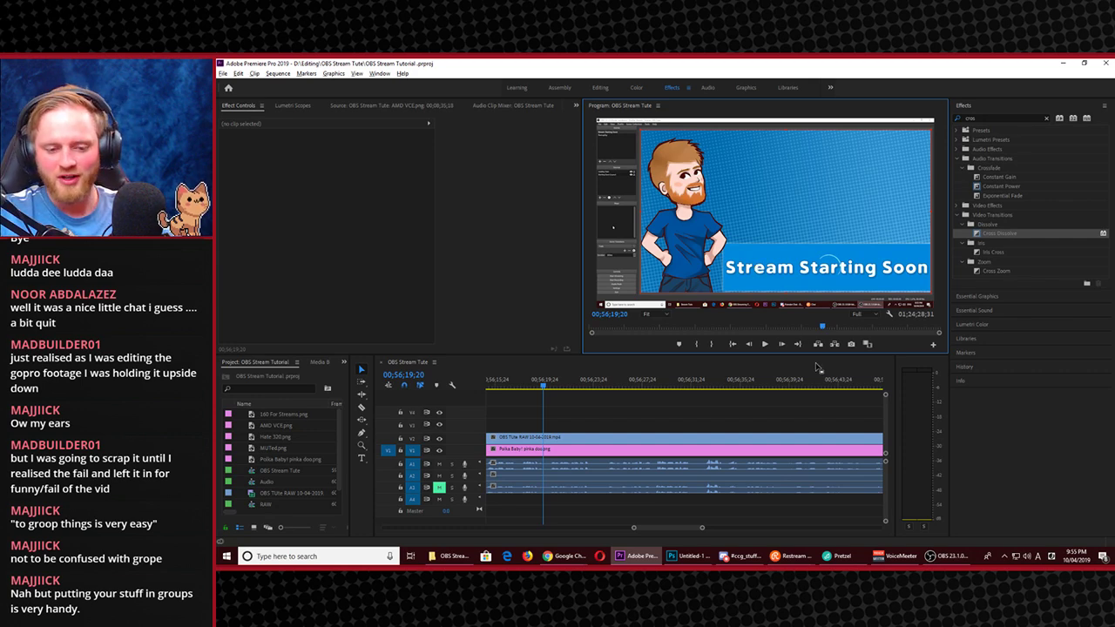
Mark the review stopping point with a timeline marker at 00;56;19;20 and save the project again
{"action": "scroll", "coordinate": [621, 492], "scroll_direction": "down", "scroll_amount": 3}
{"action": "scroll", "coordinate": [621, 492], "scroll_direction": "down", "scroll_amount": 6}
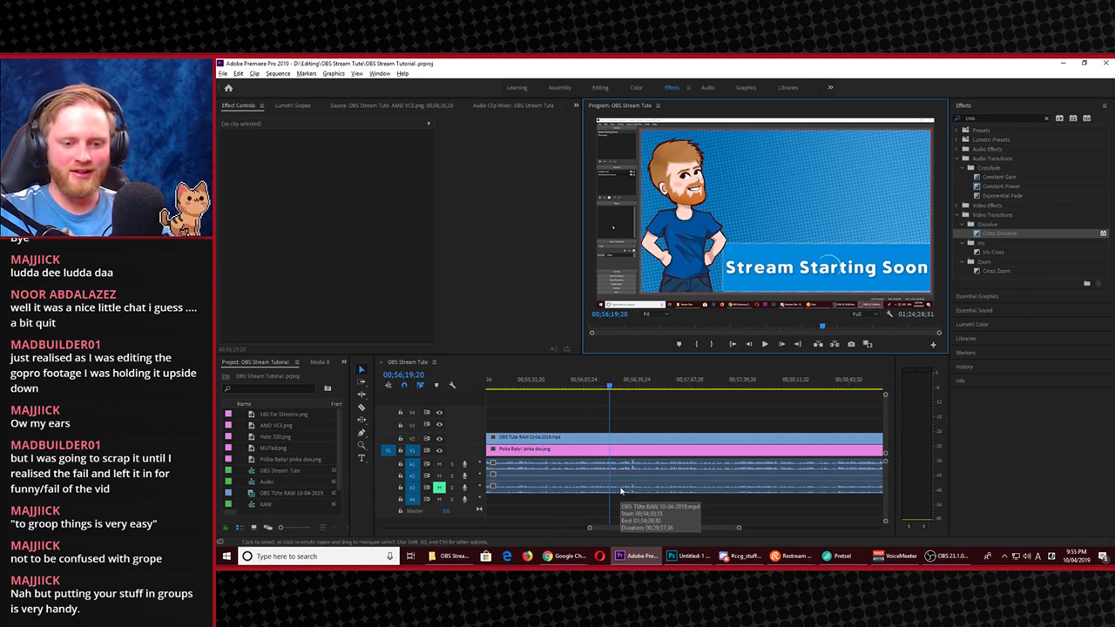
{"action": "scroll", "coordinate": [621, 492], "scroll_direction": "down", "scroll_amount": 4}
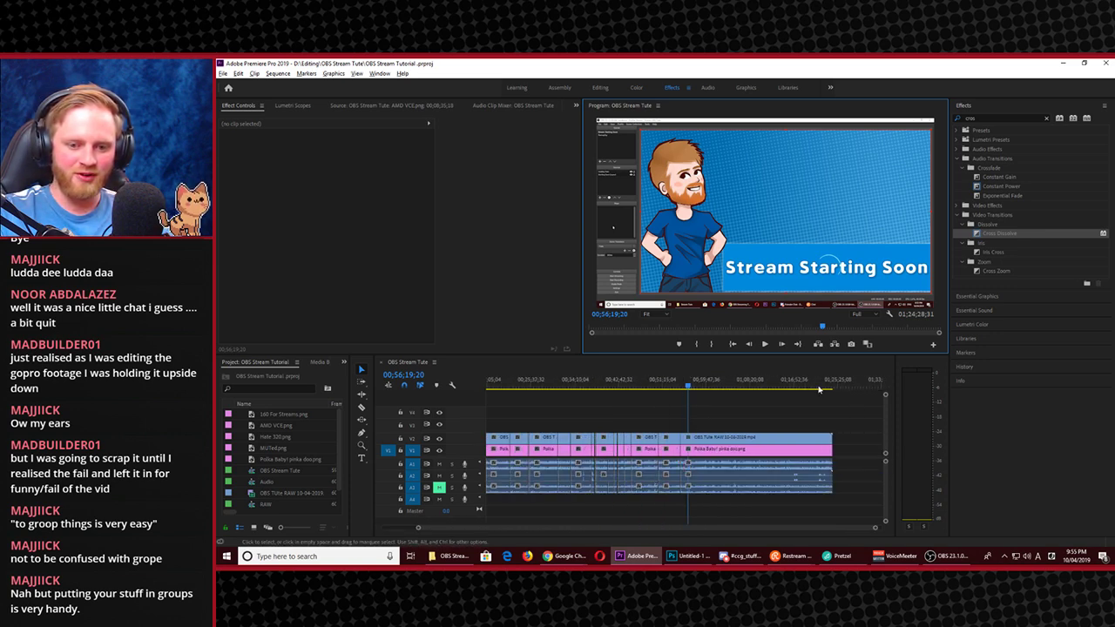
{"action": "scroll", "coordinate": [732, 433], "scroll_direction": "up", "scroll_amount": 4}
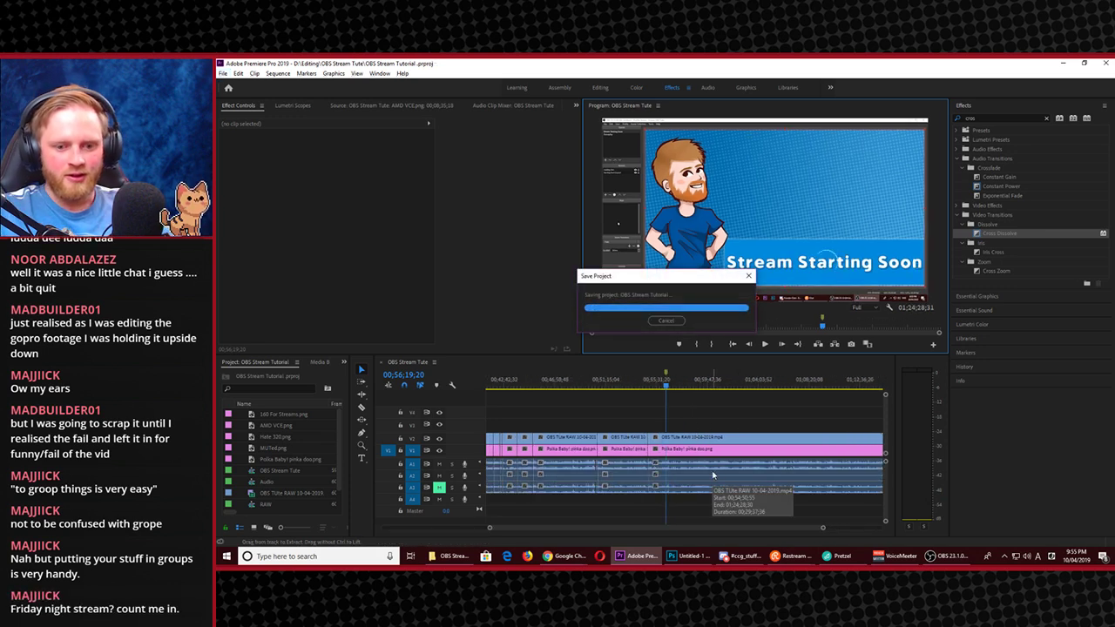
{"action": "scroll", "coordinate": [678, 386], "scroll_direction": "down", "scroll_amount": 4}
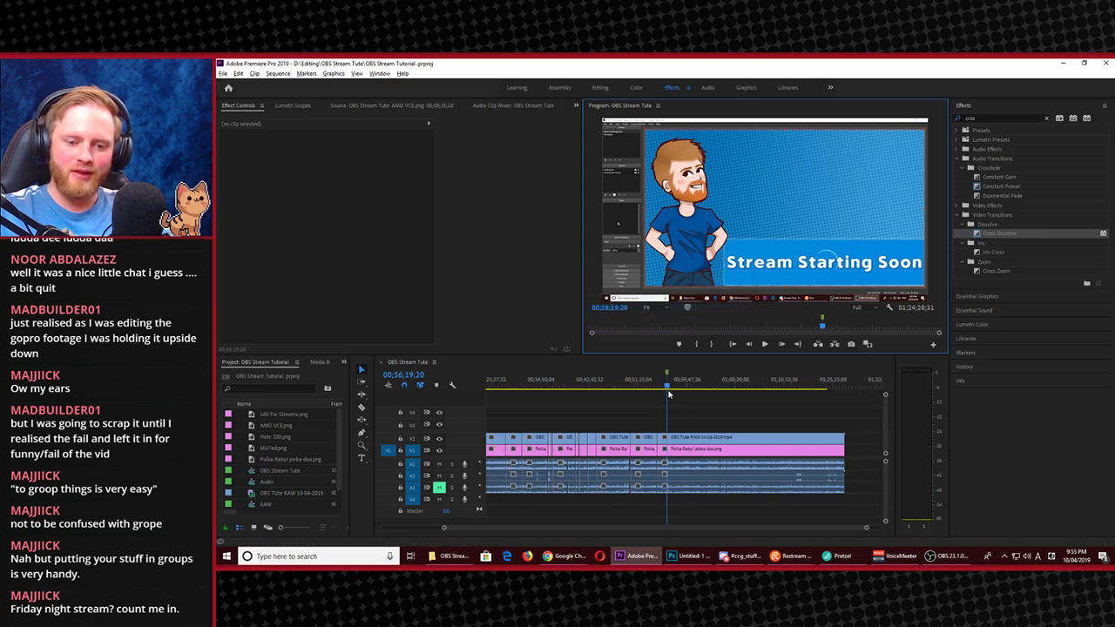
Skim the unreviewed footage after the marker, sampling playback around 01;03;43 and 00;58;22
{"action": "left_click_drag", "start_coordinate": [728, 397], "coordinate": [786, 459]}
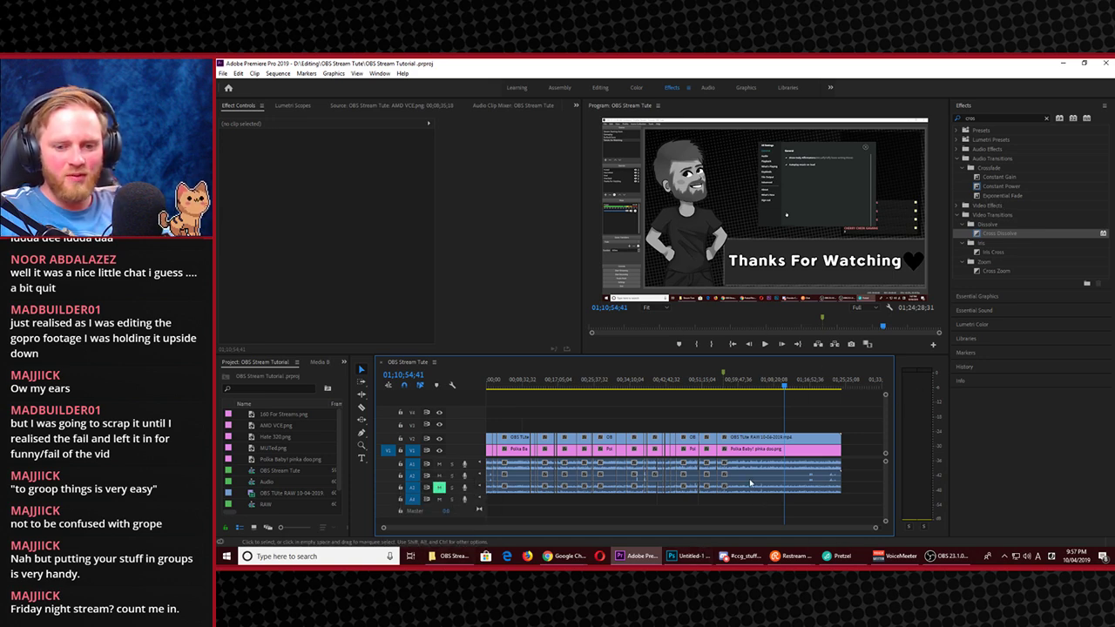
{"action": "scroll", "coordinate": [764, 471], "scroll_direction": "up", "scroll_amount": 3}
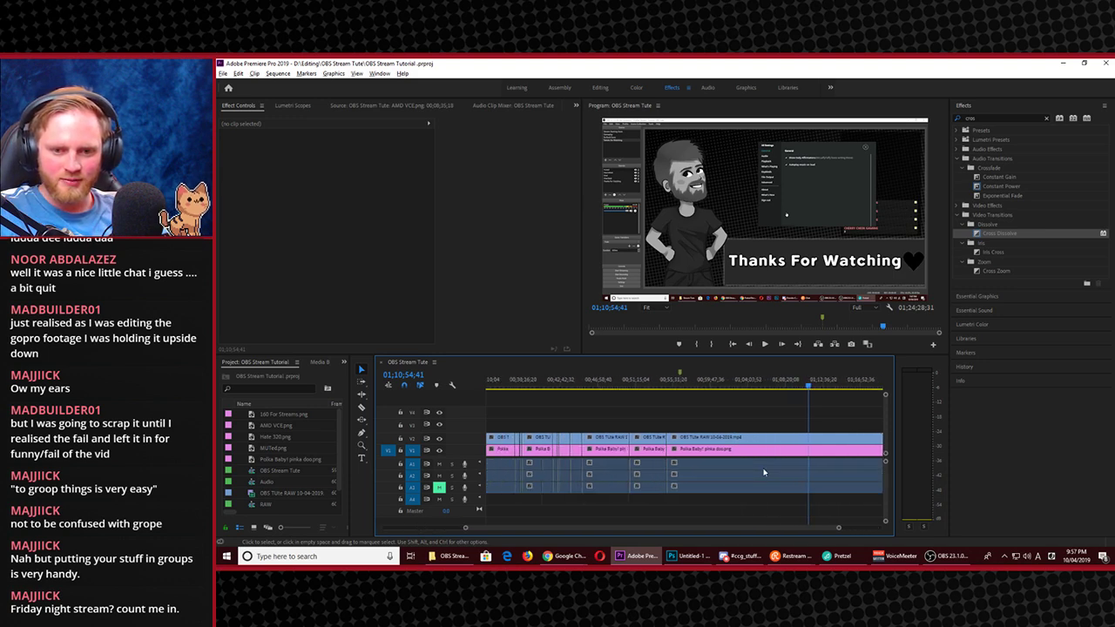
{"action": "left_click", "coordinate": [743, 386]}
{"action": "key", "text": "space"}
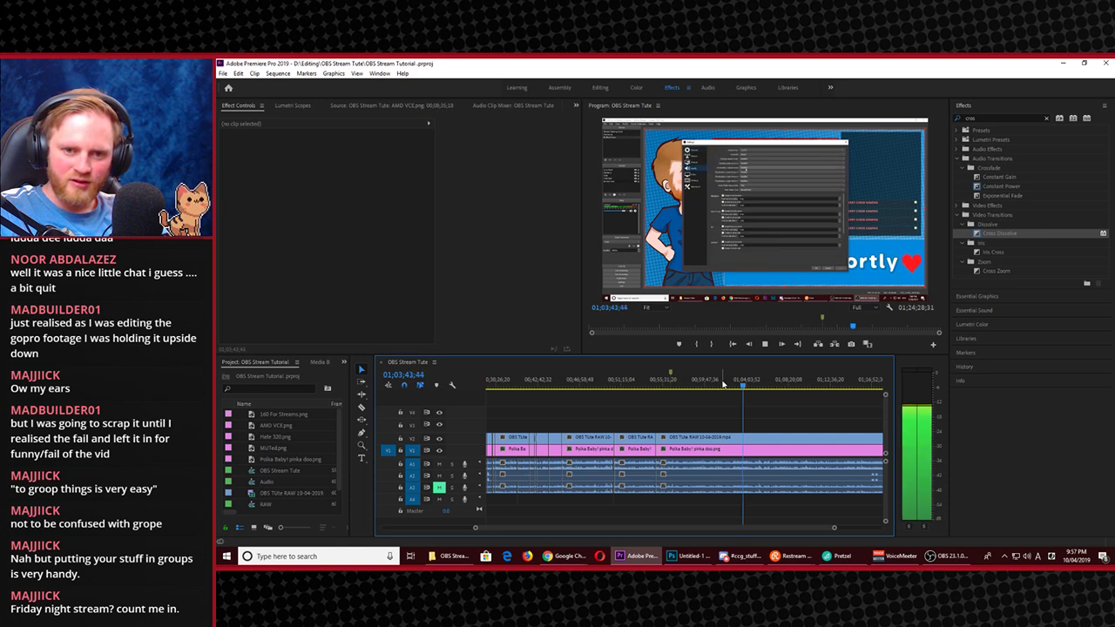
{"action": "left_click", "coordinate": [693, 384]}
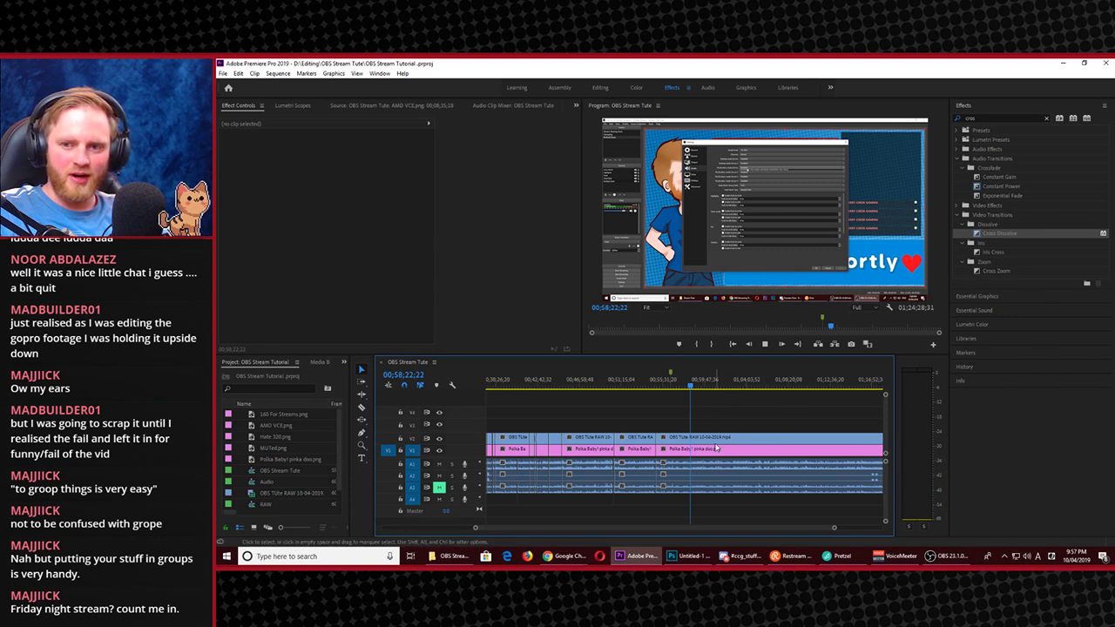
{"action": "left_click", "coordinate": [693, 386]}
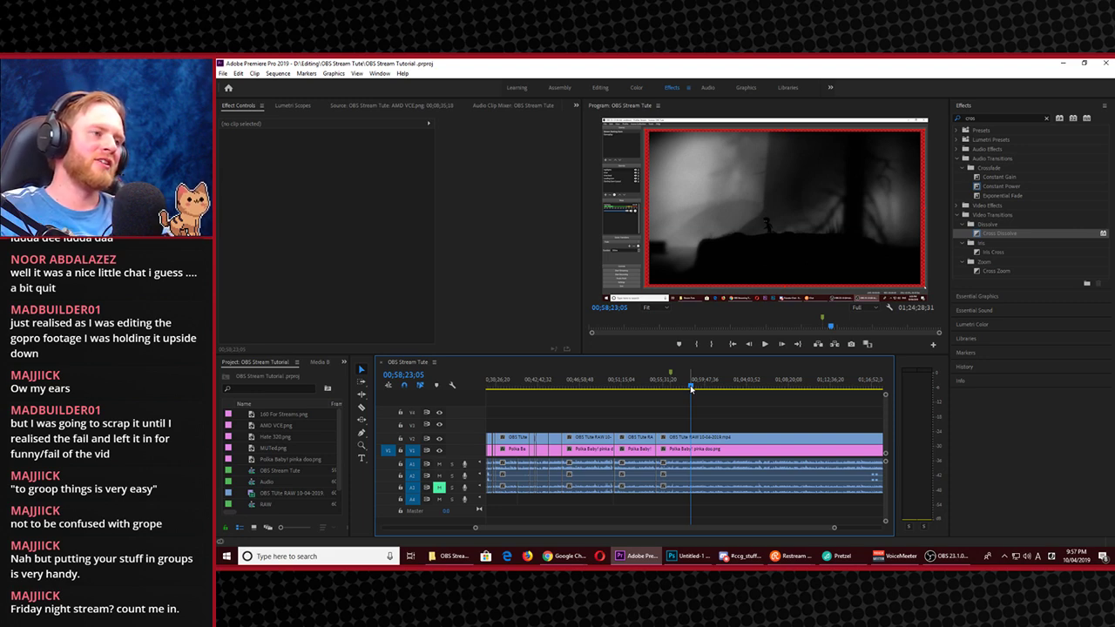
Scrub to the end of the sequence, skim the whole timeline and sample playback around 01;17;27
{"action": "left_click_drag", "start_coordinate": [692, 387], "coordinate": [892, 429]}
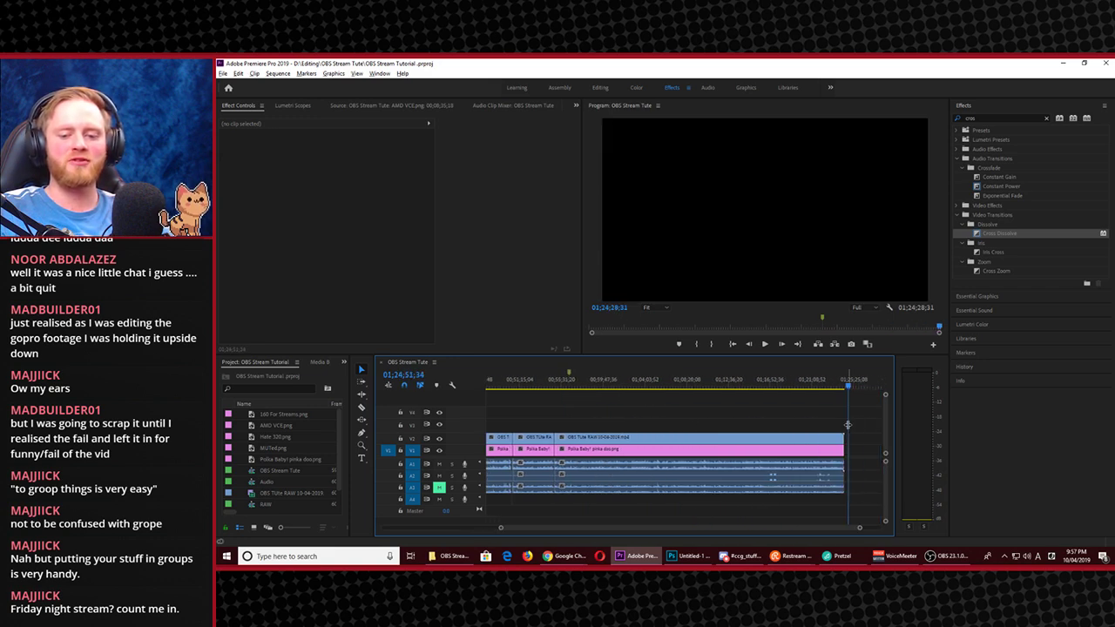
{"action": "key", "text": "backslash"}
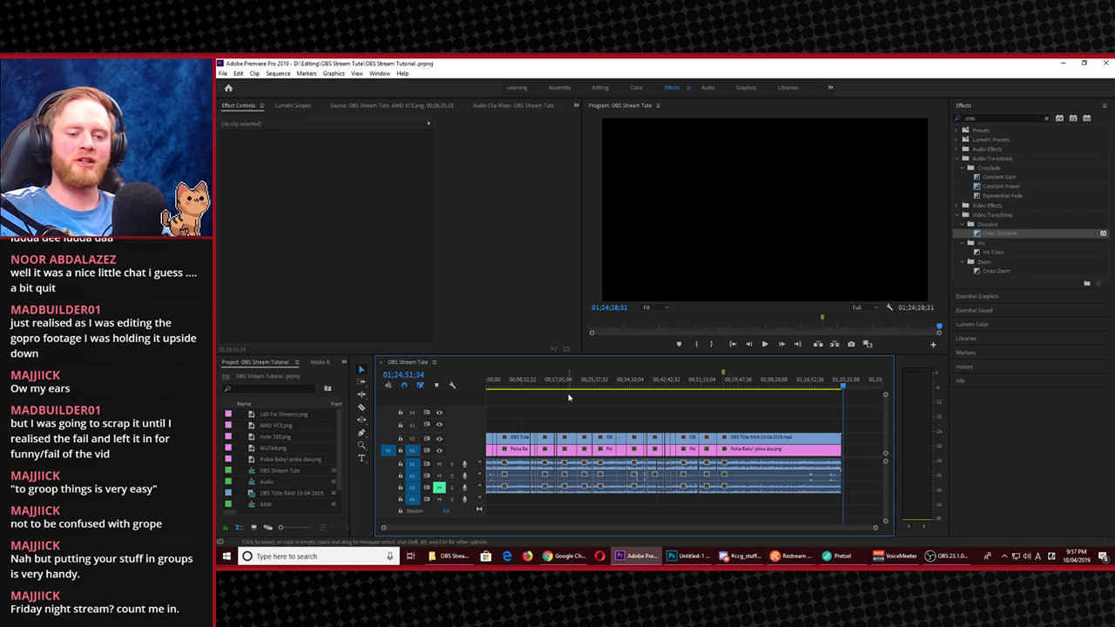
{"action": "left_click_drag", "start_coordinate": [512, 388], "coordinate": [804, 457]}
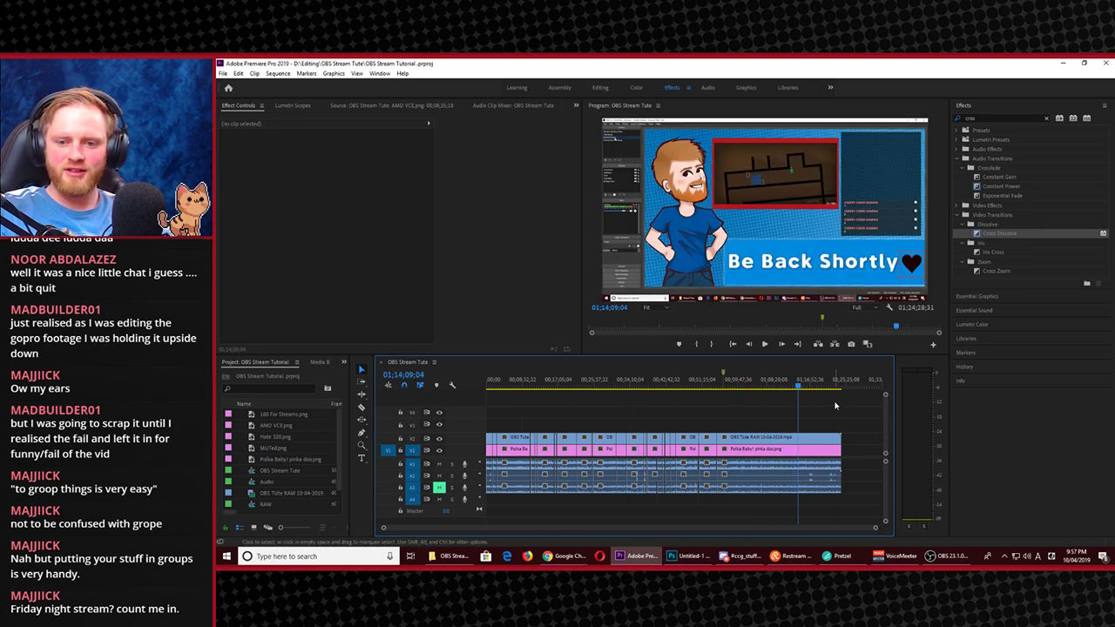
{"action": "scroll", "coordinate": [834, 414], "scroll_direction": "up", "scroll_amount": 3}
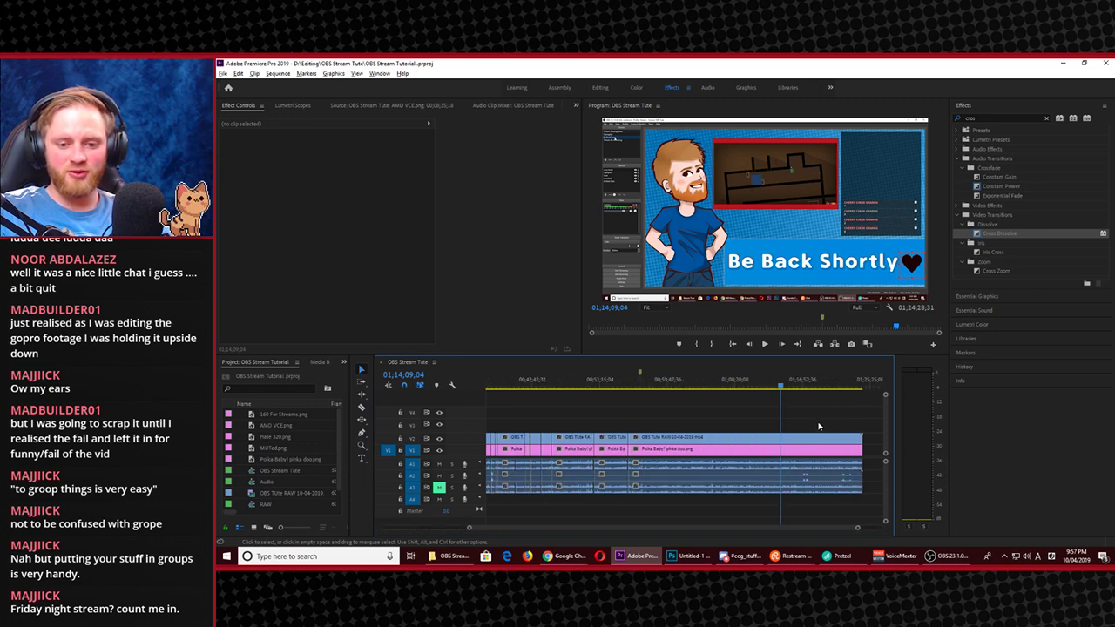
{"action": "left_click", "coordinate": [807, 387]}
{"action": "key", "text": "space"}
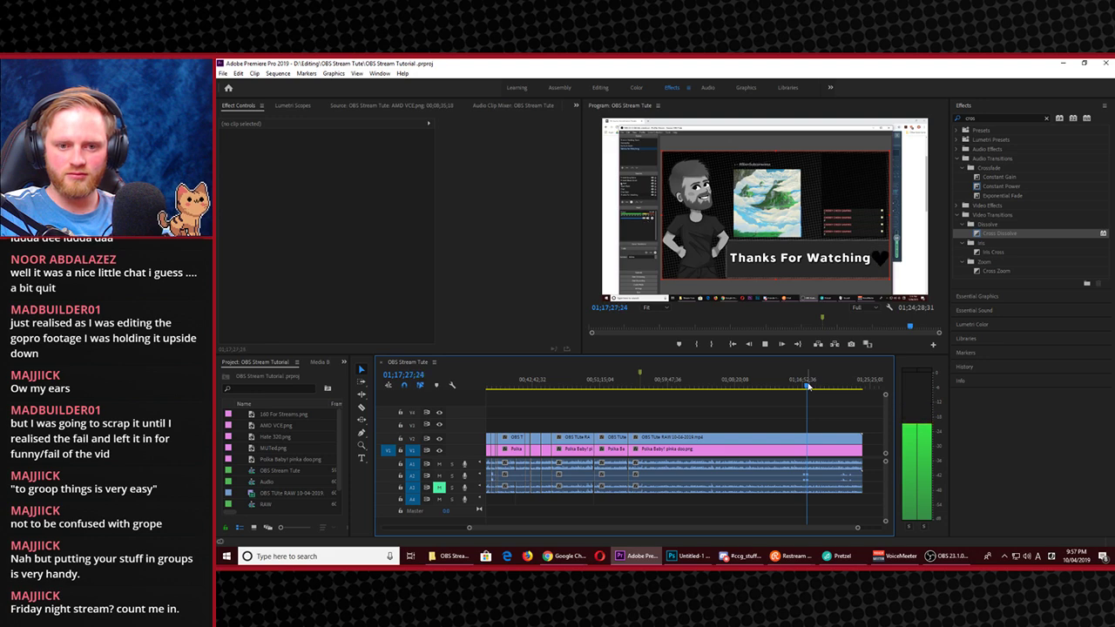
{"action": "key", "text": "space"}
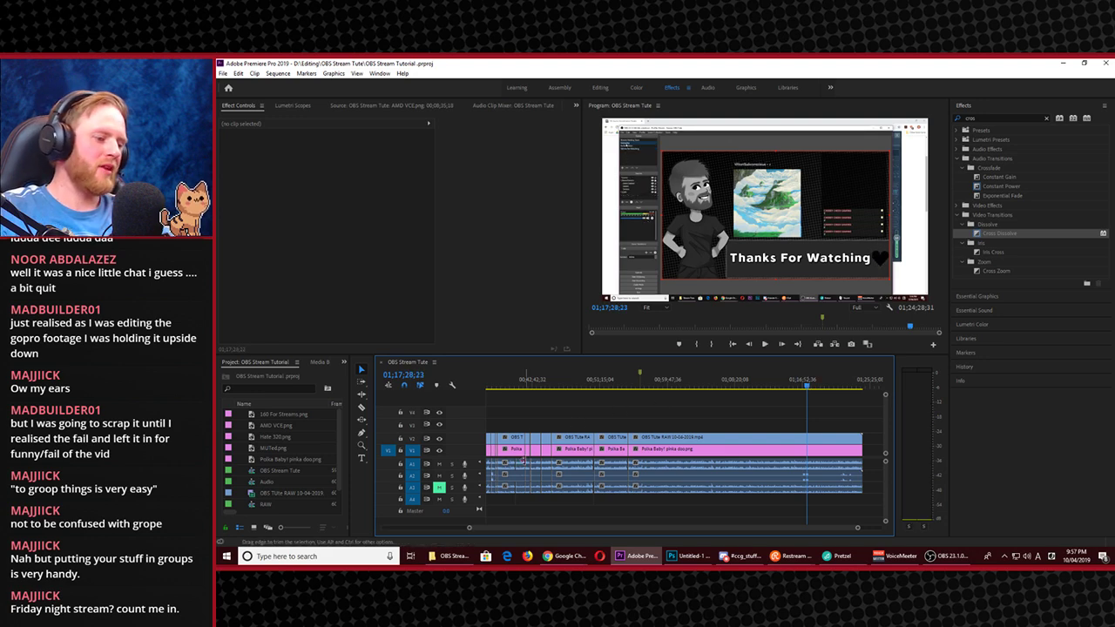